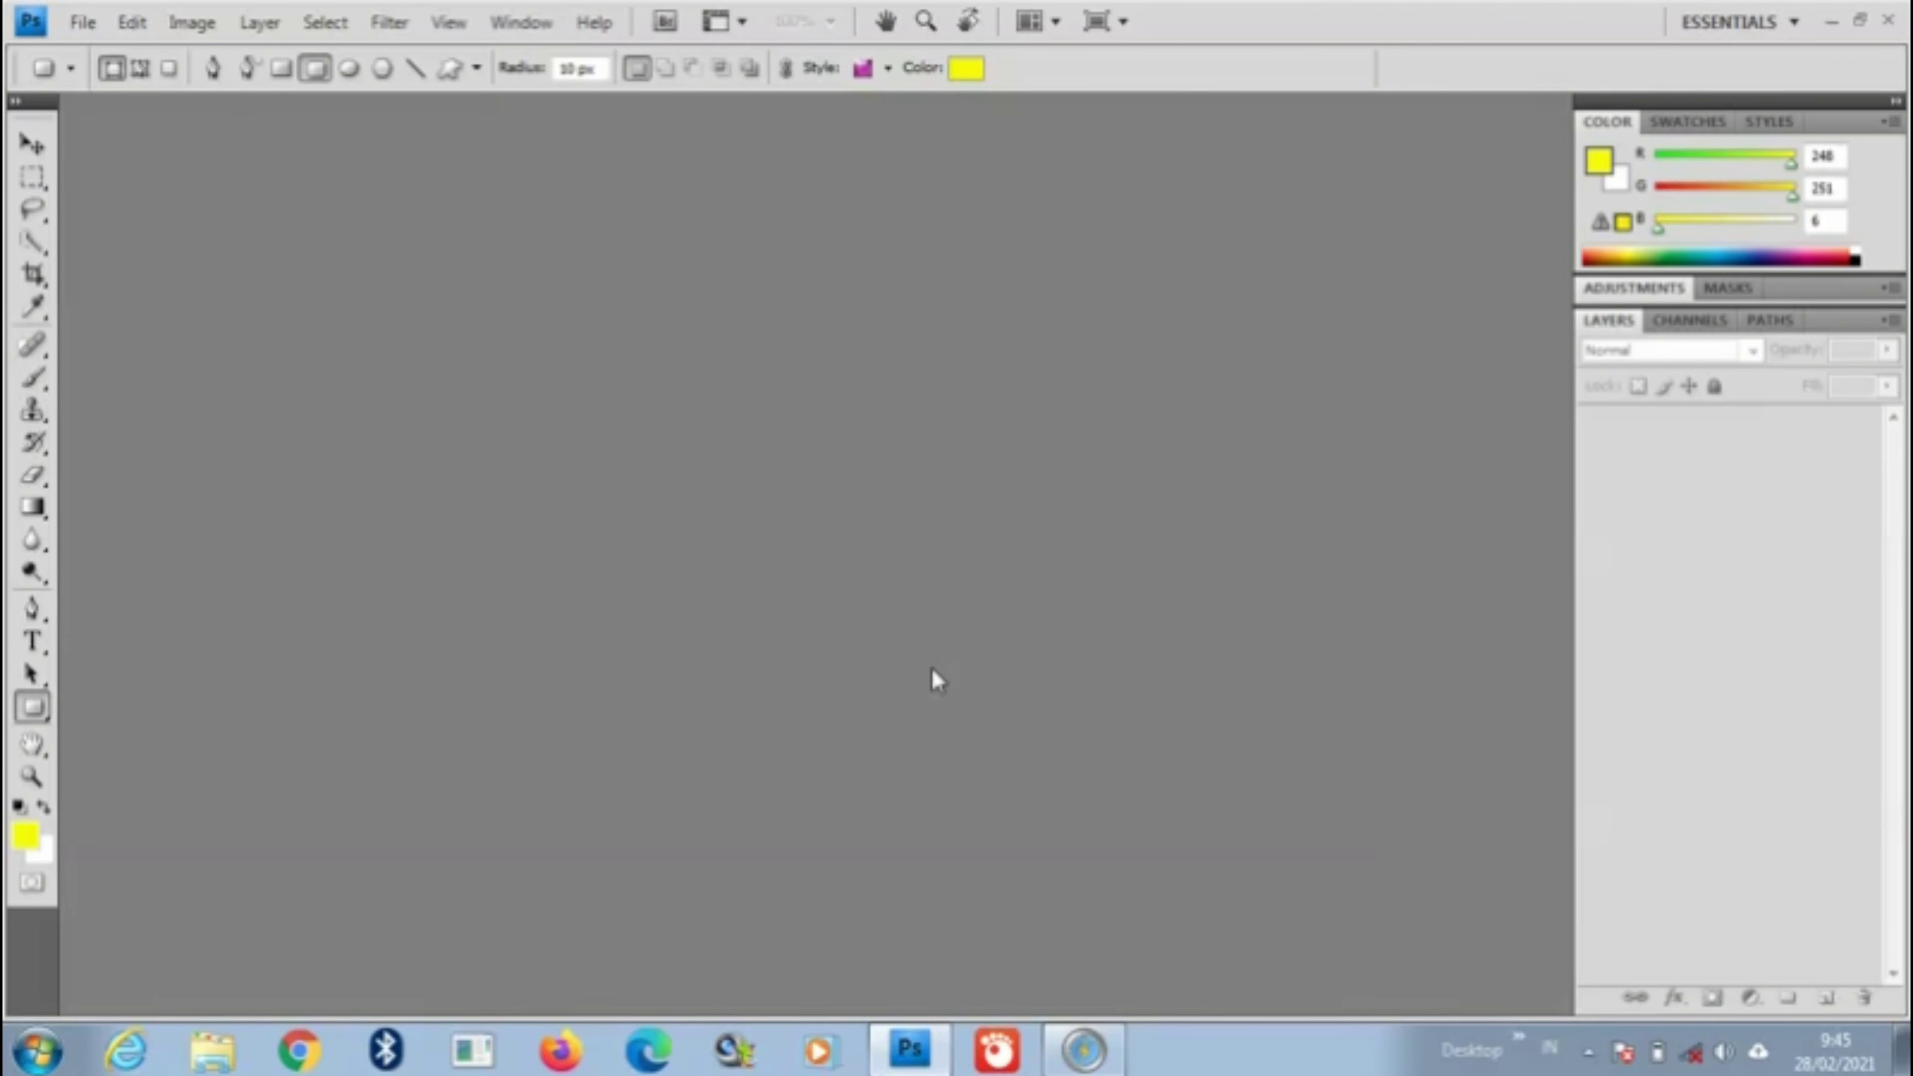
Step: Decline the graphics acceleration notice and show the File menu commands
{"action": "left_click", "coordinate": [1009, 426]}
{"action": "left_click", "coordinate": [83, 22]}
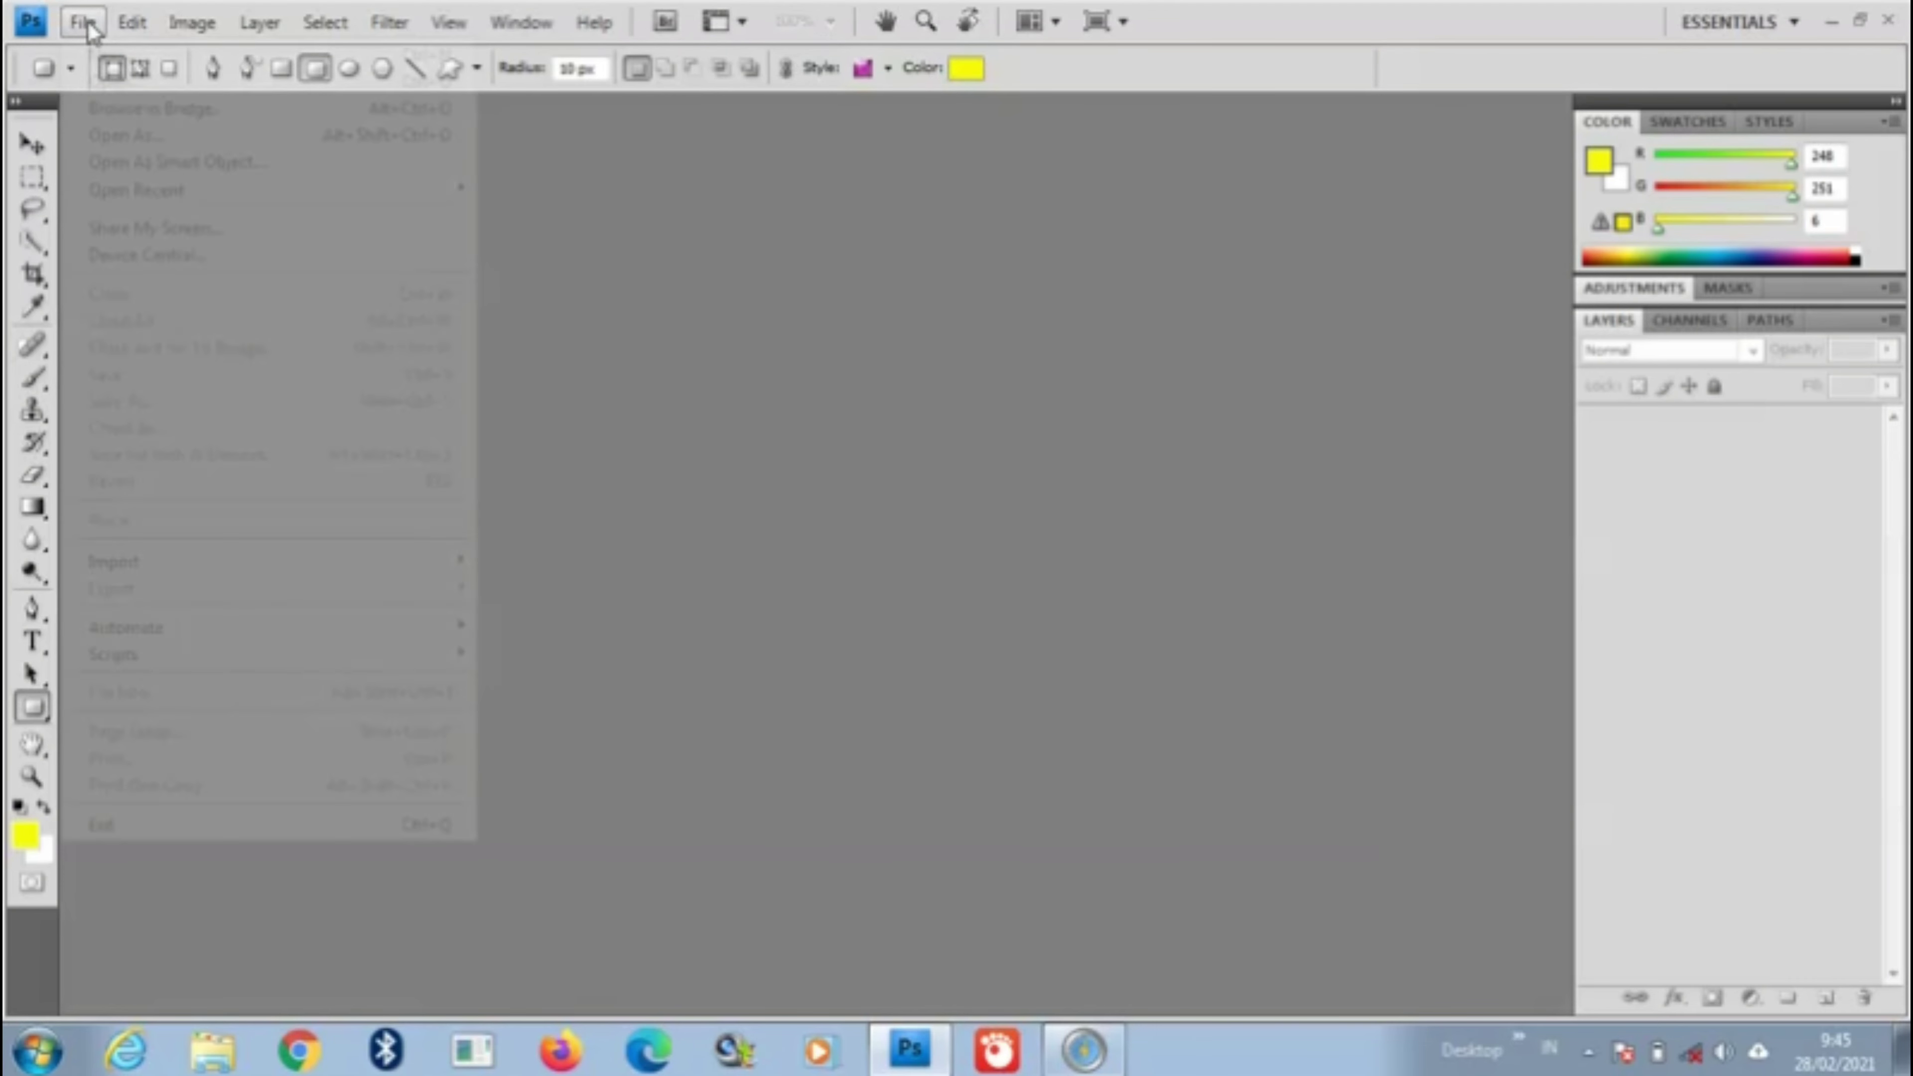
Step: Create a new white-background RGB document 780 × 450 mm at 72 pixels/inch
{"action": "left_click", "coordinate": [113, 56]}
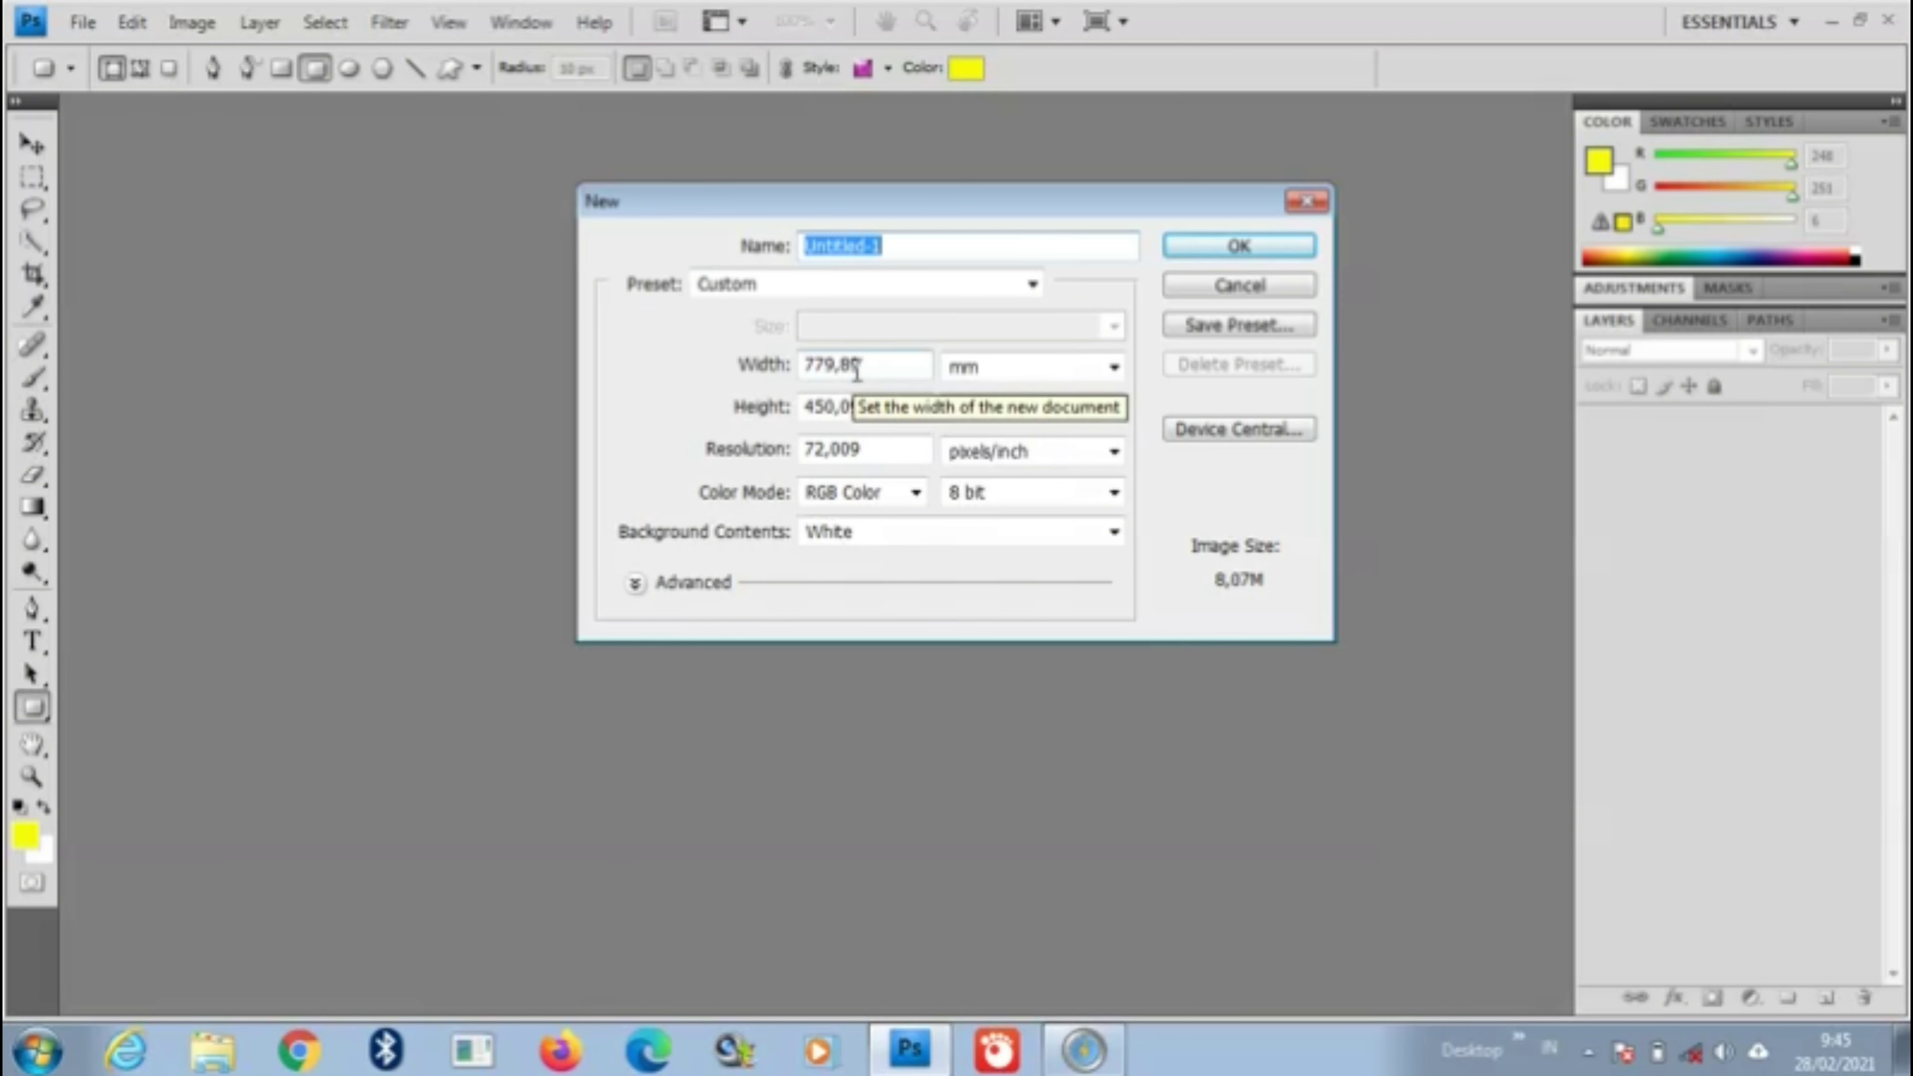
{"action": "left_click", "coordinate": [875, 405]}
{"action": "key", "text": "BackSpace"}
{"action": "key", "text": "BackSpace"}
{"action": "key", "text": "BackSpace"}
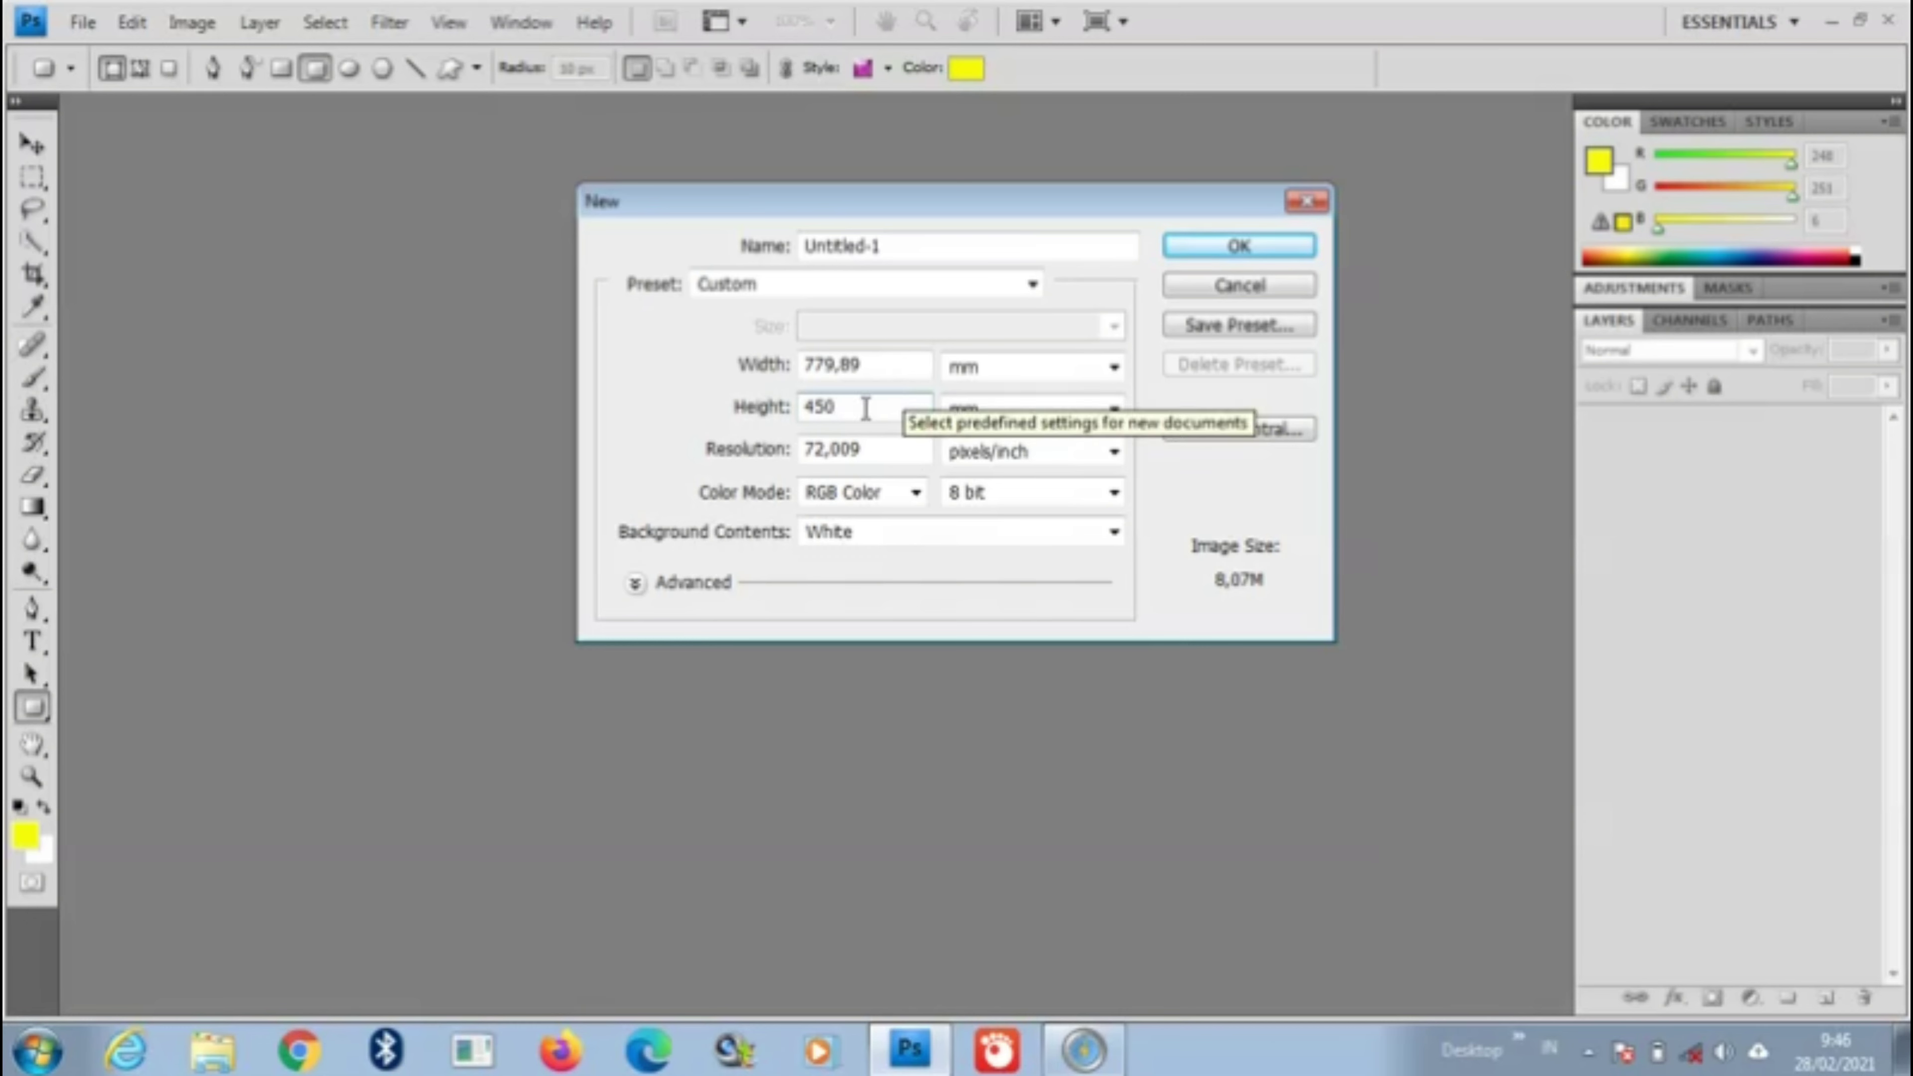
{"action": "left_click", "coordinate": [874, 362]}
{"action": "left_click_drag", "start_coordinate": [868, 360], "coordinate": [826, 367]}
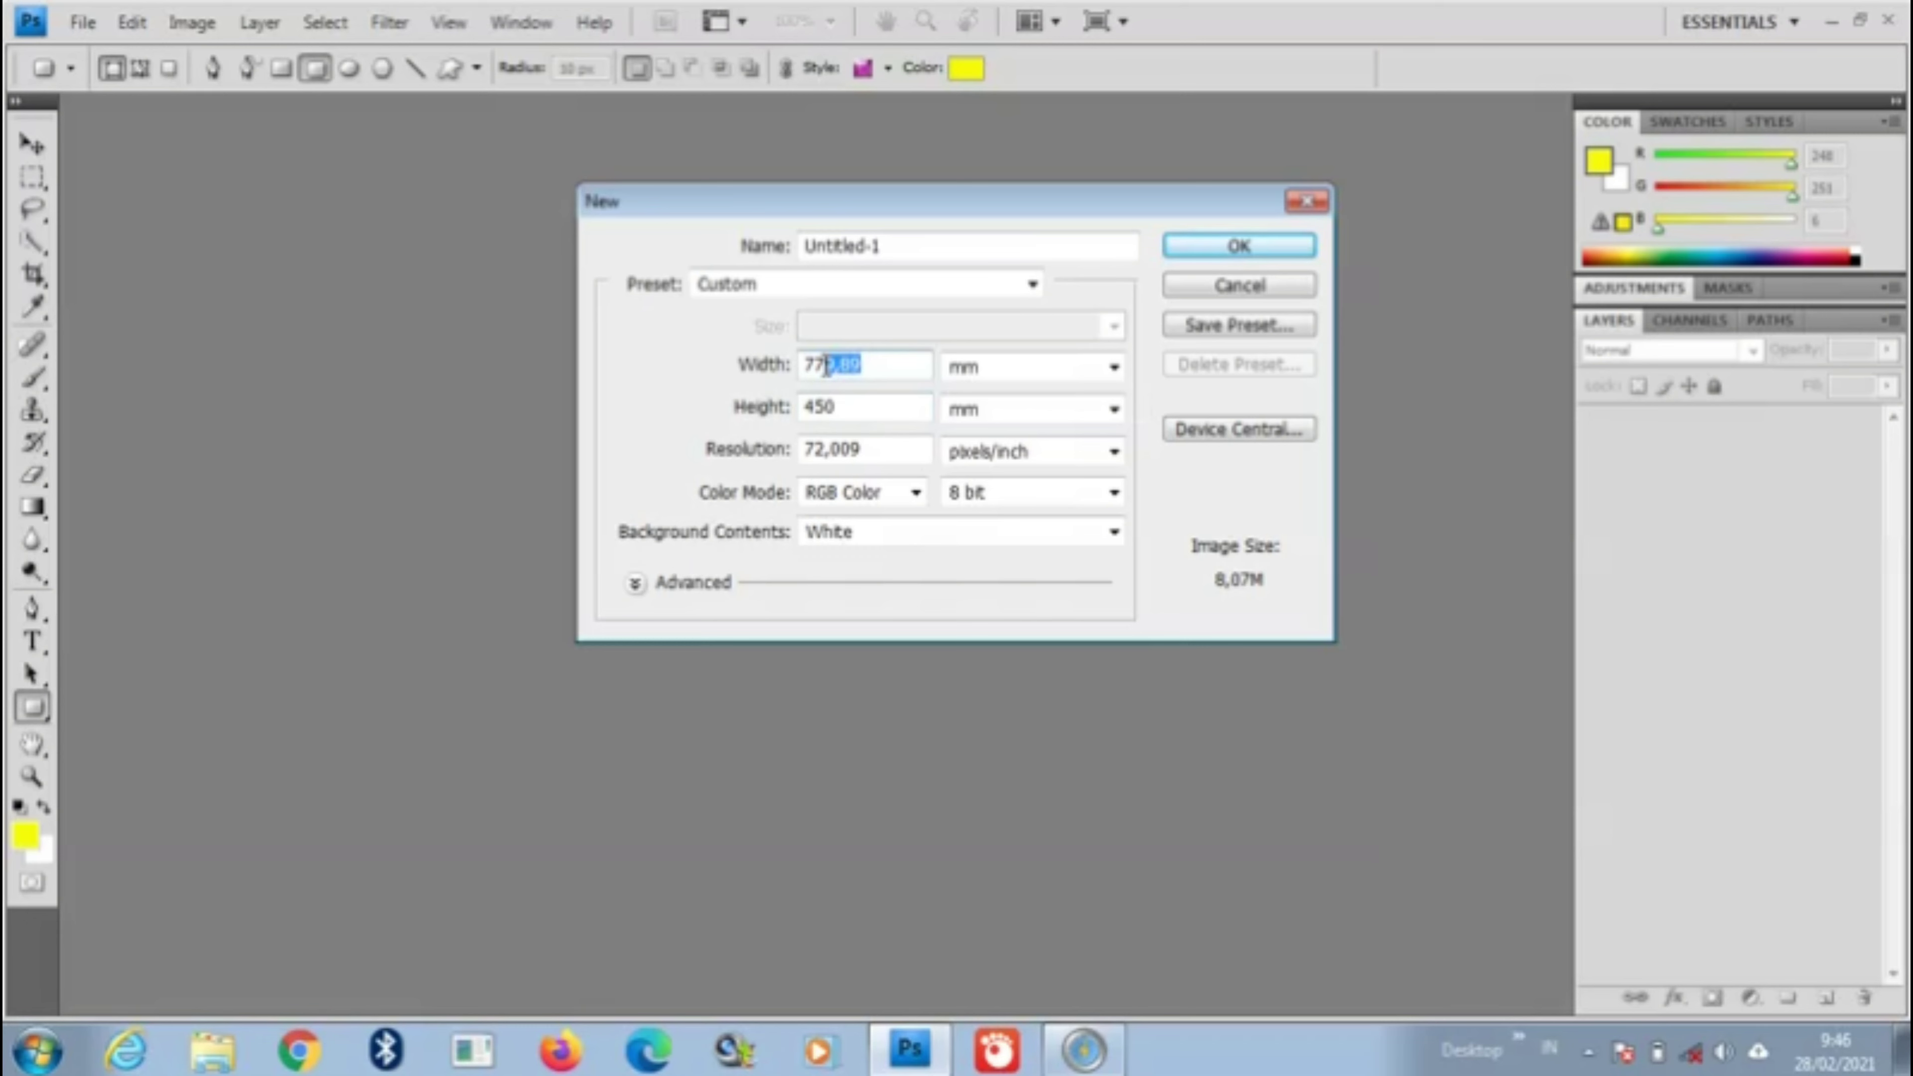
{"action": "type", "text": "80"}
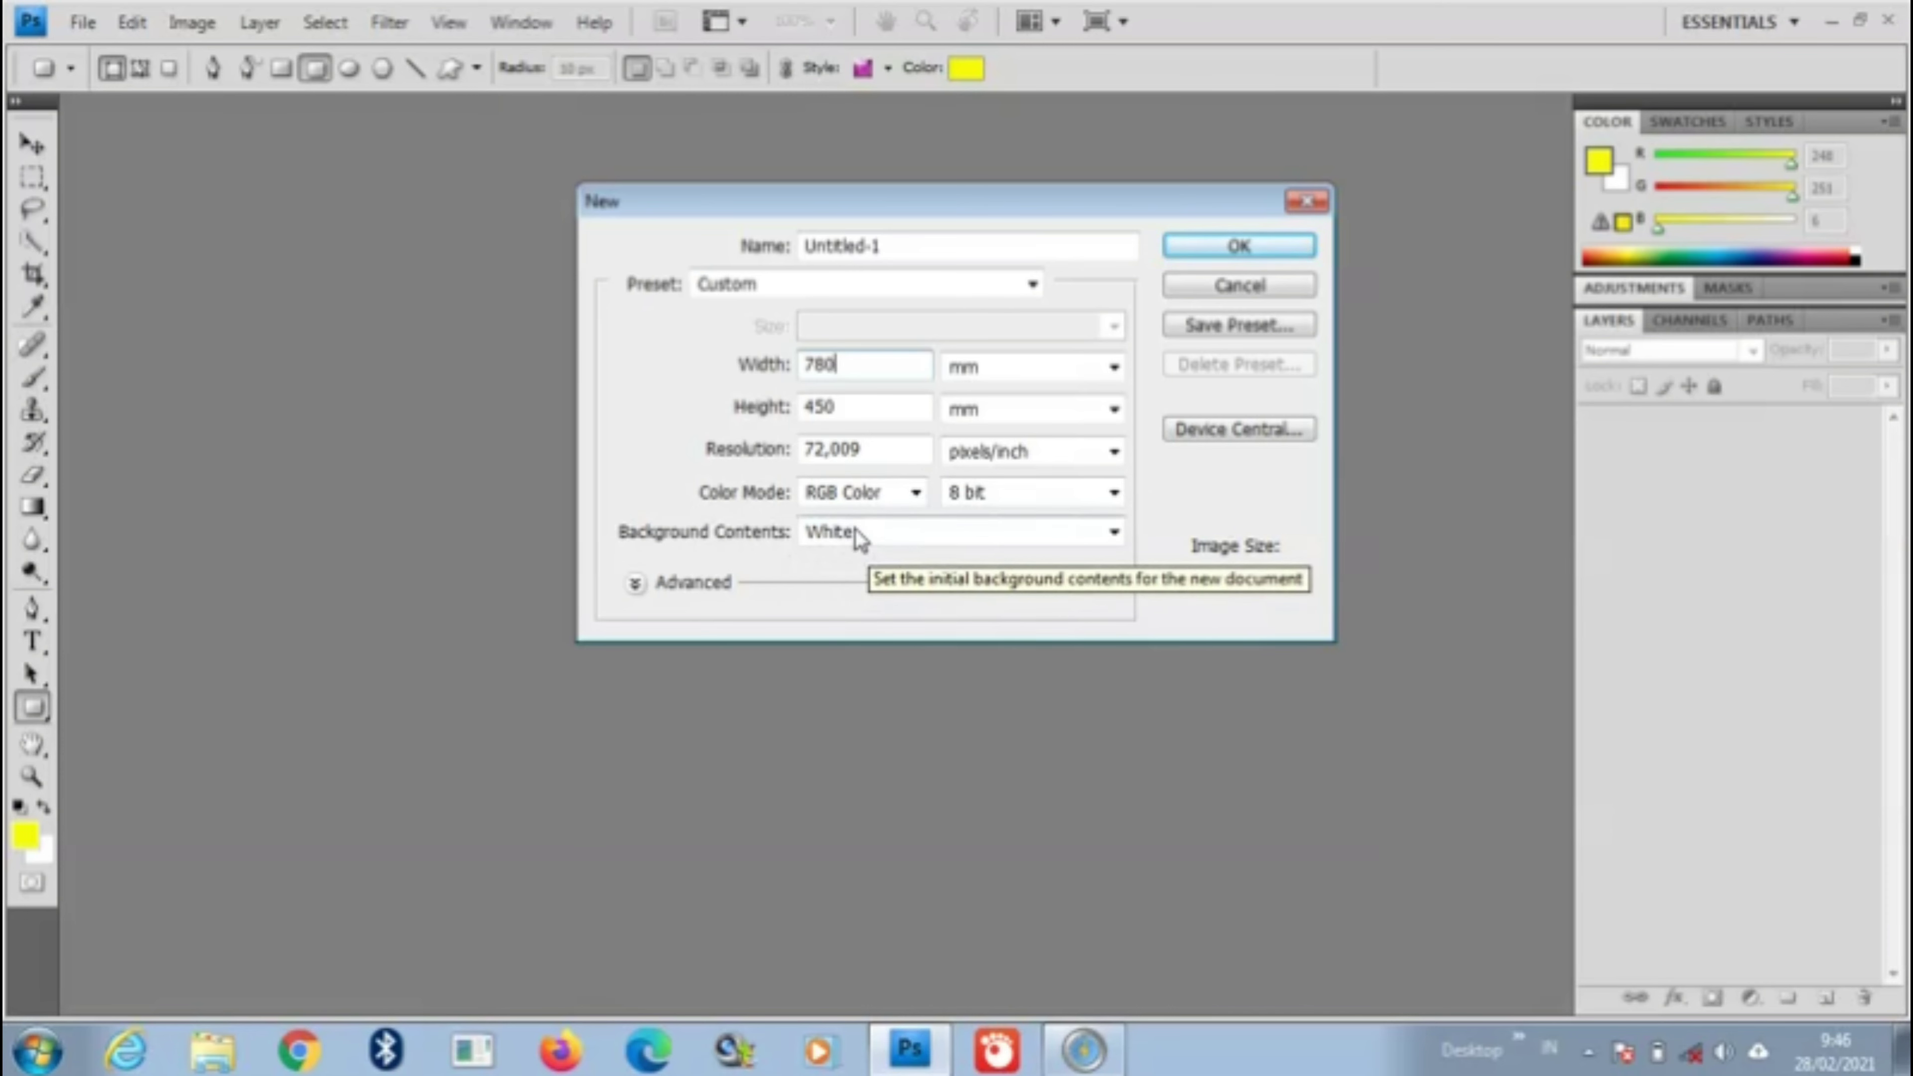
{"action": "left_click", "coordinate": [1242, 249]}
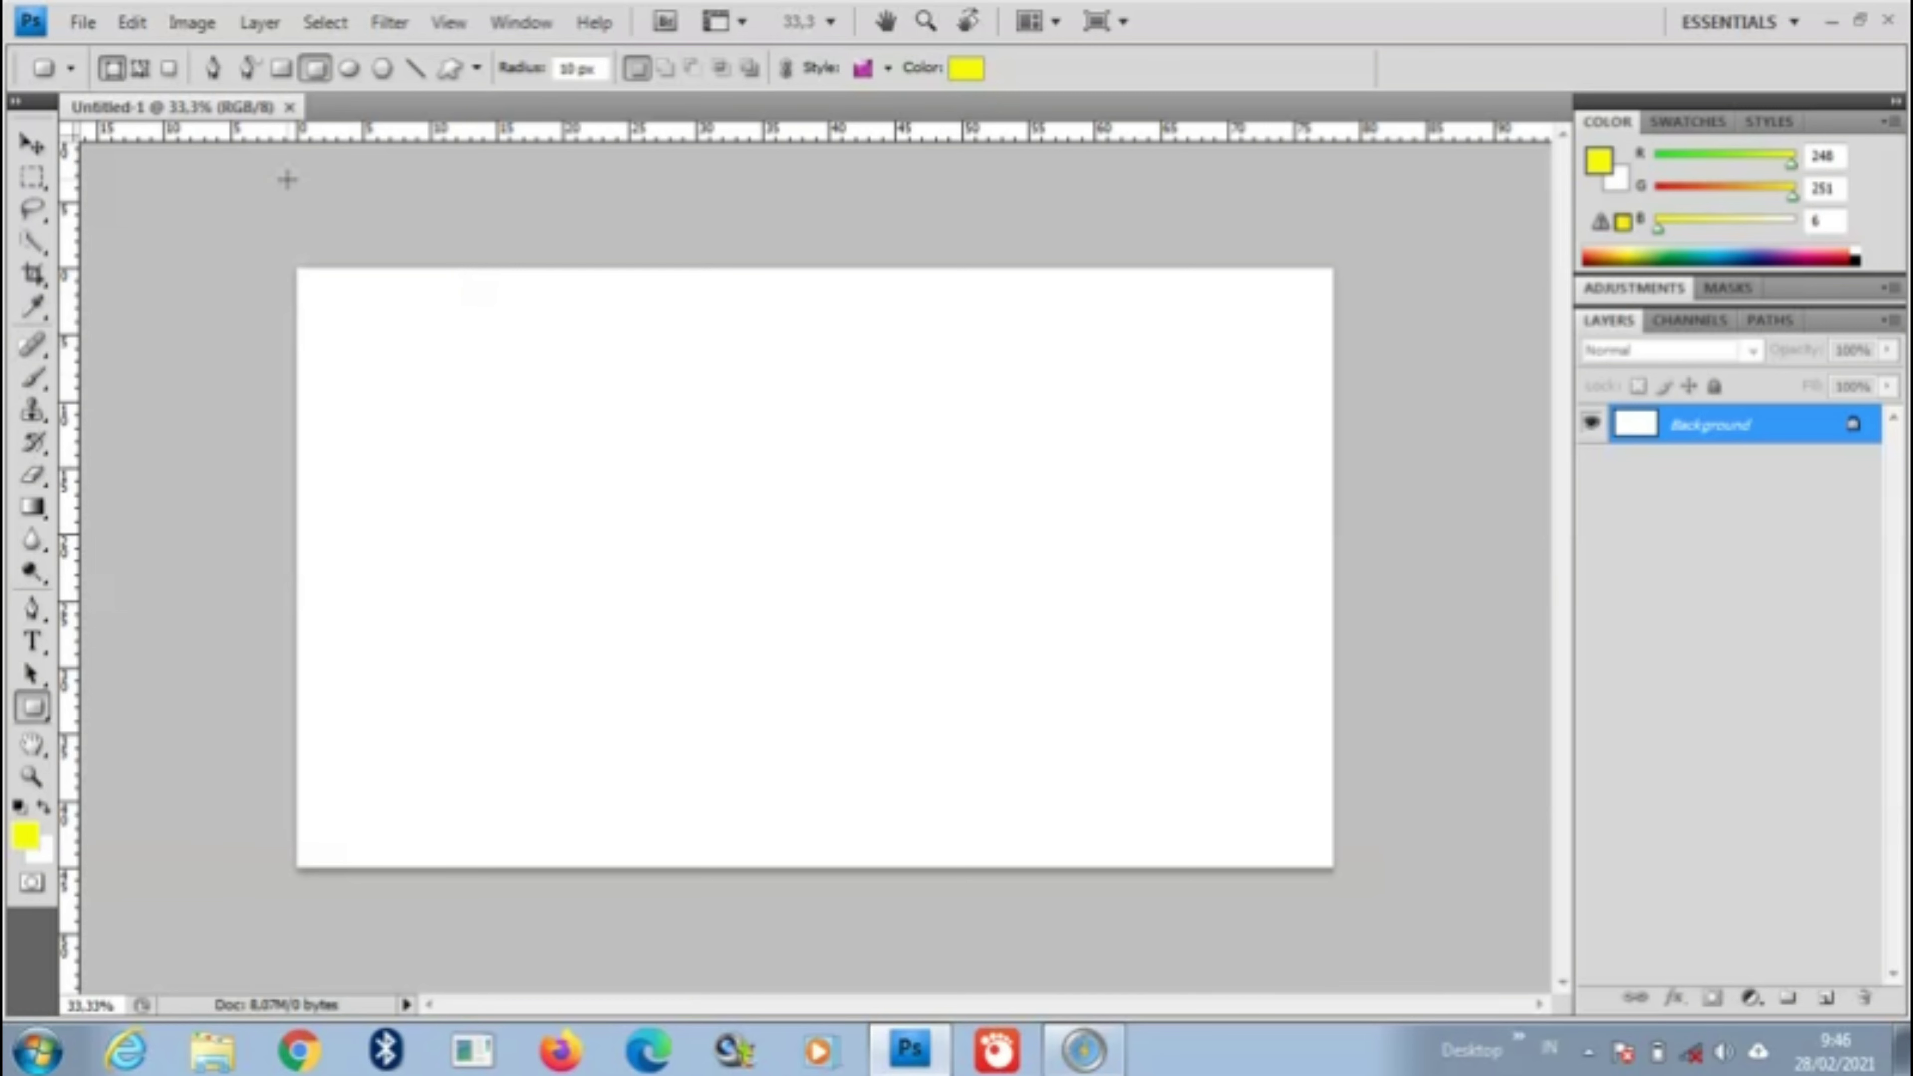
Step: Open the snowy winter picture 1.jpg from the LifeFrame folder
{"action": "left_click", "coordinate": [82, 22]}
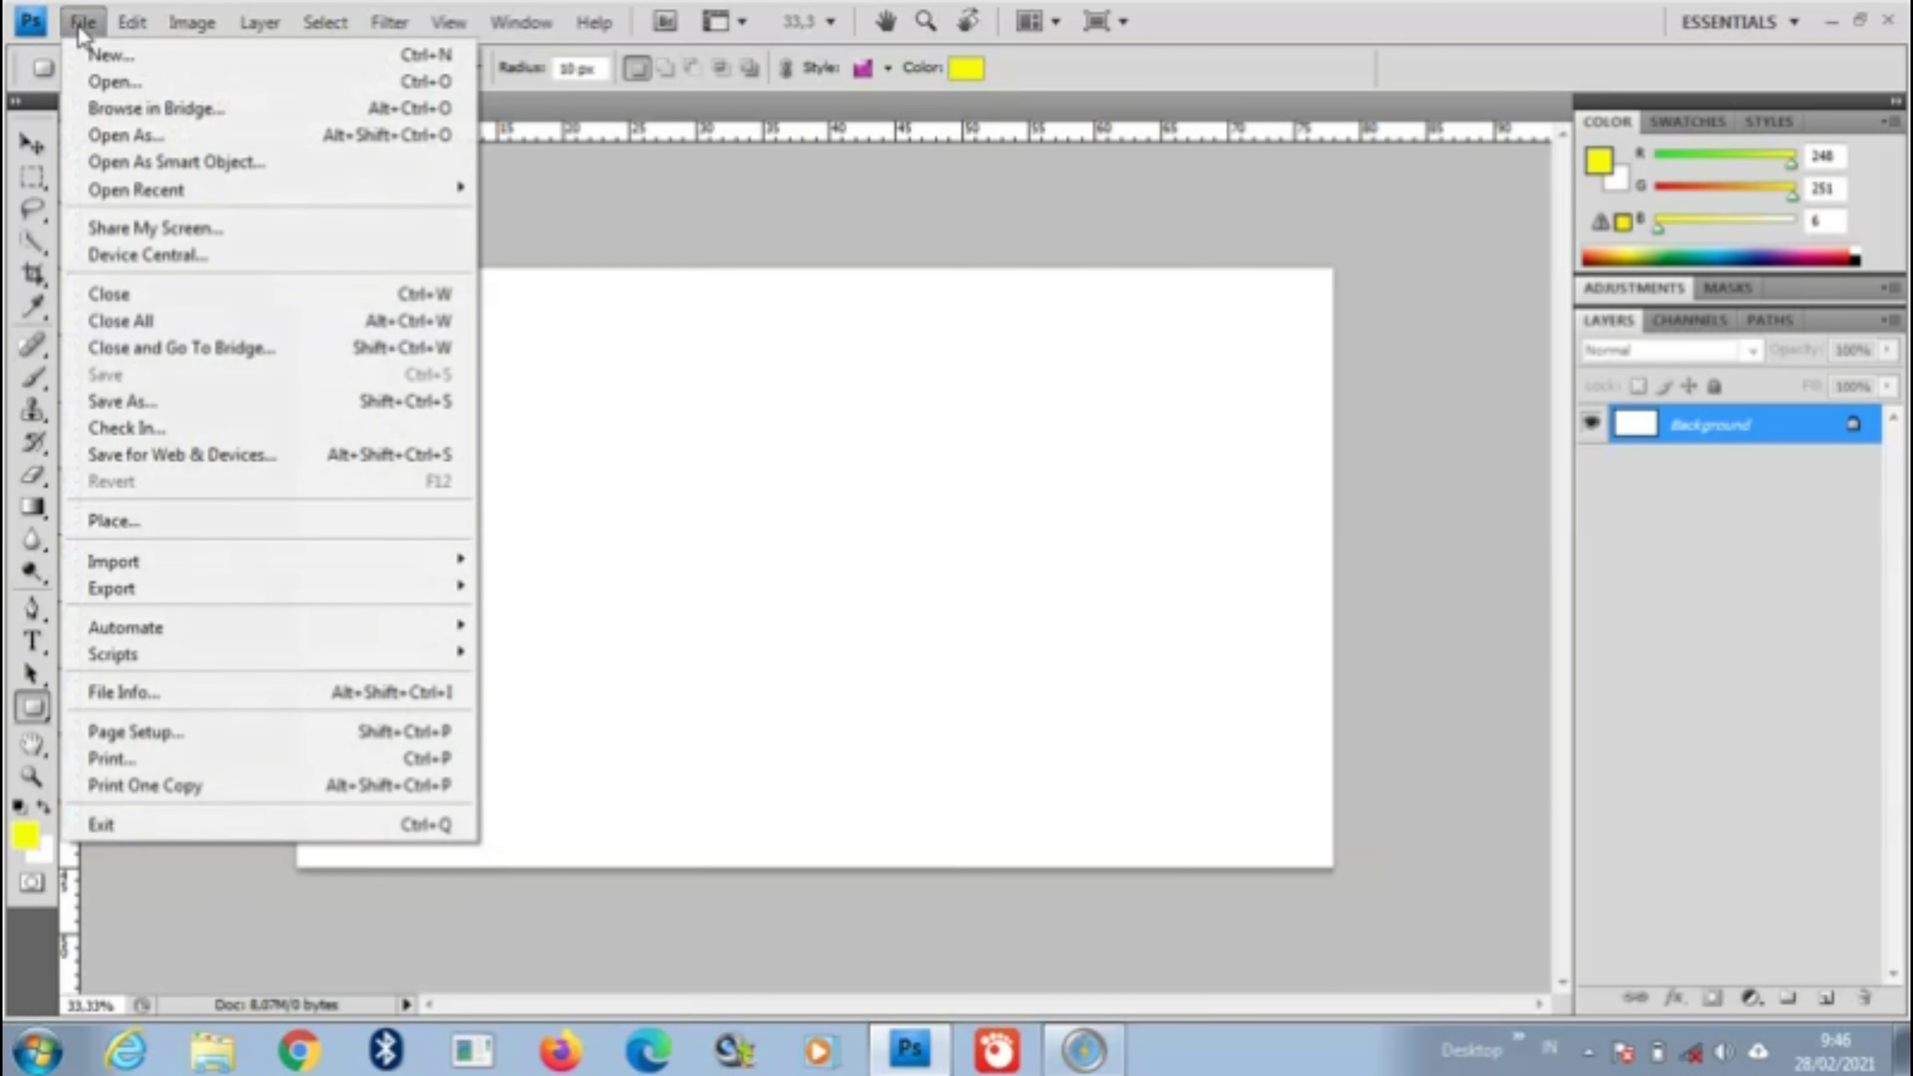
{"action": "left_click", "coordinate": [118, 83]}
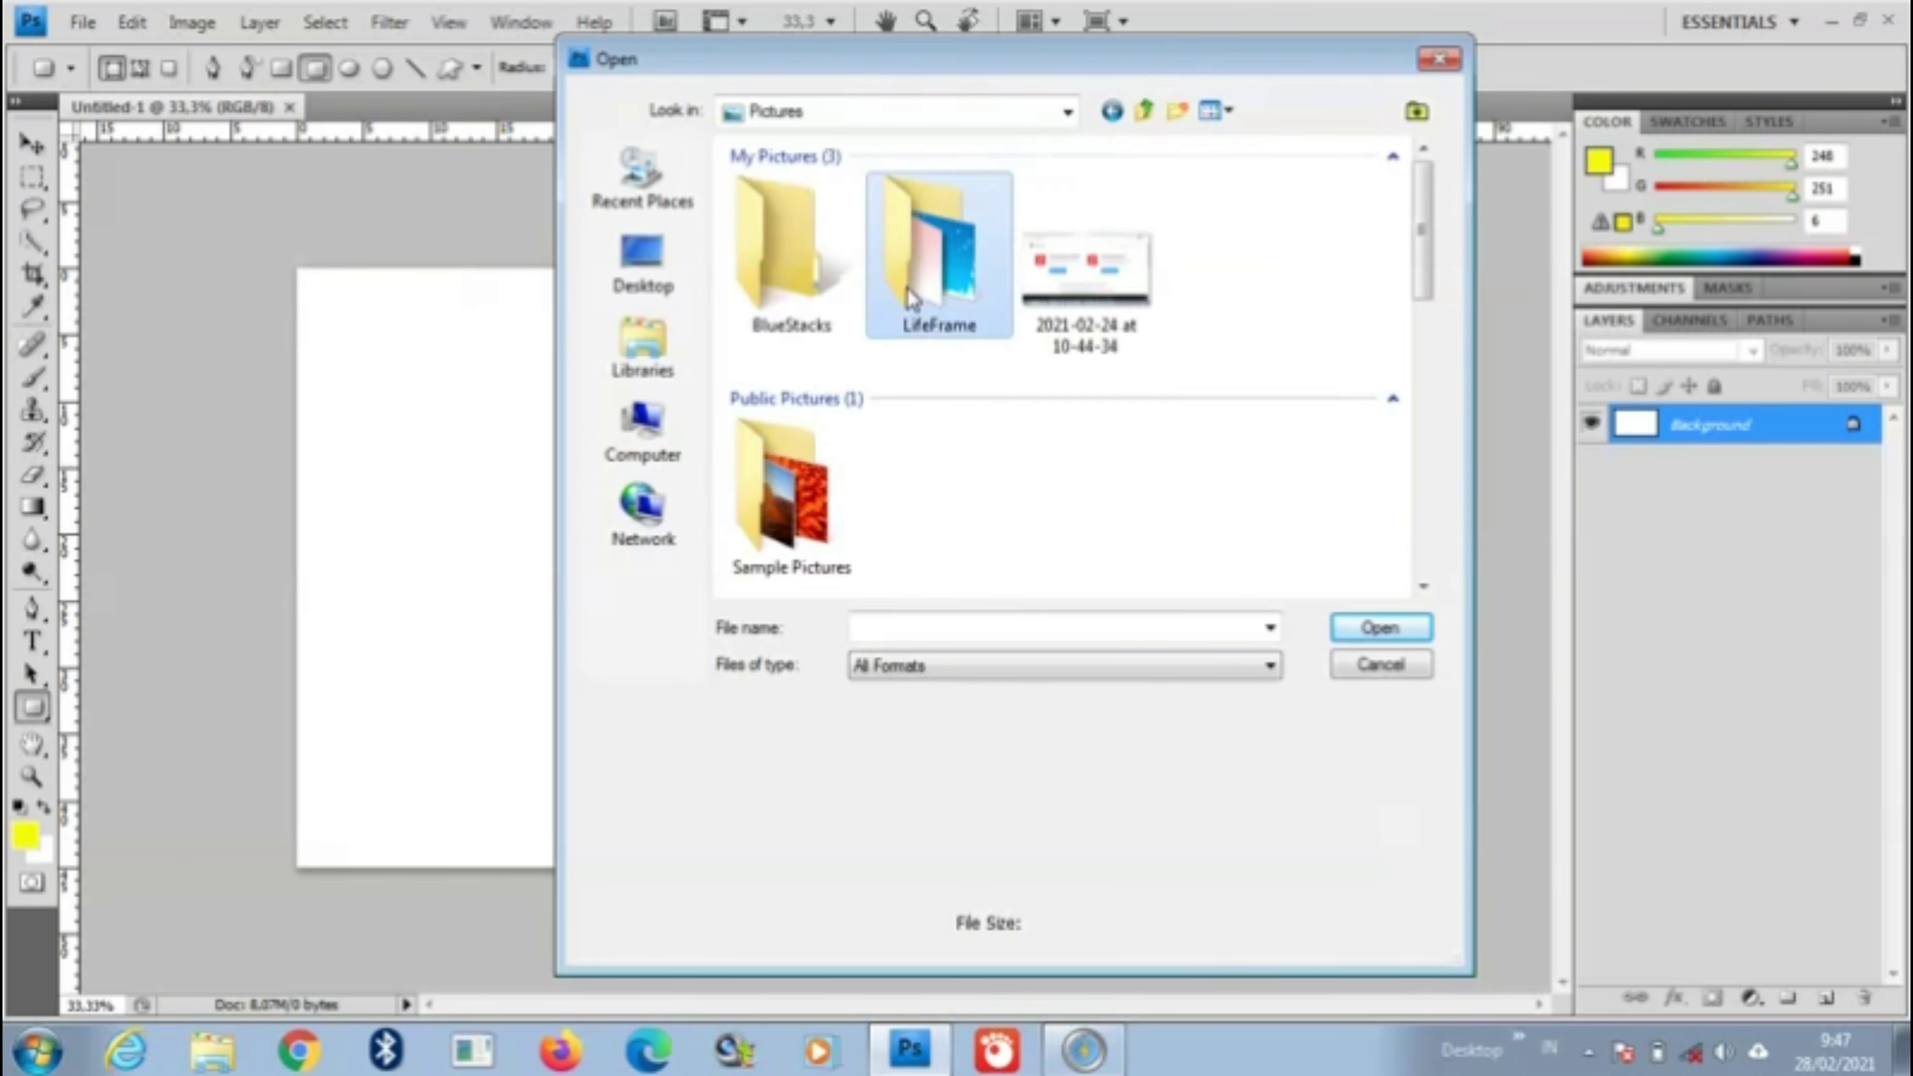
{"action": "double_click", "coordinate": [913, 299]}
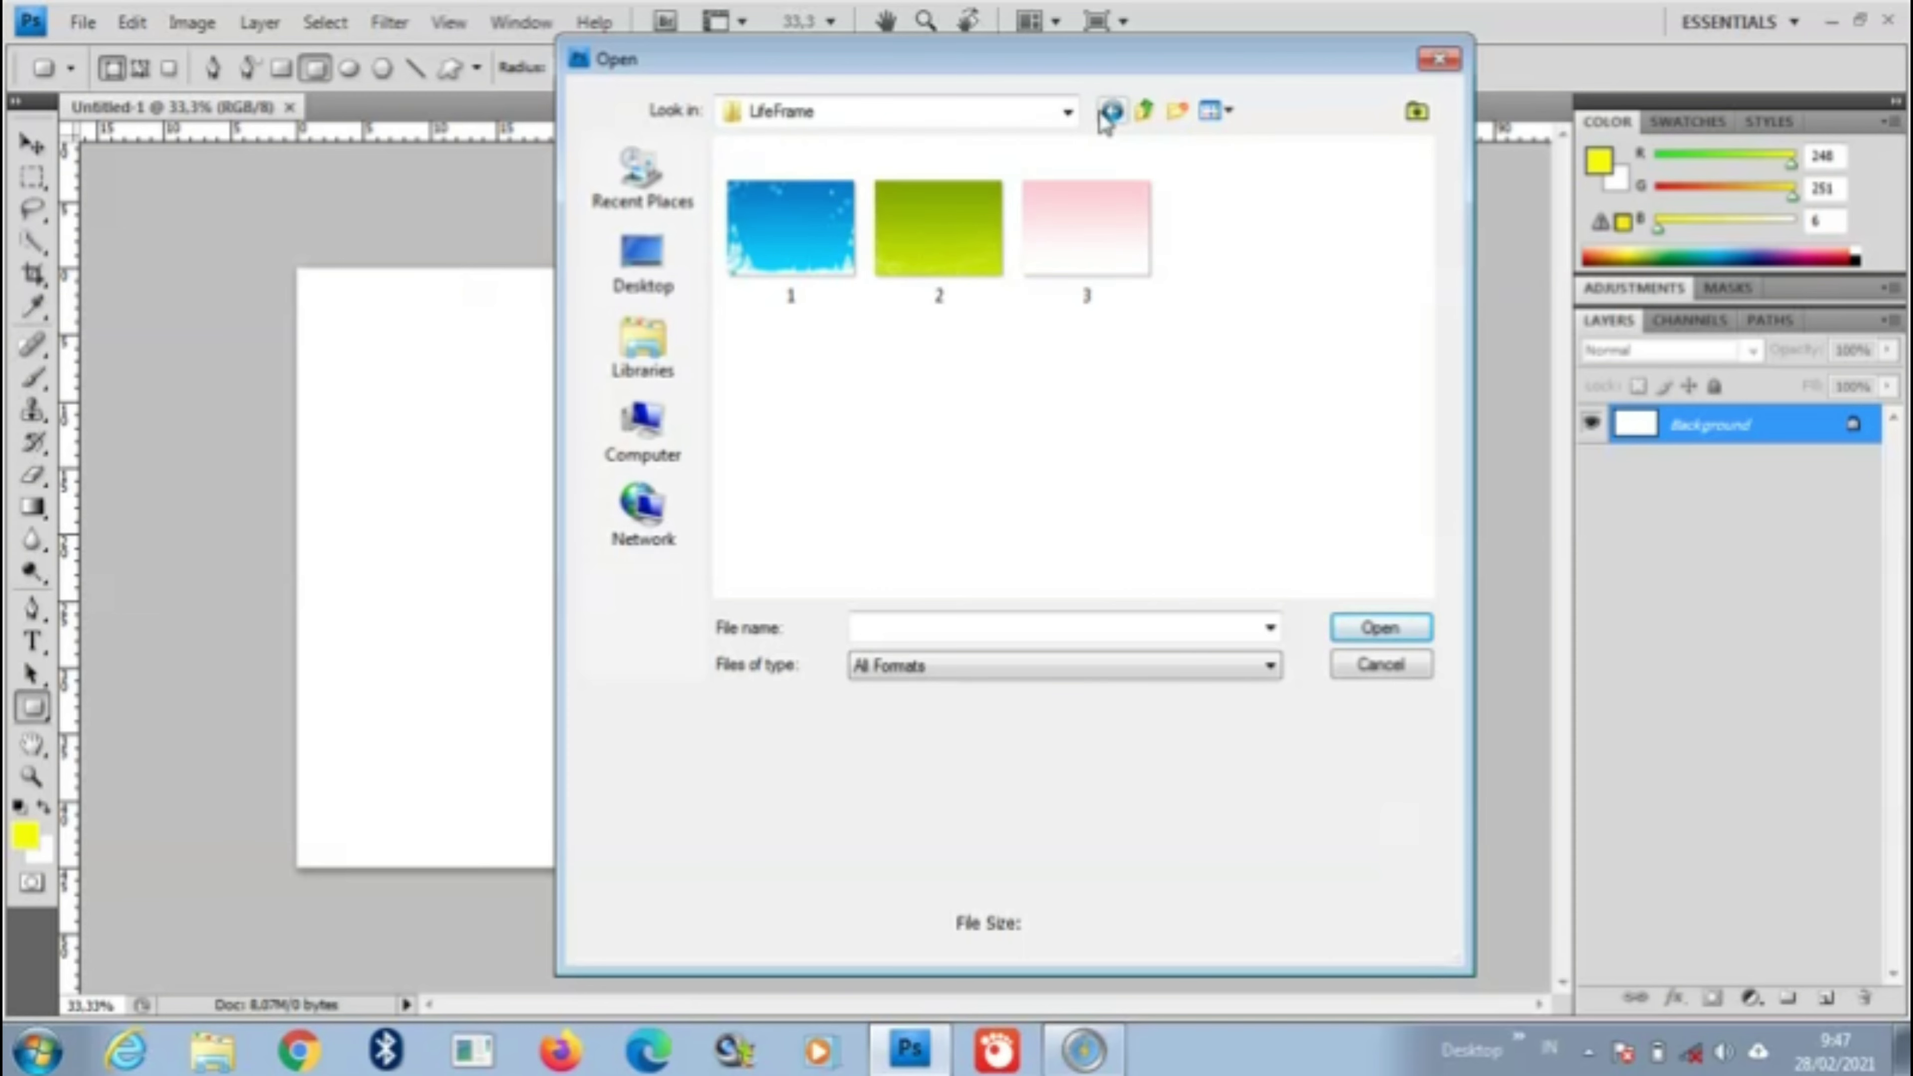
{"action": "left_click", "coordinate": [792, 235]}
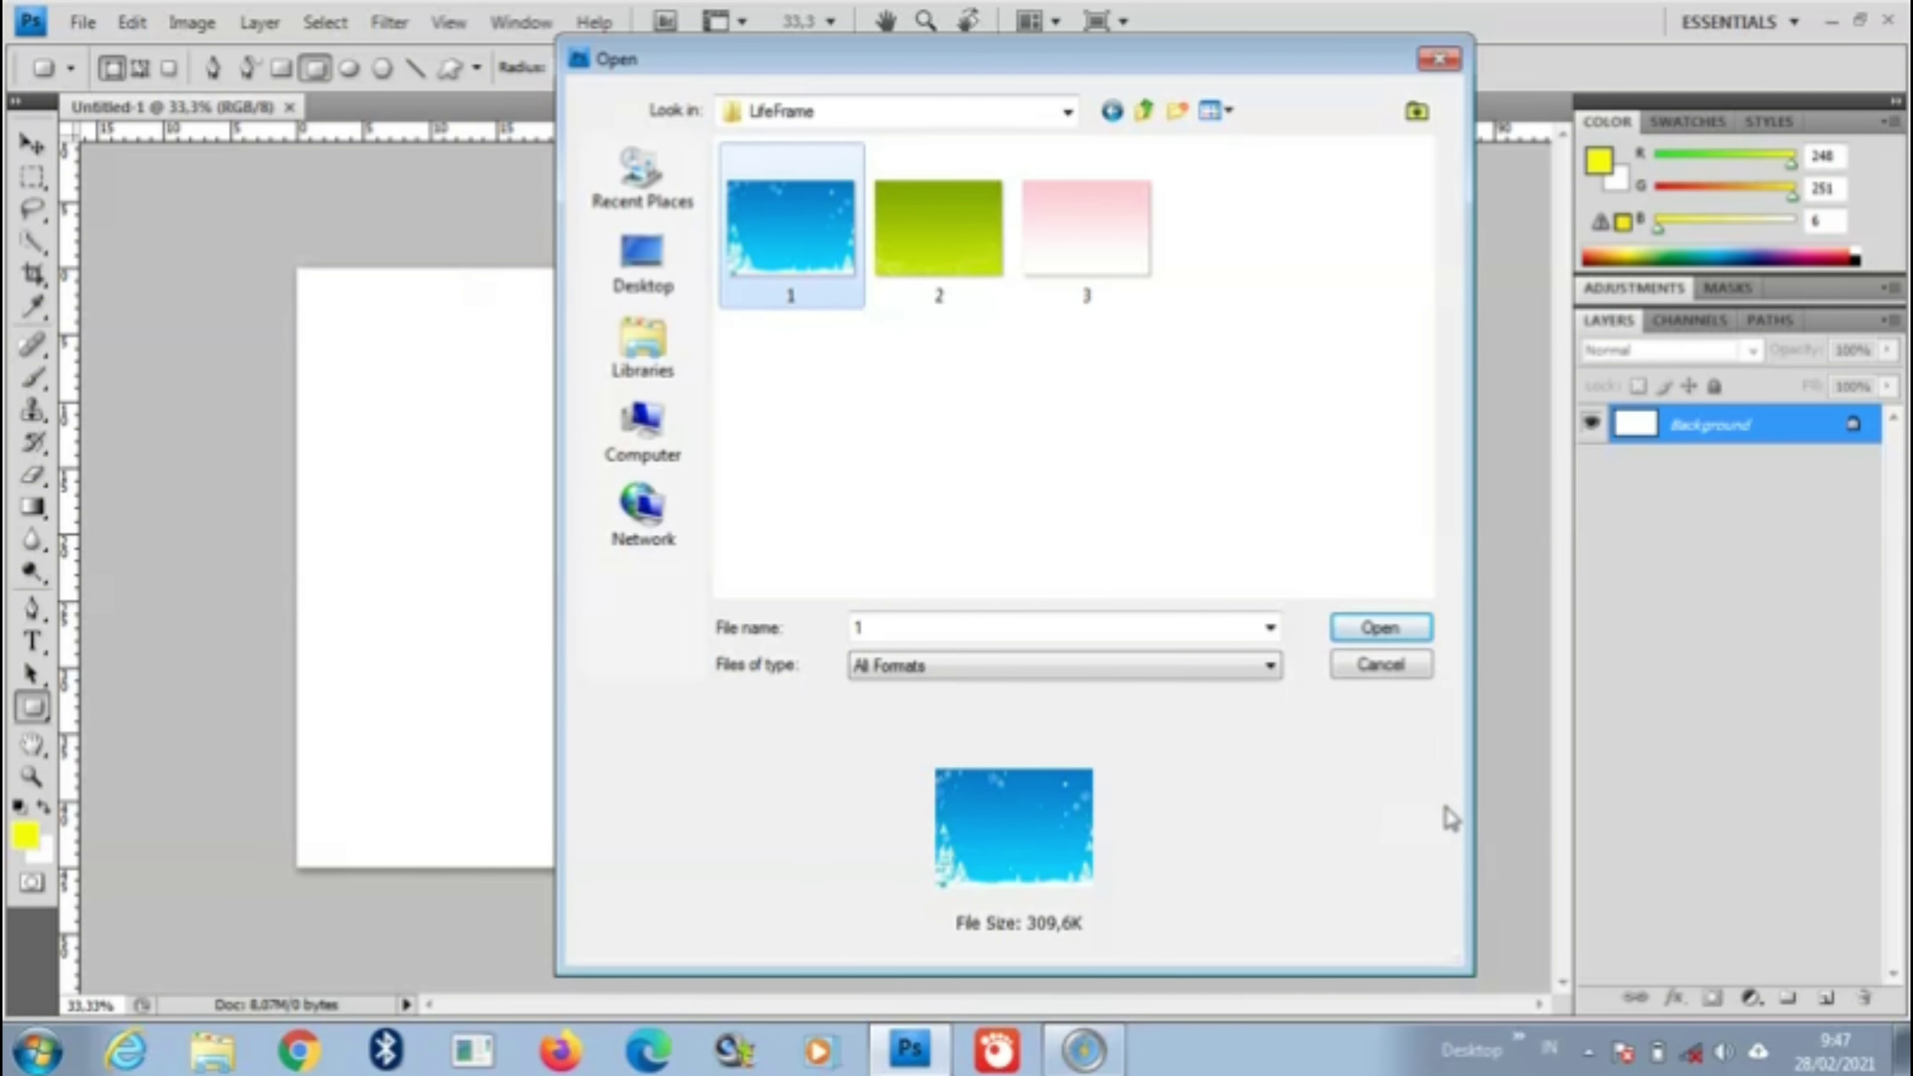
{"action": "left_click", "coordinate": [1388, 637]}
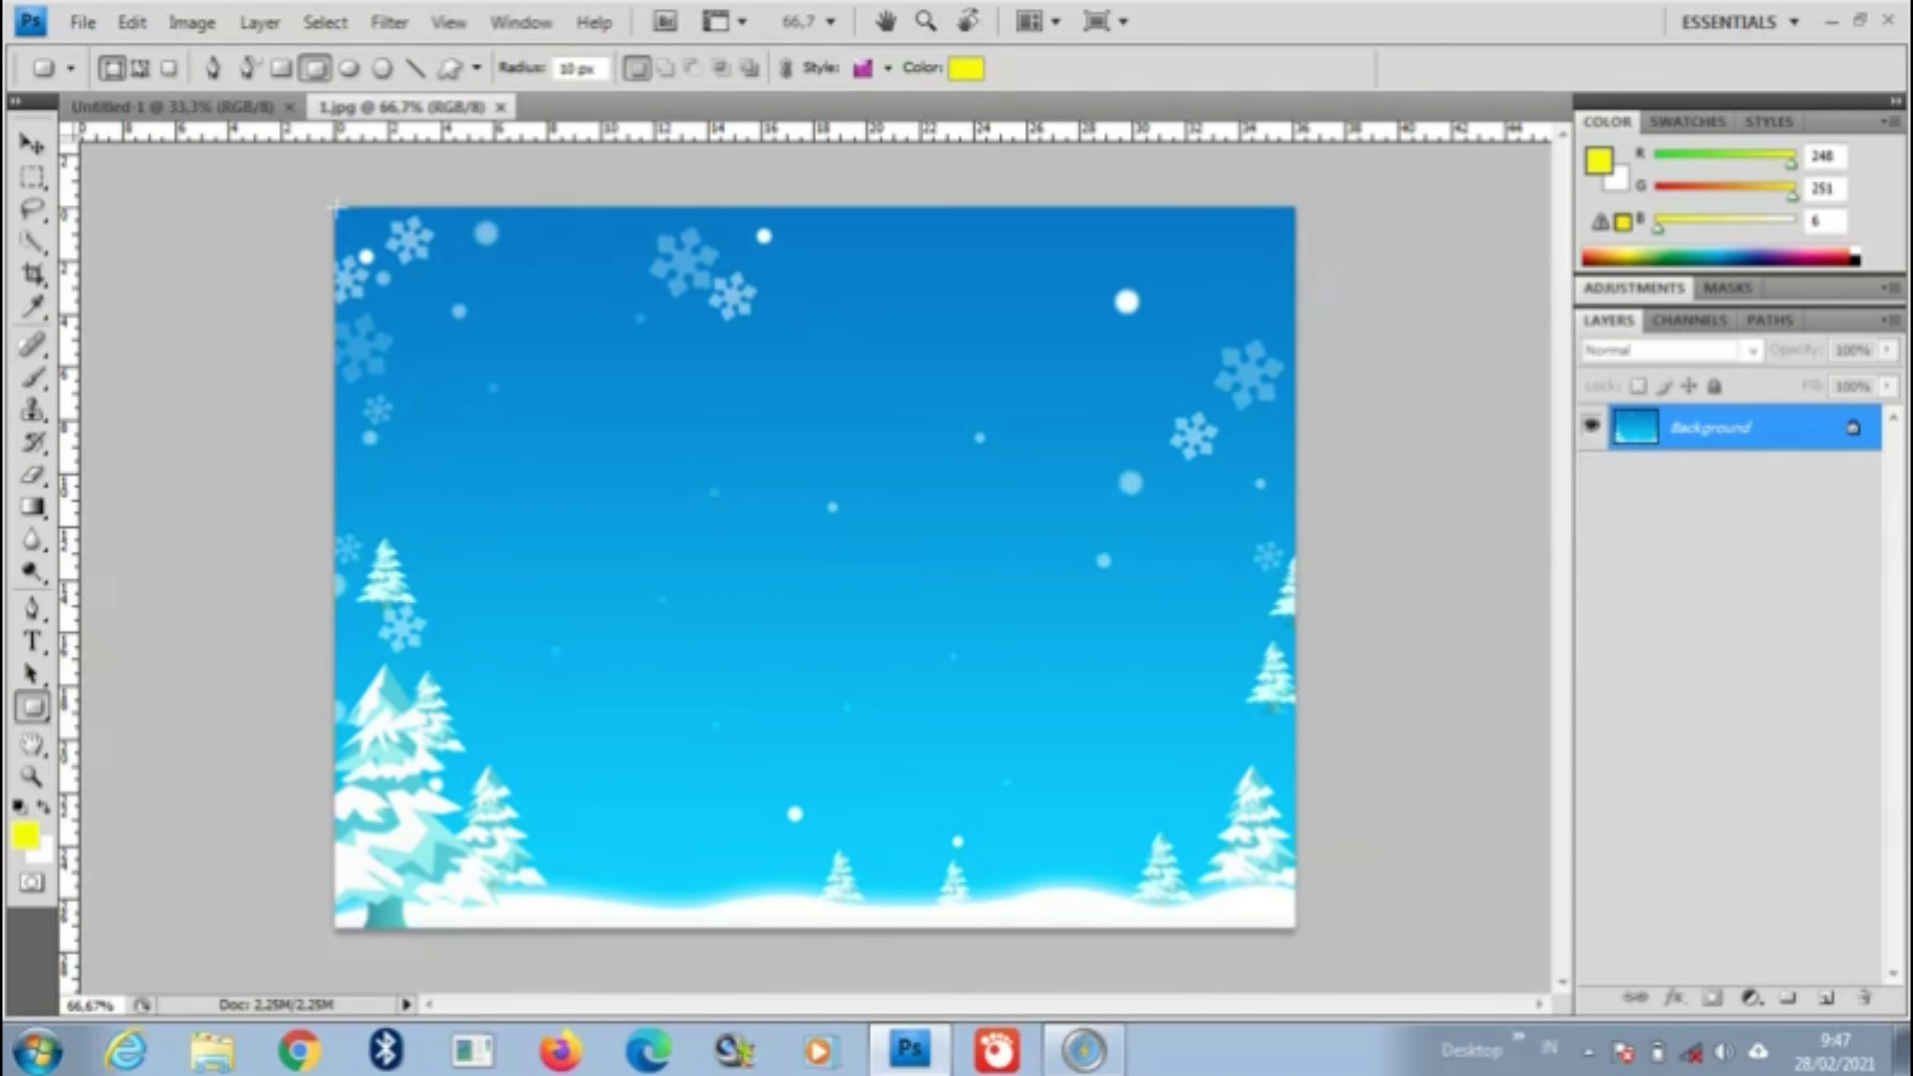
Step: Copy the whole winter picture and paste it into Untitled-1 as Layer 1
{"action": "key", "text": "m"}
{"action": "key", "text": "ctrl+a"}
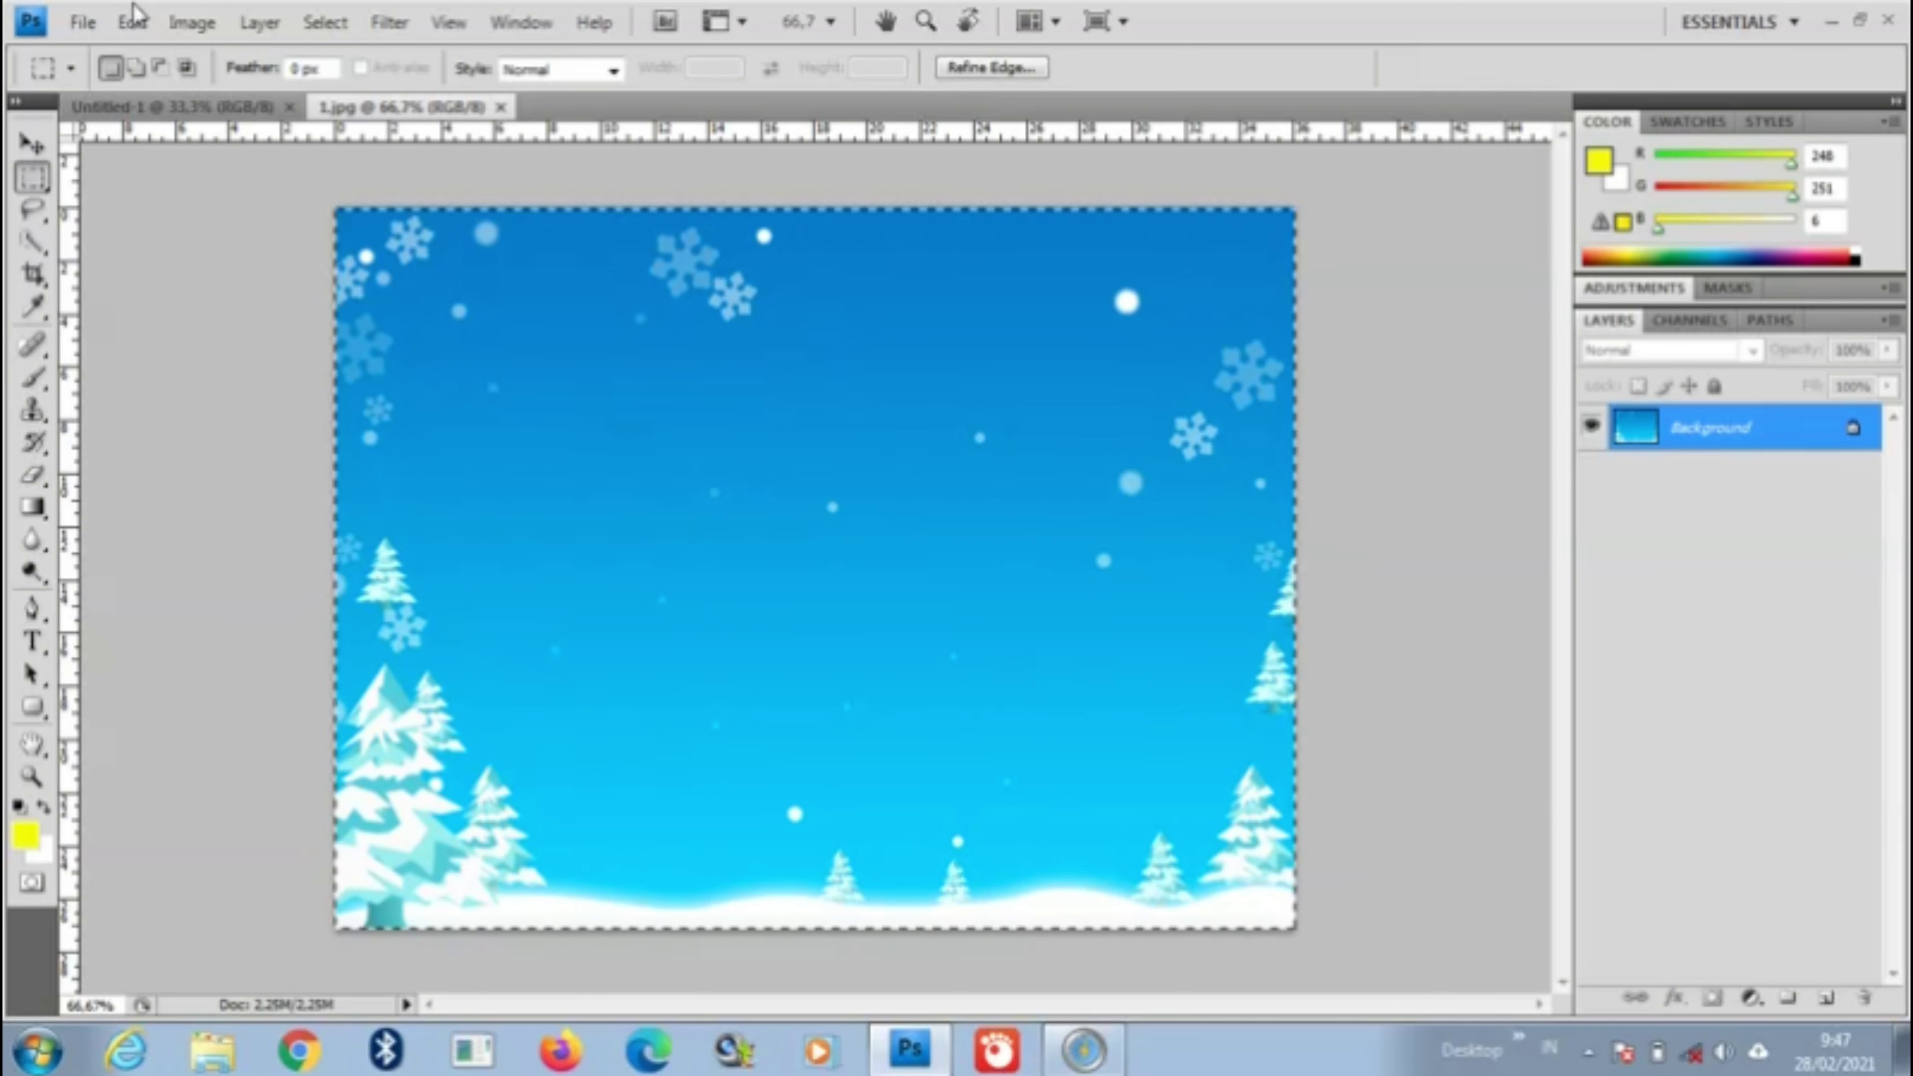
{"action": "left_click", "coordinate": [132, 23]}
{"action": "left_click", "coordinate": [191, 211]}
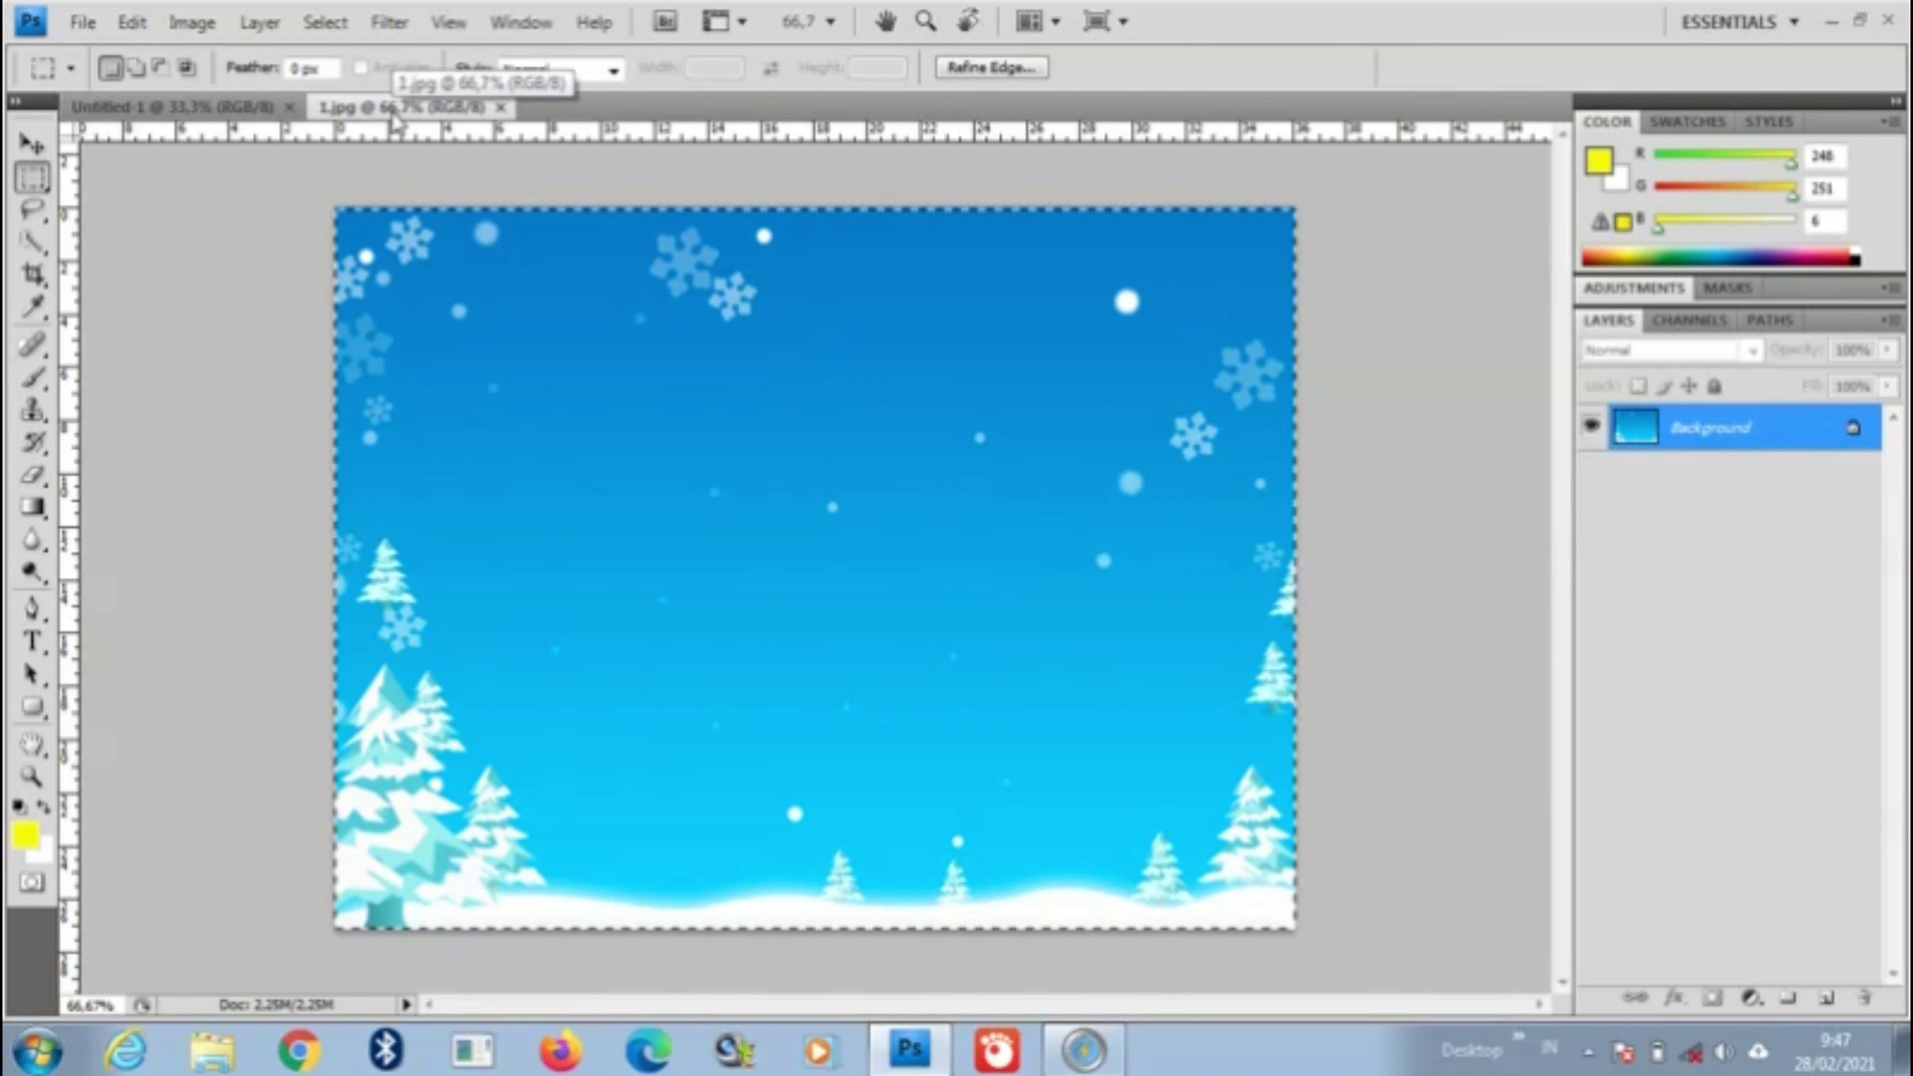
{"action": "left_click", "coordinate": [256, 108]}
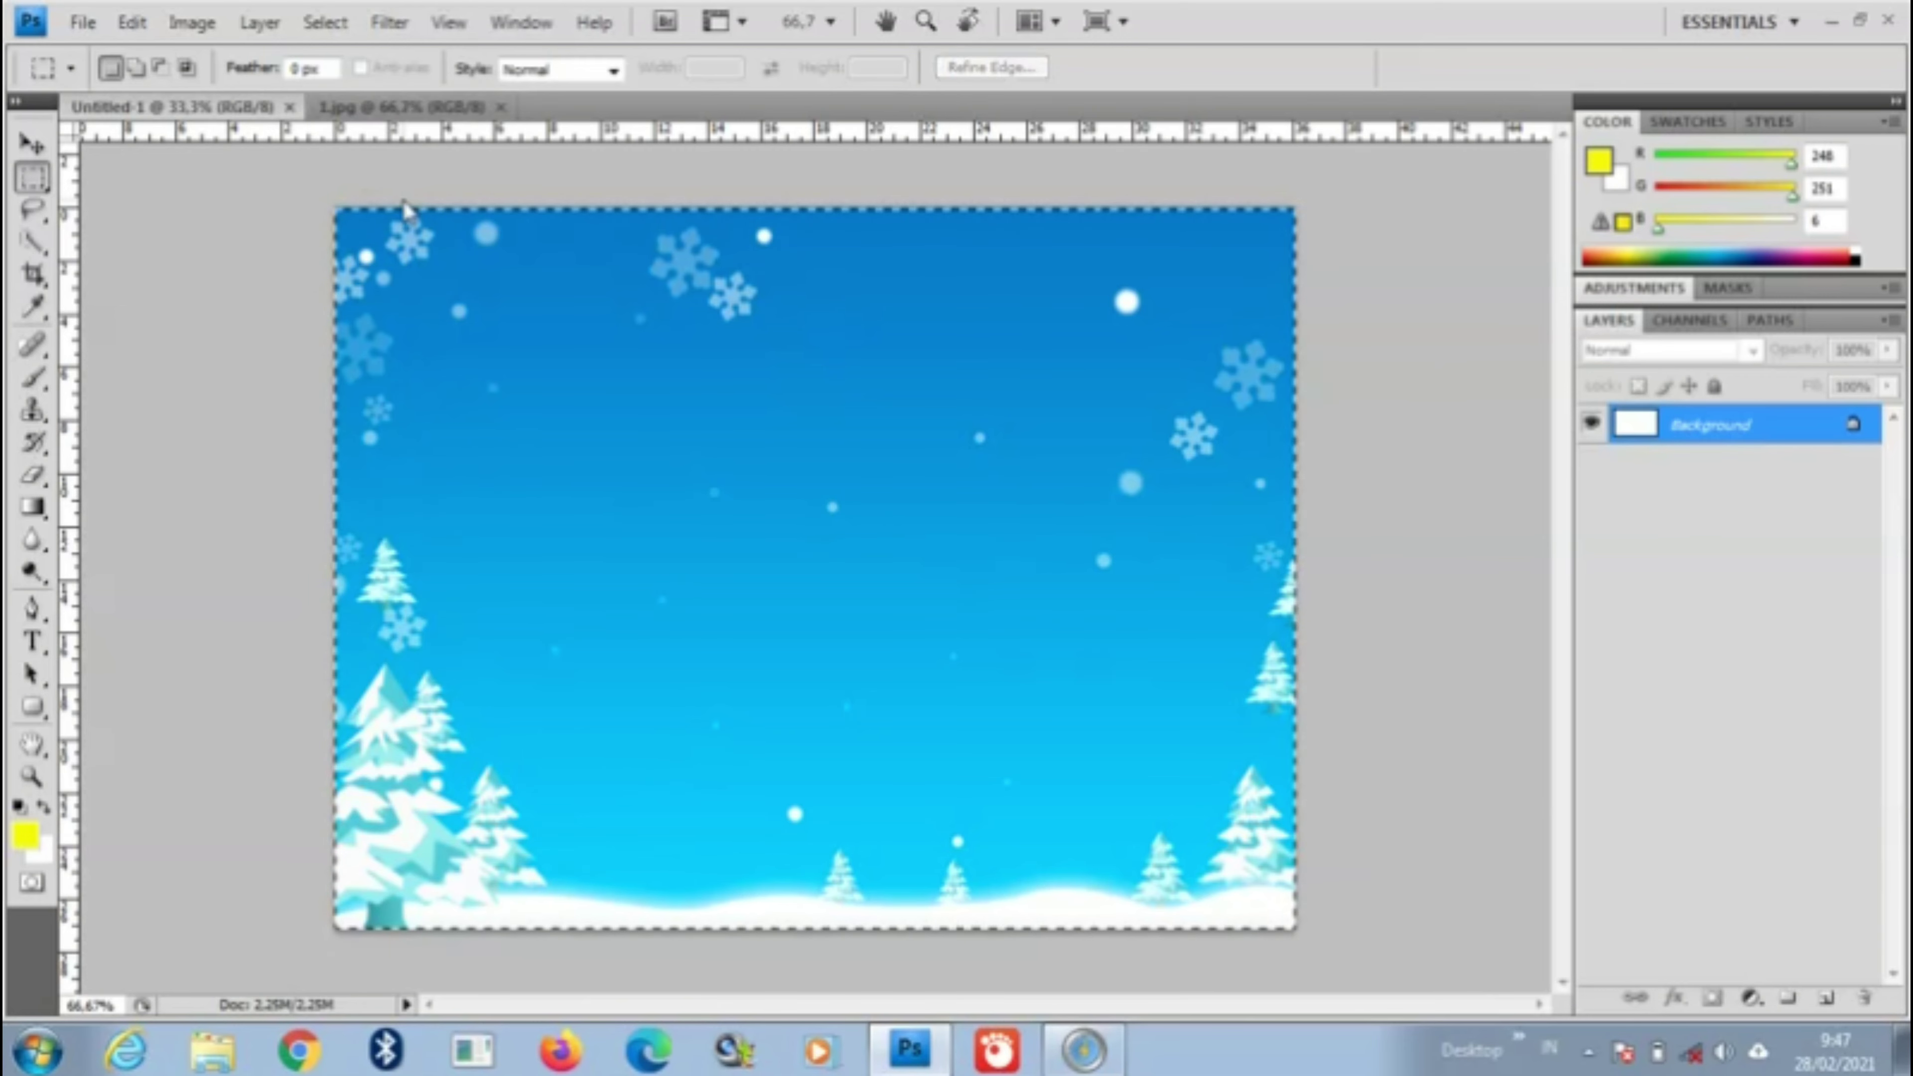
{"action": "left_click", "coordinate": [82, 23]}
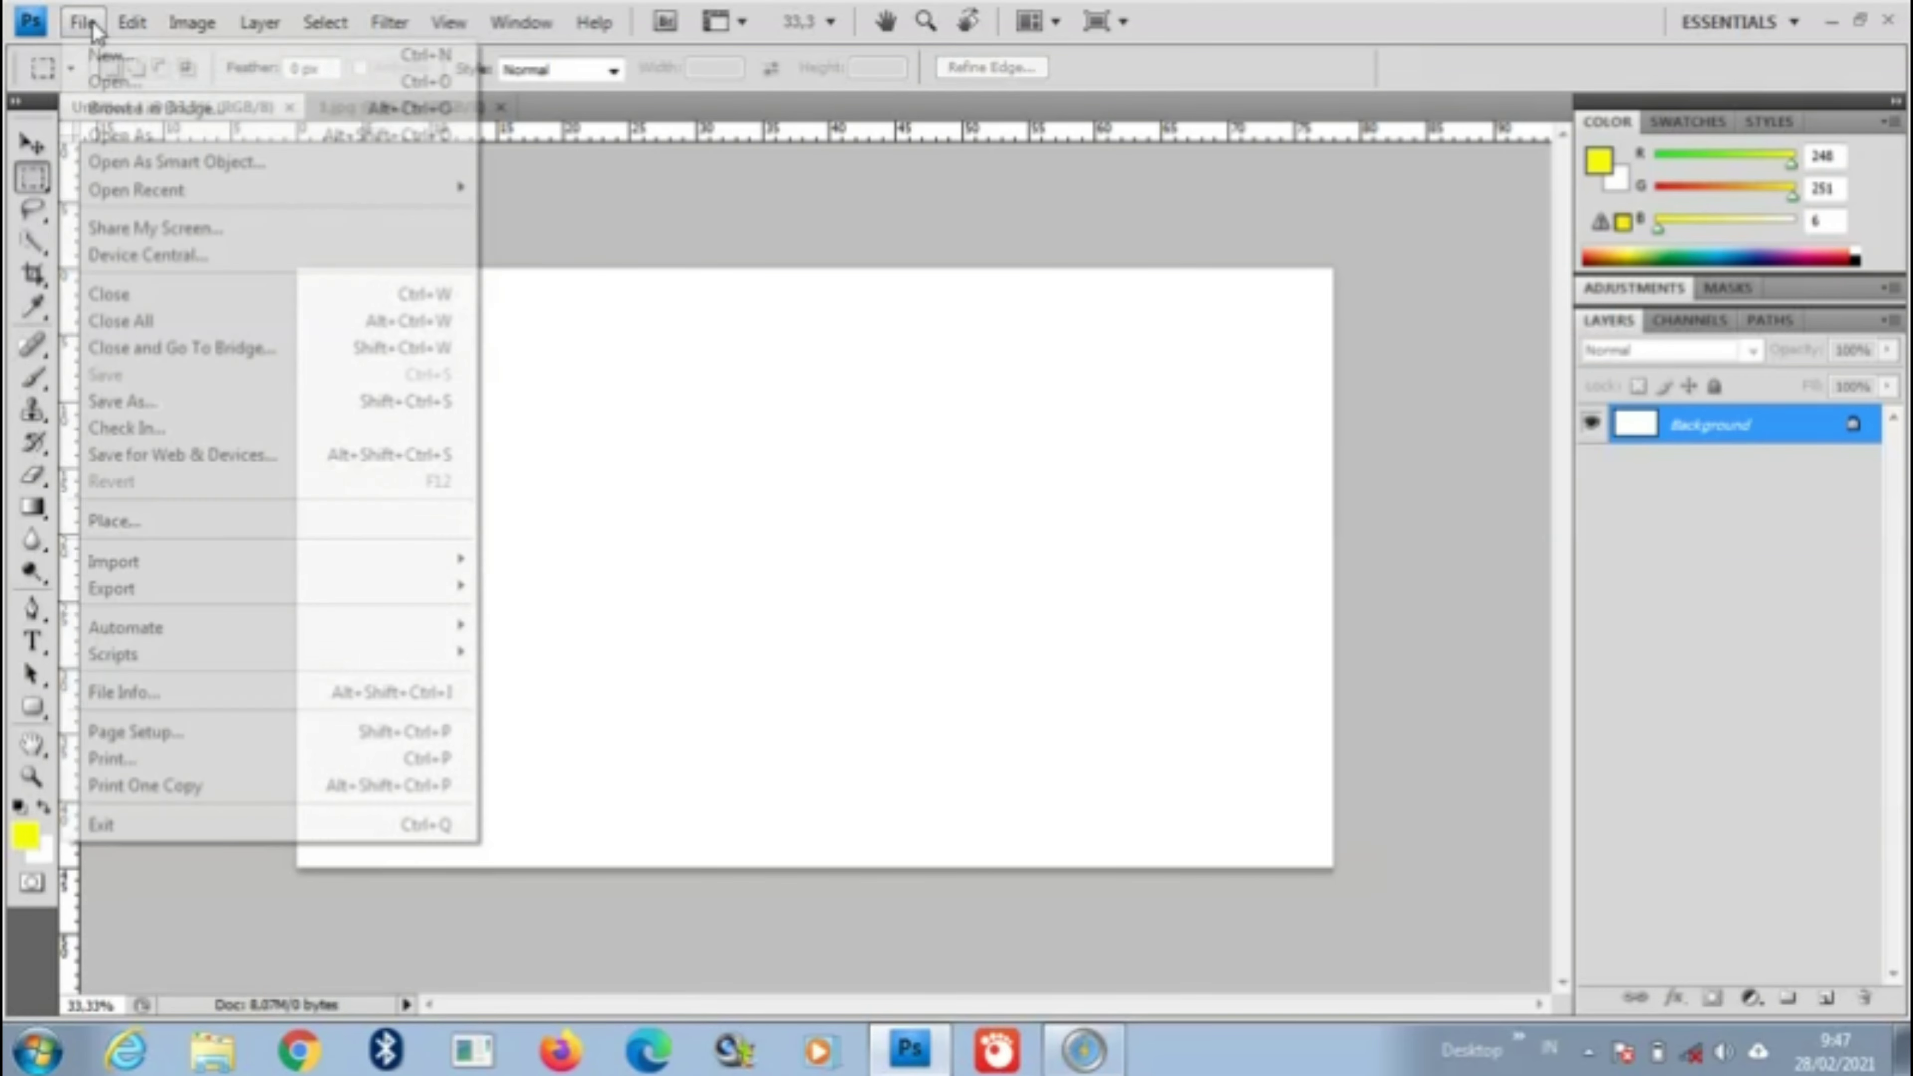
{"action": "mouse_move", "coordinate": [127, 31]}
{"action": "left_click", "coordinate": [156, 268]}
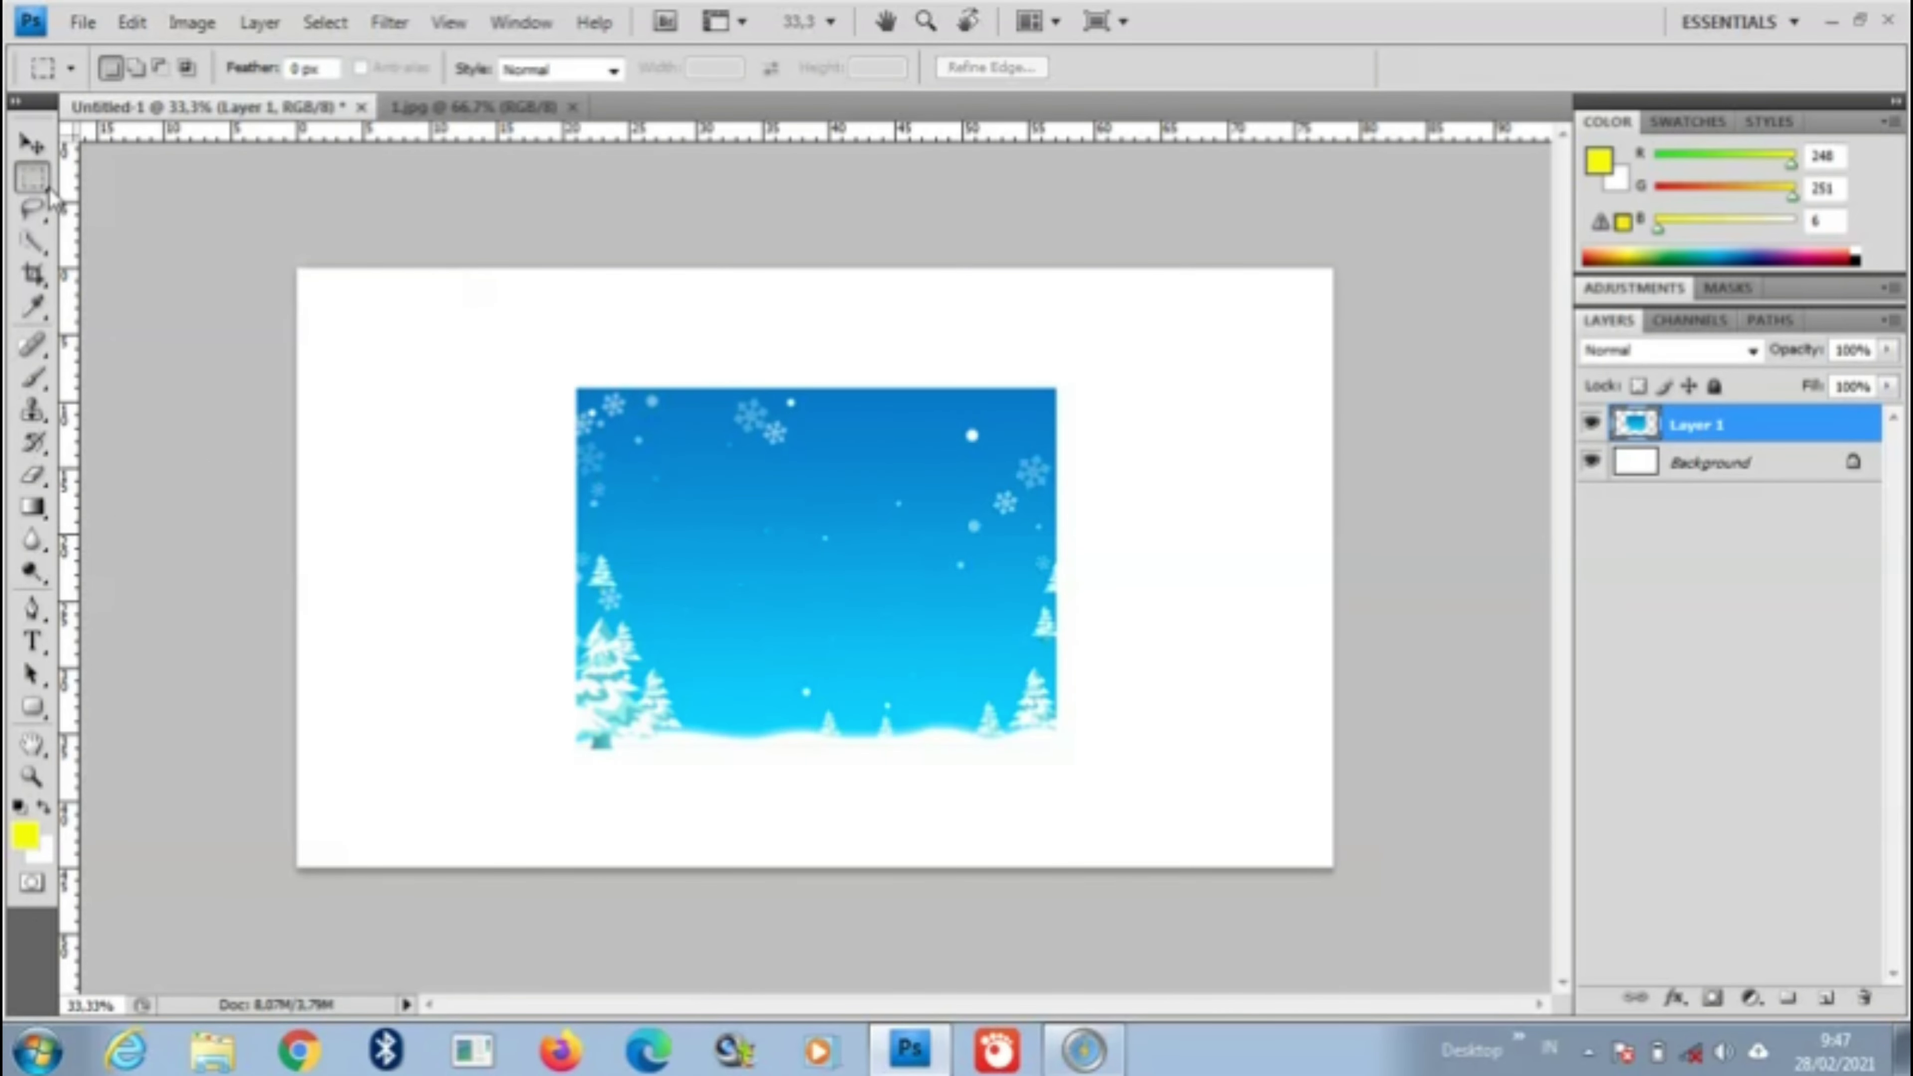
Step: Scale the winter layer up to about 216% × 218% so it covers the canvas
{"action": "left_click", "coordinate": [32, 143]}
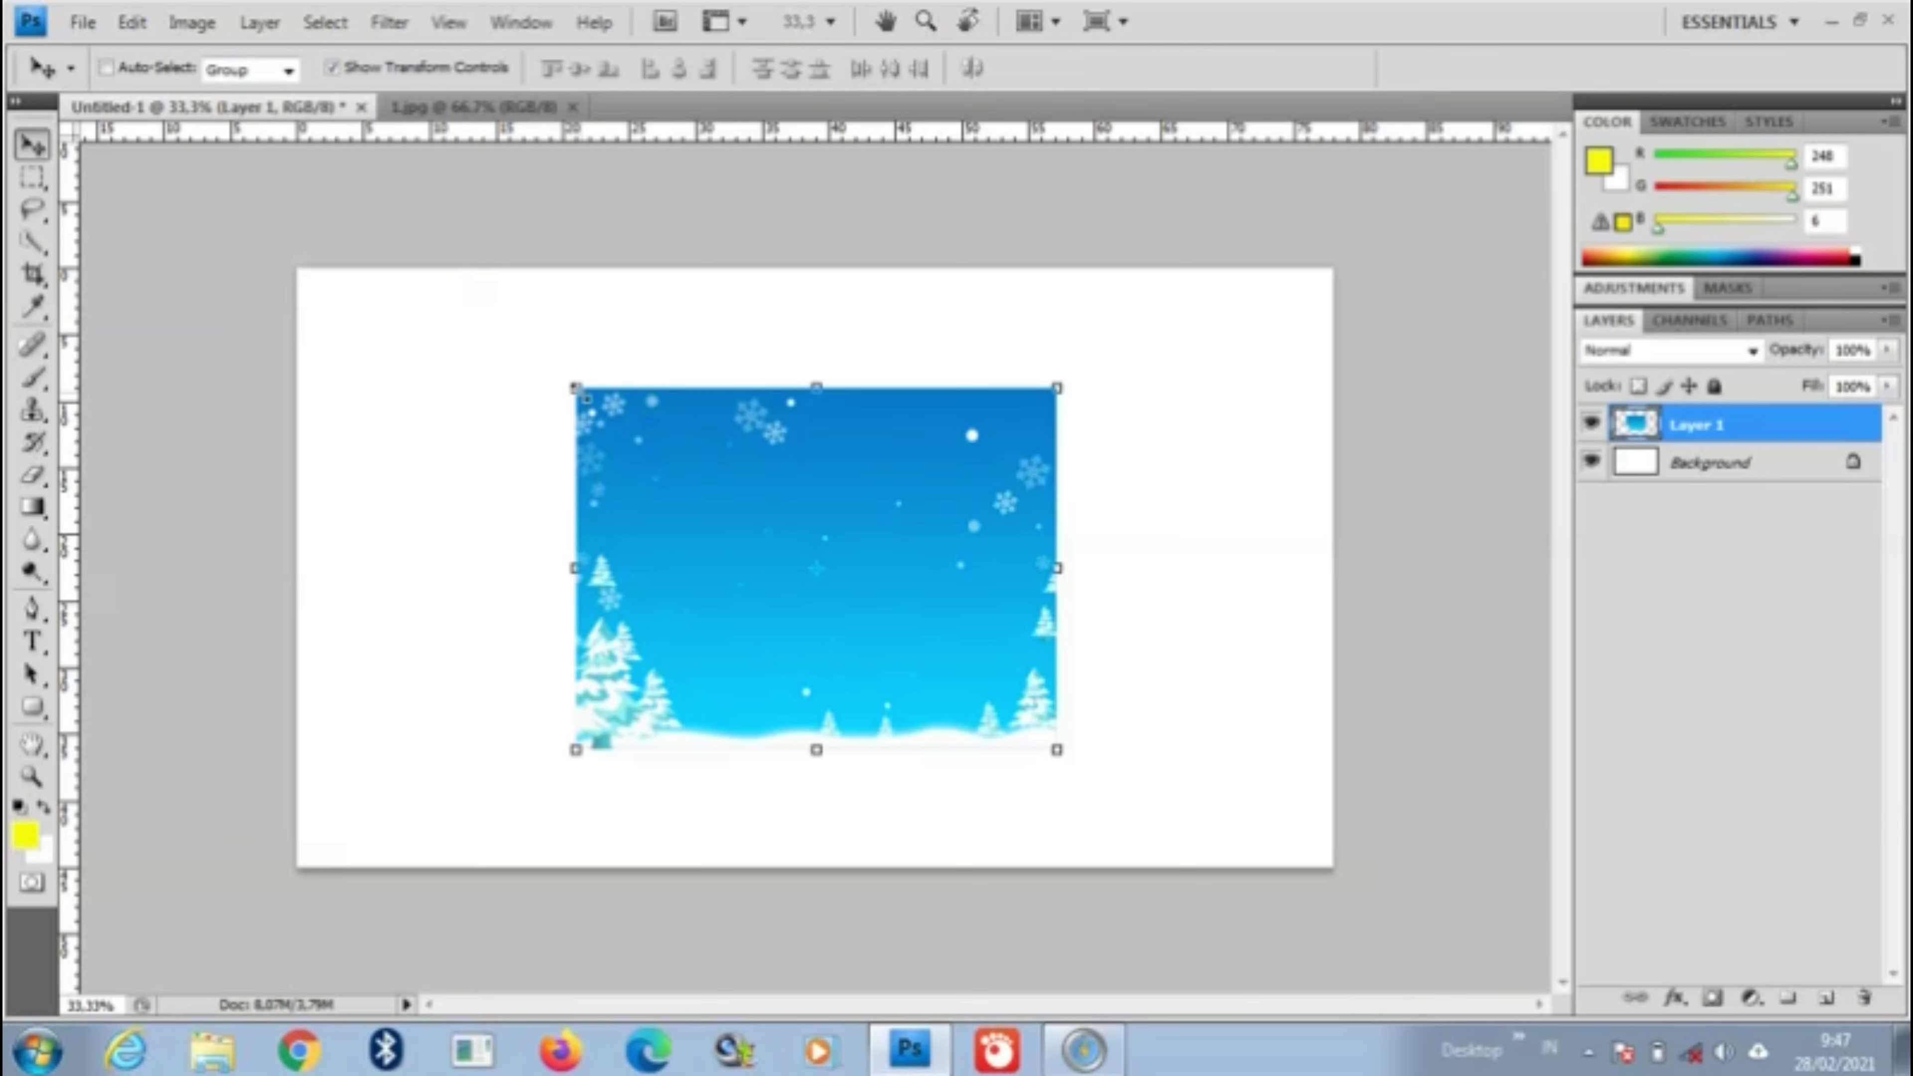
{"action": "left_click_drag", "start_coordinate": [577, 389], "coordinate": [312, 254]}
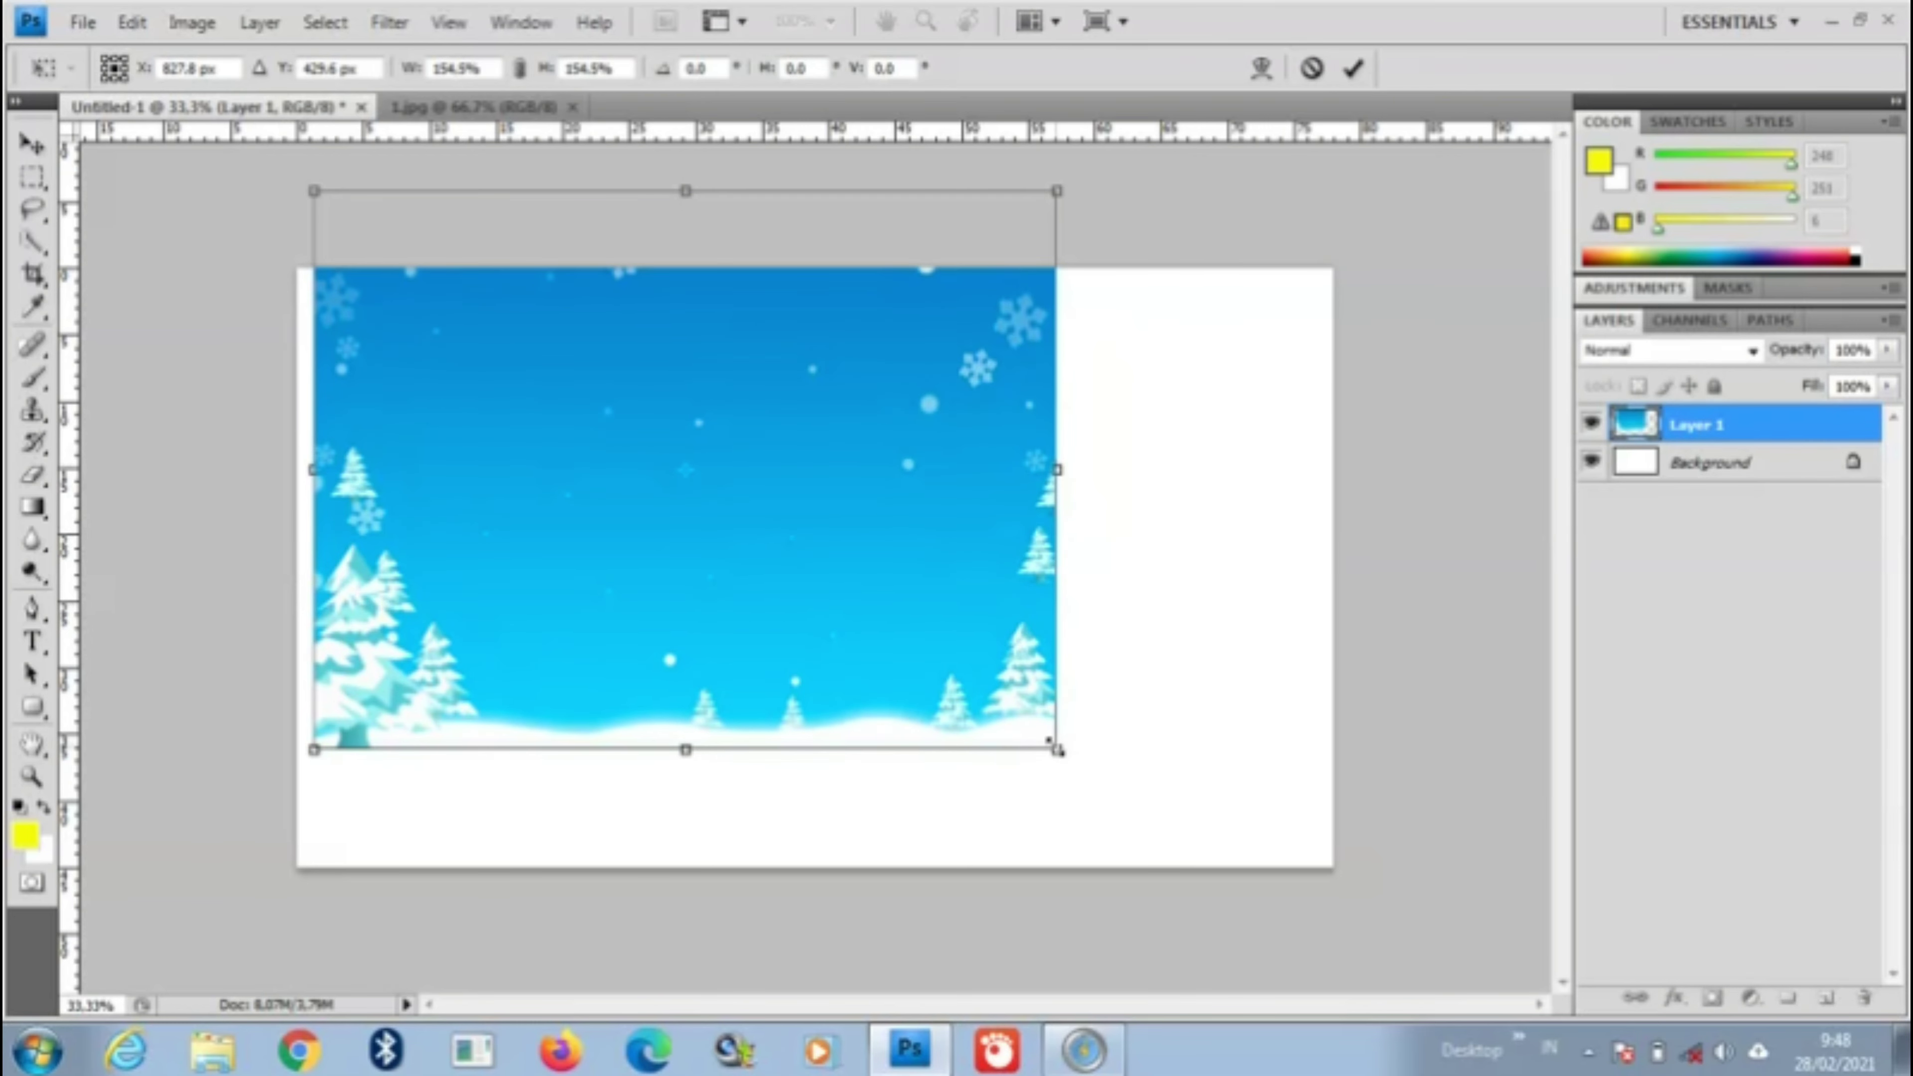
{"action": "left_click_drag", "start_coordinate": [1058, 750], "coordinate": [1333, 966]}
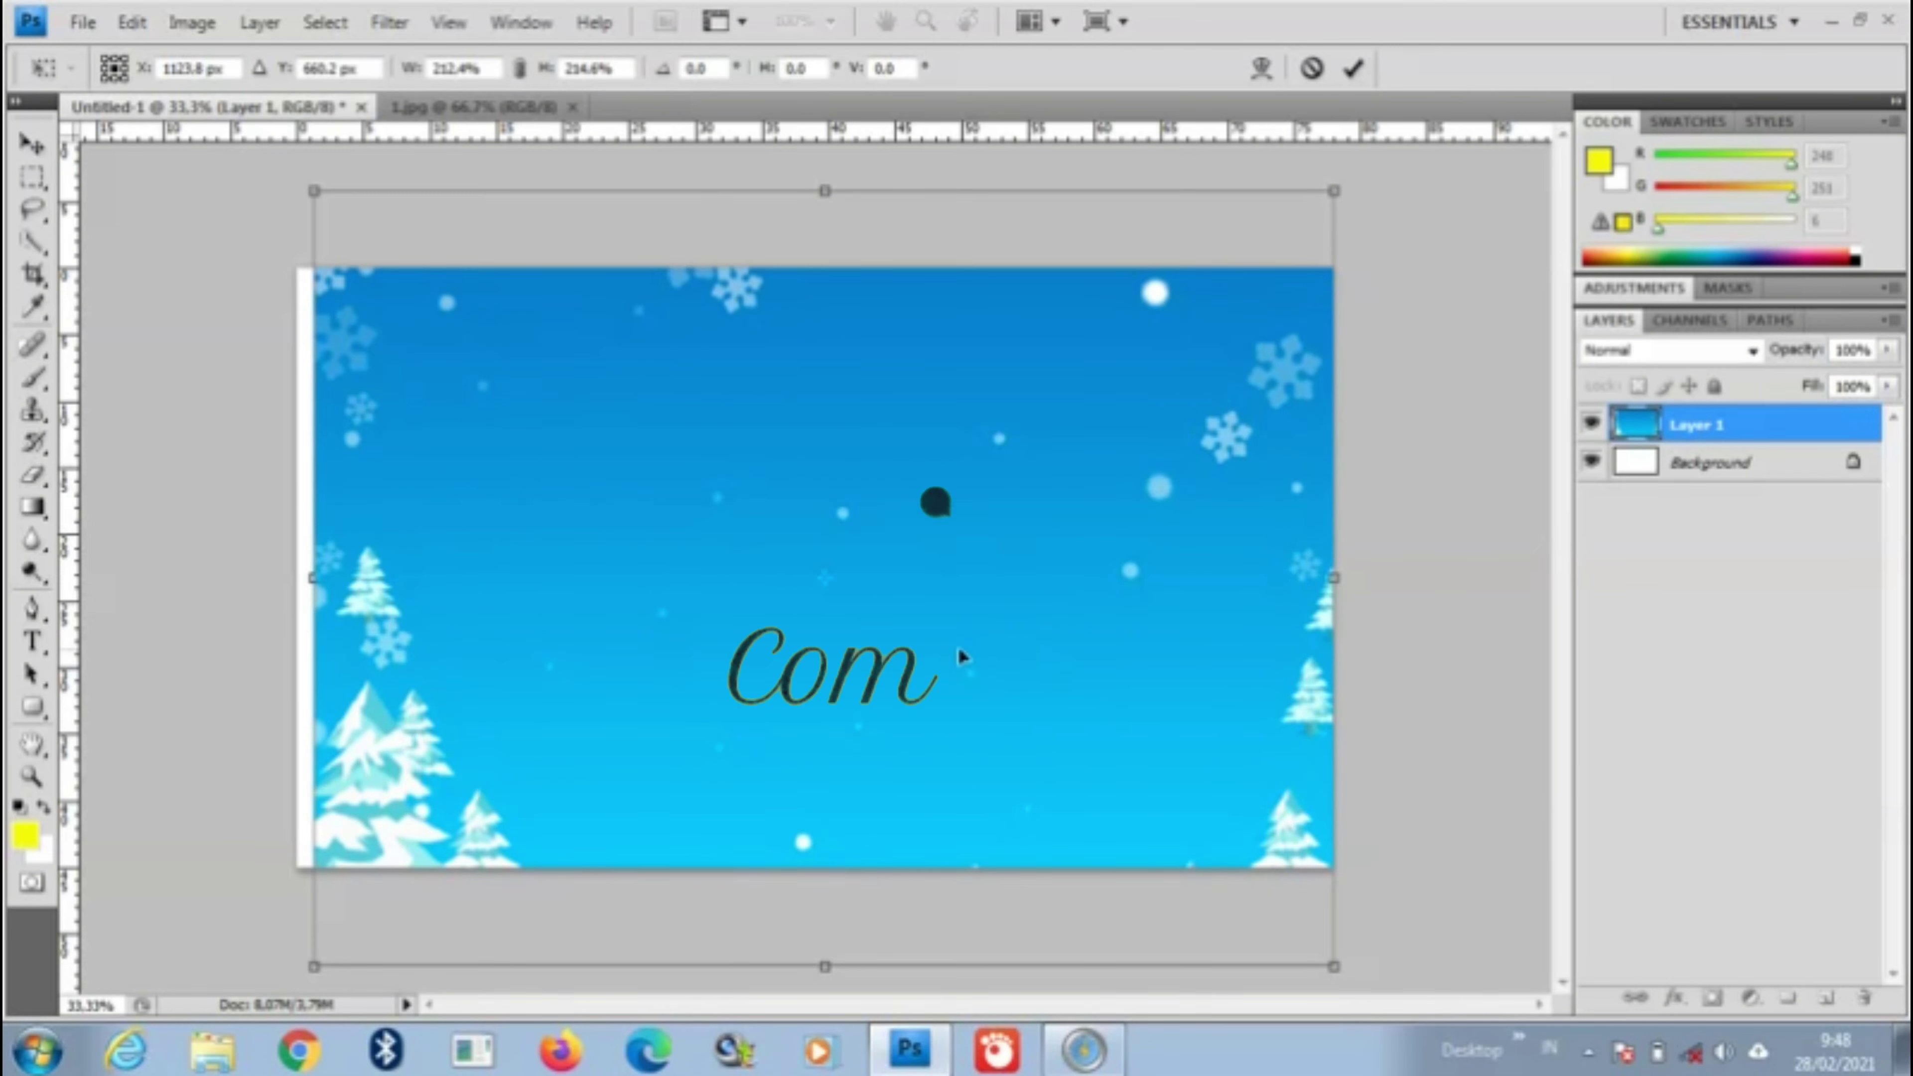
{"action": "left_click_drag", "start_coordinate": [957, 654], "coordinate": [941, 650]}
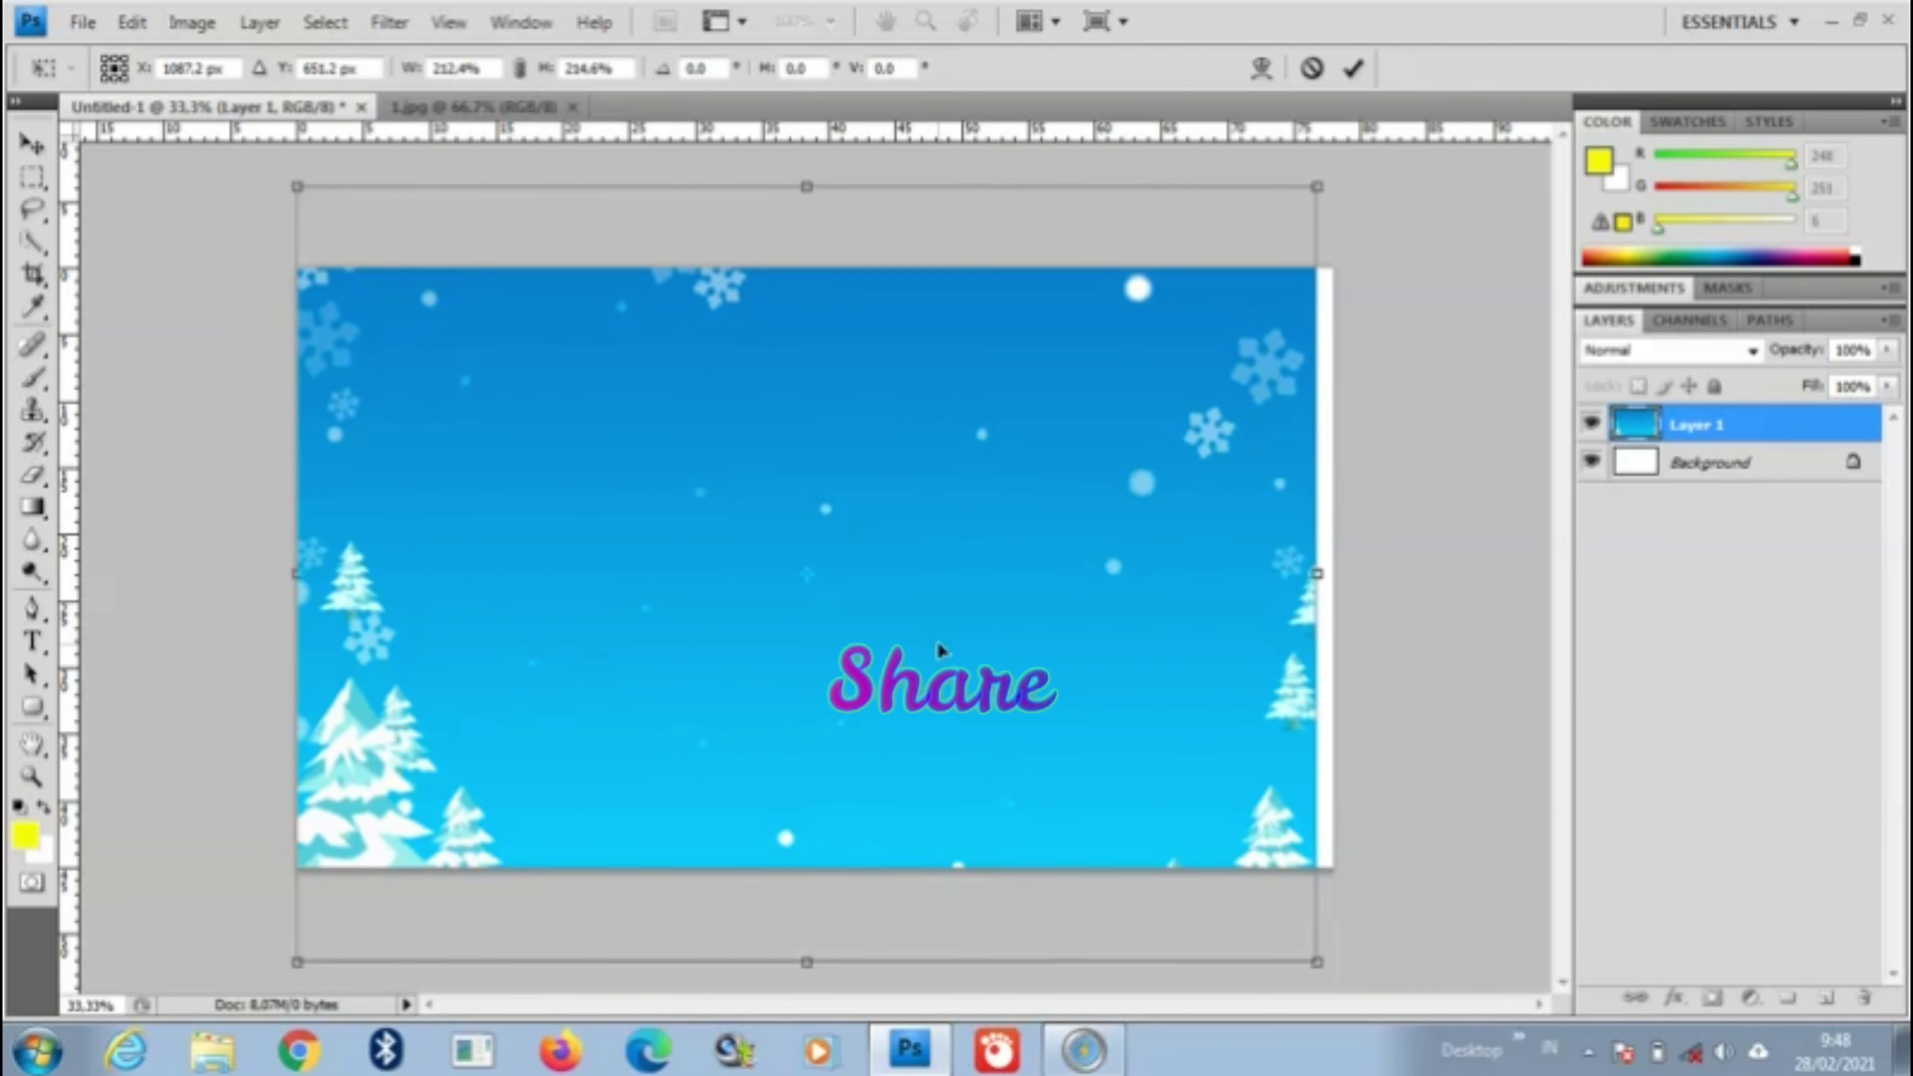
{"action": "key", "text": "ctrl+z"}
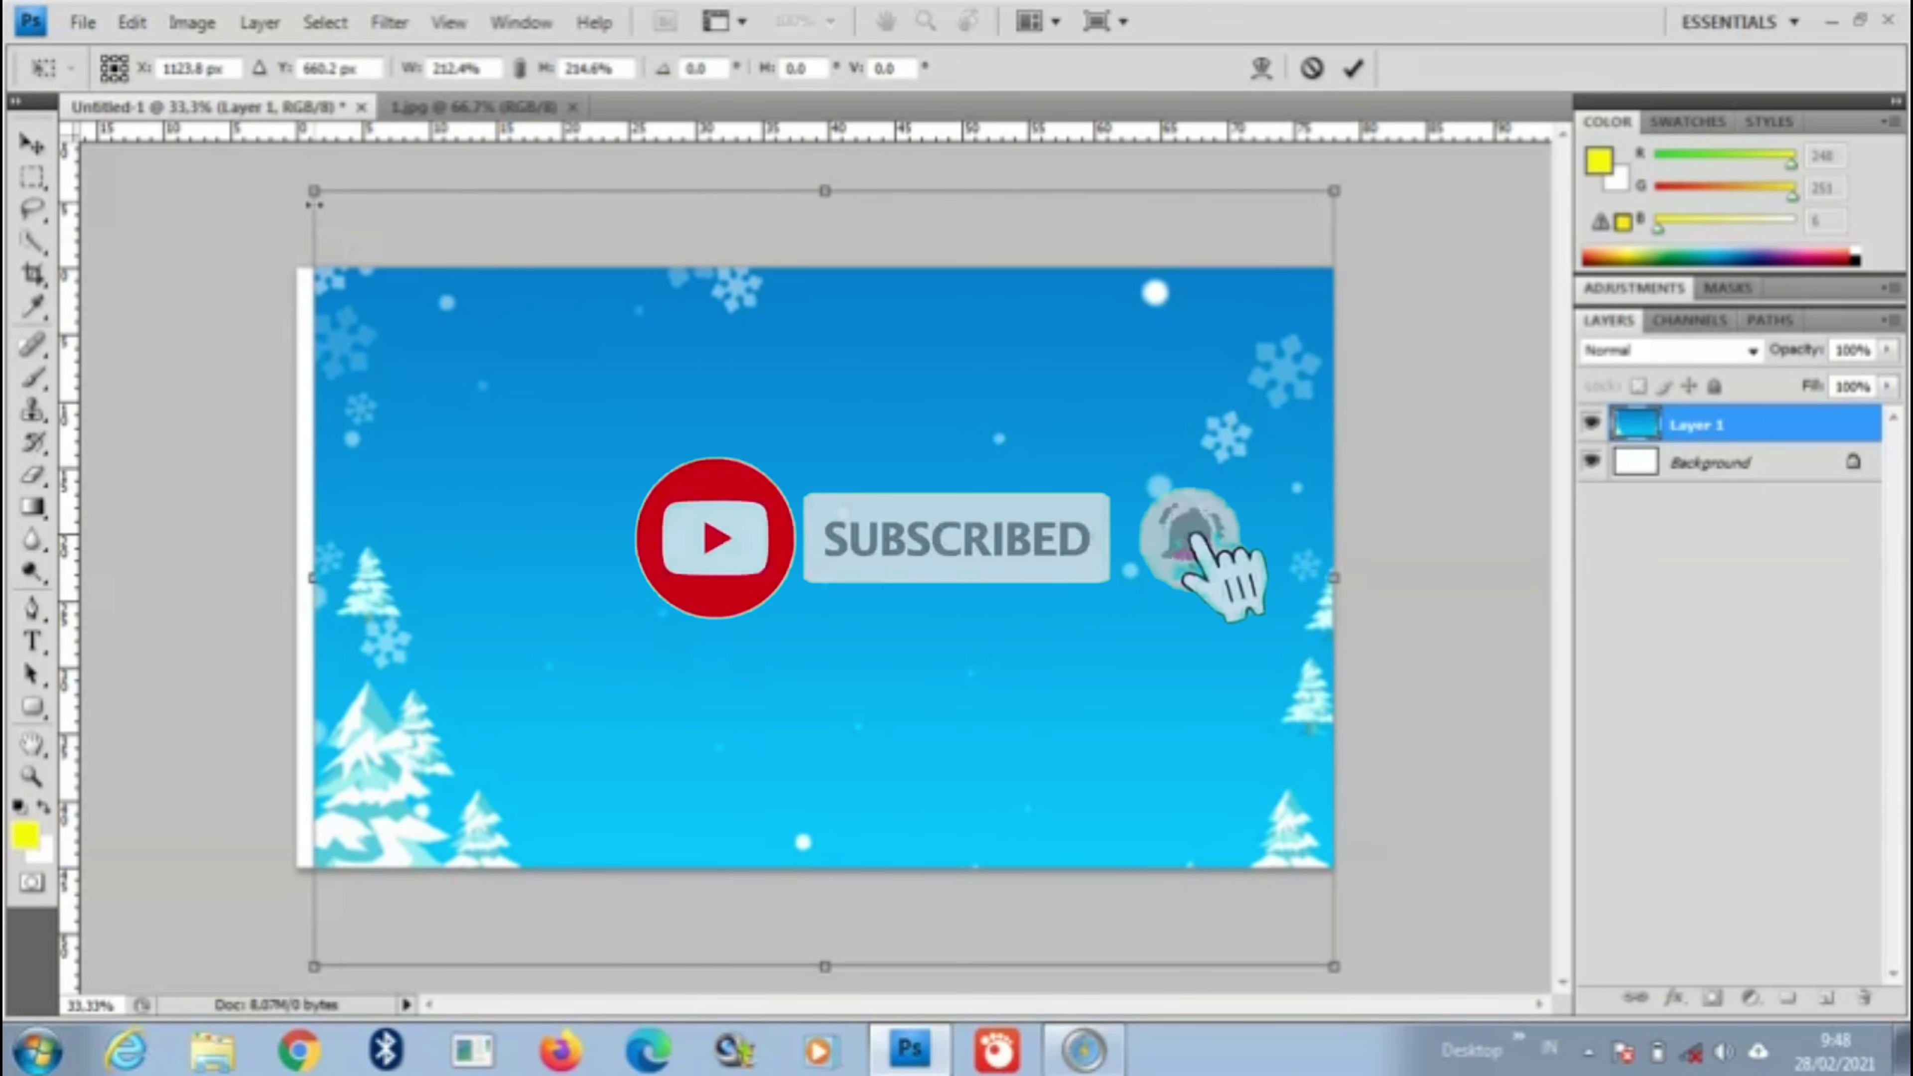
{"action": "left_click_drag", "start_coordinate": [317, 200], "coordinate": [298, 188]}
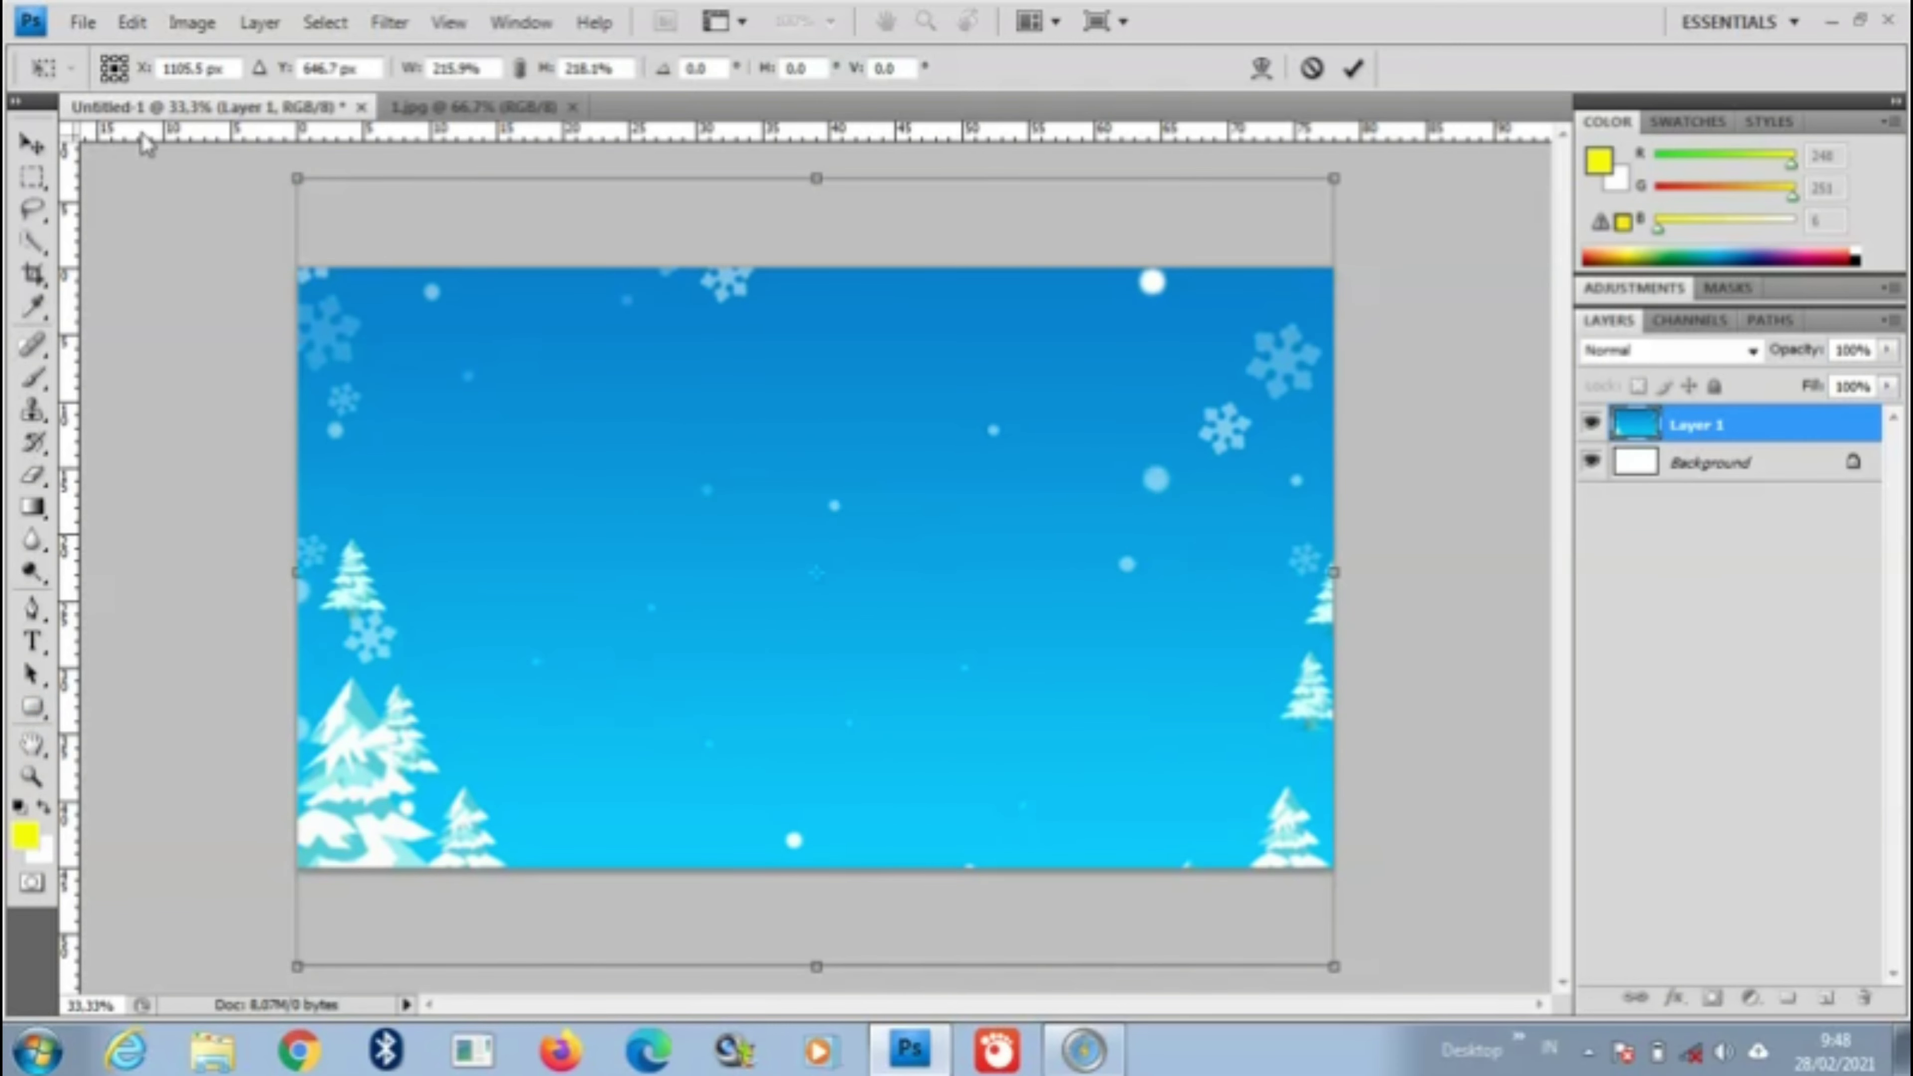
Step: Commit the enlarged picture and crop away its overhang to the canvas edges
{"action": "left_click", "coordinate": [32, 273]}
{"action": "left_click", "coordinate": [799, 389]}
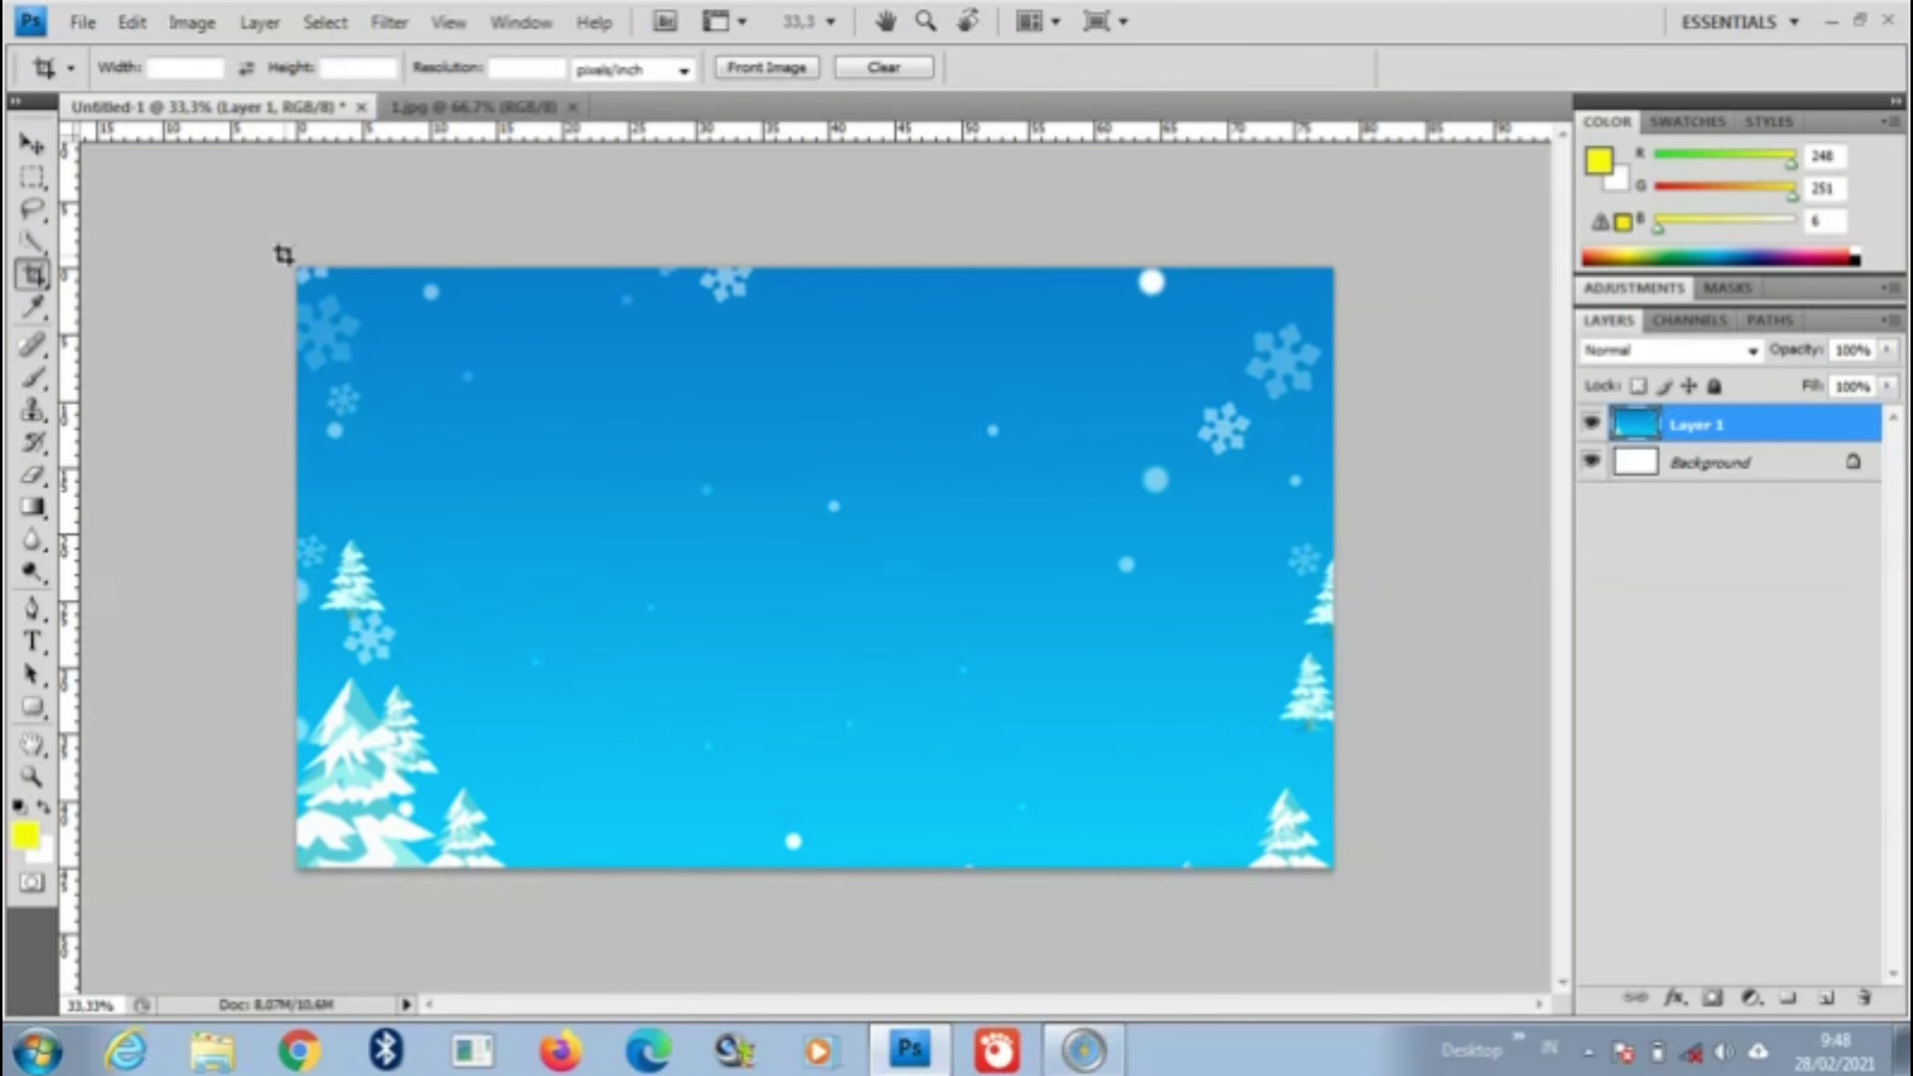
{"action": "left_click_drag", "start_coordinate": [282, 255], "coordinate": [1517, 975]}
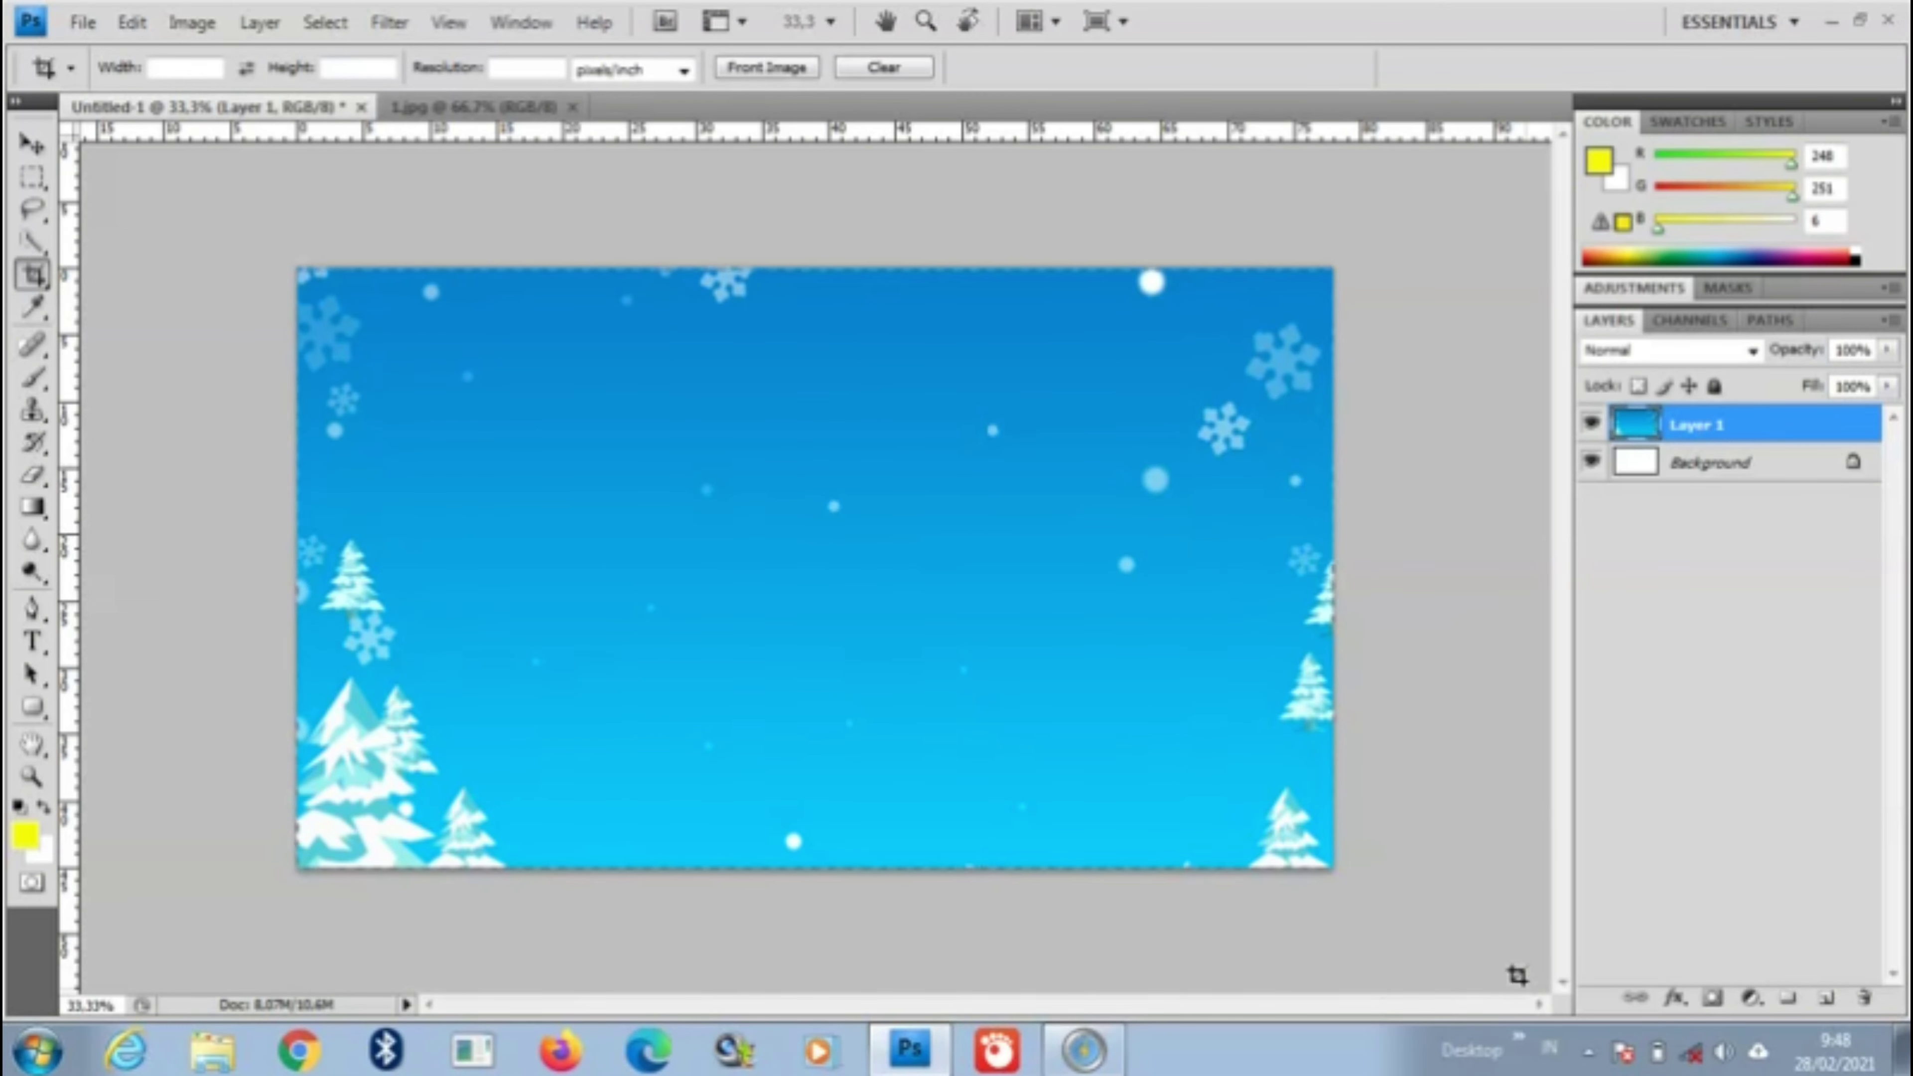
{"action": "right_click", "coordinate": [510, 380]}
{"action": "left_click", "coordinate": [571, 400]}
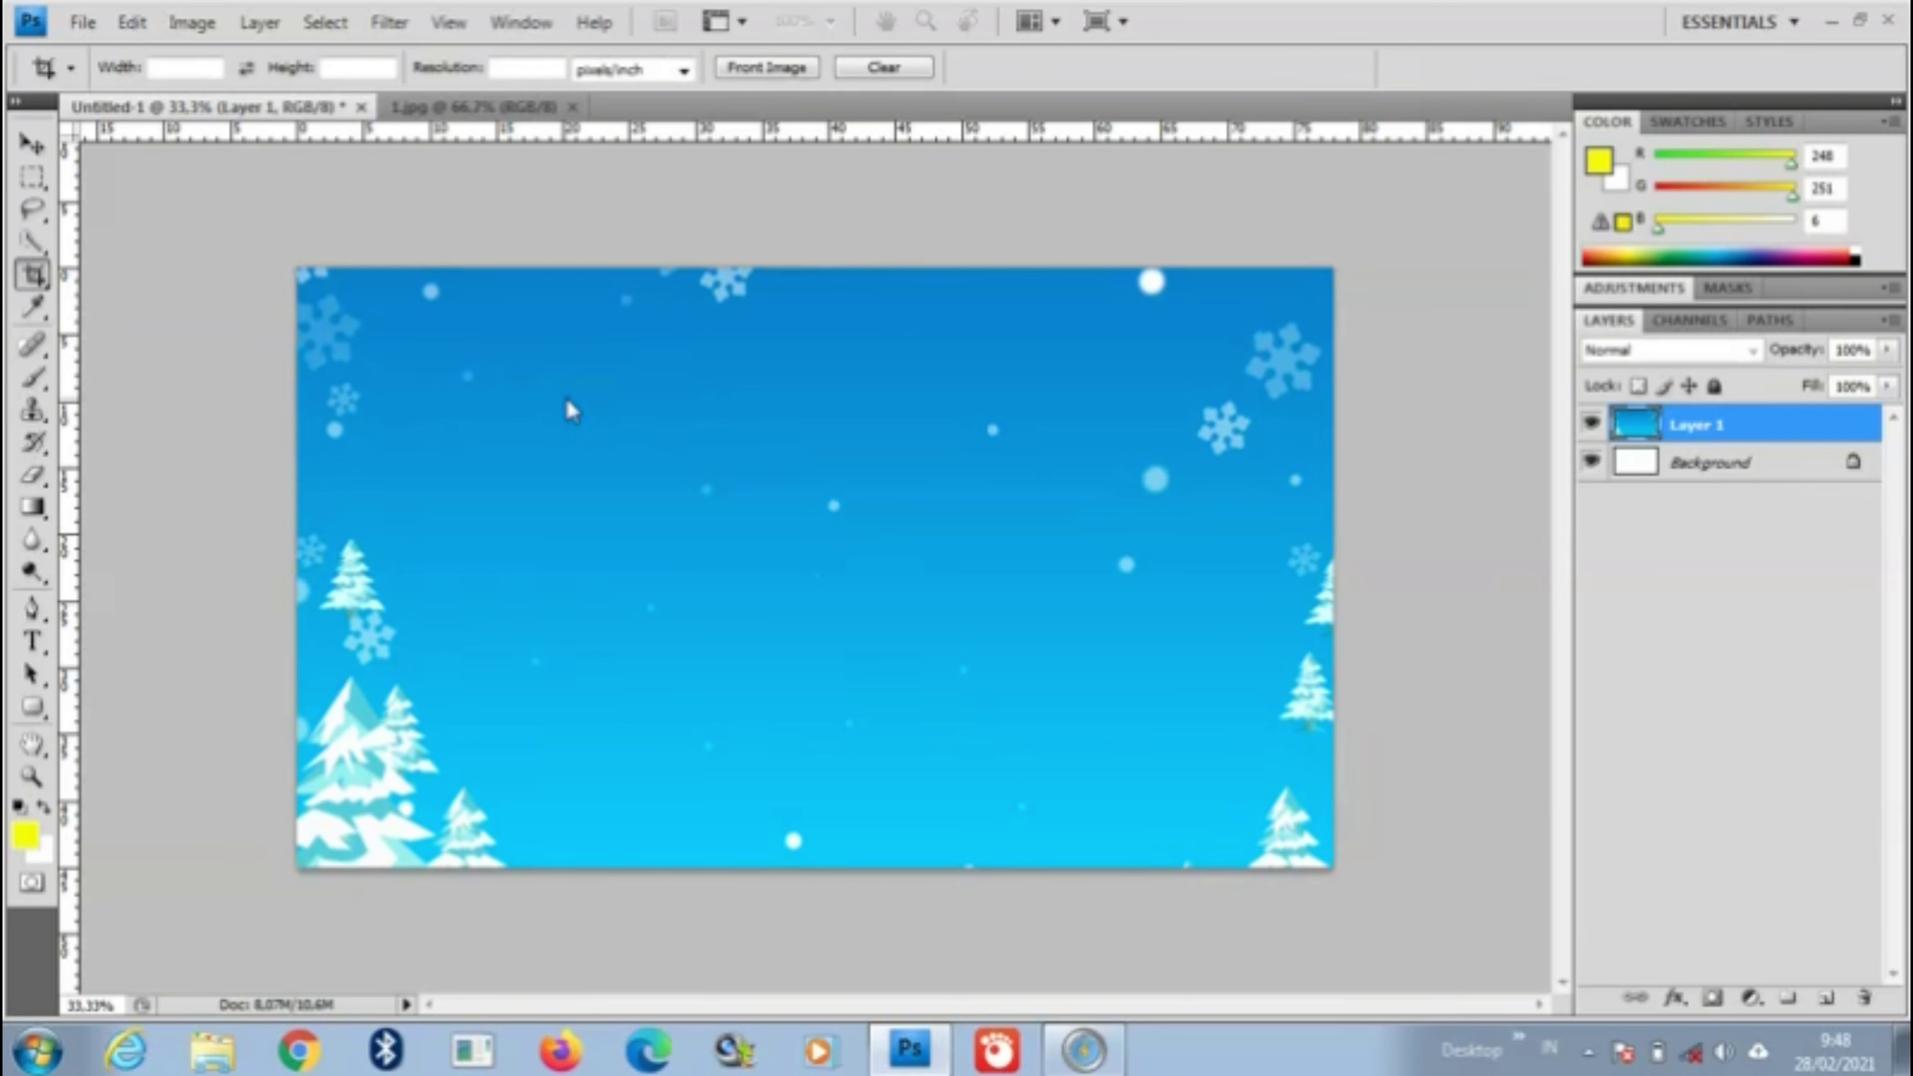
{"action": "key", "text": "u"}
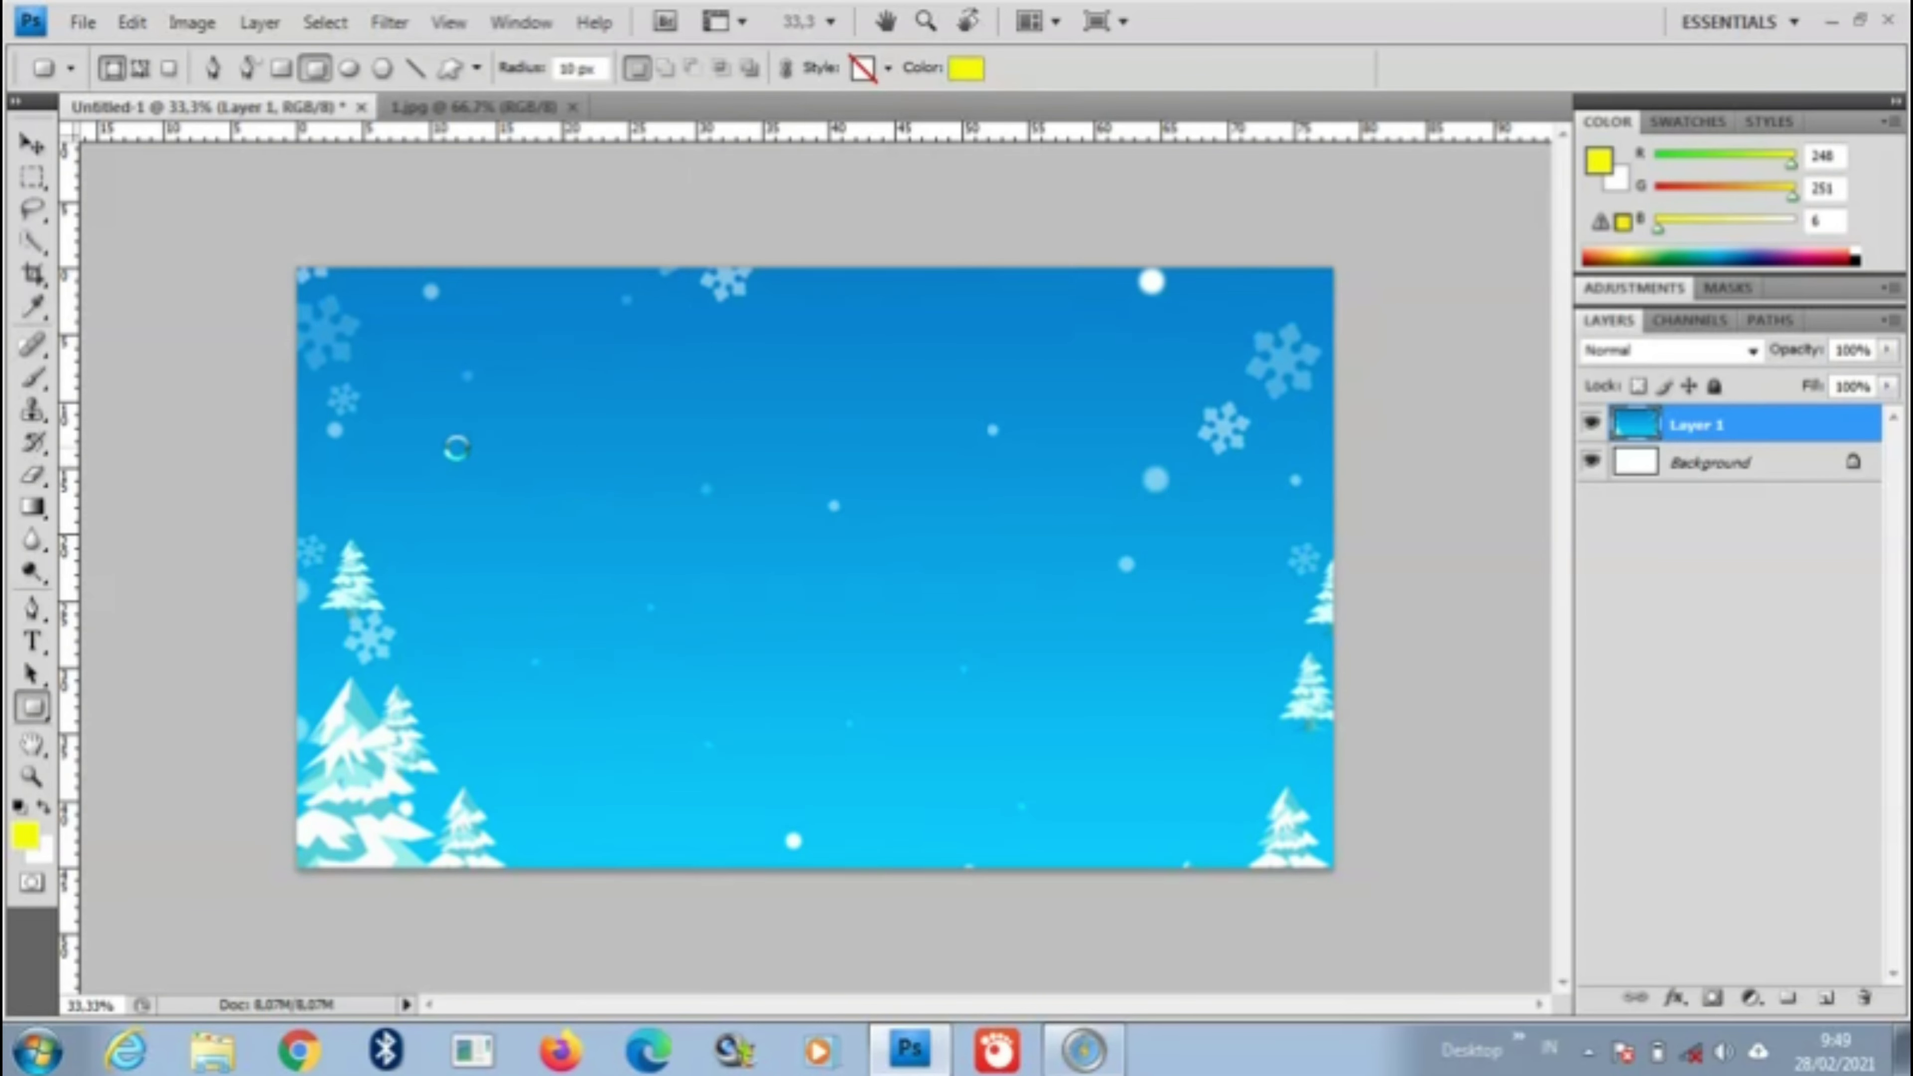
Step: Pick a yellow foreground colour and draw a large rounded rectangle over the winter scene
{"action": "left_click", "coordinate": [23, 837]}
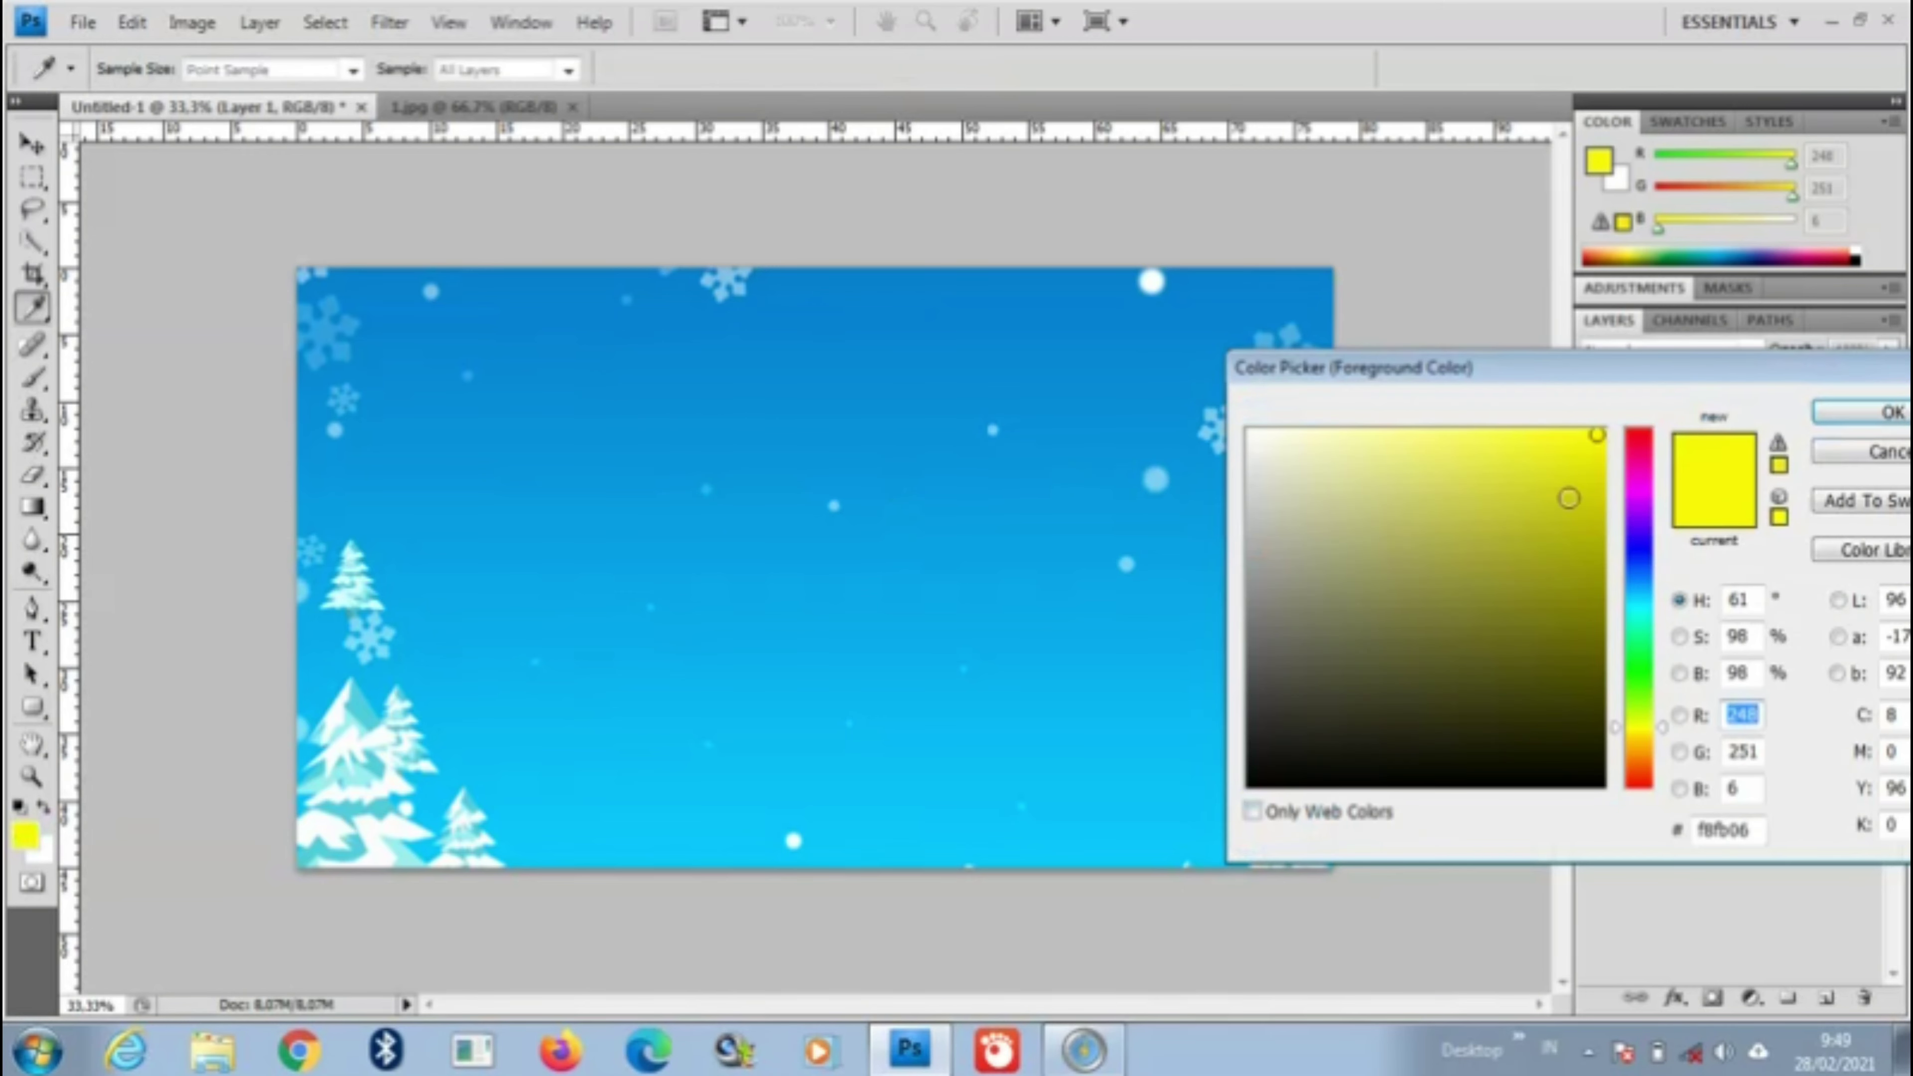
{"action": "left_click", "coordinate": [1601, 437]}
{"action": "left_click", "coordinate": [1886, 411]}
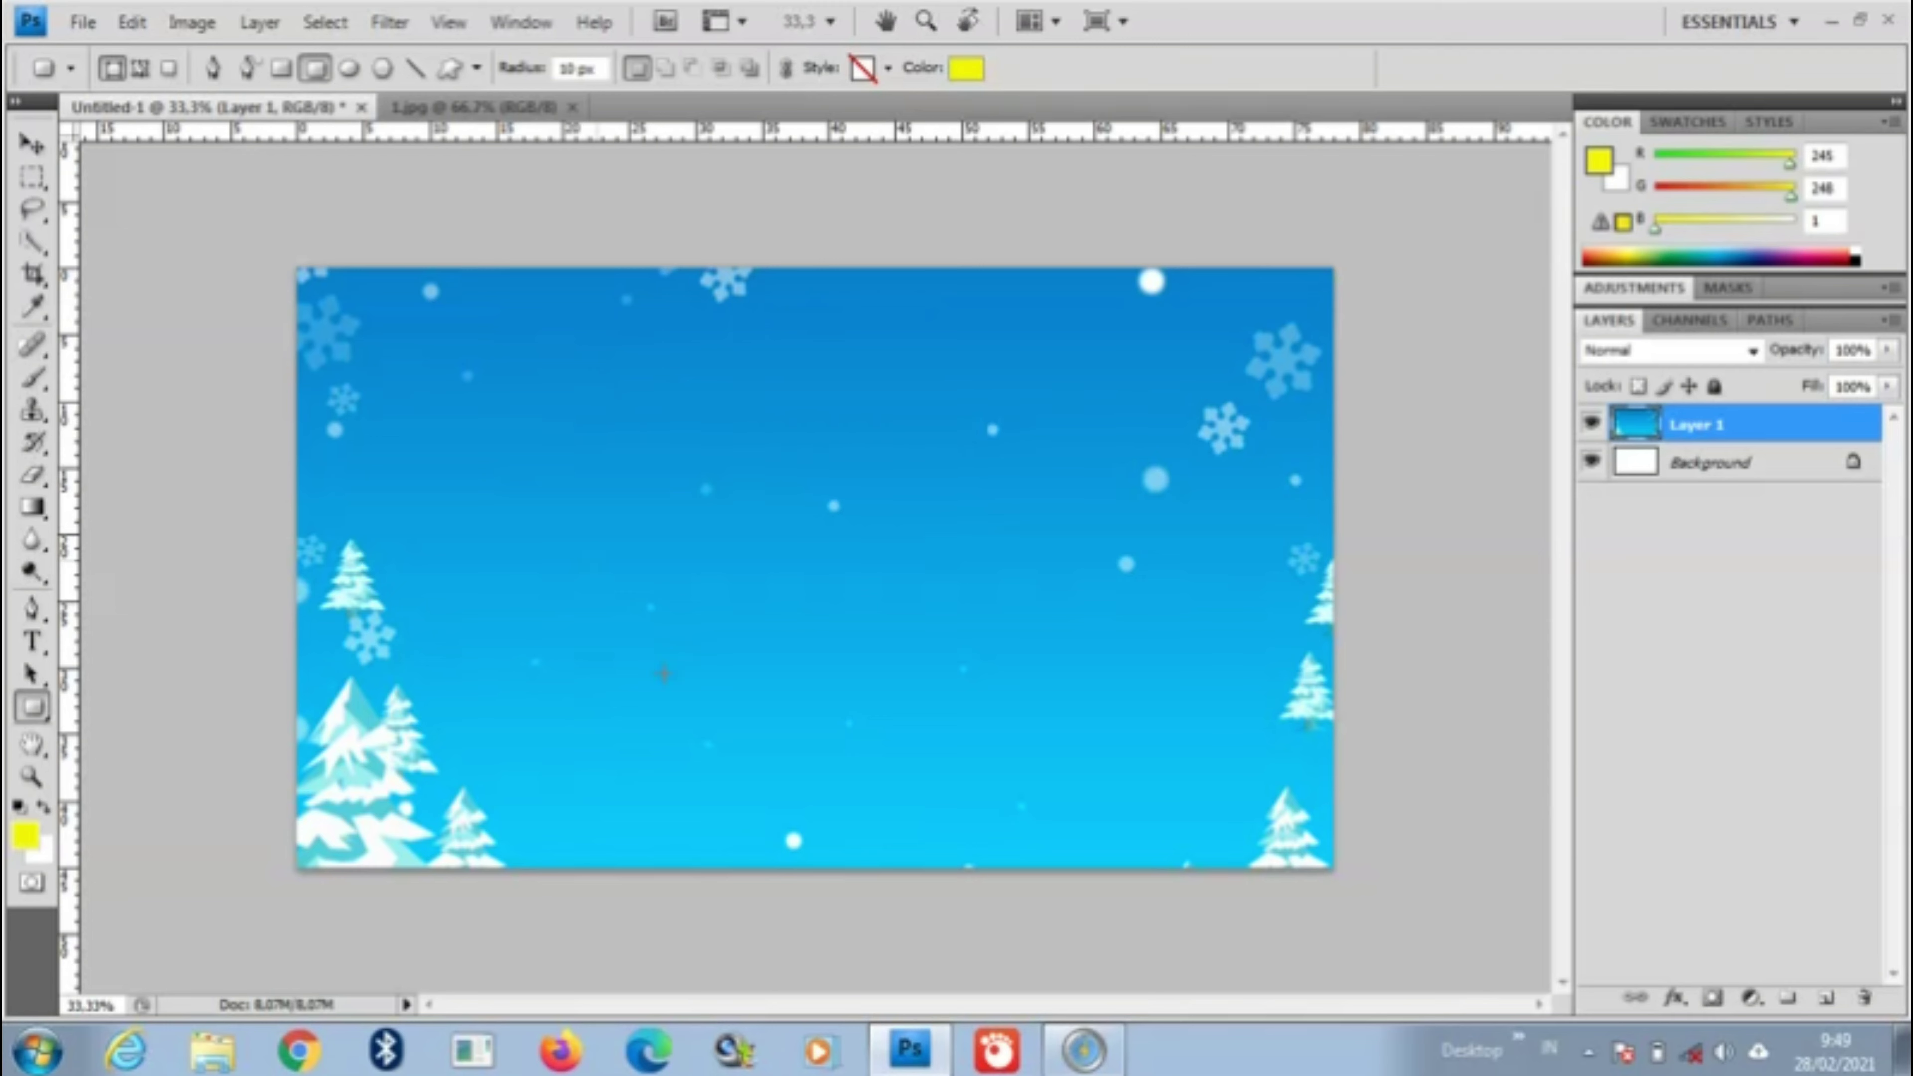
{"action": "left_click_drag", "start_coordinate": [1243, 839], "coordinate": [1312, 839]}
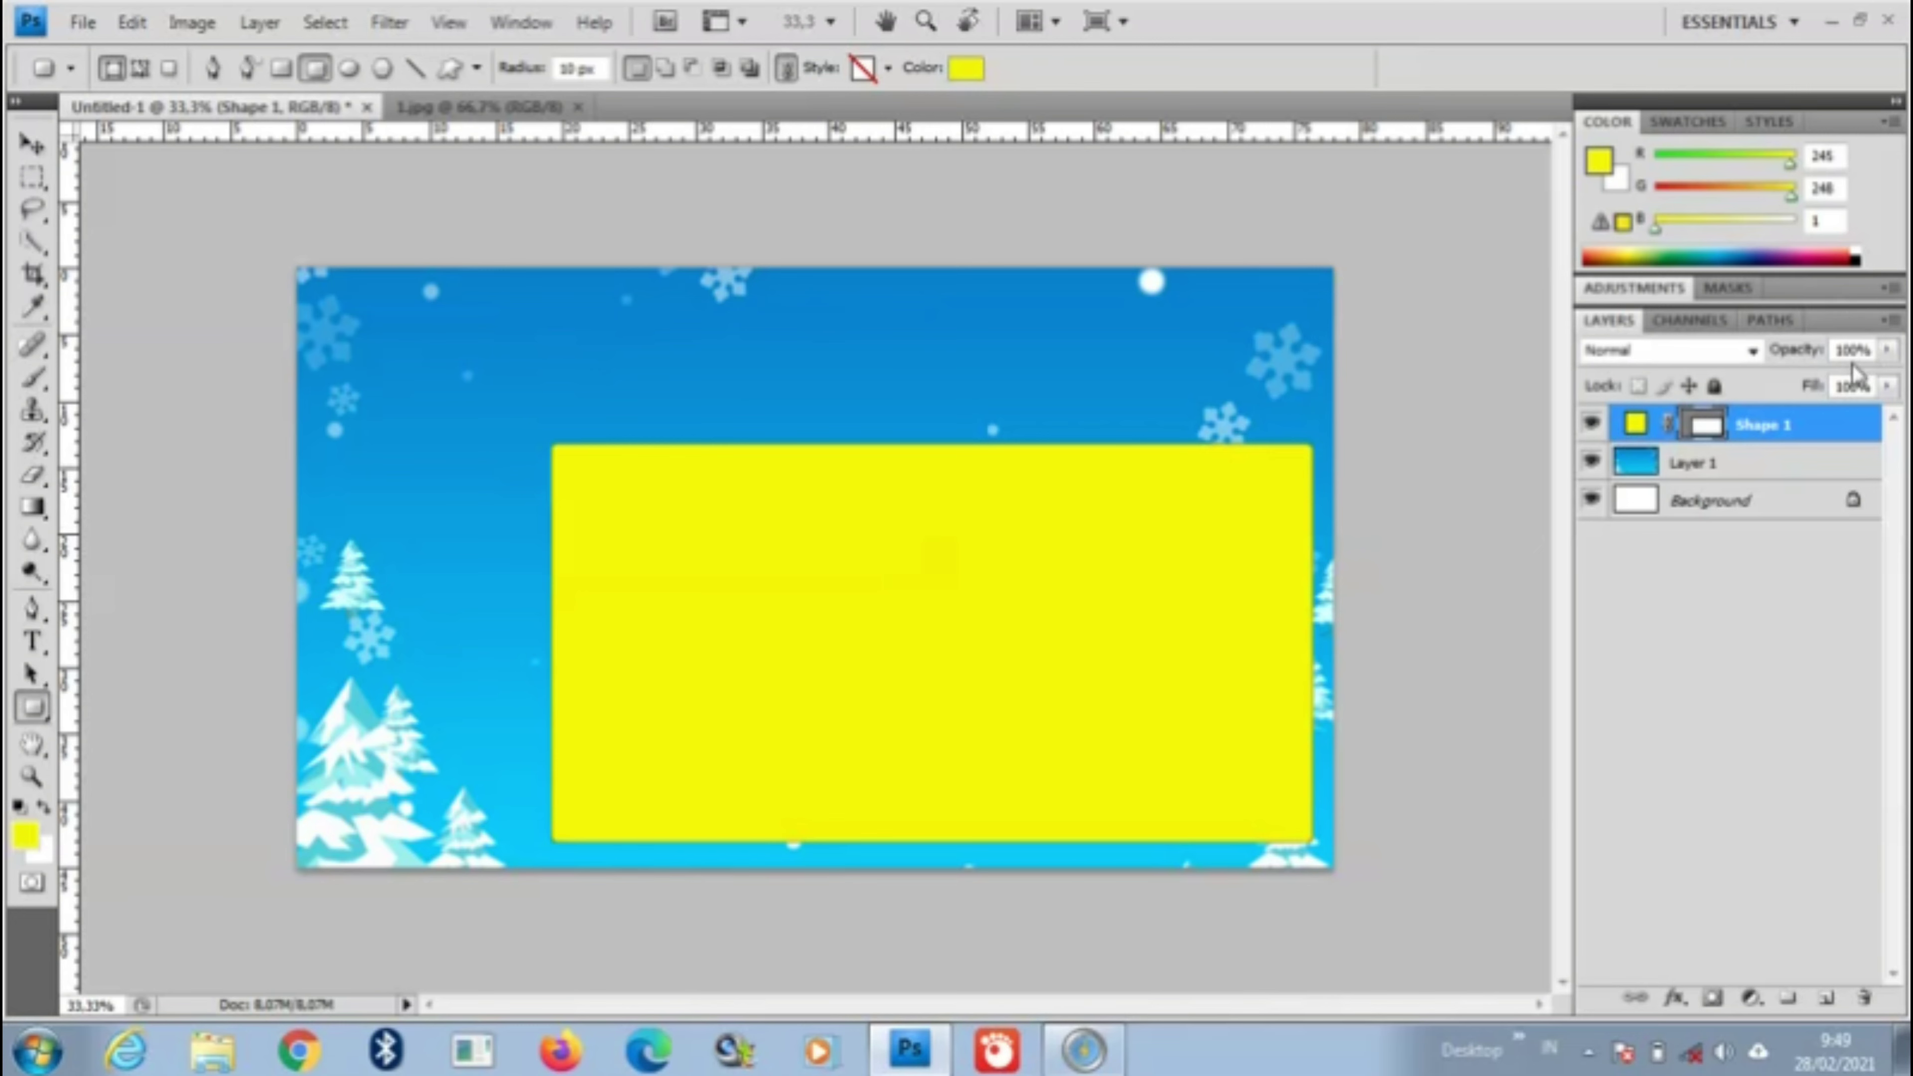
Step: Lower the yellow rectangle's (Shape 1) opacity to 82%
{"action": "left_click", "coordinate": [1888, 350]}
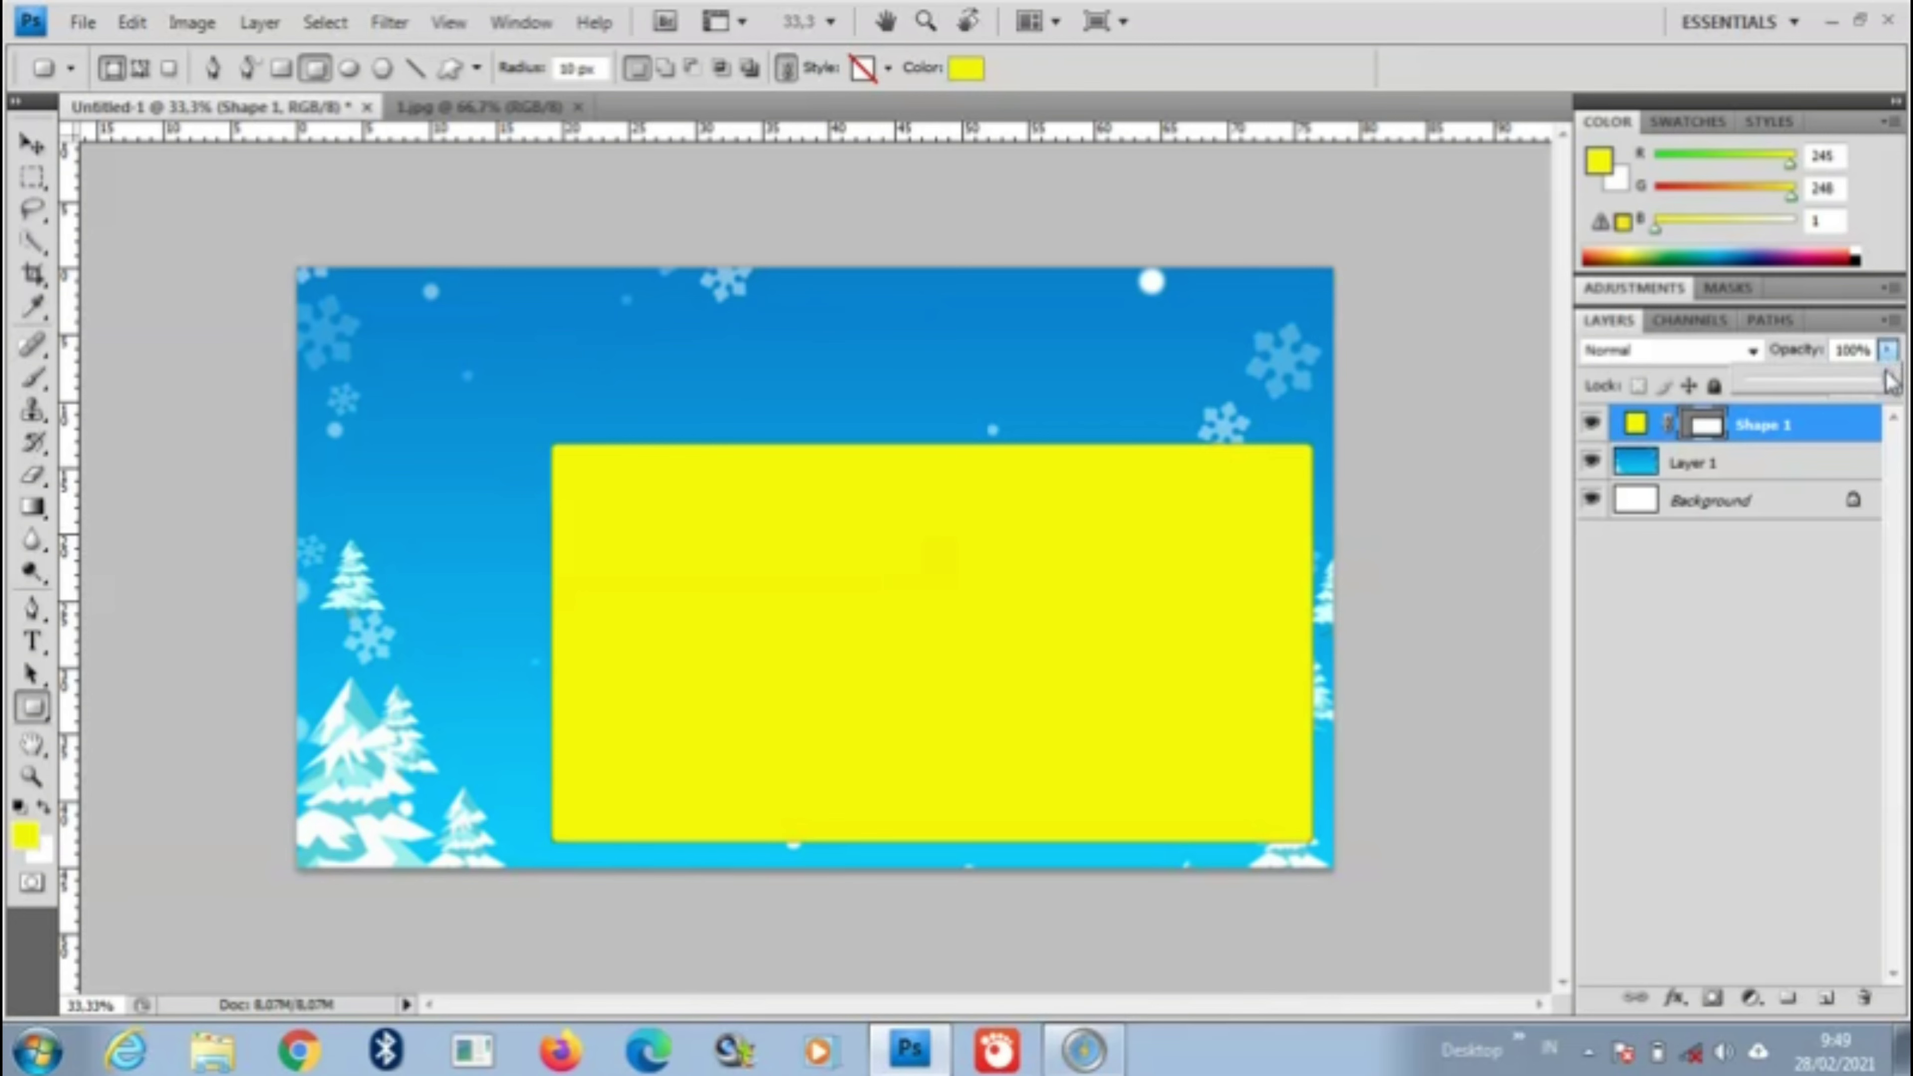
{"action": "left_click_drag", "start_coordinate": [1891, 384], "coordinate": [1869, 385]}
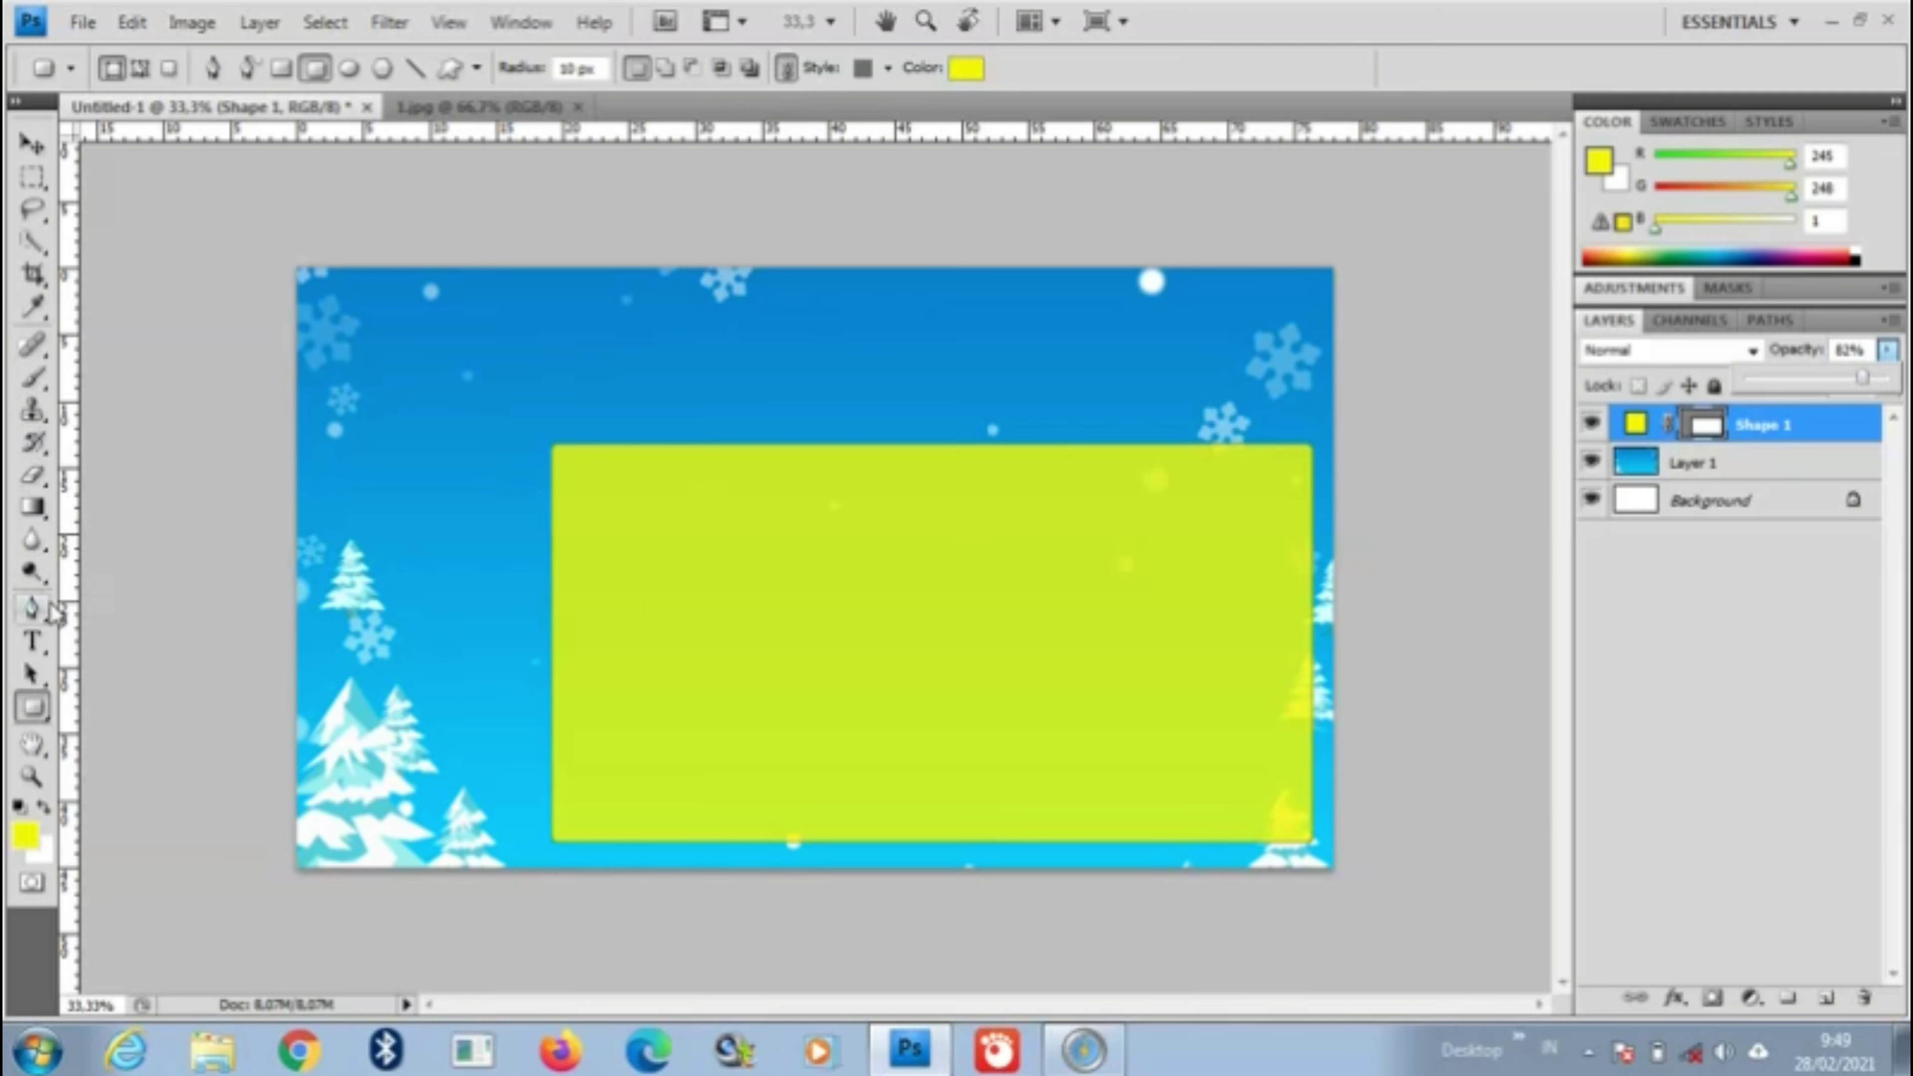
{"action": "left_click", "coordinate": [33, 641]}
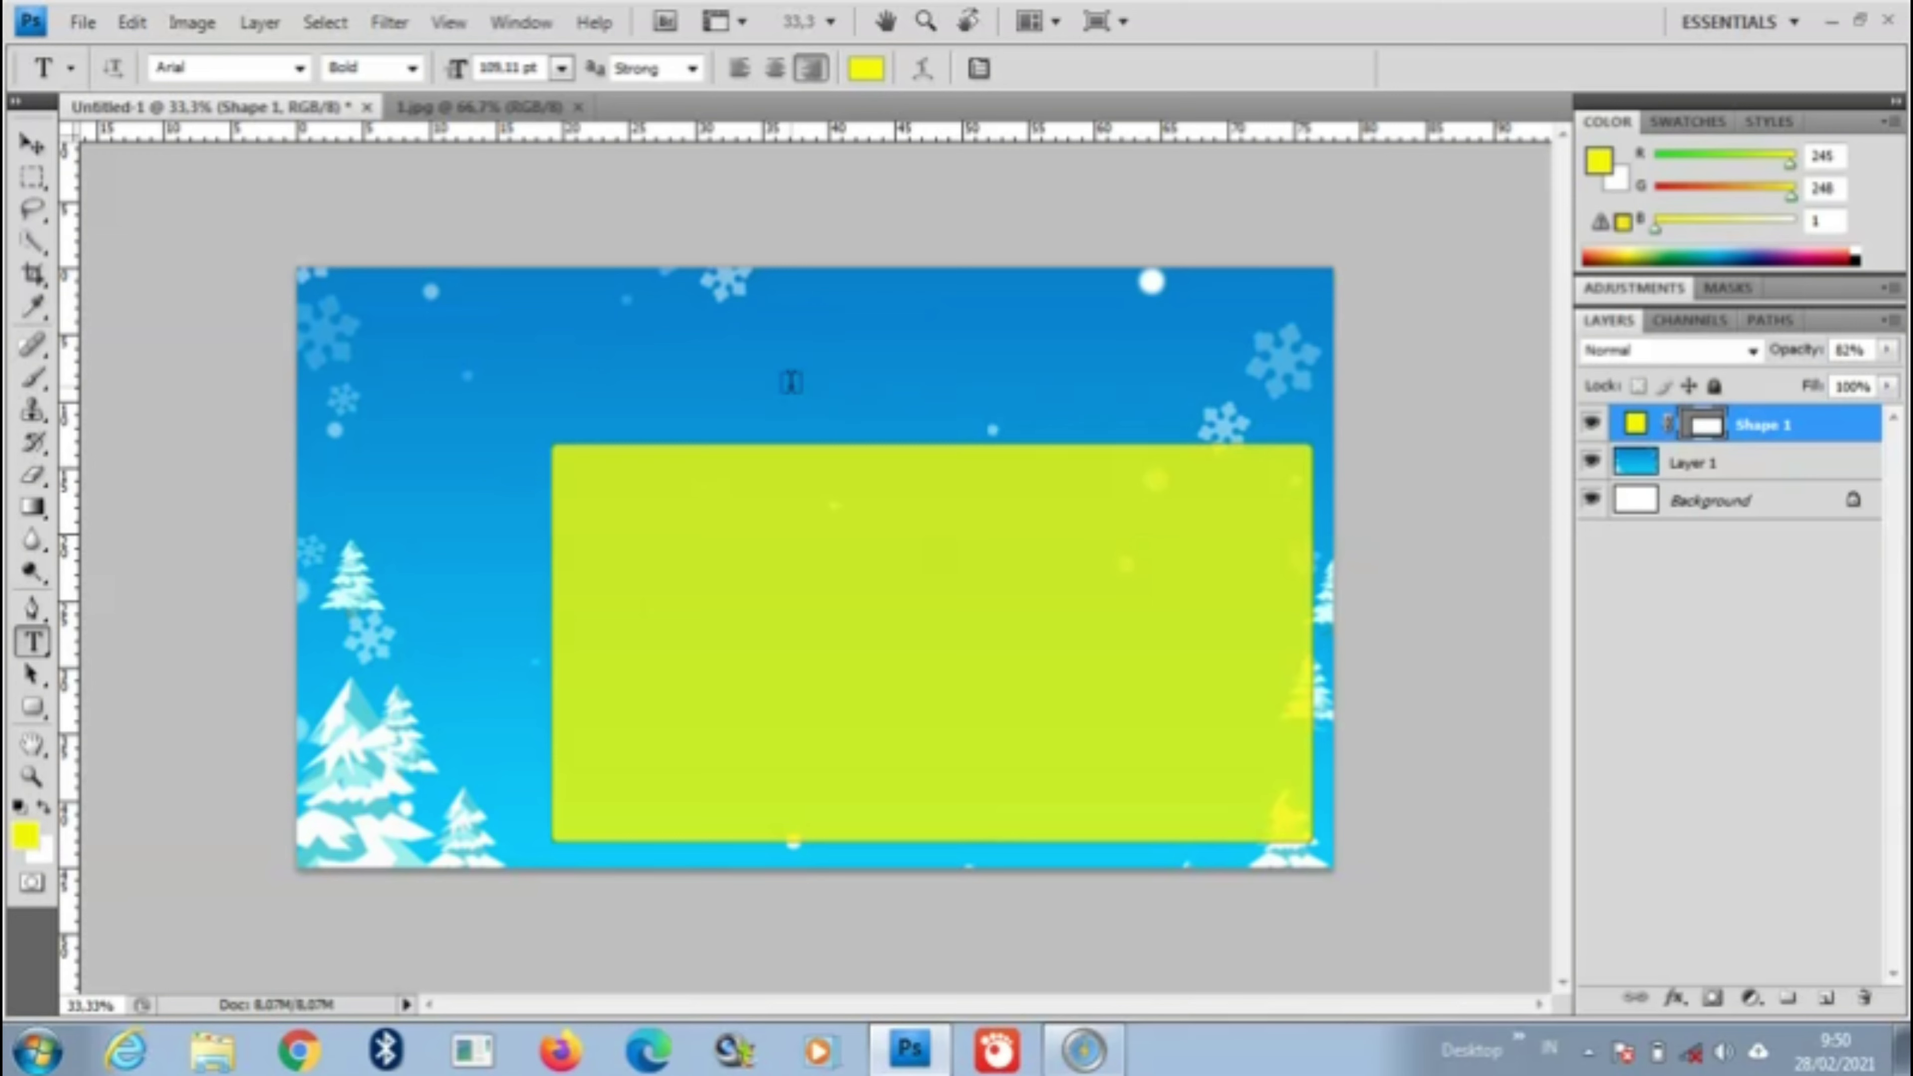
Step: Add the title 'Teknik Kepramukaan', move it above the yellow box and enlarge it
{"action": "left_click", "coordinate": [785, 407]}
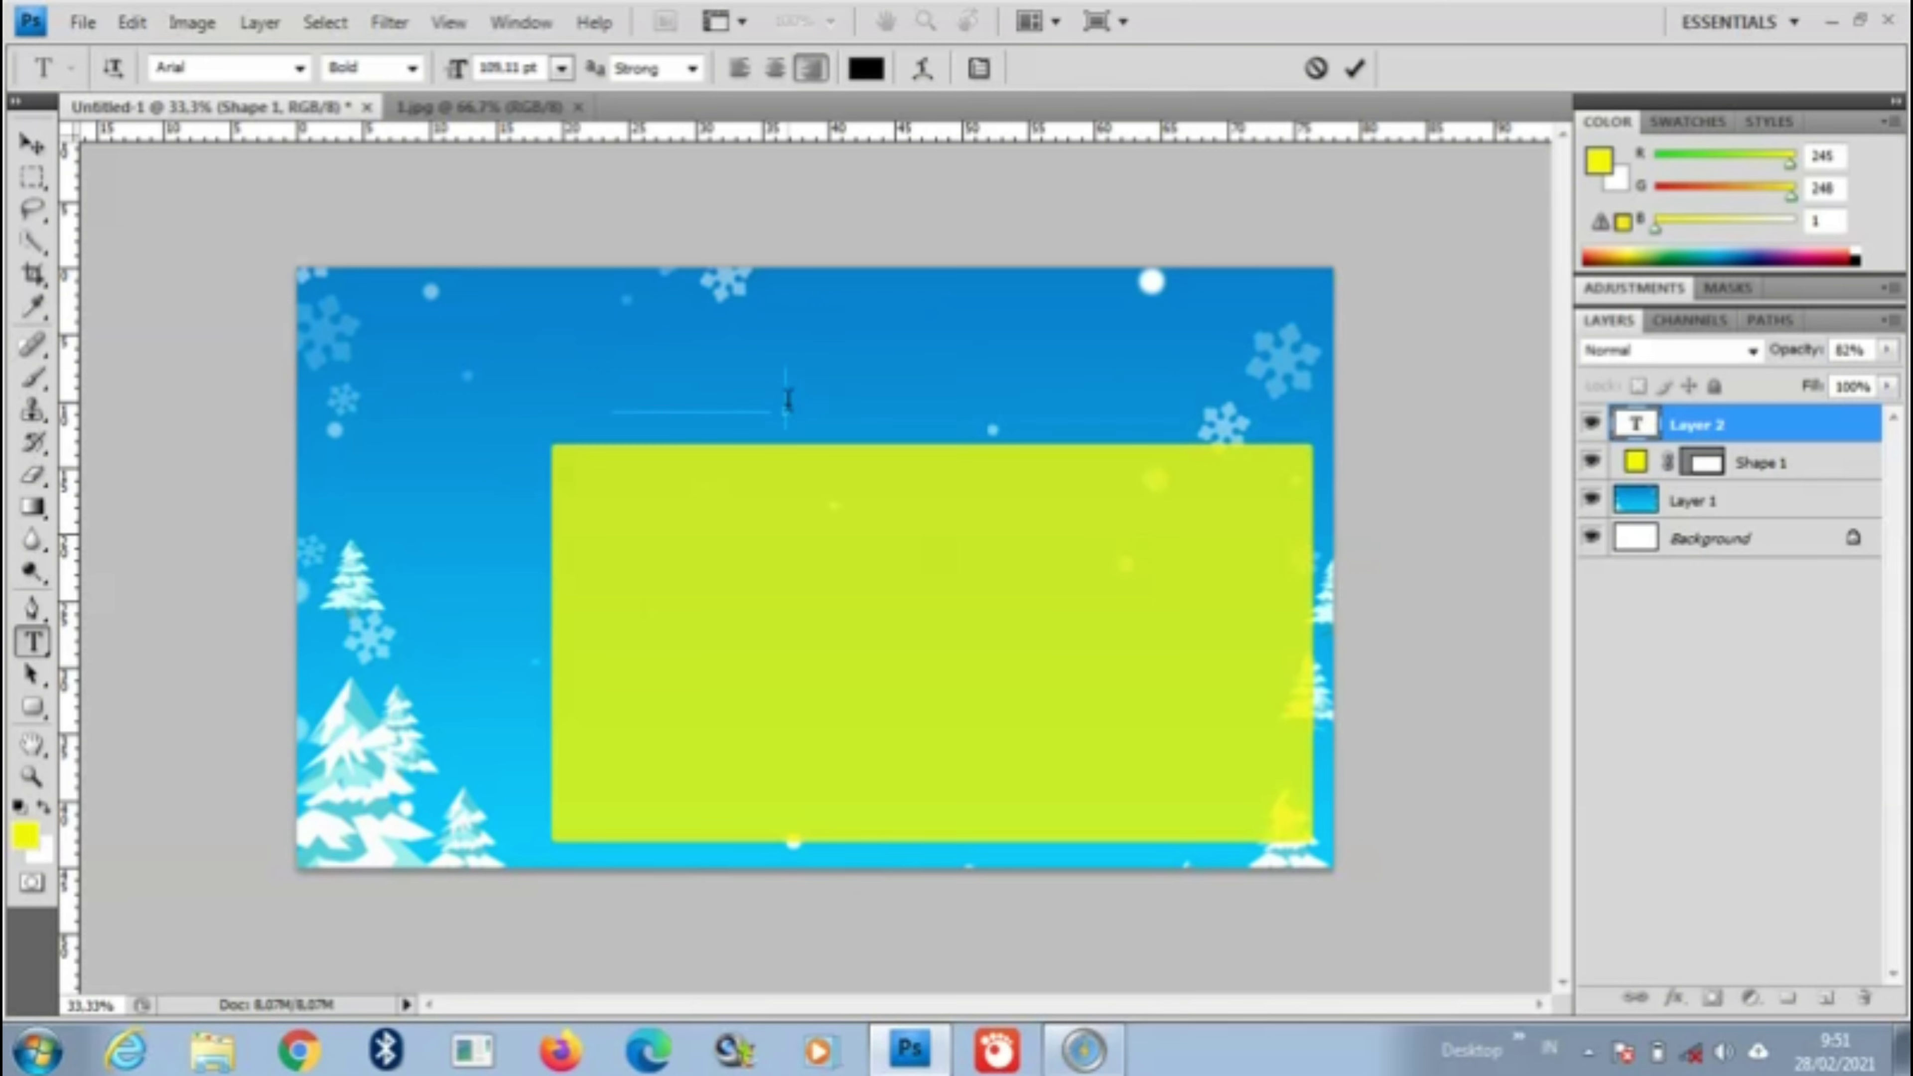
{"action": "key", "text": "ctrl+v"}
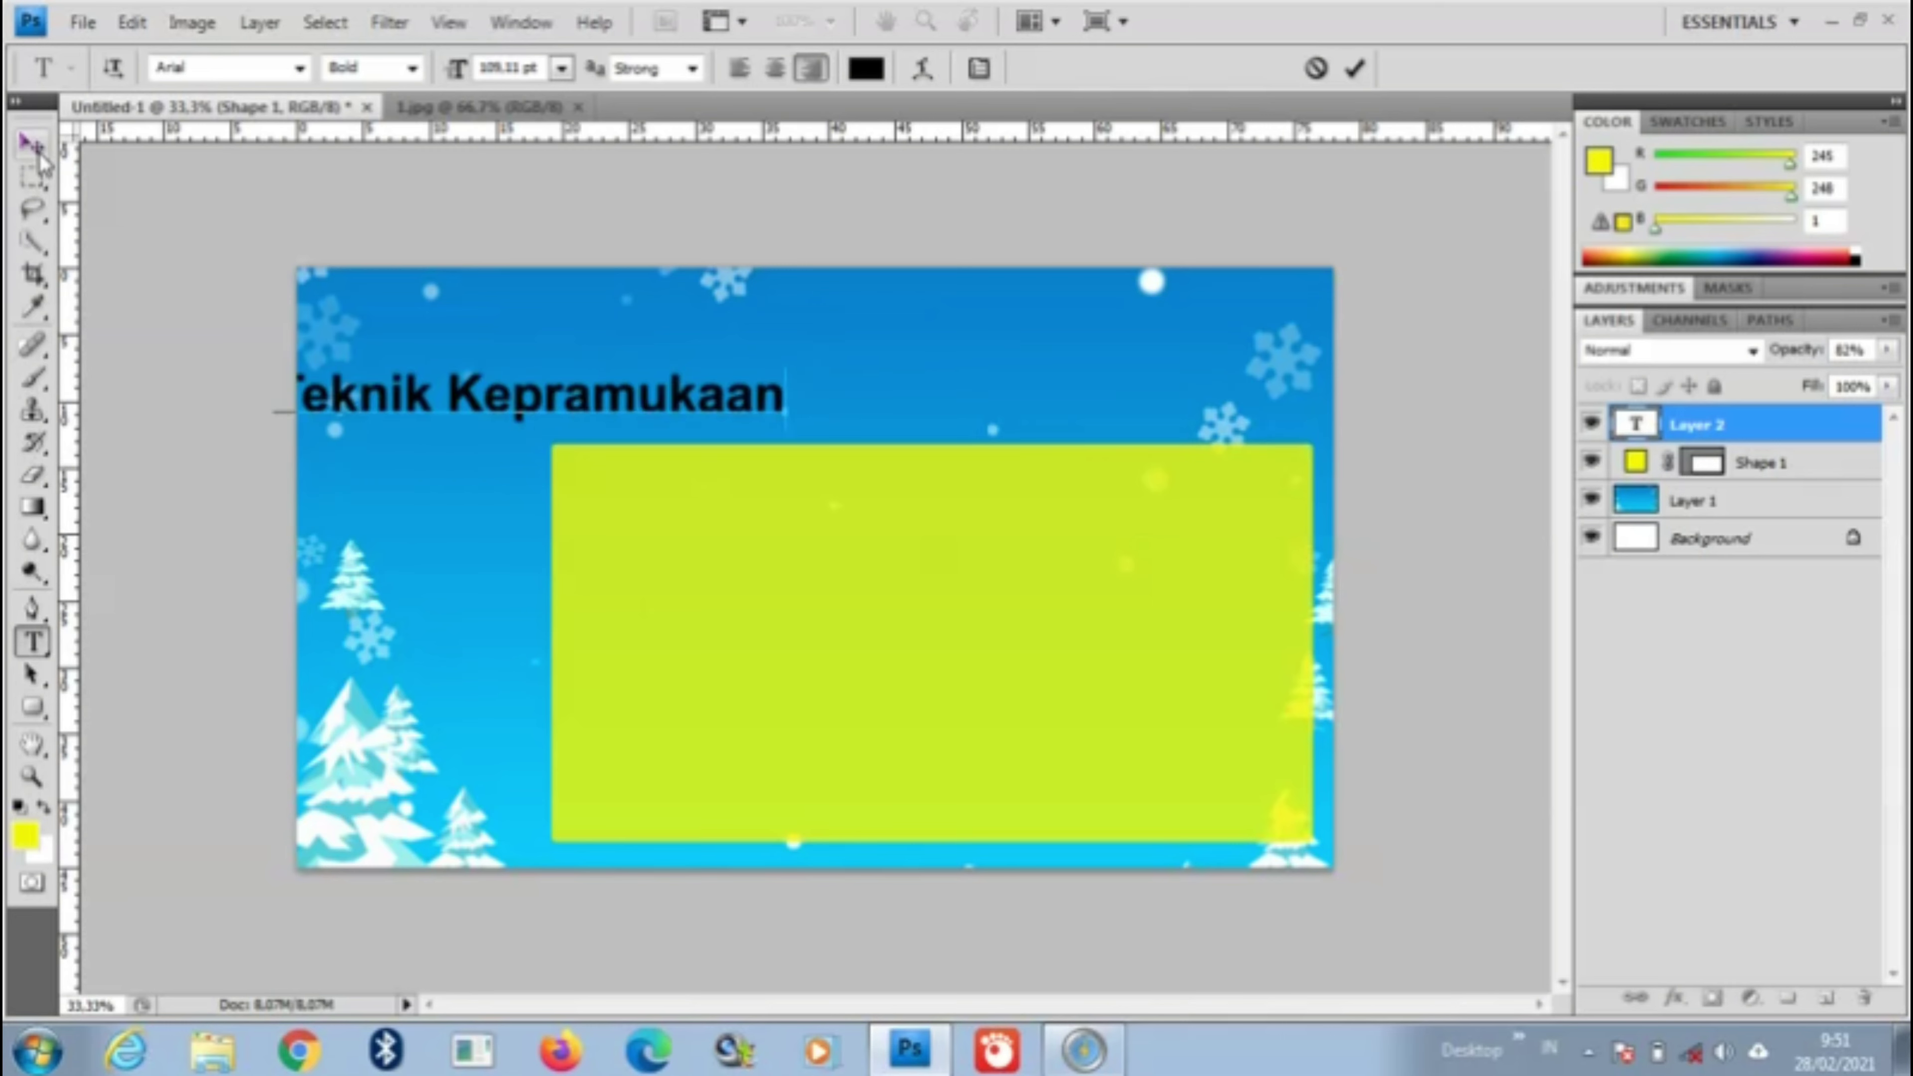
{"action": "left_click", "coordinate": [38, 151]}
{"action": "left_click_drag", "start_coordinate": [503, 405], "coordinate": [896, 366]}
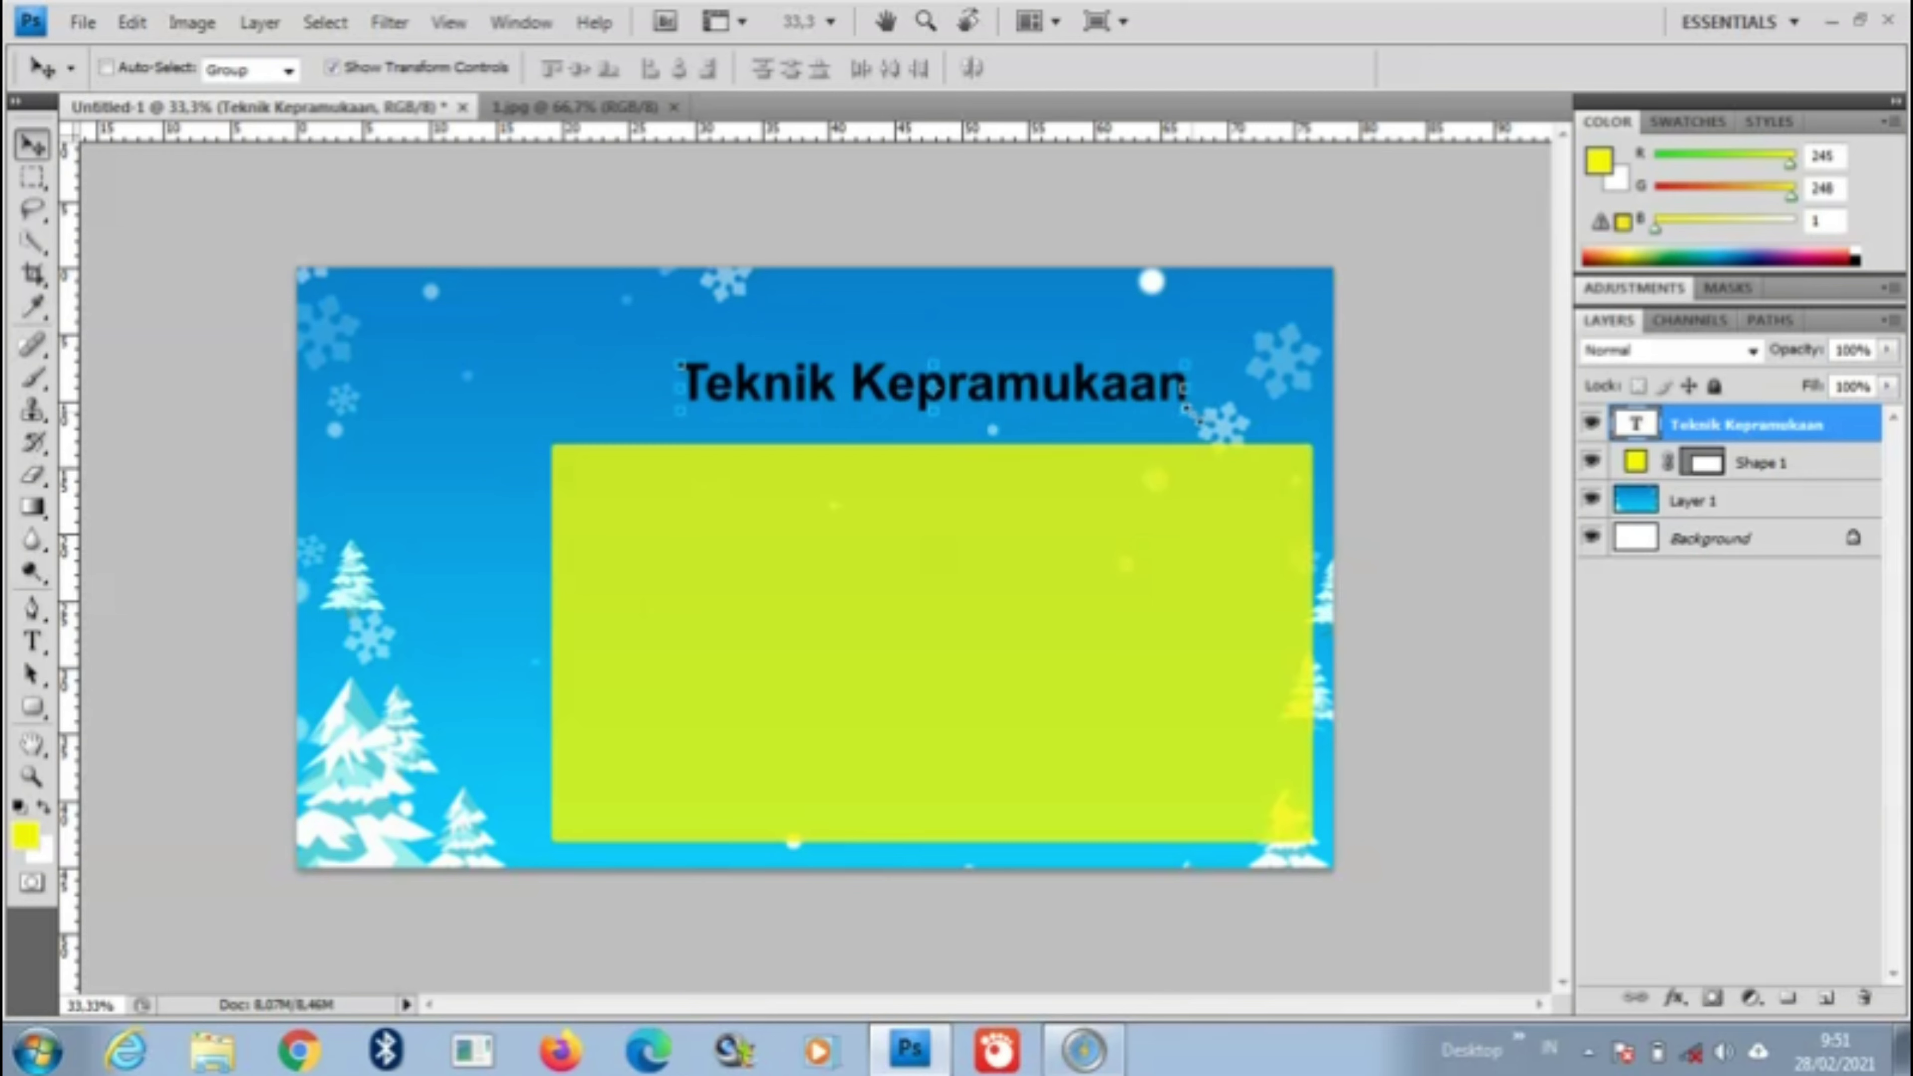
{"action": "left_click_drag", "start_coordinate": [1189, 411], "coordinate": [1208, 432]}
{"action": "left_click", "coordinate": [1822, 427]}
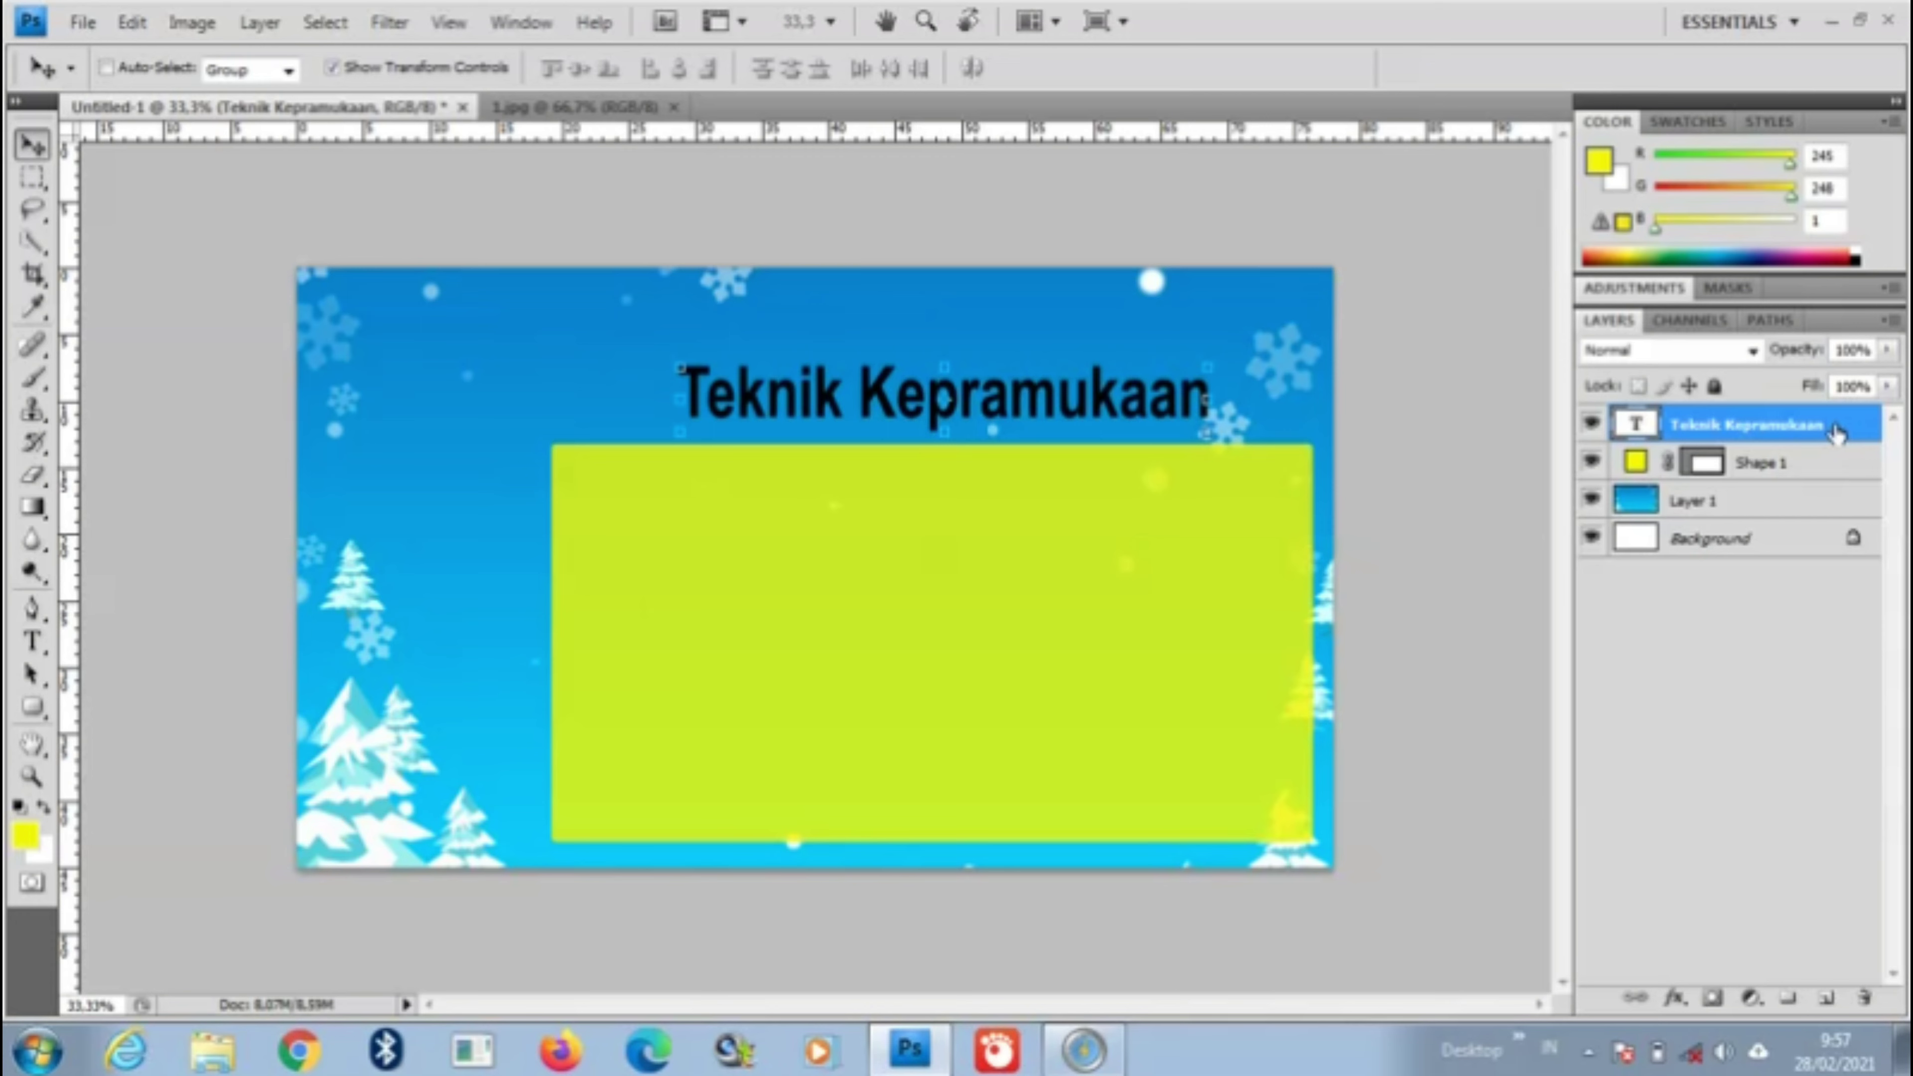
Step: Add a near-white Outer Glow effect to the title layer
{"action": "double_click", "coordinate": [1838, 434]}
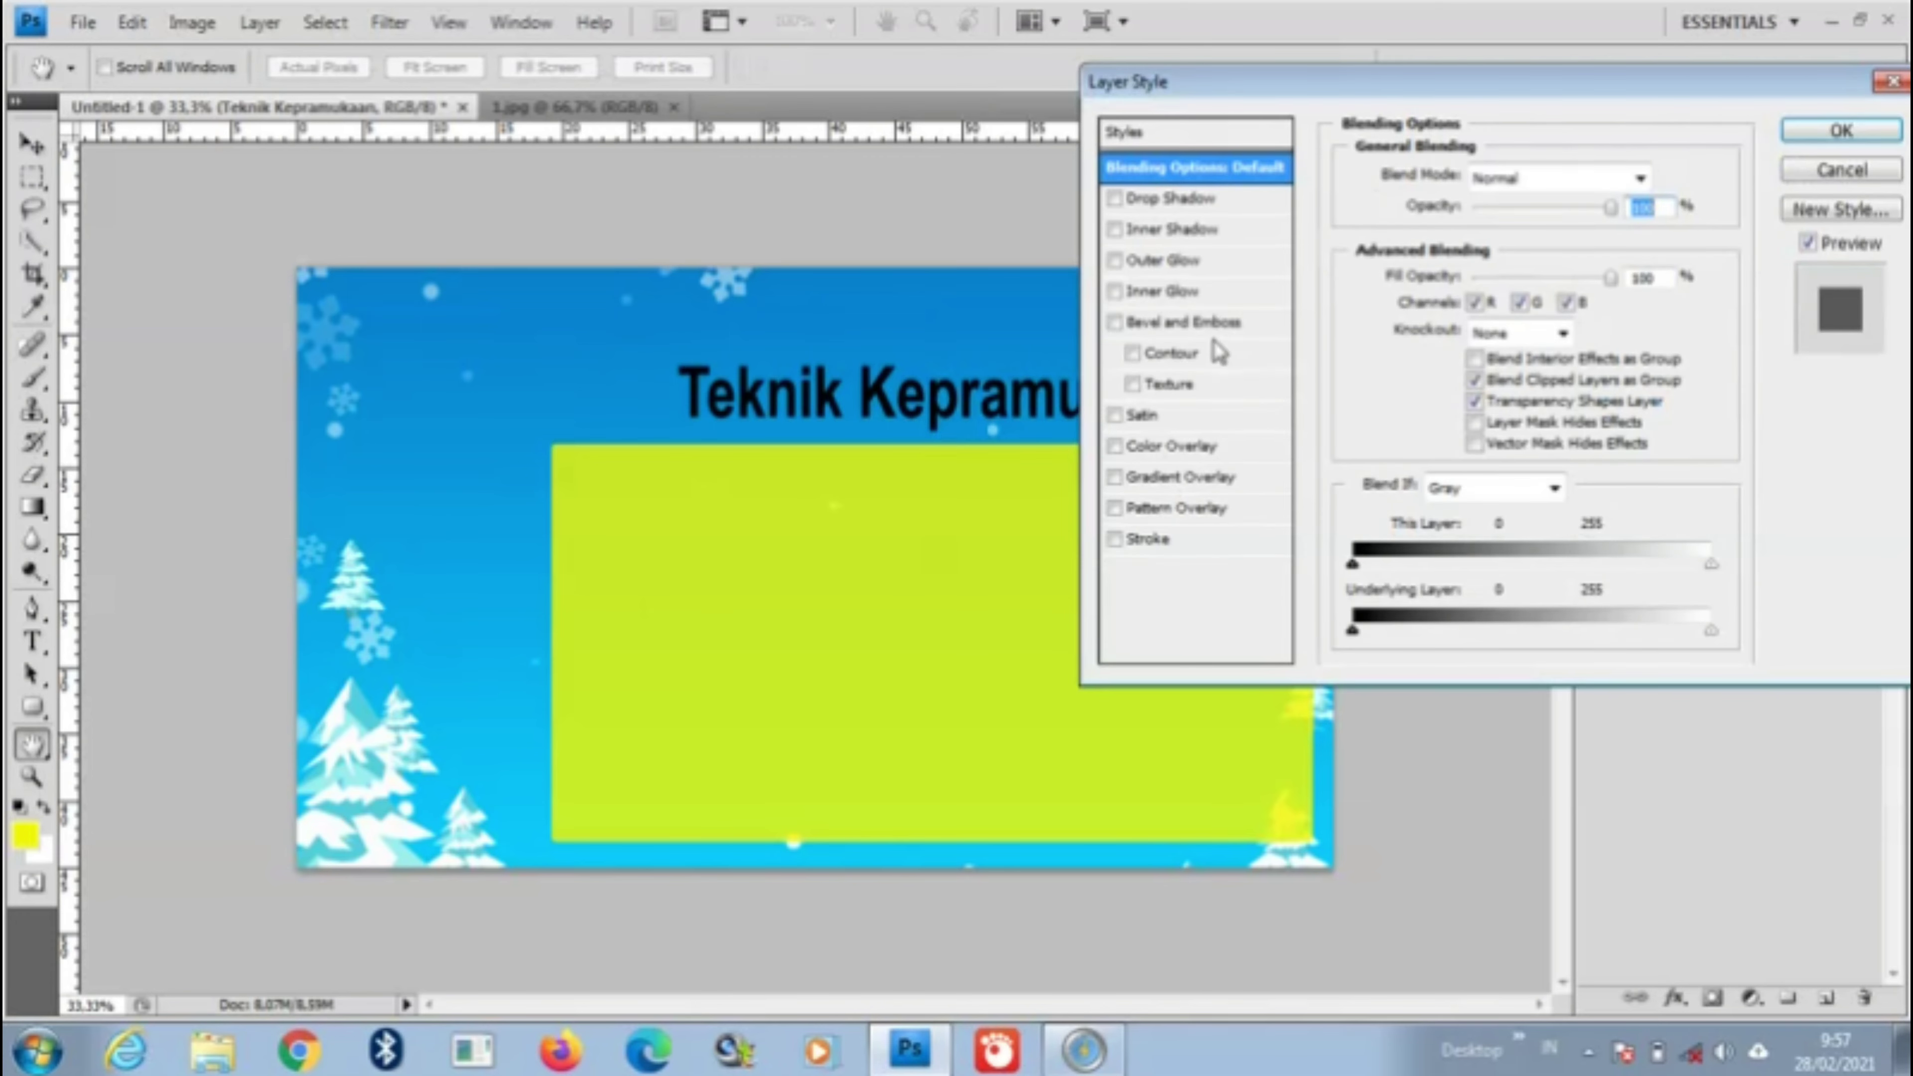
{"action": "left_click", "coordinate": [1157, 268]}
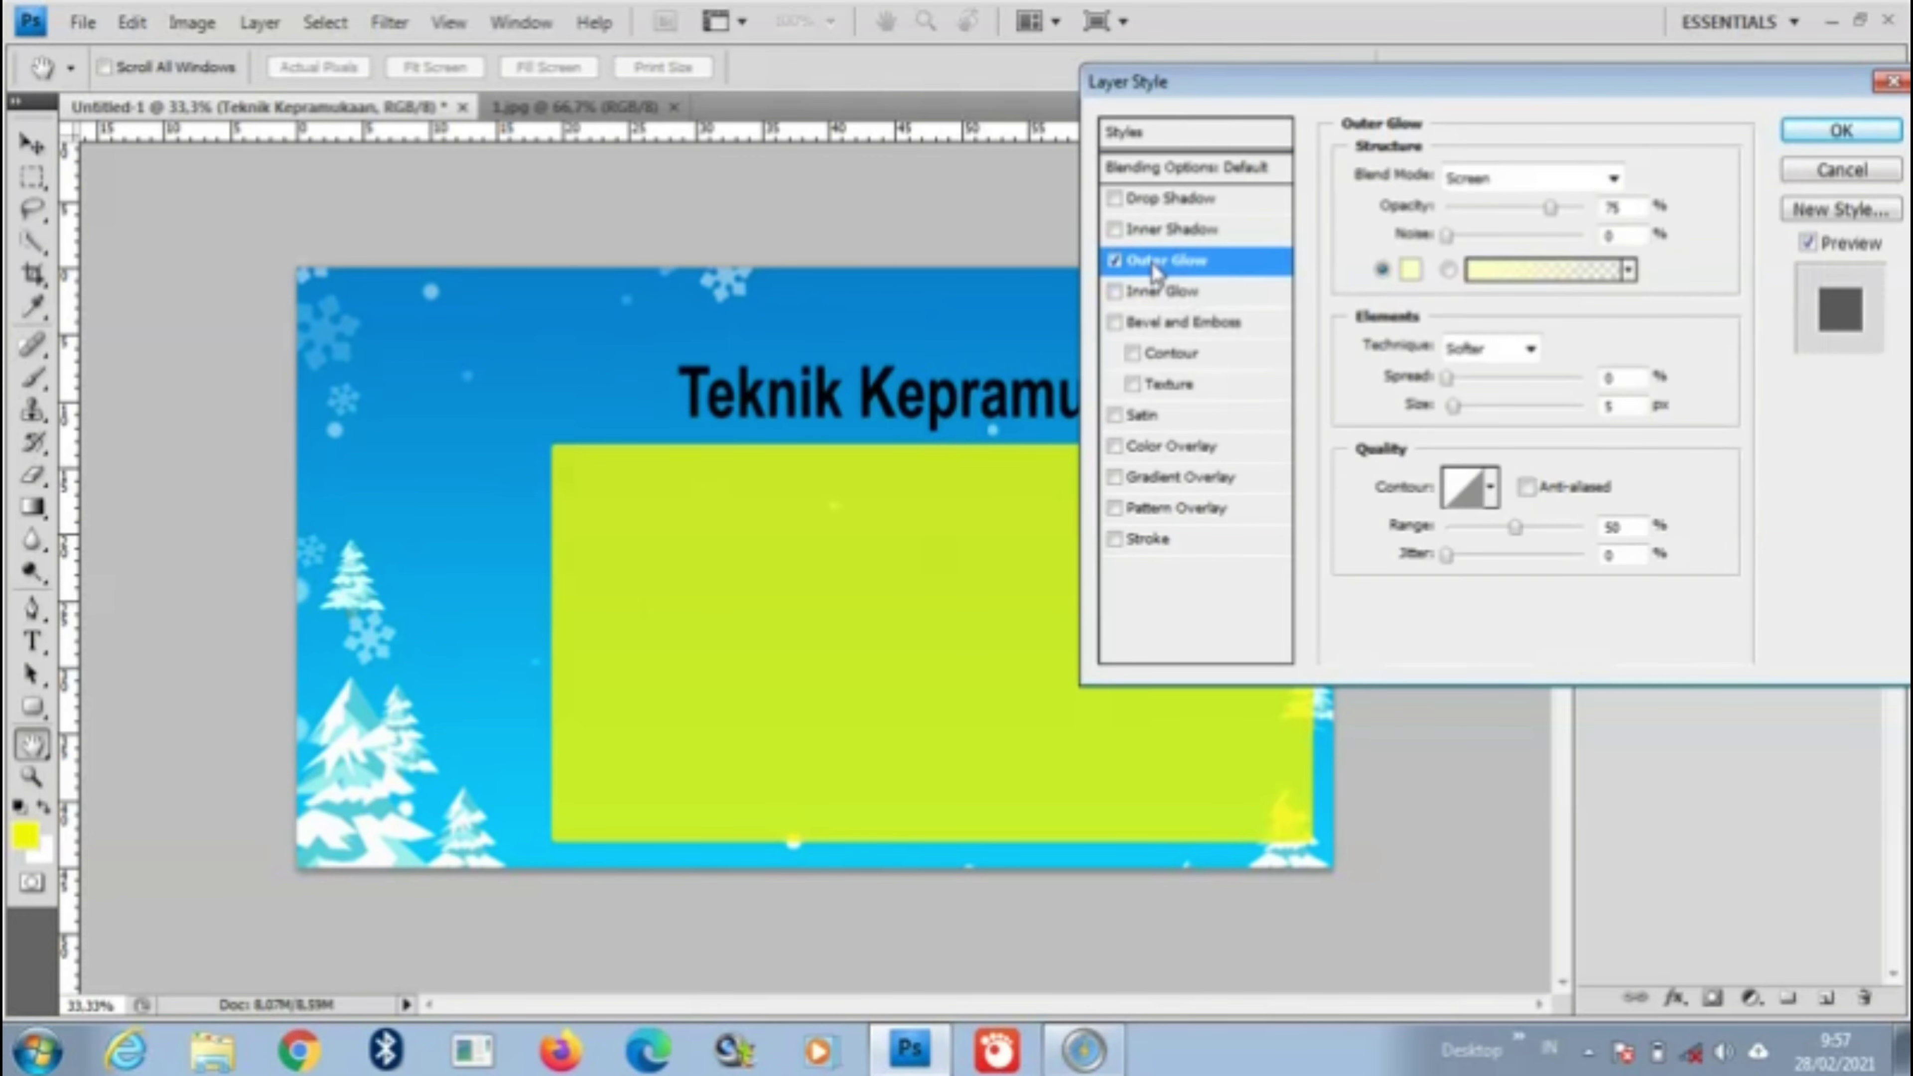
{"action": "left_click", "coordinate": [1411, 269]}
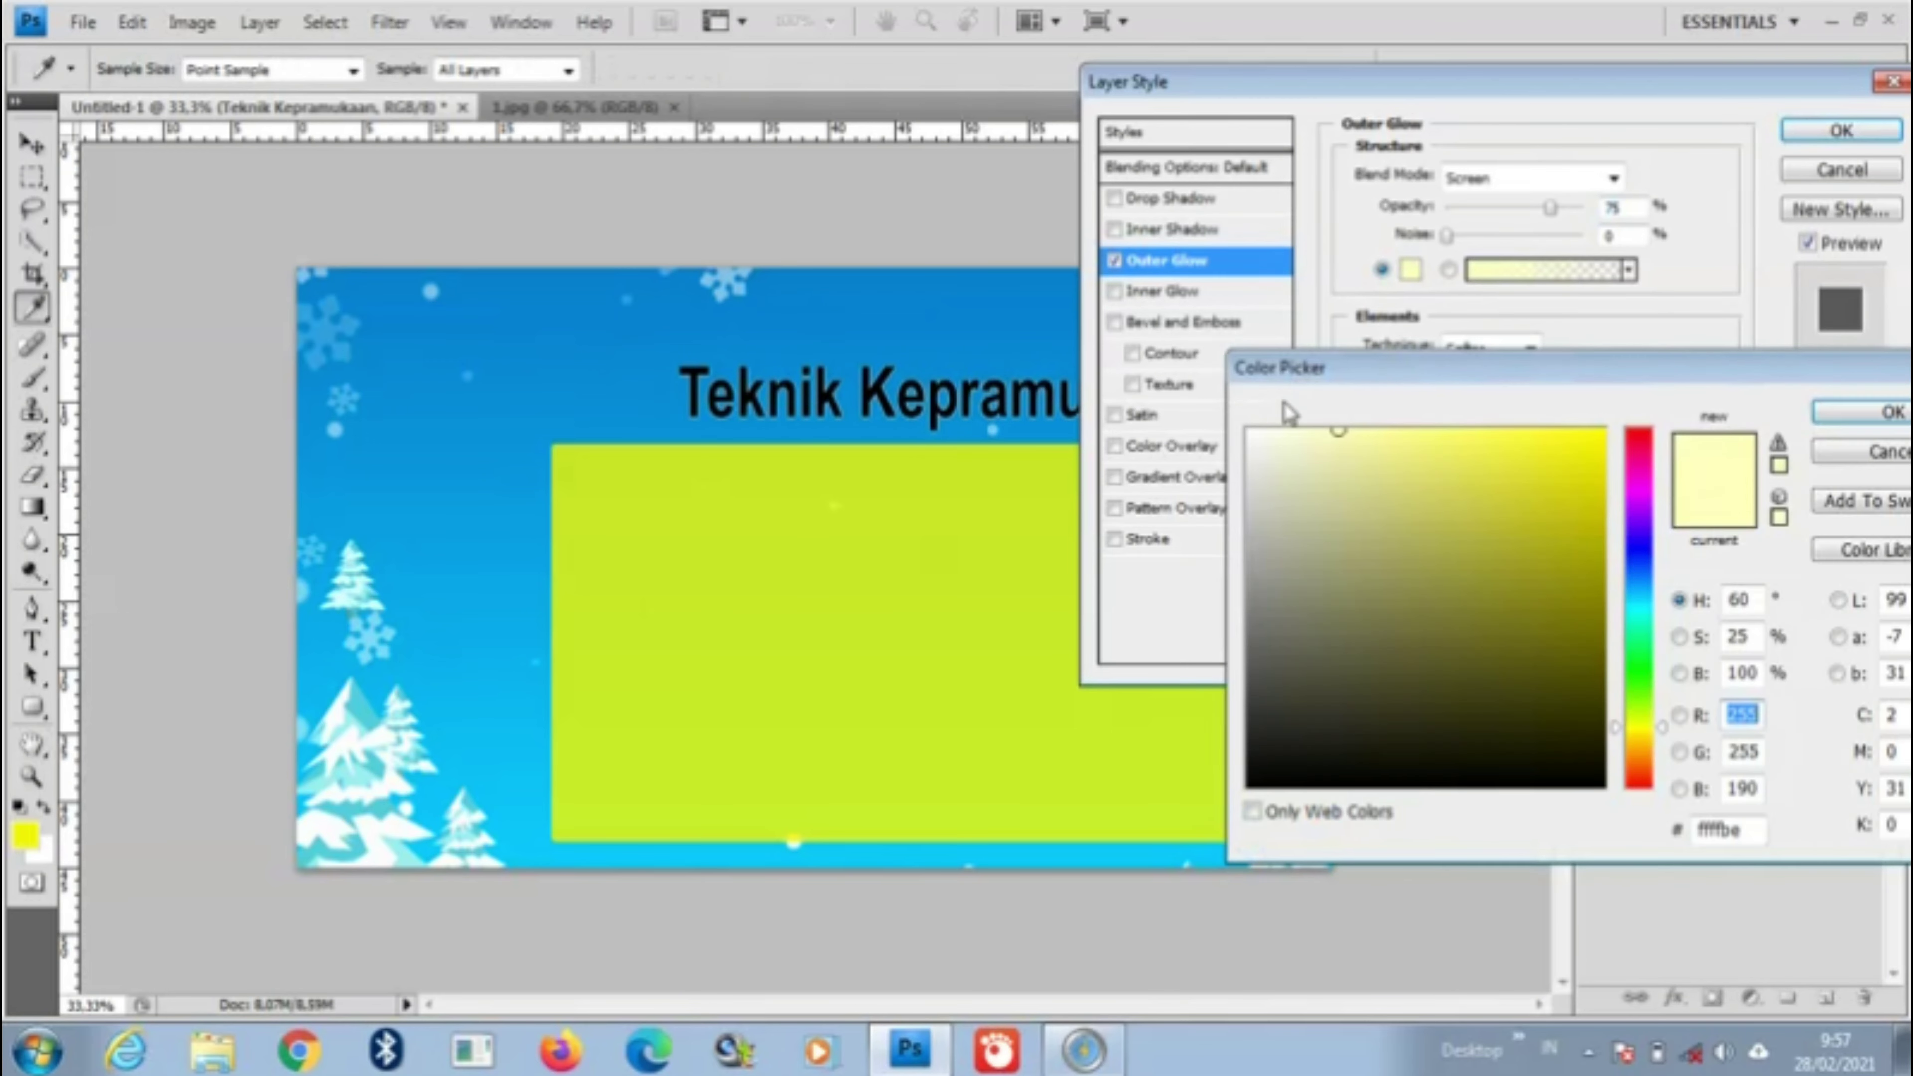
{"action": "left_click", "coordinate": [1250, 432]}
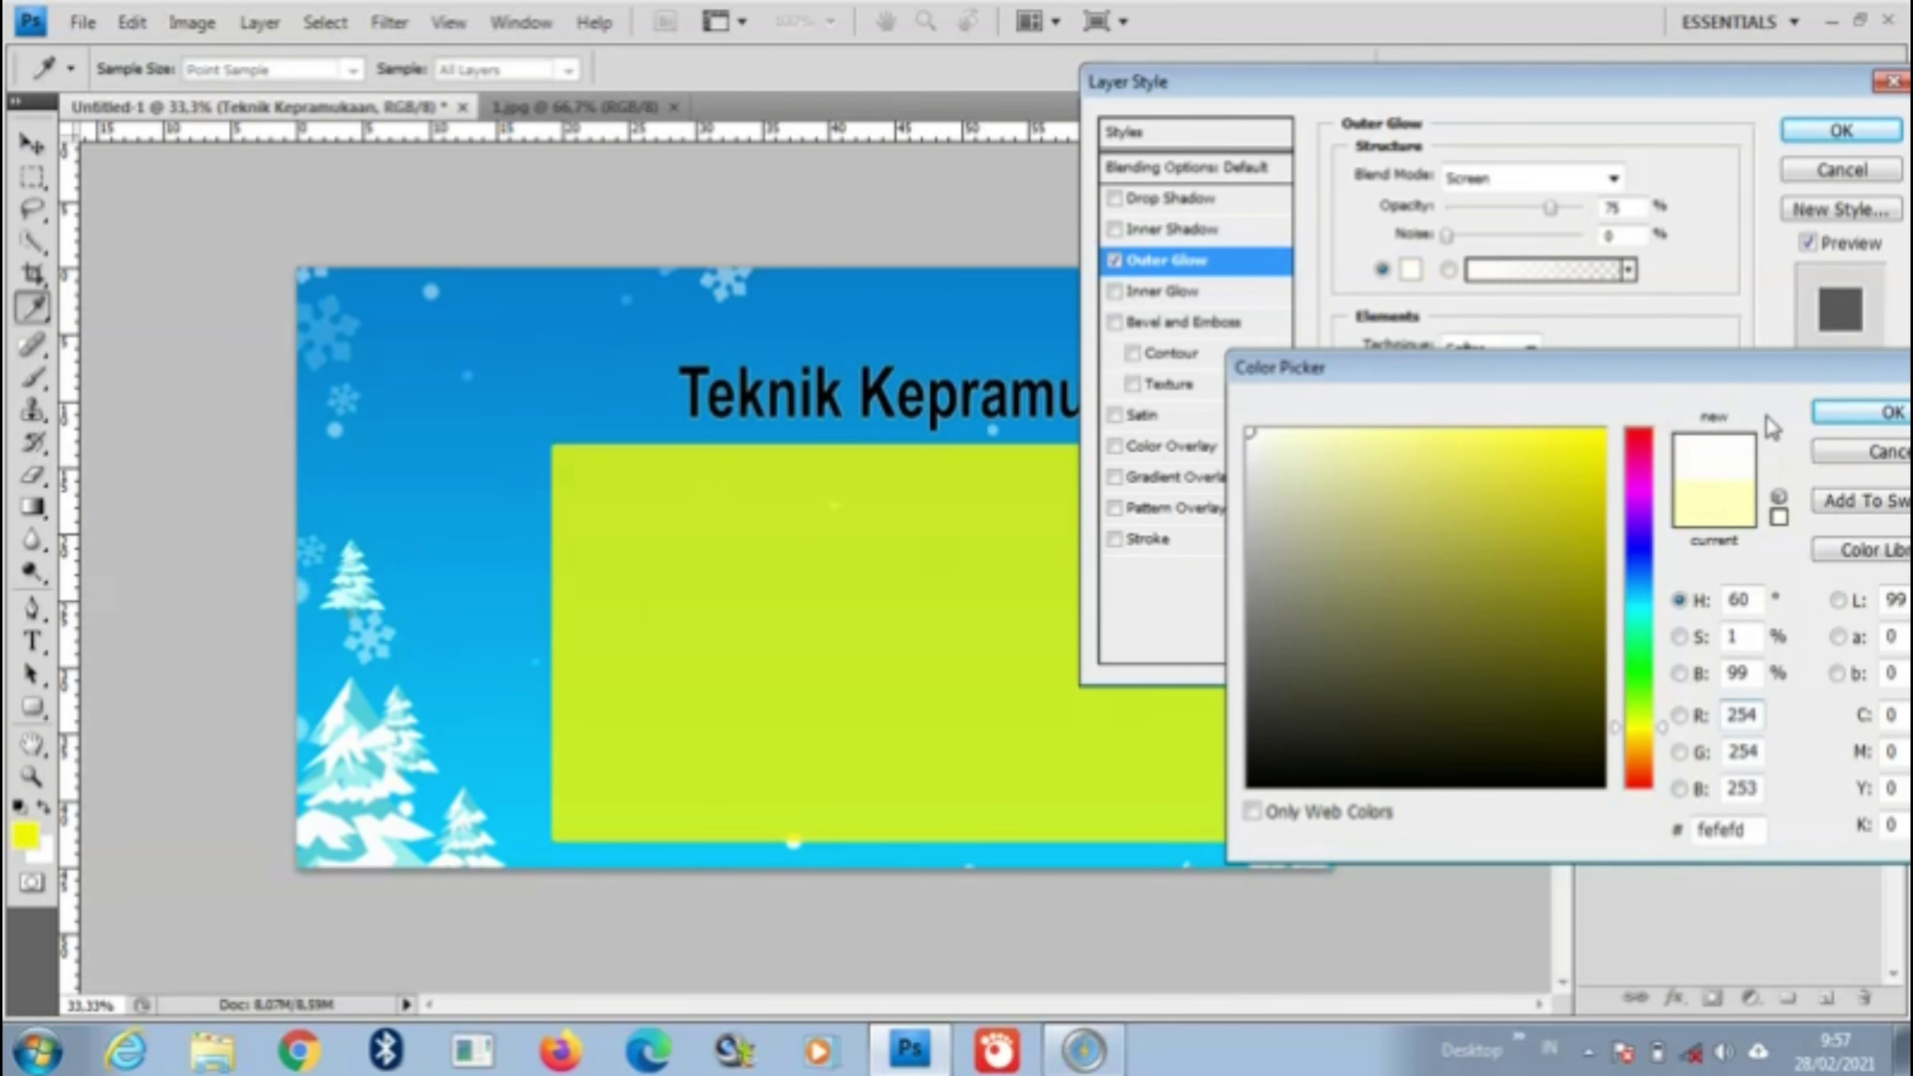
{"action": "left_click", "coordinate": [1853, 426]}
Step: Set the glow to 100% opacity, 100% spread, Precise technique and 1% range, then apply
{"action": "left_click_drag", "start_coordinate": [1550, 208], "coordinate": [1595, 269]}
{"action": "left_click_drag", "start_coordinate": [1450, 376], "coordinate": [1669, 380]}
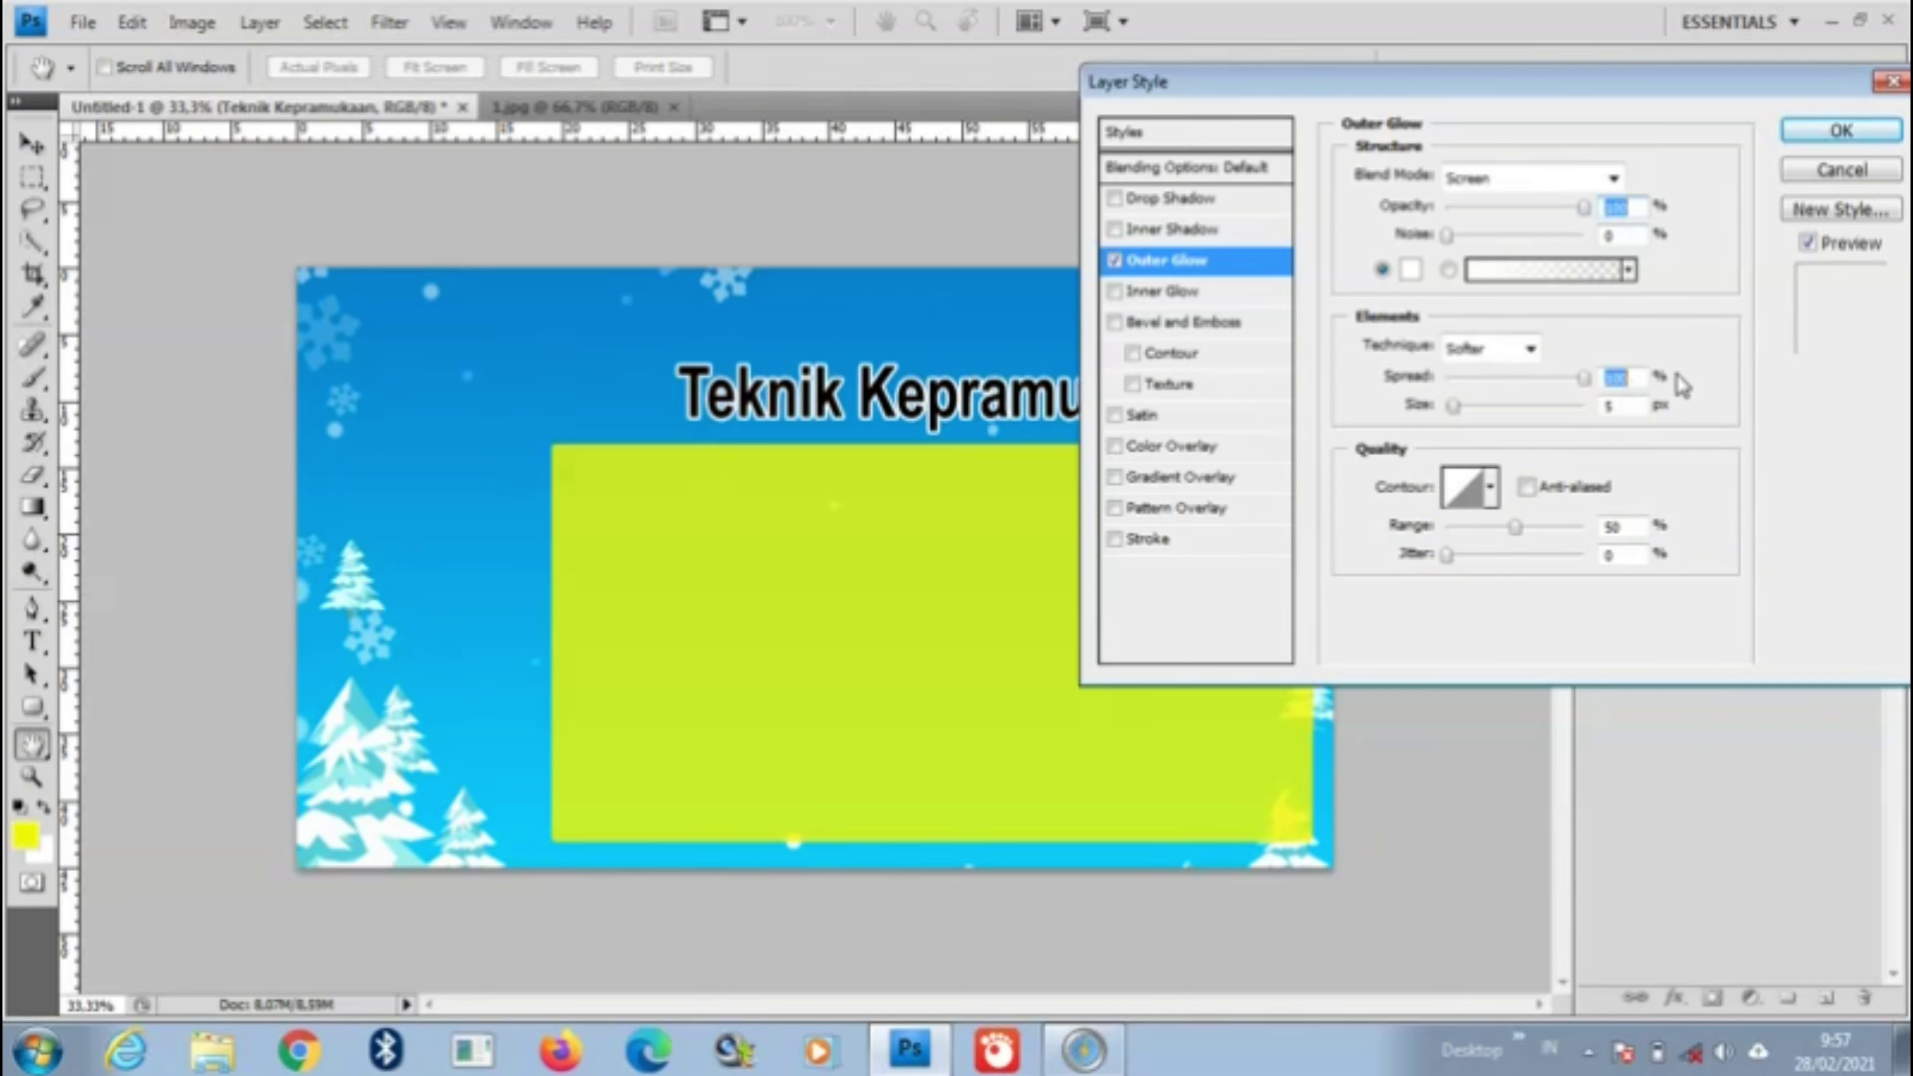
{"action": "left_click", "coordinate": [1518, 348]}
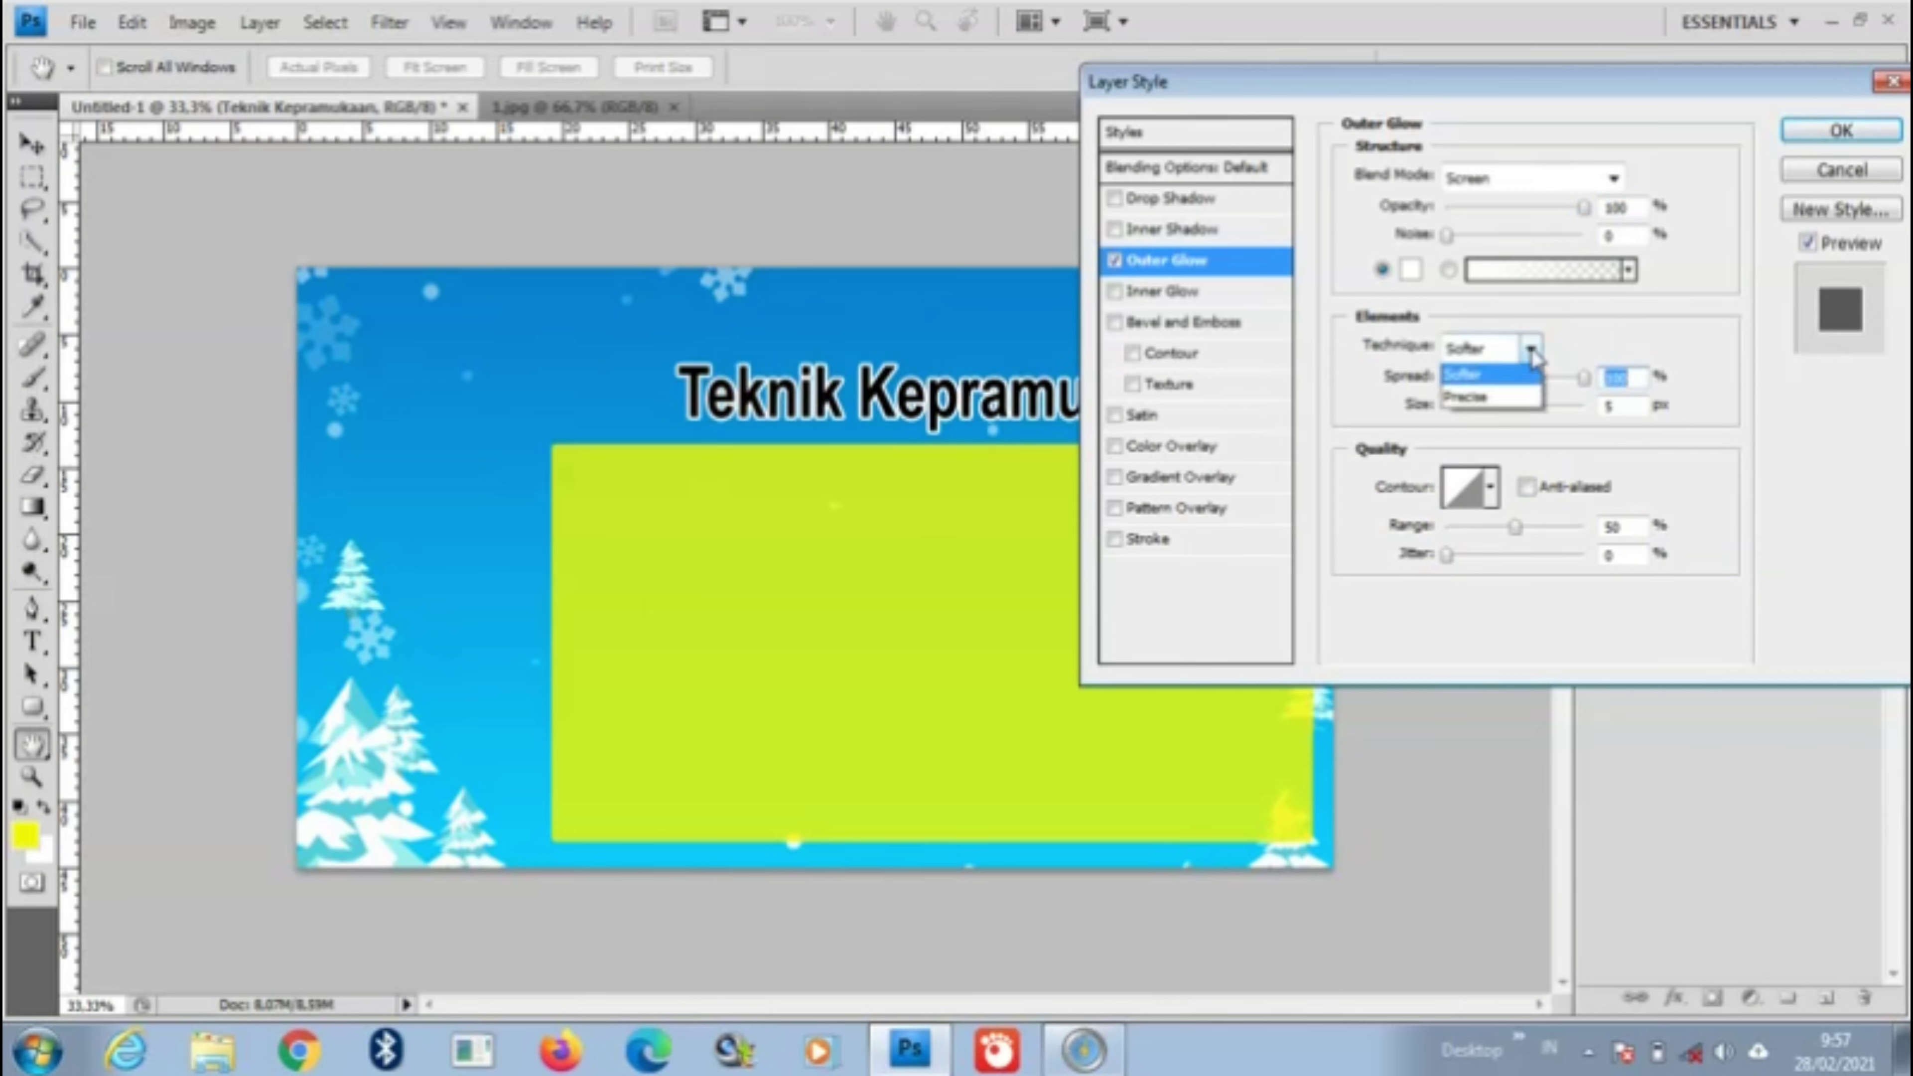
{"action": "left_click", "coordinate": [1505, 394]}
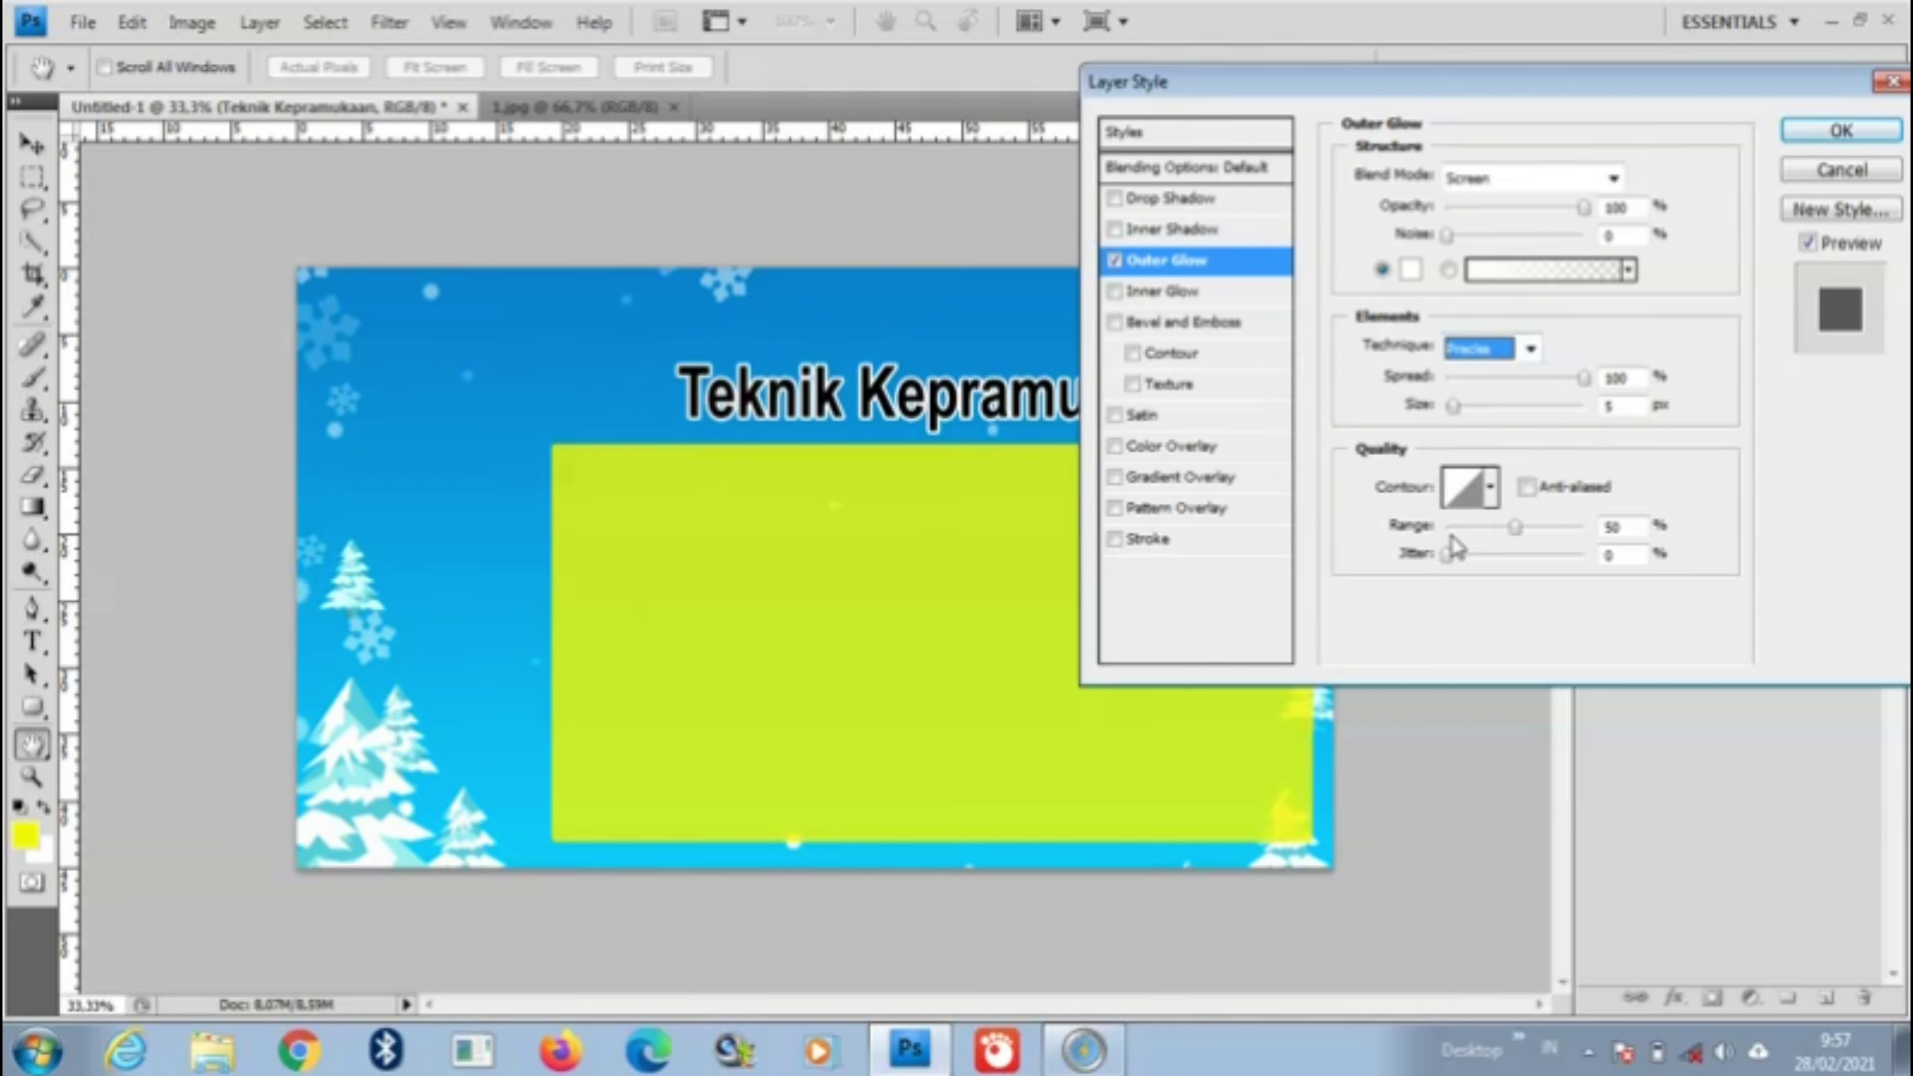
{"action": "left_click_drag", "start_coordinate": [1512, 528], "coordinate": [1445, 556]}
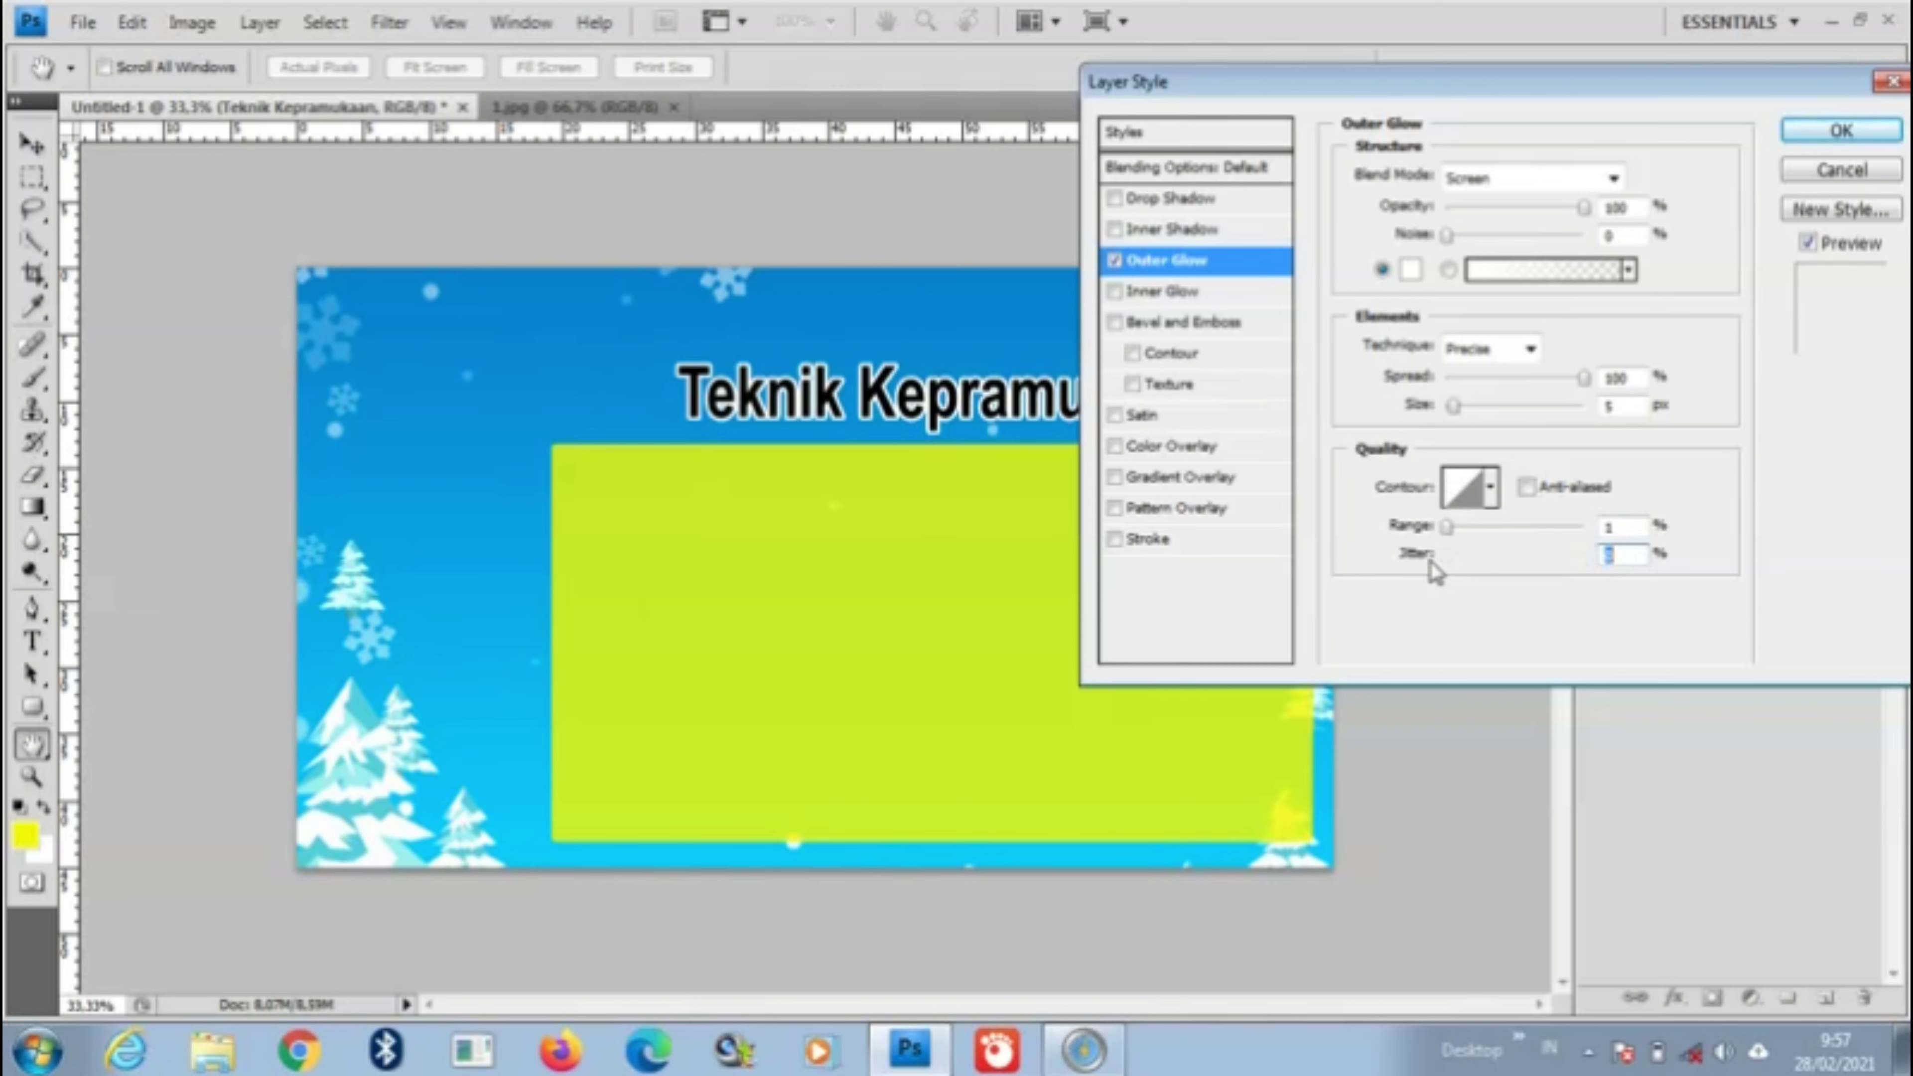
{"action": "left_click_drag", "start_coordinate": [1454, 407], "coordinate": [1462, 413]}
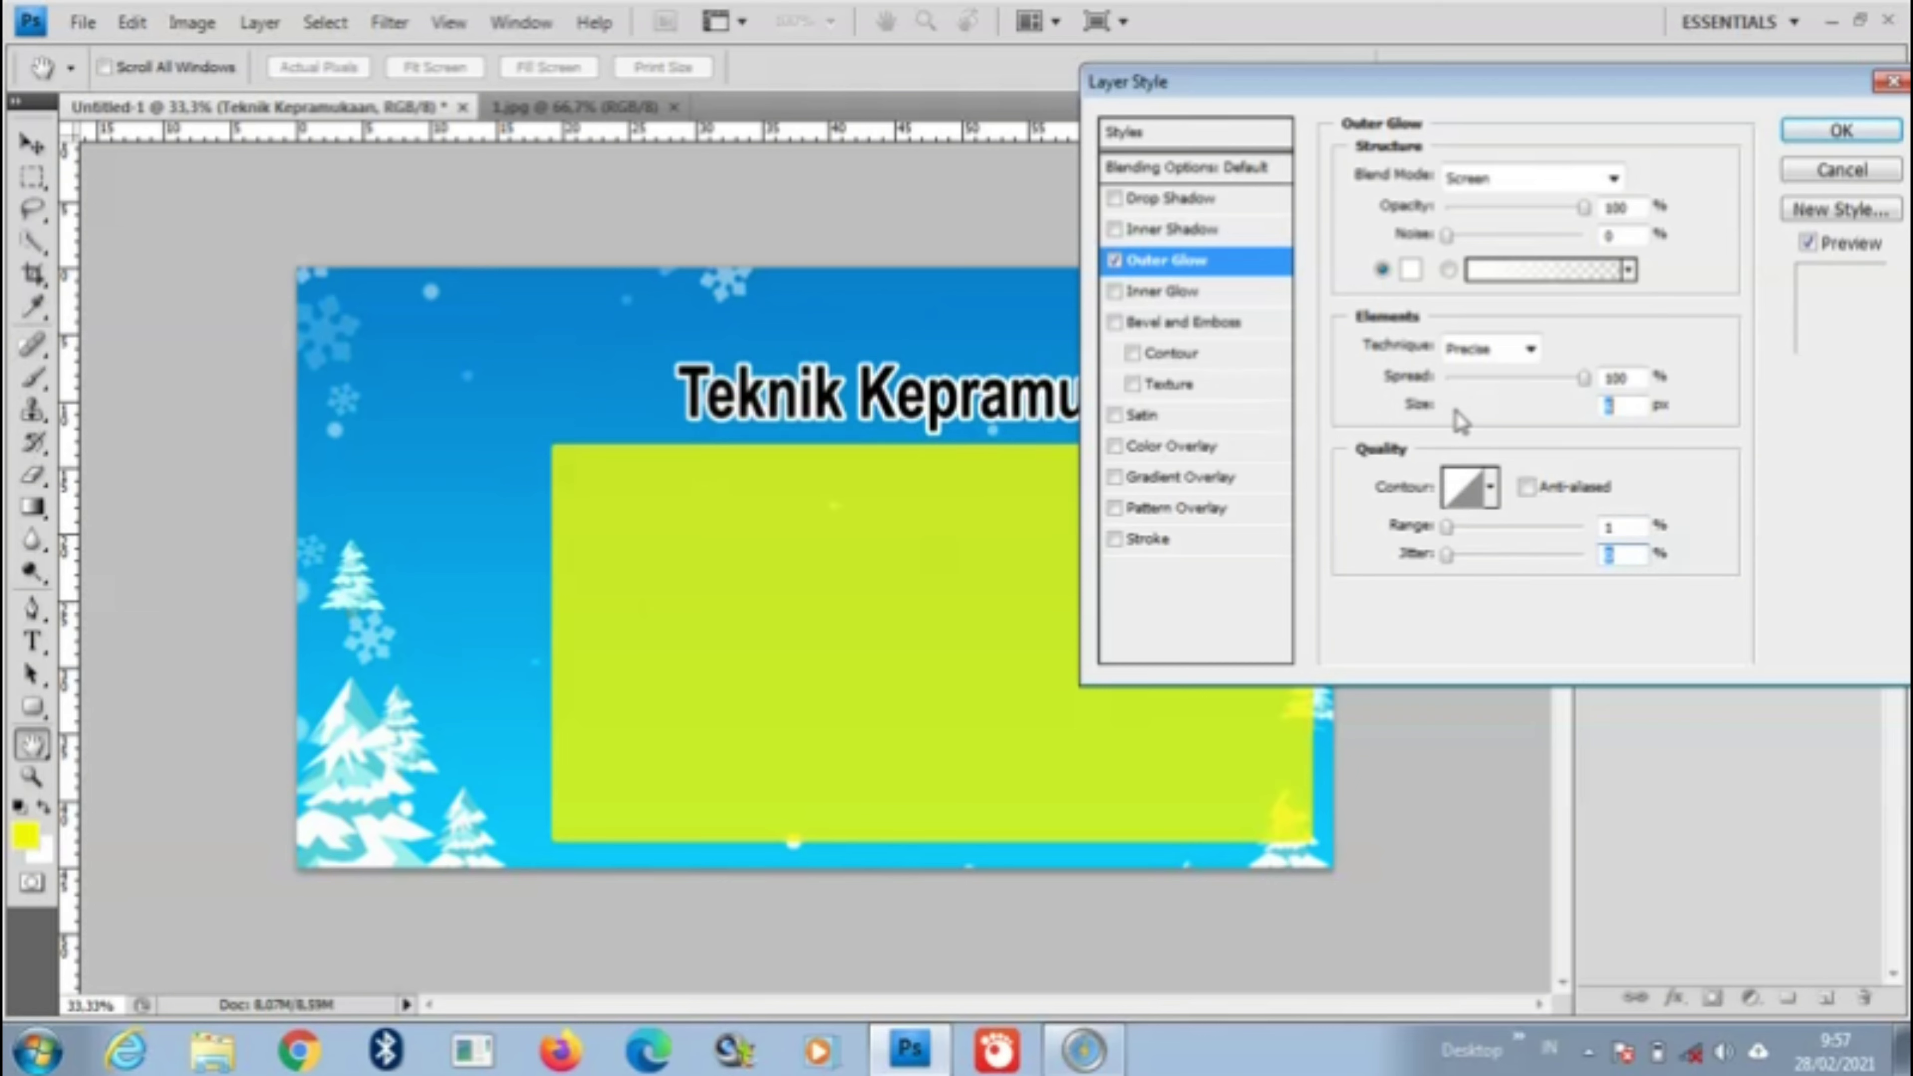
{"action": "left_click", "coordinate": [1867, 133]}
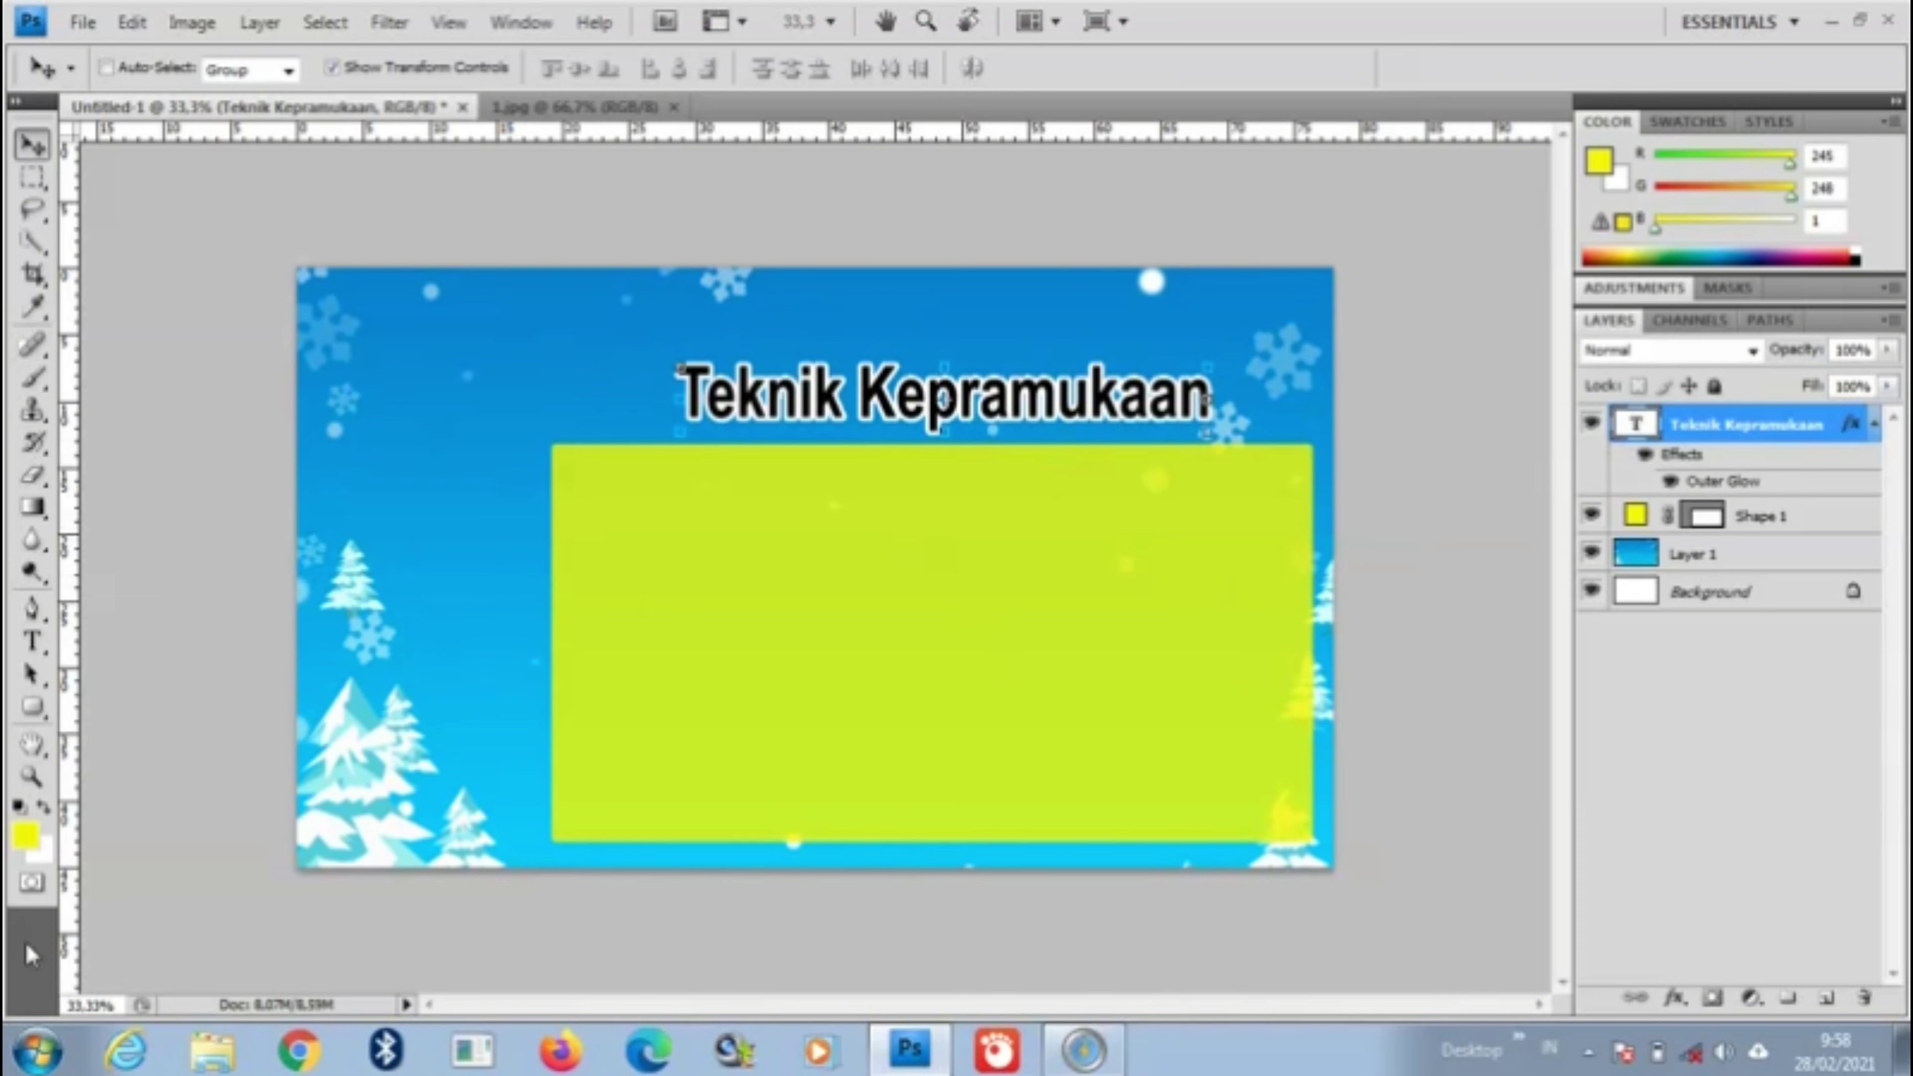
Step: Leave the foreground colour unchanged, pick the Rounded Rectangle tool and show the preset styles
{"action": "left_click", "coordinate": [24, 838]}
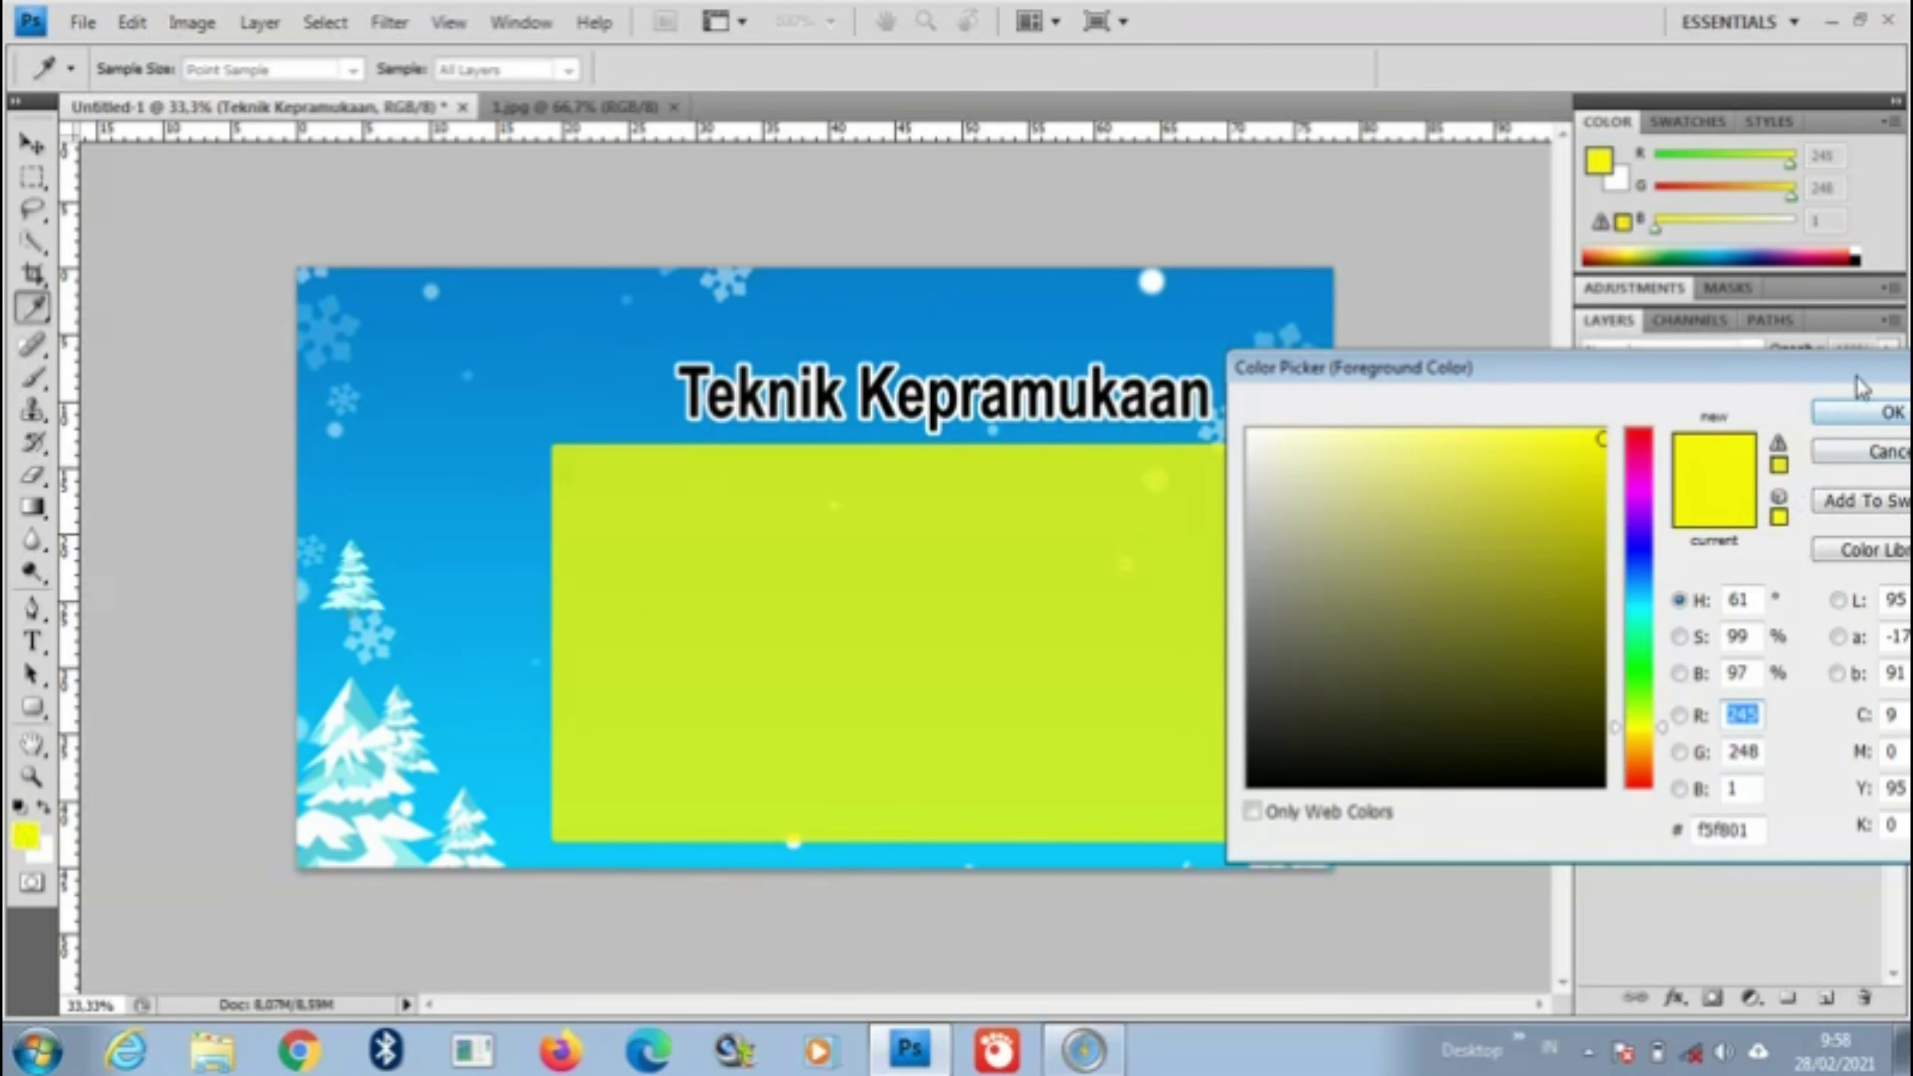
{"action": "left_click_drag", "start_coordinate": [1857, 381], "coordinate": [1619, 380]}
{"action": "left_click", "coordinate": [1731, 394]}
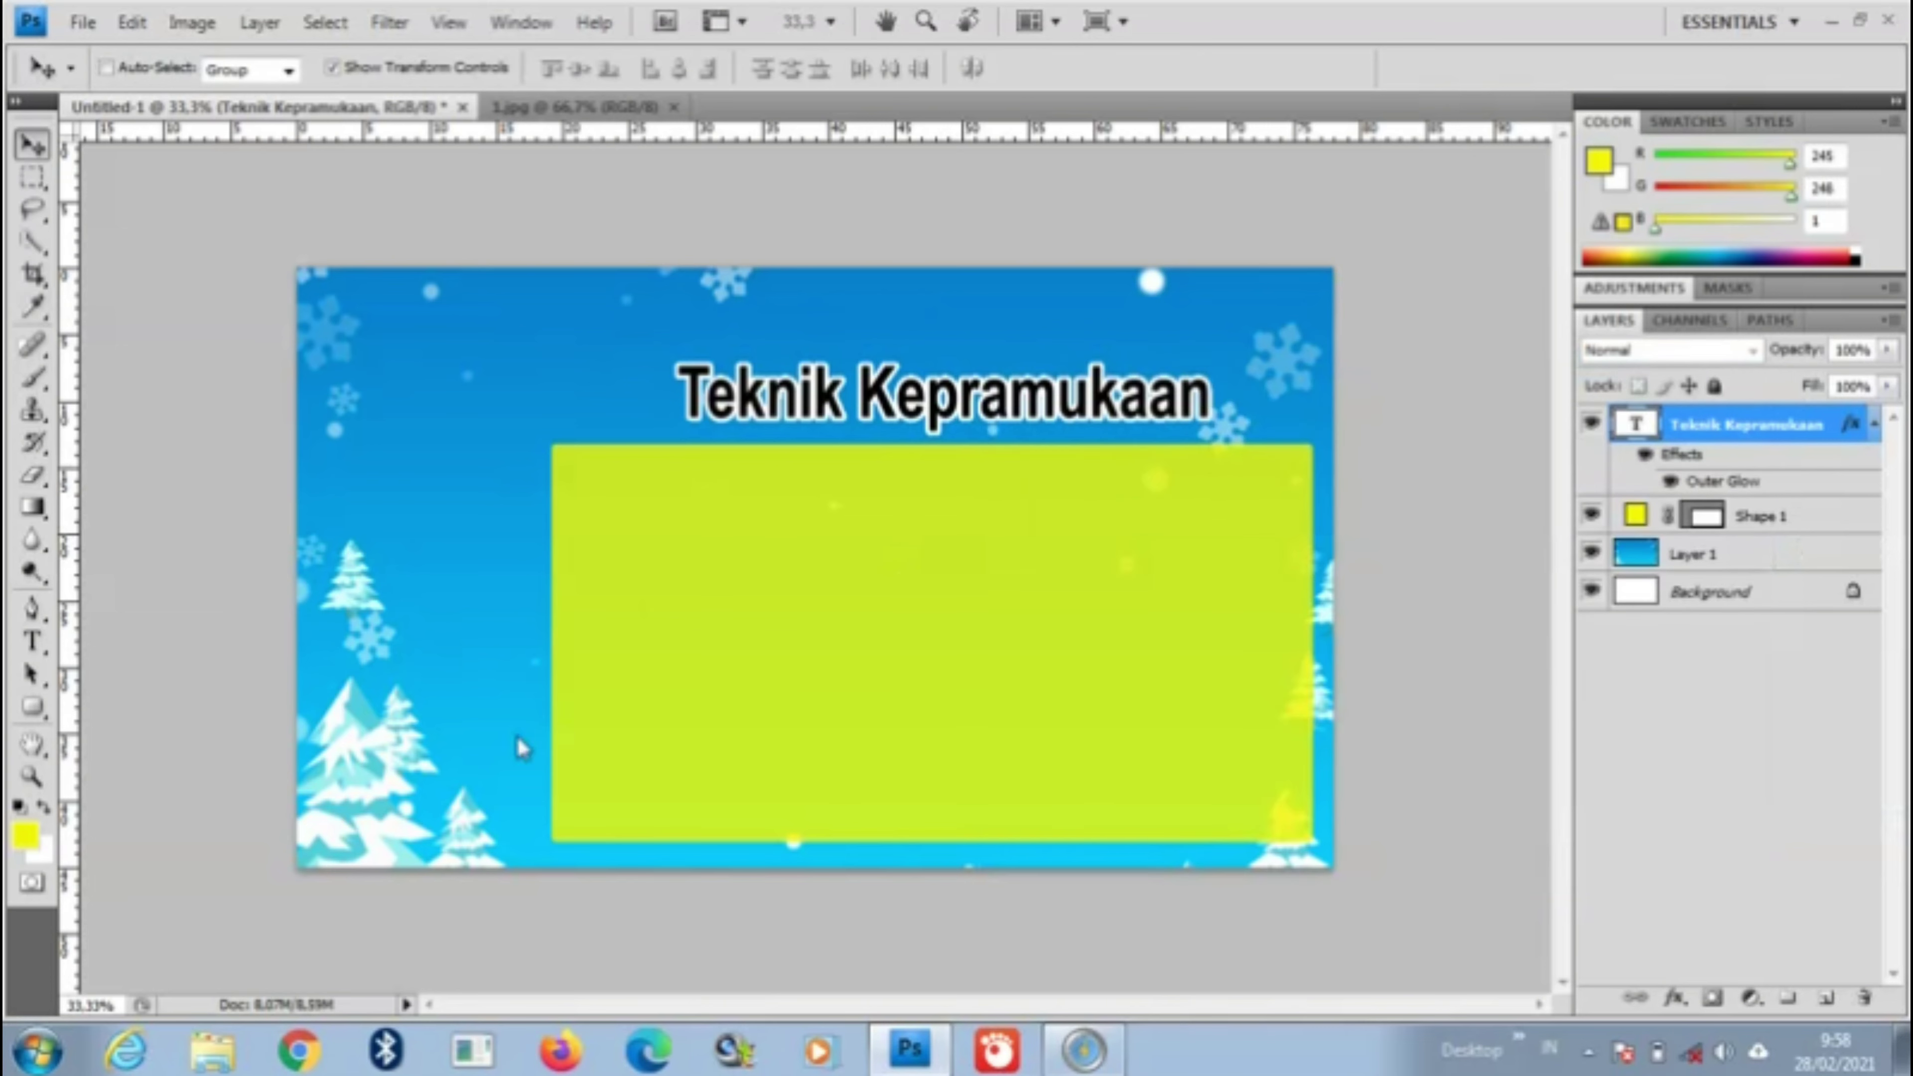
{"action": "left_click", "coordinate": [35, 709]}
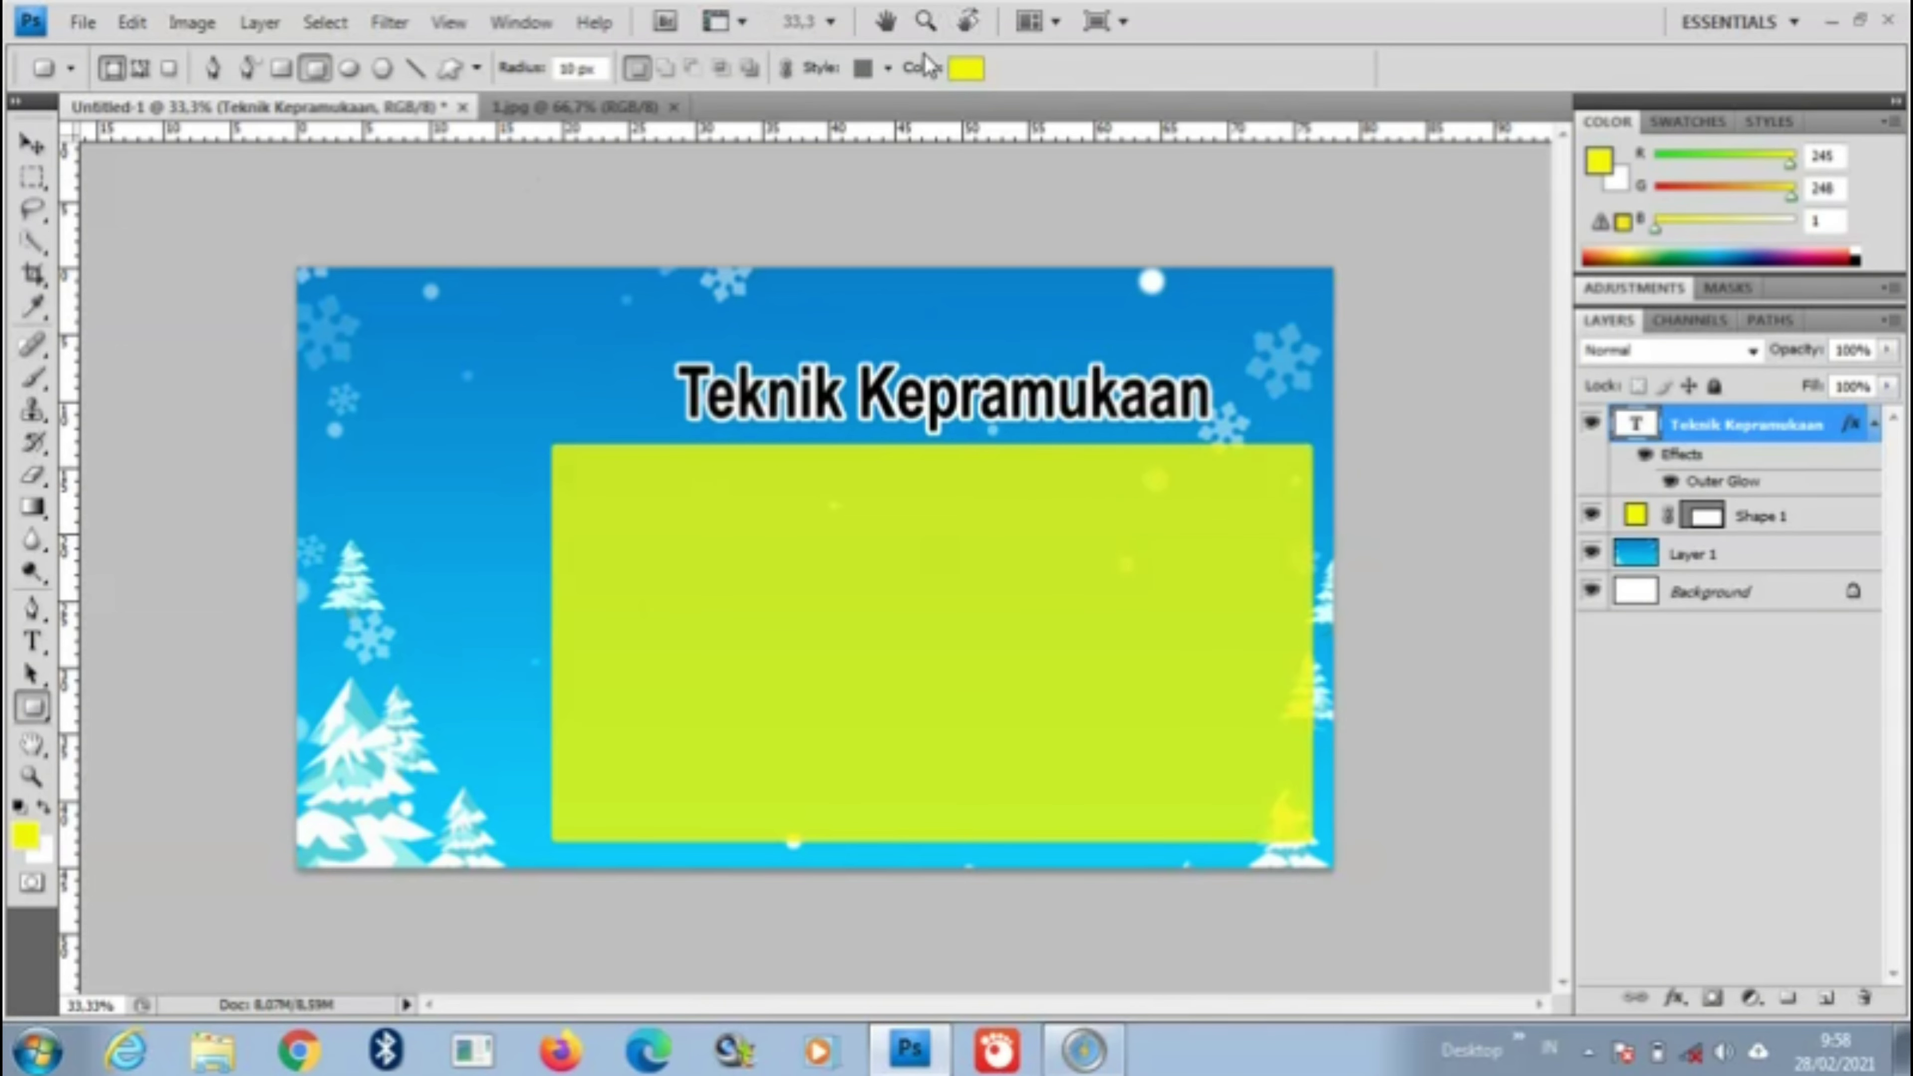
{"action": "left_click", "coordinate": [890, 69]}
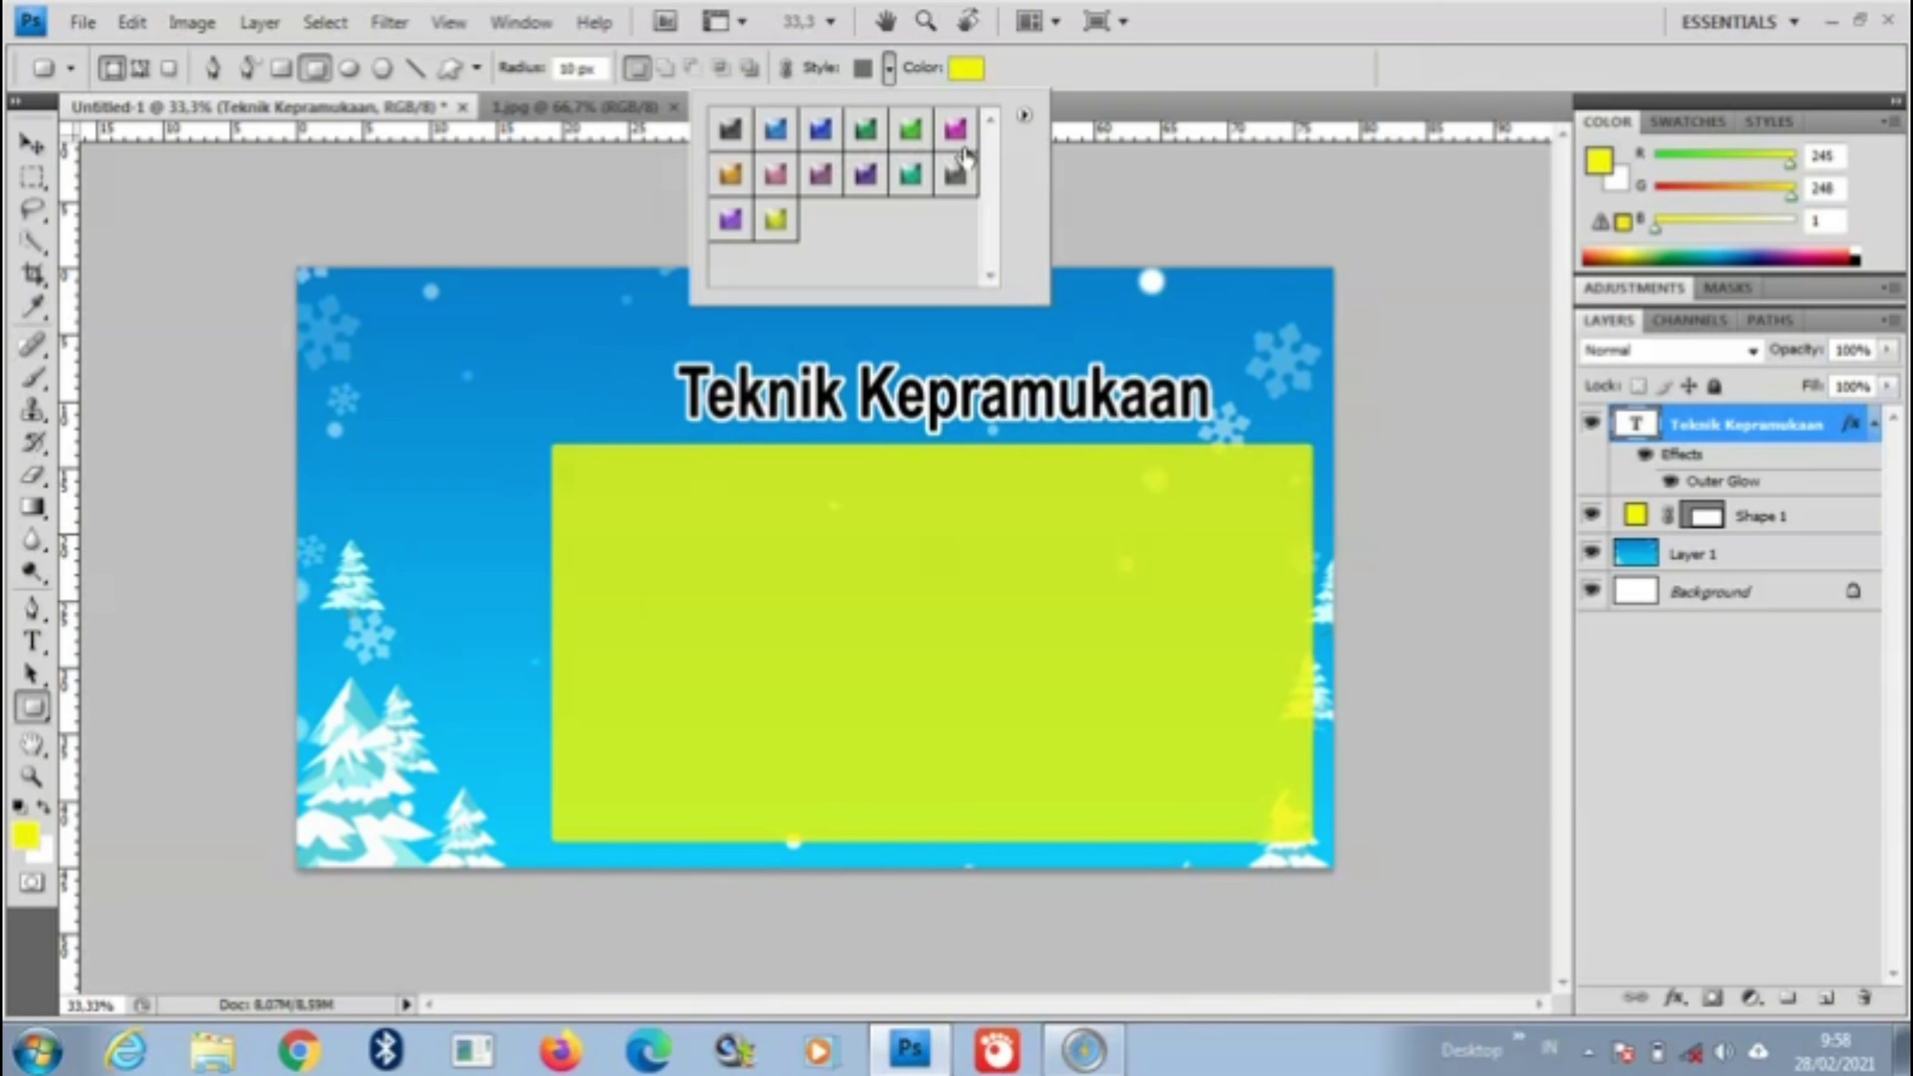
Step: Draw a small glossy-yellow-style rounded button left of the large box and nudge it into place
{"action": "left_click", "coordinate": [777, 221]}
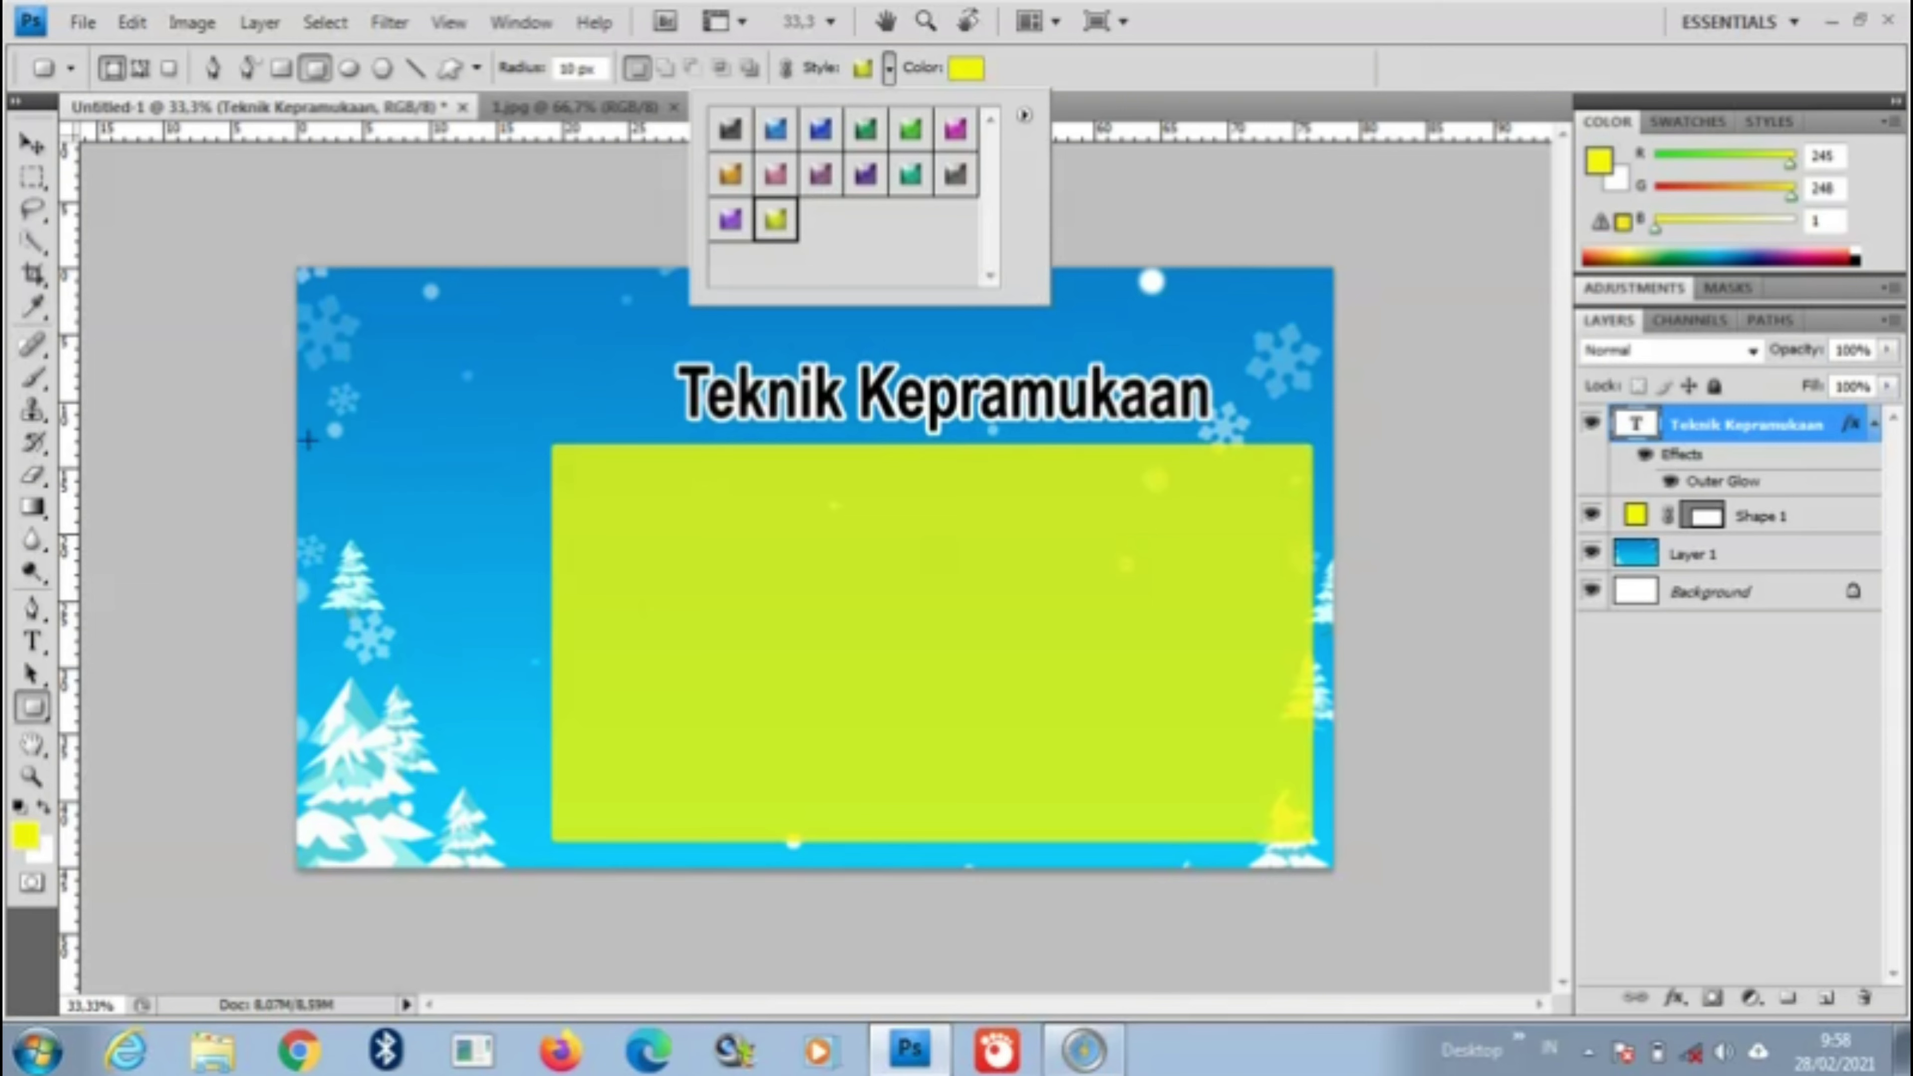
{"action": "left_click", "coordinate": [309, 440]}
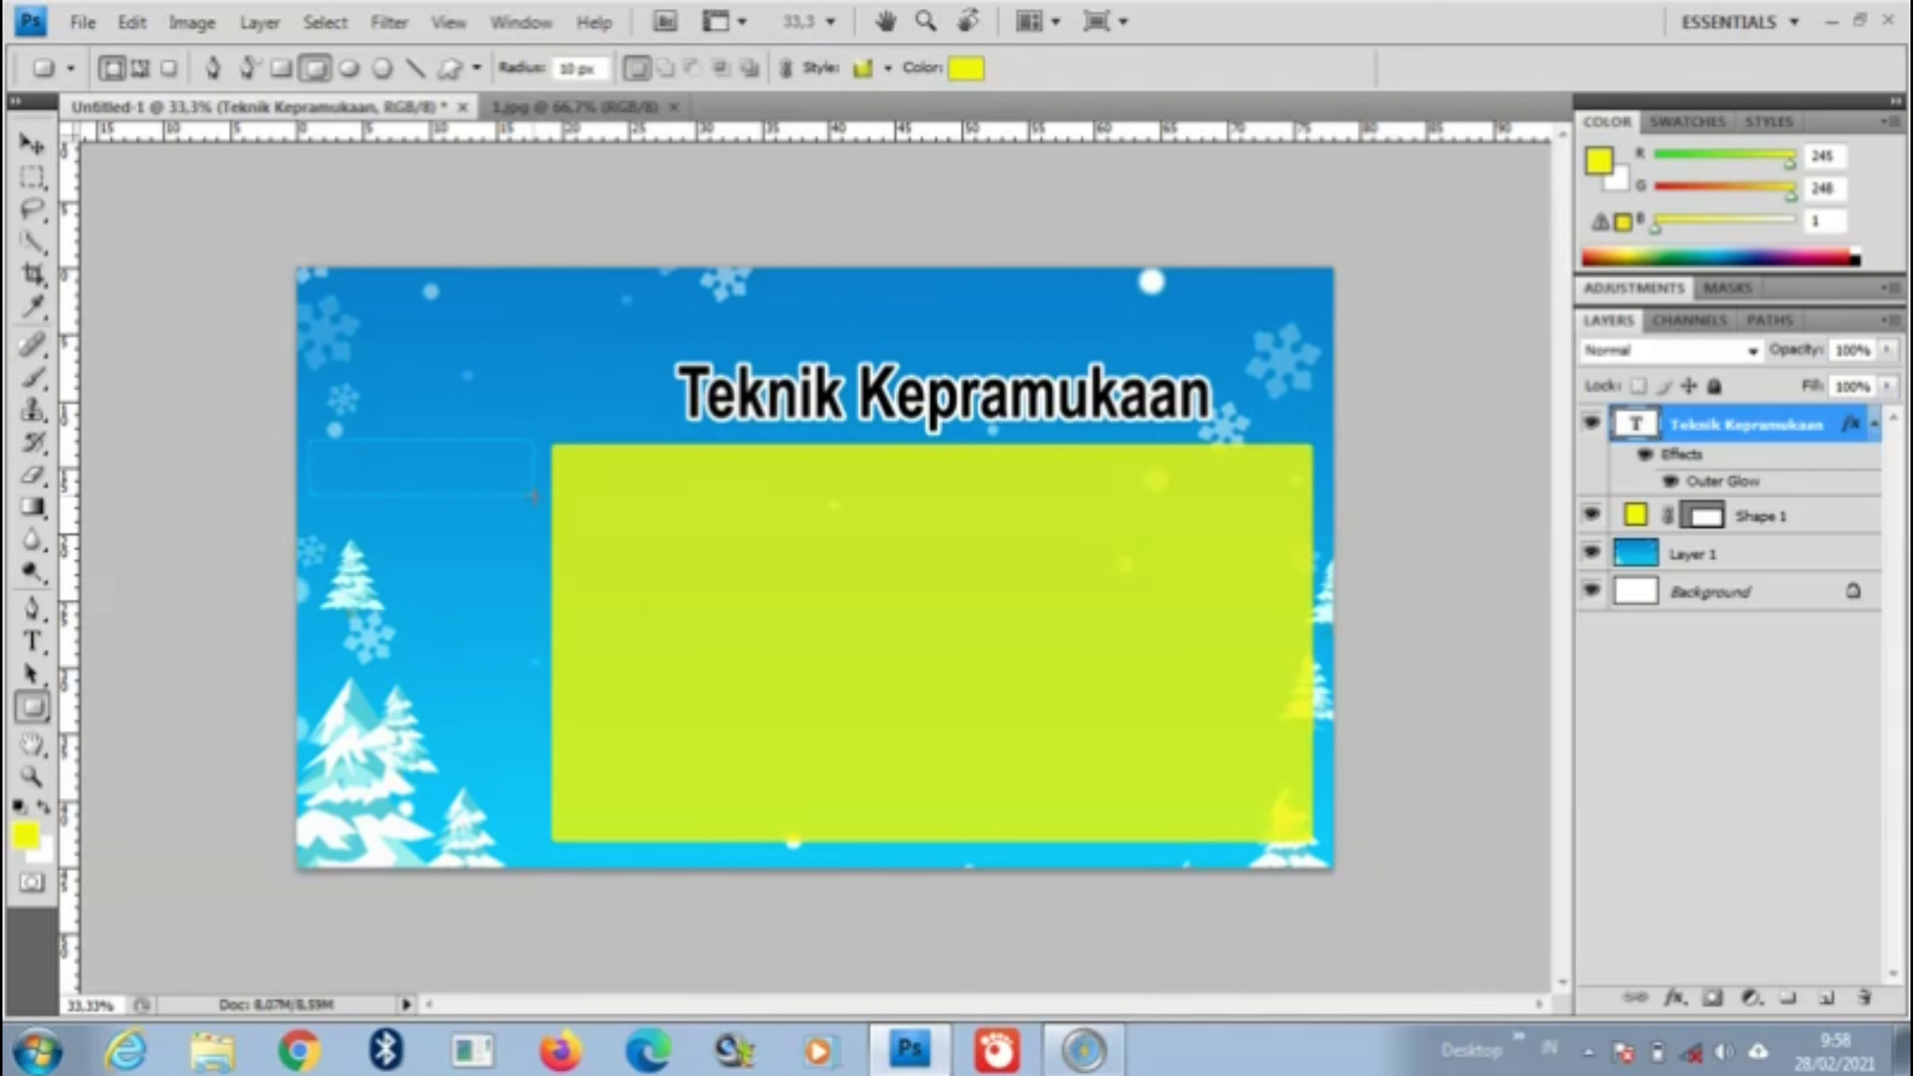
{"action": "left_click_drag", "start_coordinate": [540, 497], "coordinate": [539, 497]}
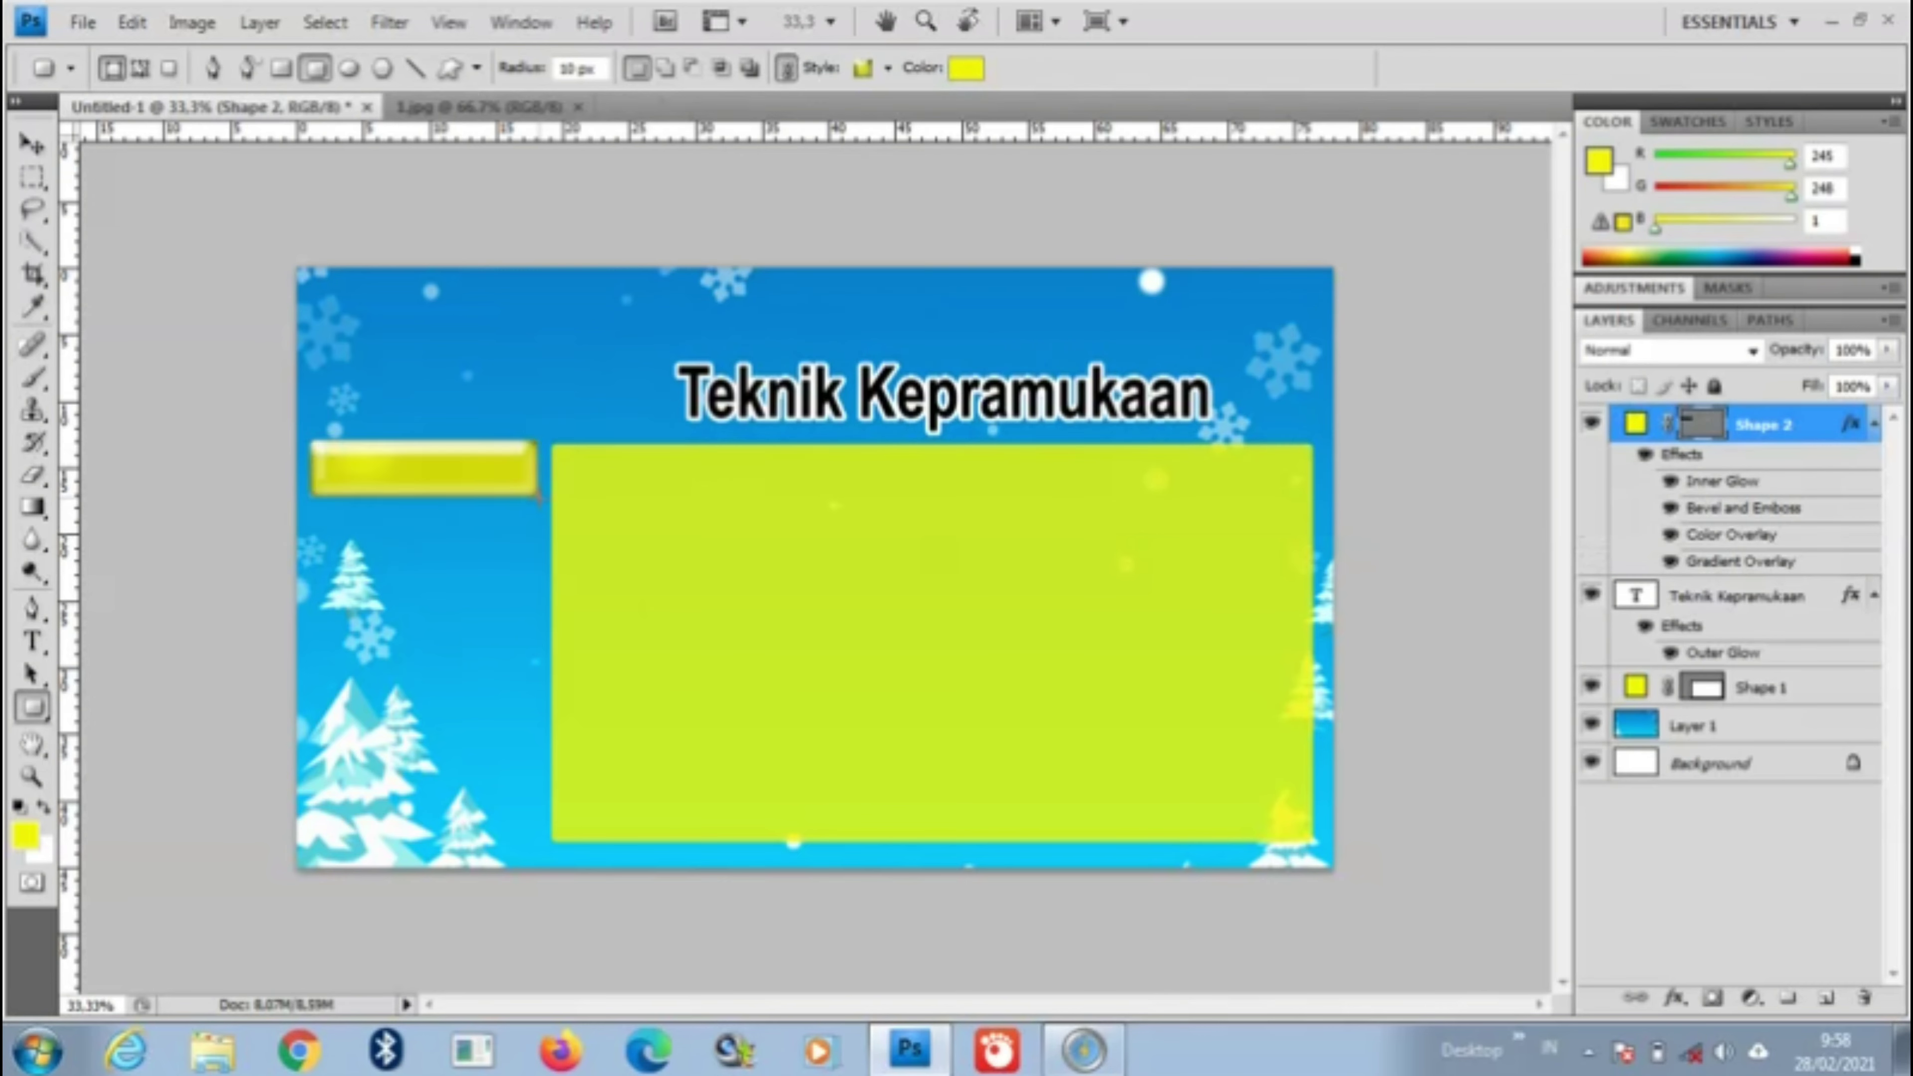
{"action": "left_click", "coordinate": [31, 143]}
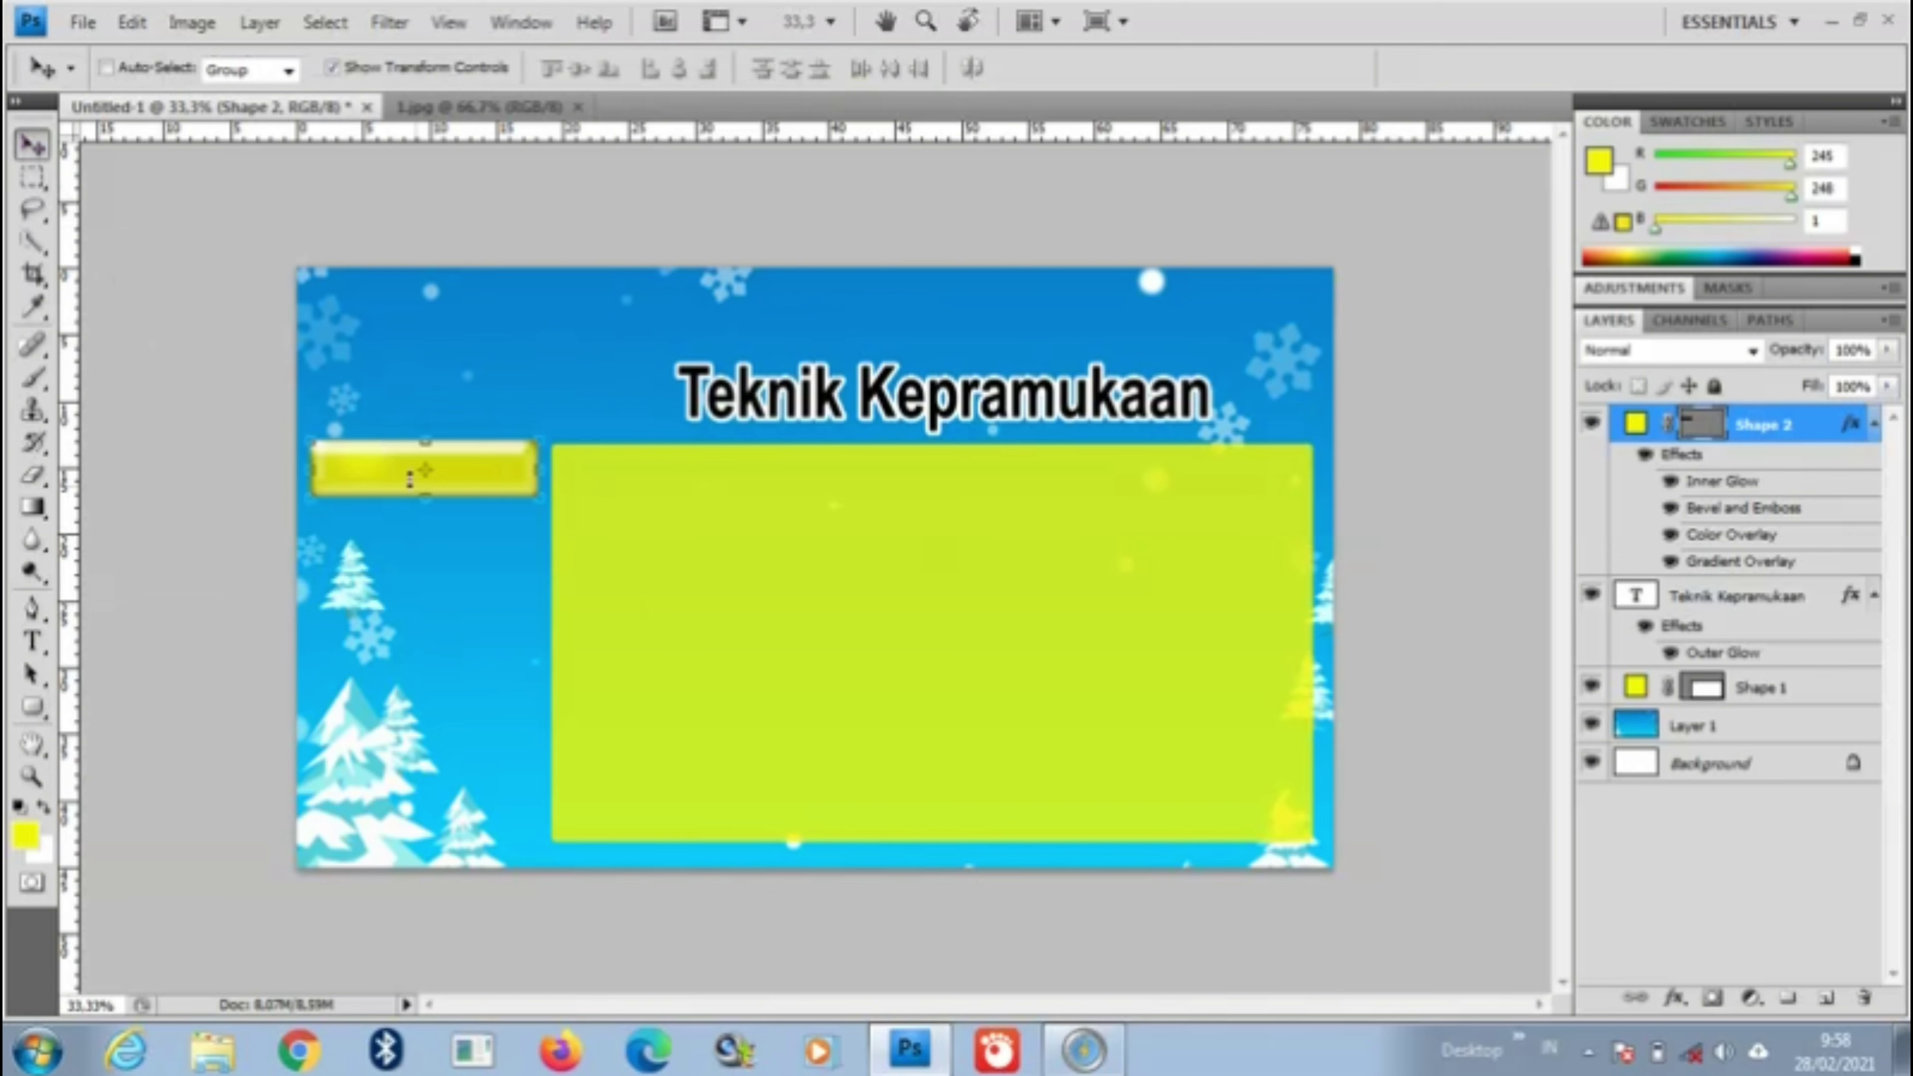
{"action": "left_click_drag", "start_coordinate": [461, 489], "coordinate": [464, 490]}
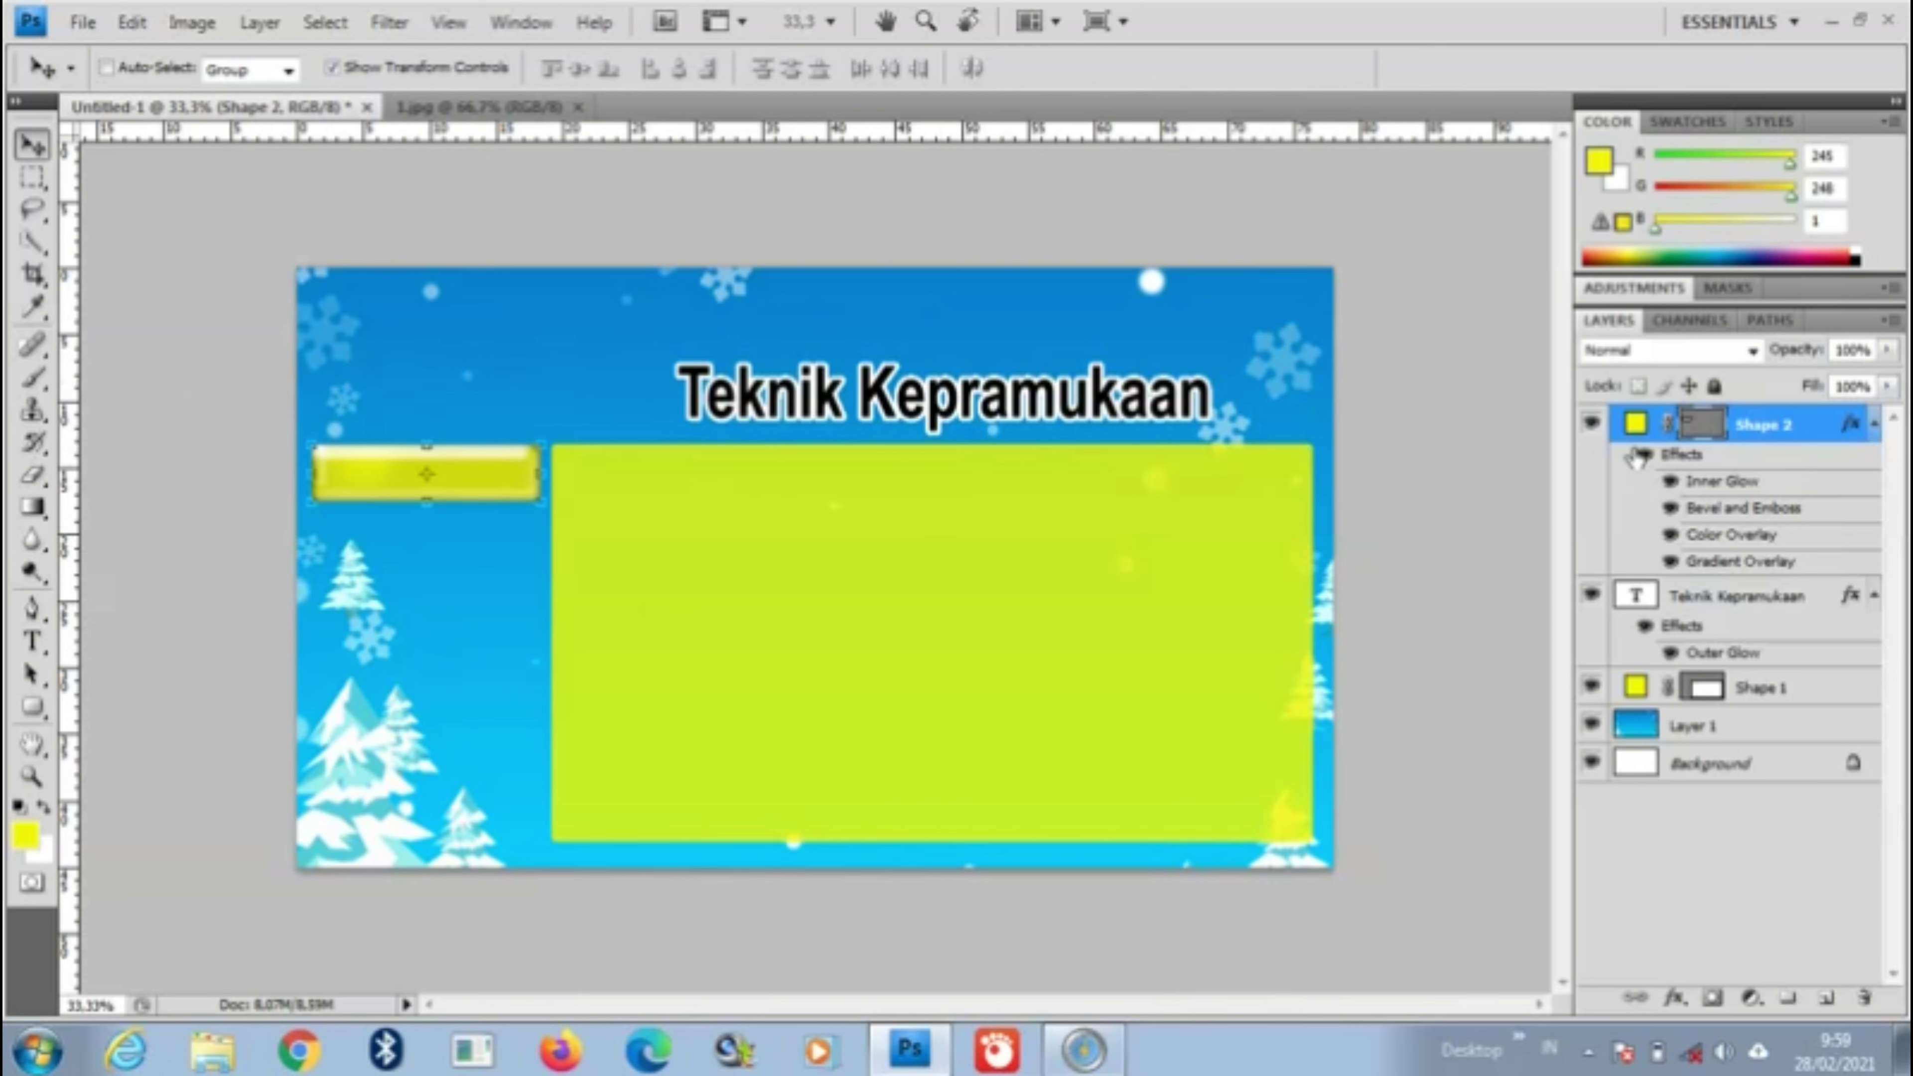
Step: Turn off the Shape 2 yellow button layer's visibility and bring up the File menu
{"action": "left_click", "coordinate": [1591, 424]}
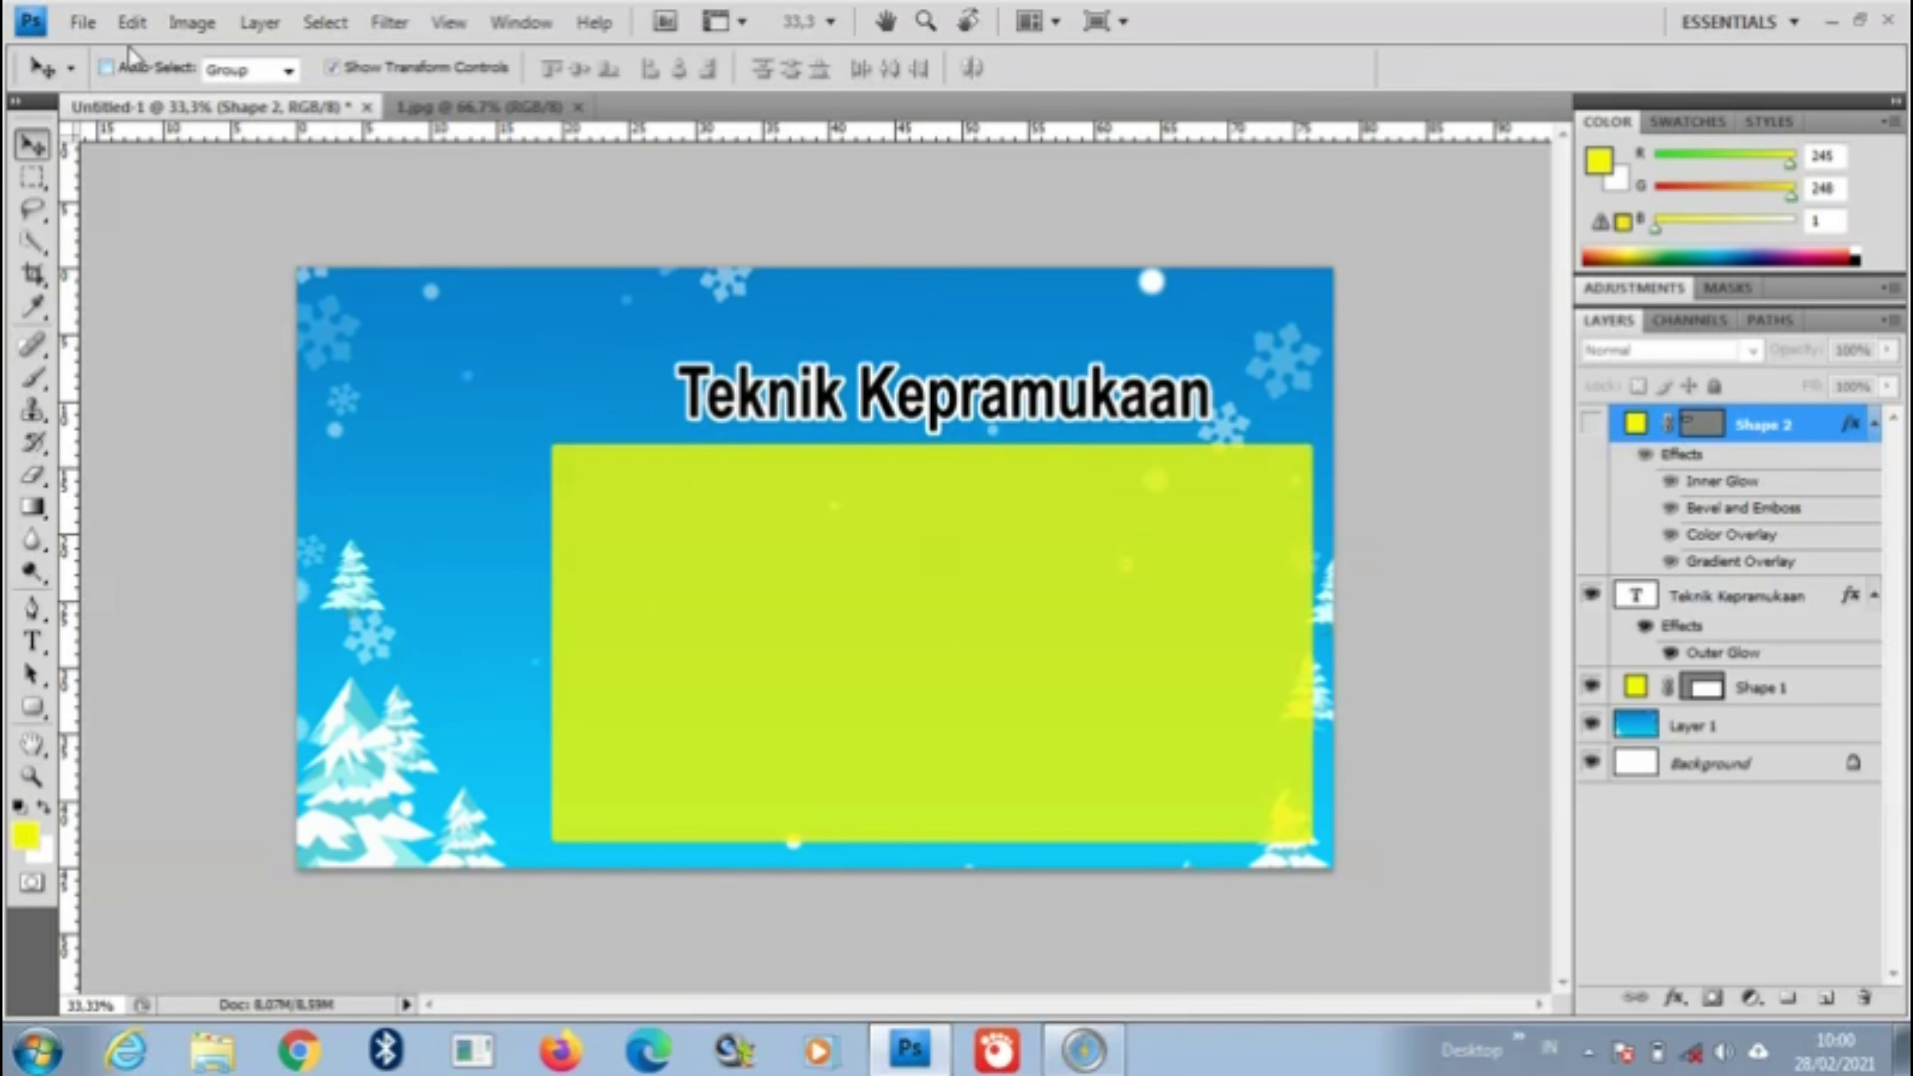
{"action": "left_click", "coordinate": [82, 22]}
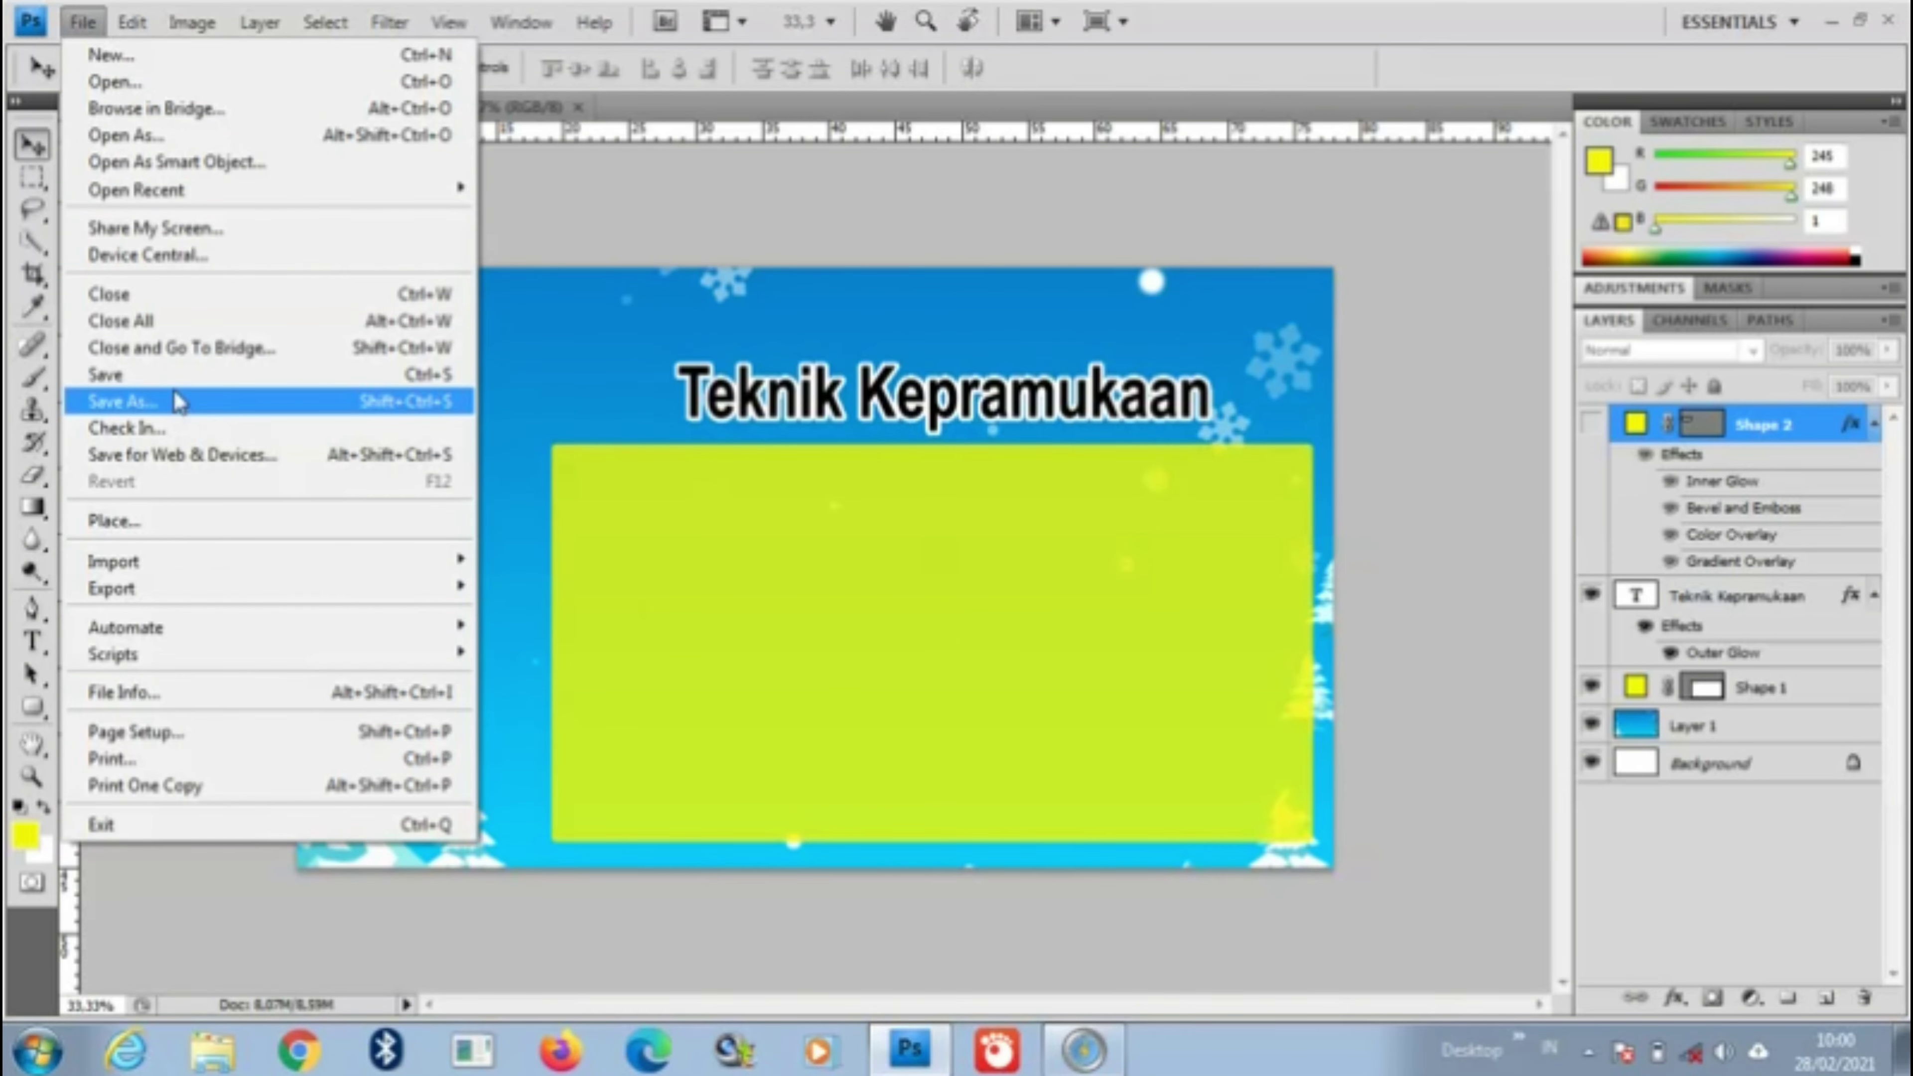
Step: Start Save As and browse to D: > Aneka DATA > DATA PRIBADI > … > INOVASI > Inovasi Pembuka > Media 1
{"action": "left_click", "coordinate": [175, 406]}
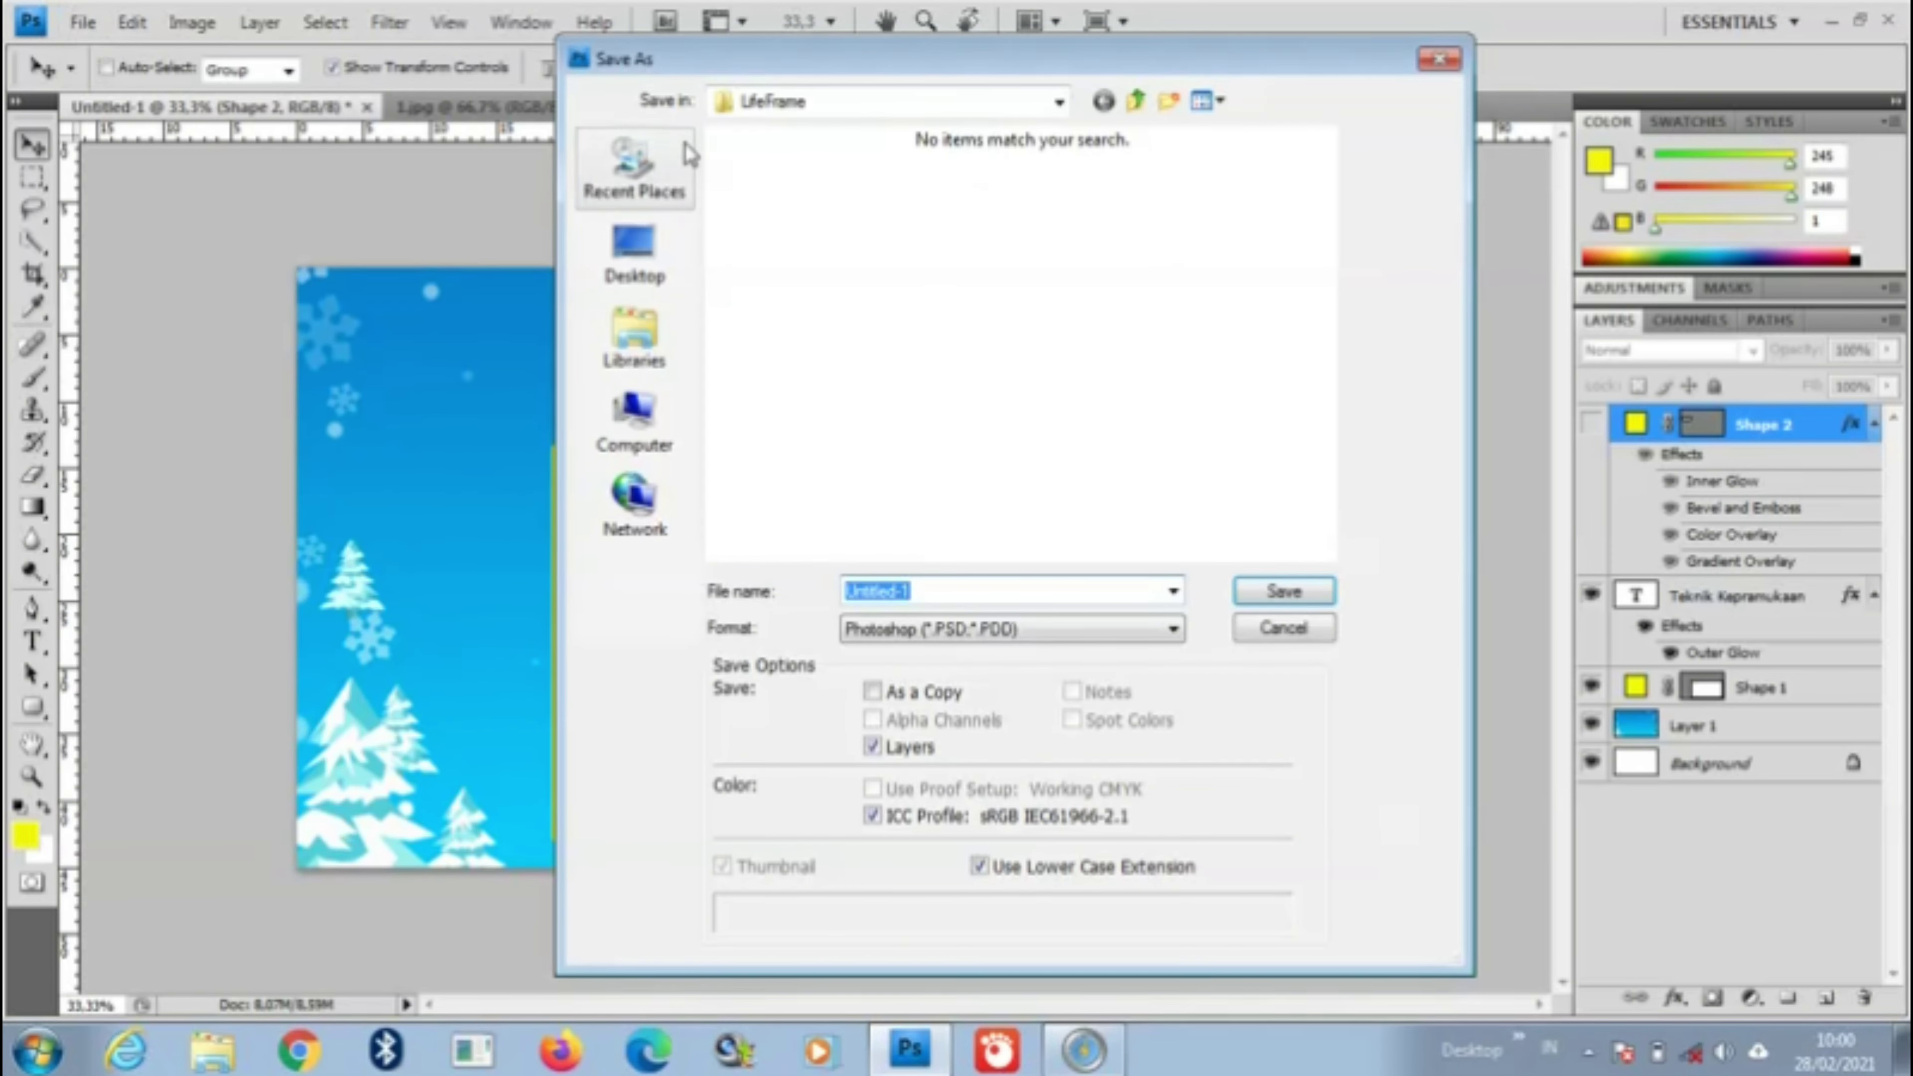
{"action": "left_click", "coordinate": [953, 109]}
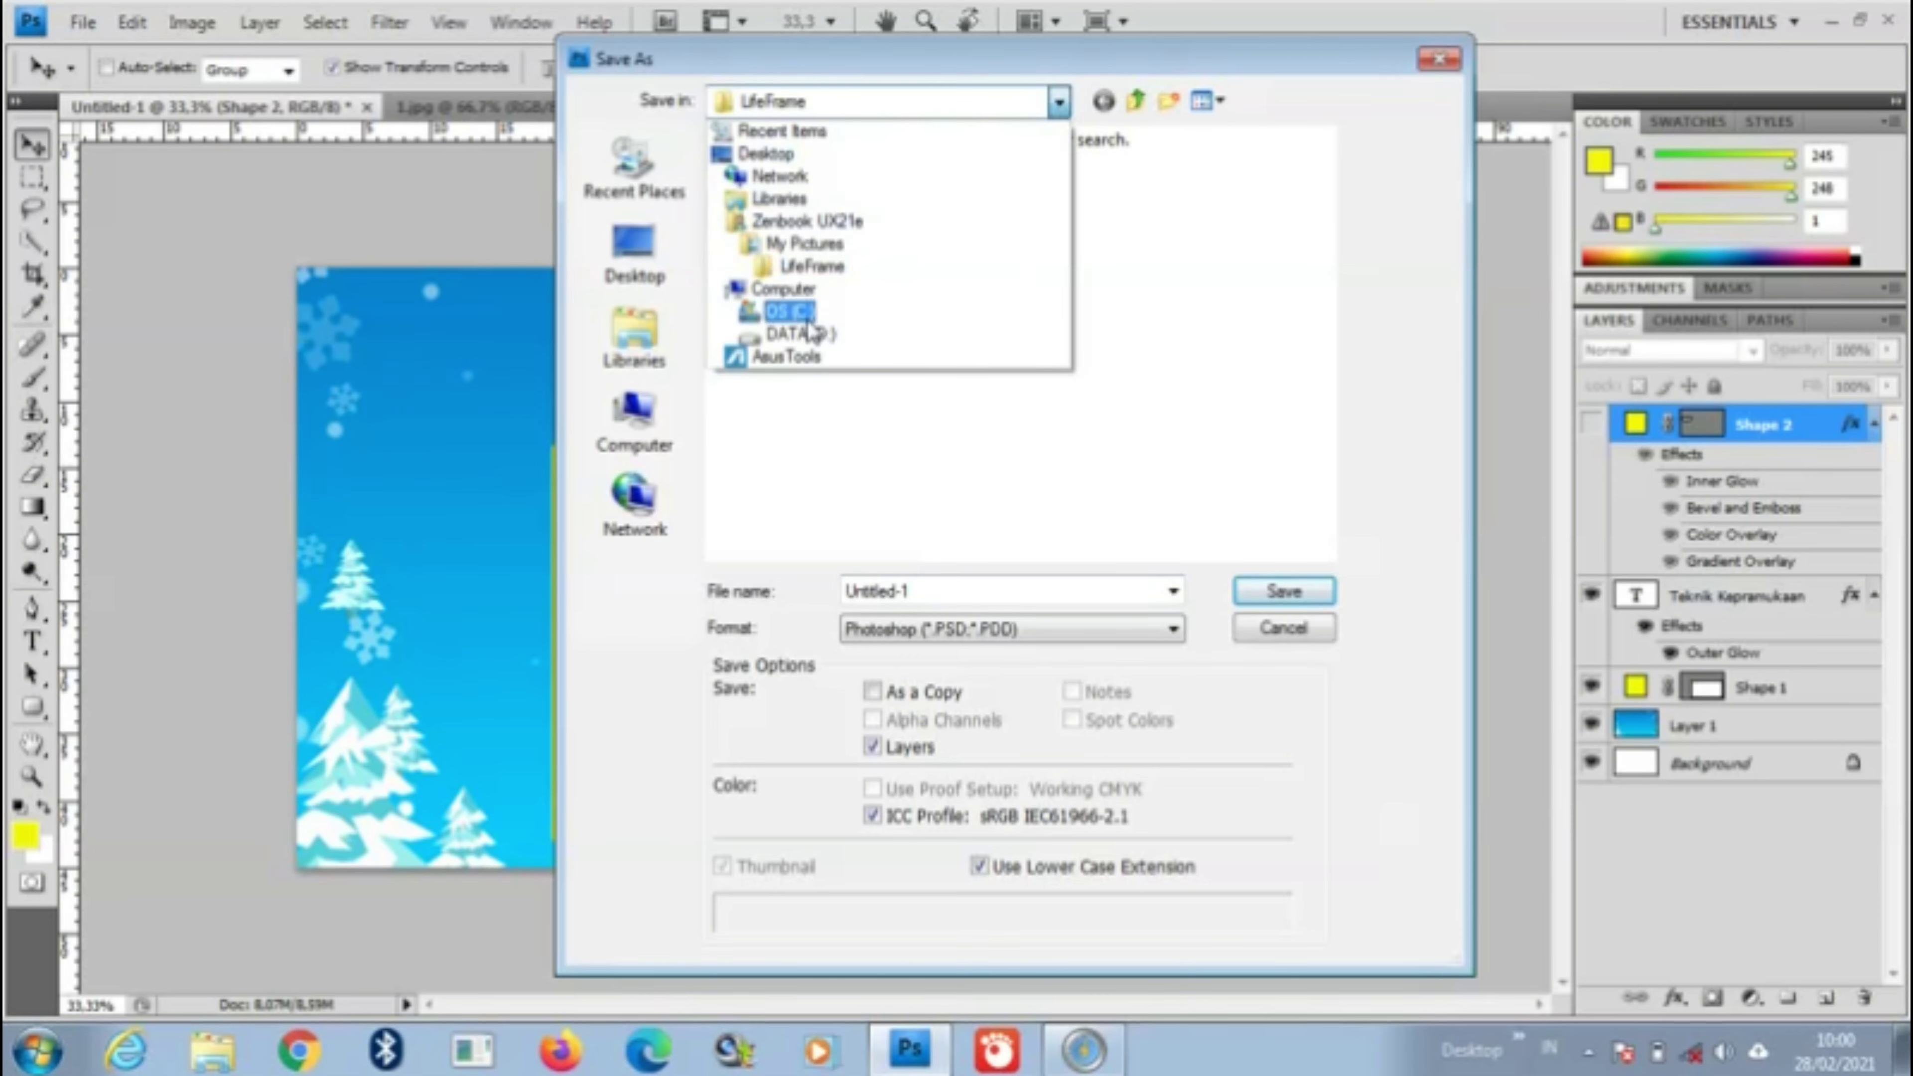
{"action": "left_click", "coordinate": [802, 334]}
{"action": "double_click", "coordinate": [753, 181]}
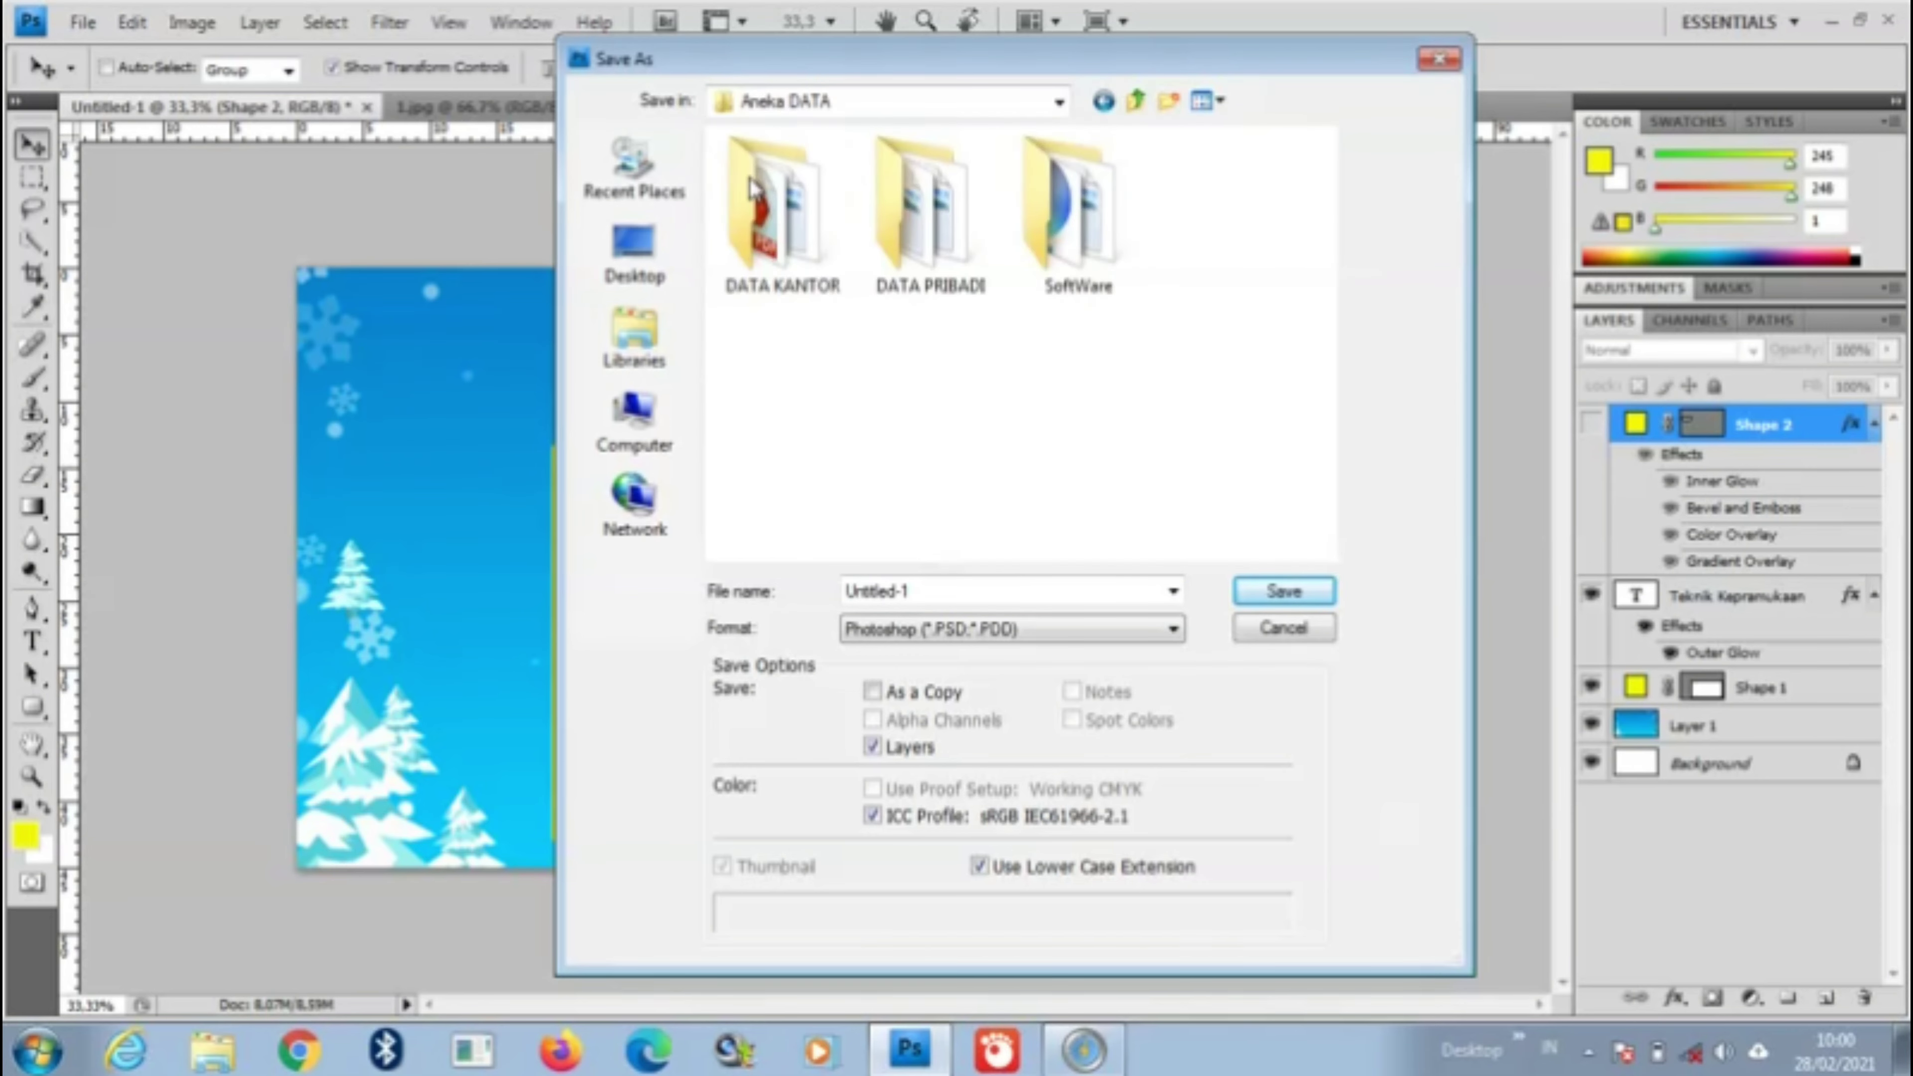
{"action": "double_click", "coordinate": [983, 245]}
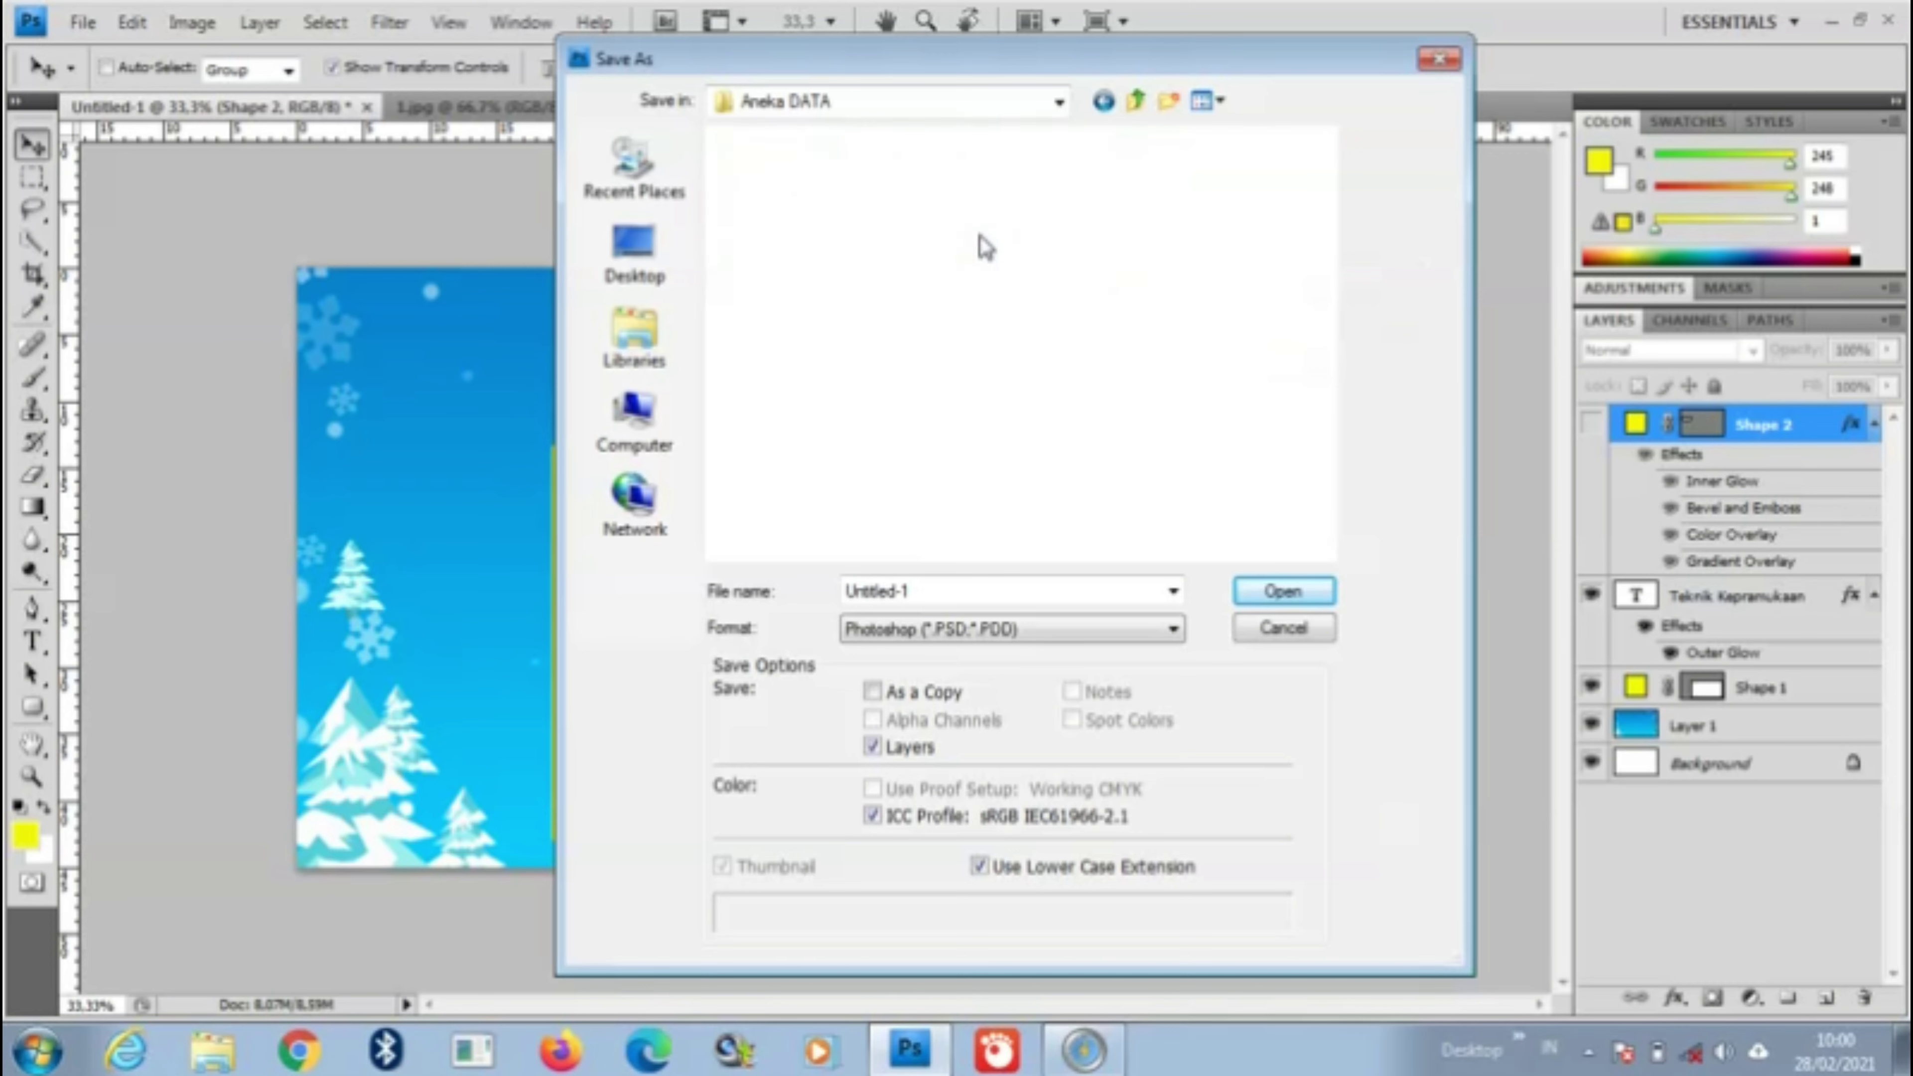
{"action": "left_click", "coordinate": [1064, 226]}
{"action": "double_click", "coordinate": [1220, 215]}
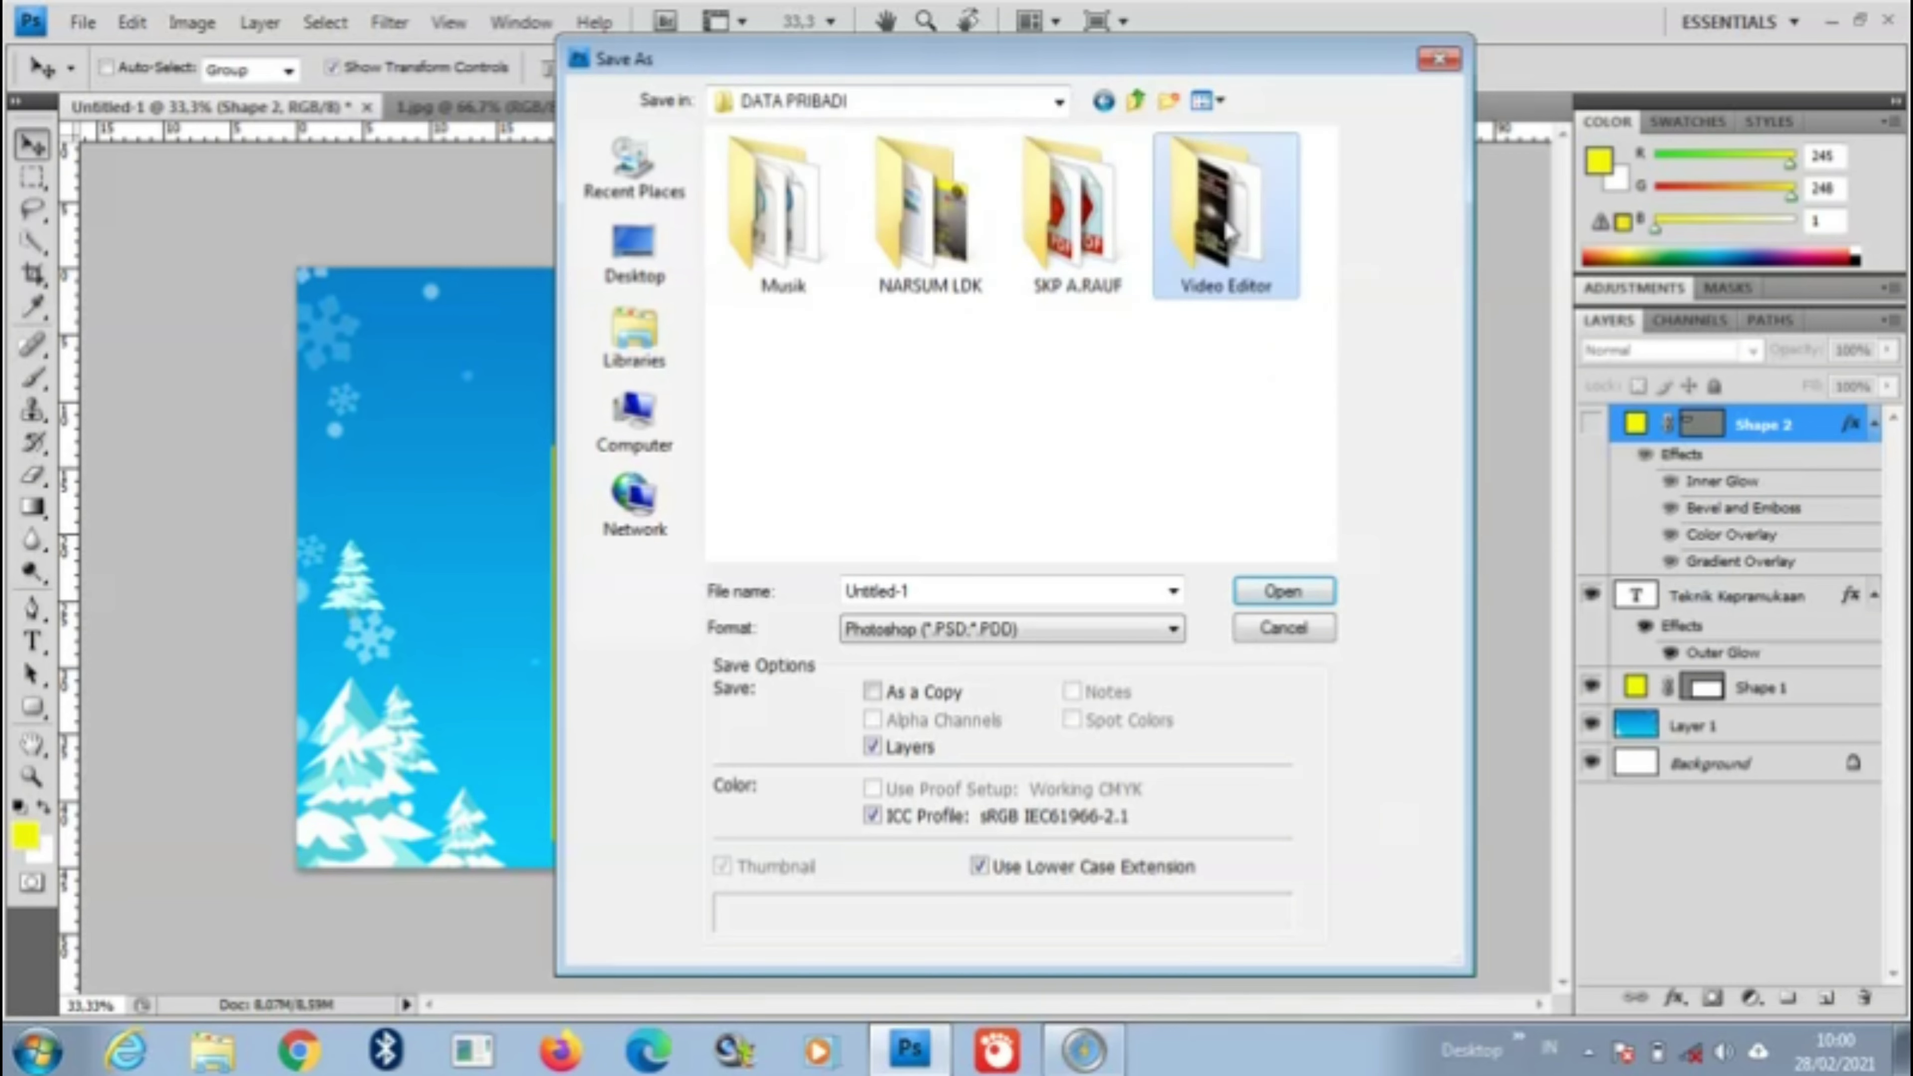
{"action": "double_click", "coordinate": [945, 214]}
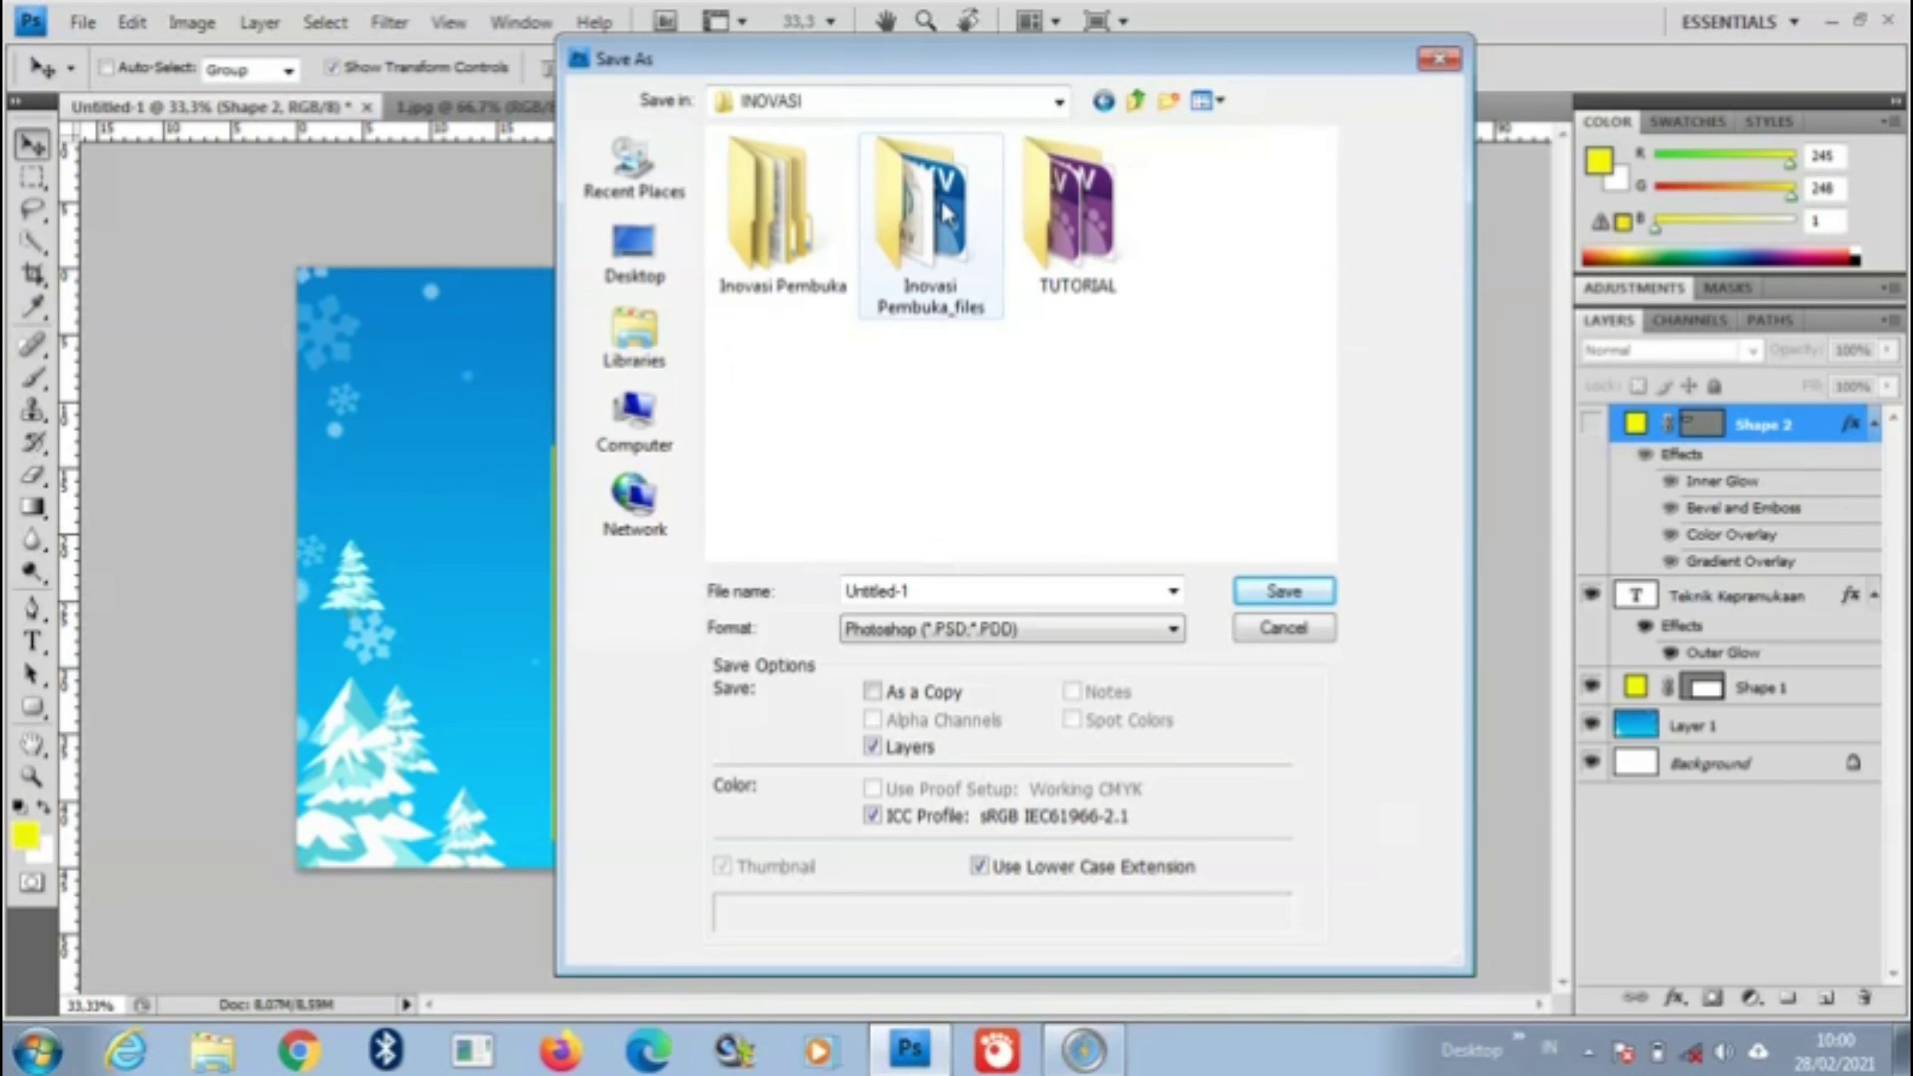
{"action": "double_click", "coordinate": [814, 215]}
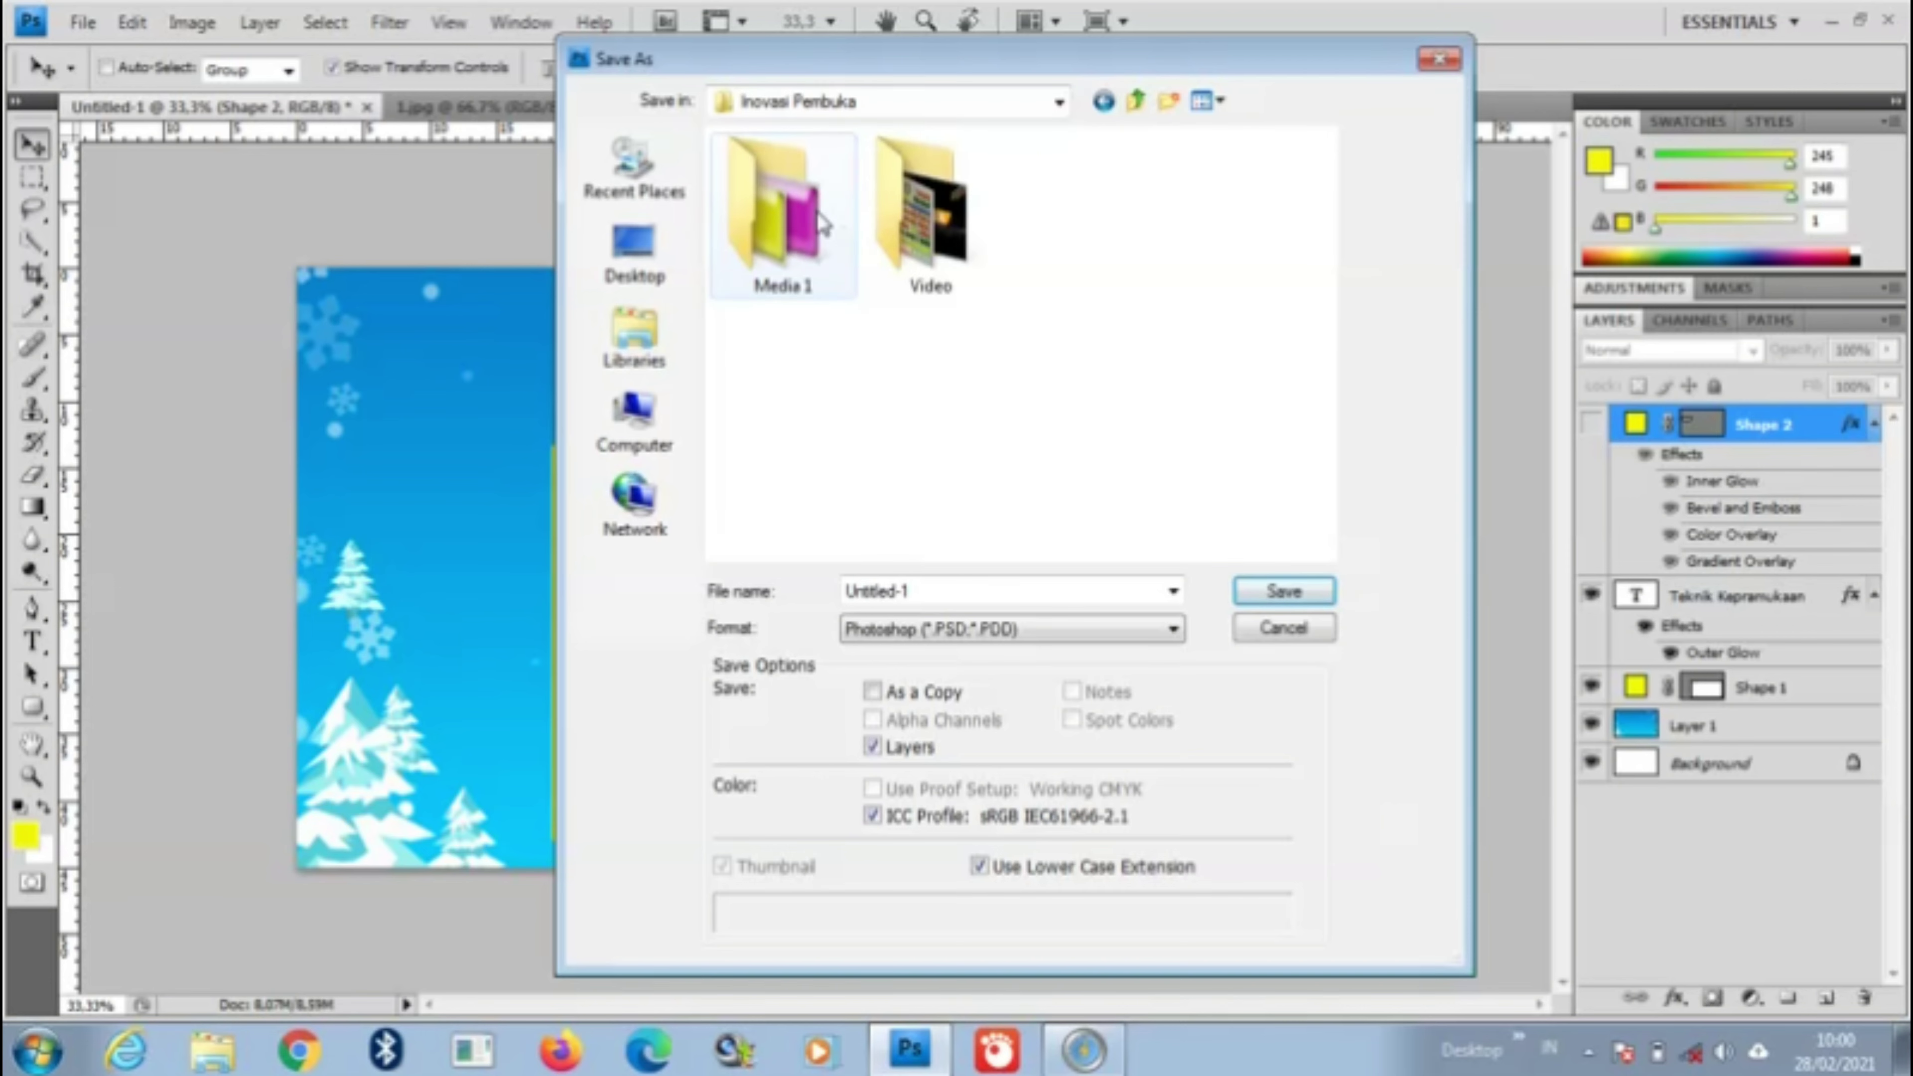
{"action": "double_click", "coordinate": [823, 223]}
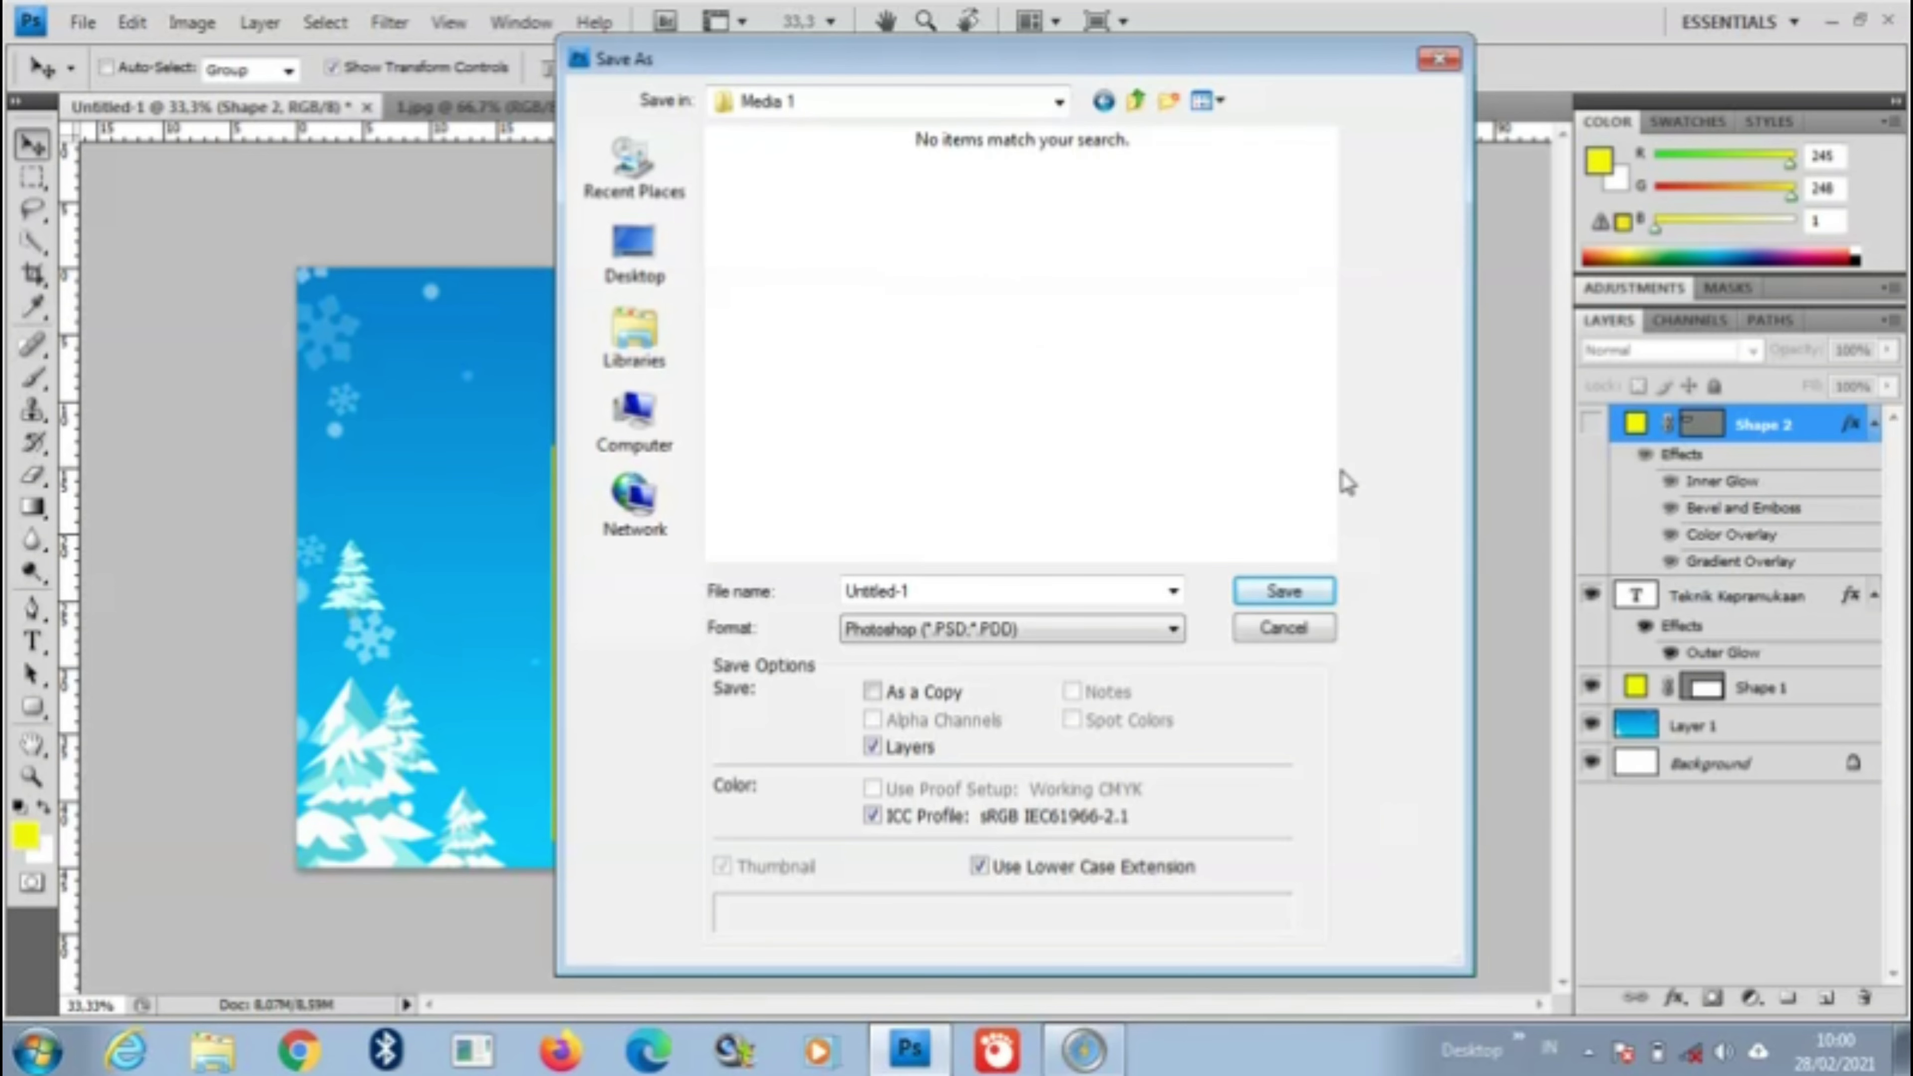
Step: Choose JPEG as the format, name the file BG, and save it
{"action": "left_click", "coordinate": [1055, 640]}
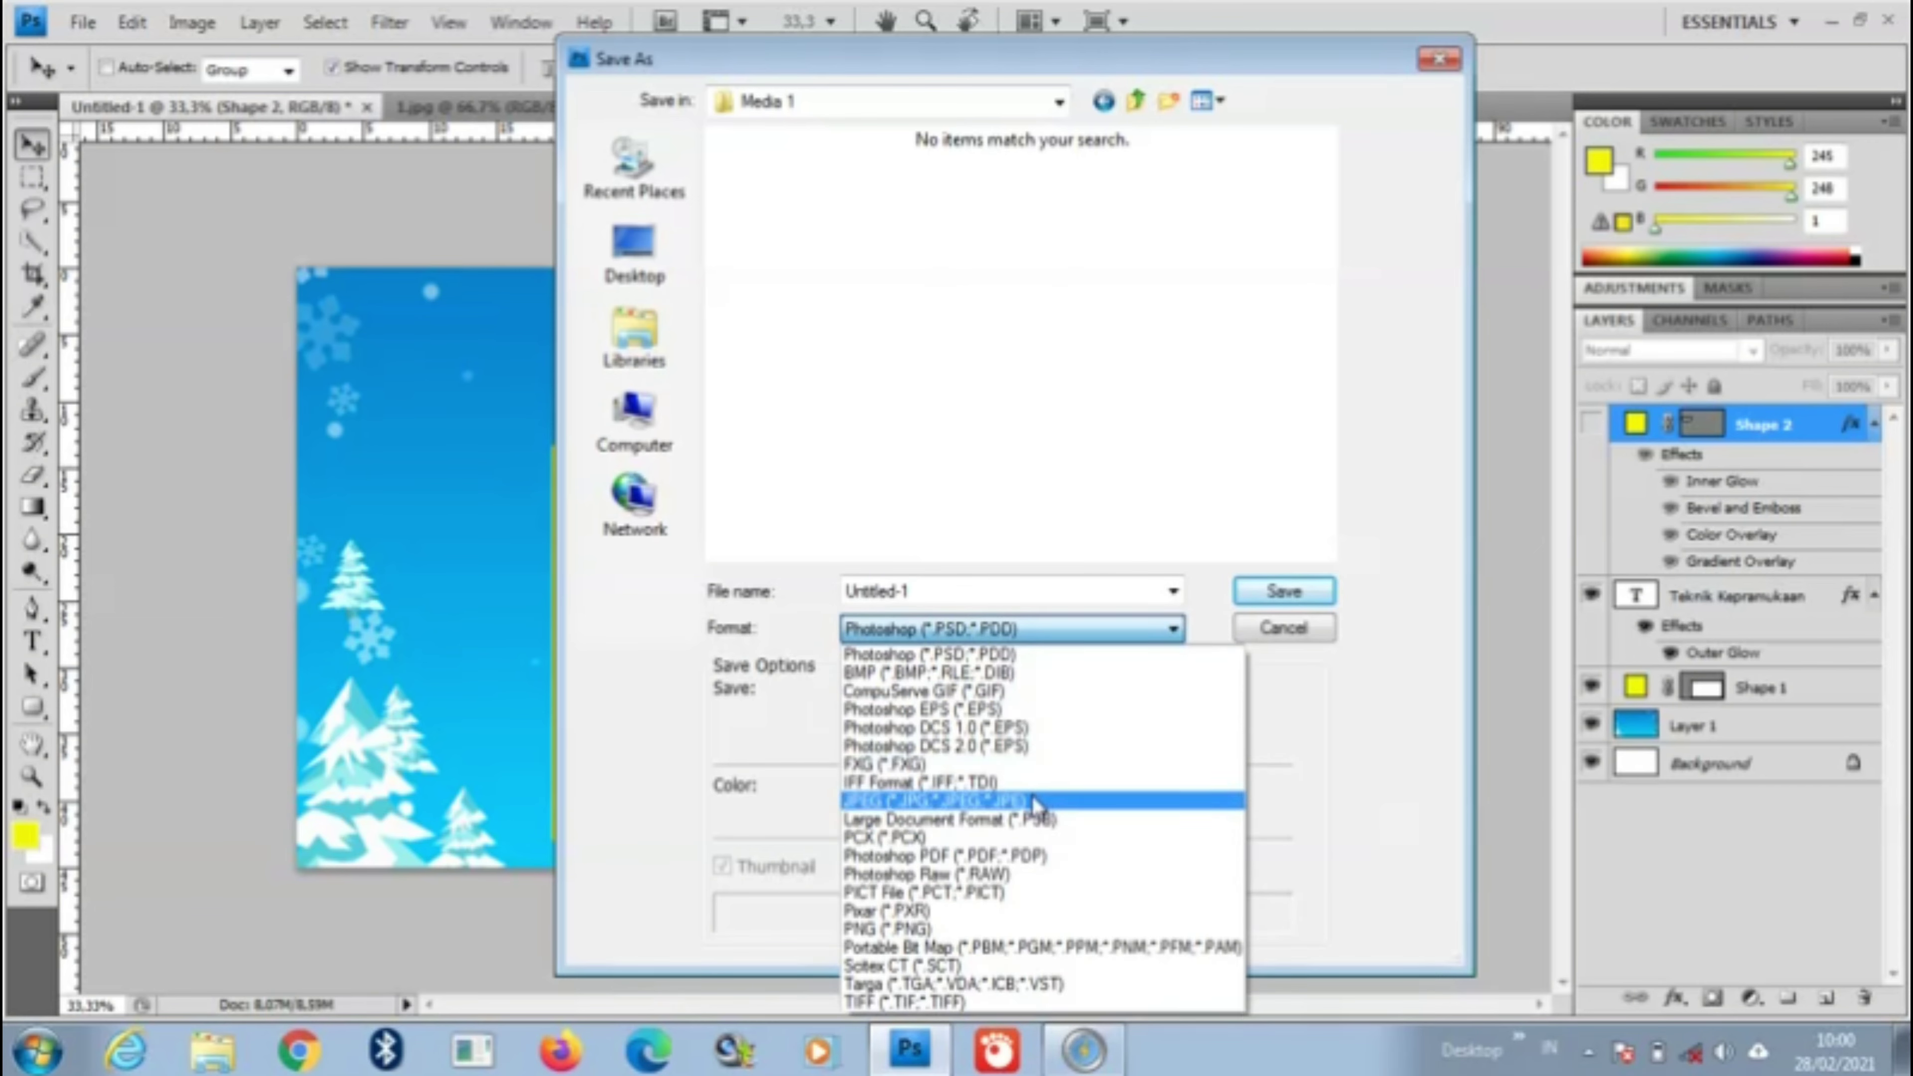
{"action": "left_click", "coordinate": [1036, 802]}
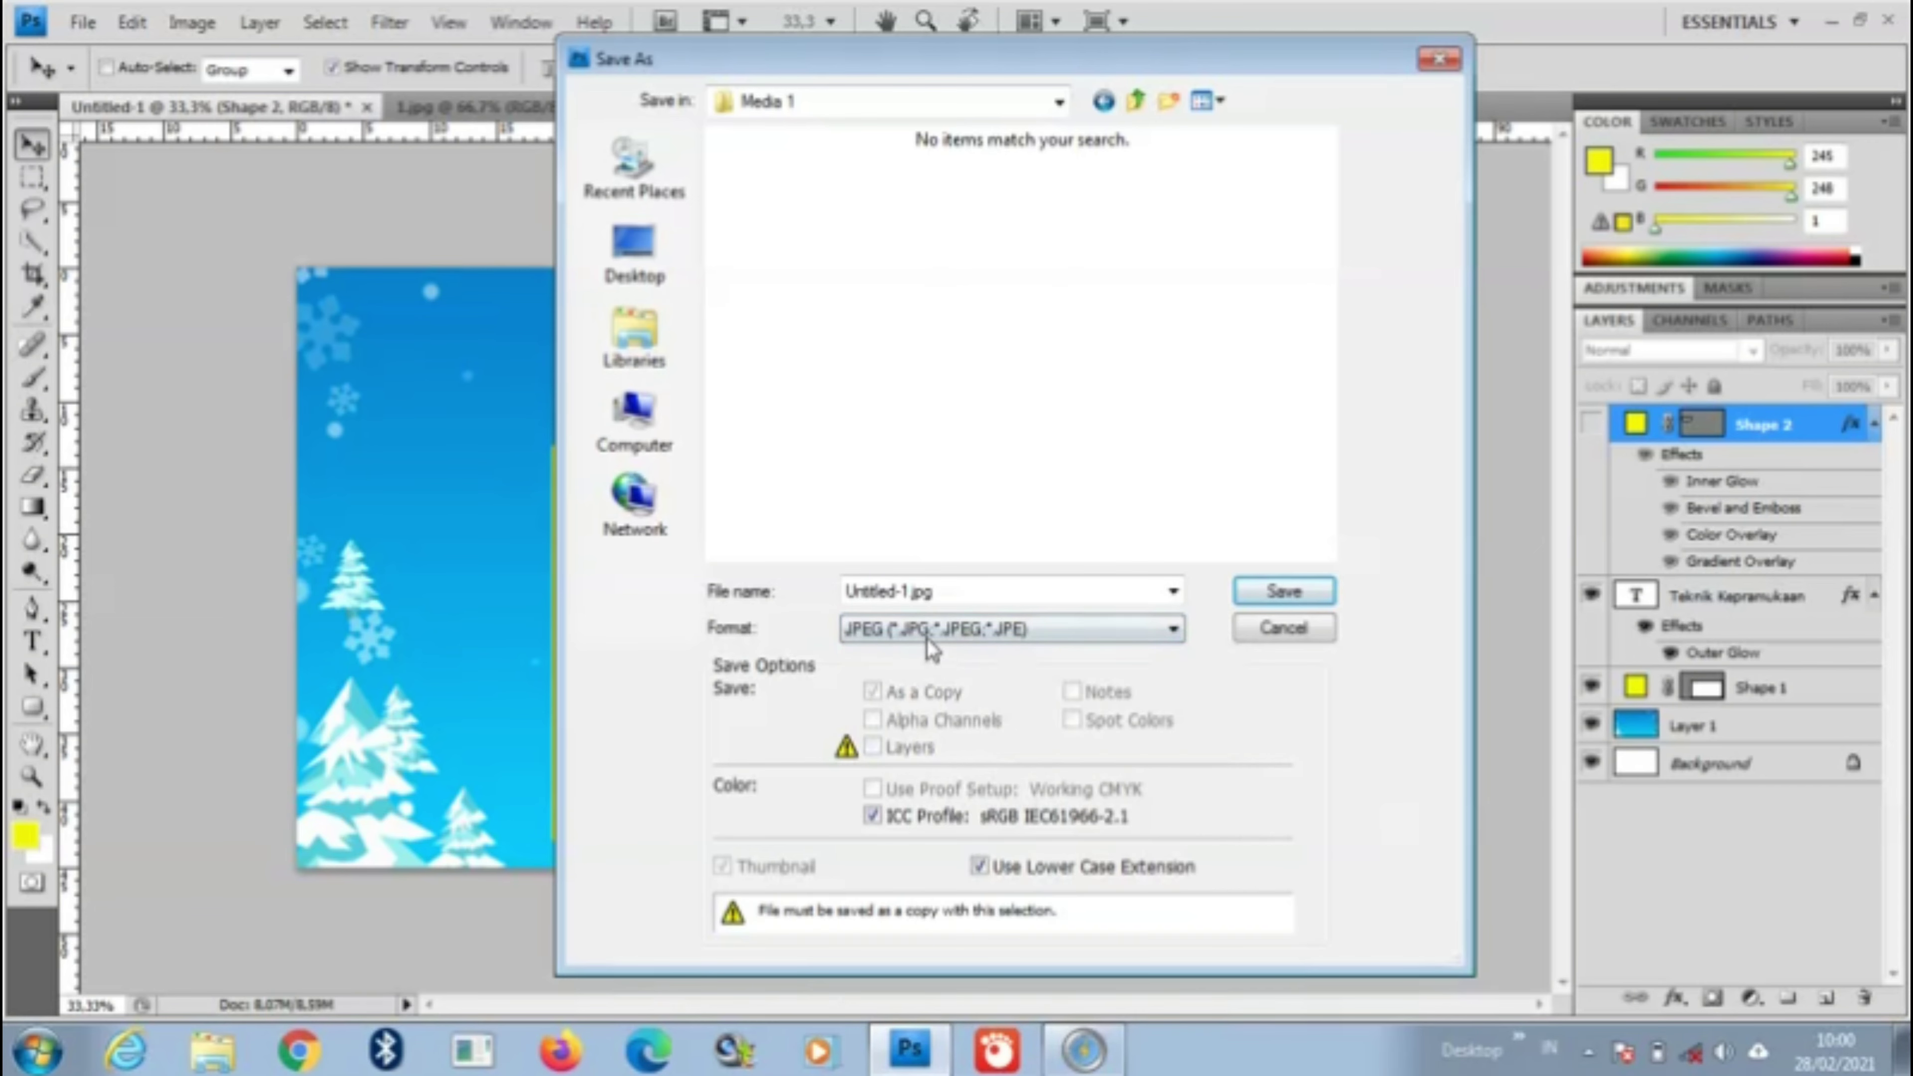
{"action": "double_click", "coordinate": [909, 591]}
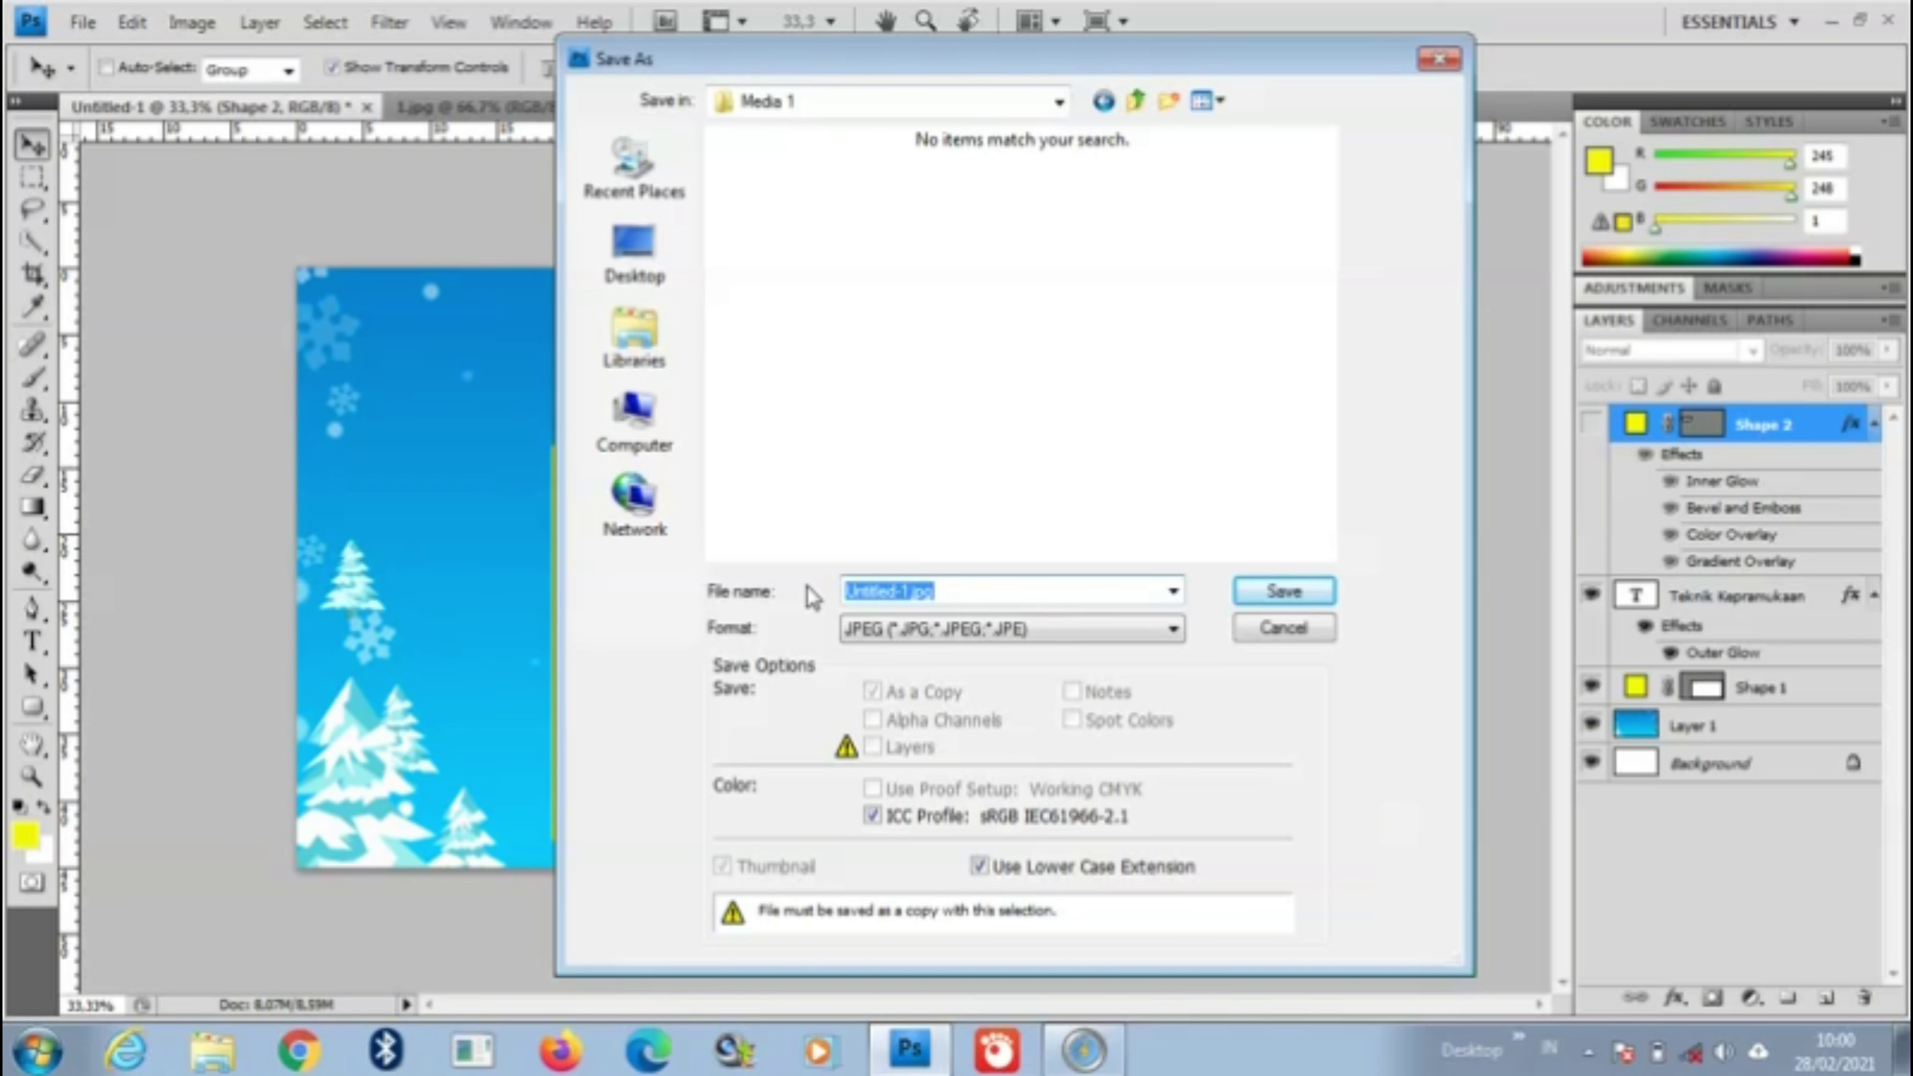
{"action": "type", "text": "BG"}
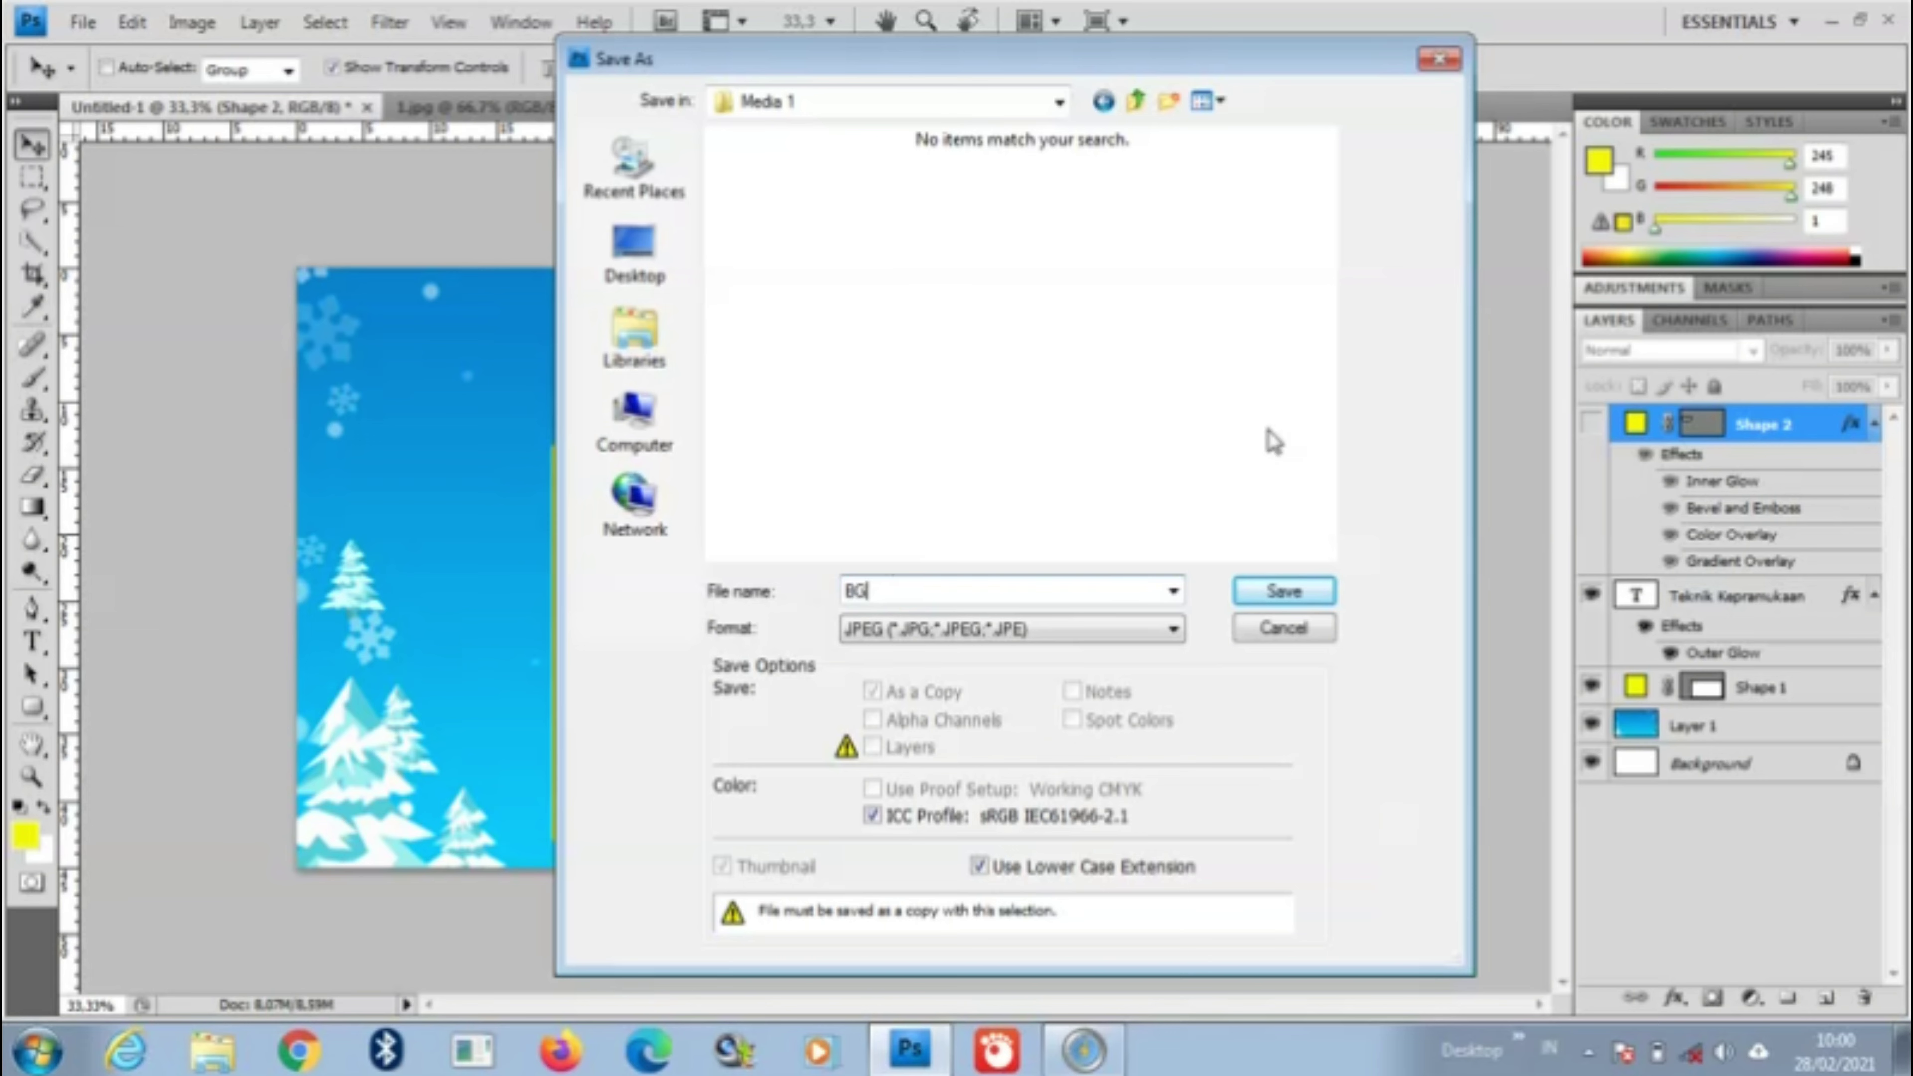
{"action": "left_click", "coordinate": [1299, 591]}
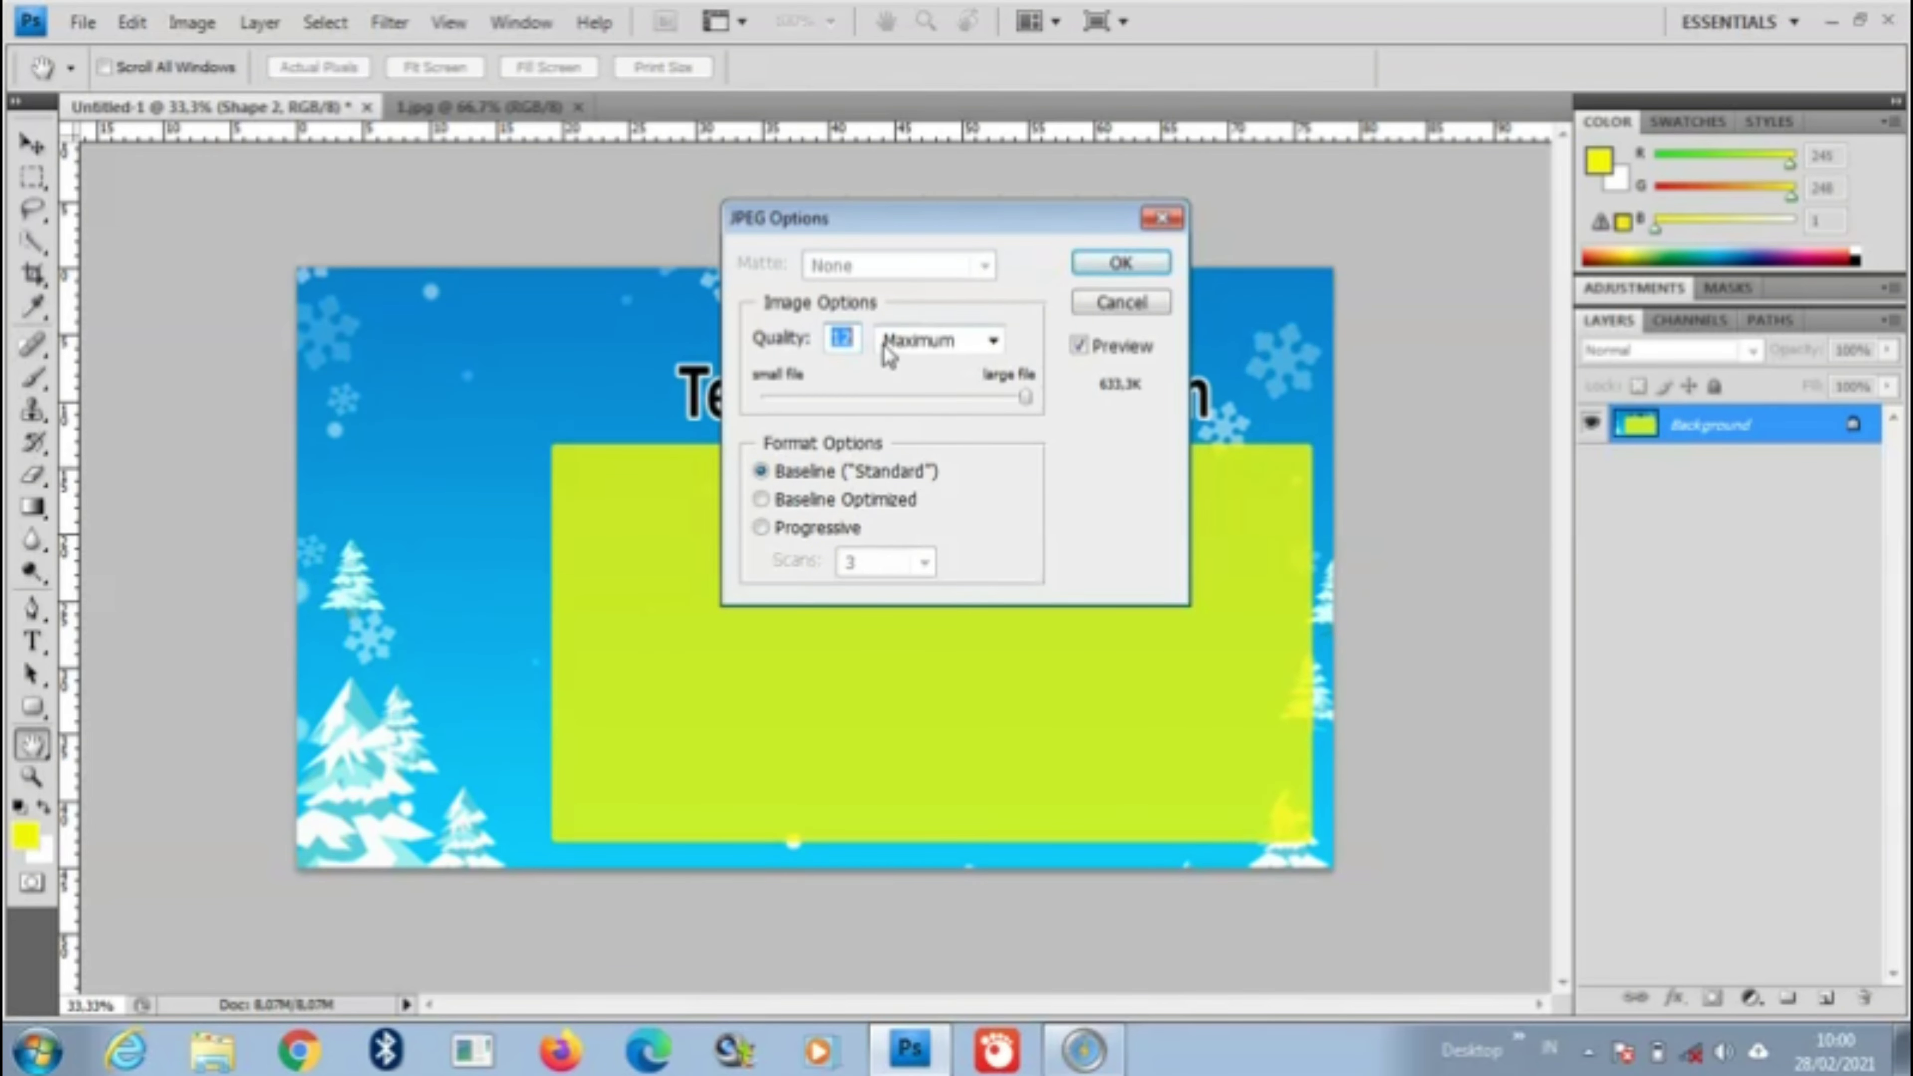
Step: Set the JPEG quality to 8 (High) and finish saving
{"action": "type", "text": "8"}
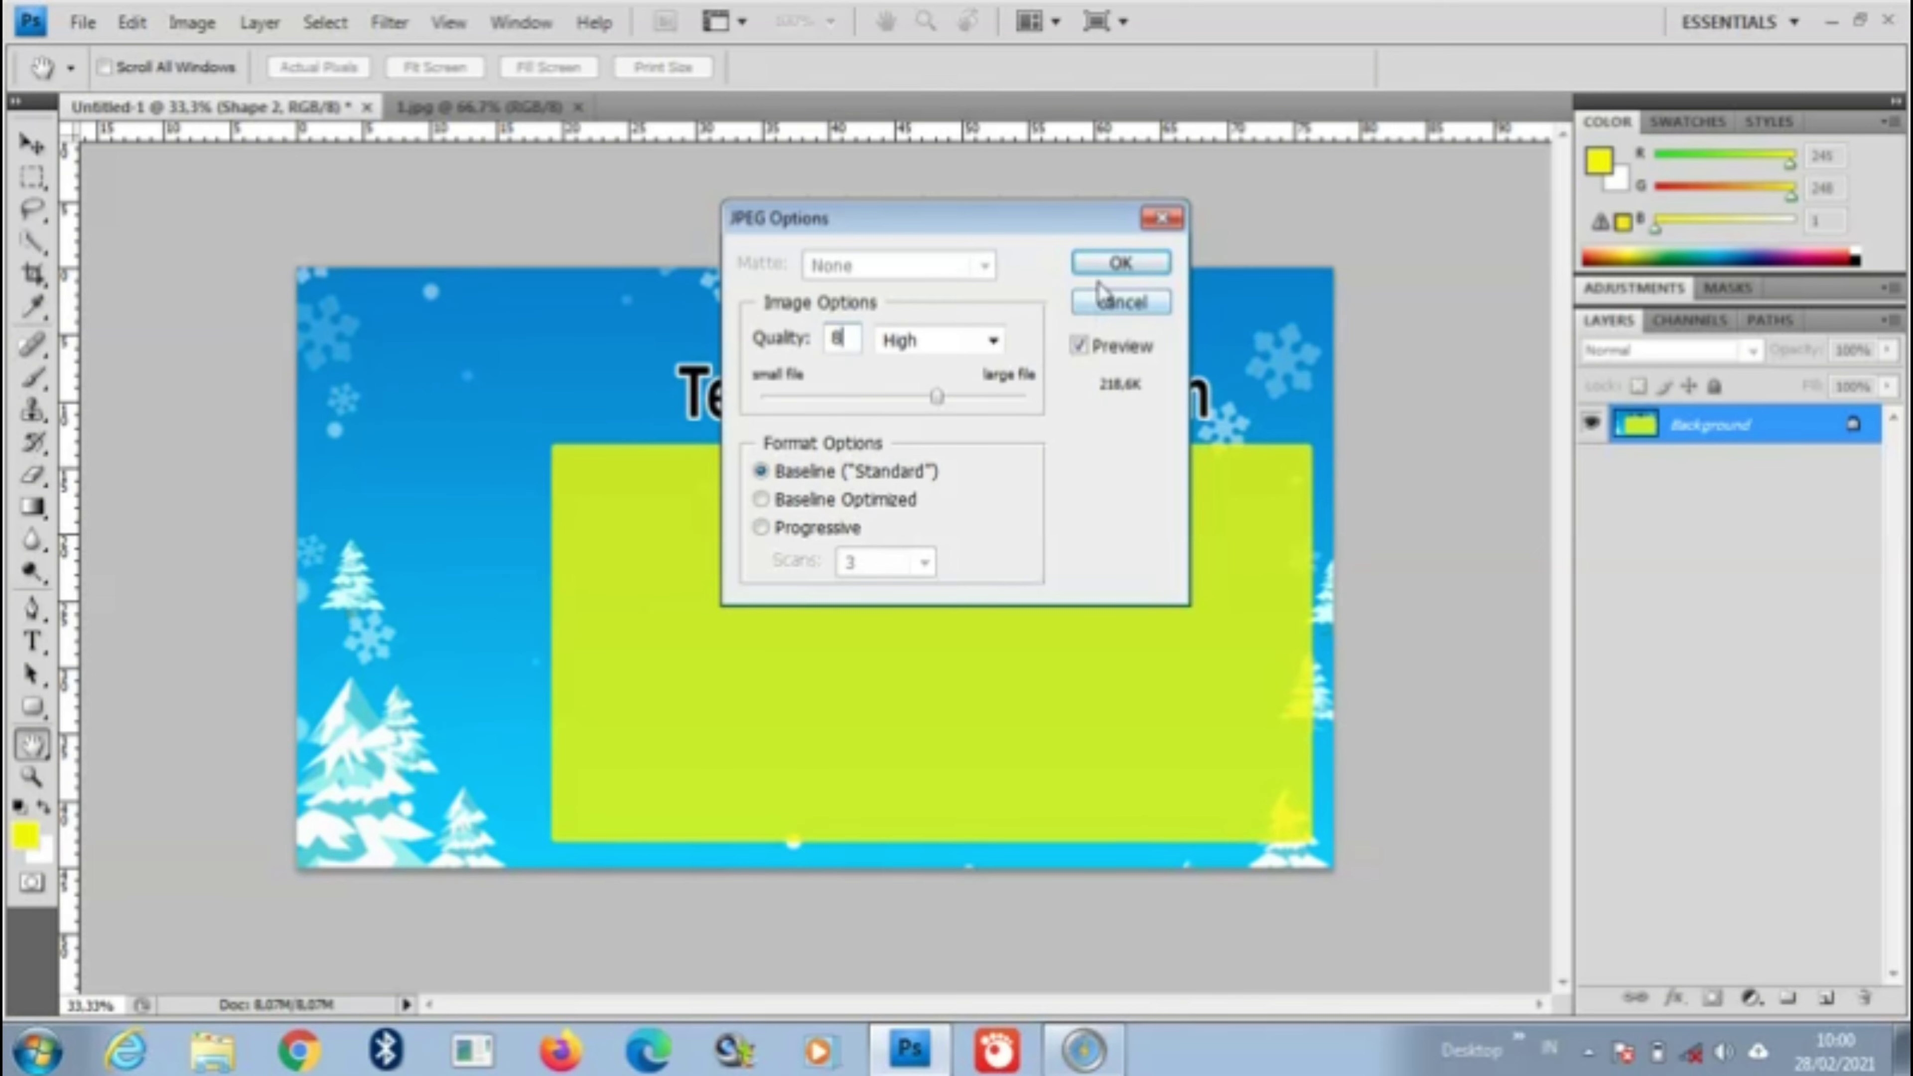
{"action": "left_click", "coordinate": [1107, 265]}
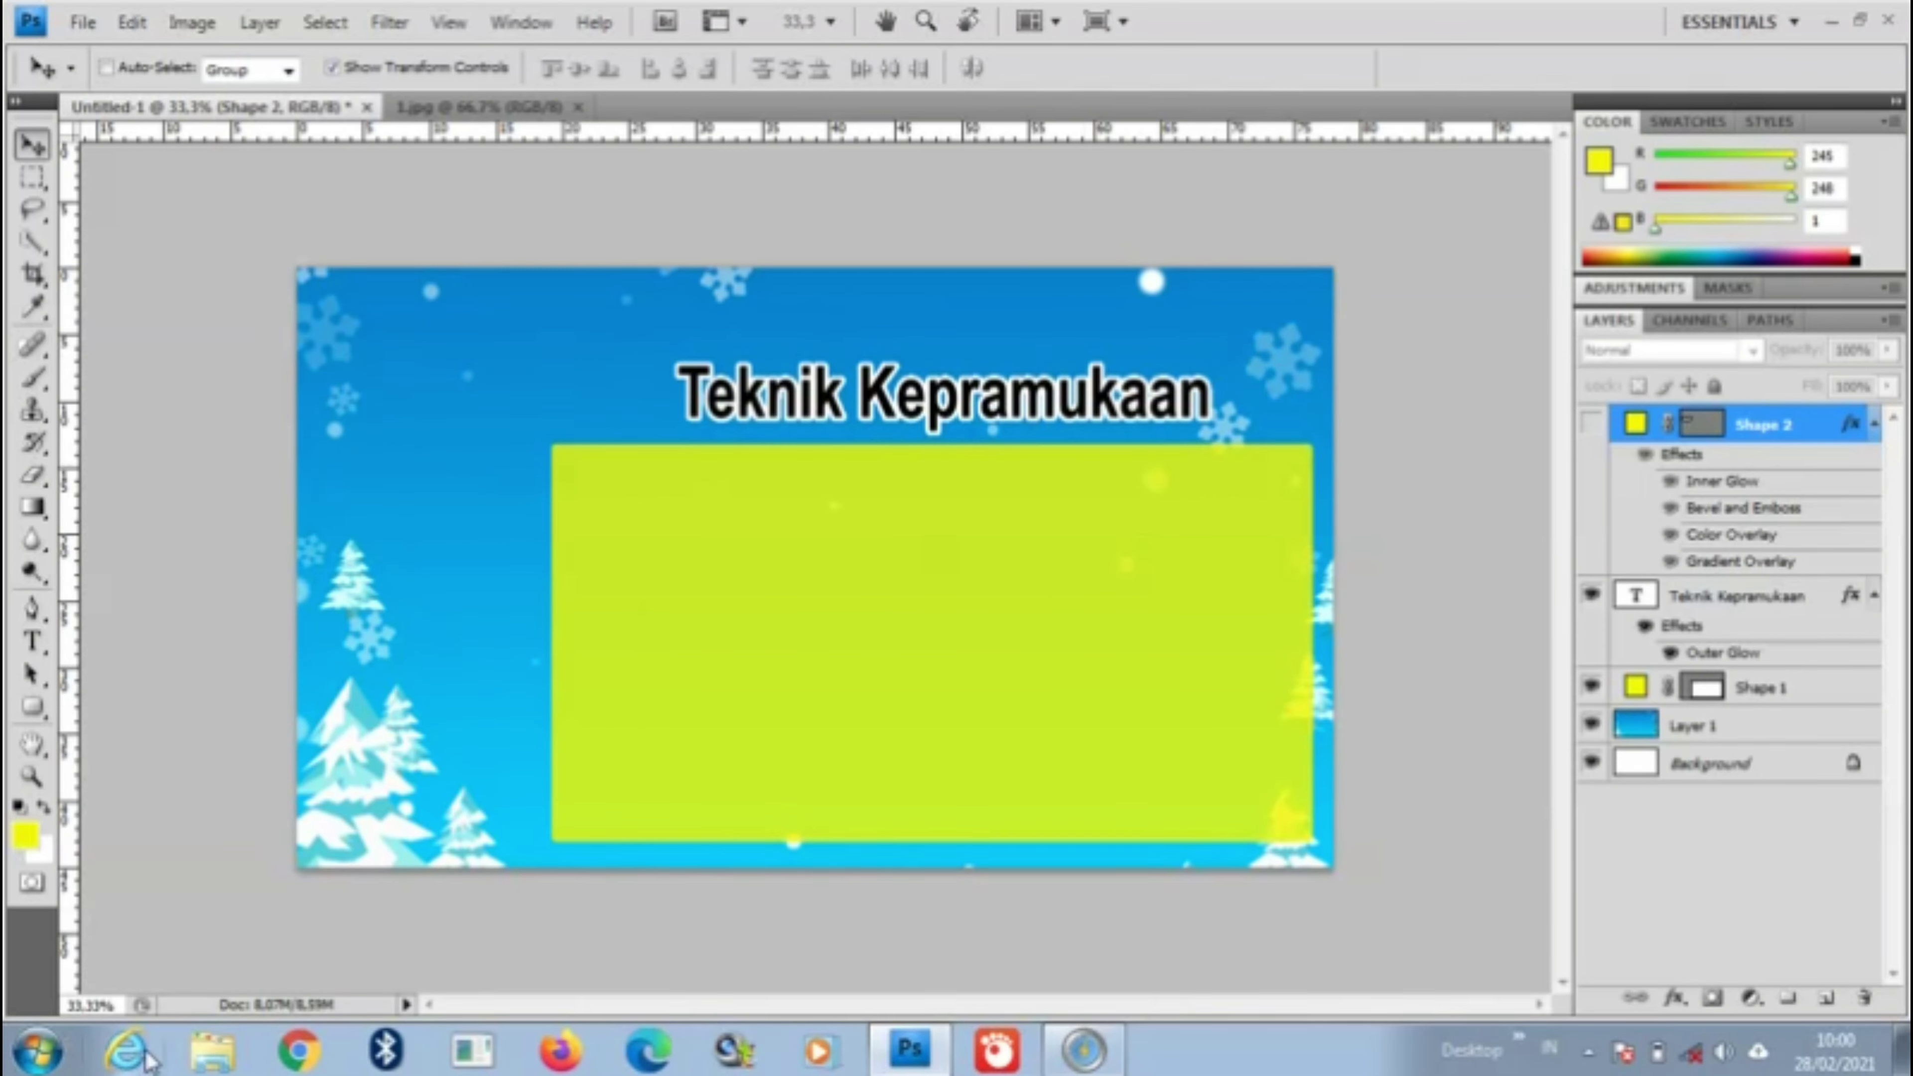
Step: Show Shape 2 and hide the Teknik Kepramukaan title, green panel and winter background layers
{"action": "left_click", "coordinate": [211, 1056]}
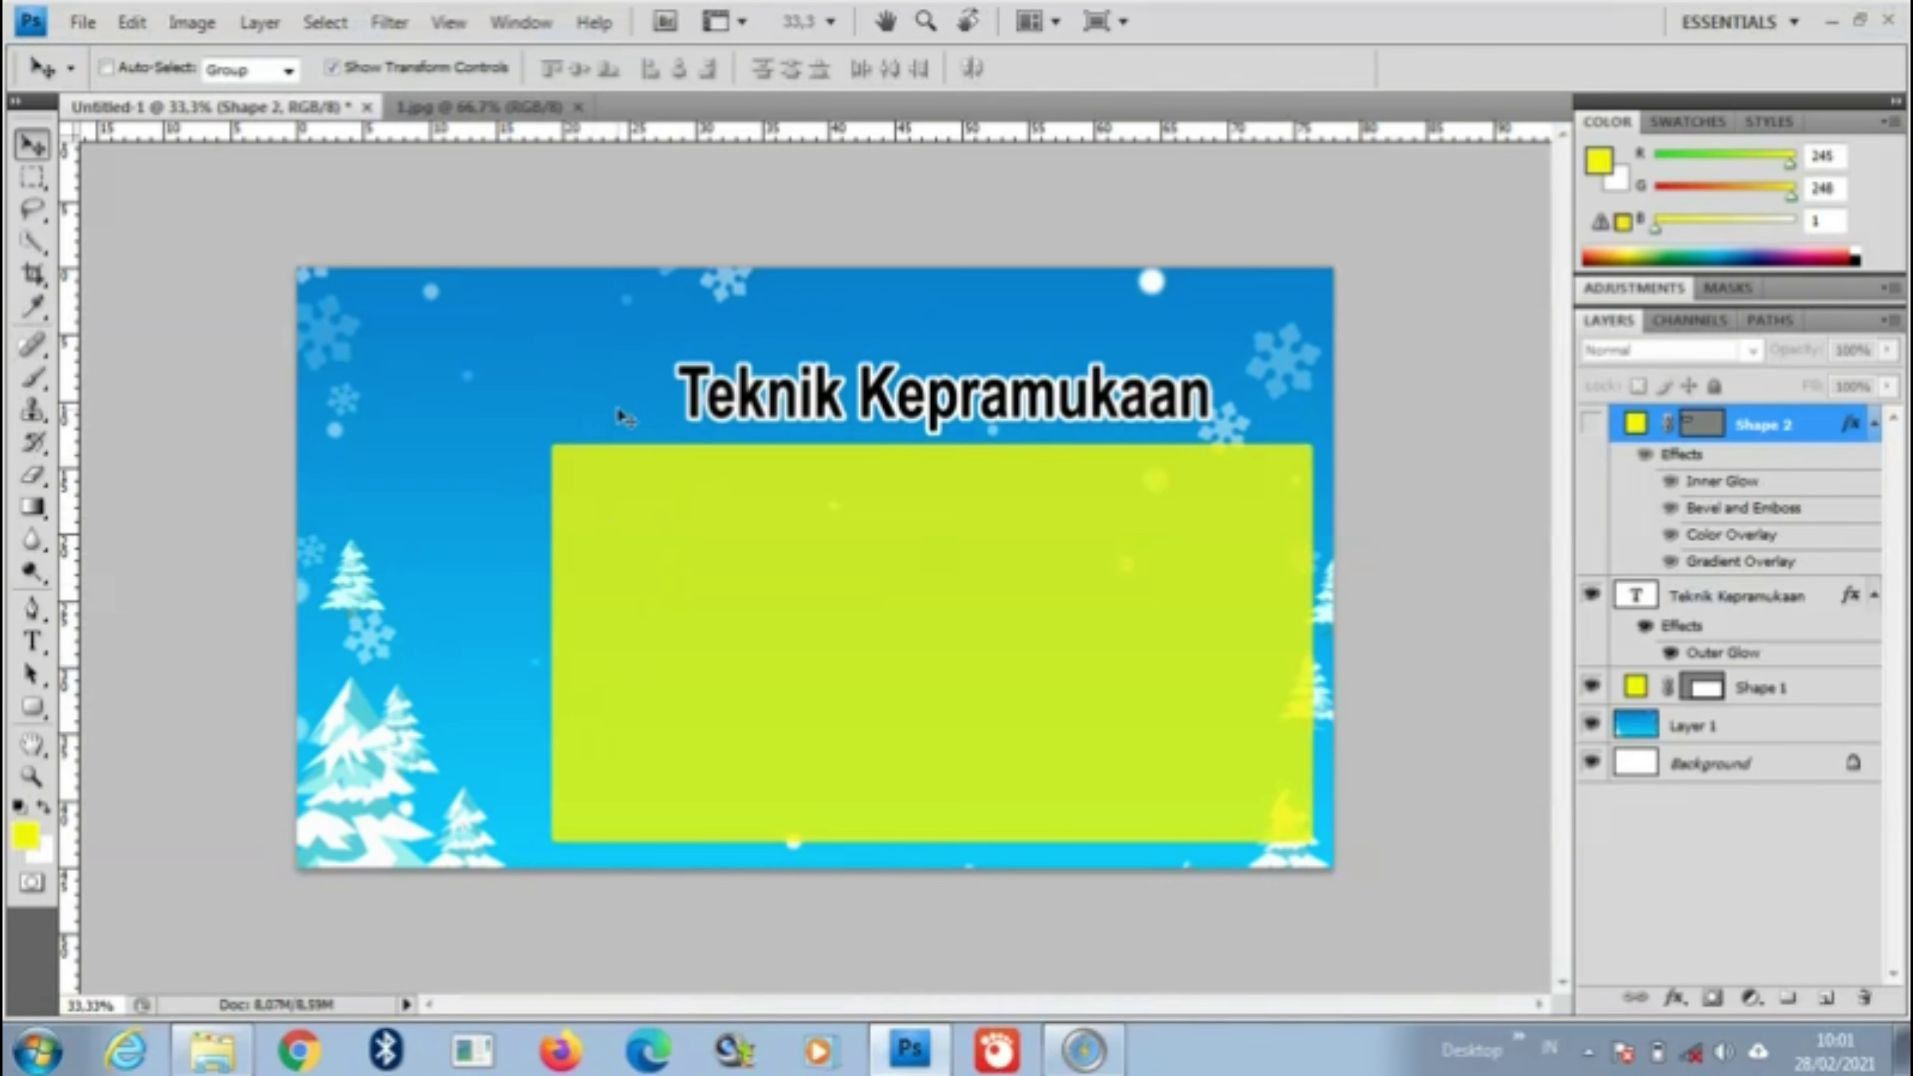
{"action": "left_click", "coordinate": [1591, 425]}
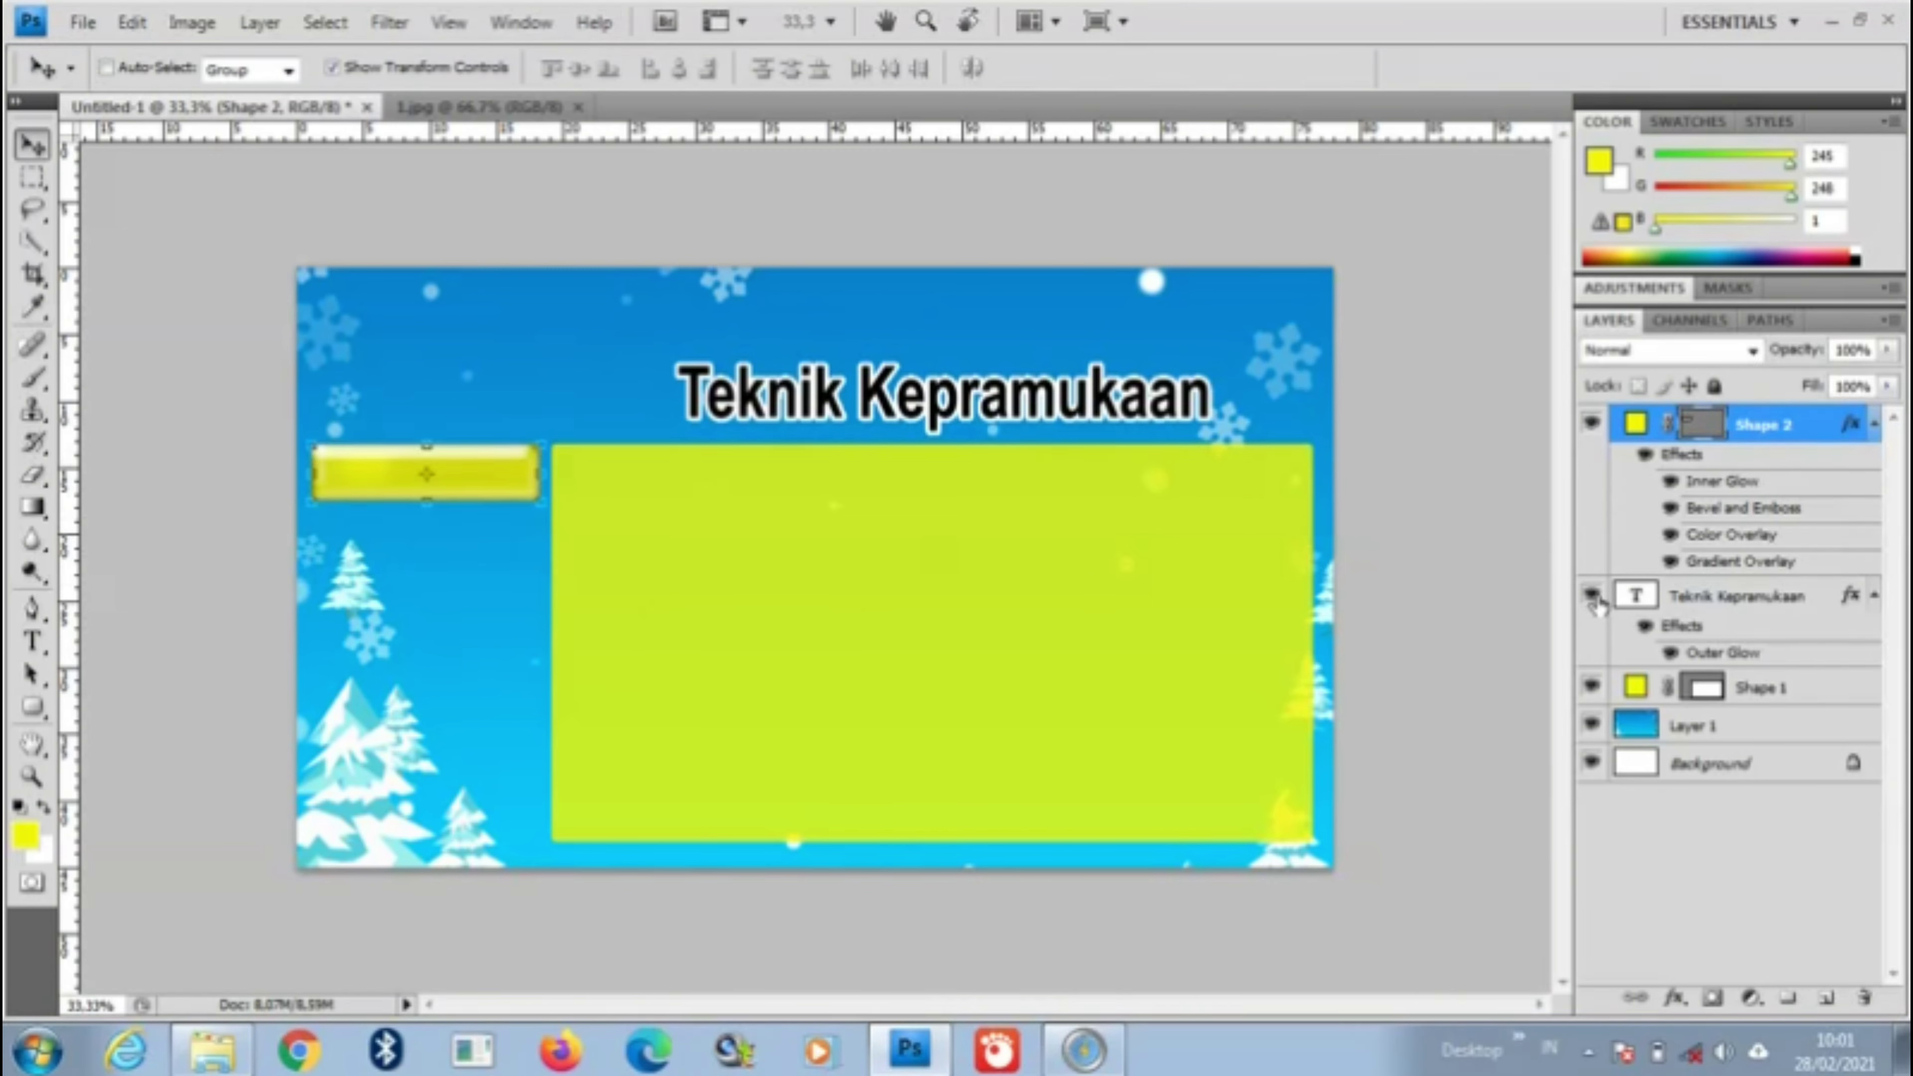
{"action": "left_click", "coordinate": [1591, 595]}
{"action": "left_click", "coordinate": [1591, 687]}
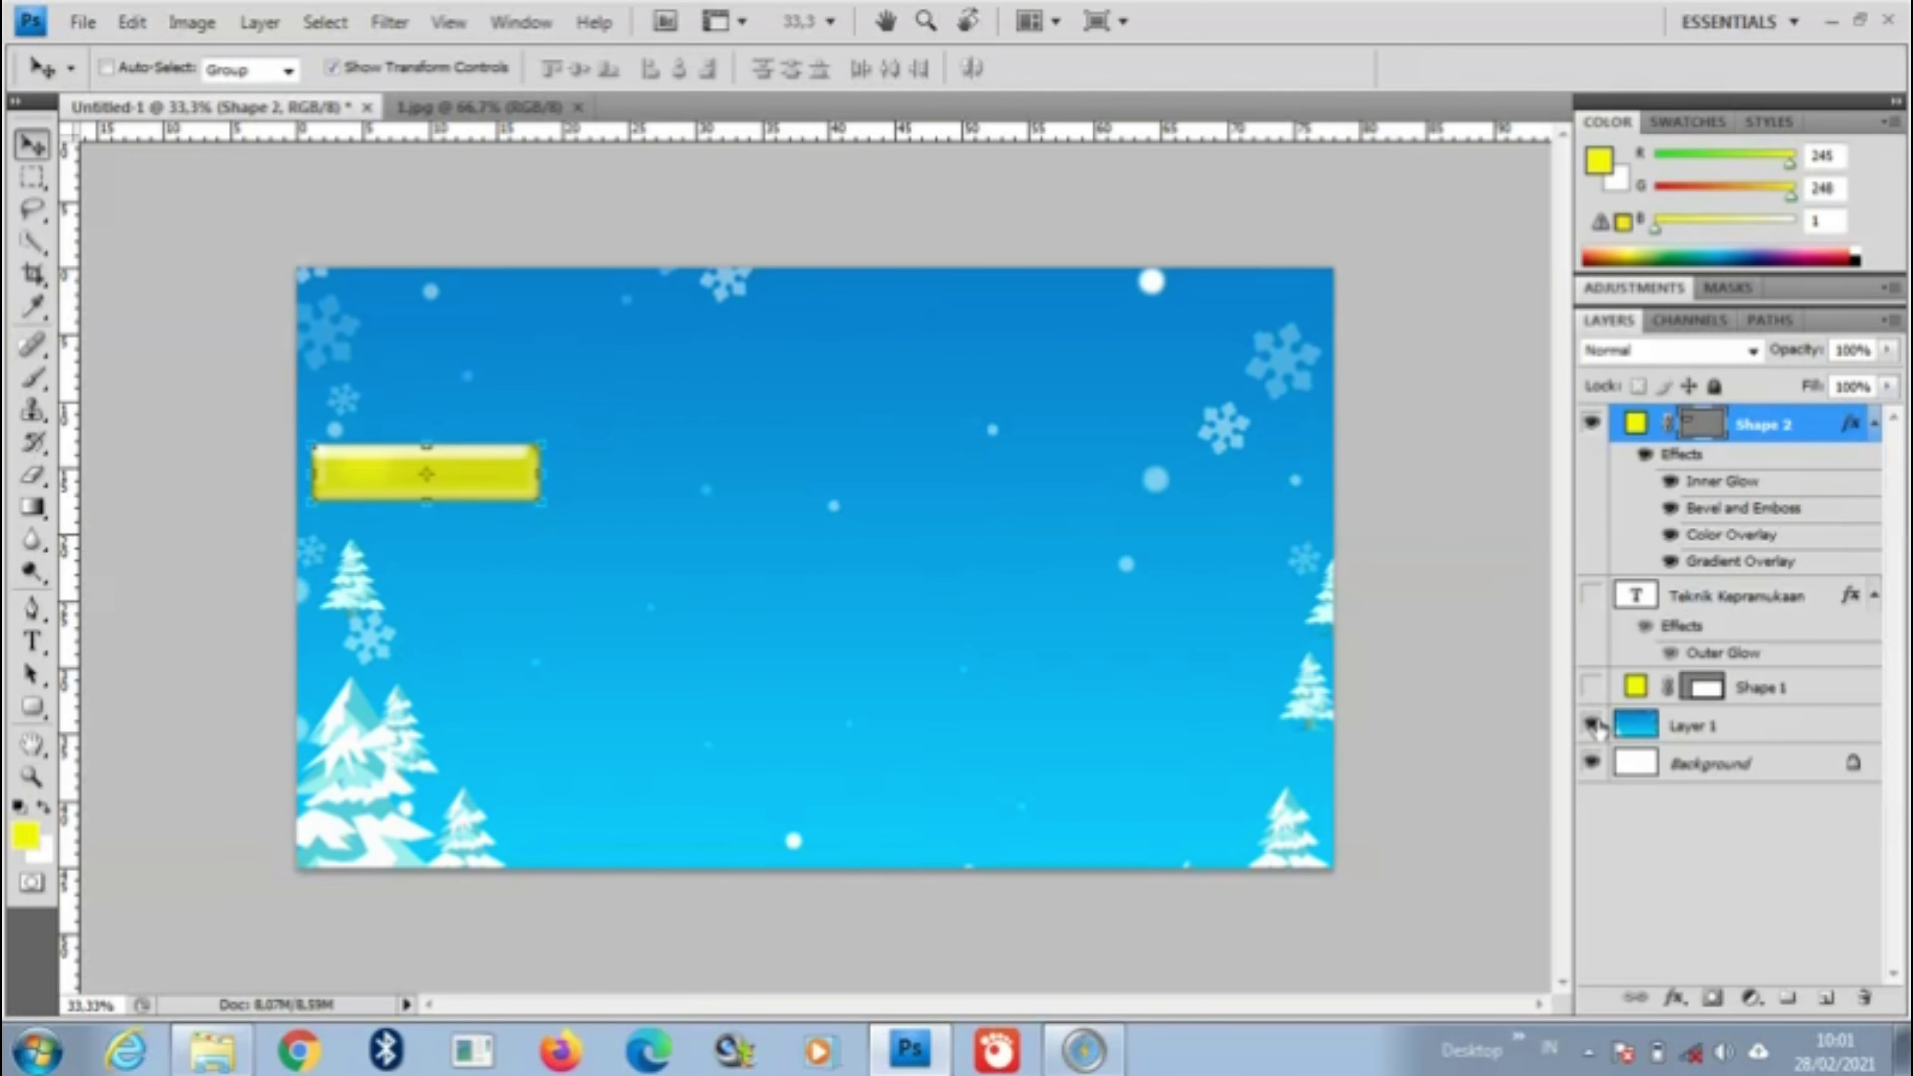
{"action": "left_click", "coordinate": [1591, 726]}
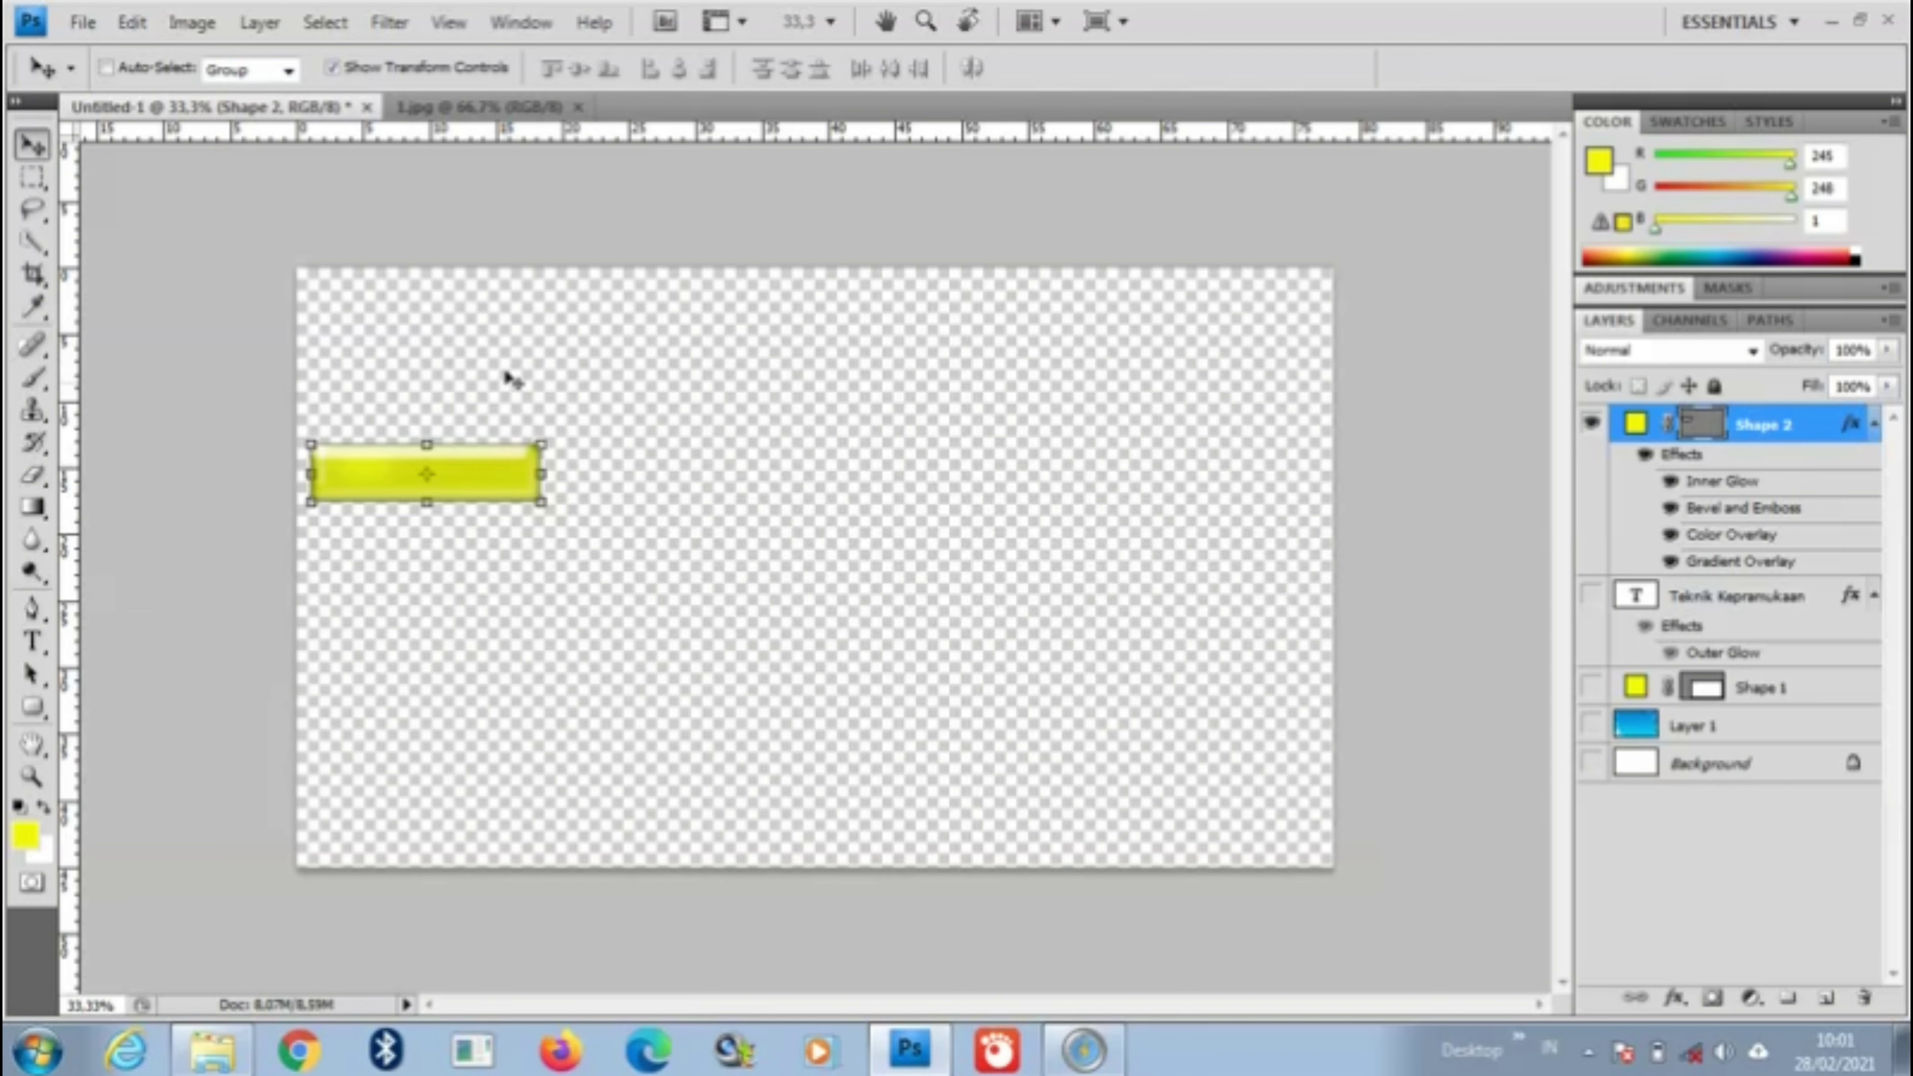
Step: Crop the canvas to a box drawn around the yellow button and confirm the crop
{"action": "left_click", "coordinate": [33, 282]}
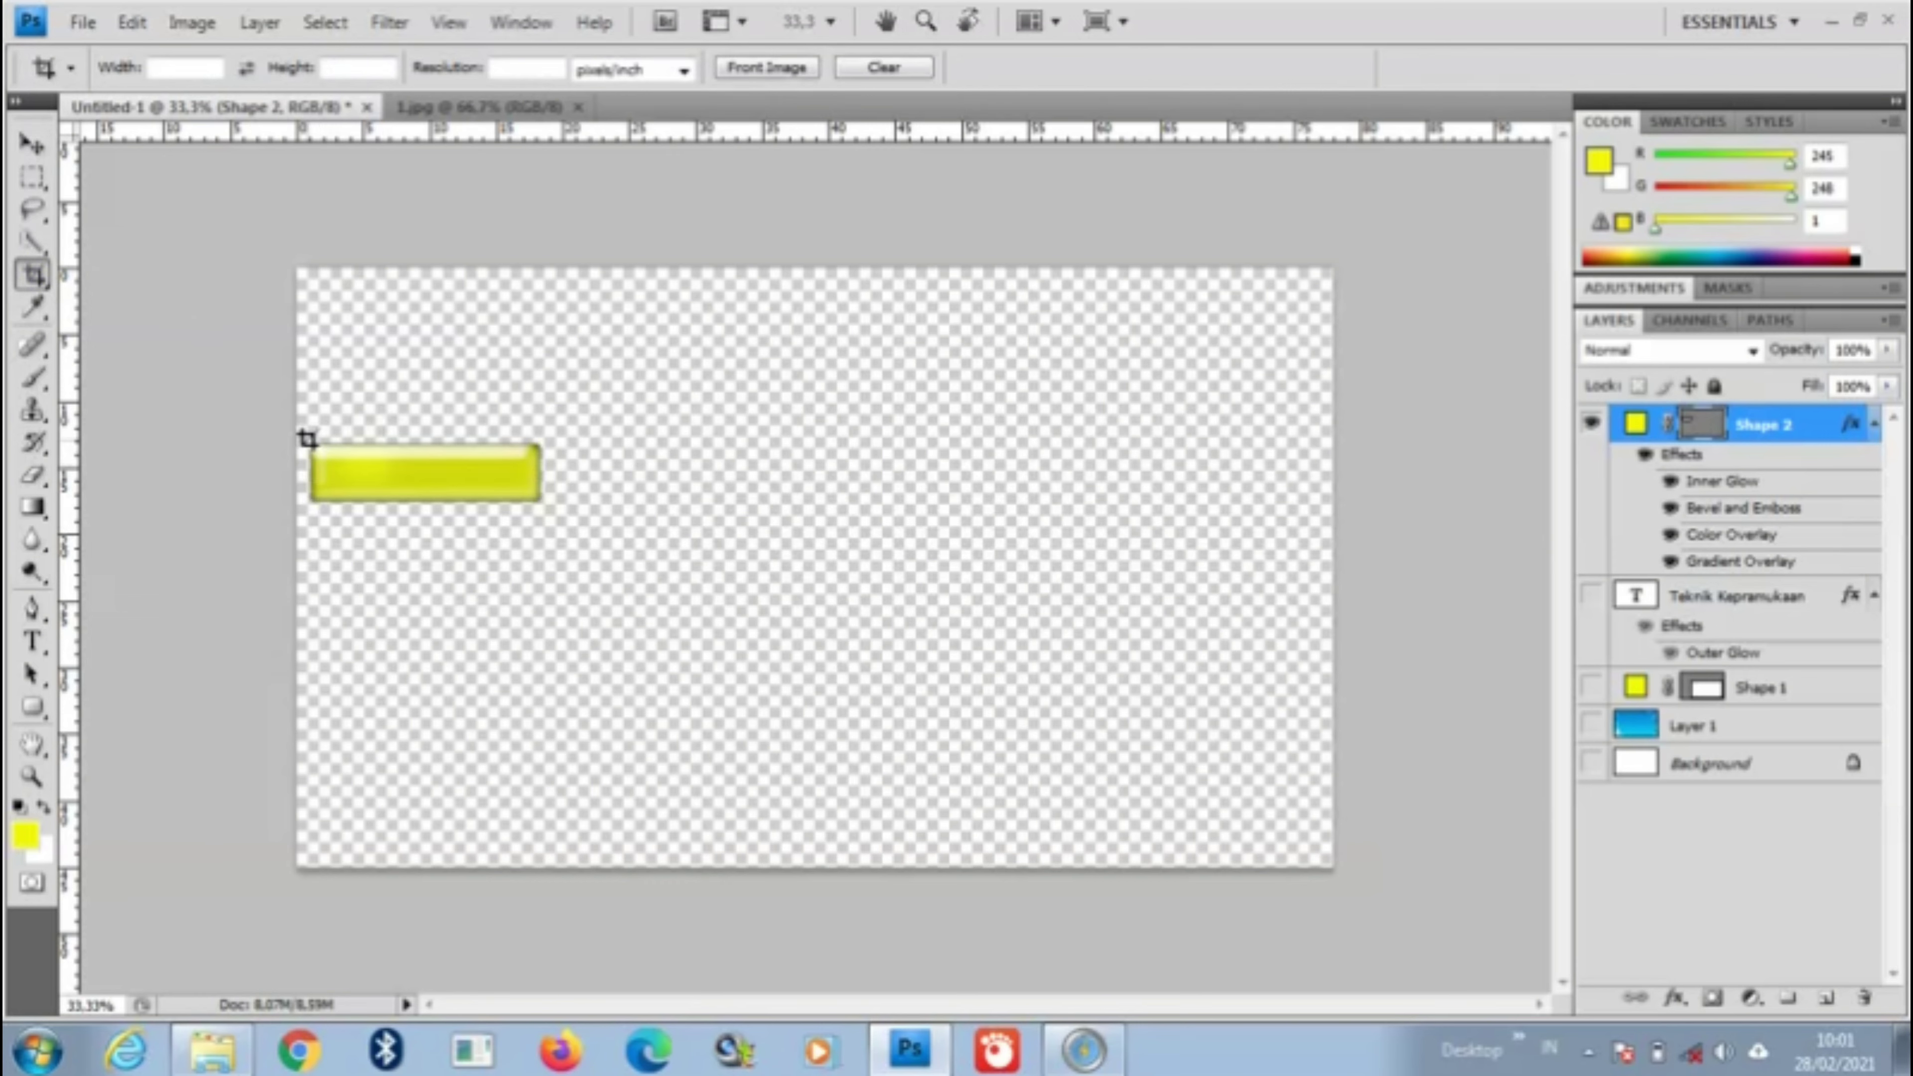
{"action": "mouse_move", "coordinate": [305, 439]}
{"action": "left_mouse_down"}
{"action": "mouse_move", "coordinate": [474, 521]}
{"action": "mouse_move", "coordinate": [562, 500]}
{"action": "mouse_move", "coordinate": [540, 499]}
{"action": "left_mouse_up"}
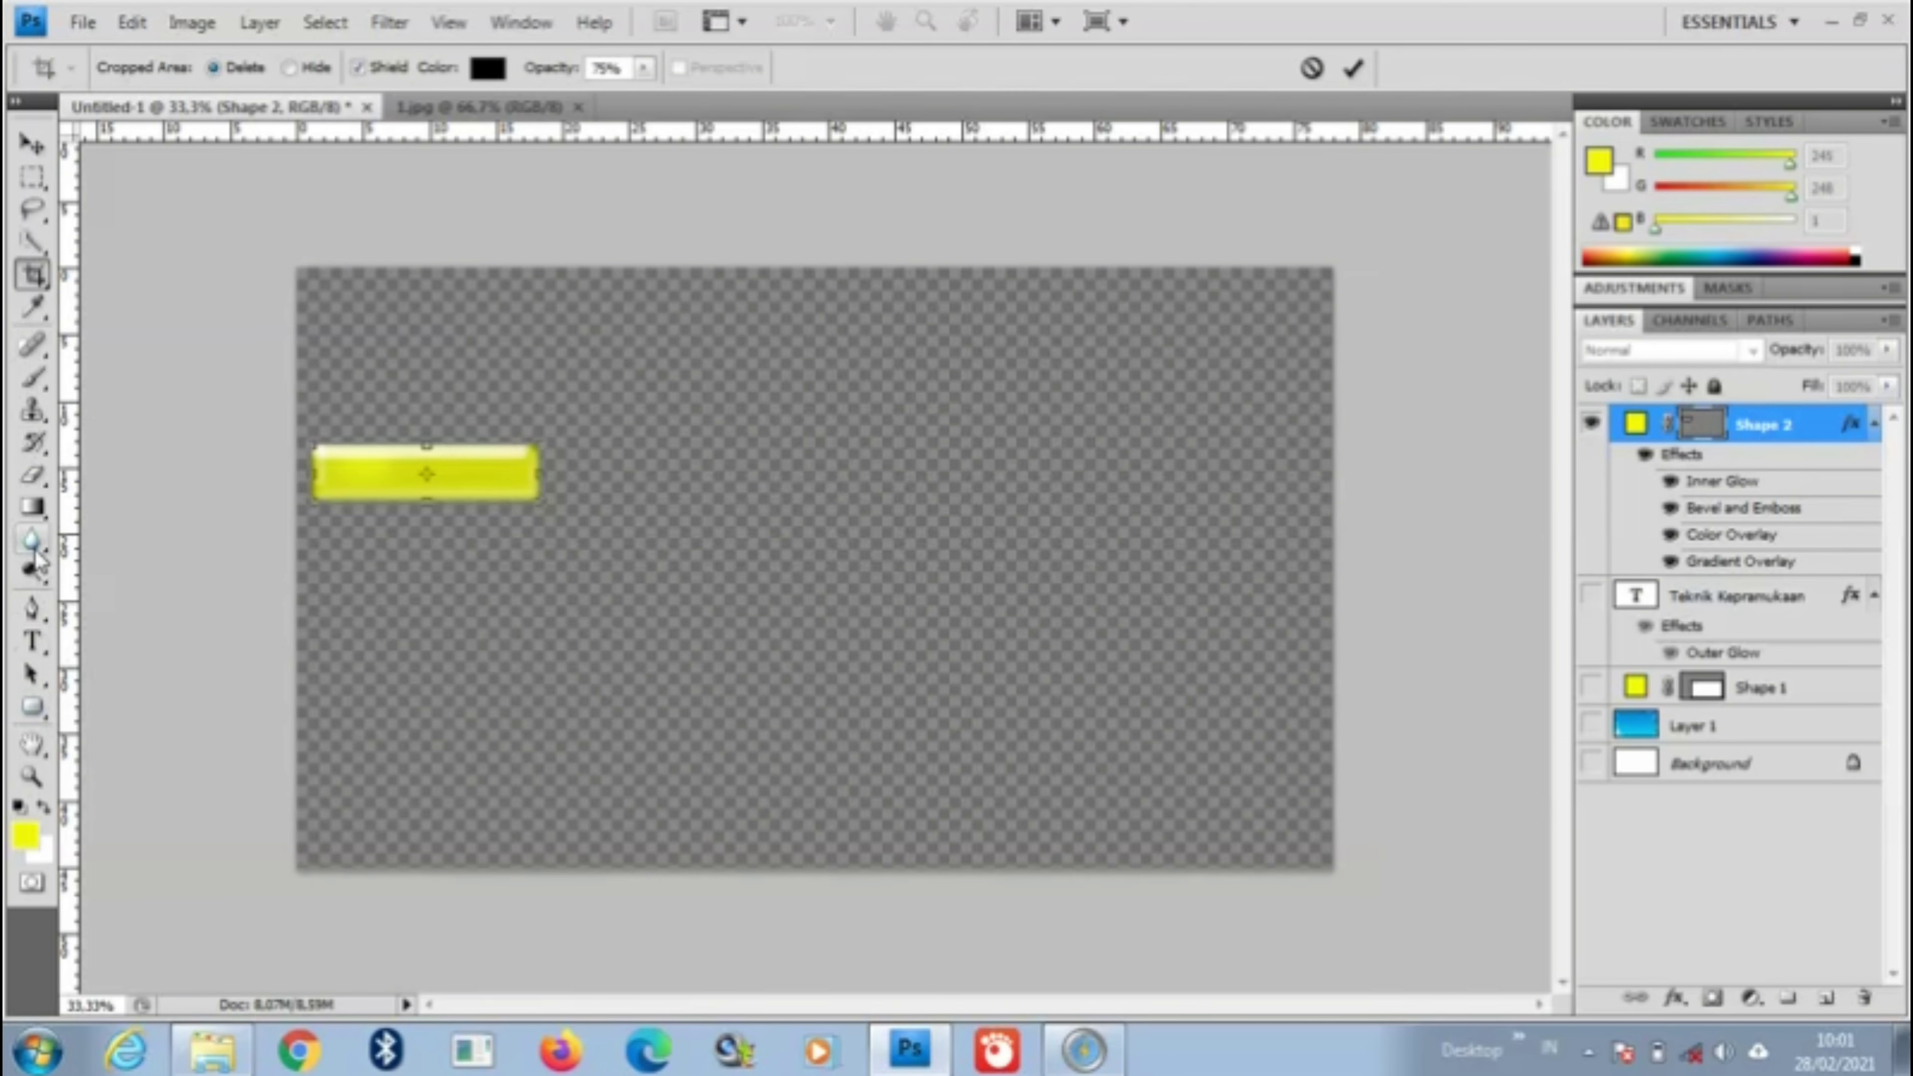
{"action": "left_click", "coordinate": [32, 776]}
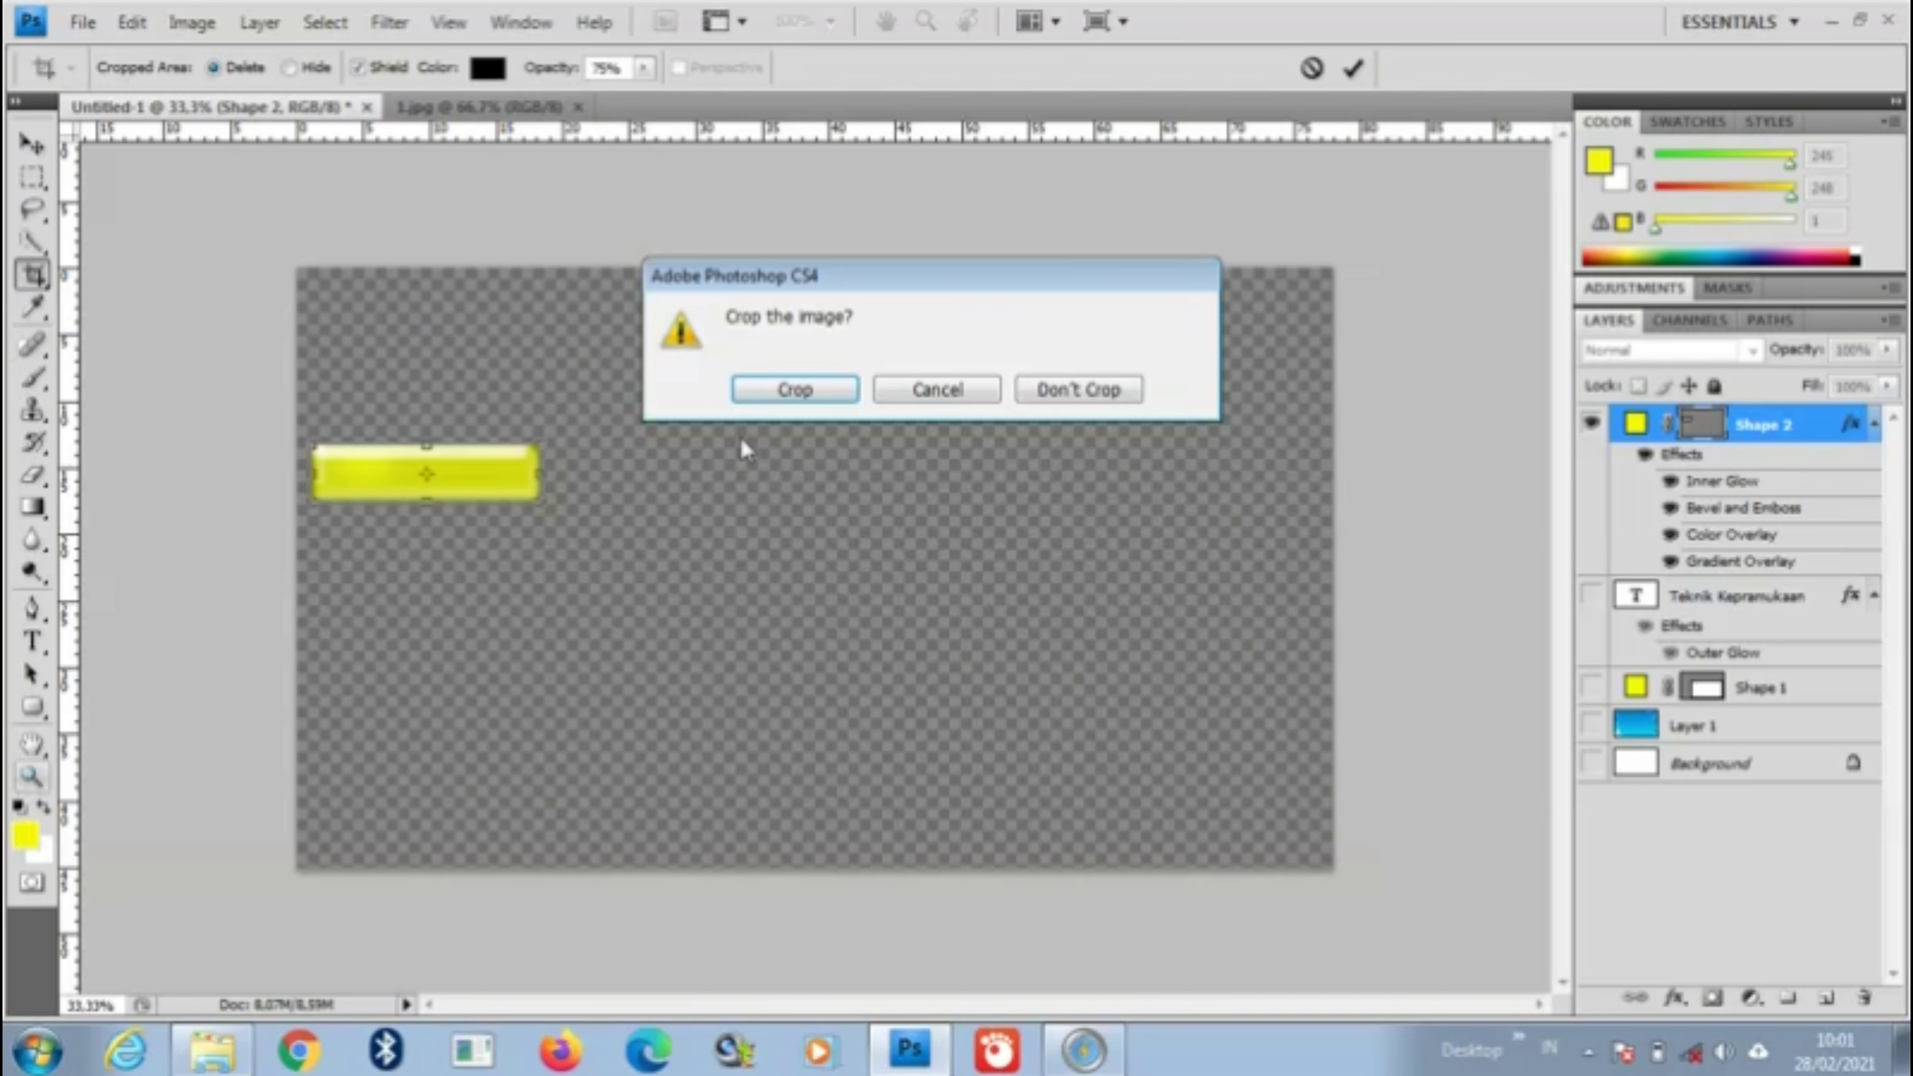
{"action": "left_click", "coordinate": [789, 392]}
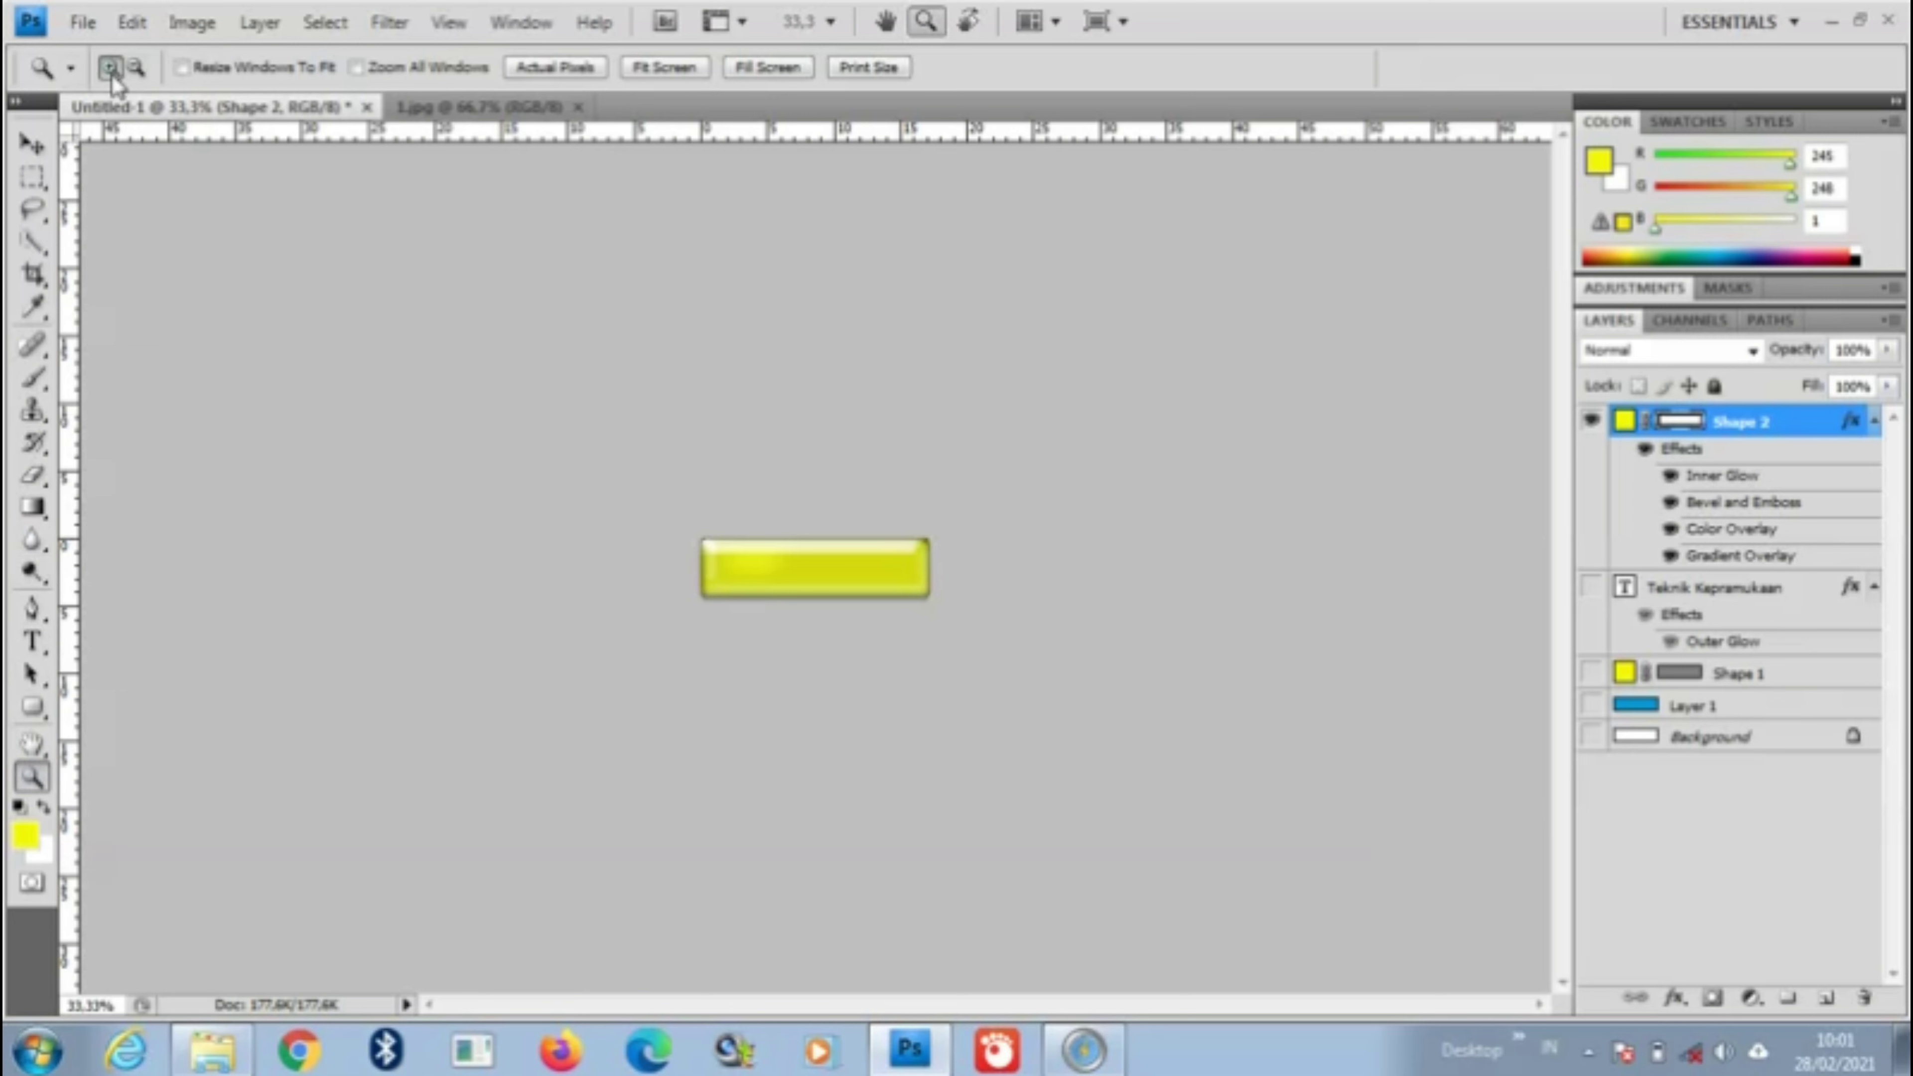
Step: Zoom the cropped button to 100% and bring up the File menu
{"action": "left_click", "coordinate": [757, 565]}
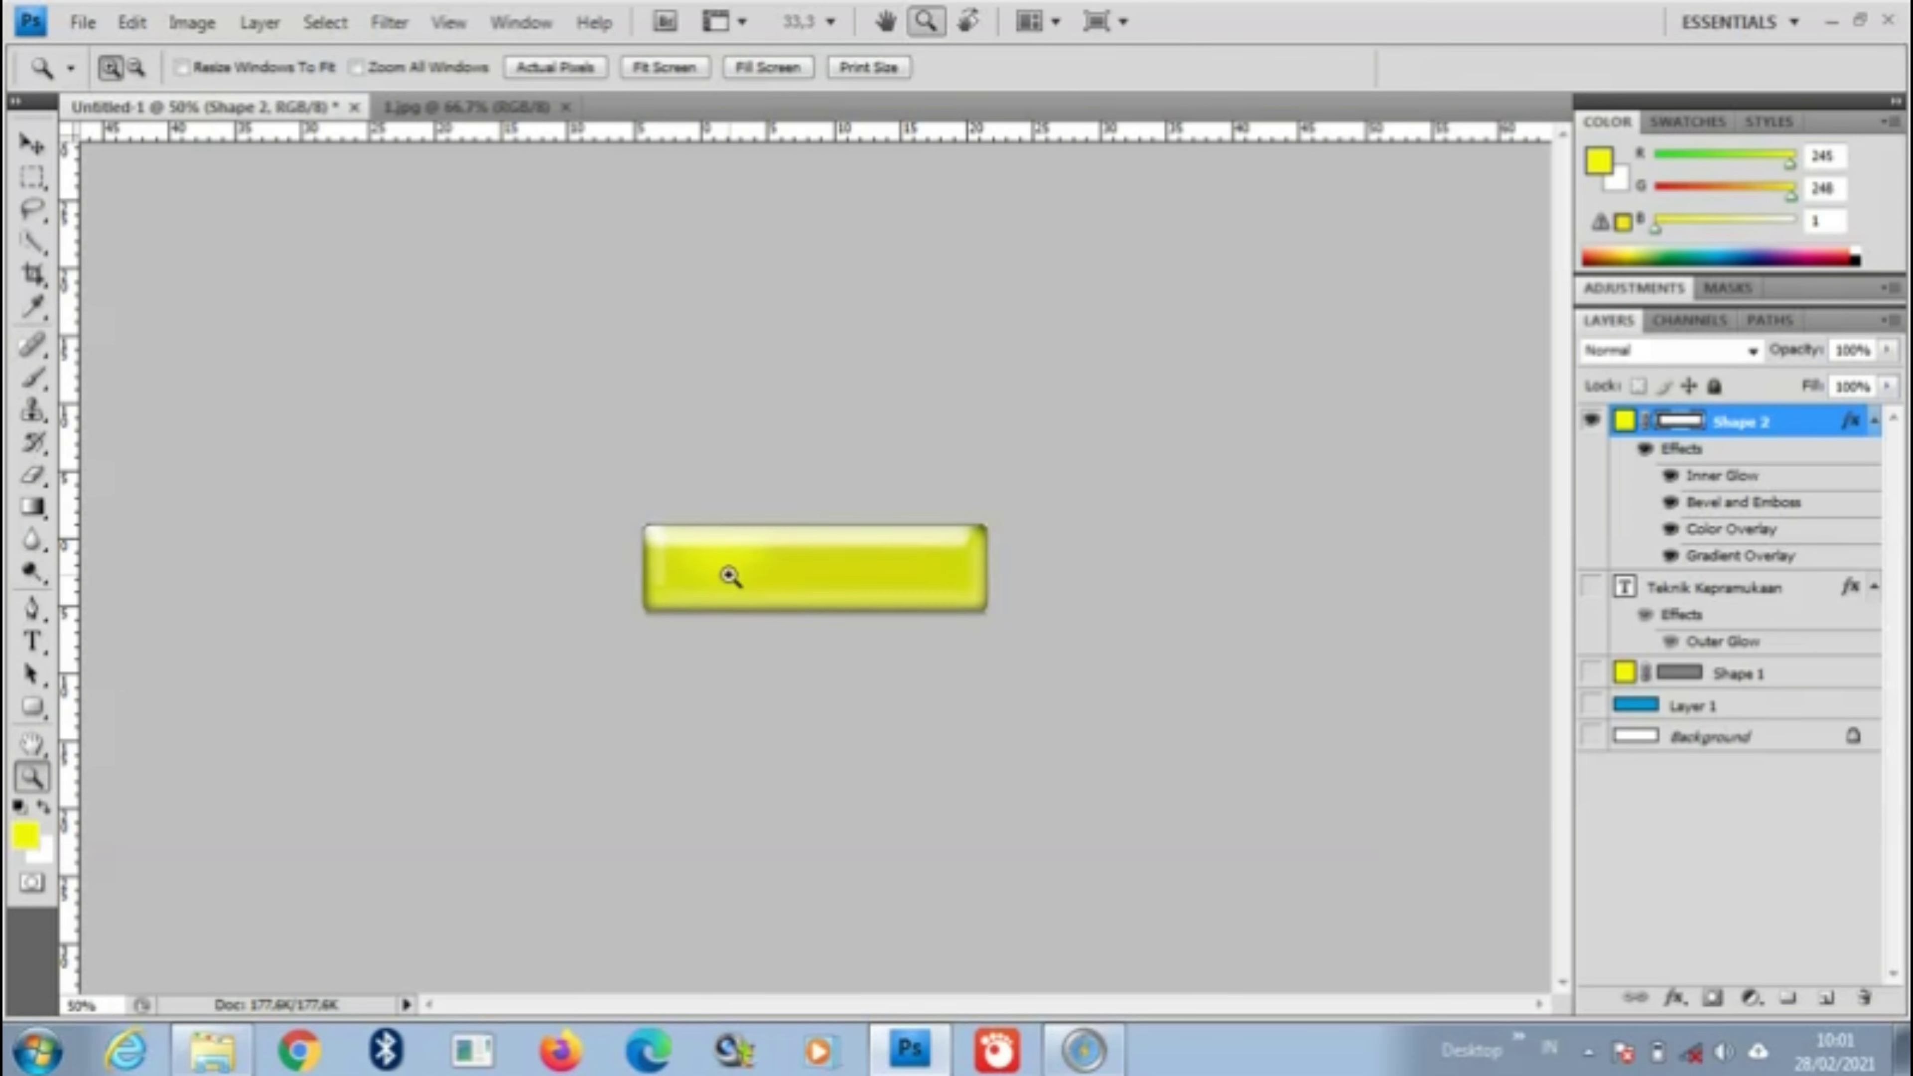
{"action": "left_click", "coordinate": [729, 569]}
{"action": "left_click", "coordinate": [687, 584]}
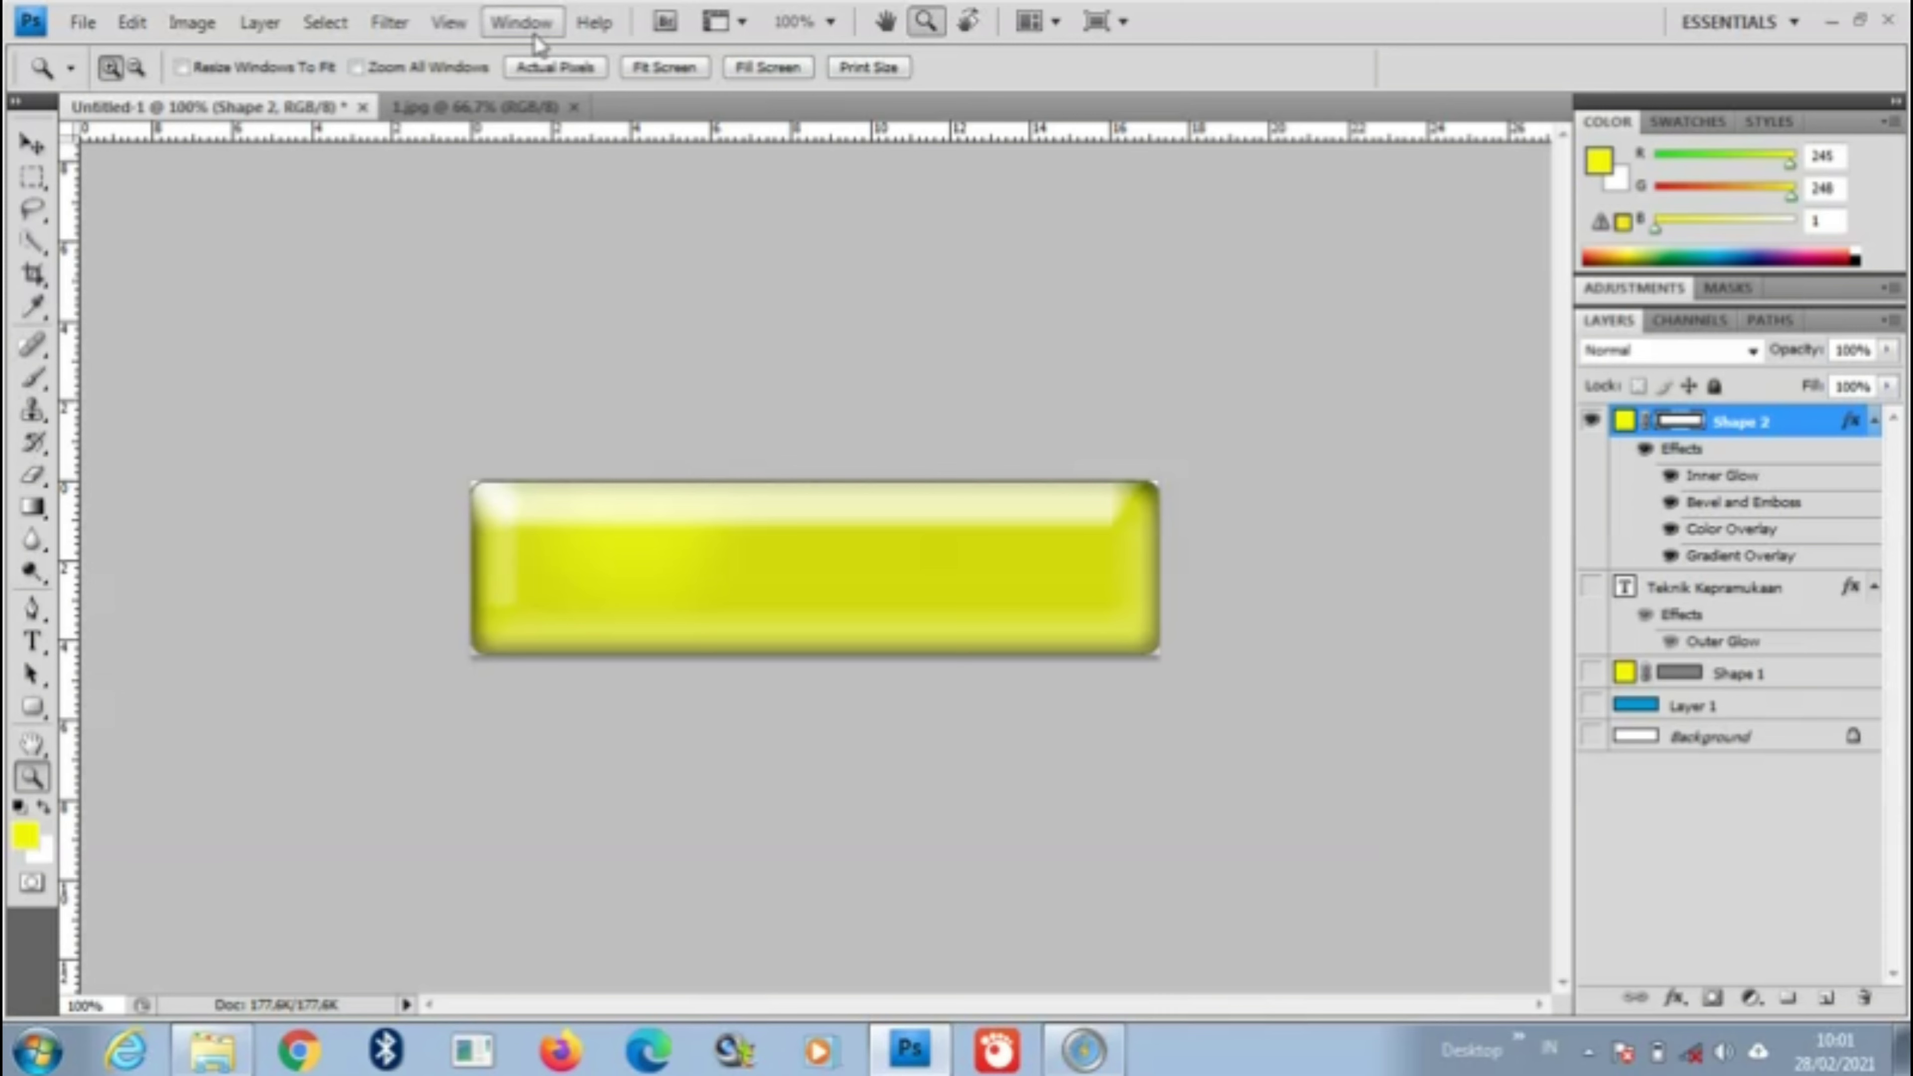
{"action": "left_click", "coordinate": [83, 22]}
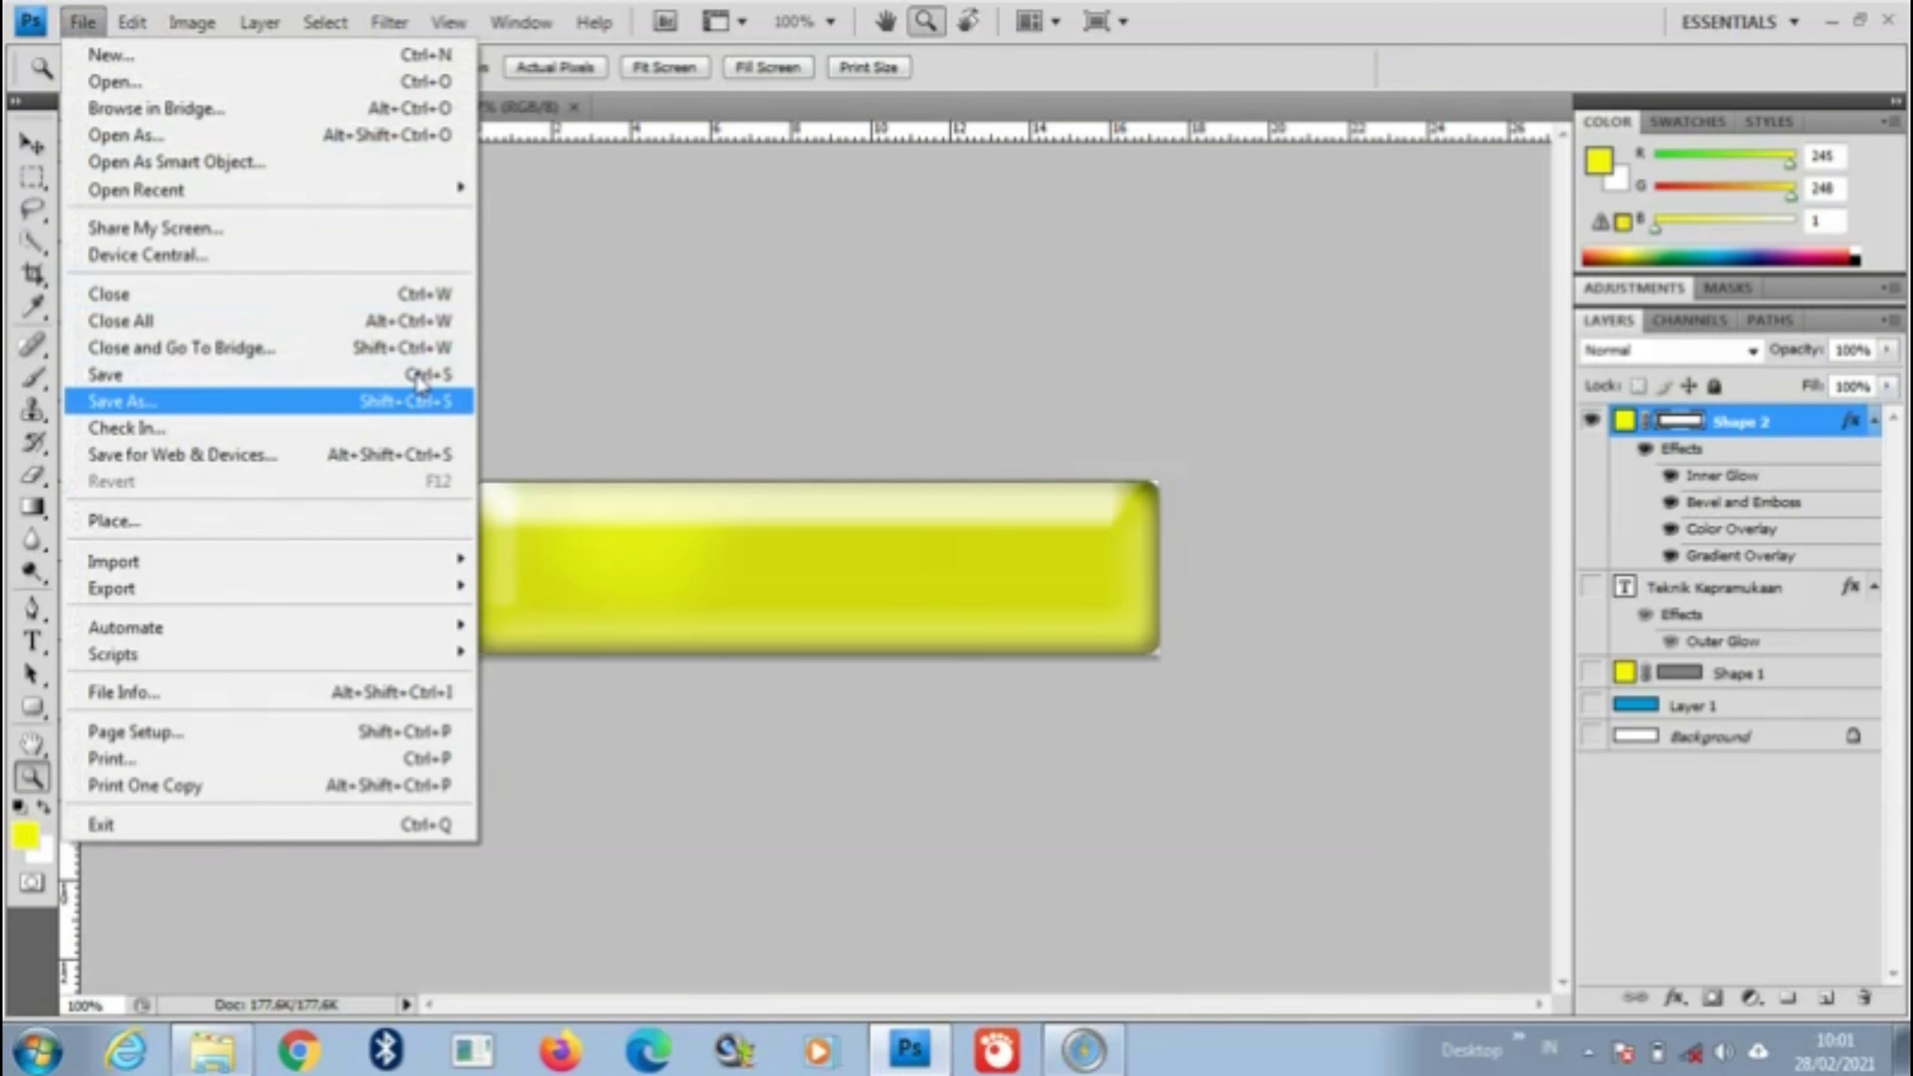
Step: Save a copy of the button in PNG format with the Interlaced option
{"action": "left_click", "coordinate": [174, 403]}
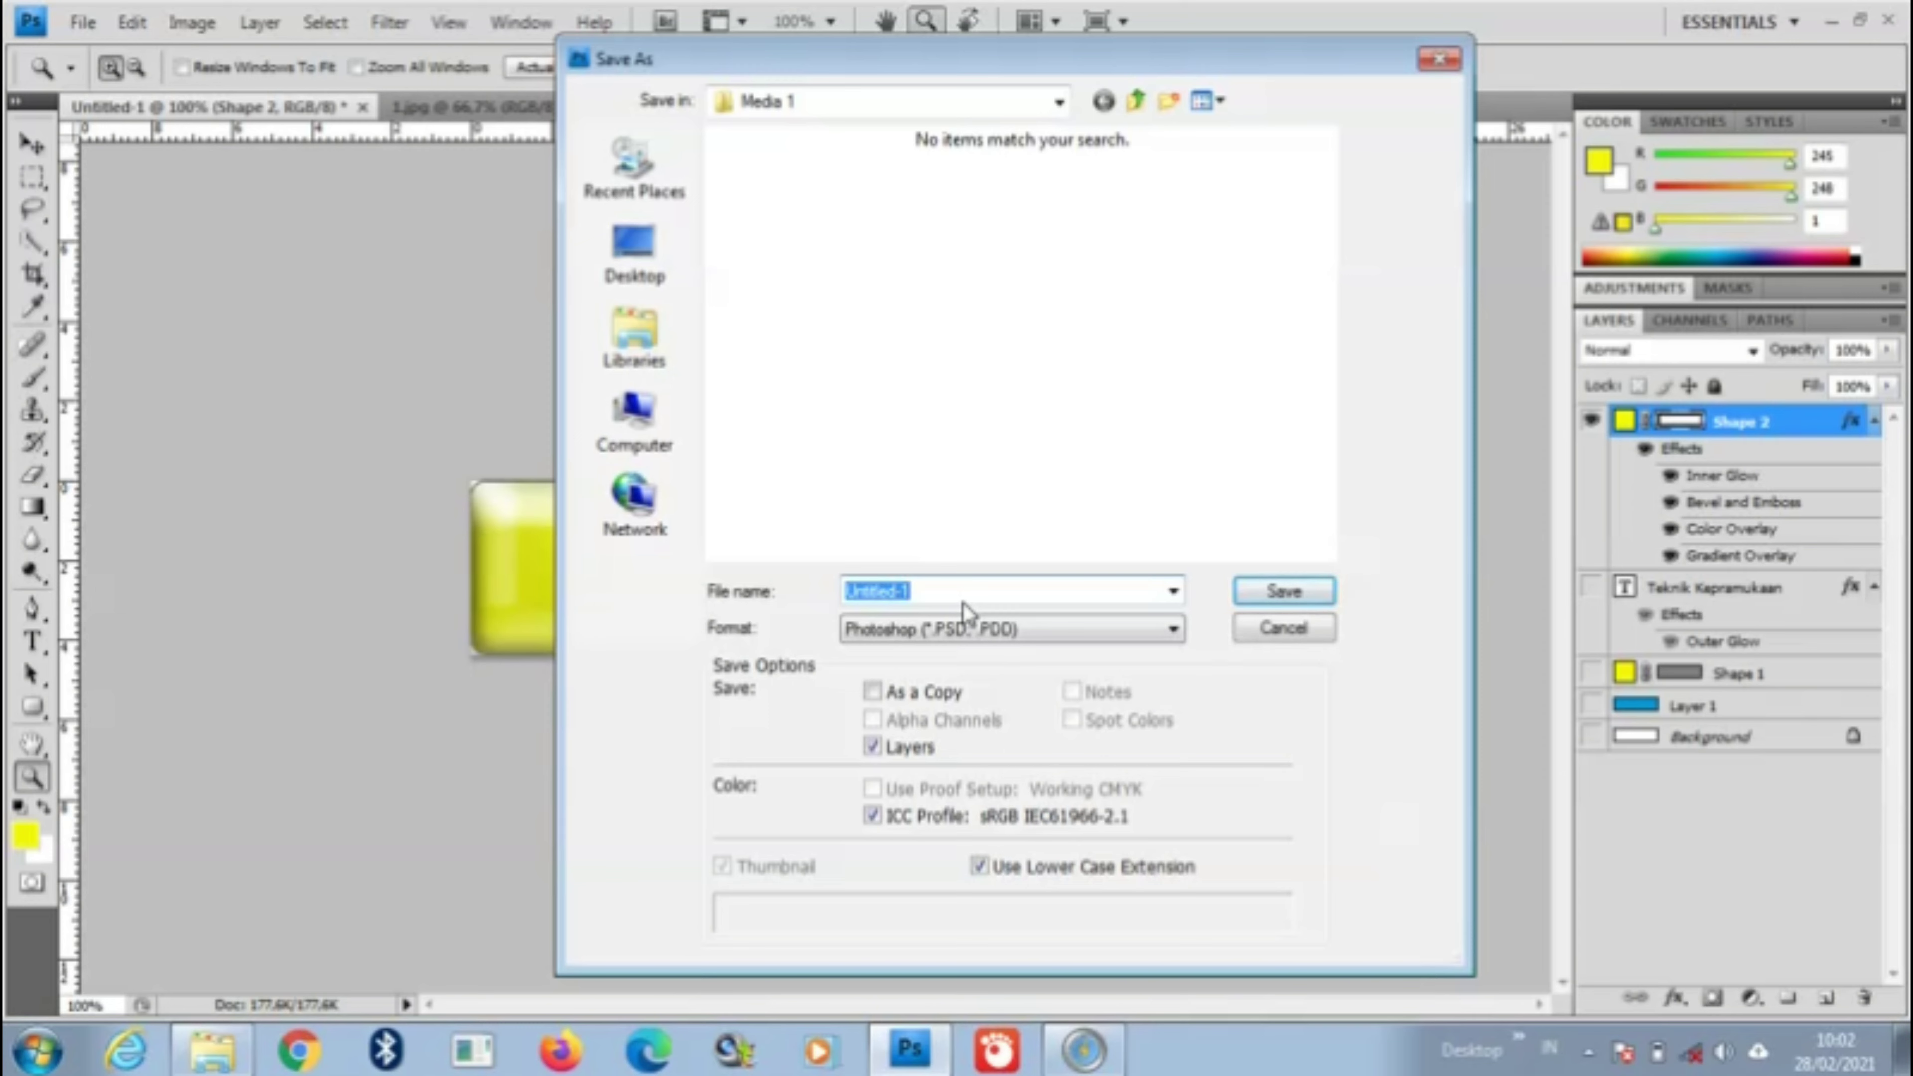
{"action": "type", "text": "Tombol Dasar"}
{"action": "left_click", "coordinate": [1024, 633]}
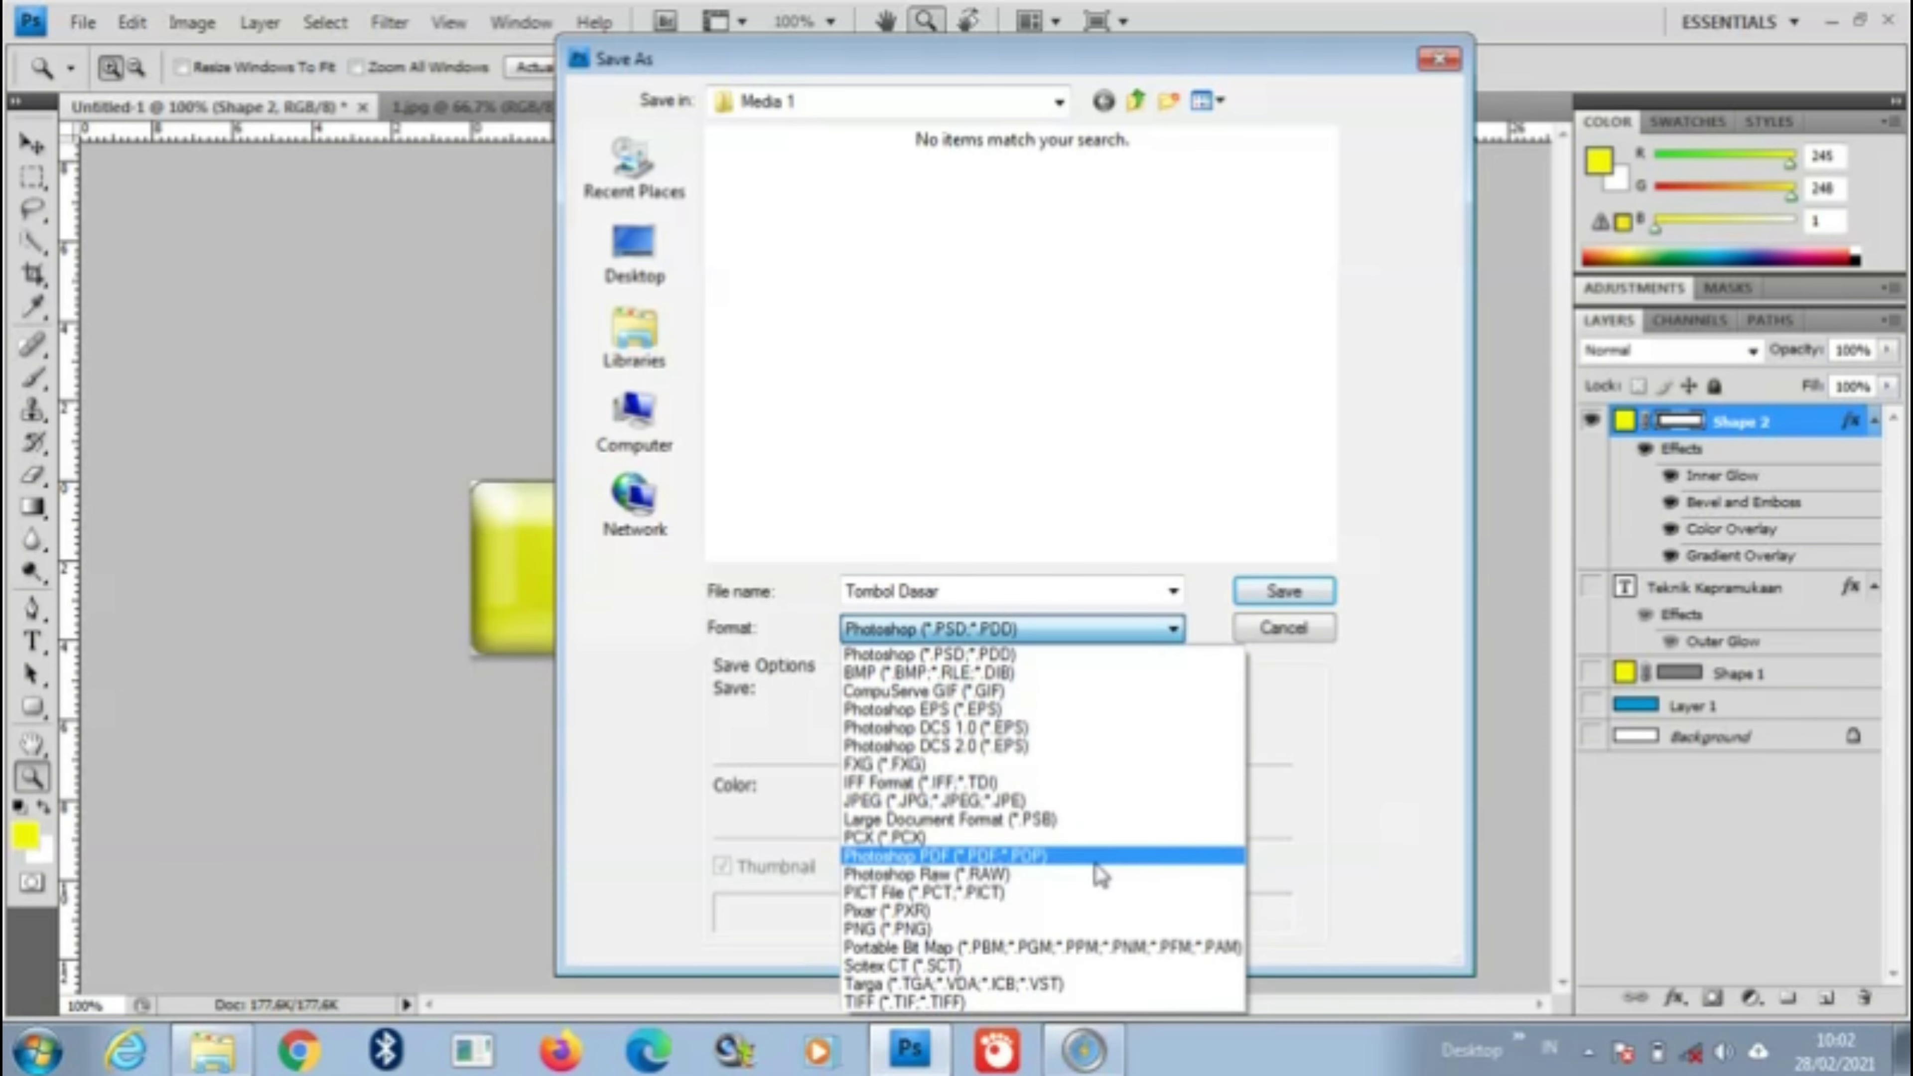
{"action": "left_click", "coordinate": [951, 929]}
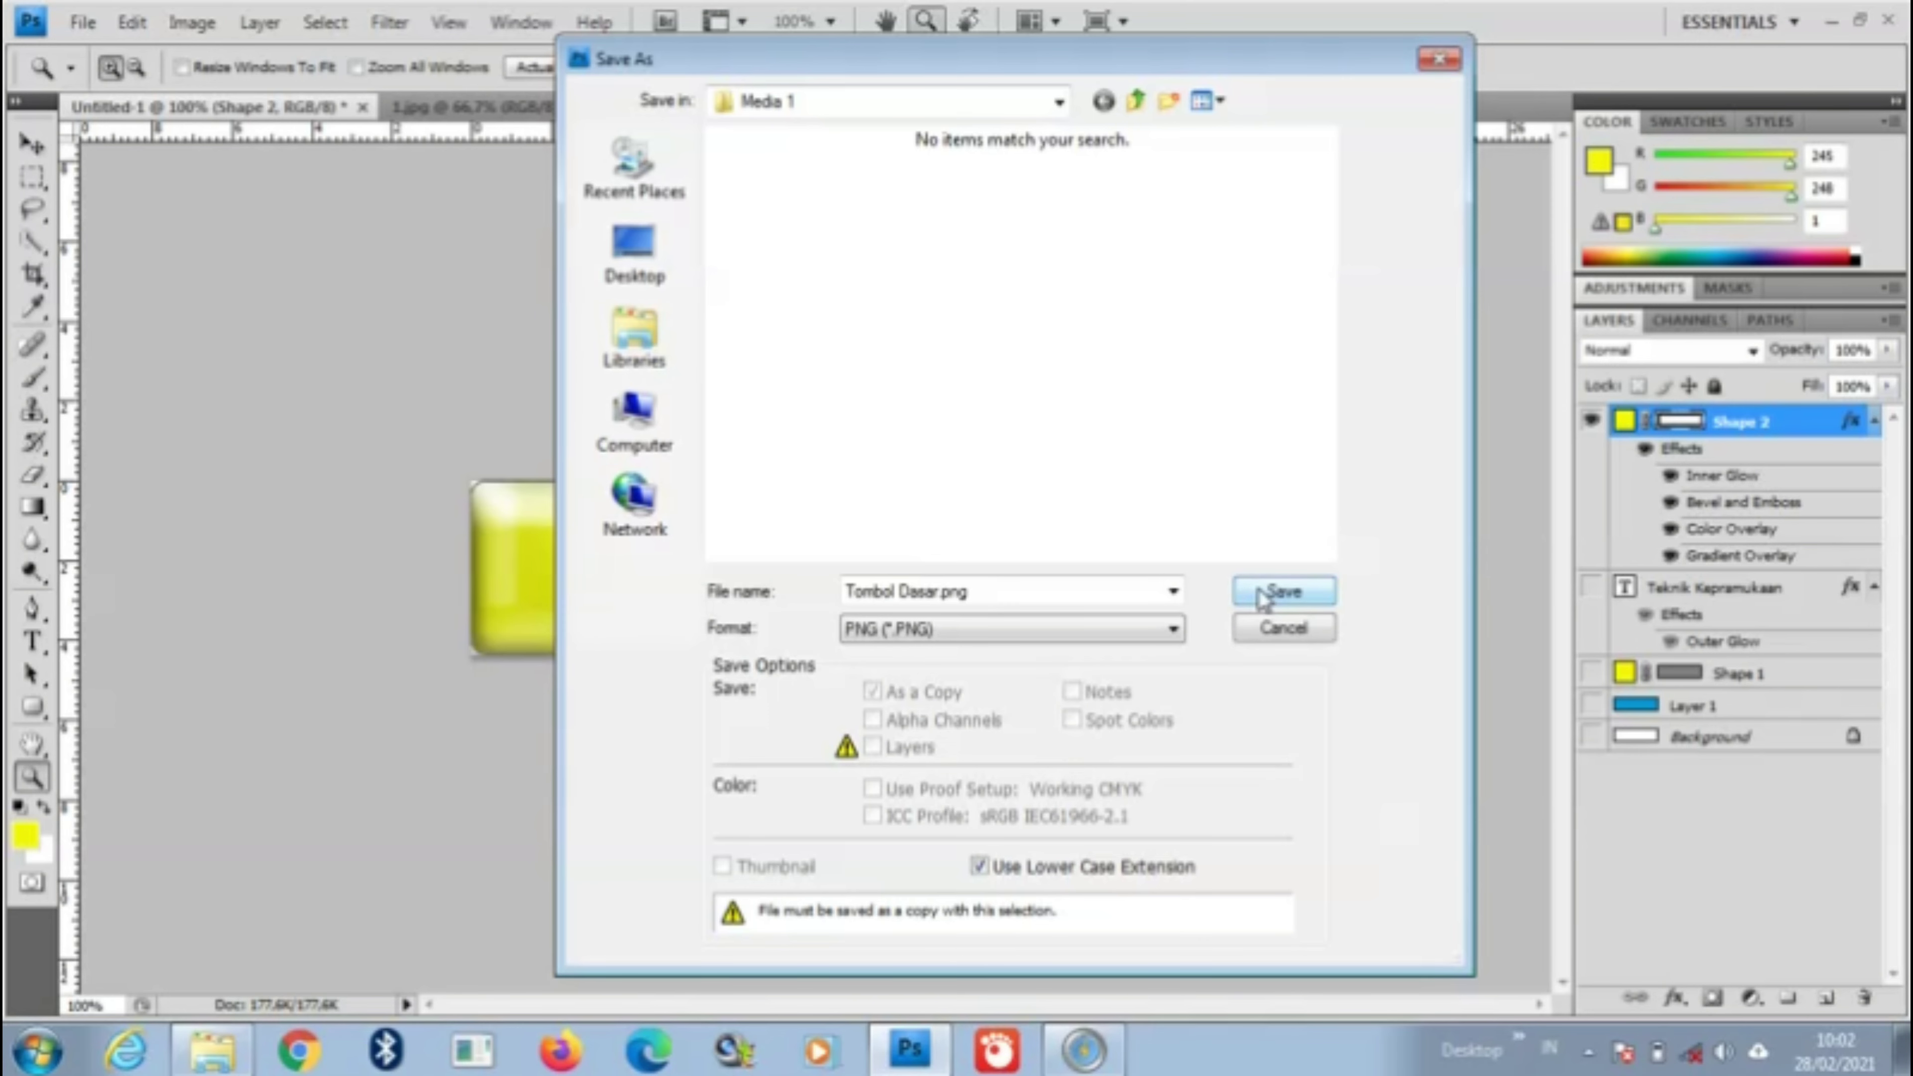
{"action": "left_click", "coordinate": [1283, 592]}
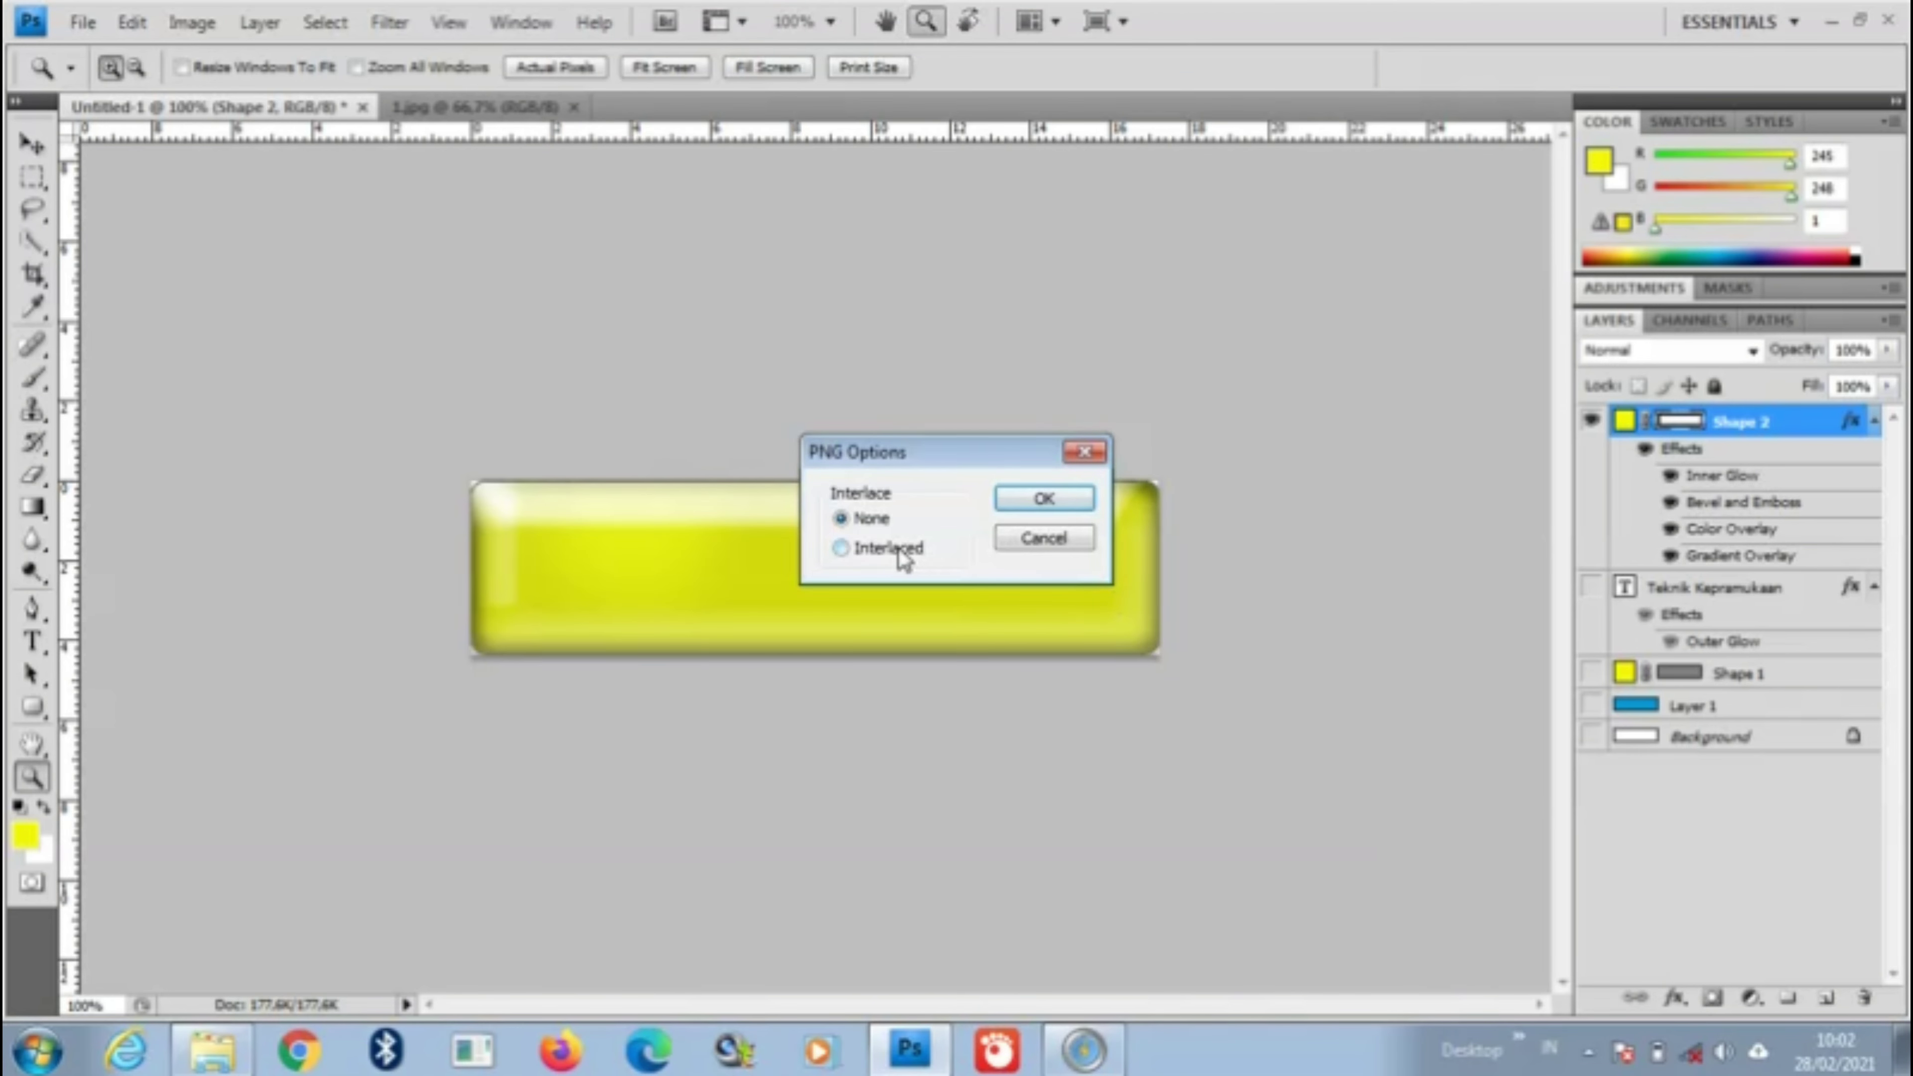
{"action": "left_click", "coordinate": [901, 553]}
{"action": "left_click", "coordinate": [1067, 506]}
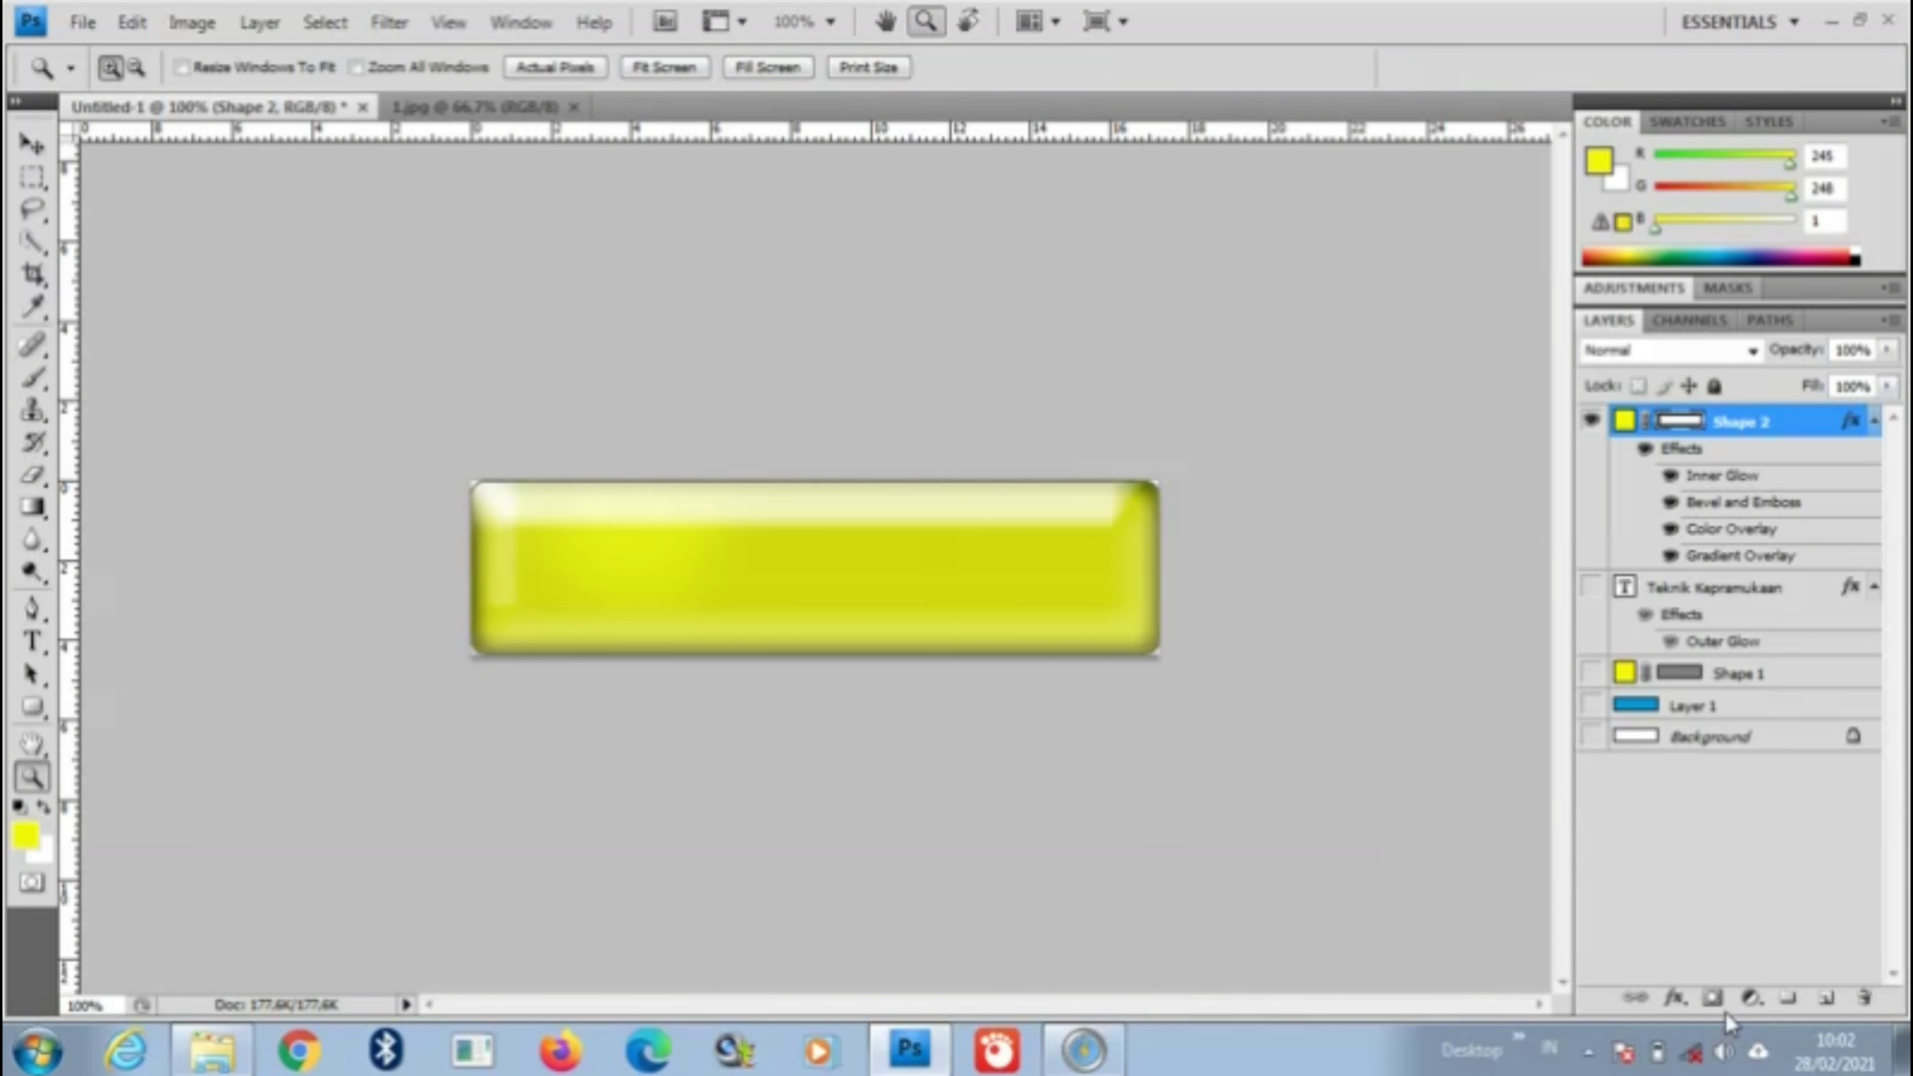
Step: Add a Hue/Saturation adjustment layer and drag Hue to -103 to turn the button pink
{"action": "left_click", "coordinate": [1751, 1000]}
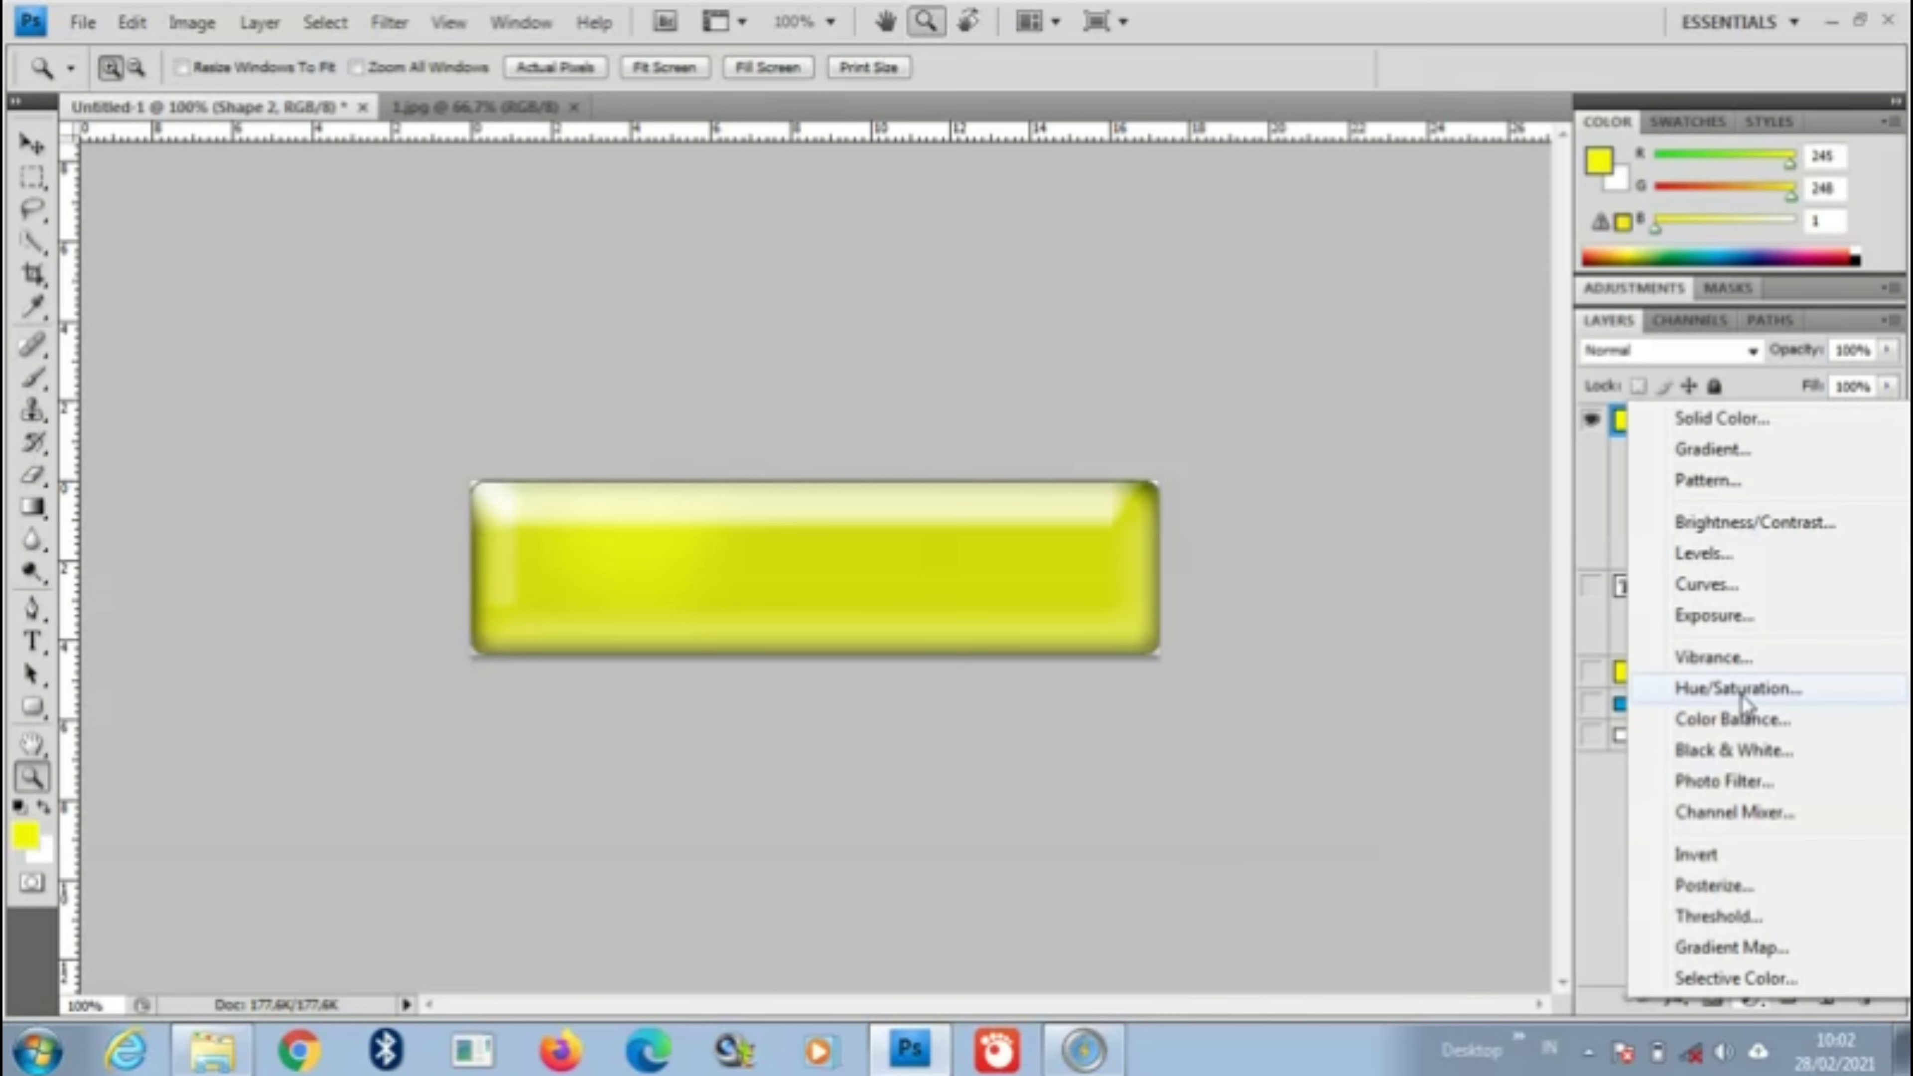
{"action": "left_click", "coordinate": [1742, 691]}
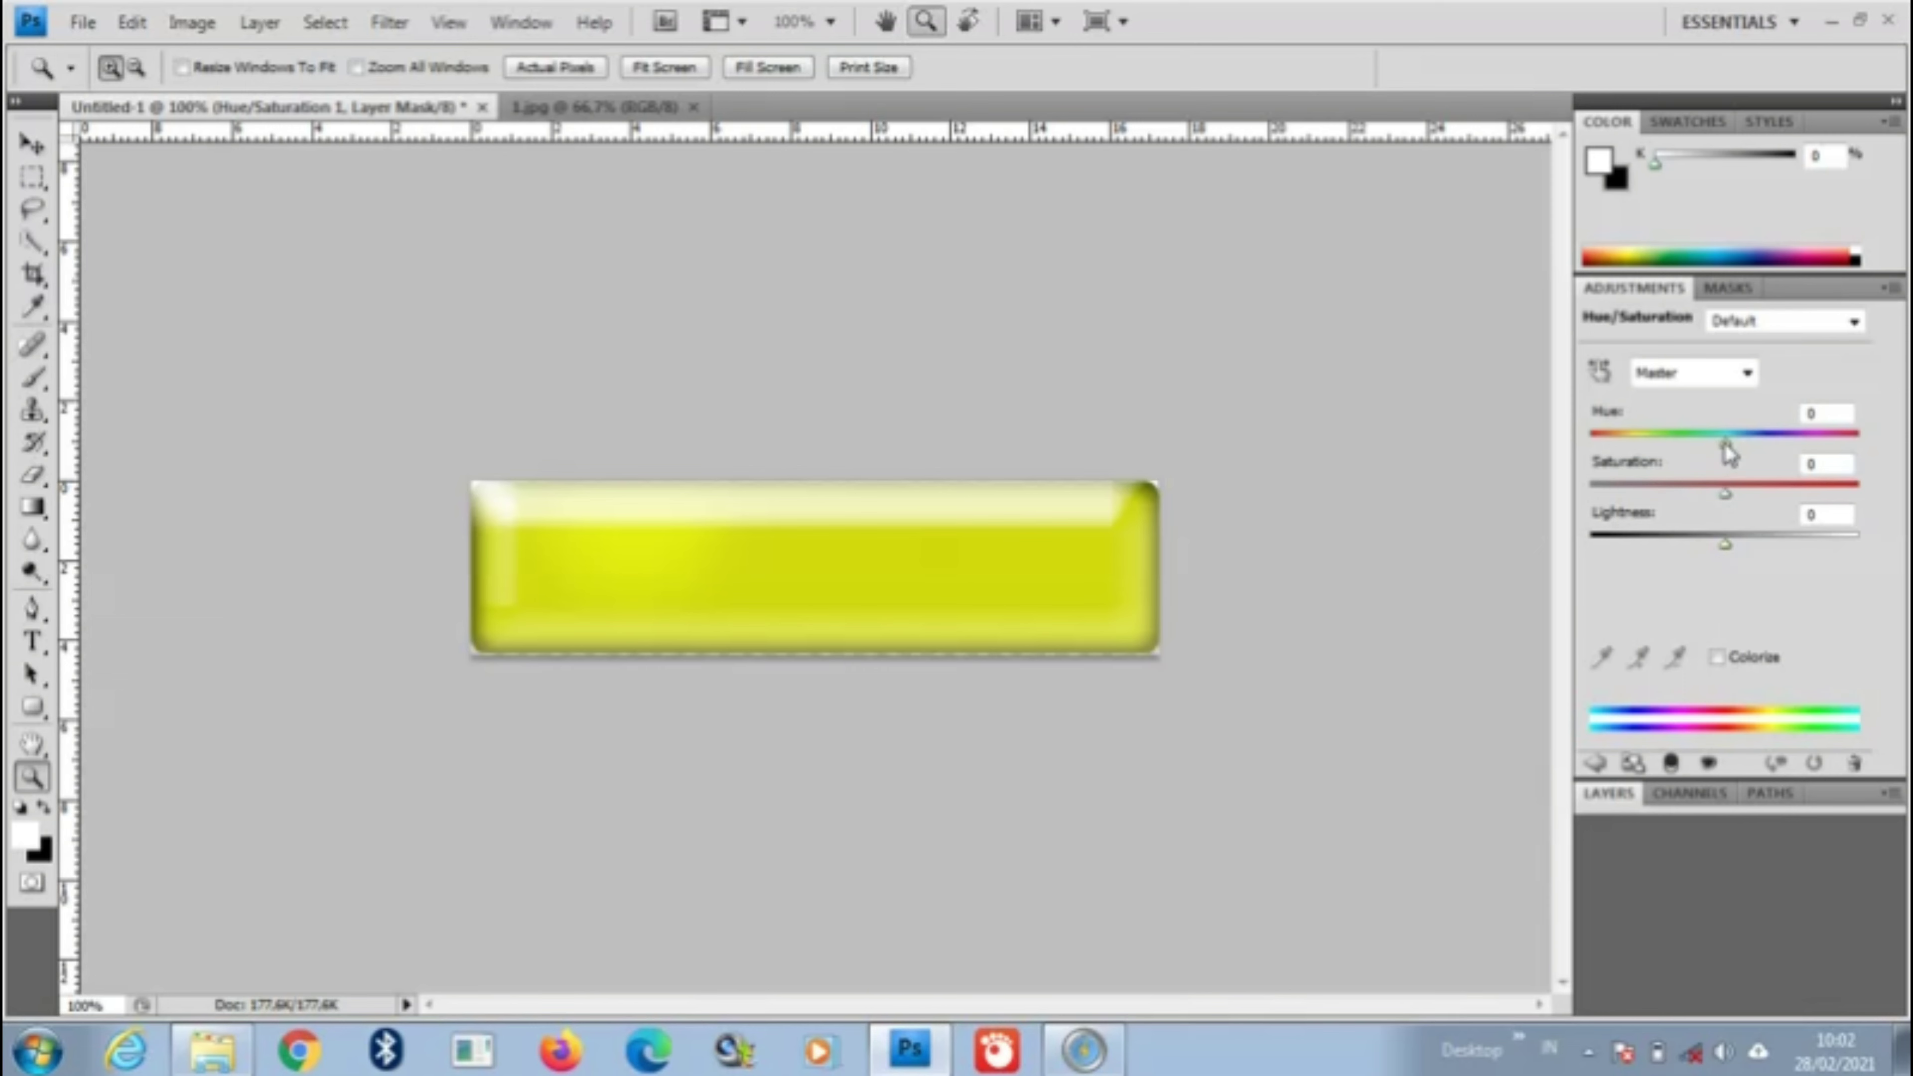
{"action": "left_click_drag", "start_coordinate": [1725, 442], "coordinate": [1635, 451]}
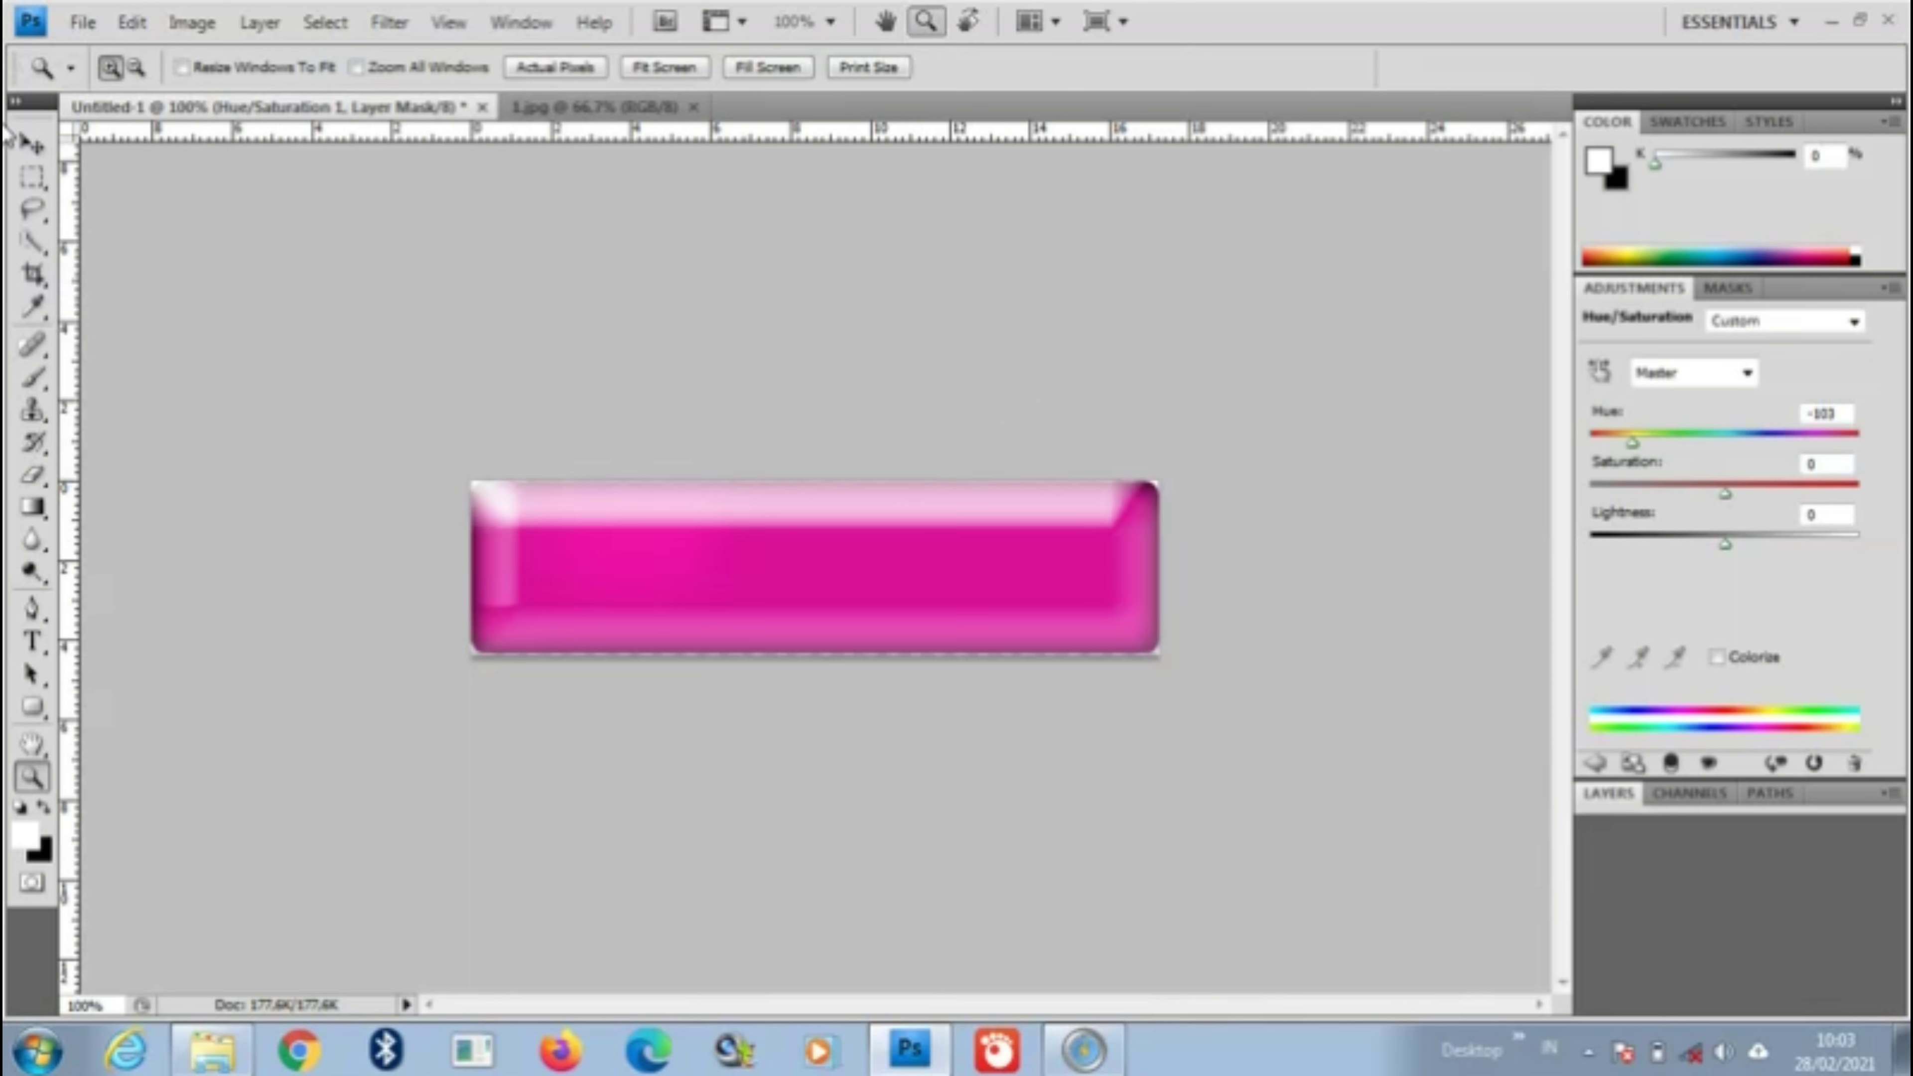
Step: Save As 'Tombol Ganti' in PNG format and confirm the interlaced PNG options
{"action": "left_click", "coordinate": [81, 27]}
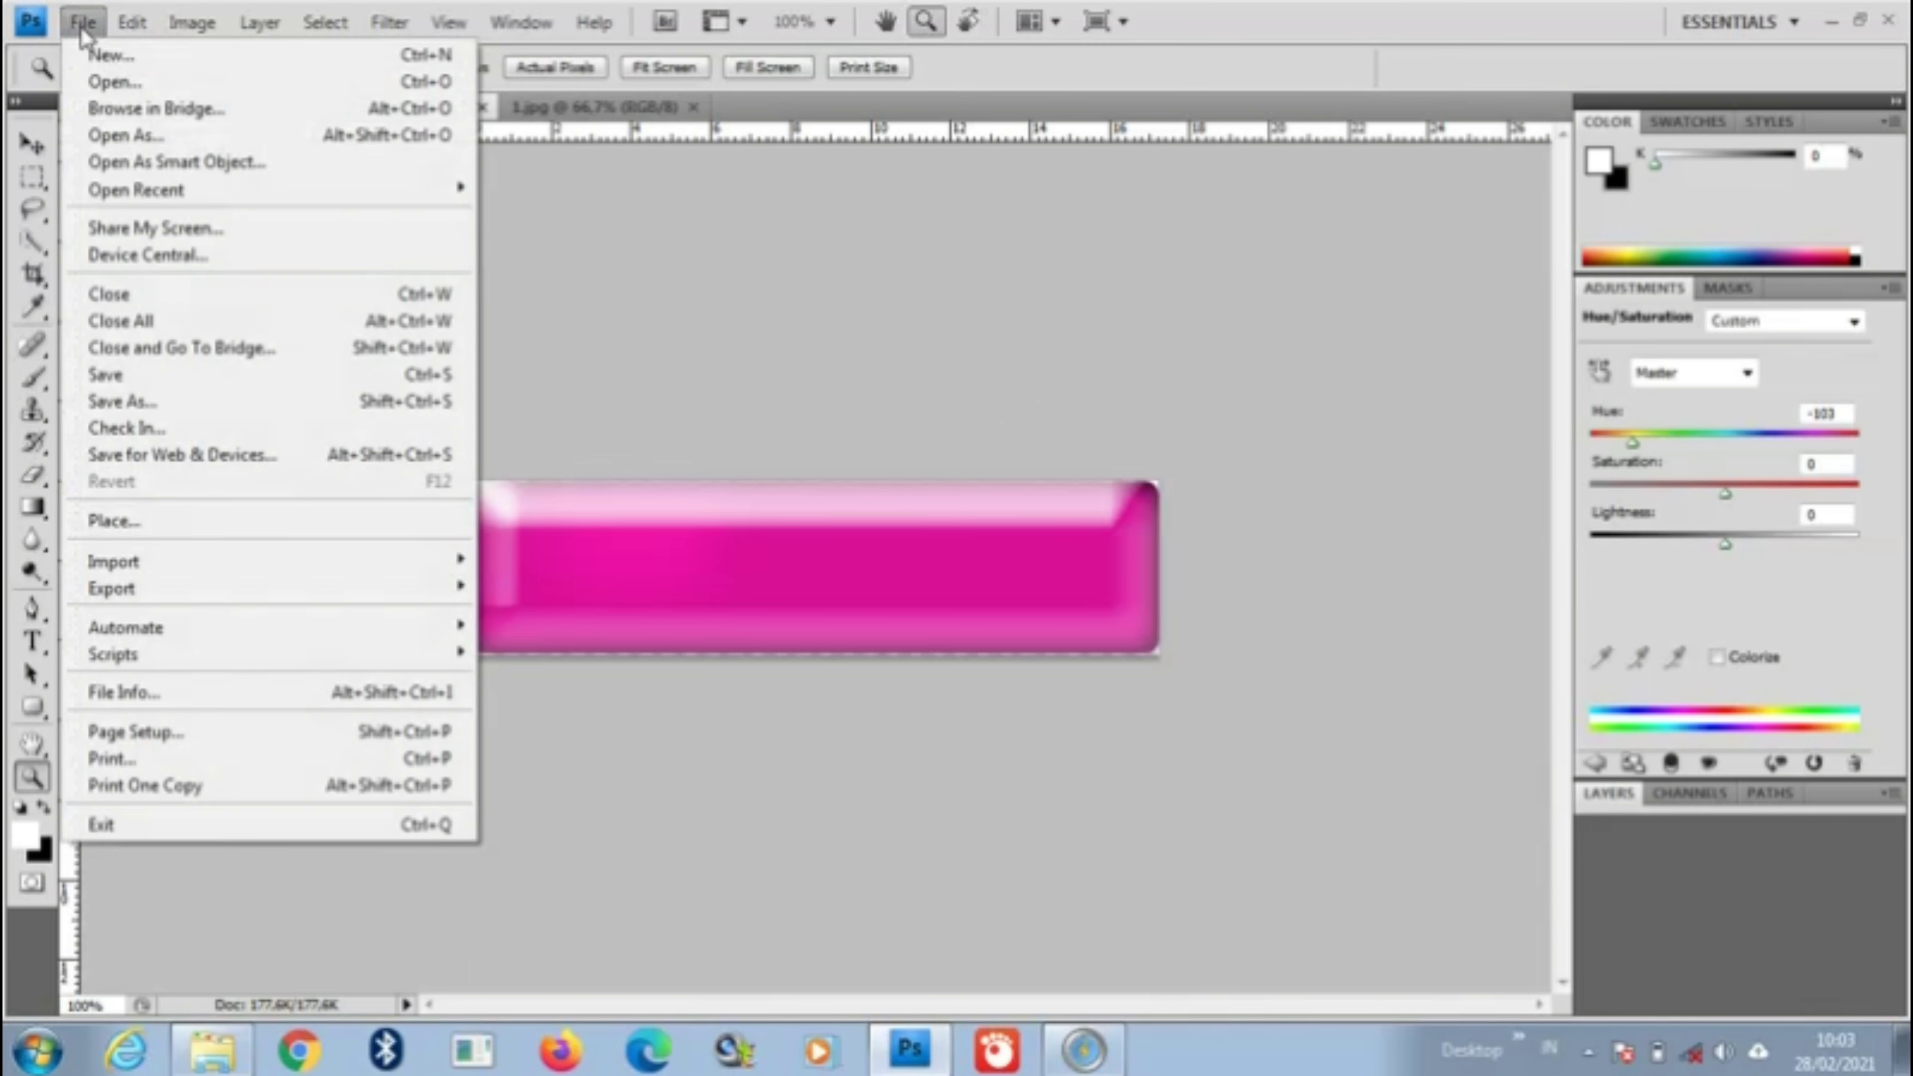
{"action": "left_click", "coordinate": [121, 401]}
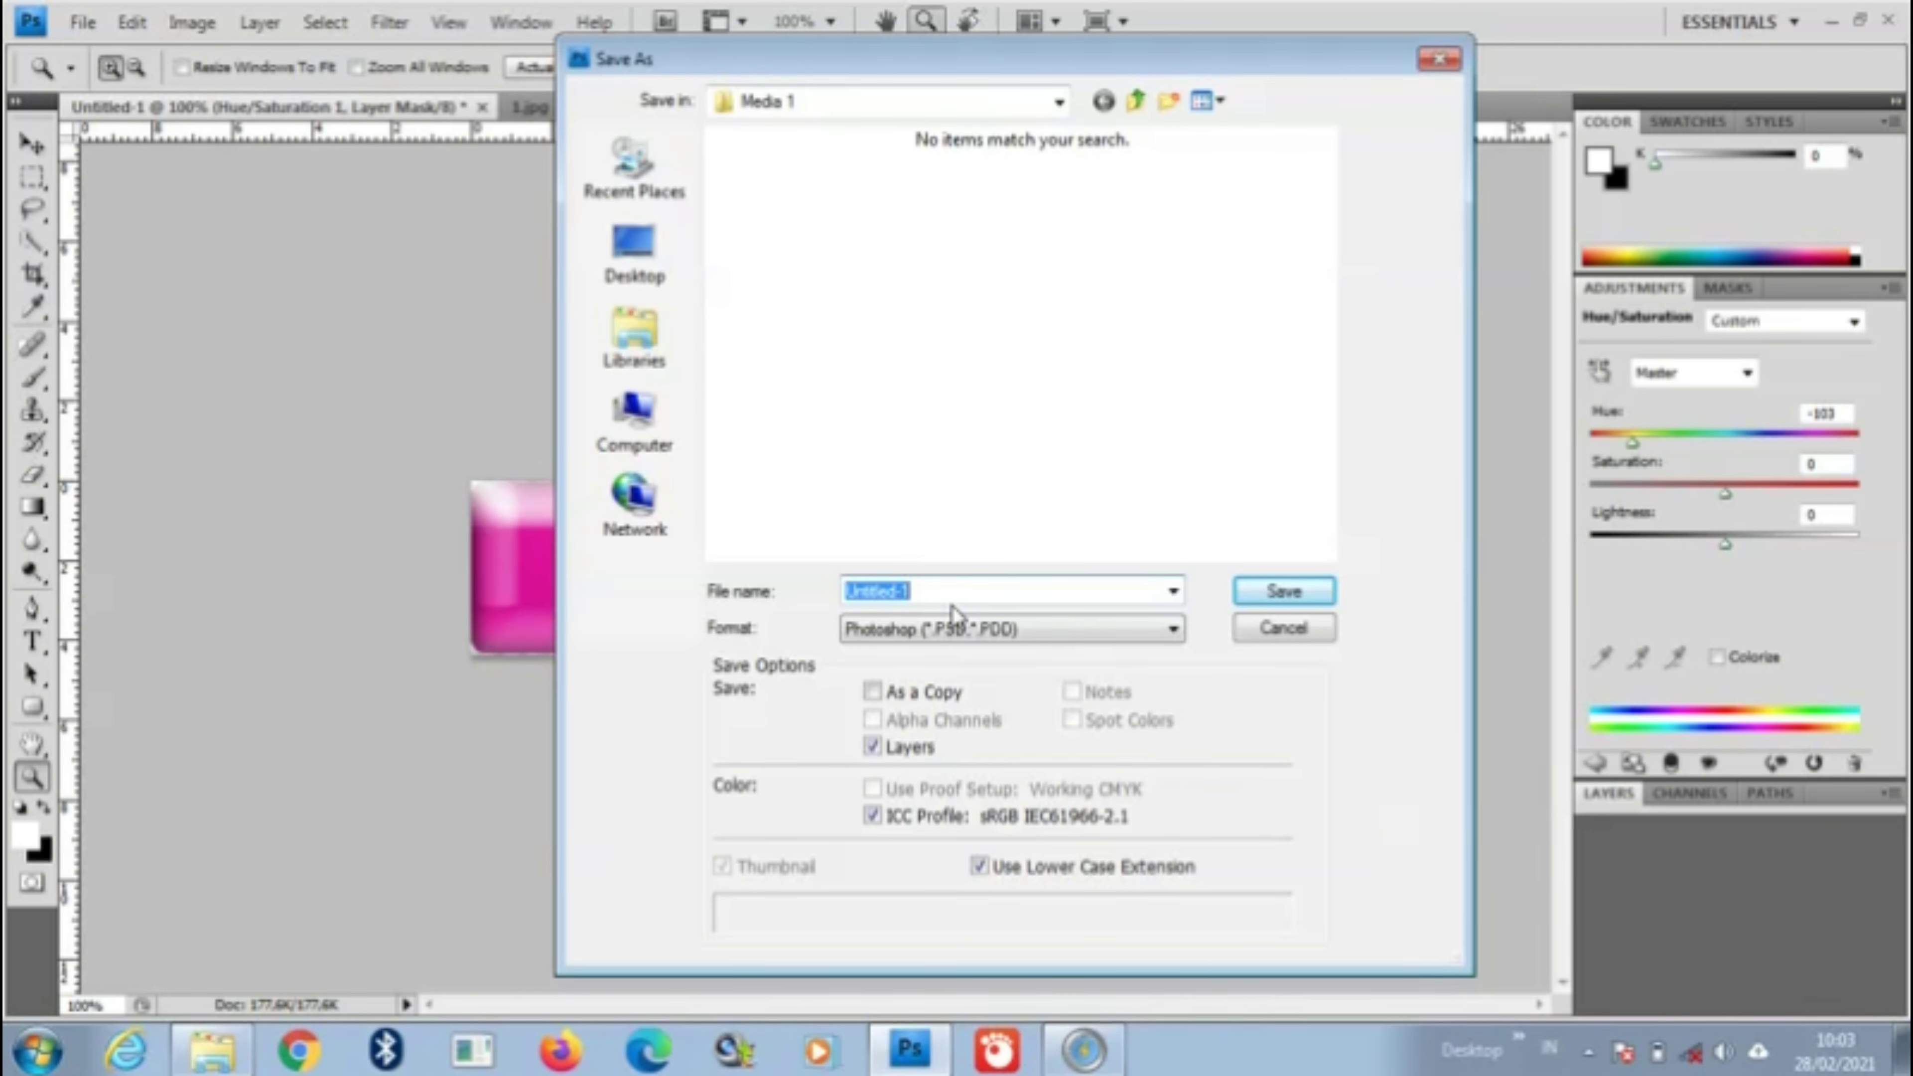
{"action": "type", "text": "TOm"}
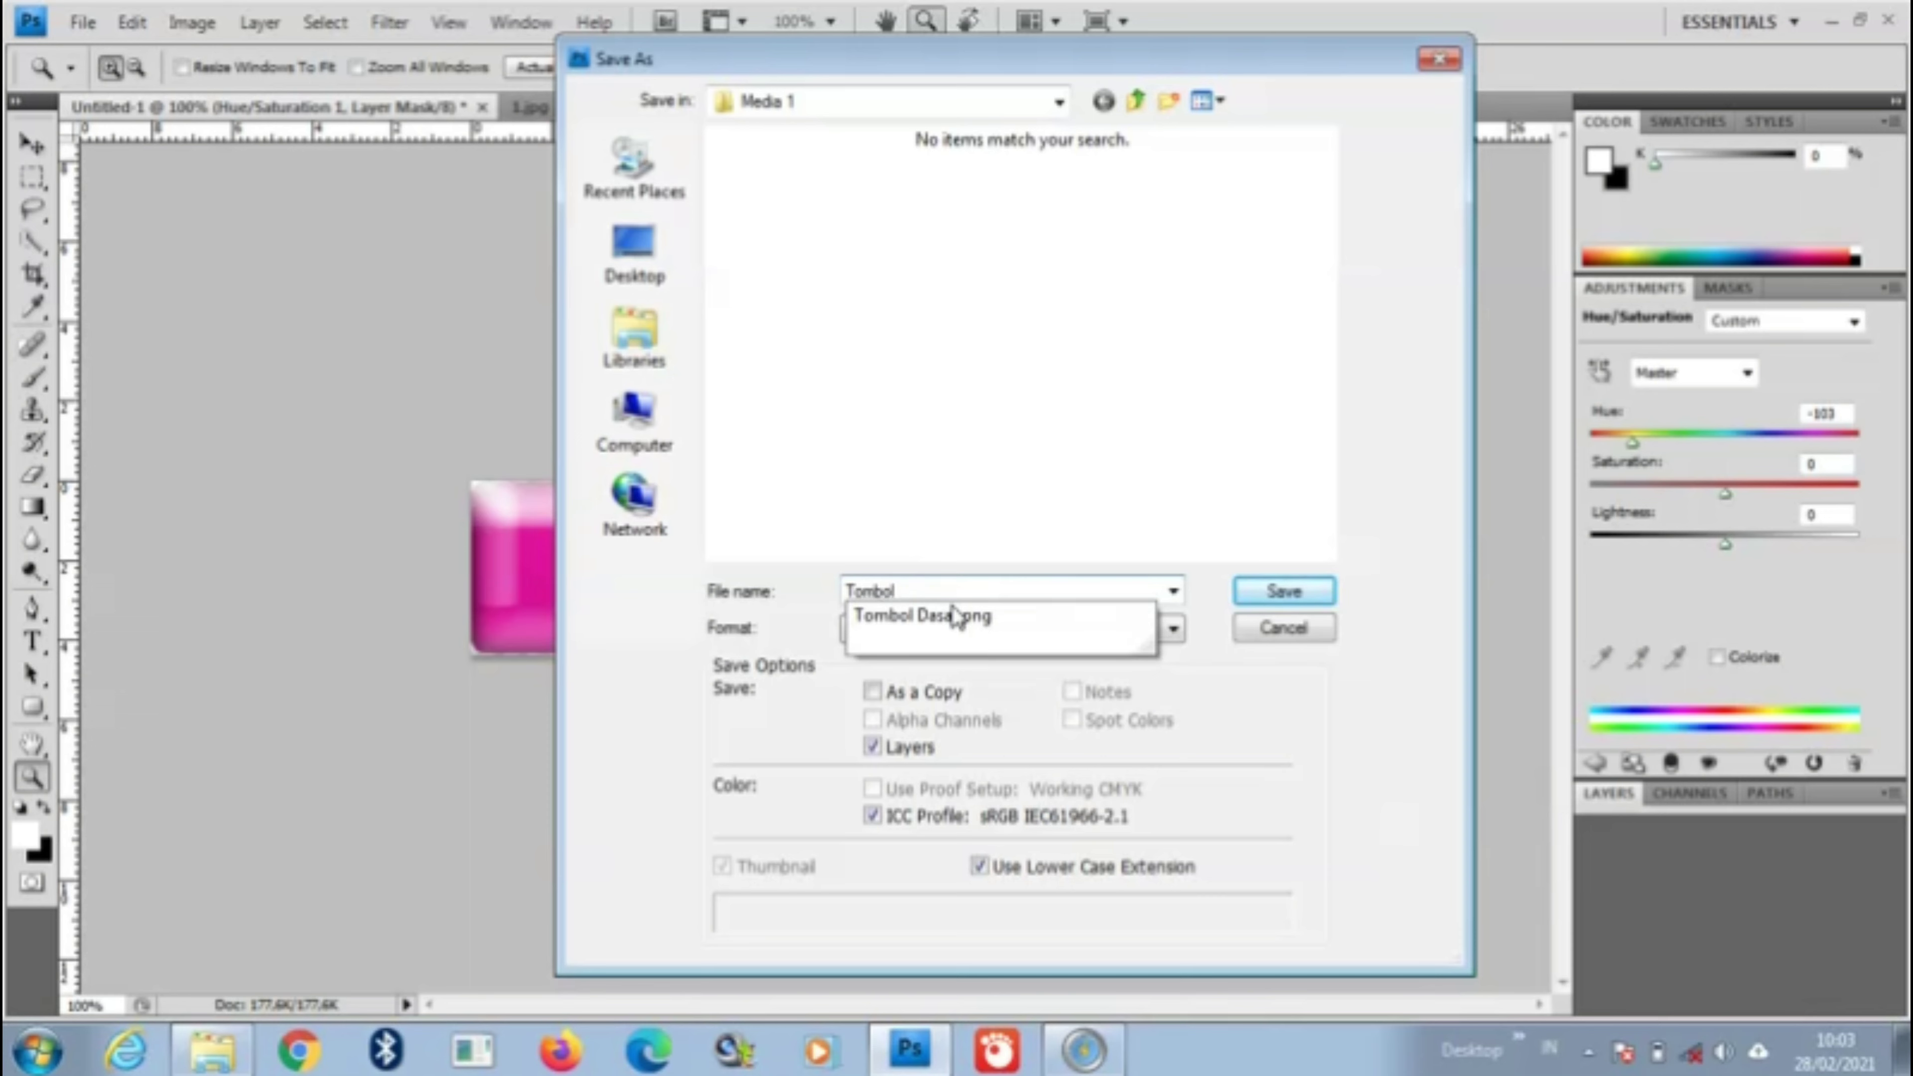
{"action": "type", "text": "bol Ganti"}
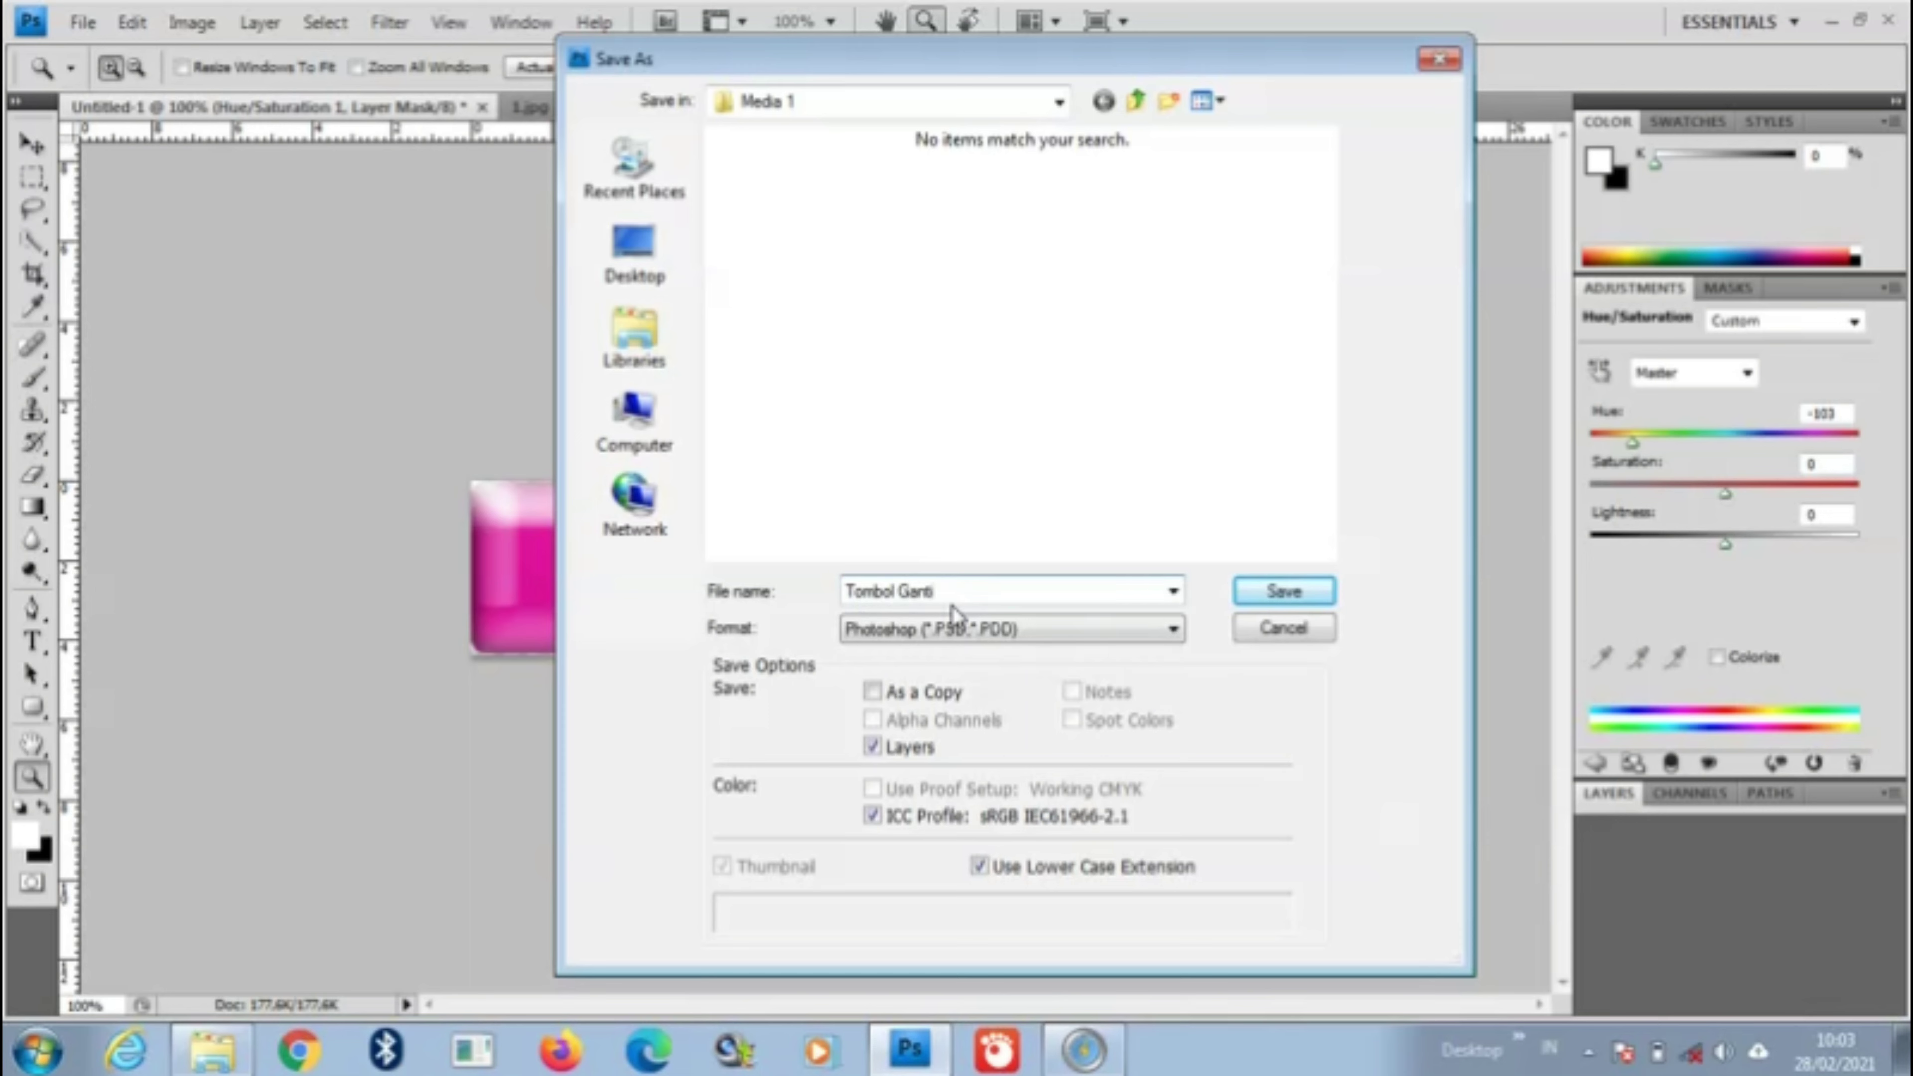
{"action": "left_click", "coordinate": [1002, 631]}
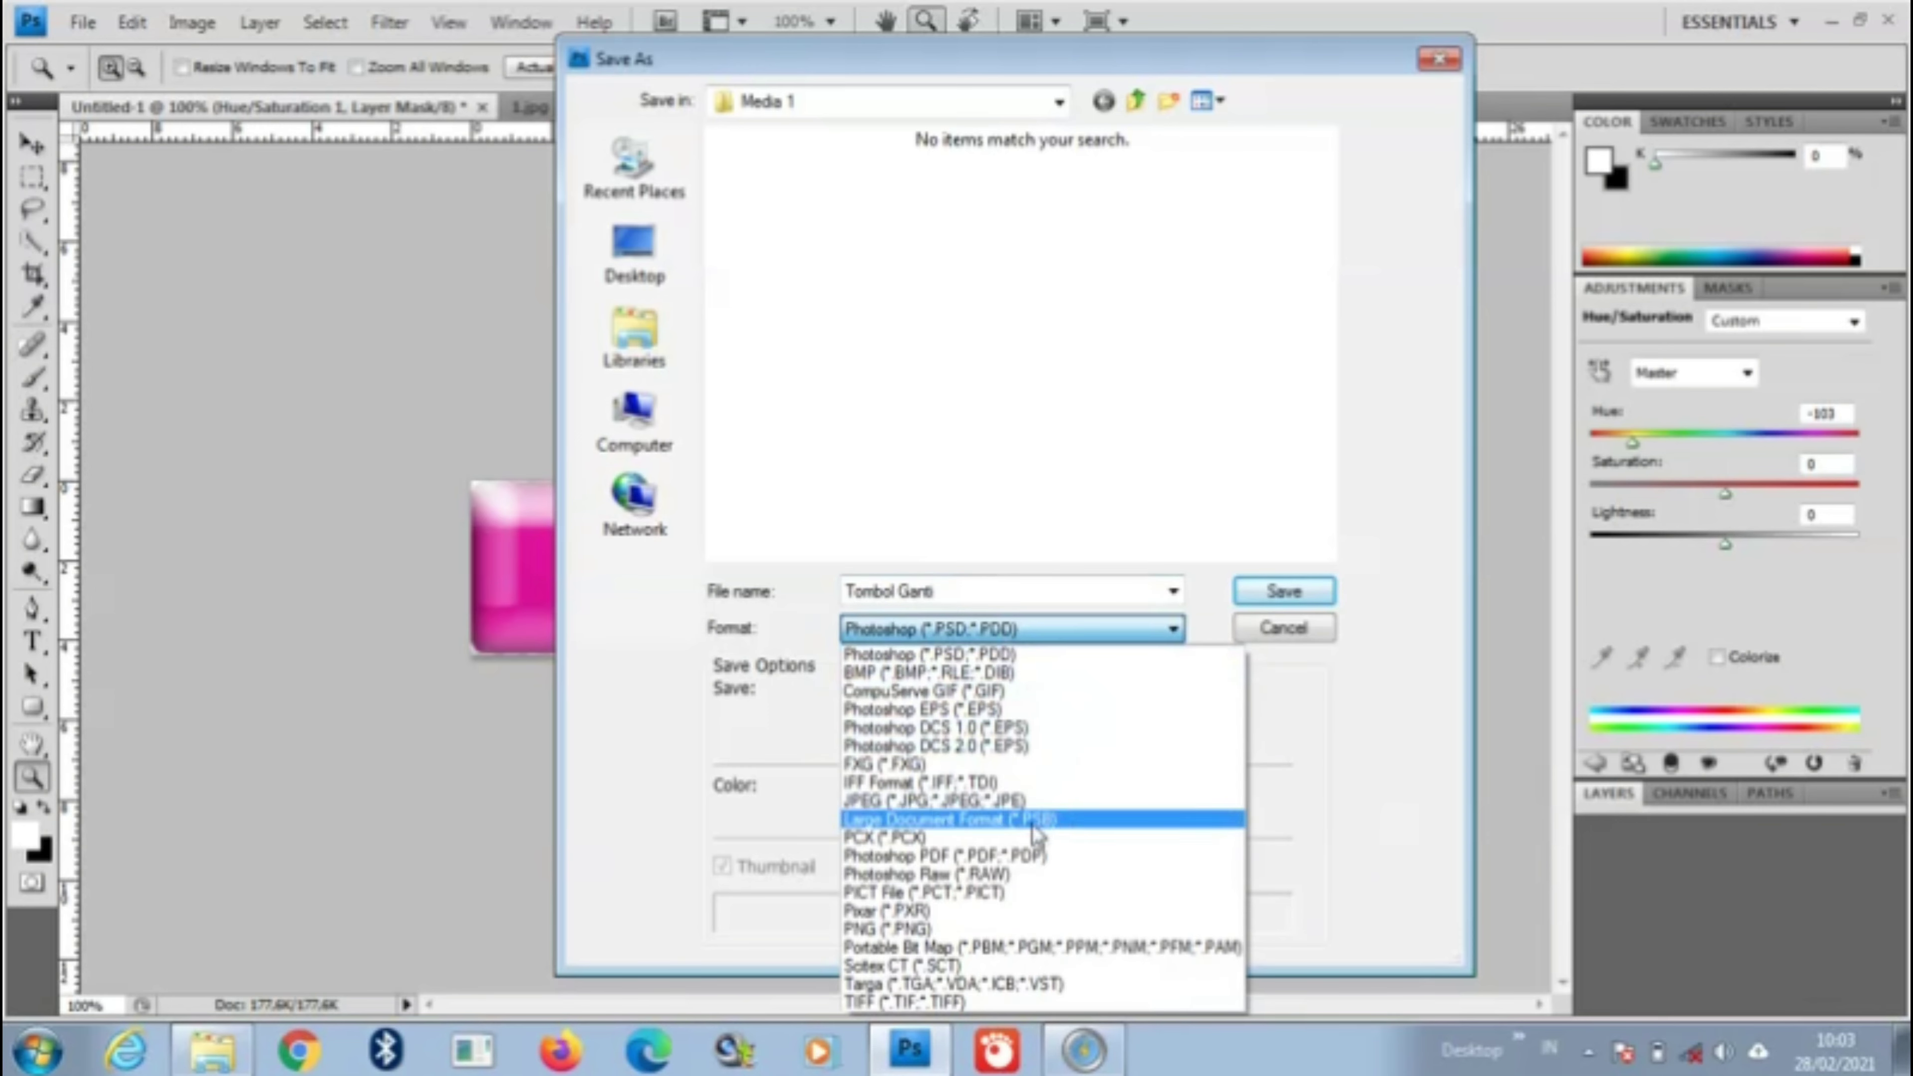
{"action": "left_click", "coordinate": [963, 929]}
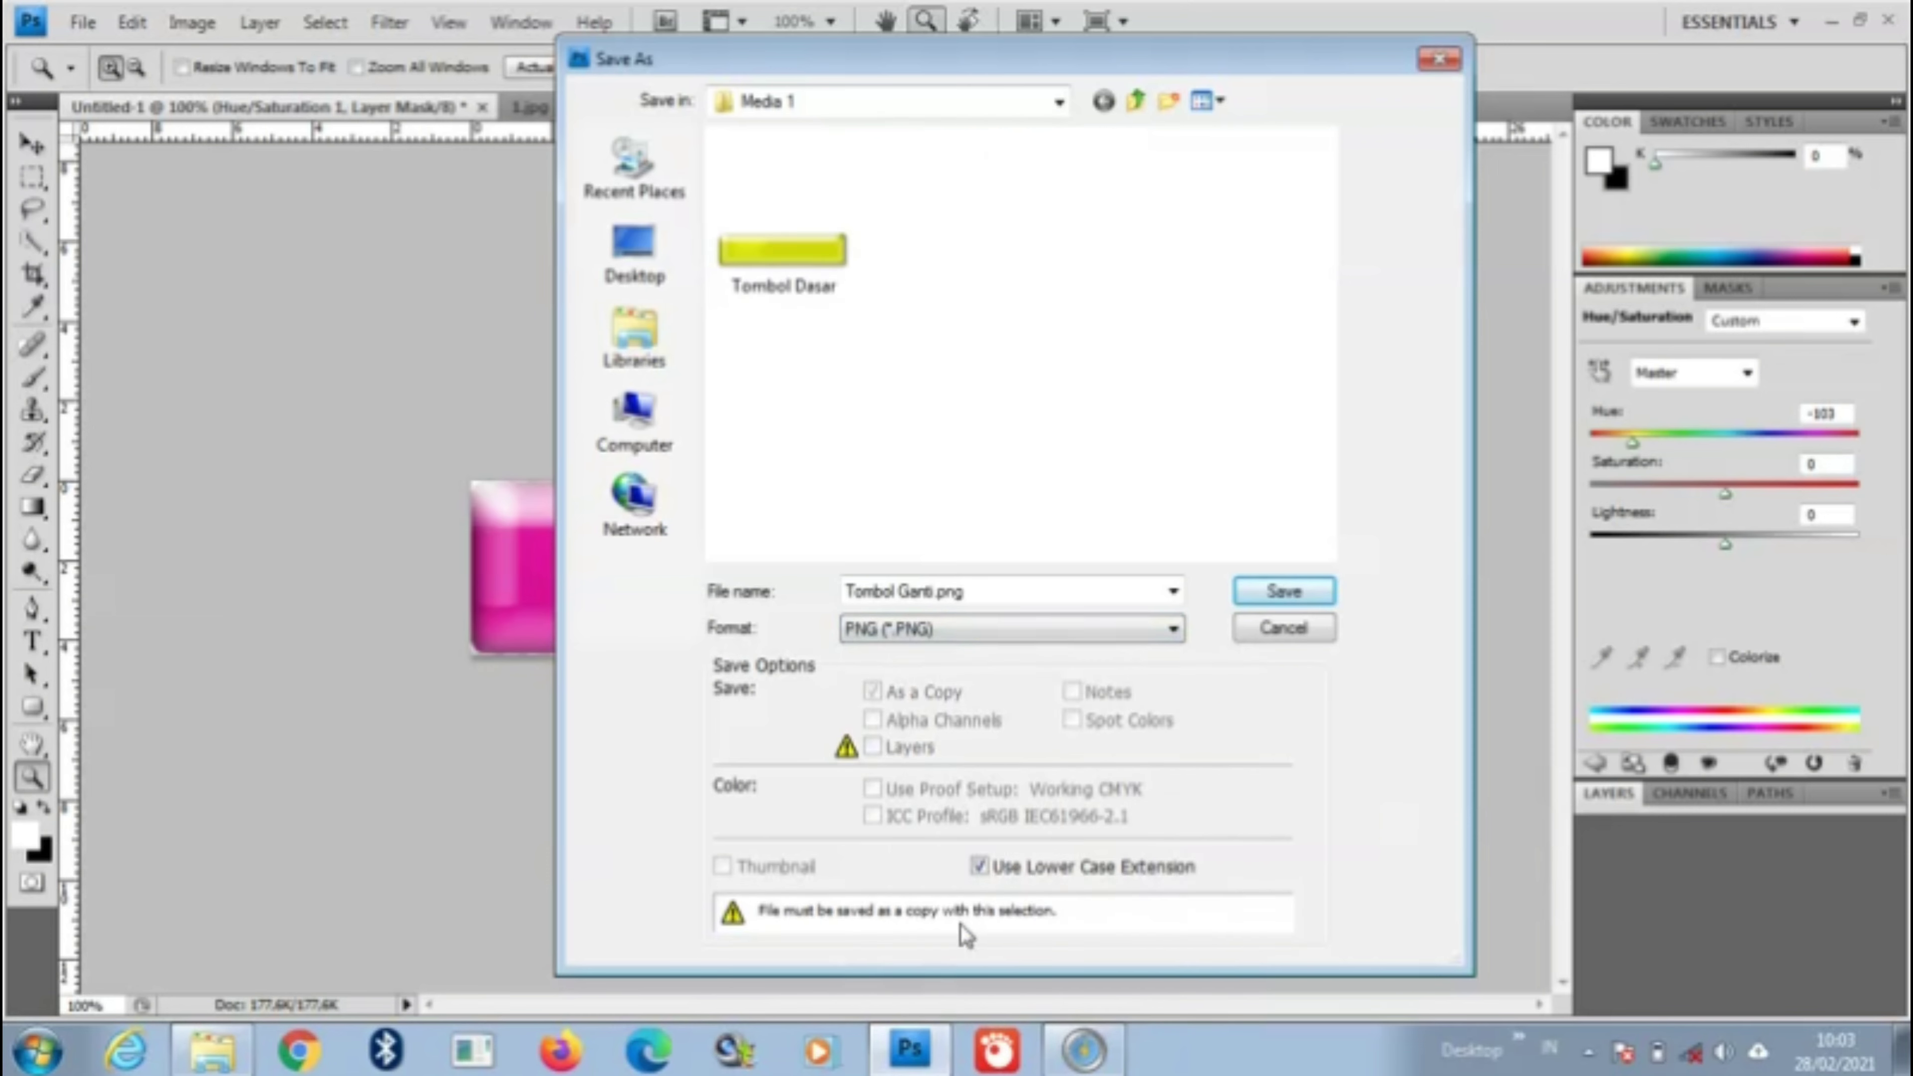
{"action": "left_click", "coordinate": [1296, 603]}
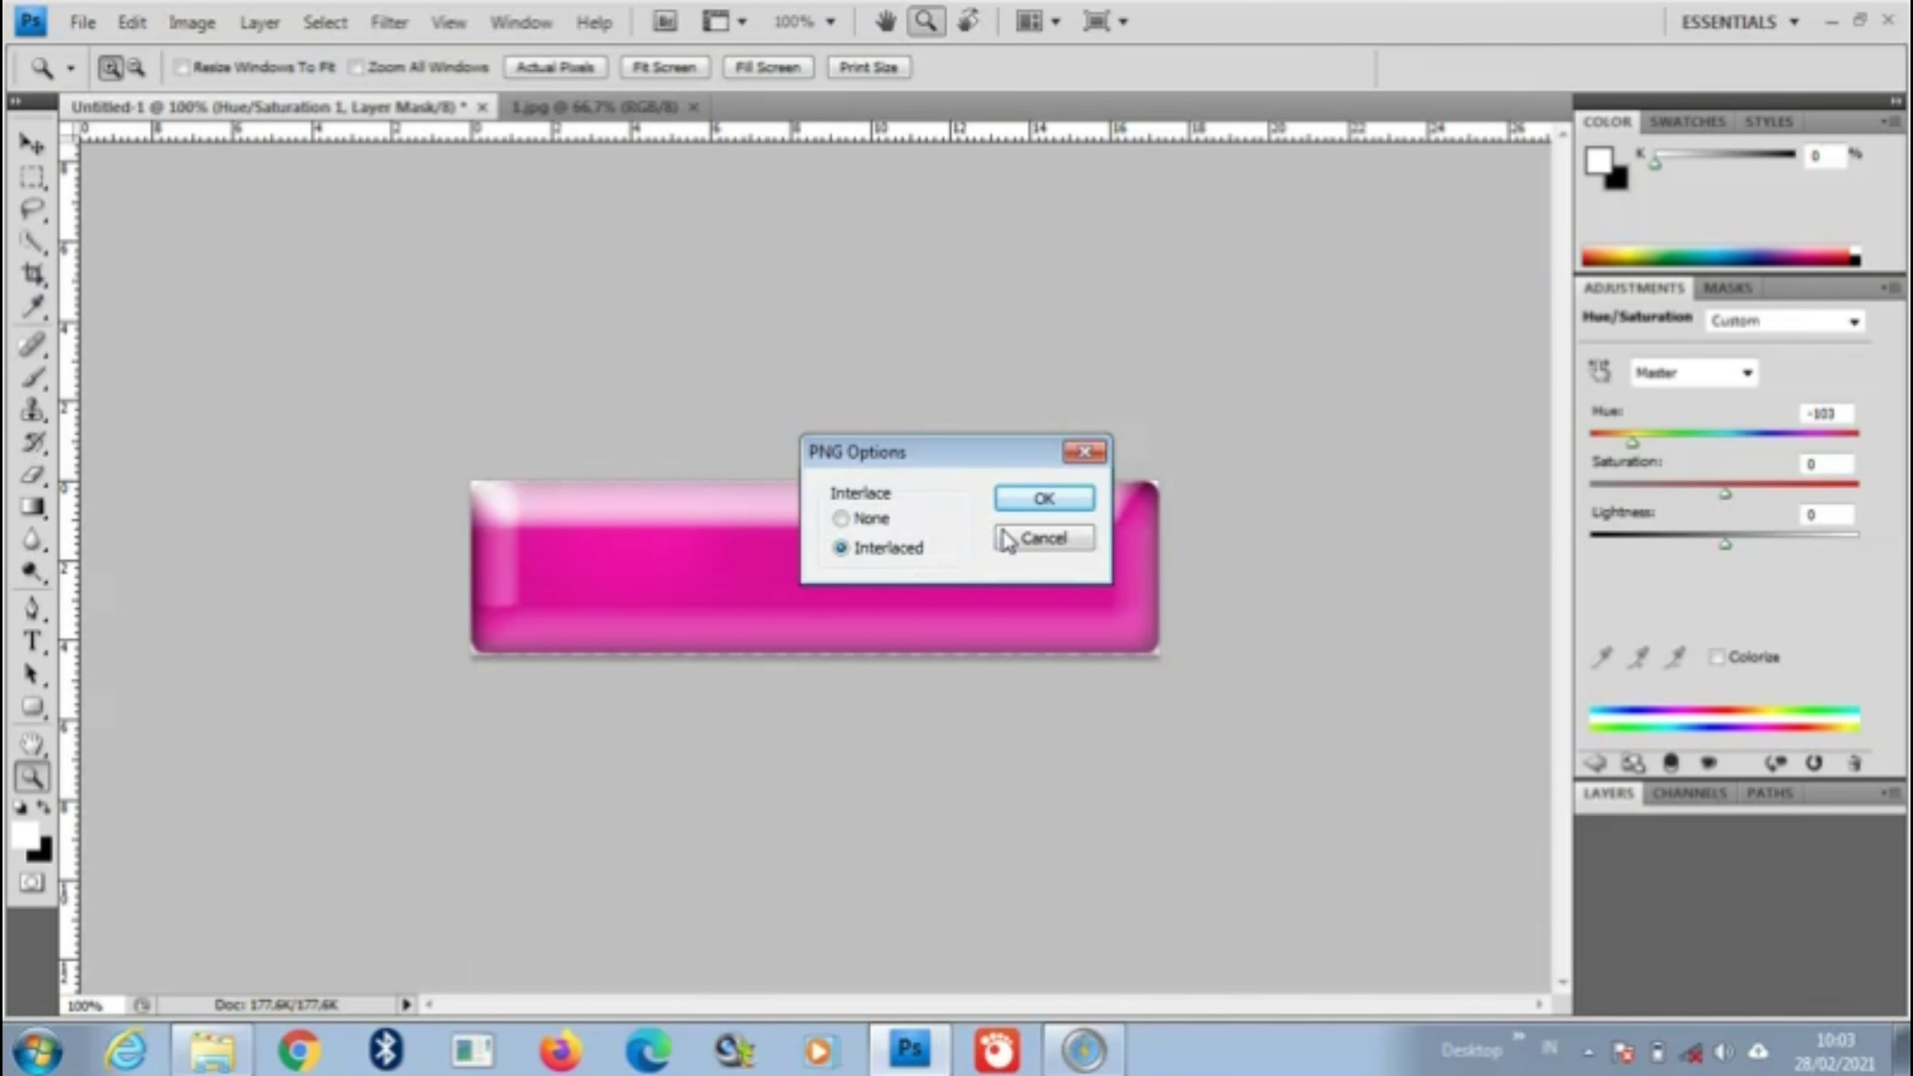
{"action": "left_click", "coordinate": [1044, 509]}
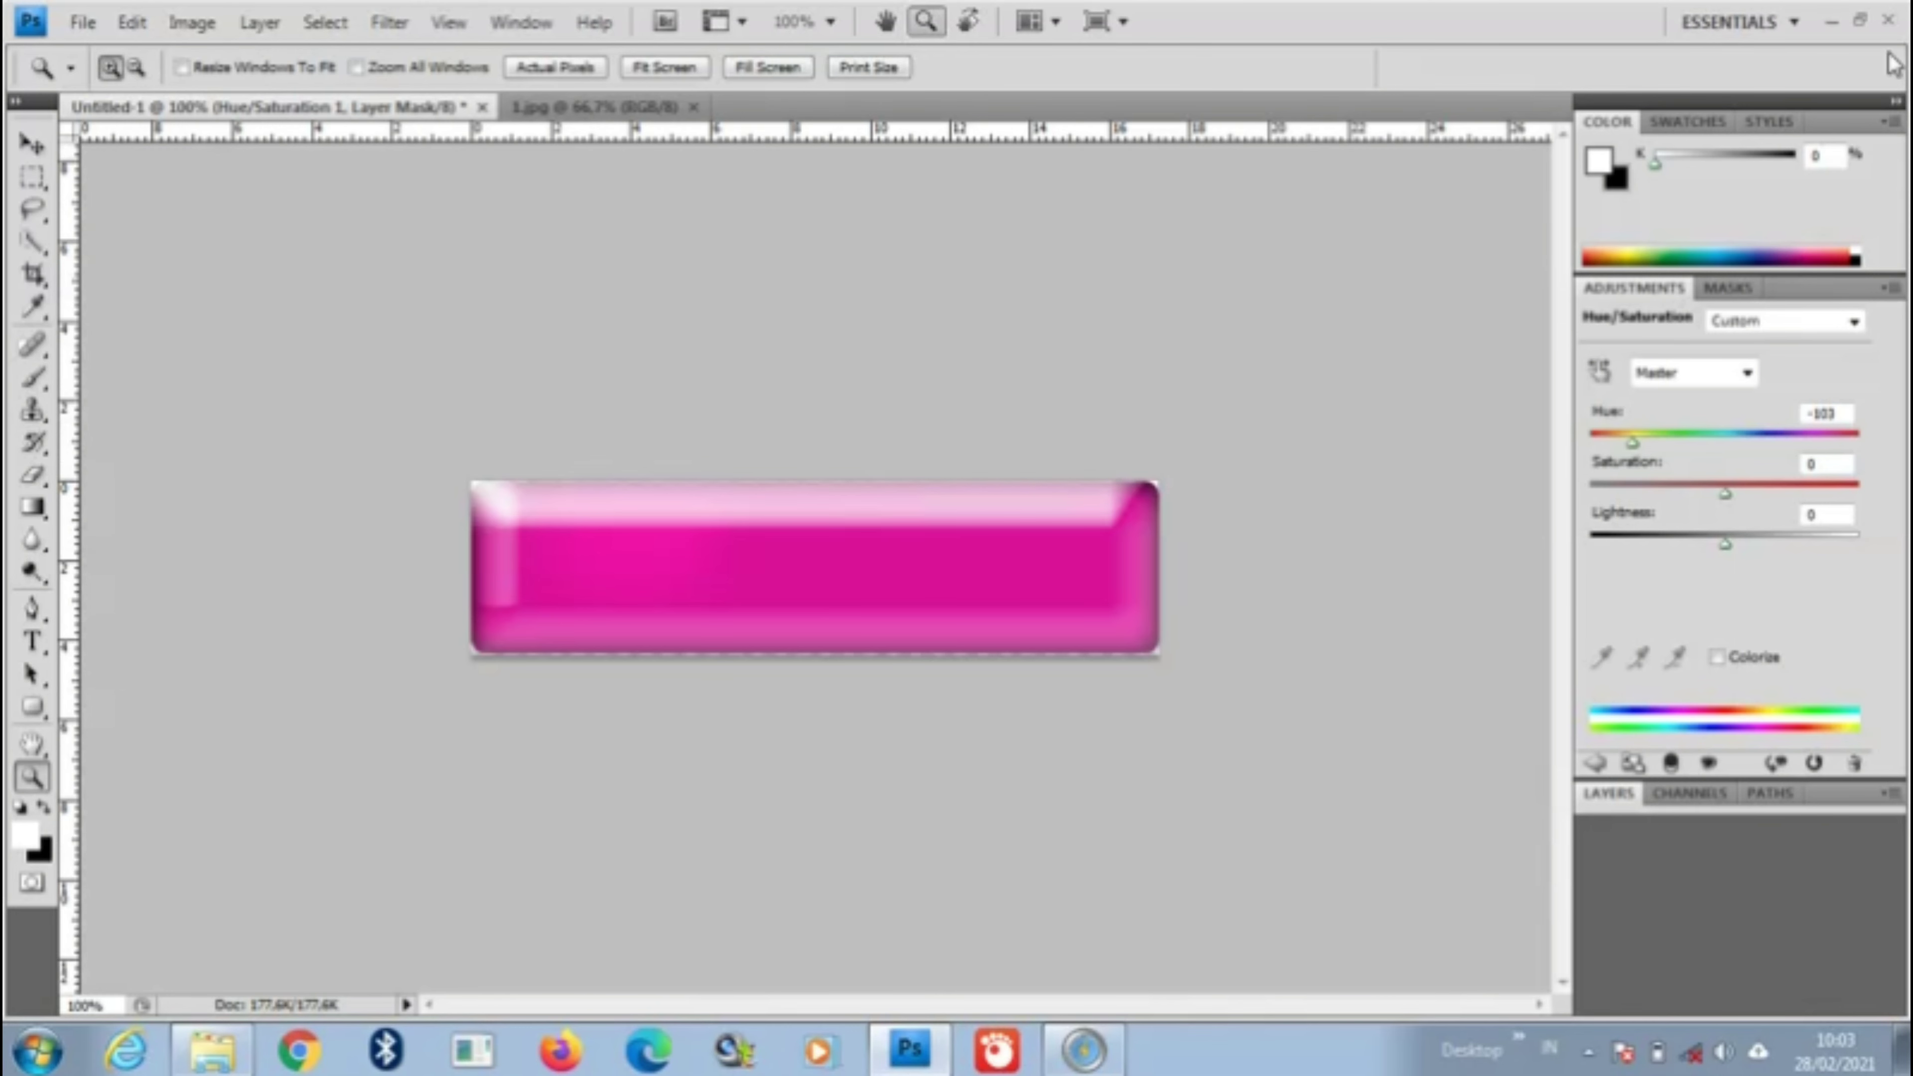
Step: Close Photoshop, declining to save changes to Untitled-1
{"action": "left_click", "coordinate": [1889, 22]}
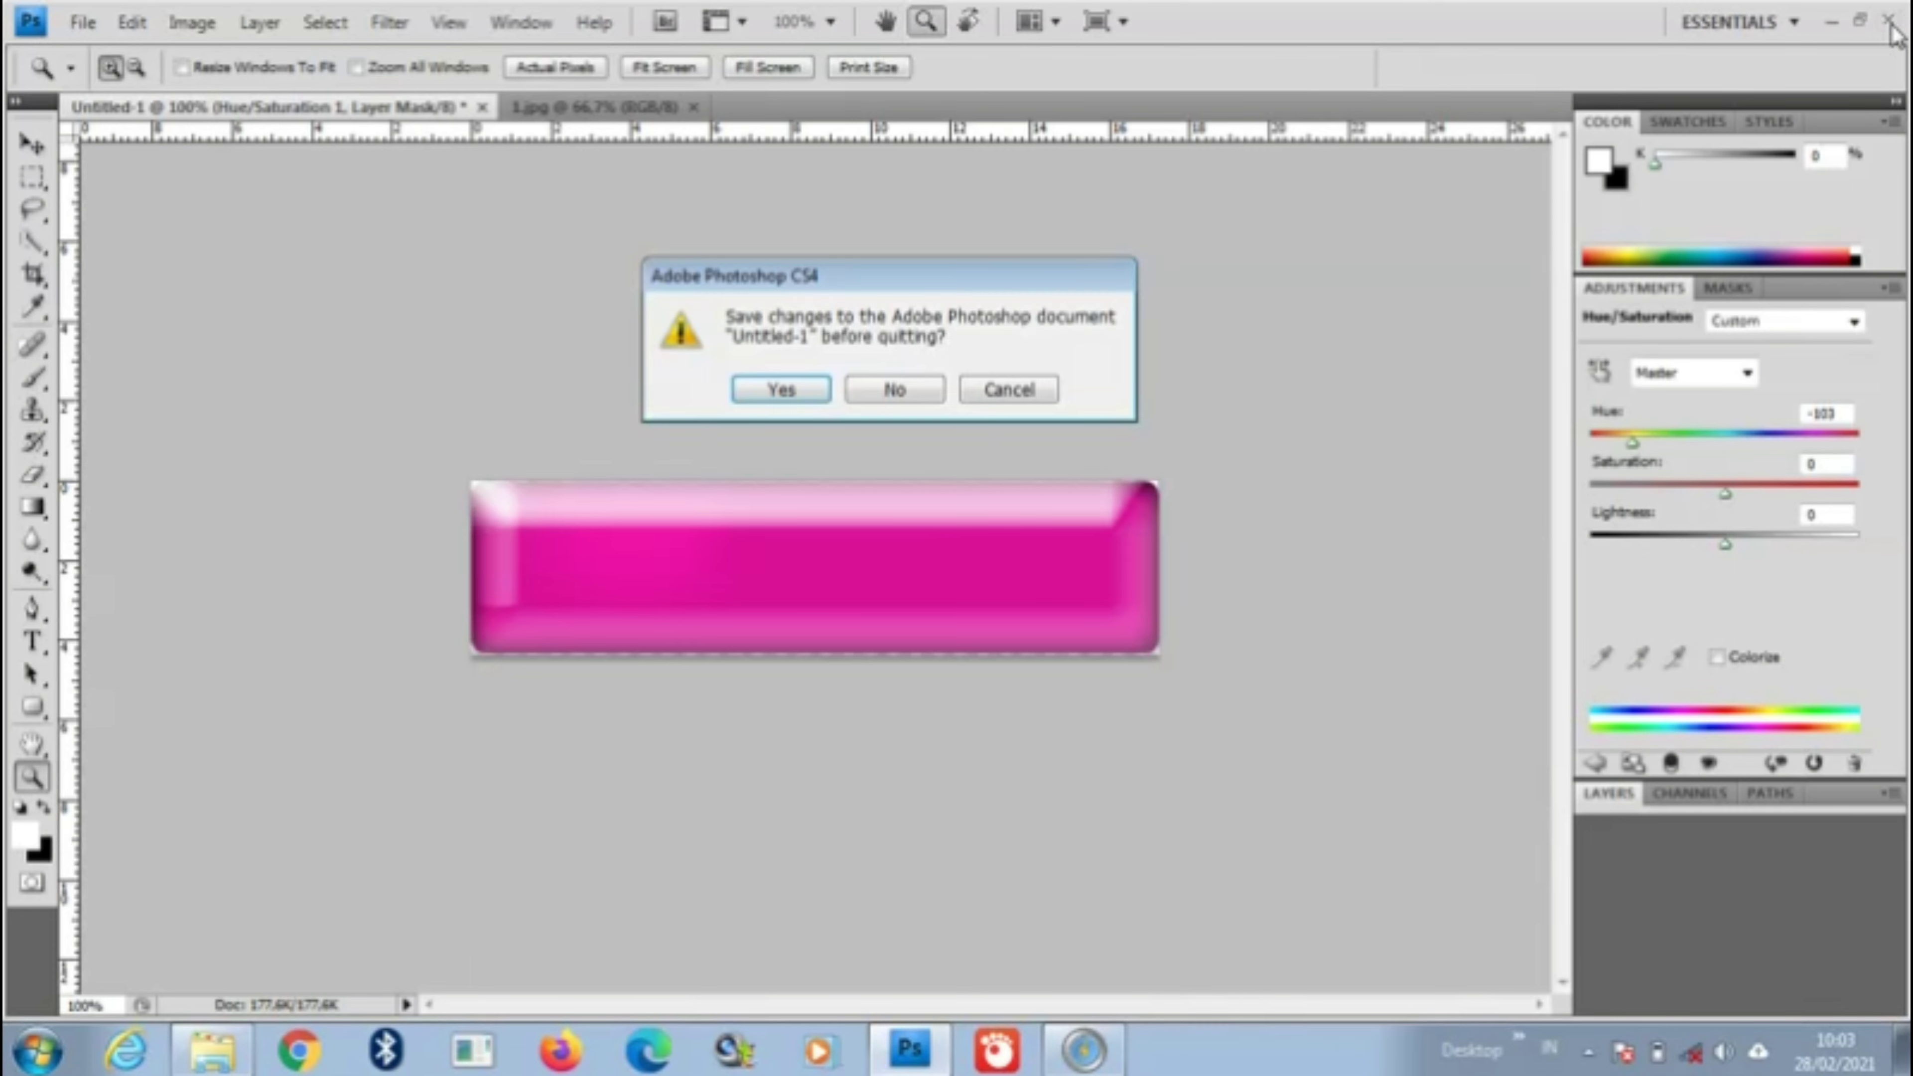
{"action": "left_click", "coordinate": [897, 389]}
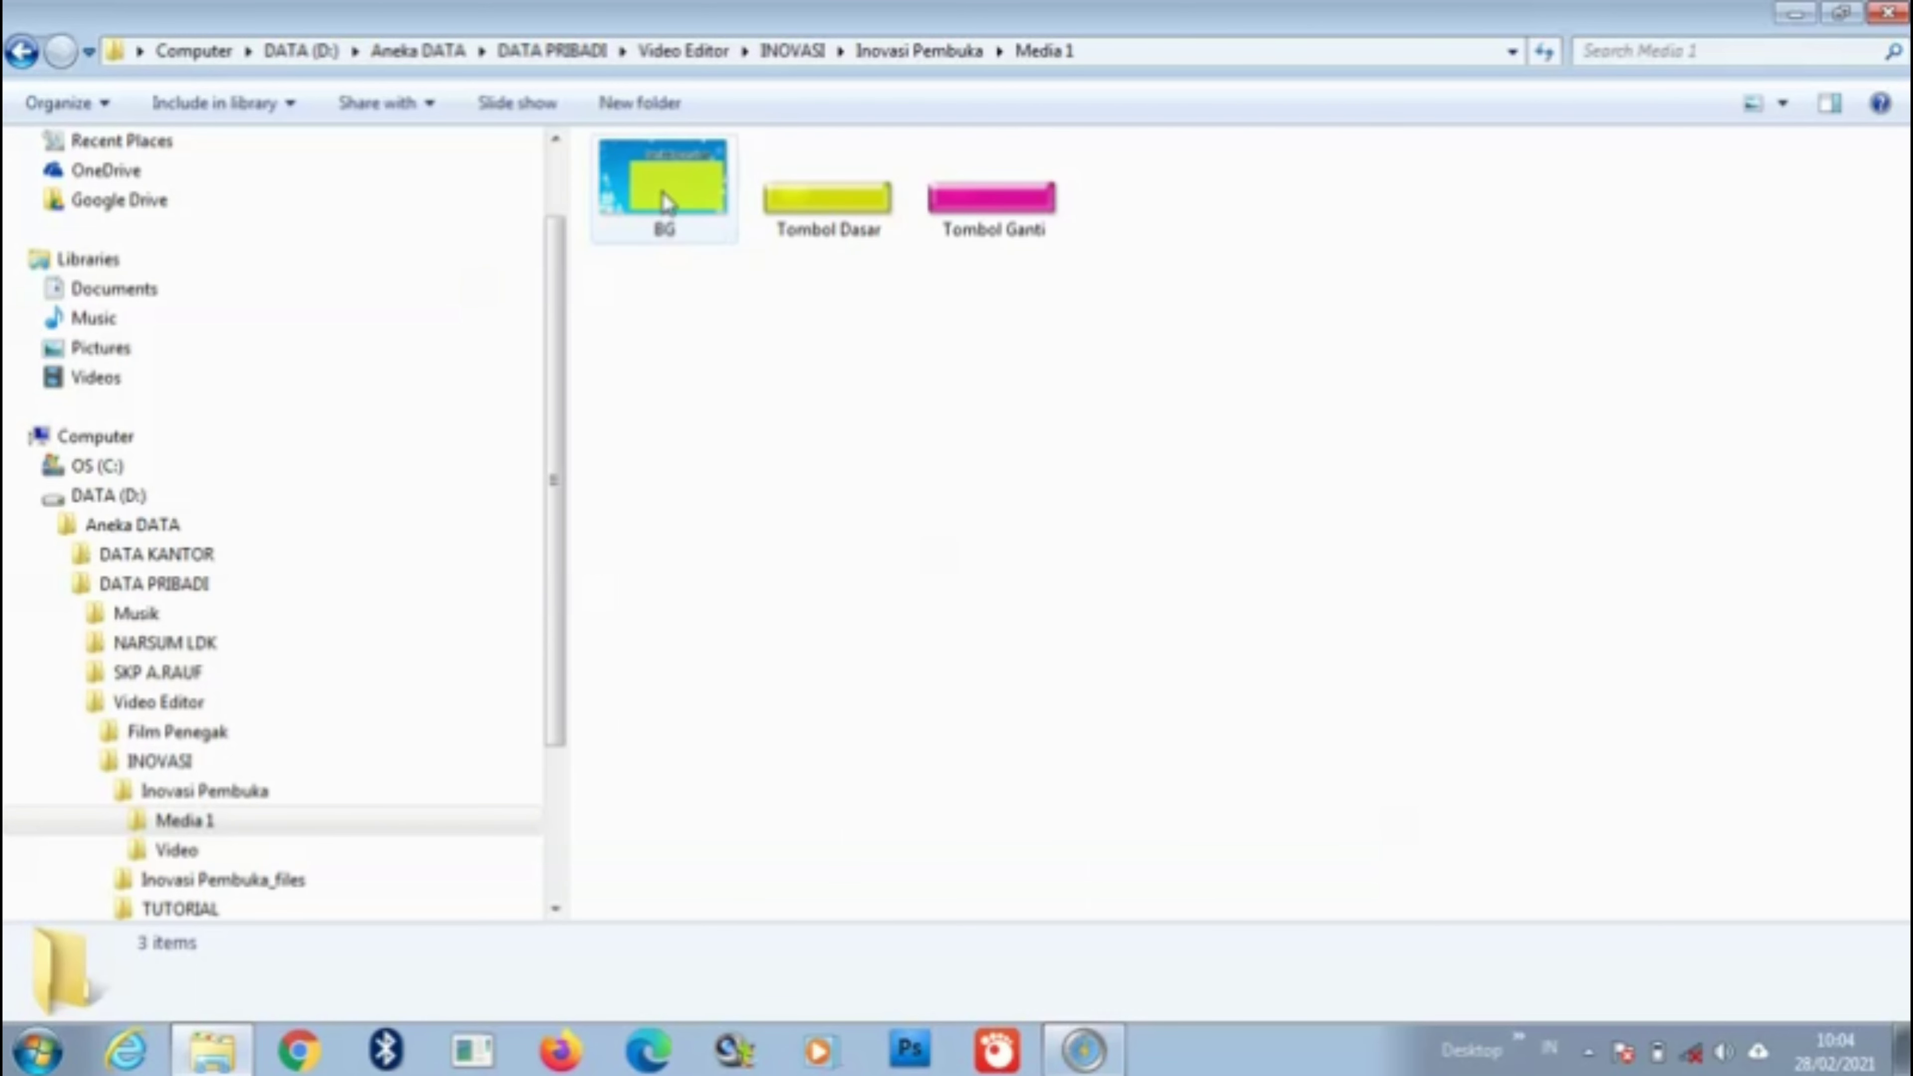
Step: Launch Macromedia Flash 8 from the Start menu's program list
{"action": "mouse_move", "coordinate": [662, 202]}
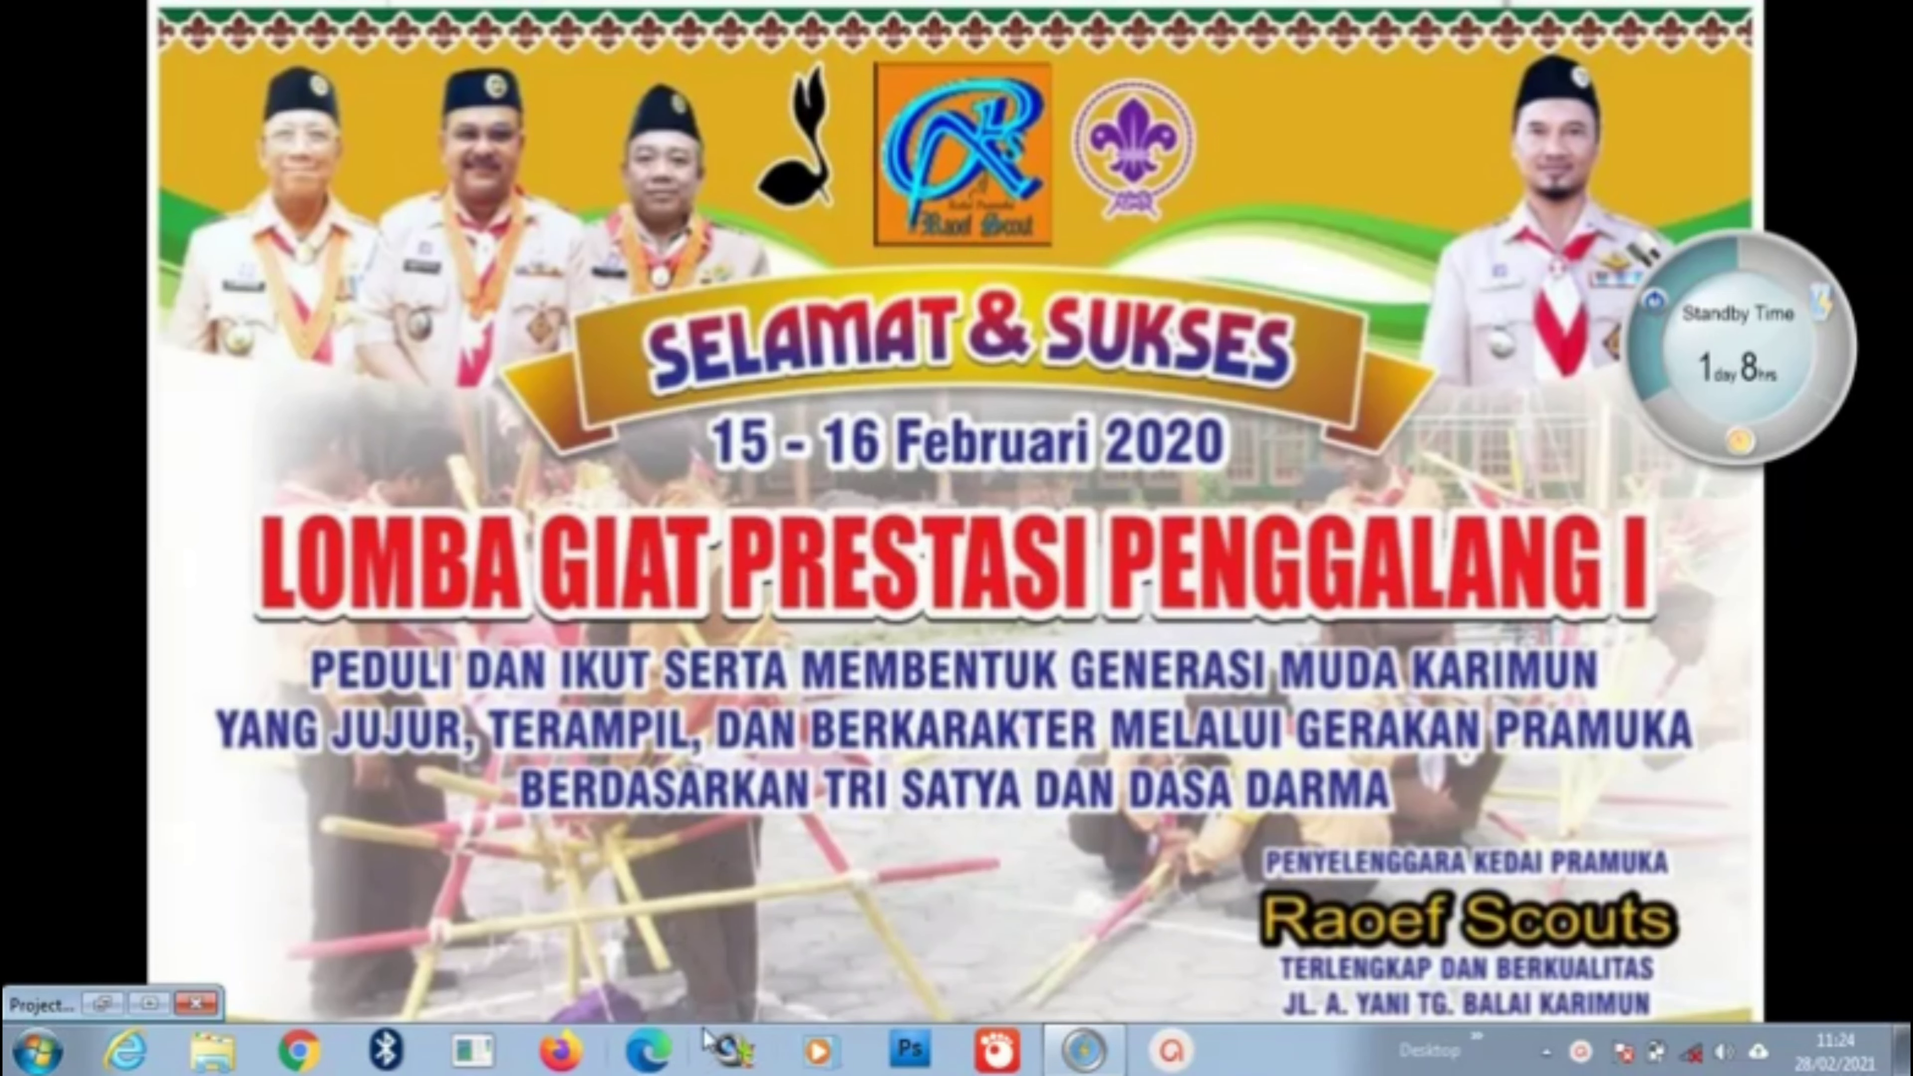
{"action": "left_click", "coordinate": [38, 1050]}
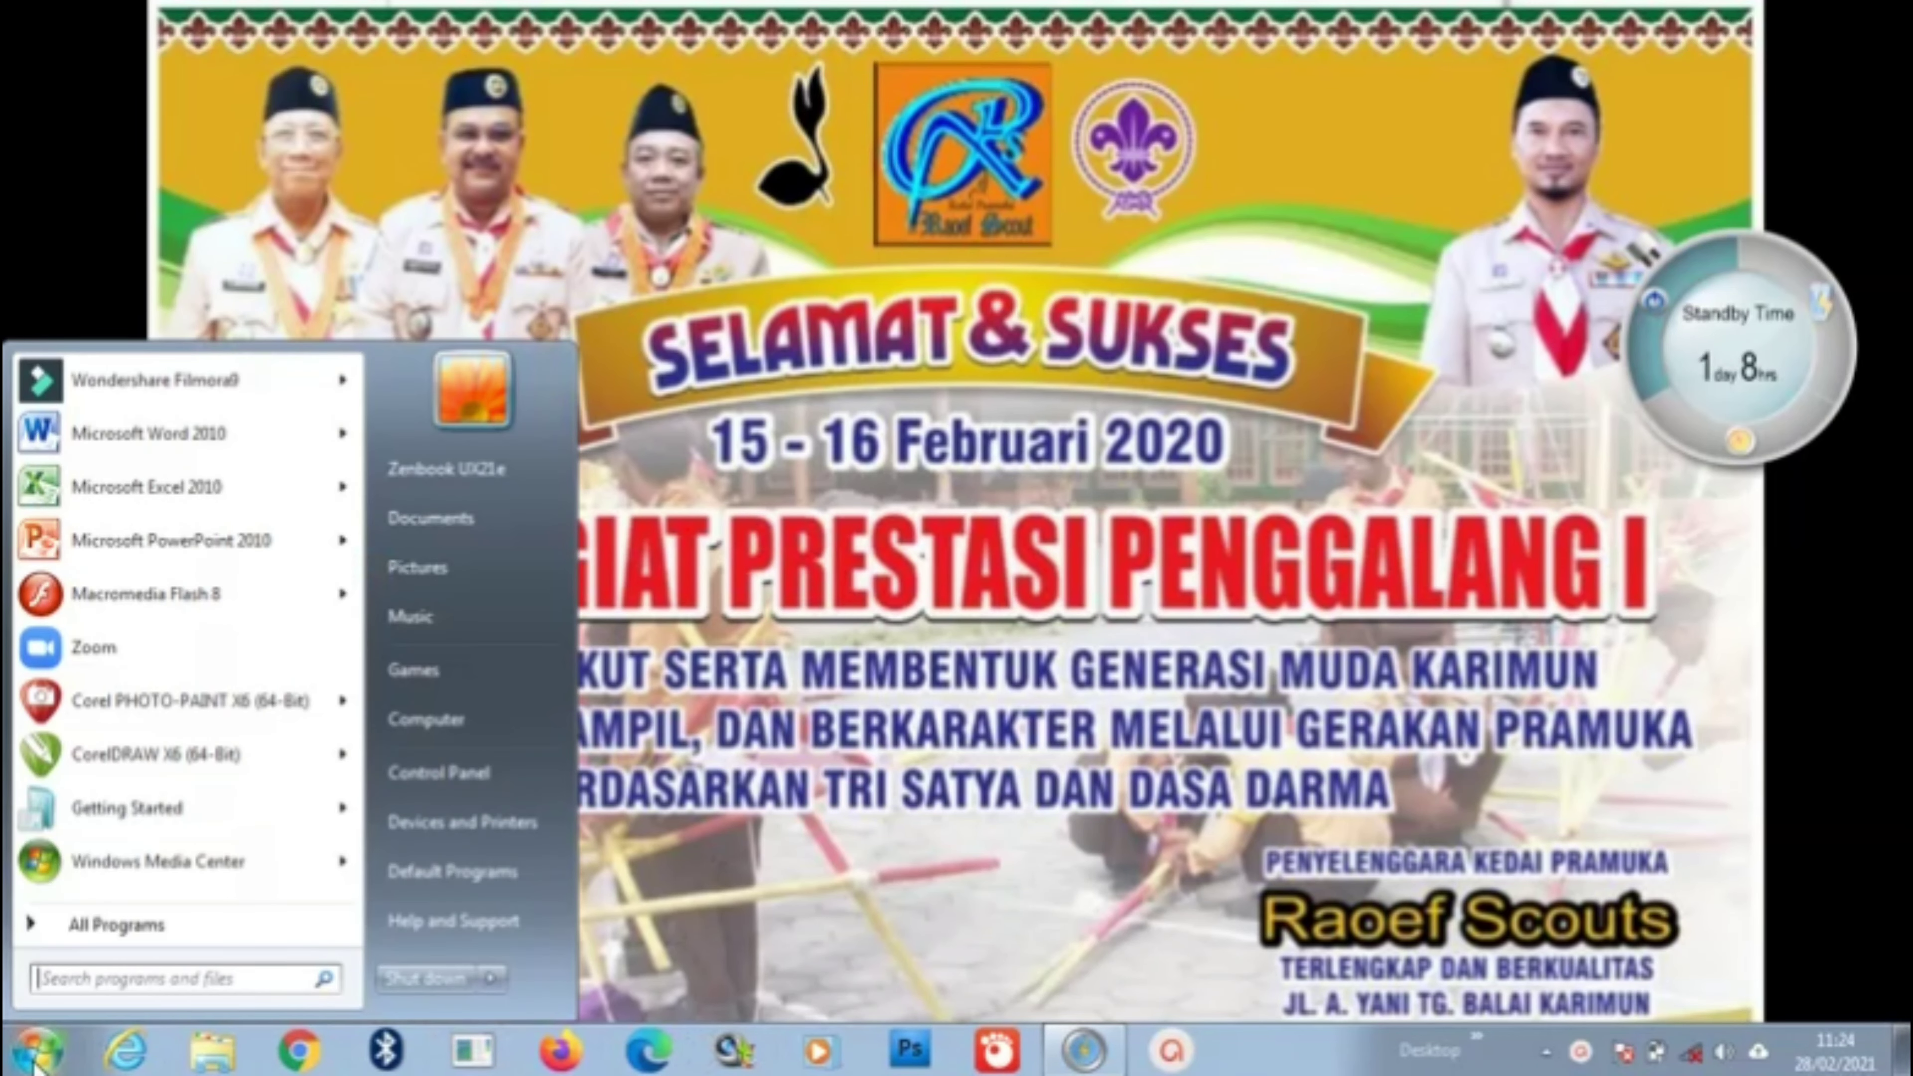
{"action": "left_click", "coordinate": [179, 602]}
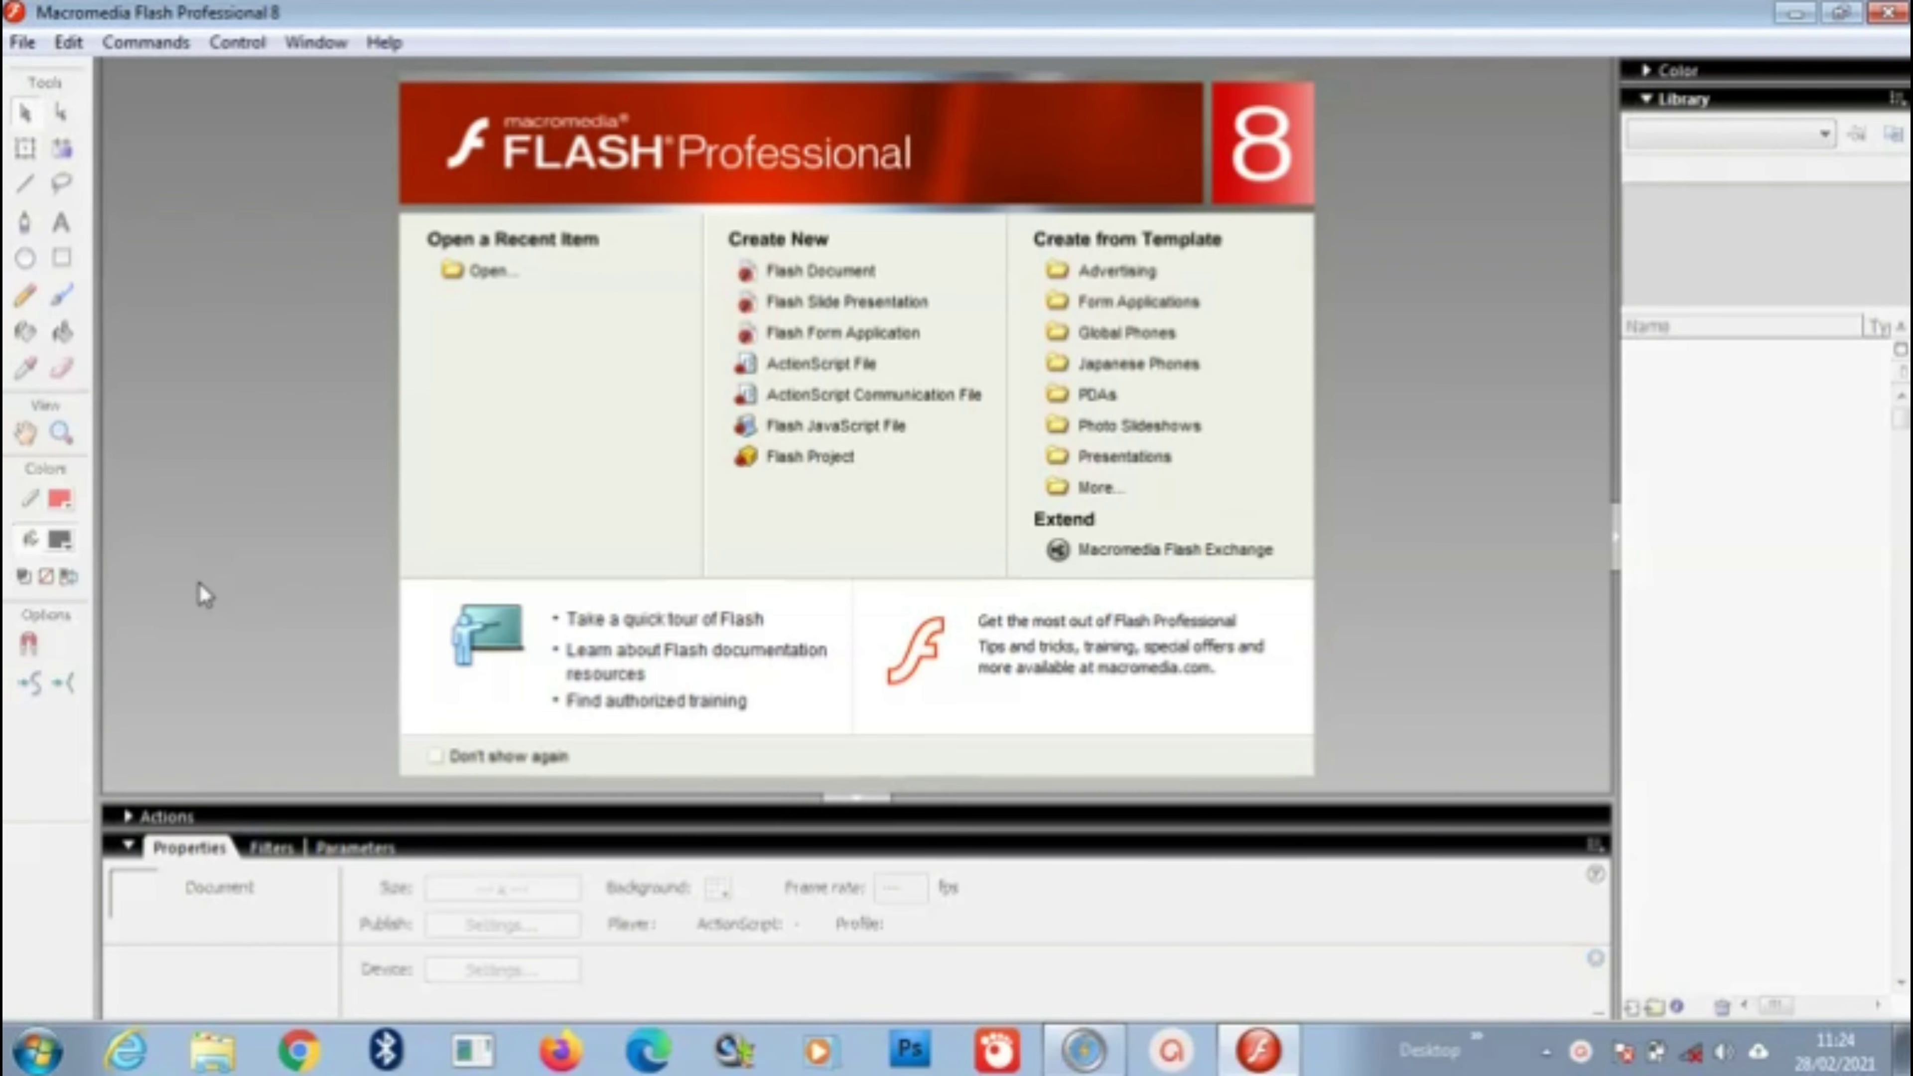
Step: Create a new Flash document from the Start Page and rename Layer 1 to BG
{"action": "left_click", "coordinate": [808, 279]}
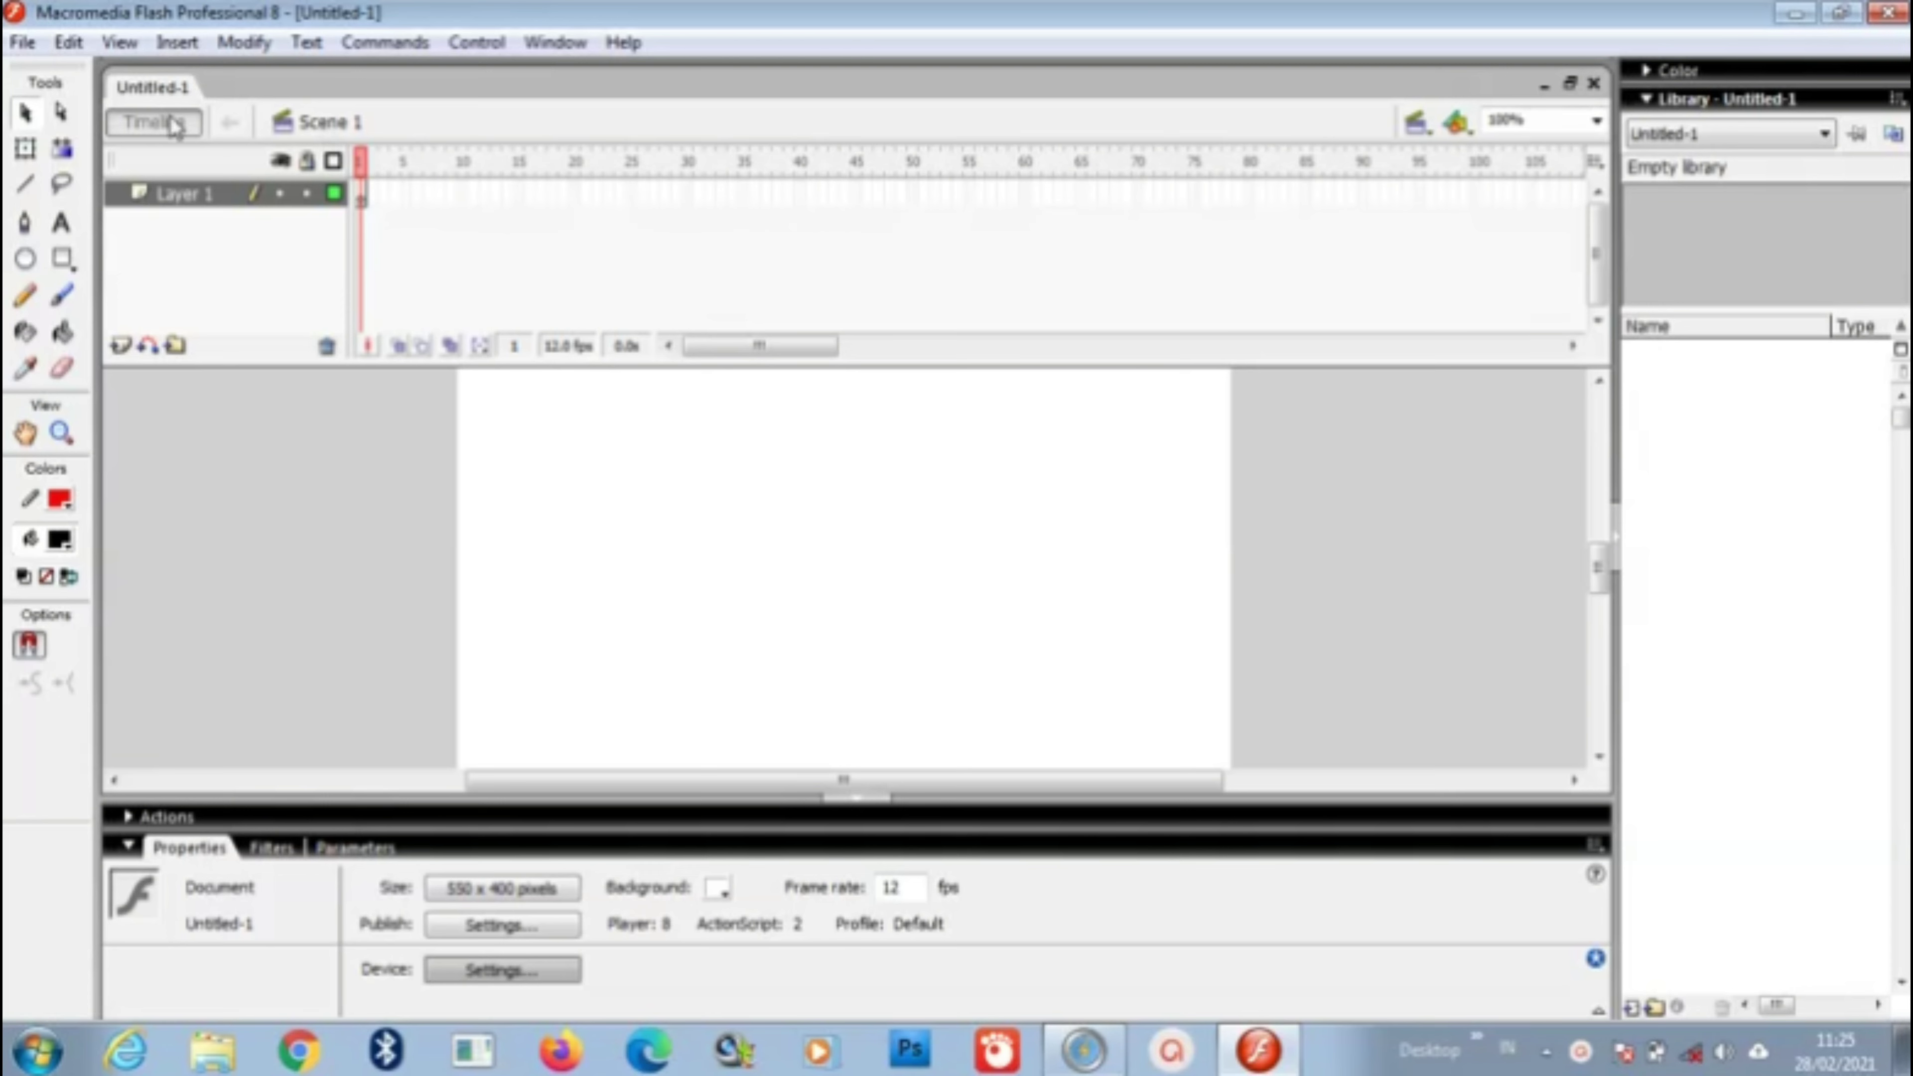
{"action": "left_click", "coordinate": [210, 207]}
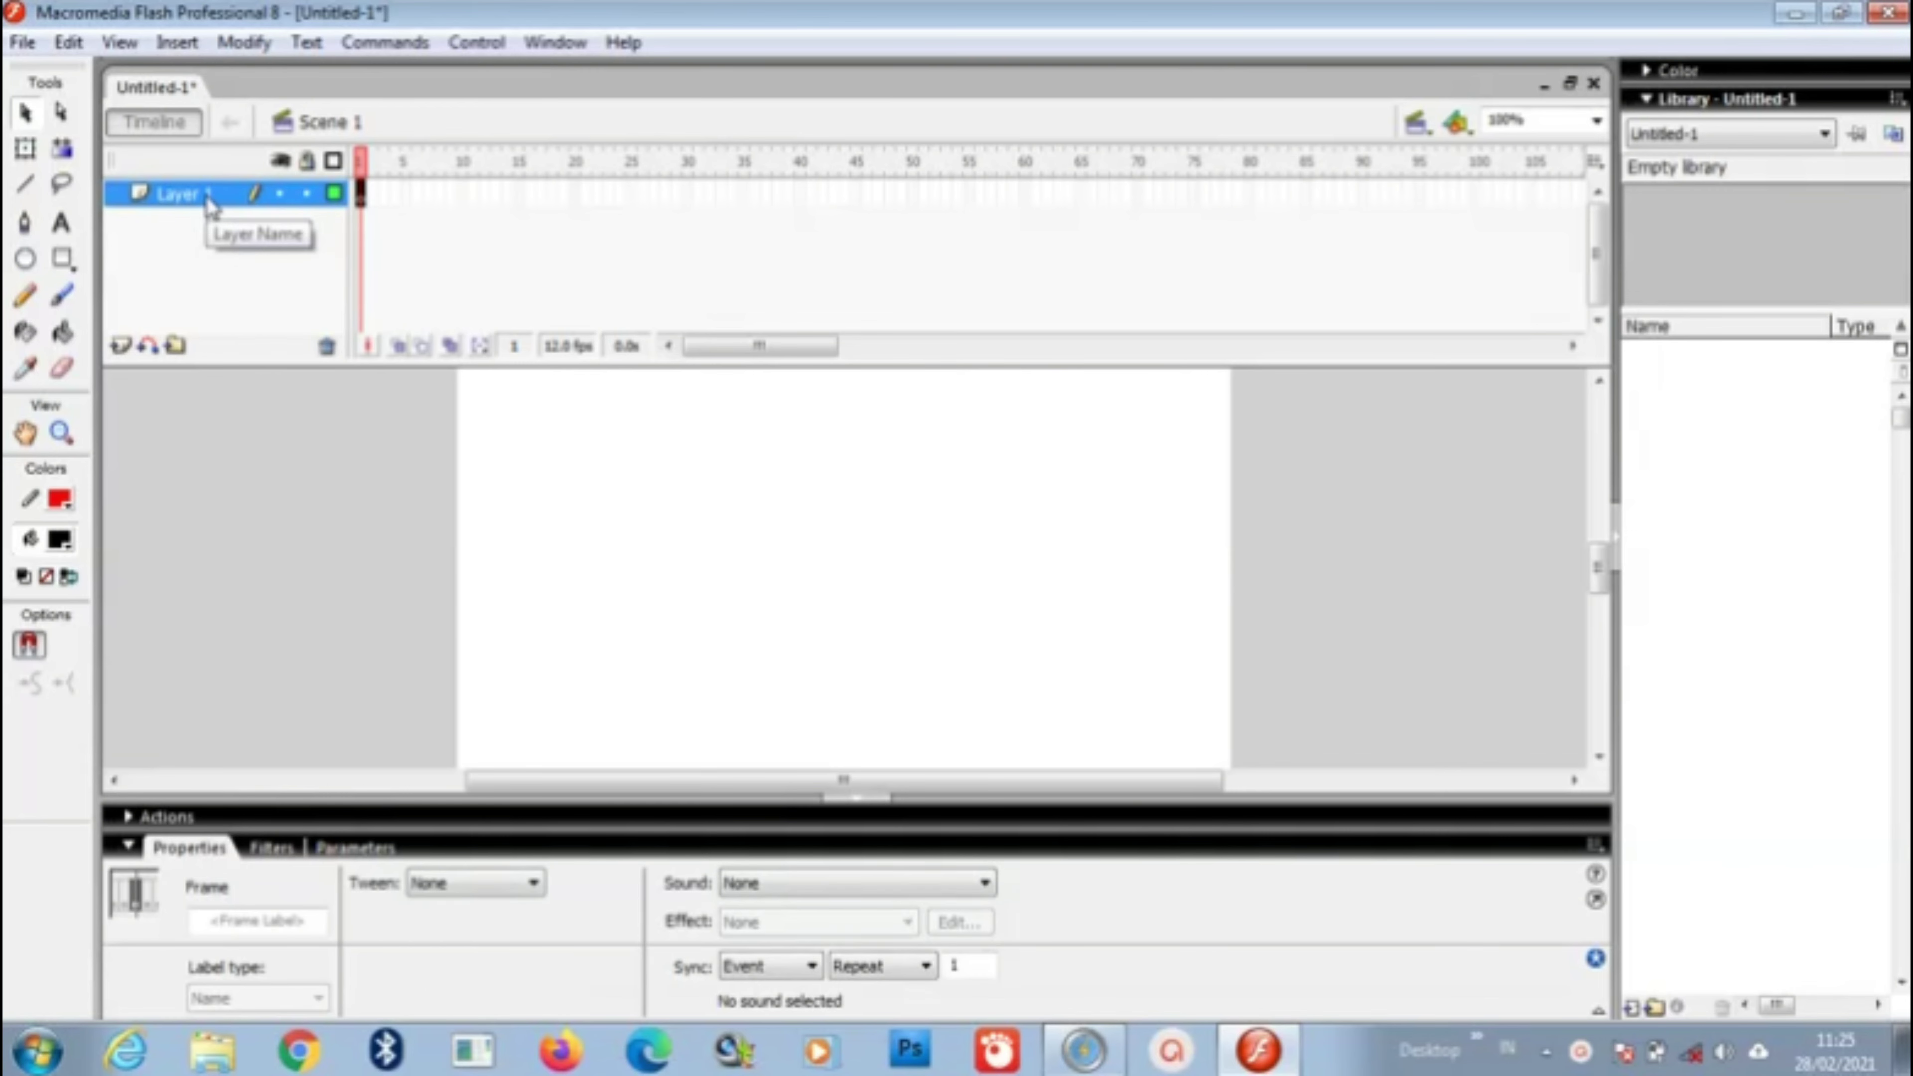
{"action": "double_click", "coordinate": [209, 202]}
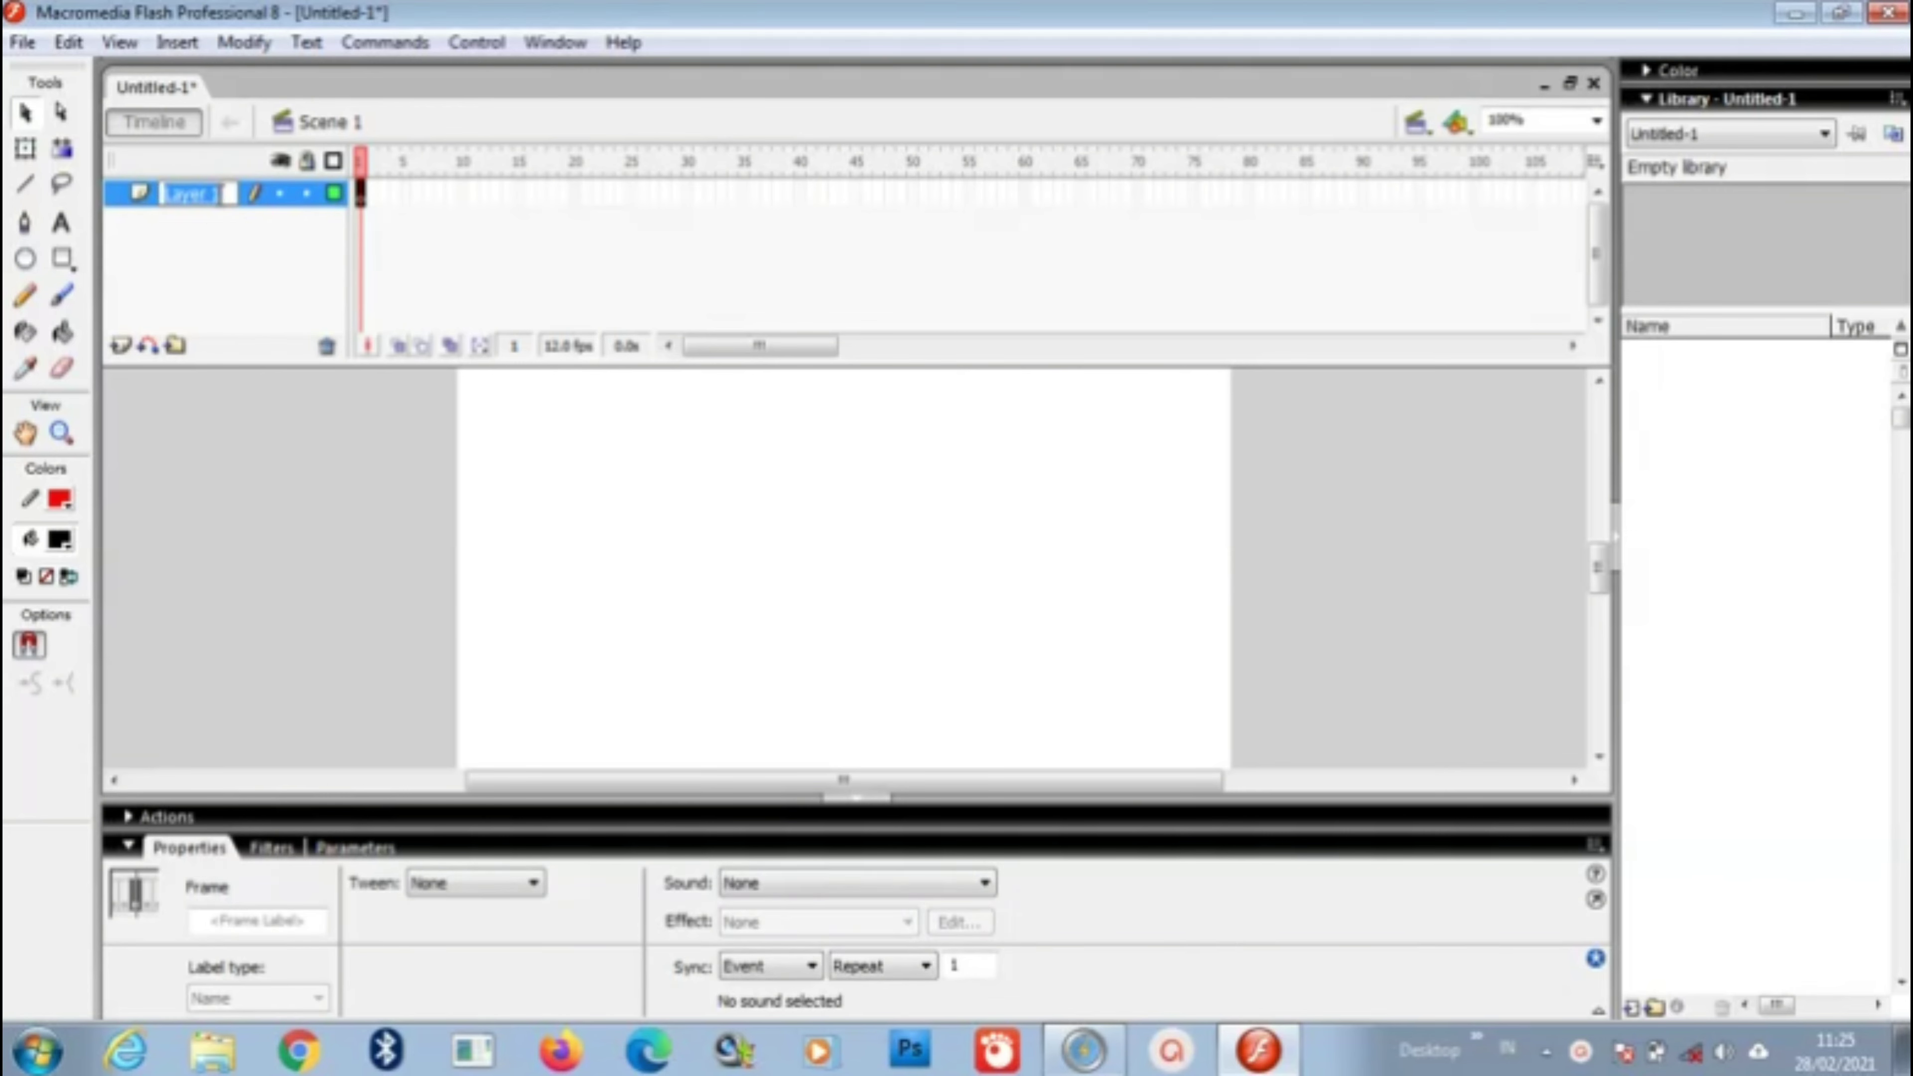
{"action": "type", "text": "BG"}
{"action": "left_click", "coordinate": [228, 244]}
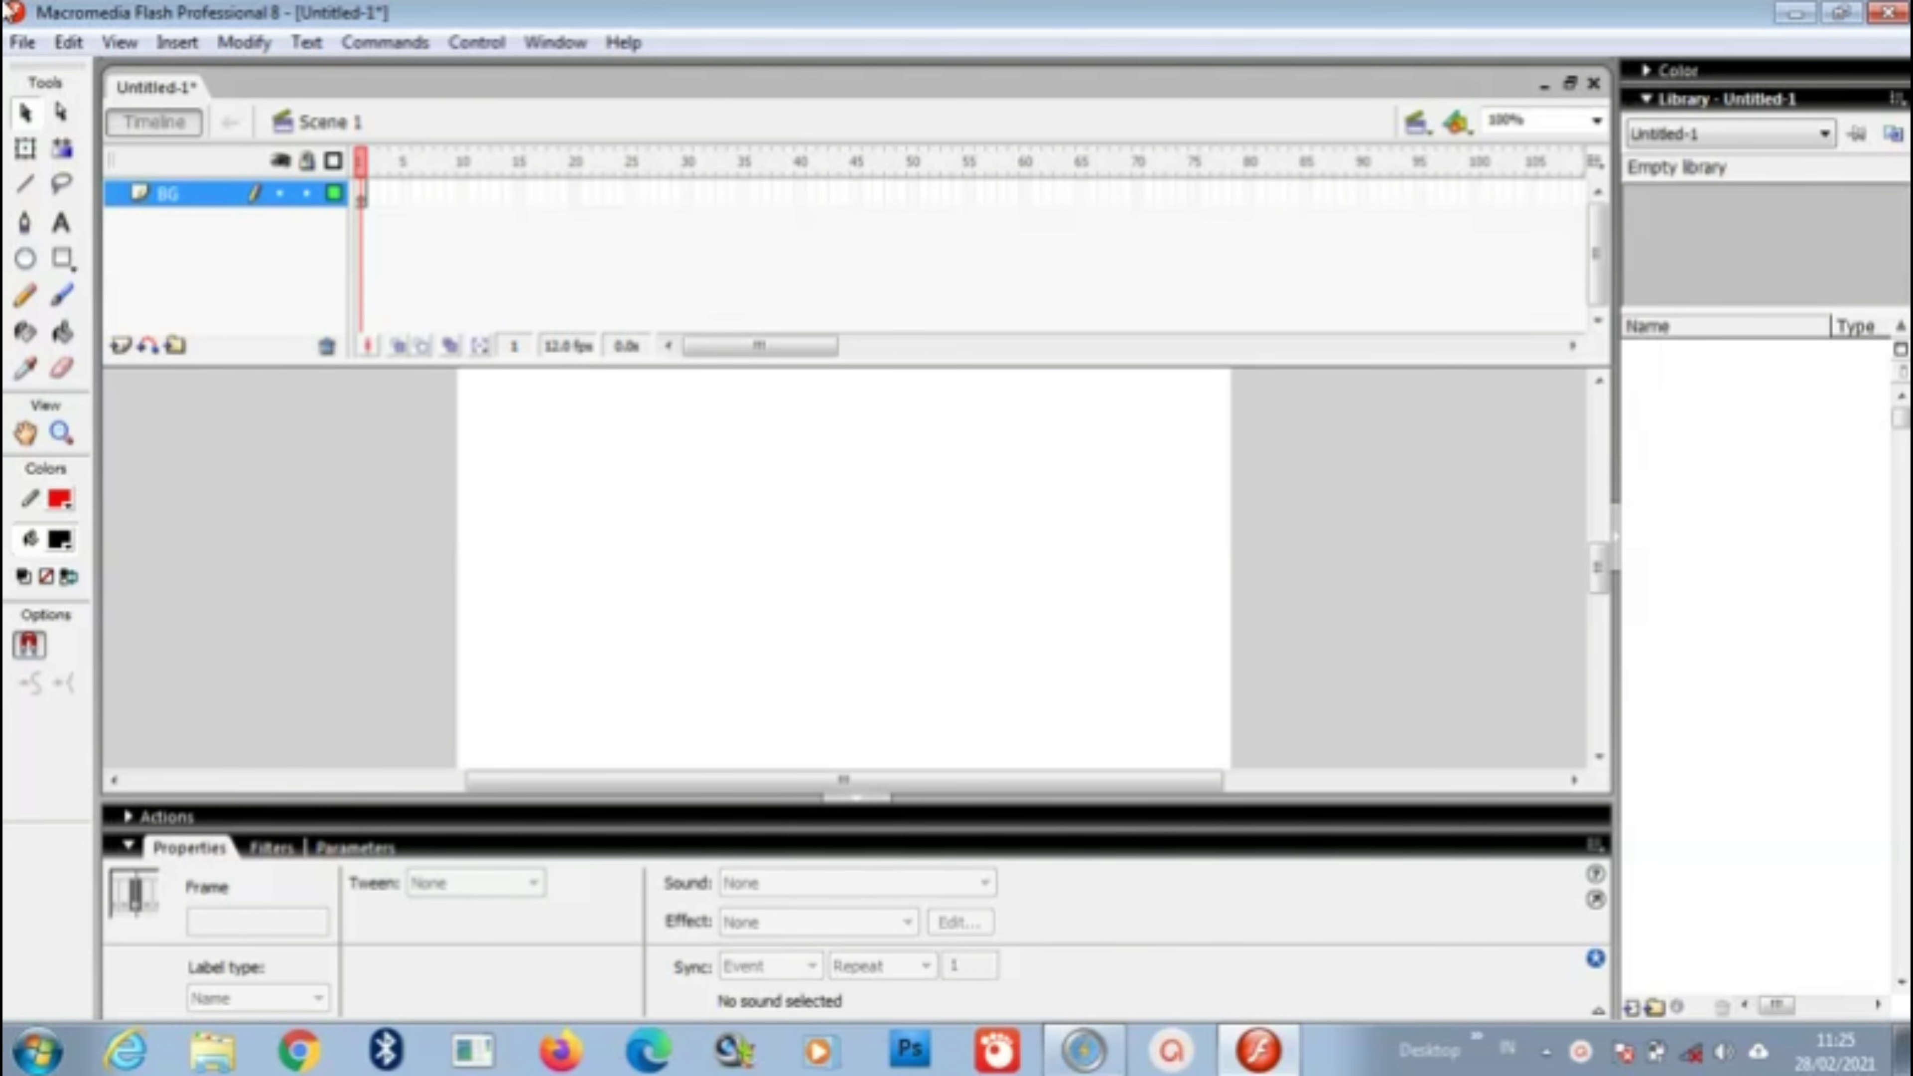
{"action": "left_click", "coordinate": [22, 42]}
{"action": "mouse_move", "coordinate": [179, 507]}
{"action": "mouse_move", "coordinate": [269, 467]}
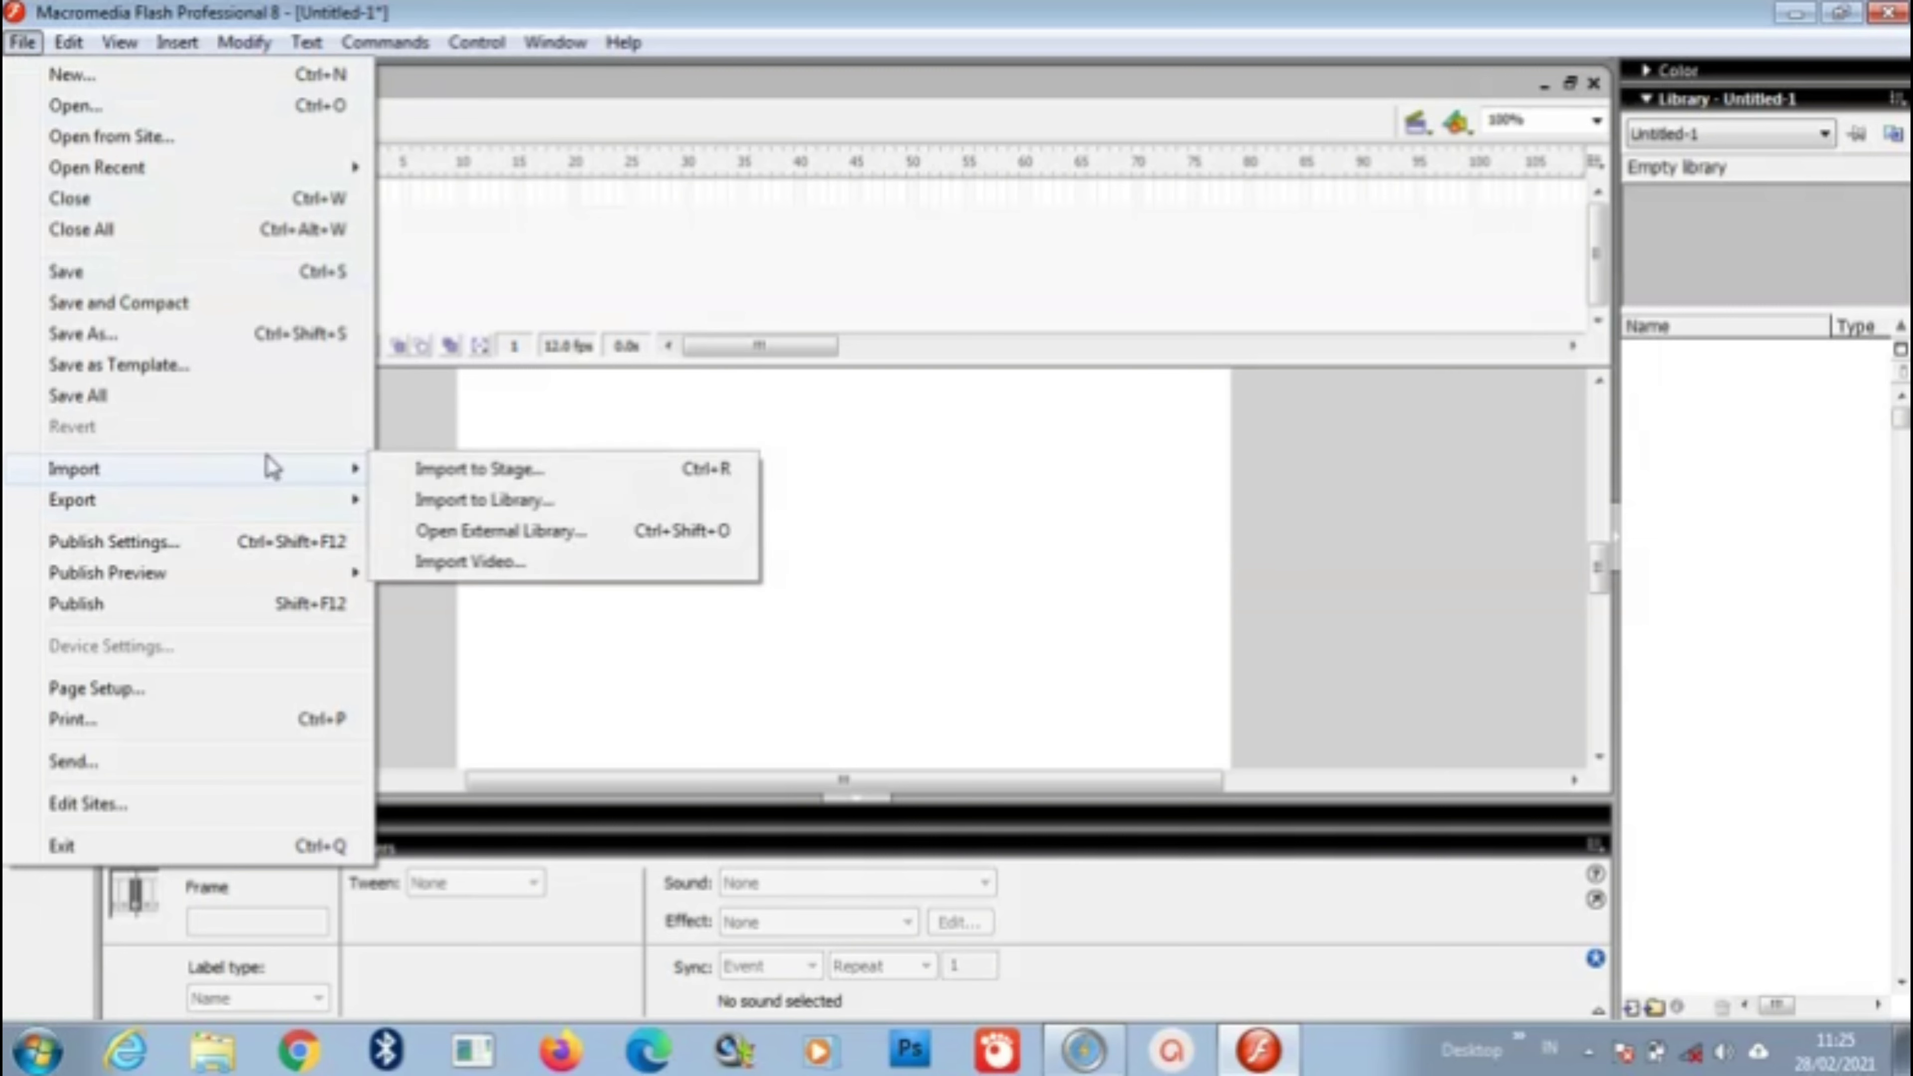
{"action": "left_click", "coordinate": [550, 497]}
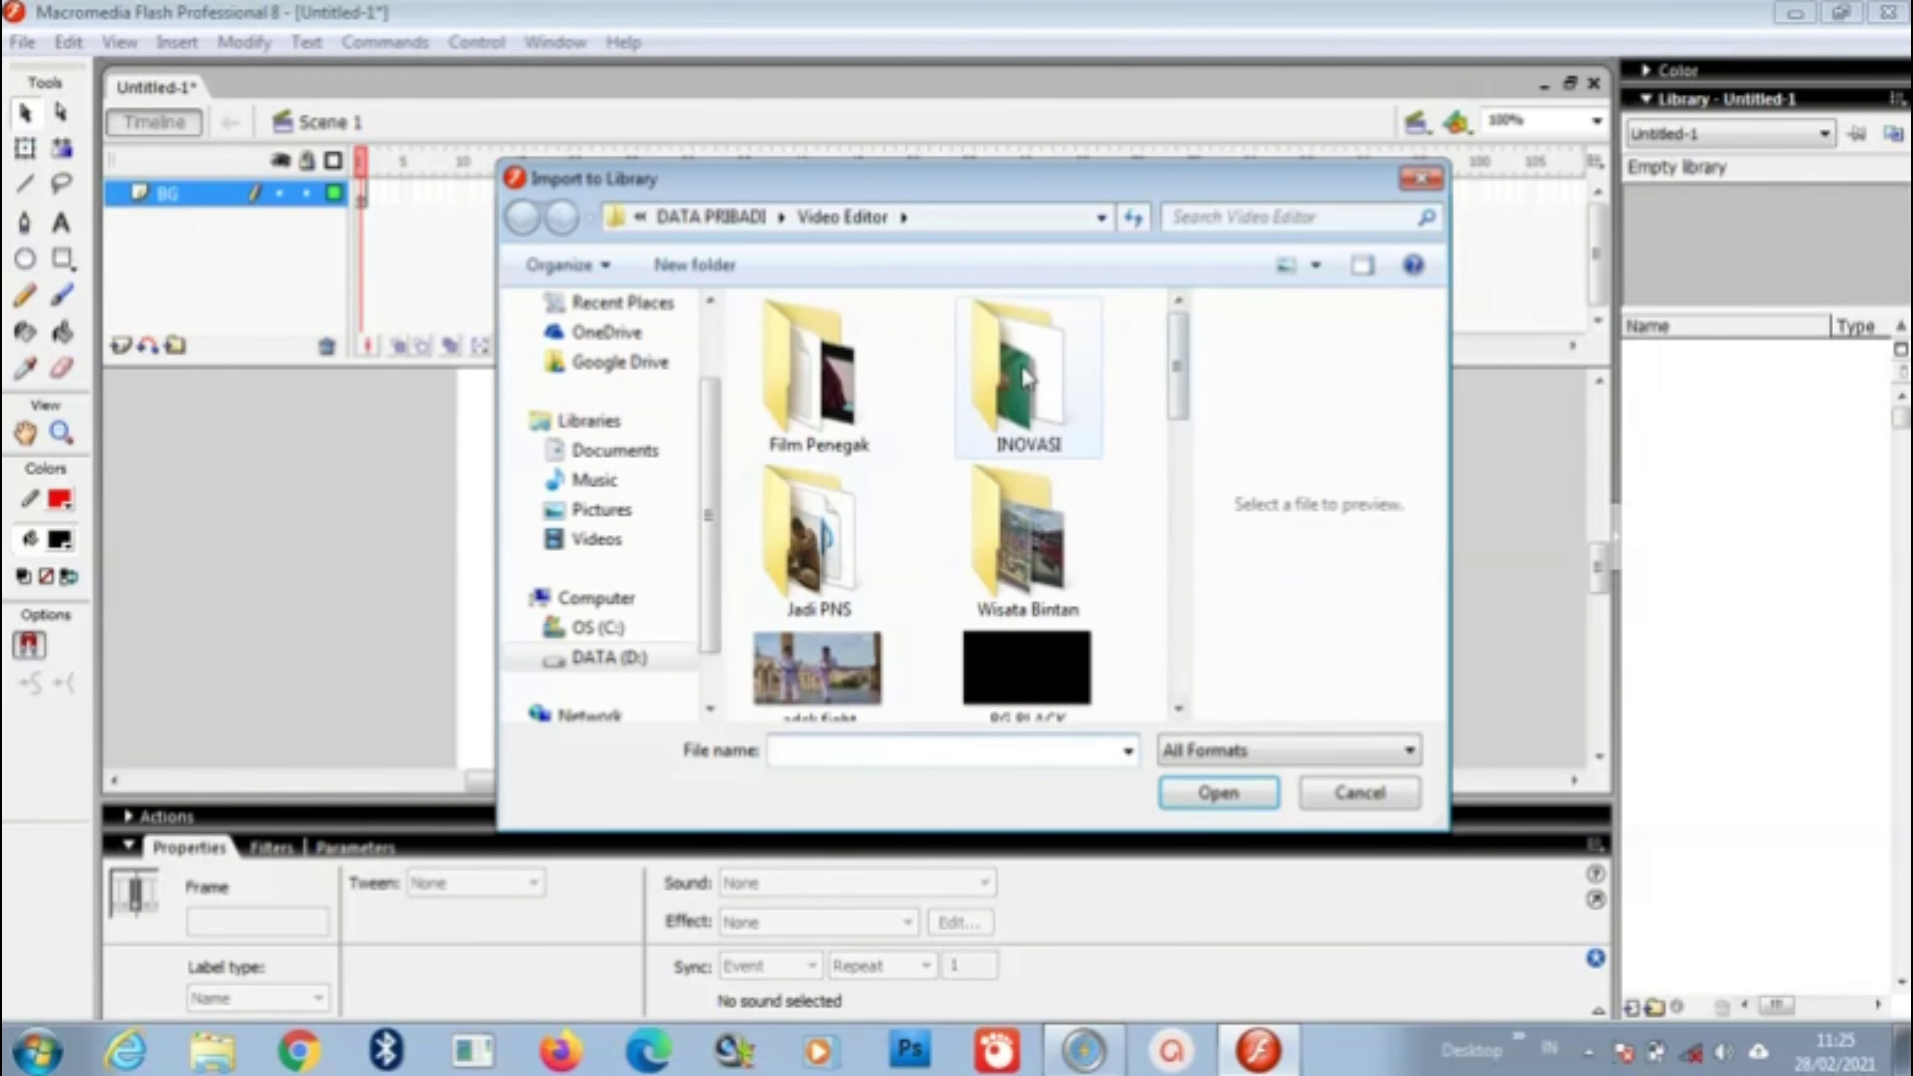
{"action": "double_click", "coordinate": [1024, 375]}
{"action": "left_click", "coordinate": [880, 400]}
{"action": "double_click", "coordinate": [880, 400]}
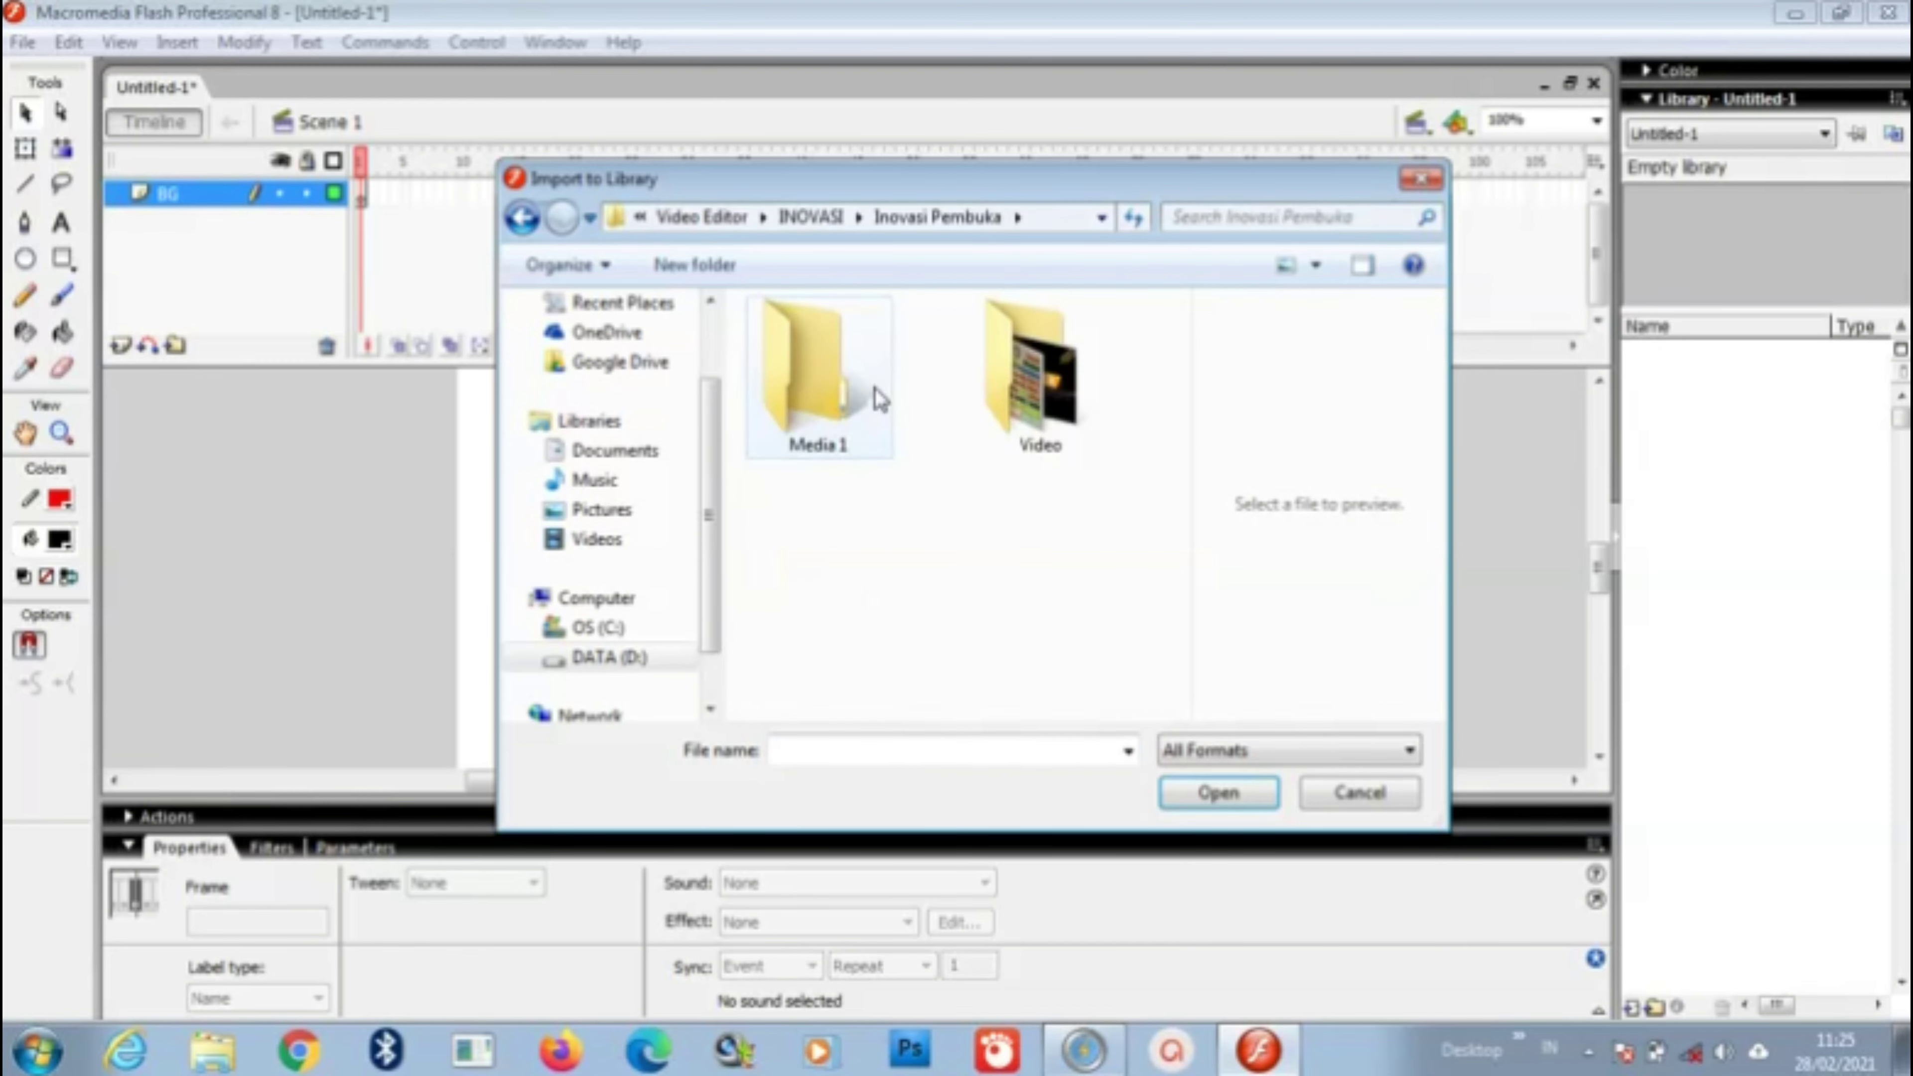
{"action": "double_click", "coordinate": [876, 400]}
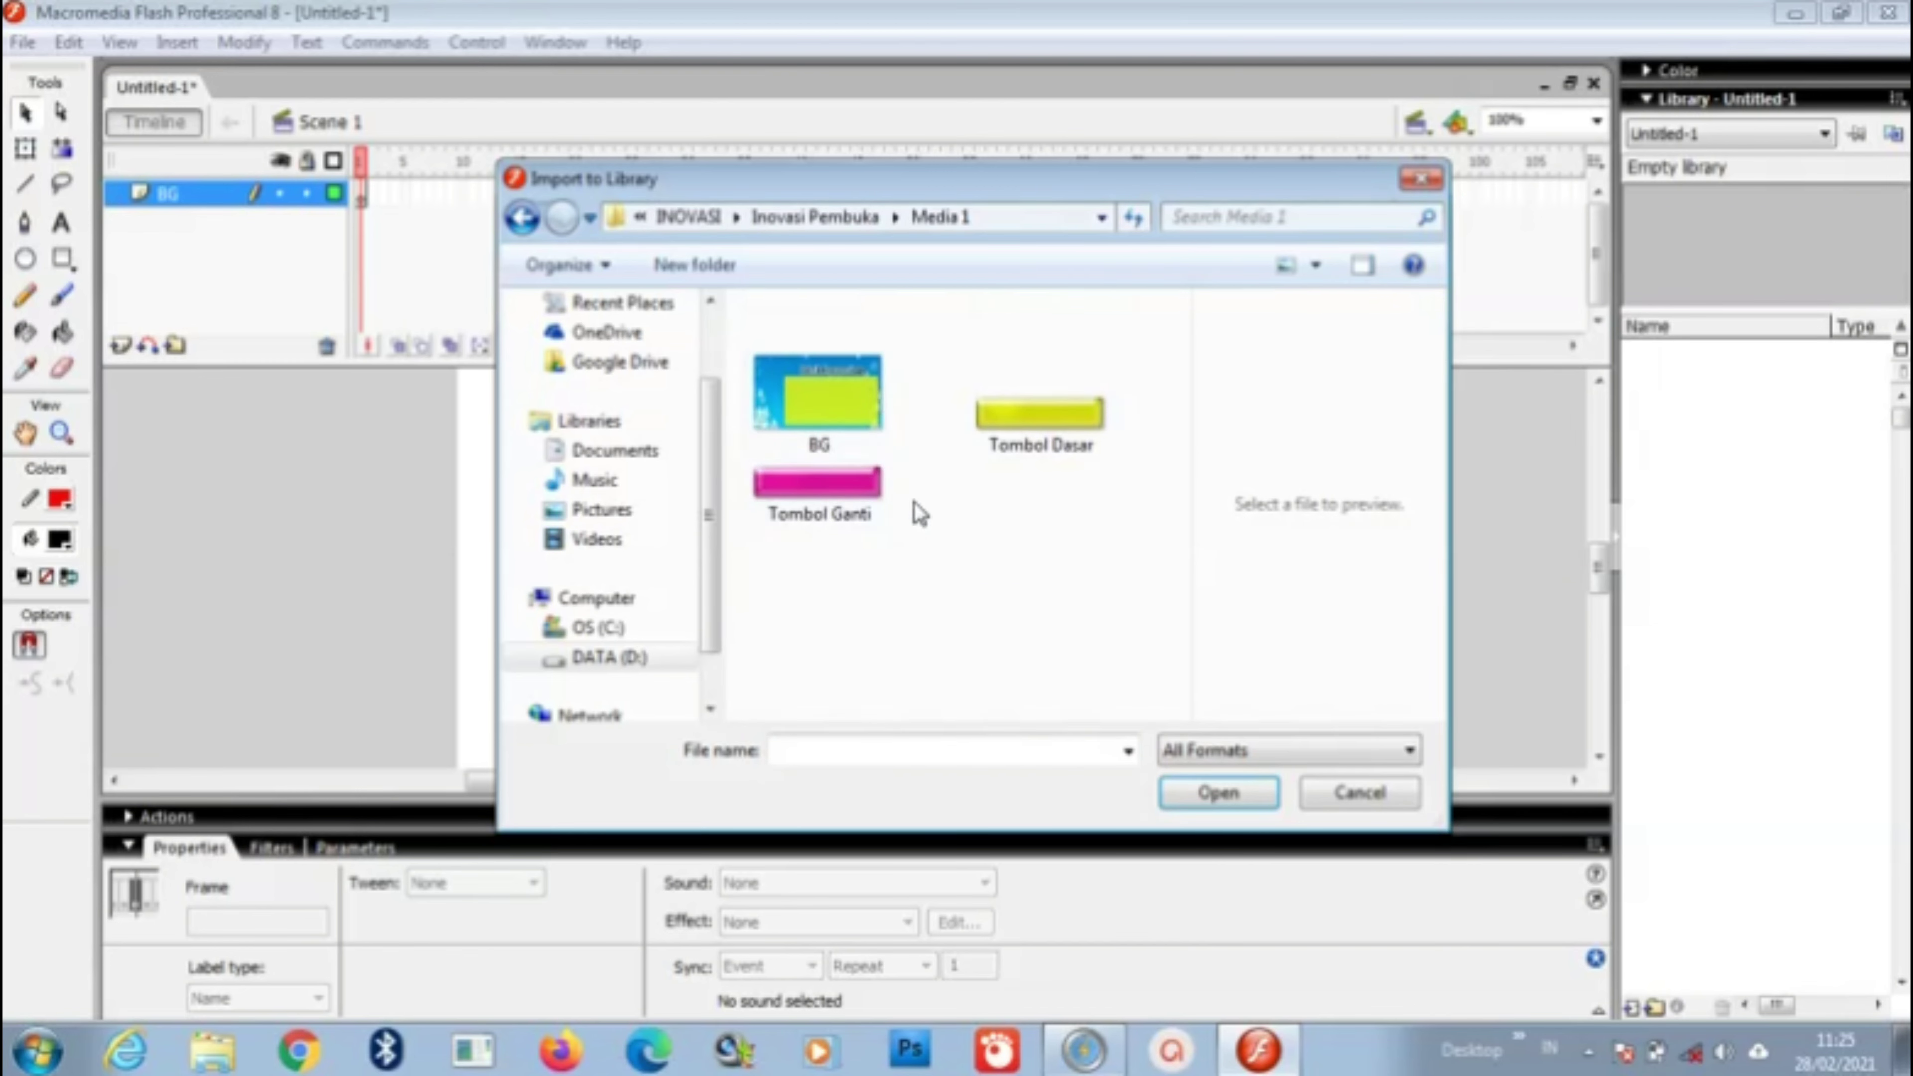
{"action": "left_click", "coordinate": [844, 419]}
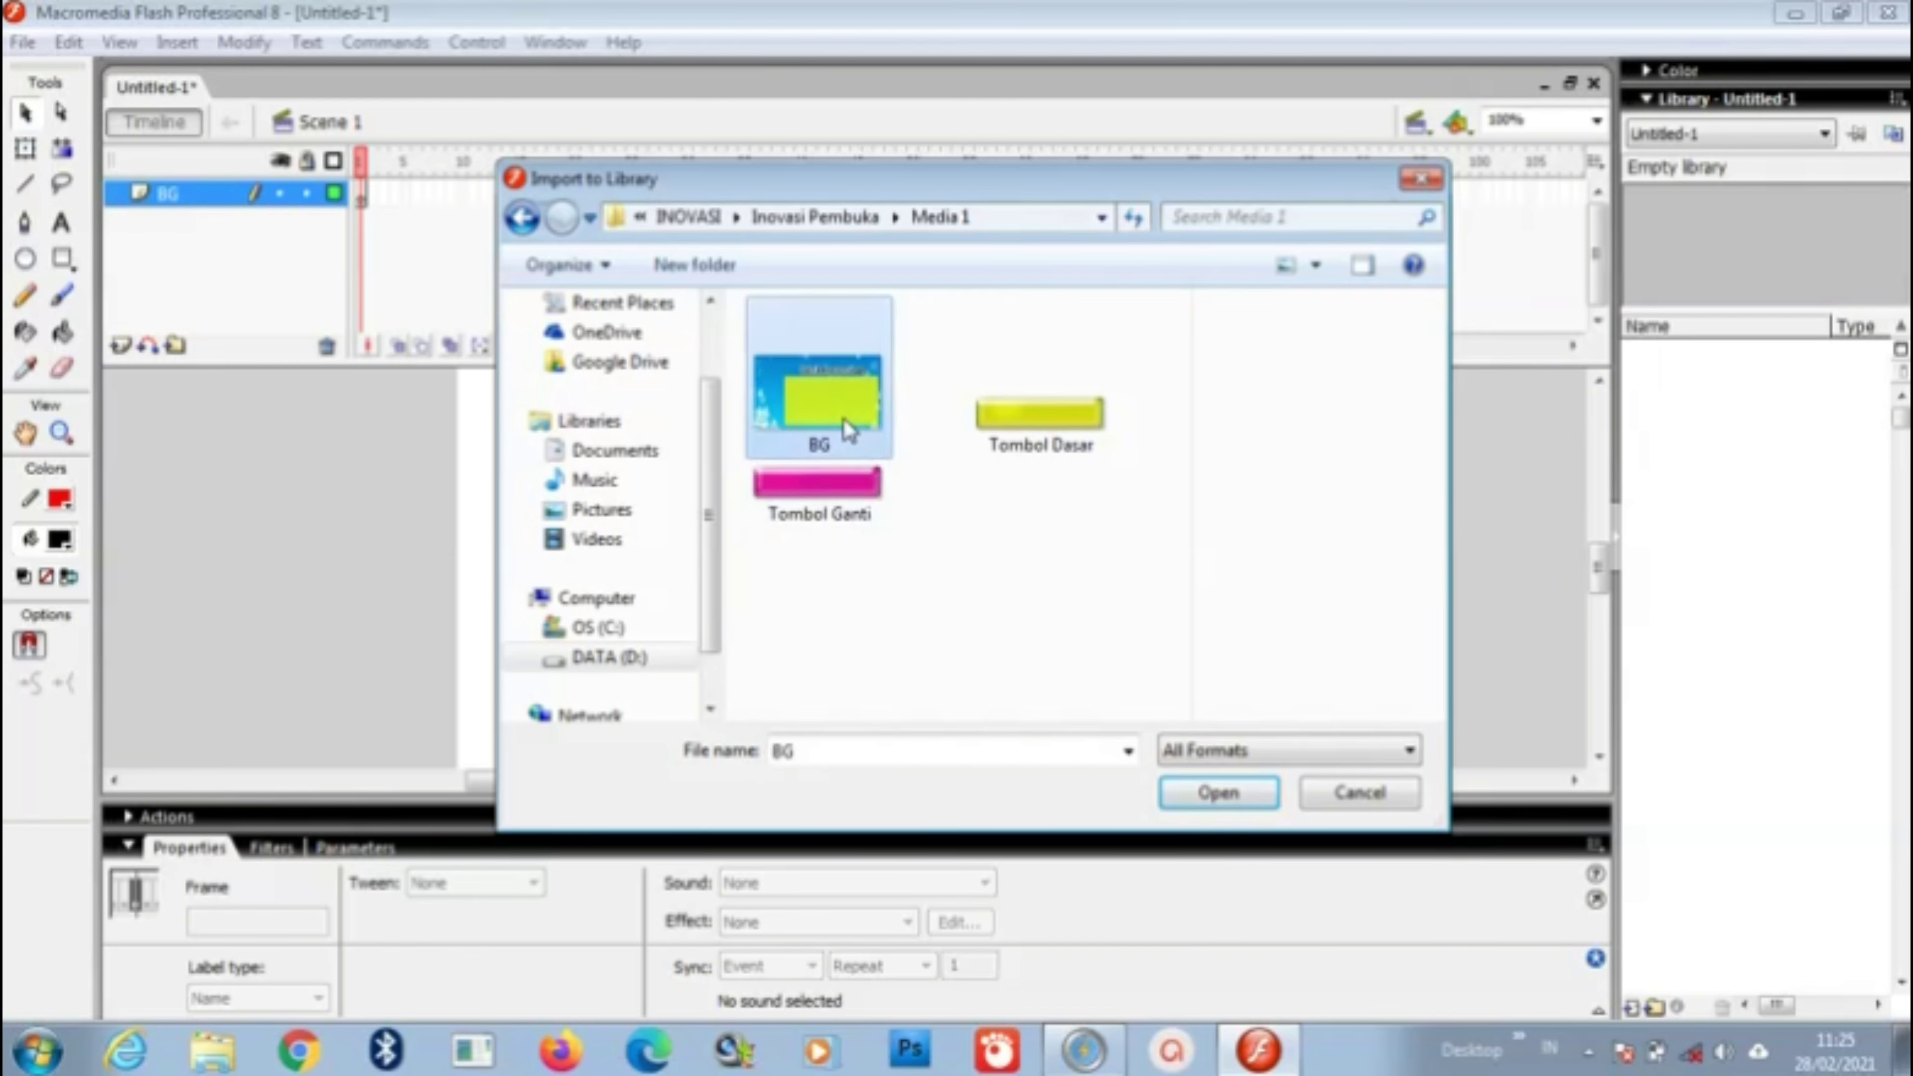
{"action": "left_click", "coordinate": [1028, 420], "text": "ctrl"}
{"action": "left_click", "coordinate": [764, 520], "text": "ctrl"}
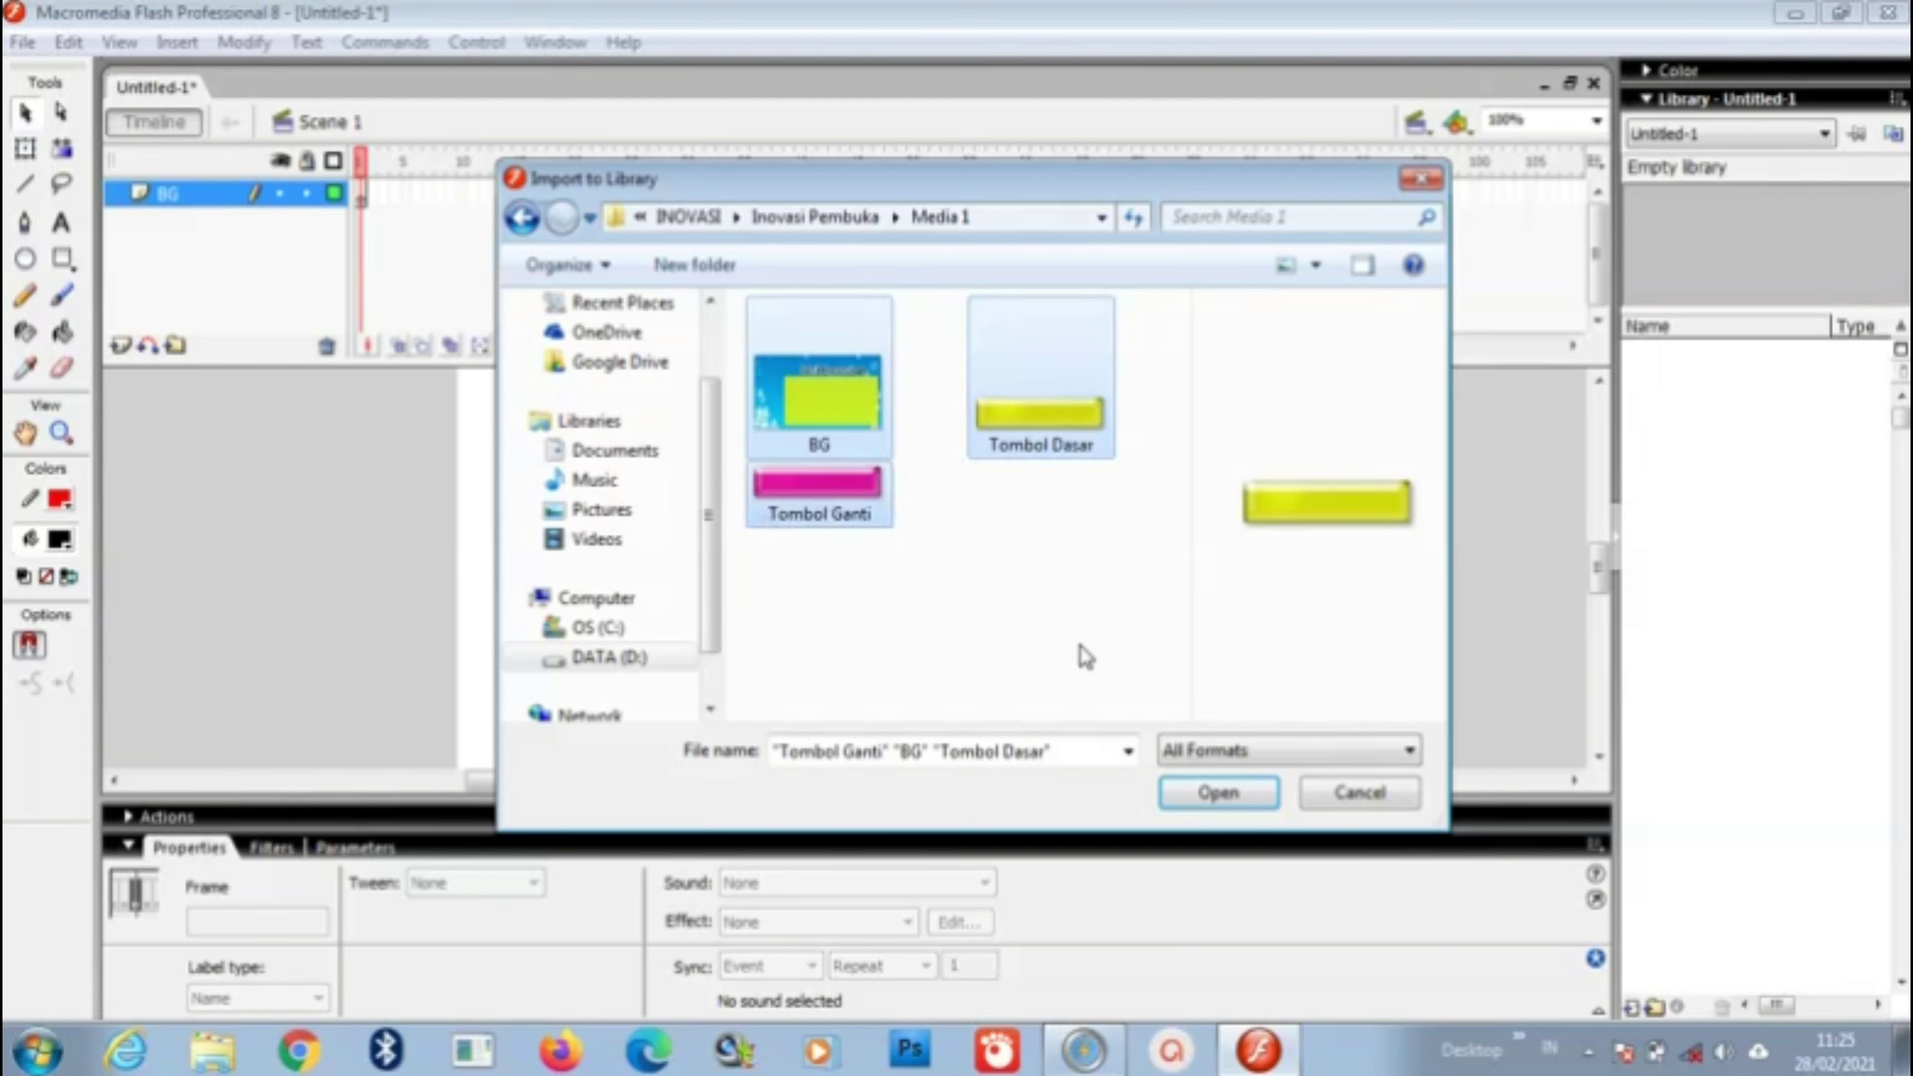
{"action": "left_click", "coordinate": [1205, 796]}
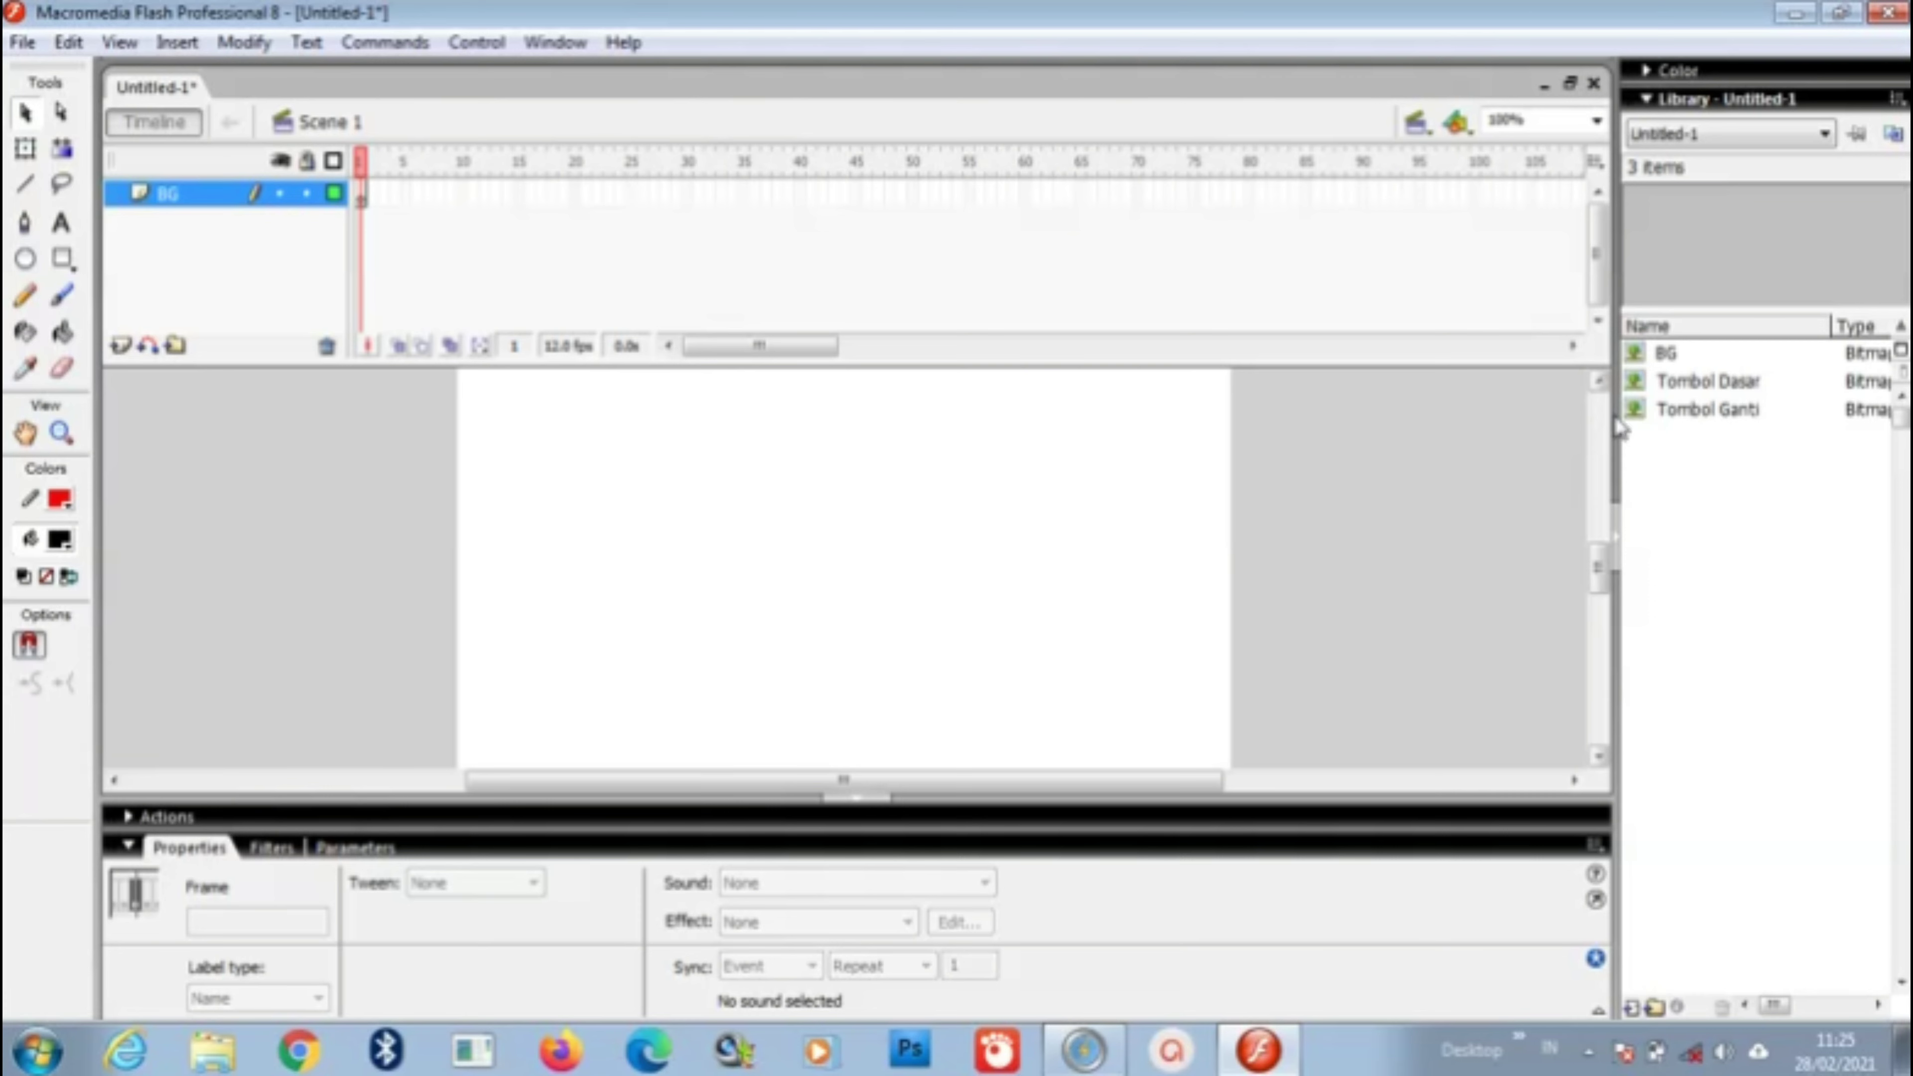
{"action": "left_click", "coordinate": [1698, 353]}
{"action": "left_click", "coordinate": [1708, 380]}
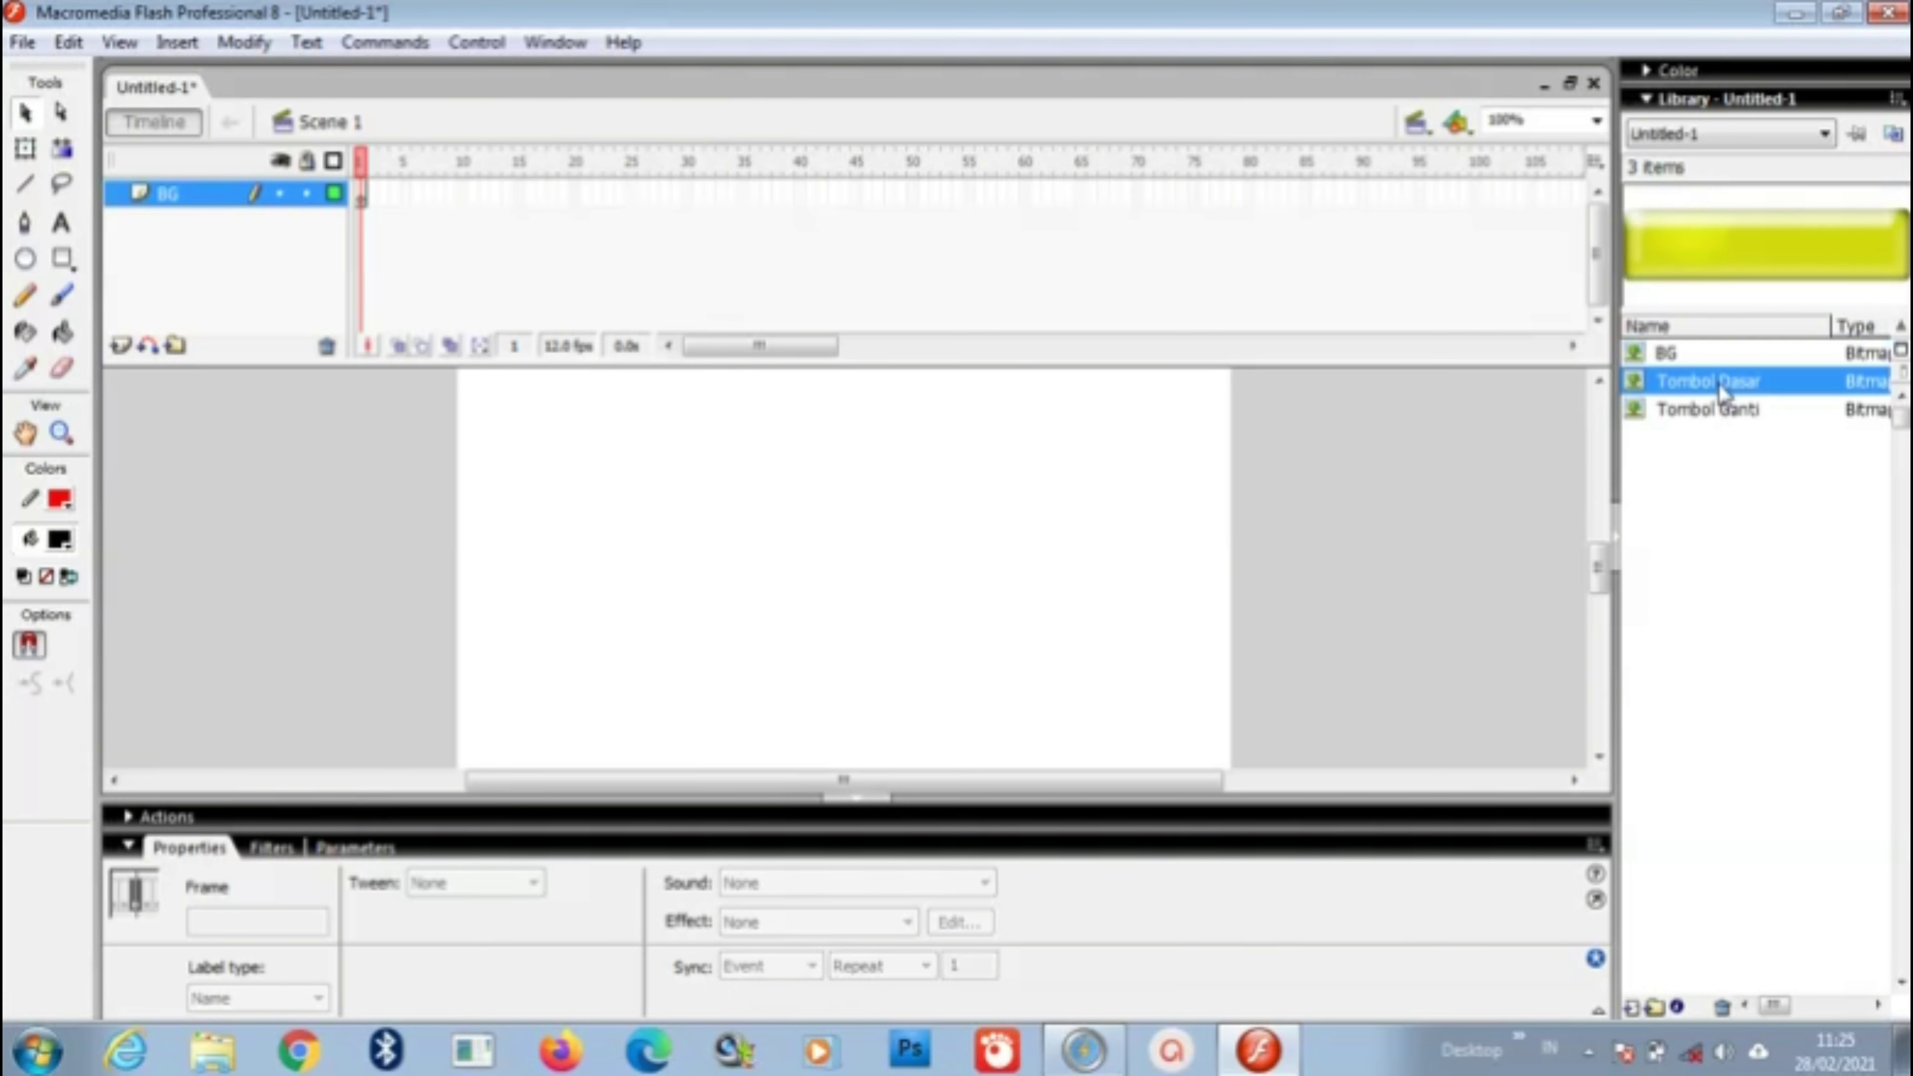
{"action": "left_click_drag", "start_coordinate": [1725, 409], "coordinate": [1062, 524]}
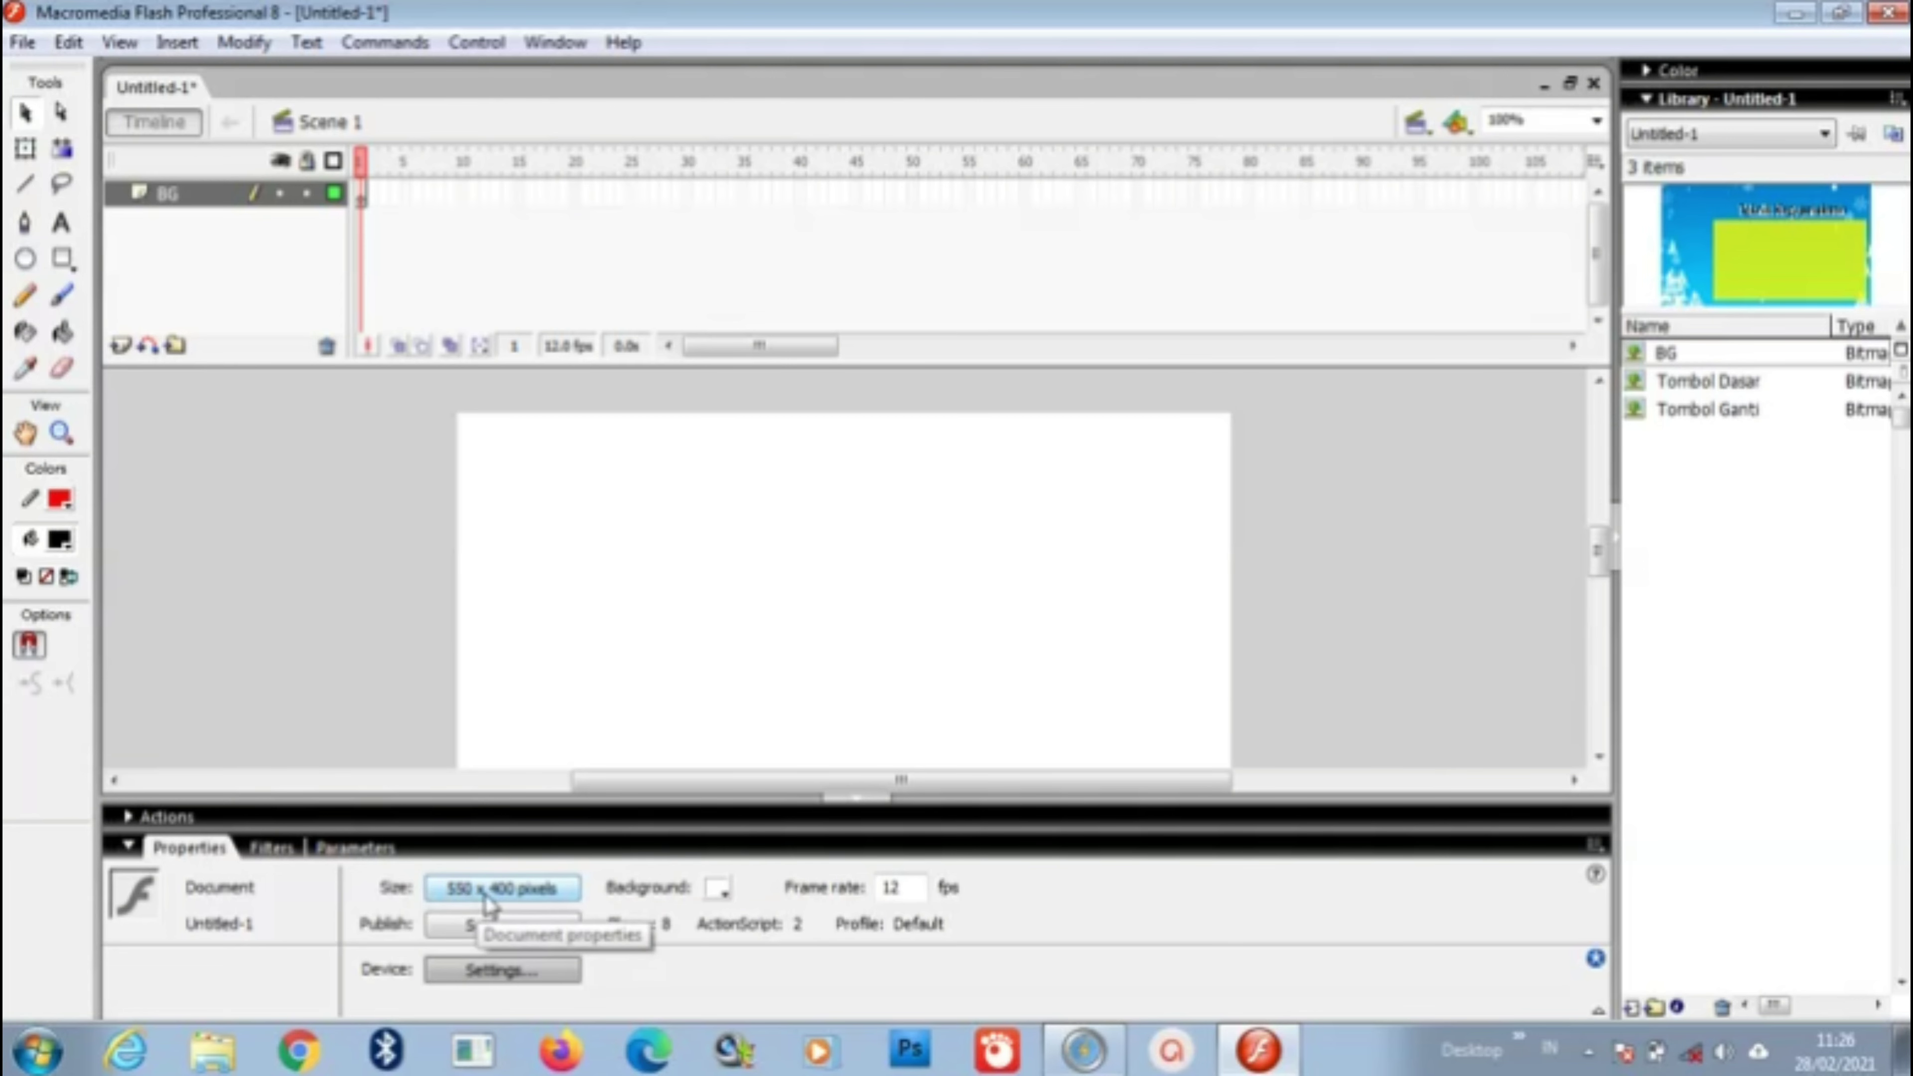
Step: Set the document size to 779 × 450 with ruler units in millimetres
{"action": "left_click", "coordinate": [538, 901]}
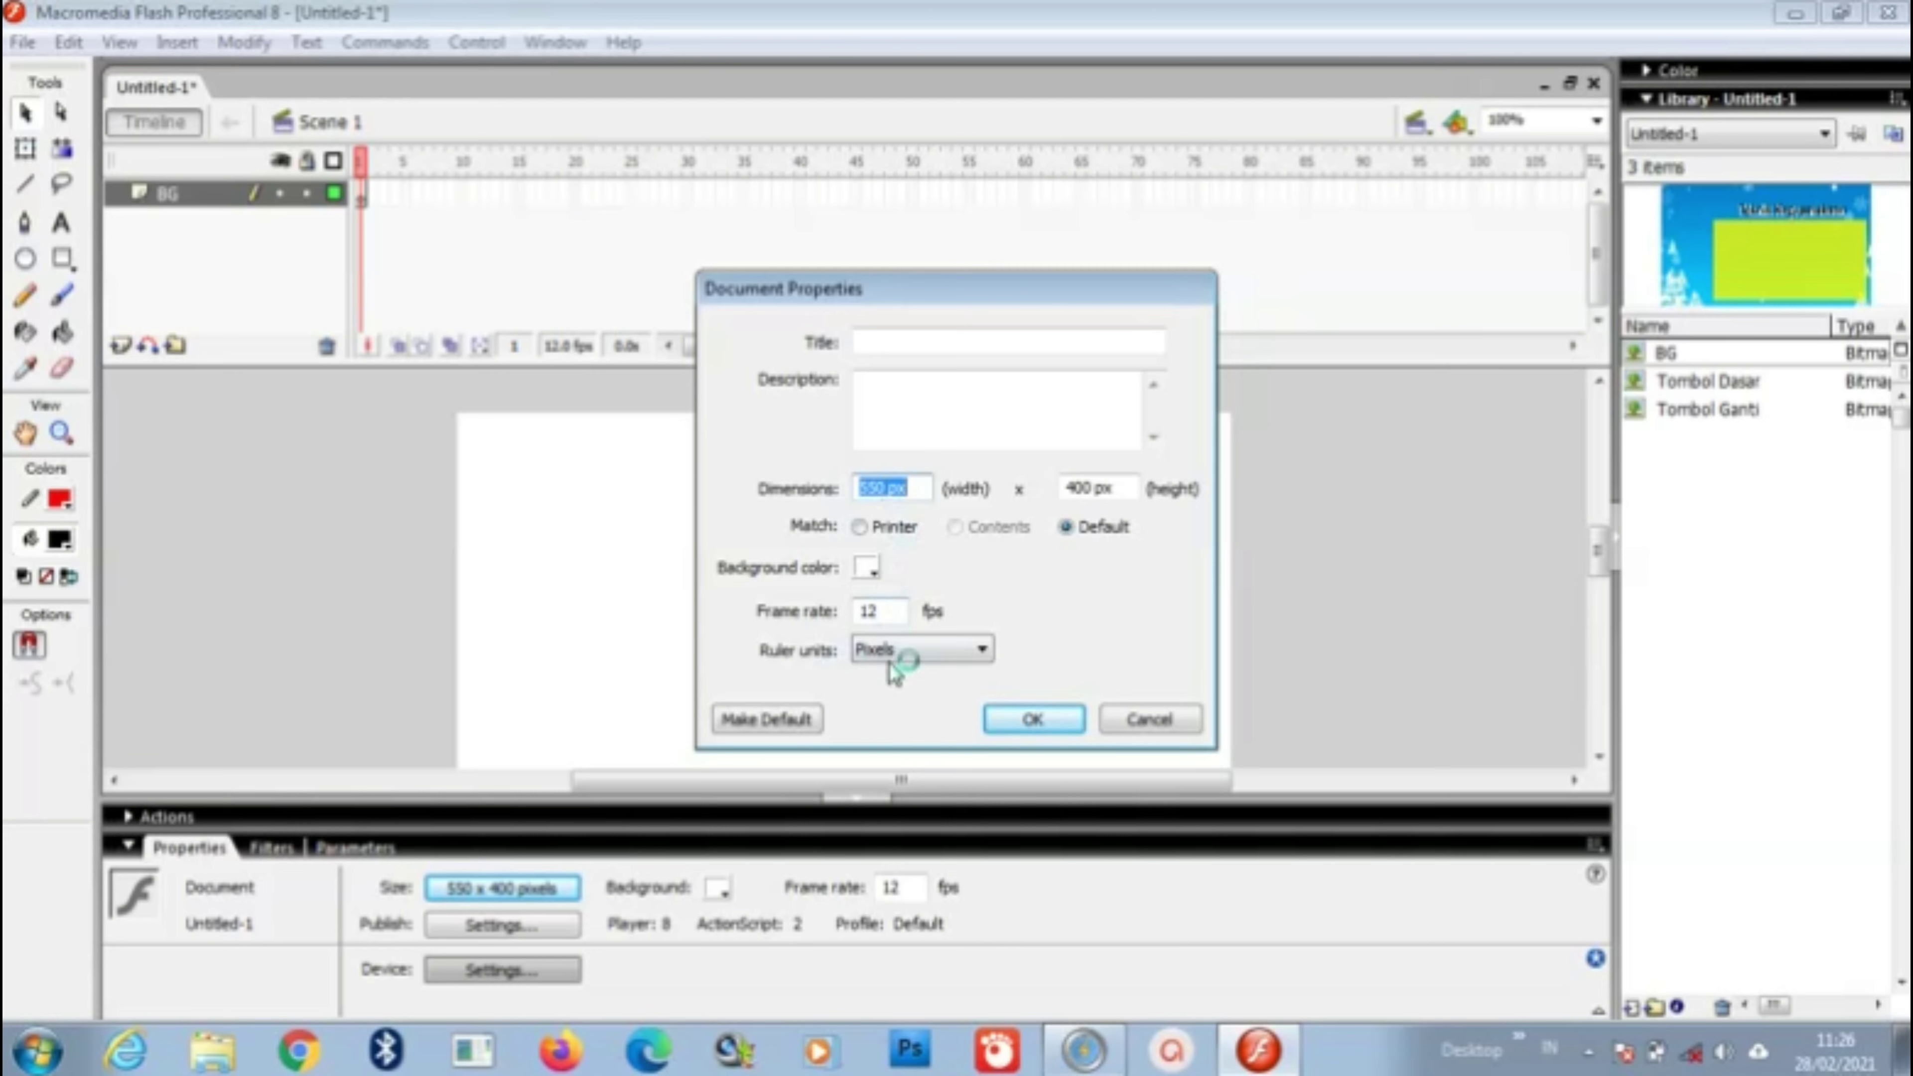
{"action": "left_click", "coordinate": [938, 652]}
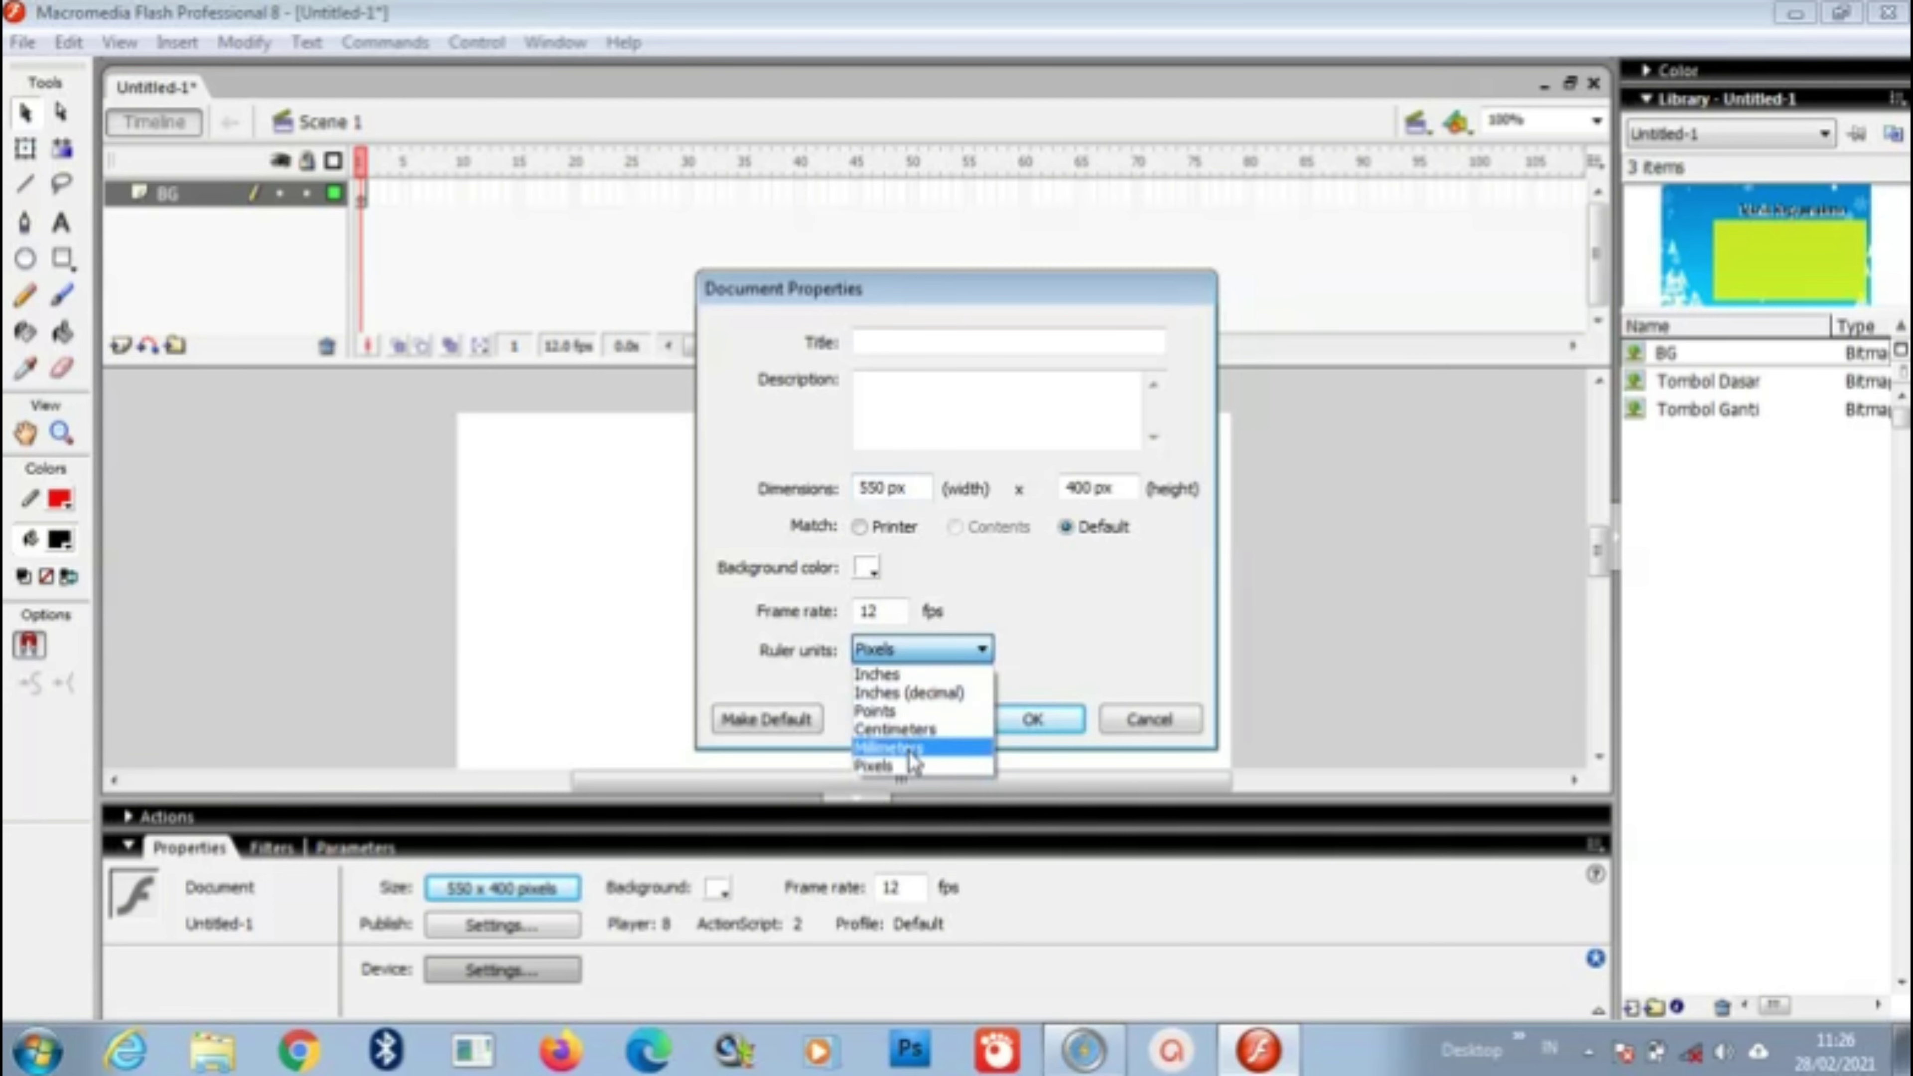
{"action": "left_click", "coordinate": [916, 748]}
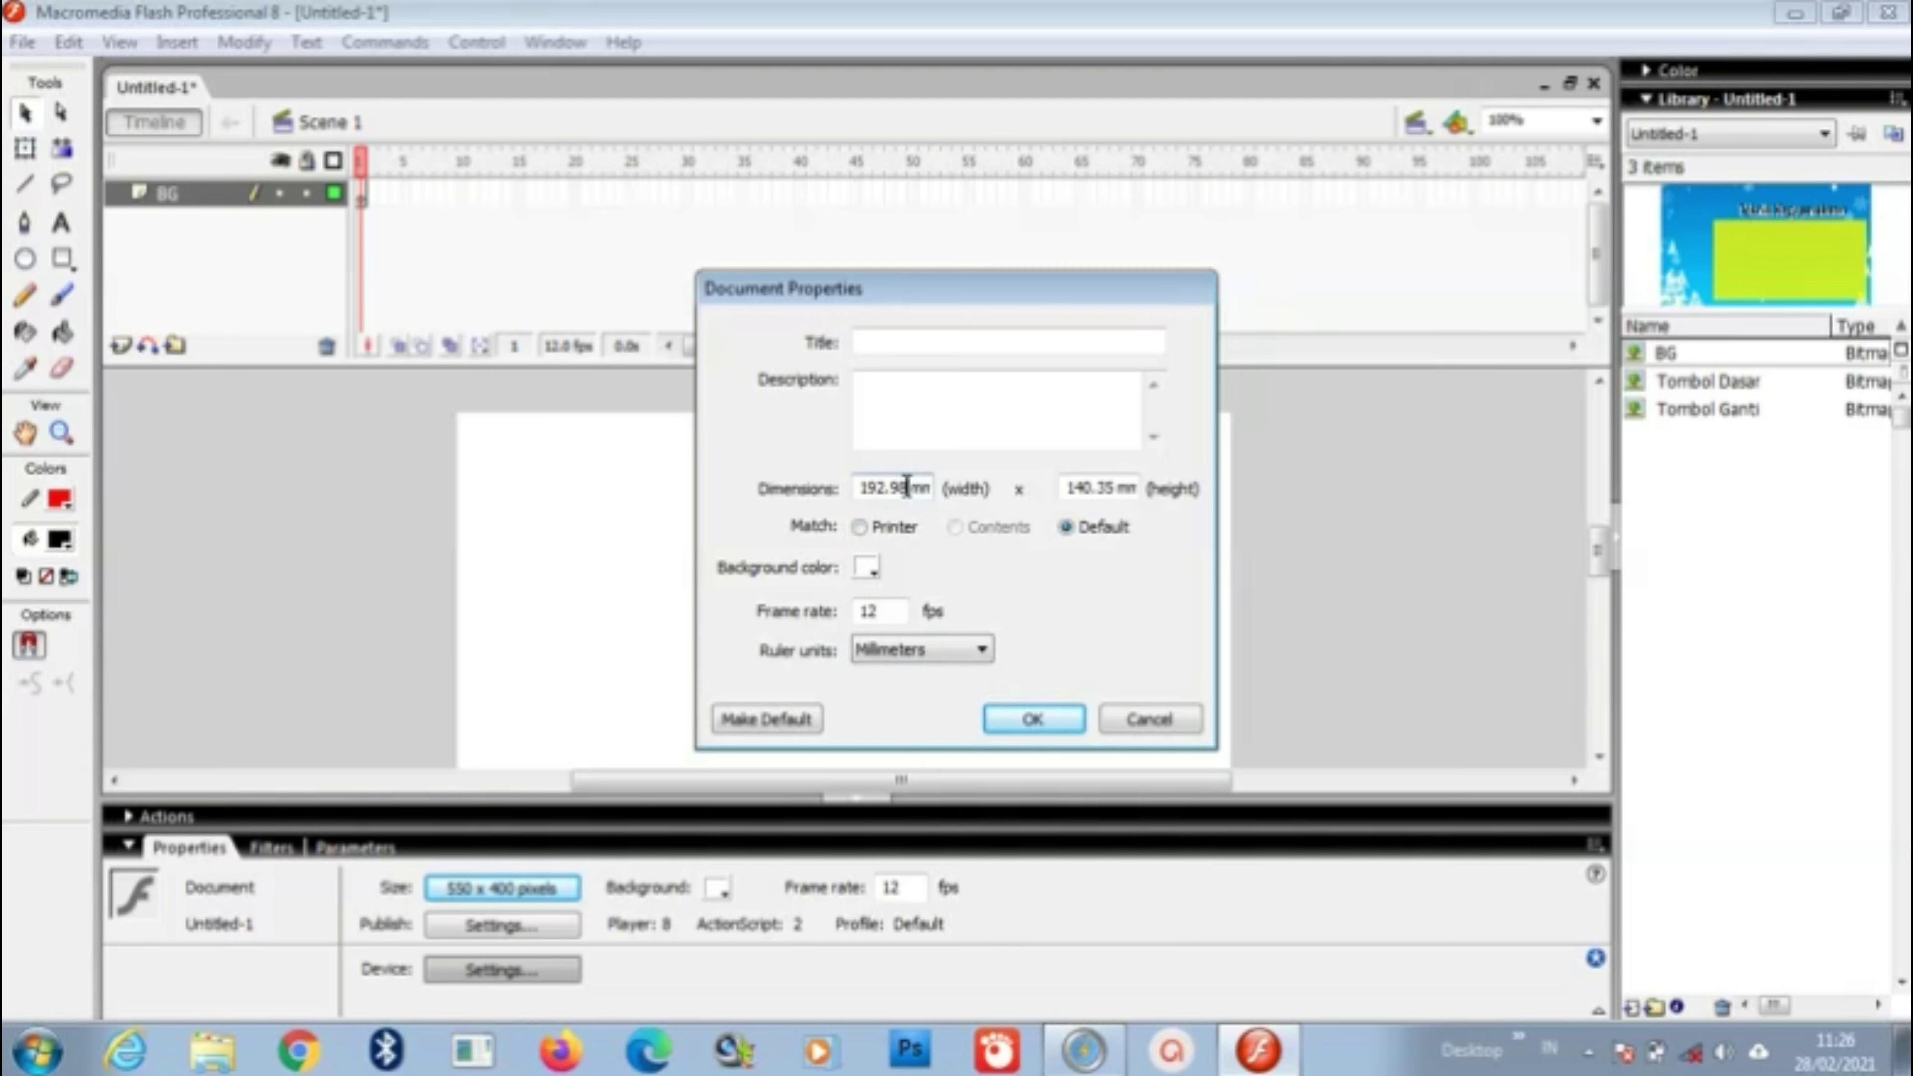
{"action": "double_click", "coordinate": [907, 487]}
{"action": "type", "text": "779"}
{"action": "left_click", "coordinate": [1104, 490]}
{"action": "left_click_drag", "start_coordinate": [1116, 487], "coordinate": [1058, 489]}
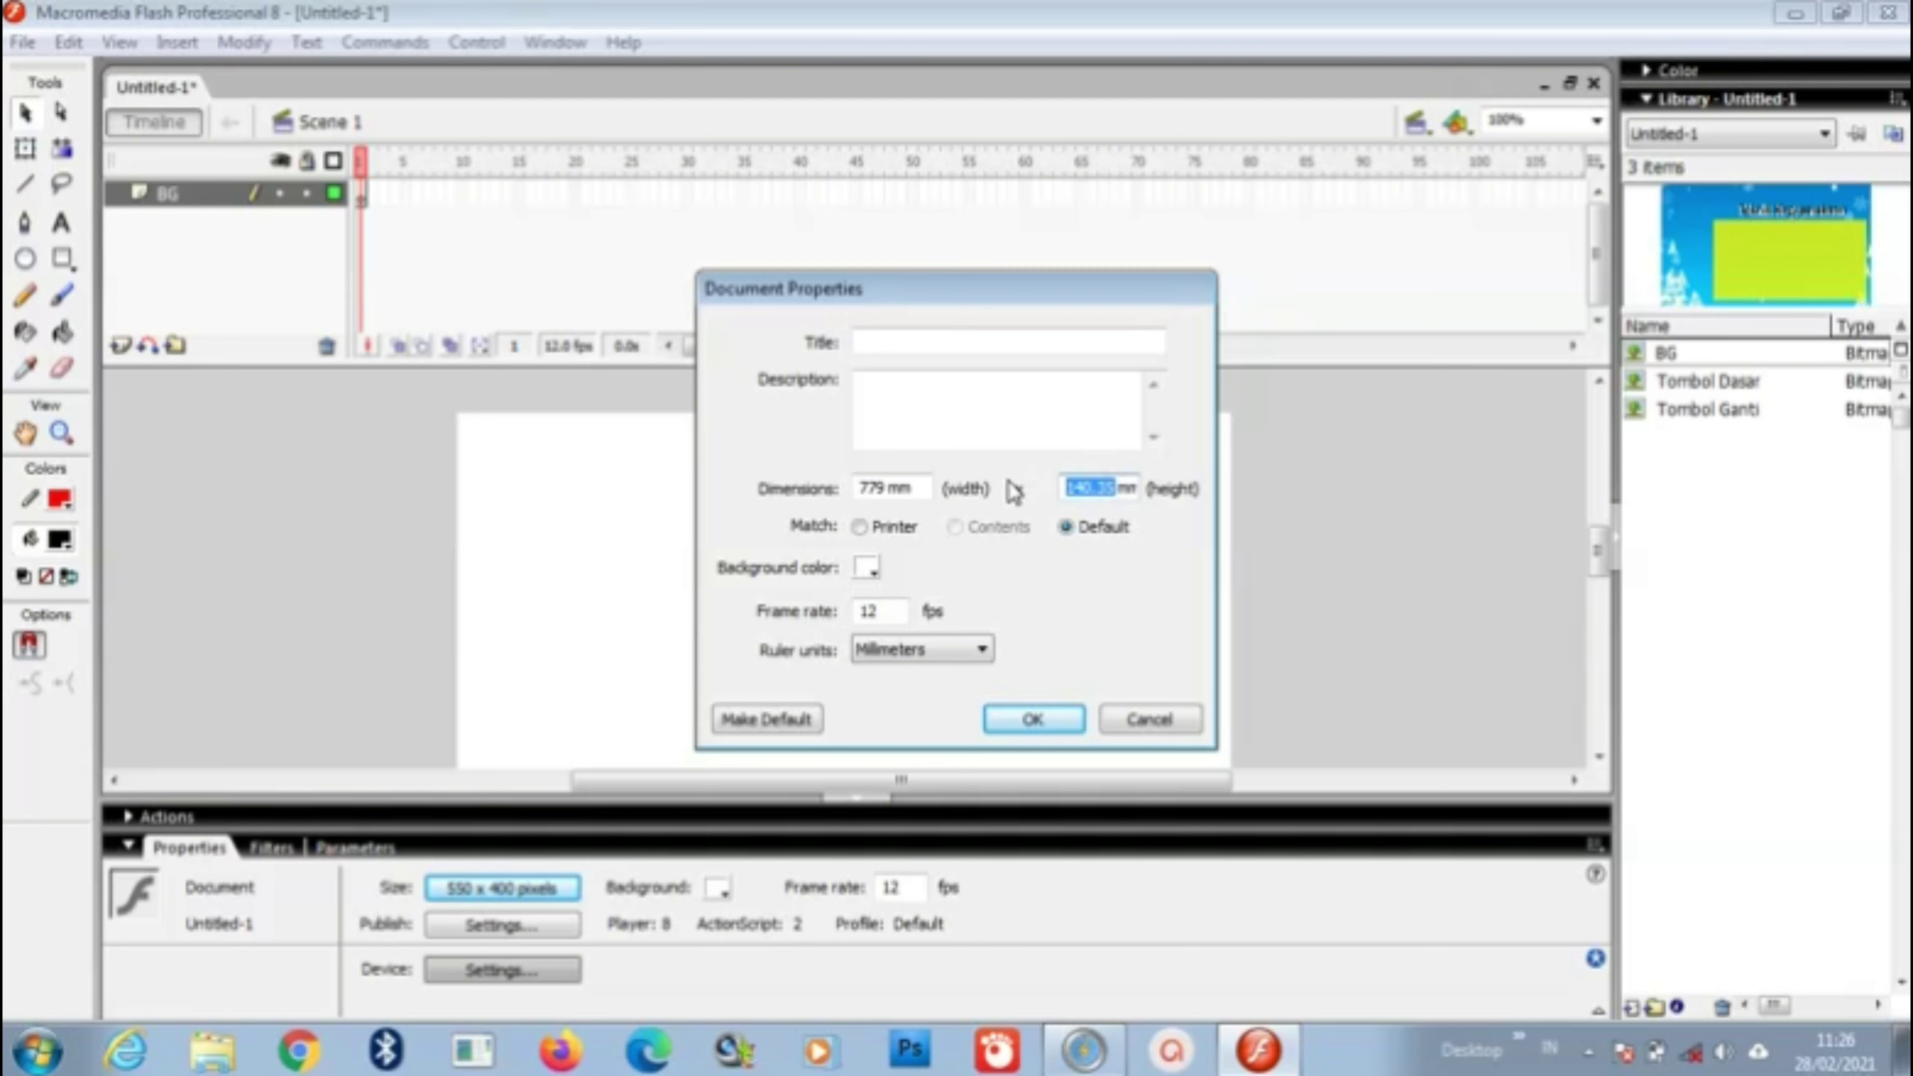
{"action": "type", "text": "450"}
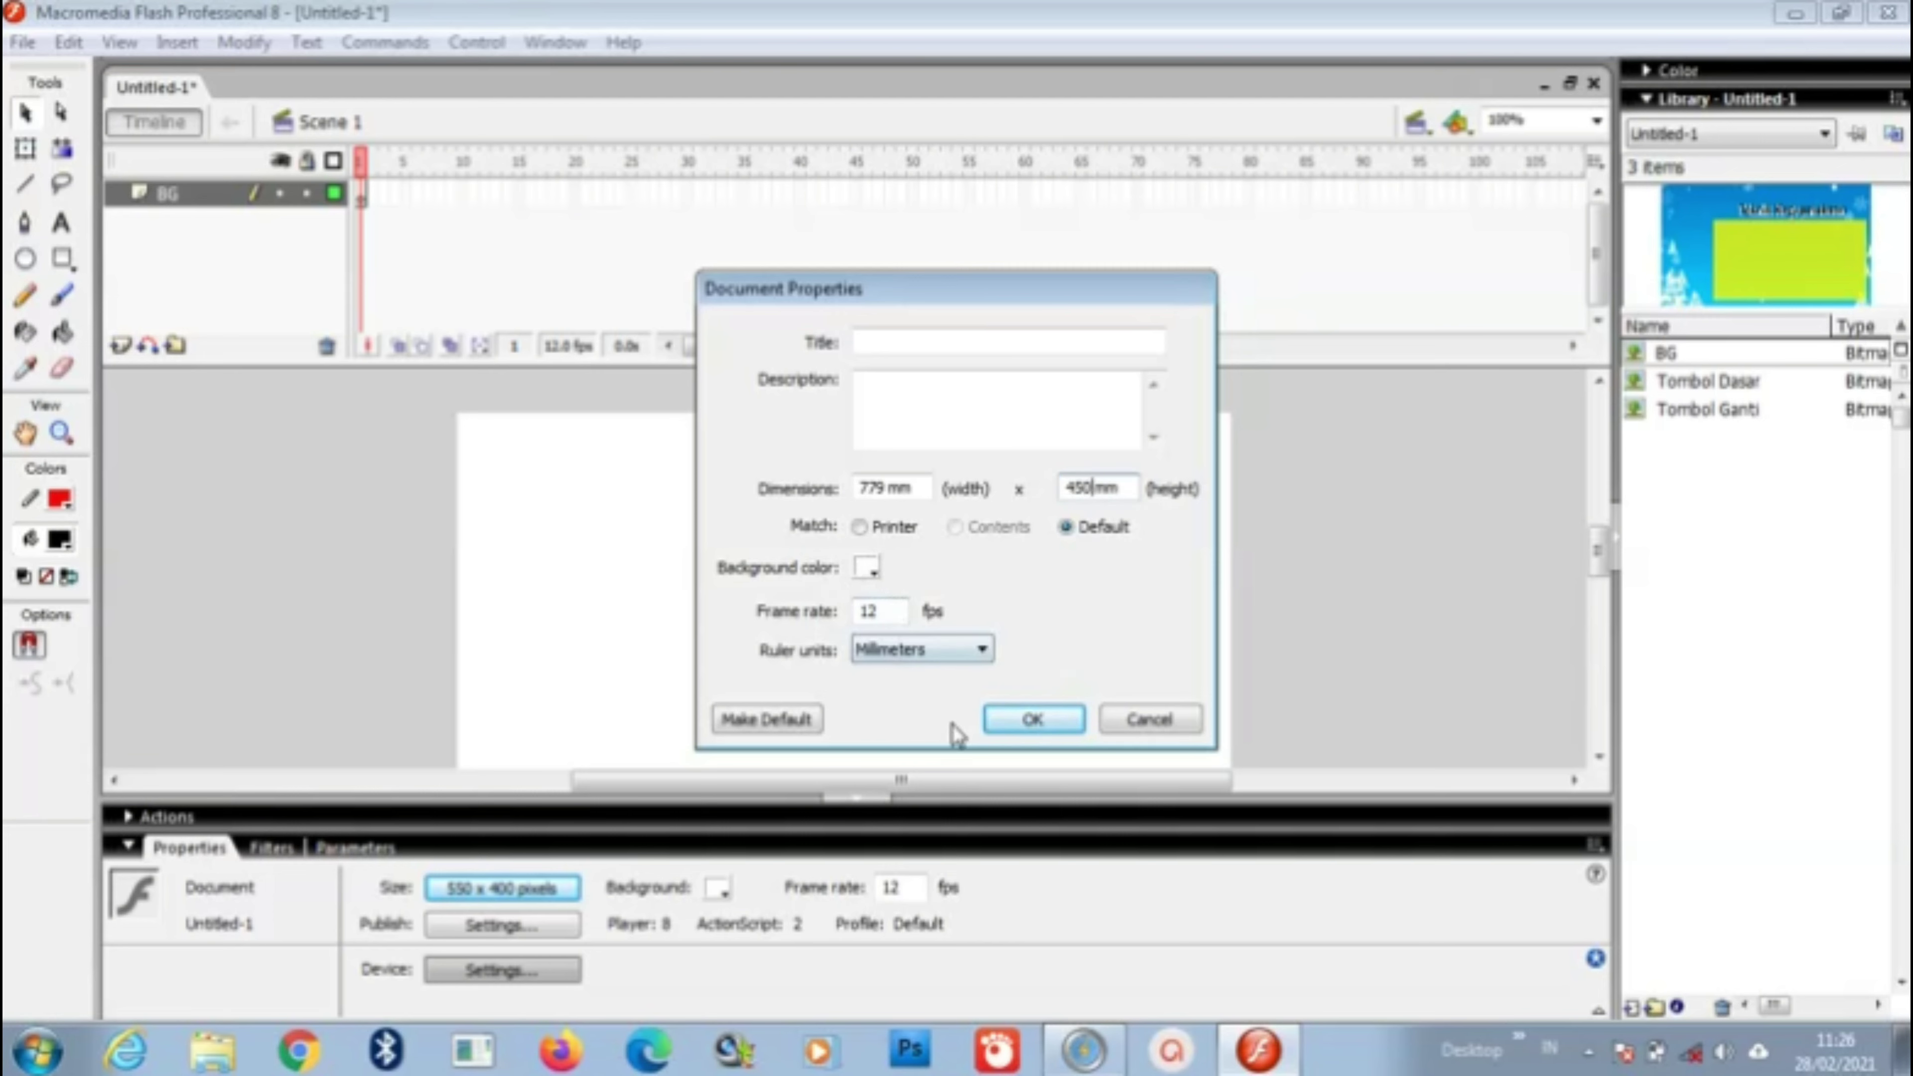
{"action": "left_click", "coordinate": [1006, 720]}
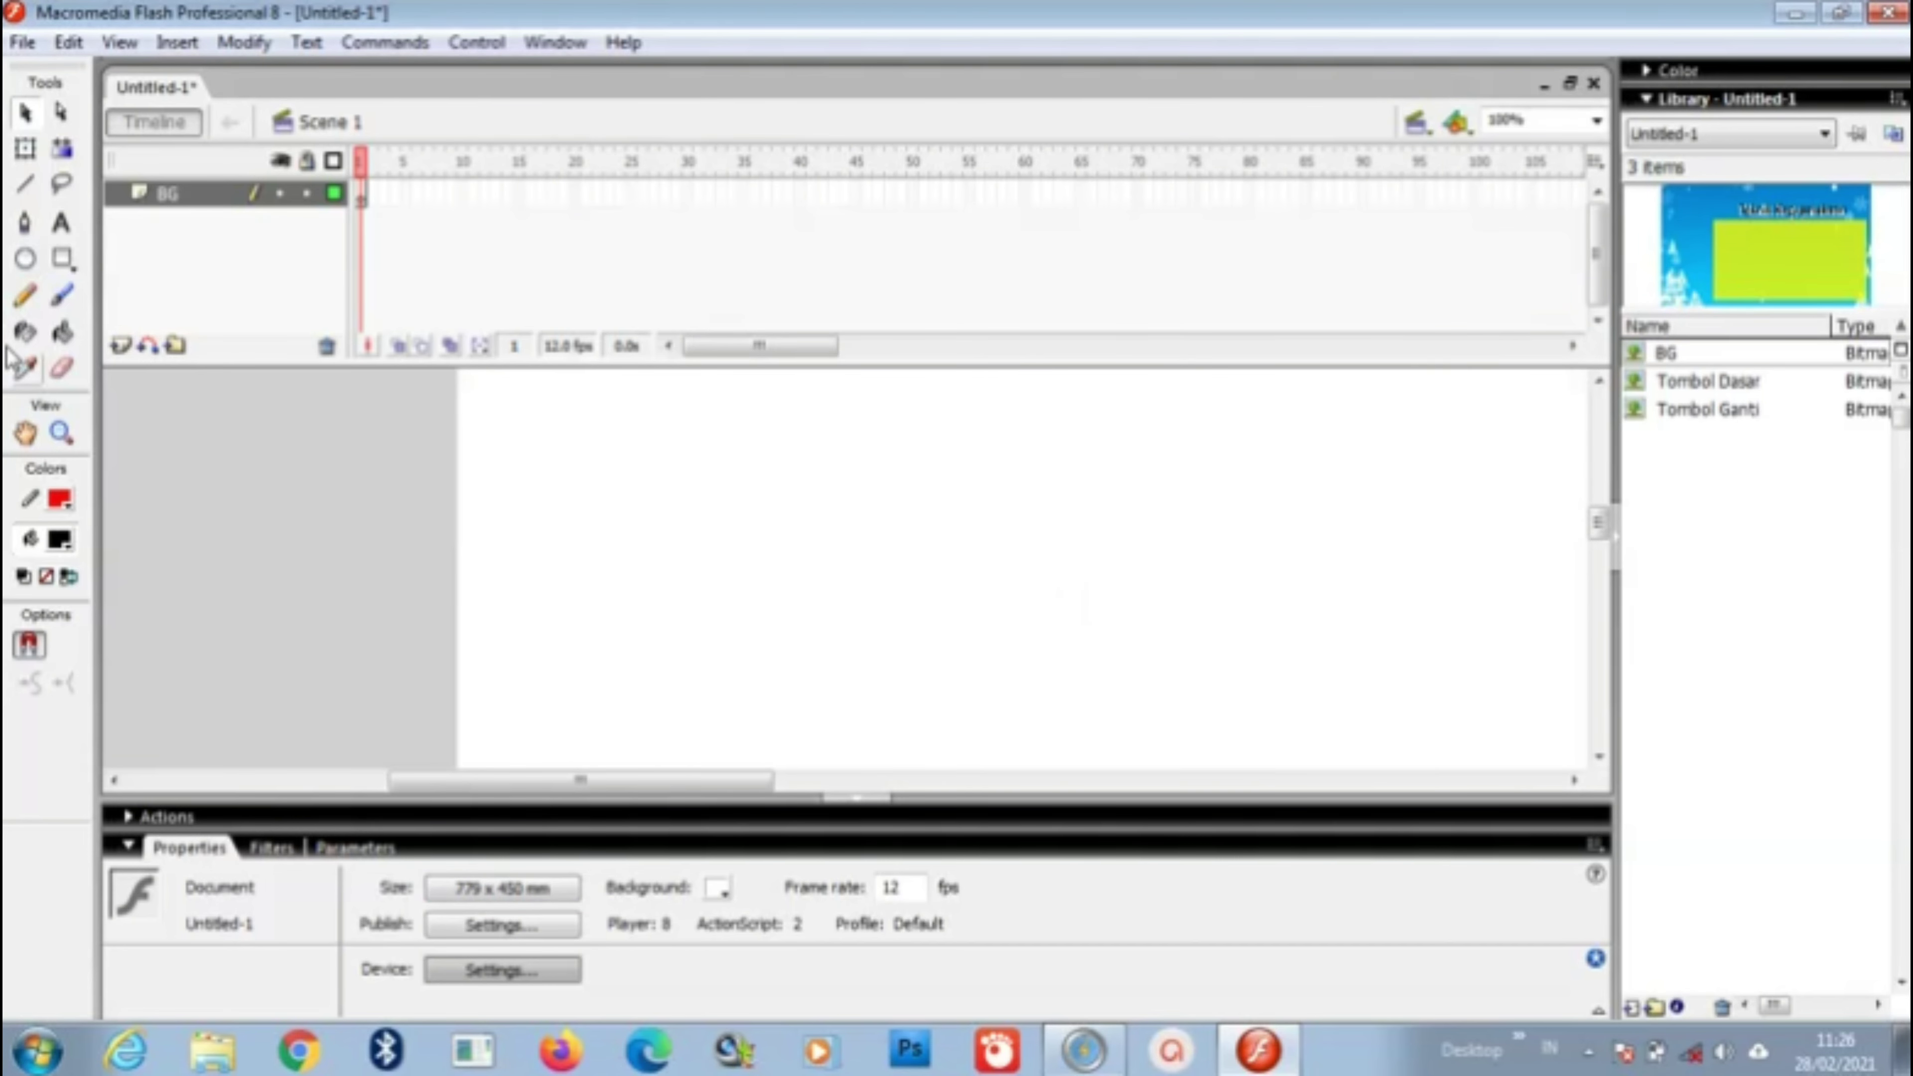
Step: Zoom out to 19% and drag the BG bitmap from the Library onto the stage
{"action": "left_click", "coordinate": [58, 433]}
{"action": "left_click", "coordinate": [62, 643]}
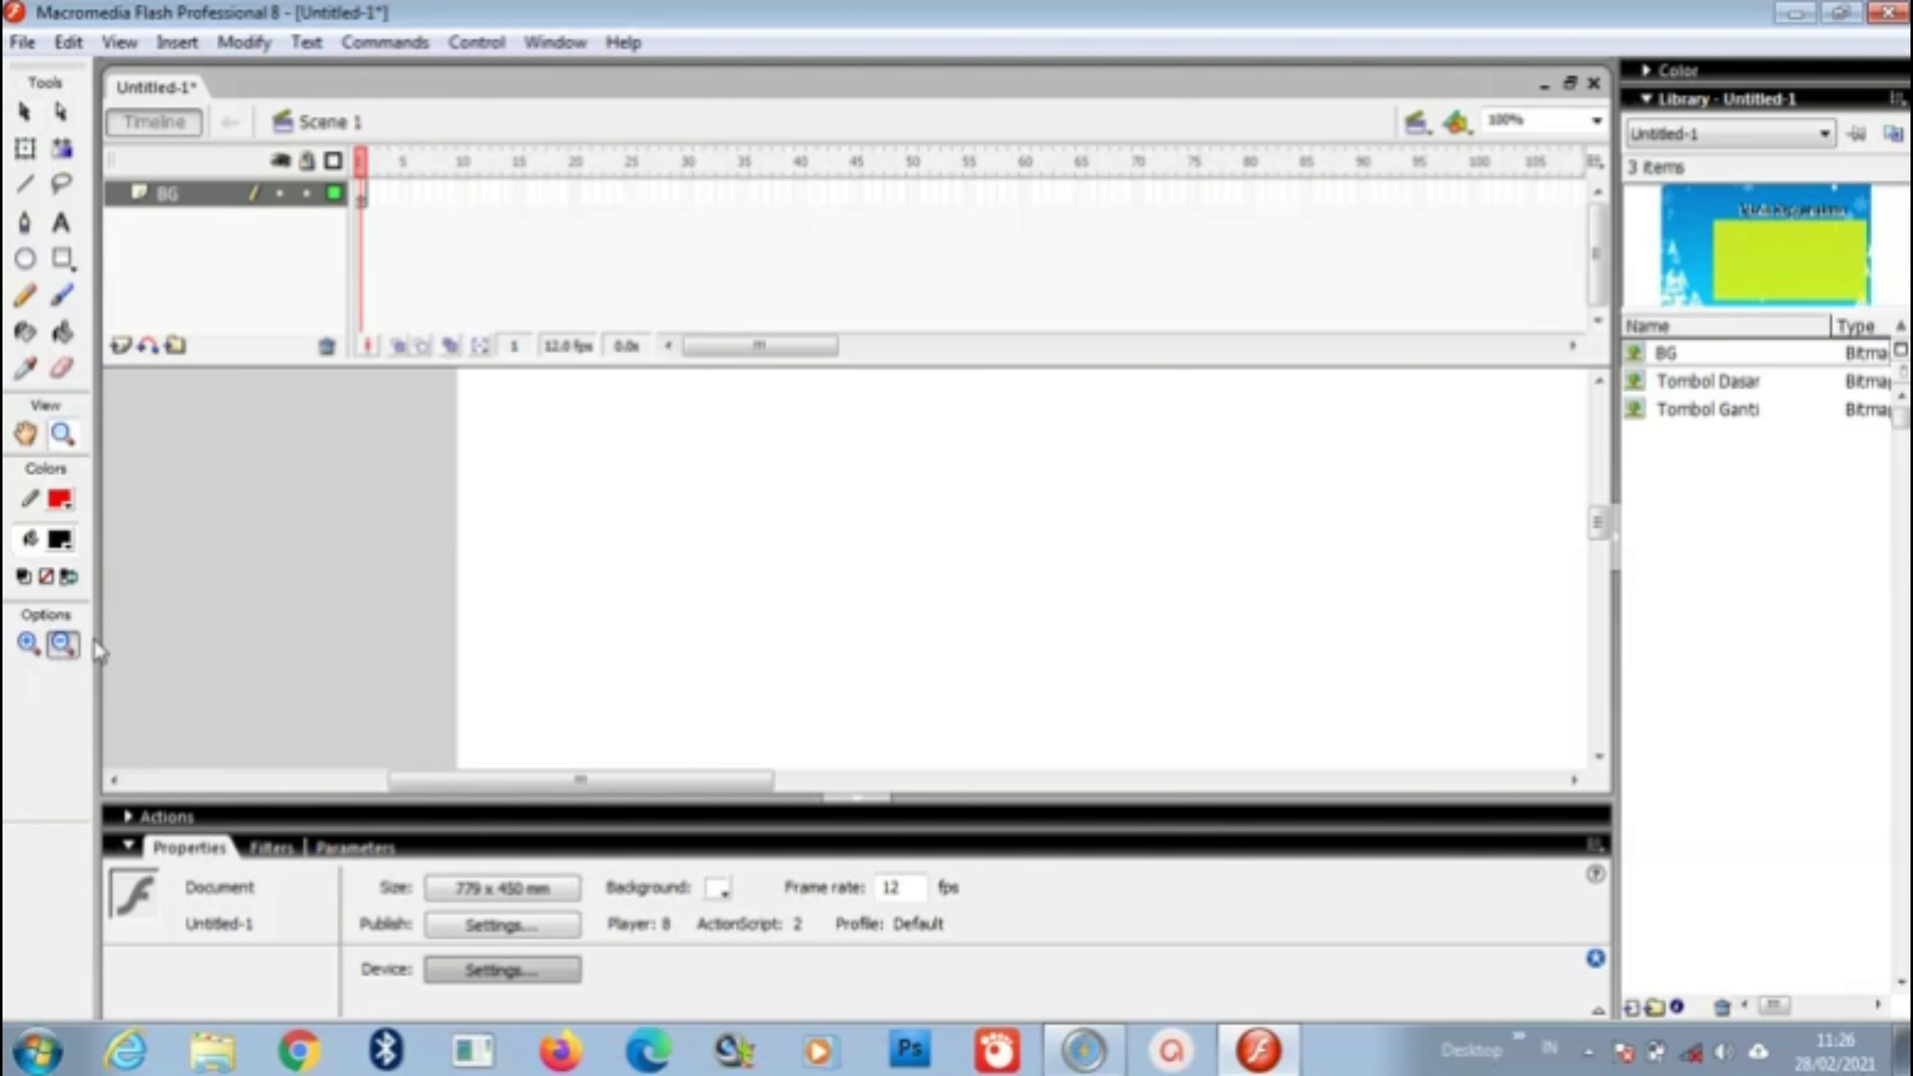
{"action": "left_click", "coordinate": [1031, 552]}
{"action": "left_click", "coordinate": [1473, 632]}
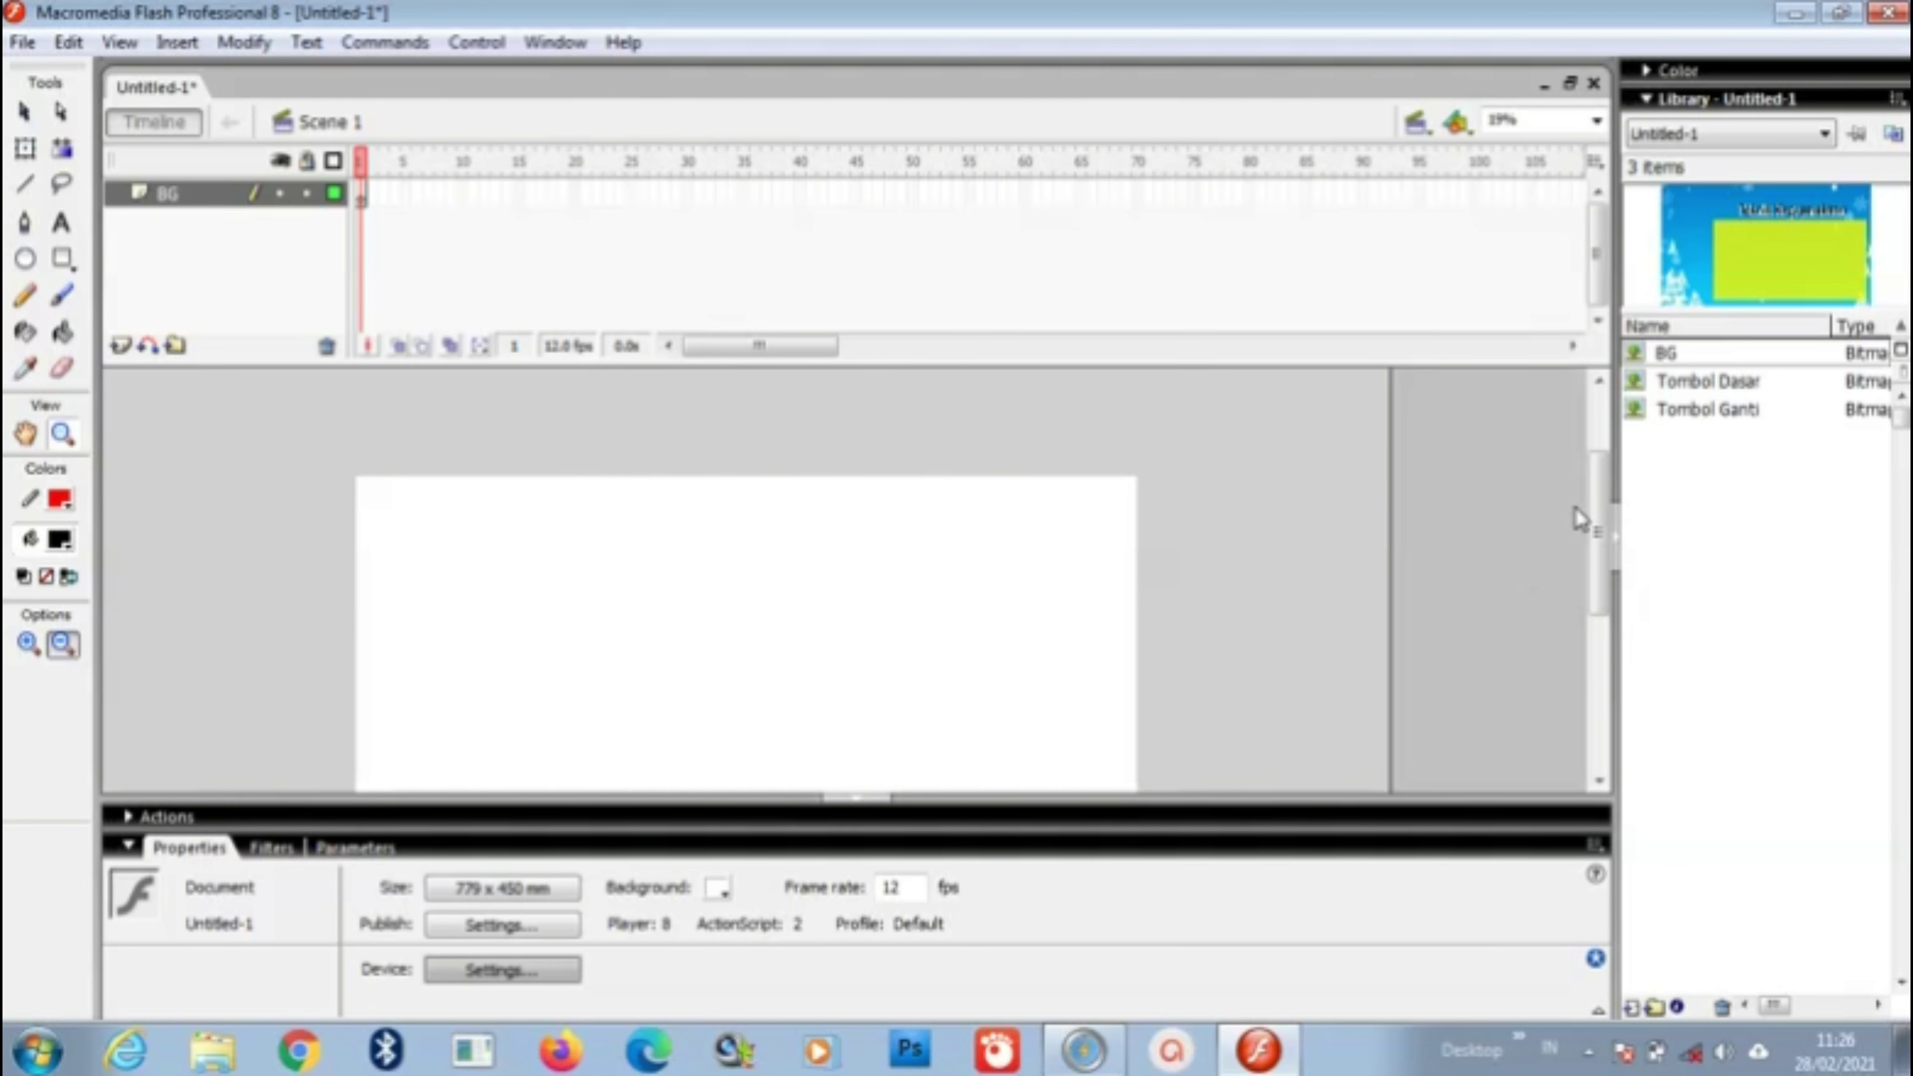
{"action": "mouse_move", "coordinate": [1597, 520]}
{"action": "left_mouse_down"}
{"action": "mouse_move", "coordinate": [1601, 558]}
{"action": "mouse_move", "coordinate": [1604, 537]}
{"action": "left_mouse_up"}
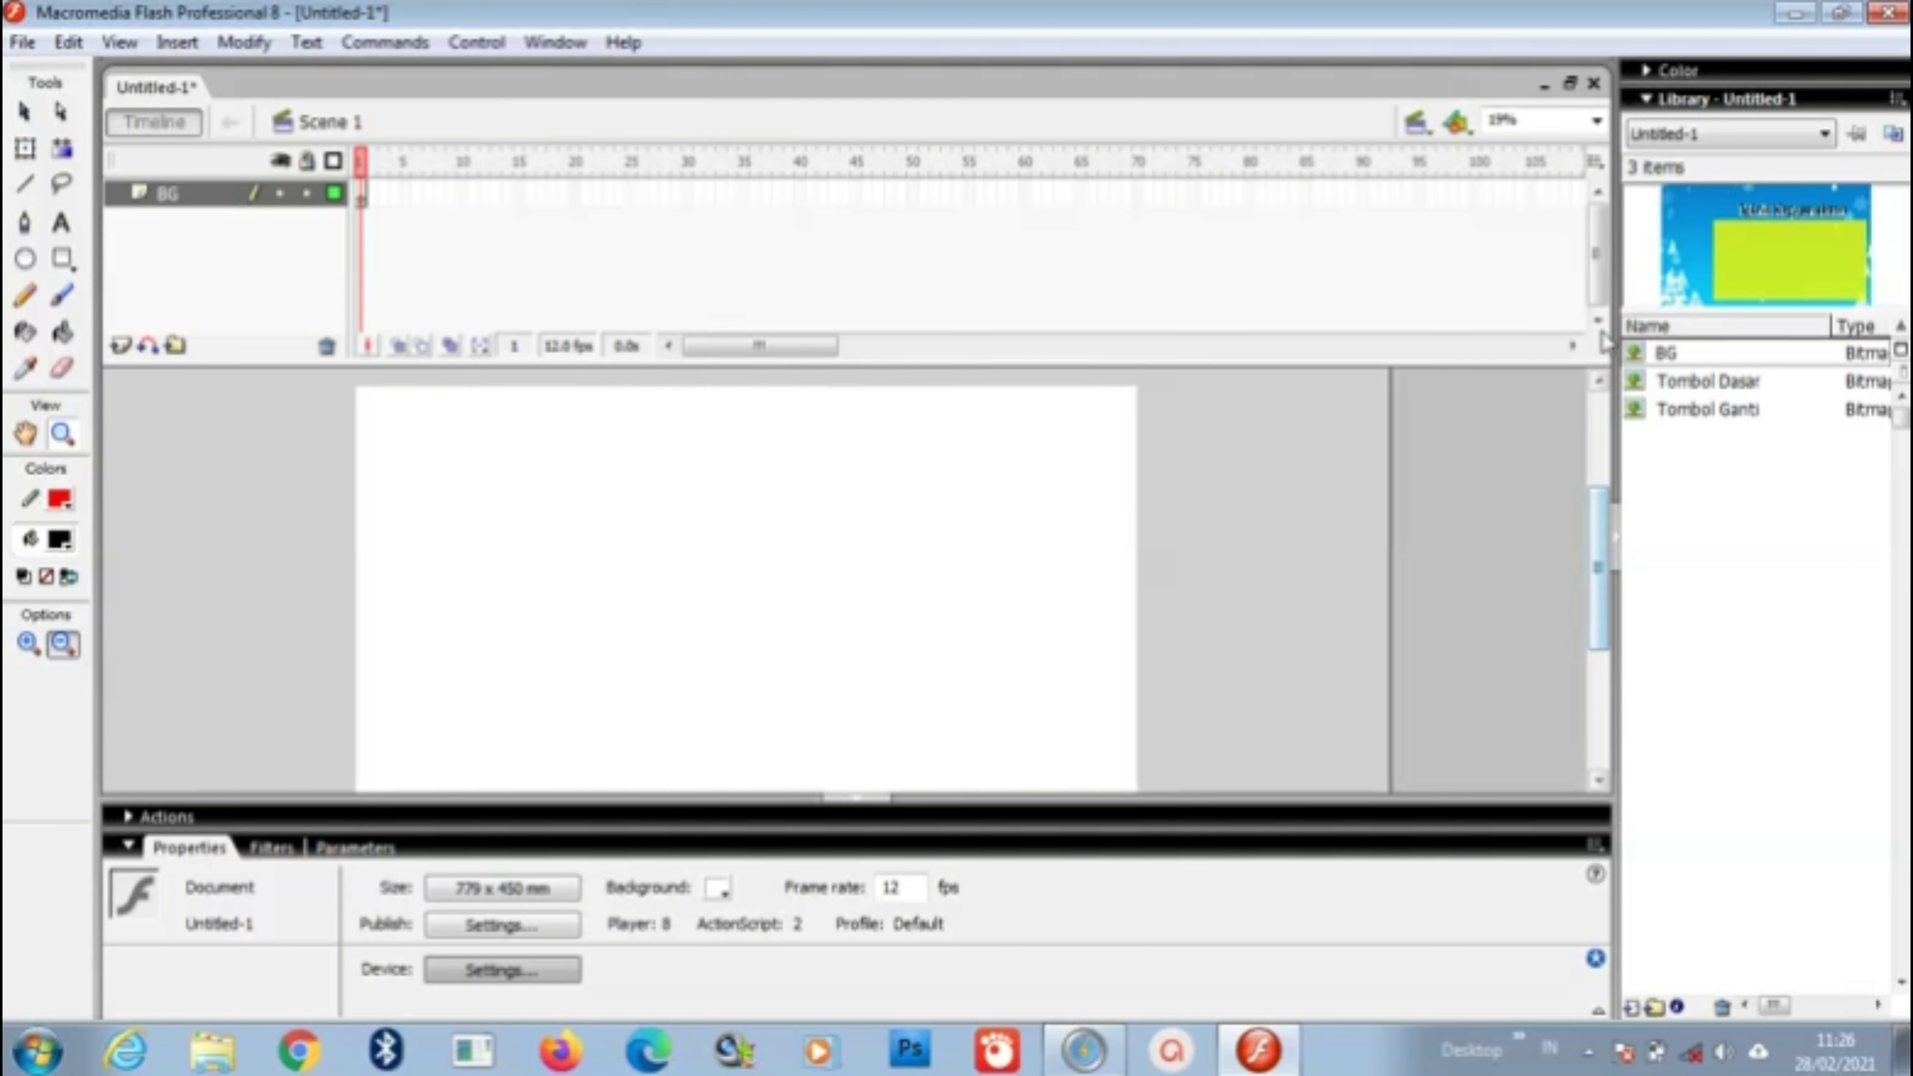
{"action": "left_click", "coordinate": [25, 113]}
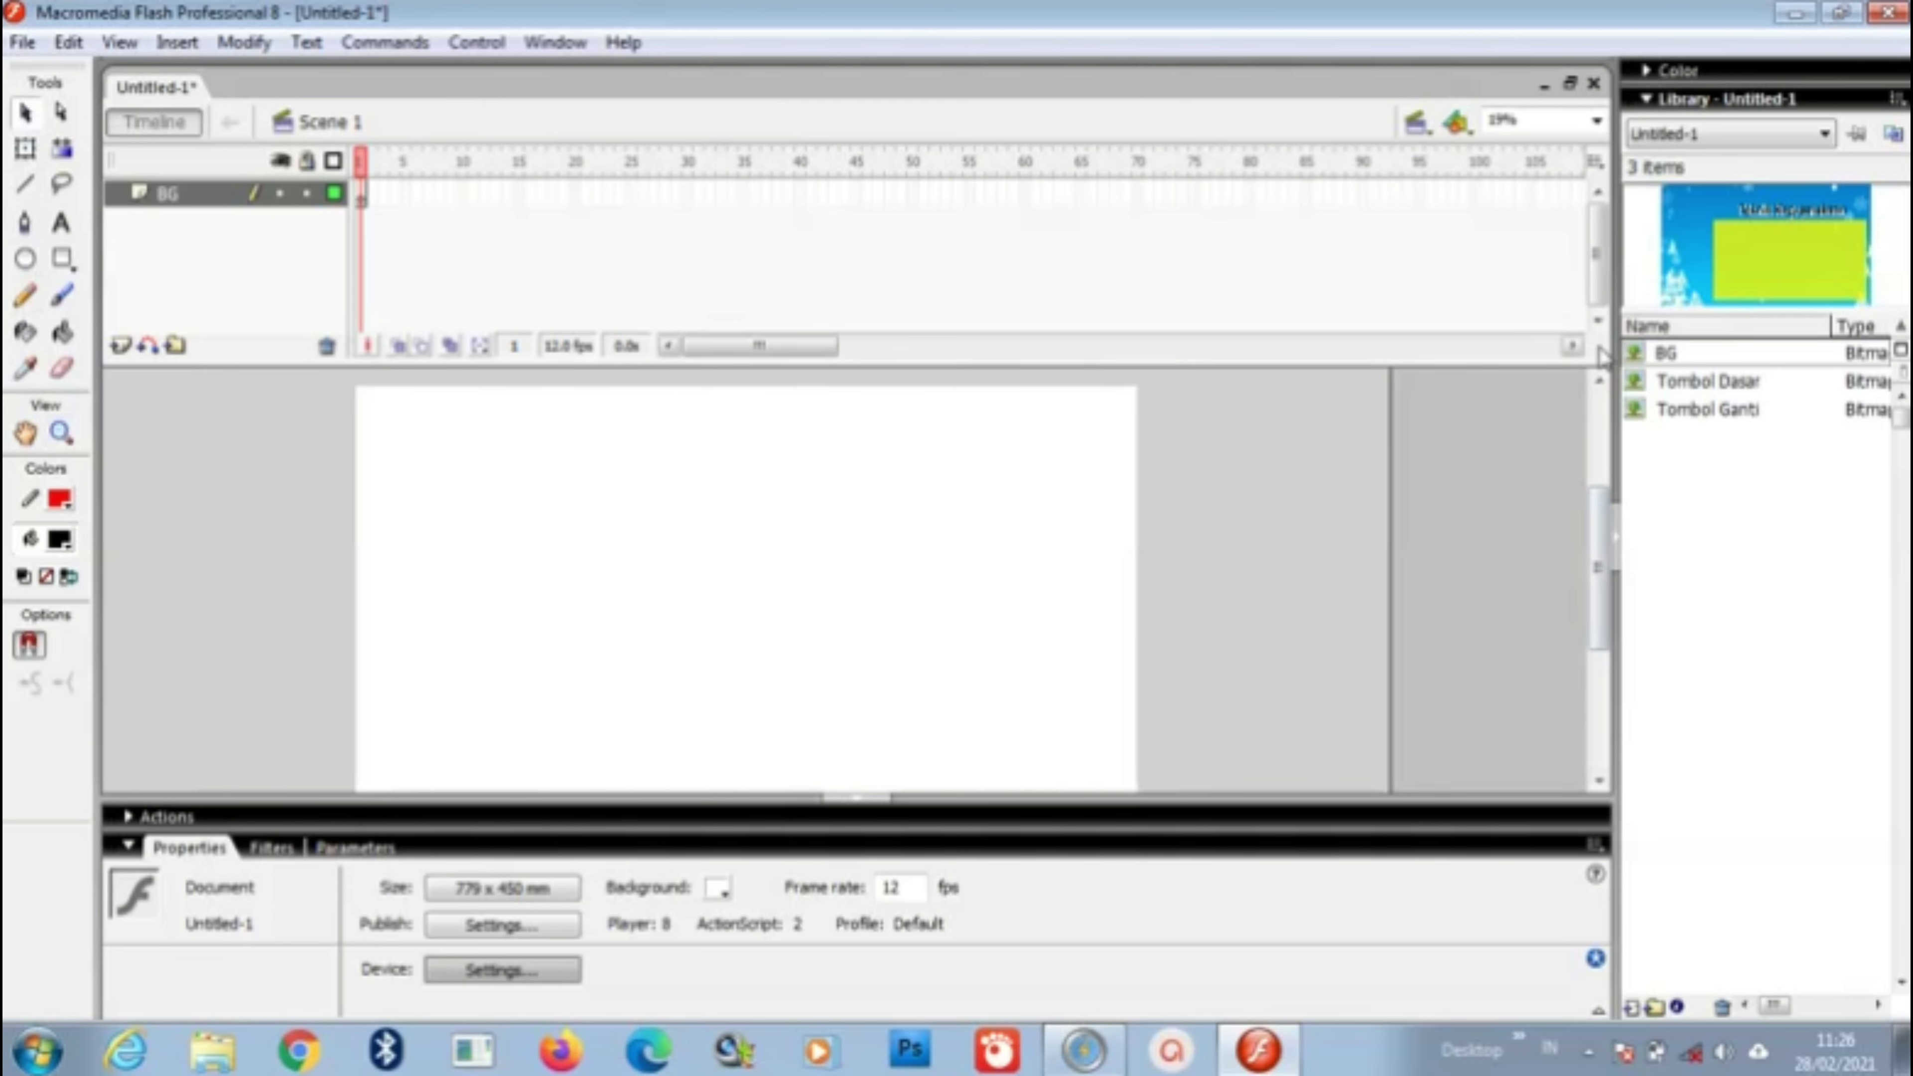
{"action": "left_click_drag", "start_coordinate": [1719, 354], "coordinate": [745, 613]}
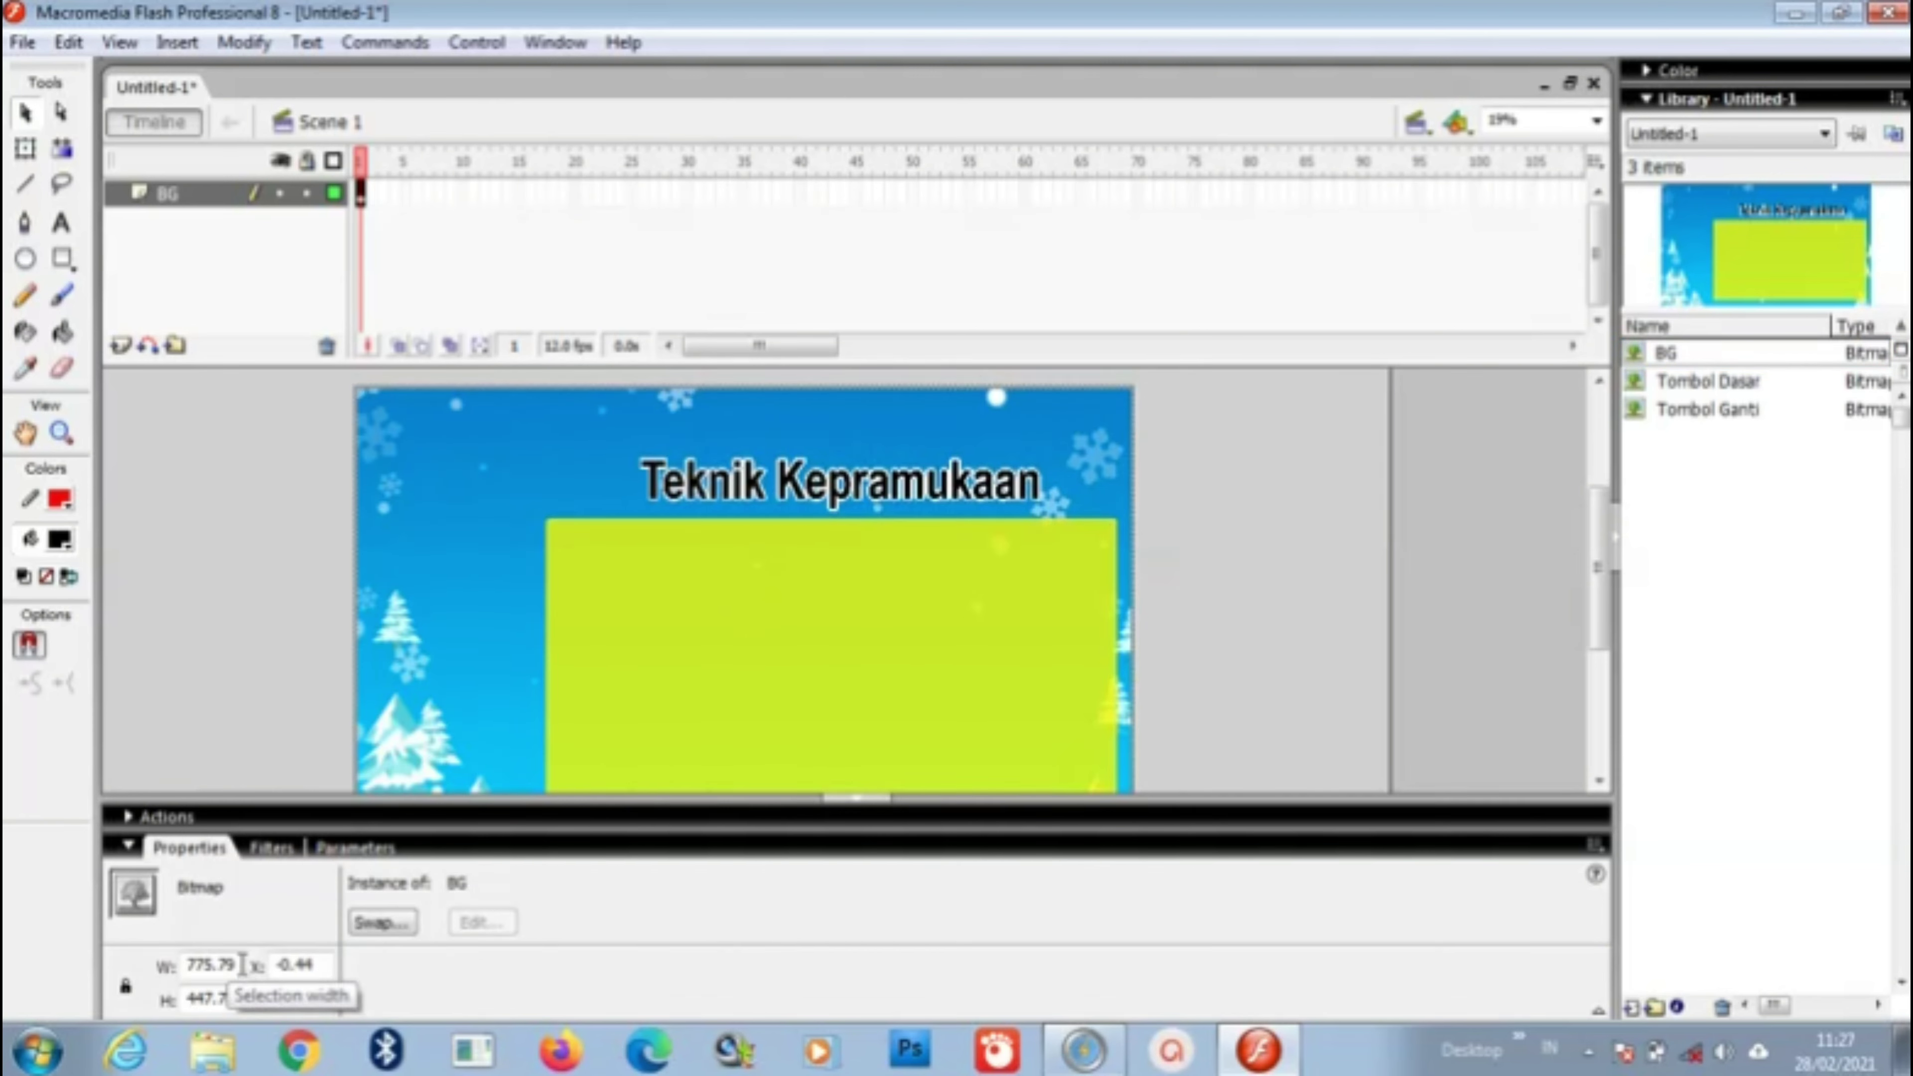
Step: Enter 778 as the background bitmap's width in the Properties panel
{"action": "left_click_drag", "start_coordinate": [238, 965], "coordinate": [219, 965]}
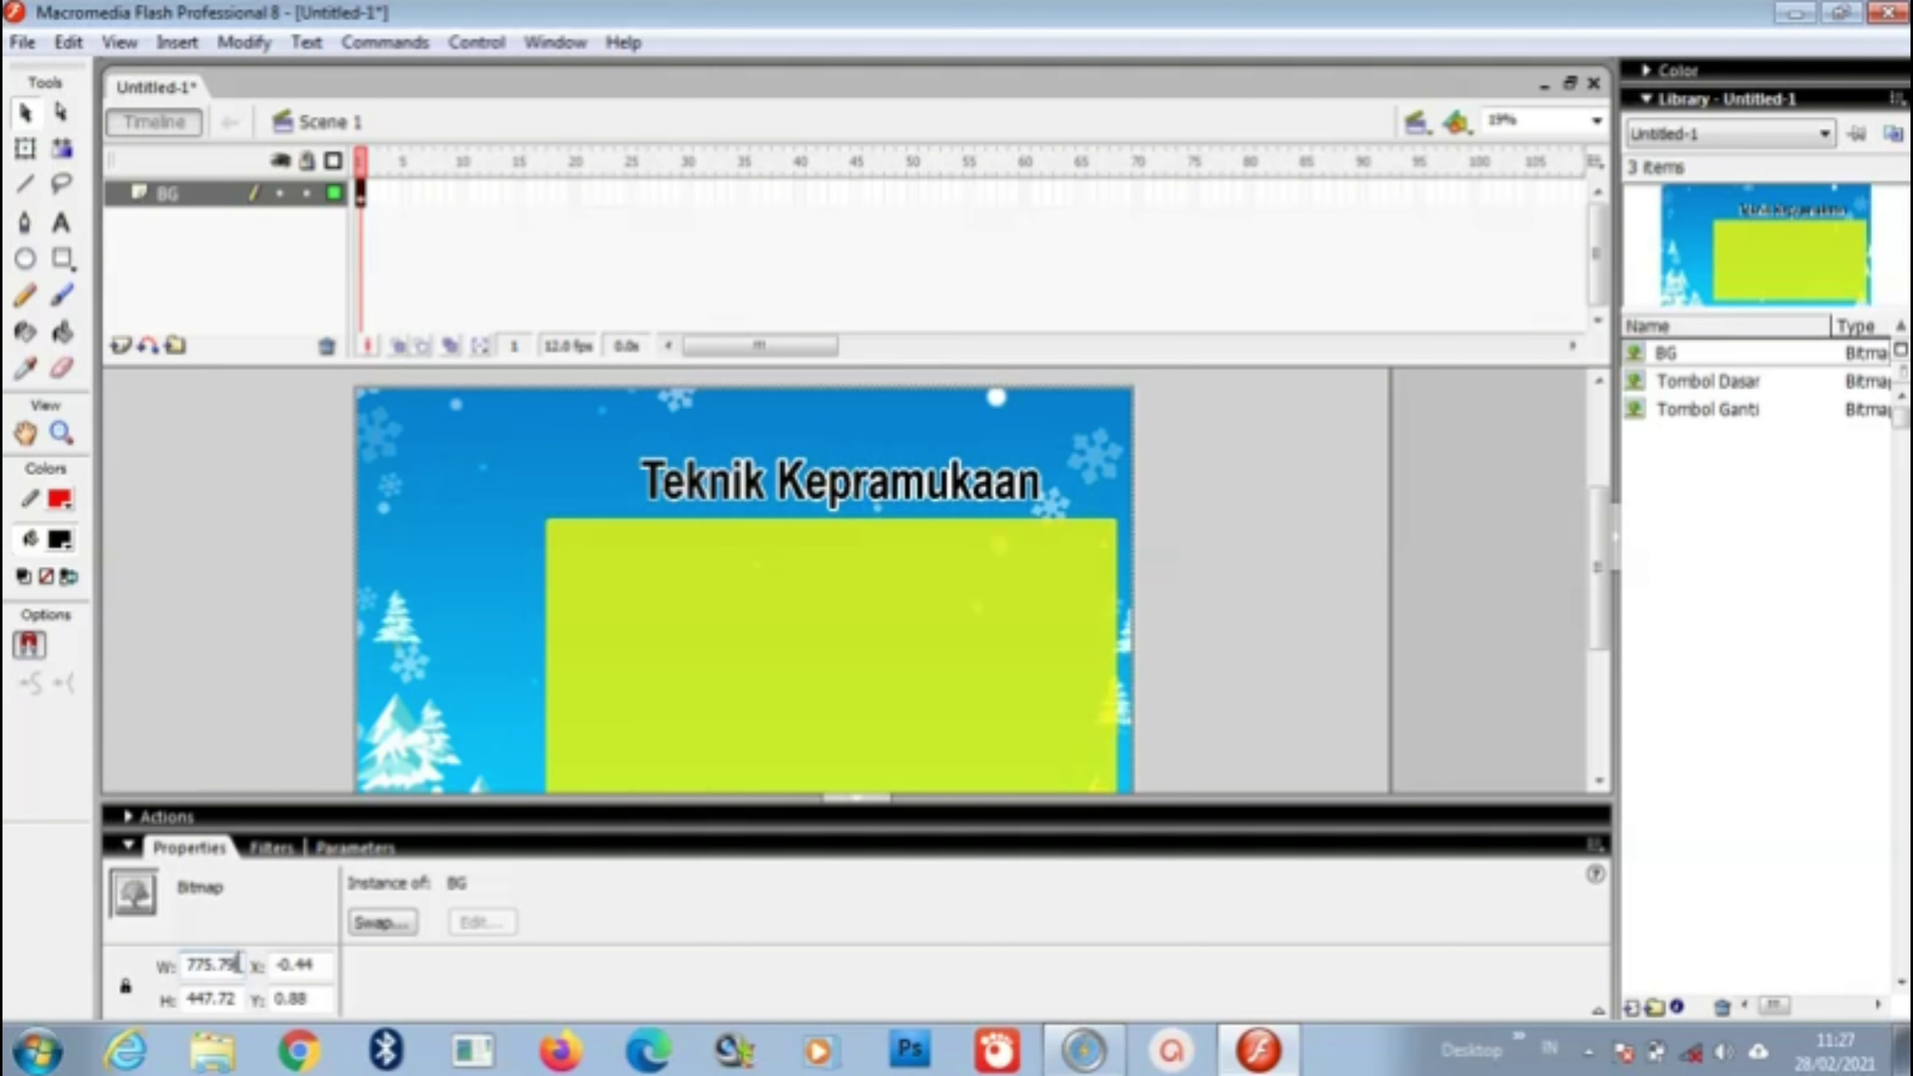
{"action": "double_click", "coordinate": [237, 963]}
{"action": "type", "text": "7"}
{"action": "key", "text": "Return"}
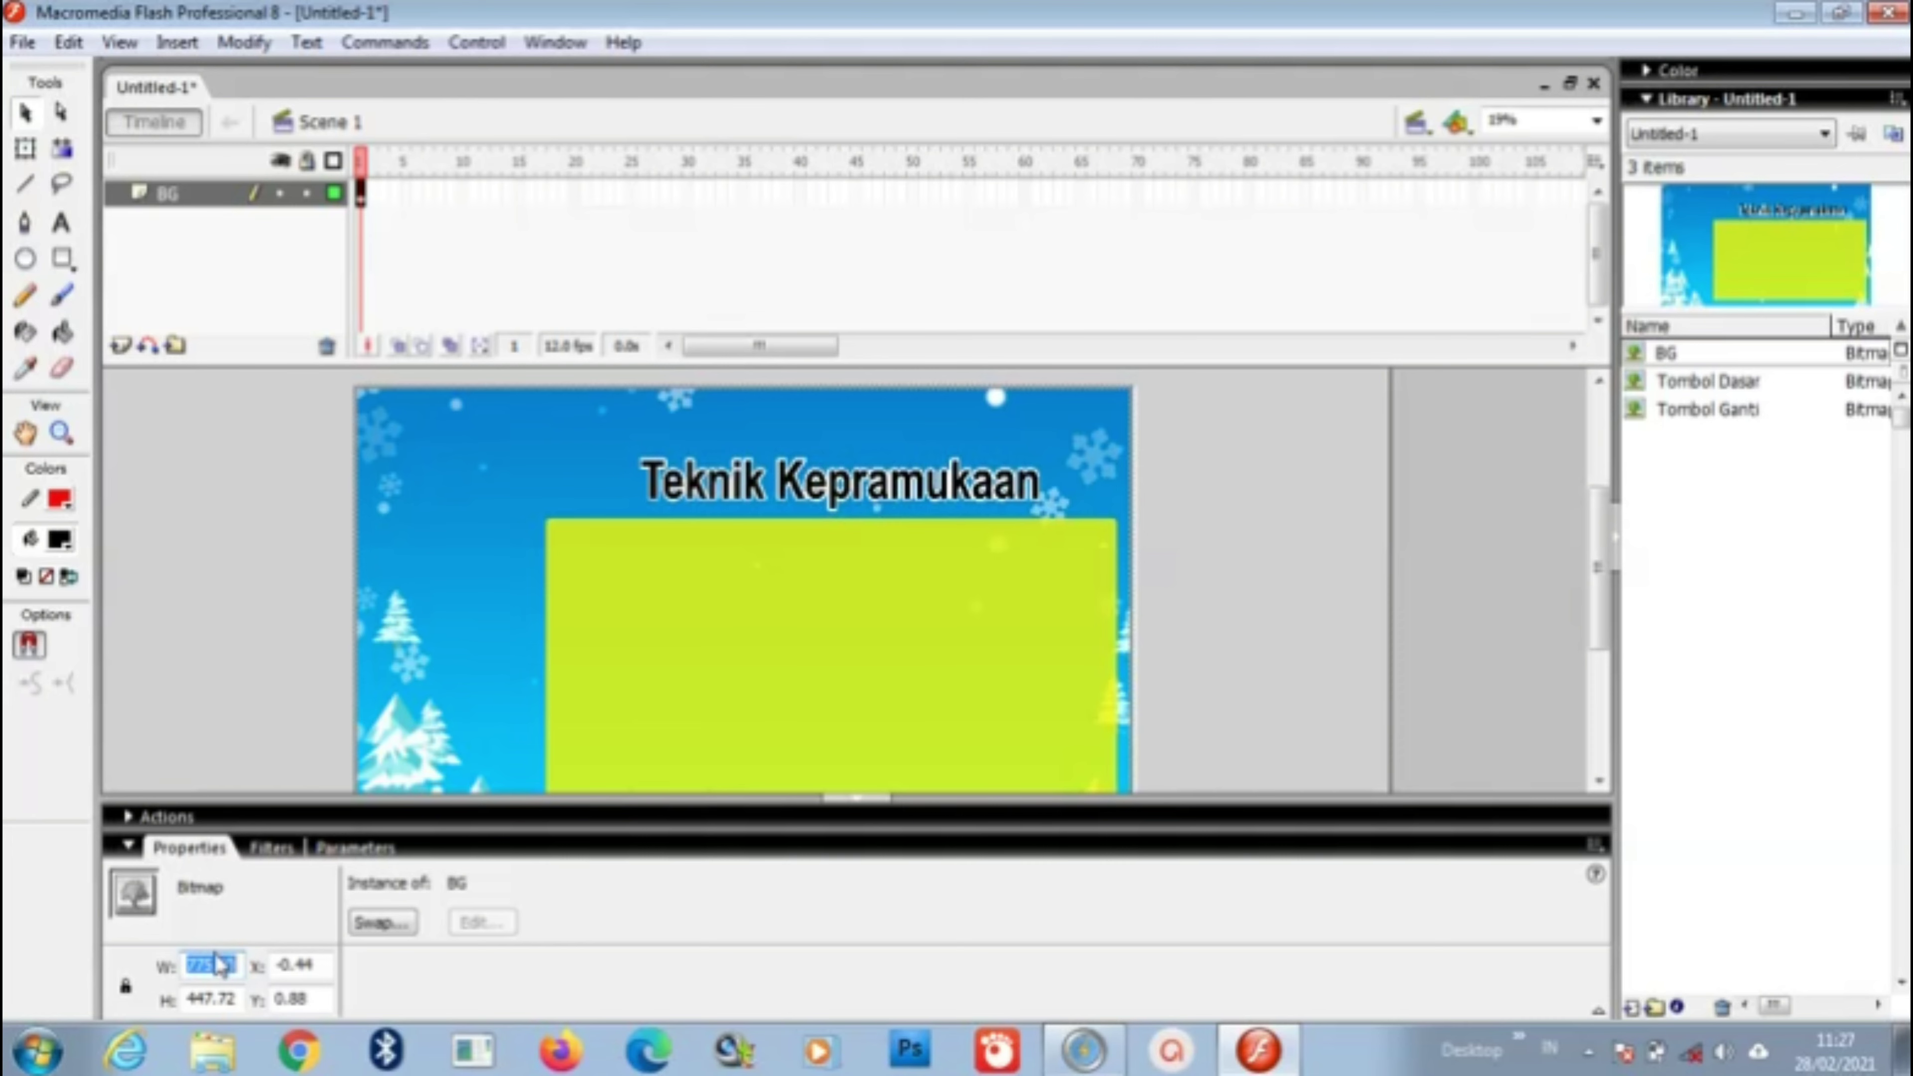
{"action": "left_click", "coordinate": [226, 966]}
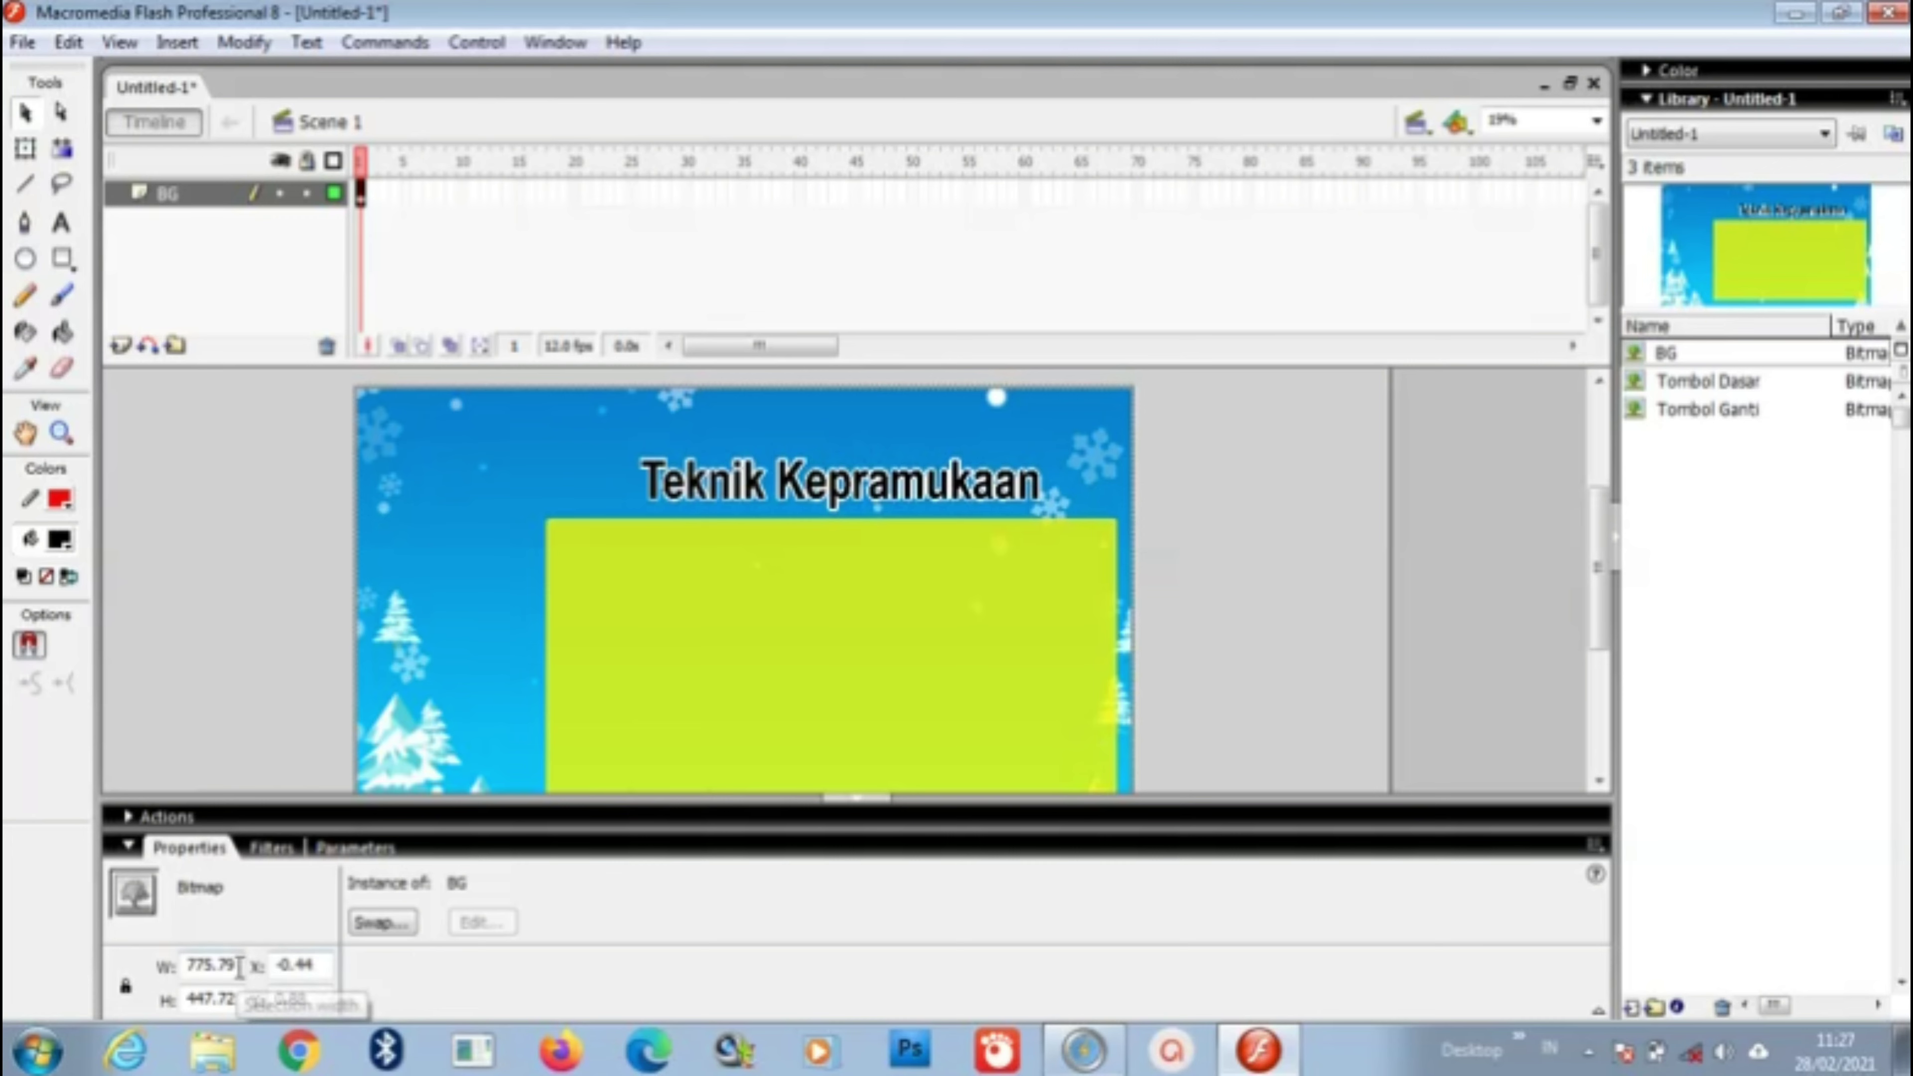
{"action": "left_click_drag", "start_coordinate": [238, 966], "coordinate": [209, 960]}
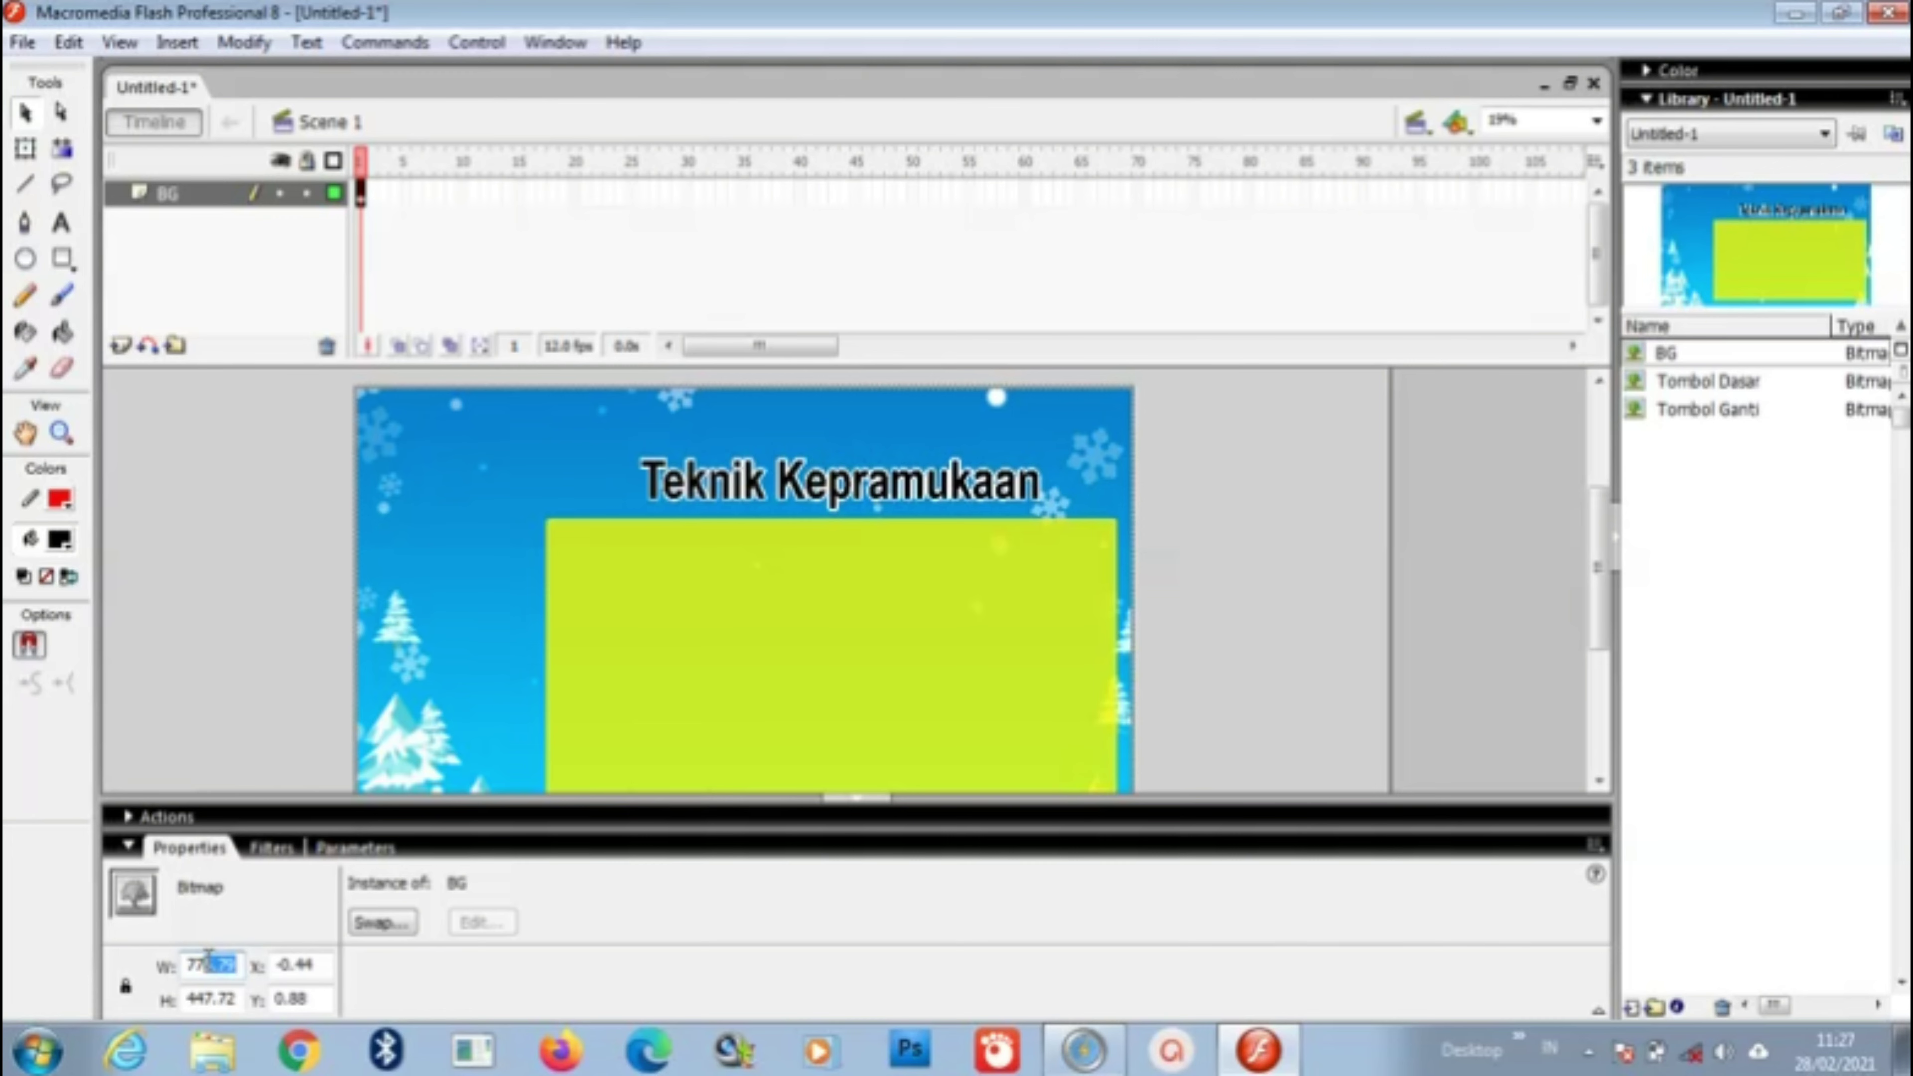
{"action": "type", "text": "24"}
{"action": "key", "text": "Return"}
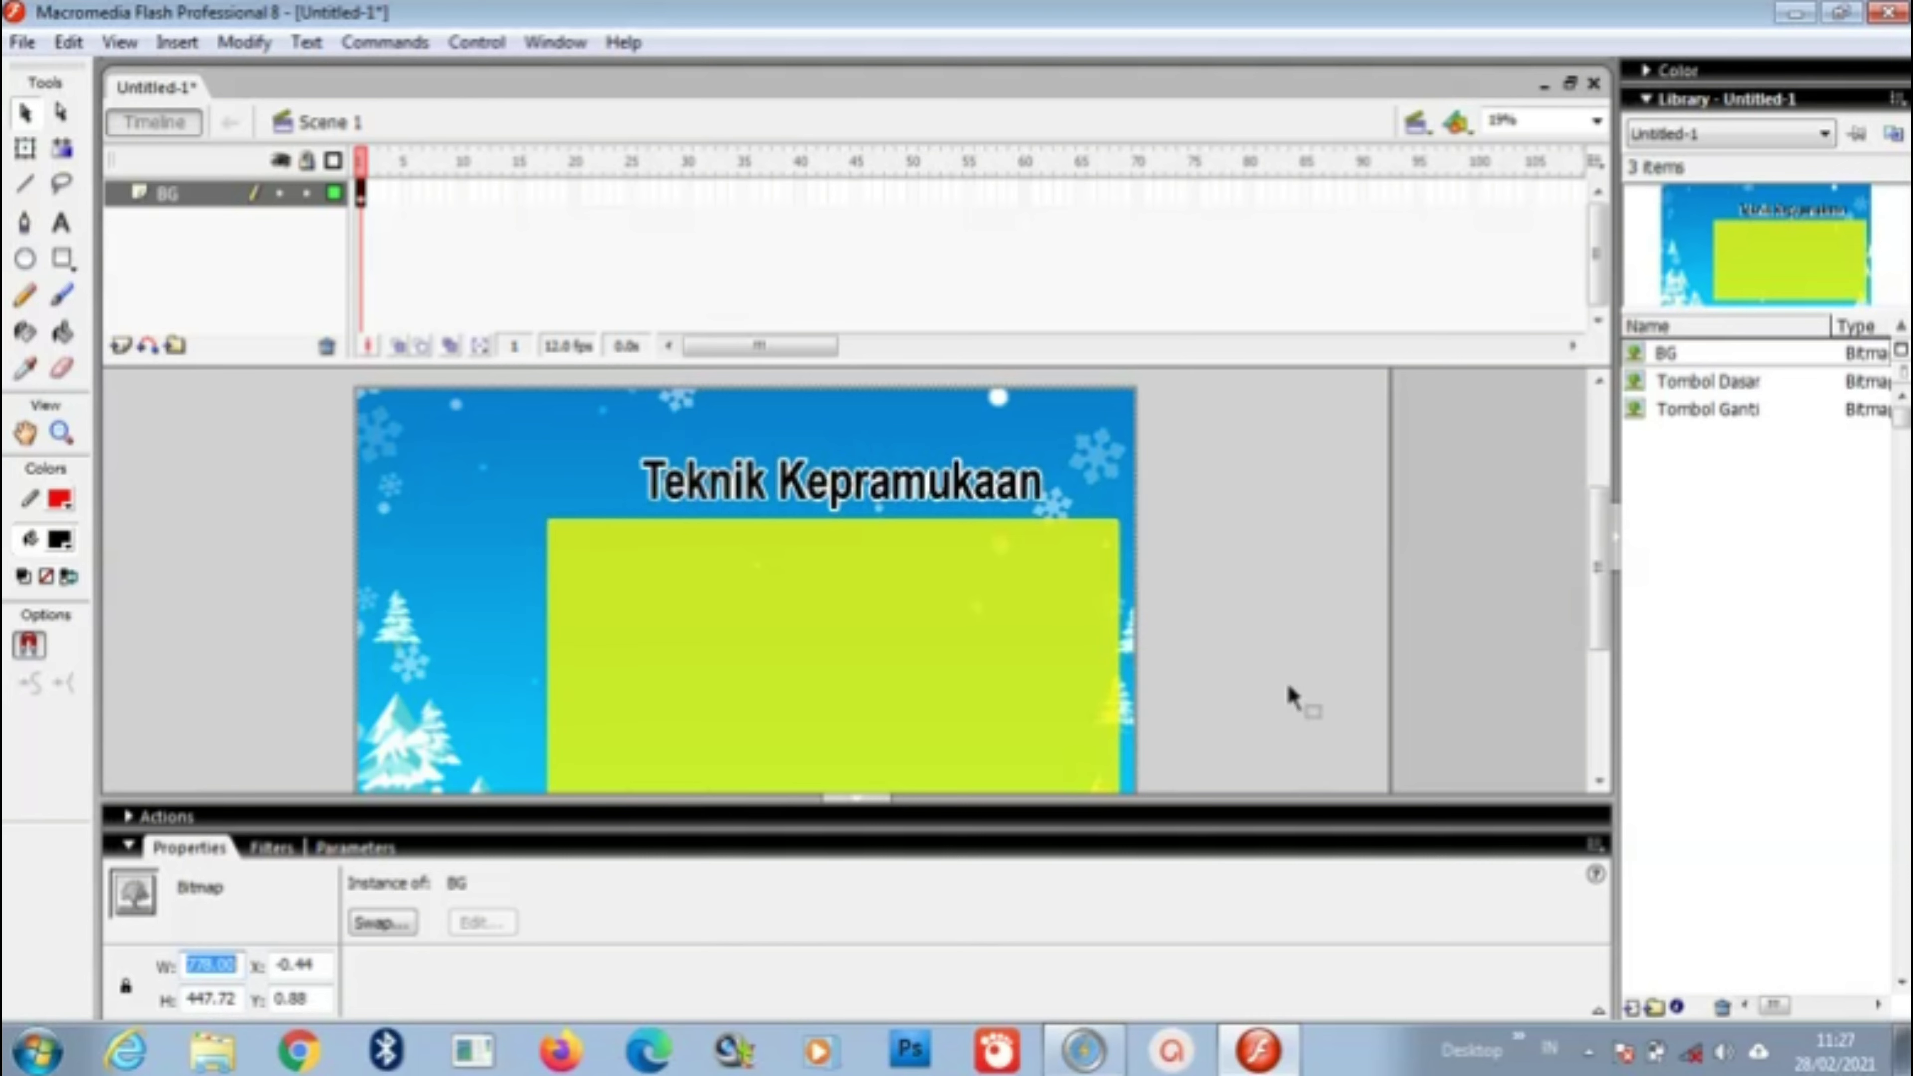
Step: Deselect the stretched background and check that it fills the stage
{"action": "left_click_drag", "start_coordinate": [1596, 534], "coordinate": [1611, 581]}
{"action": "left_click", "coordinate": [1191, 585]}
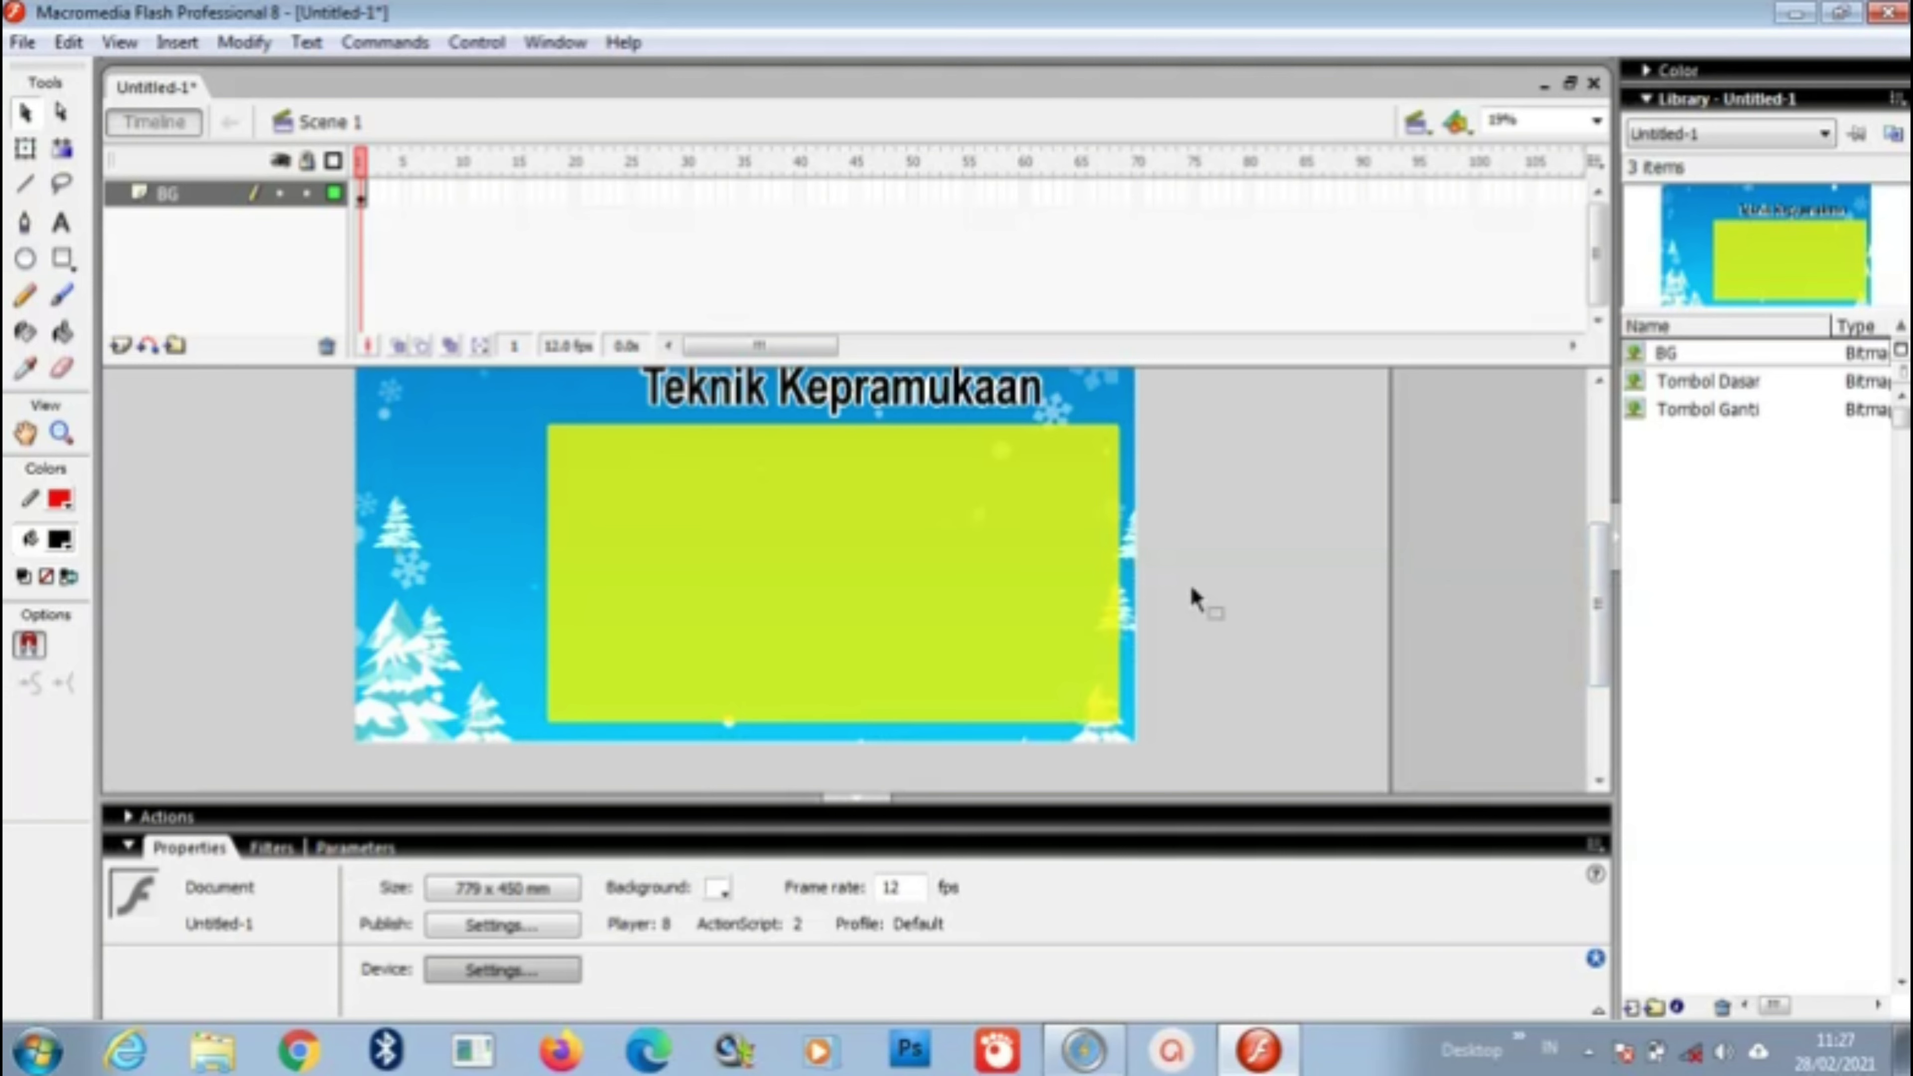
{"action": "scroll", "coordinate": [1190, 584], "scroll_direction": "up", "scroll_amount": 3}
{"action": "scroll", "coordinate": [1189, 585], "scroll_direction": "down", "scroll_amount": 2}
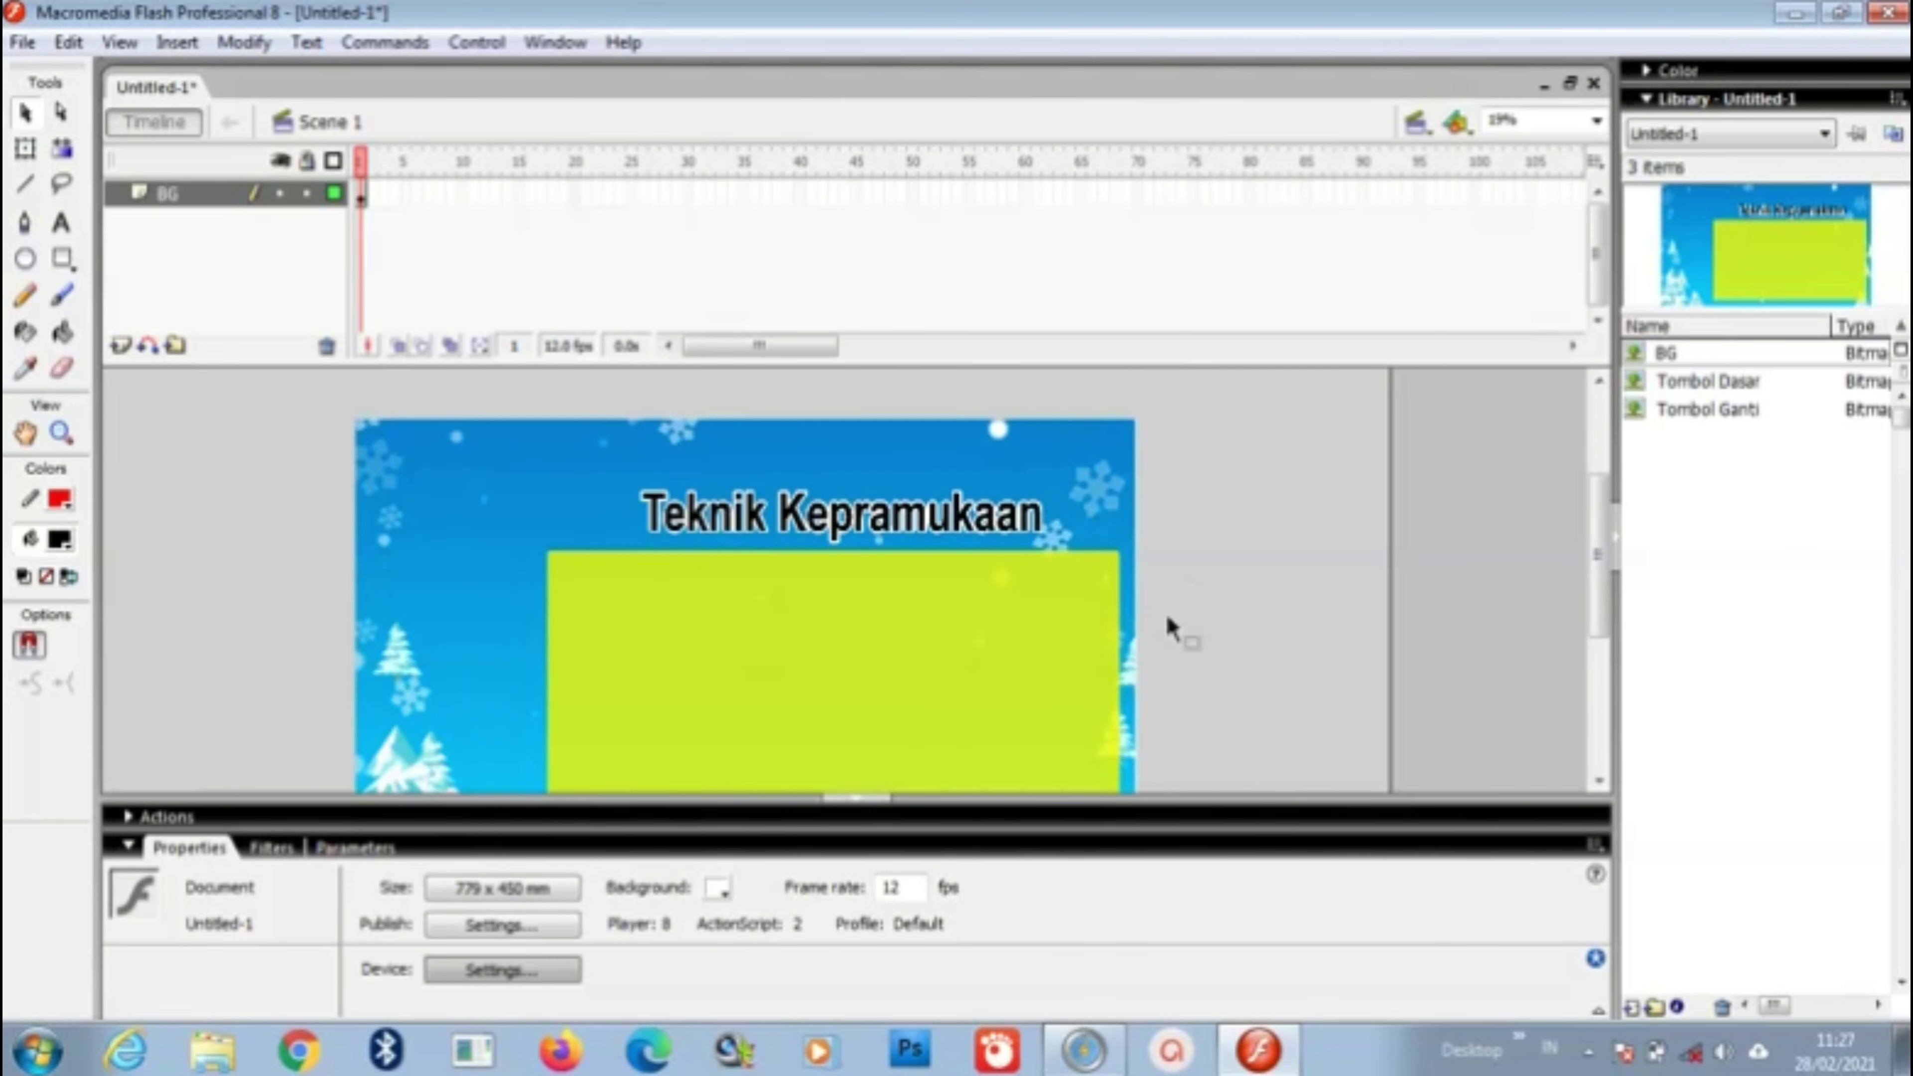
{"action": "left_click", "coordinate": [1098, 574]}
{"action": "left_click", "coordinate": [1213, 544]}
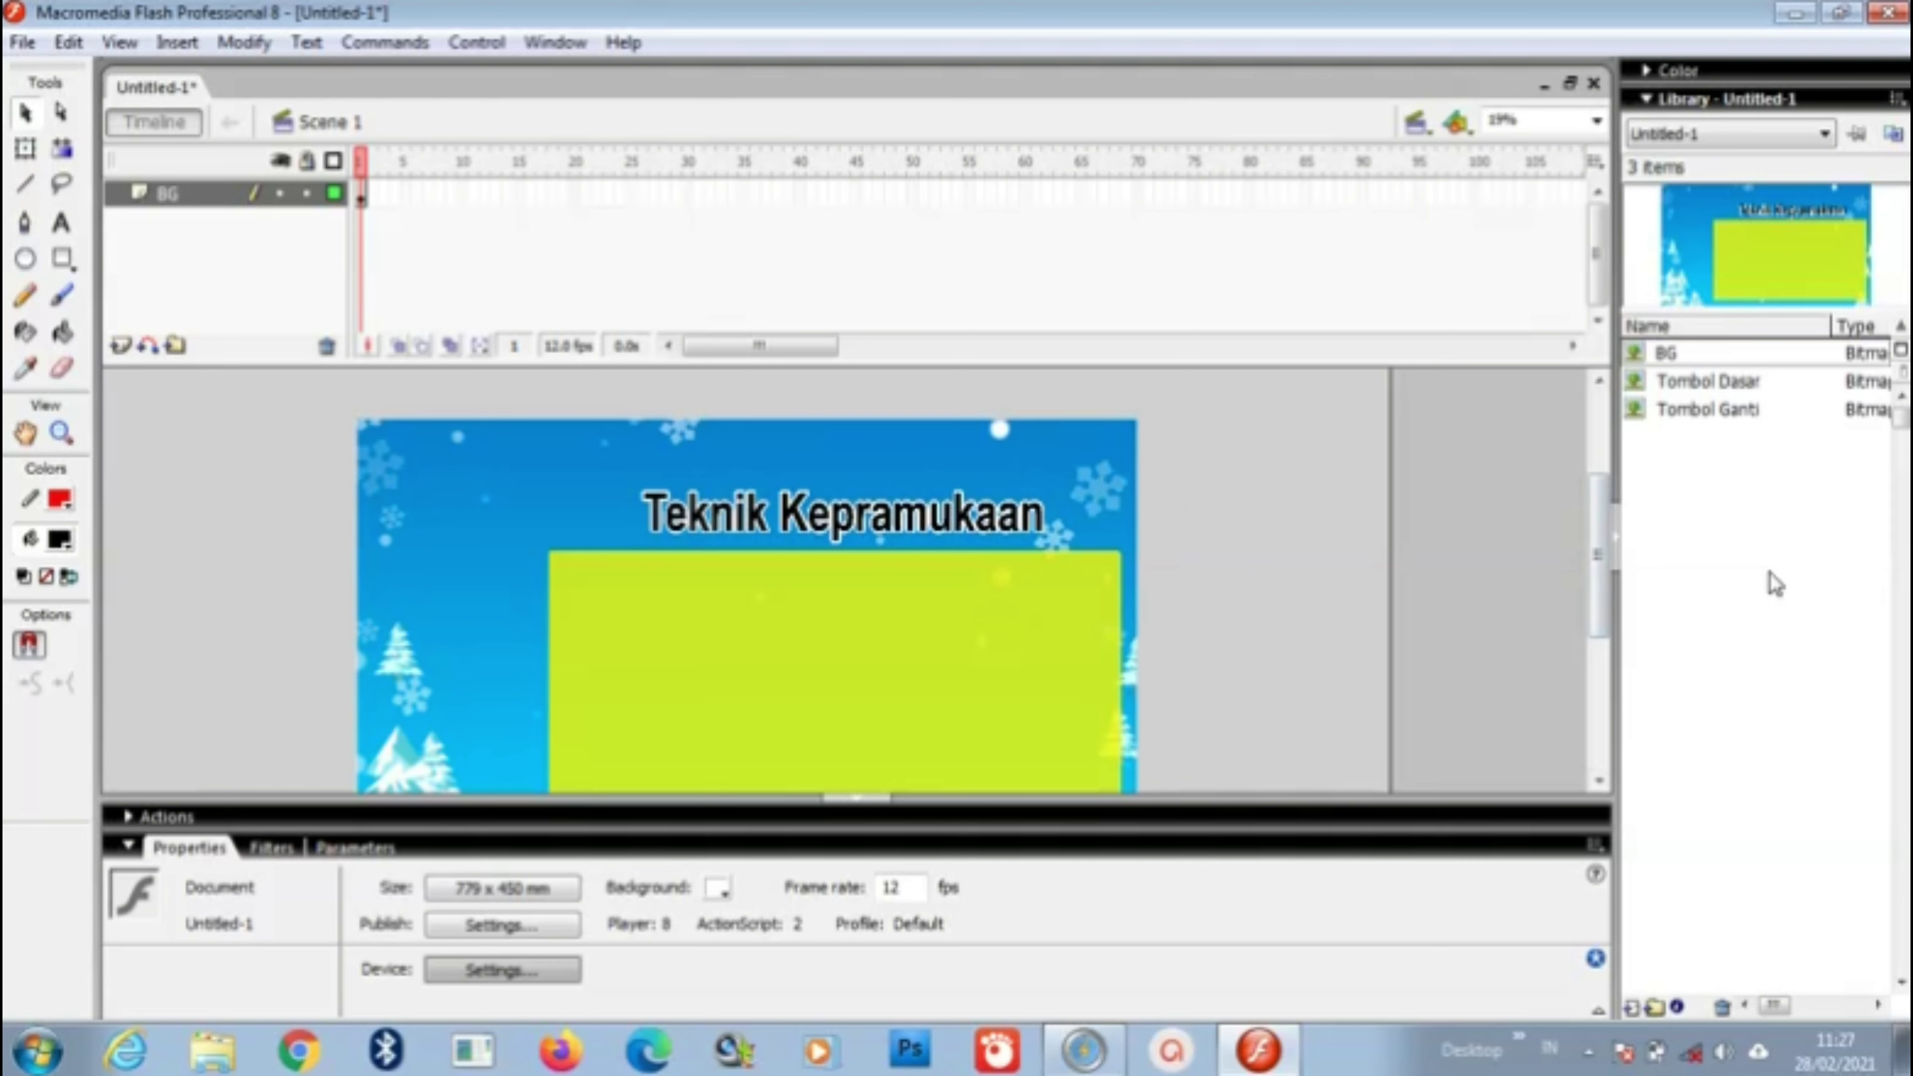
{"action": "left_click_drag", "start_coordinate": [1606, 554], "coordinate": [1607, 591]}
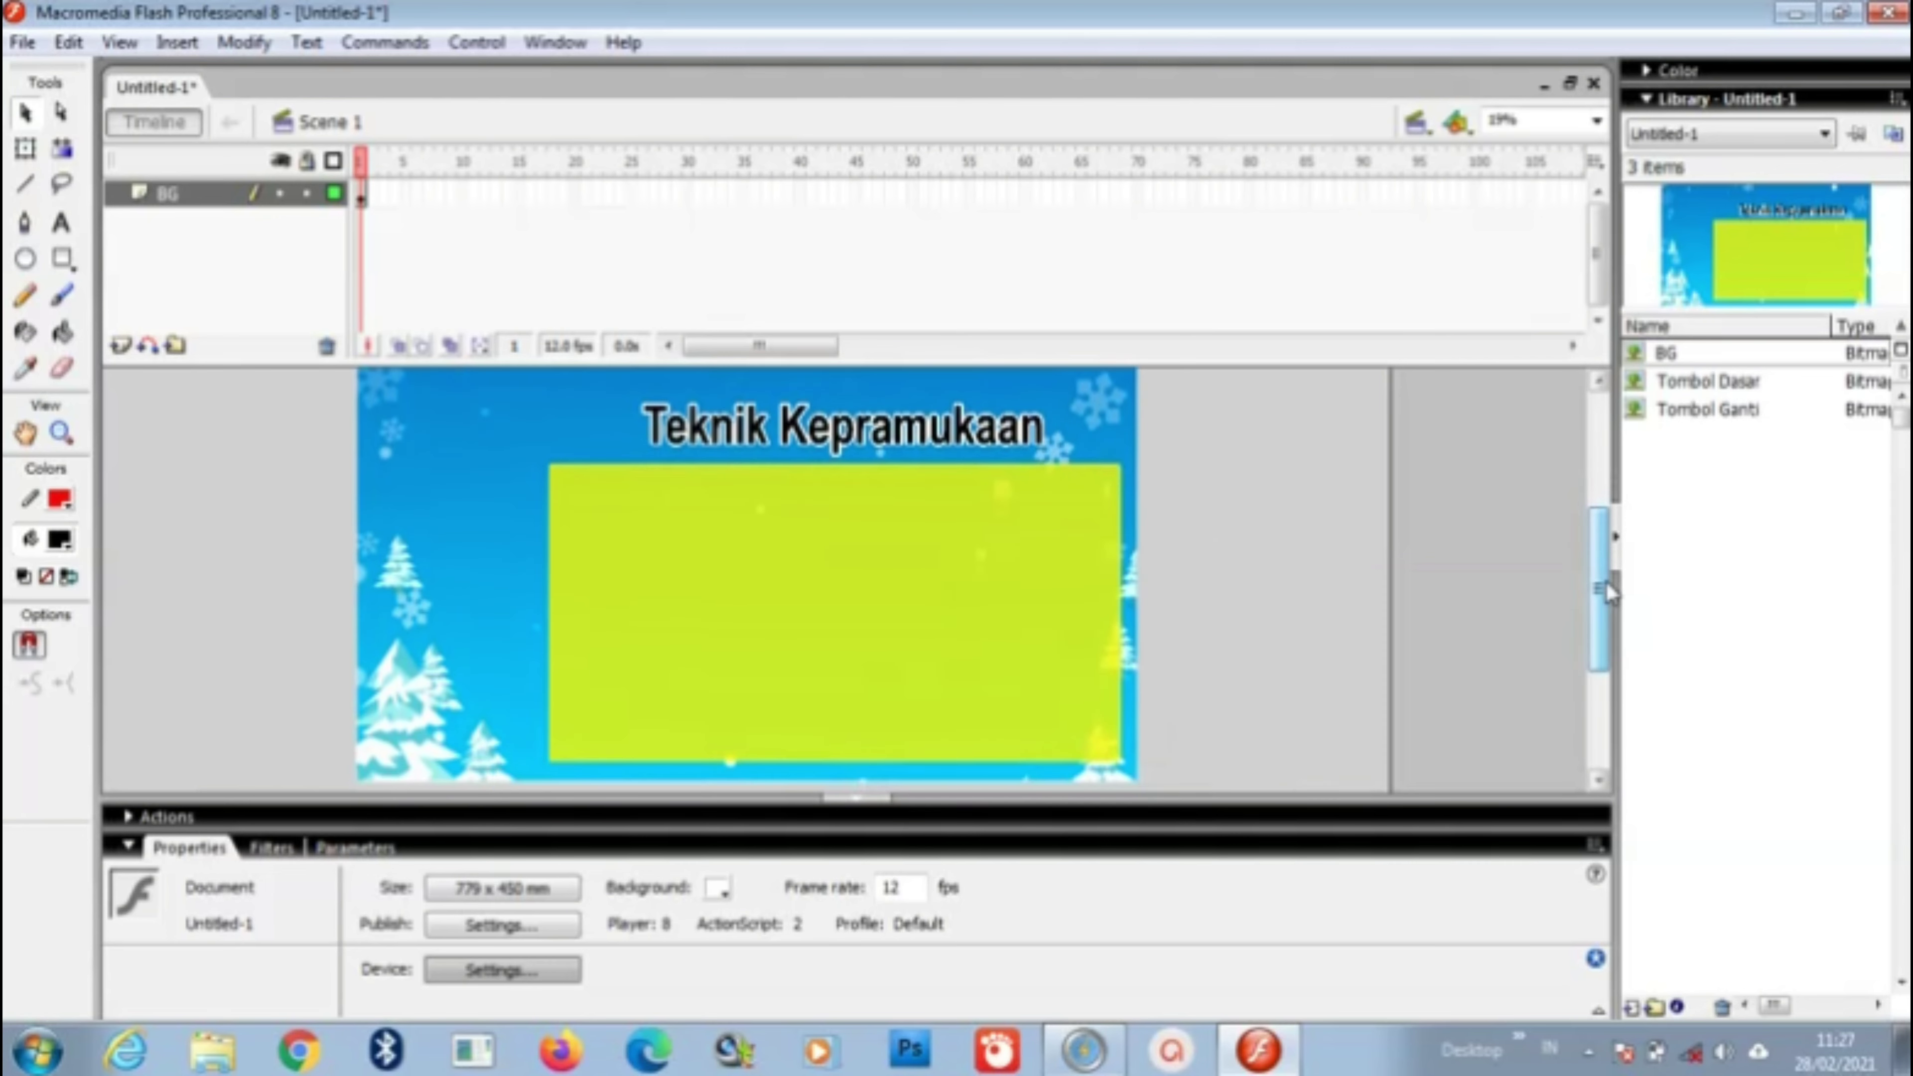
Step: Add a layer named Tombol above BG and drag the Tombol Dasar image onto it
{"action": "left_click", "coordinate": [120, 347]}
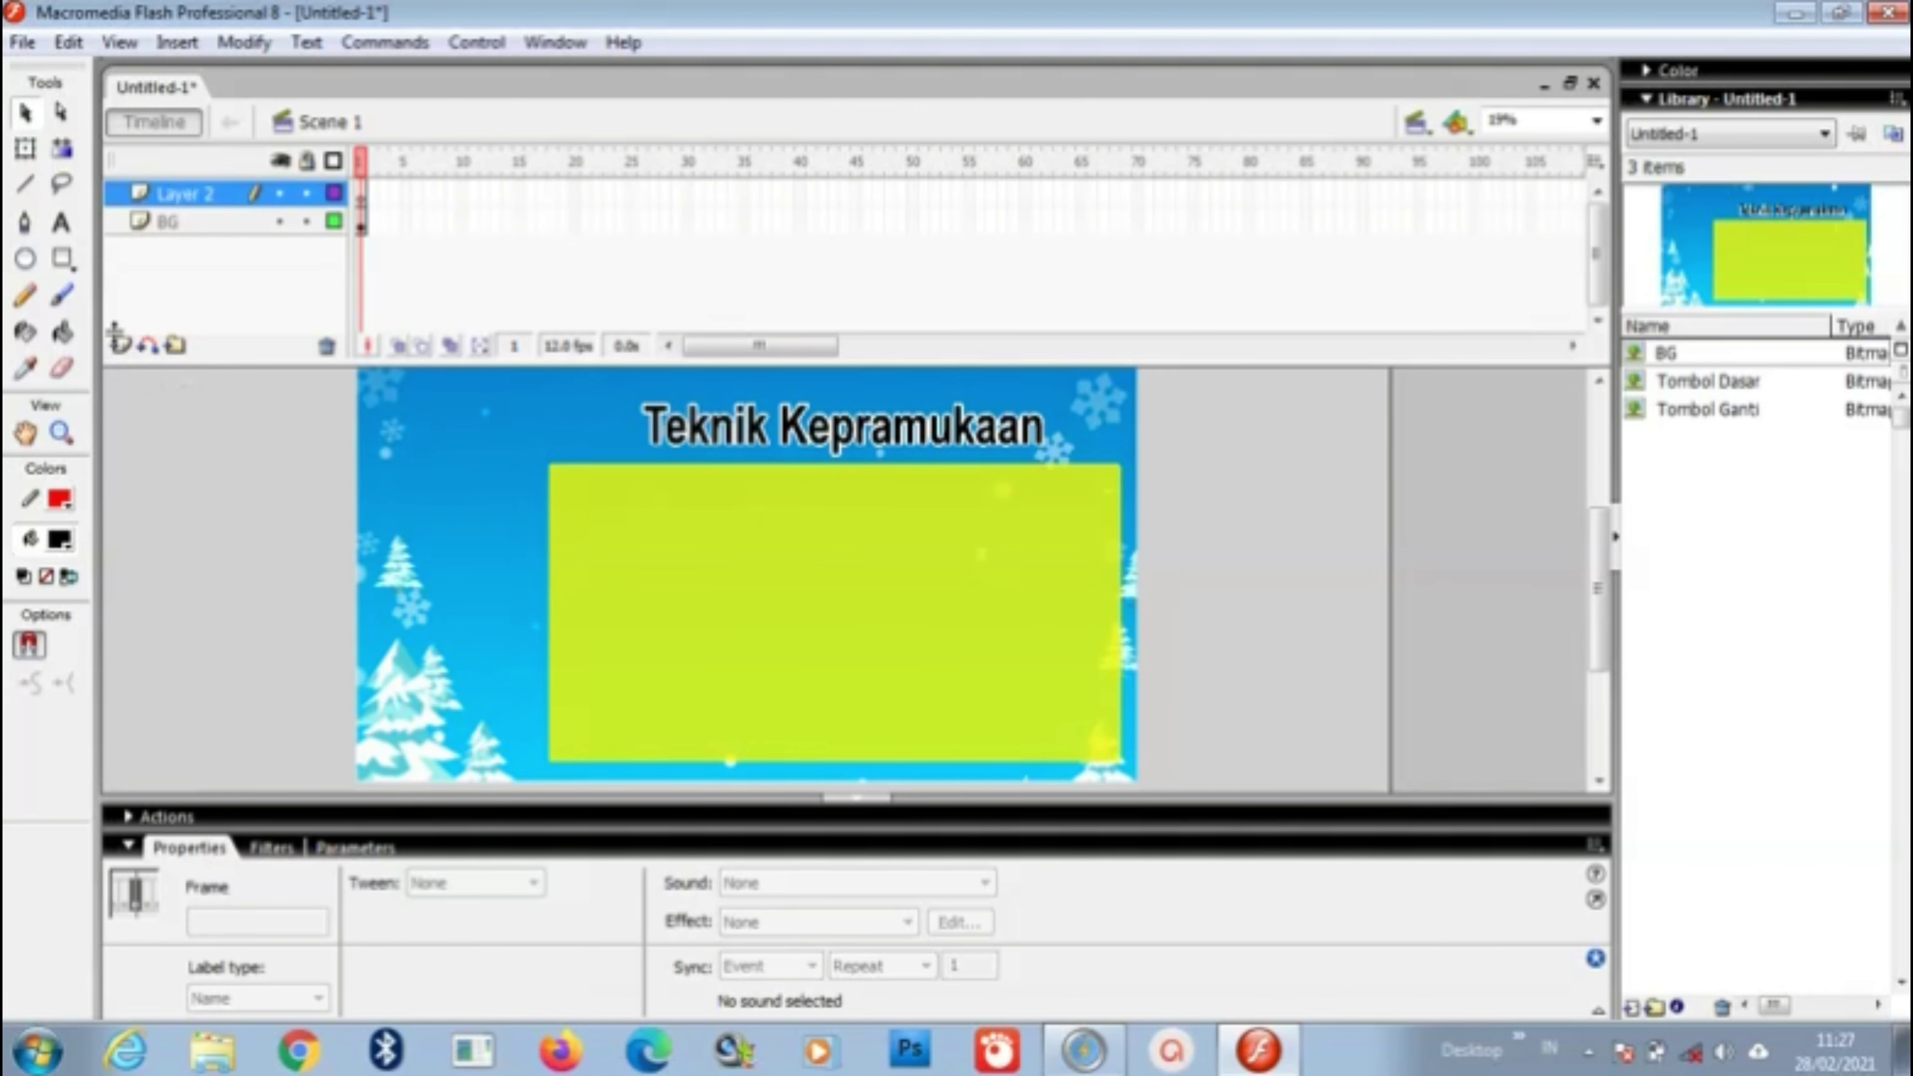
{"action": "double_click", "coordinate": [209, 208]}
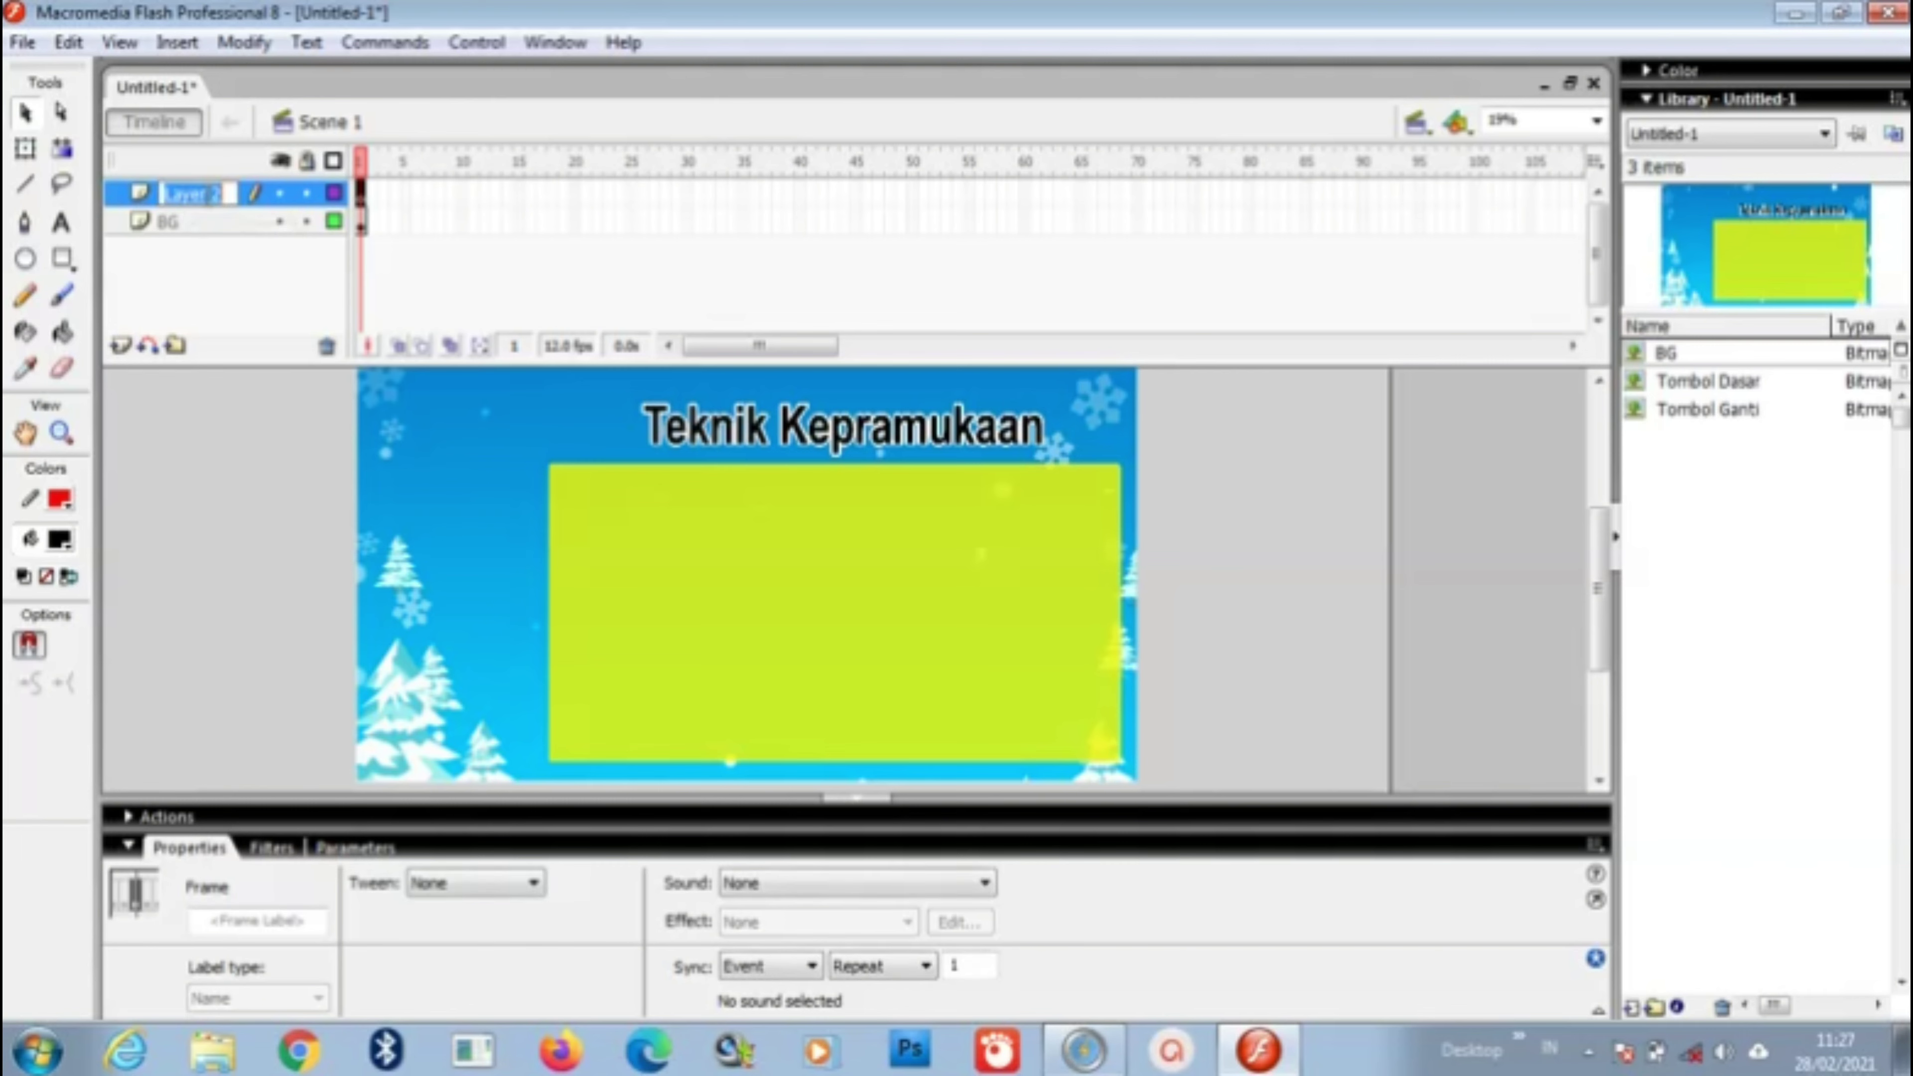
{"action": "type", "text": "Tombol"}
{"action": "left_click", "coordinate": [189, 479]}
{"action": "left_click", "coordinate": [231, 209]}
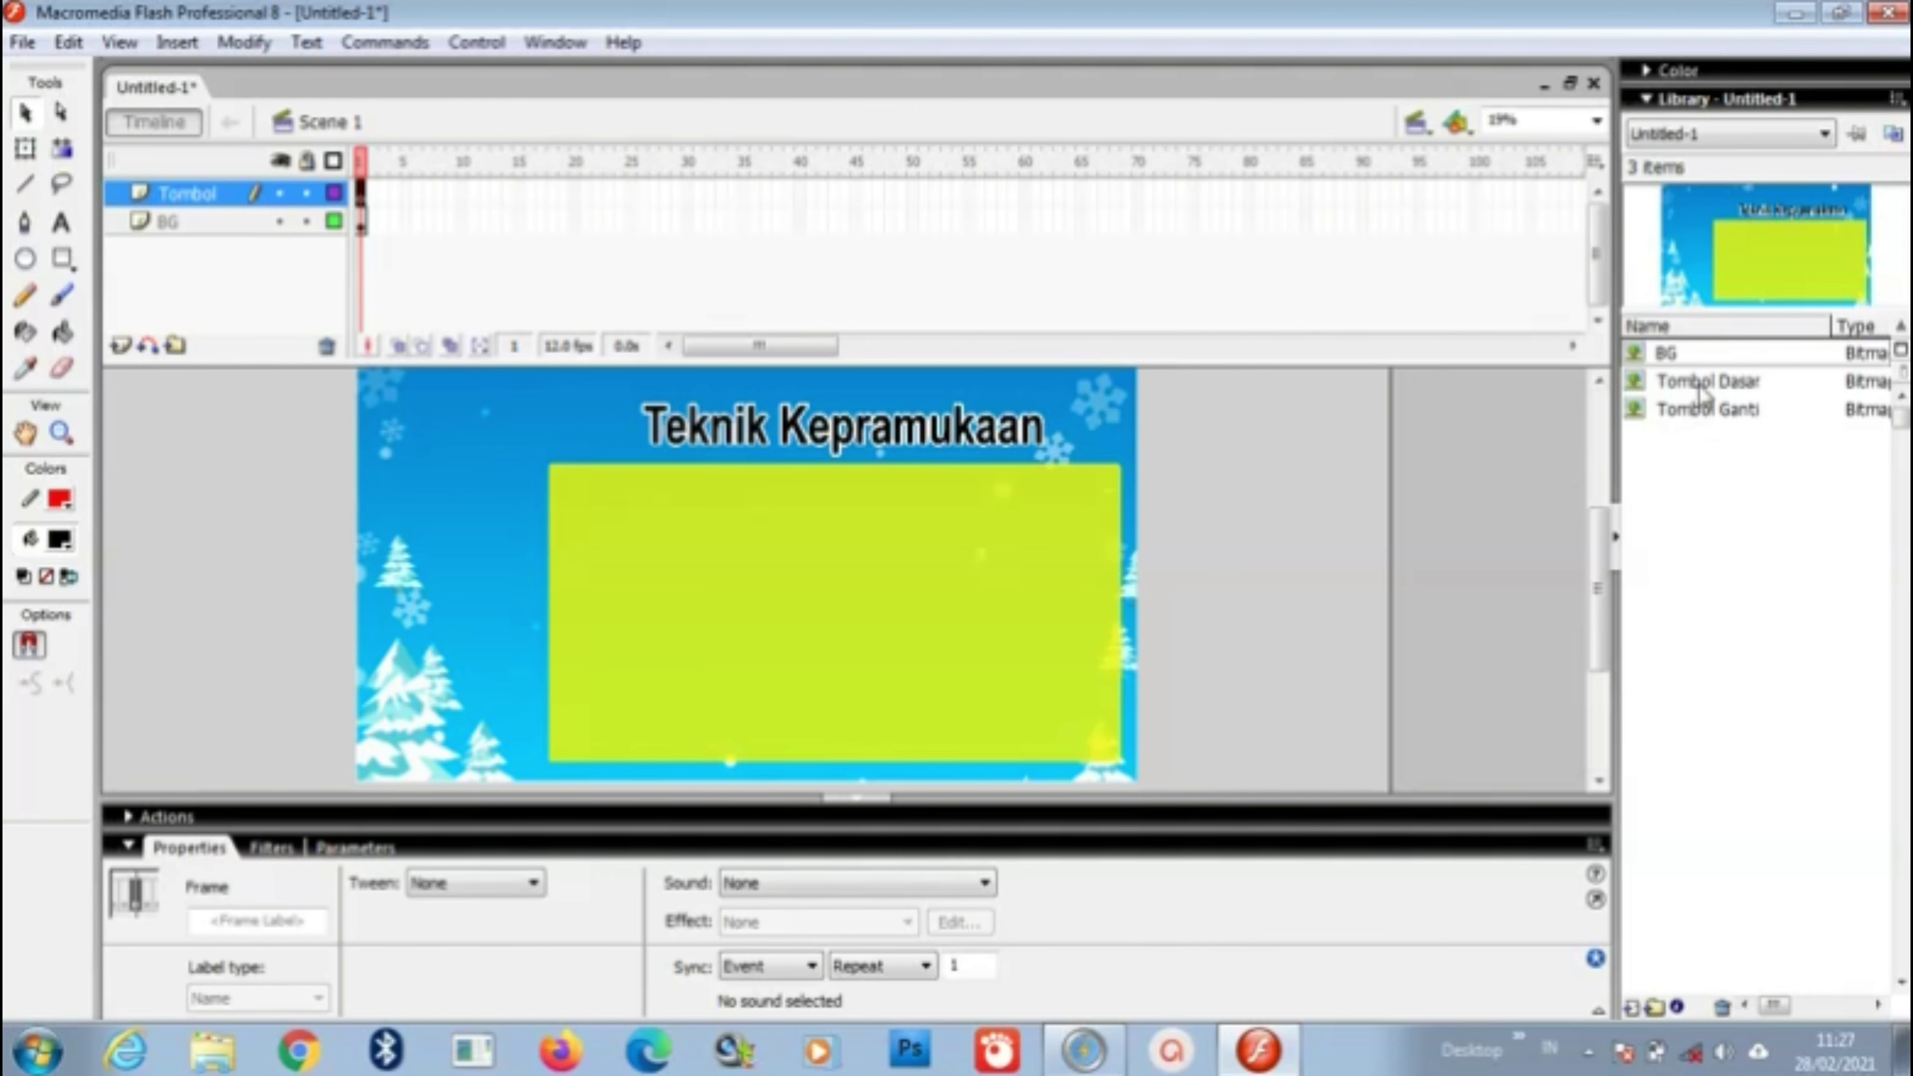
{"action": "left_click_drag", "start_coordinate": [1704, 383], "coordinate": [453, 494]}
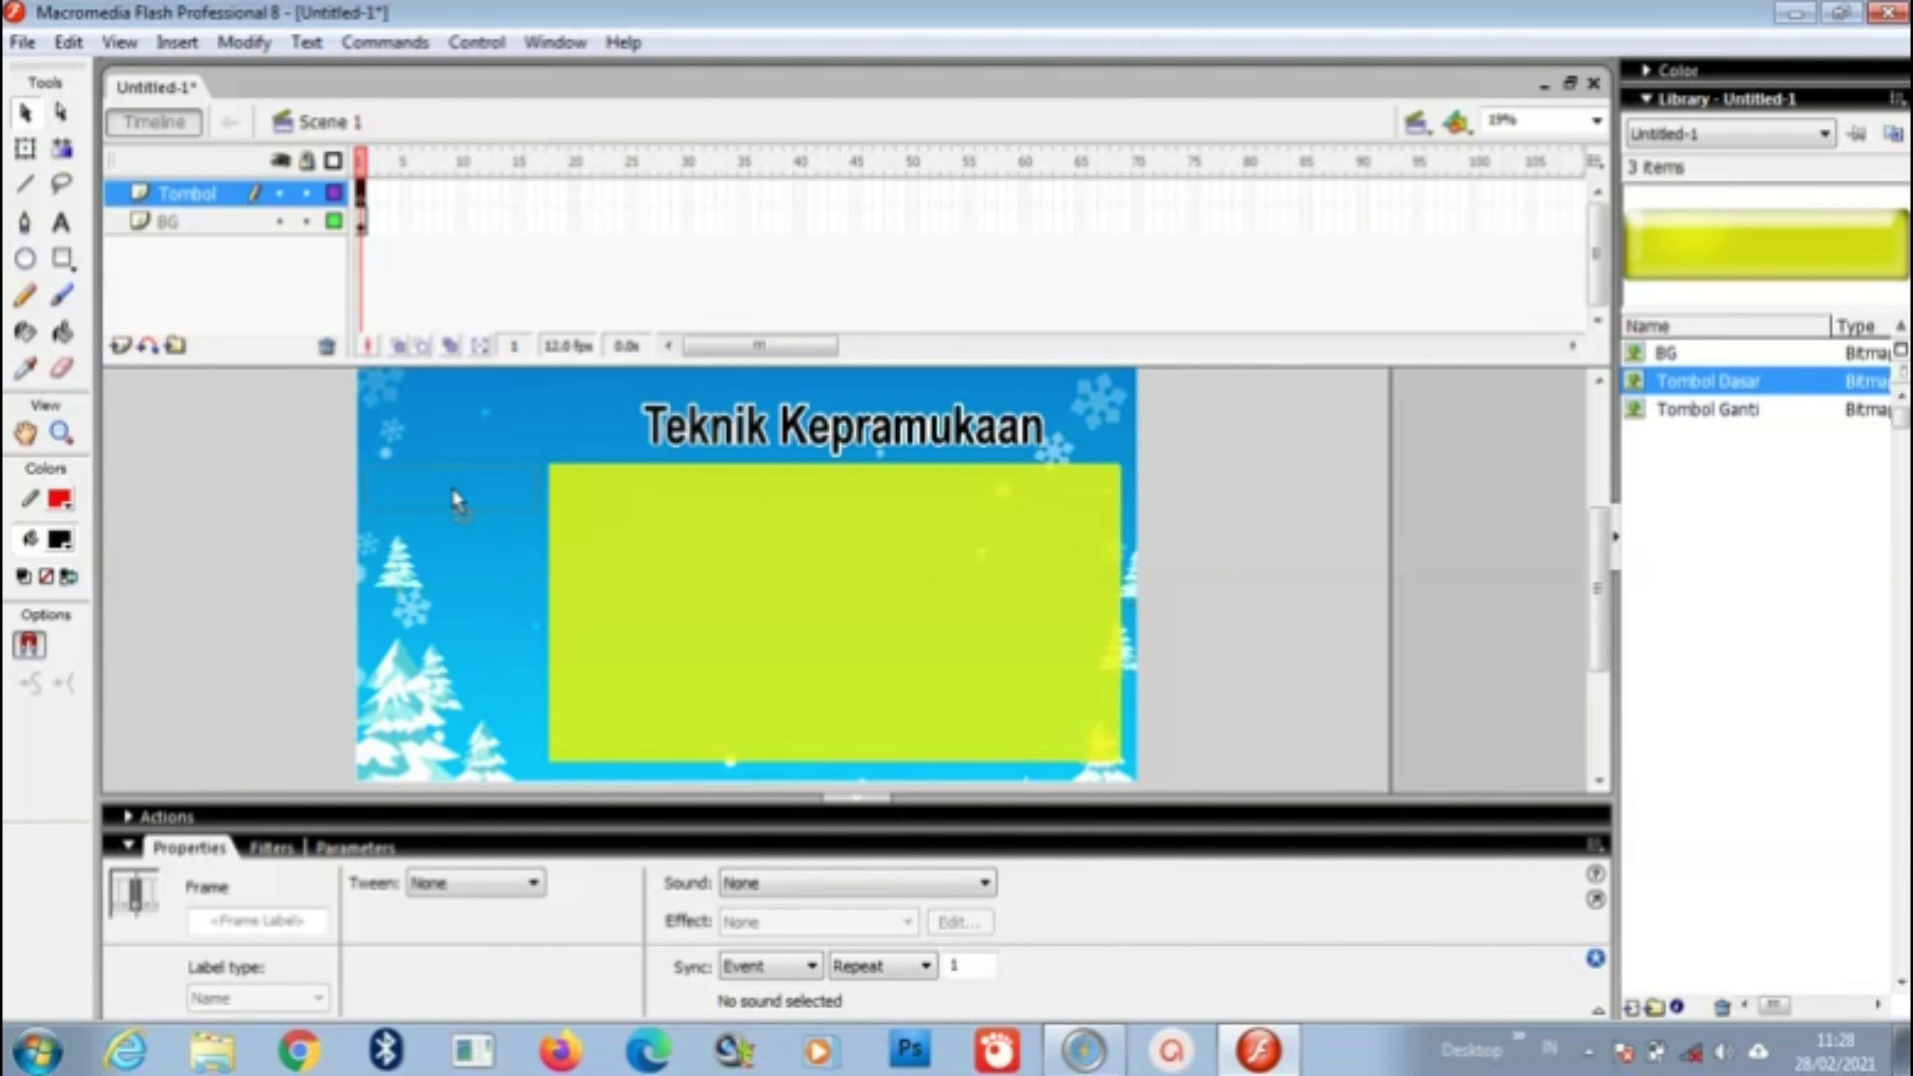
Step: Convert the yellow Tombol Dasar image into a Button symbol named Tombol
{"action": "left_click_drag", "start_coordinate": [456, 499], "coordinate": [456, 498]}
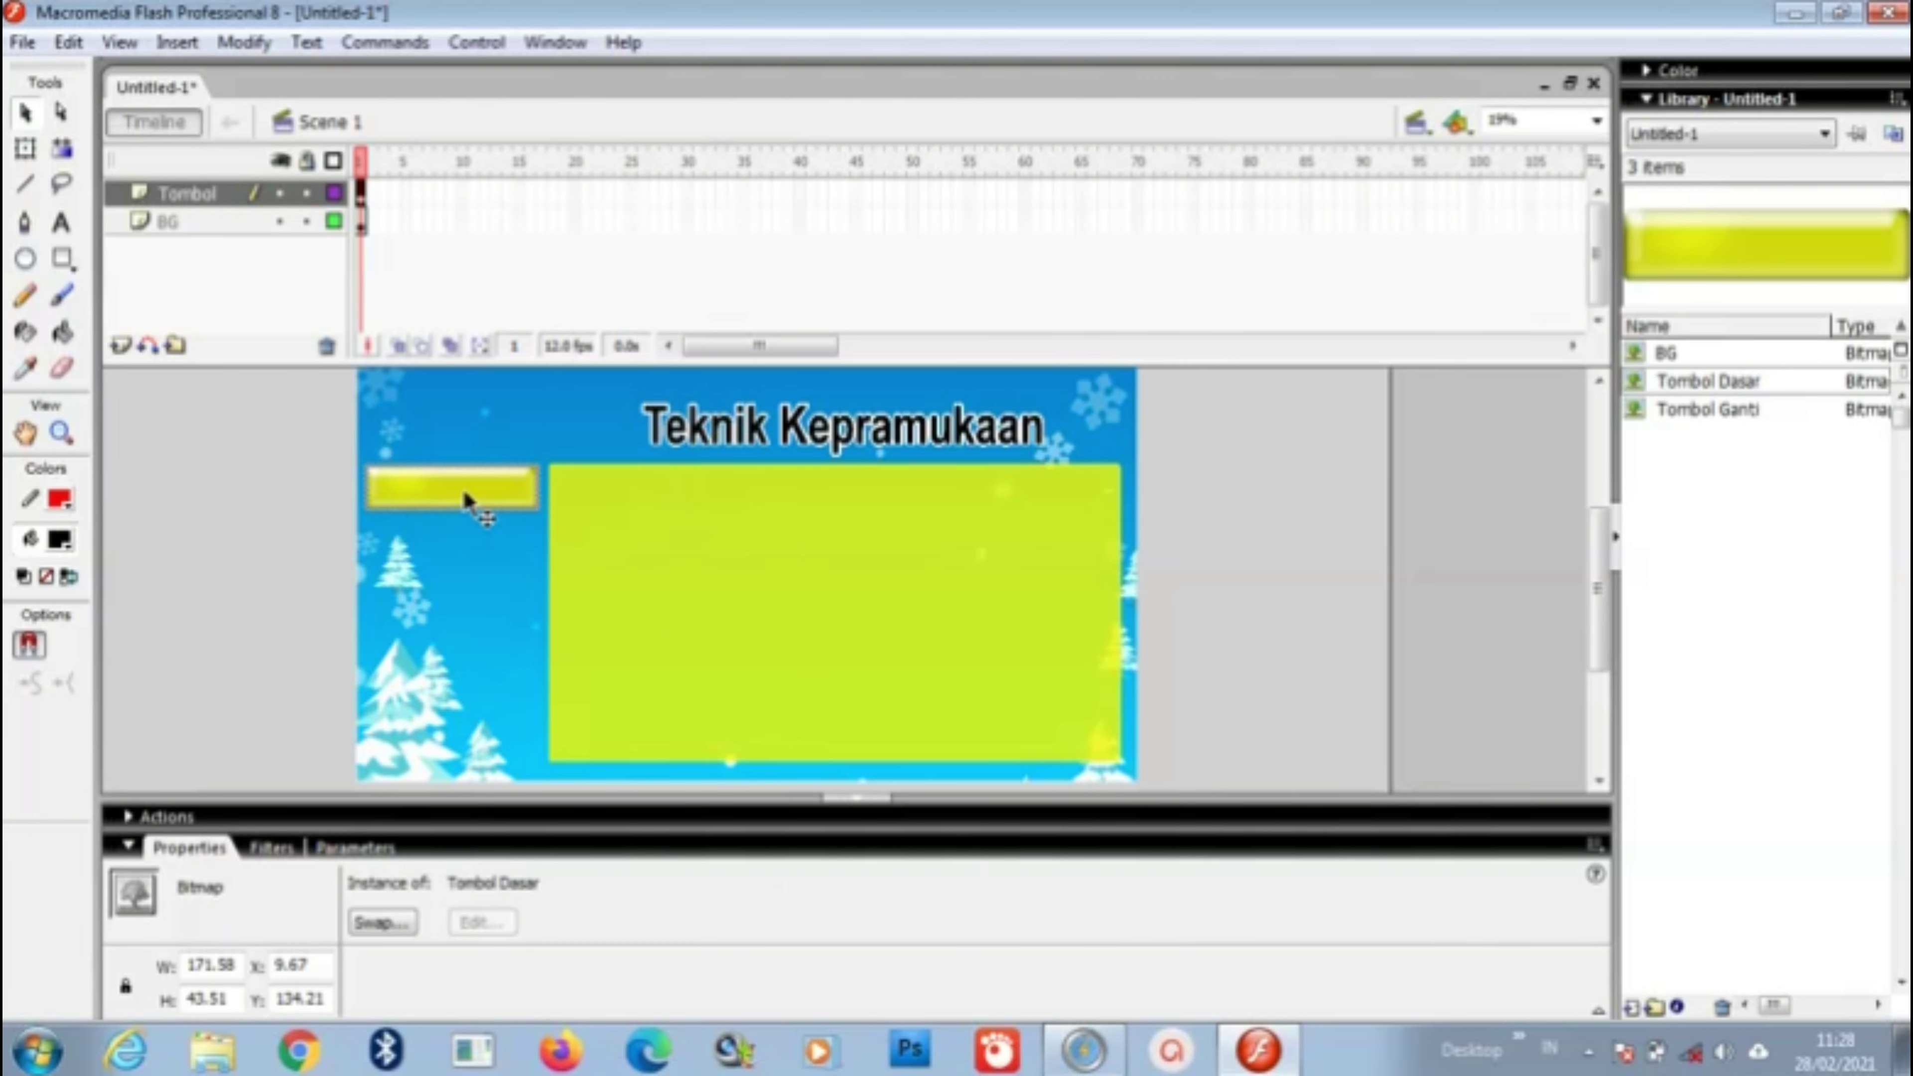
{"action": "left_click", "coordinate": [294, 510]}
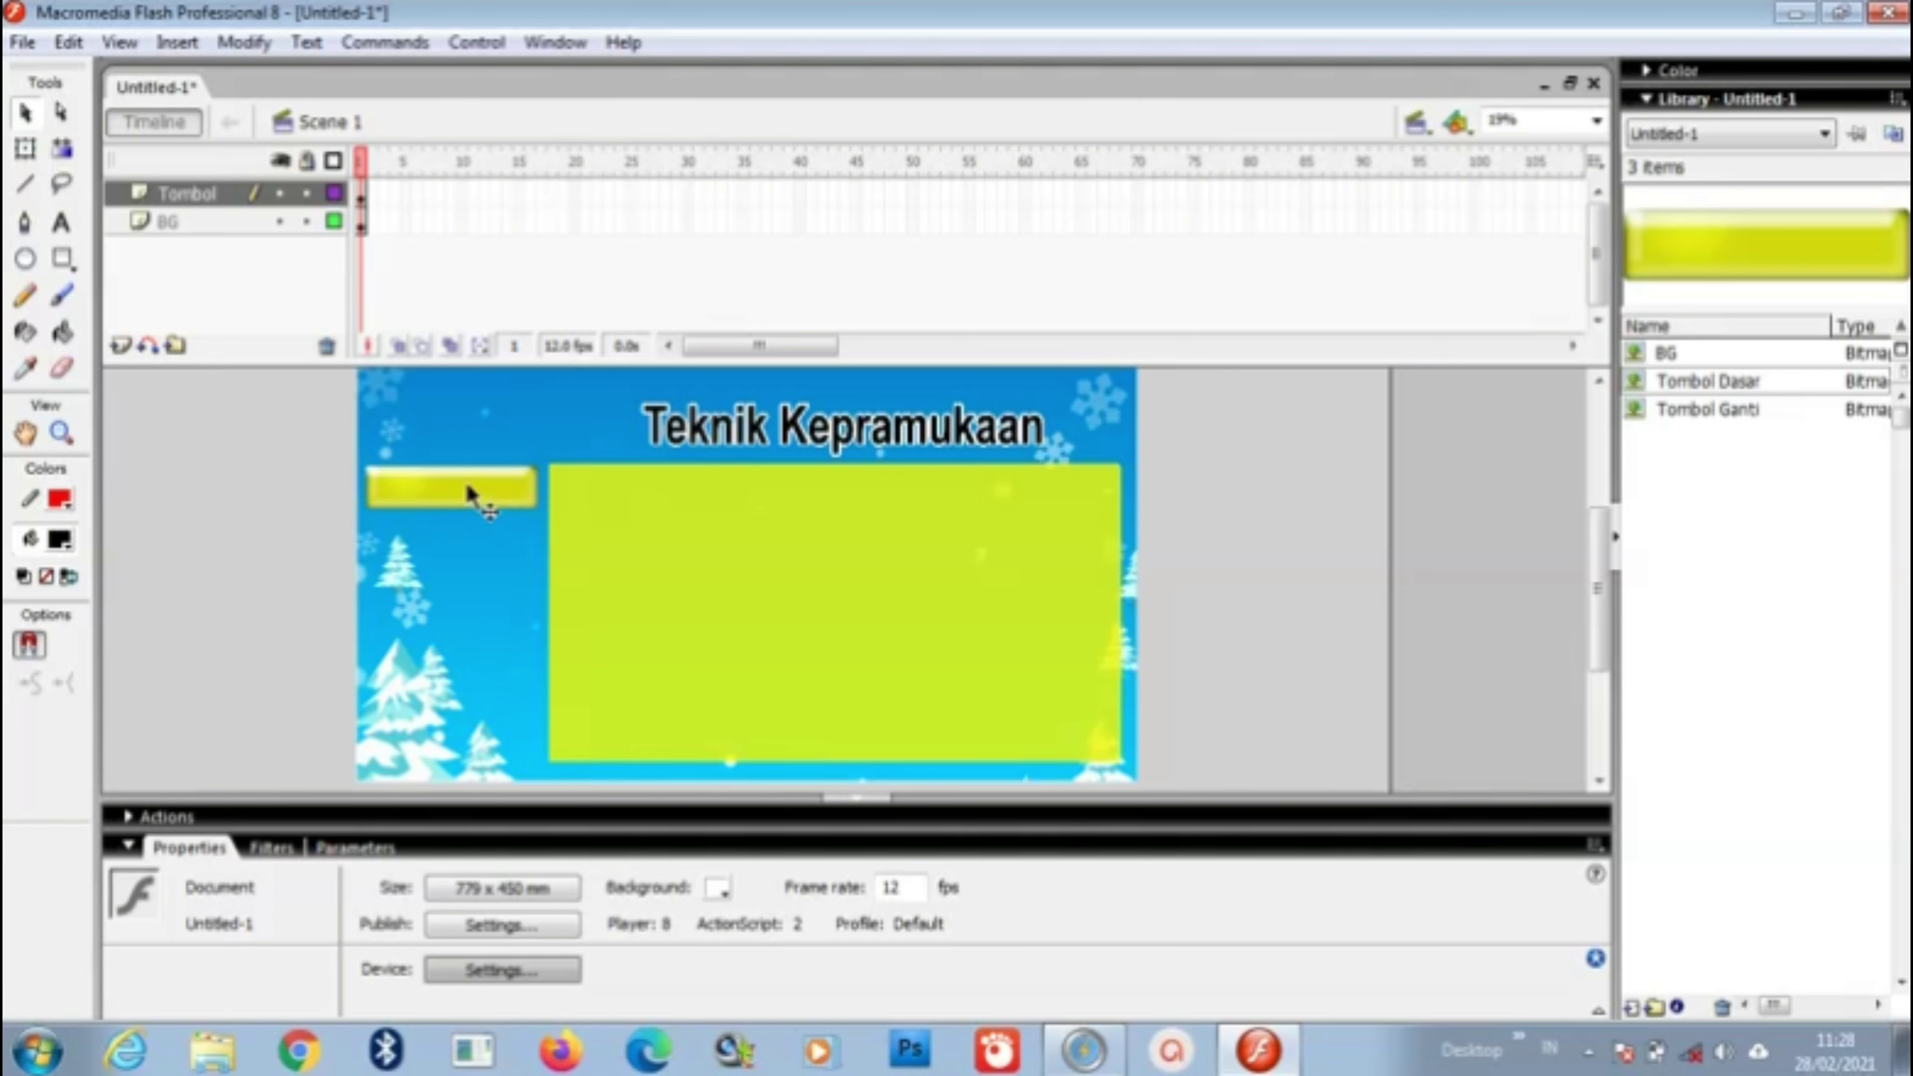
{"action": "left_click", "coordinate": [315, 197]}
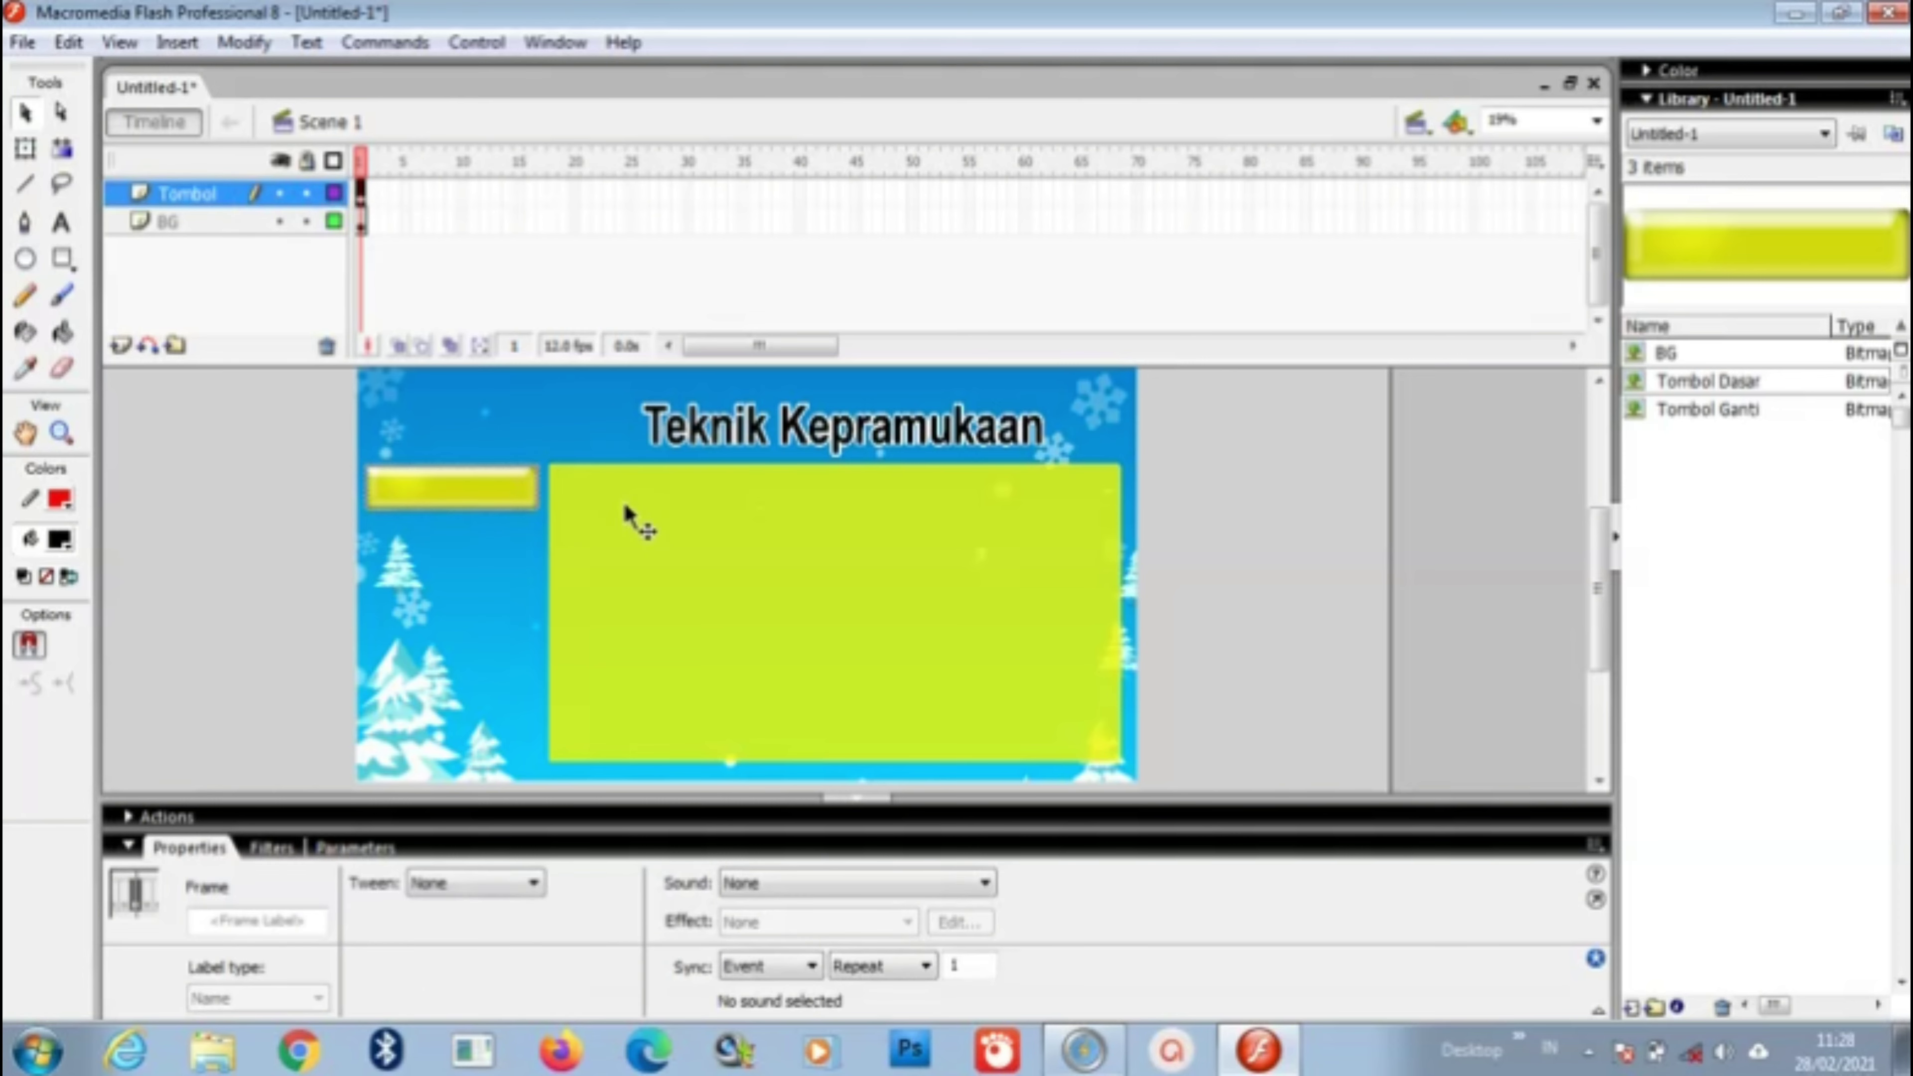
{"action": "right_click", "coordinate": [458, 499]}
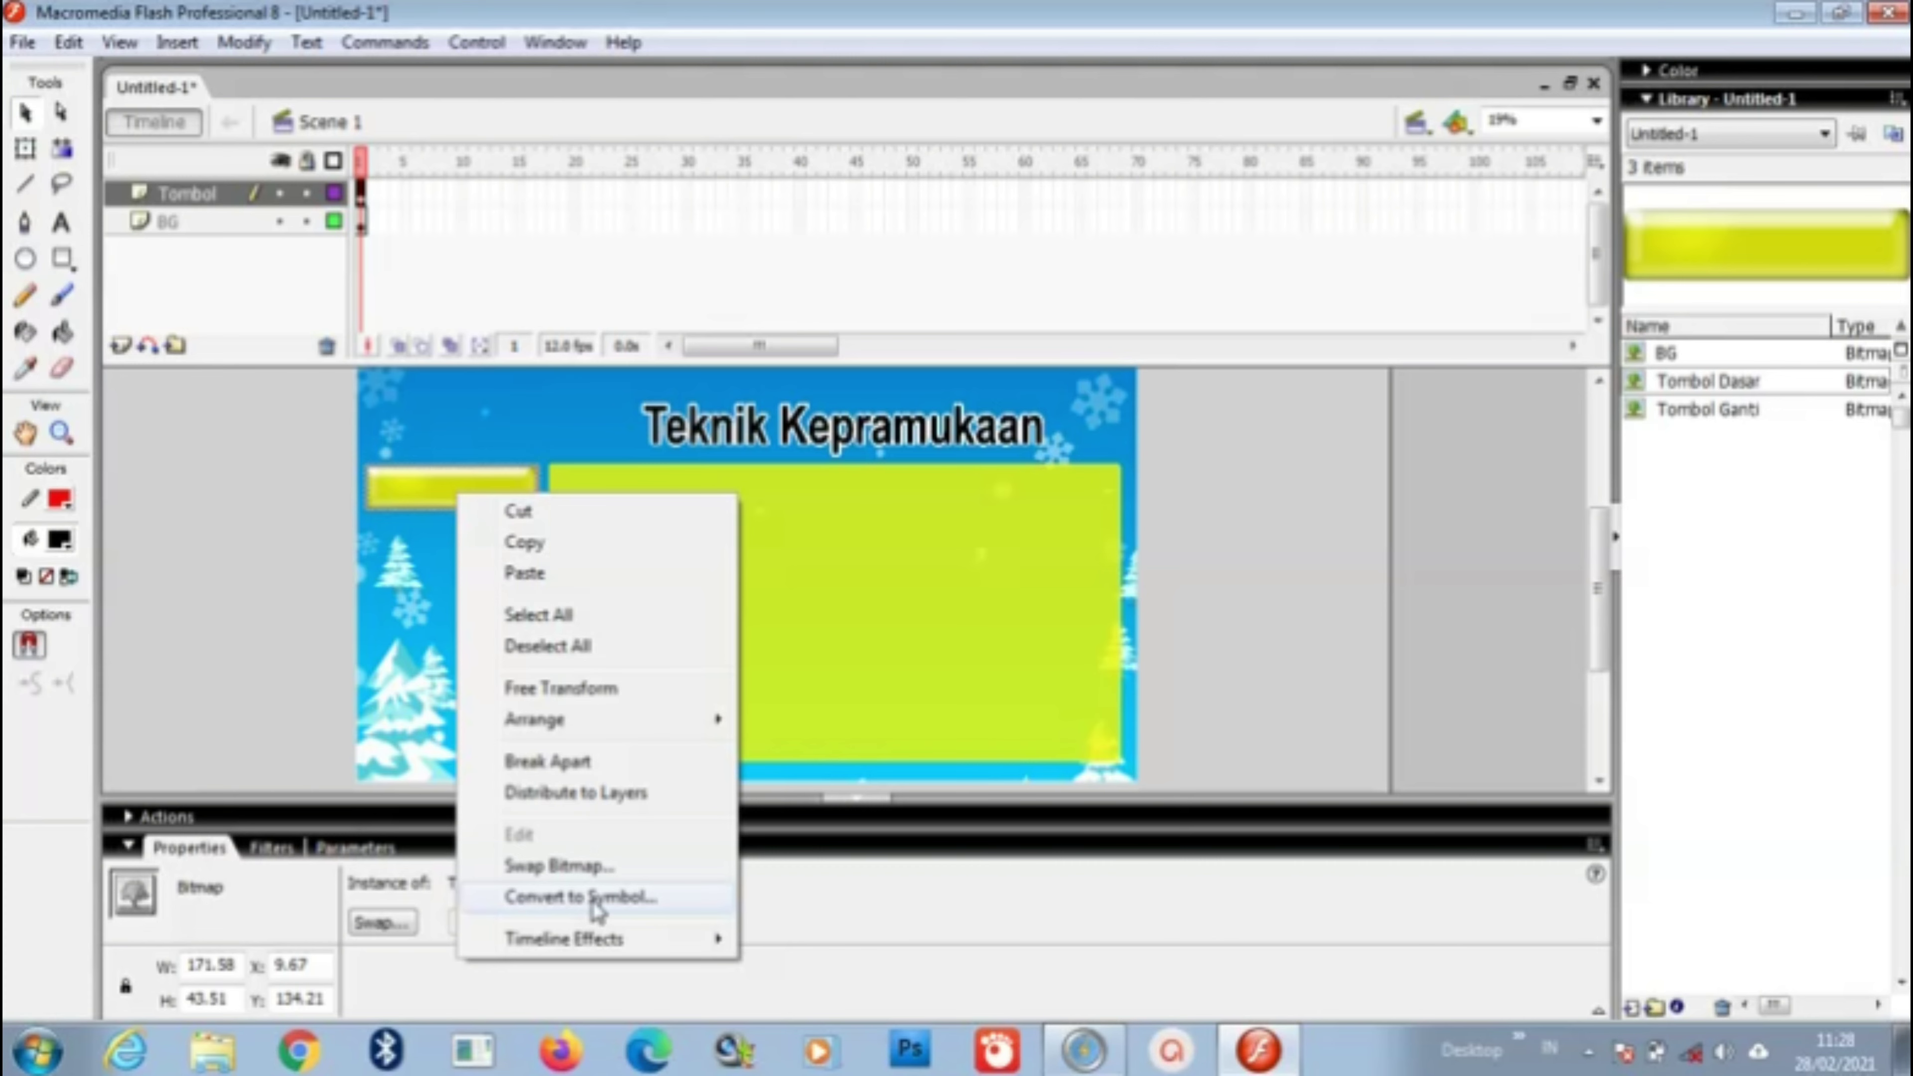
{"action": "left_click", "coordinate": [580, 897]}
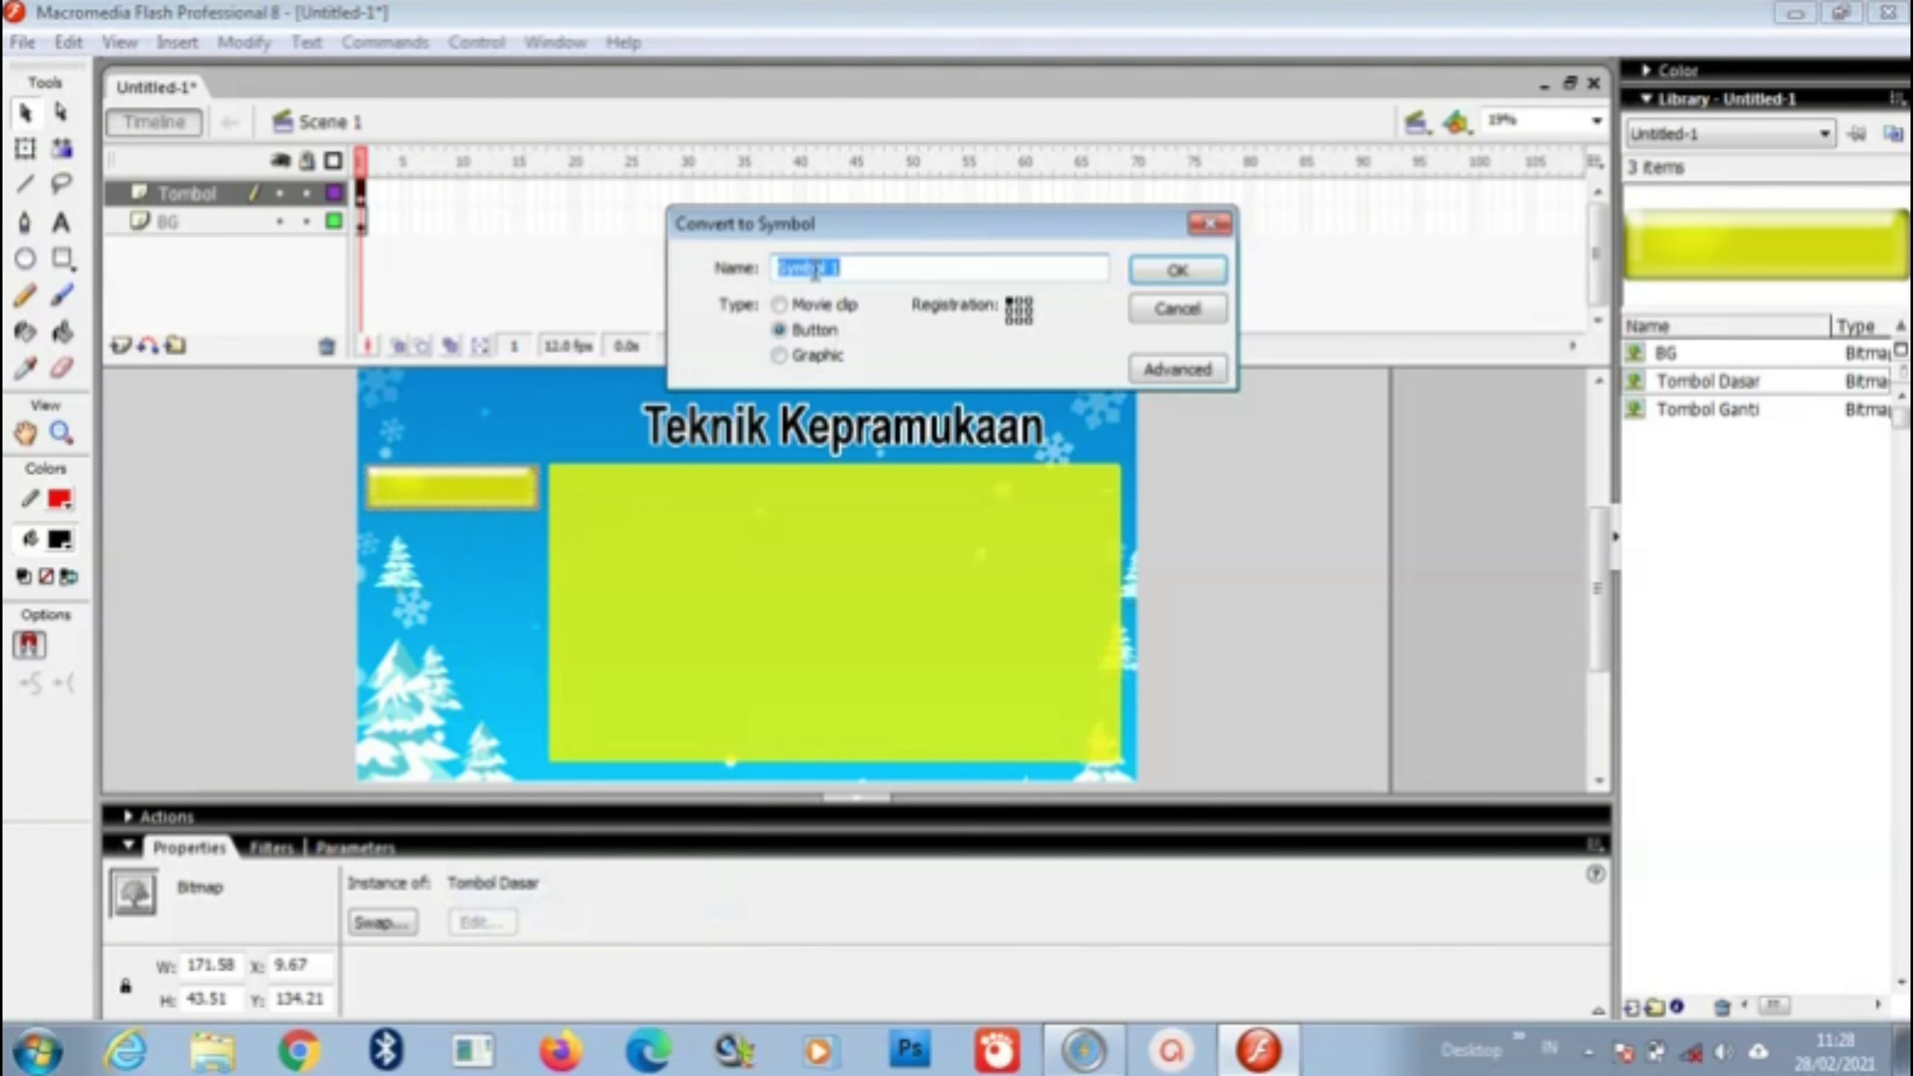
{"action": "type", "text": "To"}
{"action": "left_click", "coordinate": [1208, 276]}
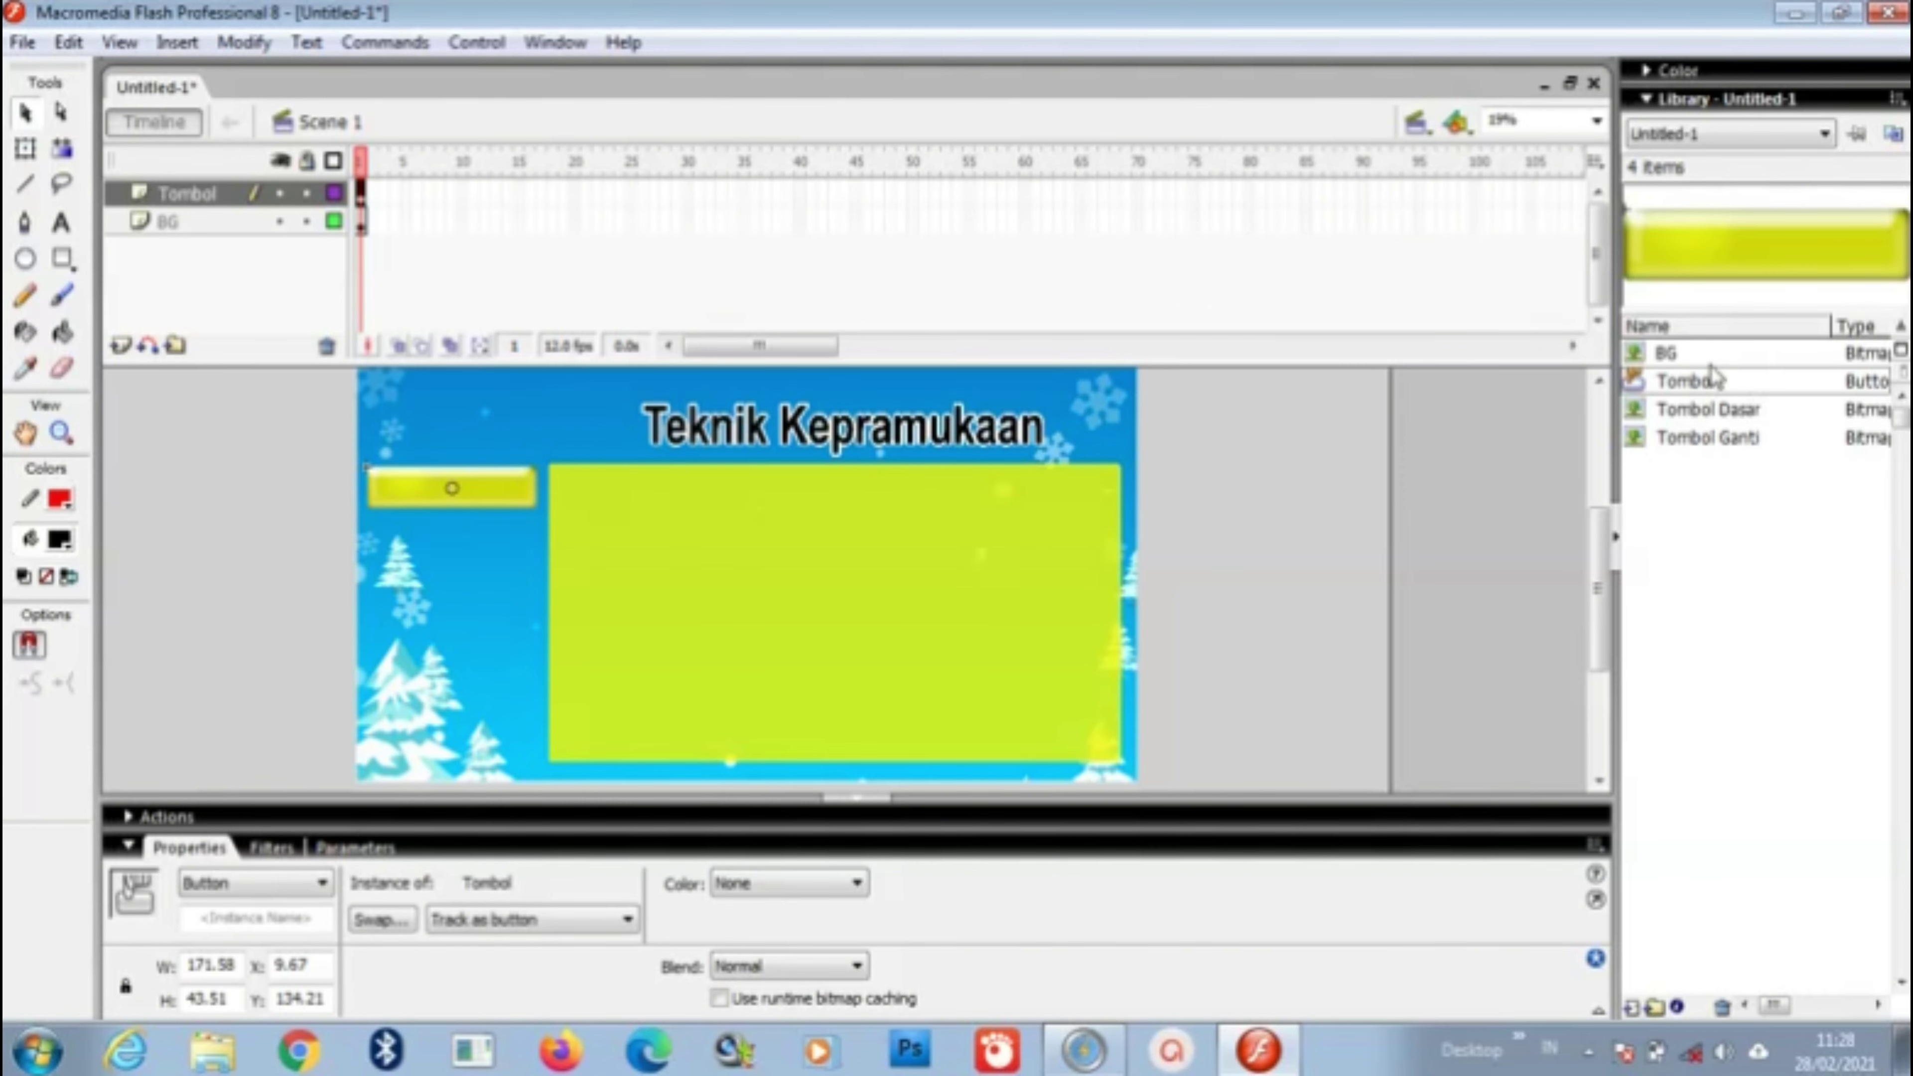
{"action": "left_click", "coordinate": [1719, 381]}
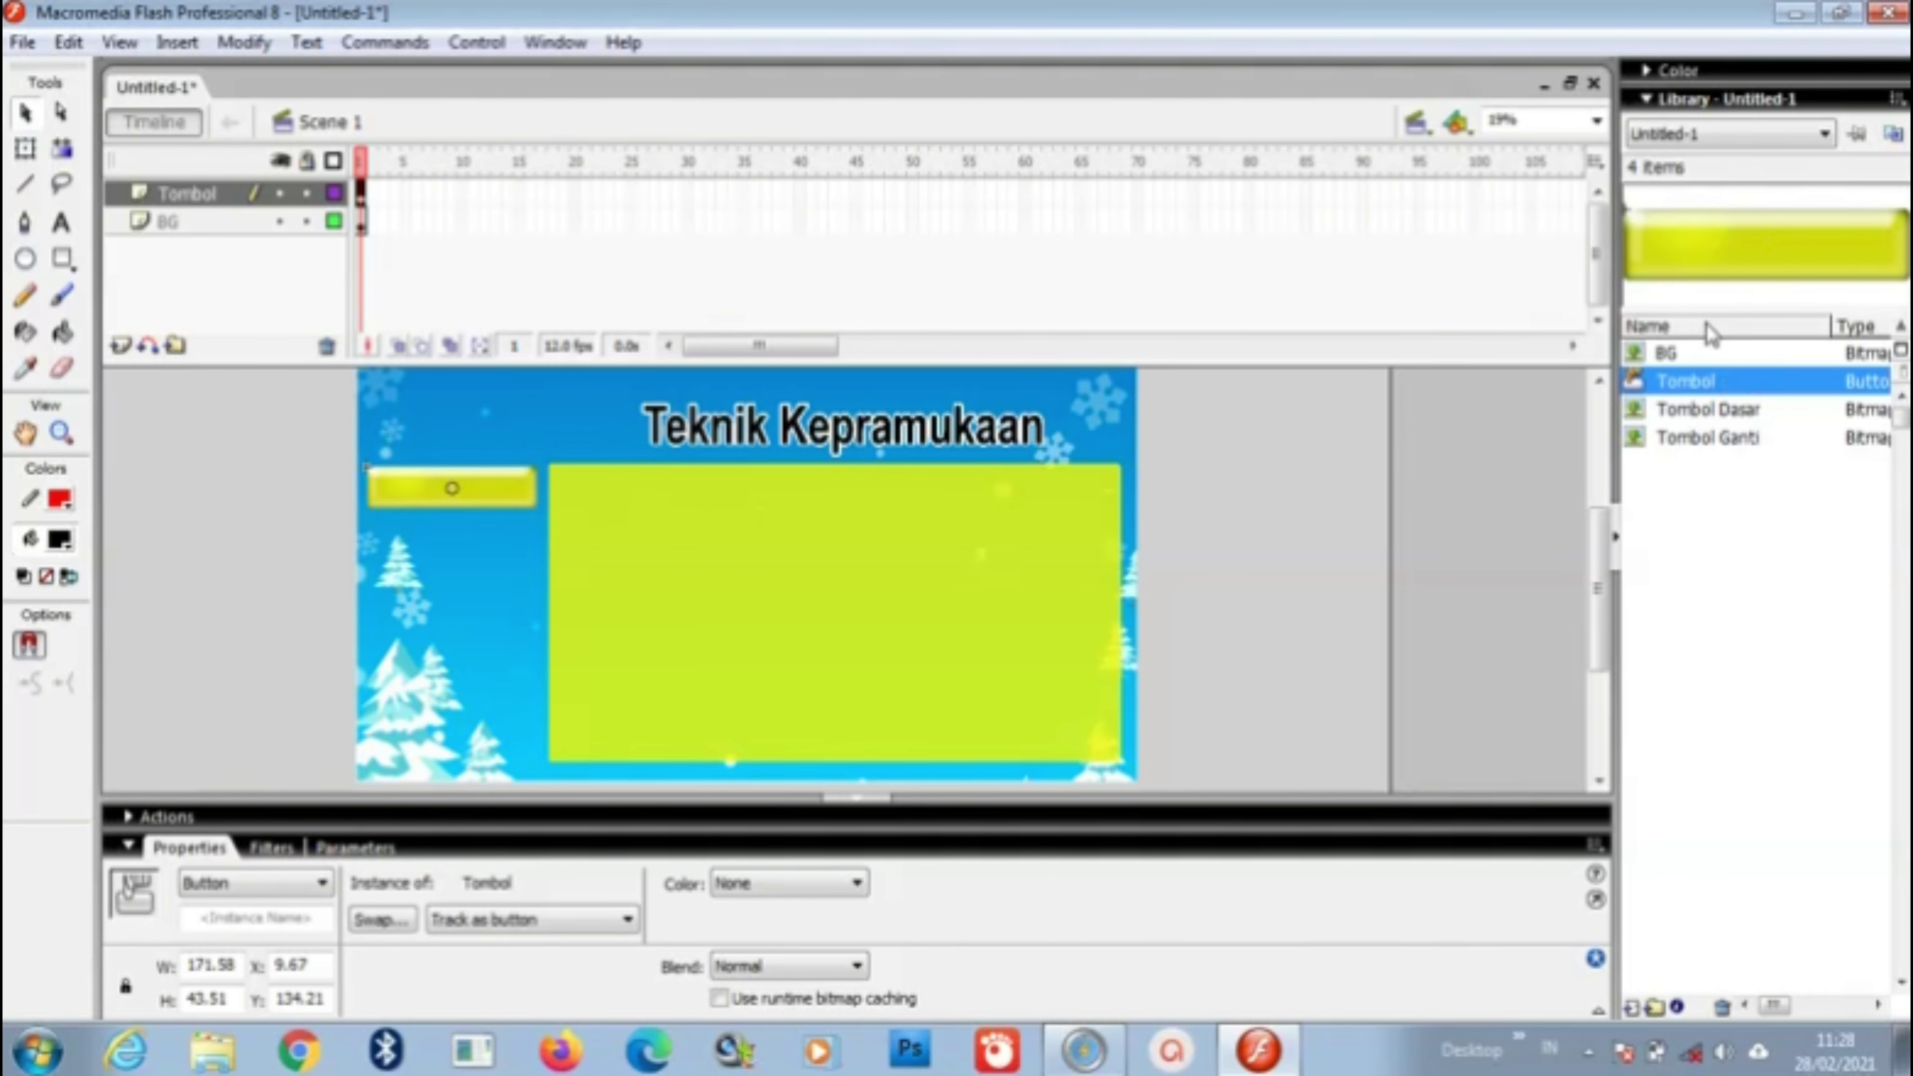
{"action": "left_click", "coordinate": [483, 490]}
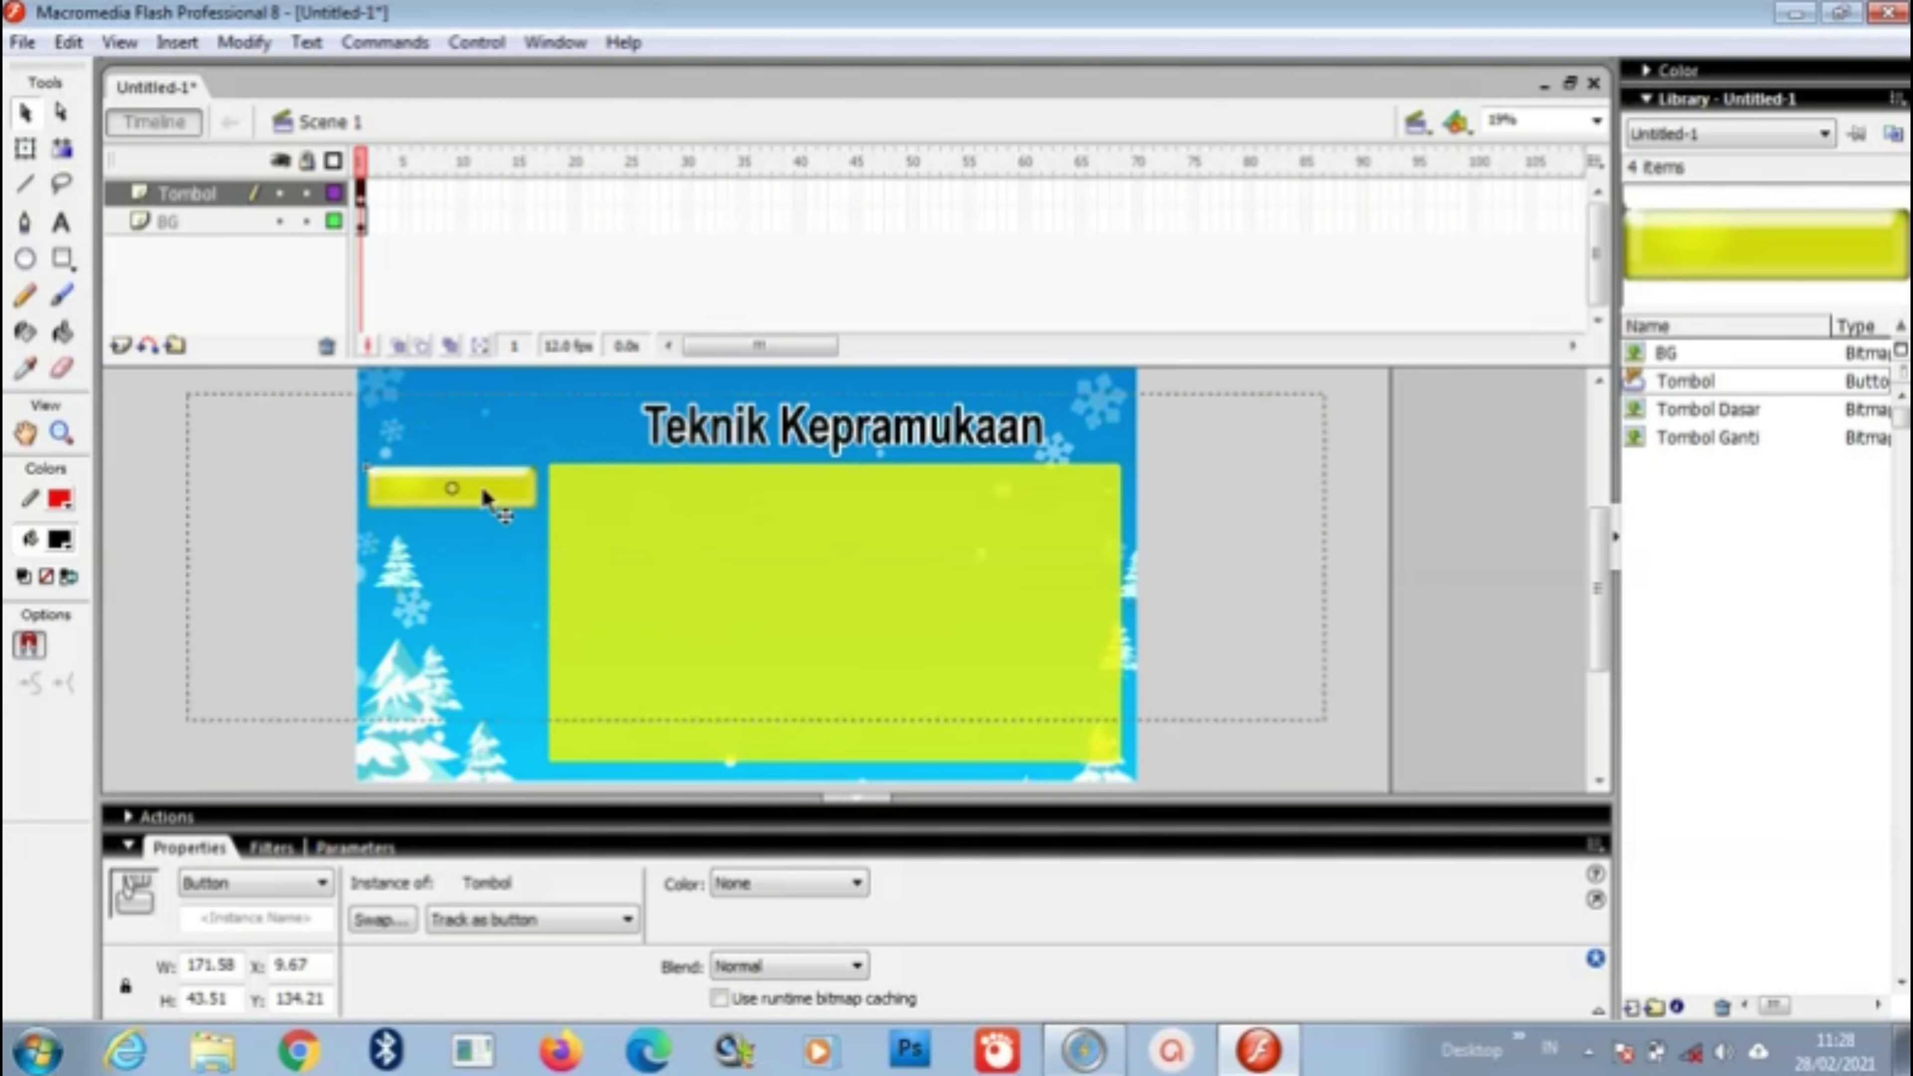
Step: Edit the Tombol button symbol and insert a keyframe in its Over frame
{"action": "double_click", "coordinate": [483, 491]}
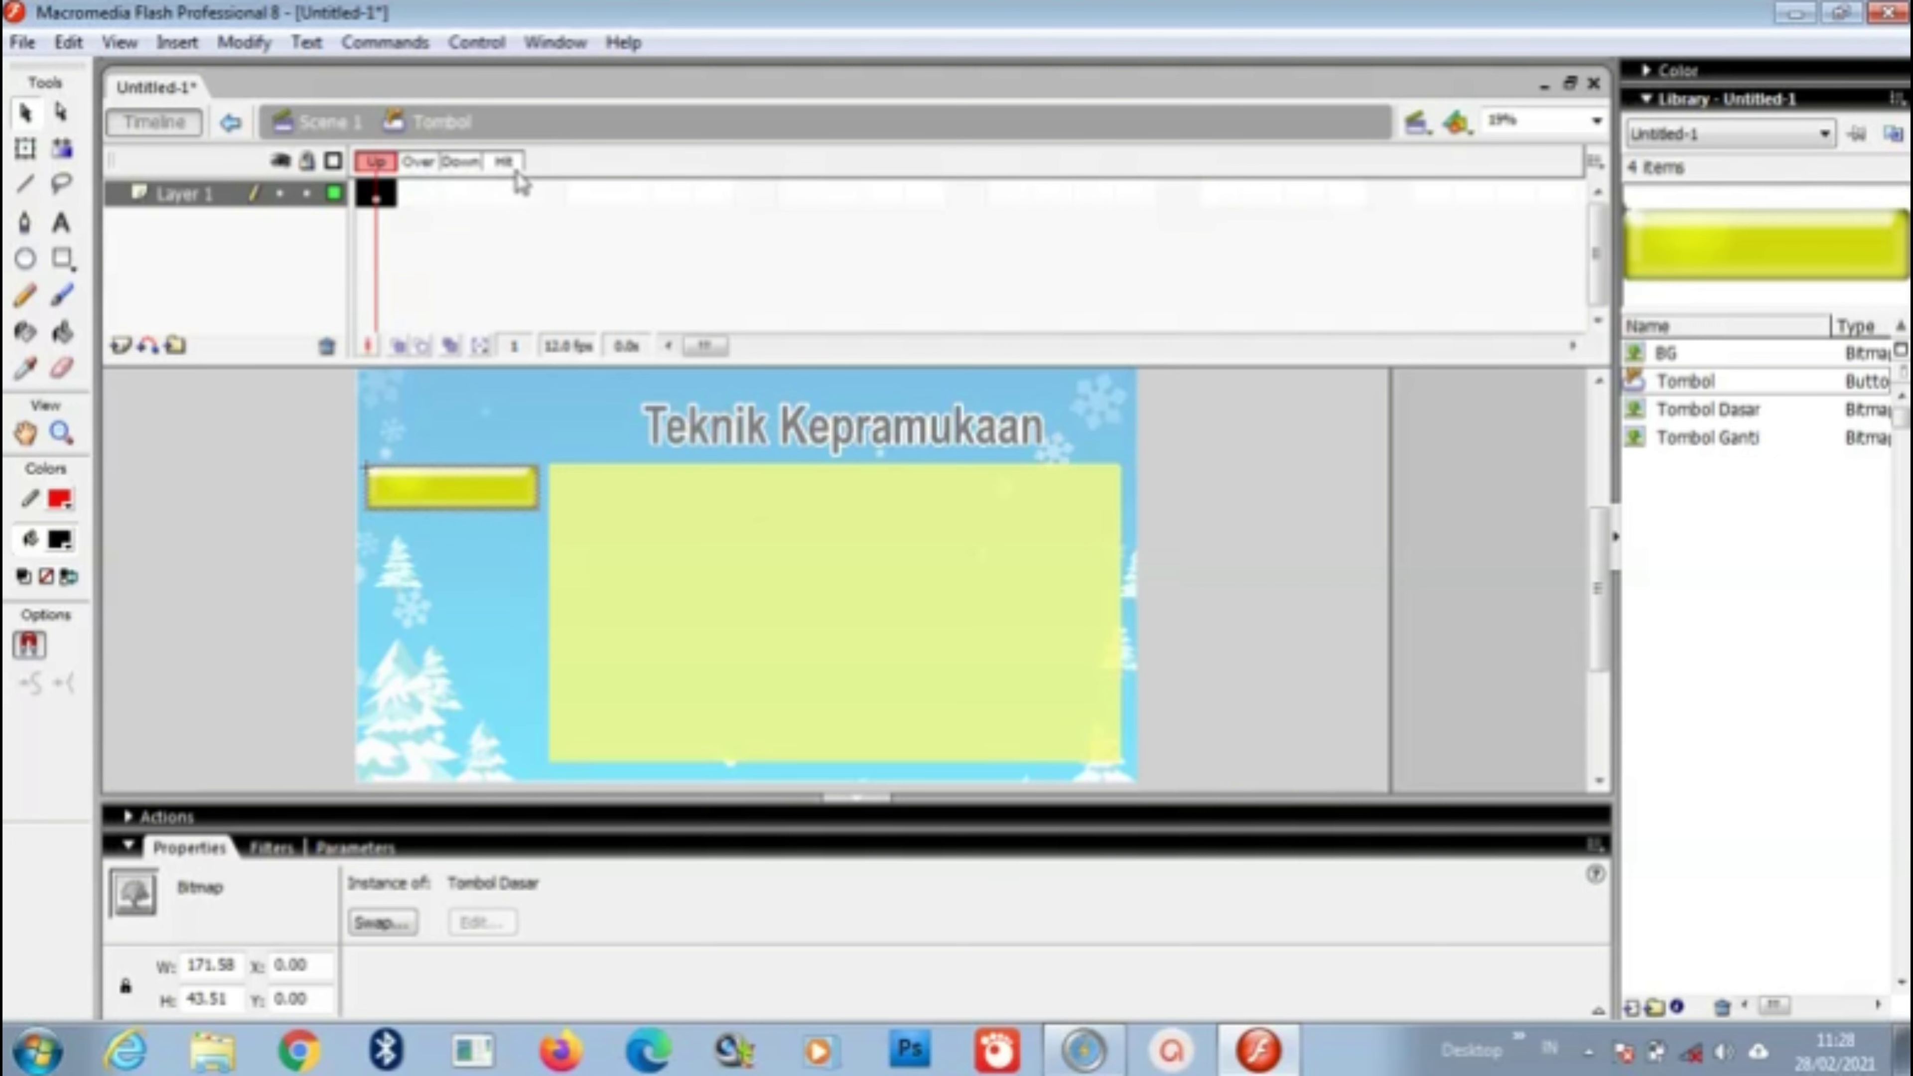
{"action": "left_click", "coordinate": [418, 196]}
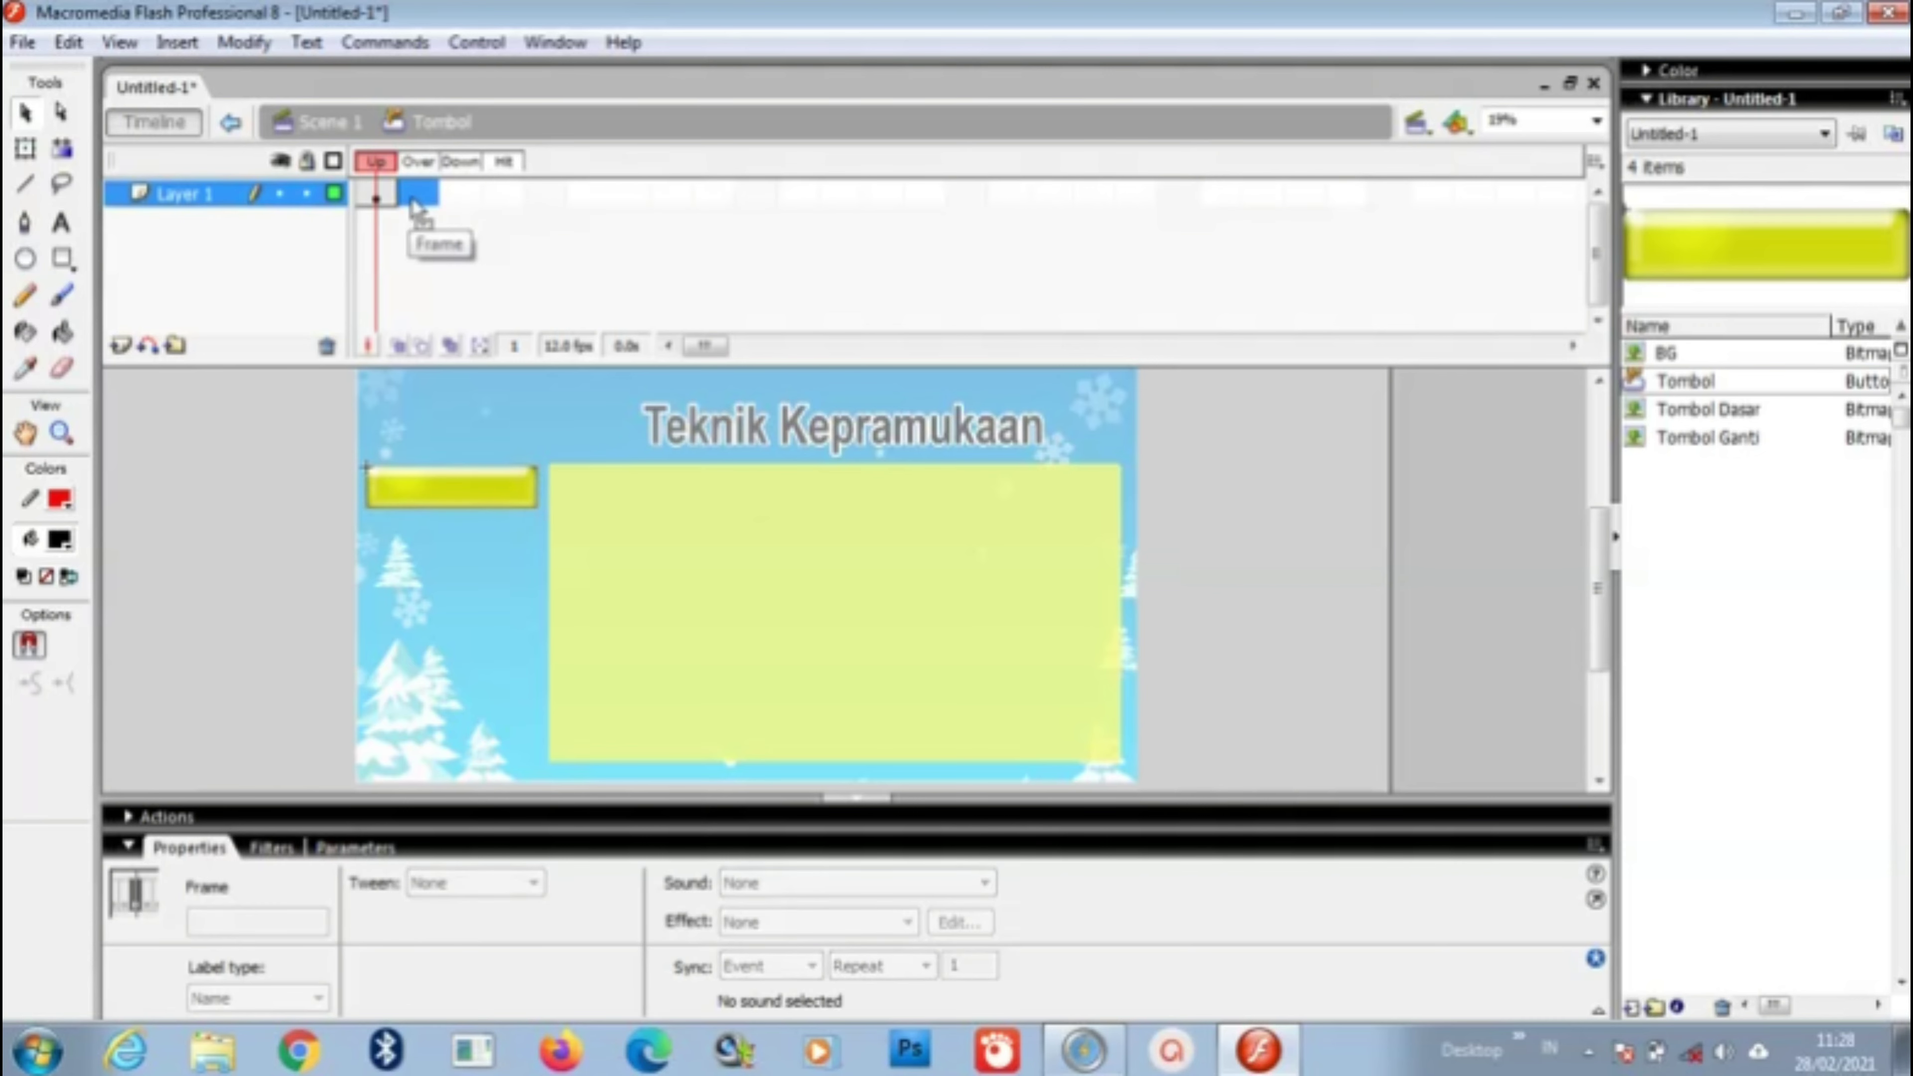
{"action": "right_click", "coordinate": [420, 196]}
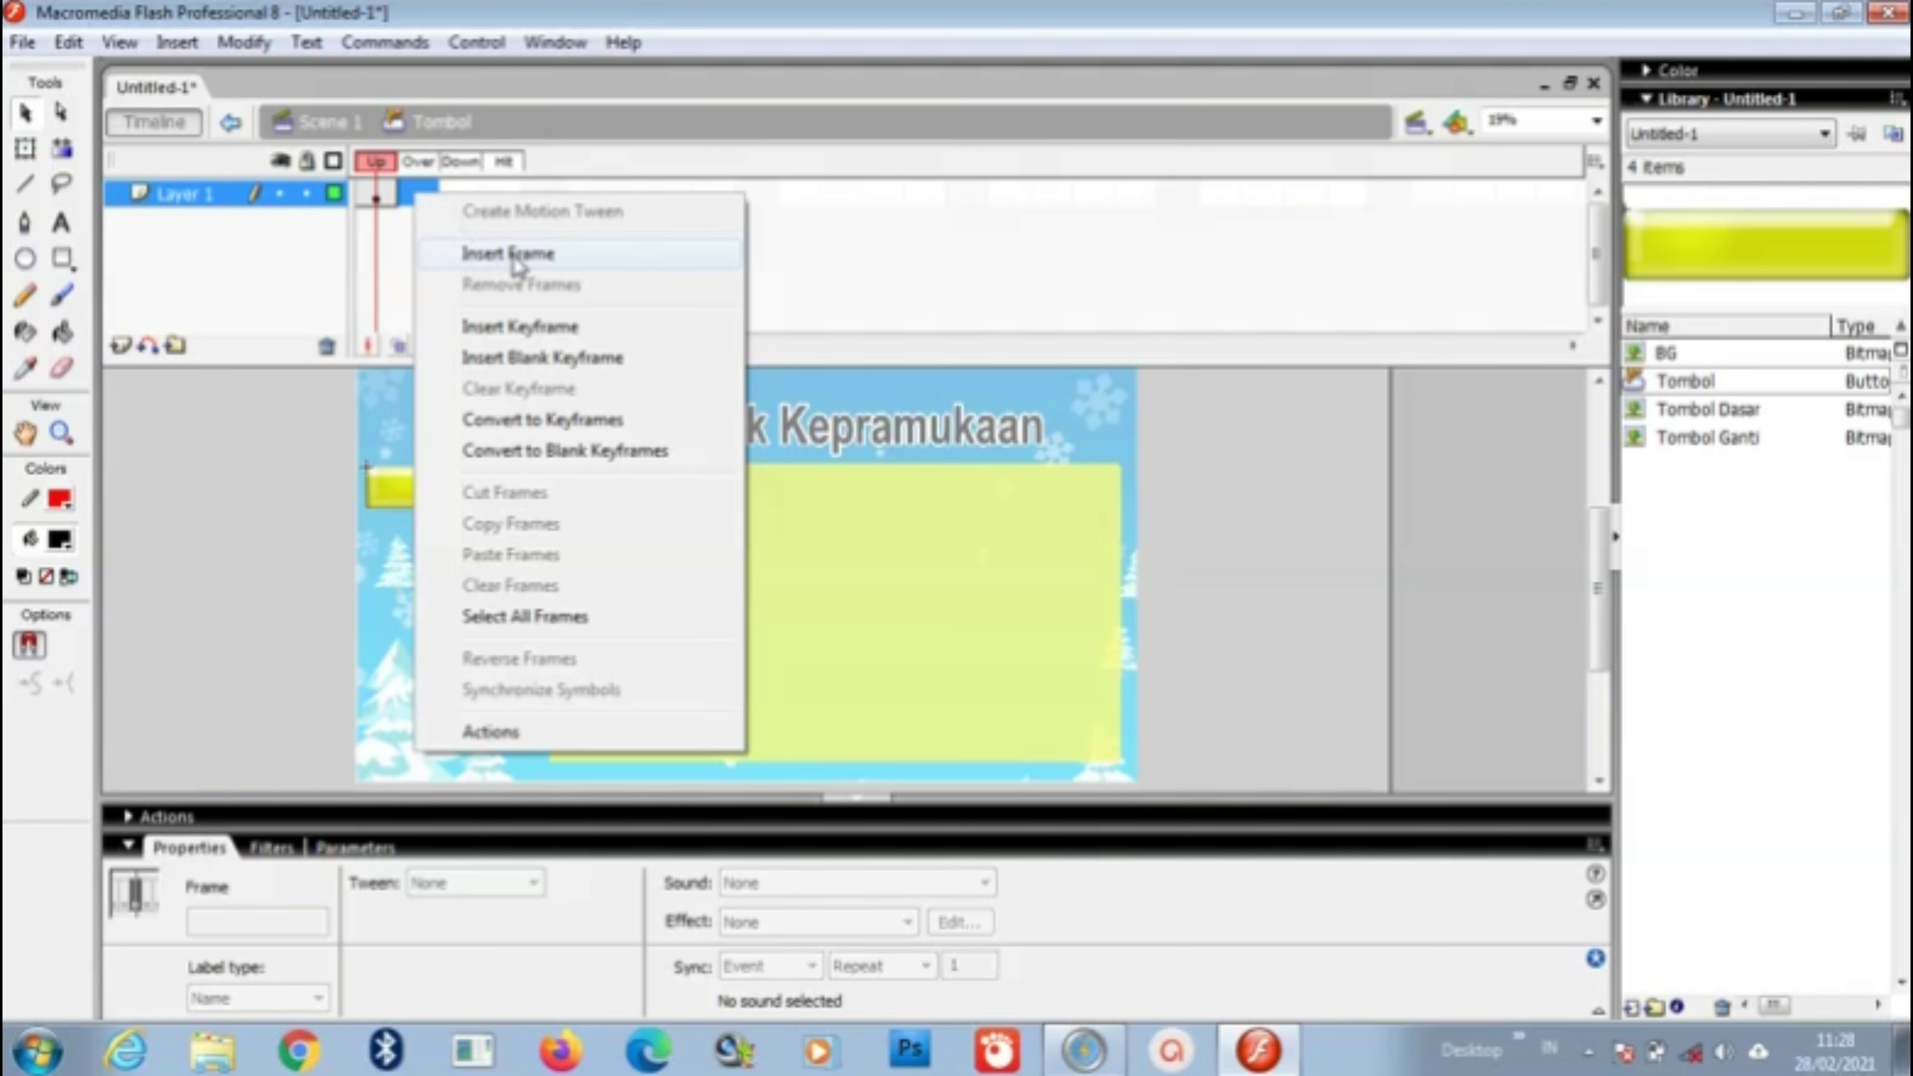
{"action": "left_click", "coordinate": [527, 330]}
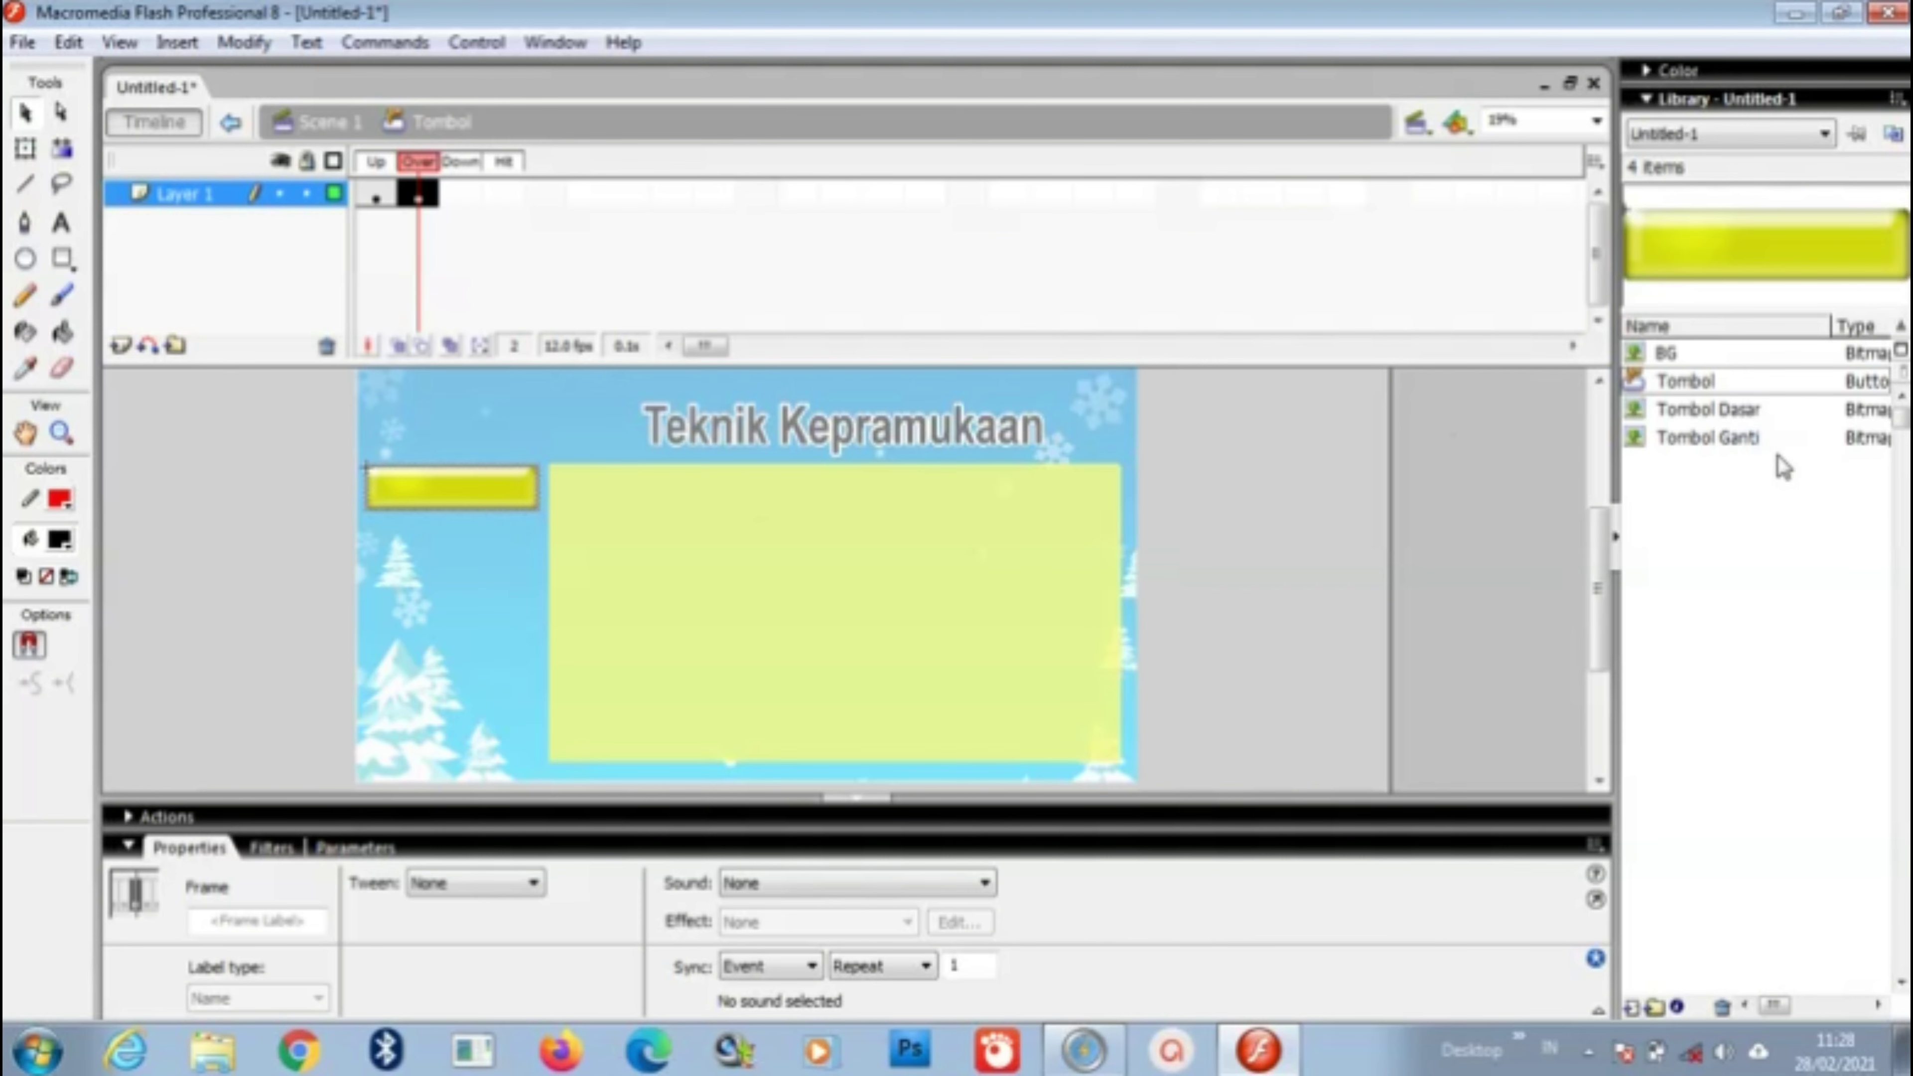
Step: Place the pink Tombol Ganti image on the Over frame, aligned over the yellow button
{"action": "left_click", "coordinate": [1739, 442]}
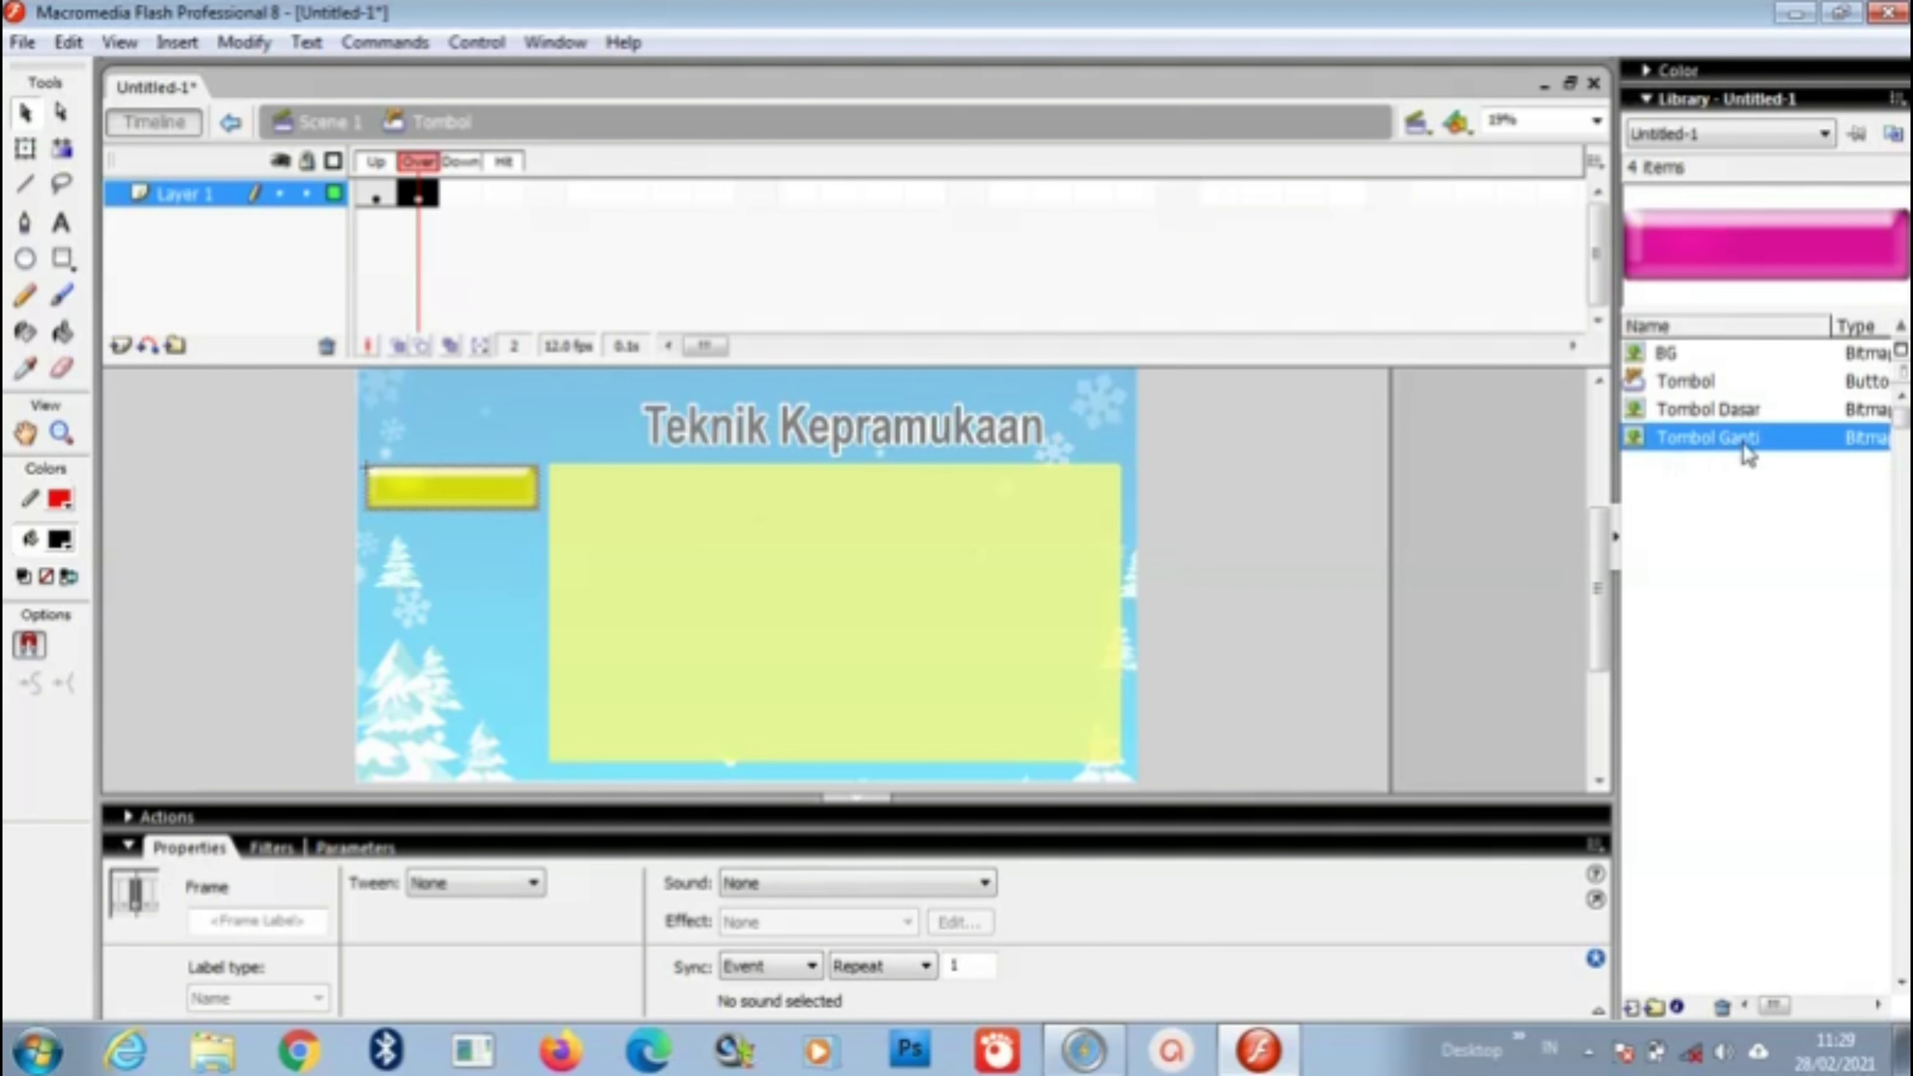
{"action": "left_click_drag", "start_coordinate": [1781, 445], "coordinate": [458, 500]}
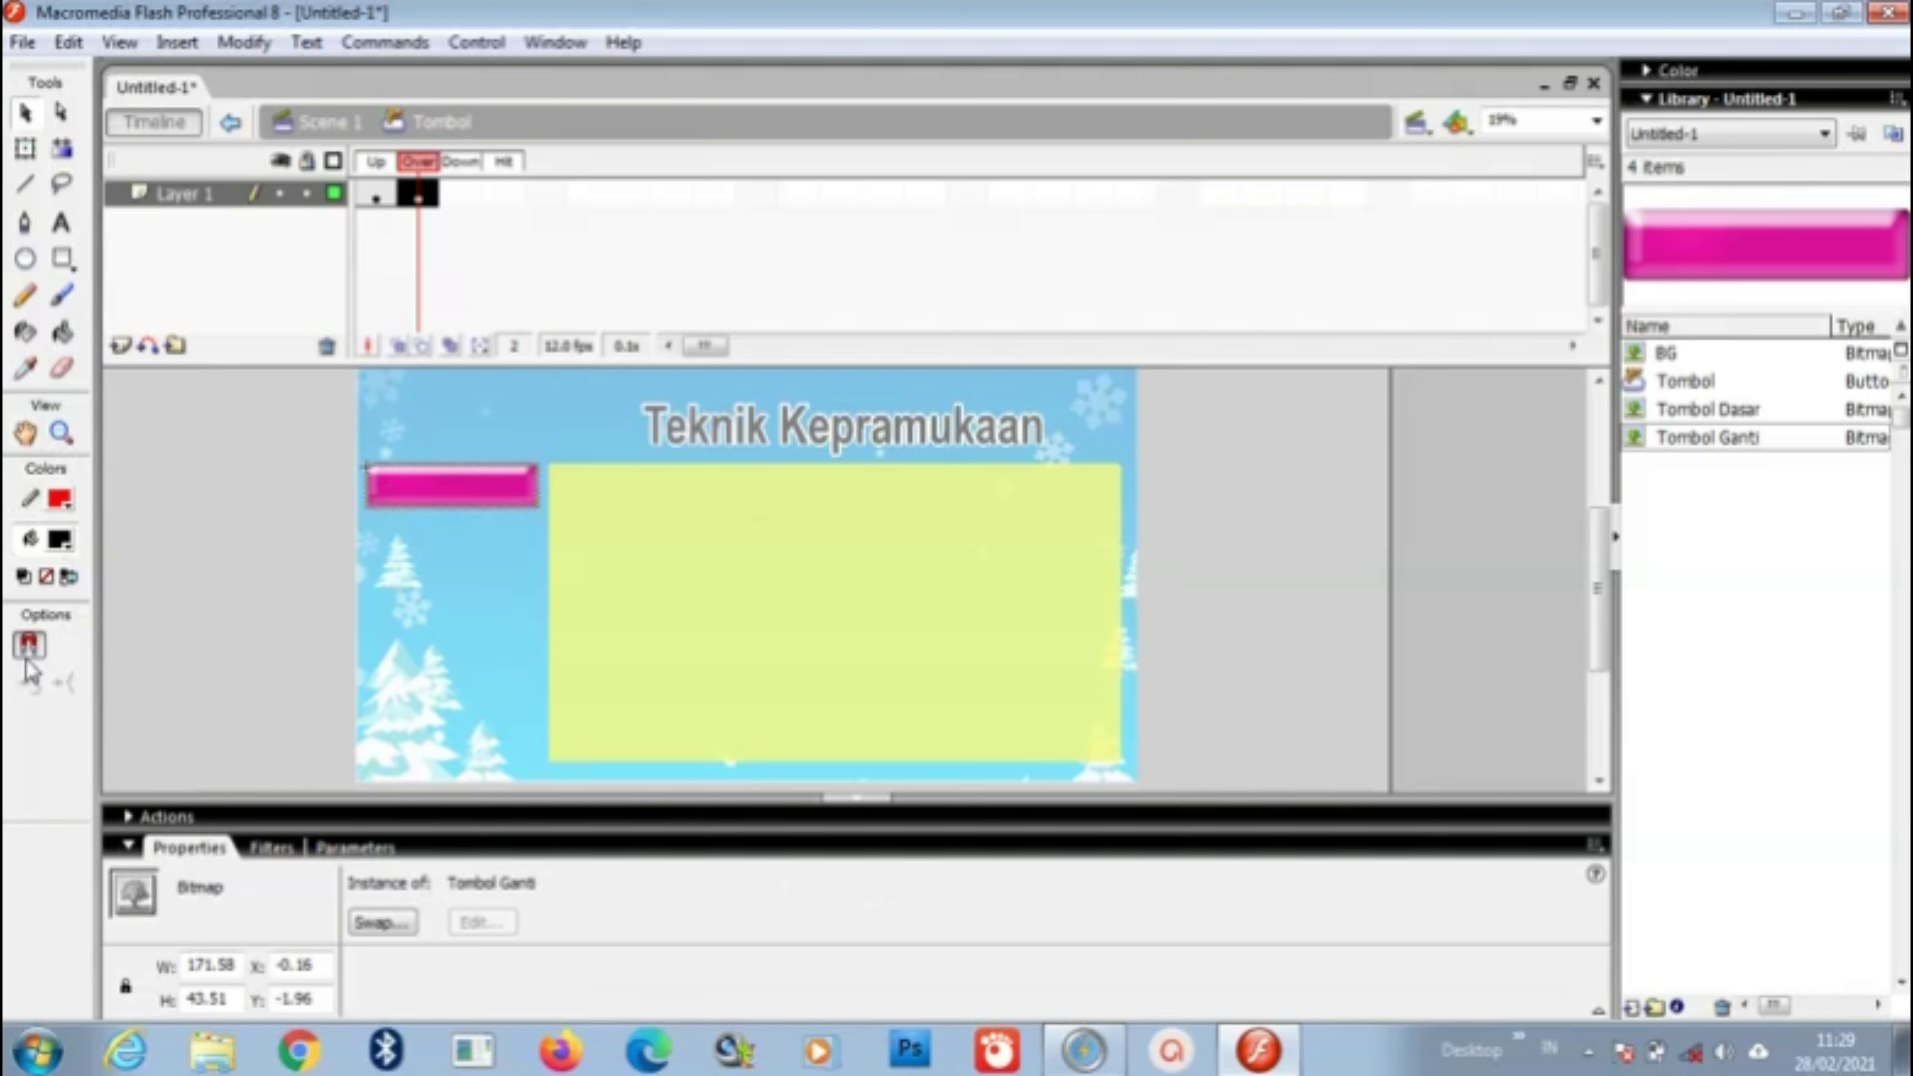
{"action": "left_click", "coordinate": [62, 432]}
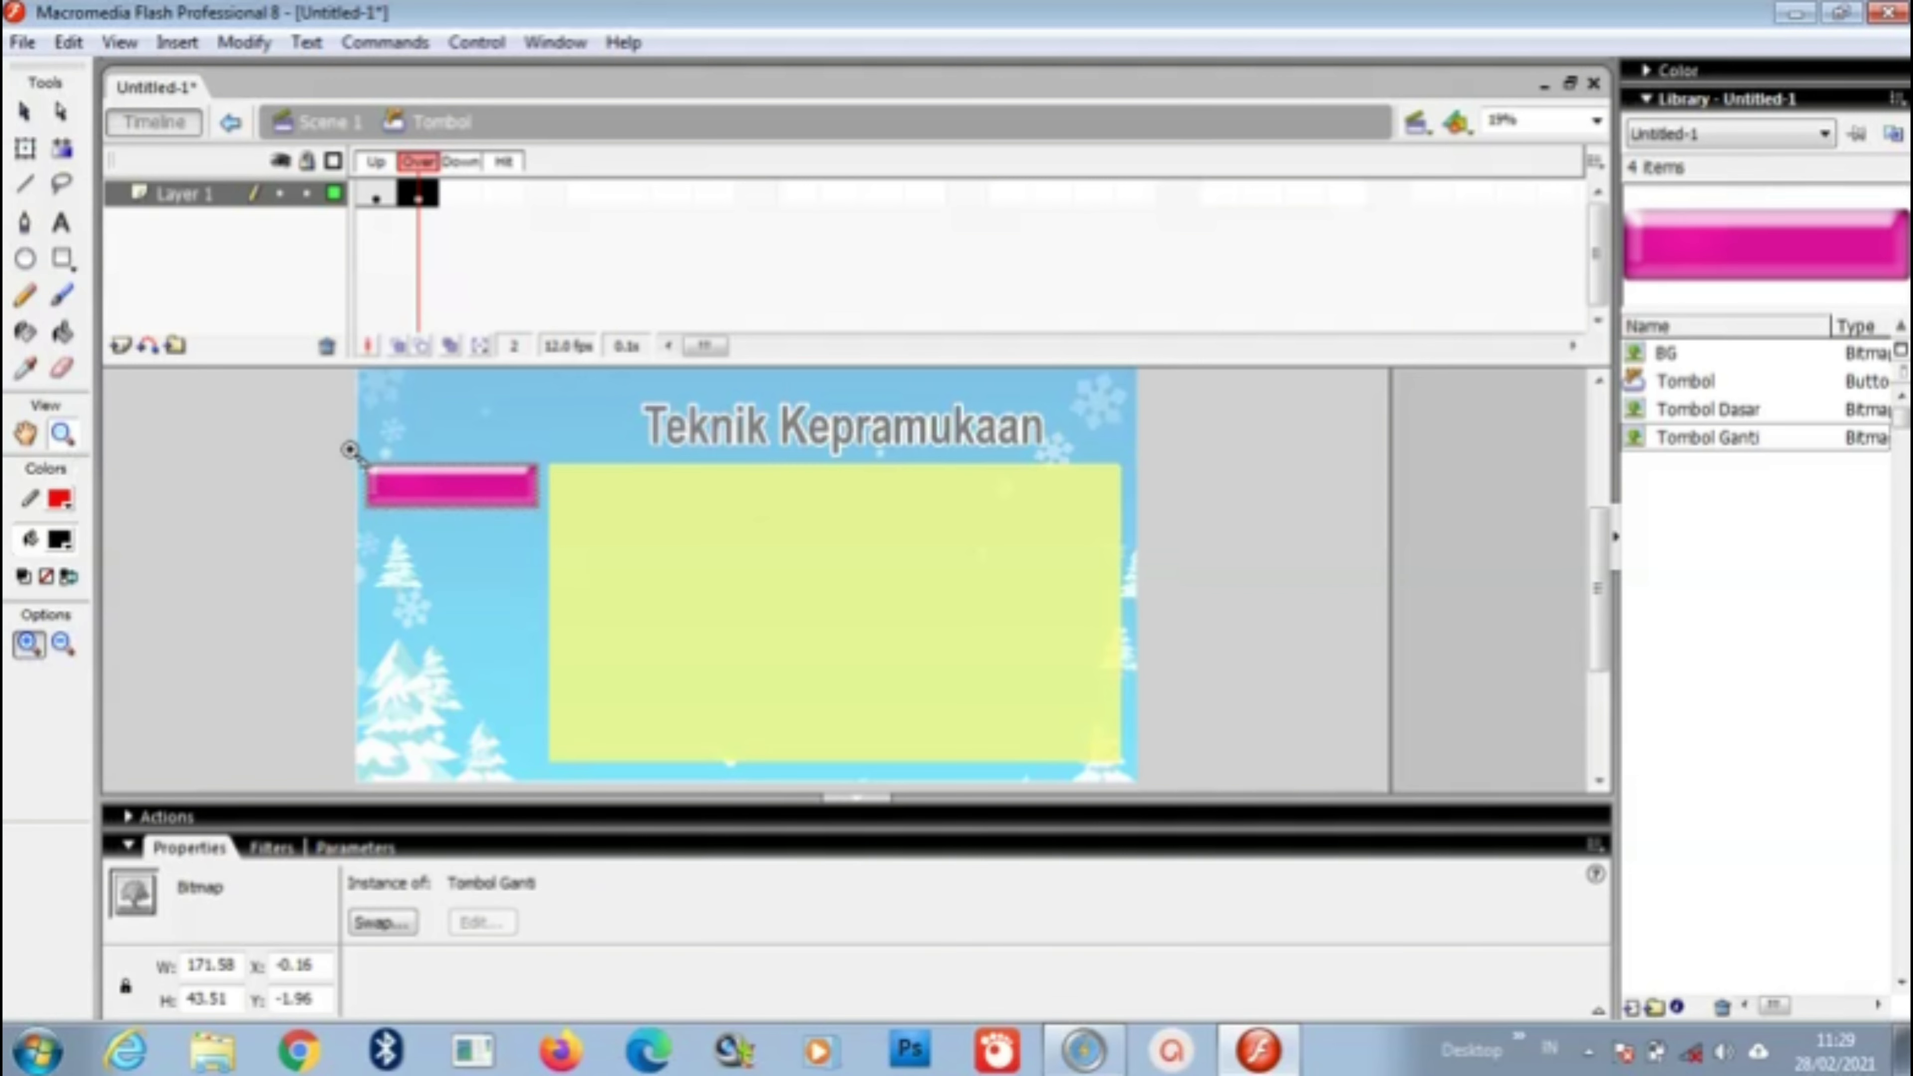
{"action": "left_click_drag", "start_coordinate": [355, 446], "coordinate": [547, 535]}
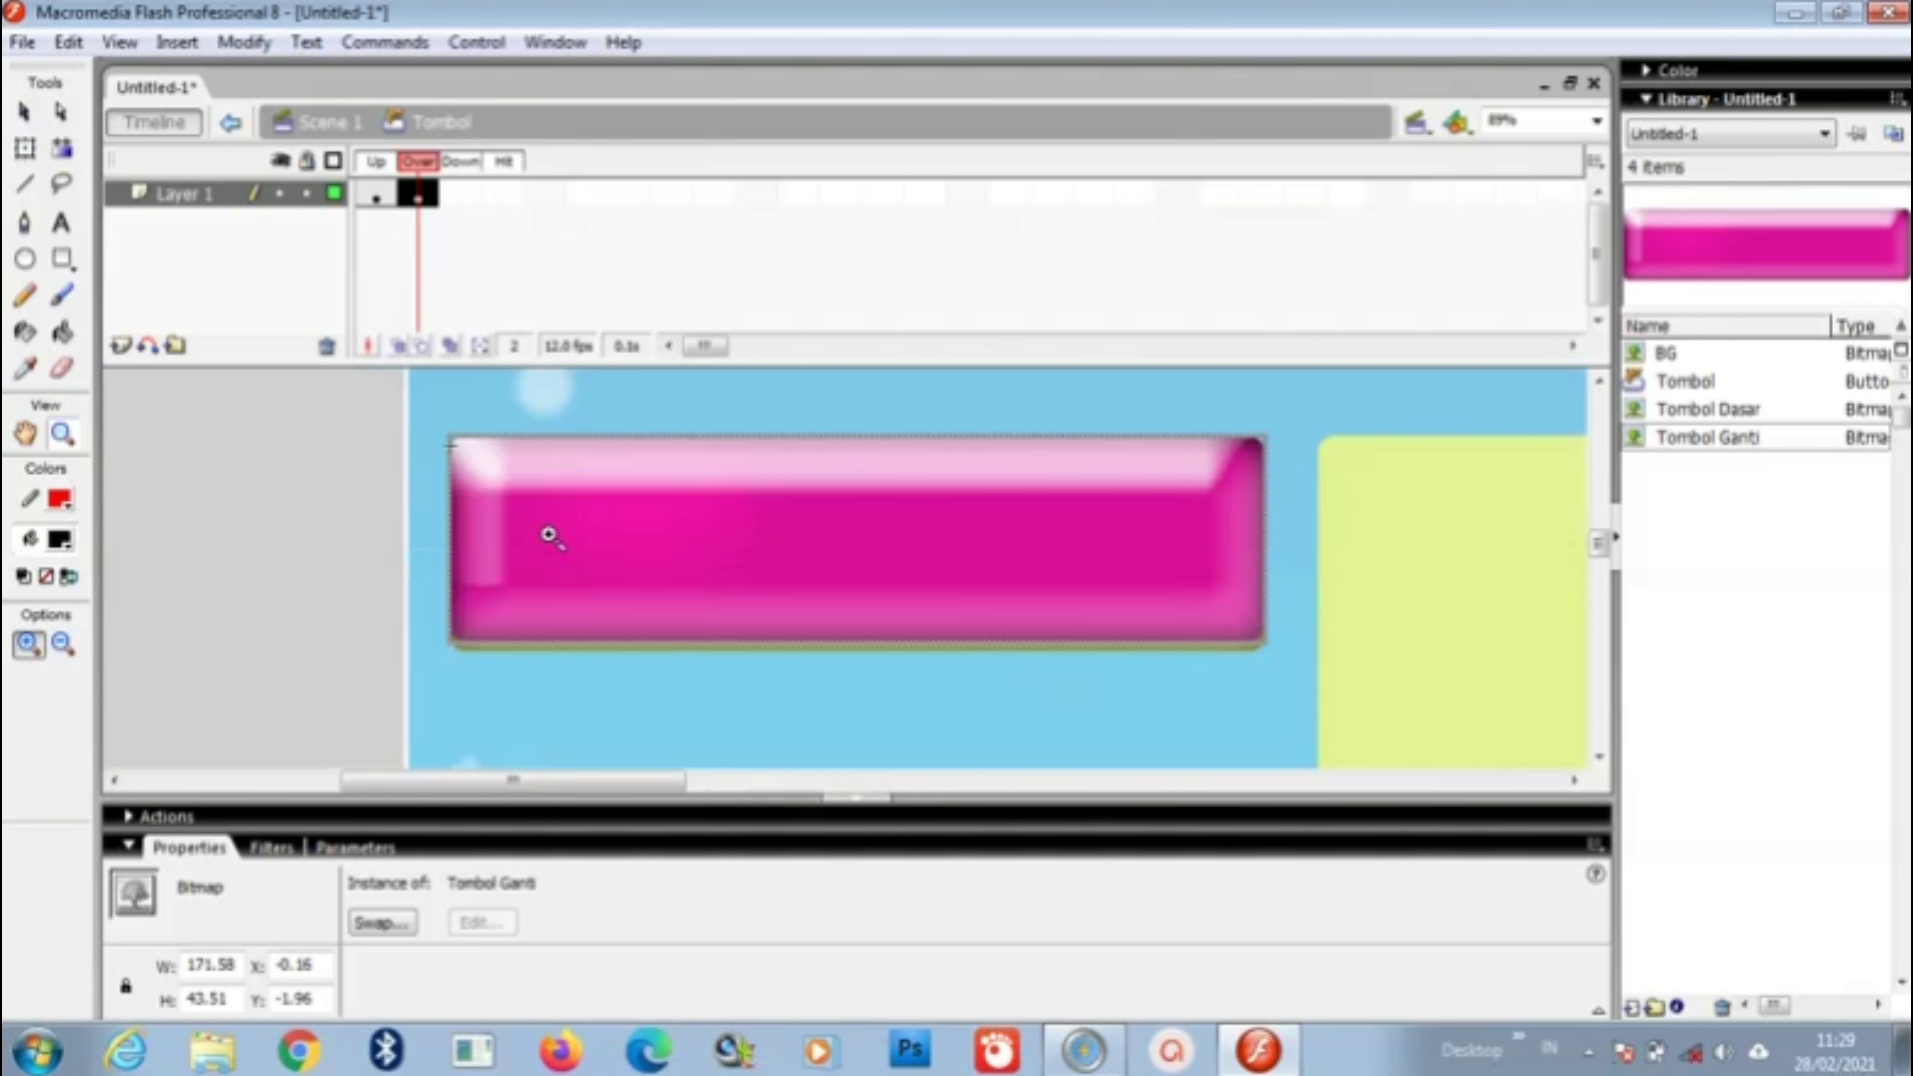
{"action": "left_click", "coordinate": [25, 112]}
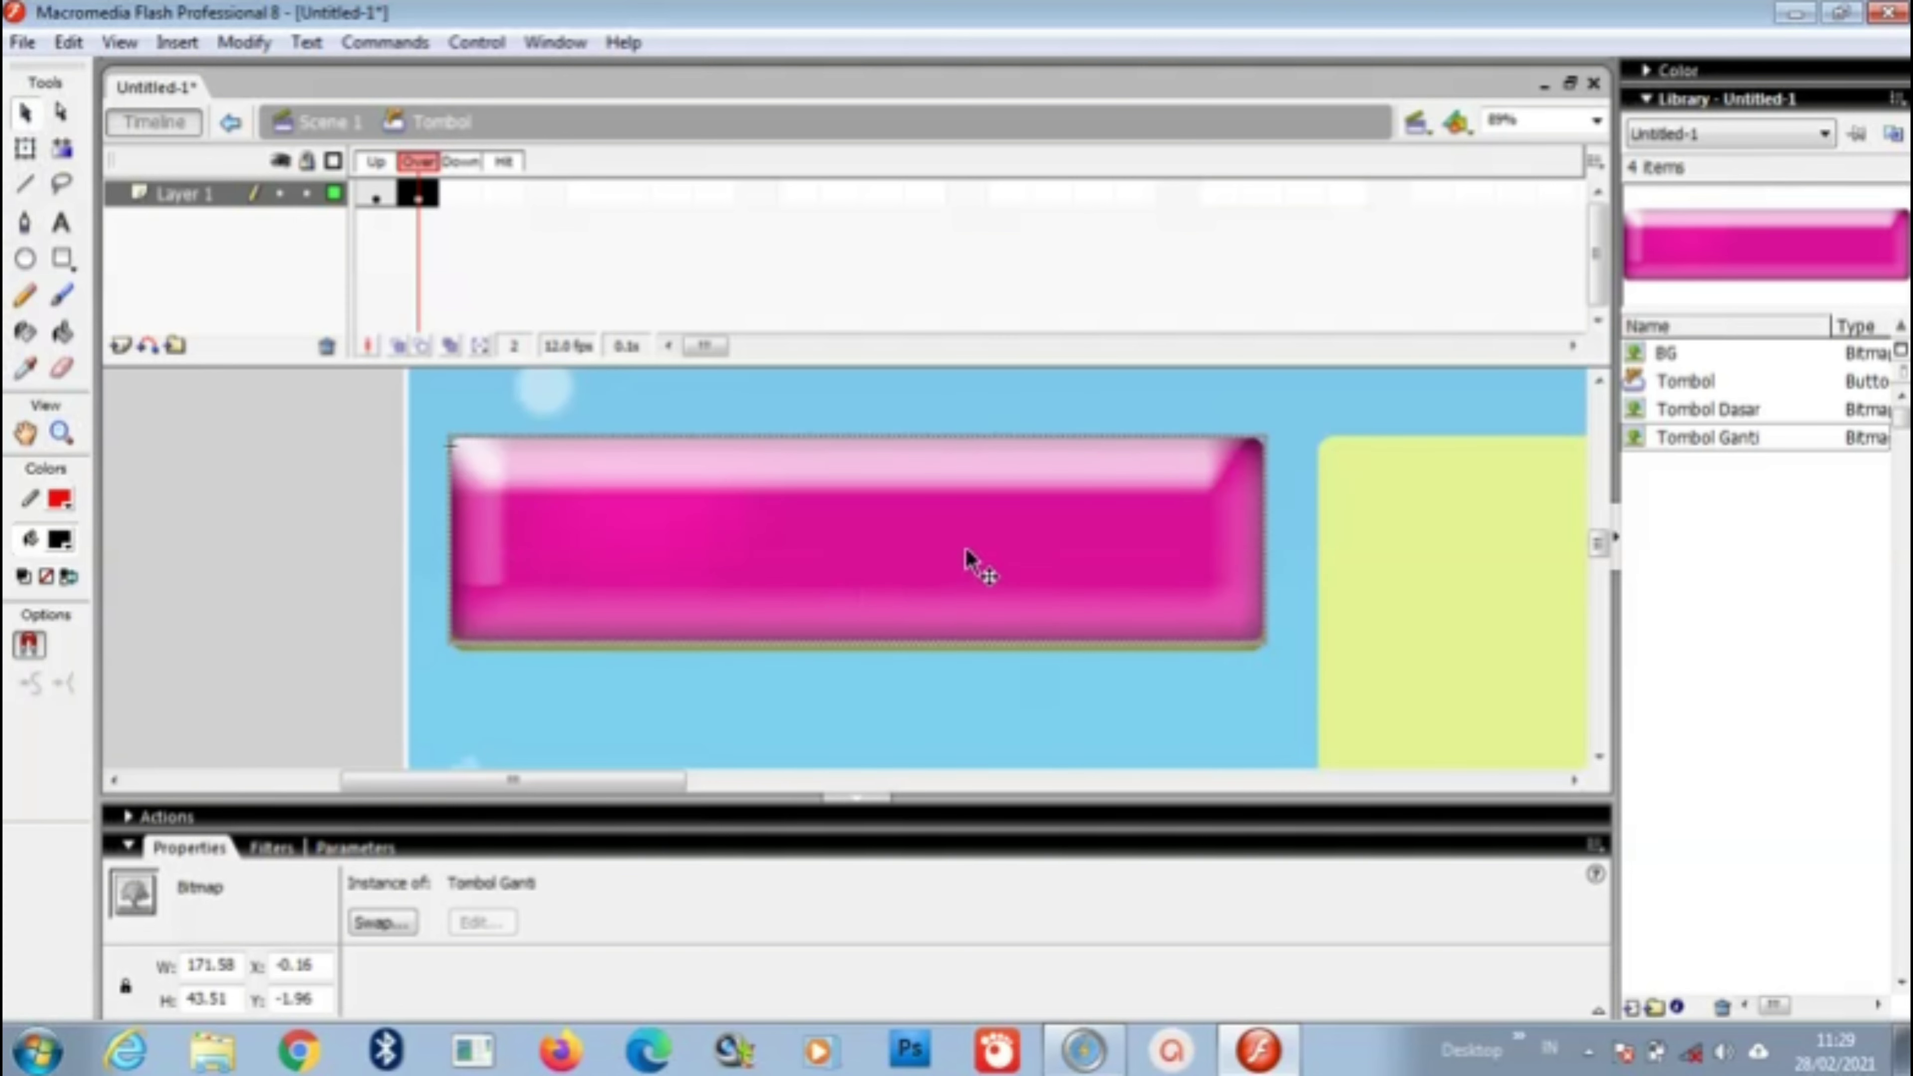
{"action": "left_click_drag", "start_coordinate": [967, 553], "coordinate": [960, 556]}
{"action": "key", "text": "Right"}
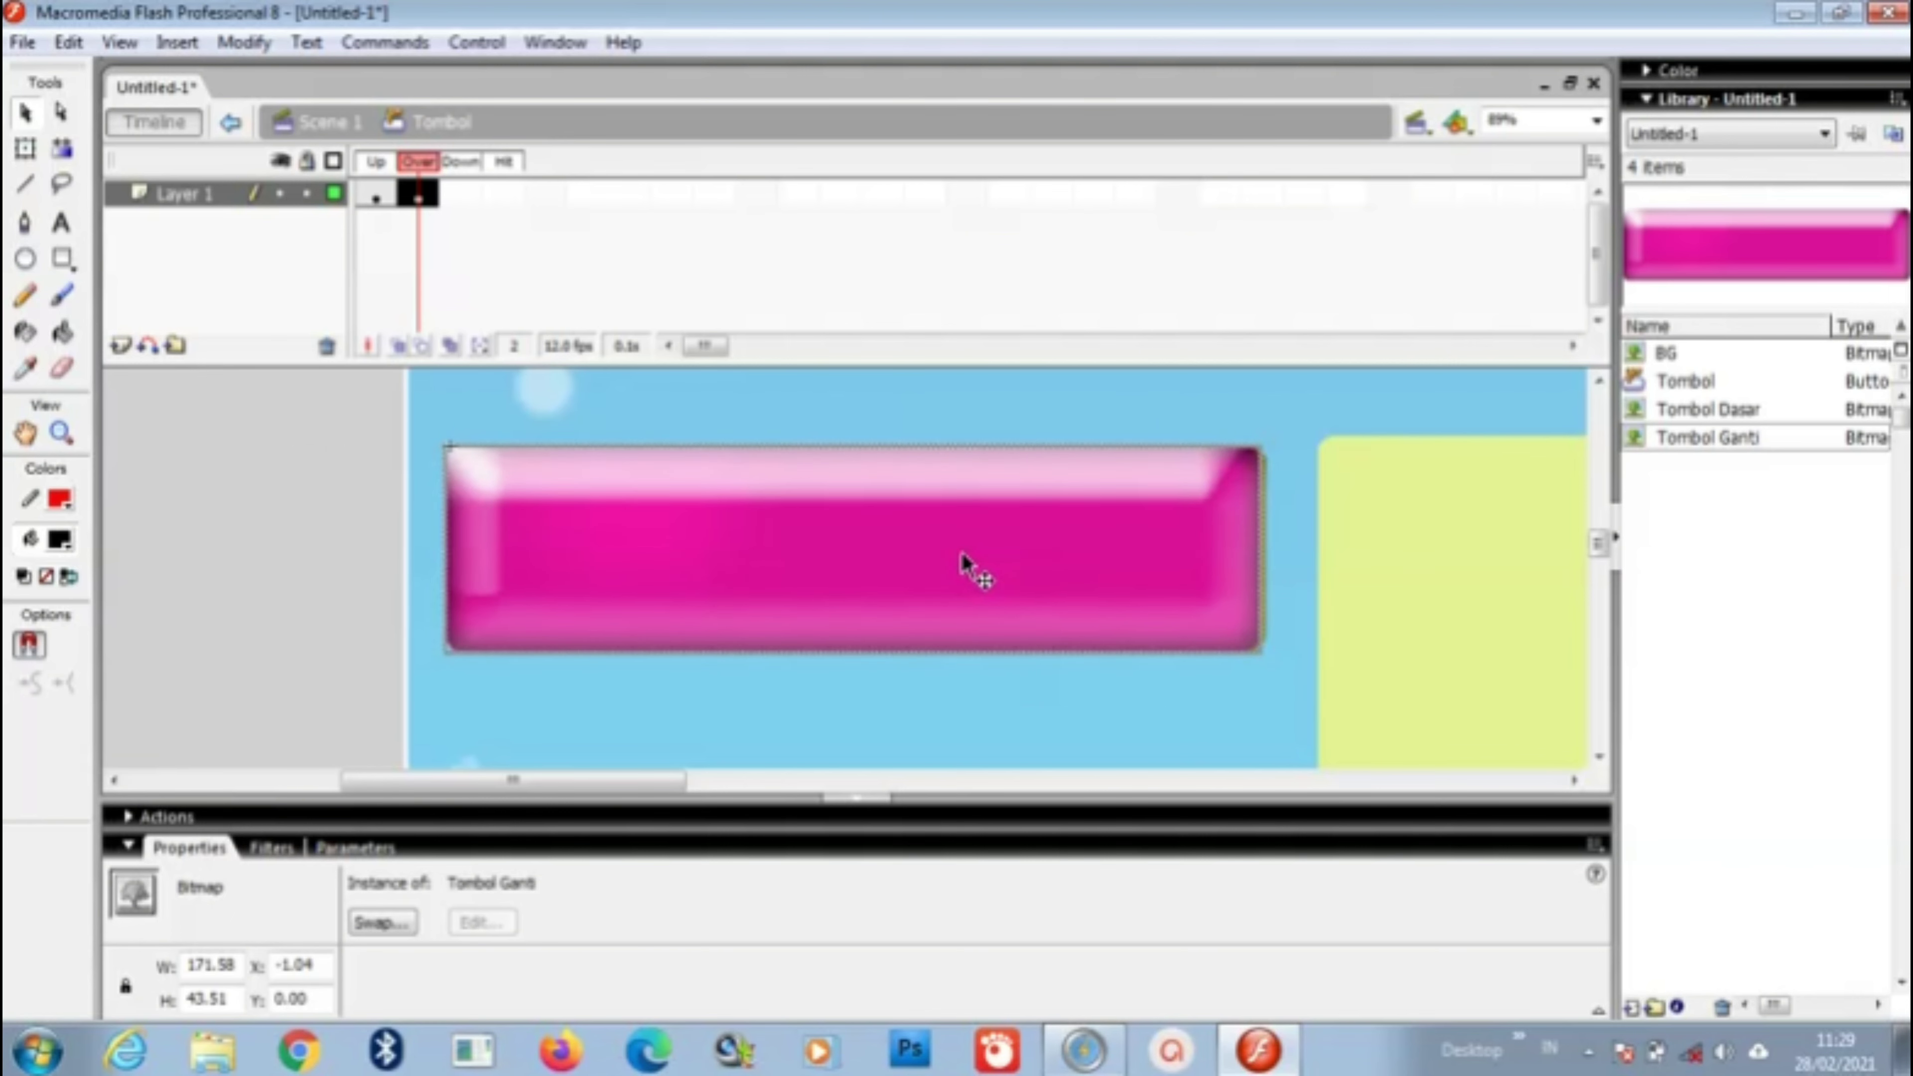
{"action": "key", "text": "Right"}
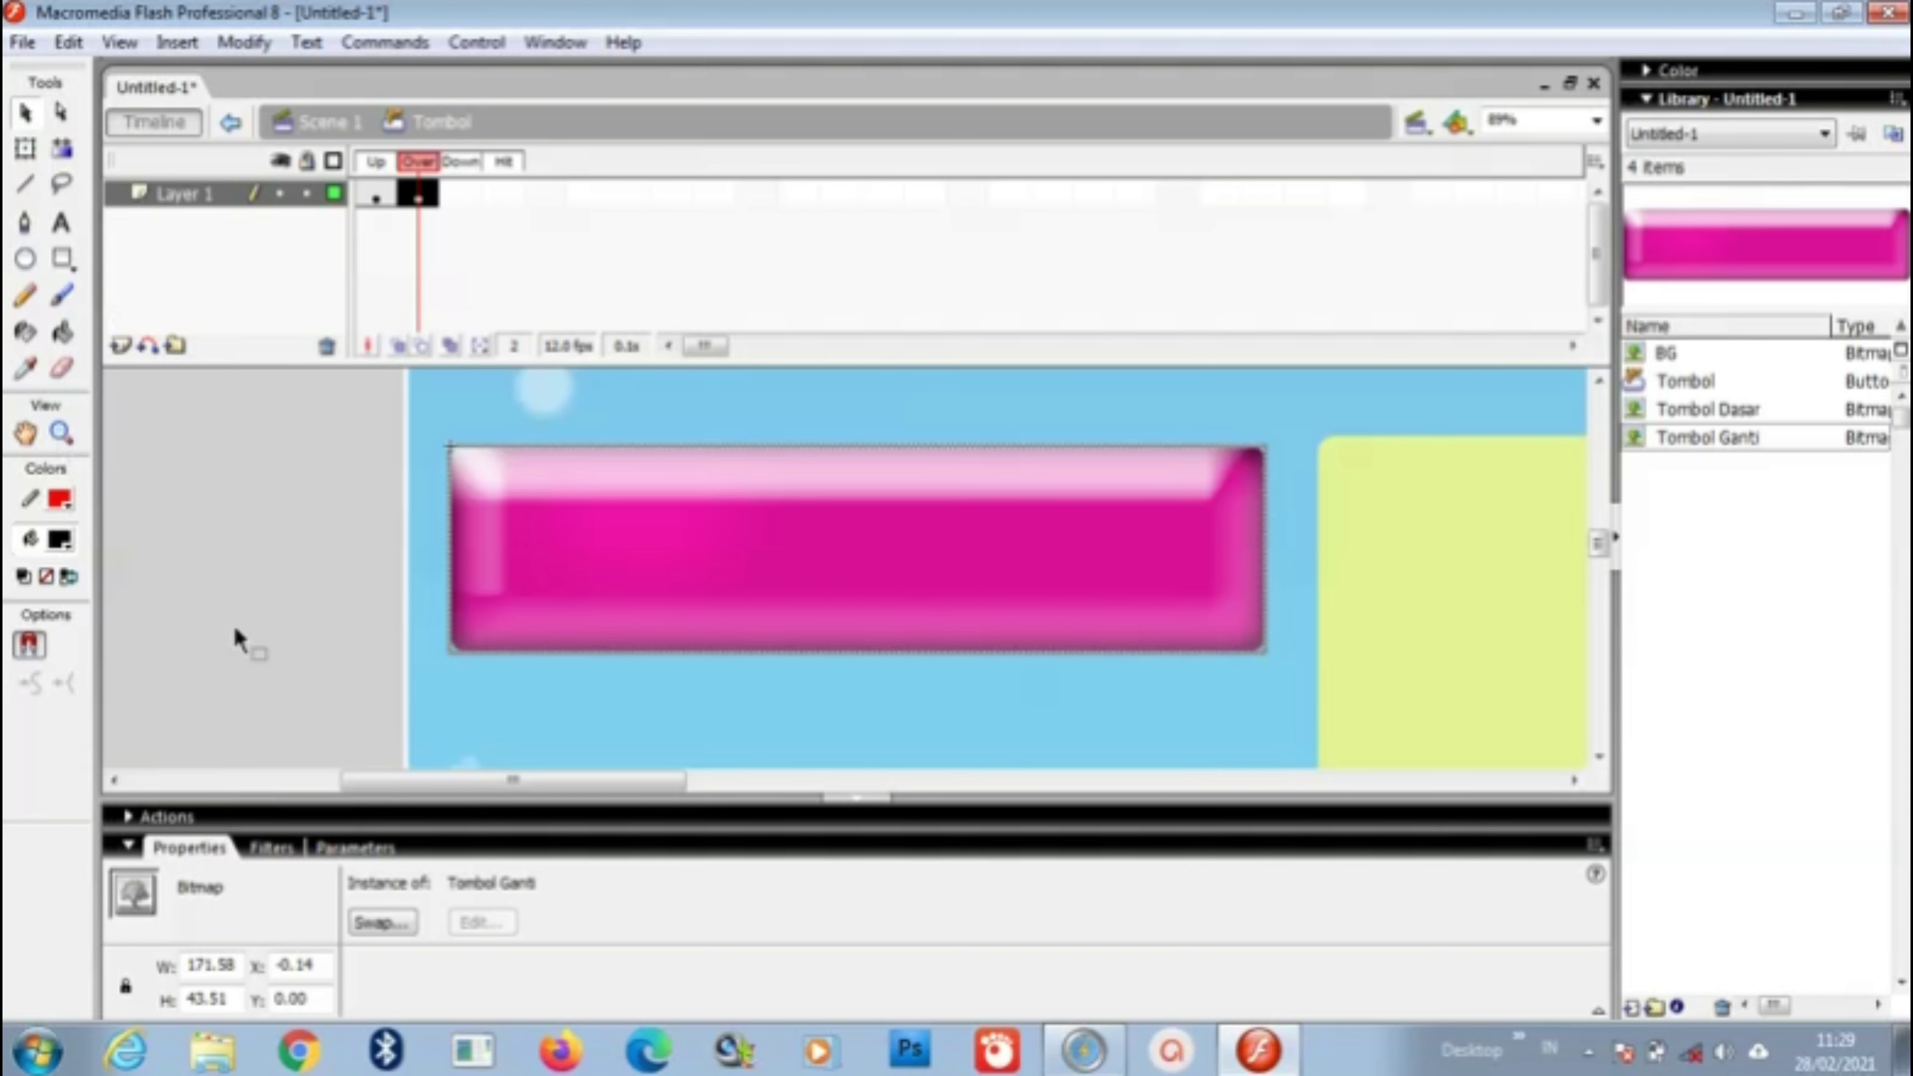
{"action": "left_click", "coordinate": [222, 608]}
Step: Zoom back out to frame the whole stage and select Tombol in the Library
{"action": "left_click", "coordinate": [61, 433]}
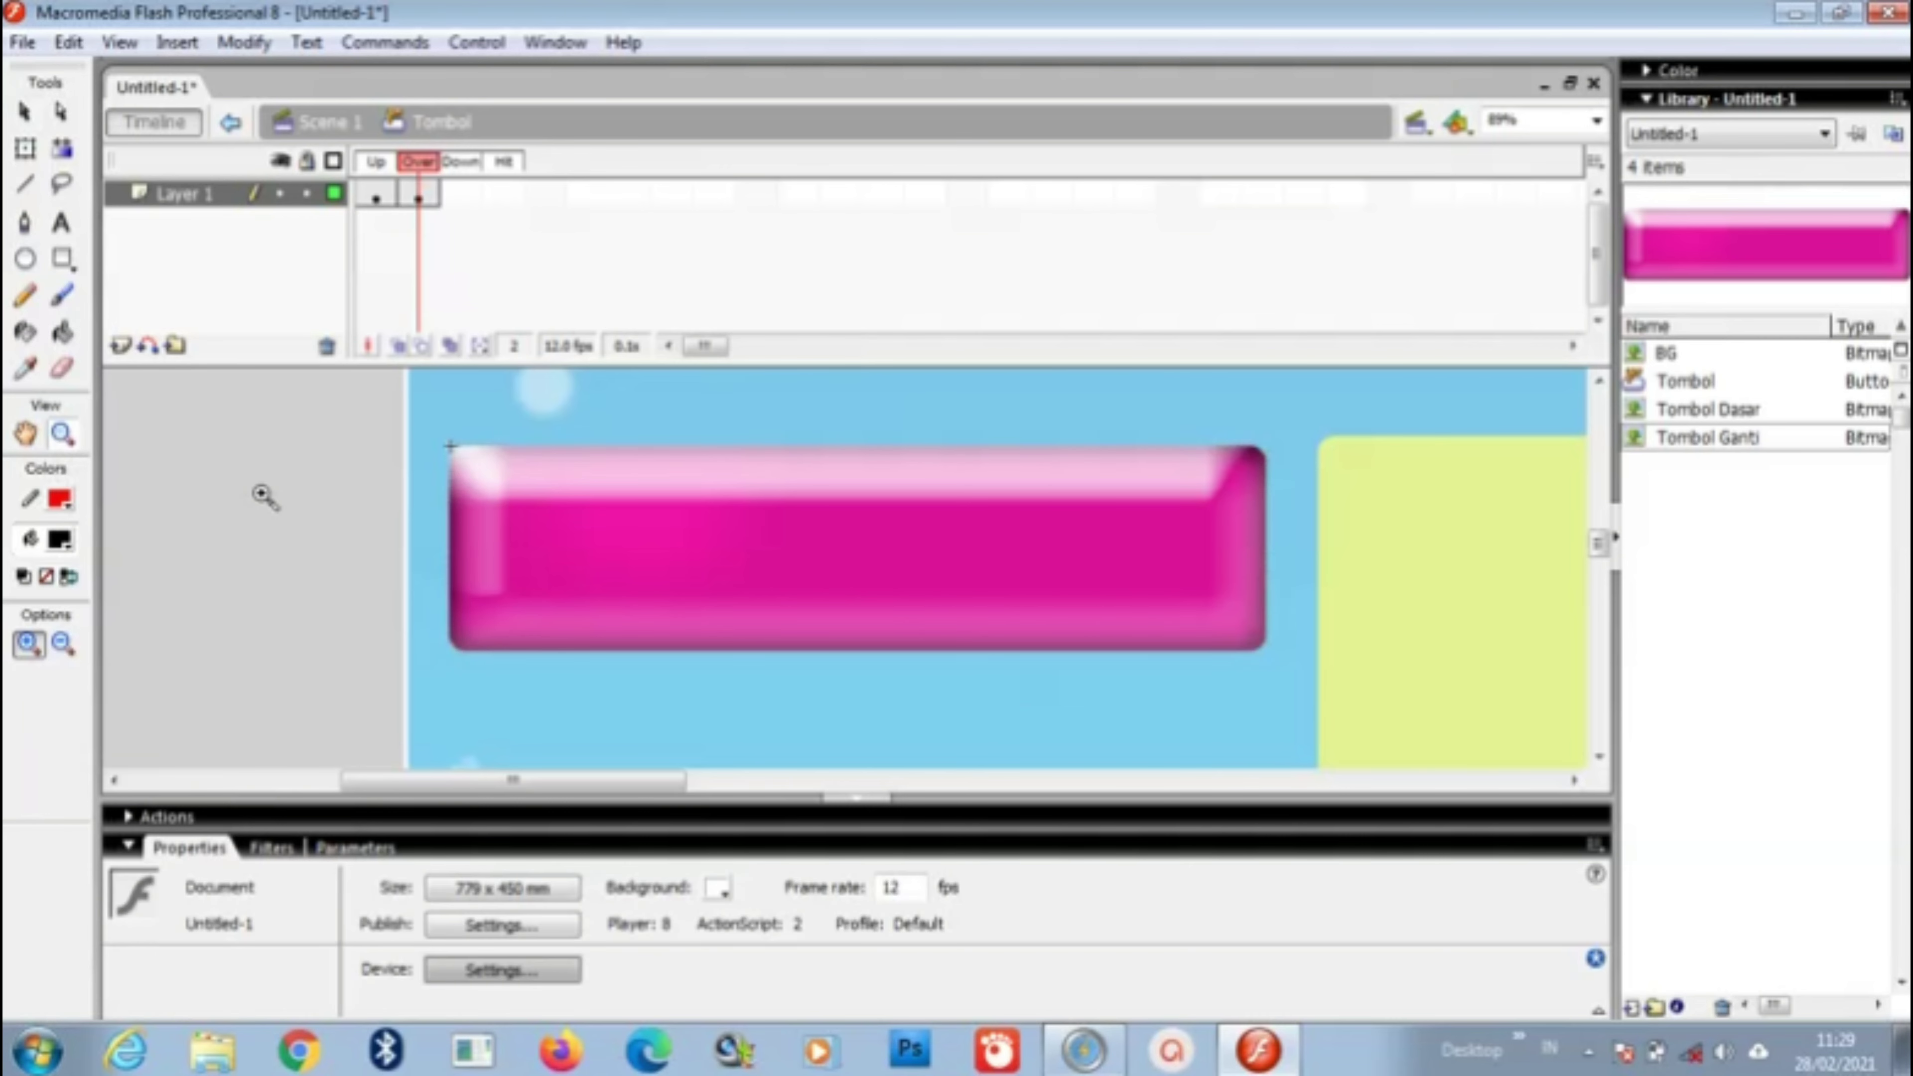
{"action": "left_click", "coordinate": [62, 642]}
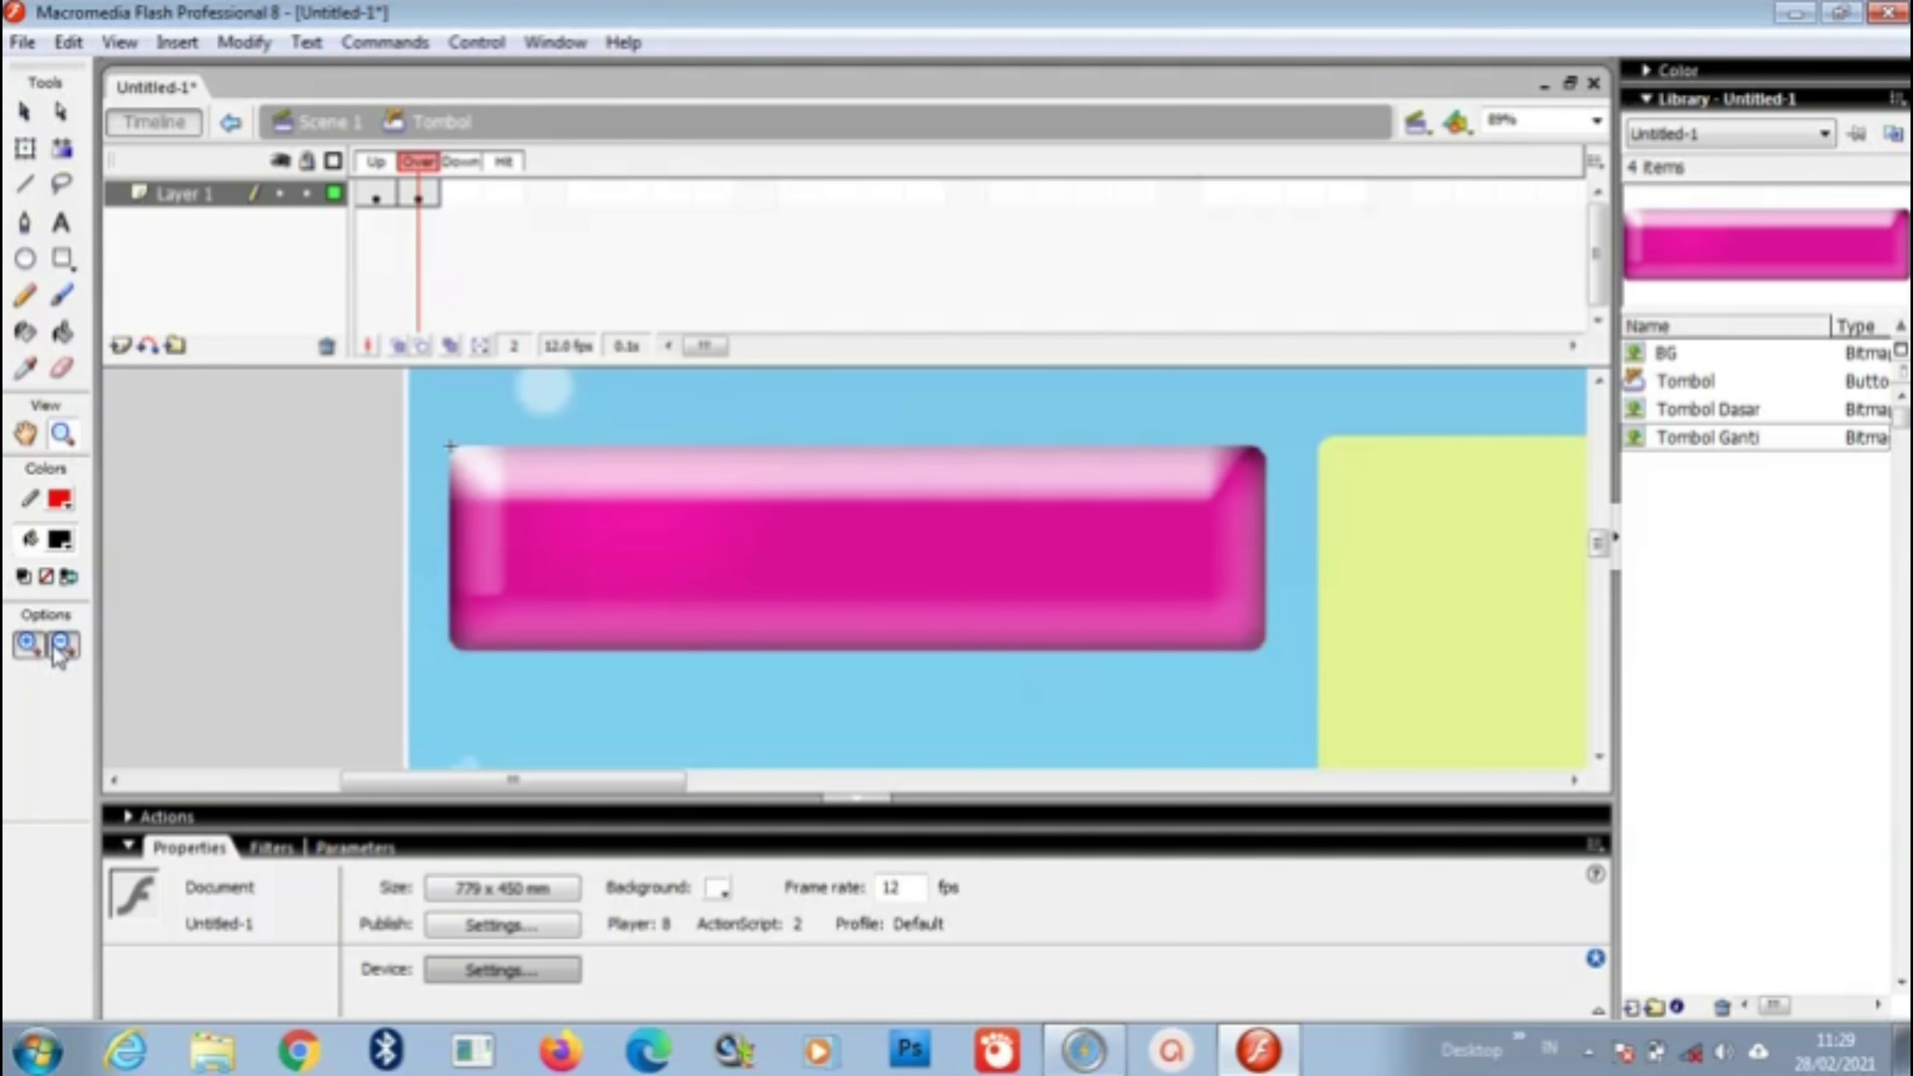
{"action": "left_click", "coordinate": [693, 583]}
{"action": "left_click", "coordinate": [1371, 674]}
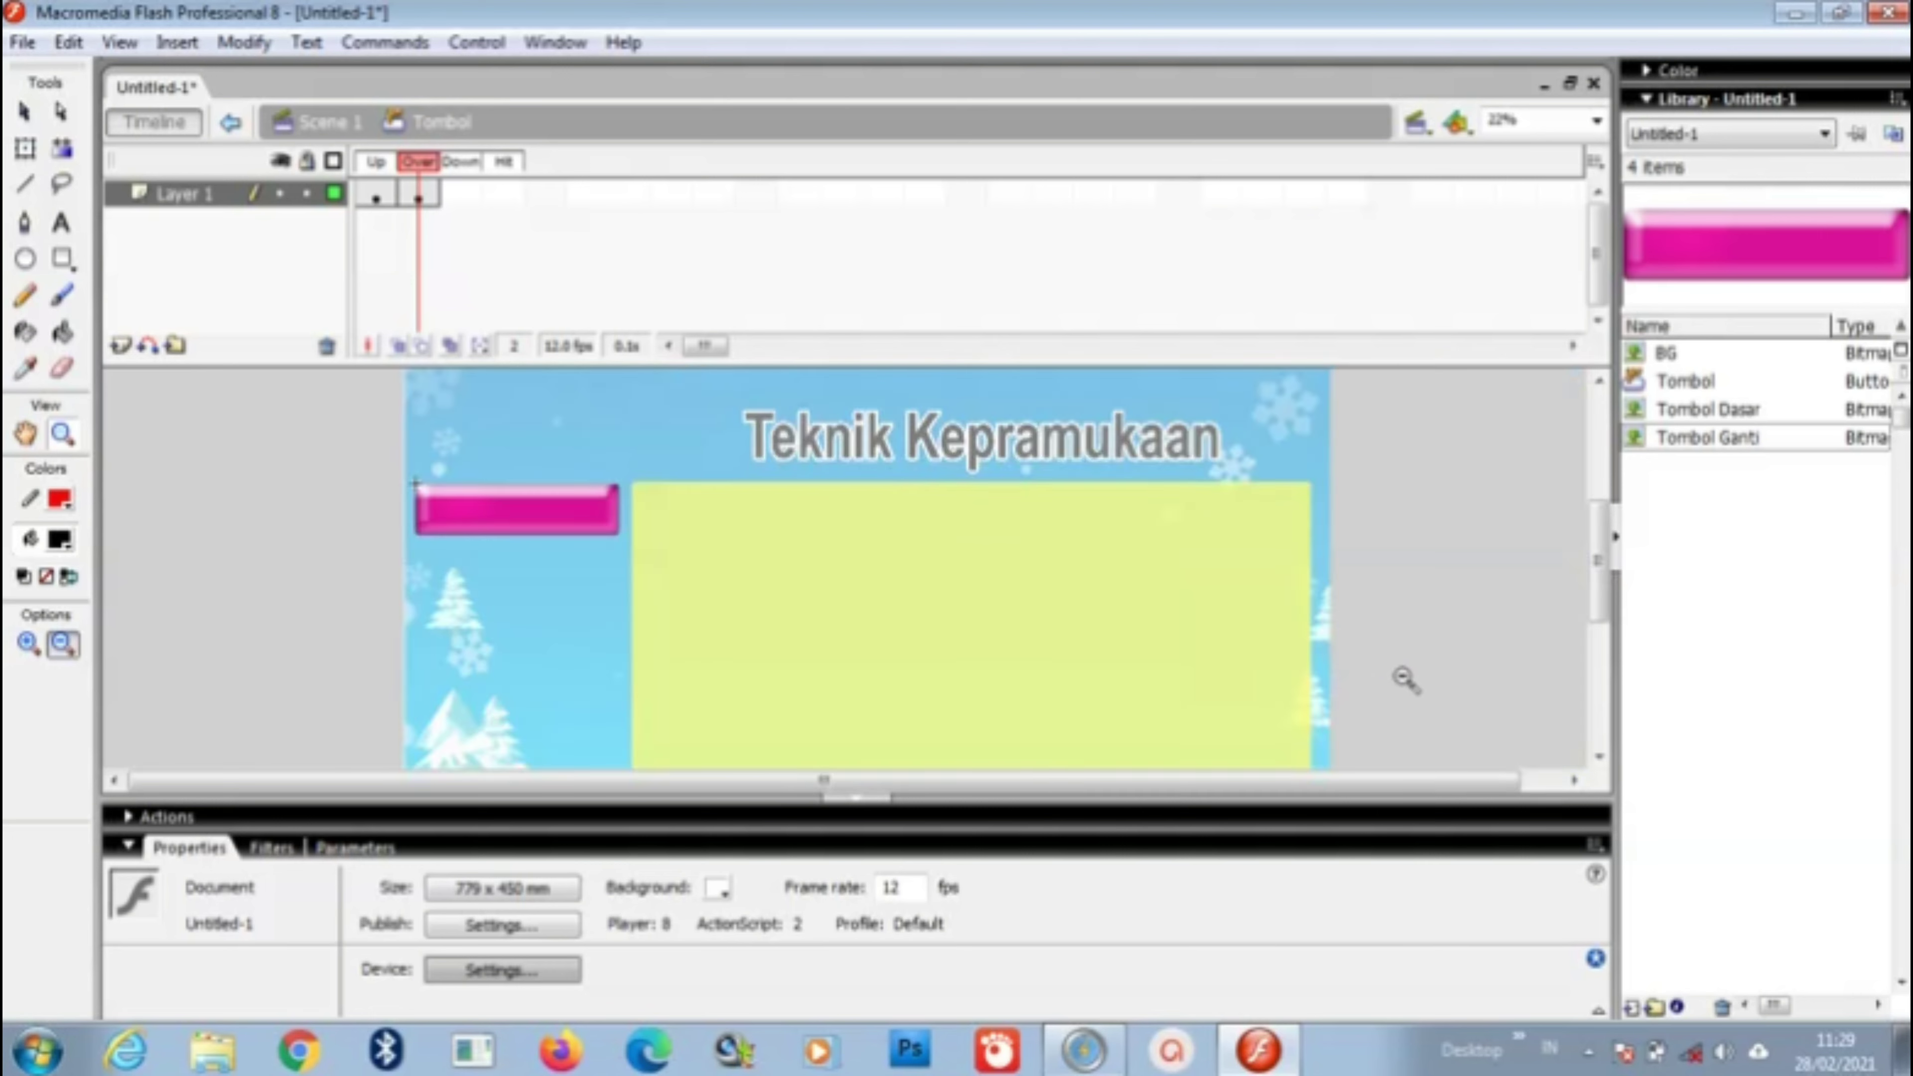
{"action": "left_click", "coordinate": [938, 587]}
{"action": "left_click", "coordinate": [28, 643]}
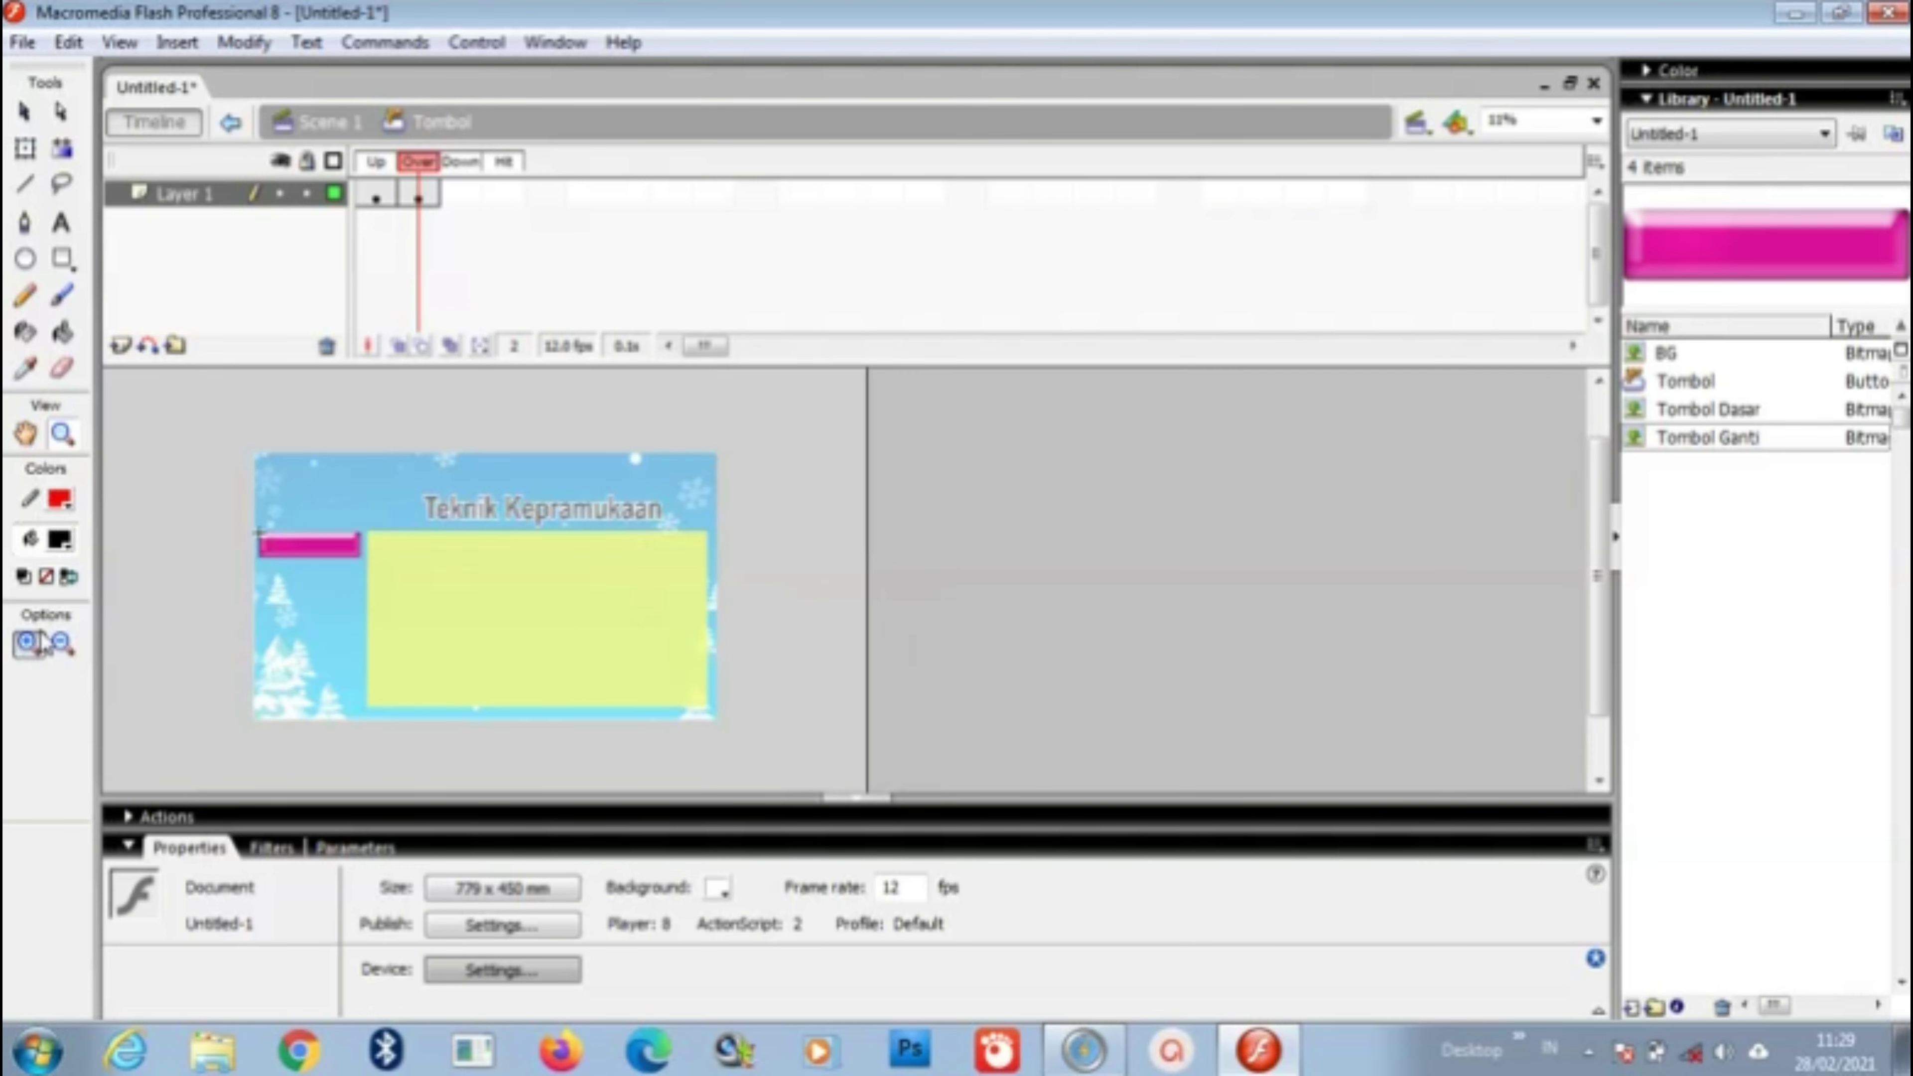
{"action": "left_click_drag", "start_coordinate": [254, 450], "coordinate": [727, 739]}
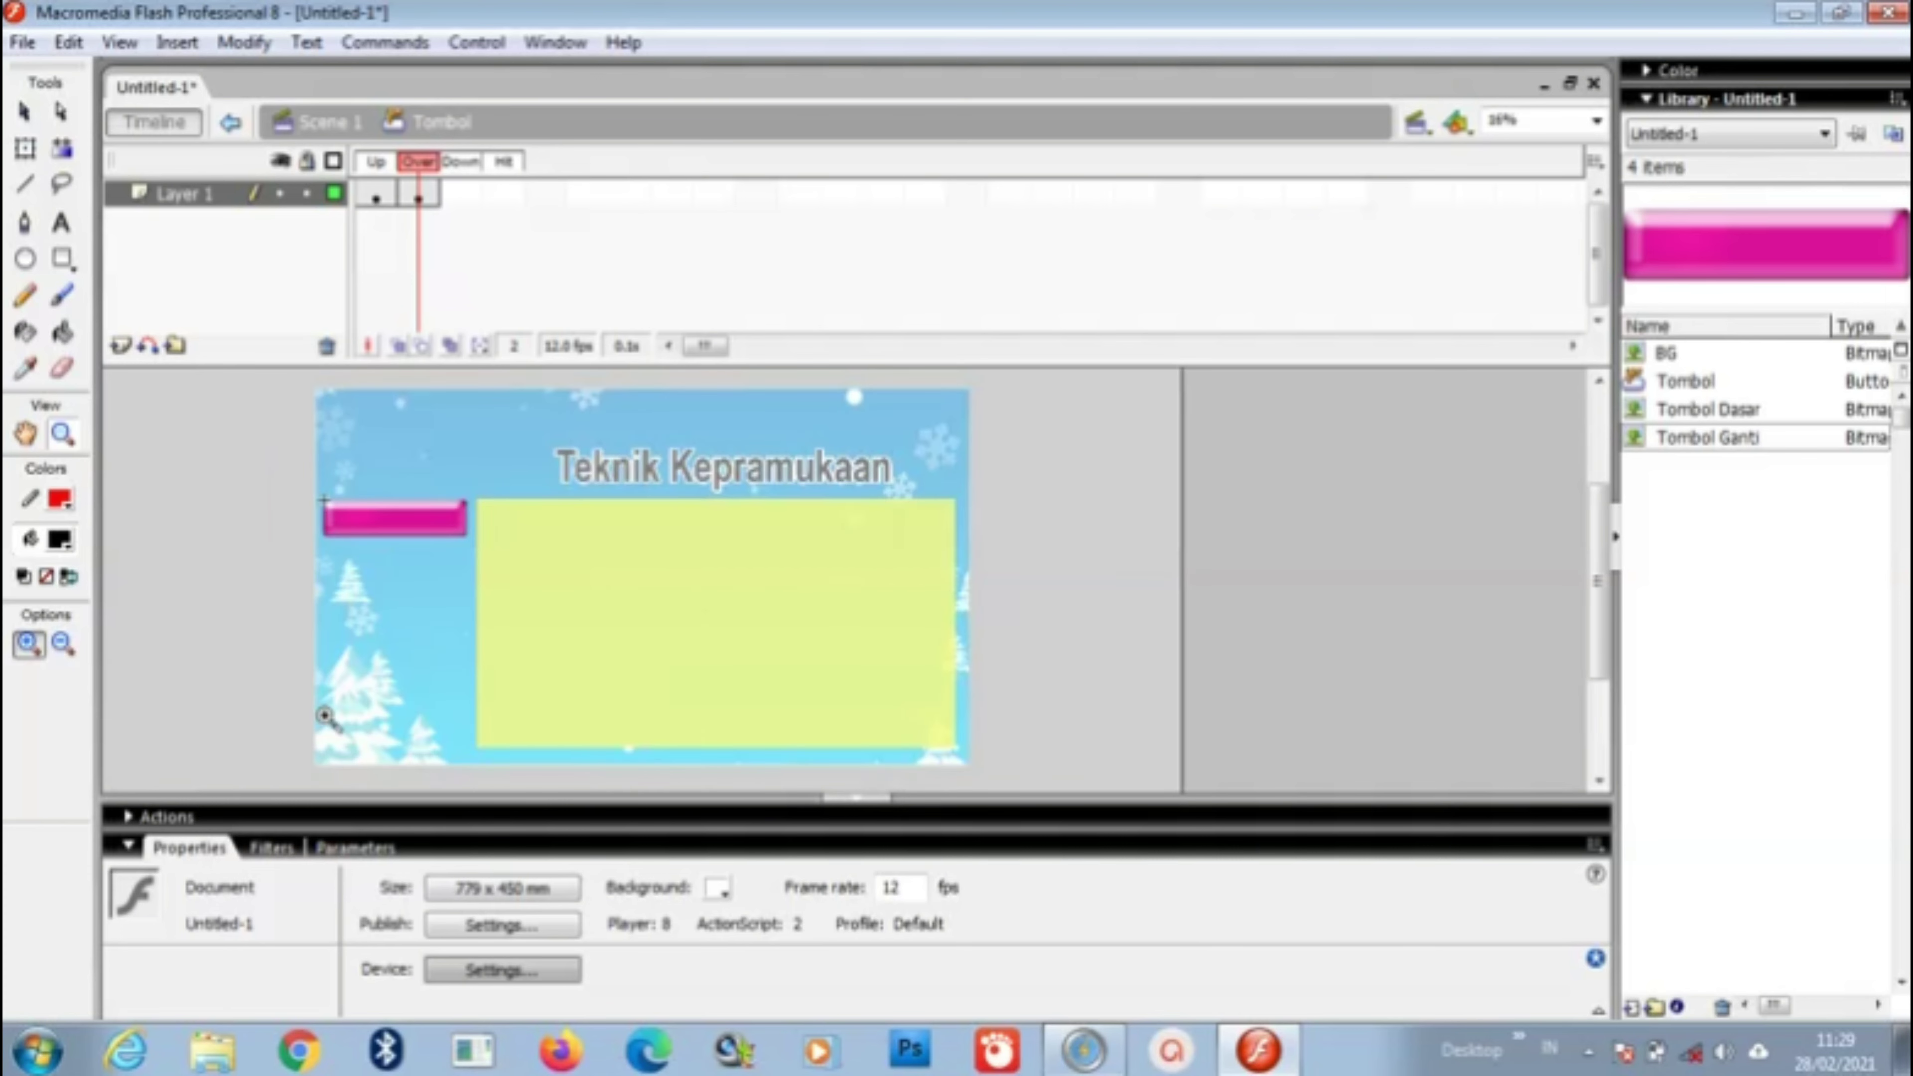
{"action": "left_click", "coordinate": [129, 848]}
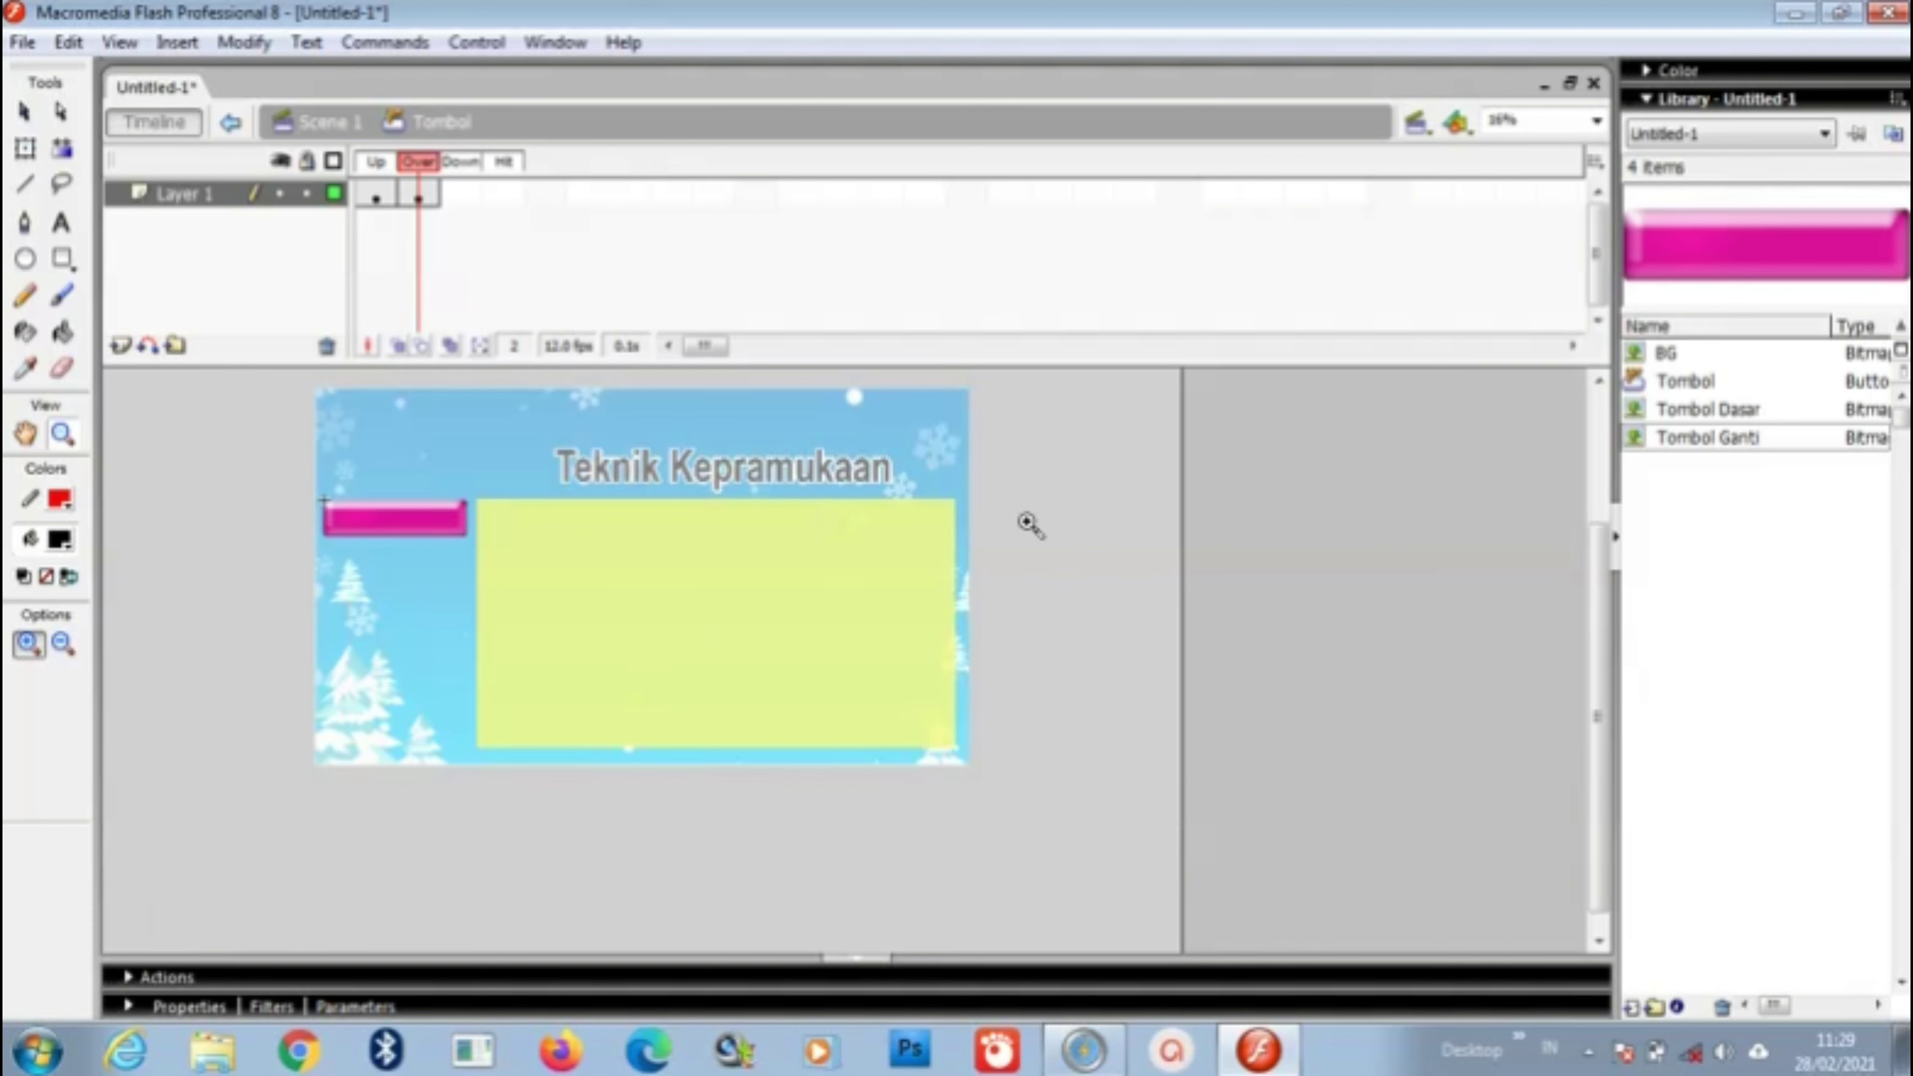
{"action": "left_click", "coordinate": [1724, 387]}
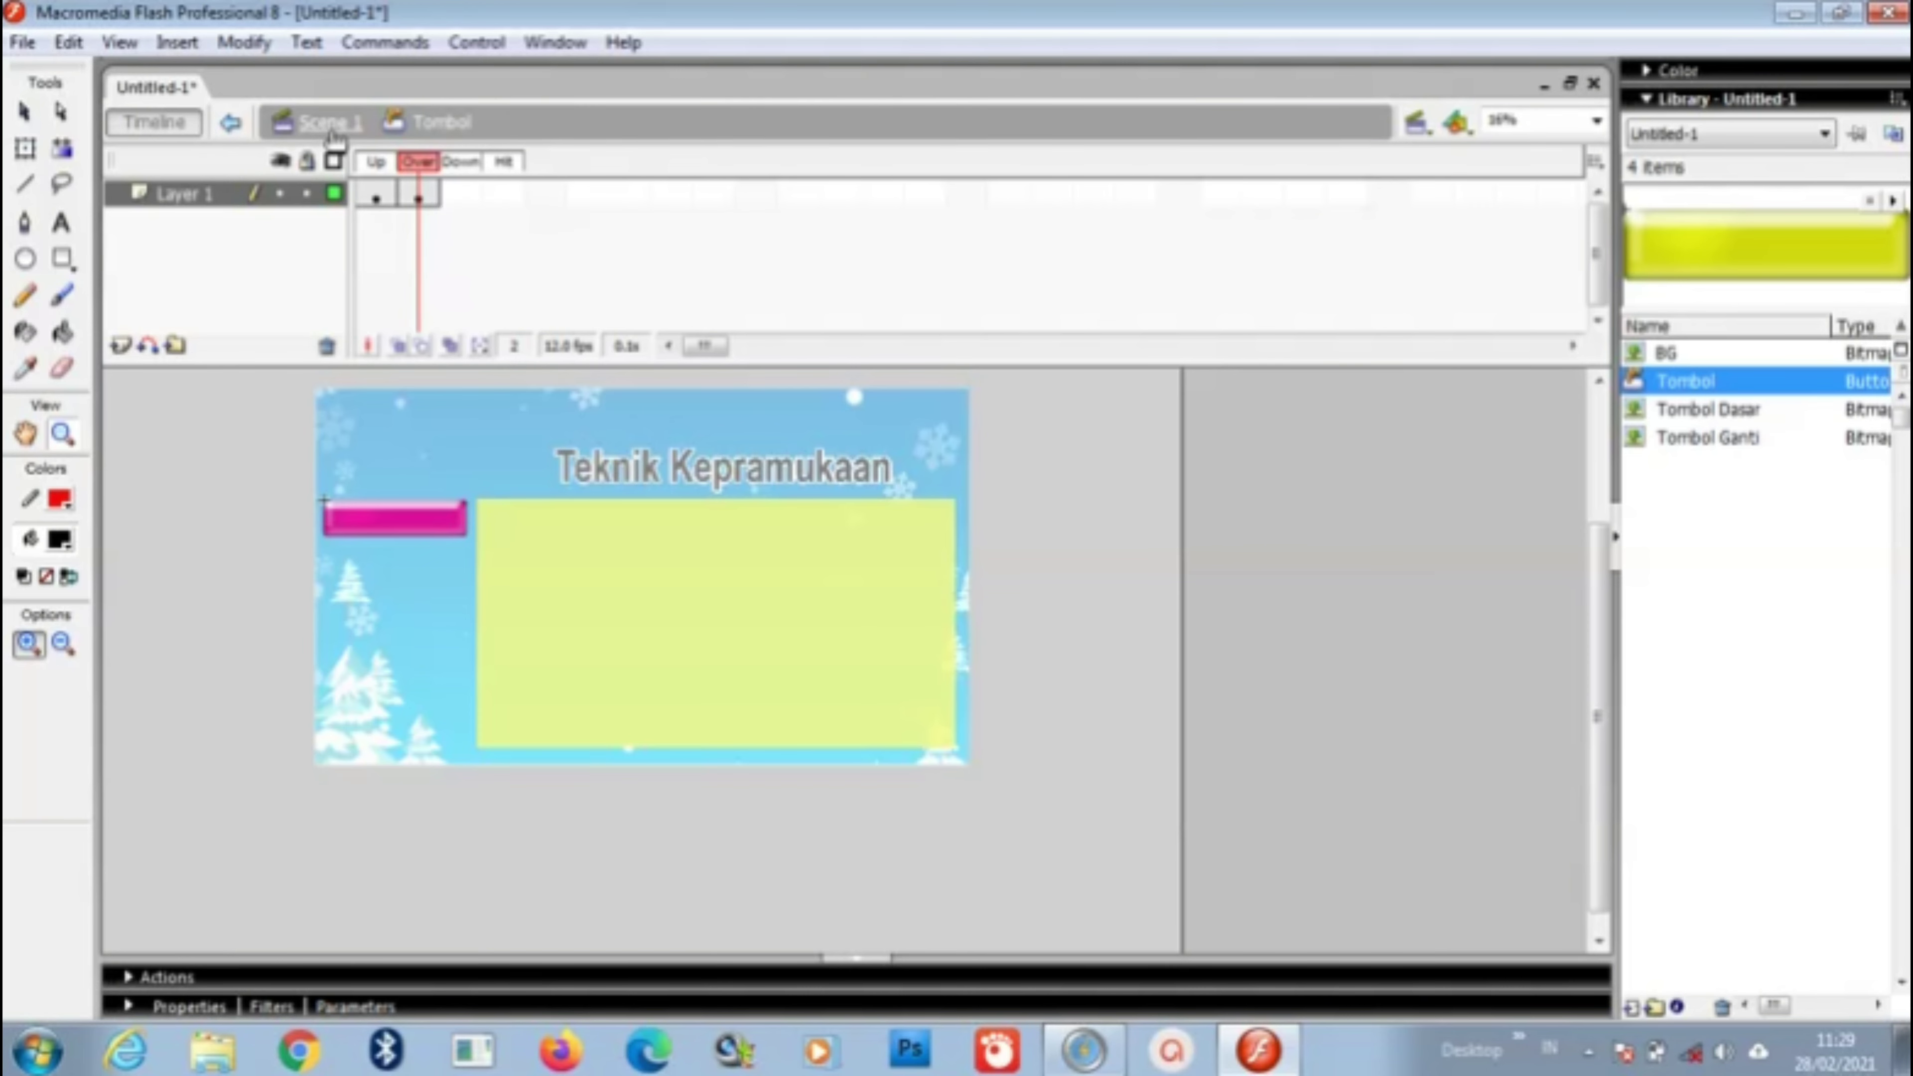
Step: Back on Scene 1, stack three more Tombol buttons down the left column
{"action": "left_click", "coordinate": [332, 129]}
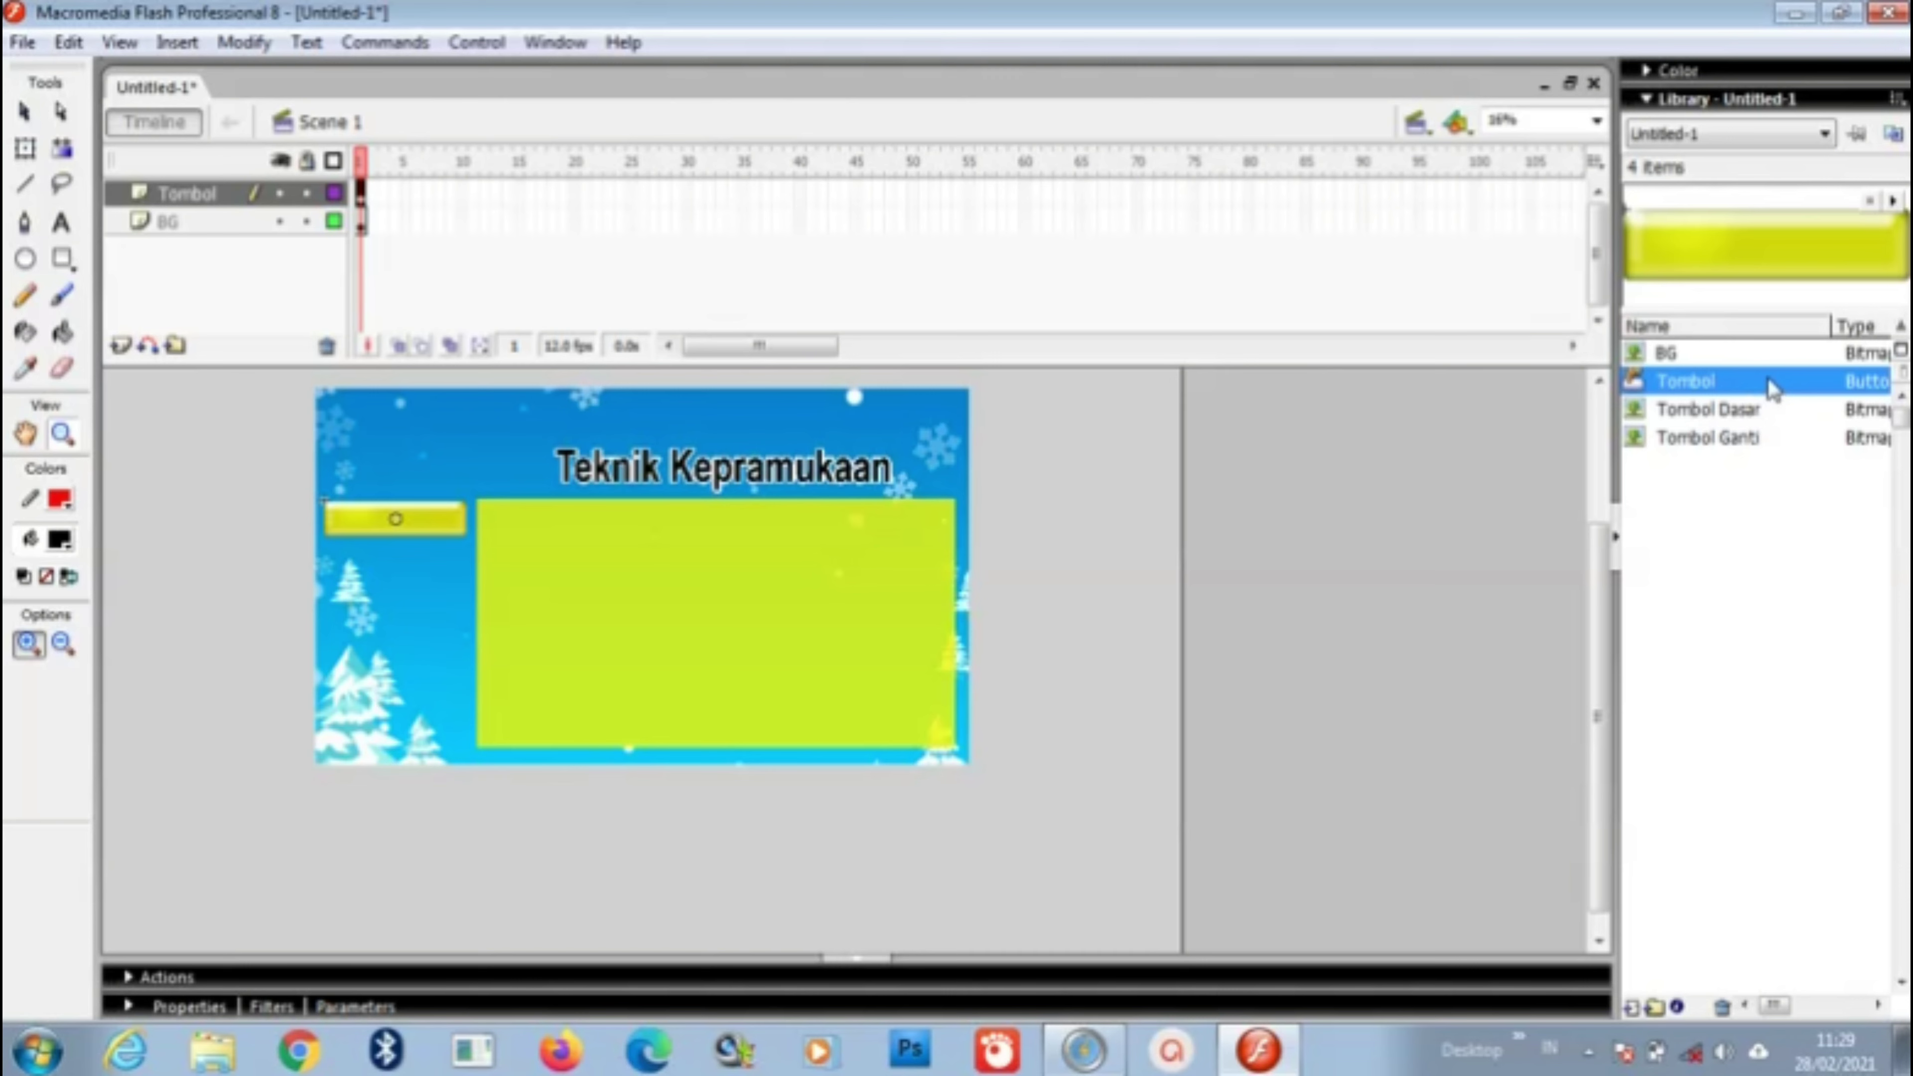
{"action": "left_click_drag", "start_coordinate": [1774, 388], "coordinate": [403, 583]}
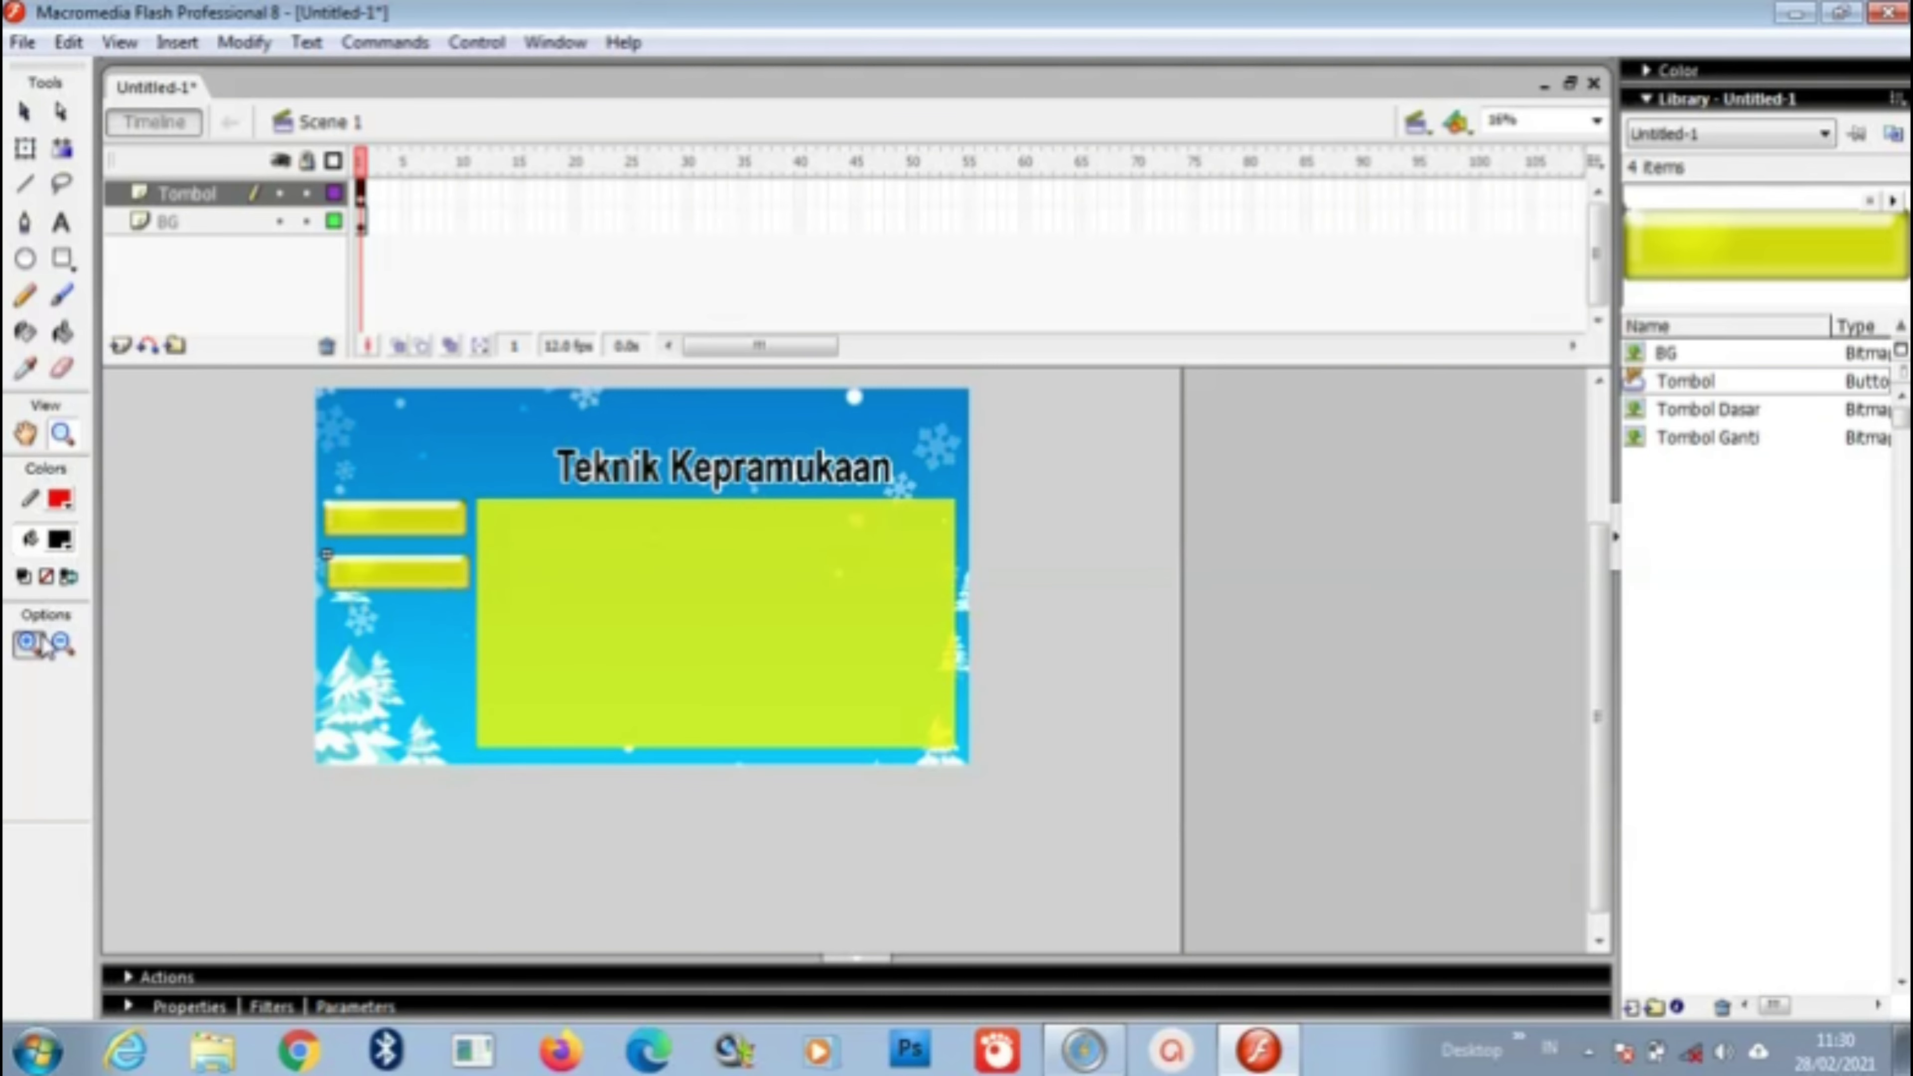
{"action": "left_click_drag", "start_coordinate": [280, 446], "coordinate": [490, 722]}
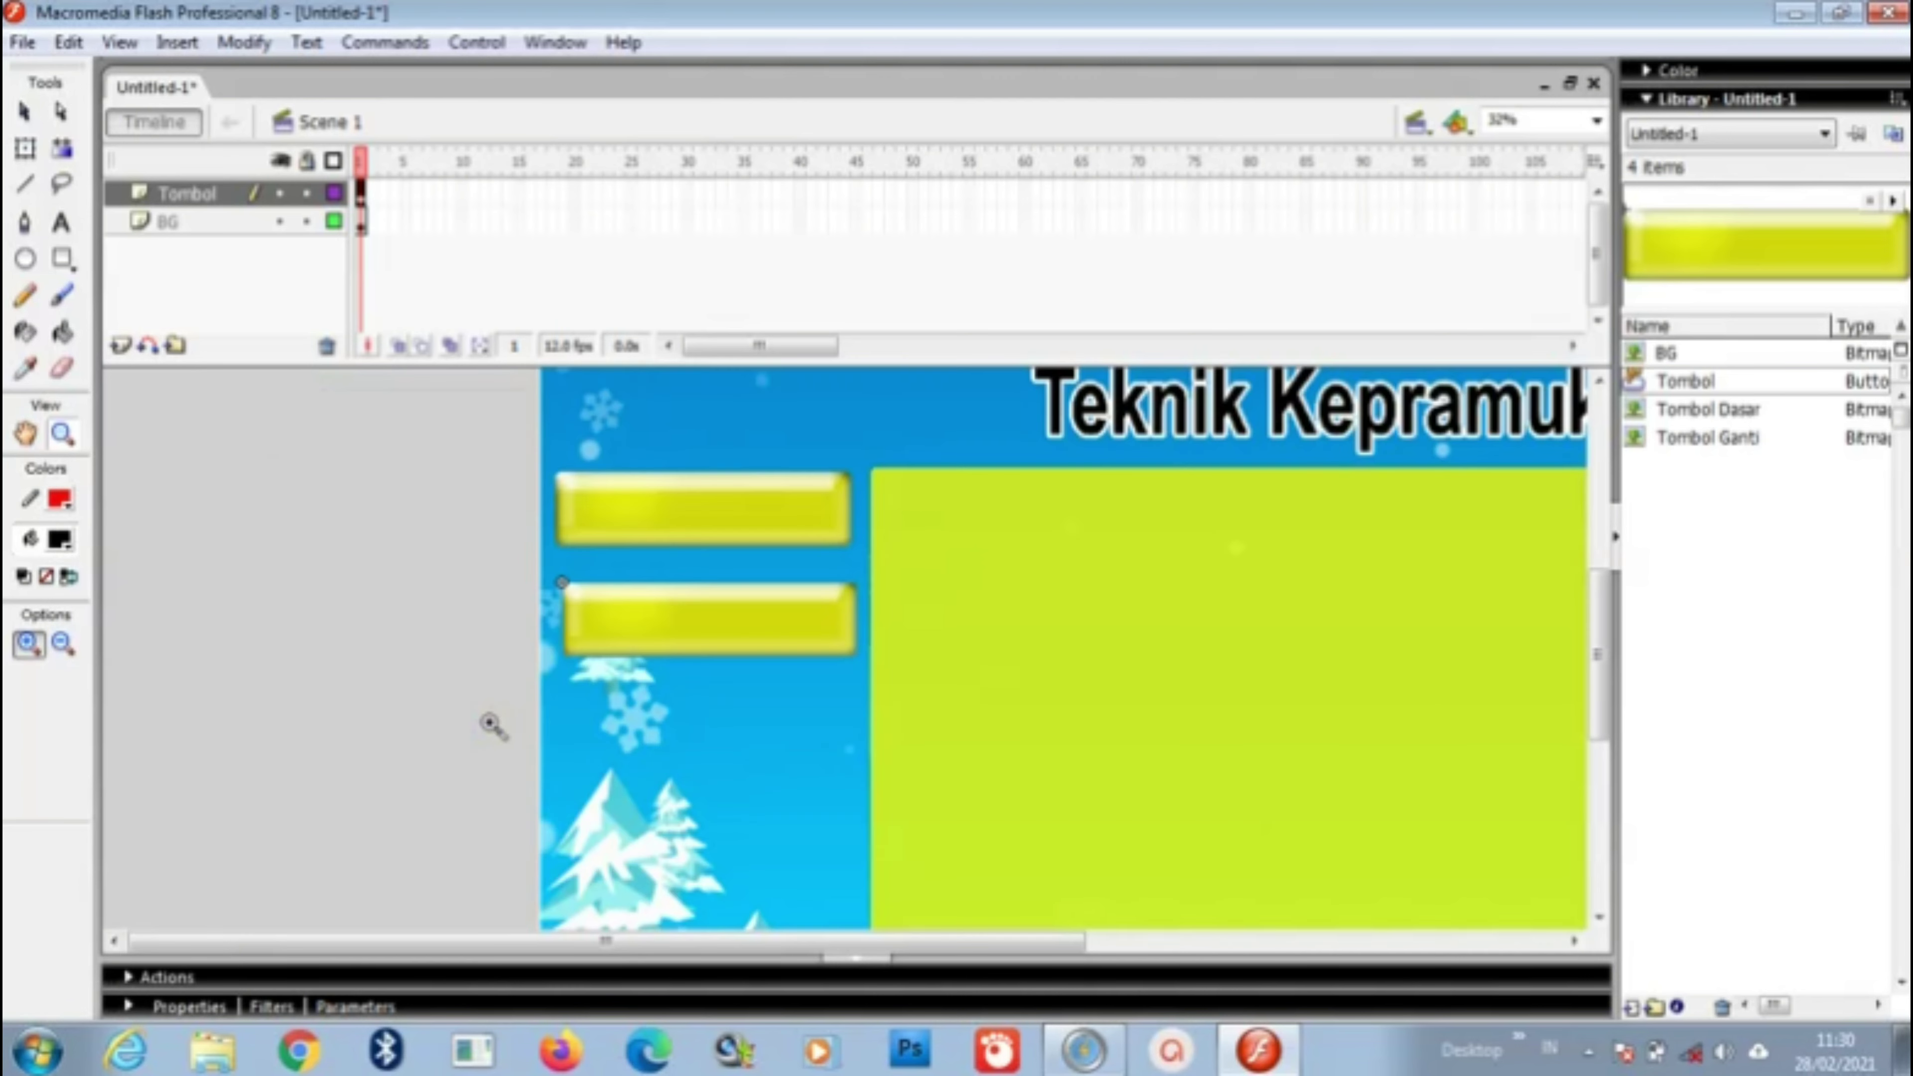
{"action": "left_click", "coordinate": [25, 112]}
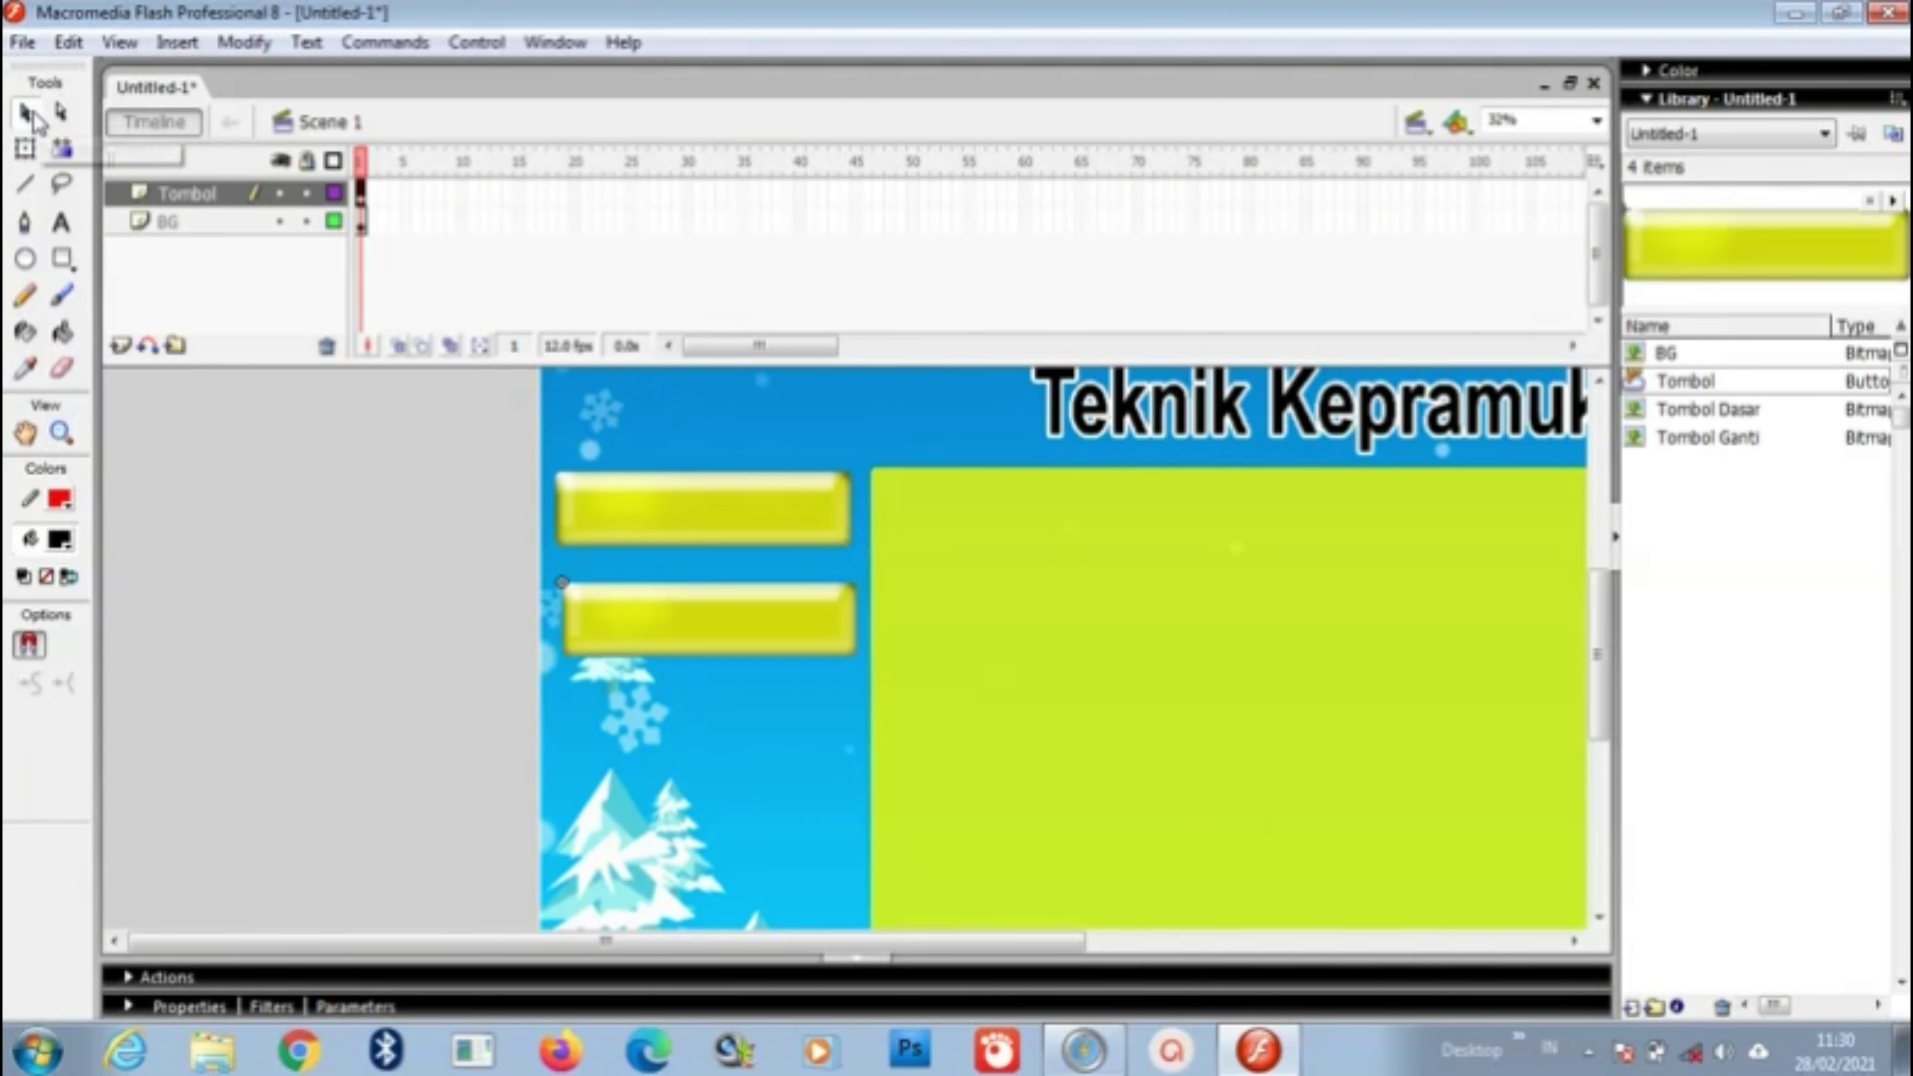
{"action": "left_click_drag", "start_coordinate": [682, 631], "coordinate": [674, 625]}
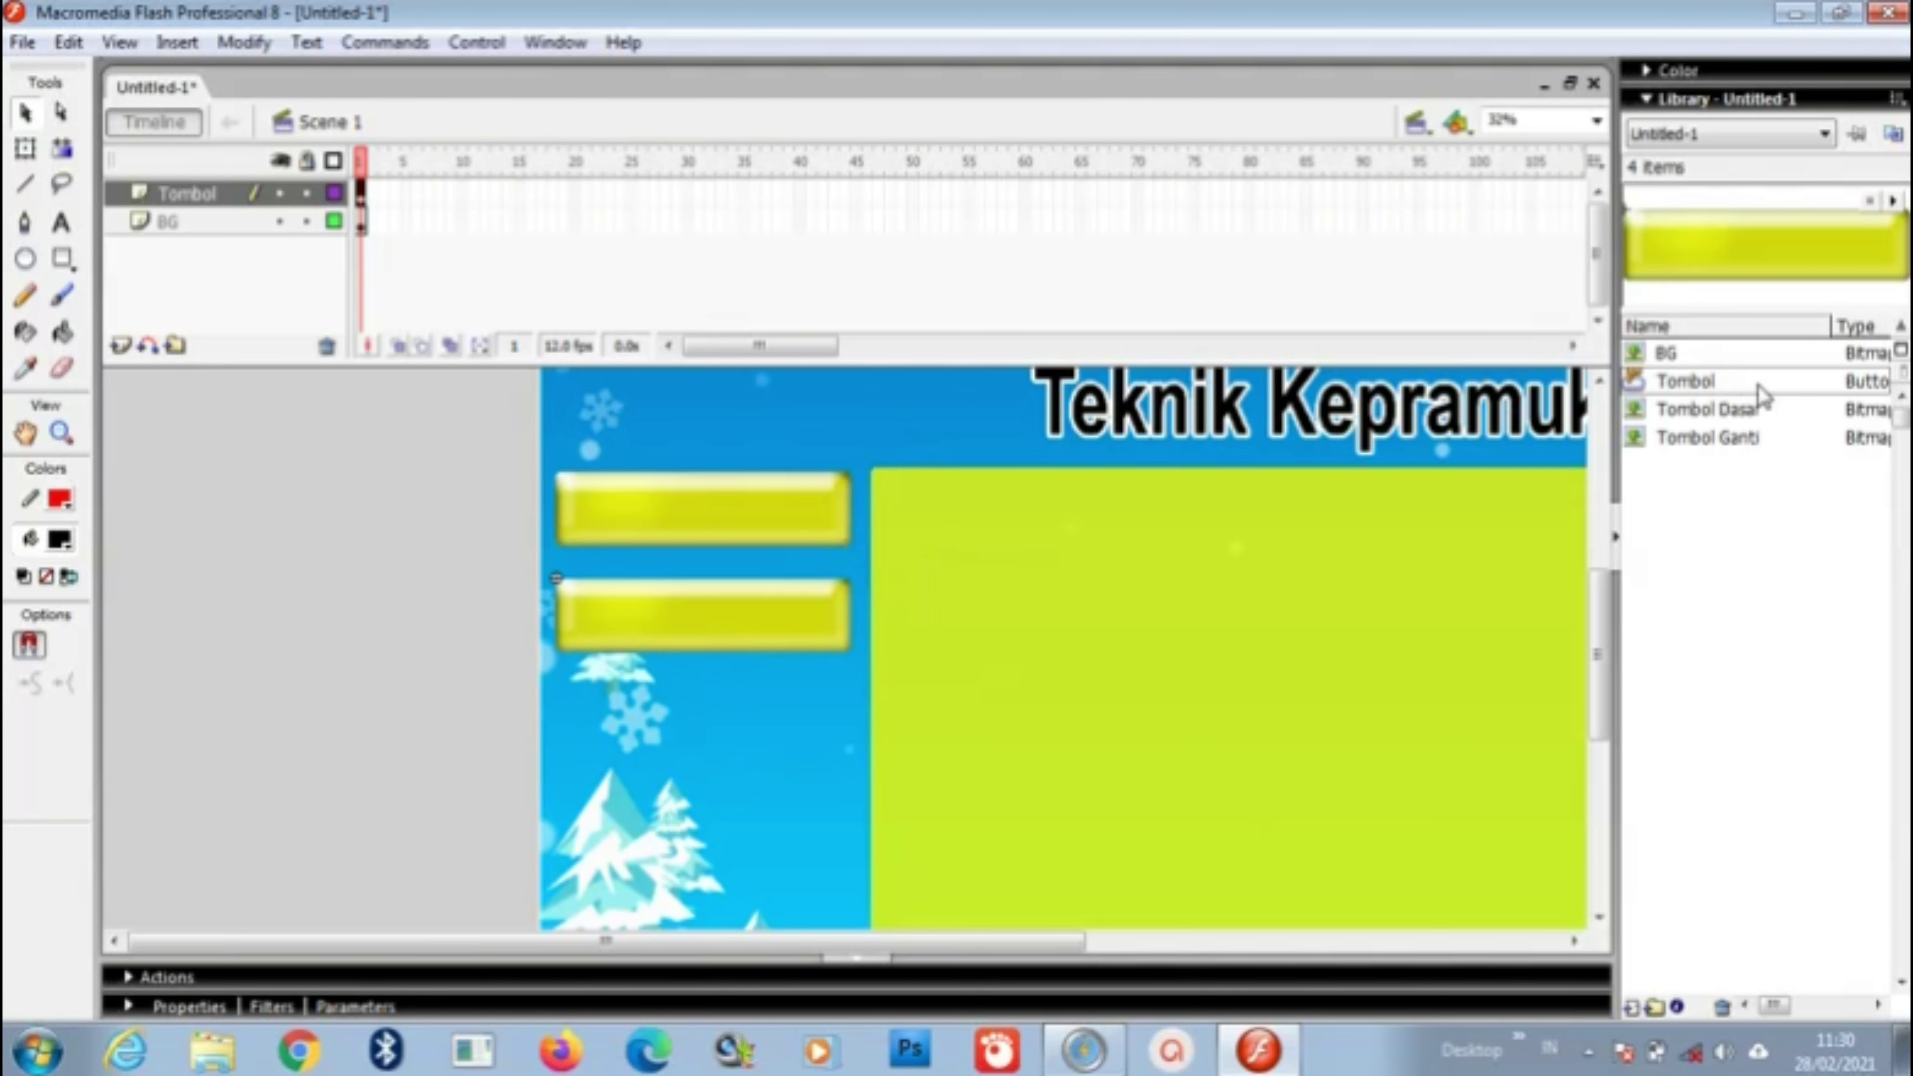
{"action": "left_click_drag", "start_coordinate": [1755, 381], "coordinate": [714, 735]}
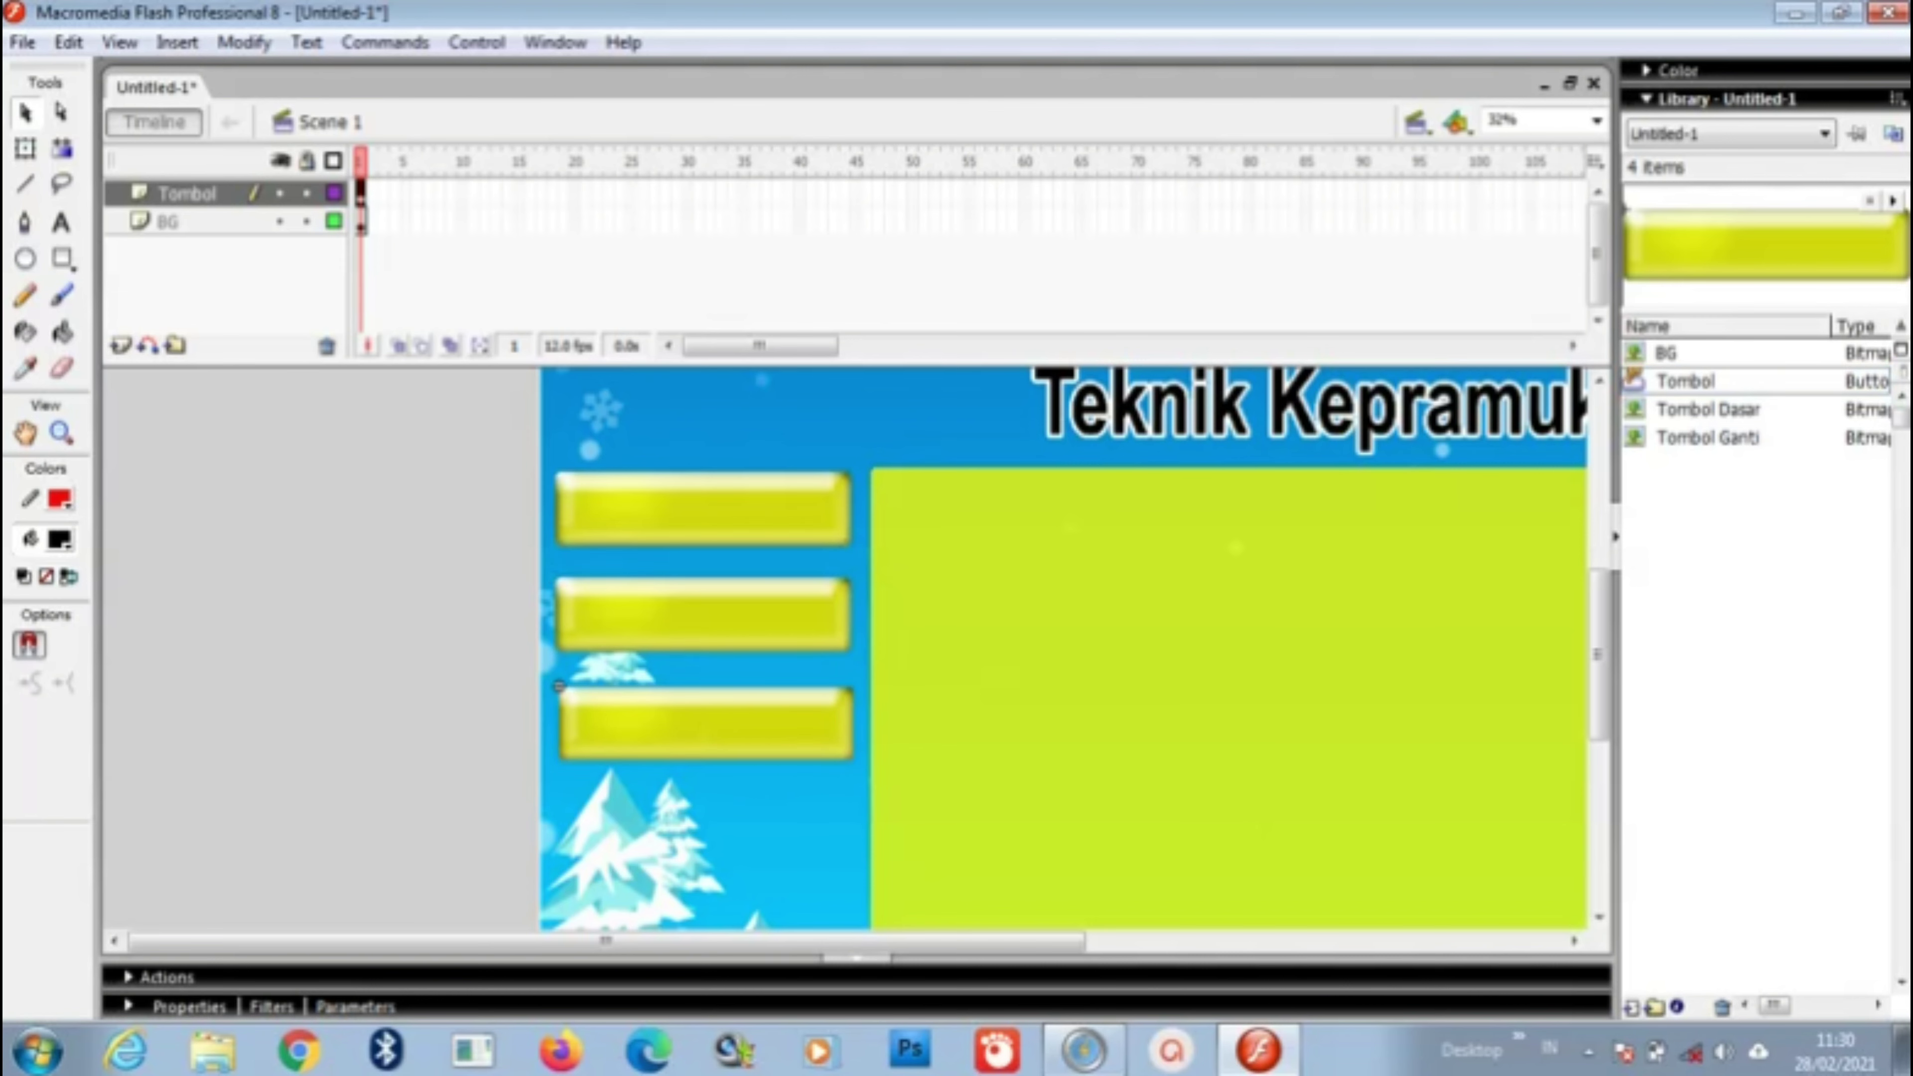
{"action": "left_click_drag", "start_coordinate": [1775, 378], "coordinate": [708, 837]}
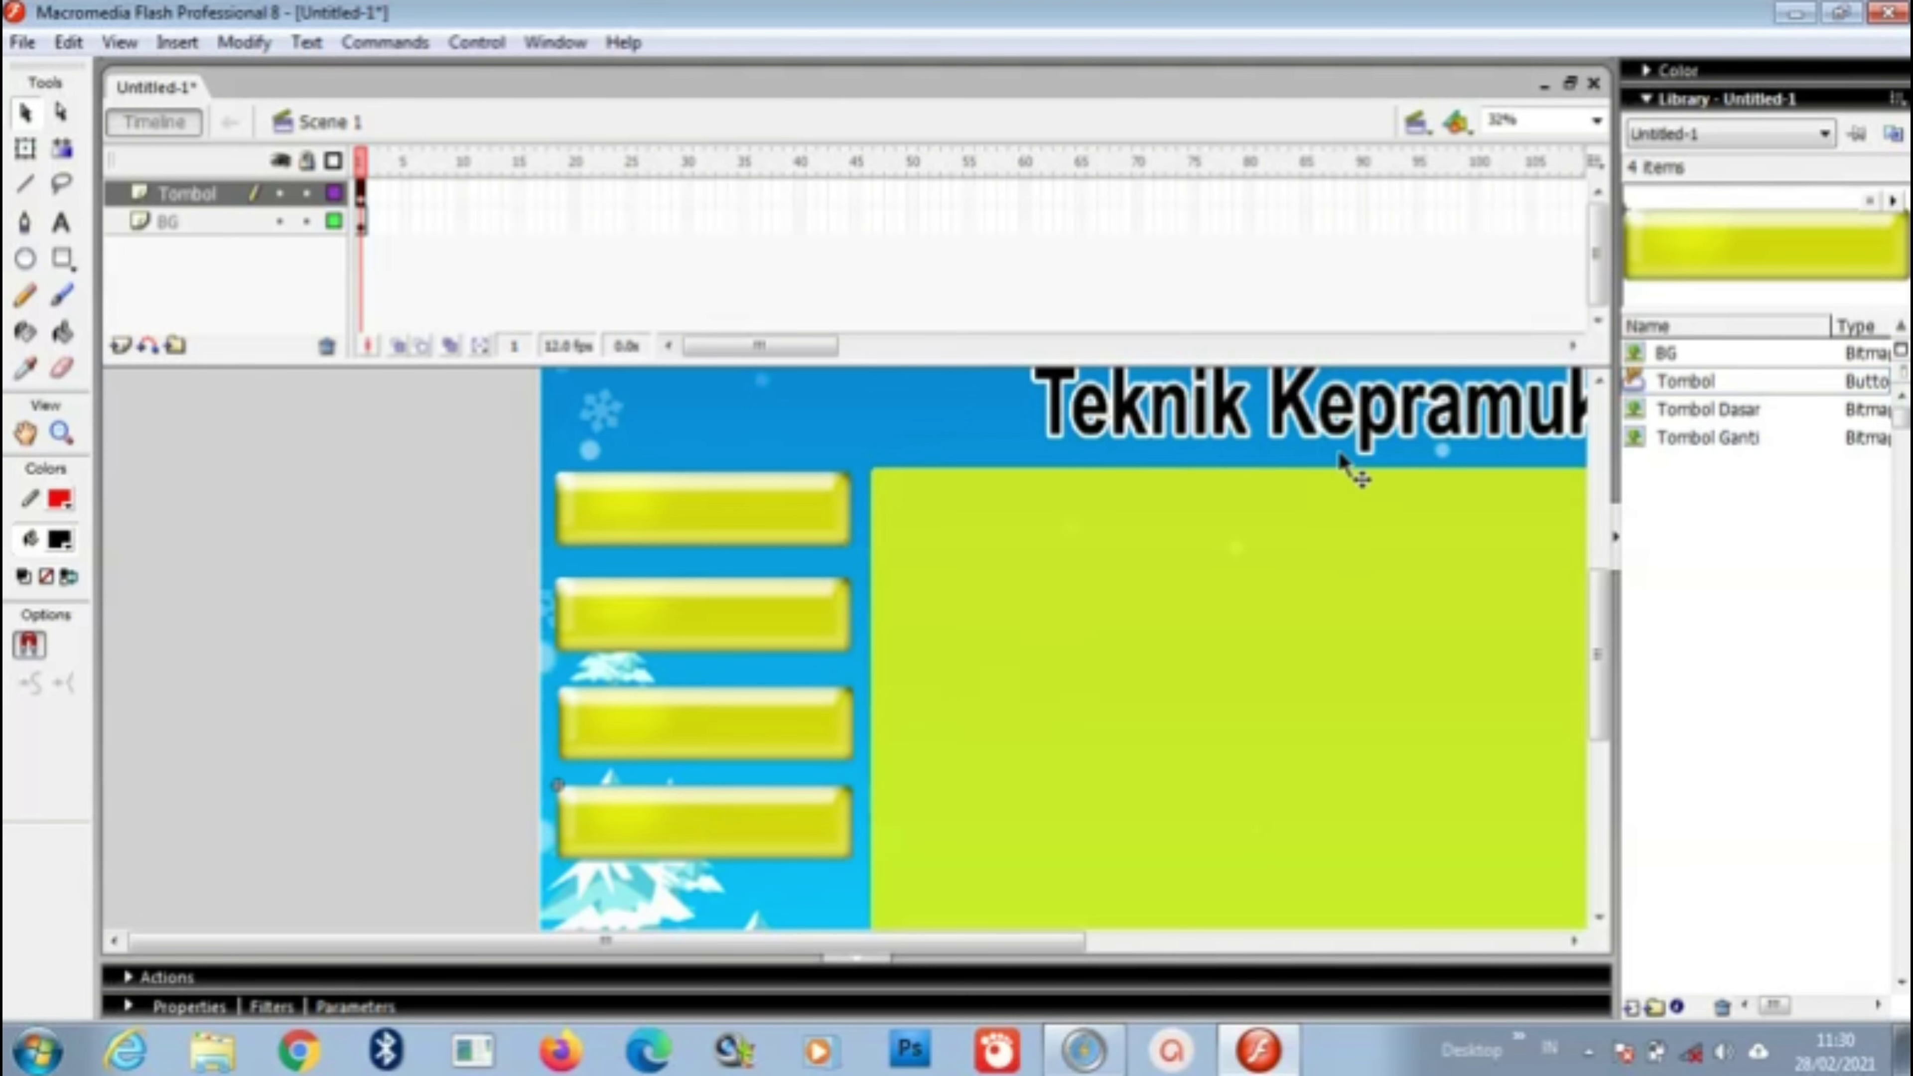
Step: Place three Tombol buttons along the top edge of the page
{"action": "left_click_drag", "start_coordinate": [1603, 664], "coordinate": [1606, 599]}
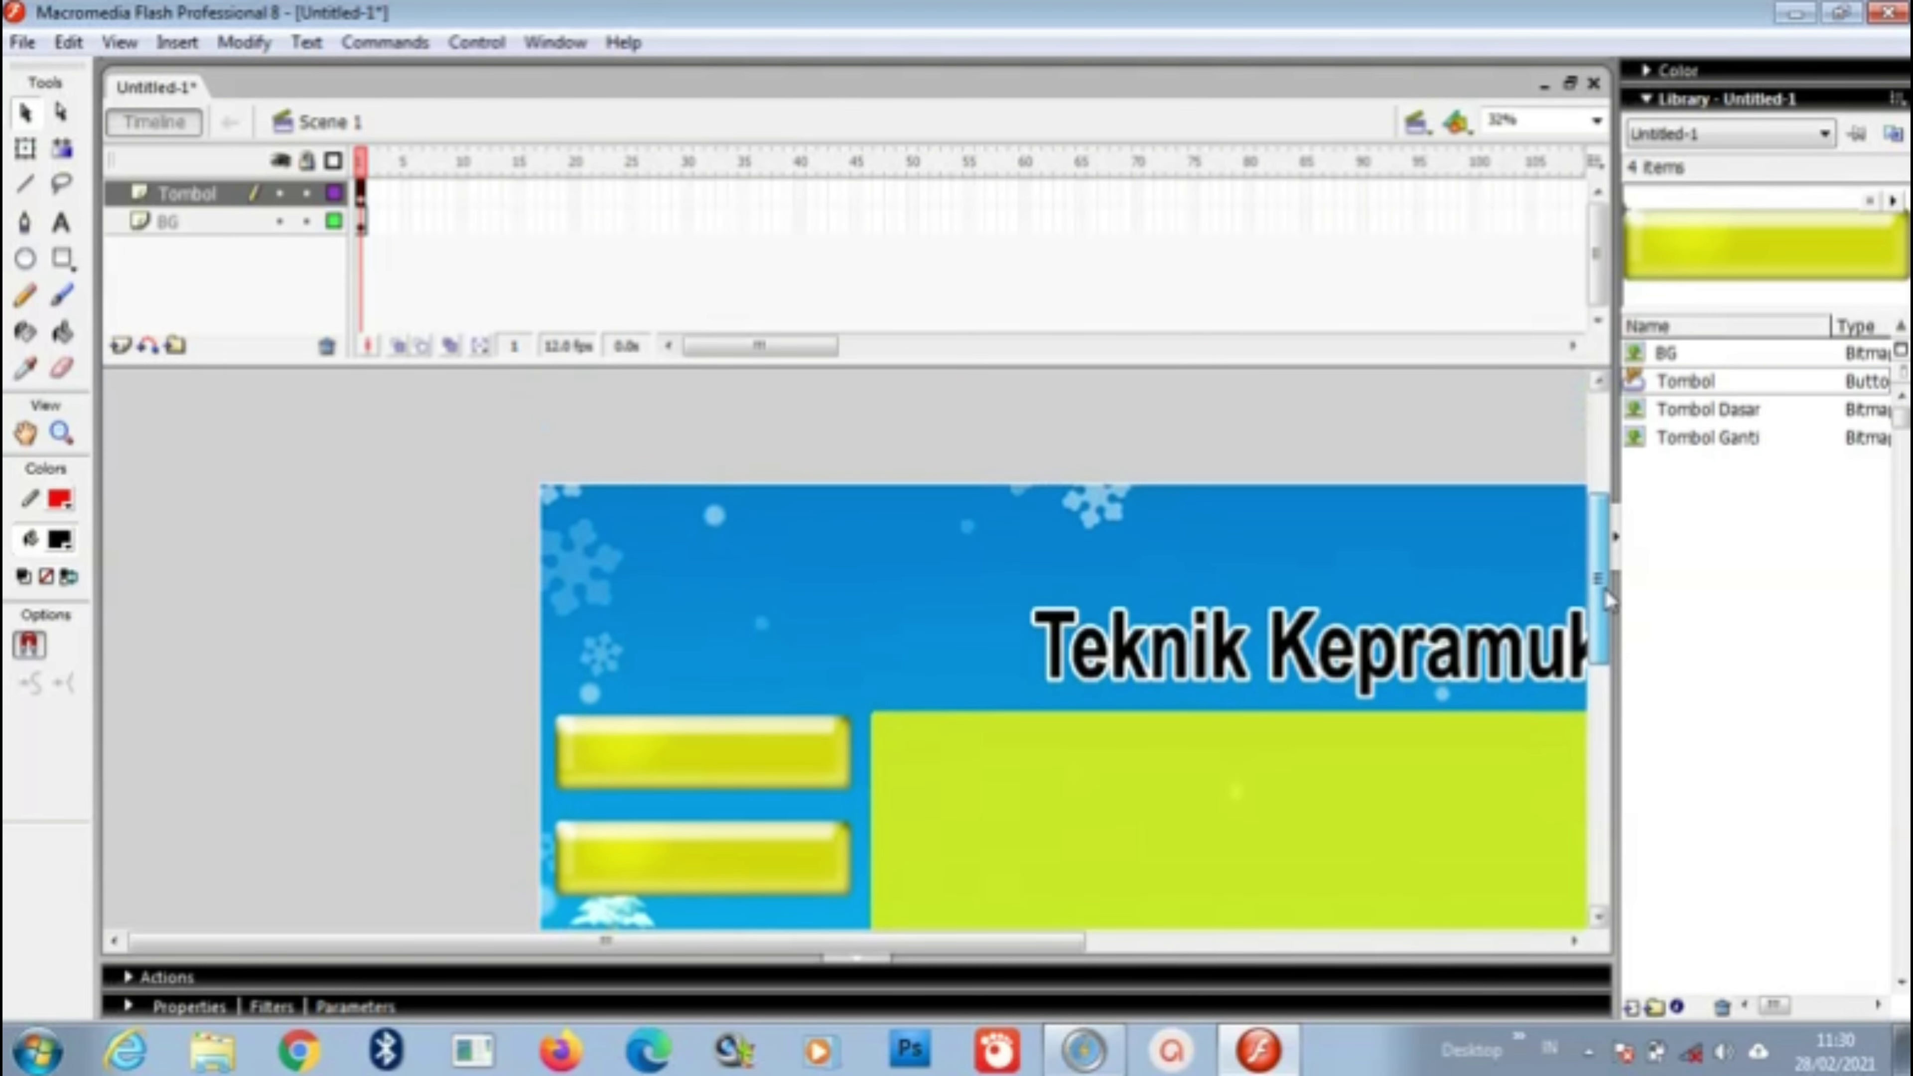
{"action": "left_click_drag", "start_coordinate": [1778, 385], "coordinate": [1127, 547]}
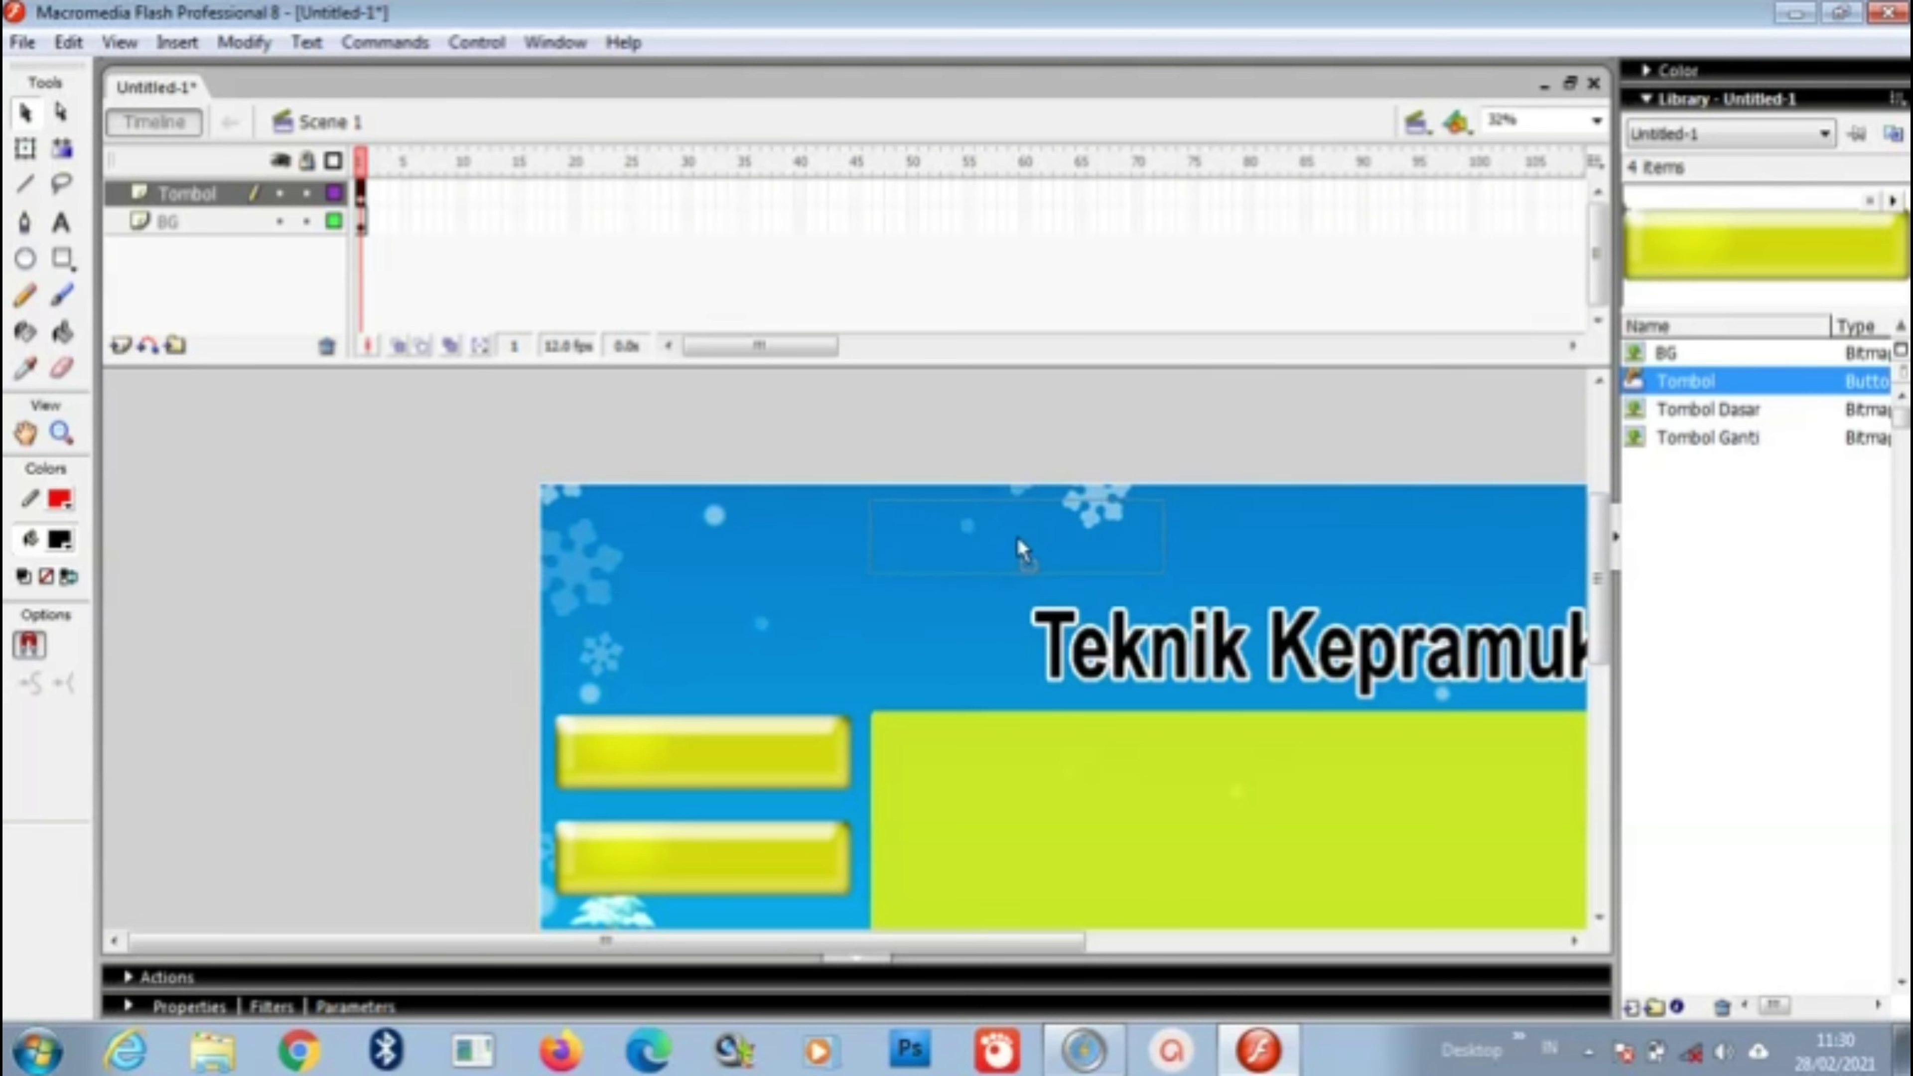
{"action": "left_click_drag", "start_coordinate": [1016, 535], "coordinate": [1017, 536]}
{"action": "left_click_drag", "start_coordinate": [1085, 942], "coordinate": [1303, 946]}
{"action": "left_click_drag", "start_coordinate": [1755, 382], "coordinate": [1027, 537]}
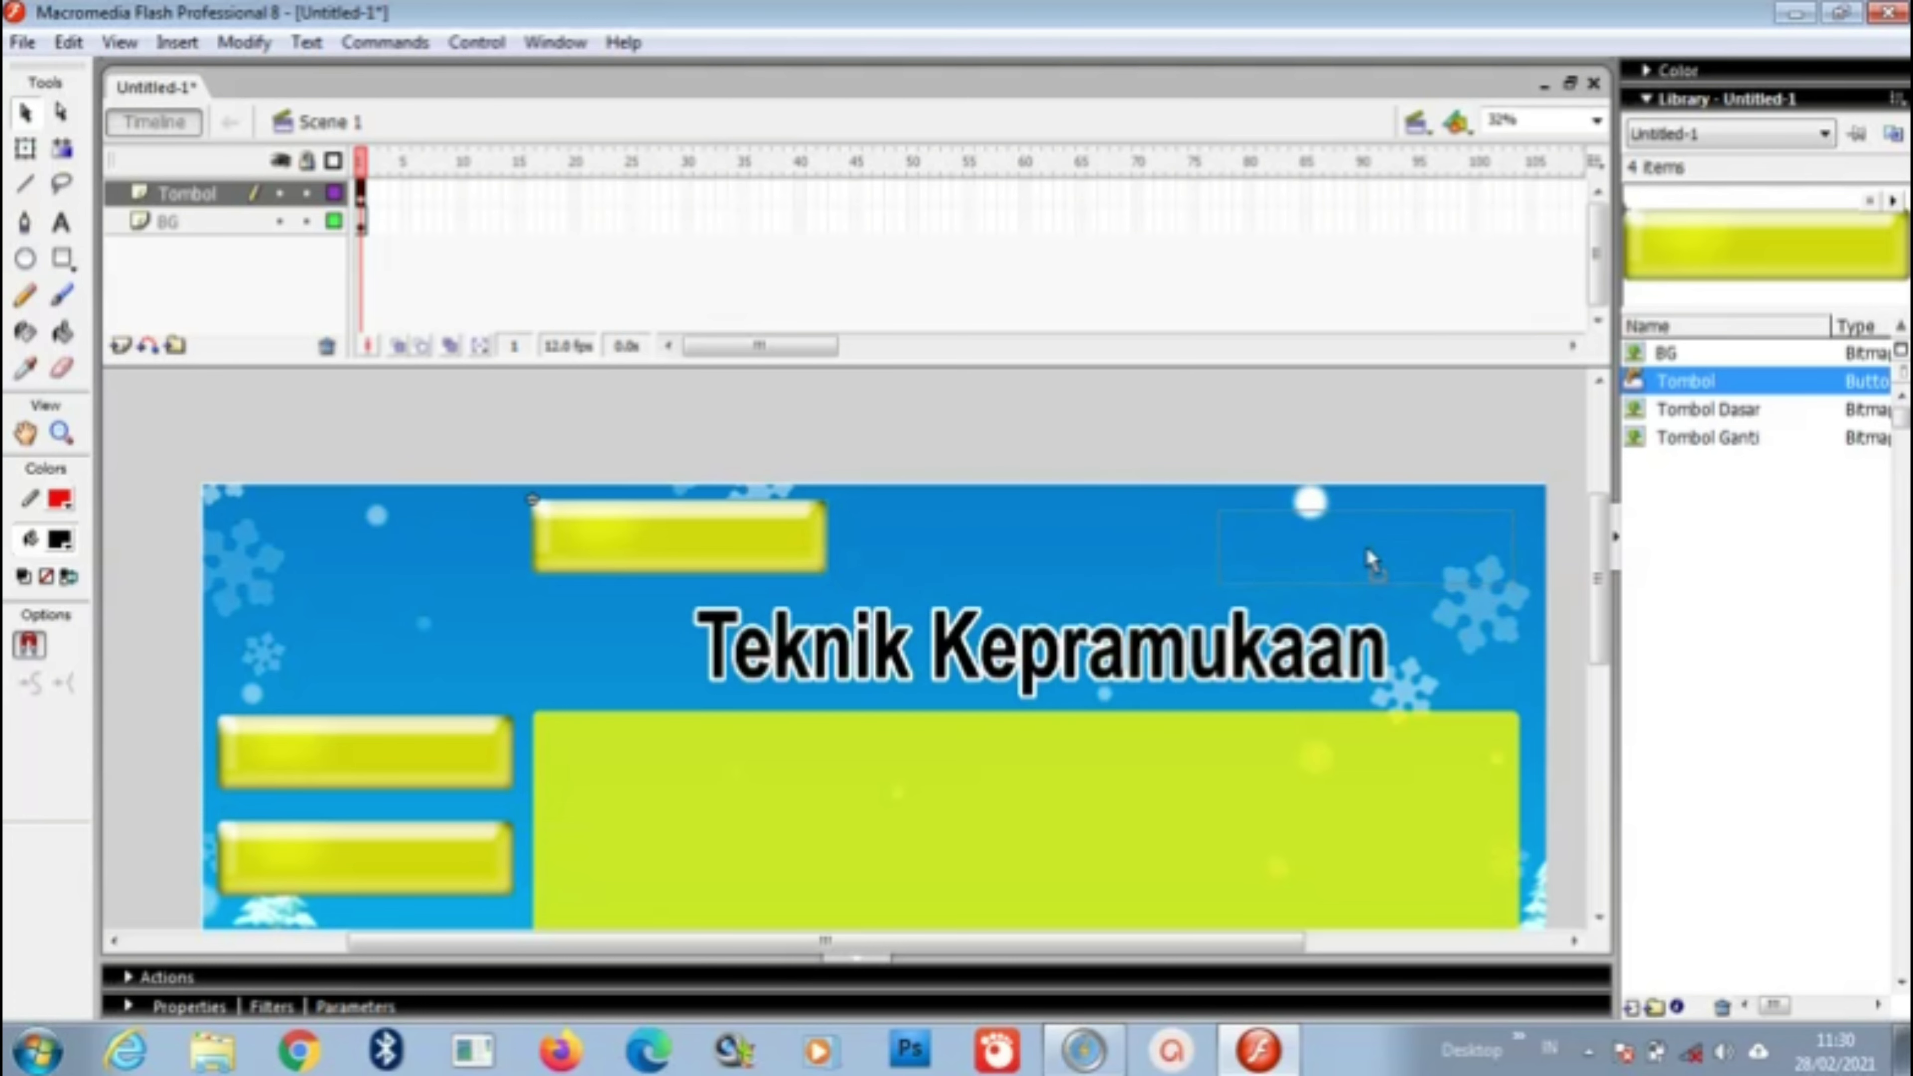
{"action": "left_click_drag", "start_coordinate": [1369, 557], "coordinate": [1369, 558]}
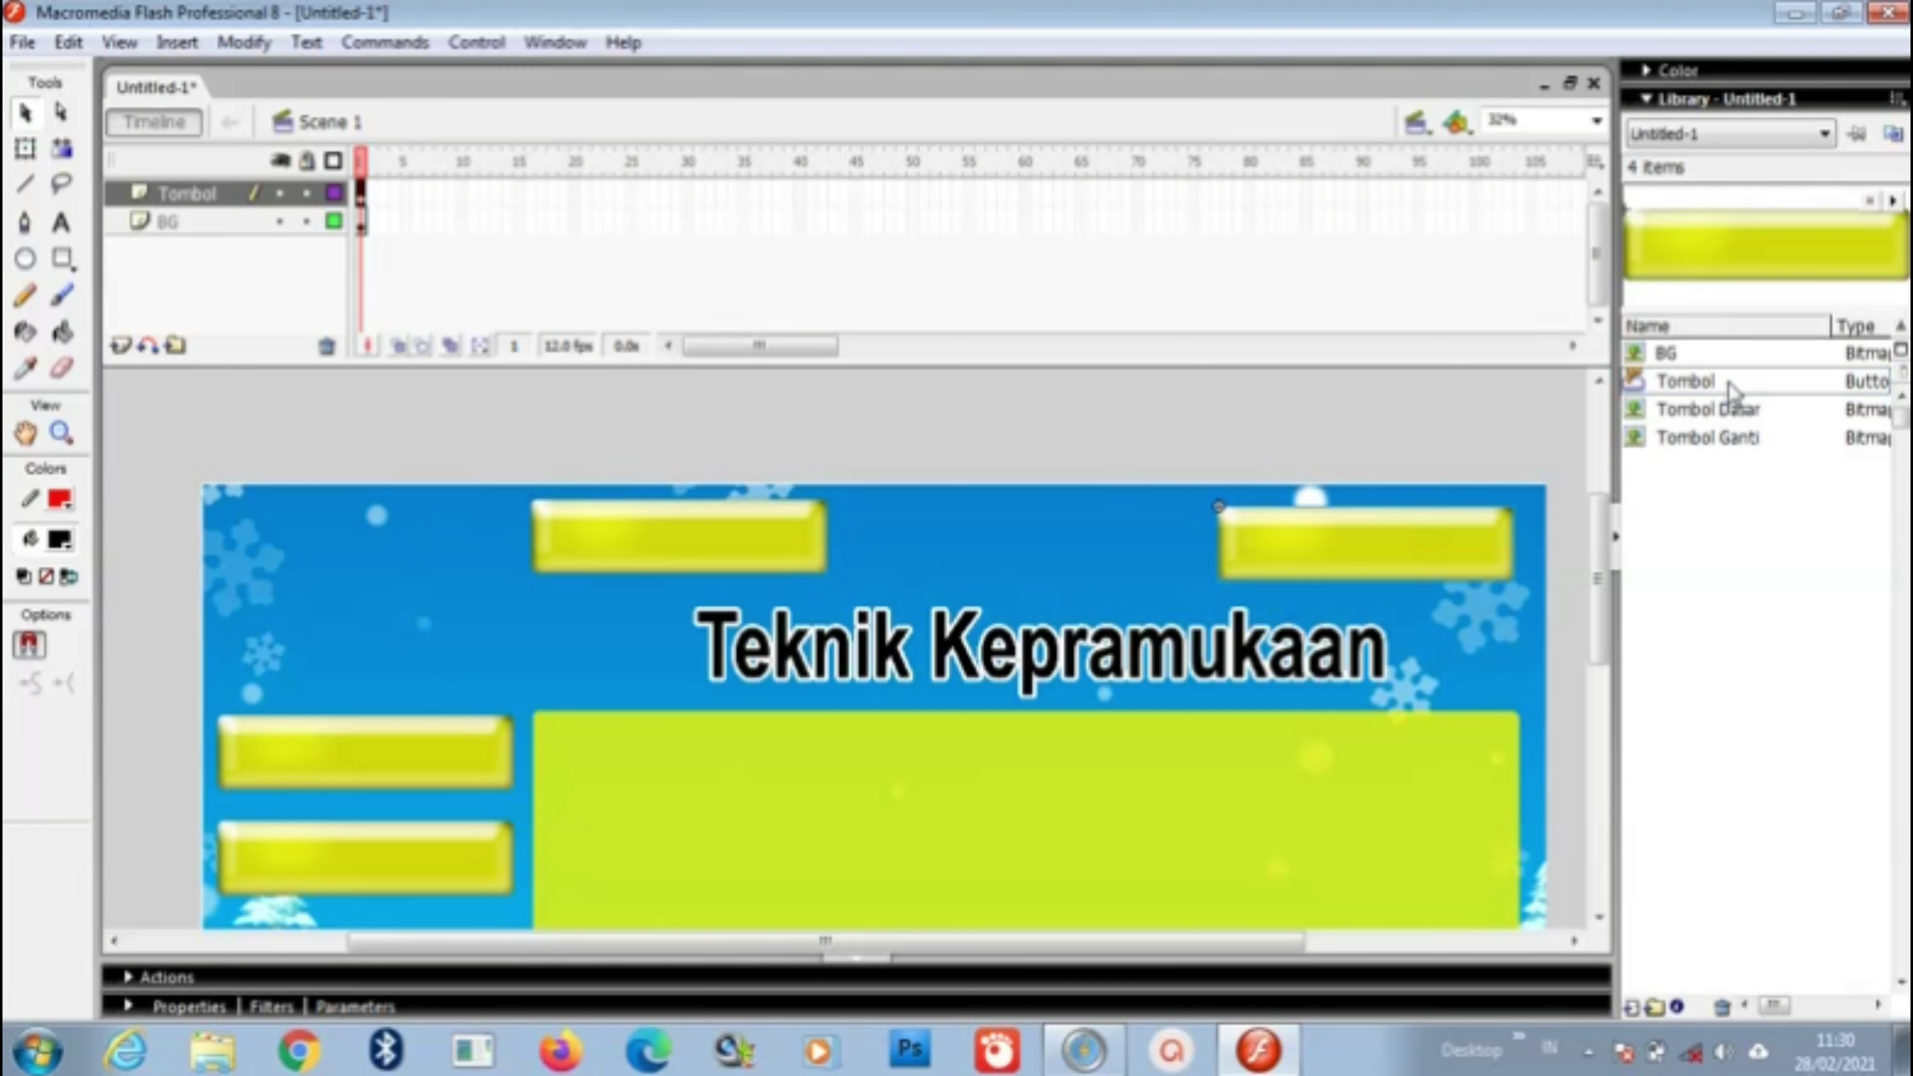
{"action": "left_click_drag", "start_coordinate": [1687, 381], "coordinate": [1028, 556]}
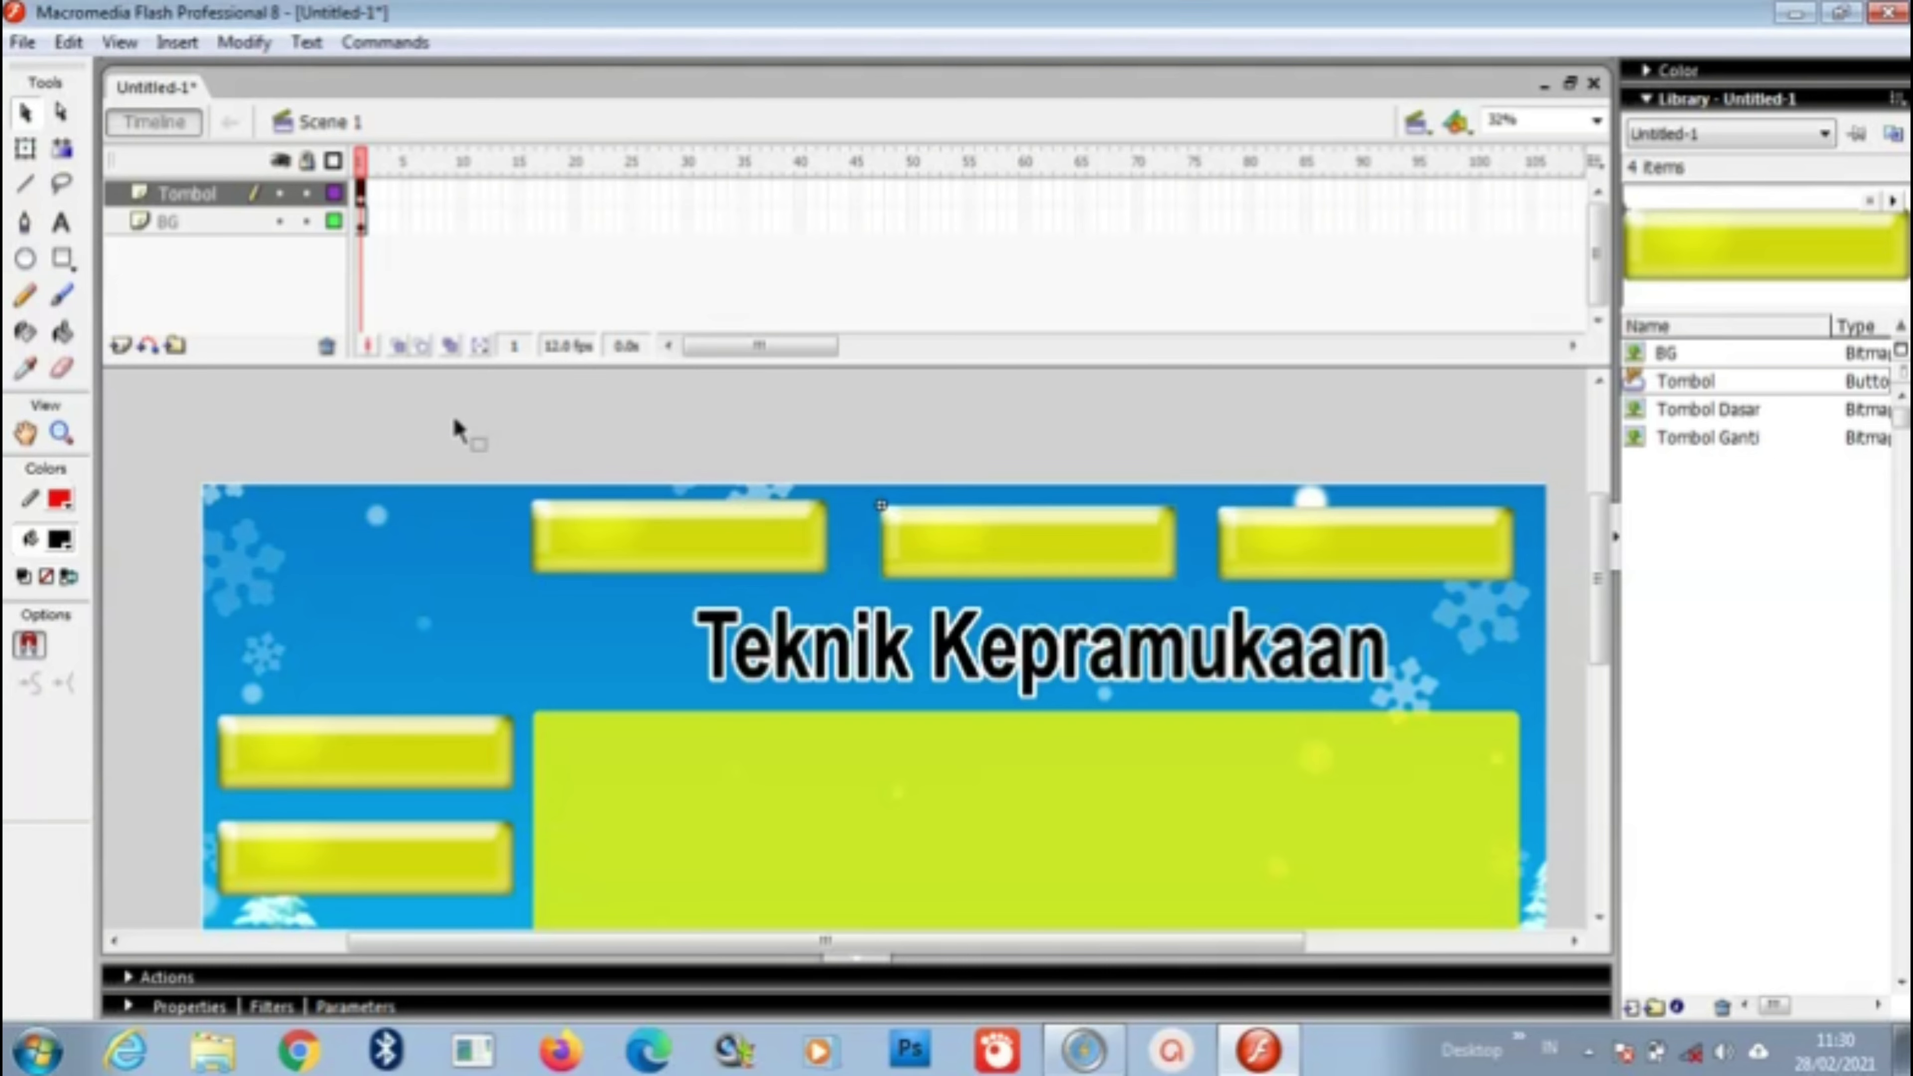
{"action": "key", "text": "ctrl+Return"}
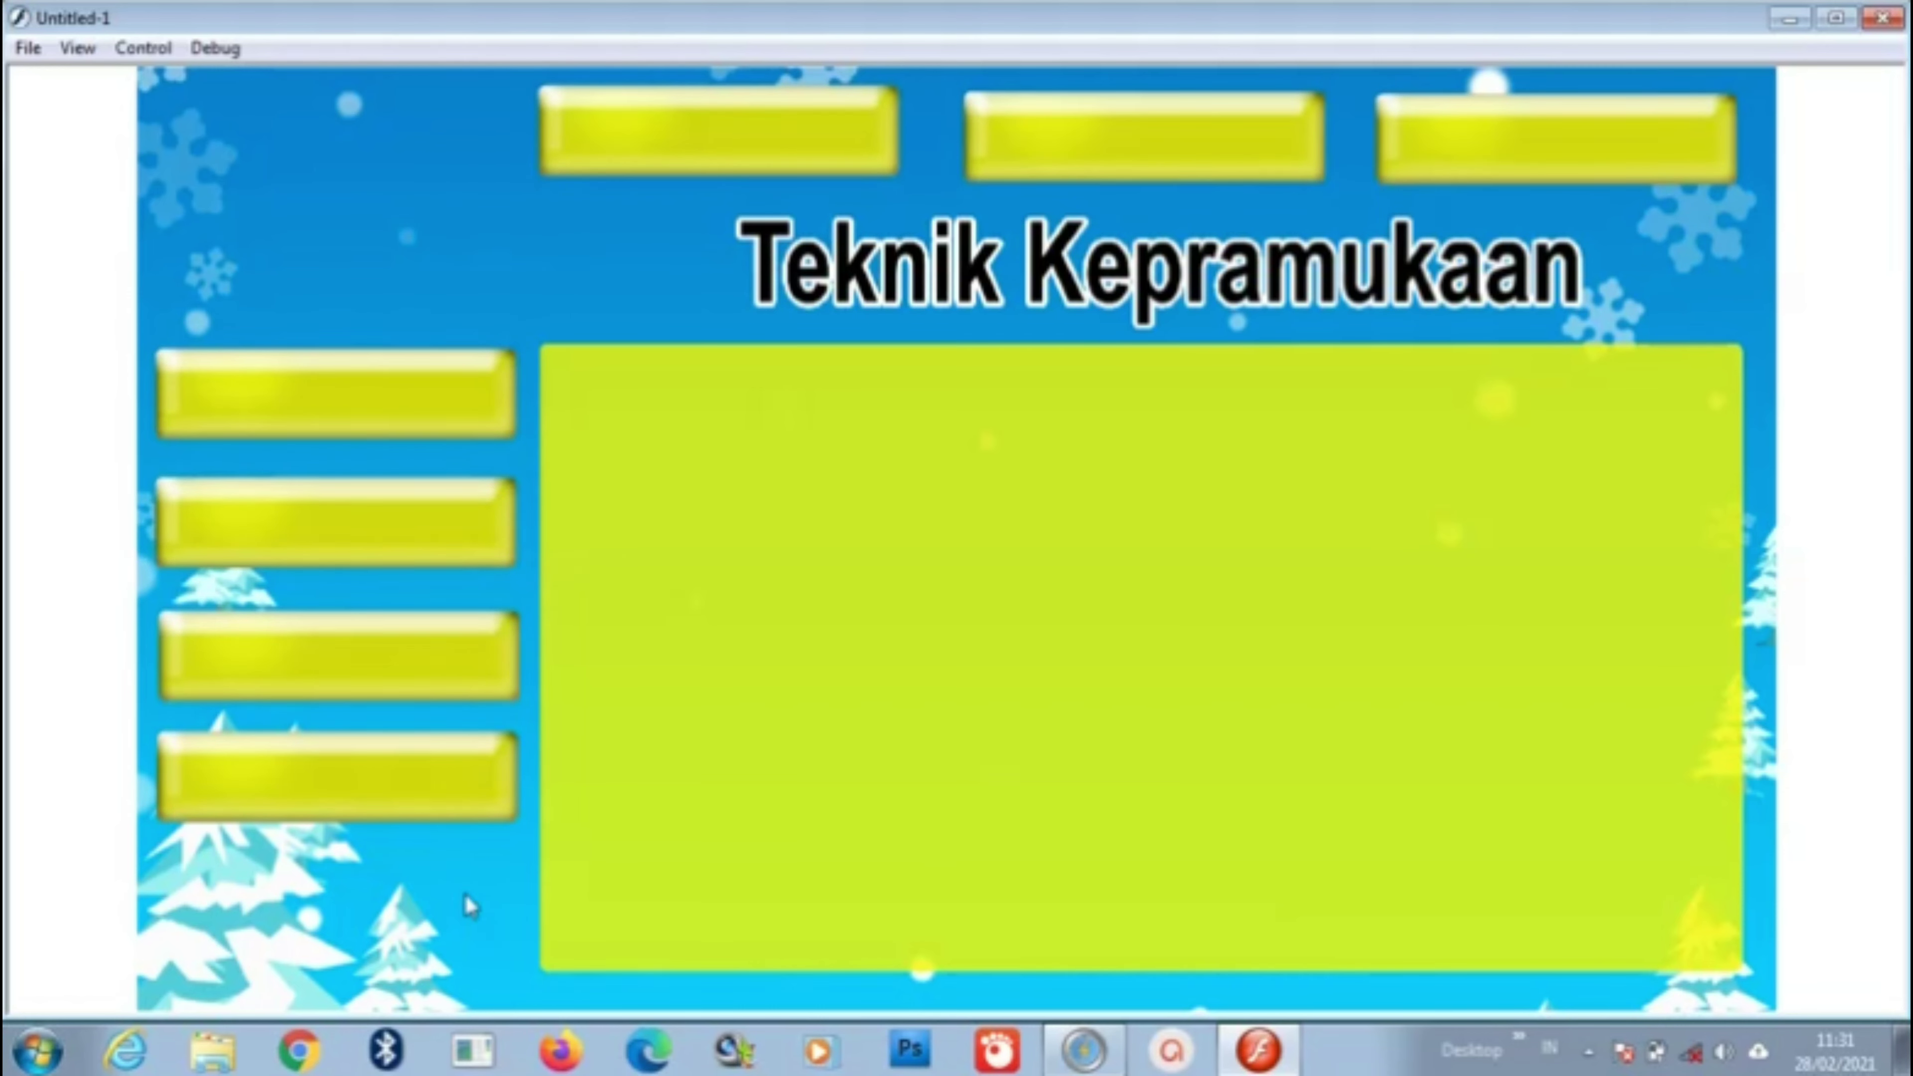
{"action": "left_click", "coordinate": [1881, 18]}
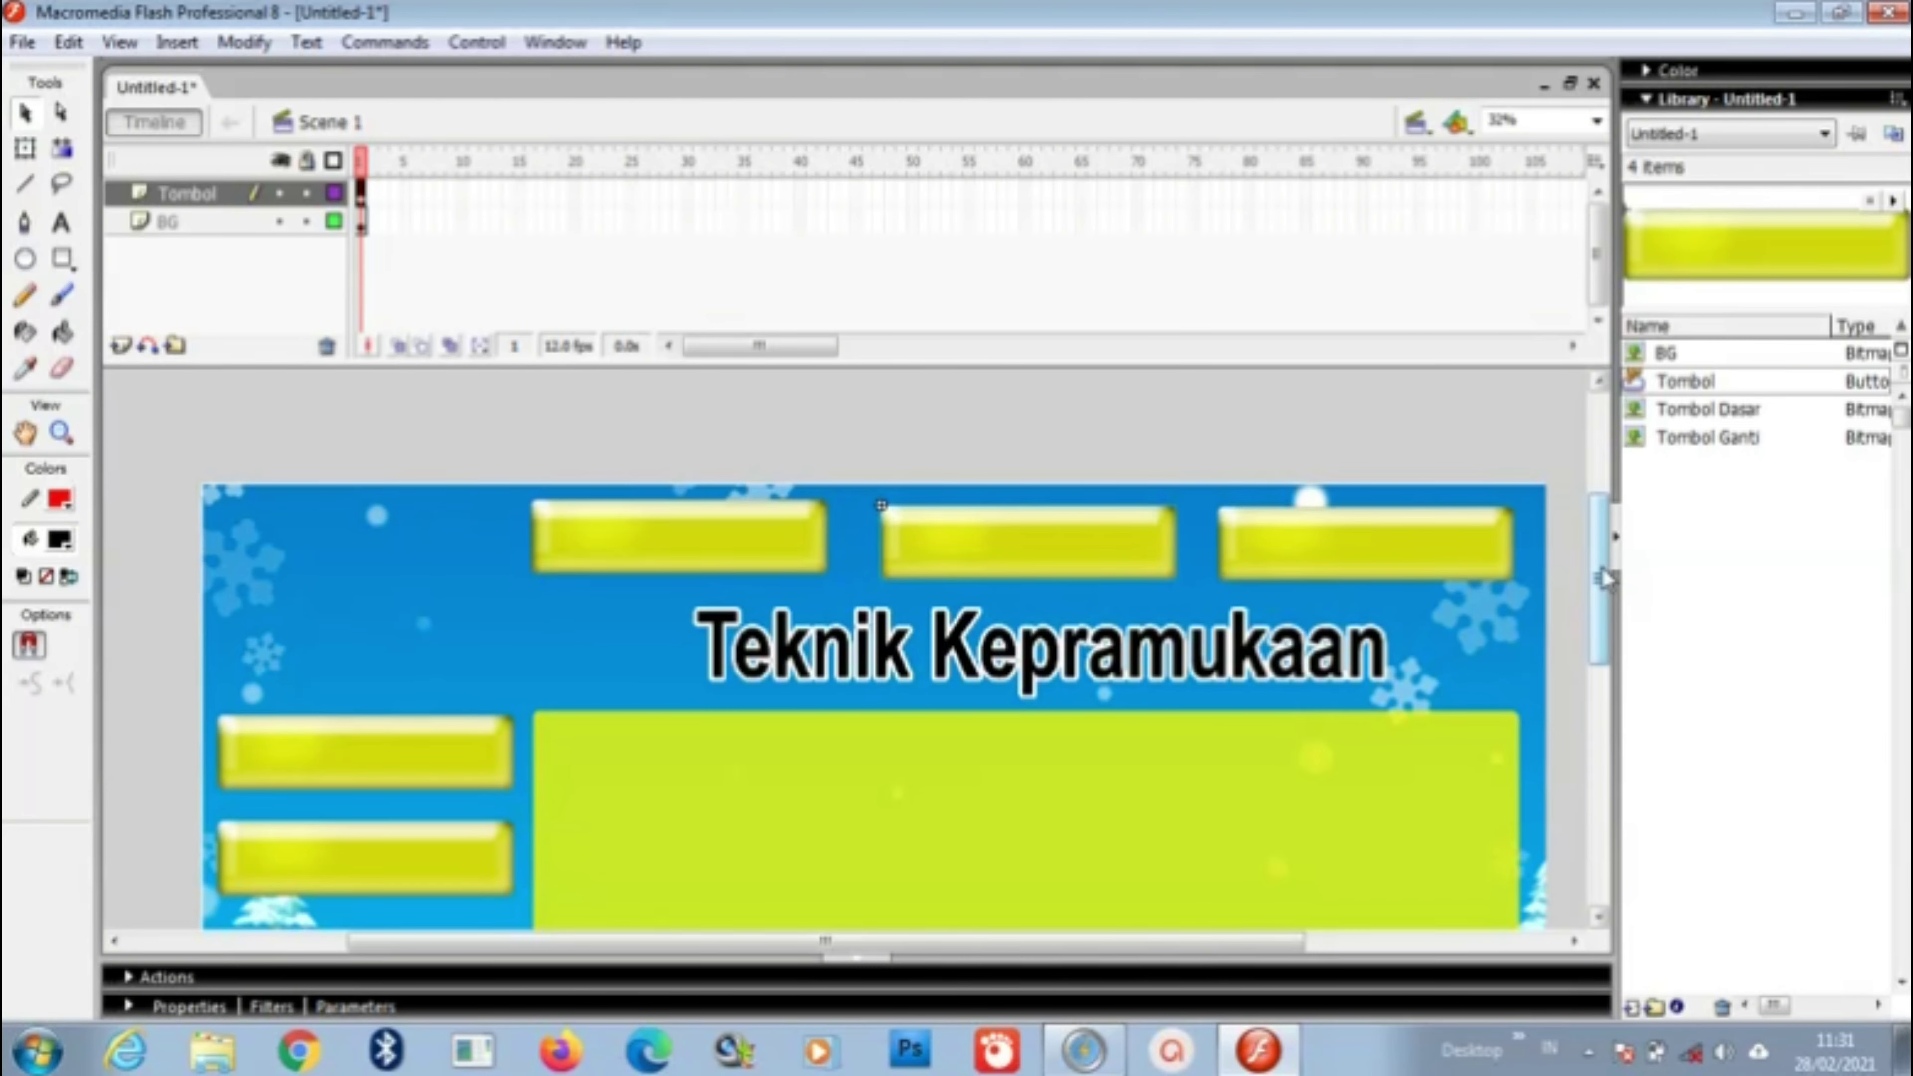
{"action": "left_click_drag", "start_coordinate": [1601, 580], "coordinate": [1607, 600]}
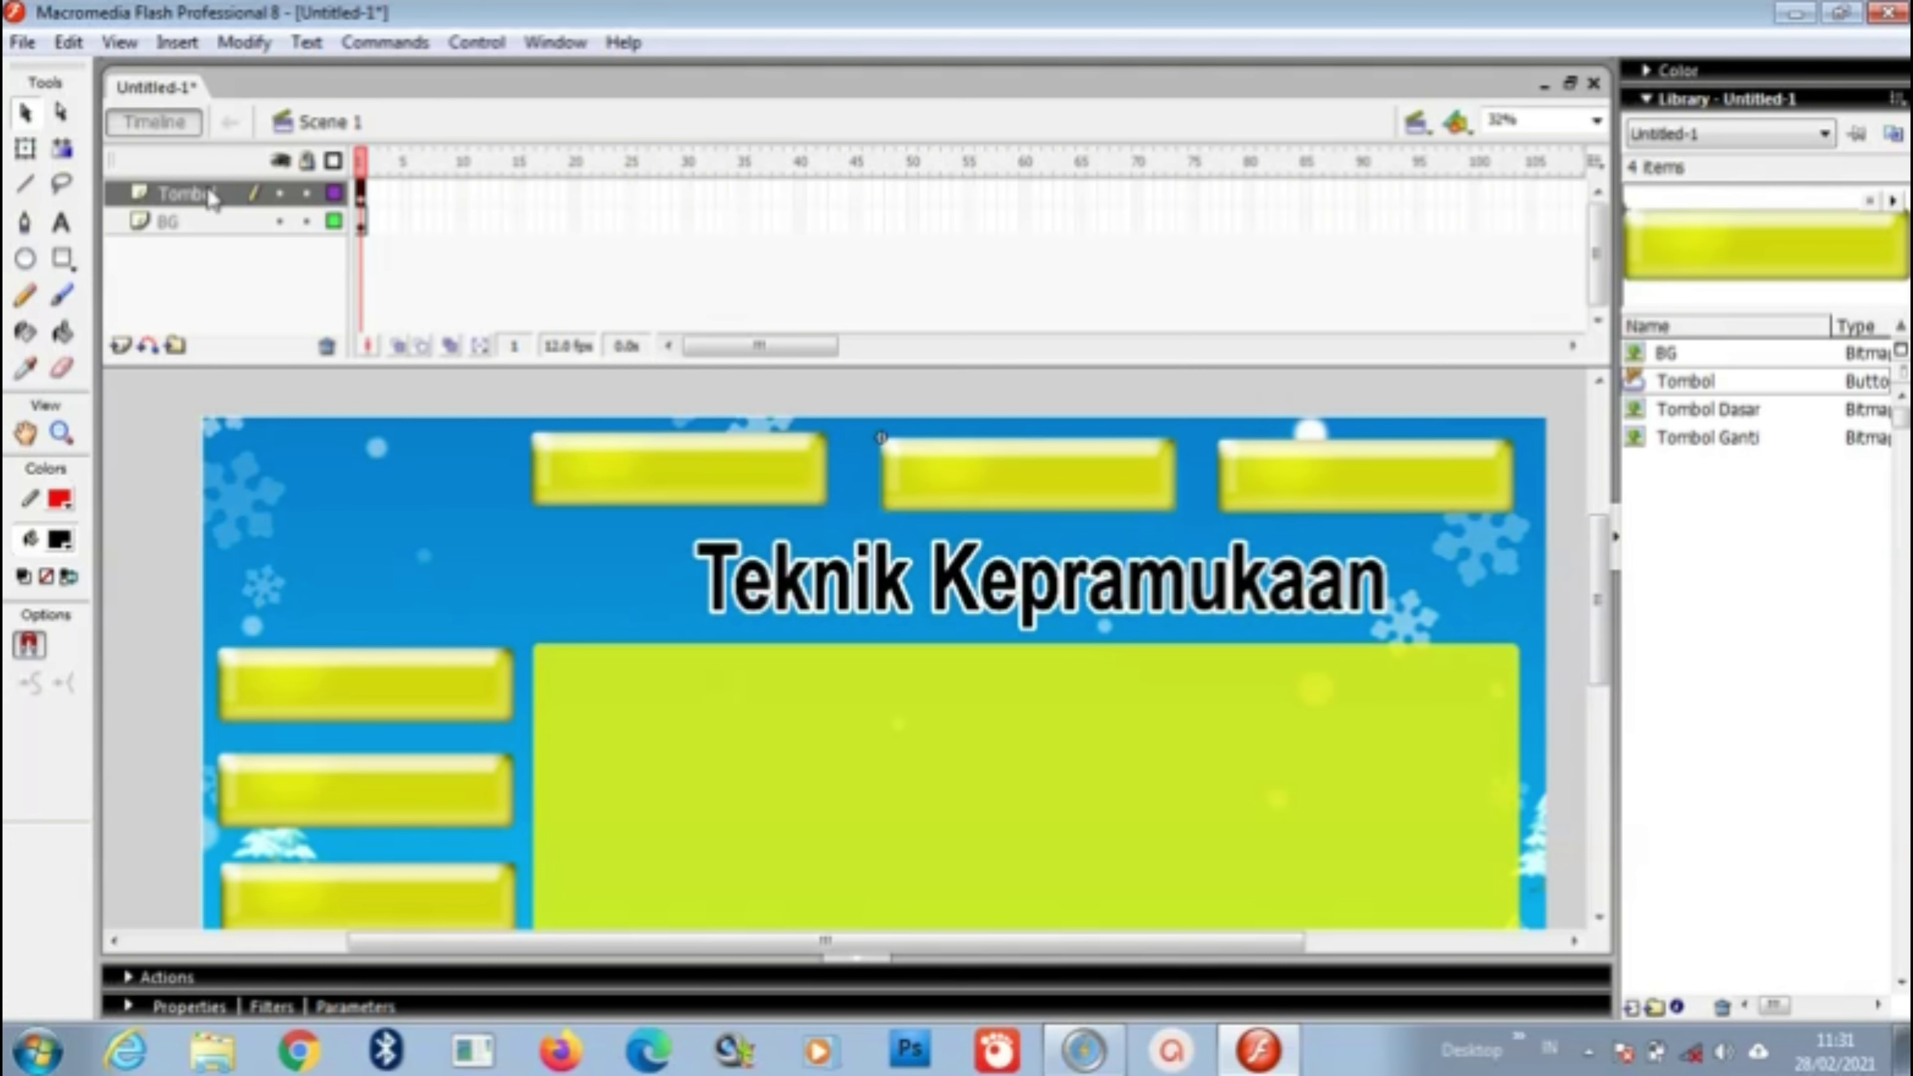
{"action": "left_click", "coordinate": [252, 197]}
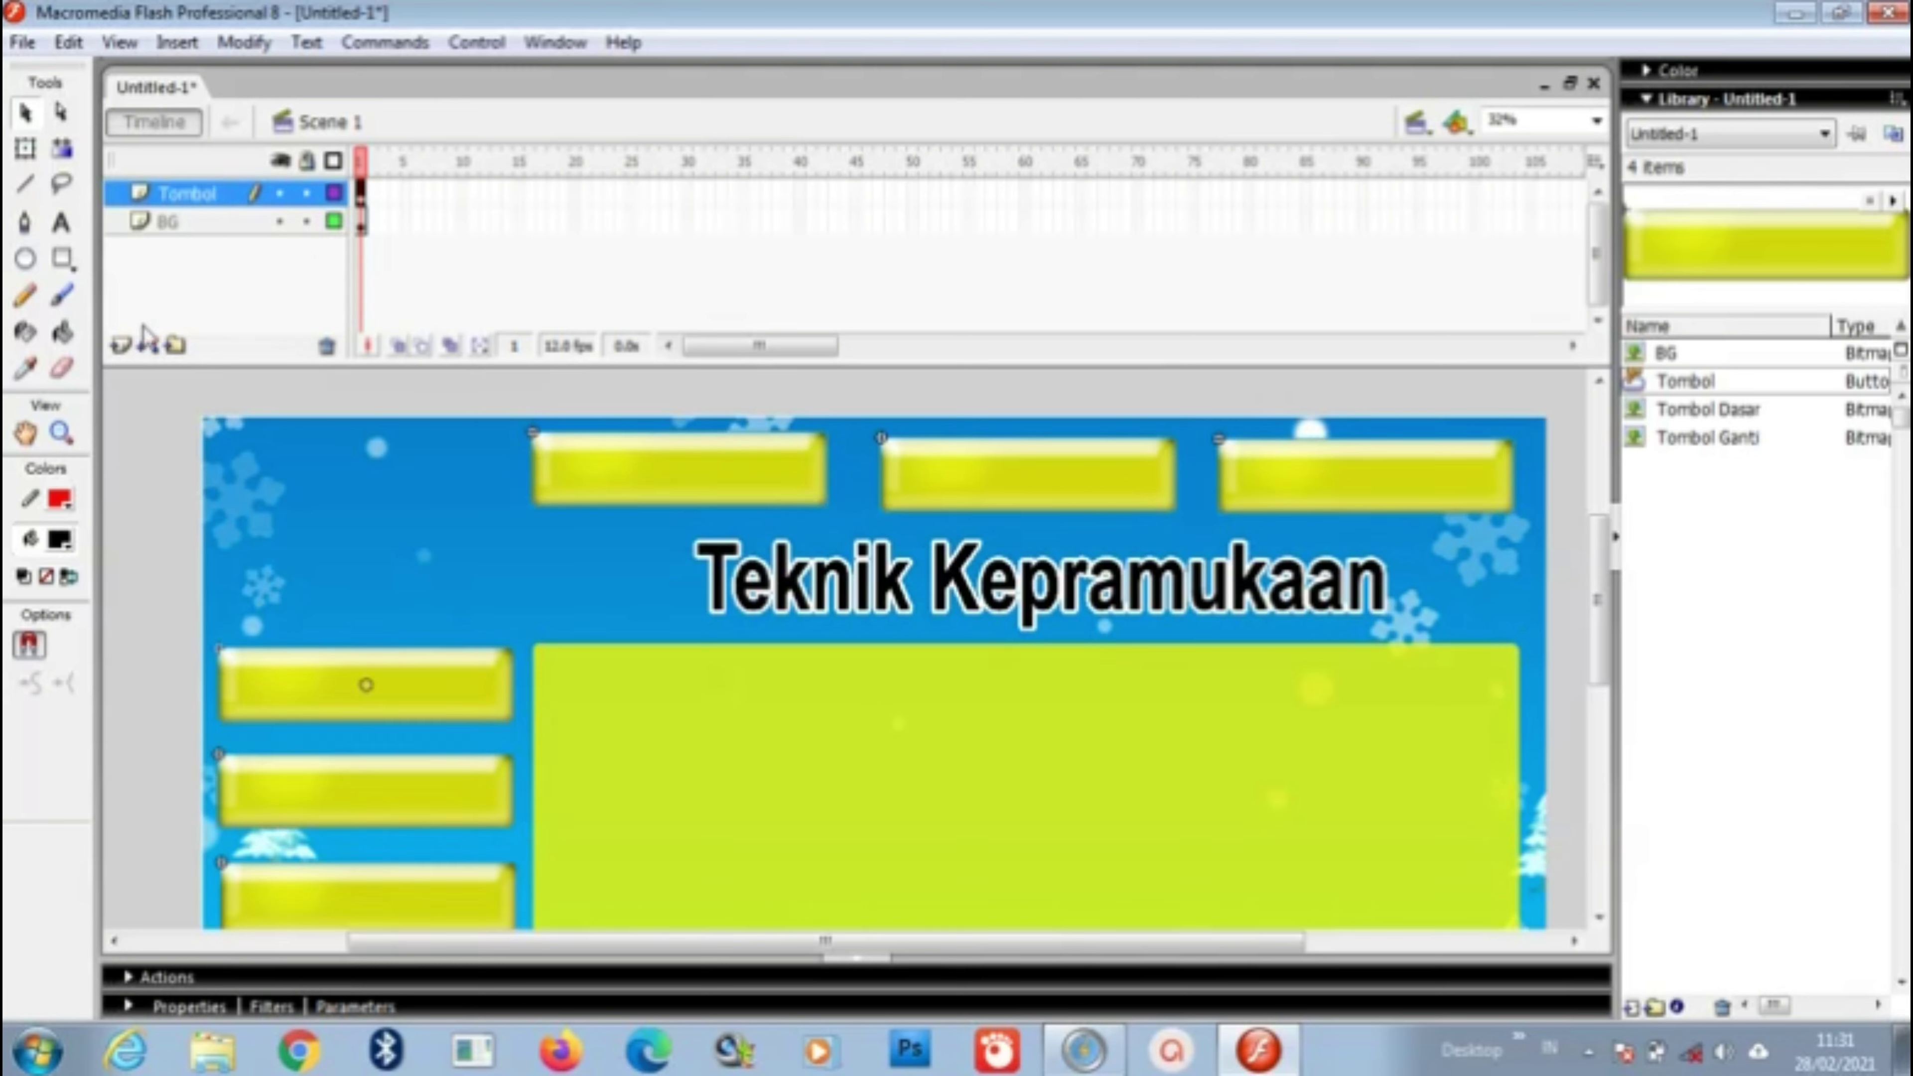
Step: Label the first top button 'Profile' with the Text tool
{"action": "left_click", "coordinate": [63, 227]}
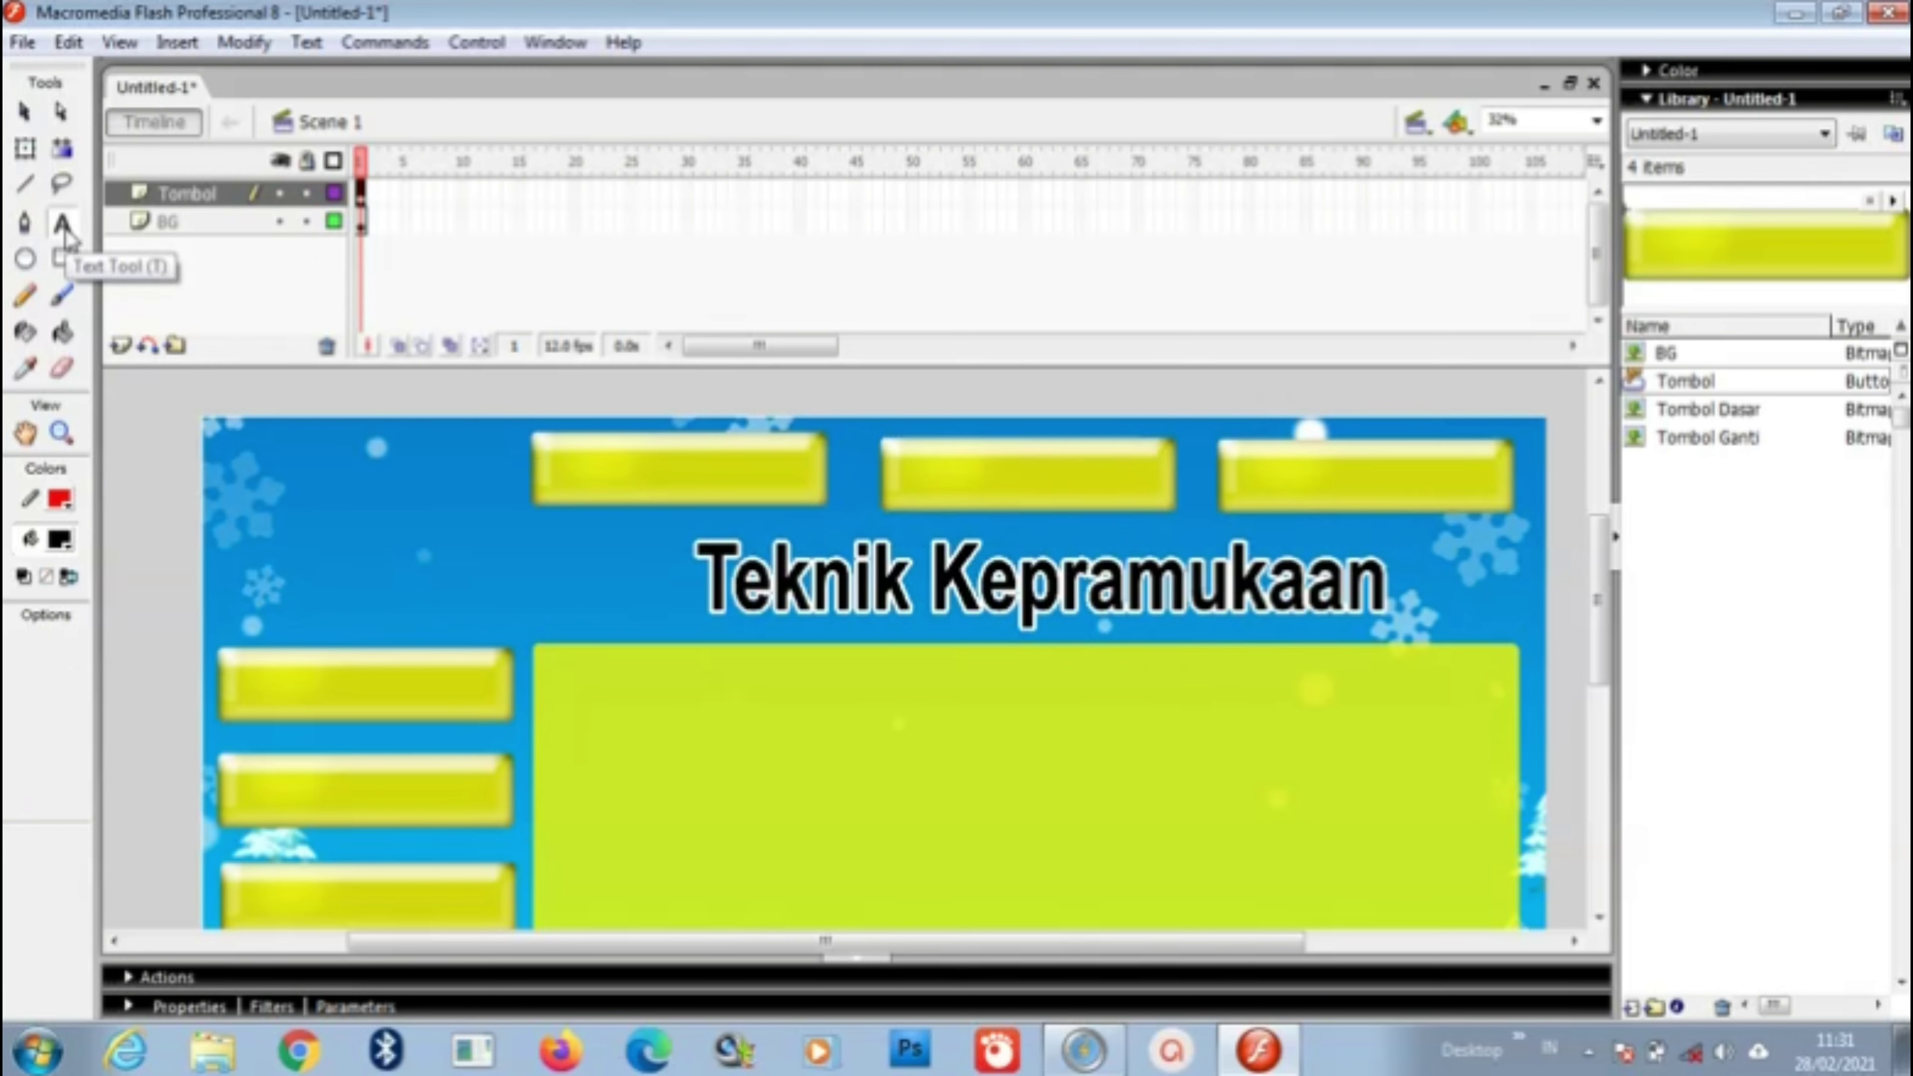
{"action": "left_click", "coordinate": [580, 484]}
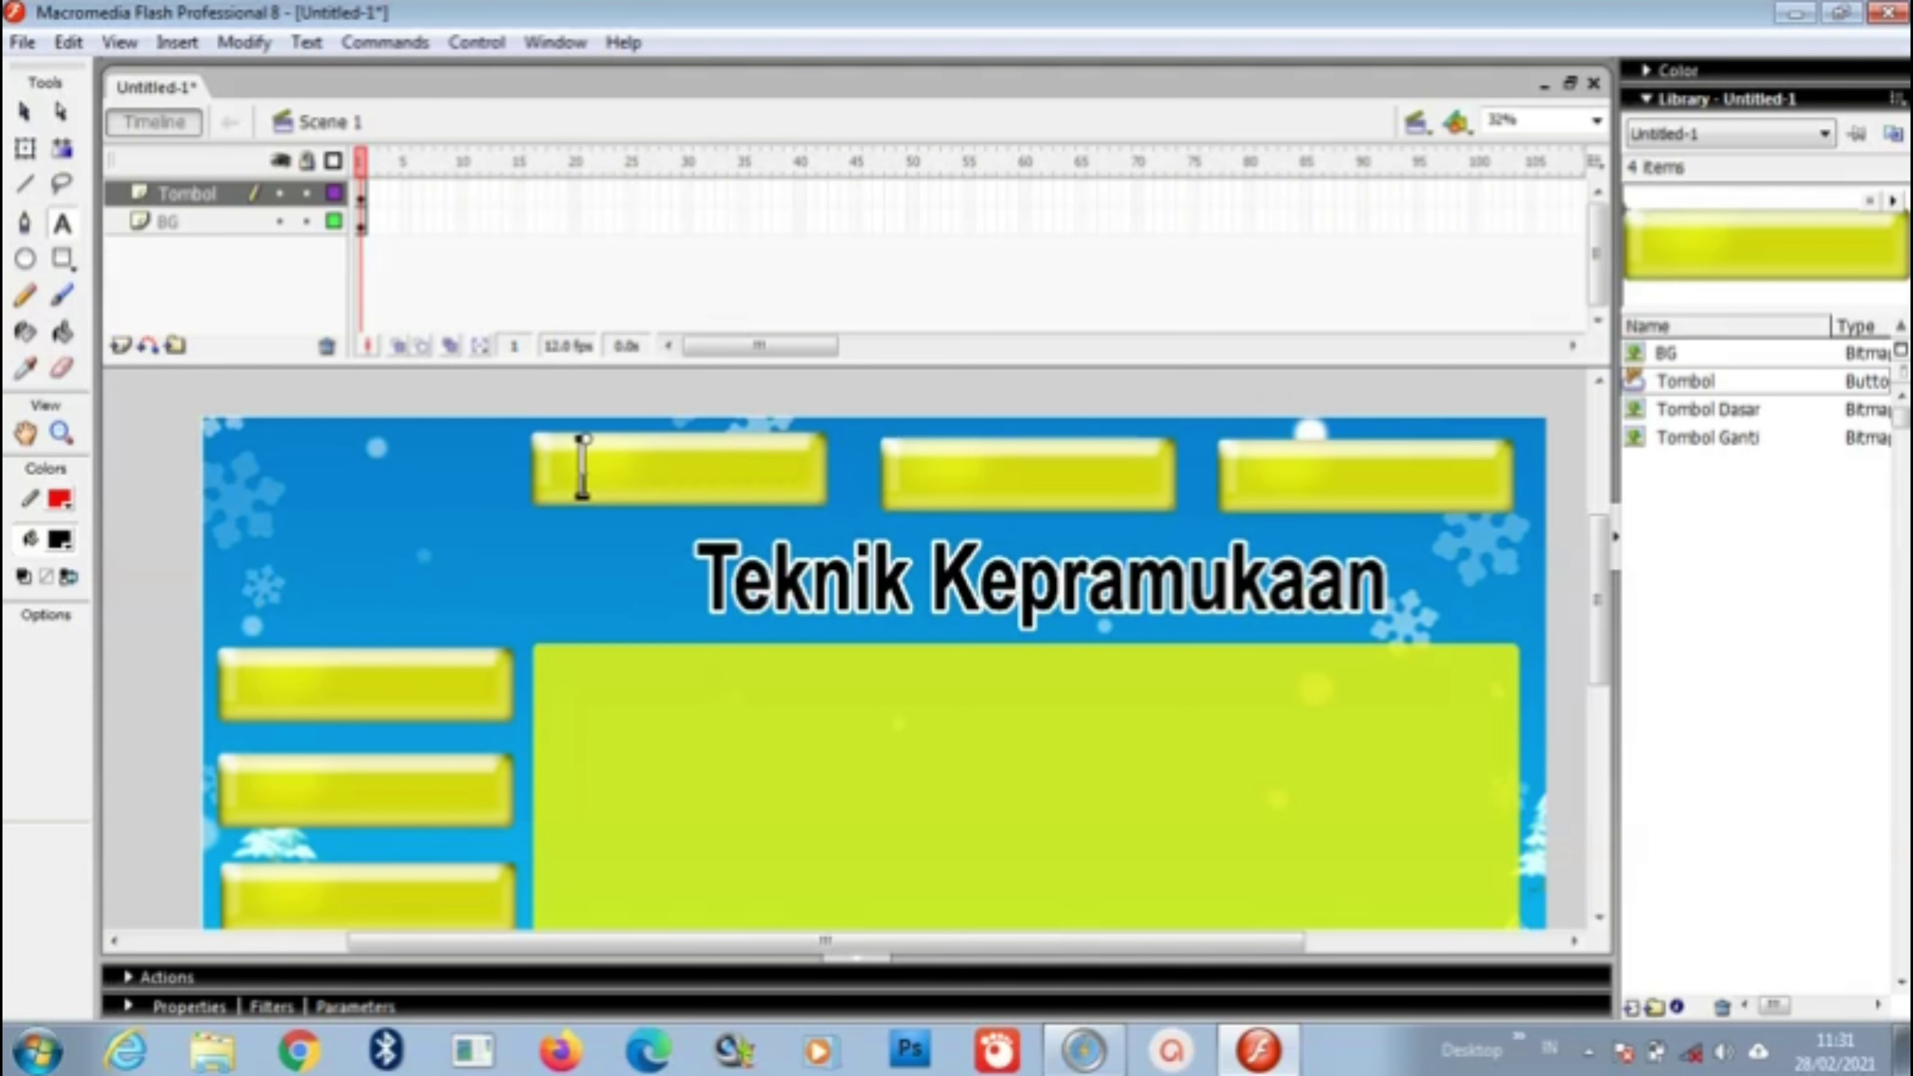
{"action": "type", "text": "Profile"}
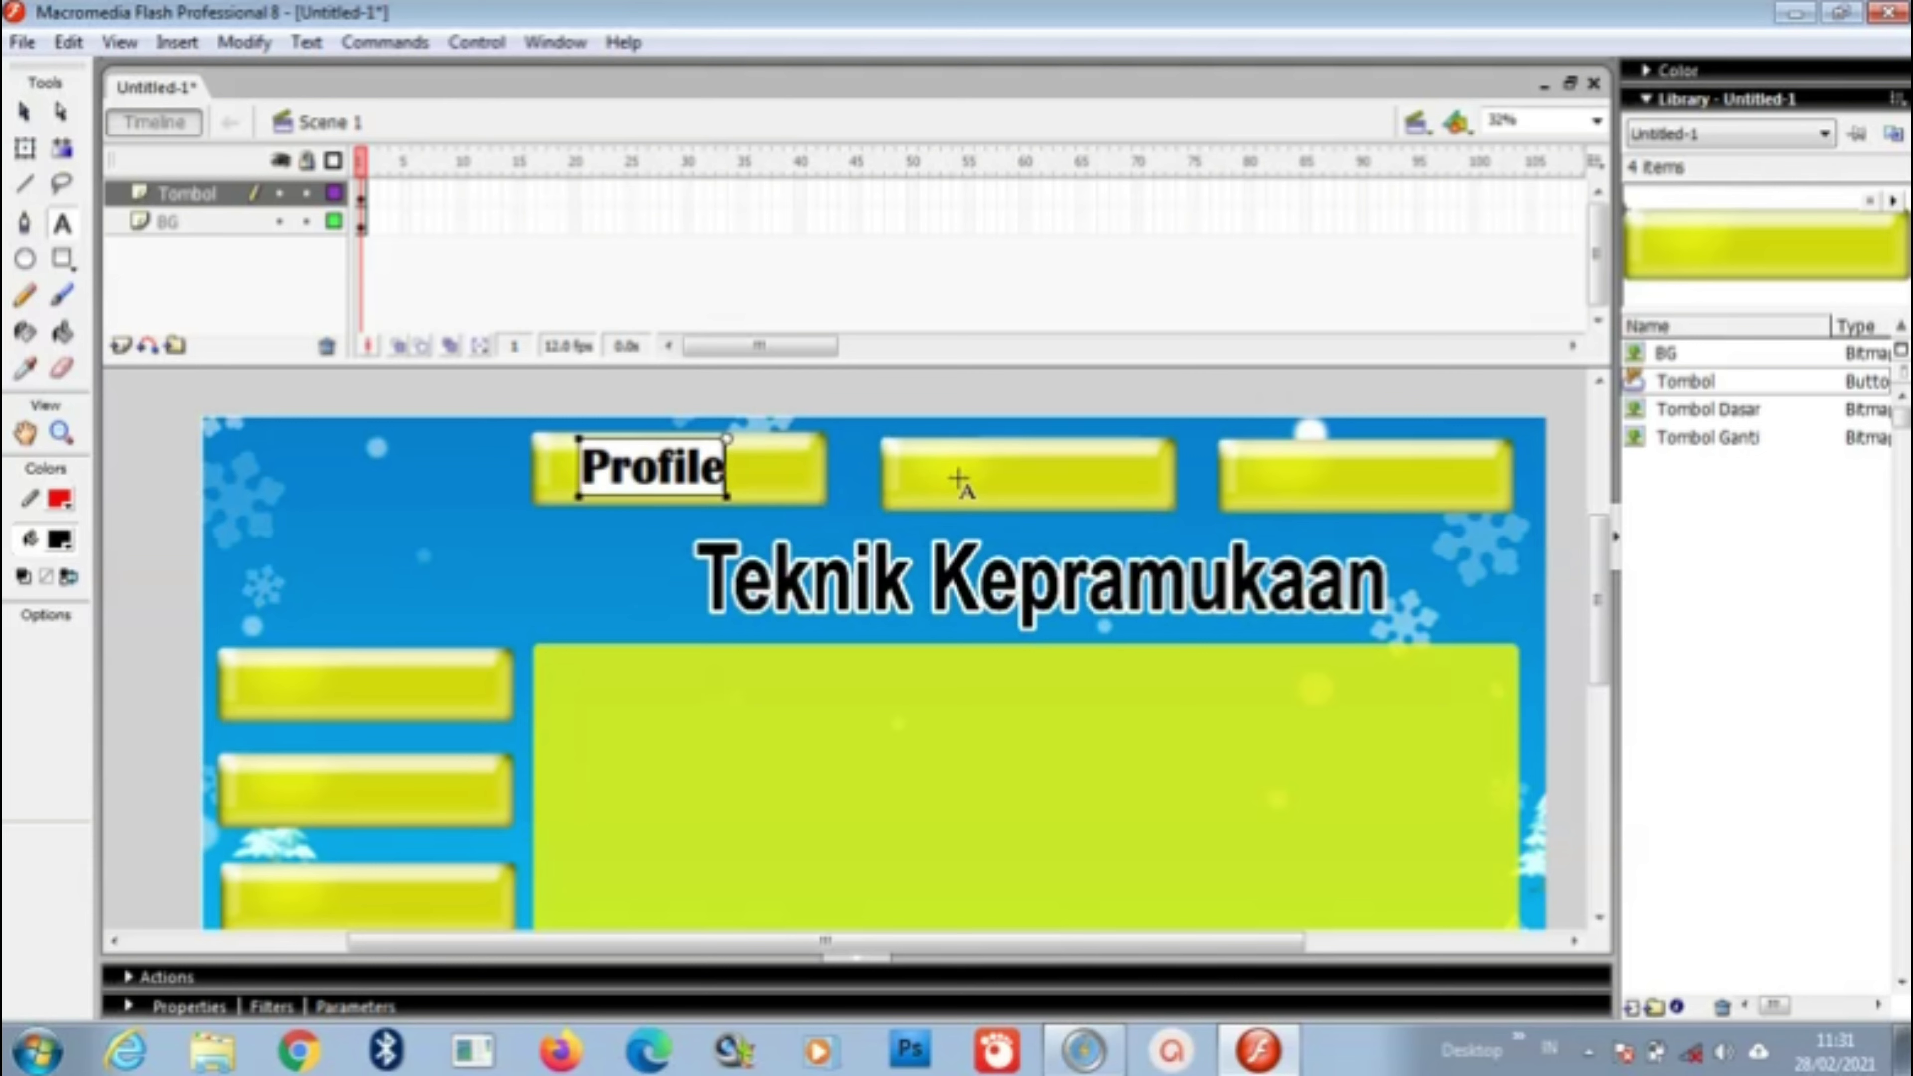
{"action": "key", "text": "Escape"}
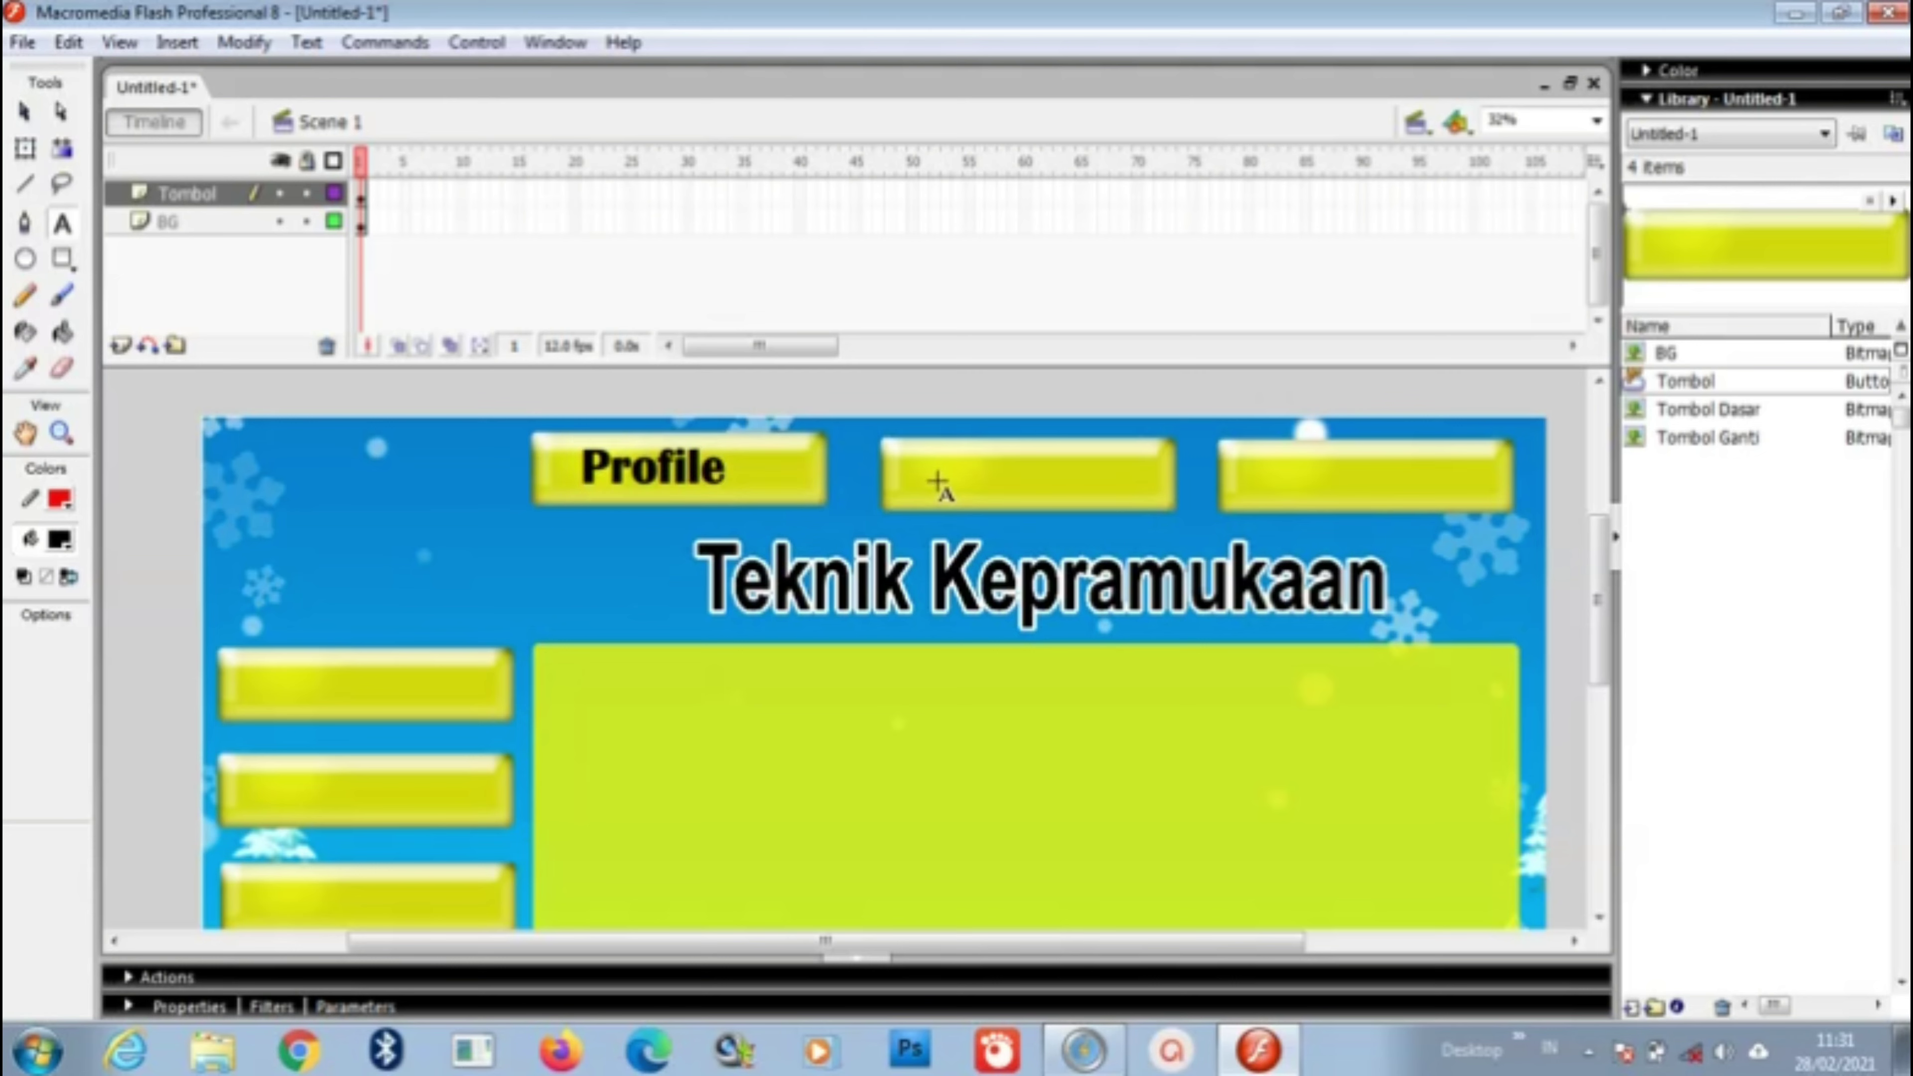
Step: Label the second top button 'Galeri', correcting the spelling and centring it
{"action": "left_click", "coordinate": [938, 482]}
{"action": "type", "text": "Ga"}
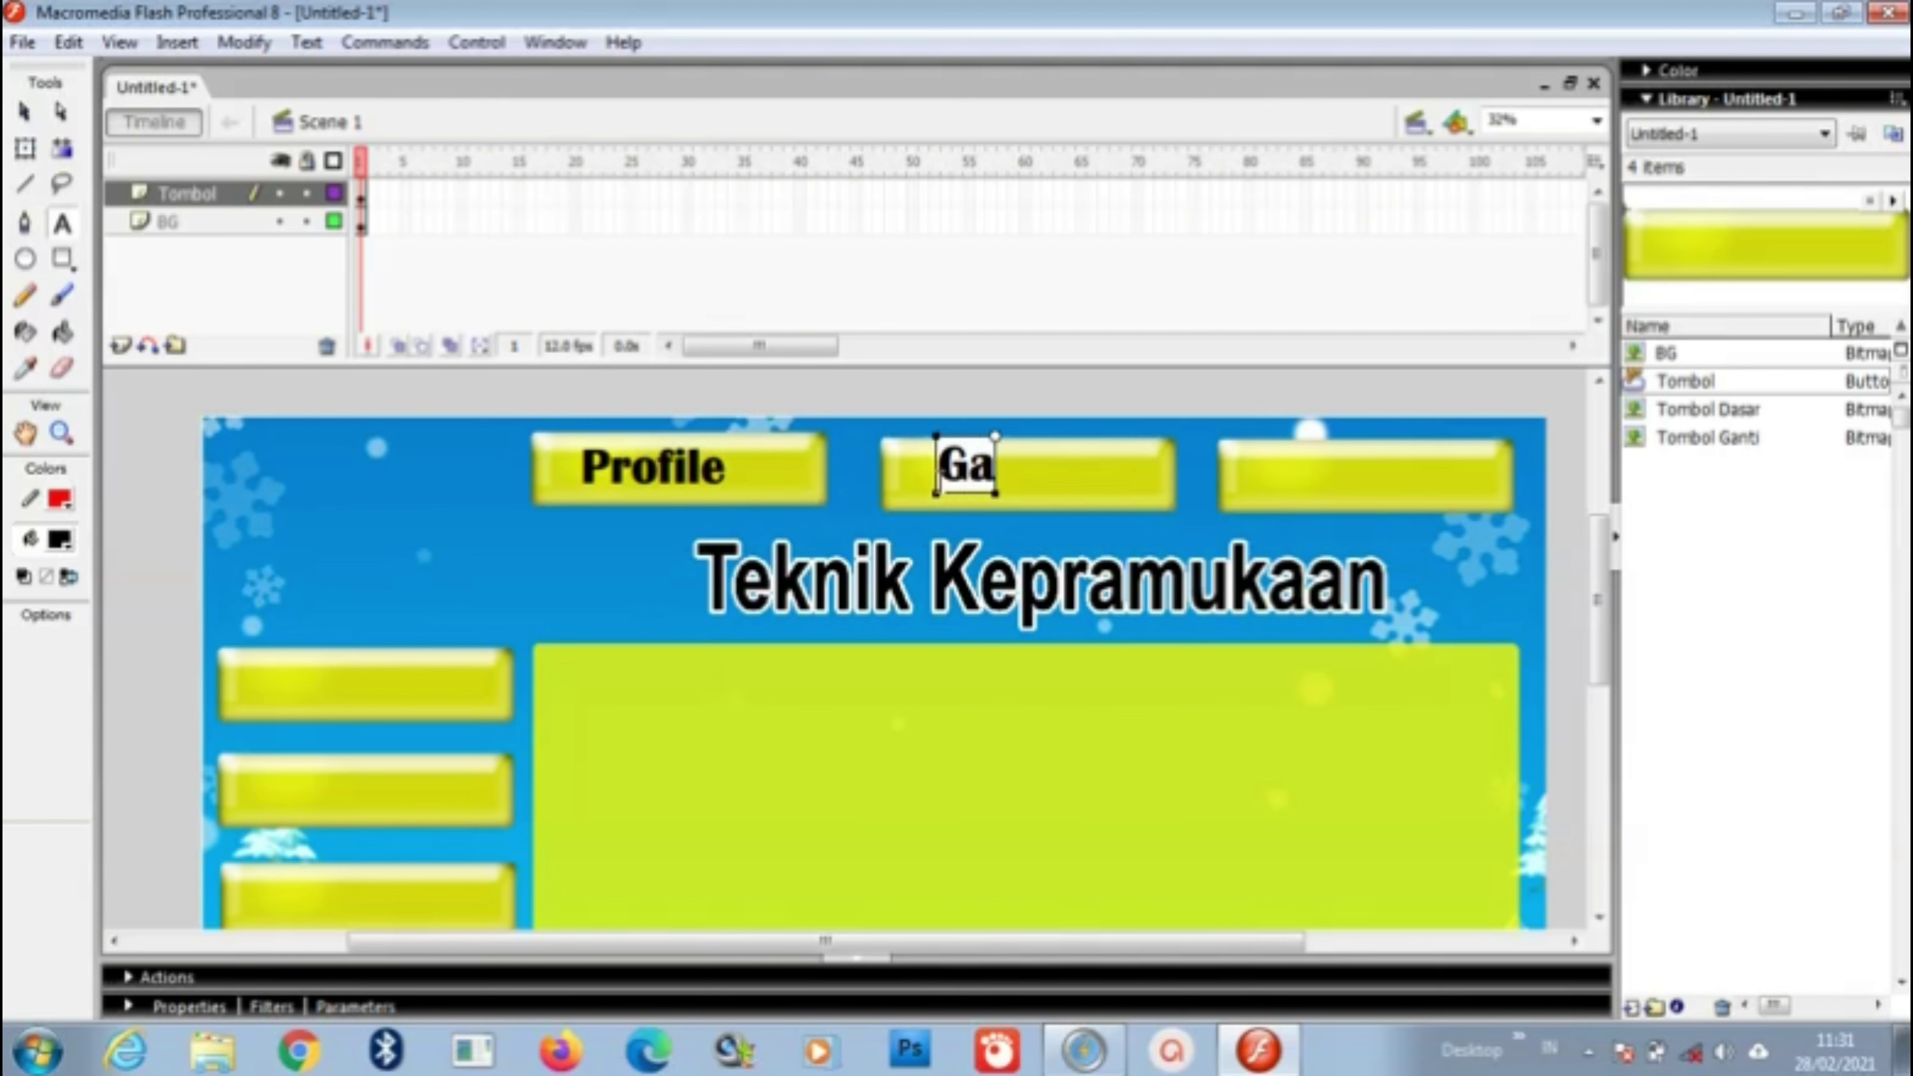
{"action": "type", "text": "lery"}
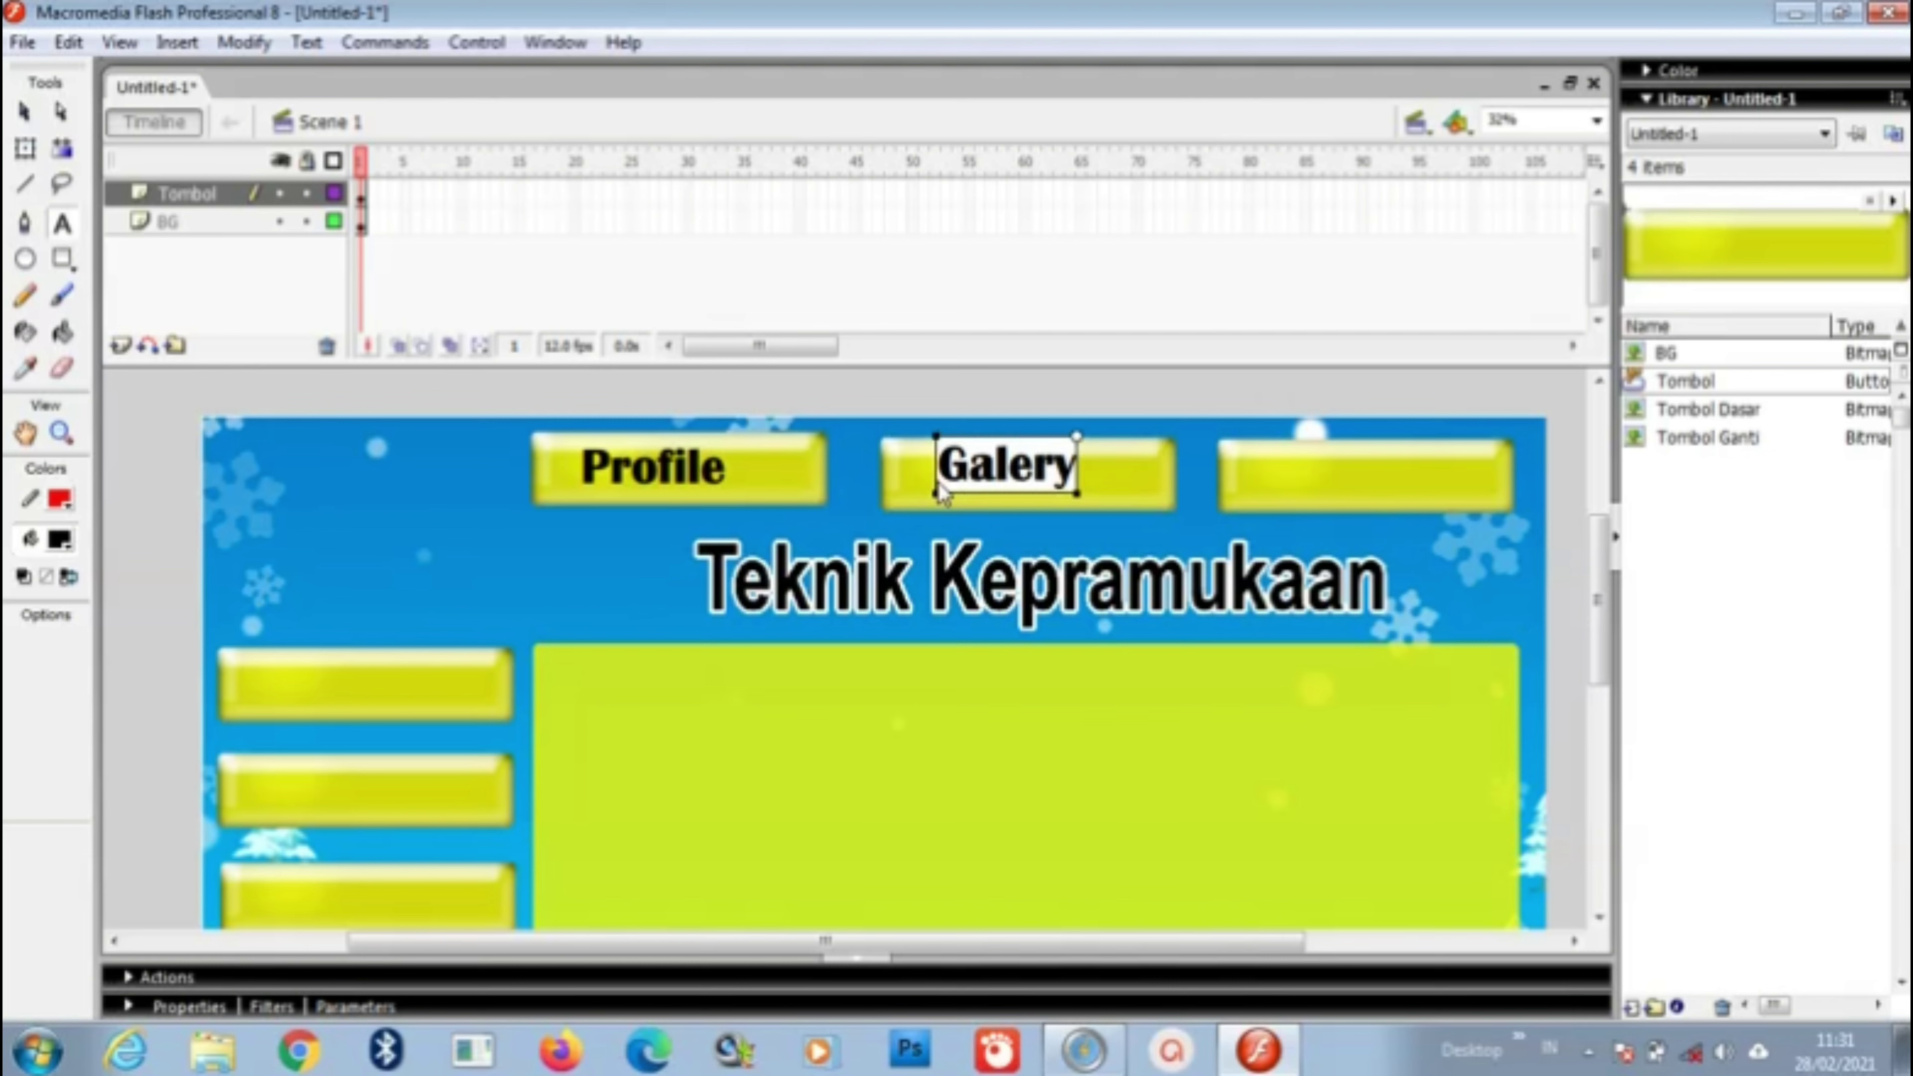
{"action": "key", "text": "BackSpace"}
{"action": "type", "text": "i"}
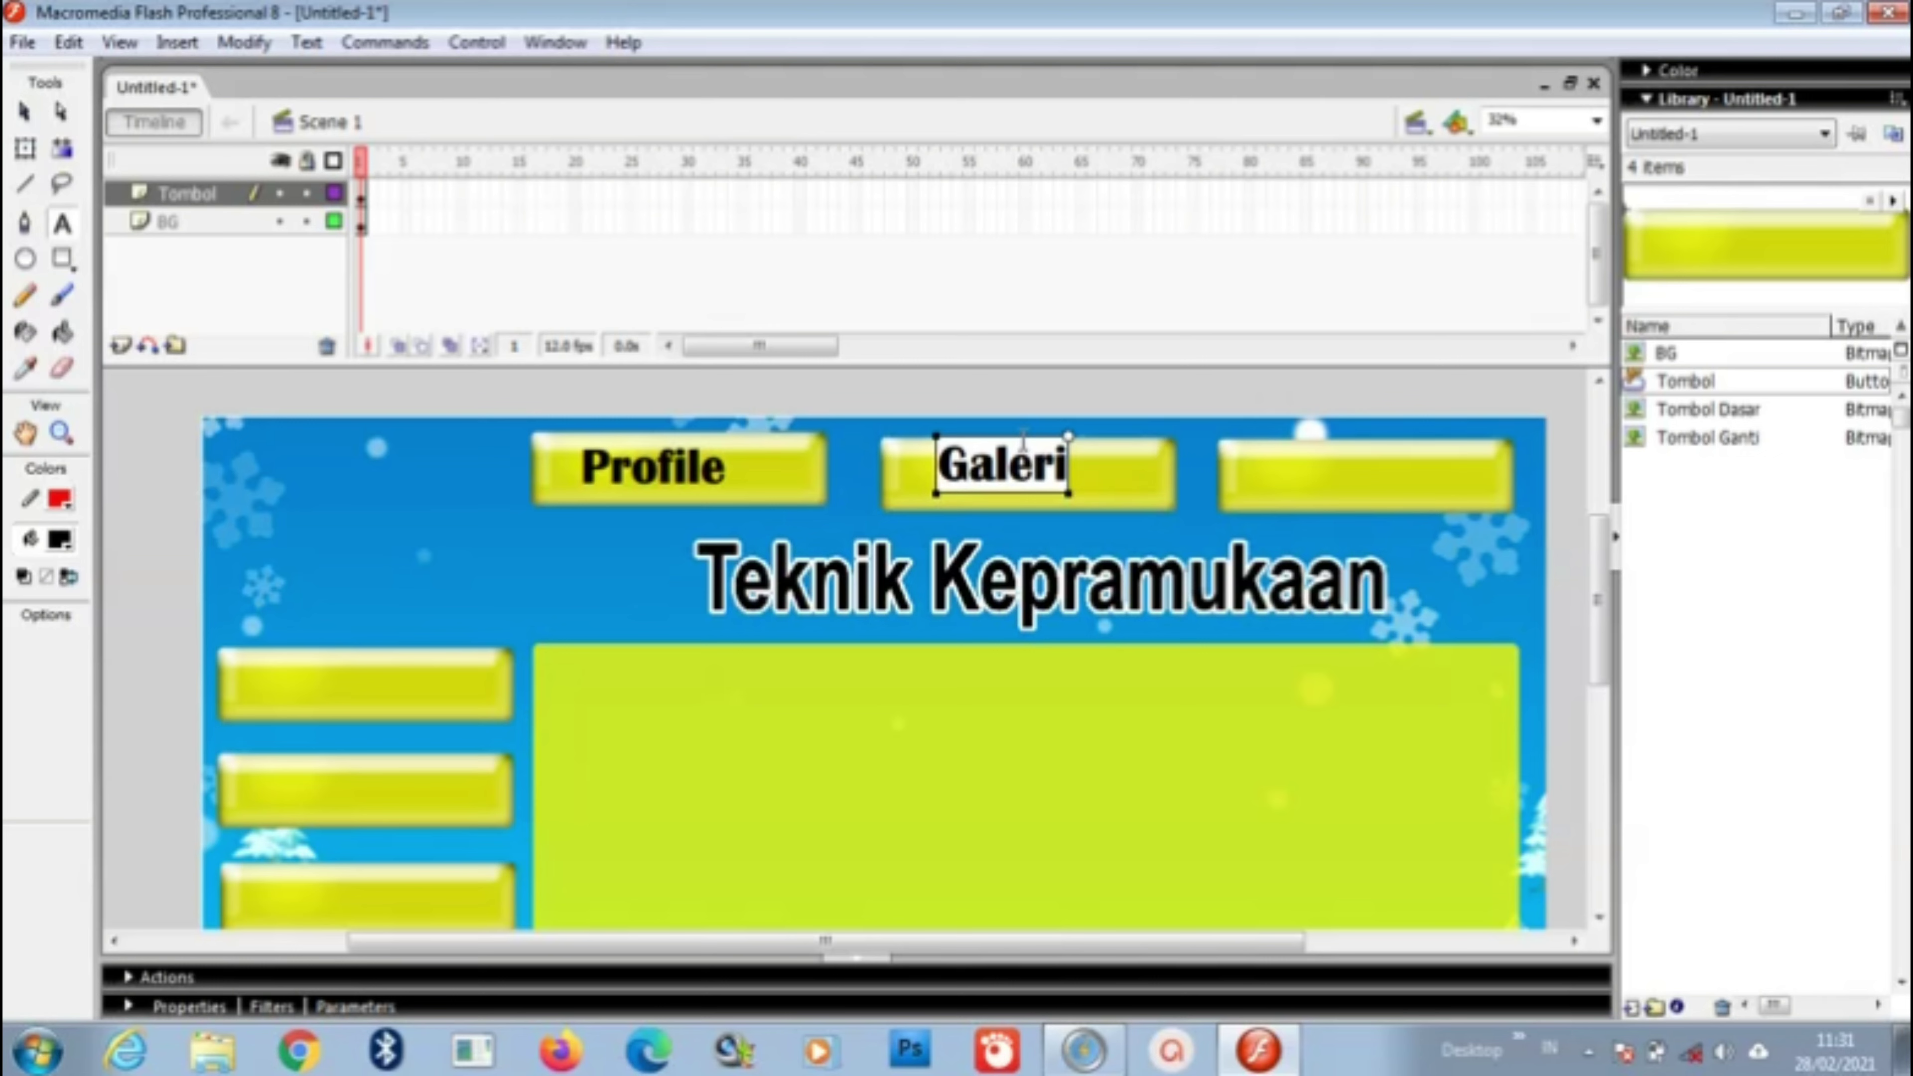
{"action": "left_click_drag", "start_coordinate": [1045, 461], "coordinate": [1059, 475]}
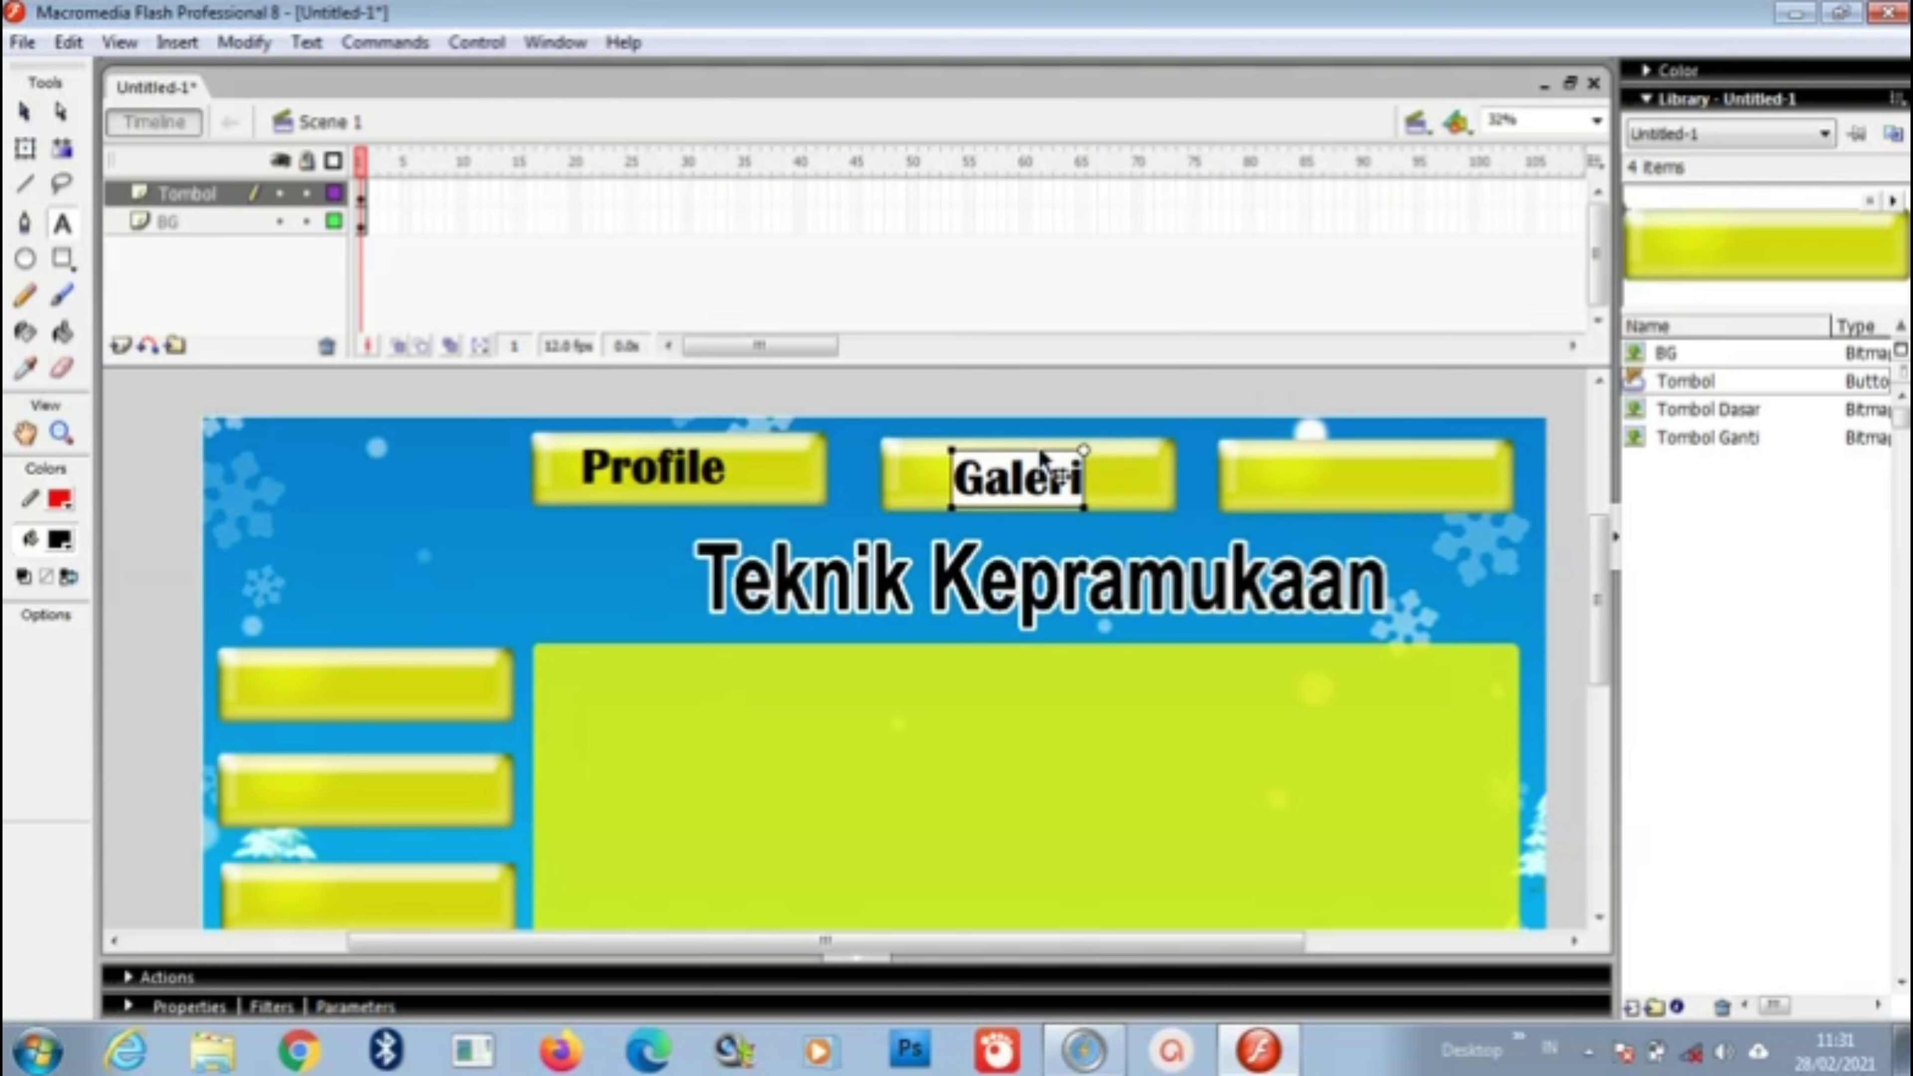
{"action": "key", "text": "Escape"}
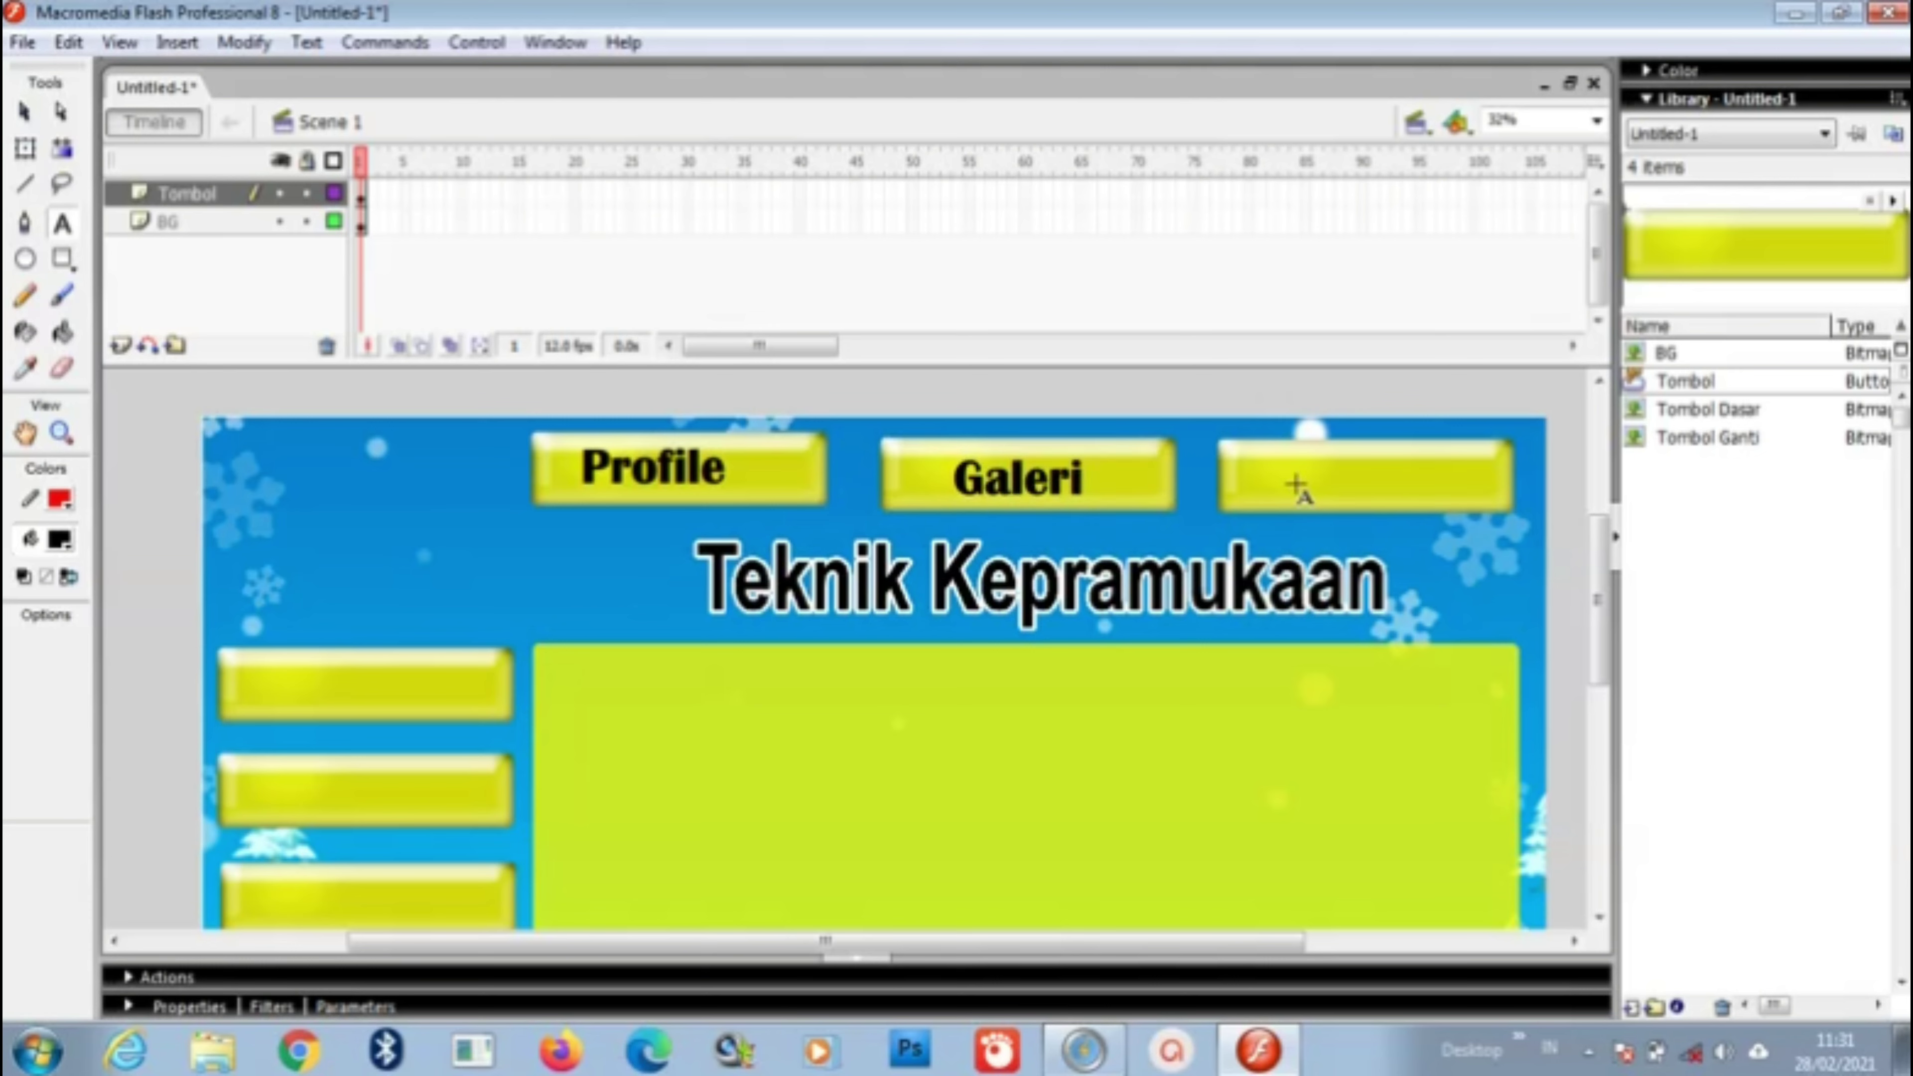
Step: Label the third top button 'Video' and shift it down onto the button
{"action": "left_click", "coordinate": [1293, 486]}
{"action": "type", "text": "Video"}
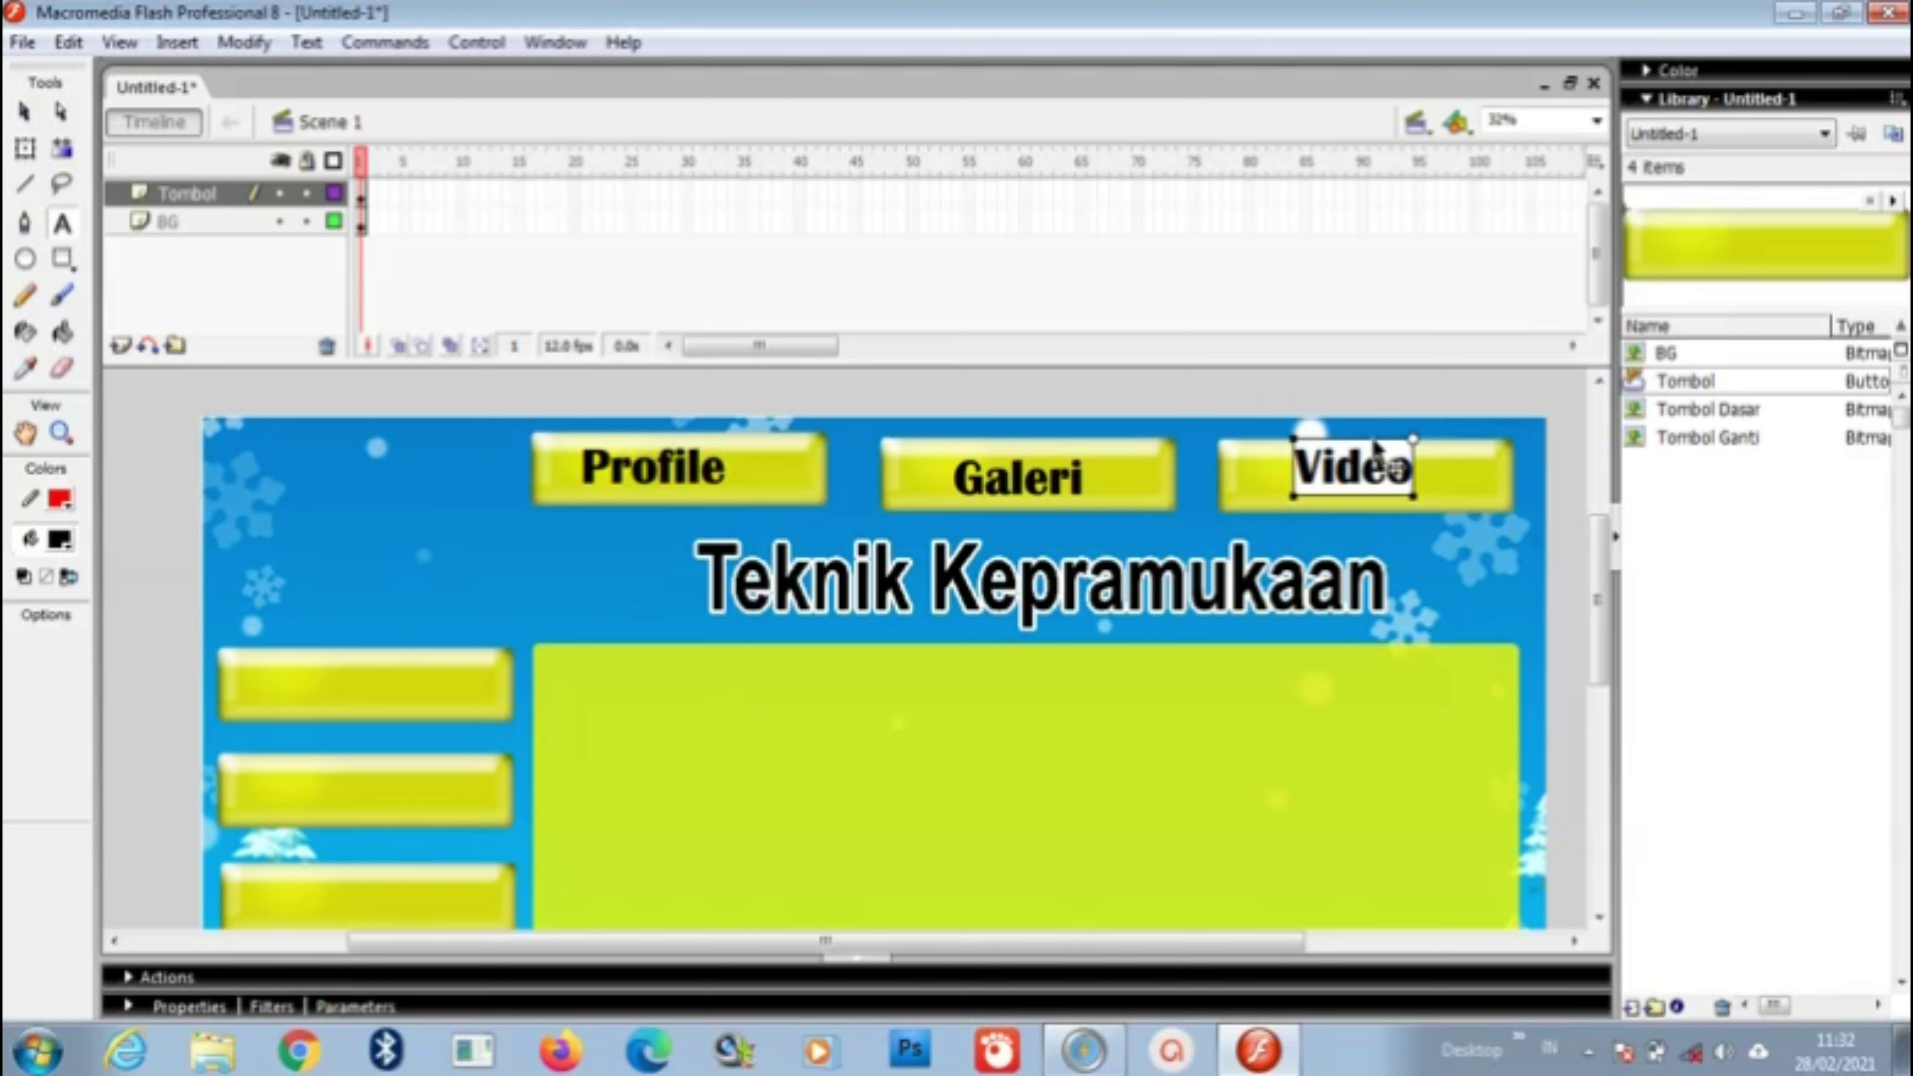
{"action": "left_click_drag", "start_coordinate": [1375, 441], "coordinate": [1377, 451]}
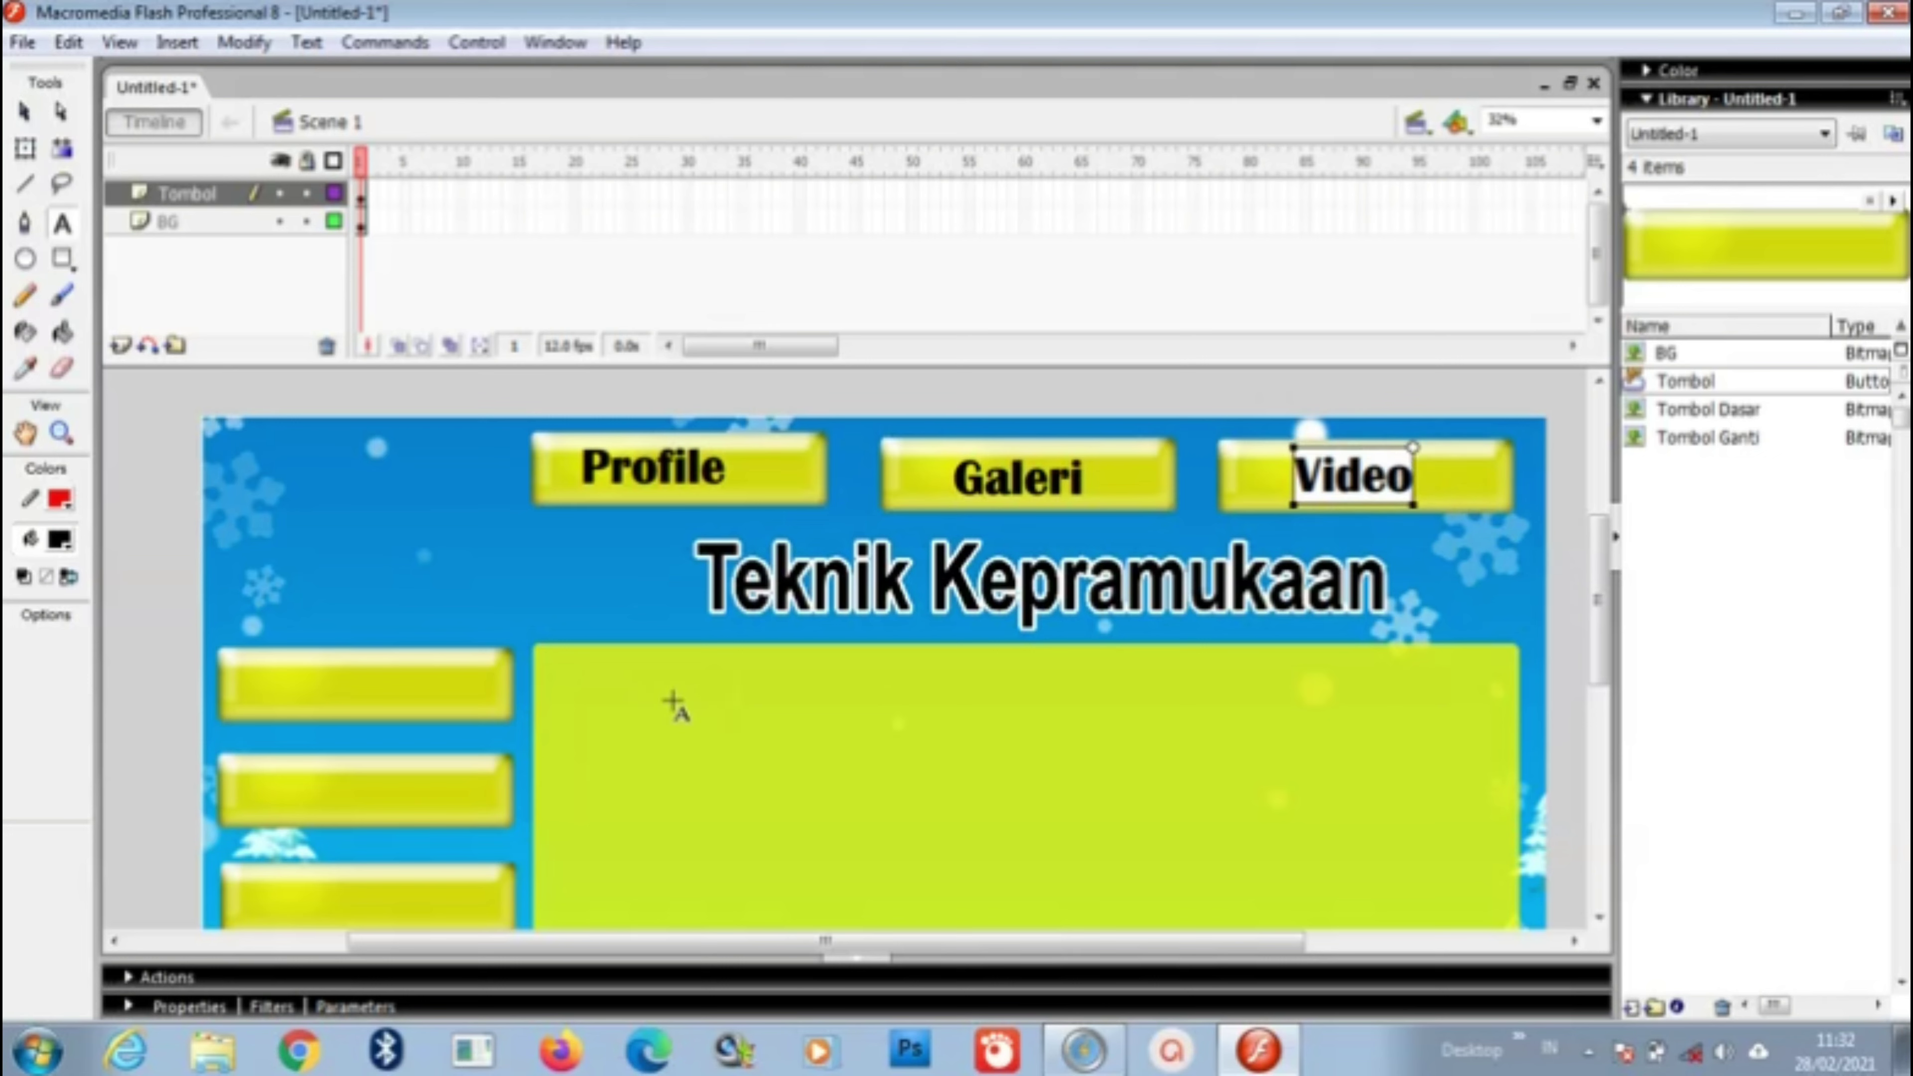
{"action": "key", "text": "Escape"}
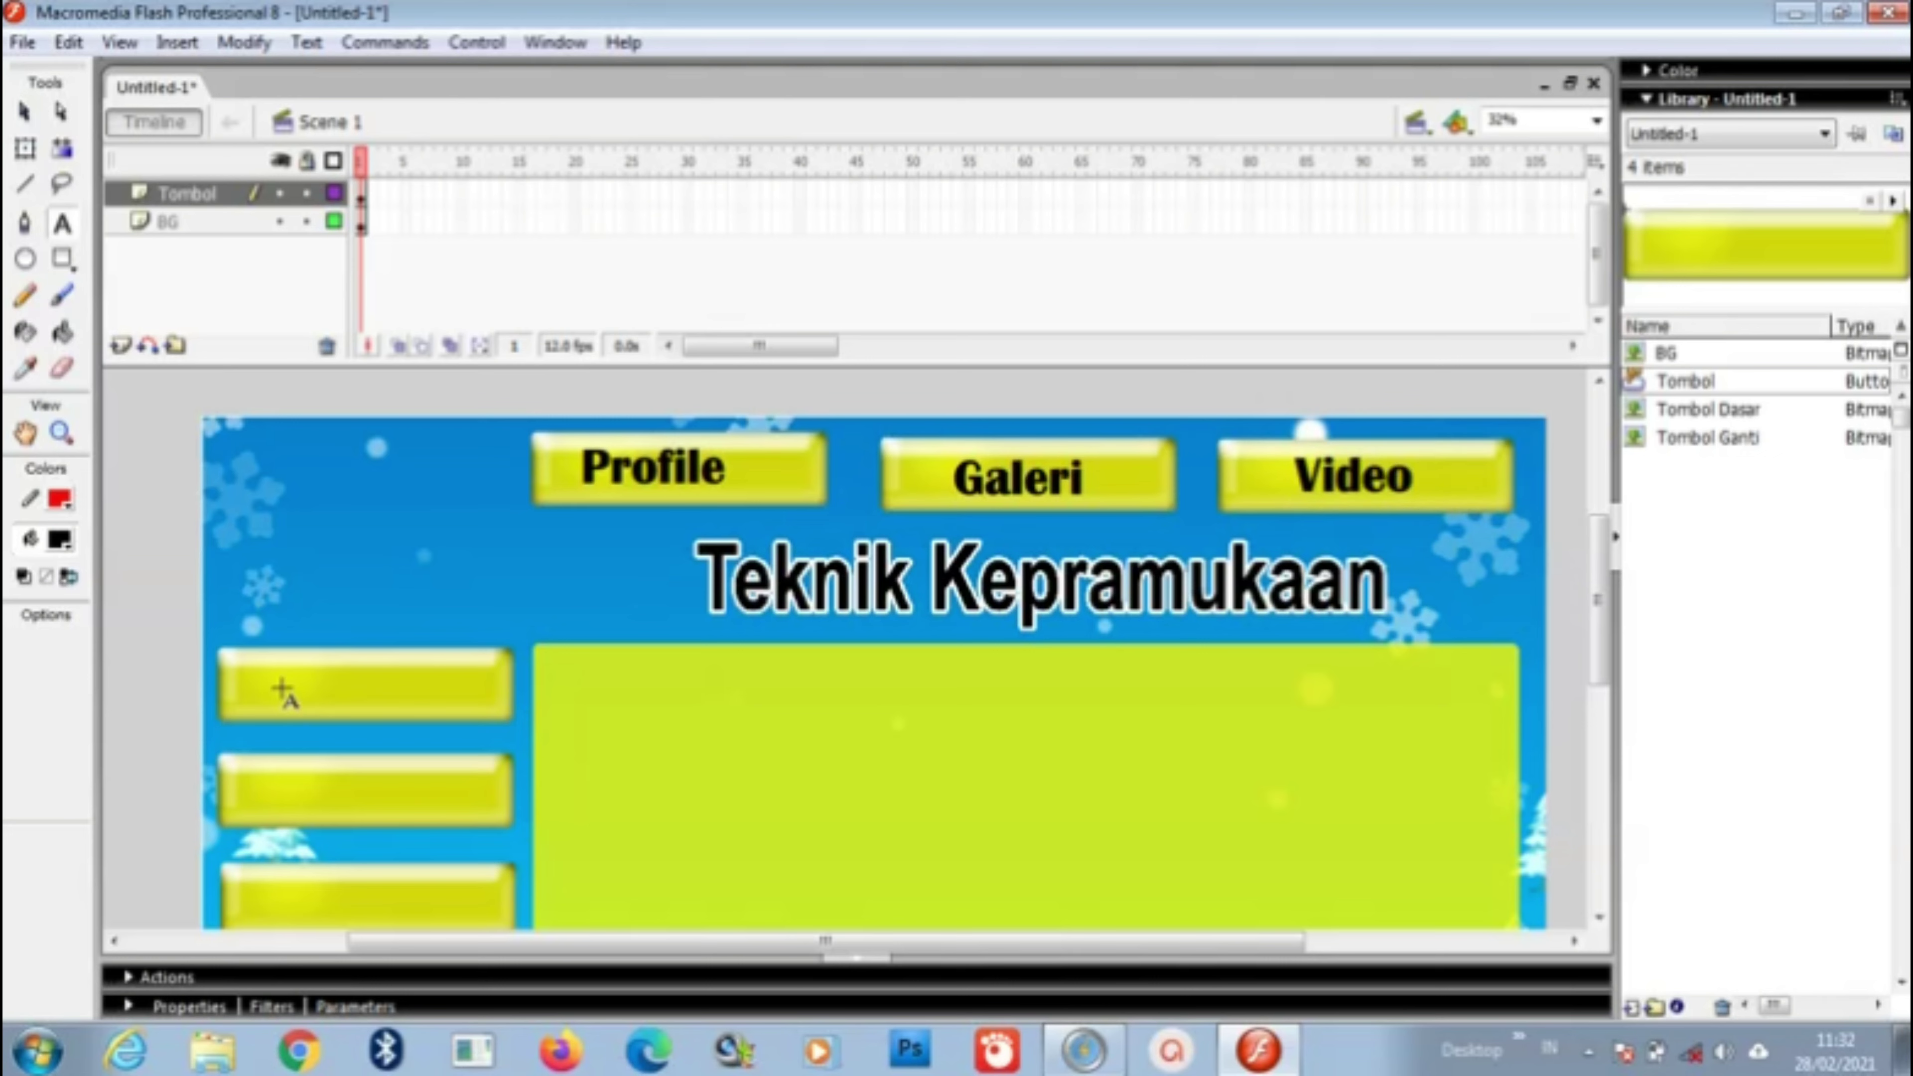
Step: Add the labels 'Teli-temali' and 'Morse' to the first two left buttons, positioning each text
{"action": "left_click", "coordinate": [283, 686]}
{"action": "type", "text": "I"}
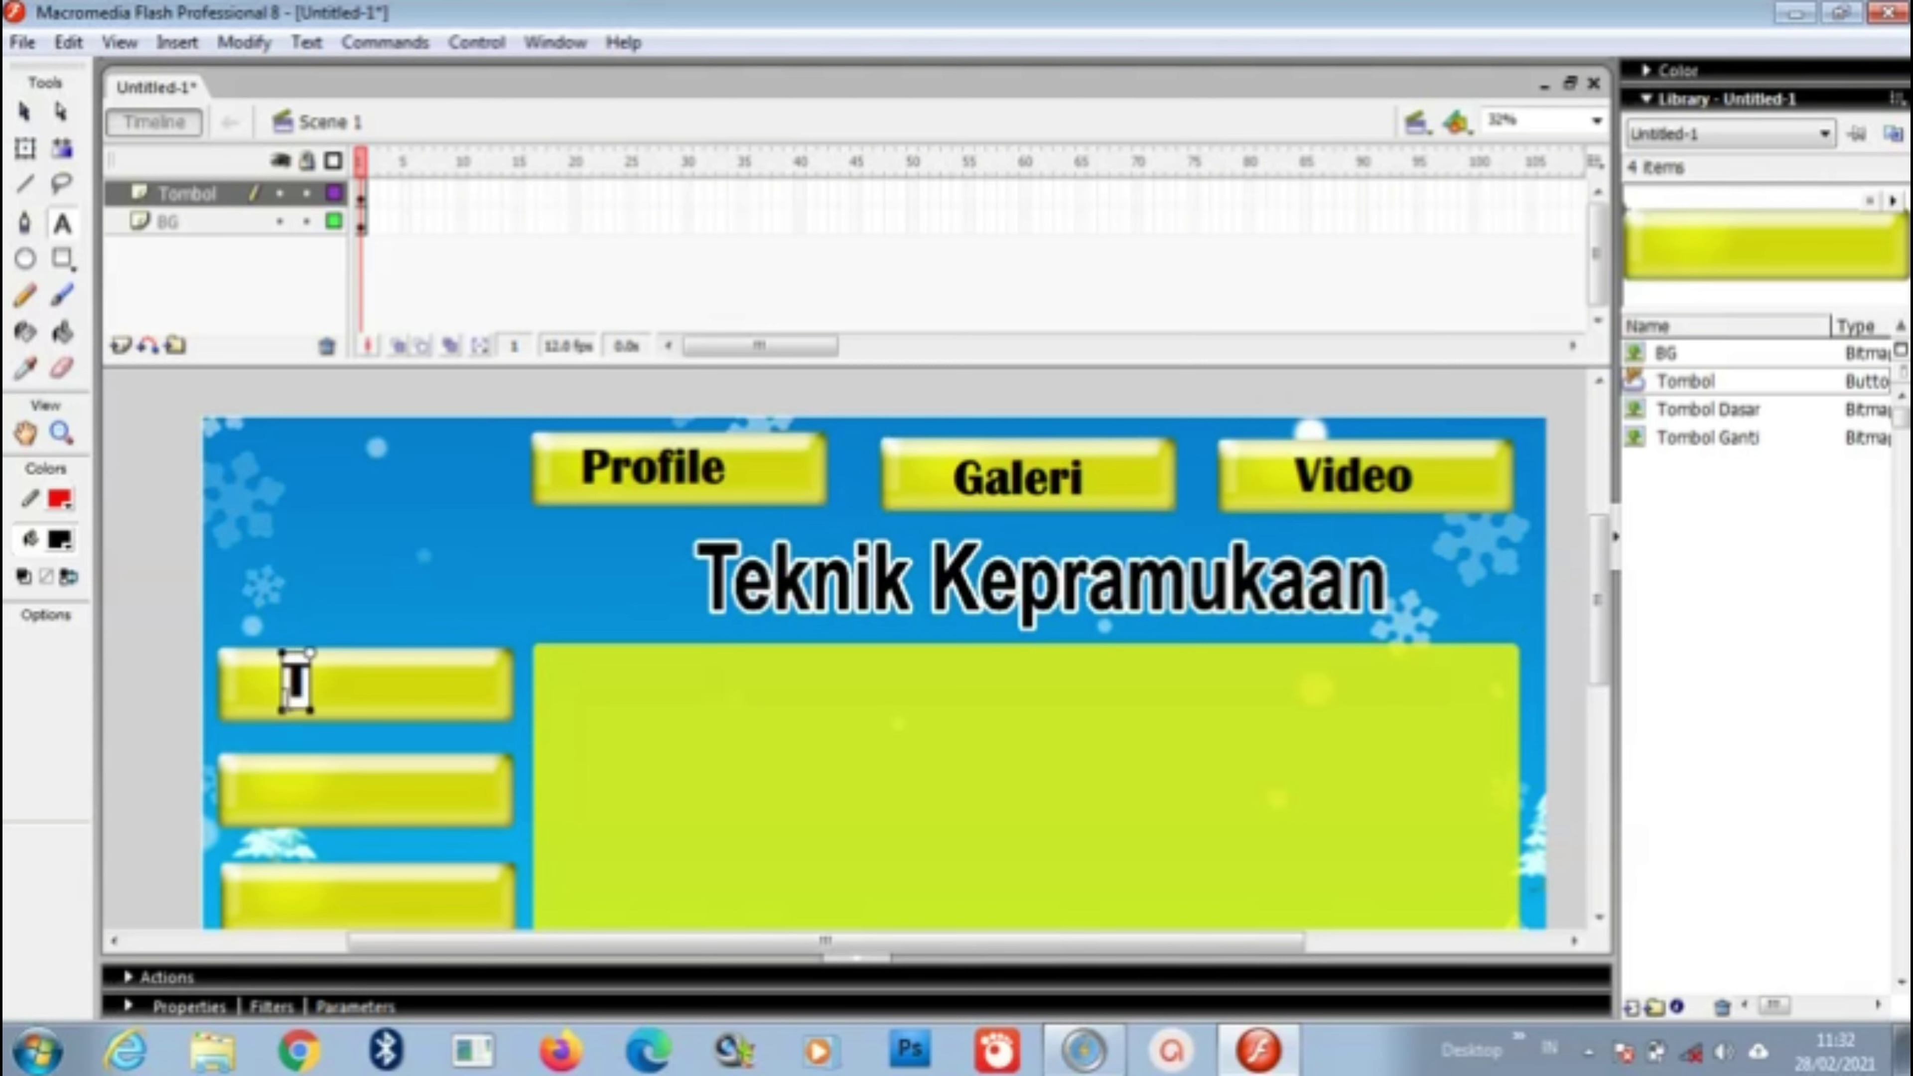
{"action": "type", "text": "Tel"}
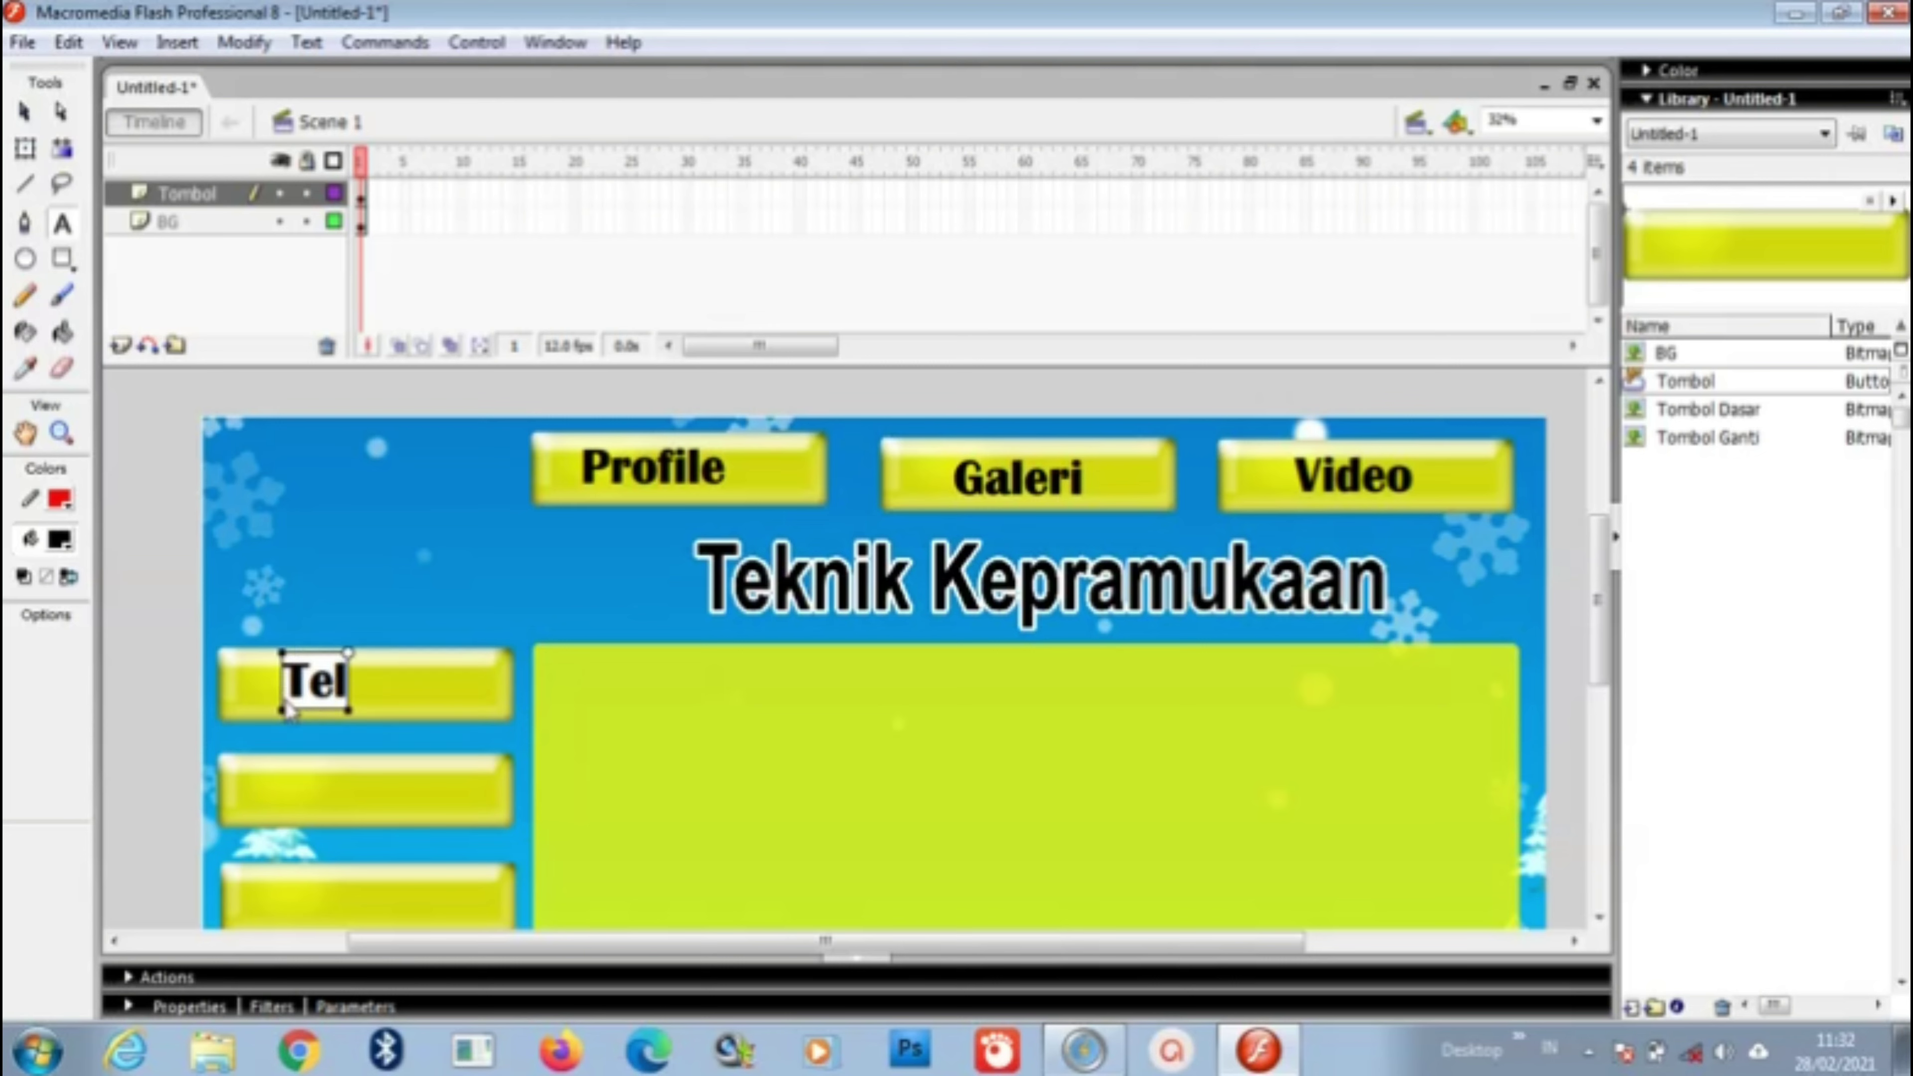
{"action": "type", "text": "i-temali"}
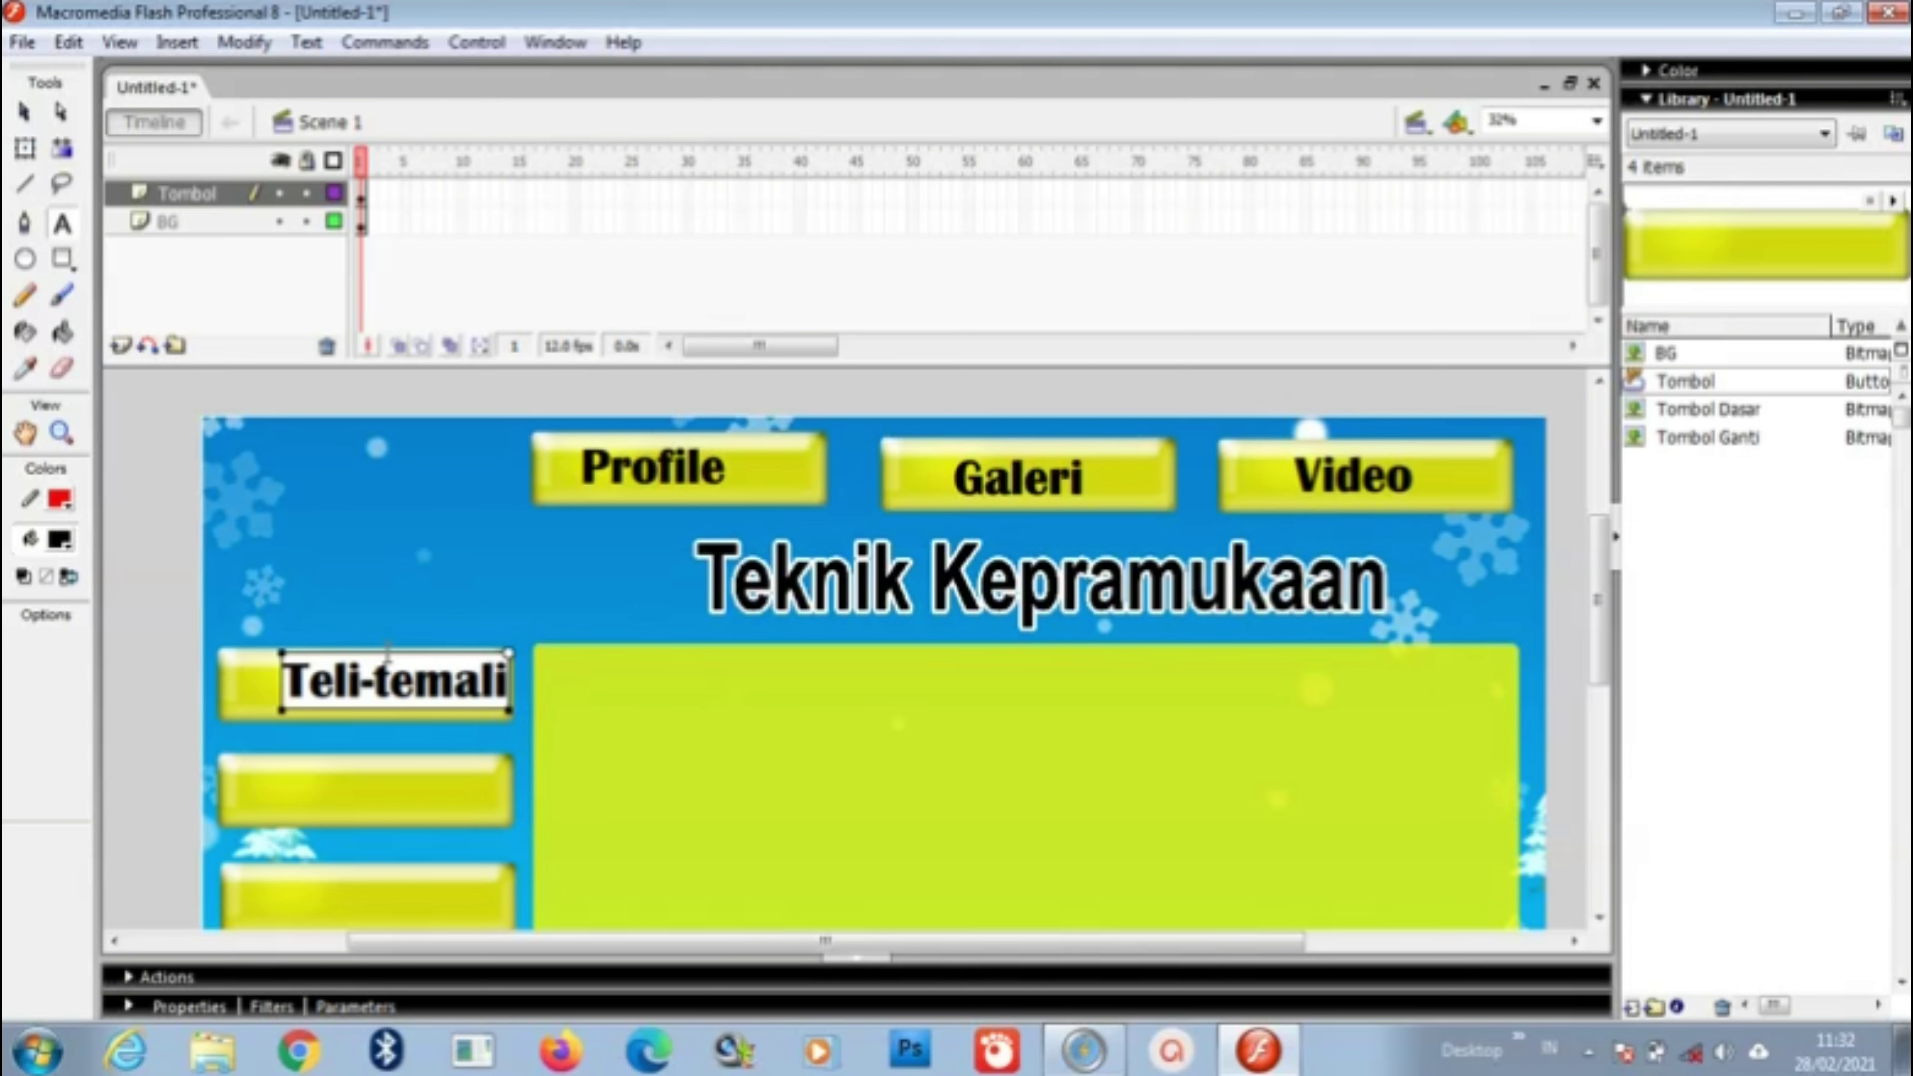
{"action": "left_click_drag", "start_coordinate": [371, 663], "coordinate": [363, 663]}
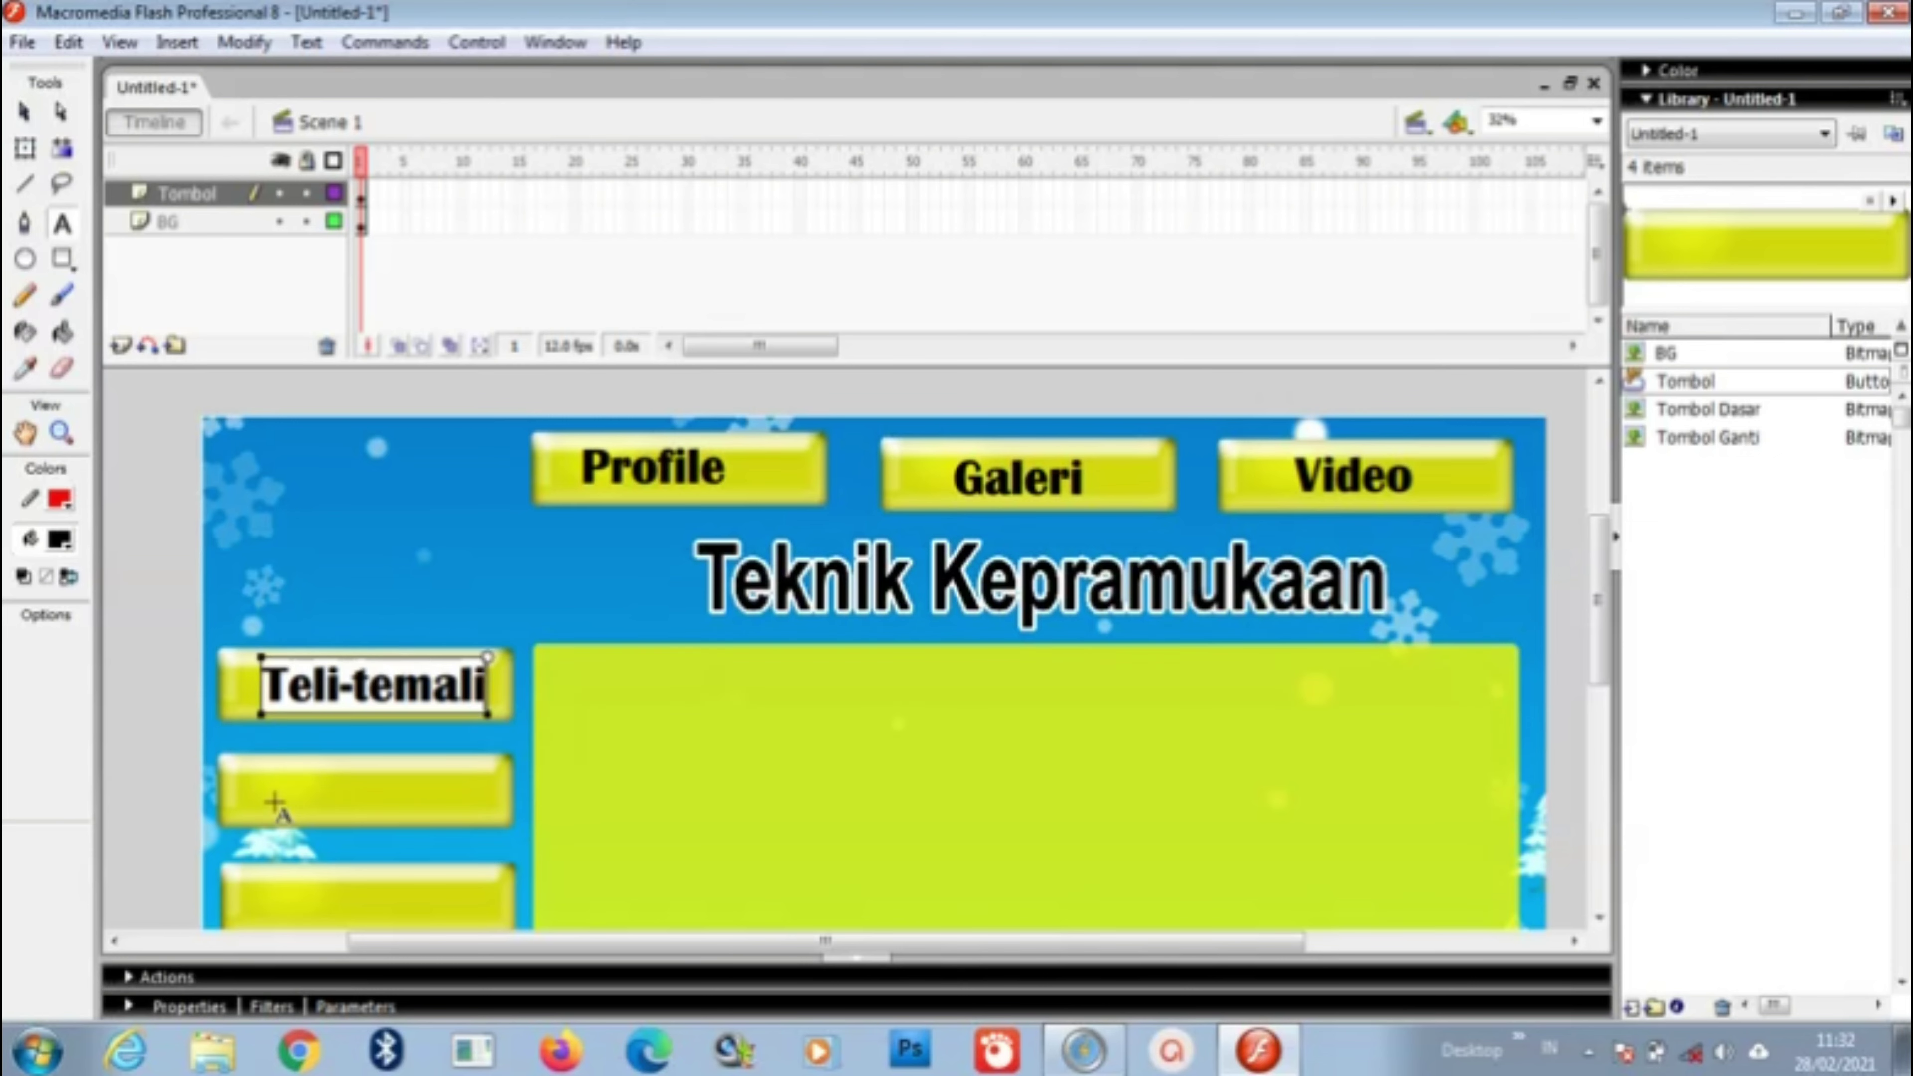
{"action": "key", "text": "Escape"}
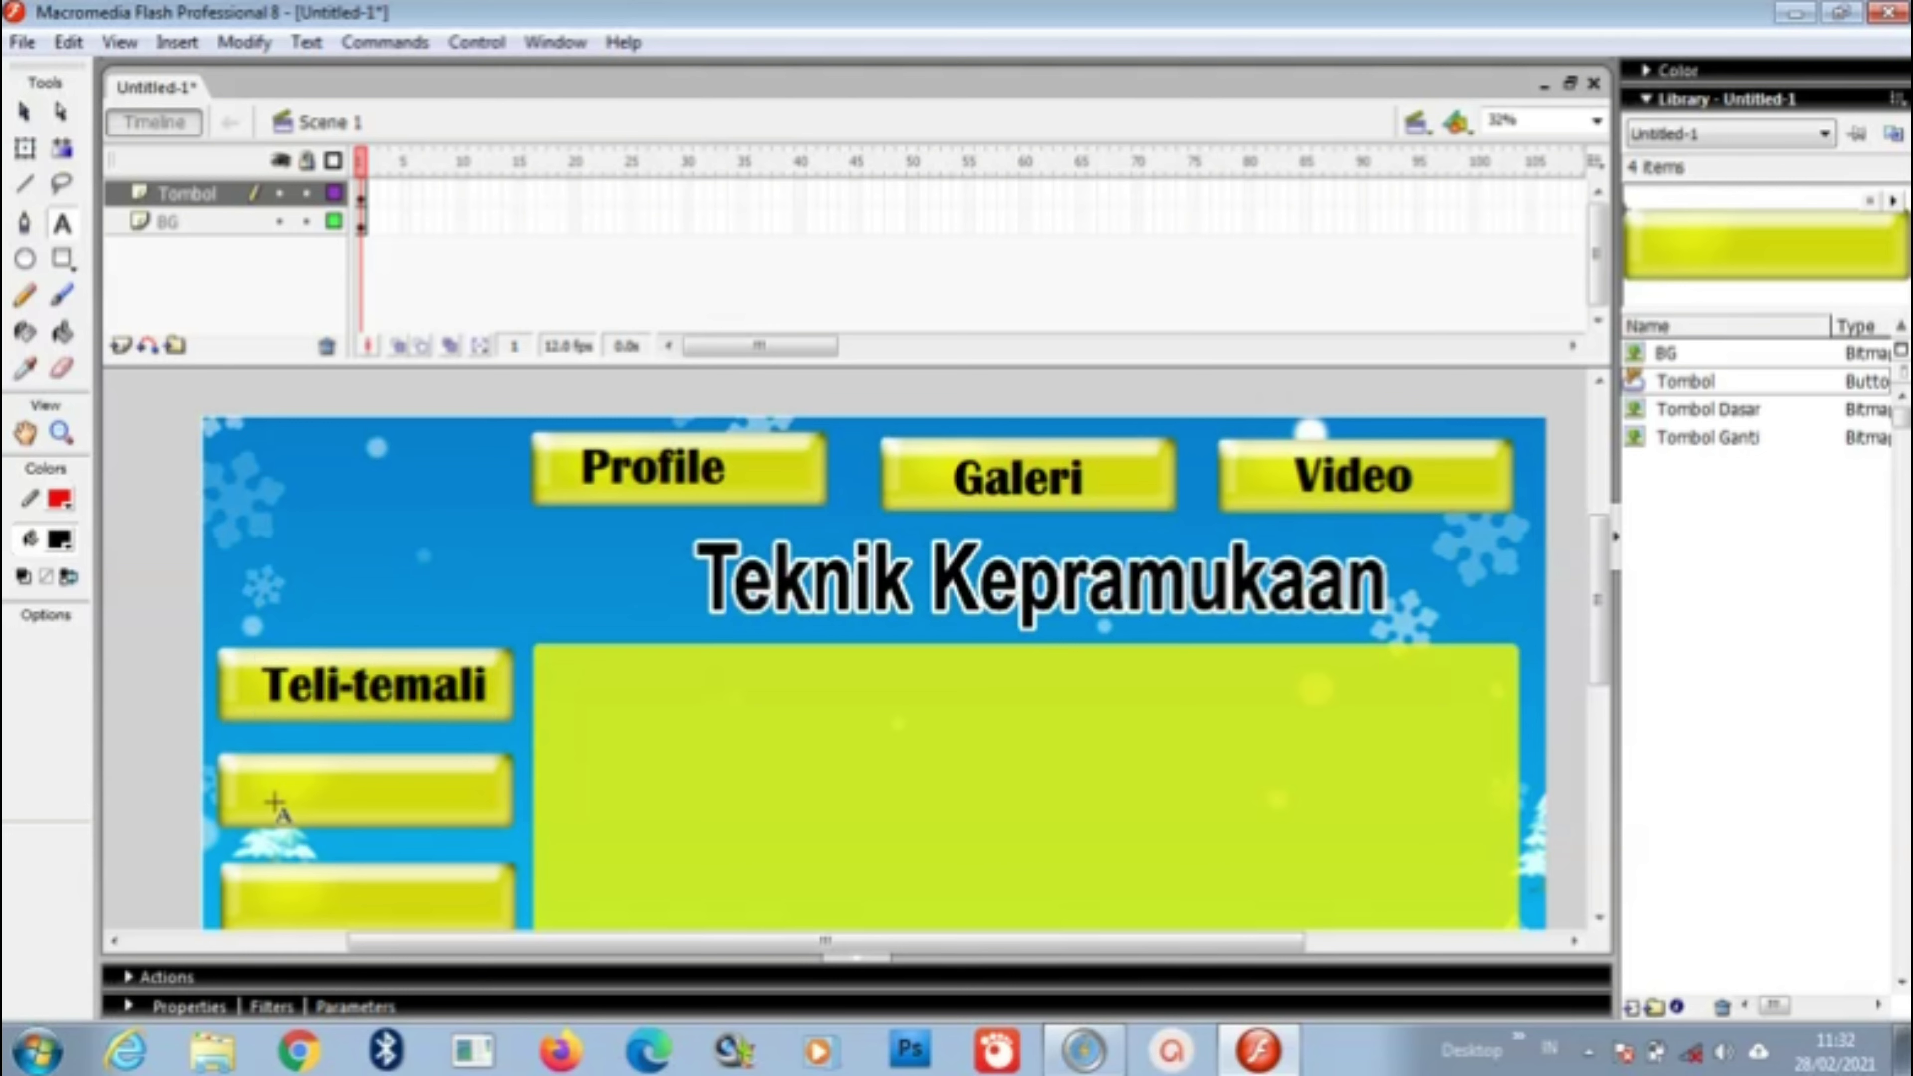
{"action": "left_click", "coordinate": [274, 802]}
{"action": "type", "text": "Morse"}
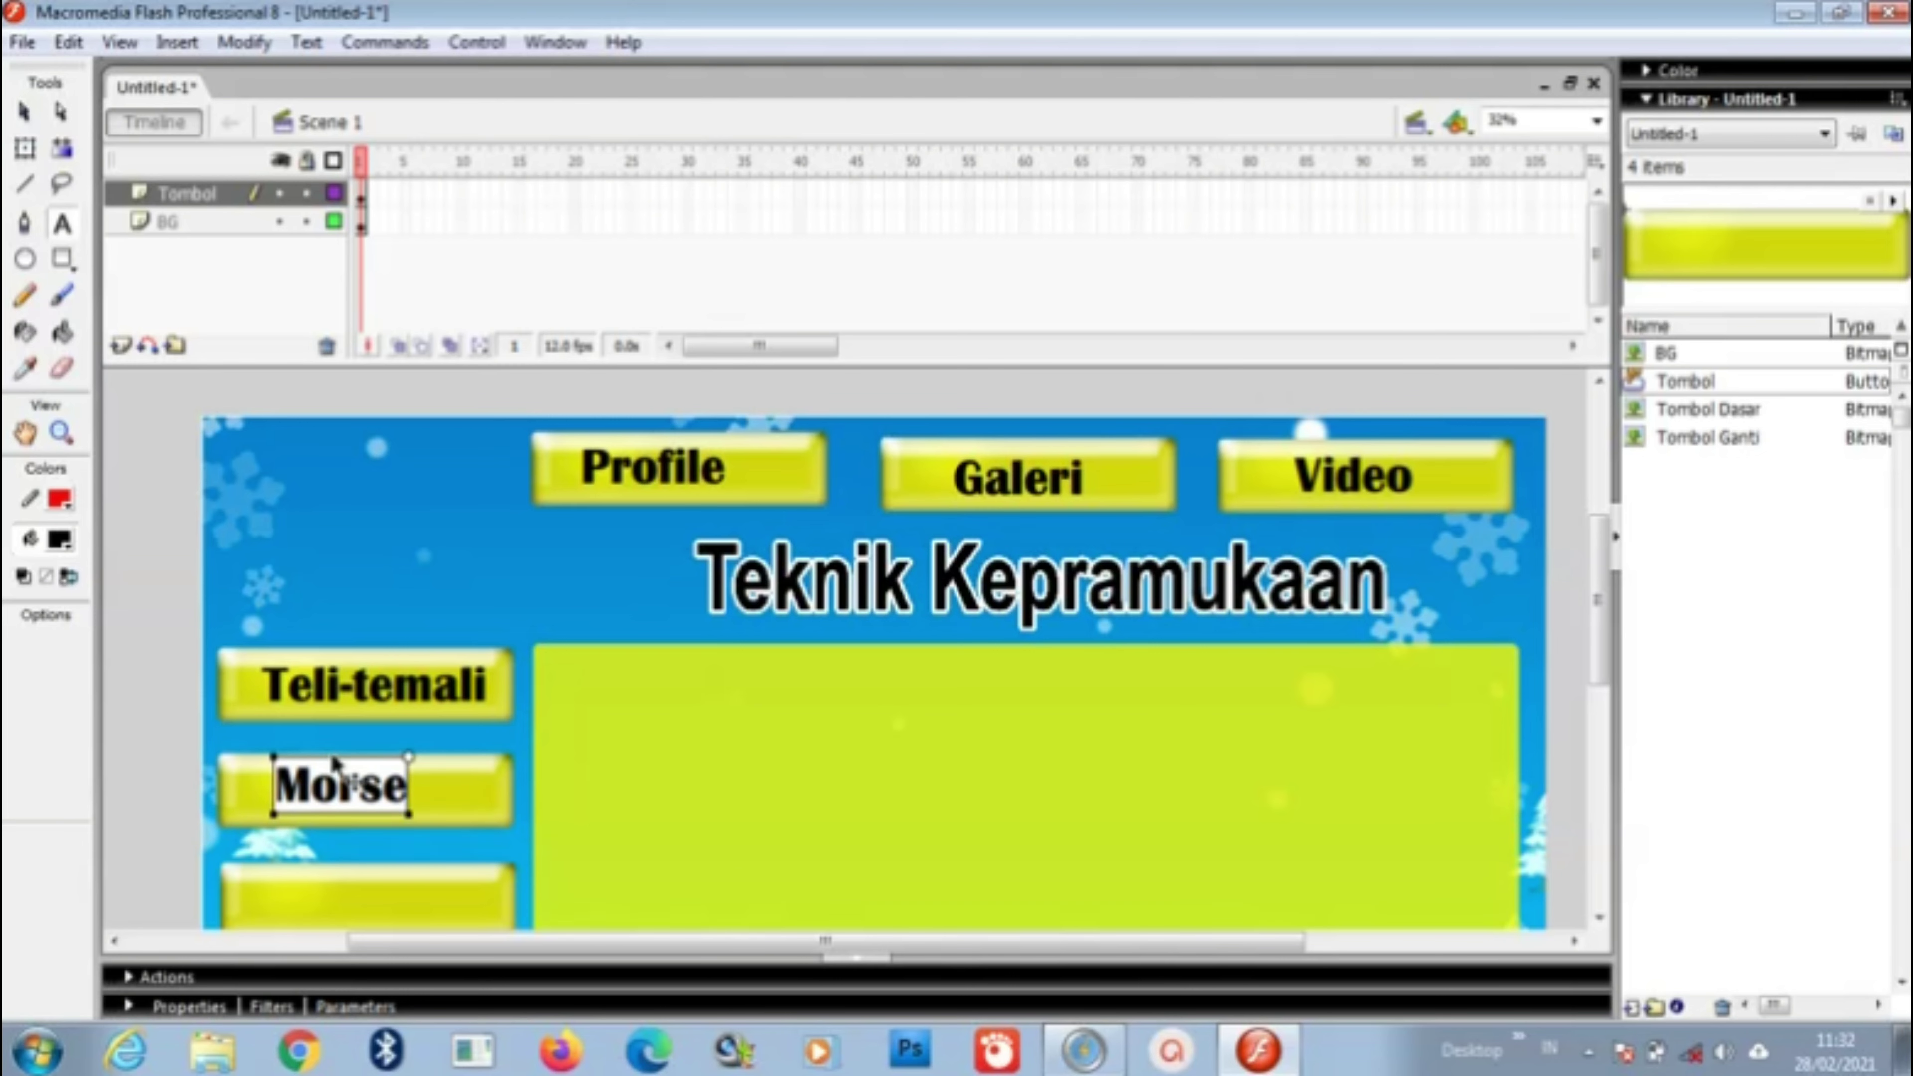
{"action": "left_click_drag", "start_coordinate": [333, 763], "coordinate": [361, 771]}
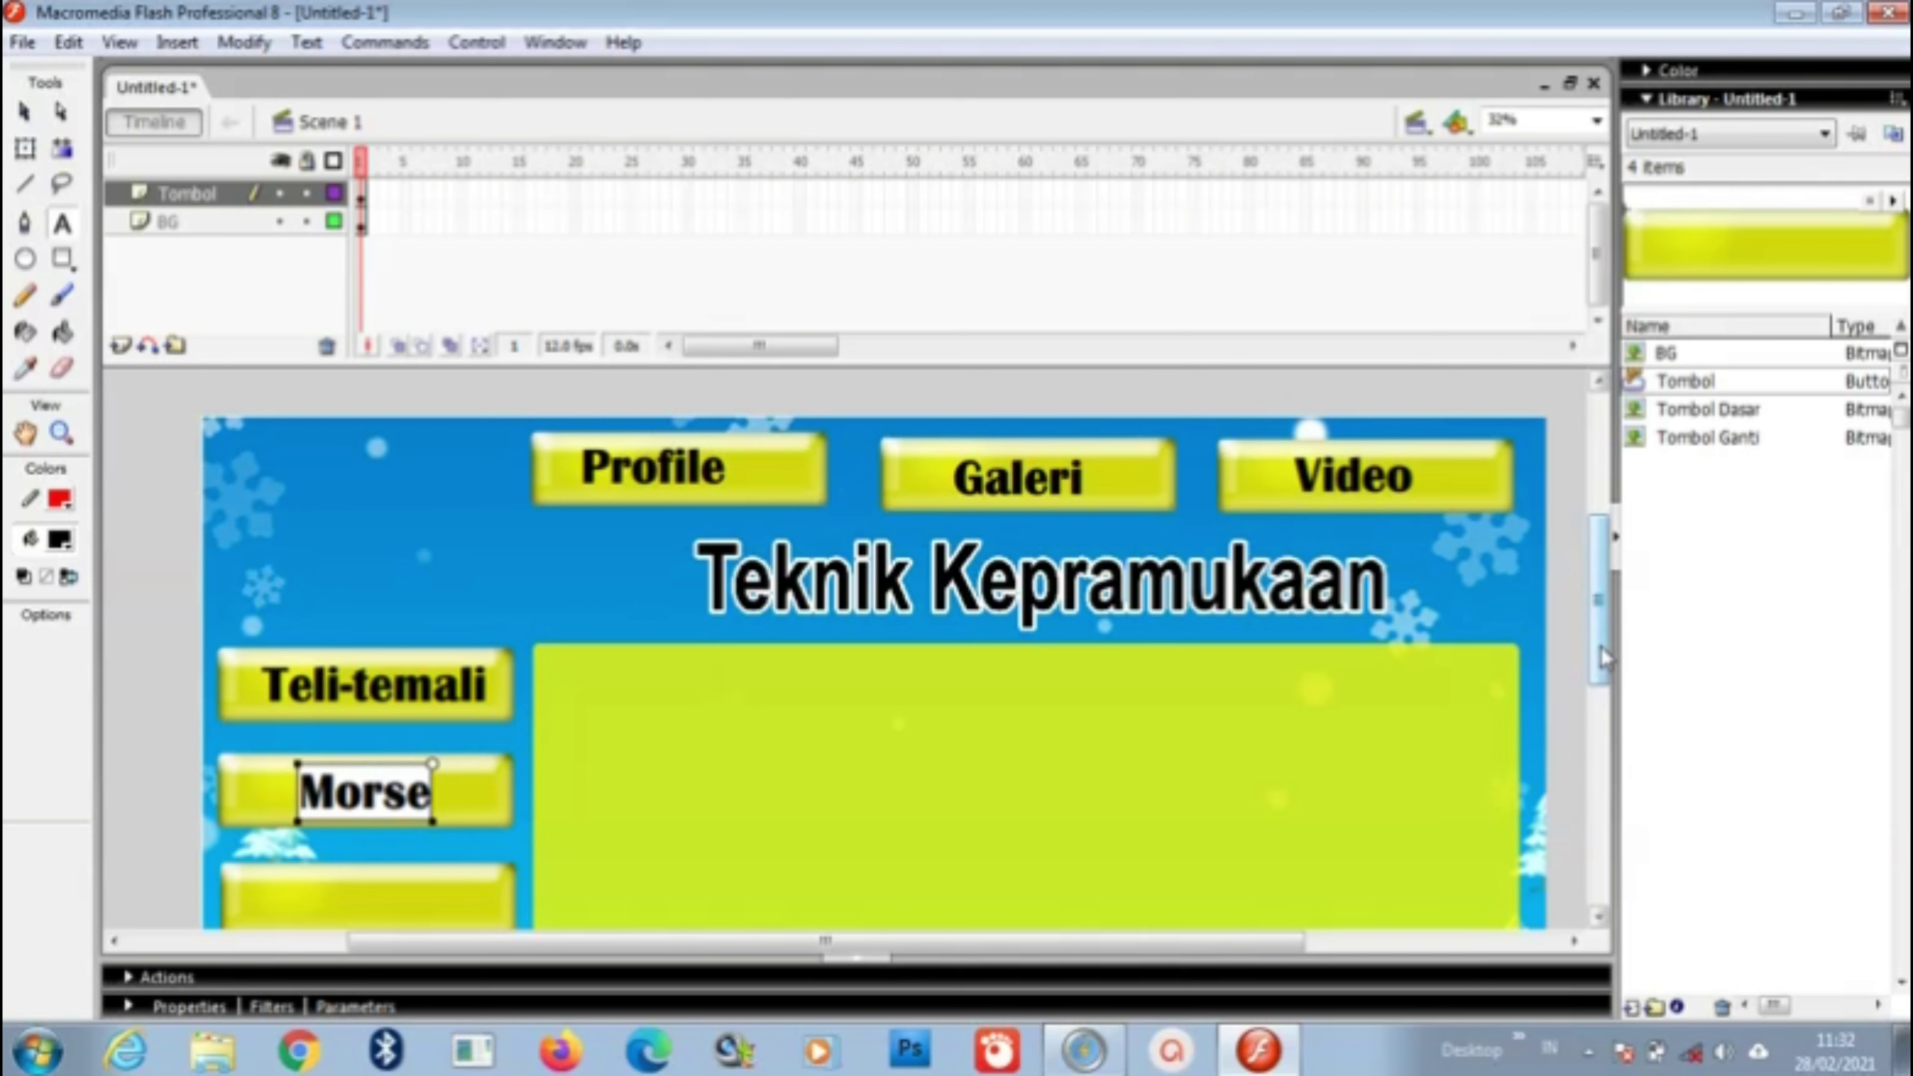
Step: Label the third left button 'Sandi' and centre the text on it
{"action": "scroll", "coordinate": [1601, 650], "scroll_direction": "down", "scroll_amount": 3}
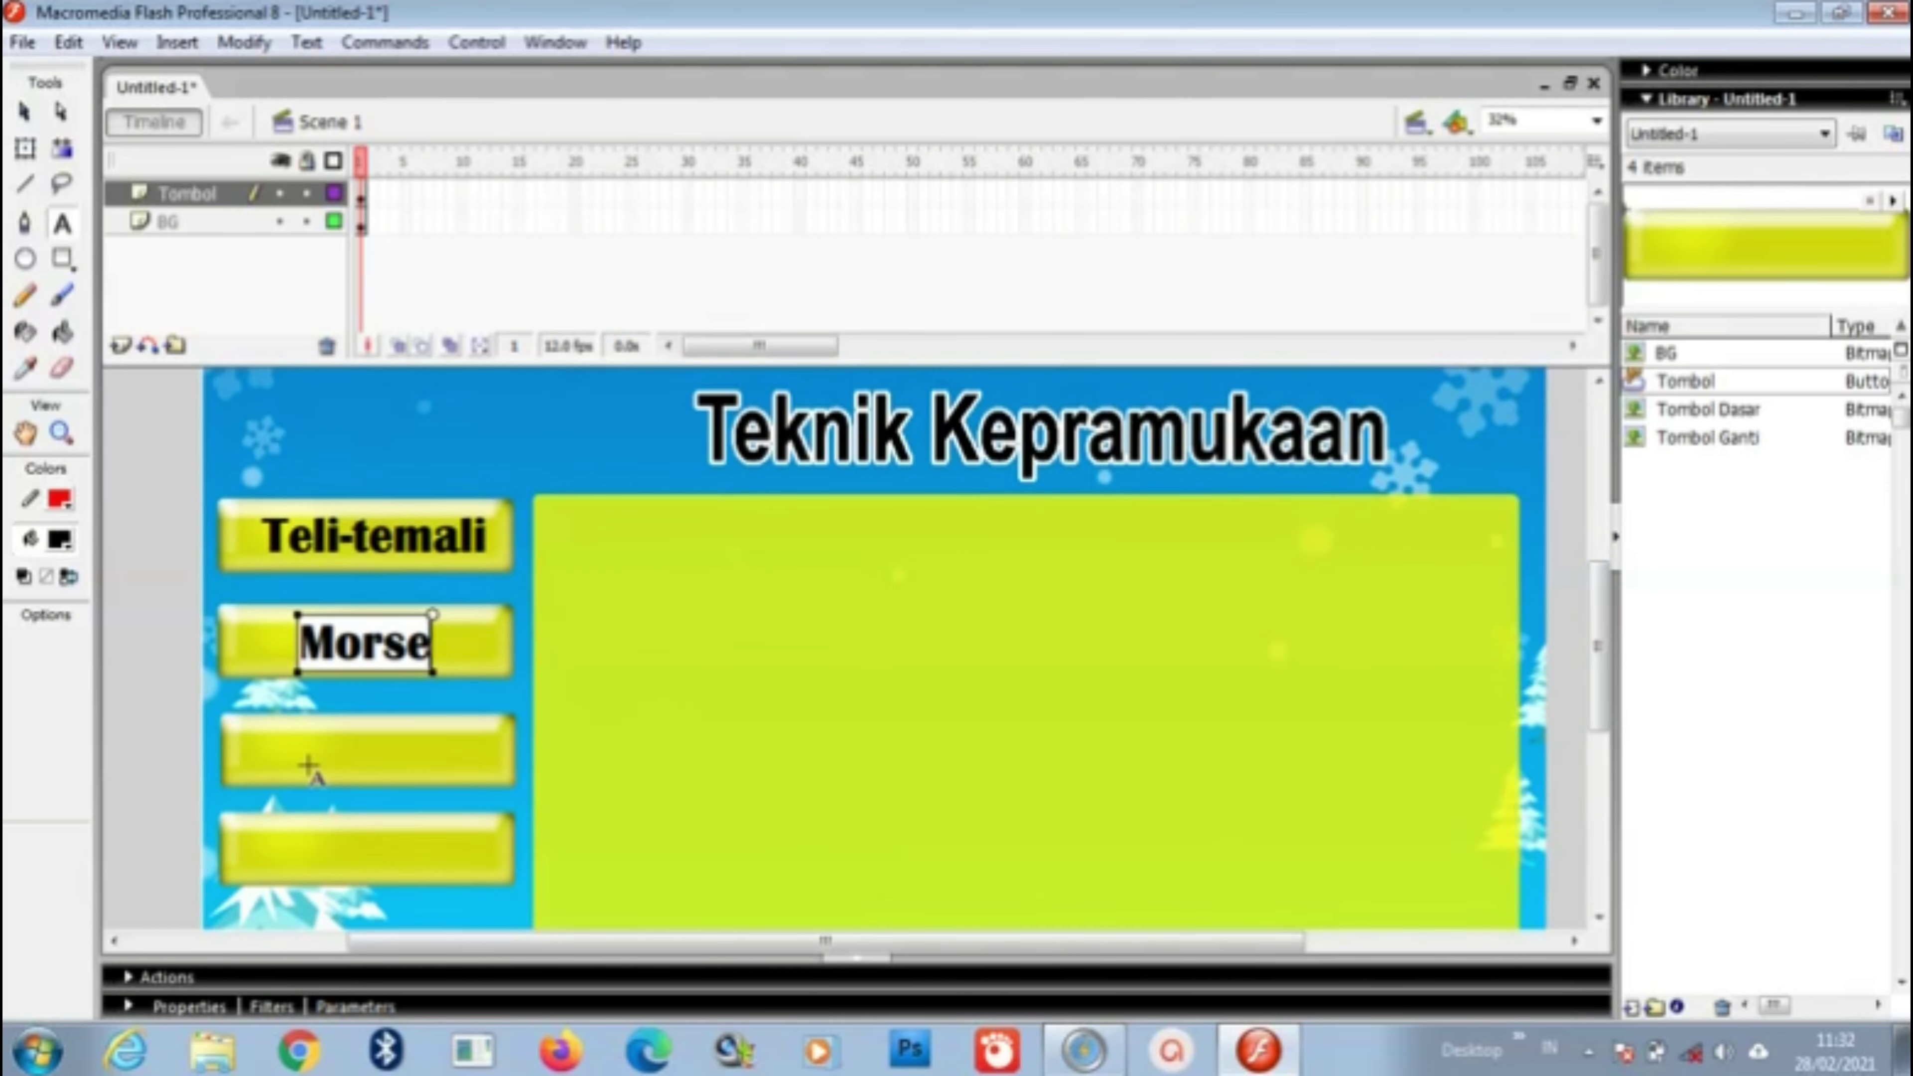
{"action": "key", "text": "Escape"}
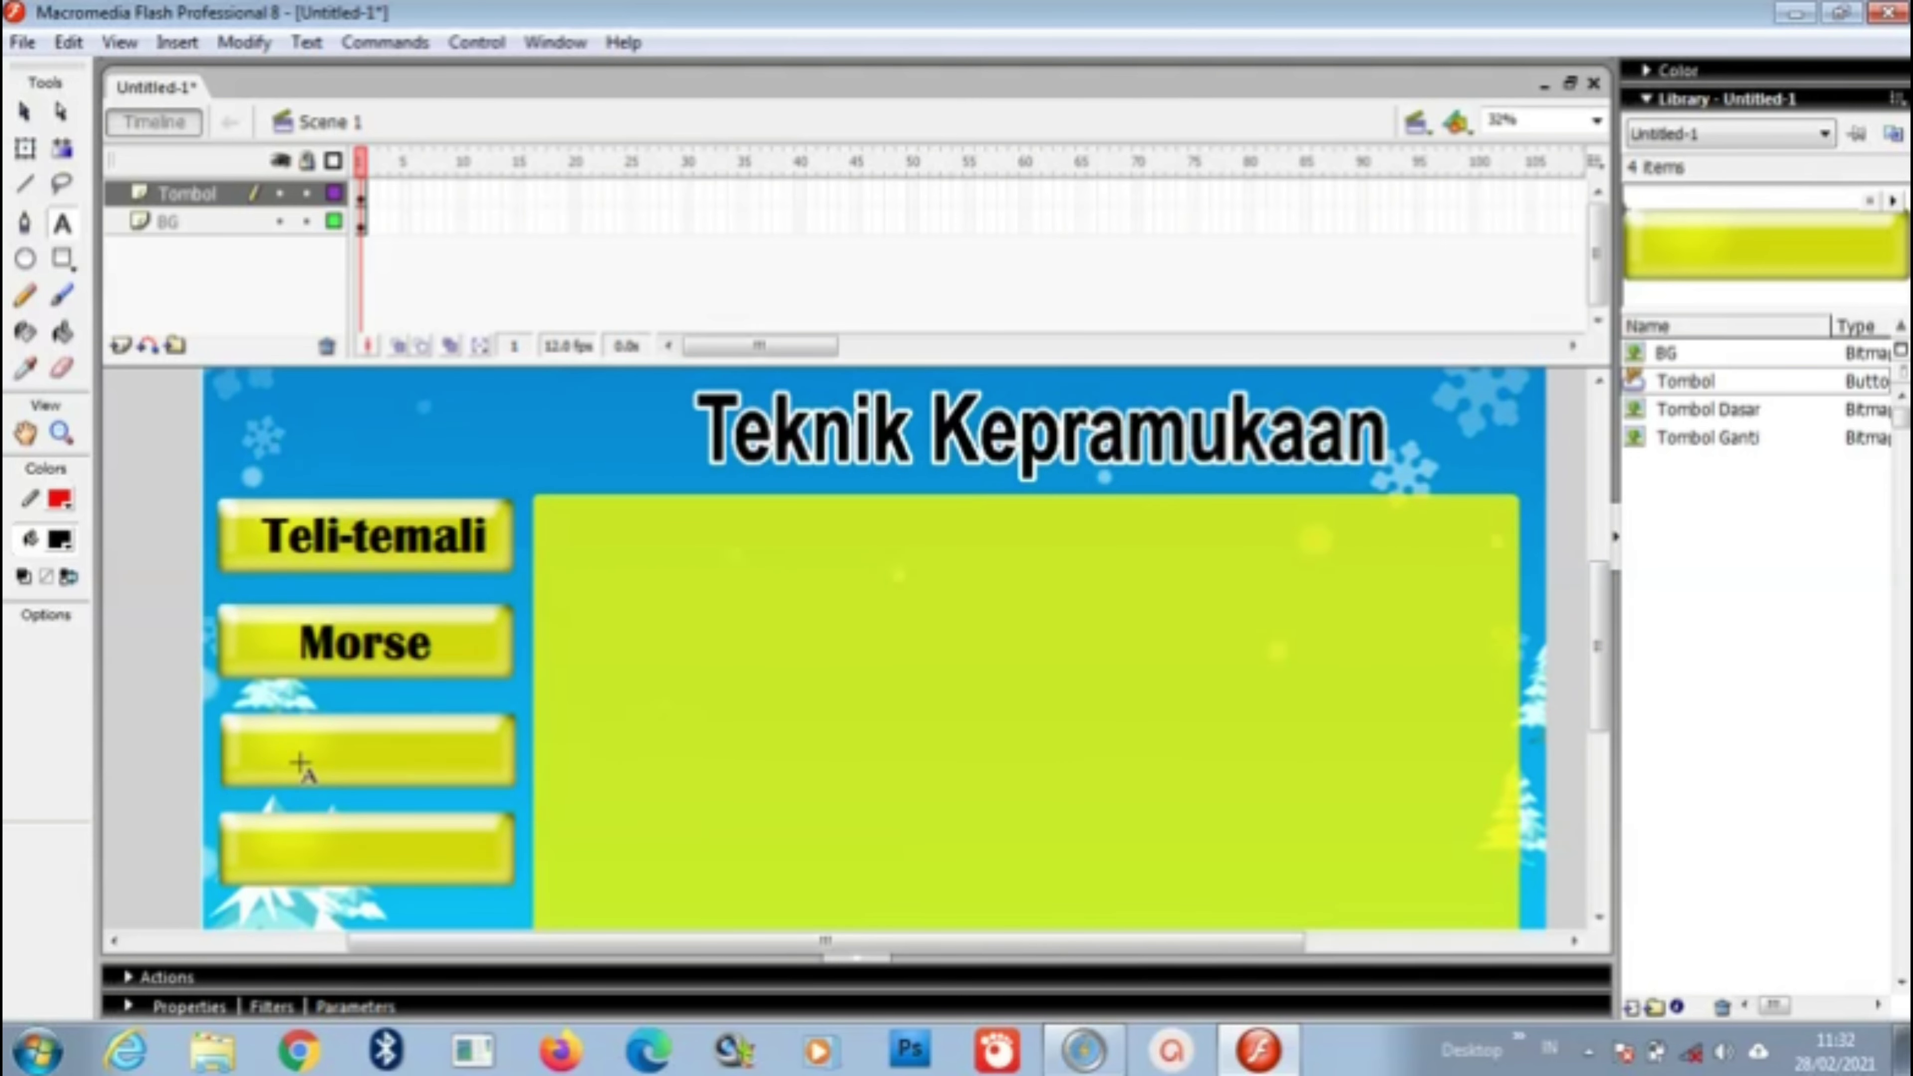
{"action": "key", "text": "n"}
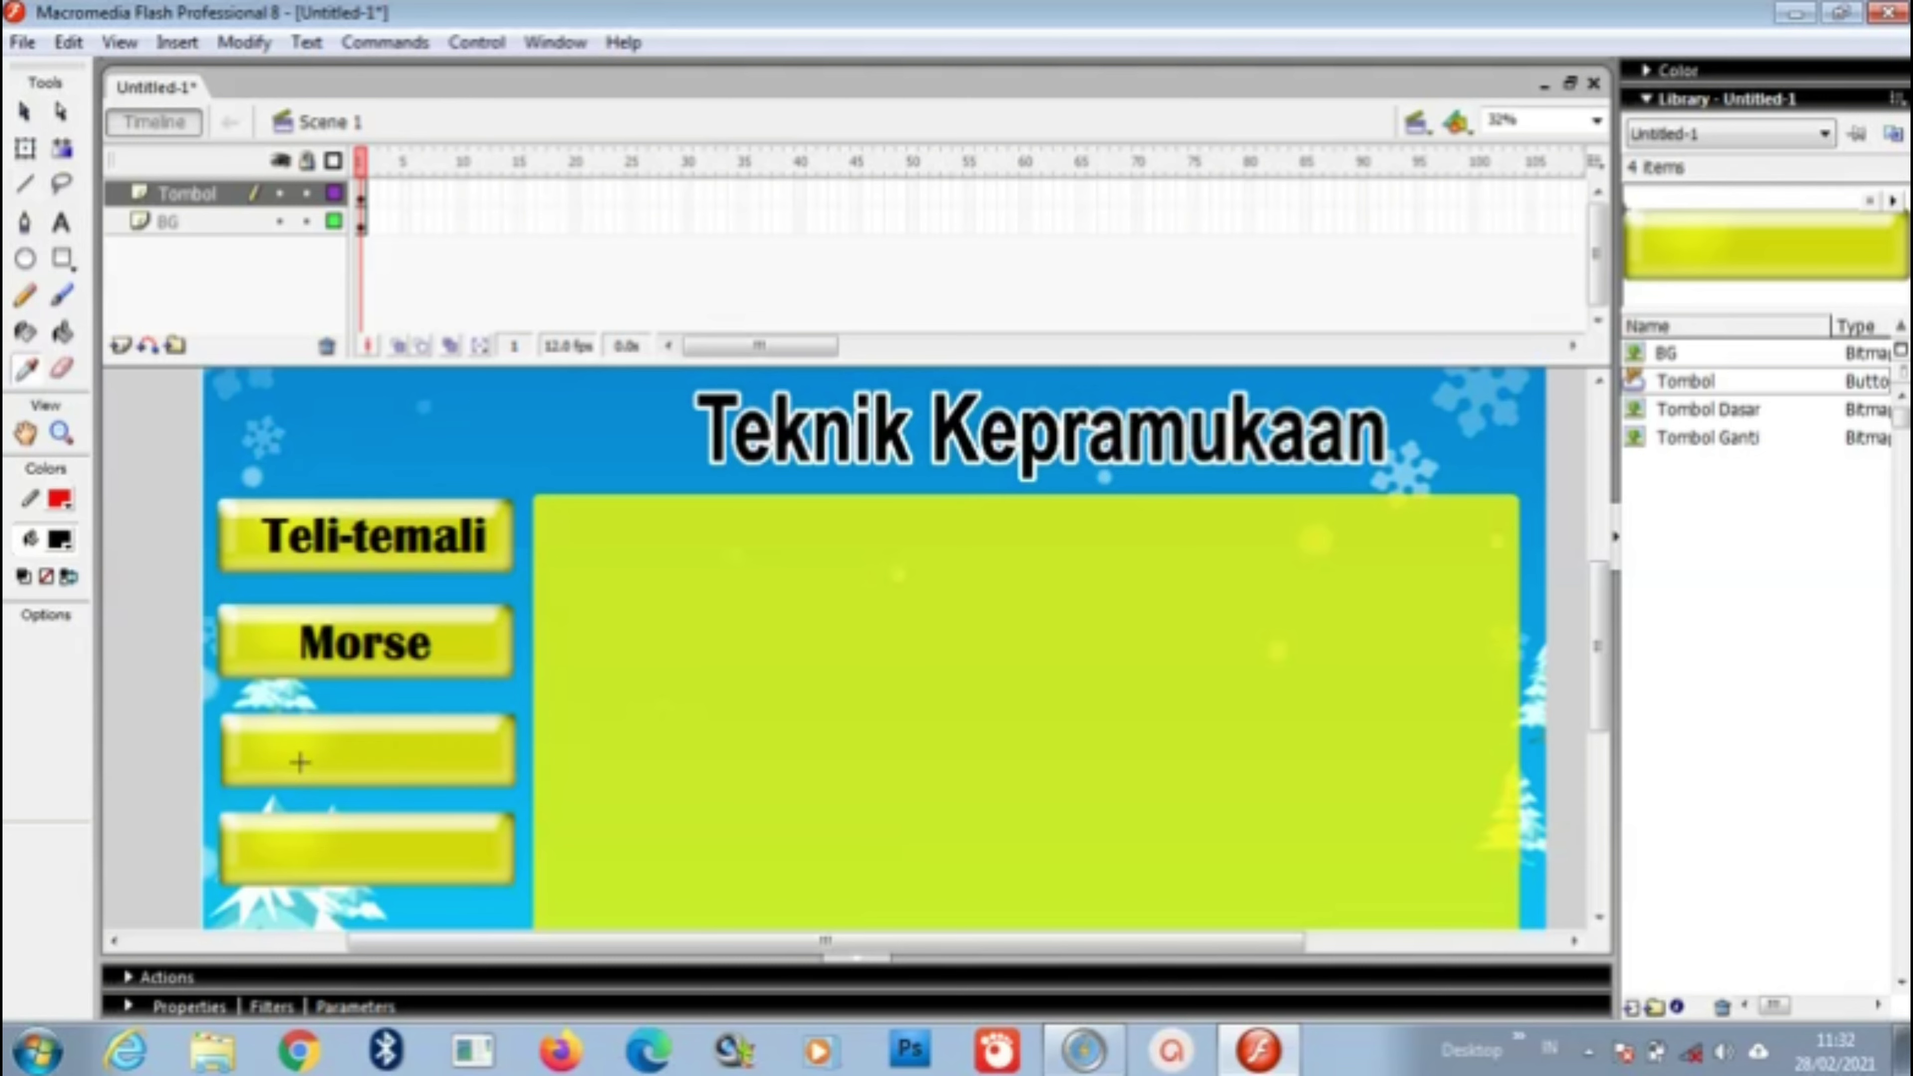
{"action": "left_click", "coordinate": [62, 223]}
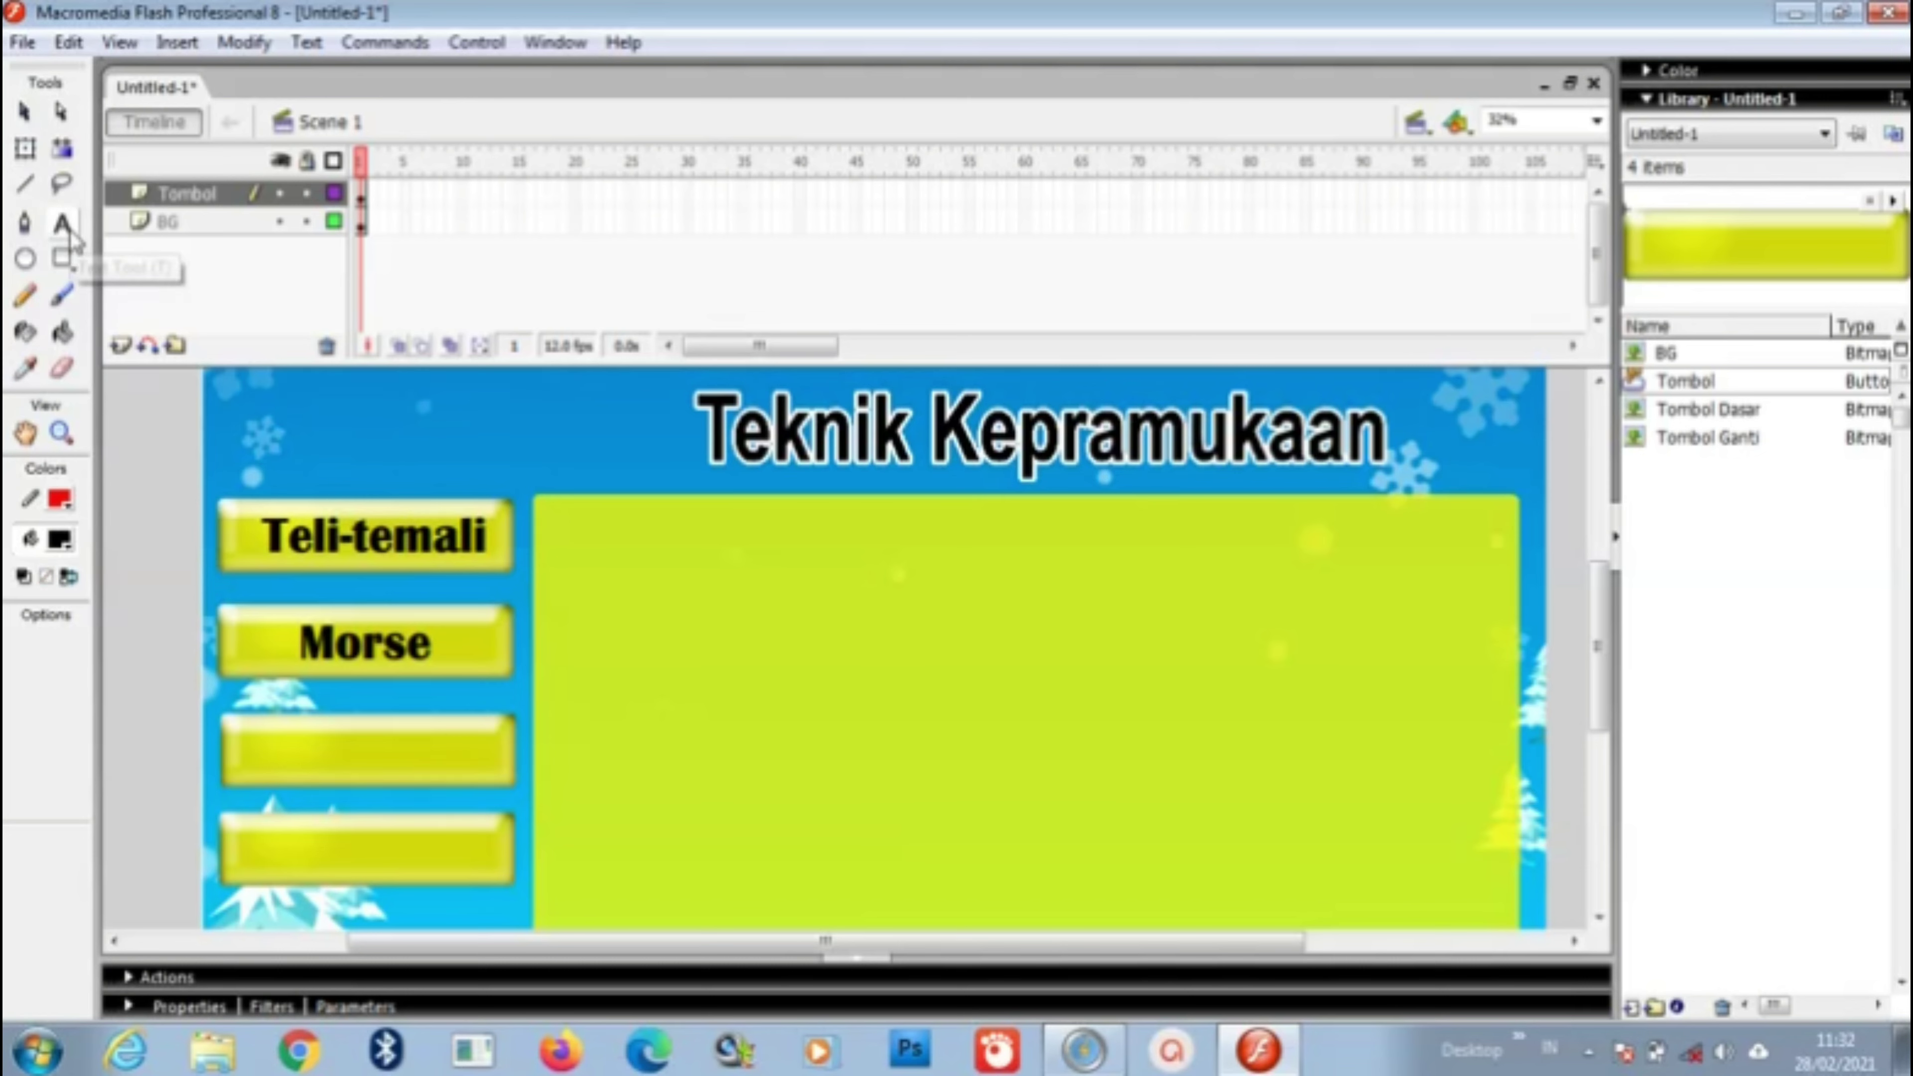
{"action": "left_click", "coordinate": [314, 759]}
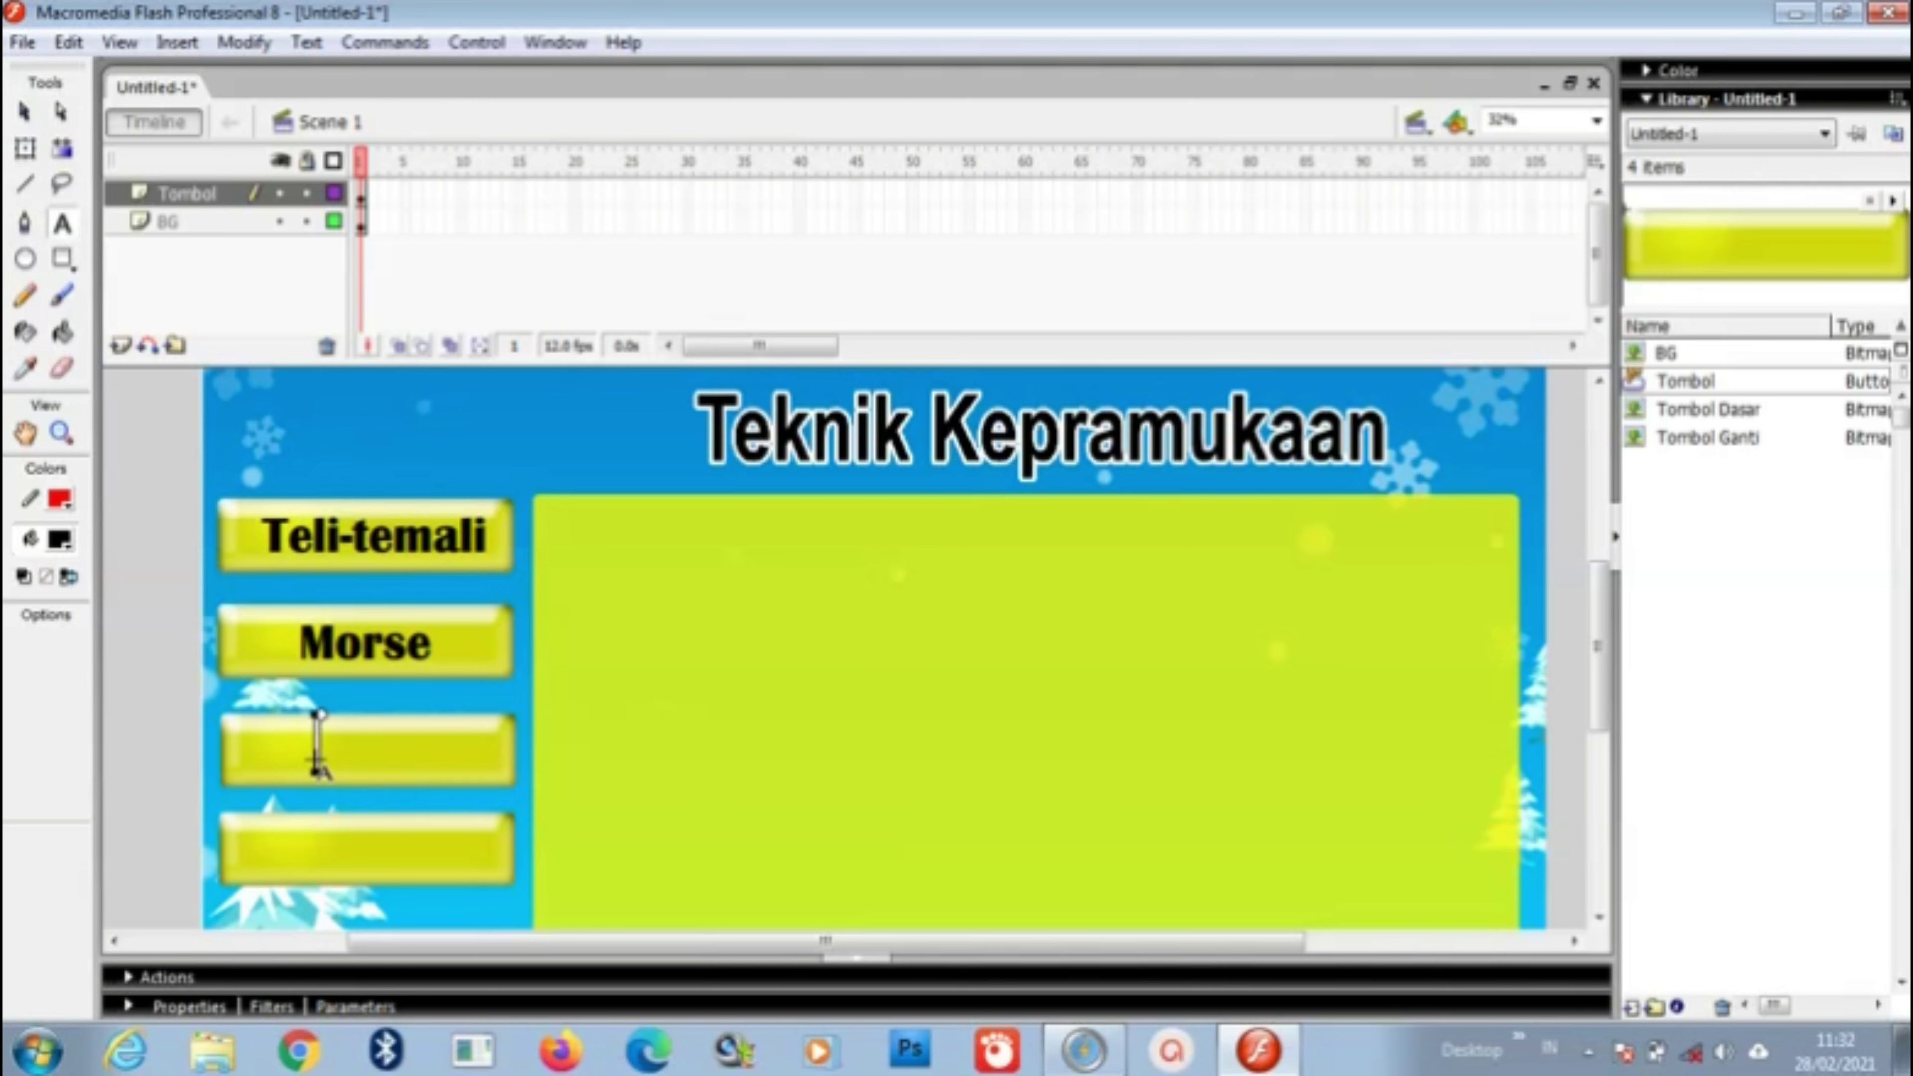
{"action": "type", "text": "Sandi"}
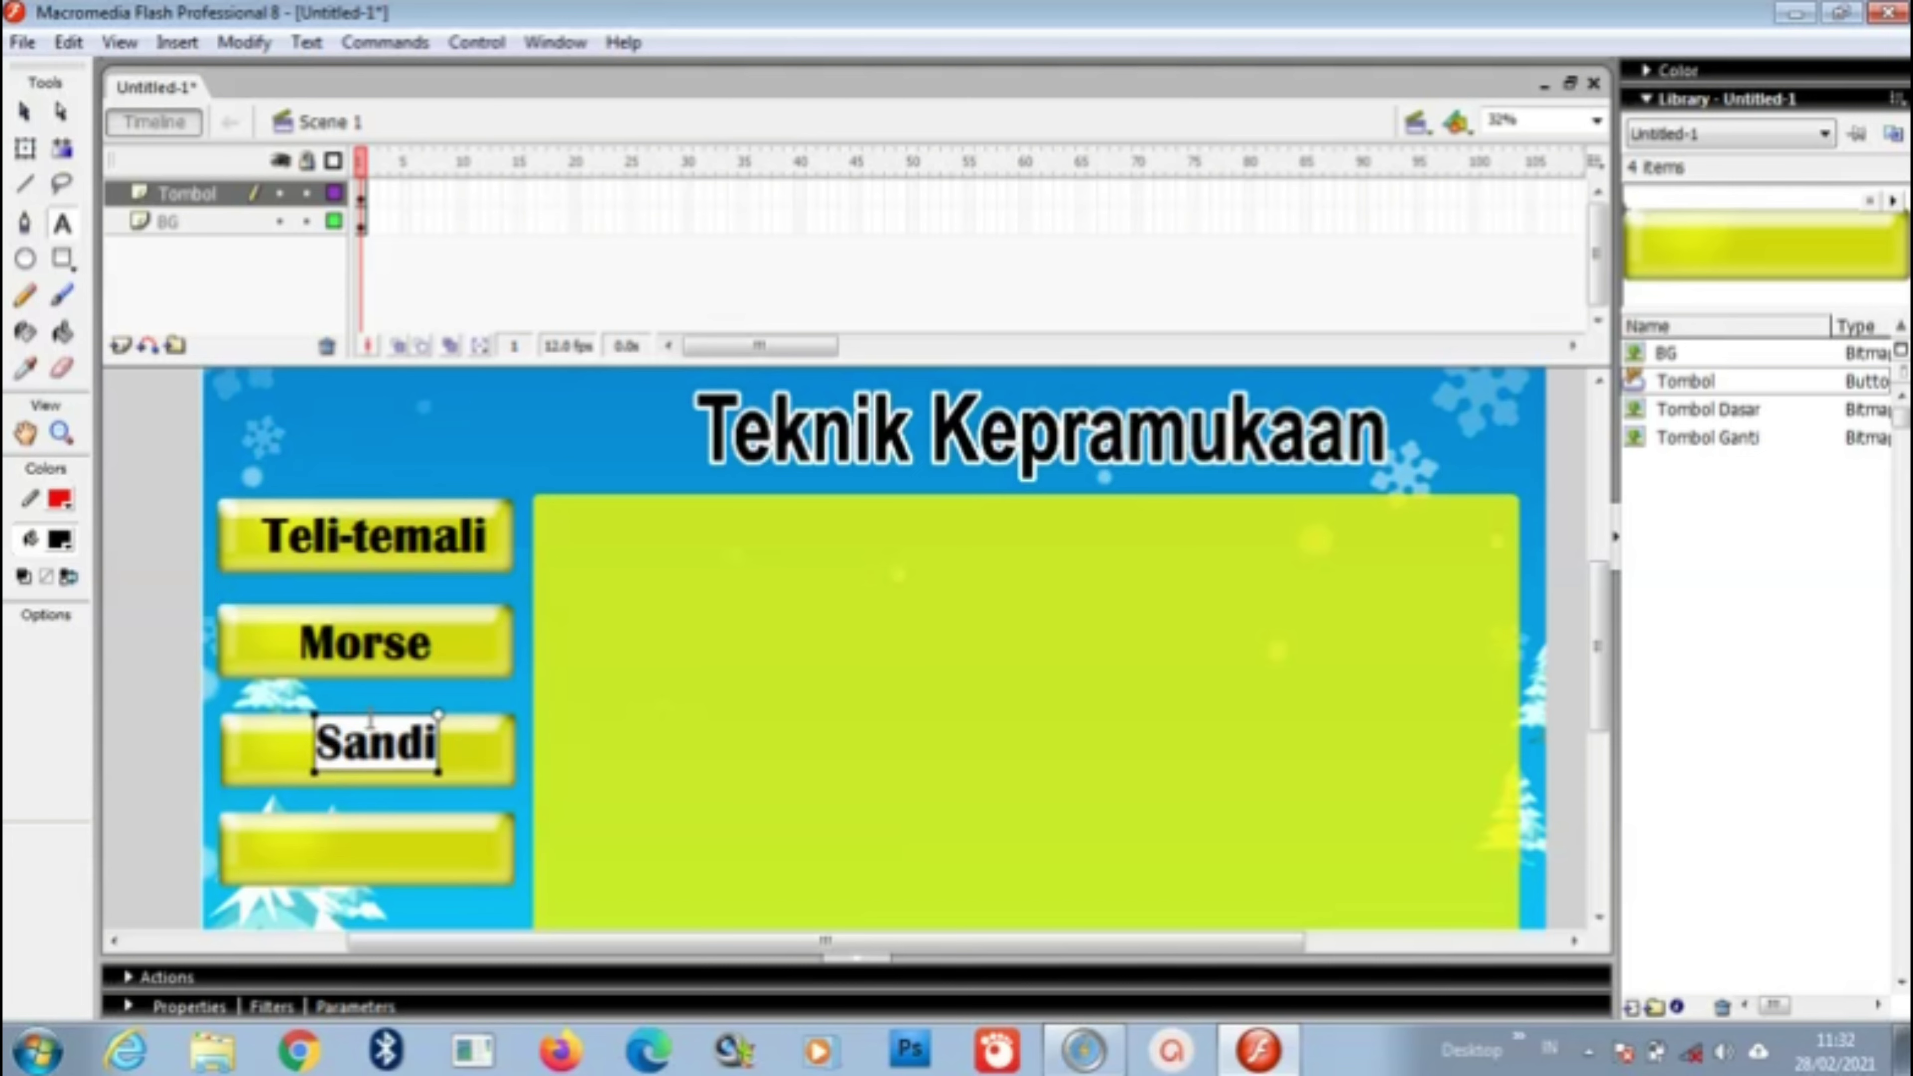
{"action": "left_click_drag", "start_coordinate": [373, 720], "coordinate": [369, 737]}
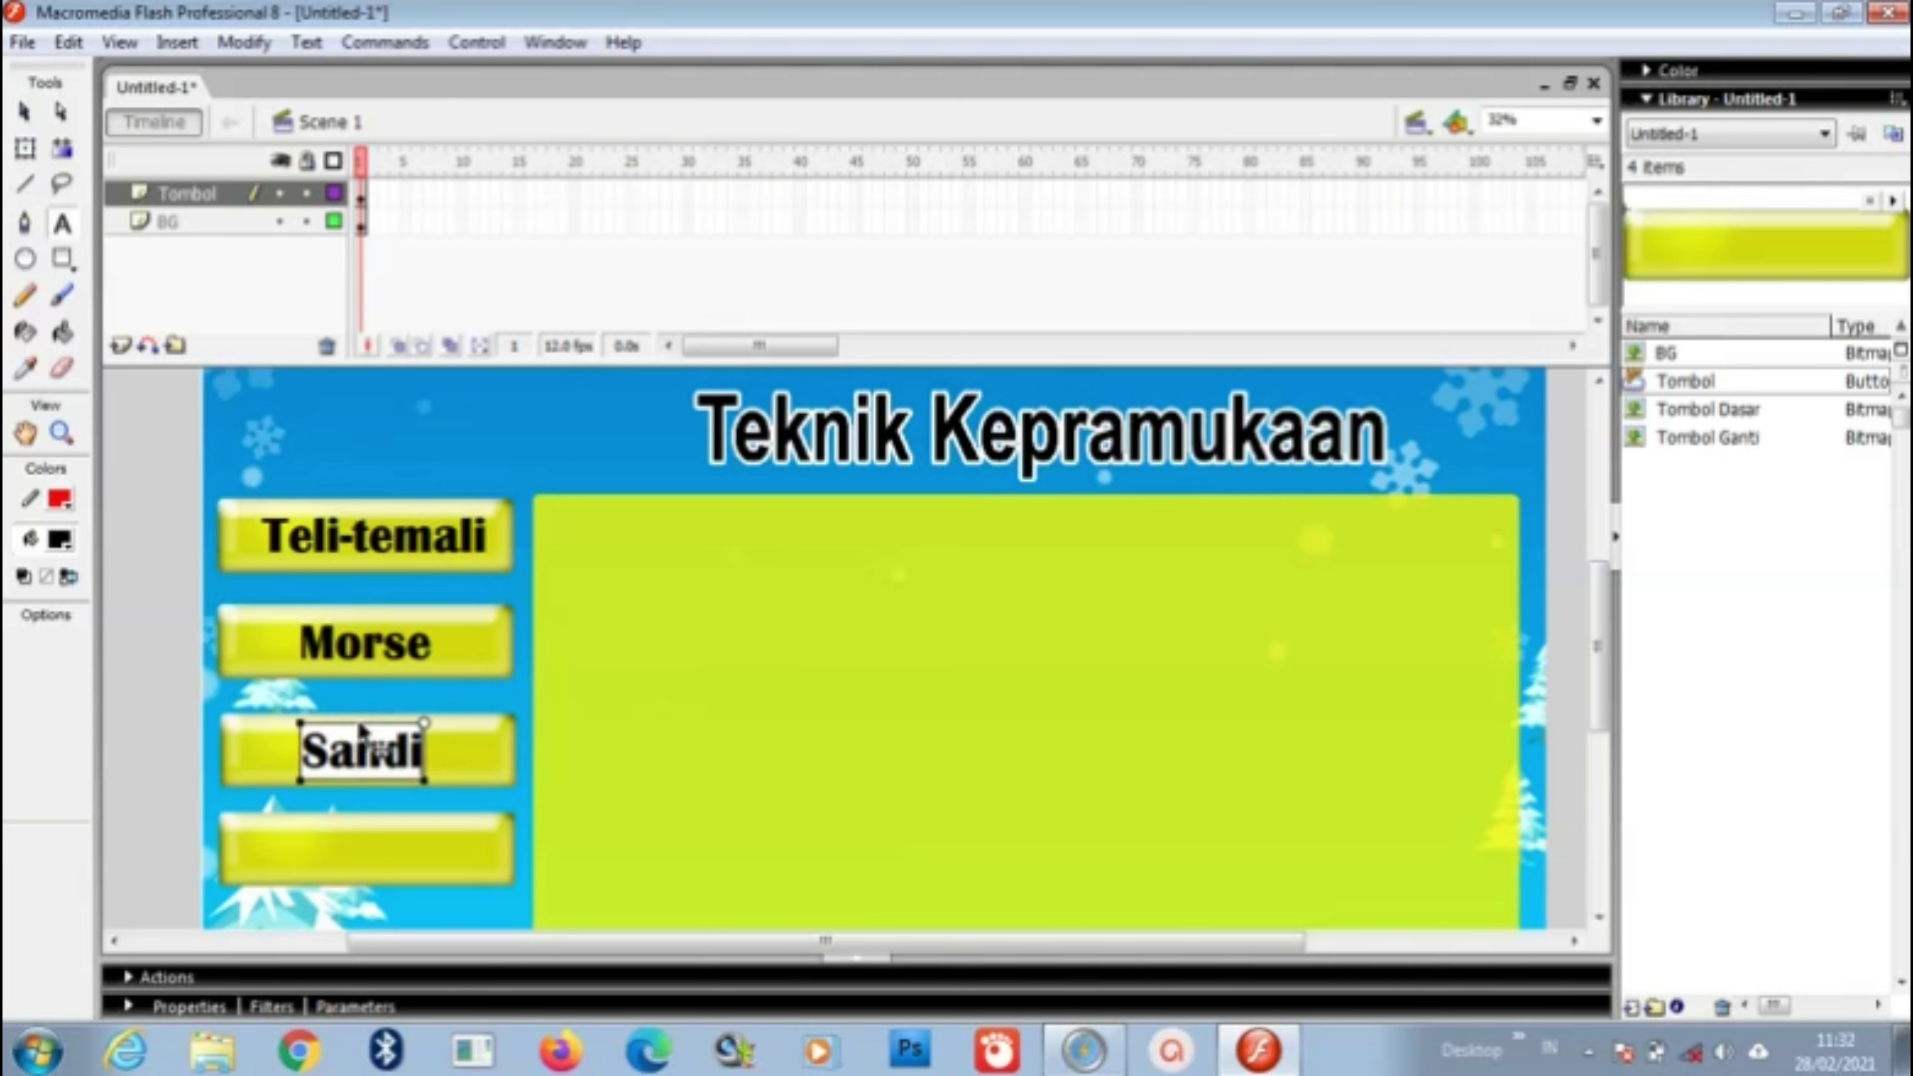
{"action": "left_click", "coordinate": [316, 866]}
{"action": "left_click", "coordinate": [324, 850]}
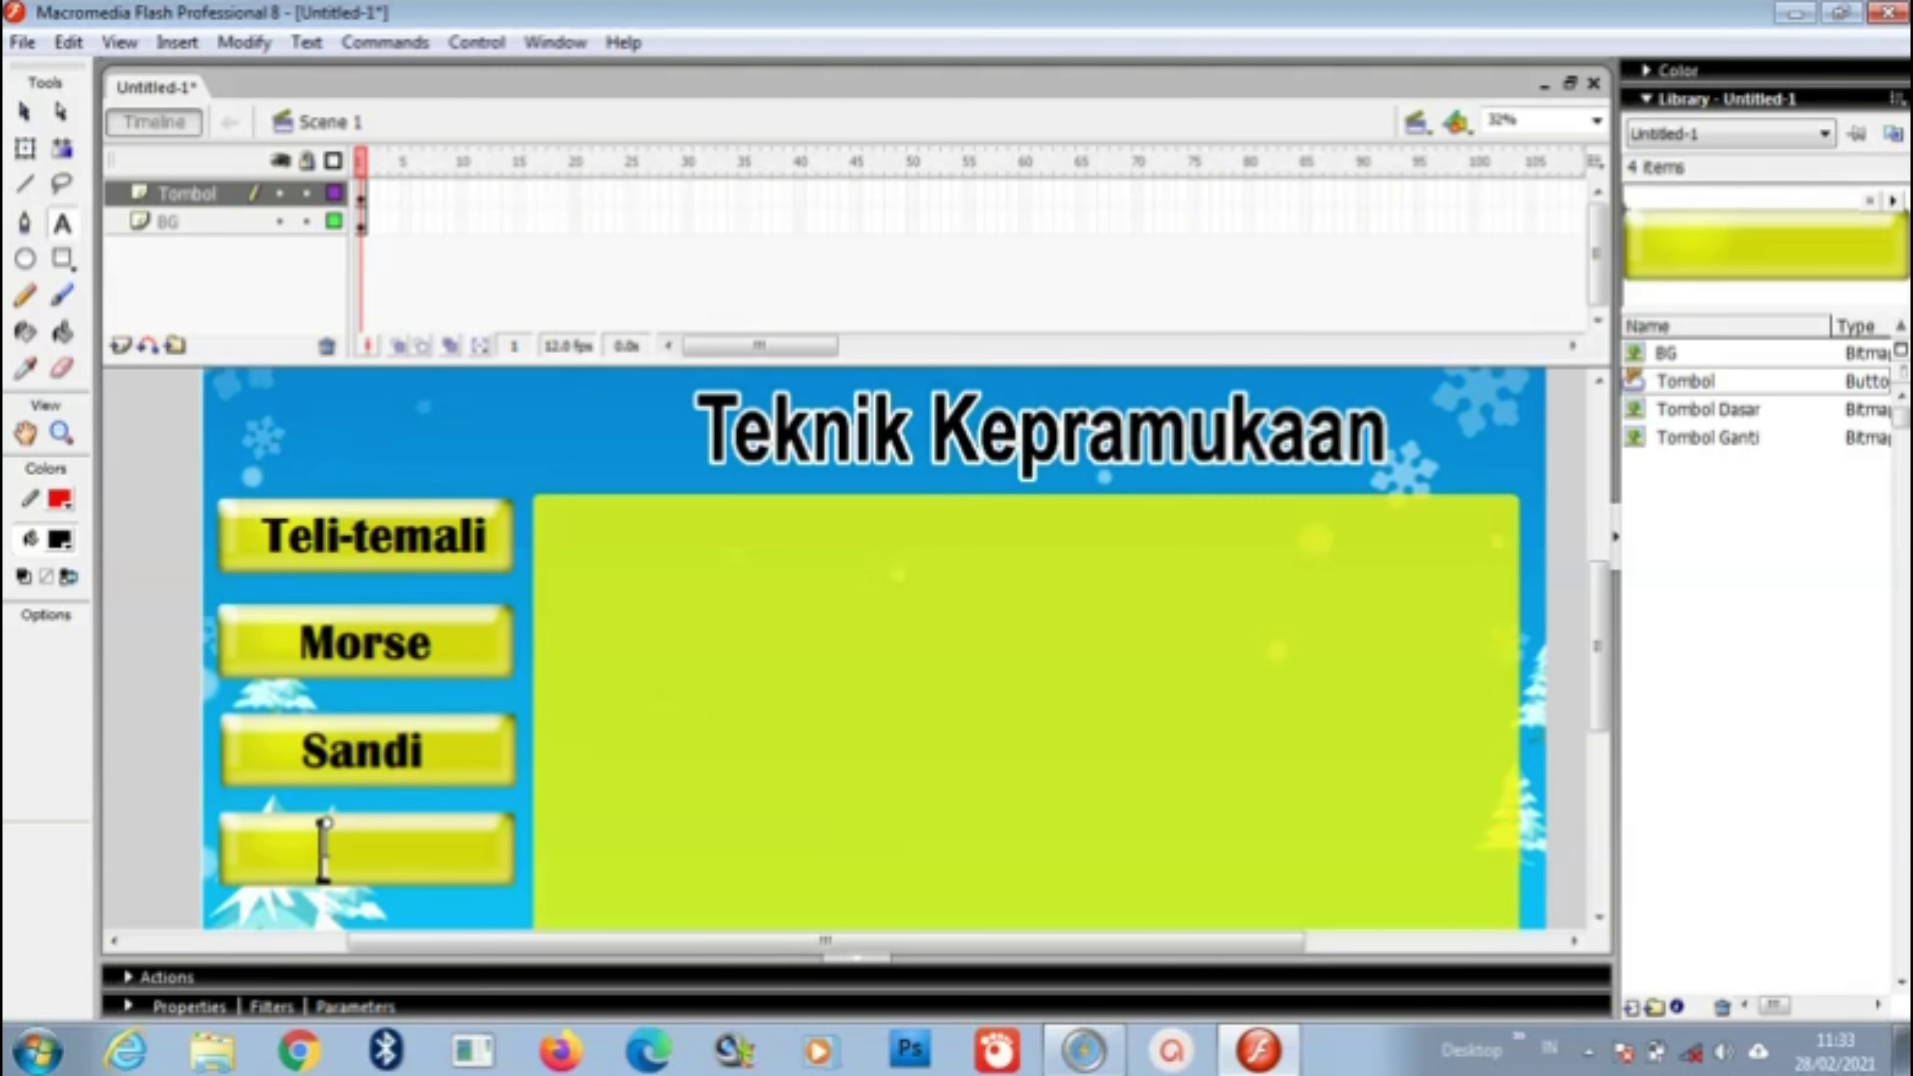
Step: Label the fourth left button 'Semaphore', fixing its spelling and moving it inside the button
{"action": "left_click", "coordinate": [324, 851]}
{"action": "type", "text": "Se"}
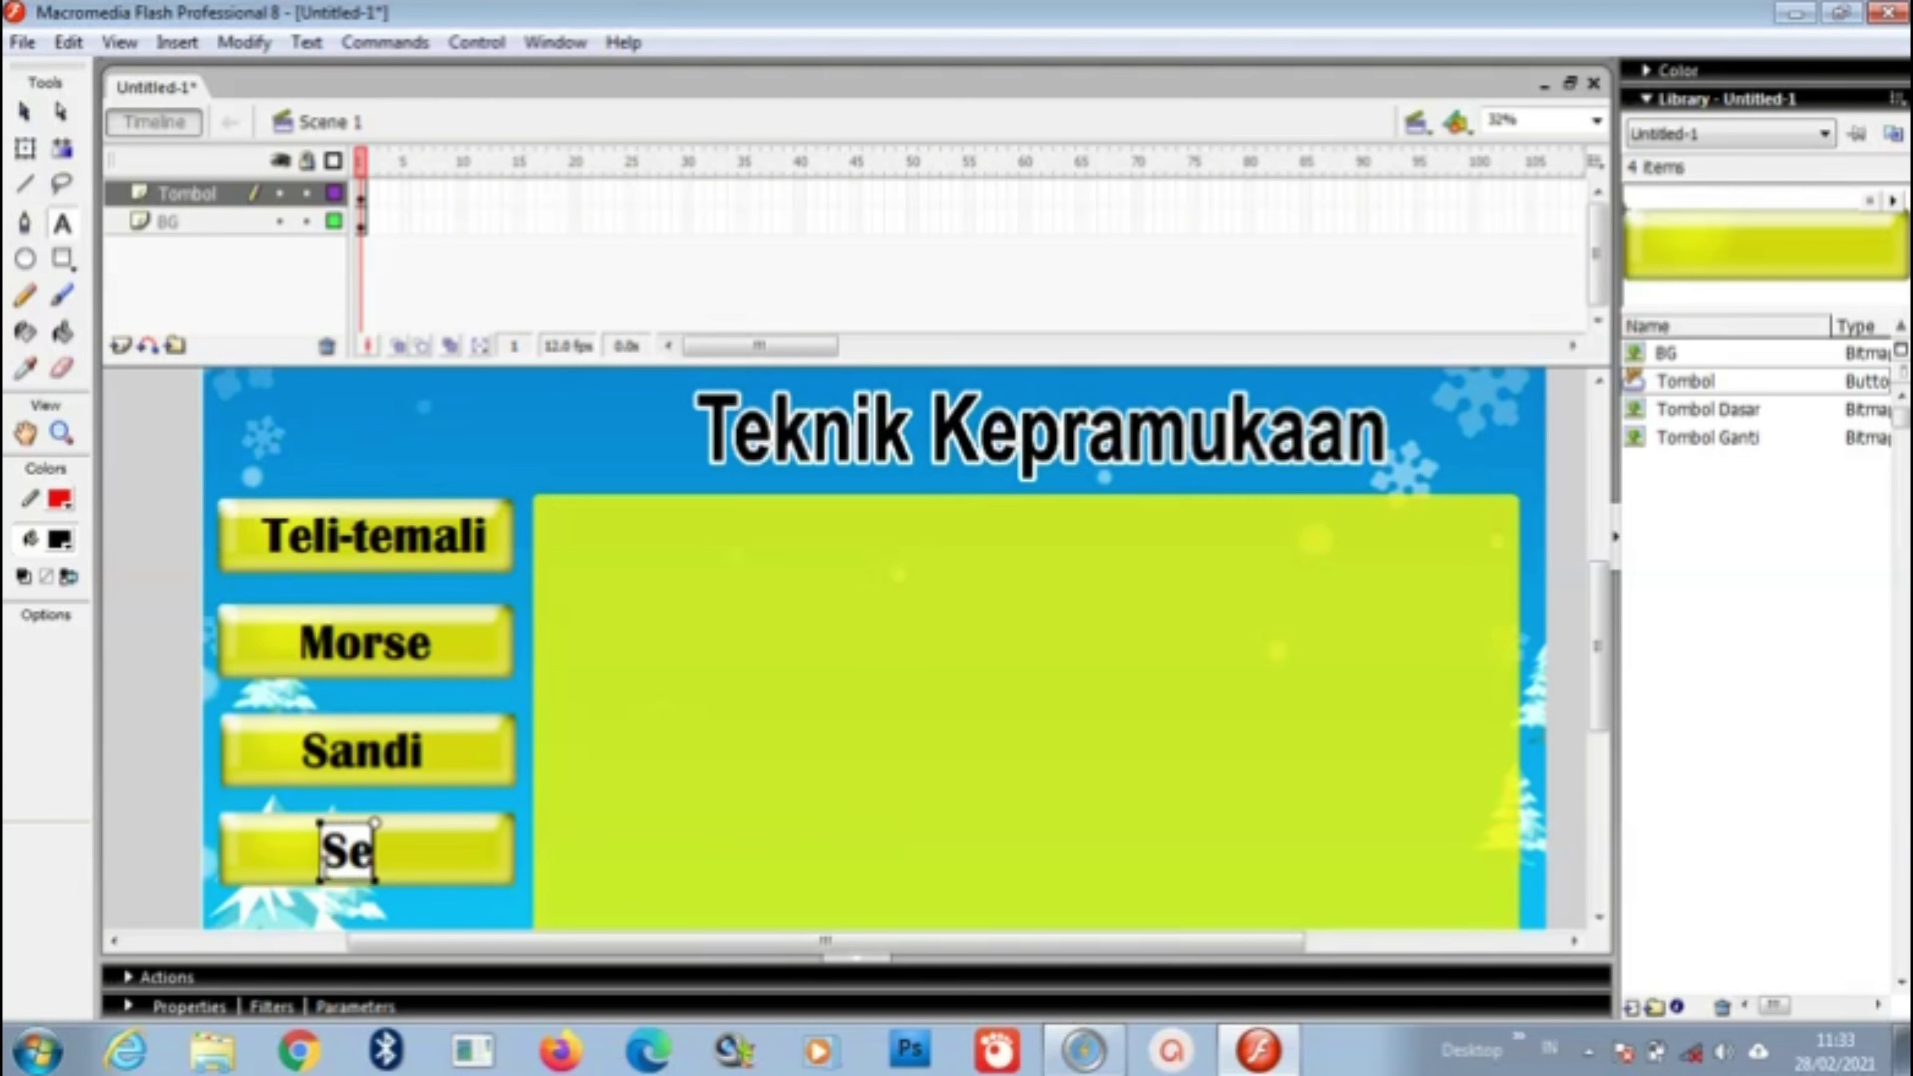
{"action": "type", "text": "mahore"}
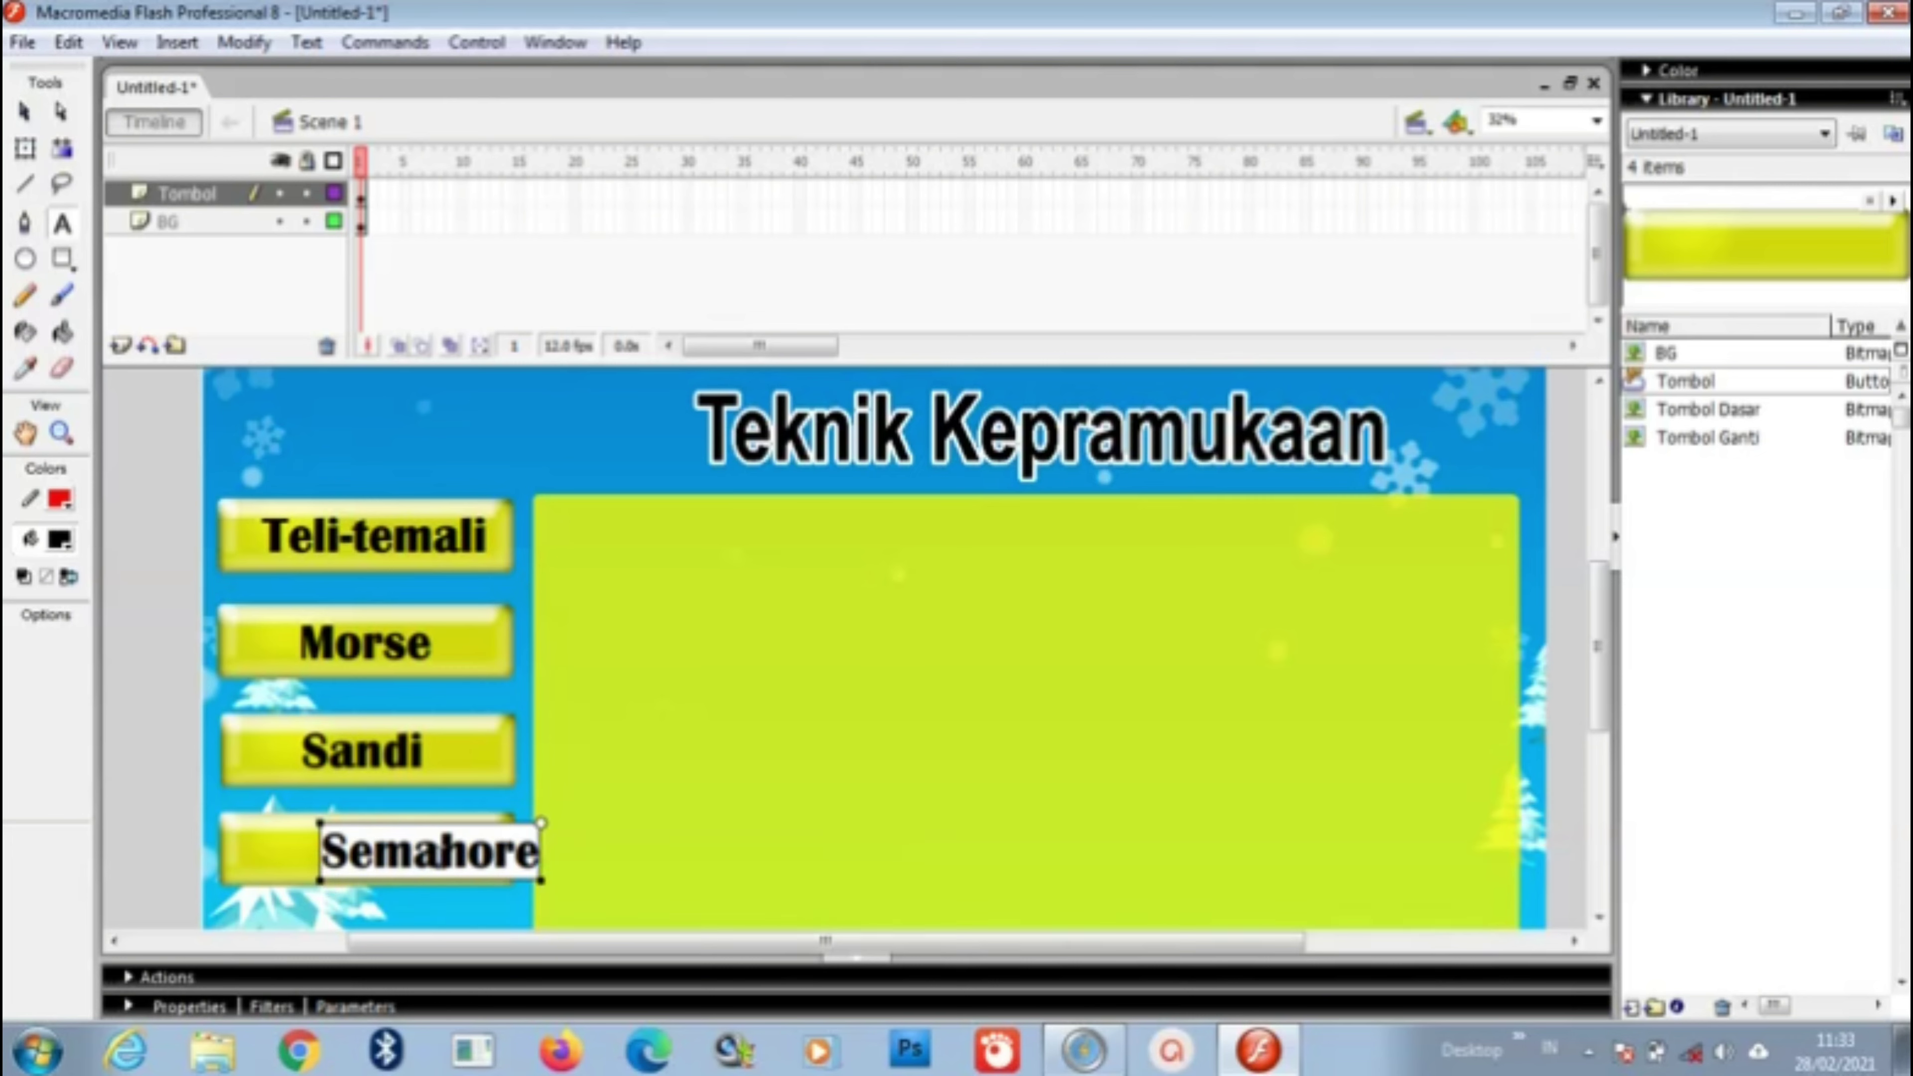
{"action": "left_click", "coordinate": [440, 851]}
{"action": "type", "text": "p"}
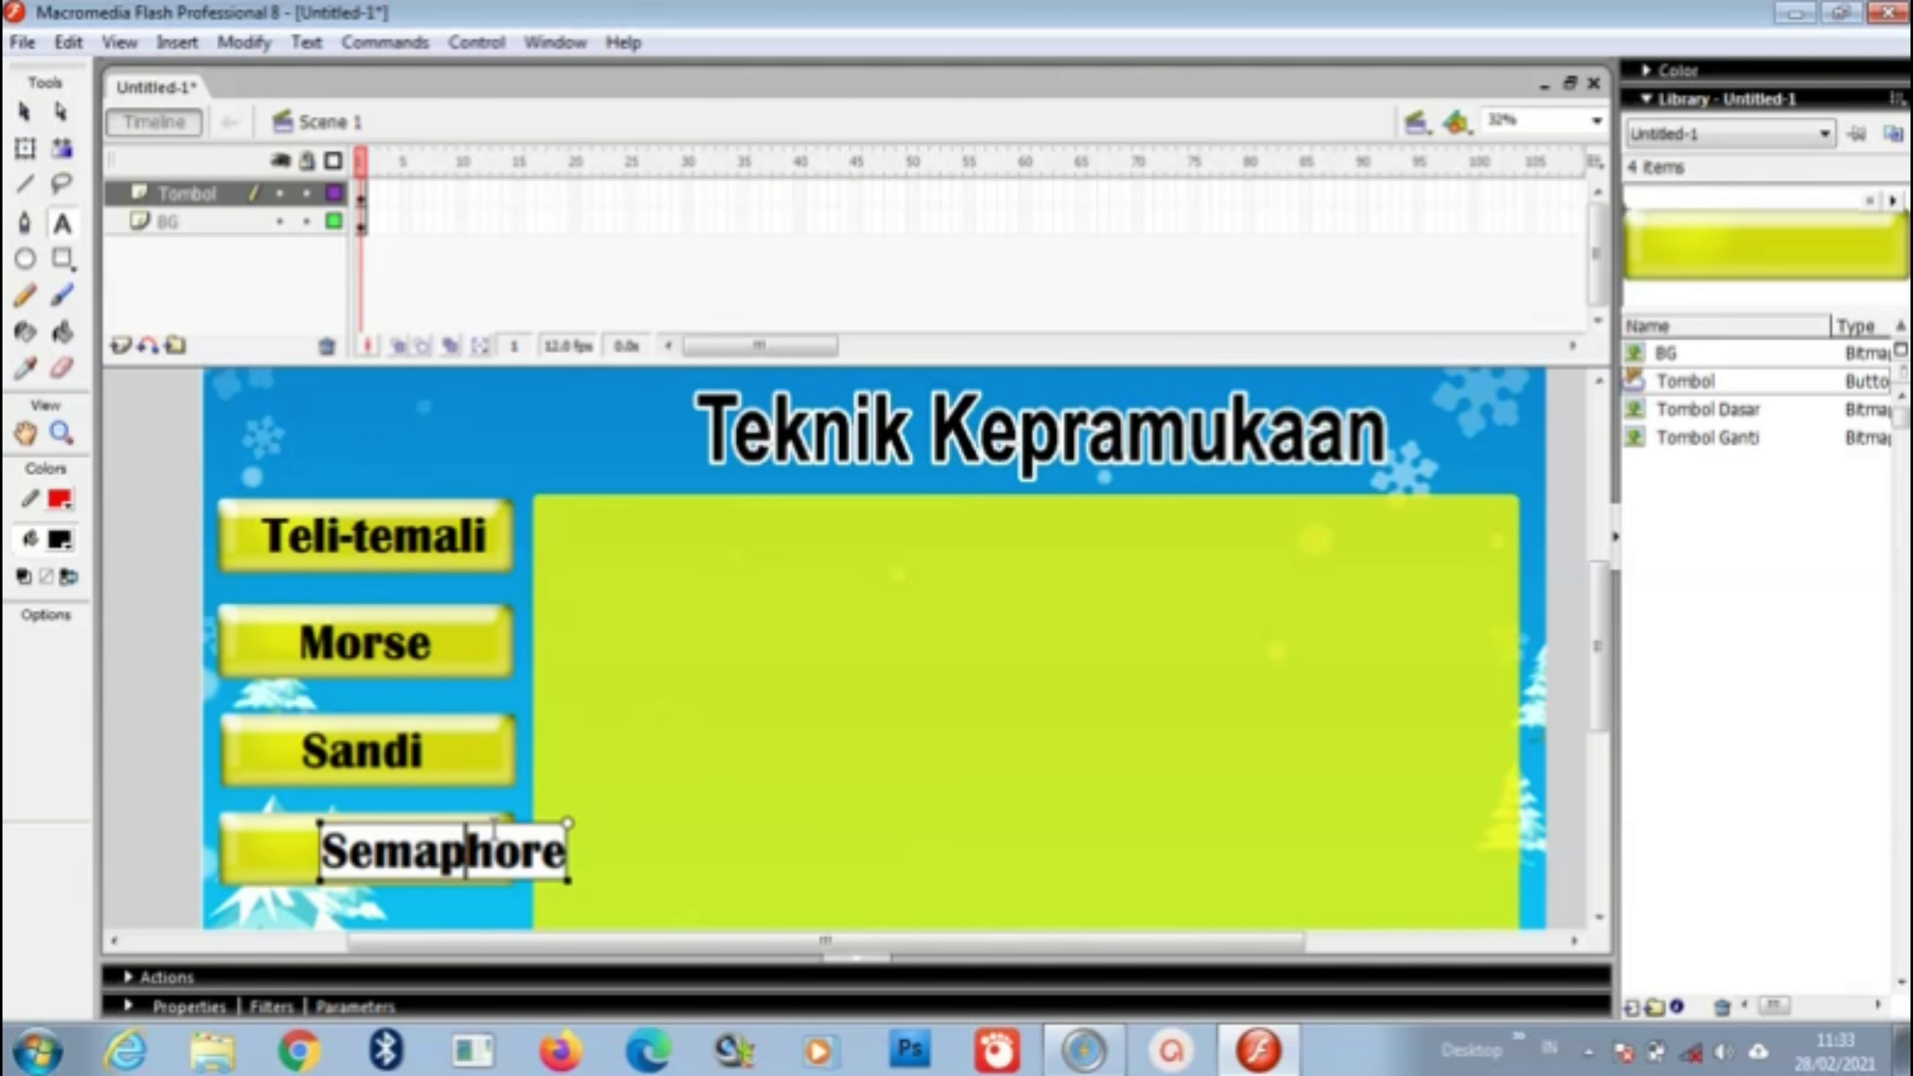
{"action": "key", "text": "Escape"}
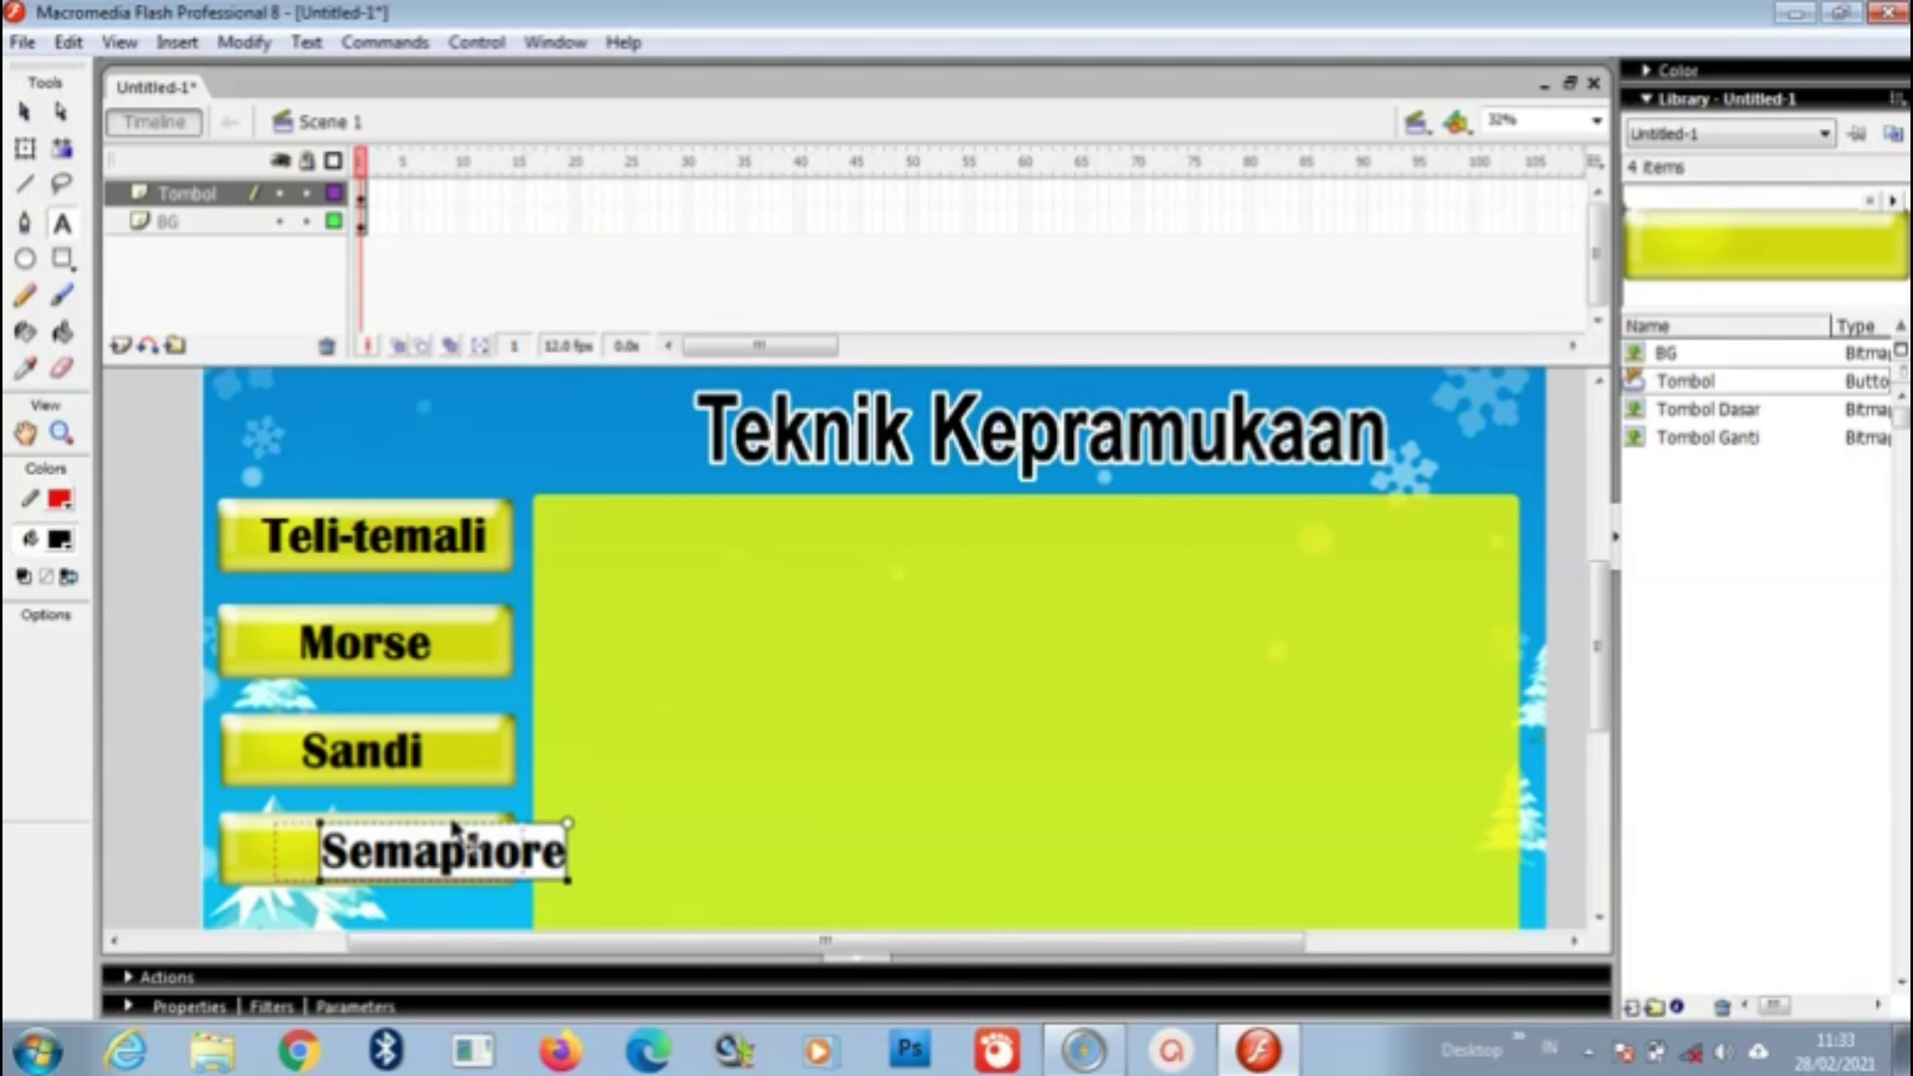
{"action": "left_click", "coordinate": [426, 827]}
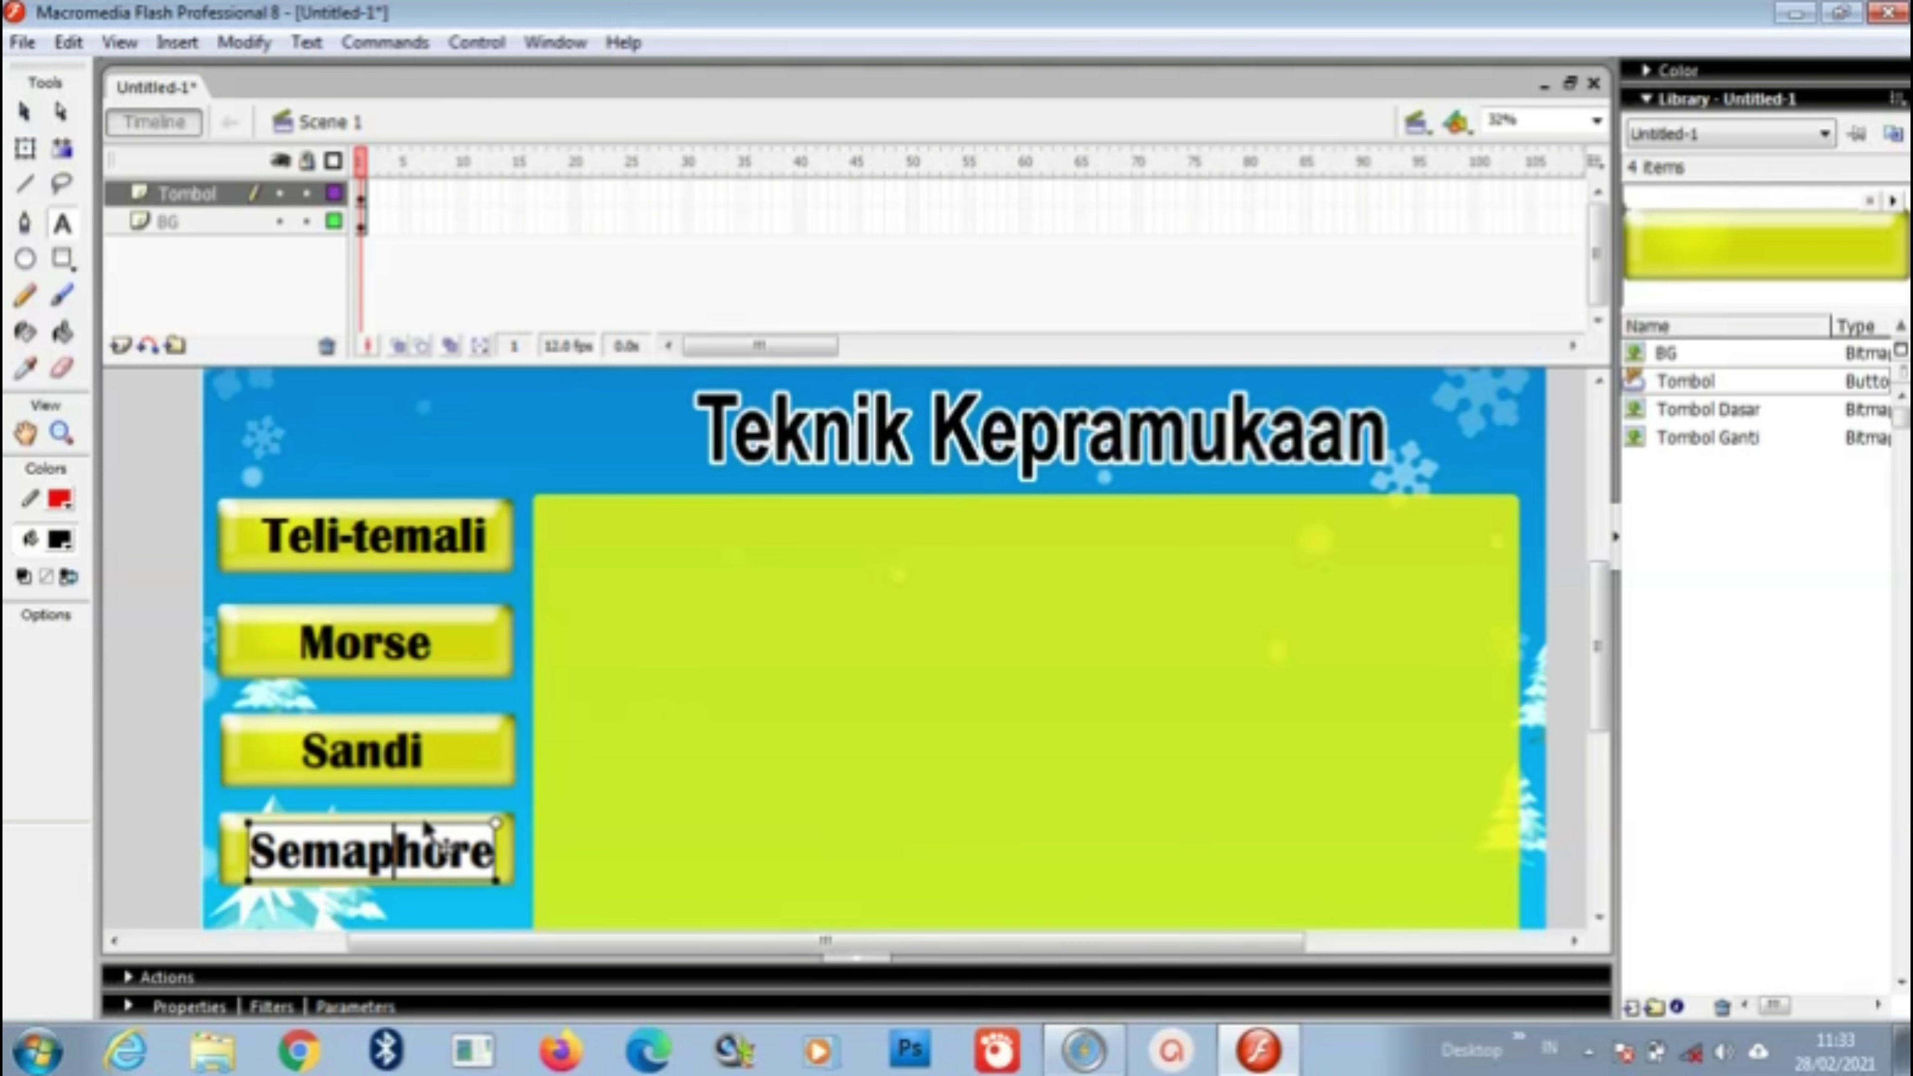
{"action": "left_click", "coordinate": [426, 757]}
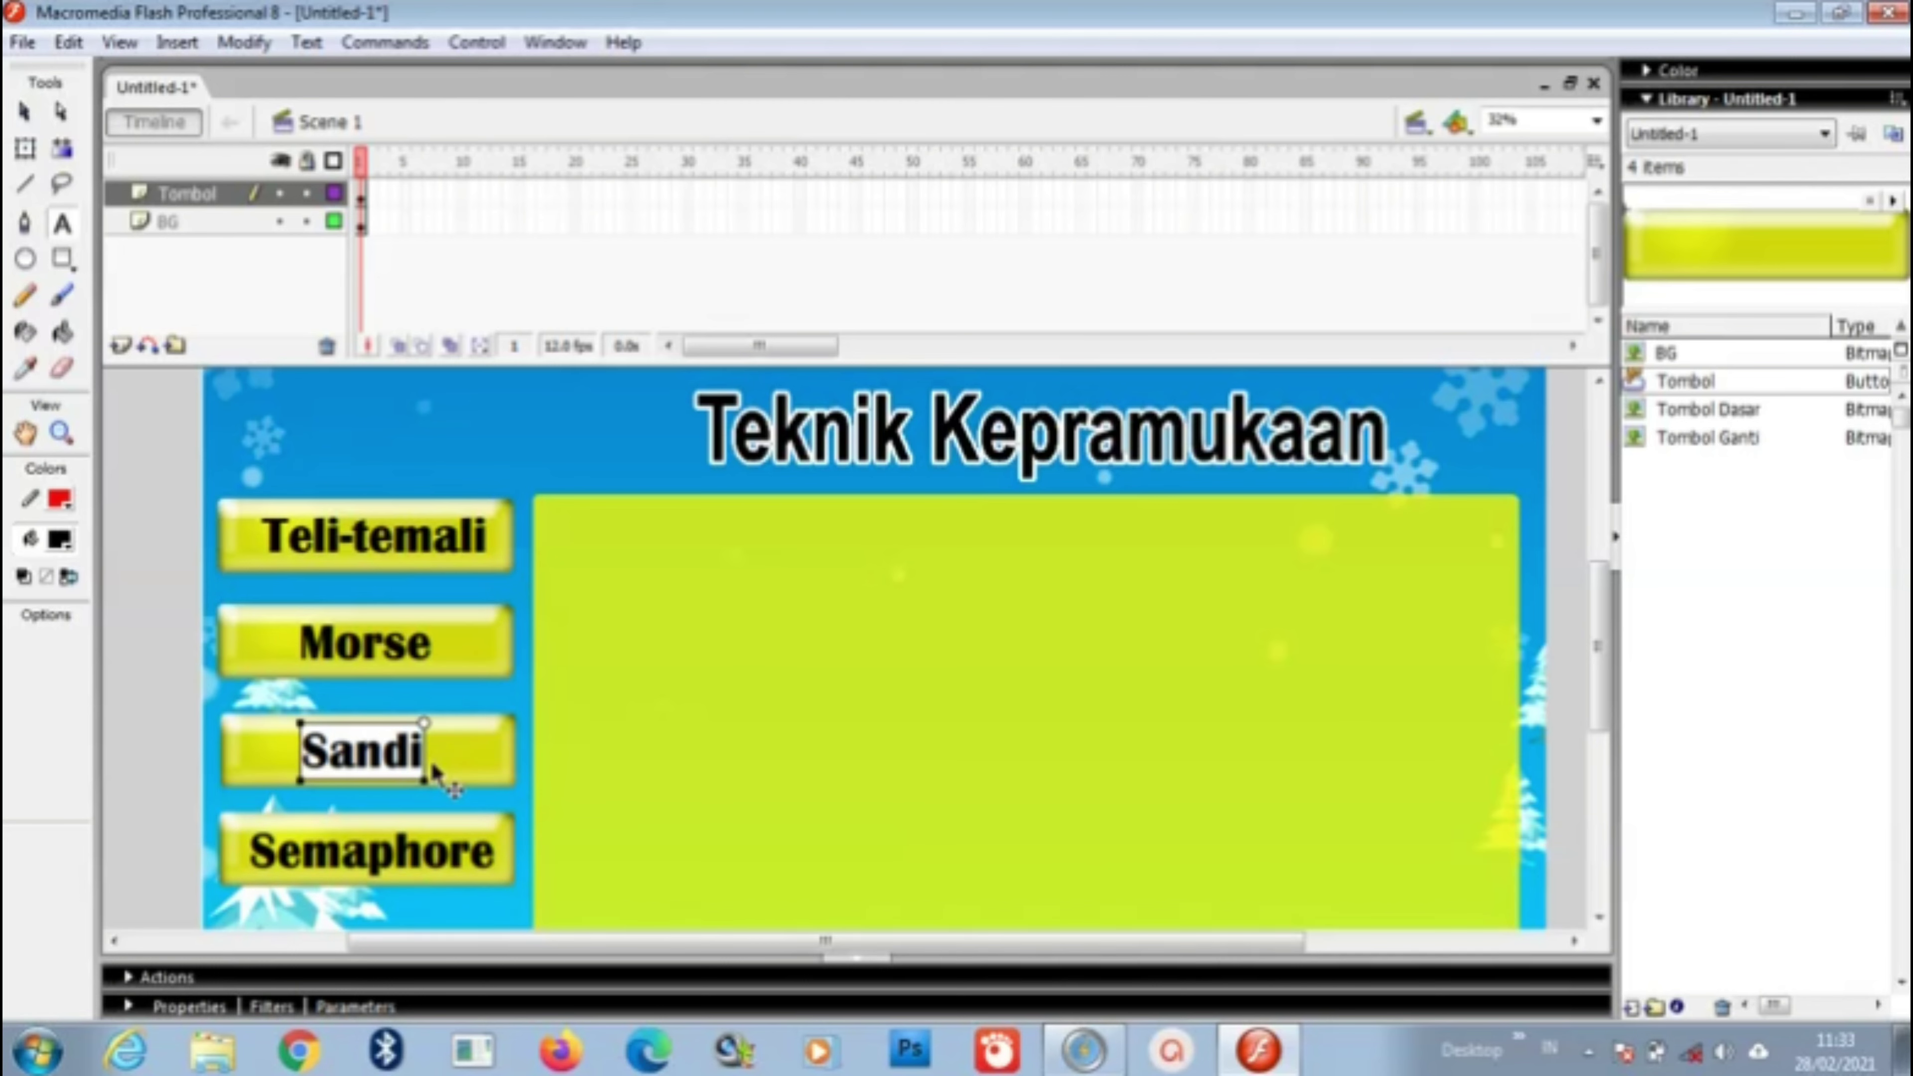
{"action": "scroll", "coordinate": [598, 641], "scroll_direction": "down", "scroll_amount": 3}
{"action": "scroll", "coordinate": [600, 637], "scroll_direction": "up", "scroll_amount": 3}
{"action": "scroll", "coordinate": [600, 637], "scroll_direction": "up", "scroll_amount": 2}
{"action": "scroll", "coordinate": [603, 641], "scroll_direction": "down", "scroll_amount": 1}
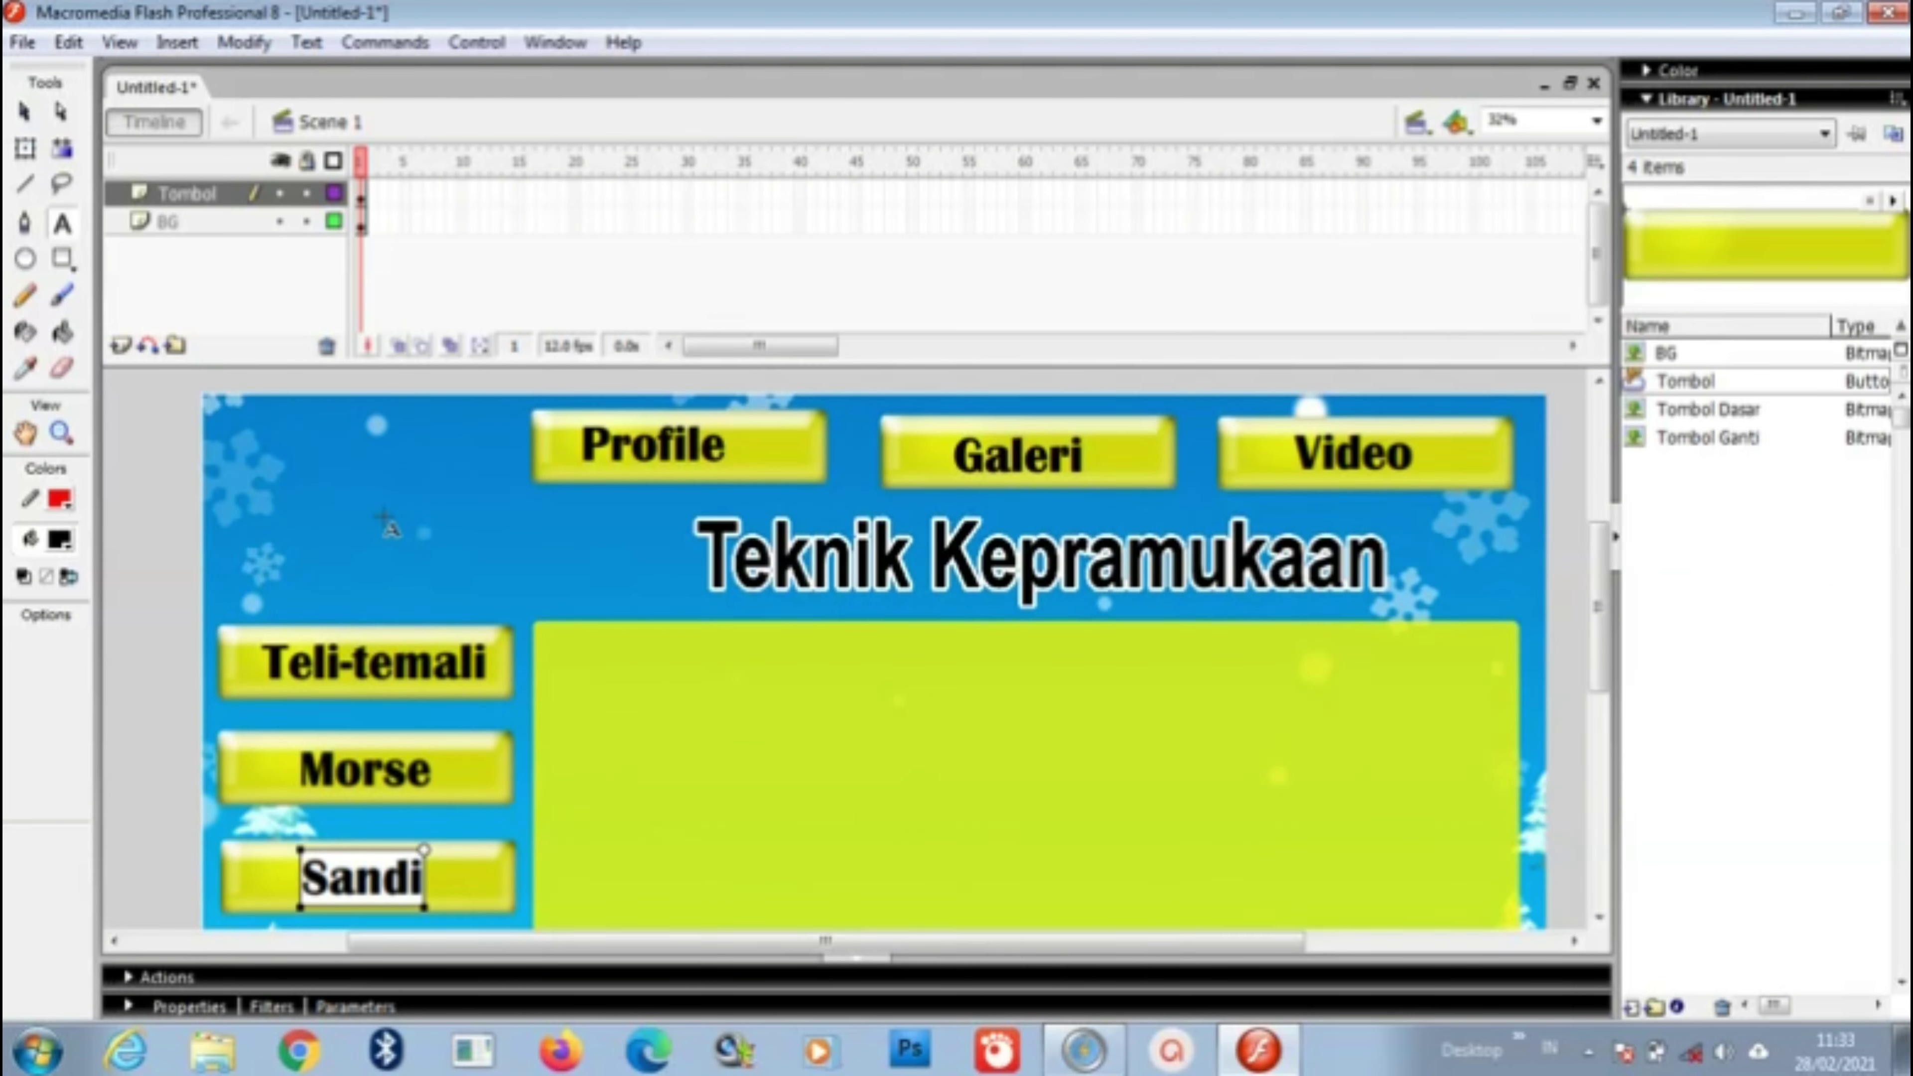
{"action": "left_click", "coordinate": [25, 112]}
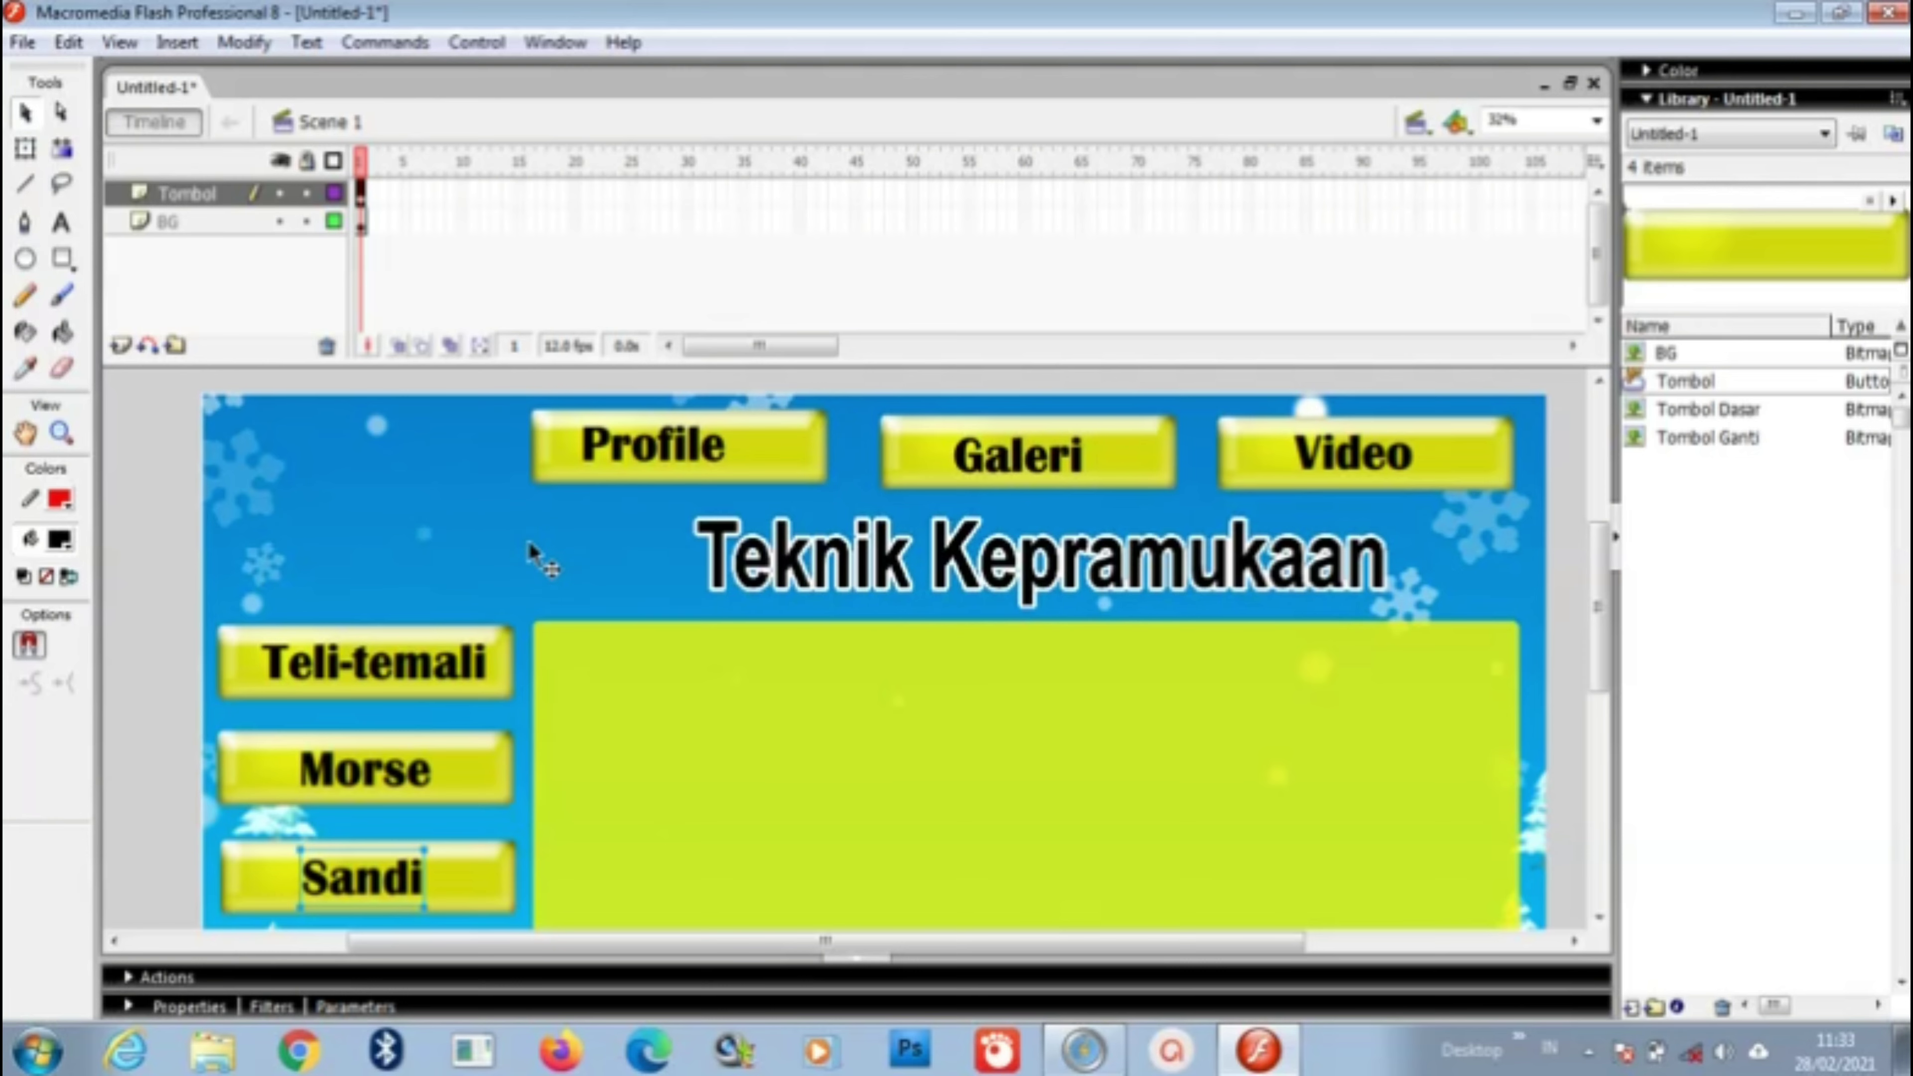
Step: Test the movie with Ctrl+Enter, then close the Flash Player window
{"action": "key", "text": "ctrl+Return"}
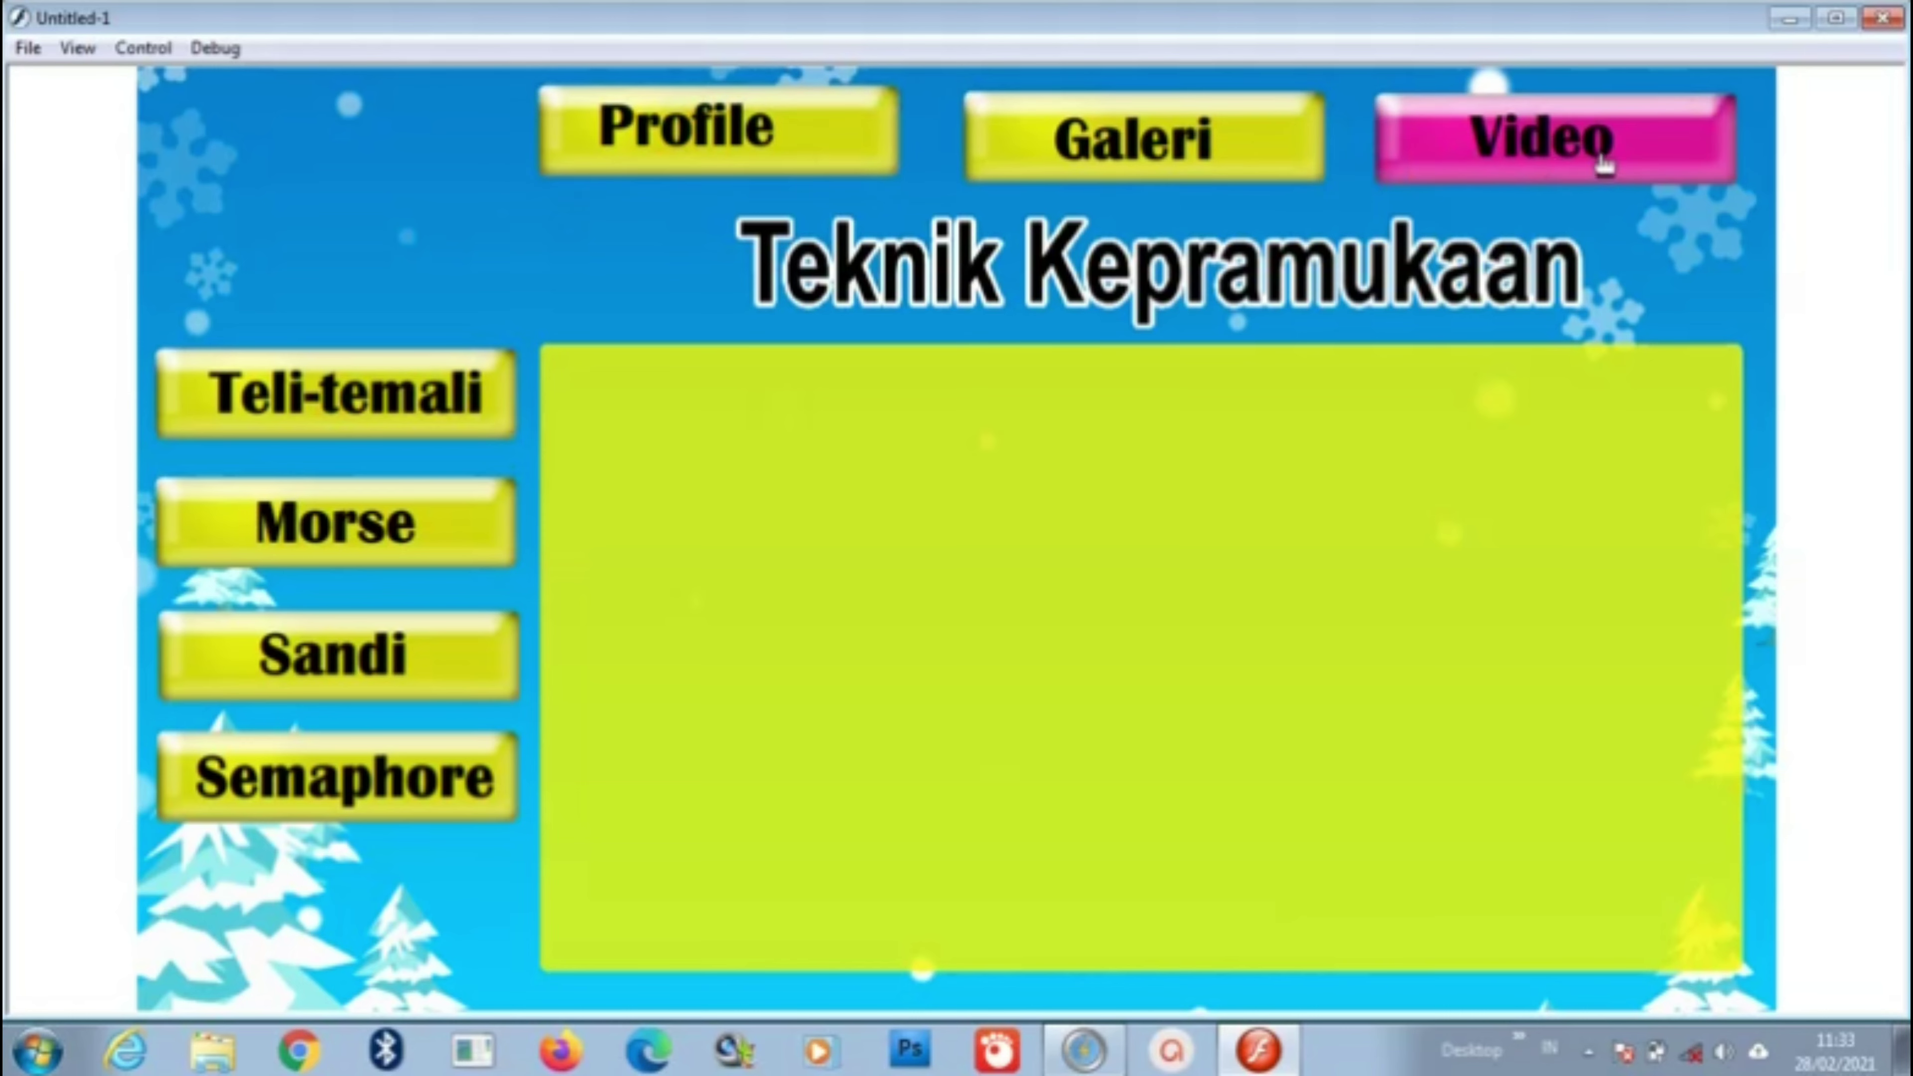
{"action": "left_click", "coordinate": [1883, 16]}
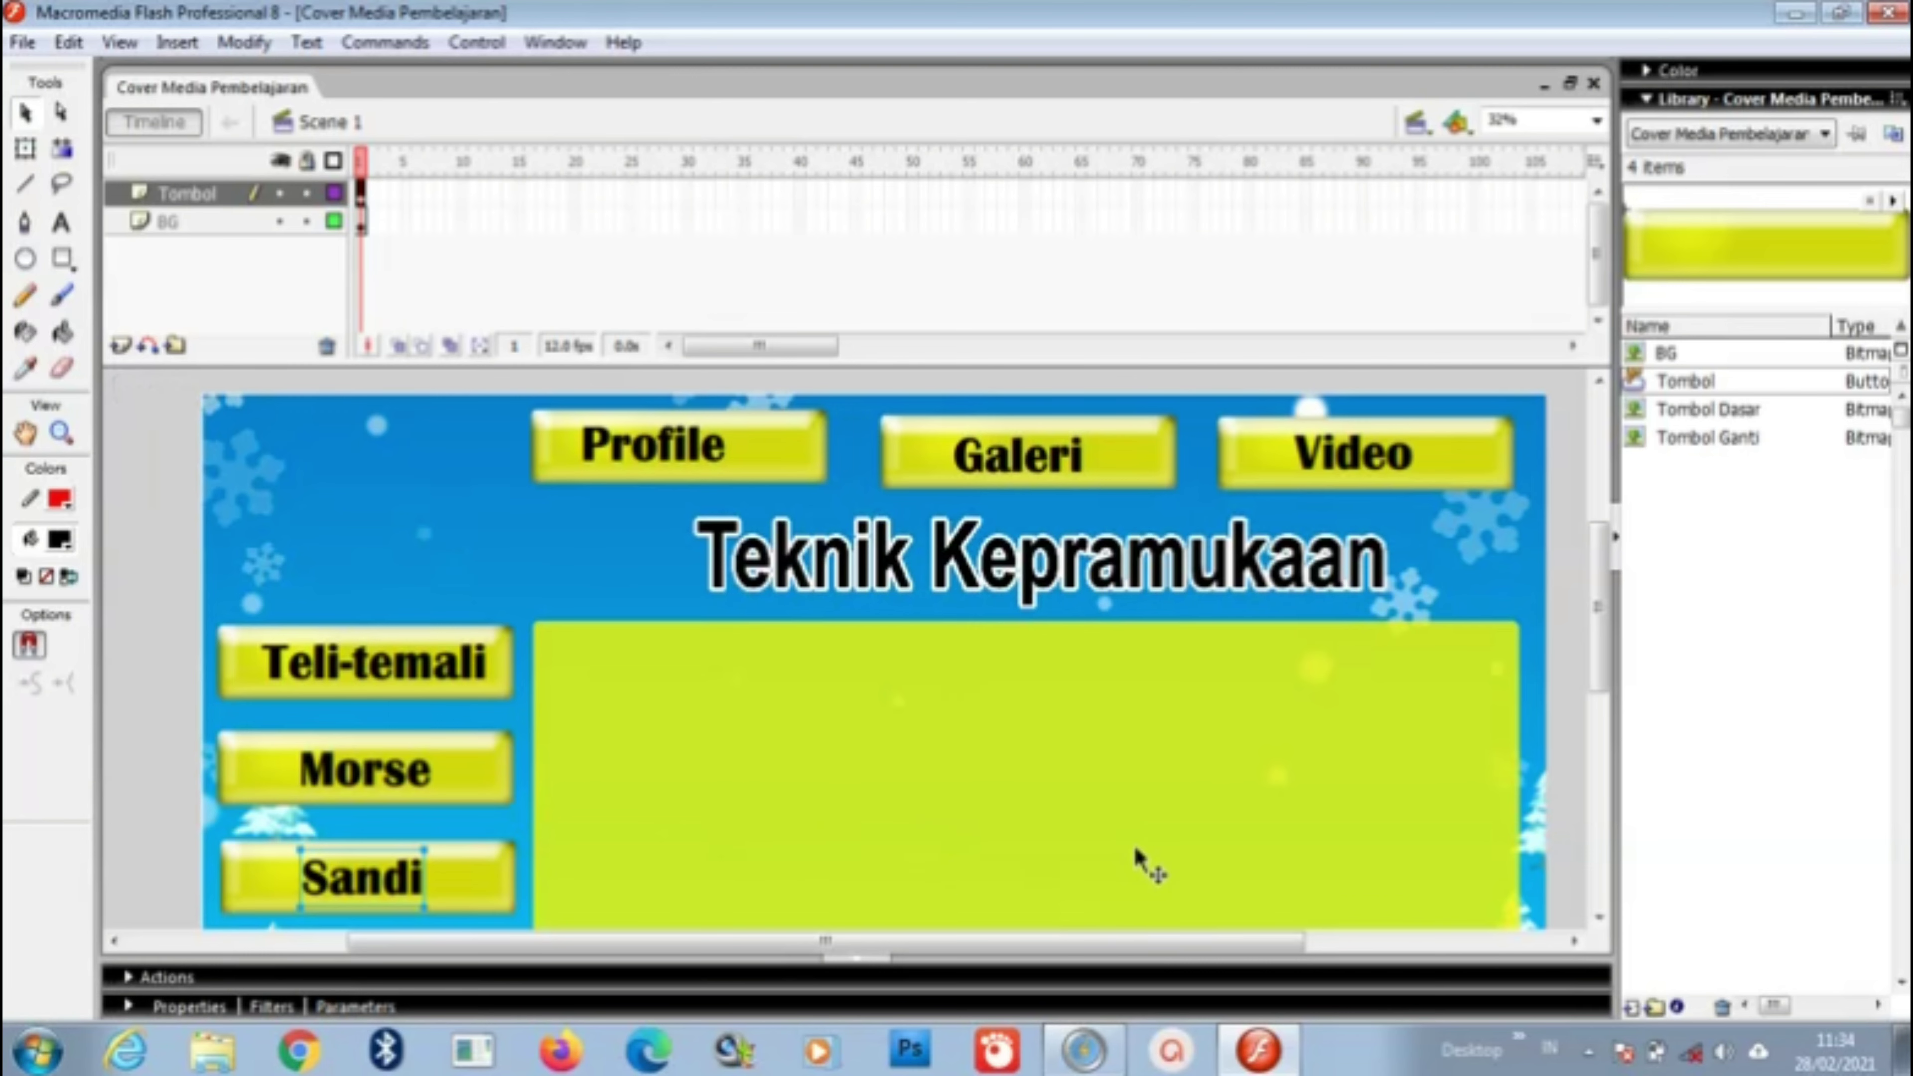
Step: Zoom out the stage, insert a new layer above Tombol and name it 'Hal'
{"action": "key", "text": "z"}
{"action": "left_click", "coordinate": [329, 396], "text": "alt"}
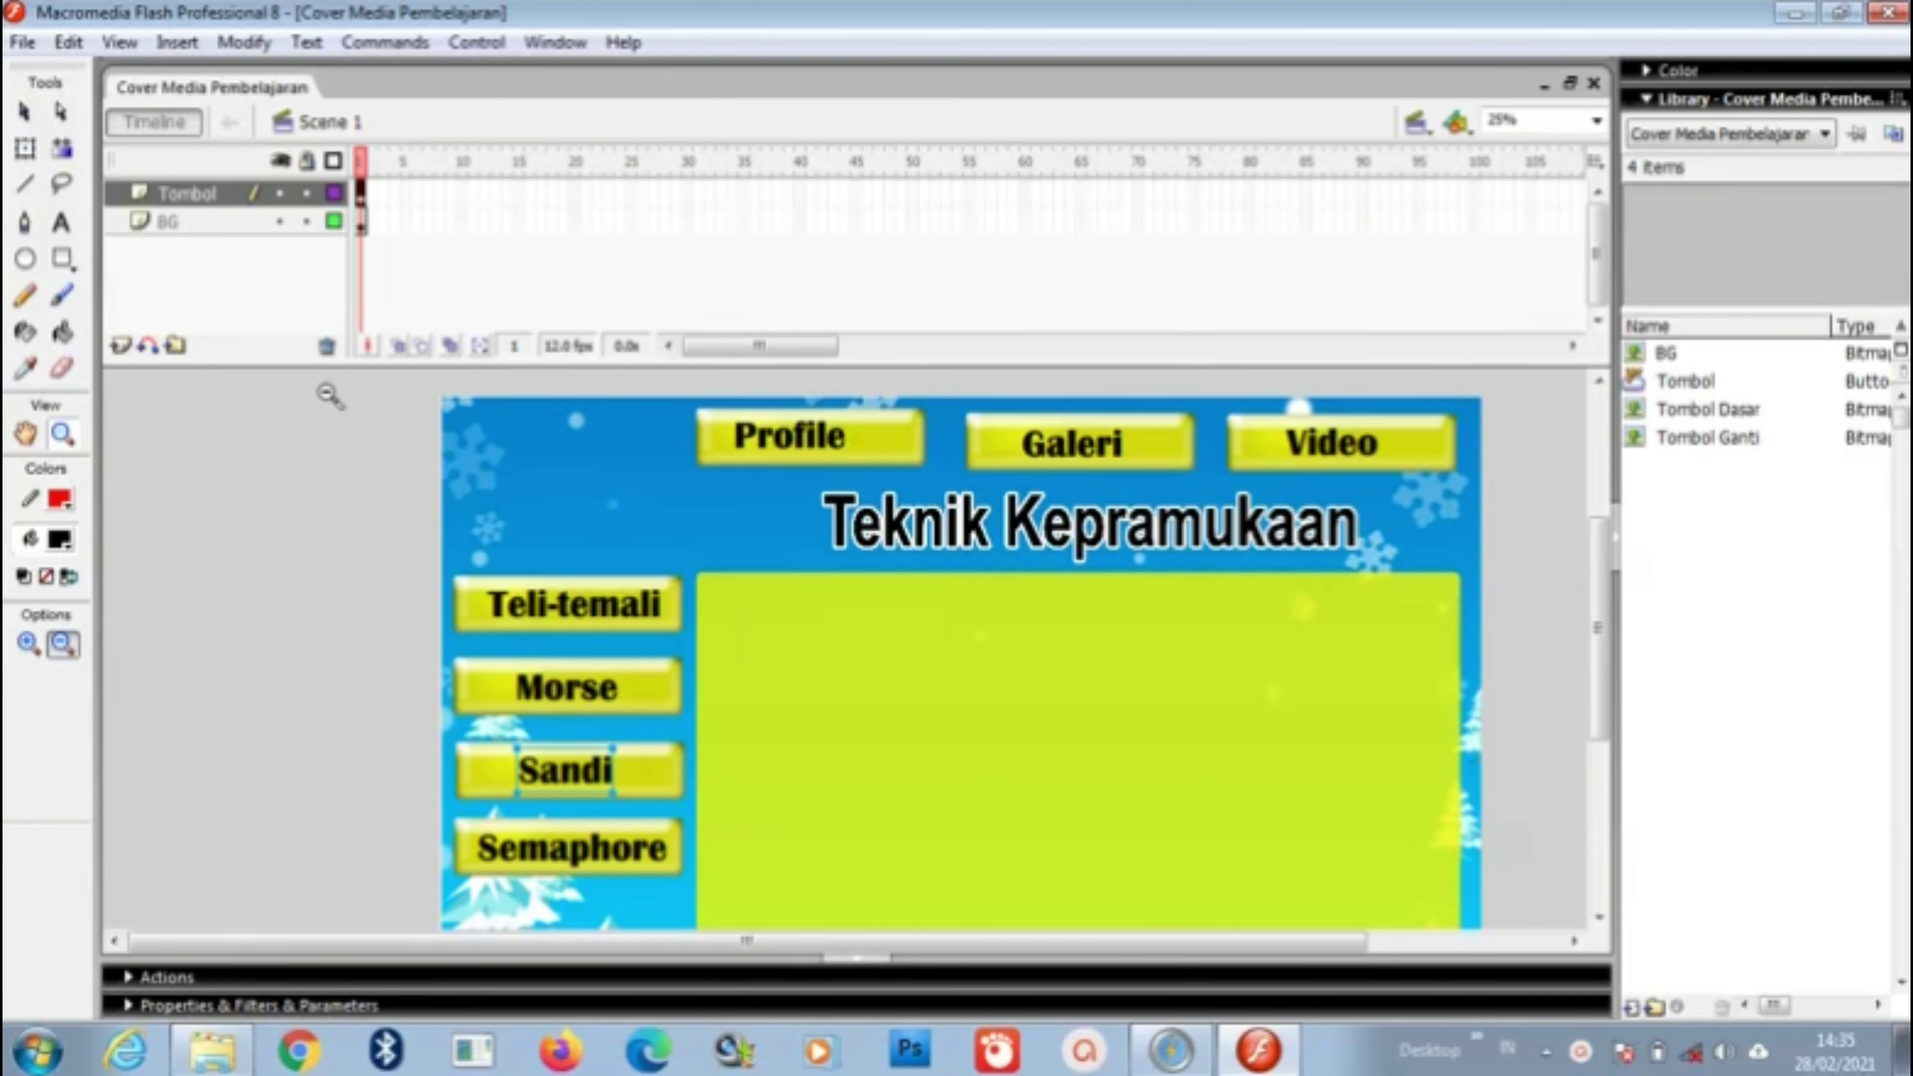
{"action": "left_click", "coordinate": [121, 348]}
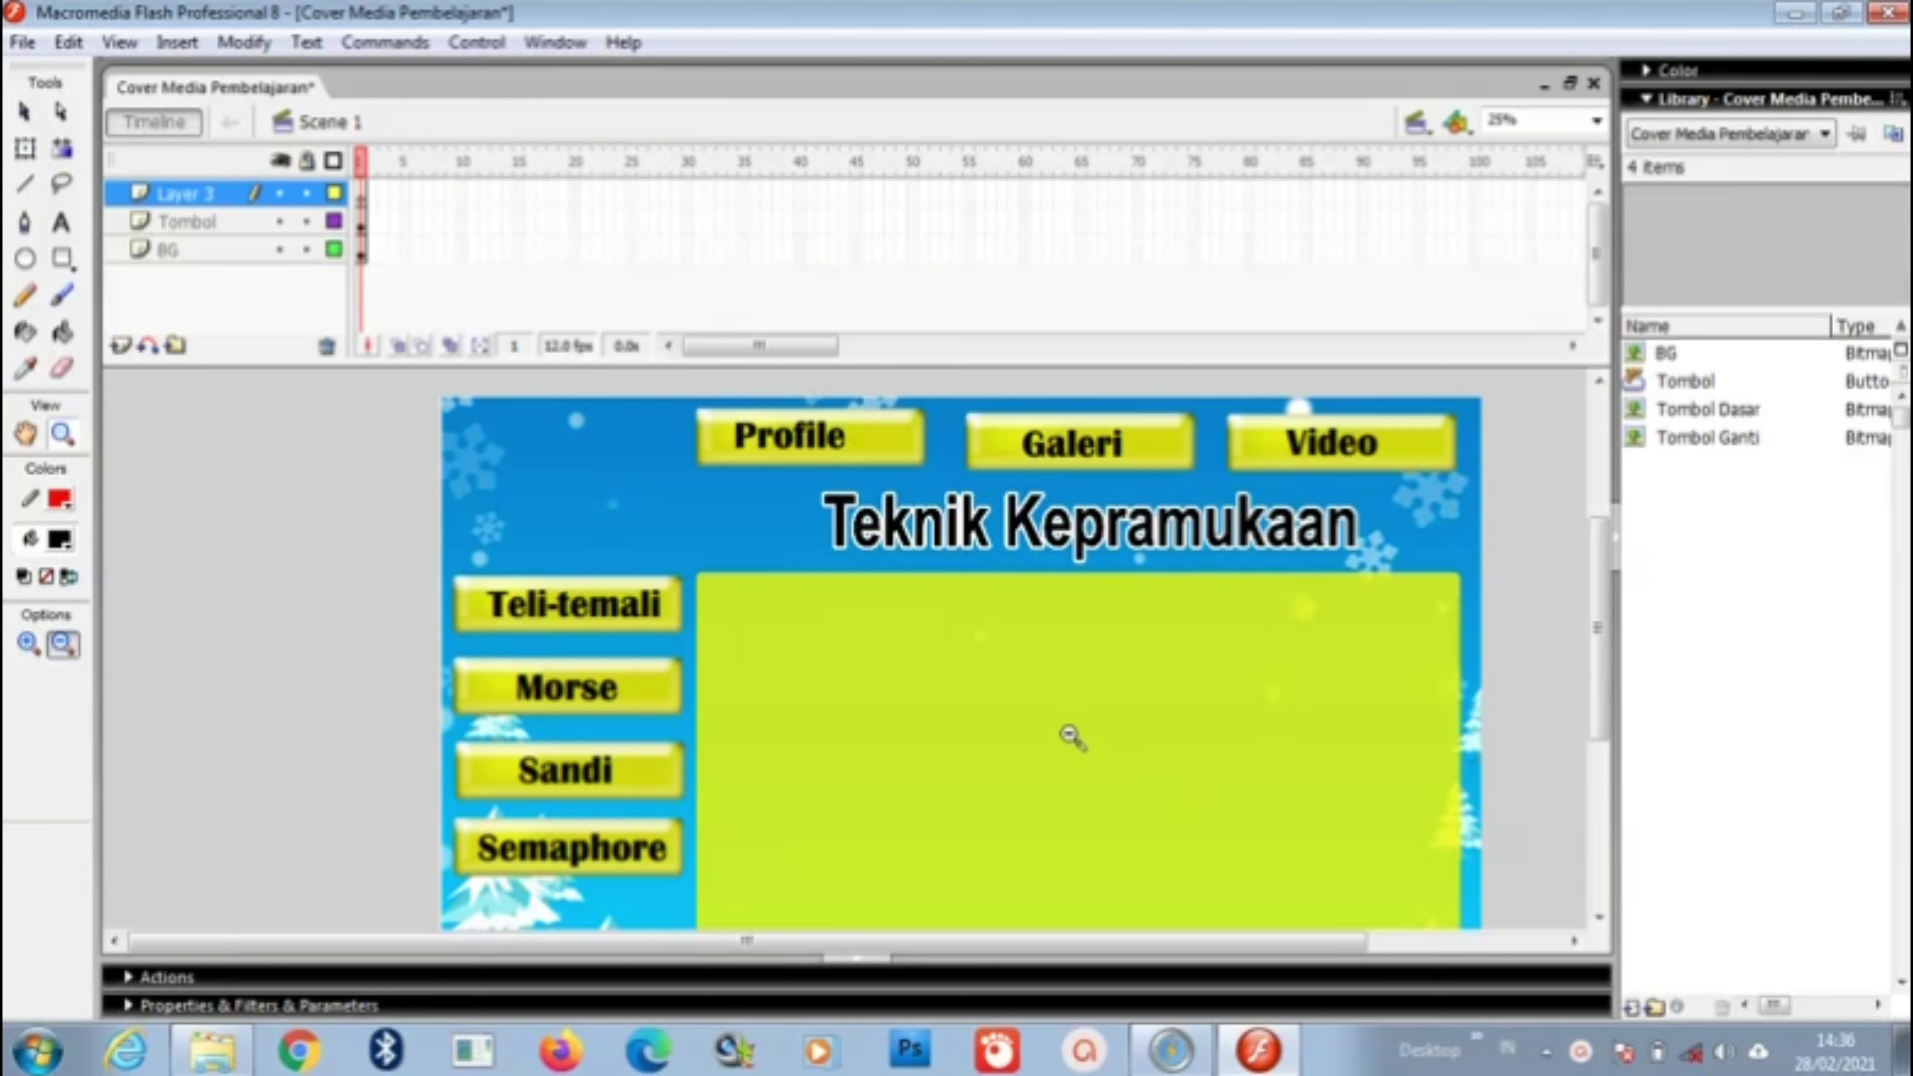
{"action": "double_click", "coordinate": [197, 194]}
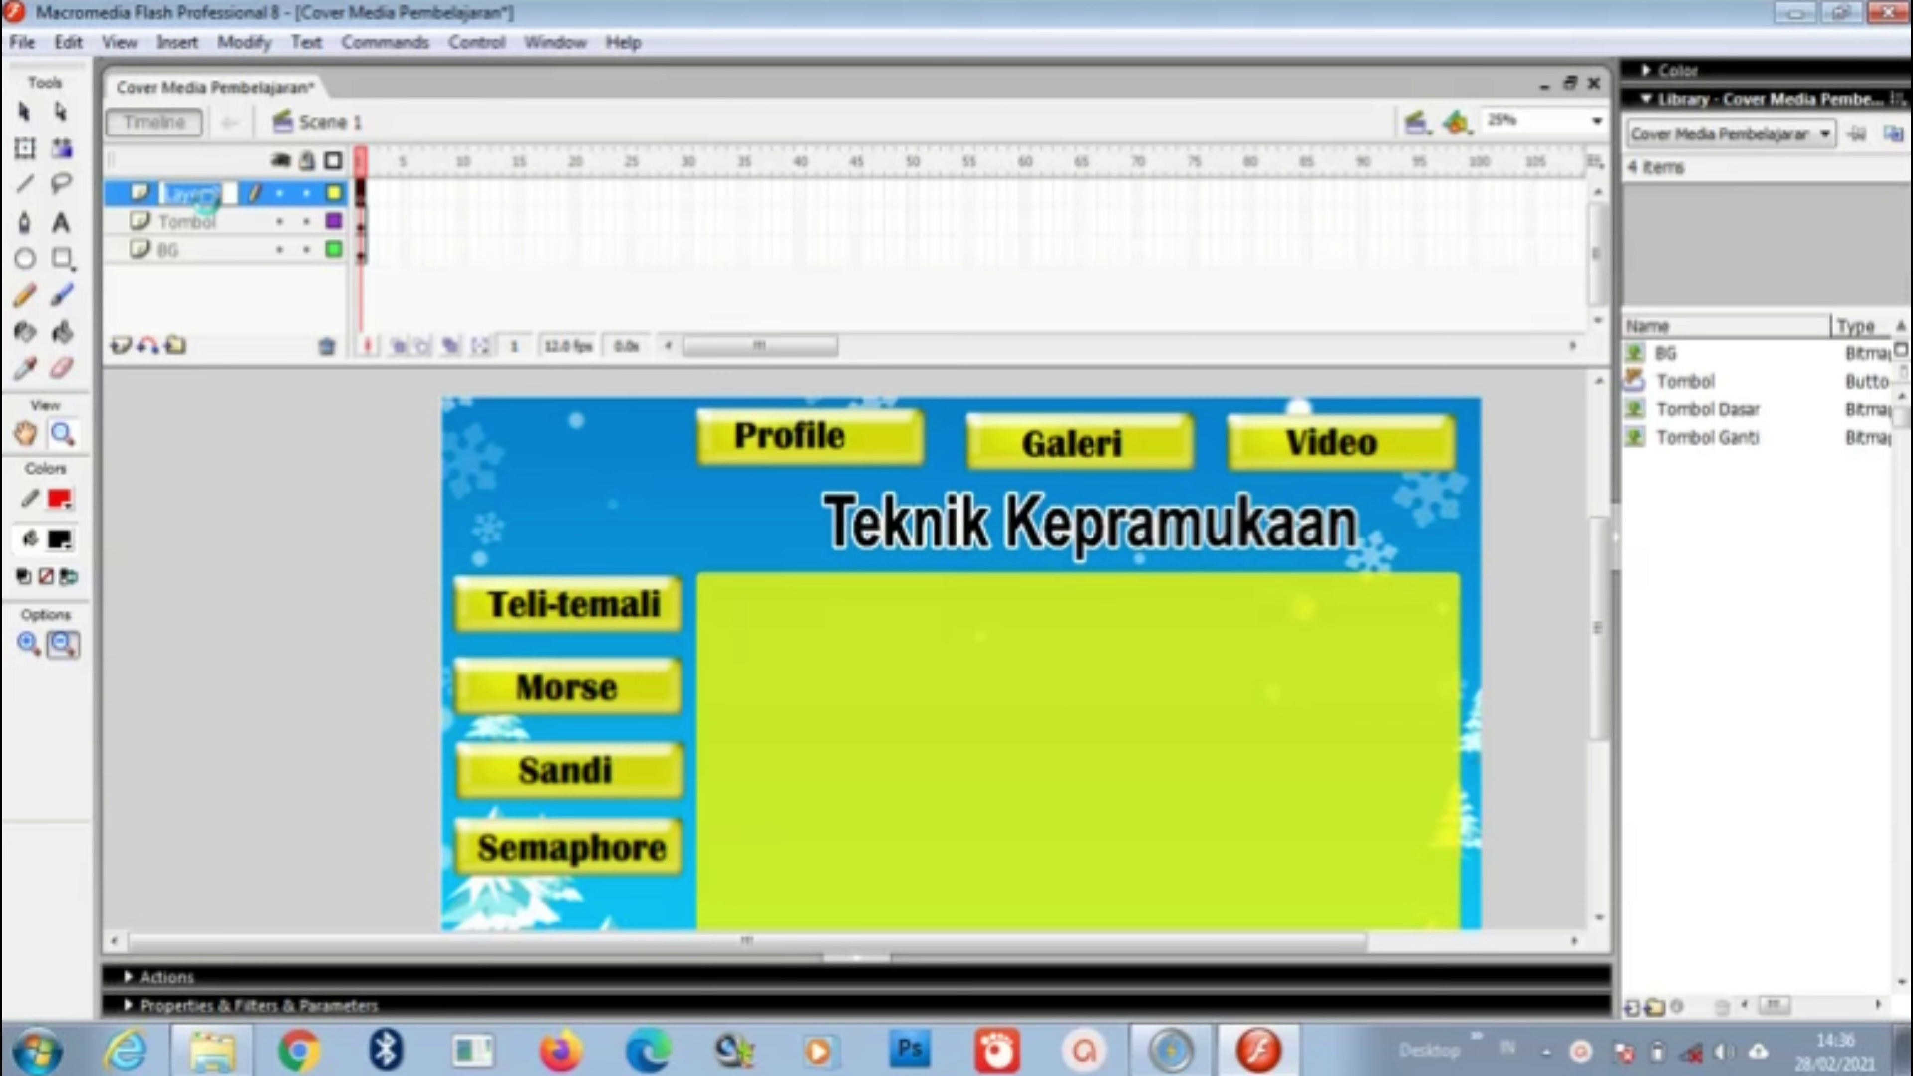
{"action": "type", "text": "Hal"}
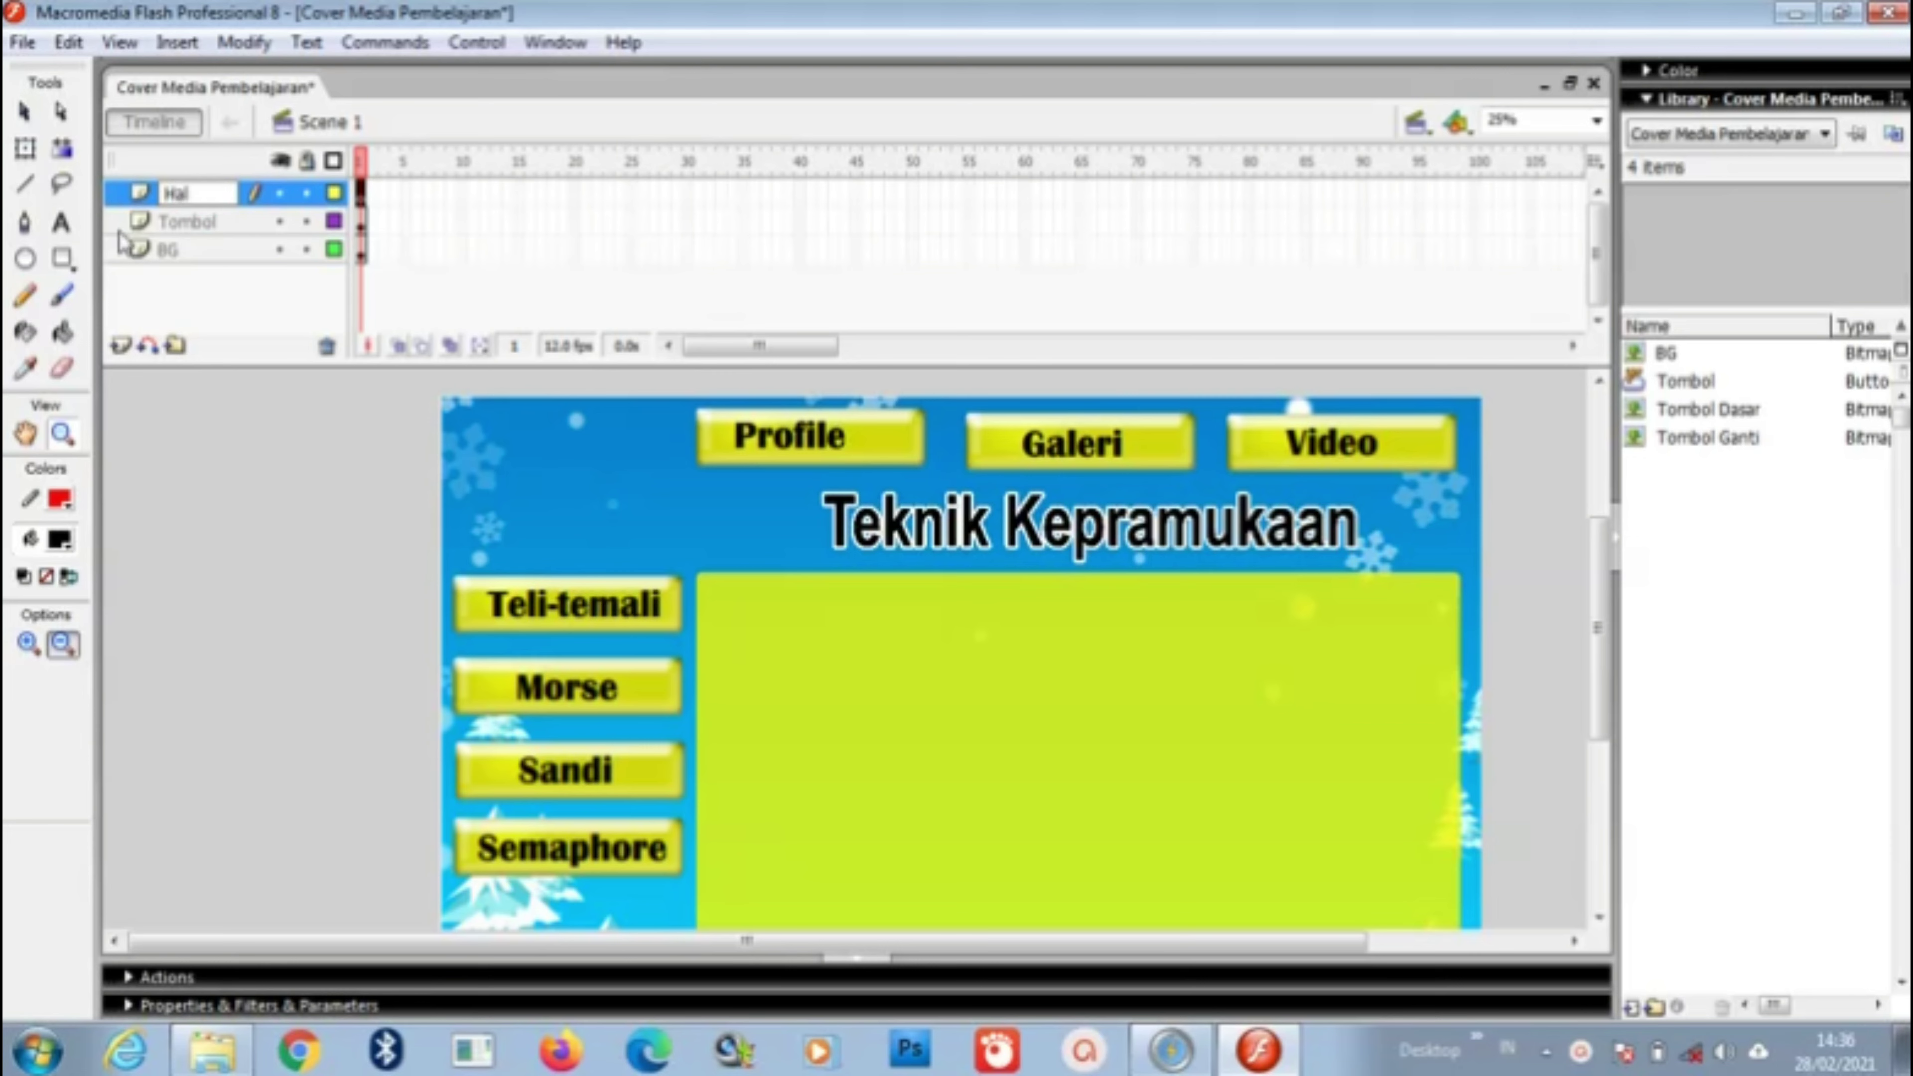
{"action": "left_click", "coordinate": [25, 112]}
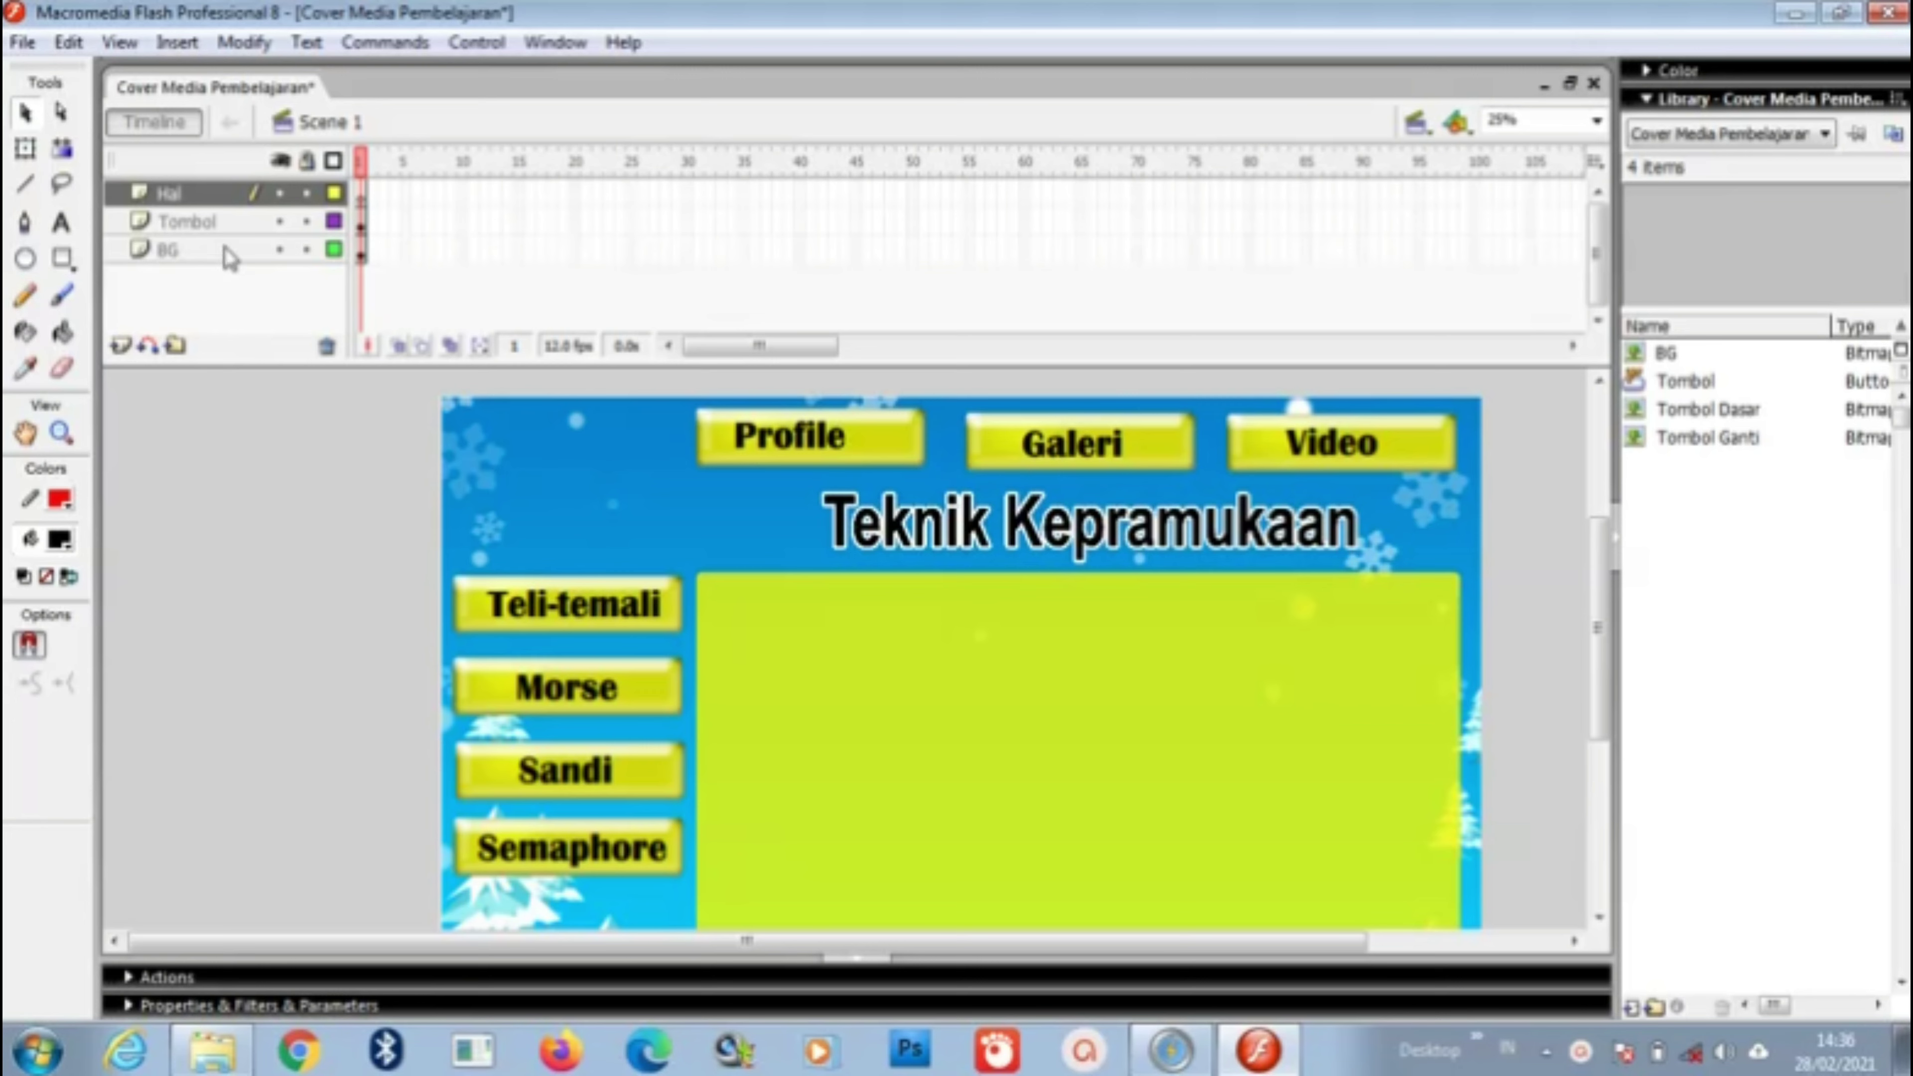
{"action": "left_click", "coordinate": [211, 194]}
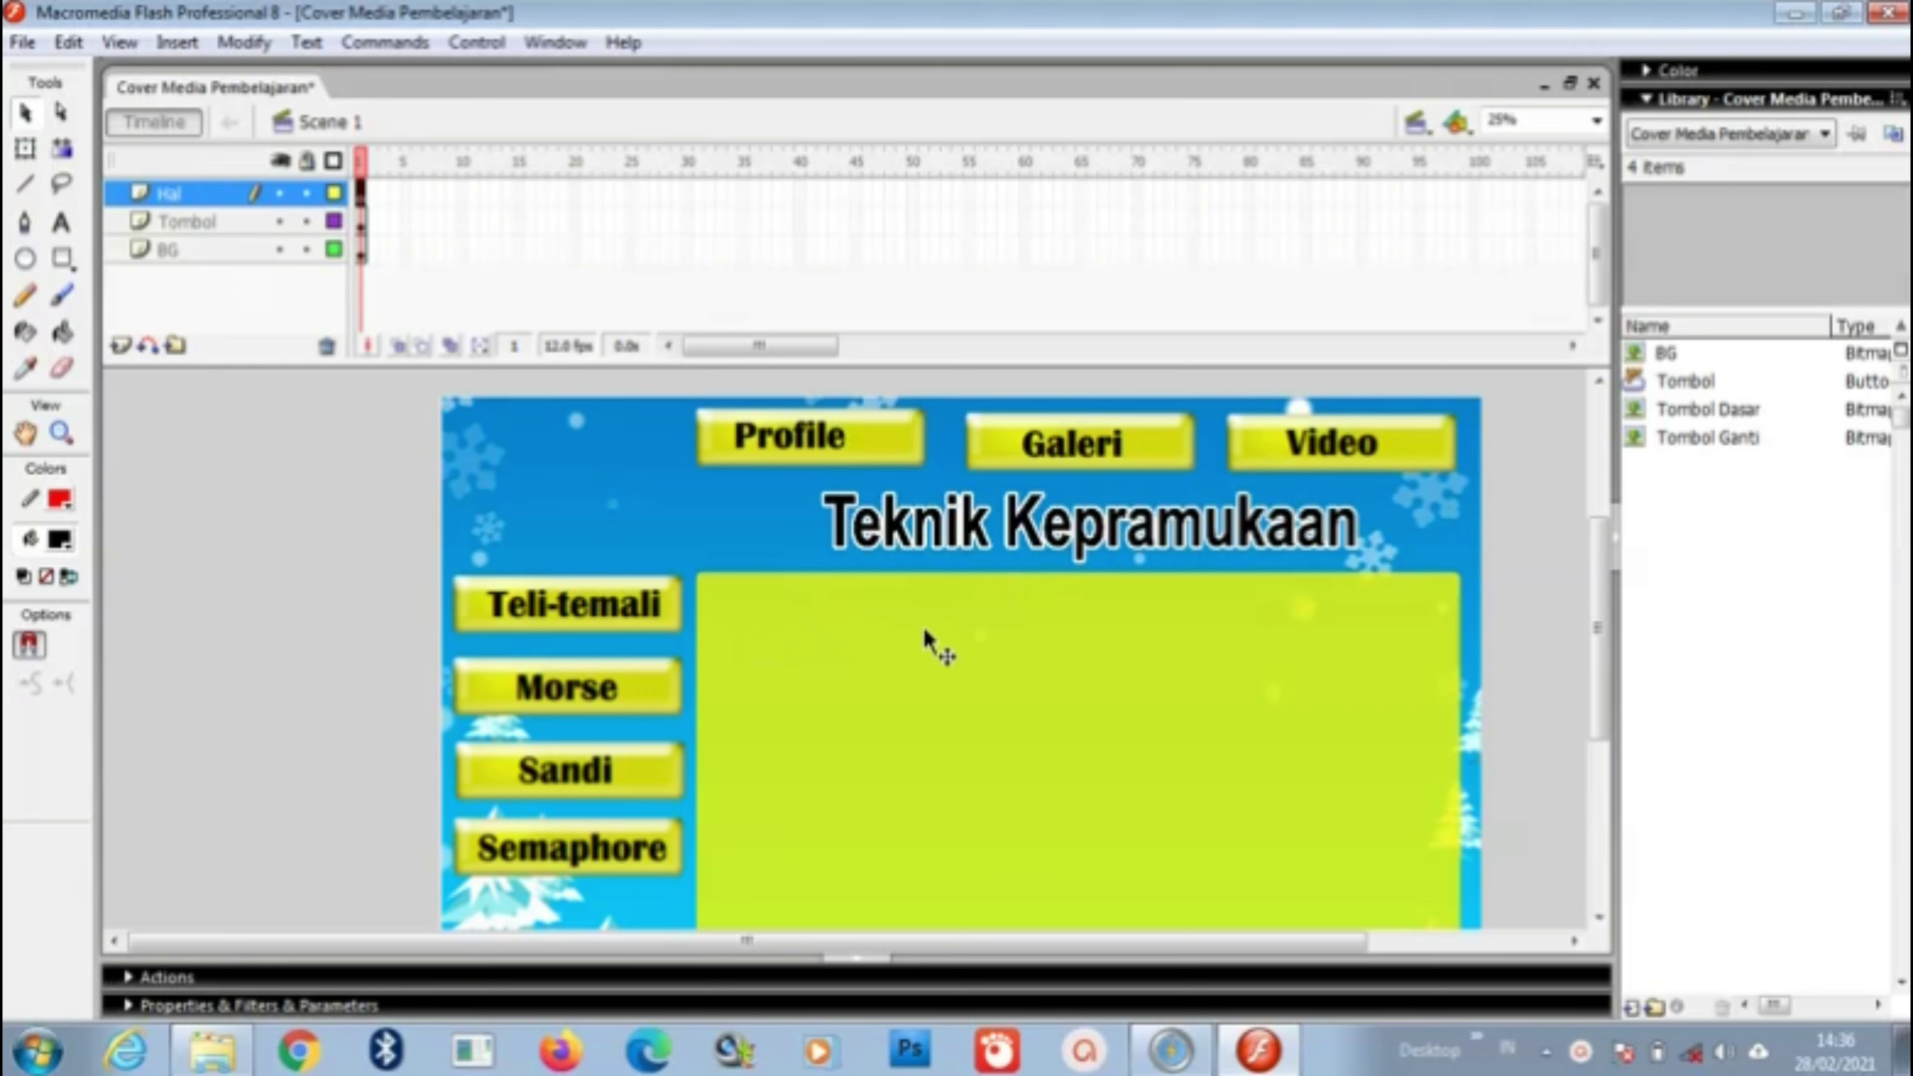
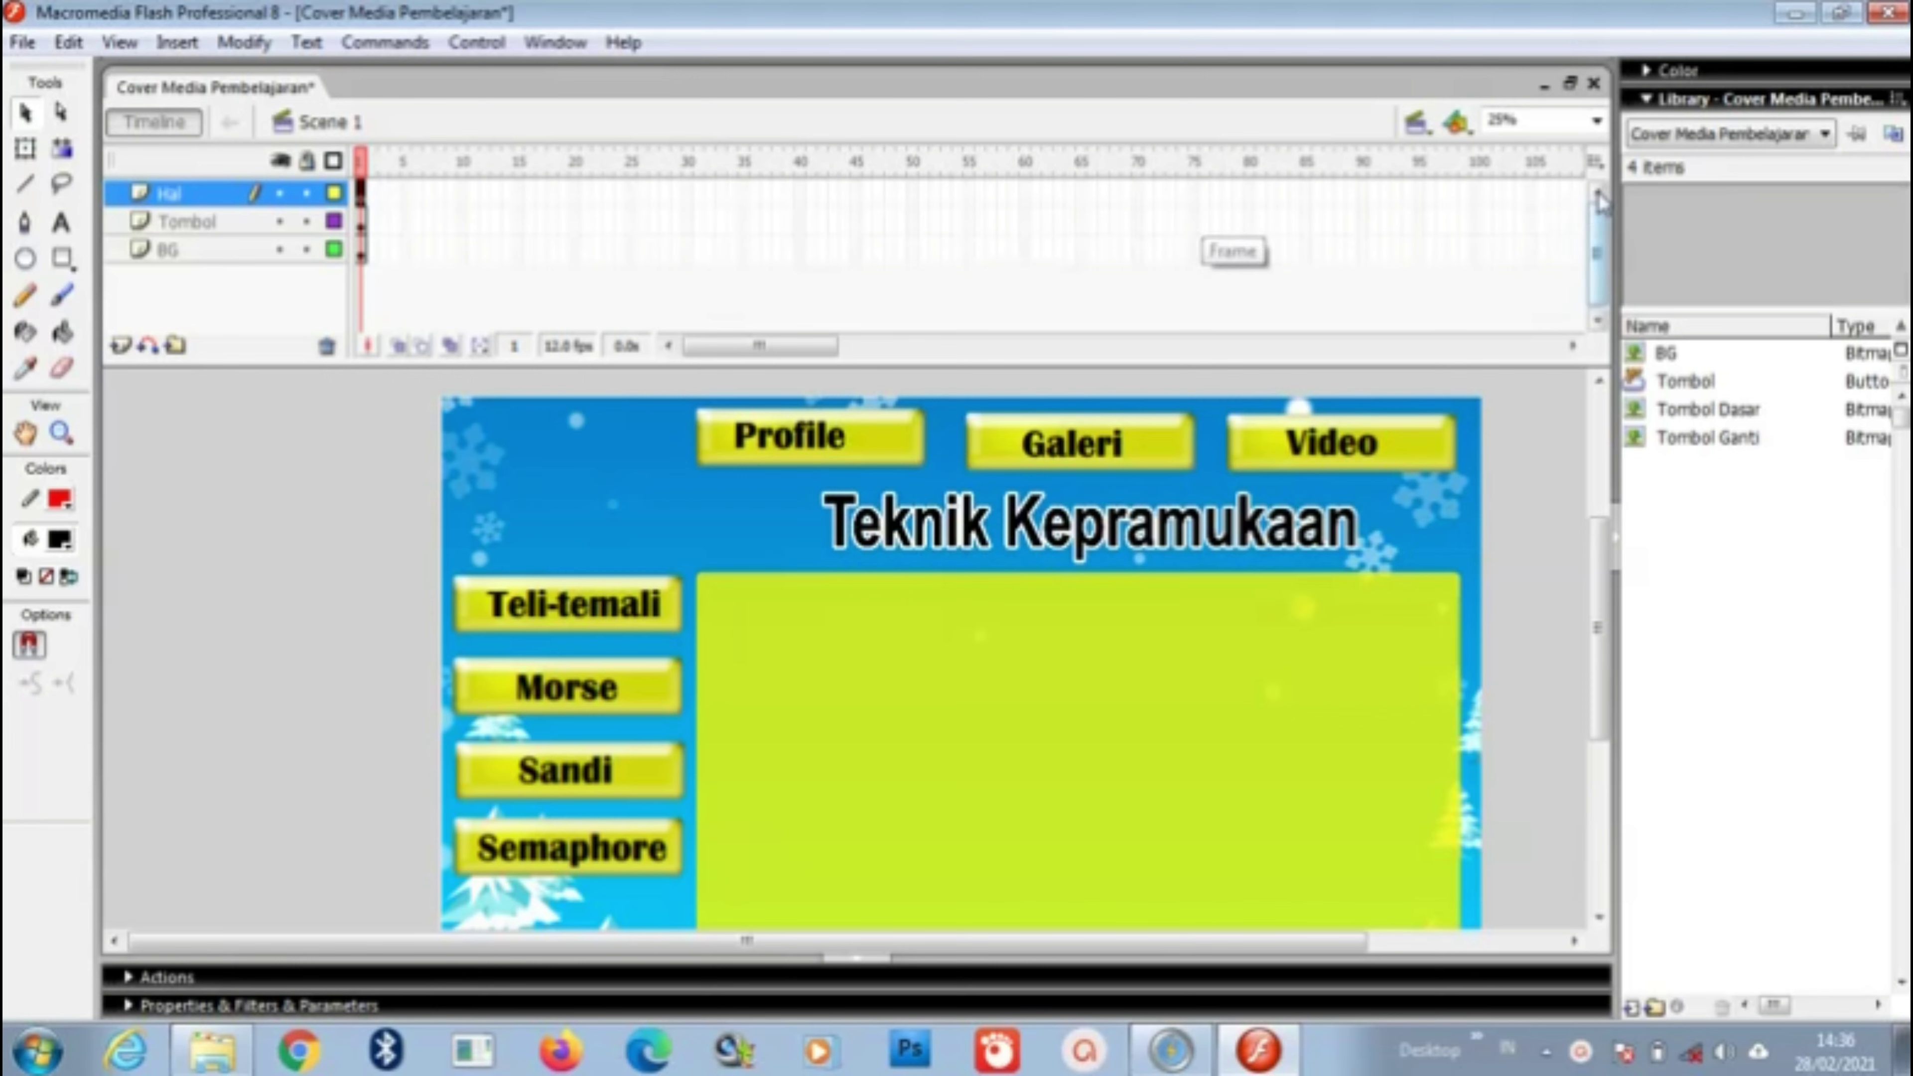
Step: Switch the timeline to show frames at Large size
{"action": "left_click", "coordinate": [384, 193]}
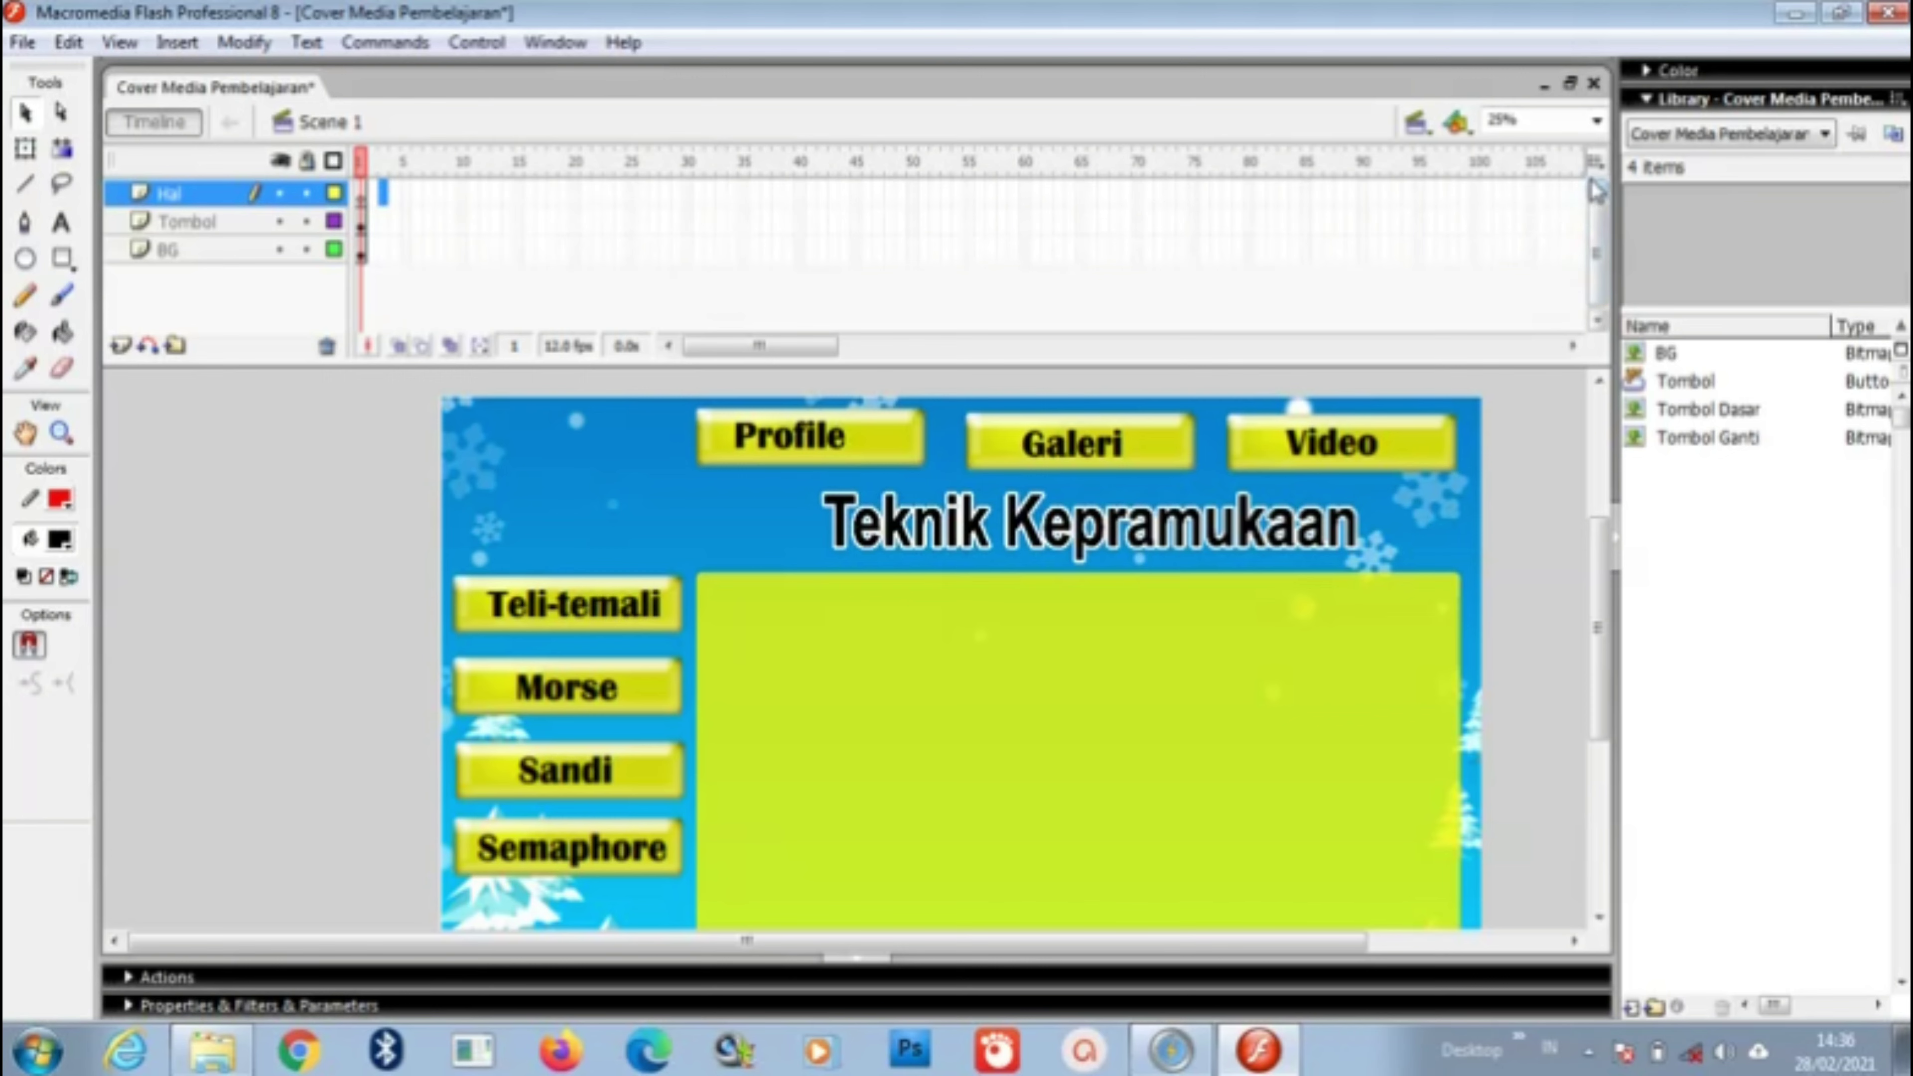
{"action": "left_click", "coordinate": [1597, 163]}
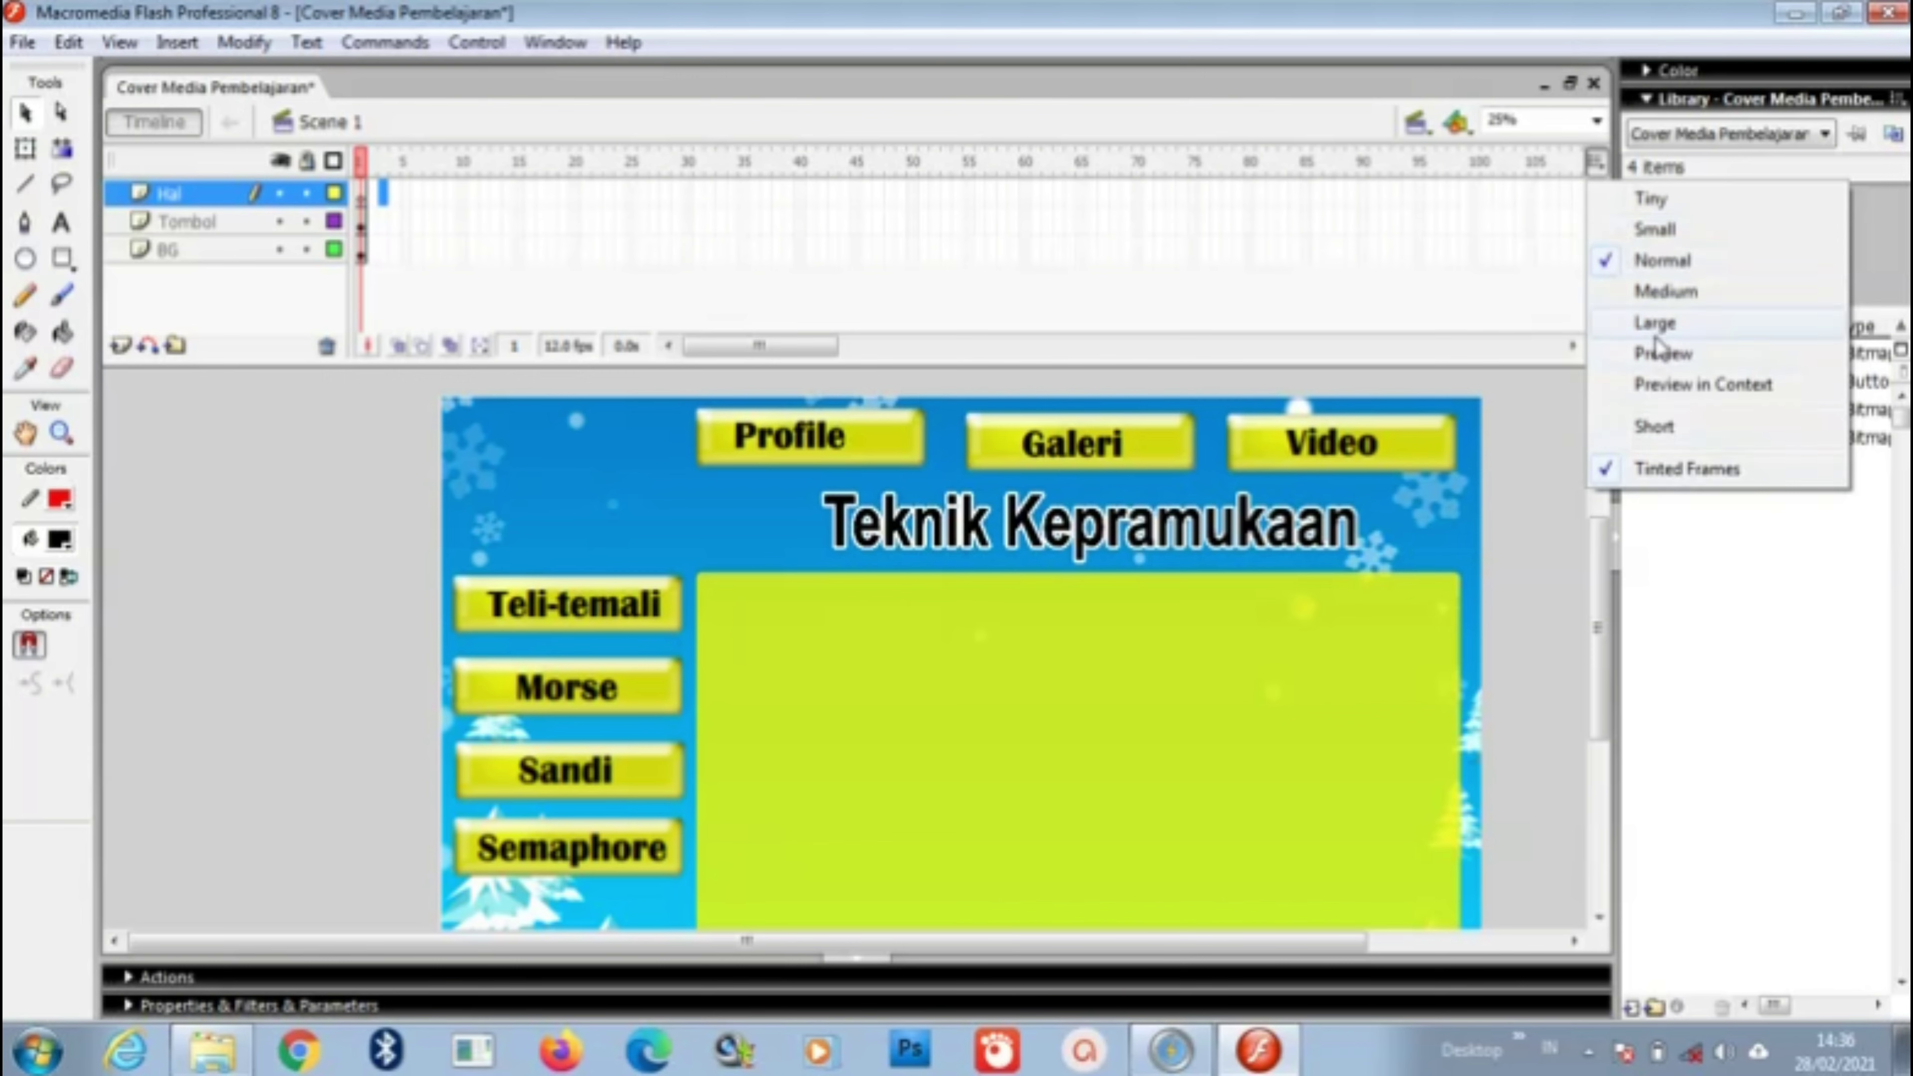
{"action": "left_click", "coordinate": [1661, 323]}
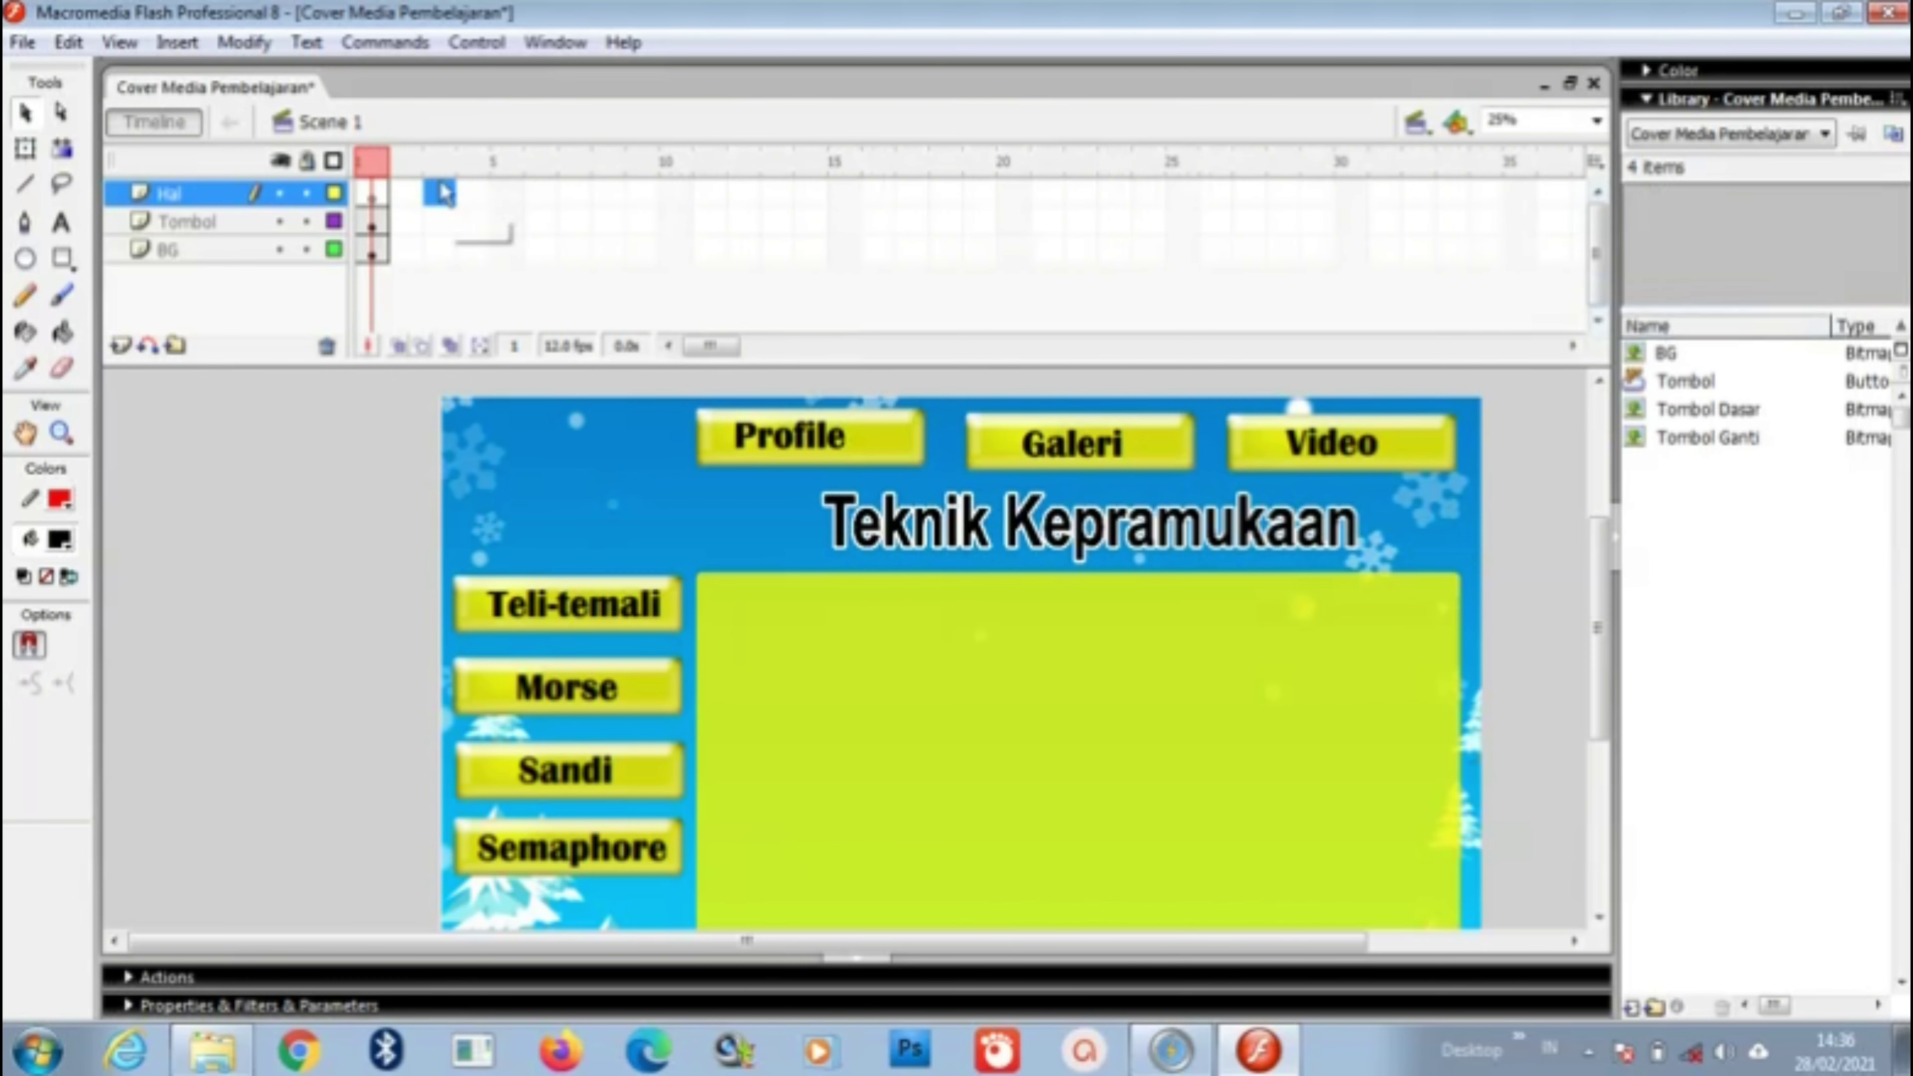
Step: Move the Hal layer's keyframe from frame 1 to frame 5 and extend Hal to frame 7
{"action": "left_click", "coordinate": [372, 195]}
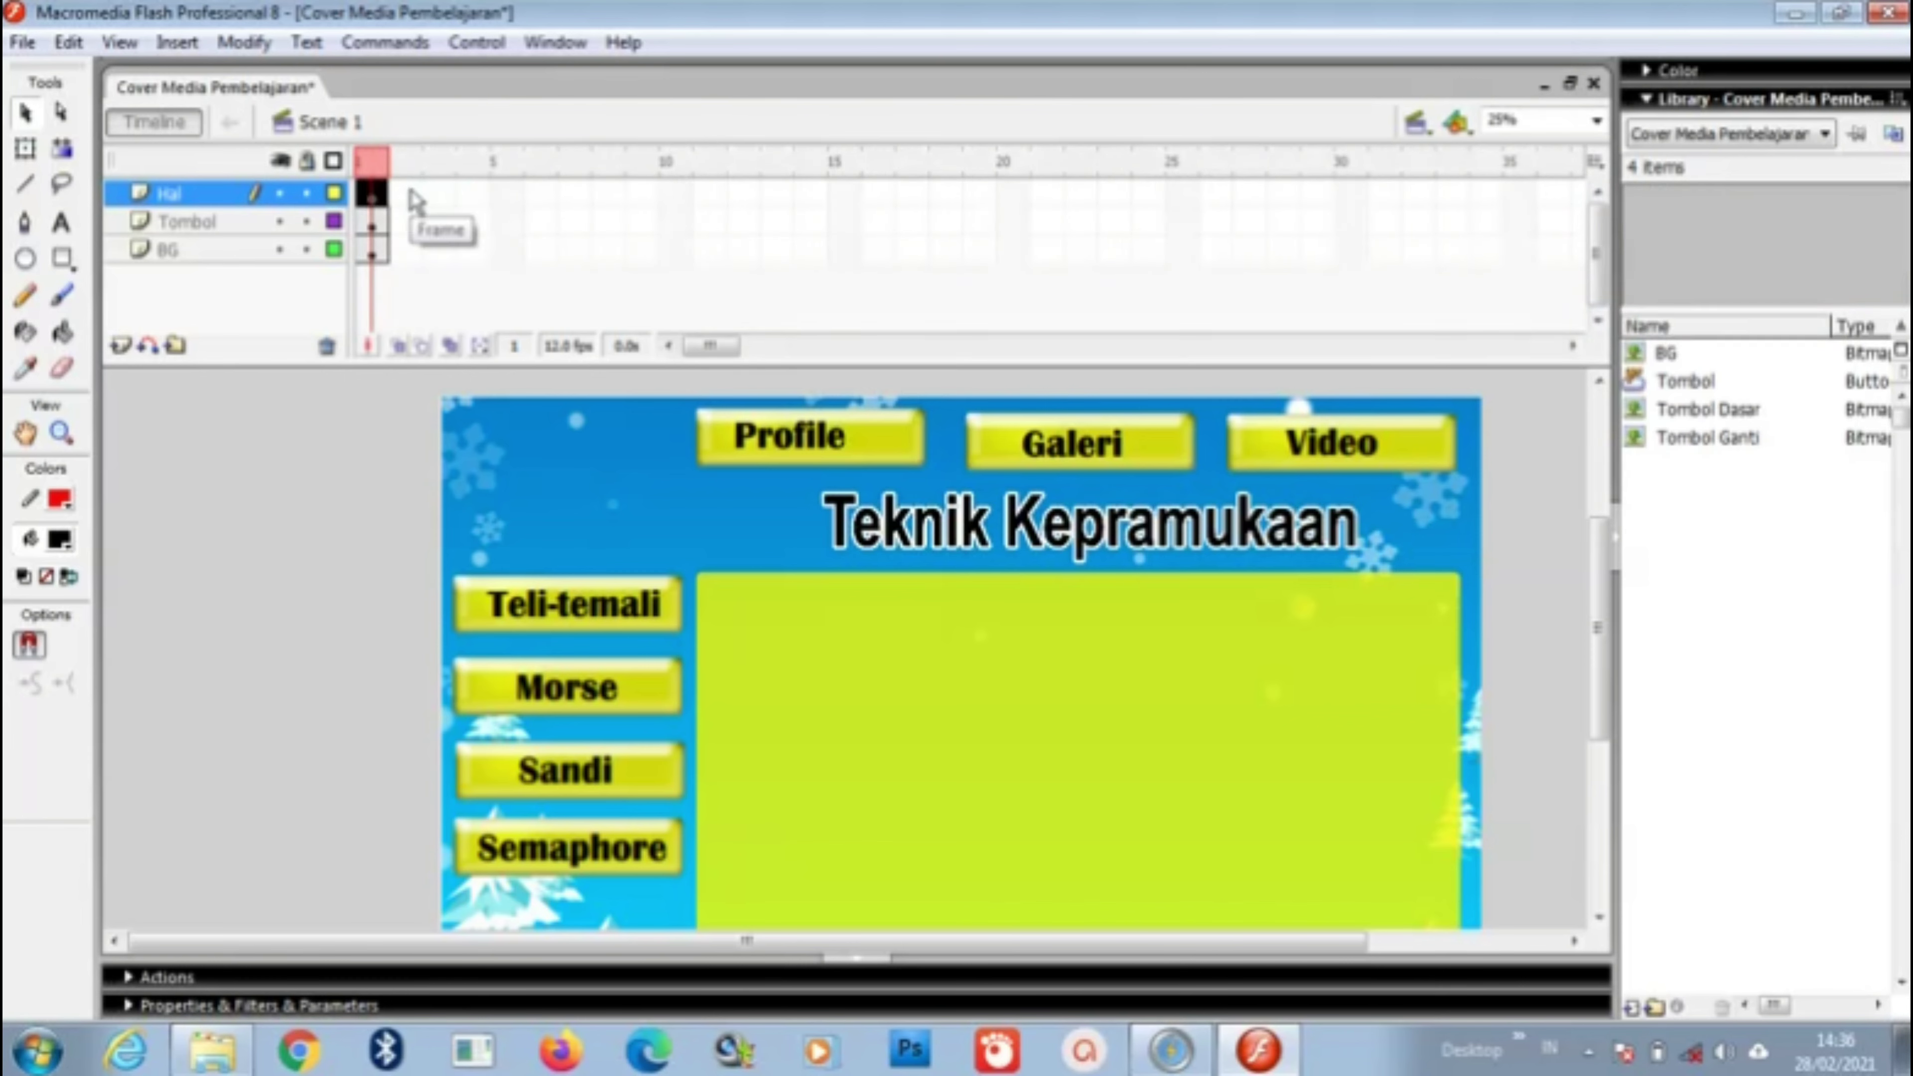
{"action": "left_click_drag", "start_coordinate": [372, 194], "coordinate": [582, 212]}
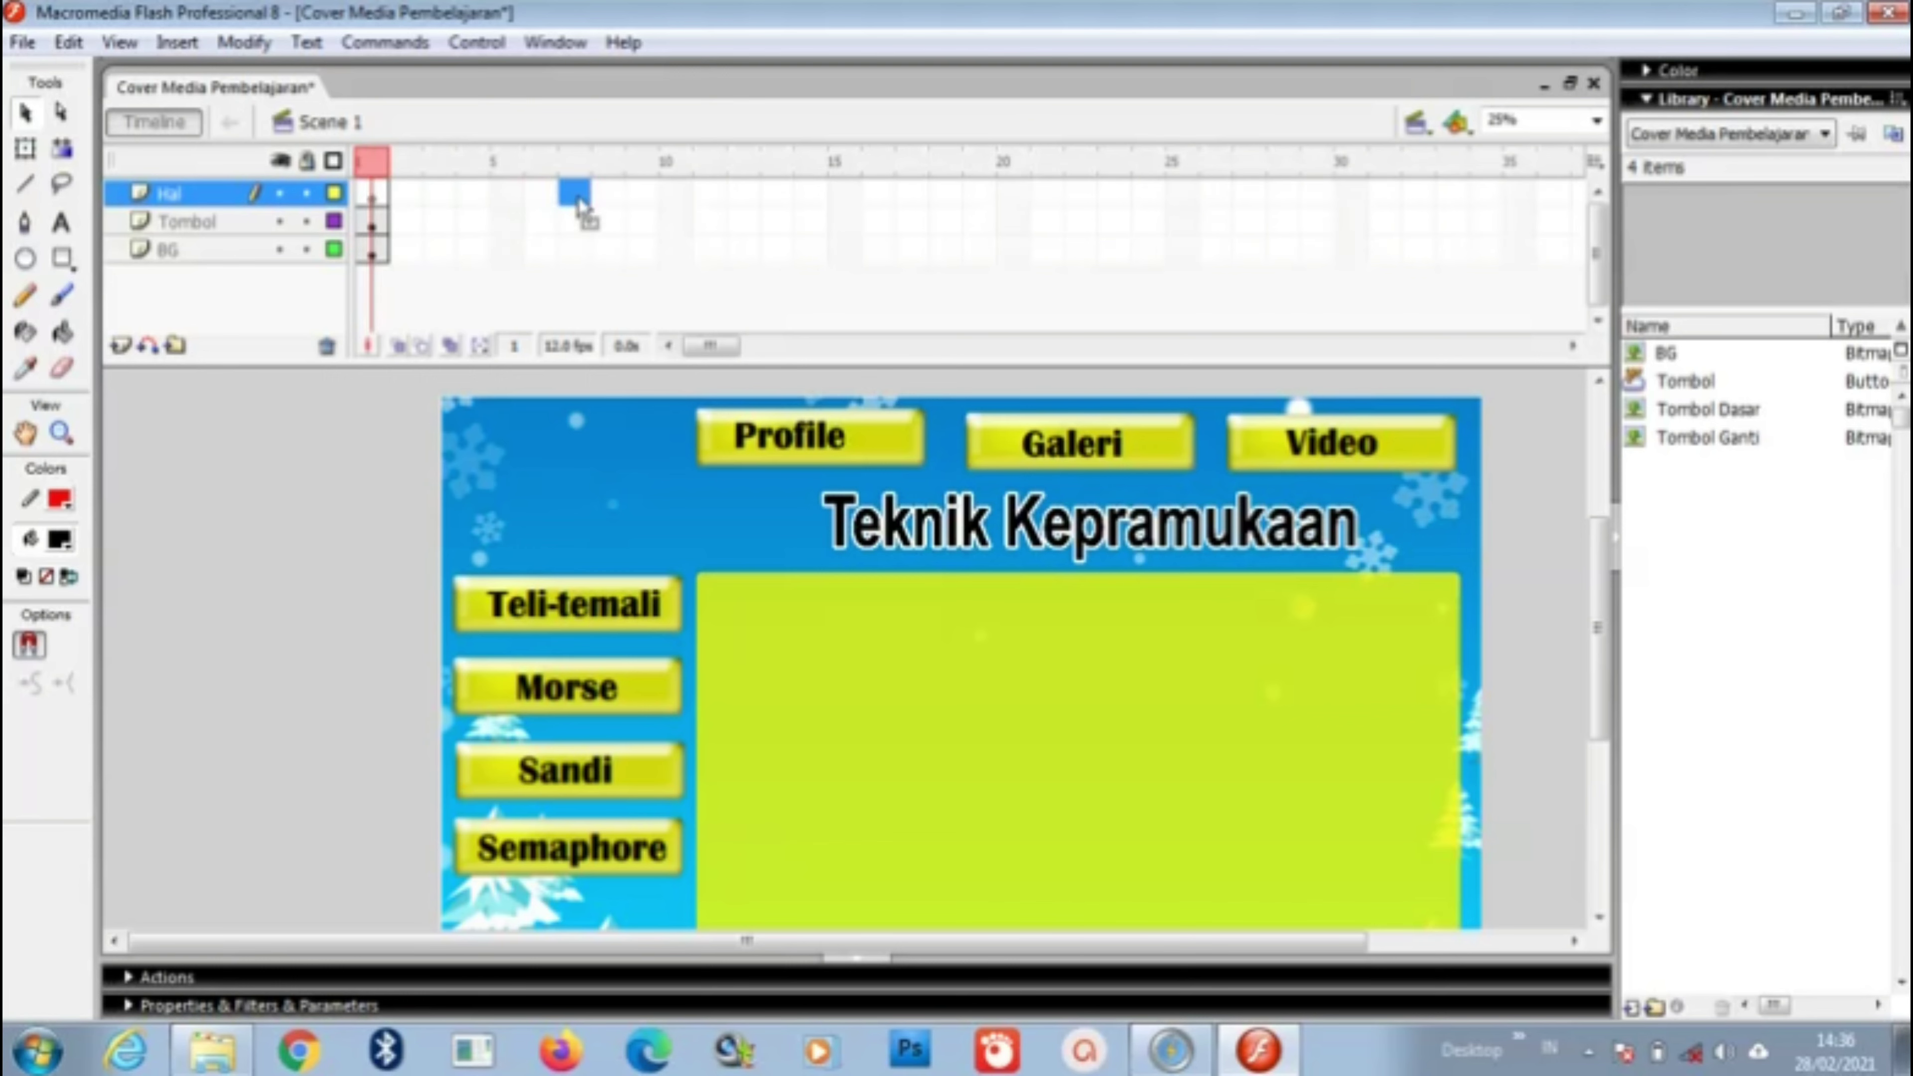
{"action": "right_click", "coordinate": [583, 206]}
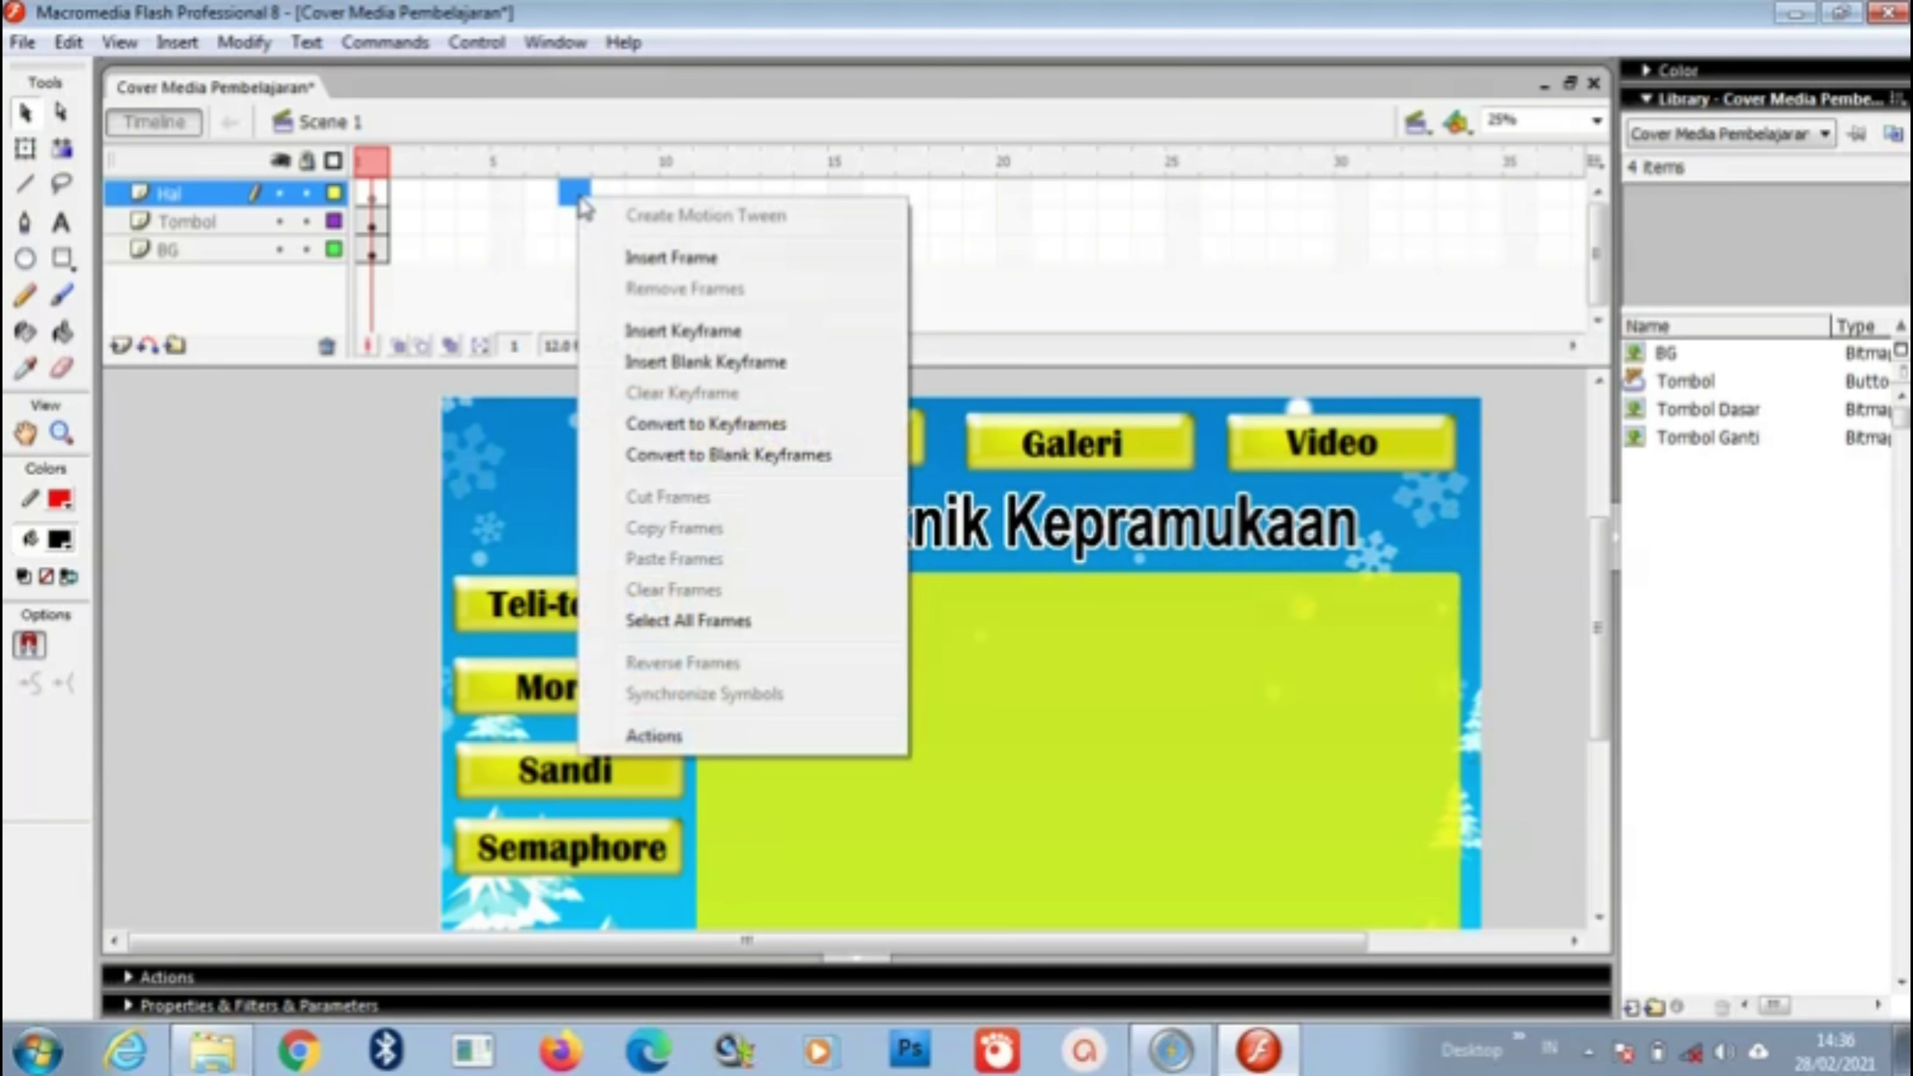
{"action": "left_click", "coordinate": [653, 257]}
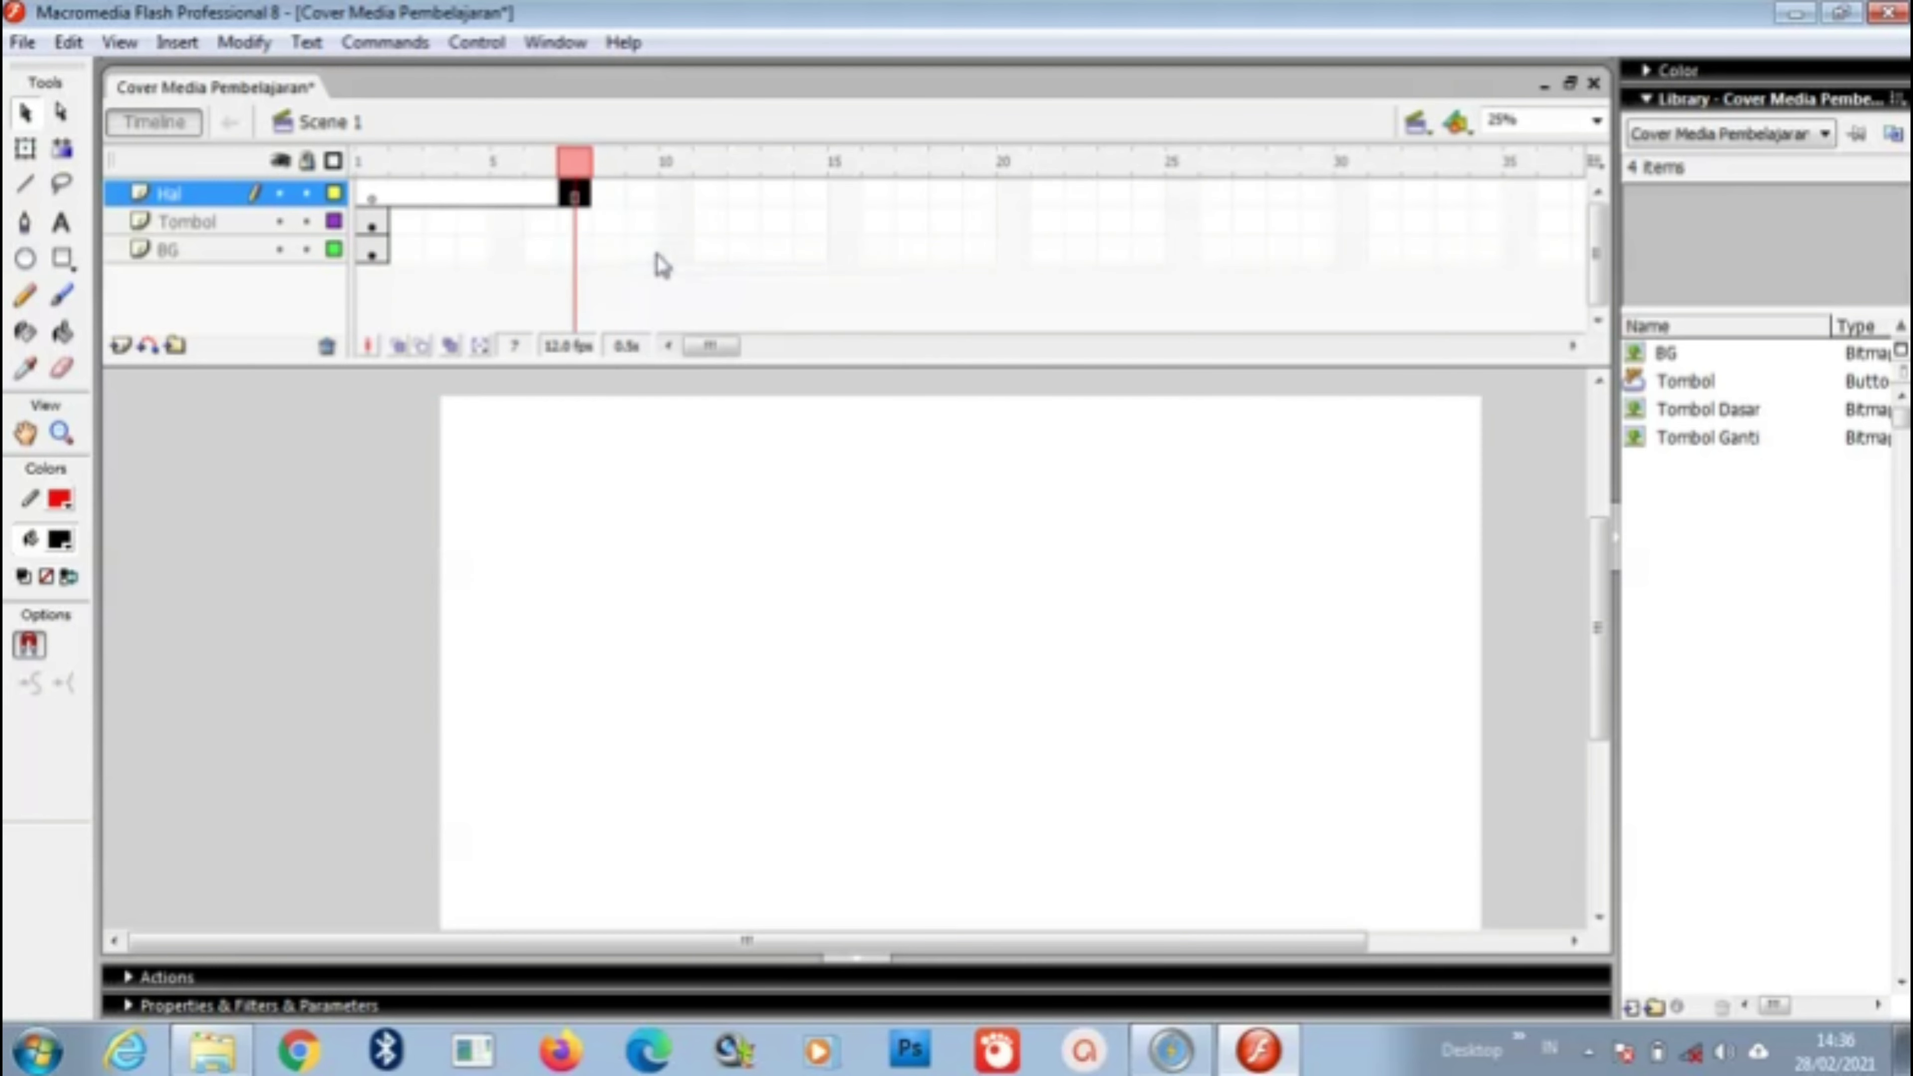
Step: Insert frames so the Tombol and BG layers also extend to frame 7
{"action": "right_click", "coordinate": [585, 223]}
{"action": "left_click", "coordinate": [644, 287]}
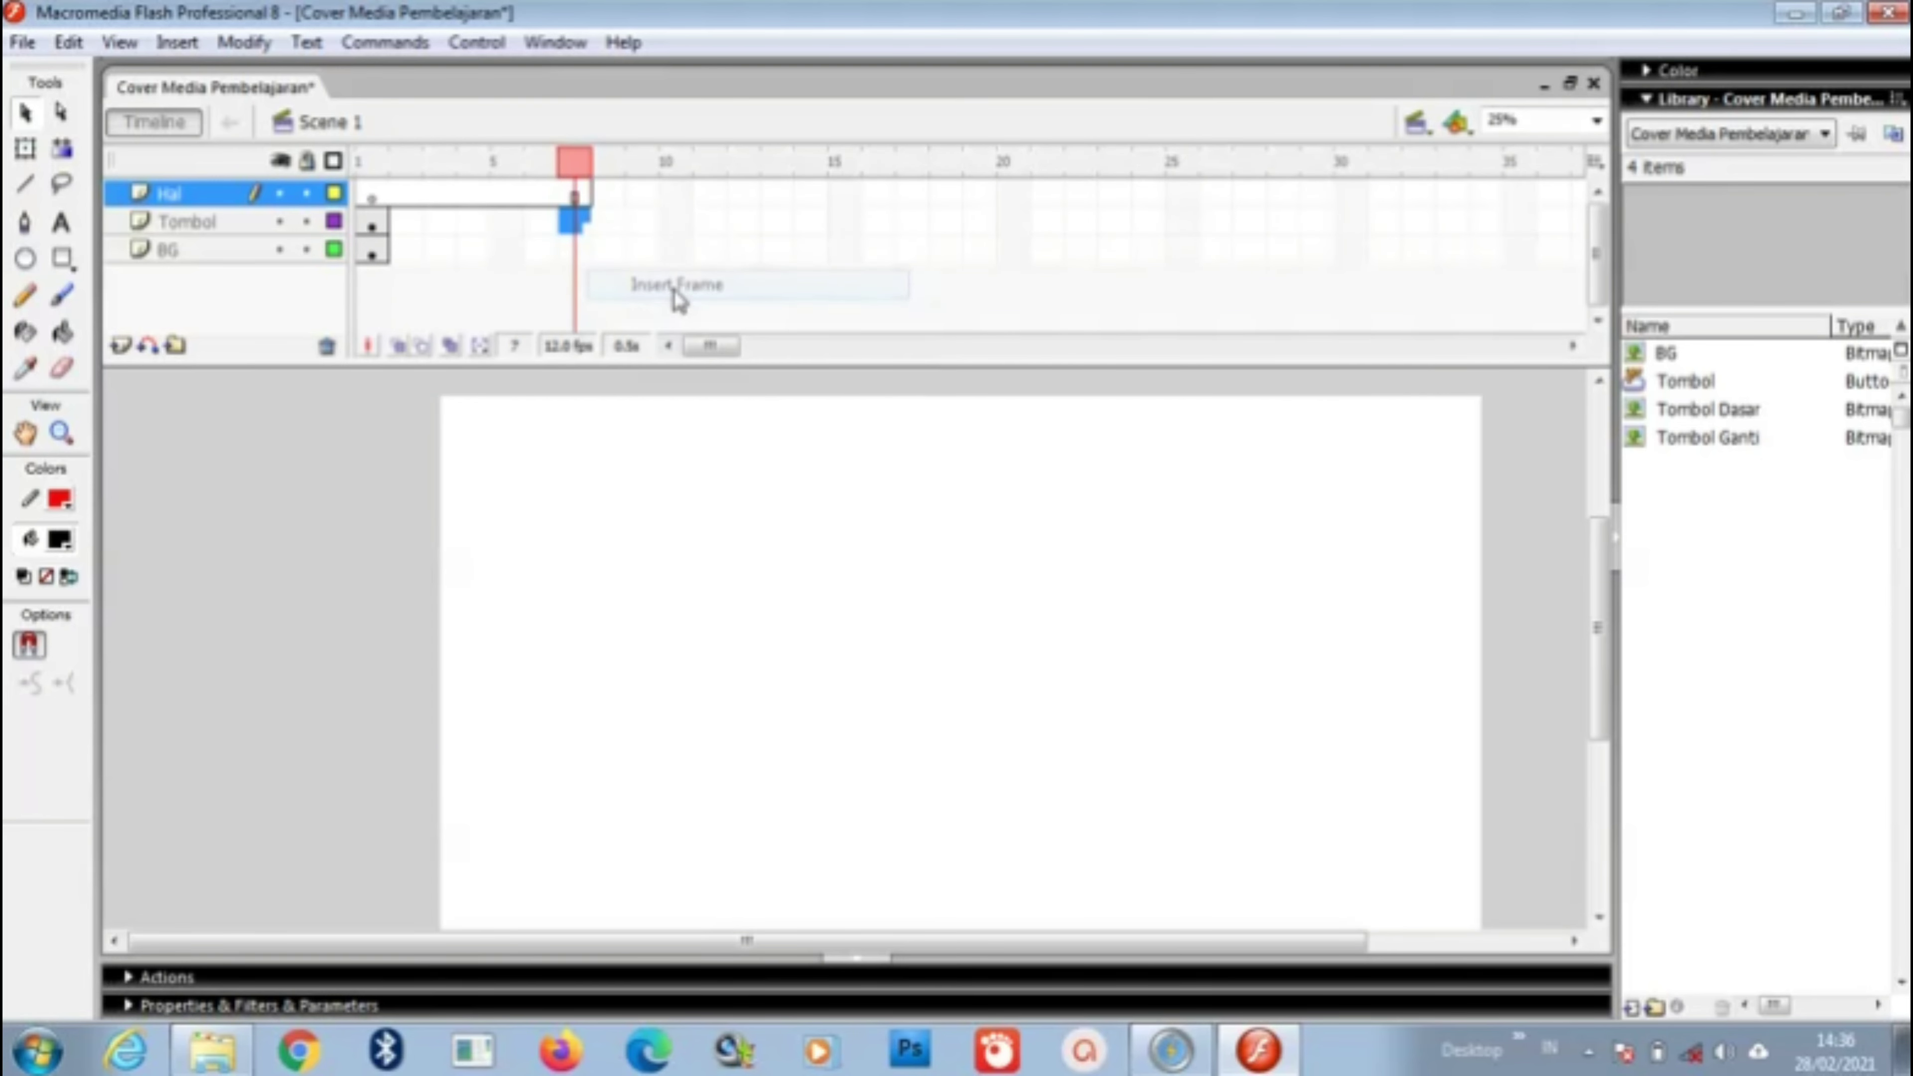
{"action": "left_click", "coordinate": [582, 253]}
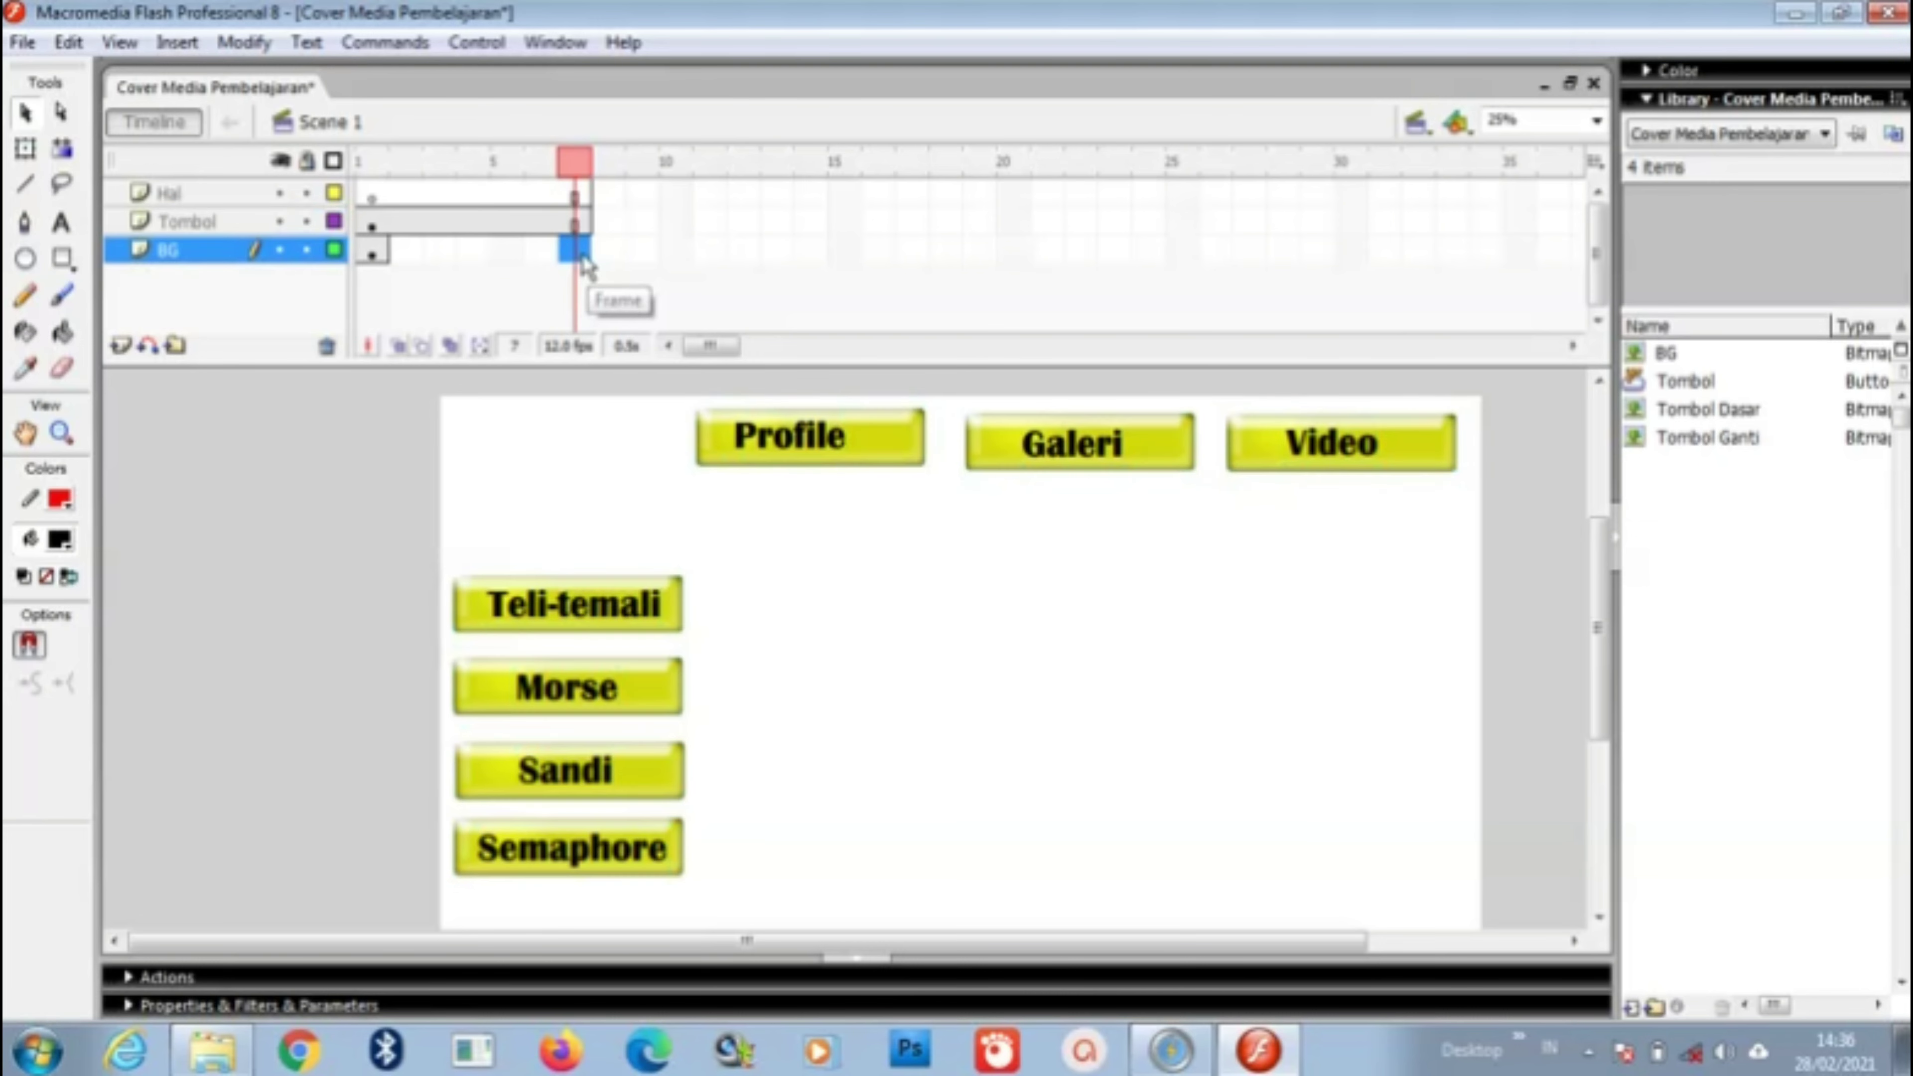
{"action": "right_click", "coordinate": [583, 254]}
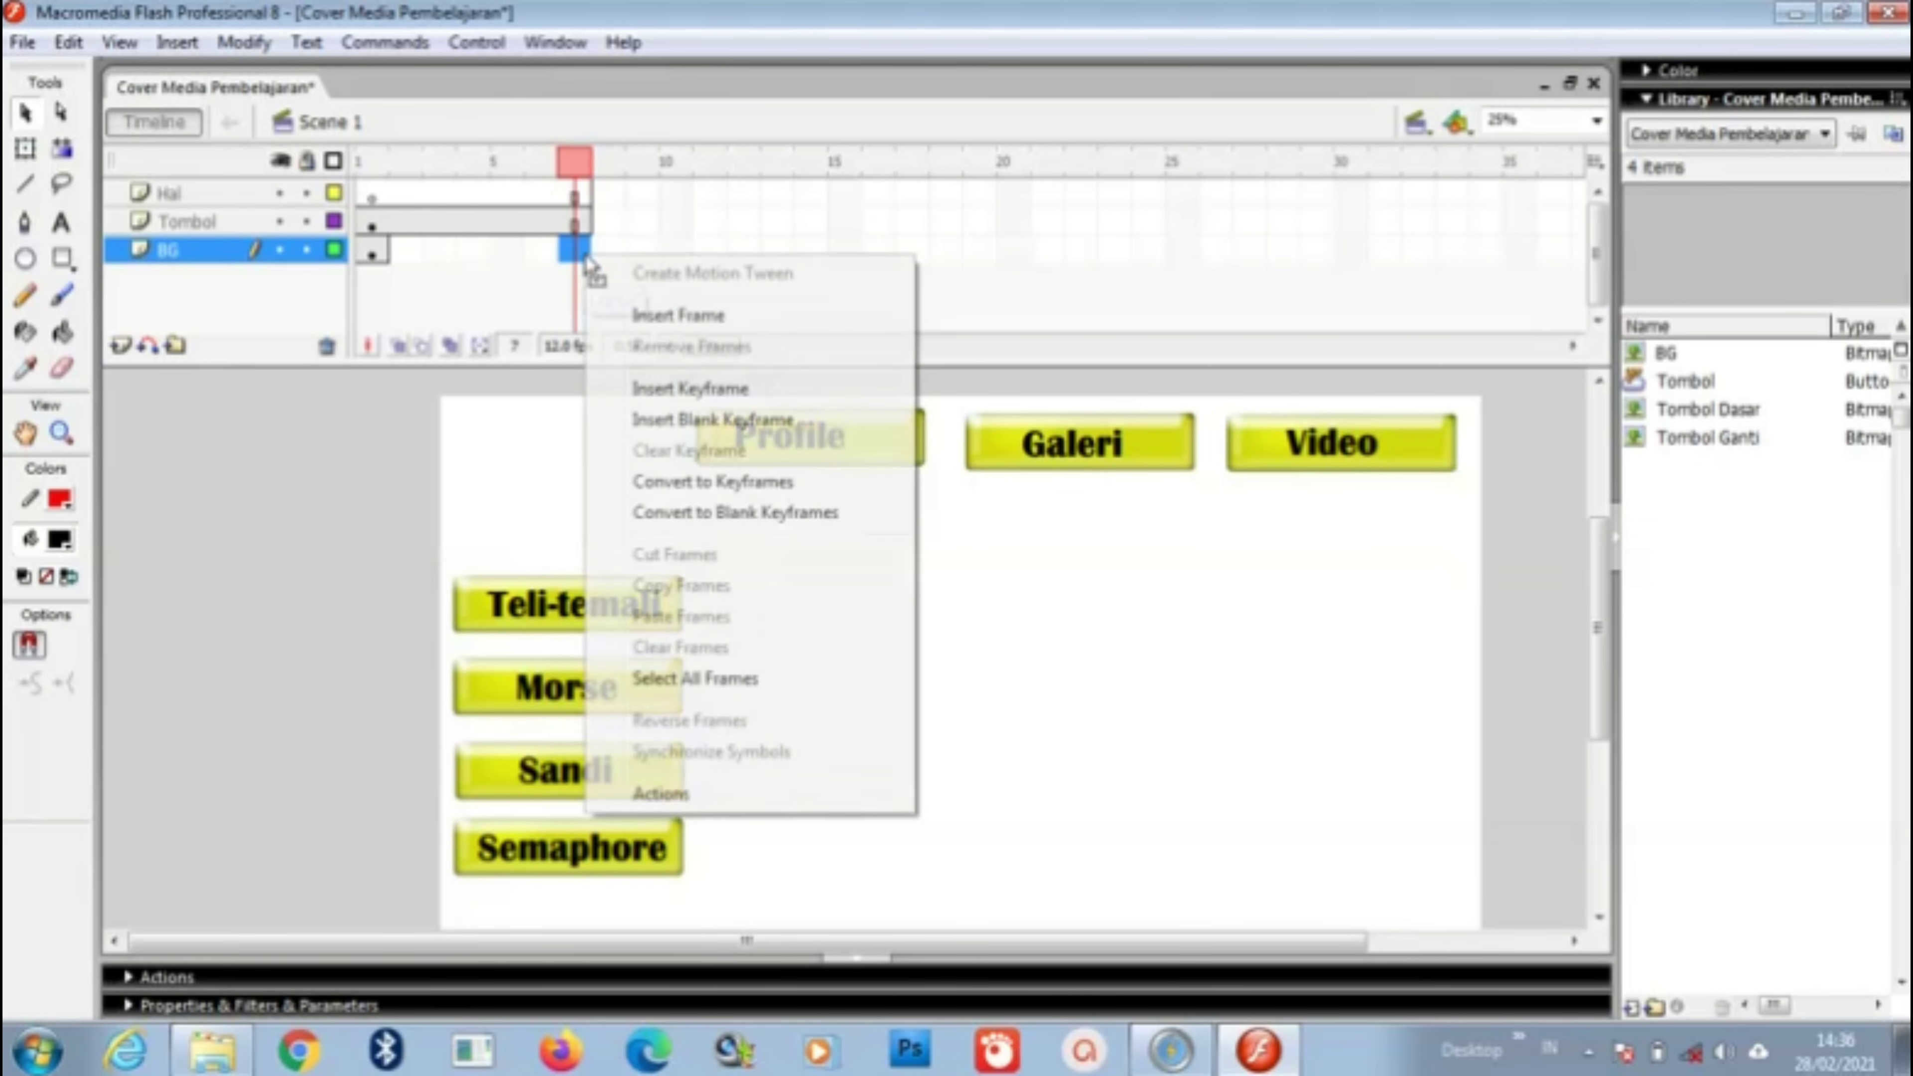
{"action": "left_click", "coordinate": [674, 314]}
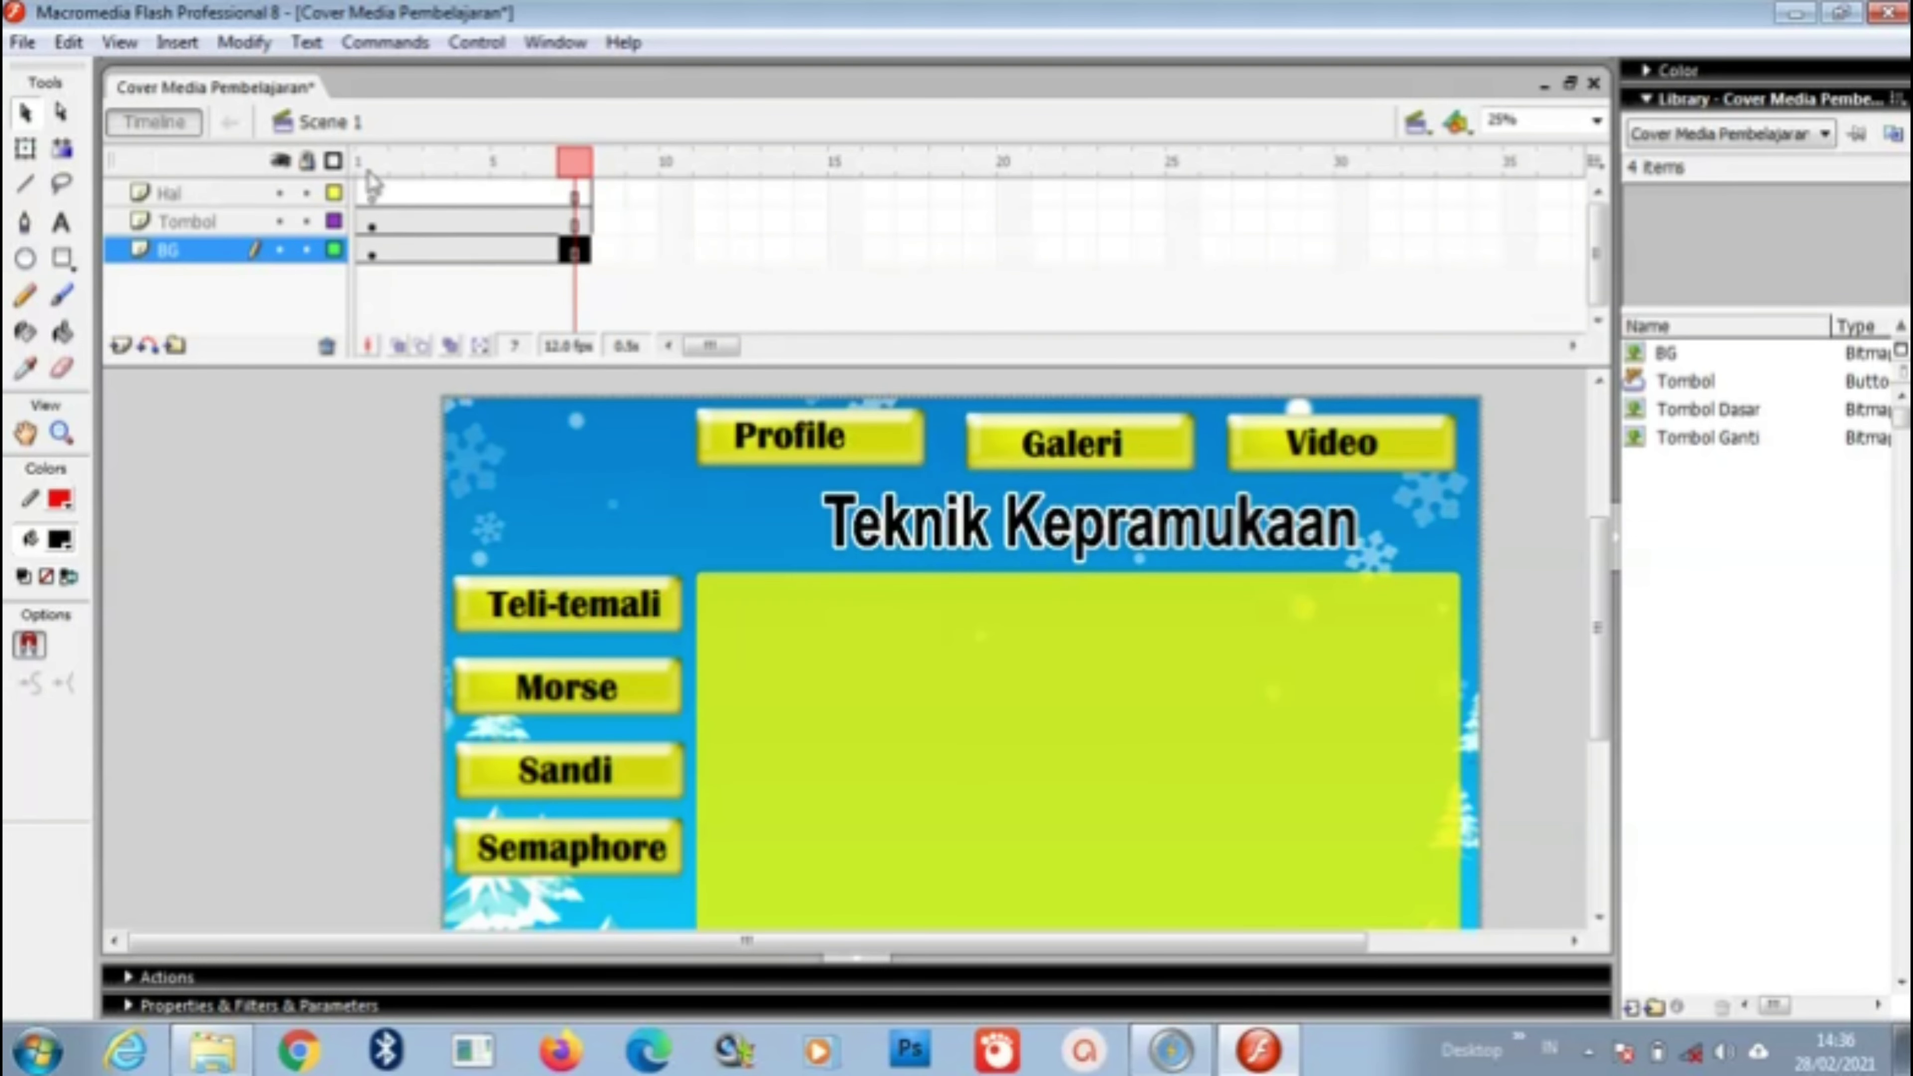
Step: Convert Hal frames 1–7 to separate blank keyframes, then return the playhead to frame 1
{"action": "left_click", "coordinate": [465, 197]}
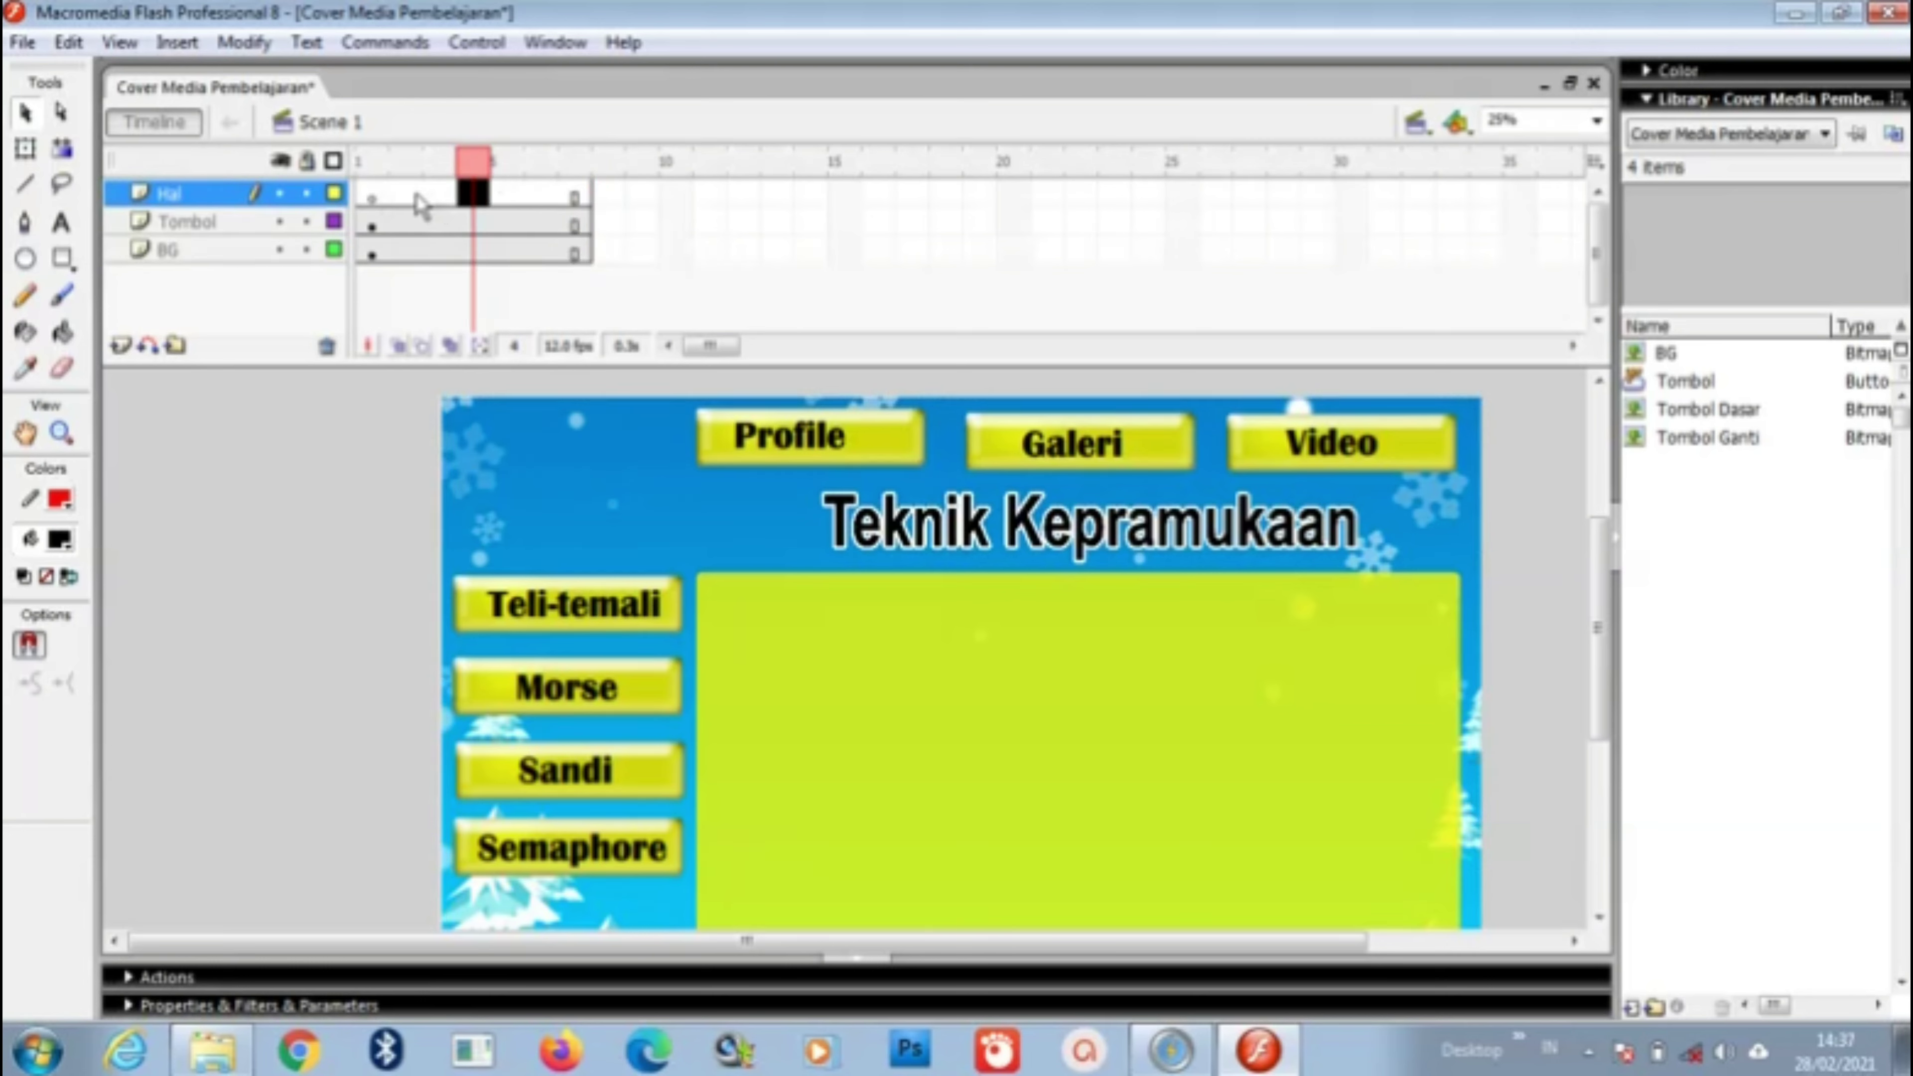
{"action": "left_click", "coordinate": [420, 195]}
{"action": "left_click", "coordinate": [467, 198]}
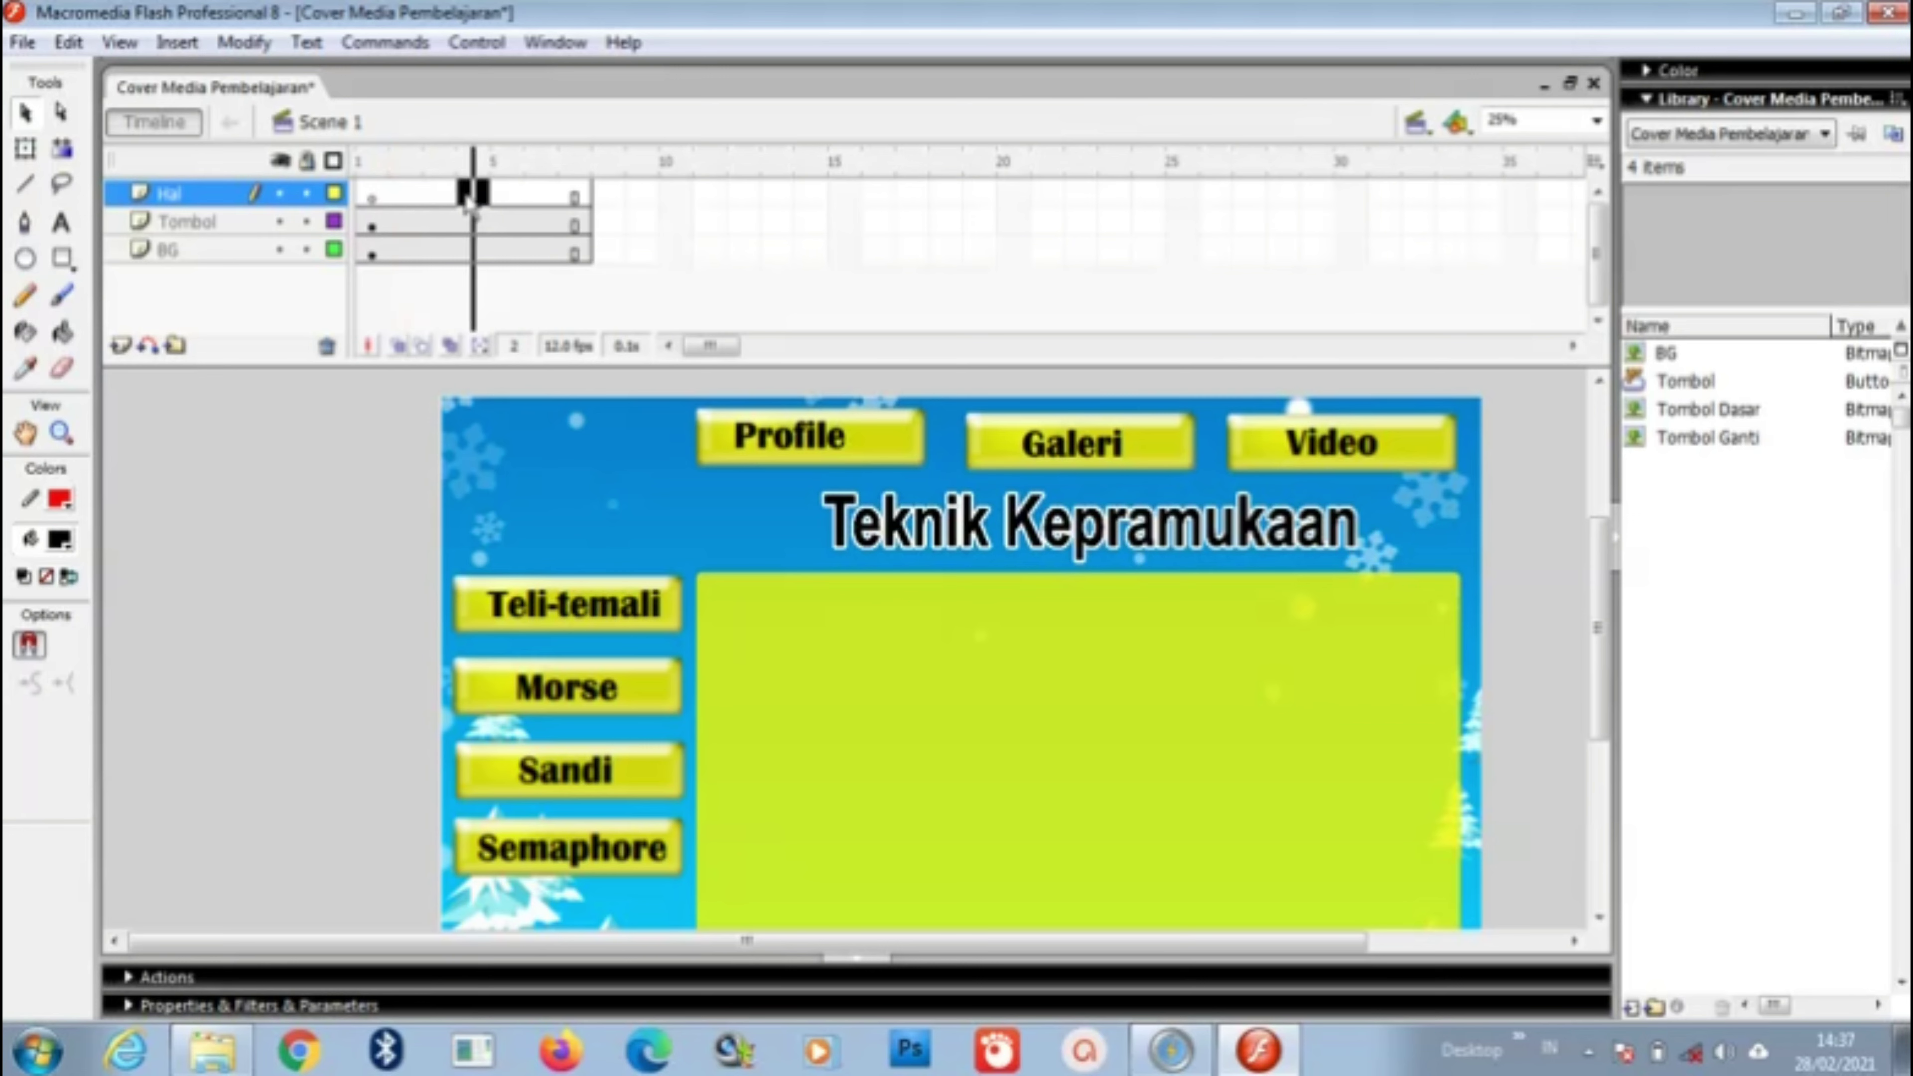
{"action": "double_click", "coordinate": [467, 197]}
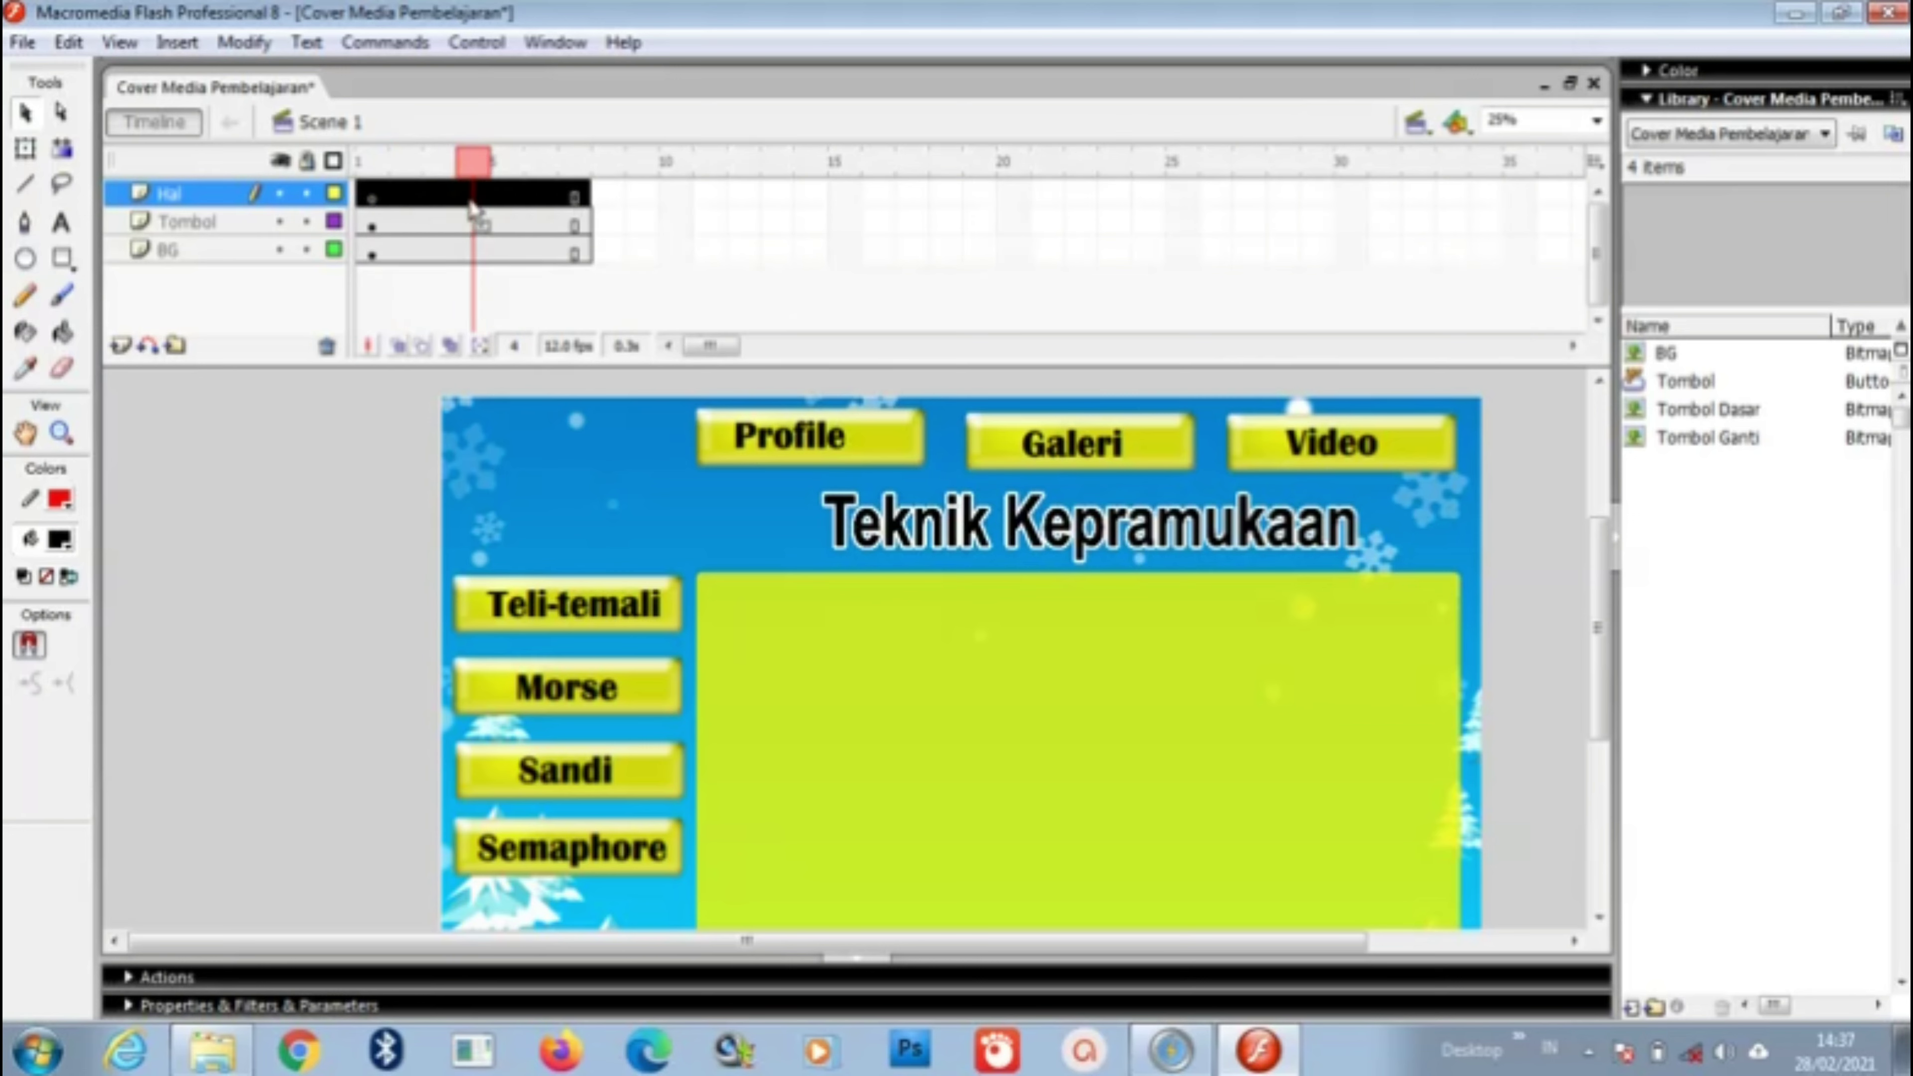
{"action": "right_click", "coordinate": [470, 208]}
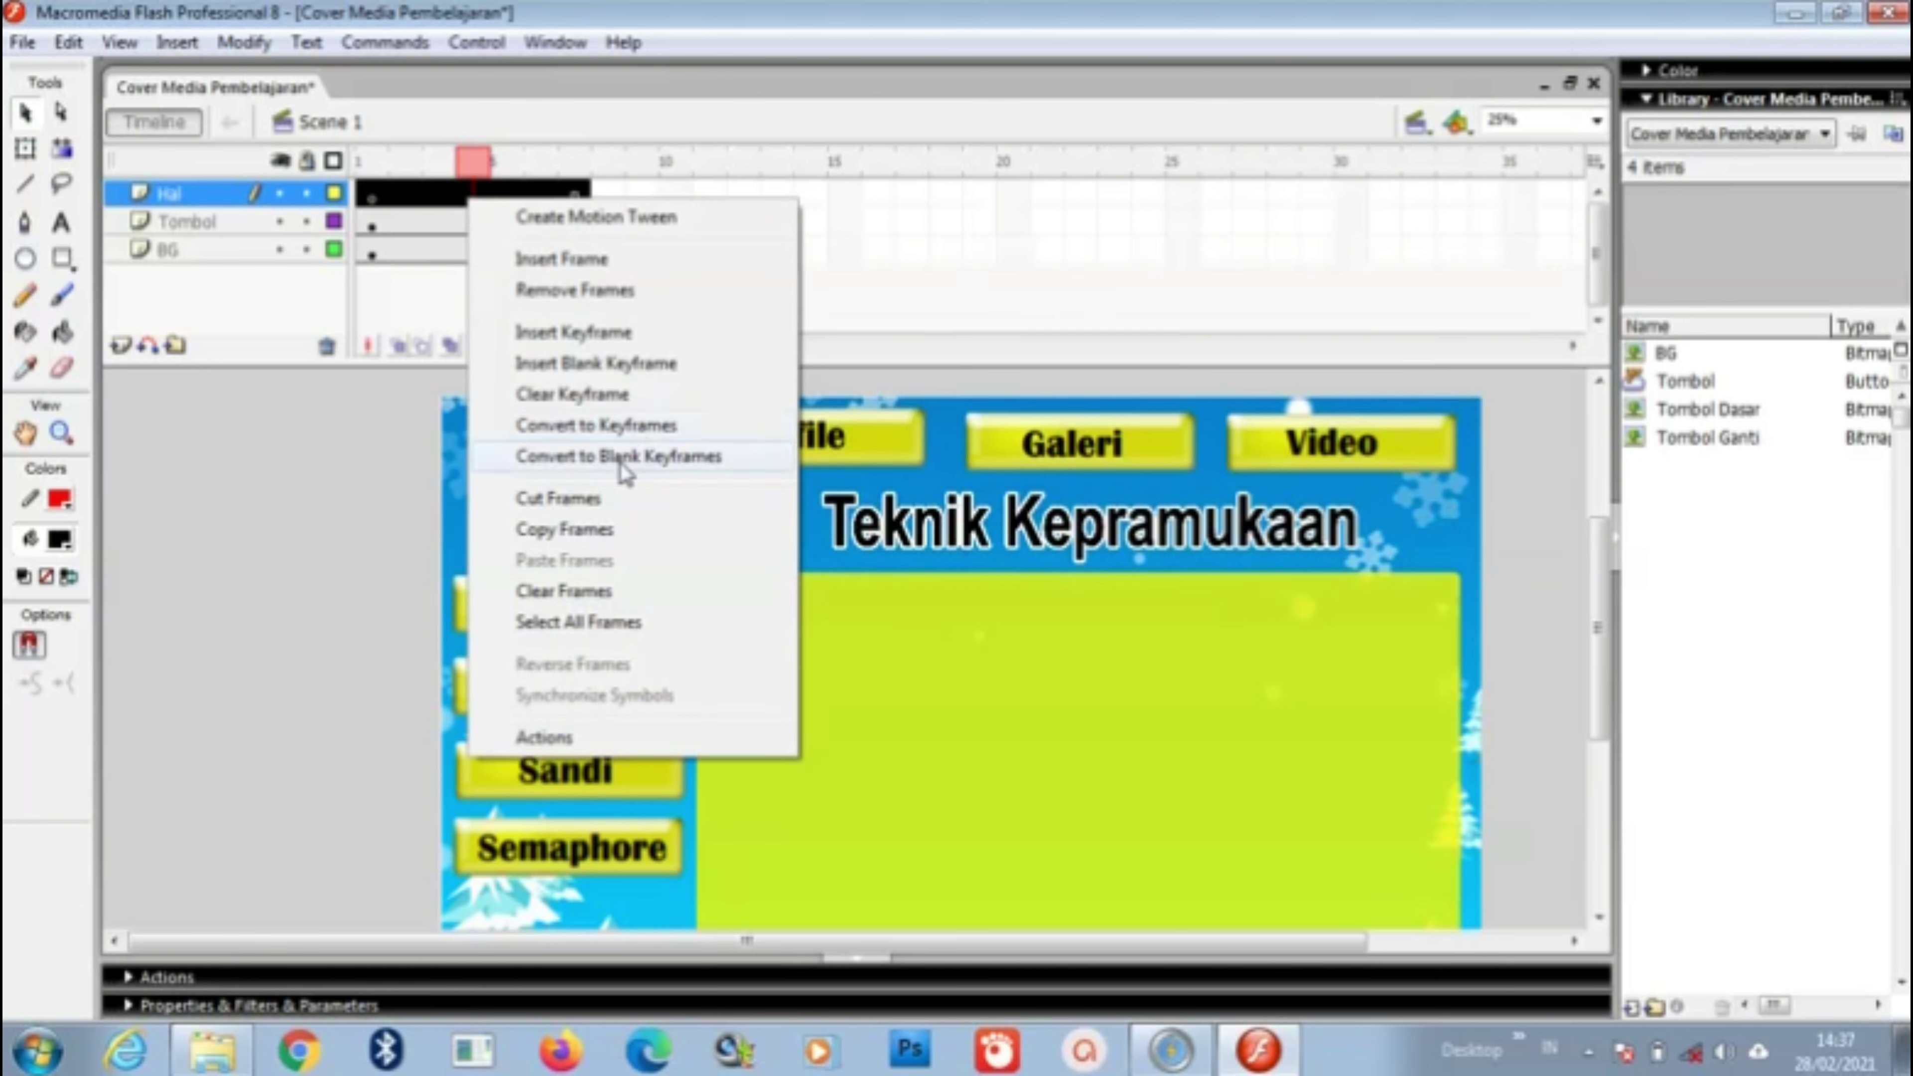
{"action": "left_click", "coordinate": [673, 457]}
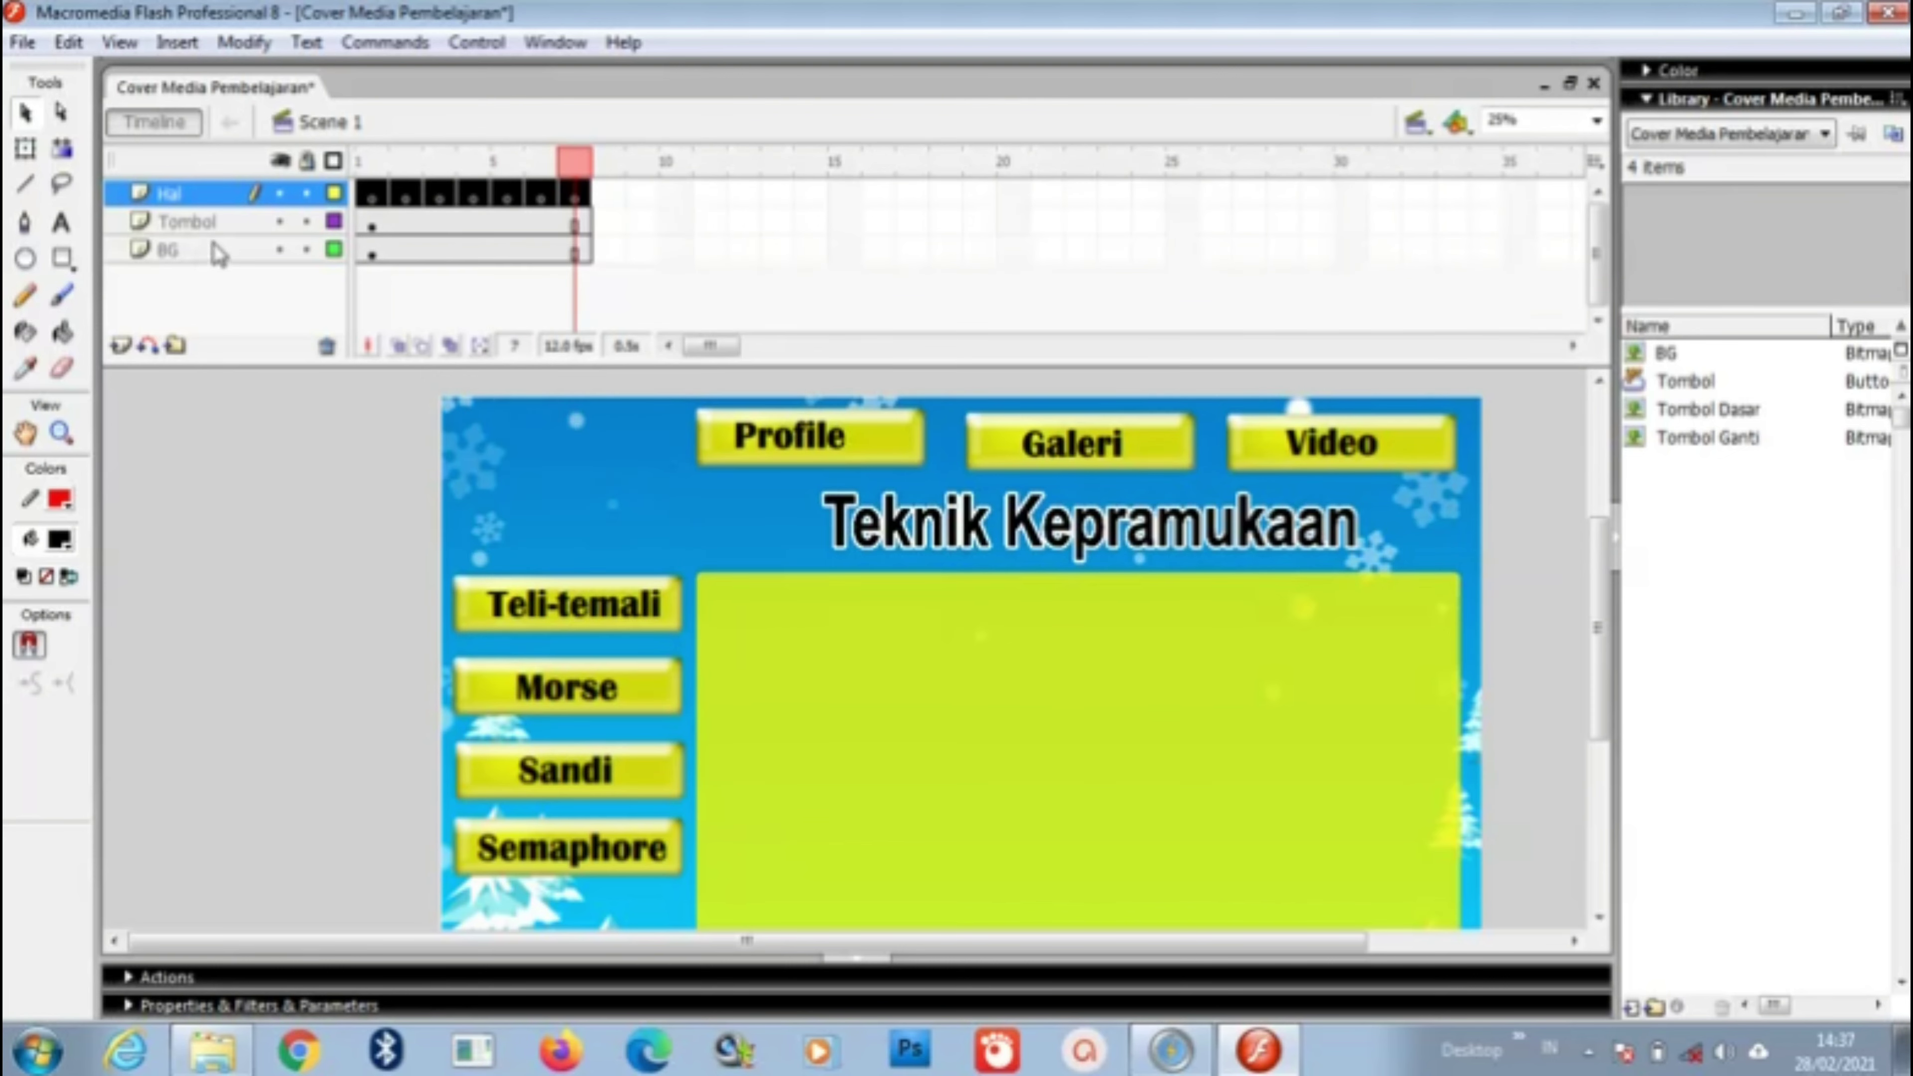
{"action": "left_click", "coordinate": [373, 196]}
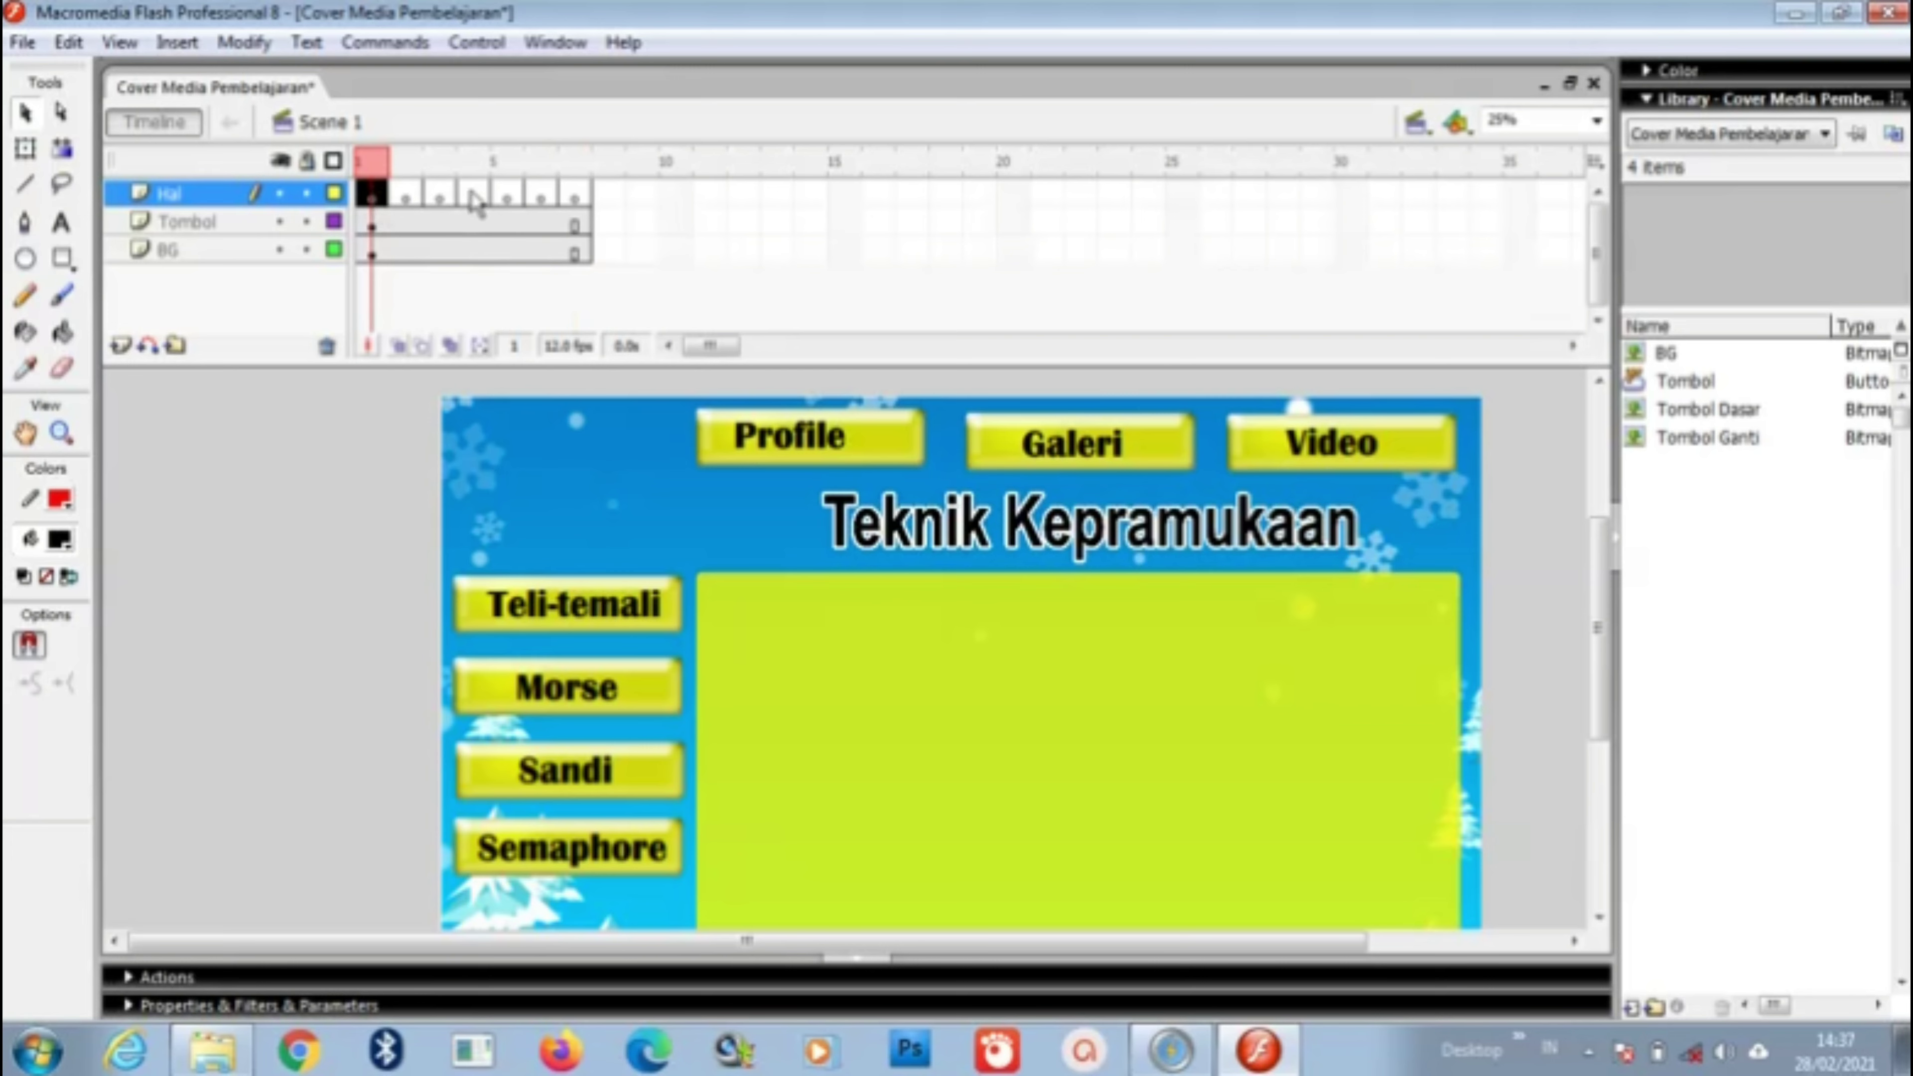
{"action": "left_click_drag", "start_coordinate": [474, 203], "coordinate": [377, 196]}
Step: Create a text box on the green panel reading 'Profile', fixing the capitalisation
{"action": "left_click", "coordinate": [62, 223]}
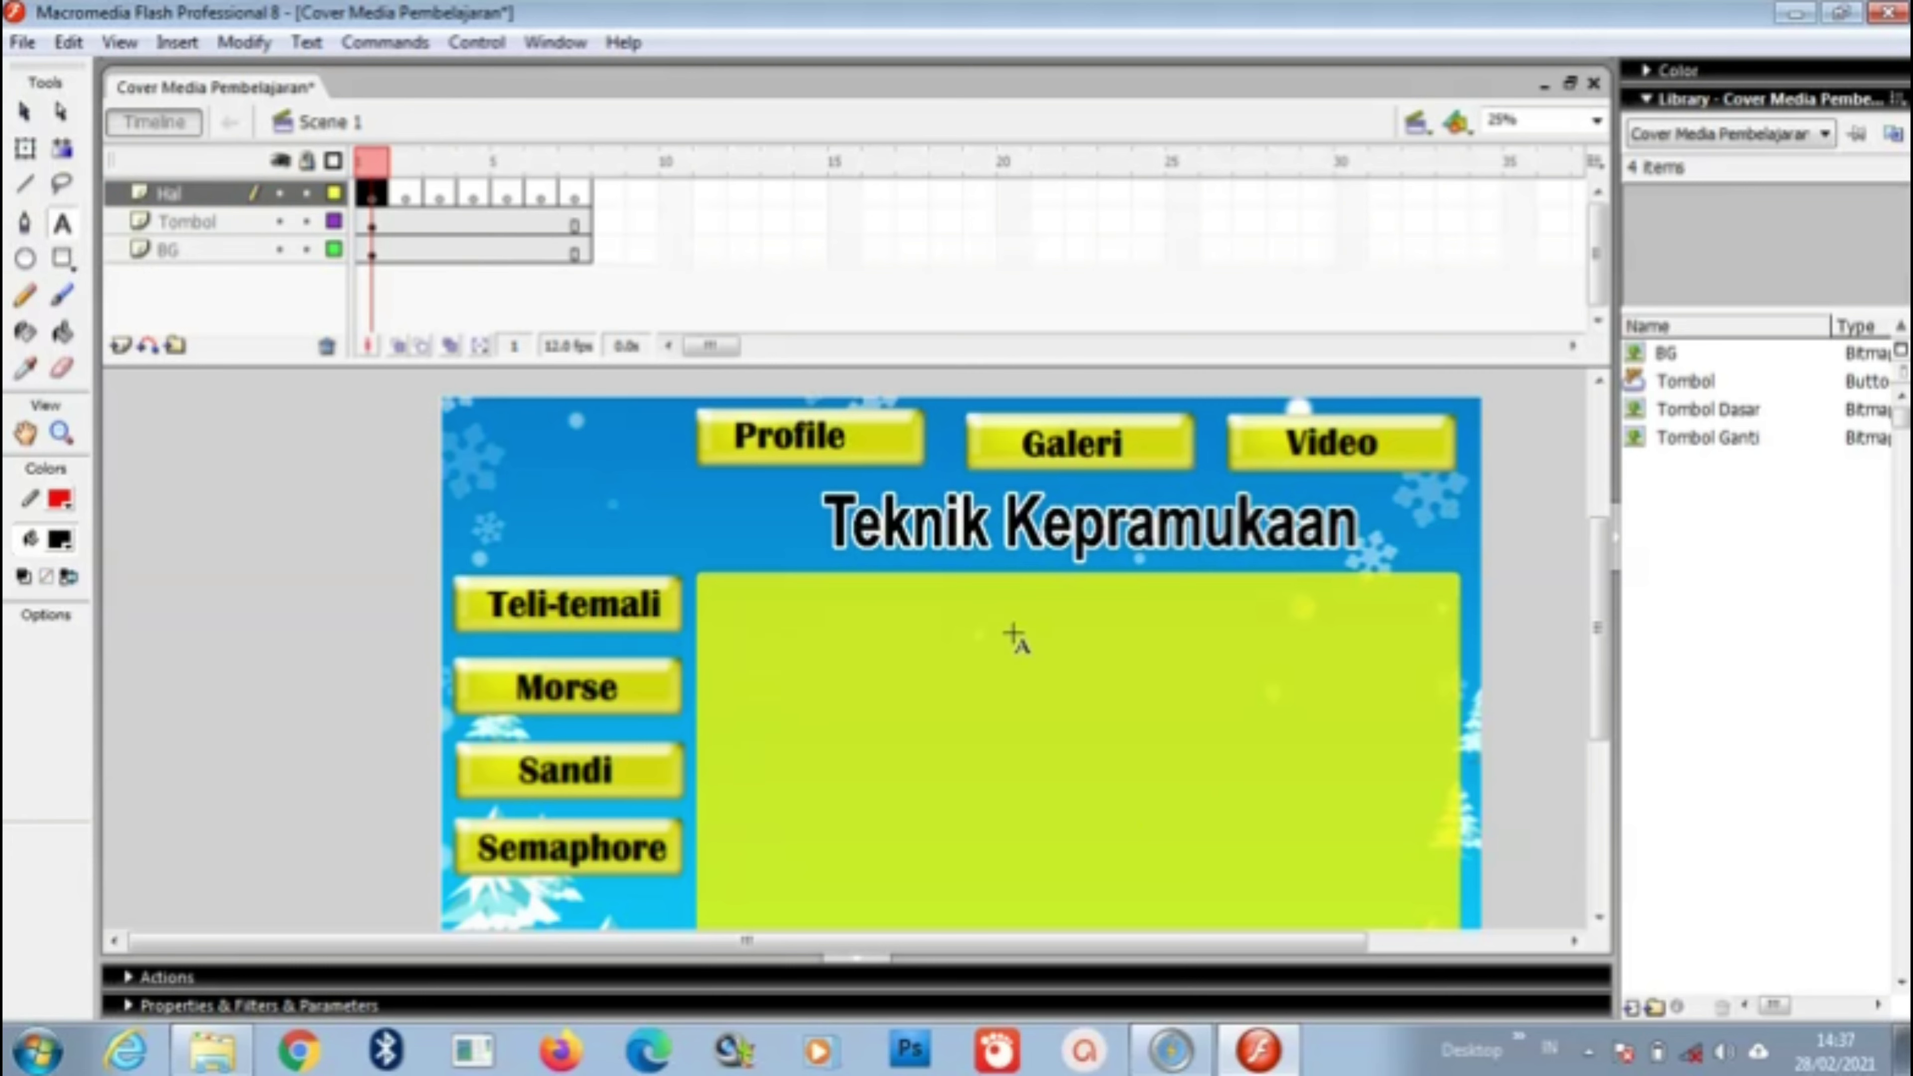
{"action": "left_click", "coordinate": [1021, 616]}
{"action": "type", "text": "PRofile"}
{"action": "key", "text": "BackSpace"}
{"action": "key", "text": "BackSpace"}
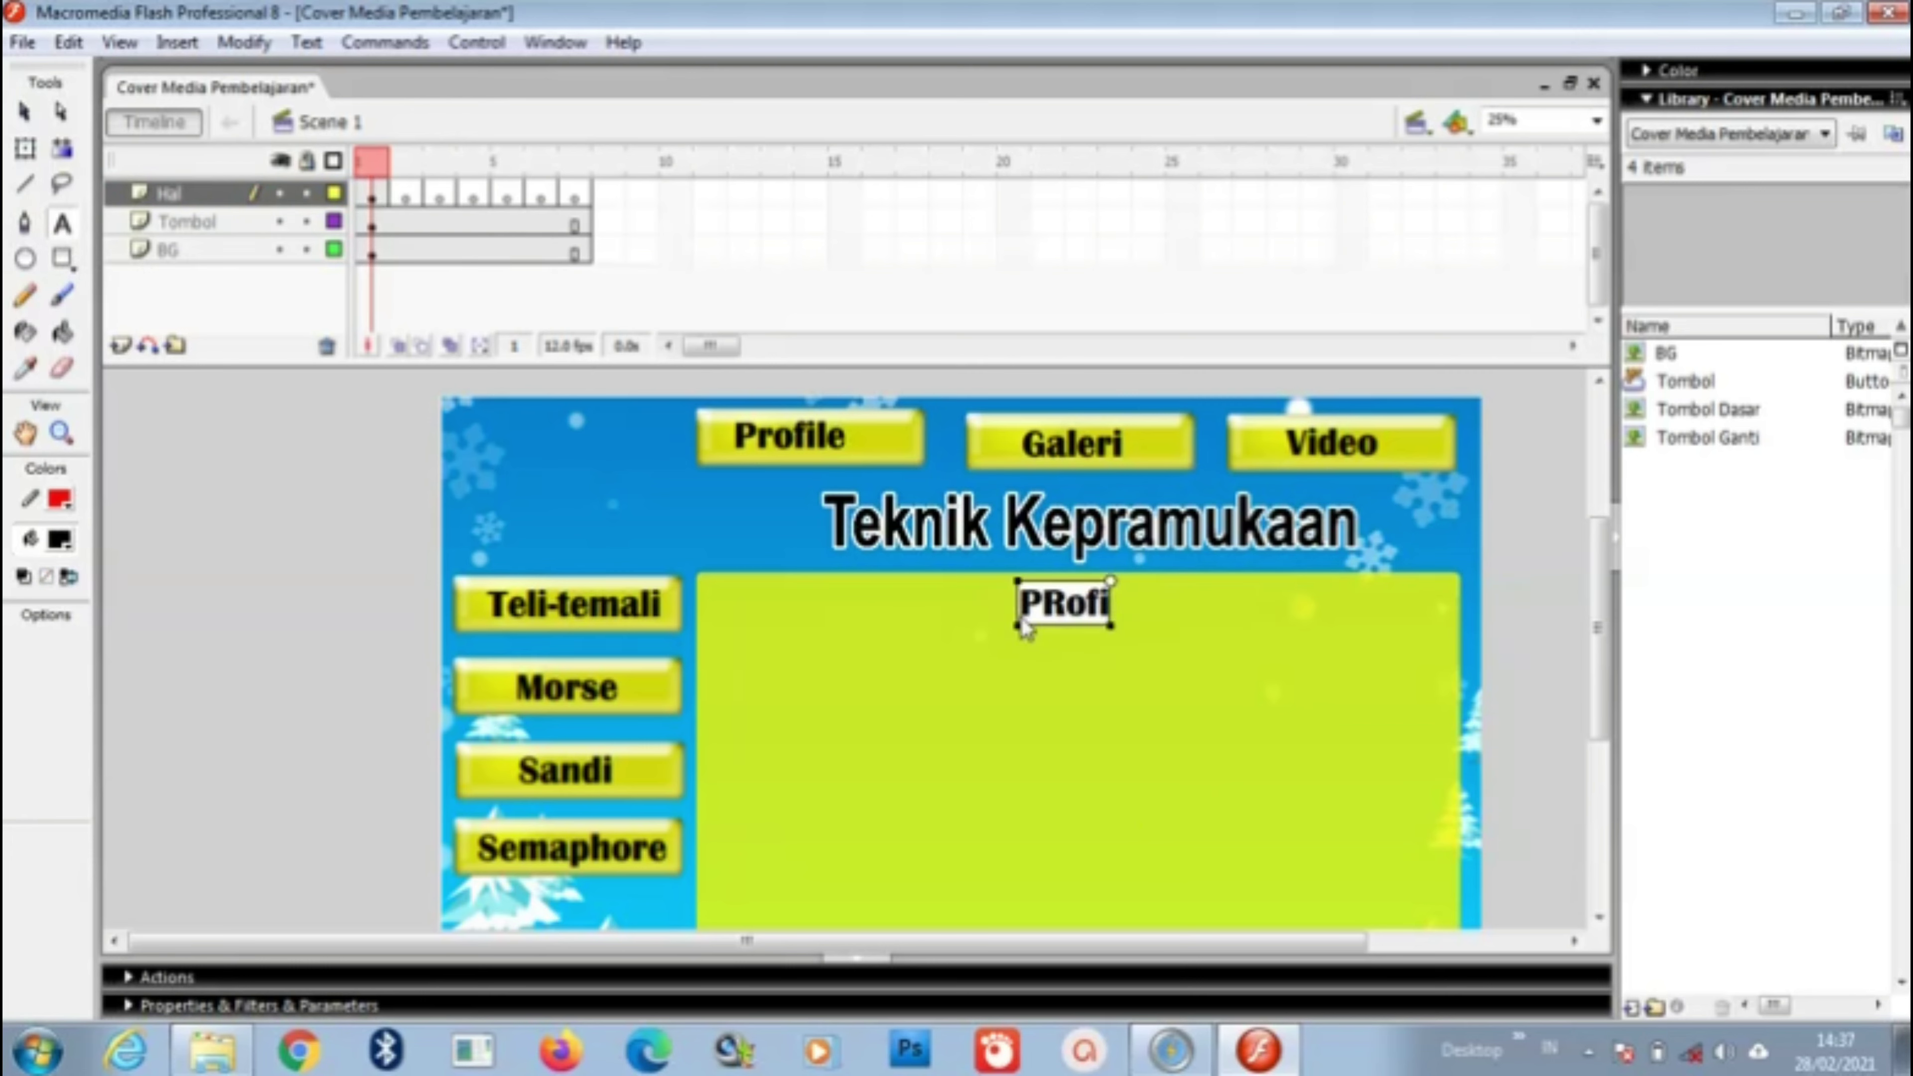
{"action": "key", "text": "BackSpace"}
{"action": "key", "text": "BackSpace"}
{"action": "key", "text": "BackSpace"}
{"action": "type", "text": "ofile"}
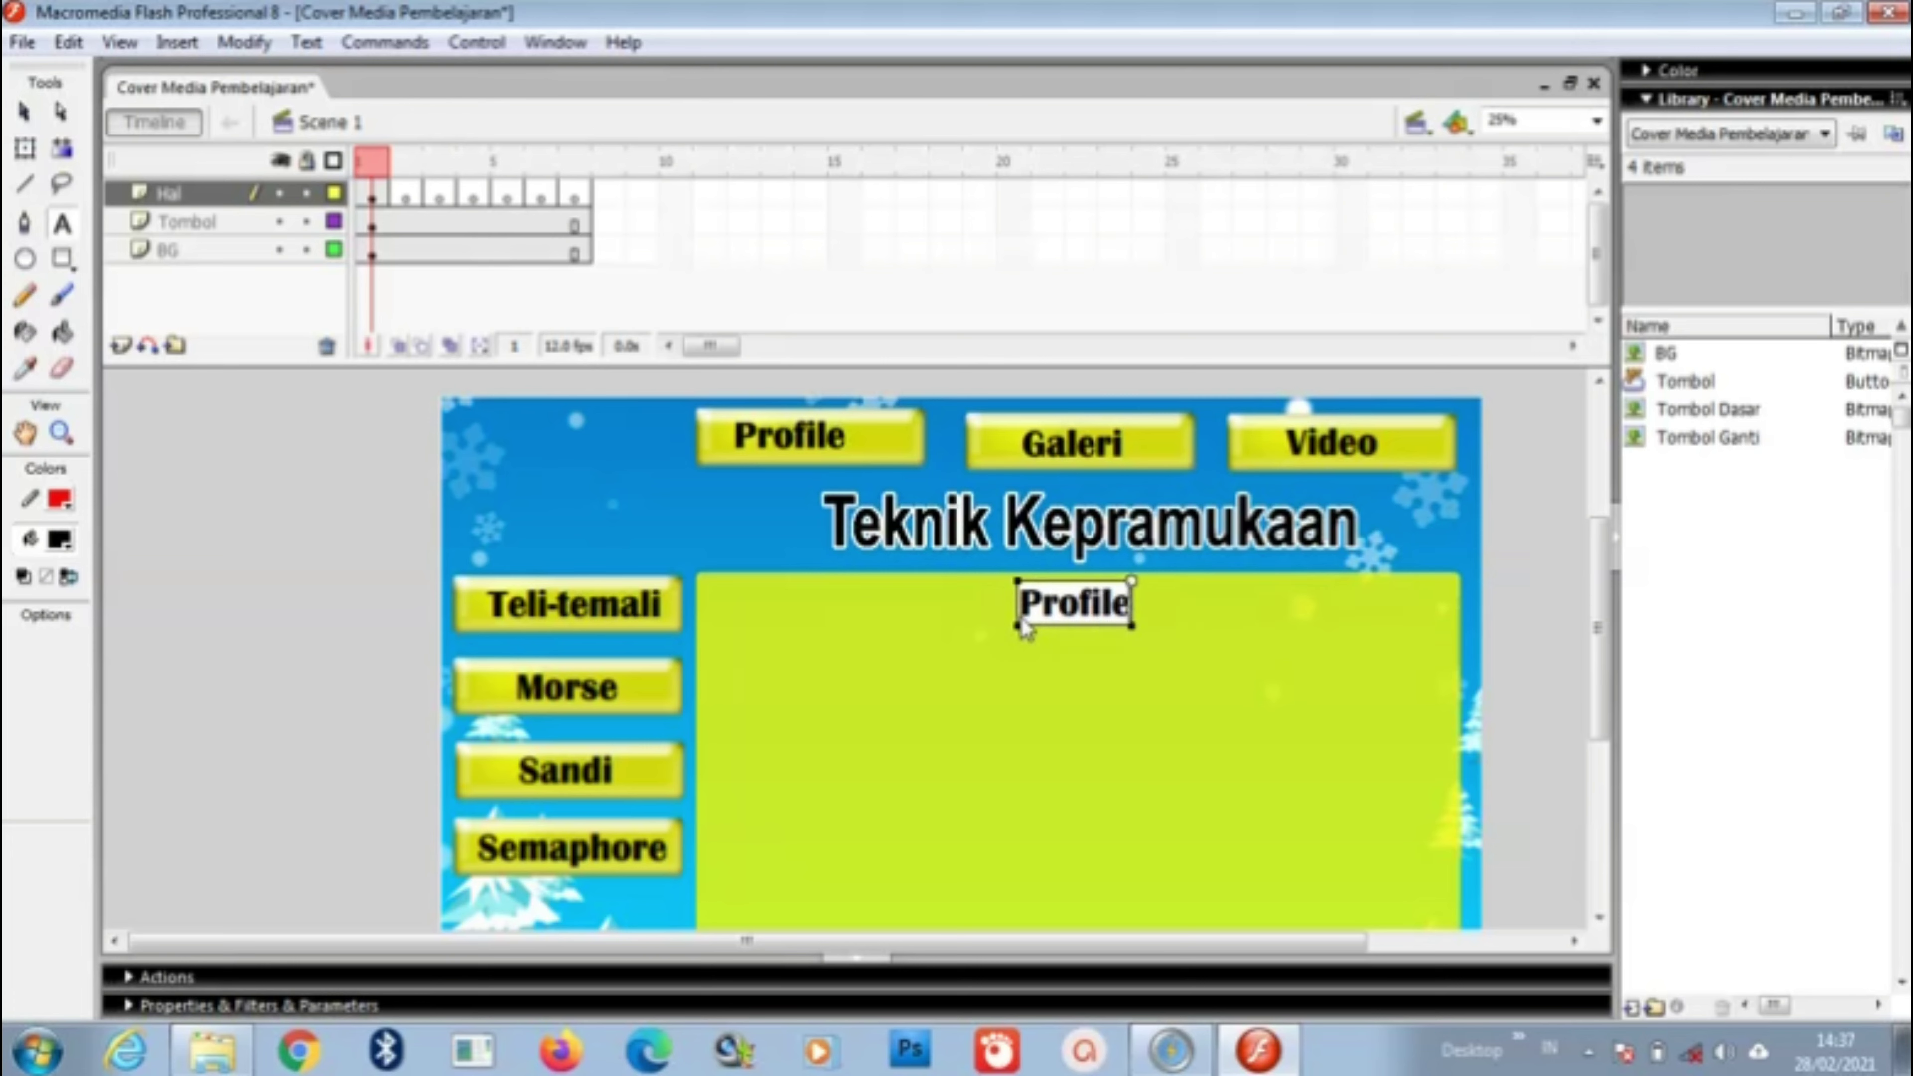
{"action": "key", "text": "Return"}
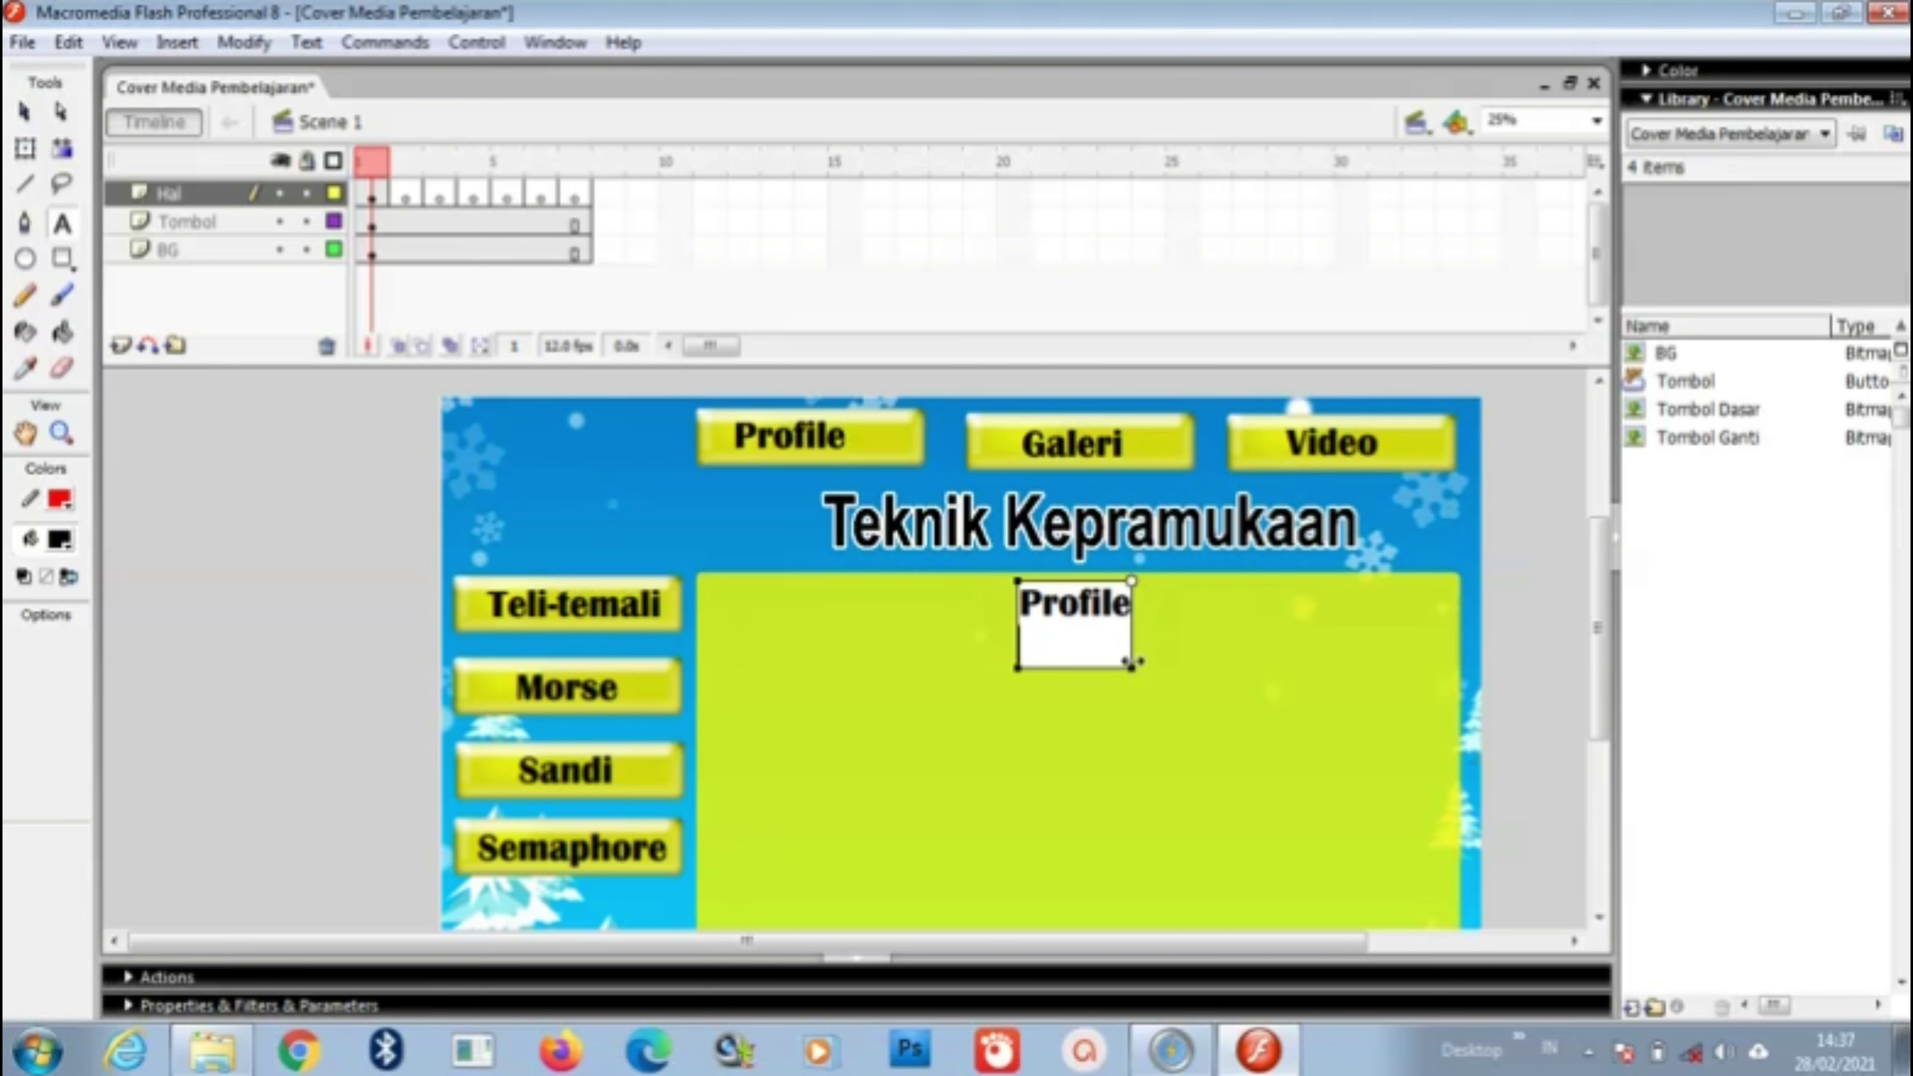
Step: Widen the Profile text box across the panel and shift it left and lower
{"action": "left_click_drag", "start_coordinate": [1132, 665], "coordinate": [1470, 666]}
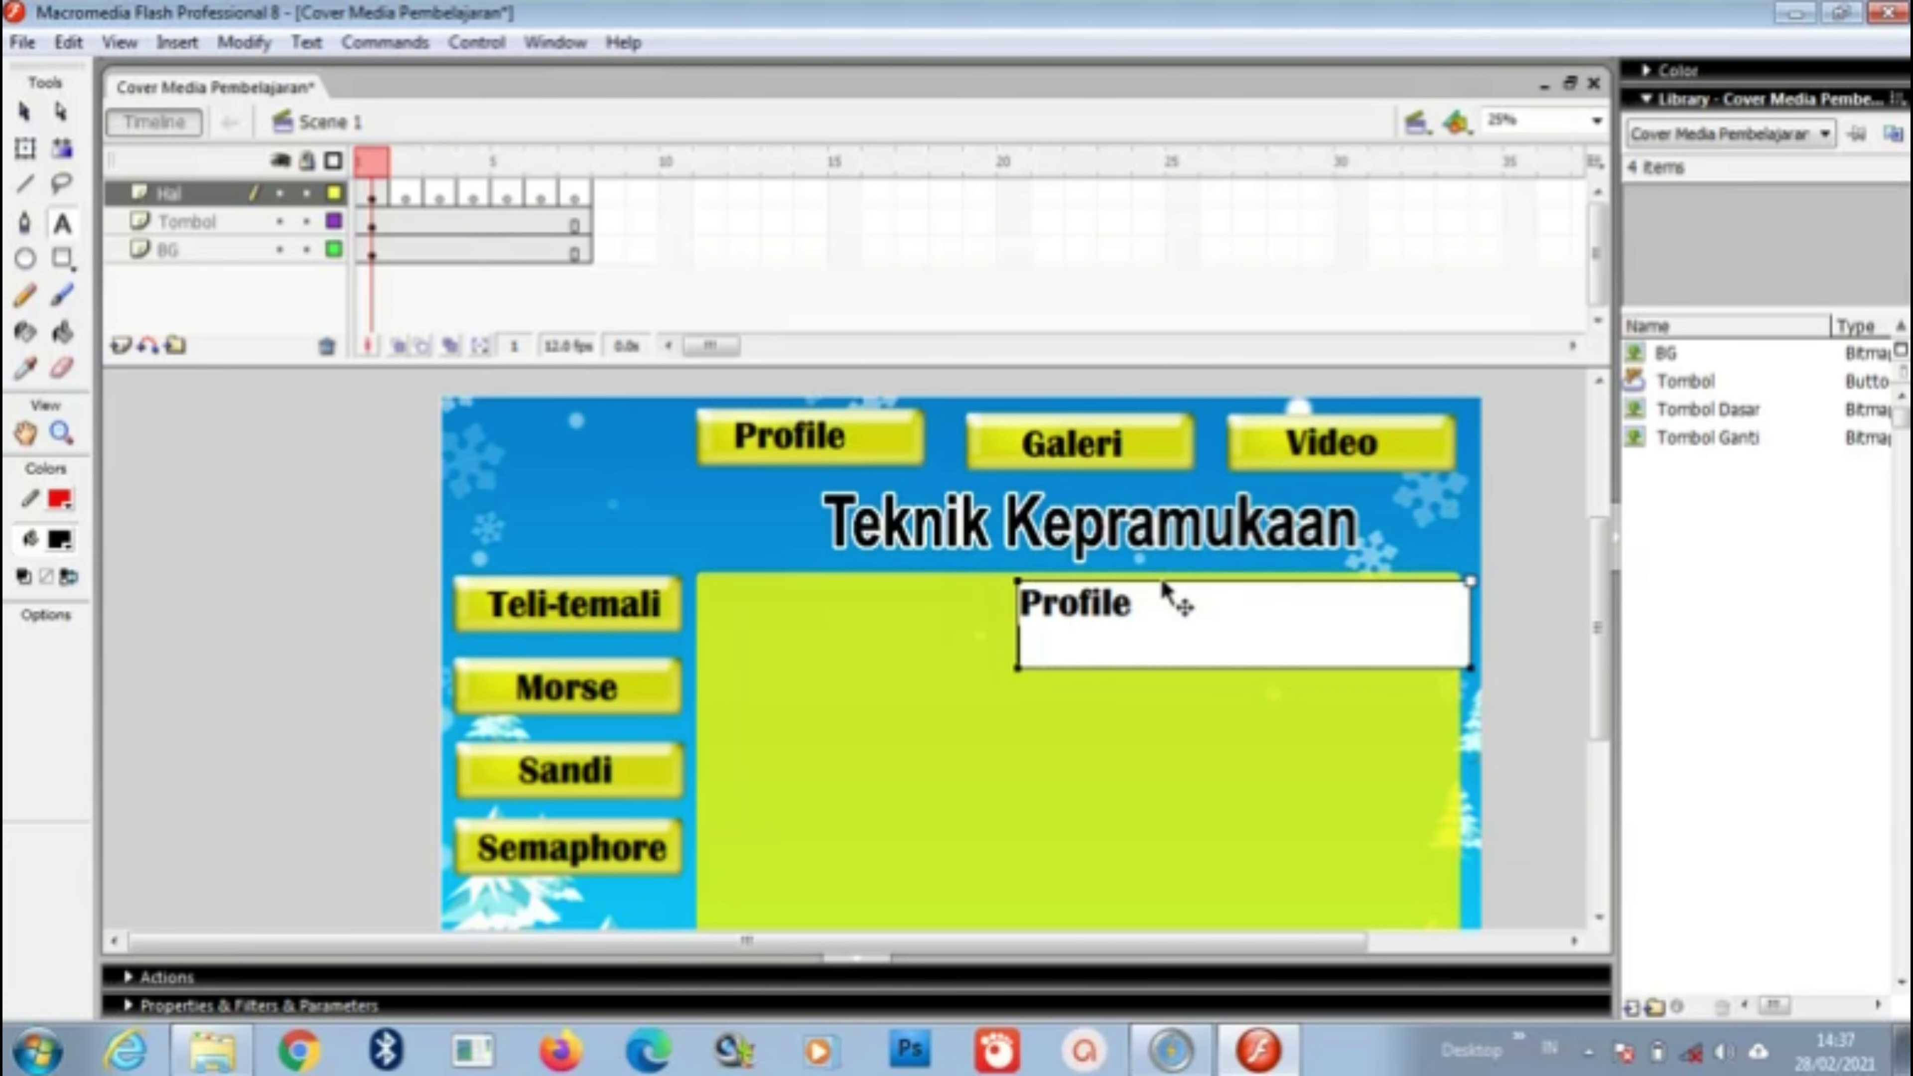
{"action": "left_click_drag", "start_coordinate": [1161, 577], "coordinate": [955, 596]}
{"action": "left_click_drag", "start_coordinate": [916, 606], "coordinate": [917, 606]}
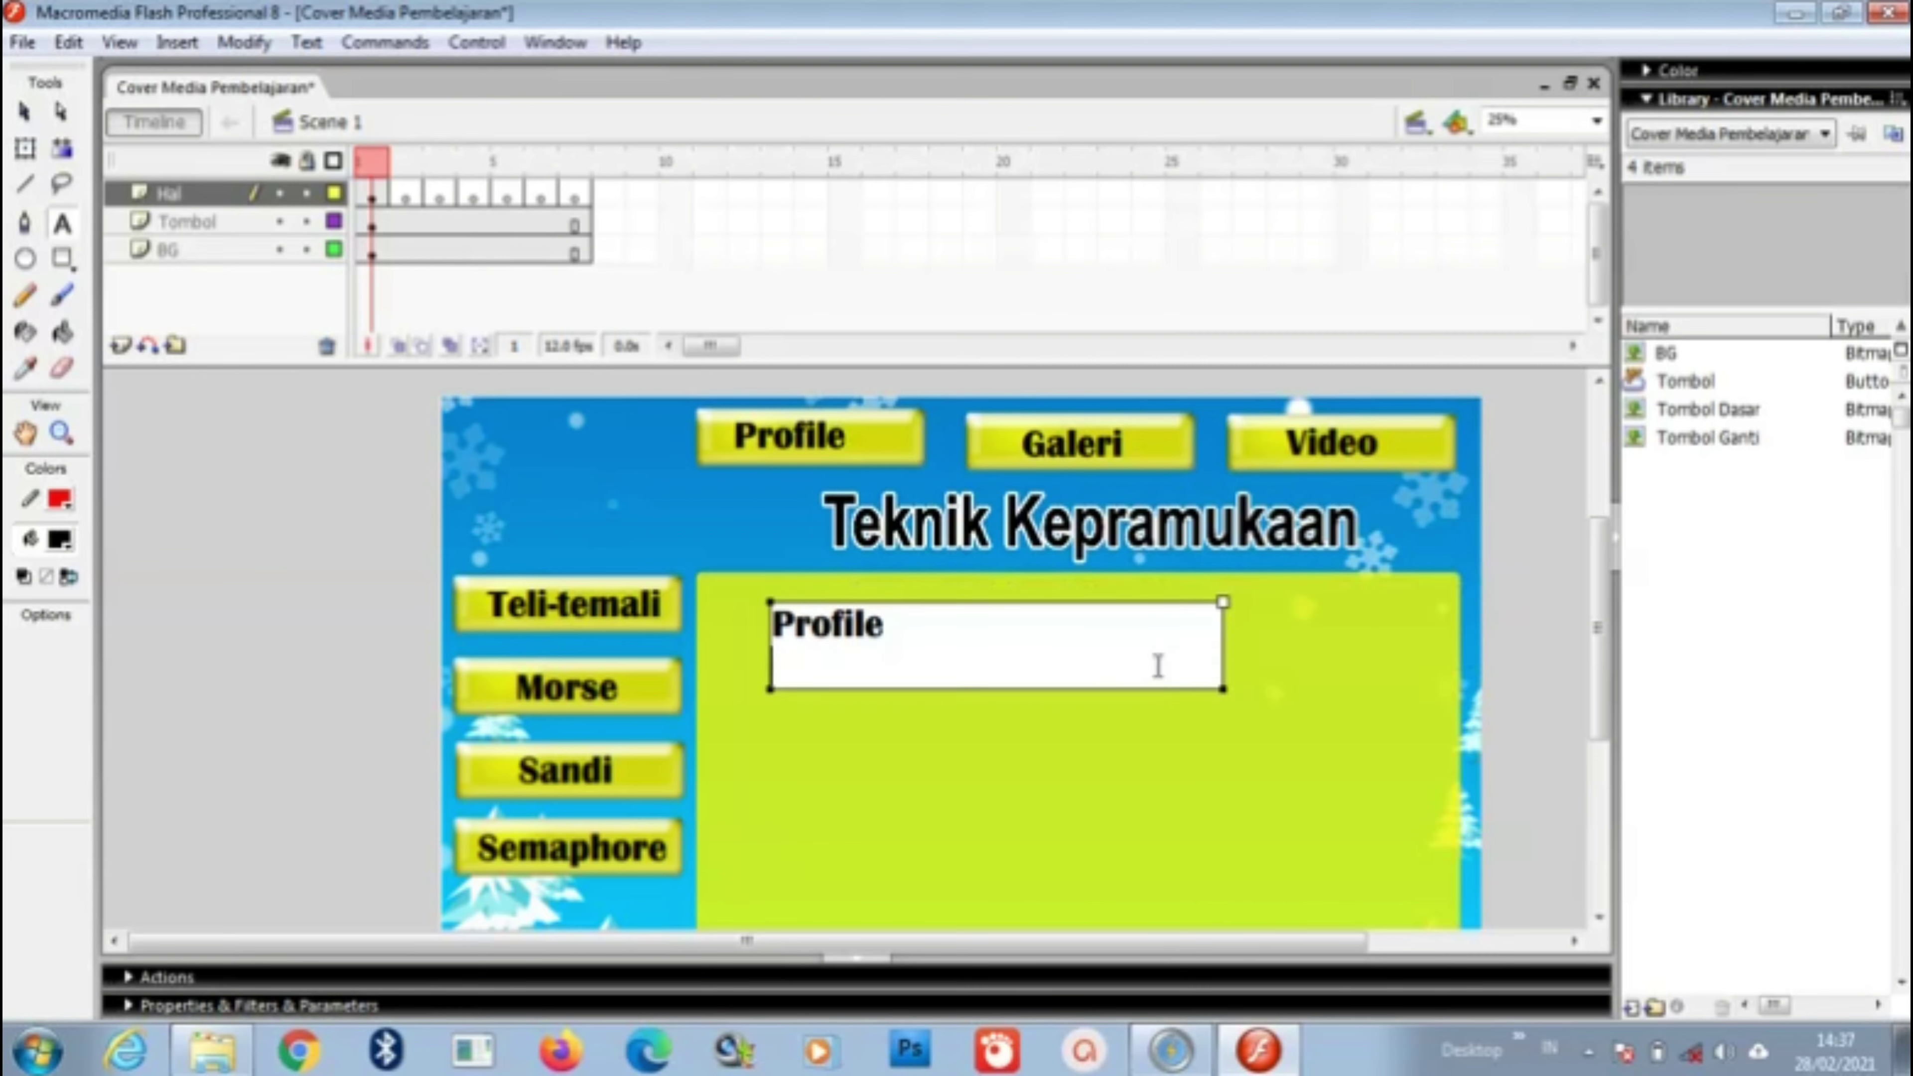
{"action": "left_click_drag", "start_coordinate": [1223, 685], "coordinate": [1407, 687]}
{"action": "key", "text": "Return"}
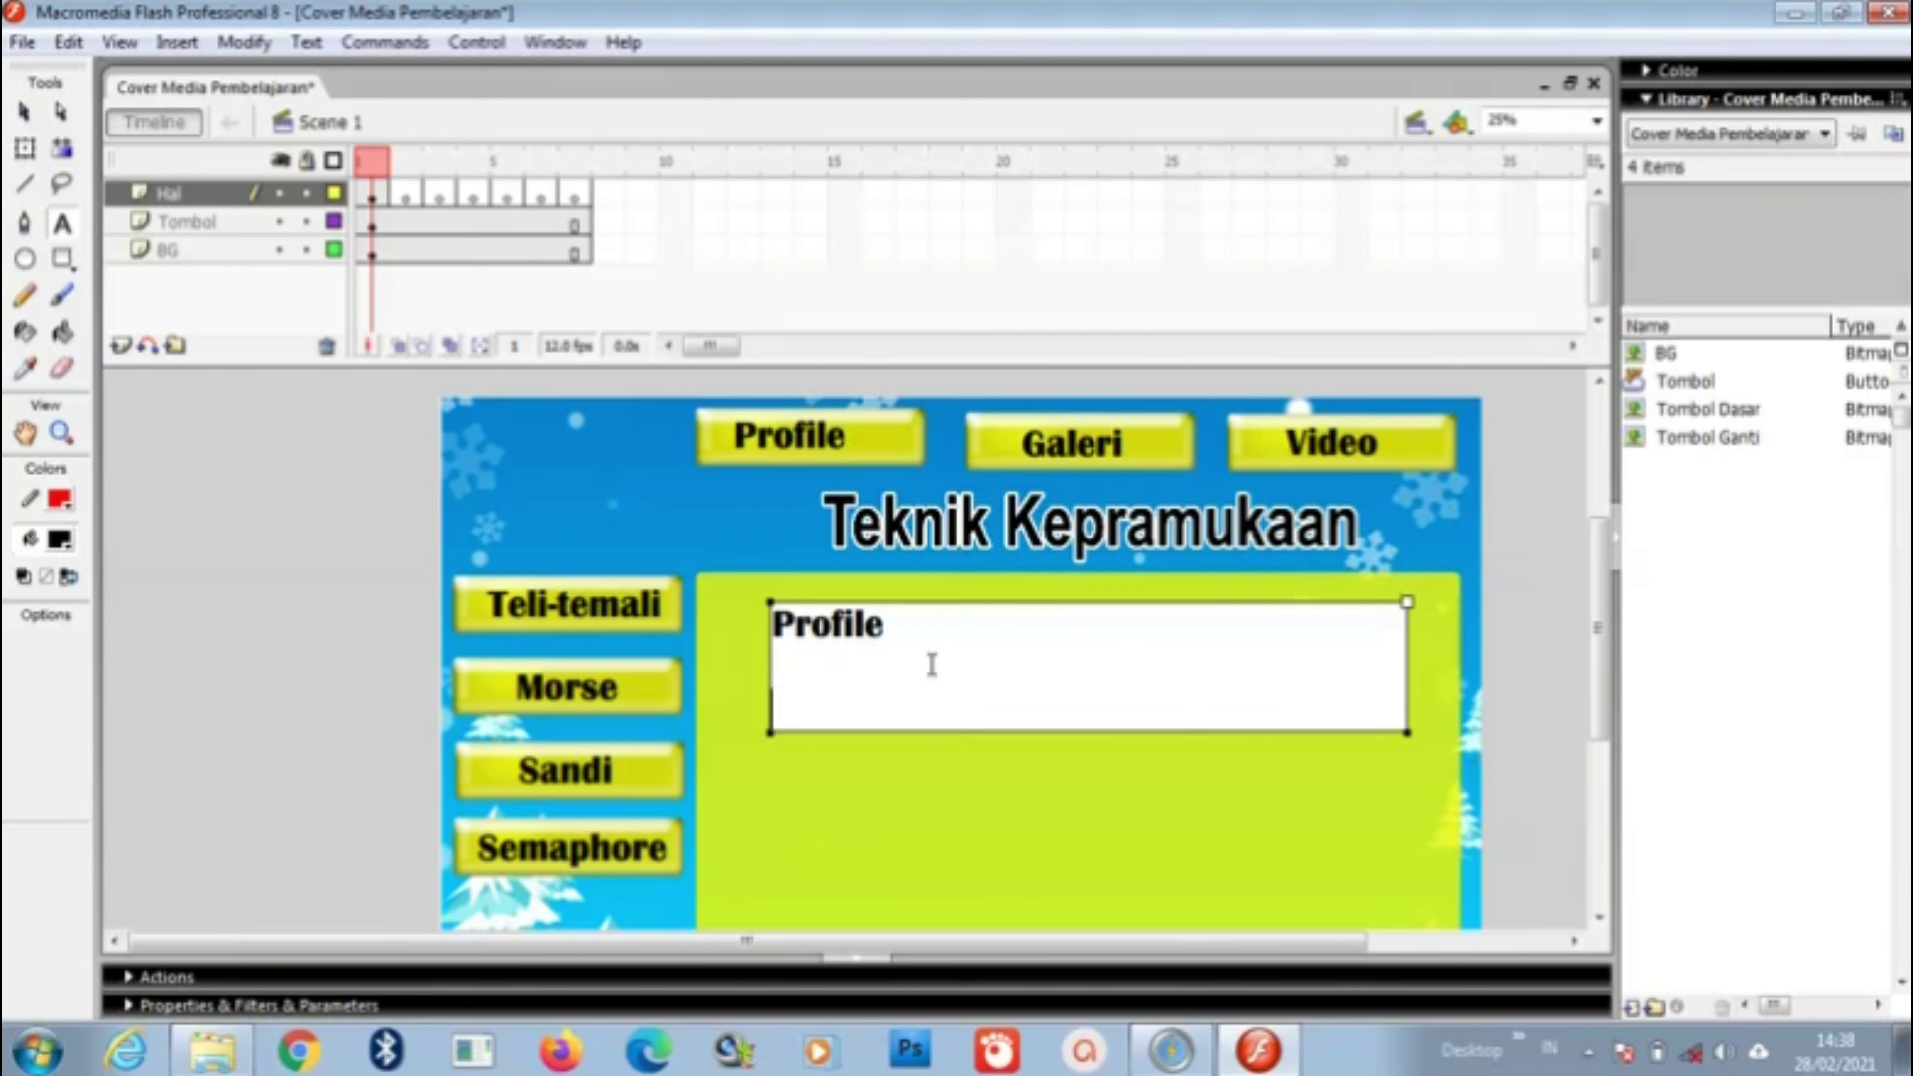
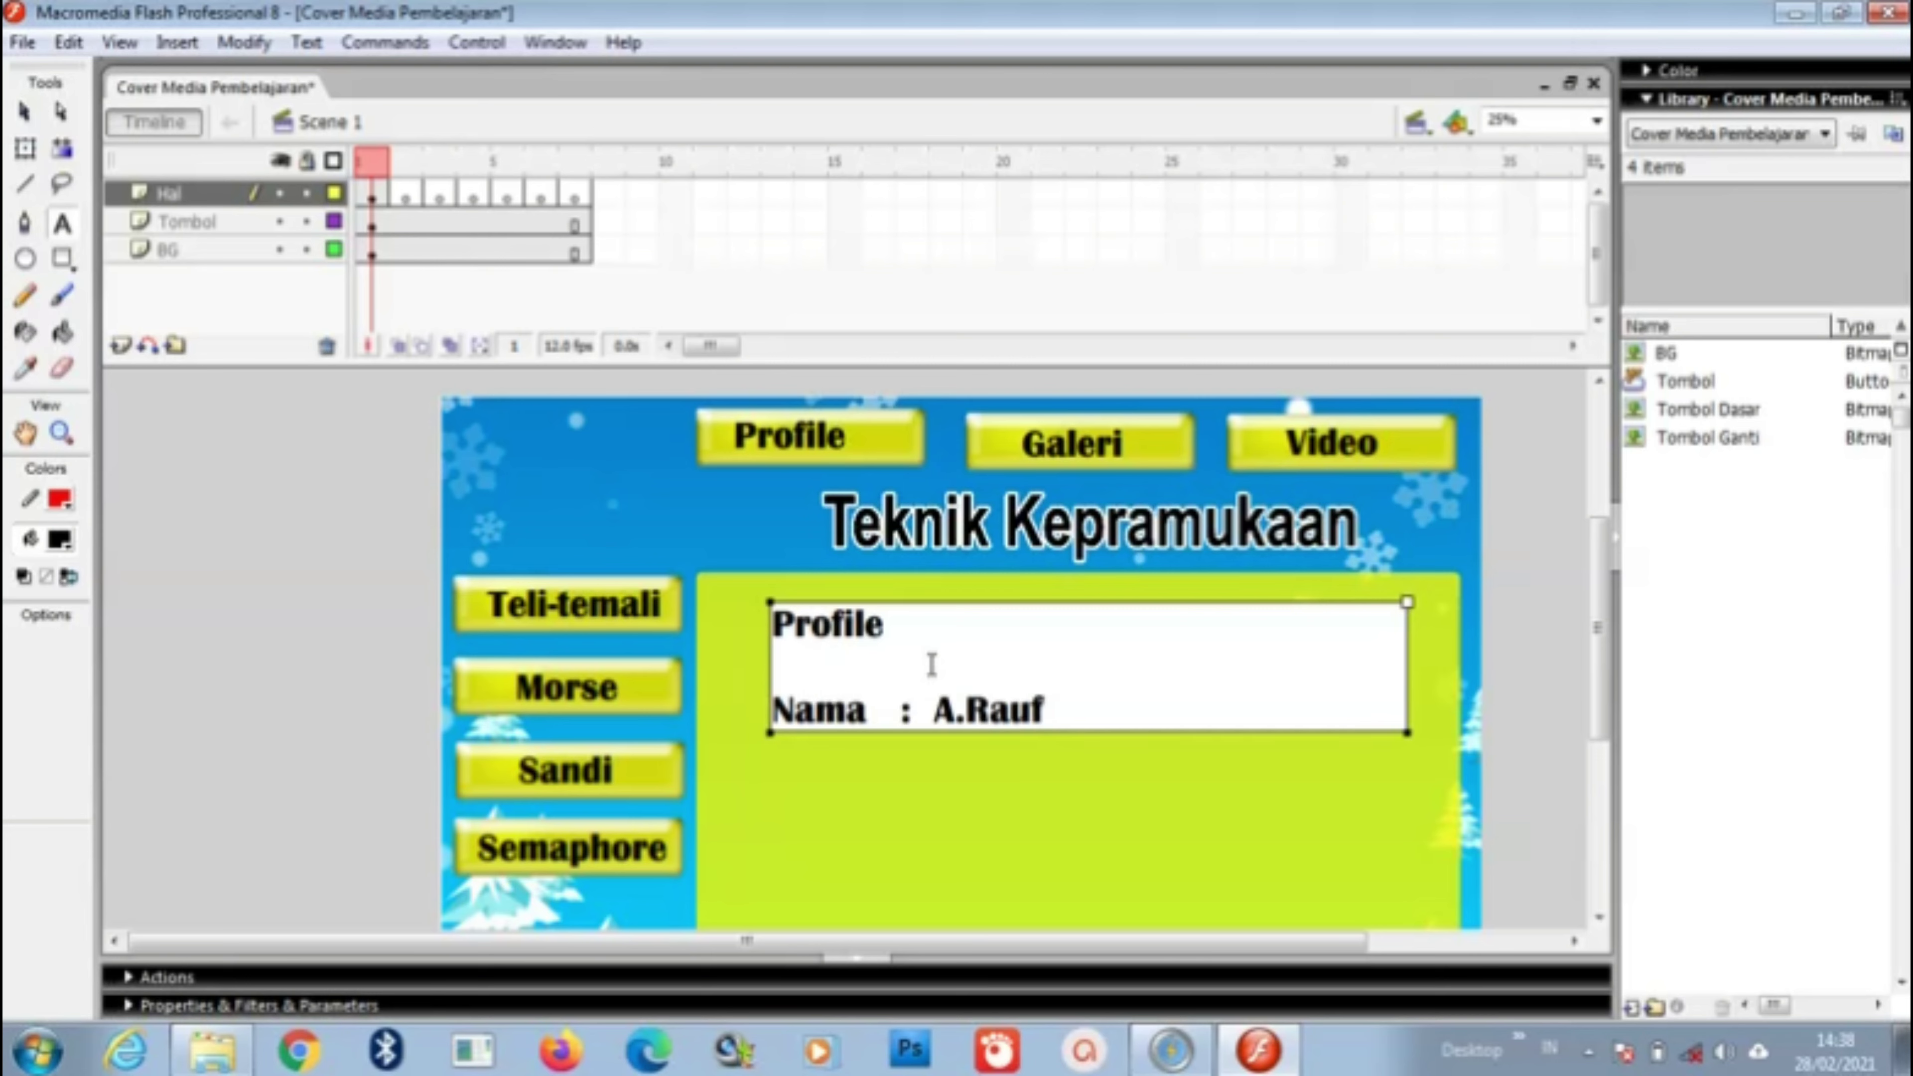
Step: Add the name and birth-date lines under Profile, correcting the year to 2021
{"action": "key", "text": "Return"}
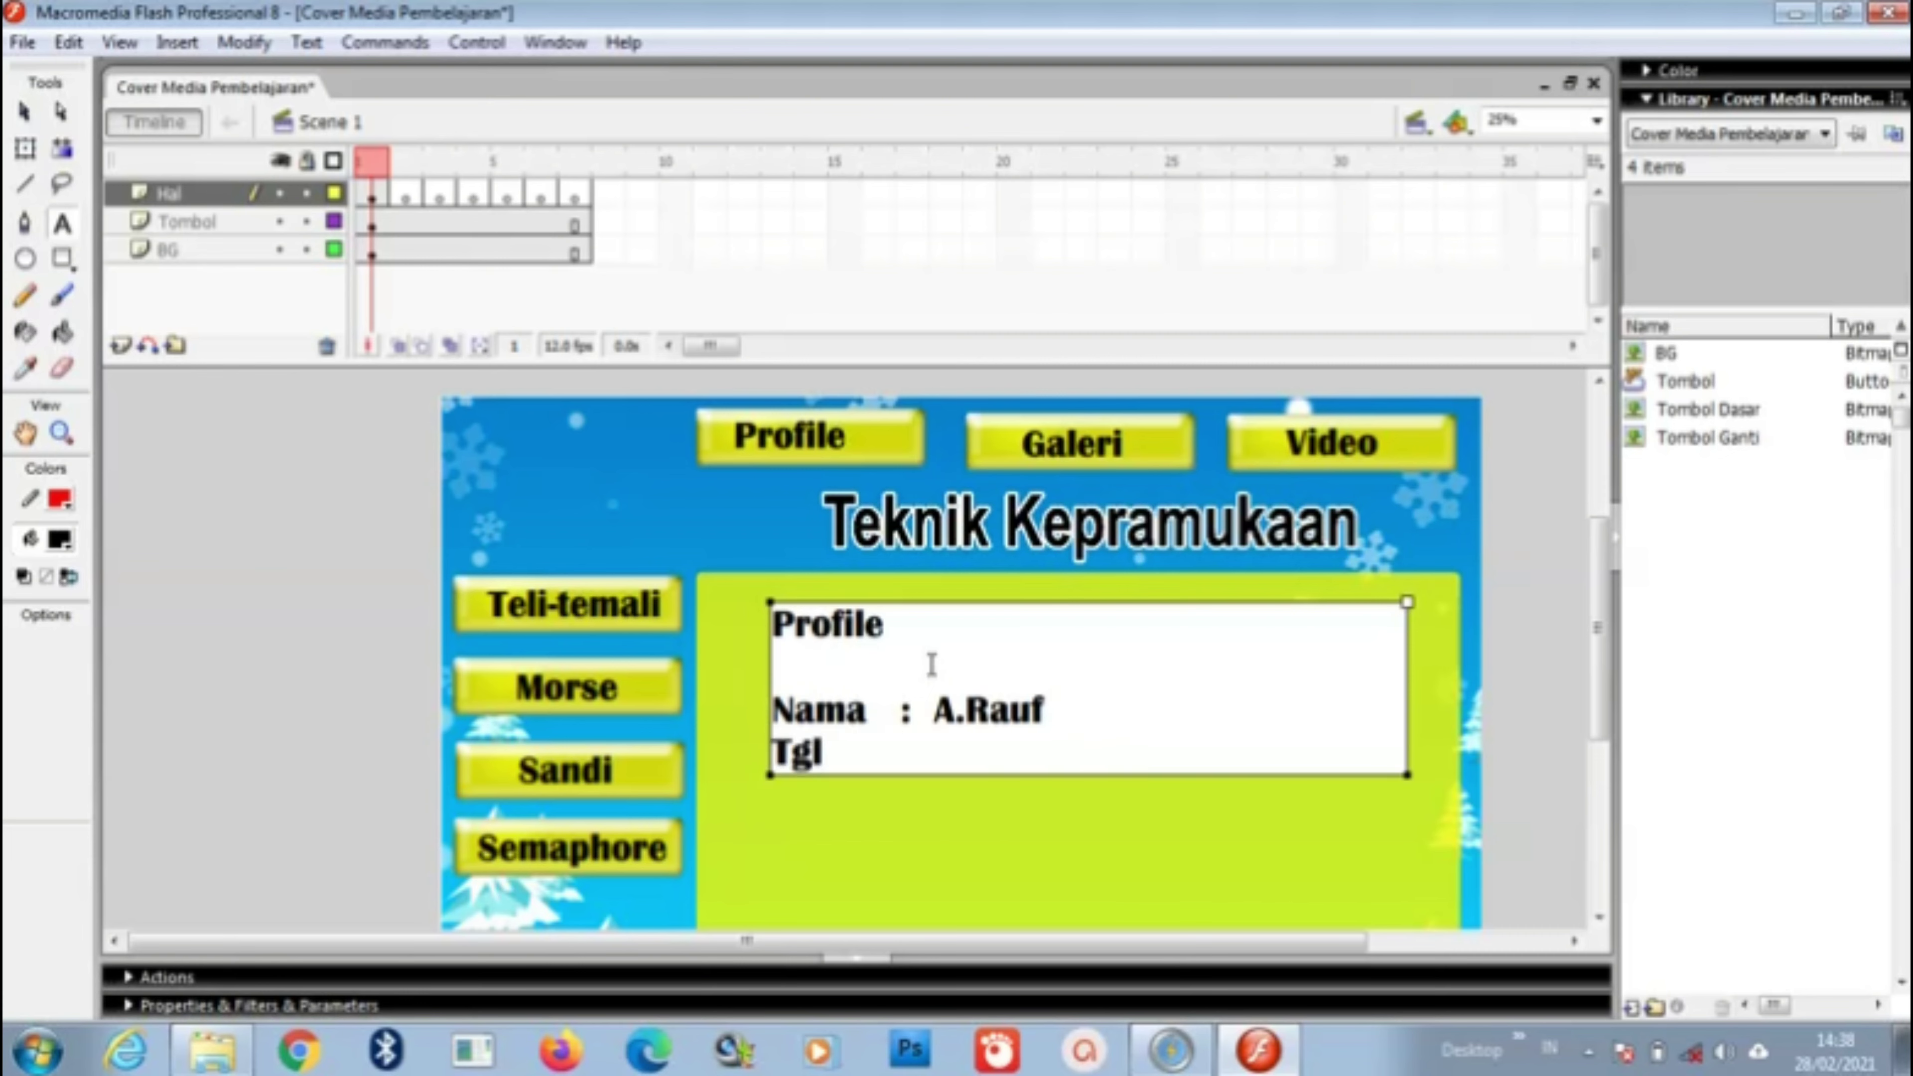
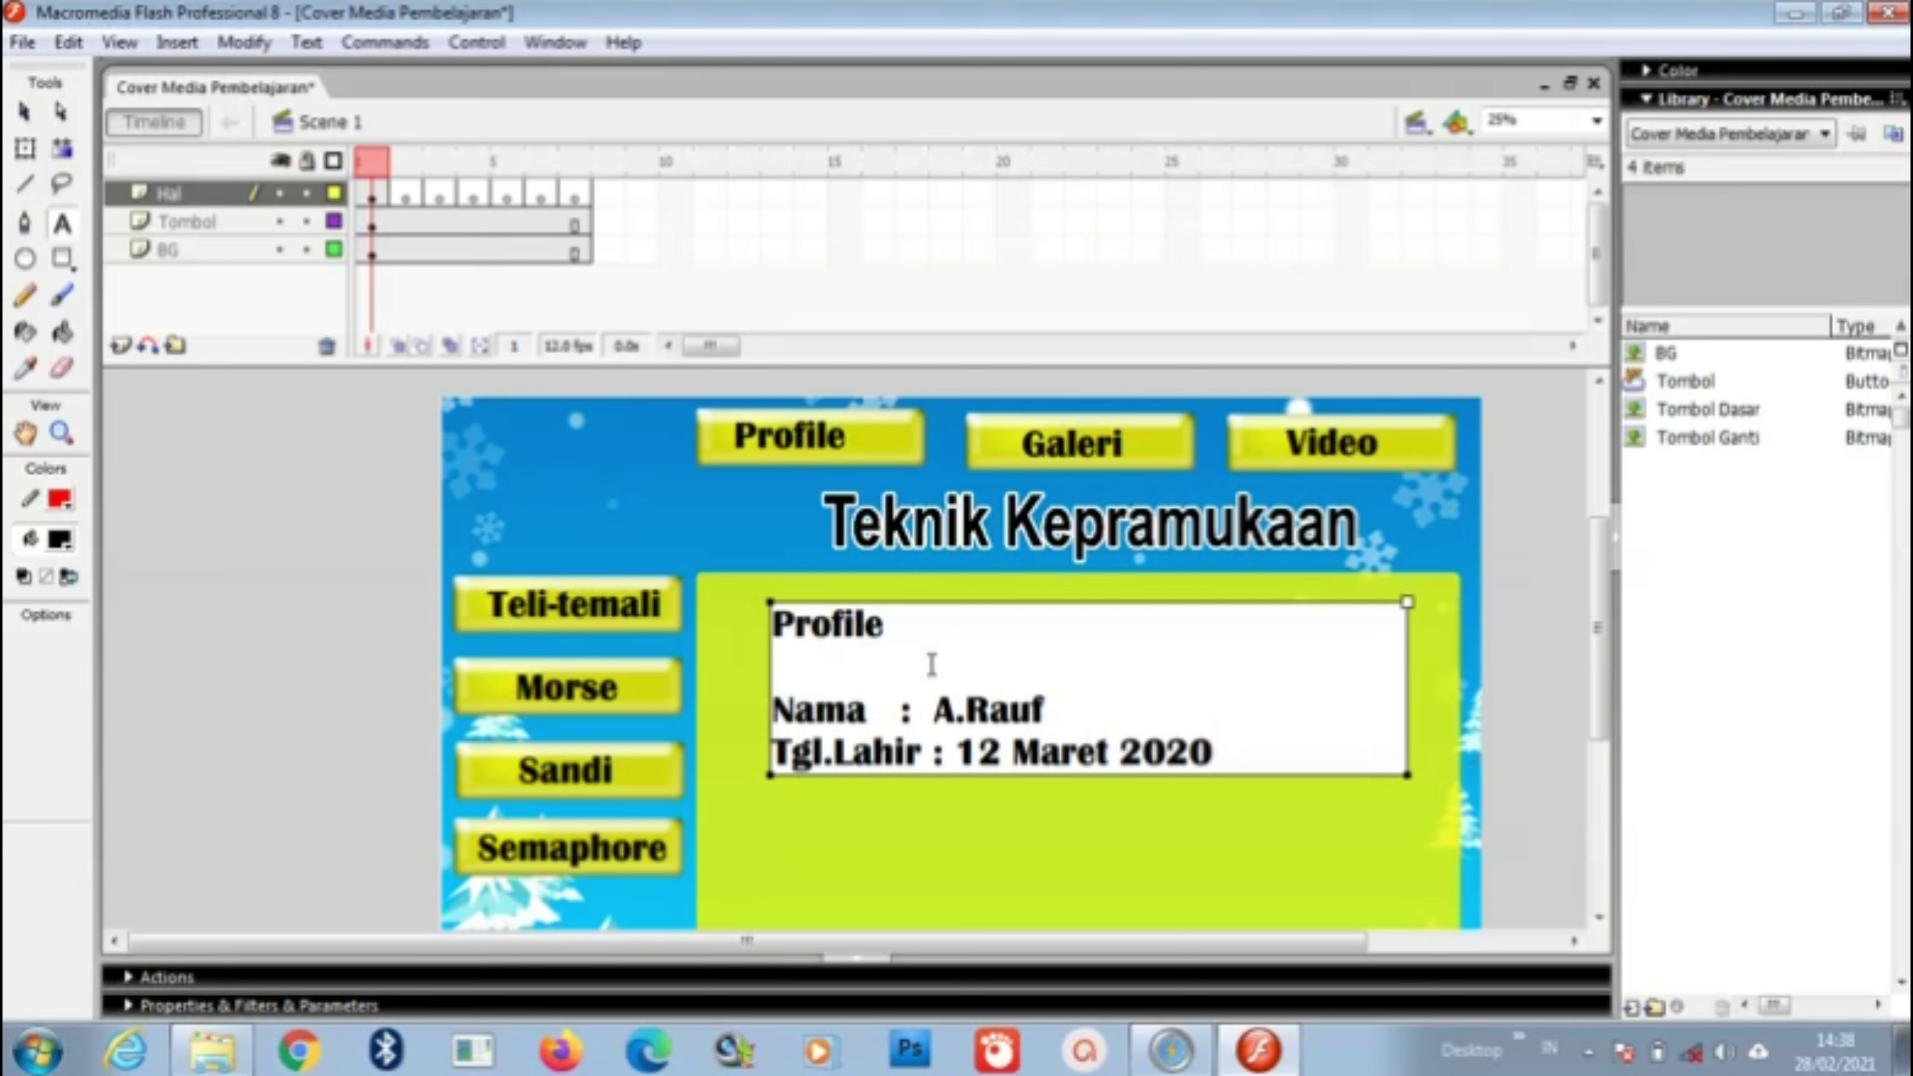
{"action": "key", "text": "Return"}
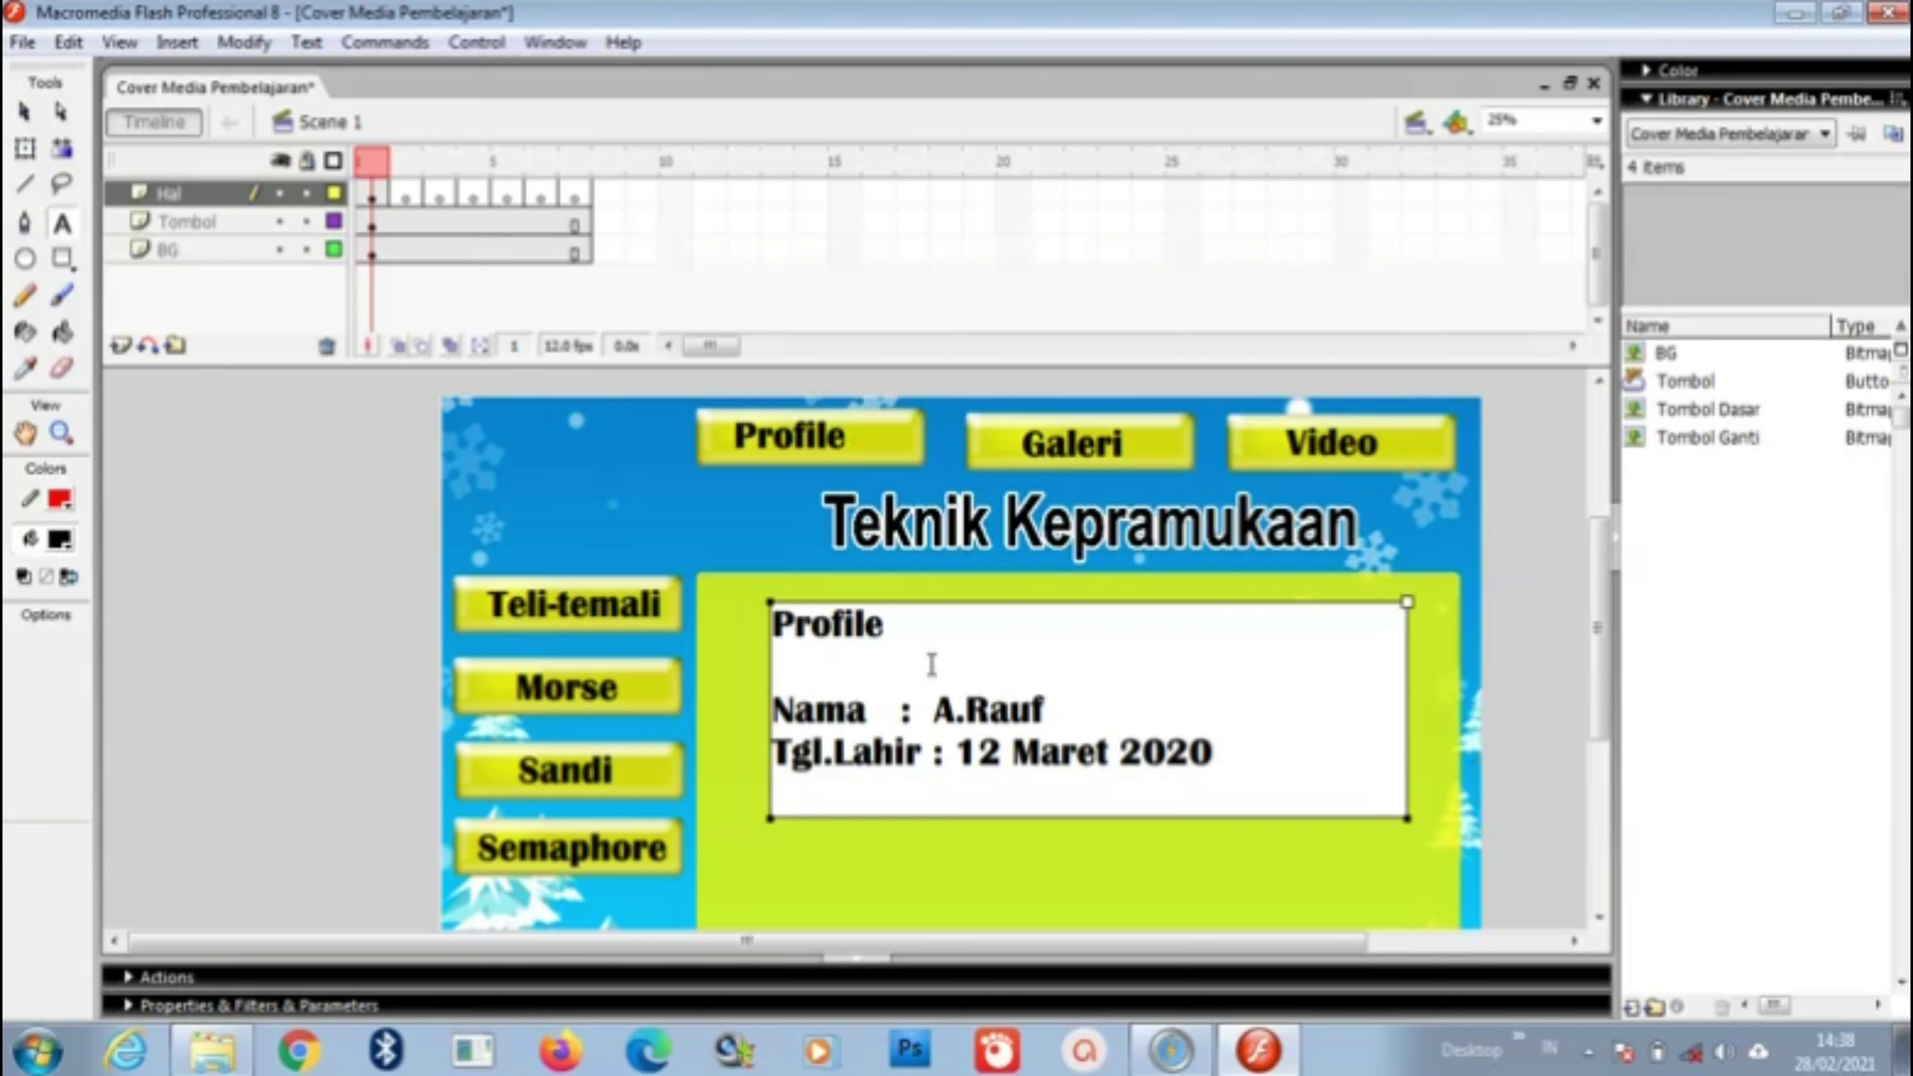
{"action": "key", "text": "BackSpace"}
{"action": "key", "text": "BackSpace"}
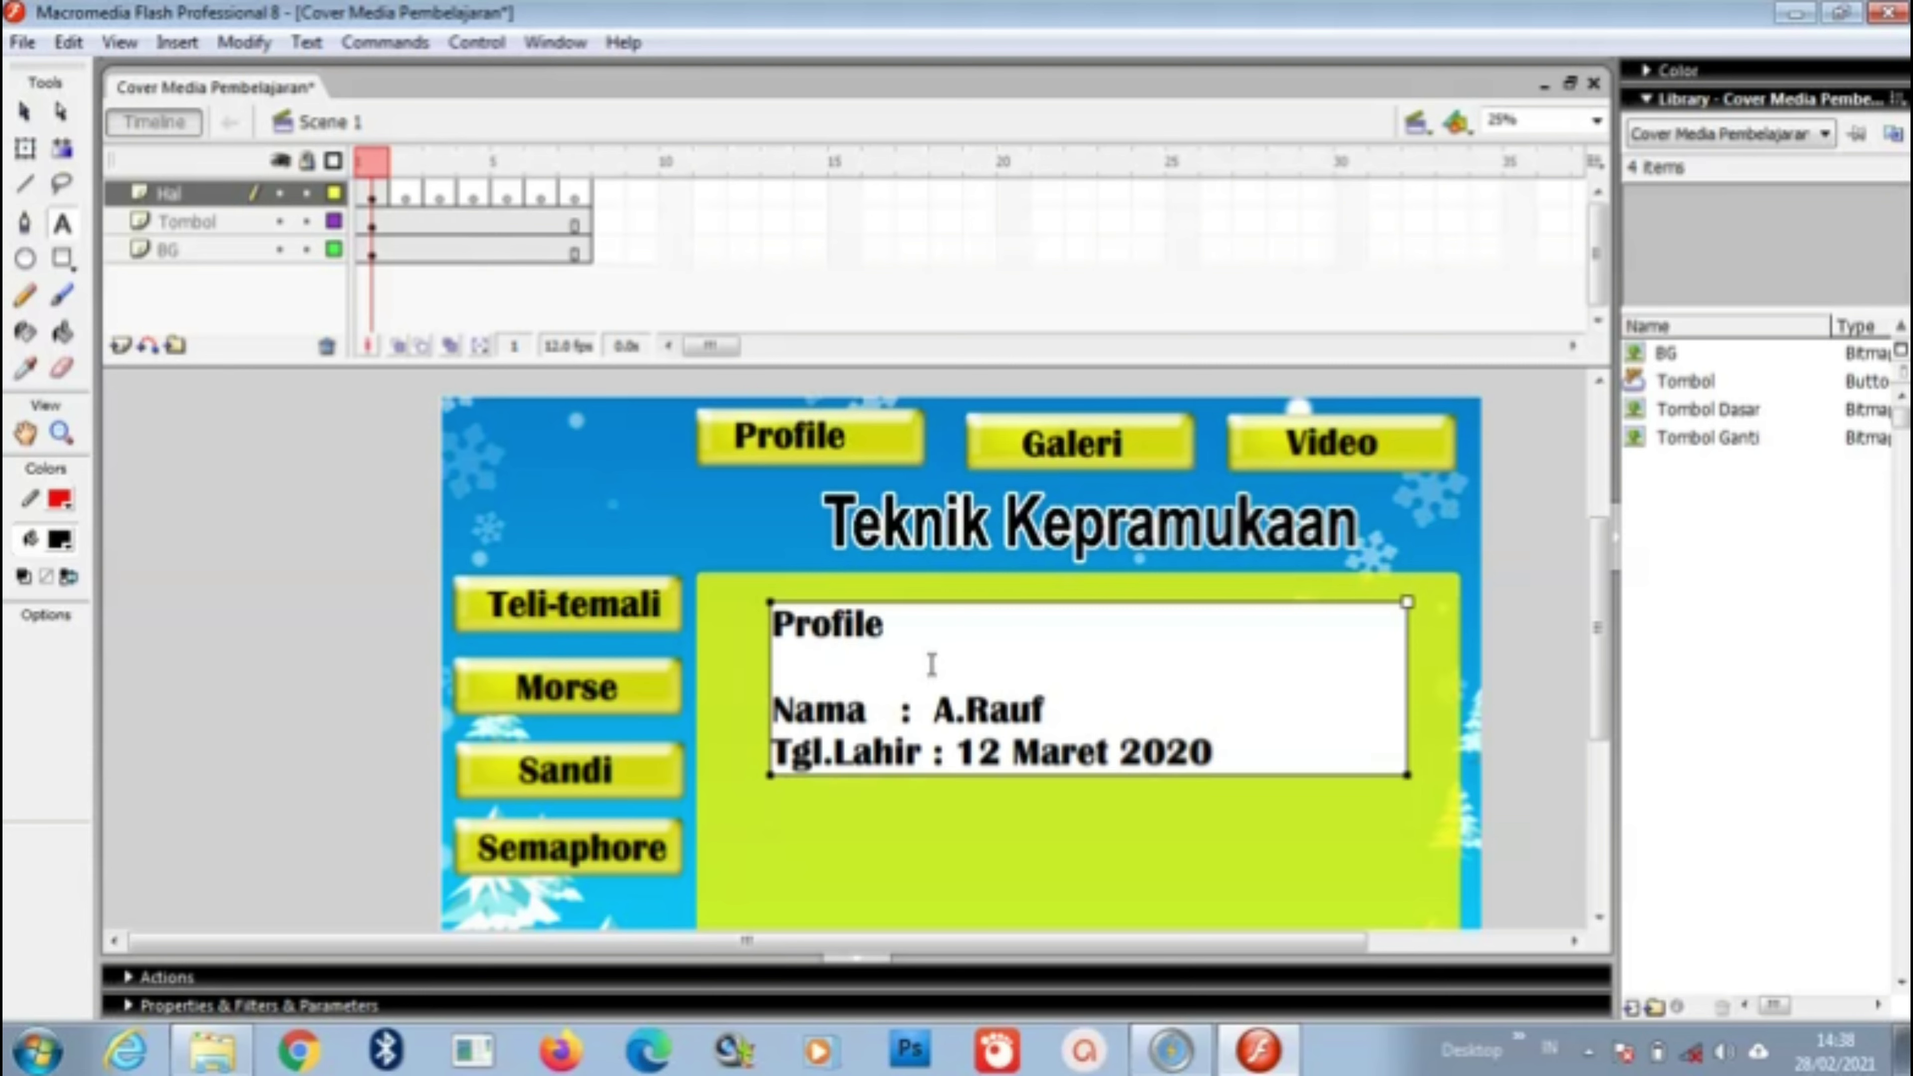
{"action": "key", "text": "Return"}
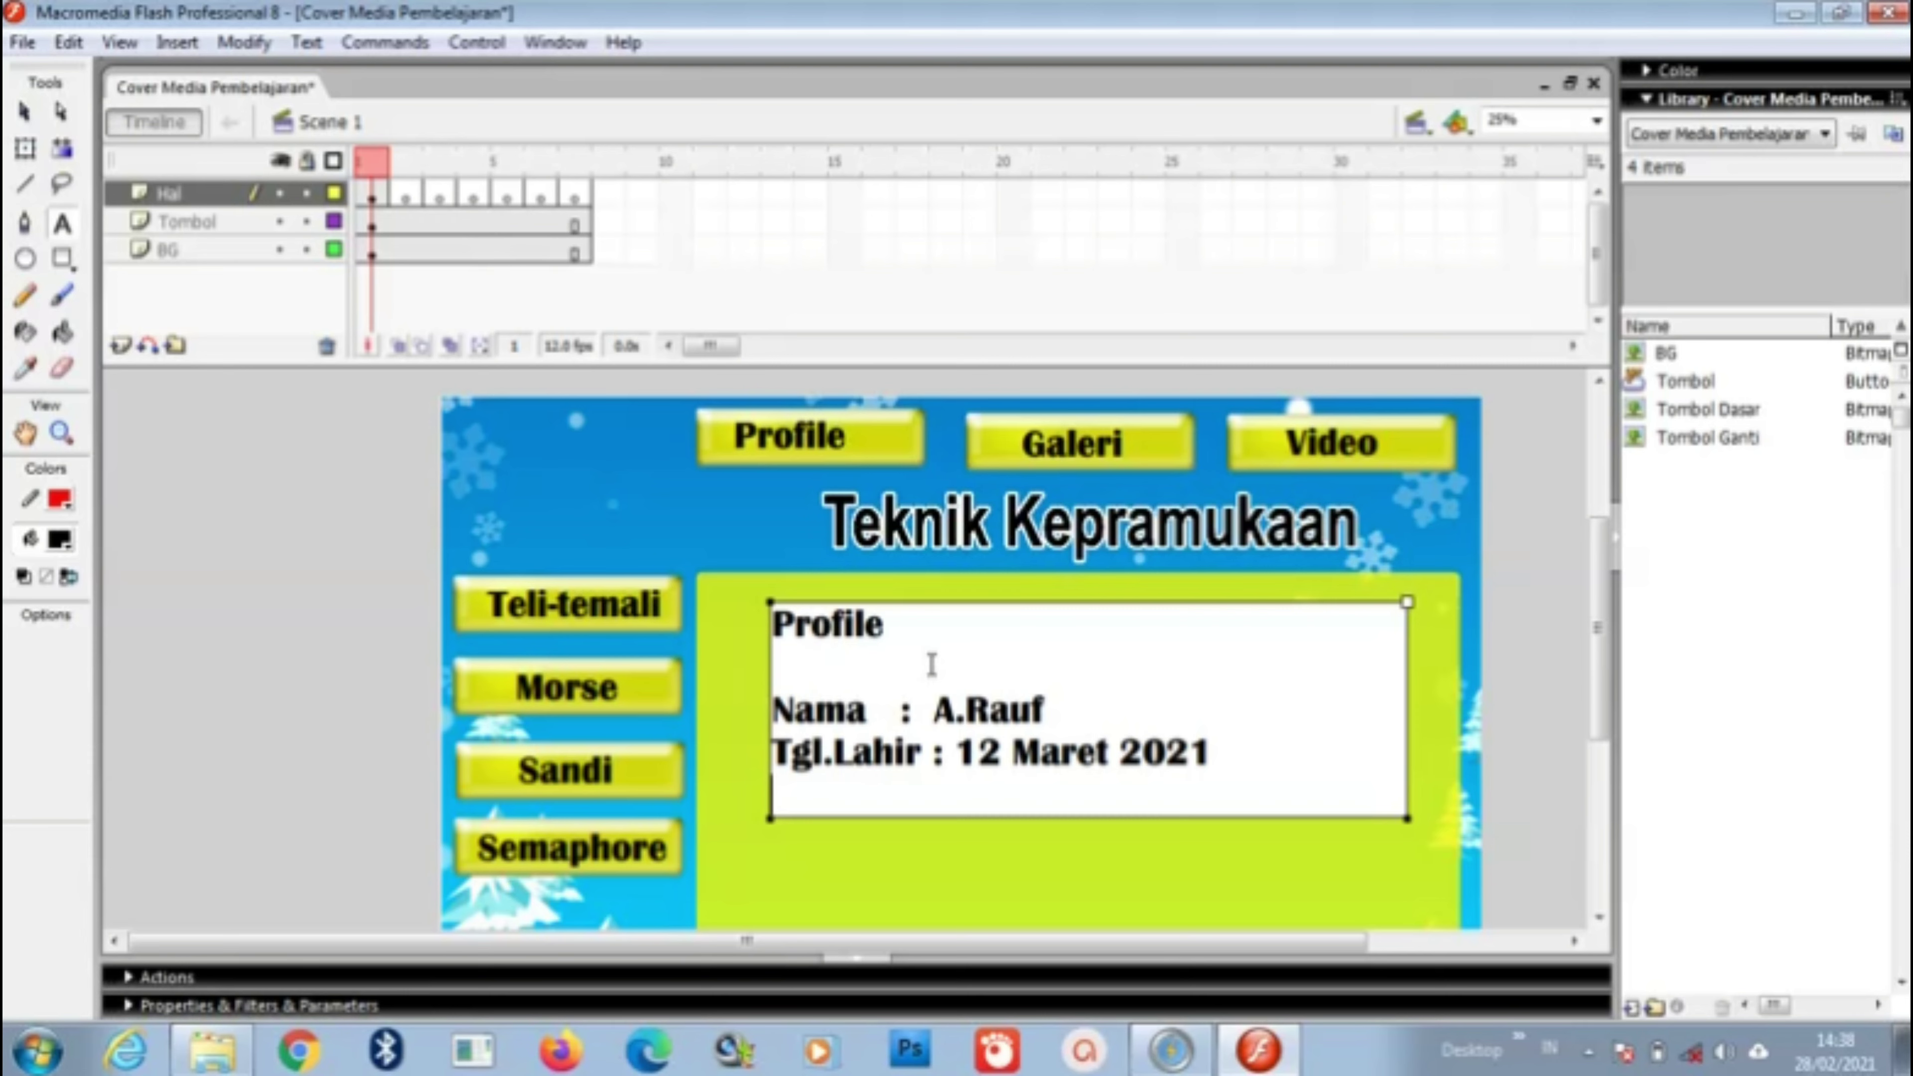
Step: Add the line 'Agama : Islam' below the birth date, fixing typos
{"action": "type", "text": "agaa"}
{"action": "key", "text": "BackSpace"}
{"action": "key", "text": "BackSpace"}
{"action": "type", "text": "A"}
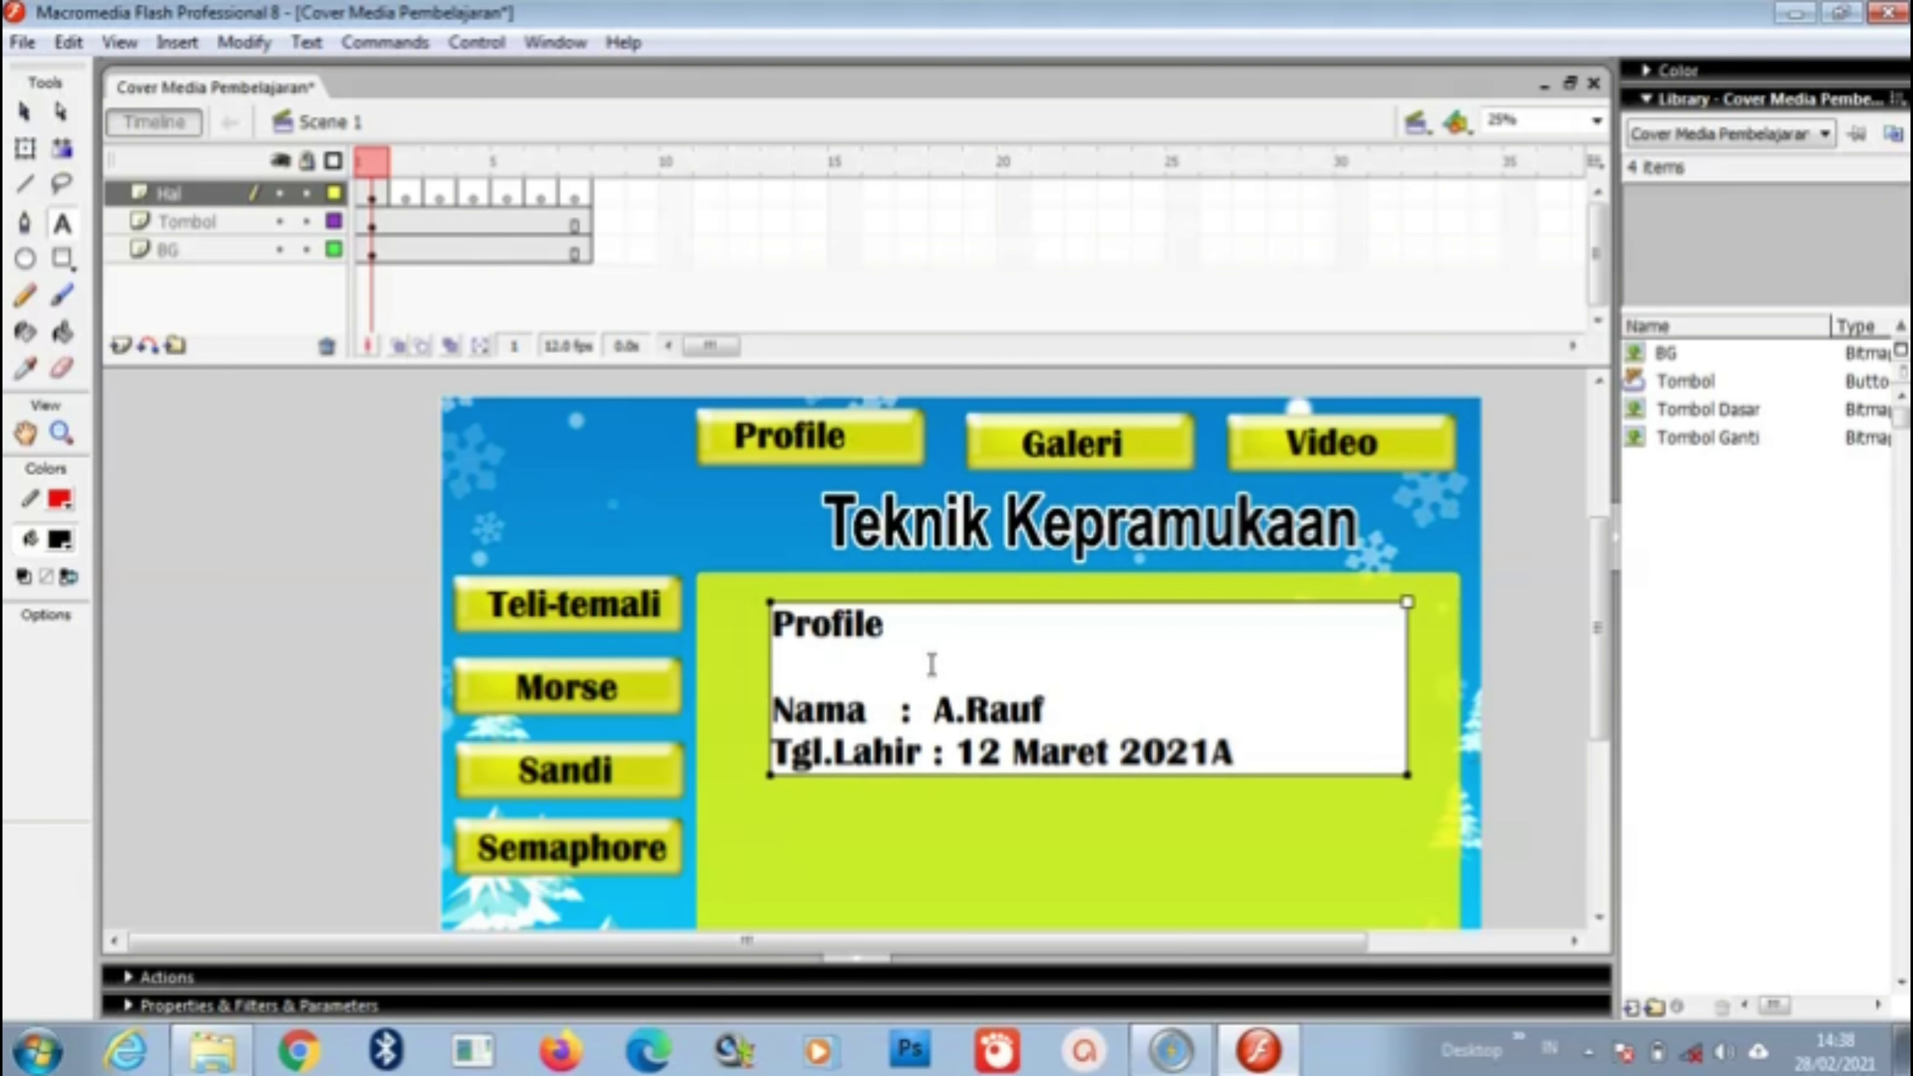
{"action": "key", "text": "BackSpace"}
{"action": "key", "text": "Return"}
{"action": "type", "text": "Agma"}
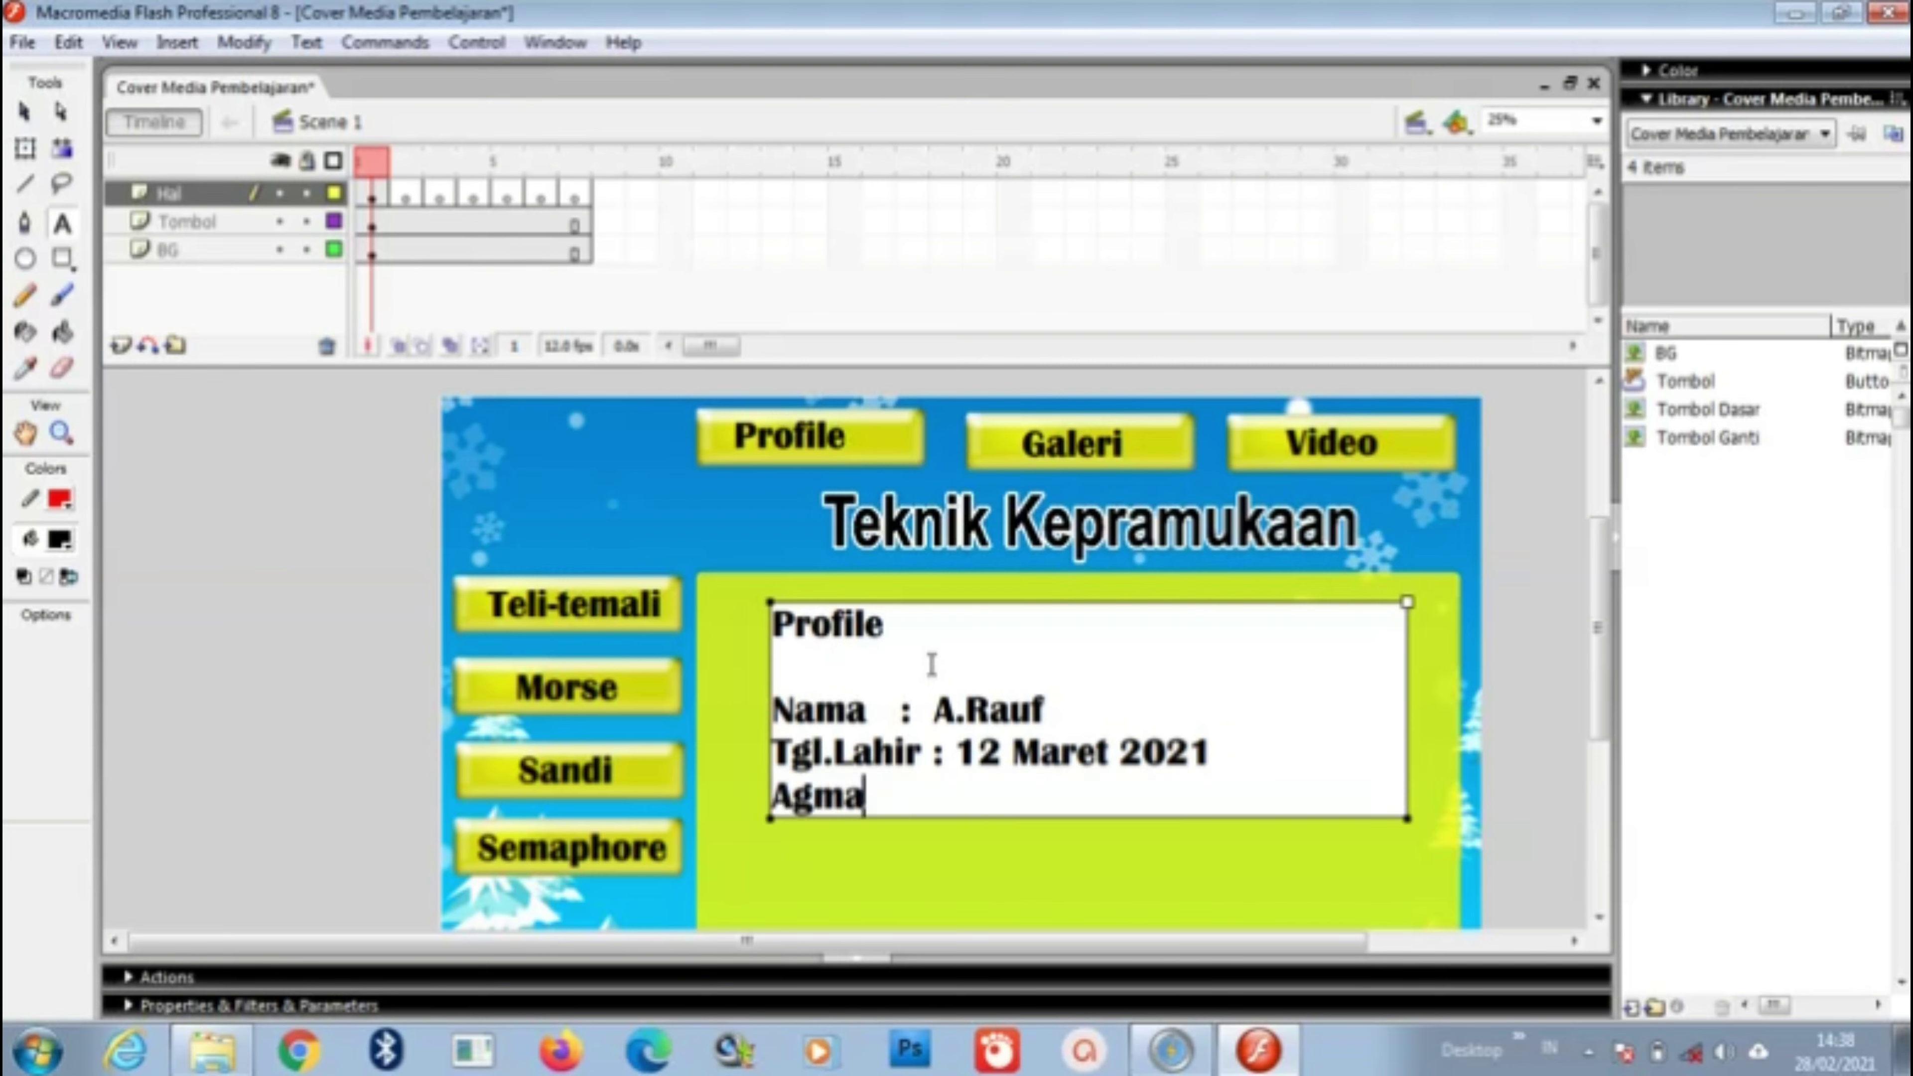
{"action": "key", "text": "BackSpace"}
{"action": "key", "text": "BackSpace"}
{"action": "type", "text": "ama"}
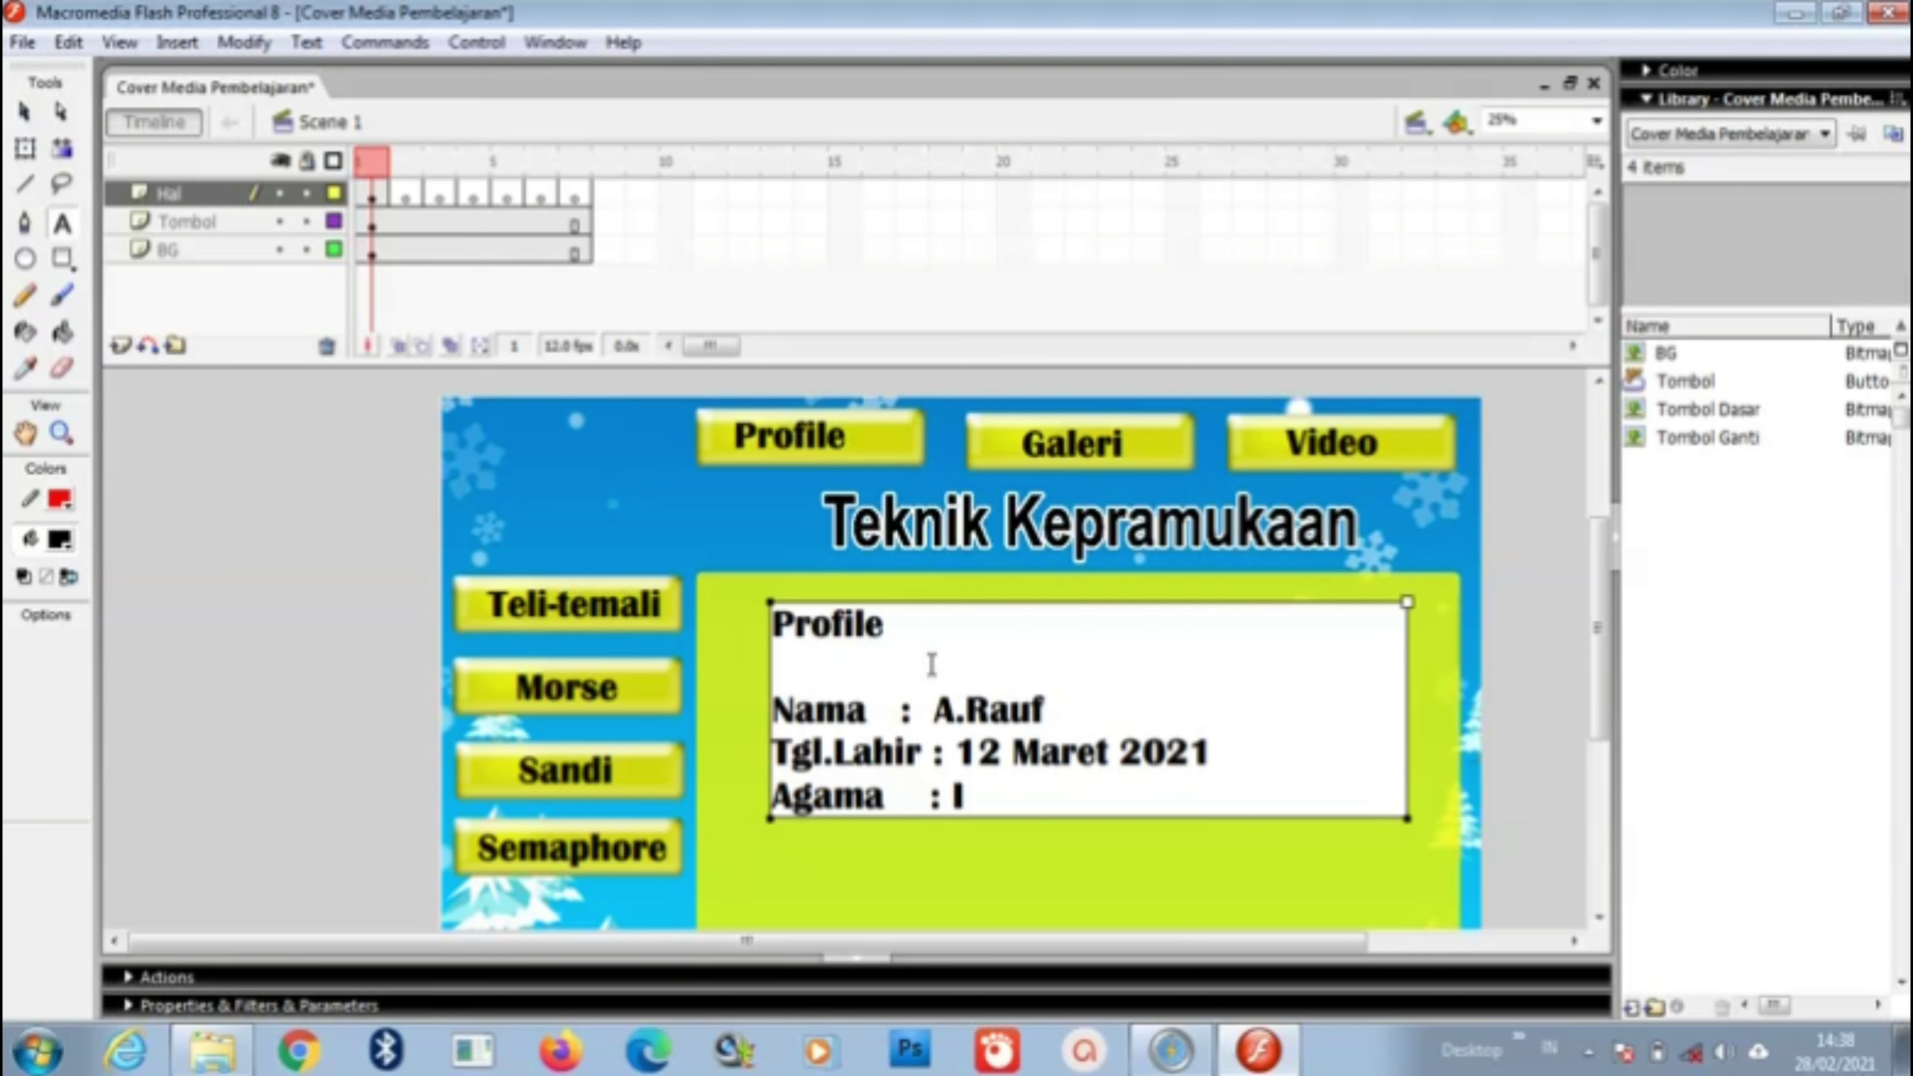
{"action": "type", "text": ": Islam"}
Step: Start an 'Alamat' line and type the address after it
{"action": "key", "text": "Return"}
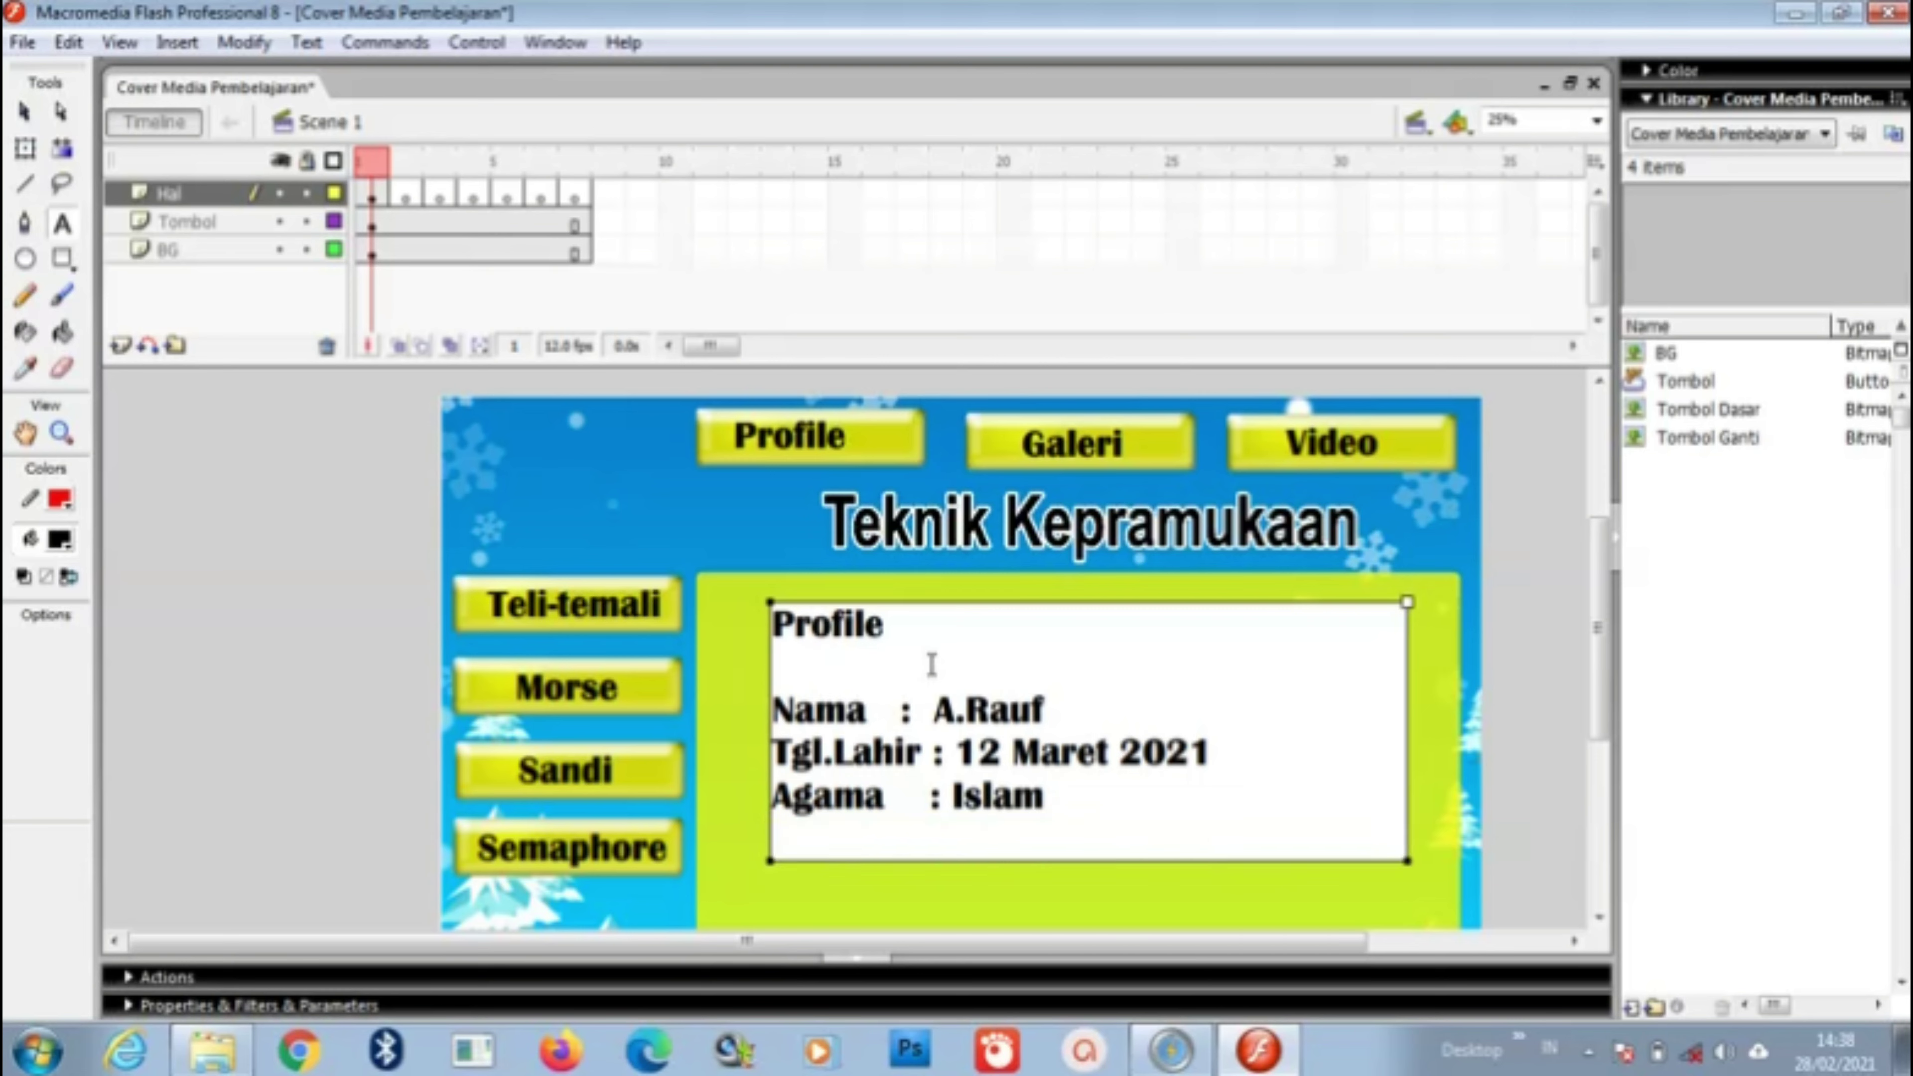
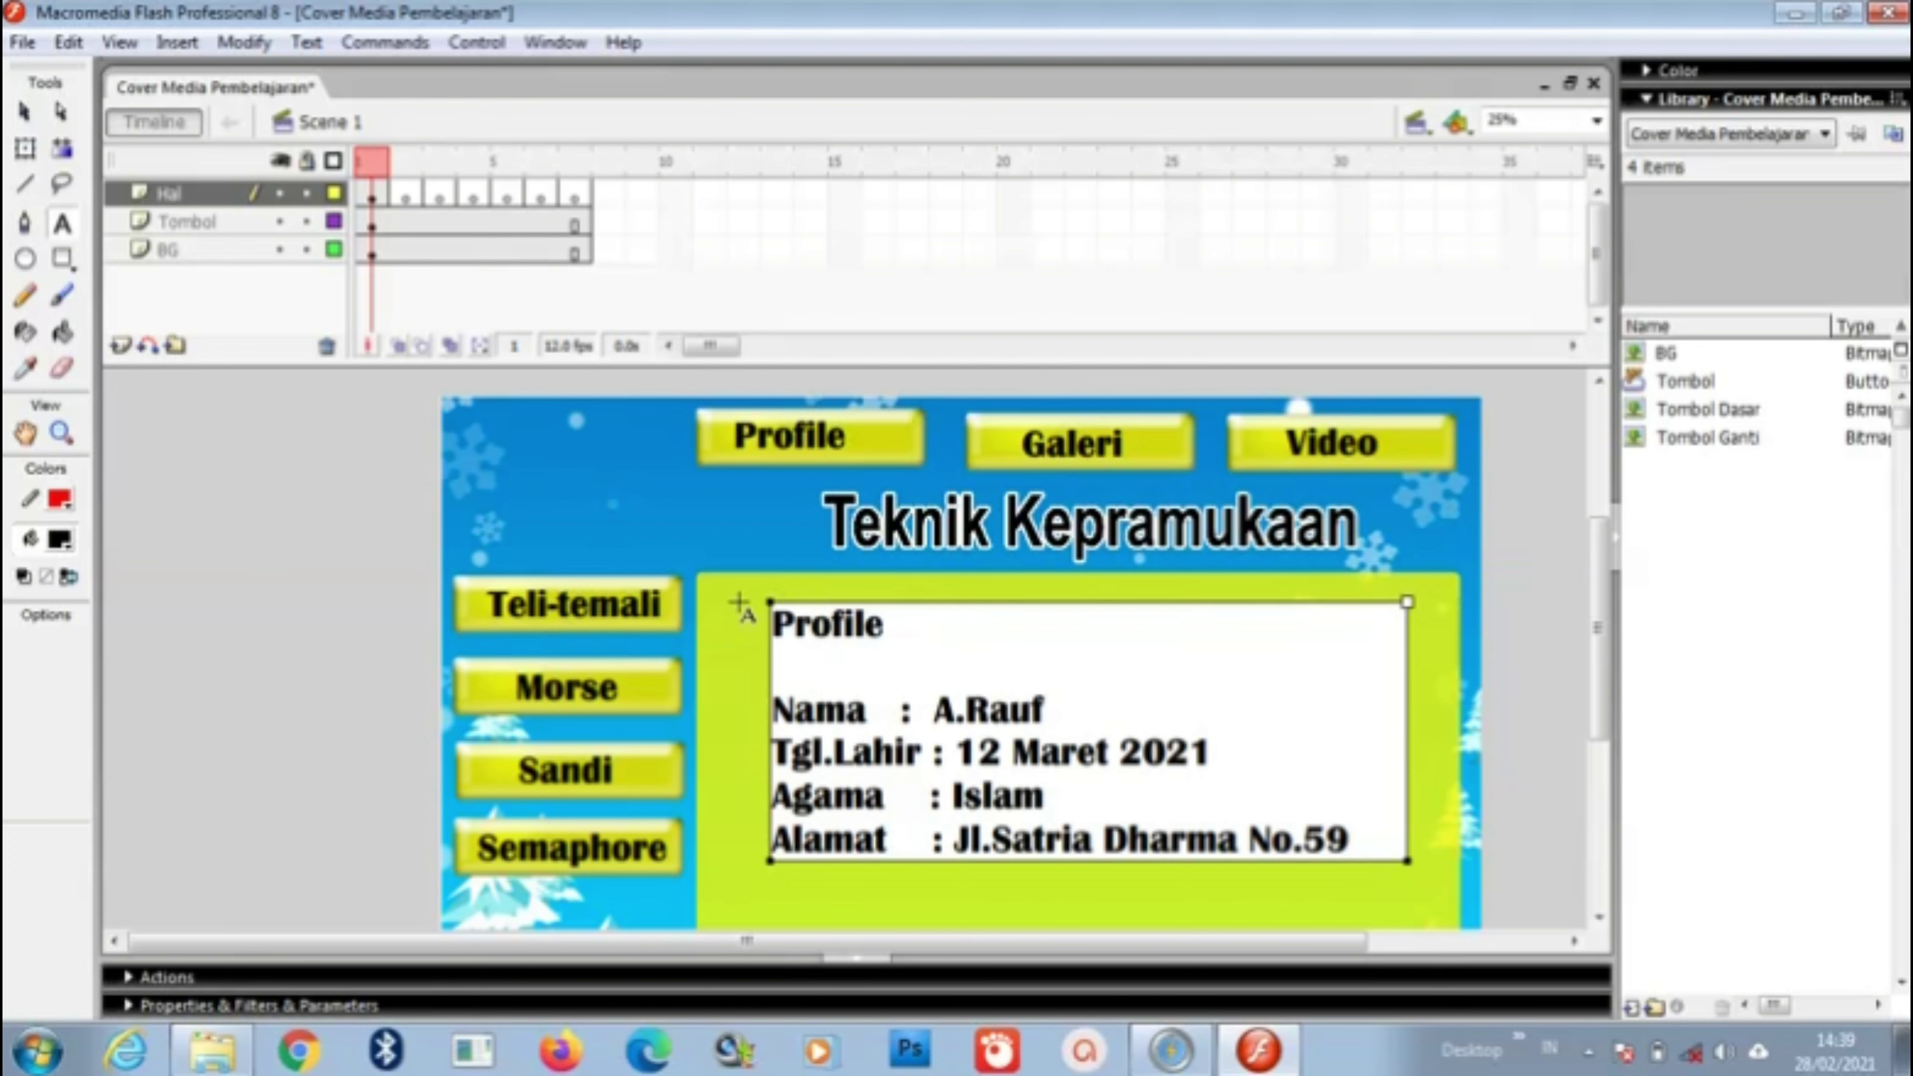
Step: On Hal frame 2, import the adek fight photo to the library and drag it onto the stage
{"action": "left_click", "coordinate": [405, 194]}
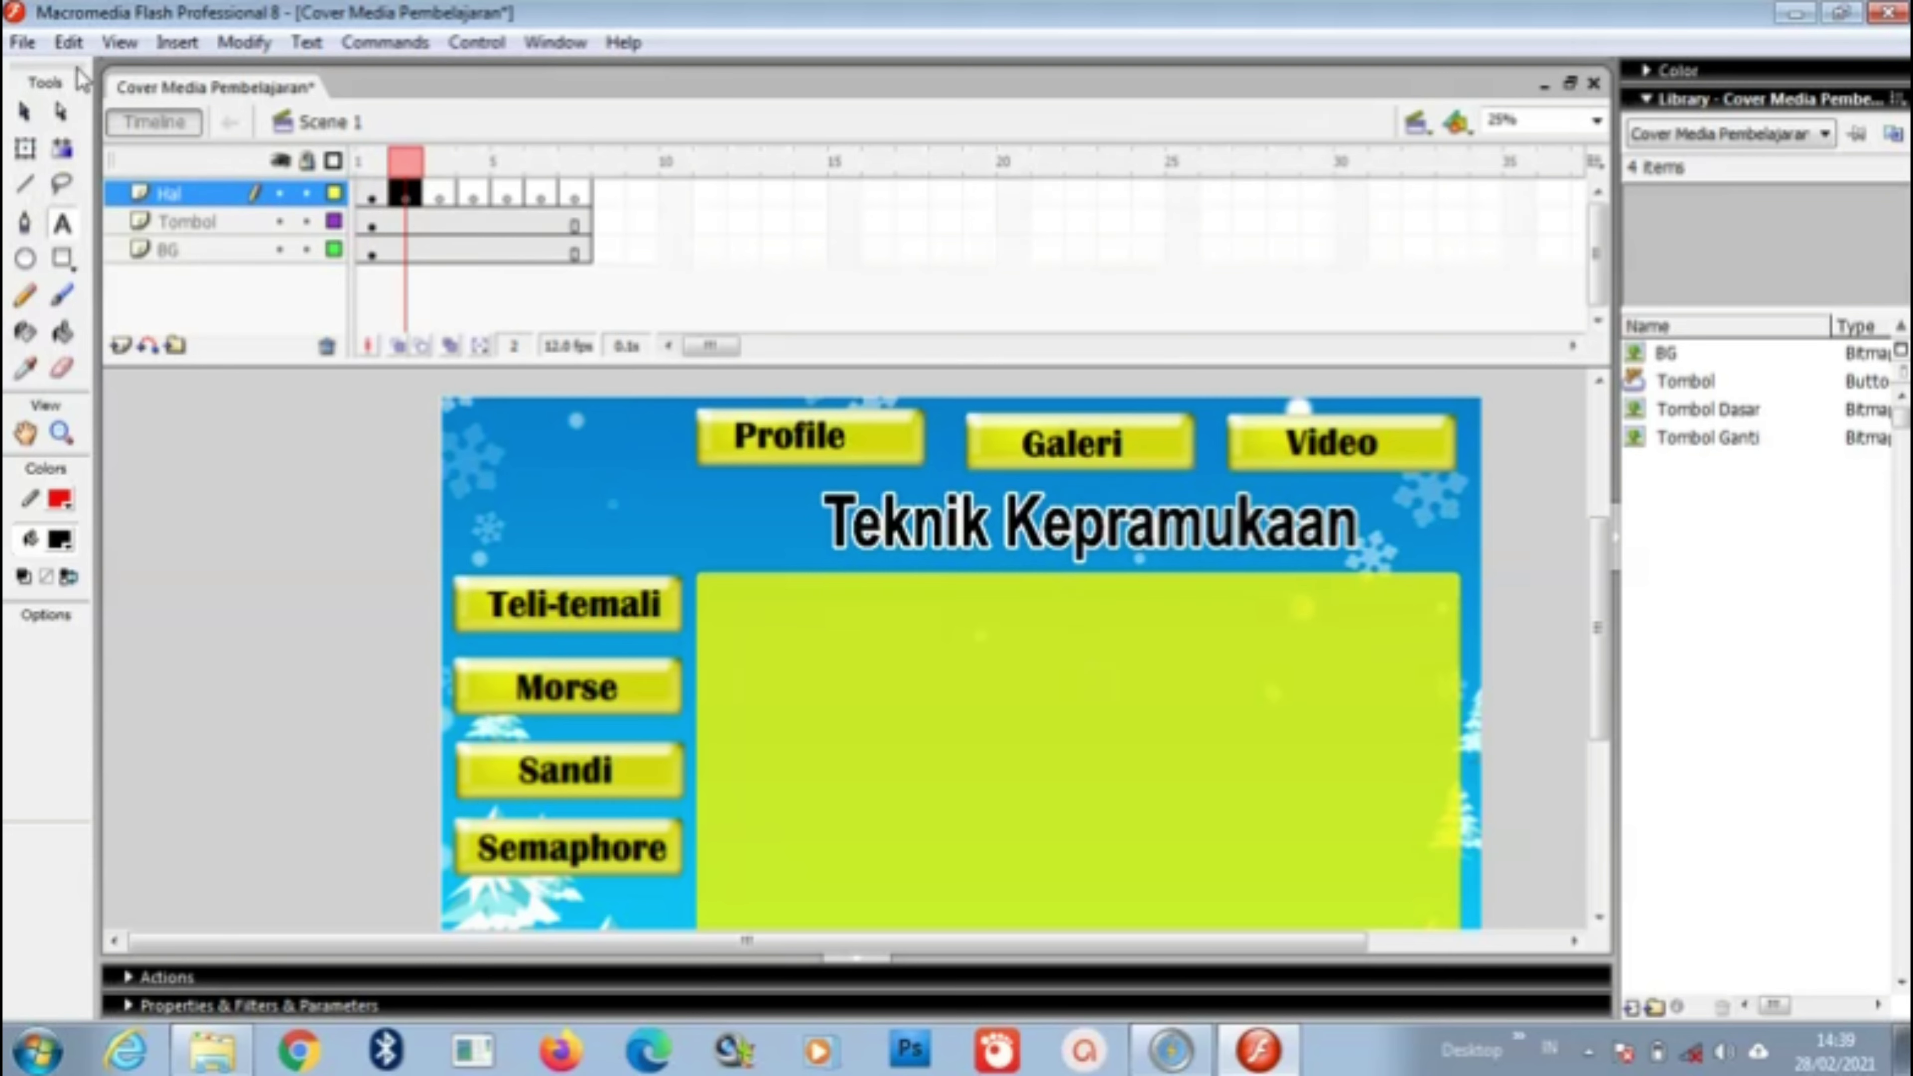
{"action": "left_click", "coordinate": [23, 44]}
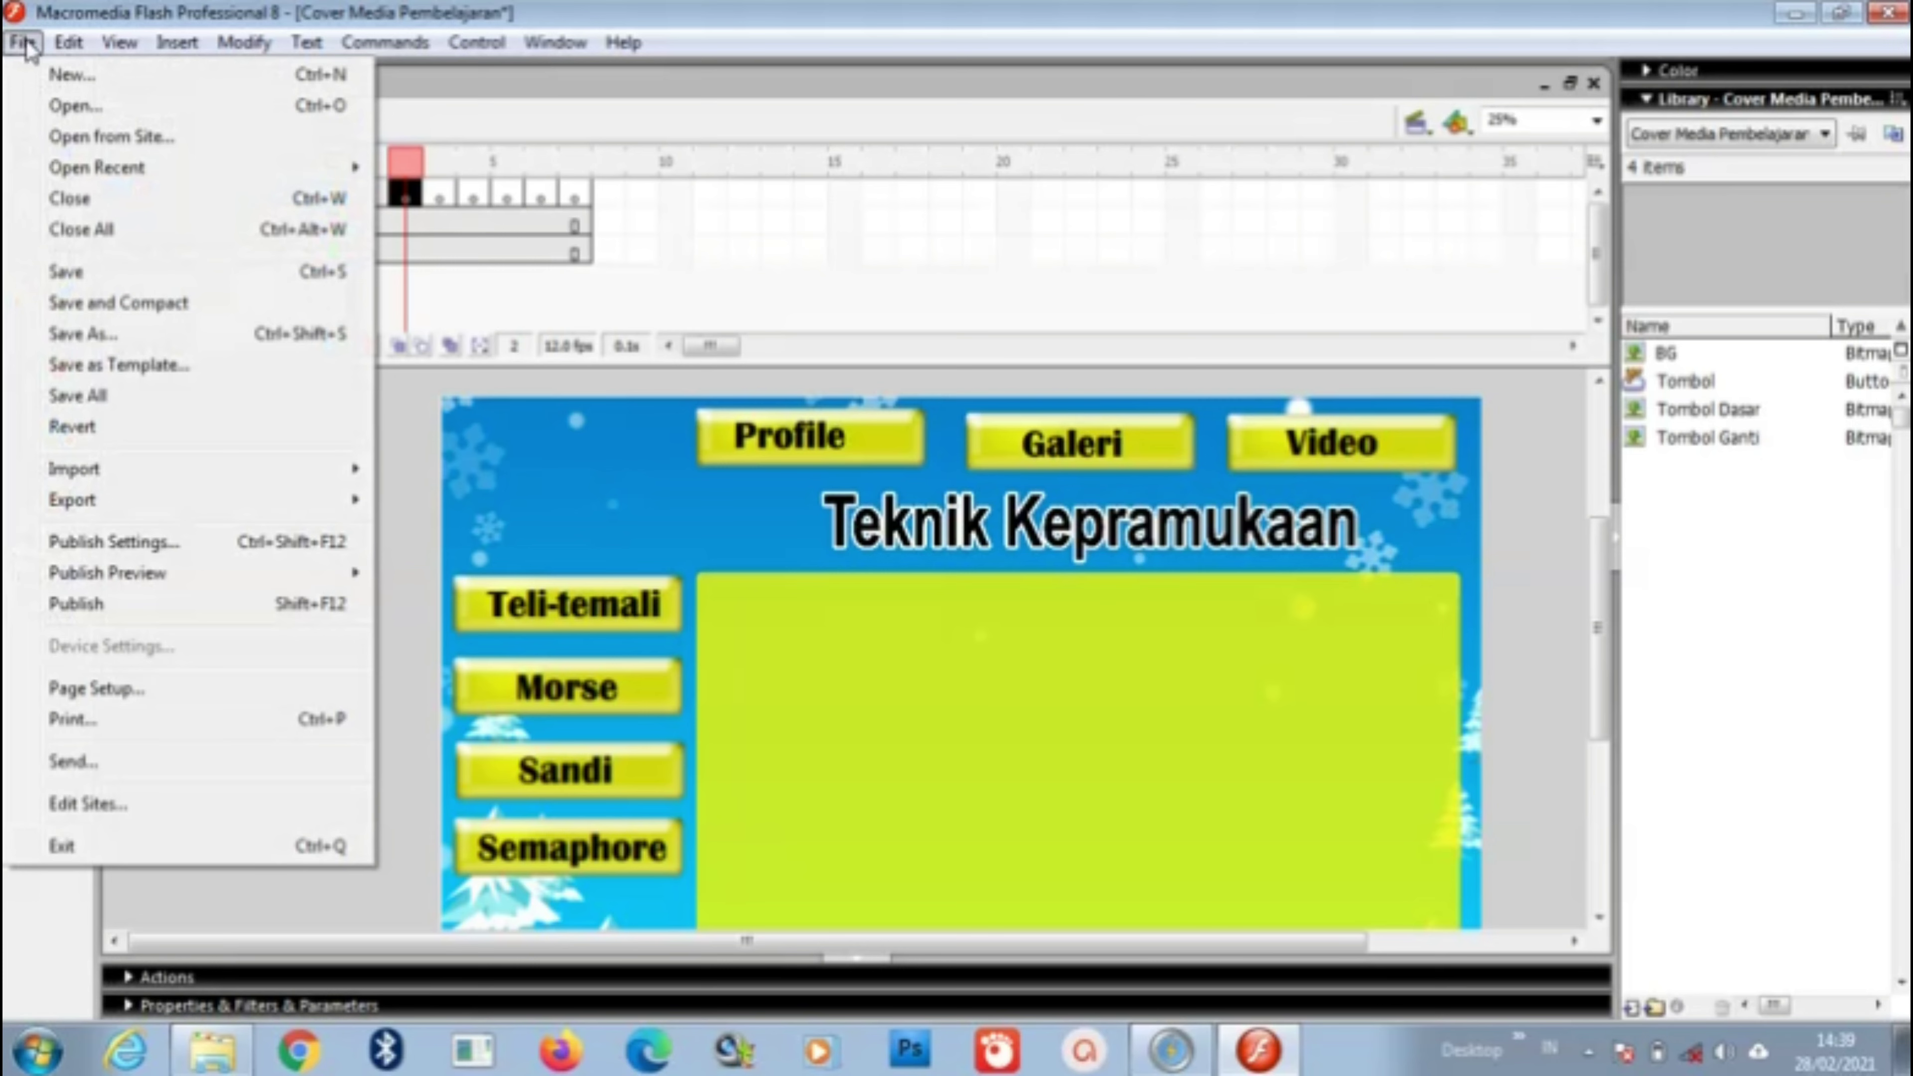
{"action": "mouse_move", "coordinate": [158, 490]}
{"action": "left_click", "coordinate": [522, 503]}
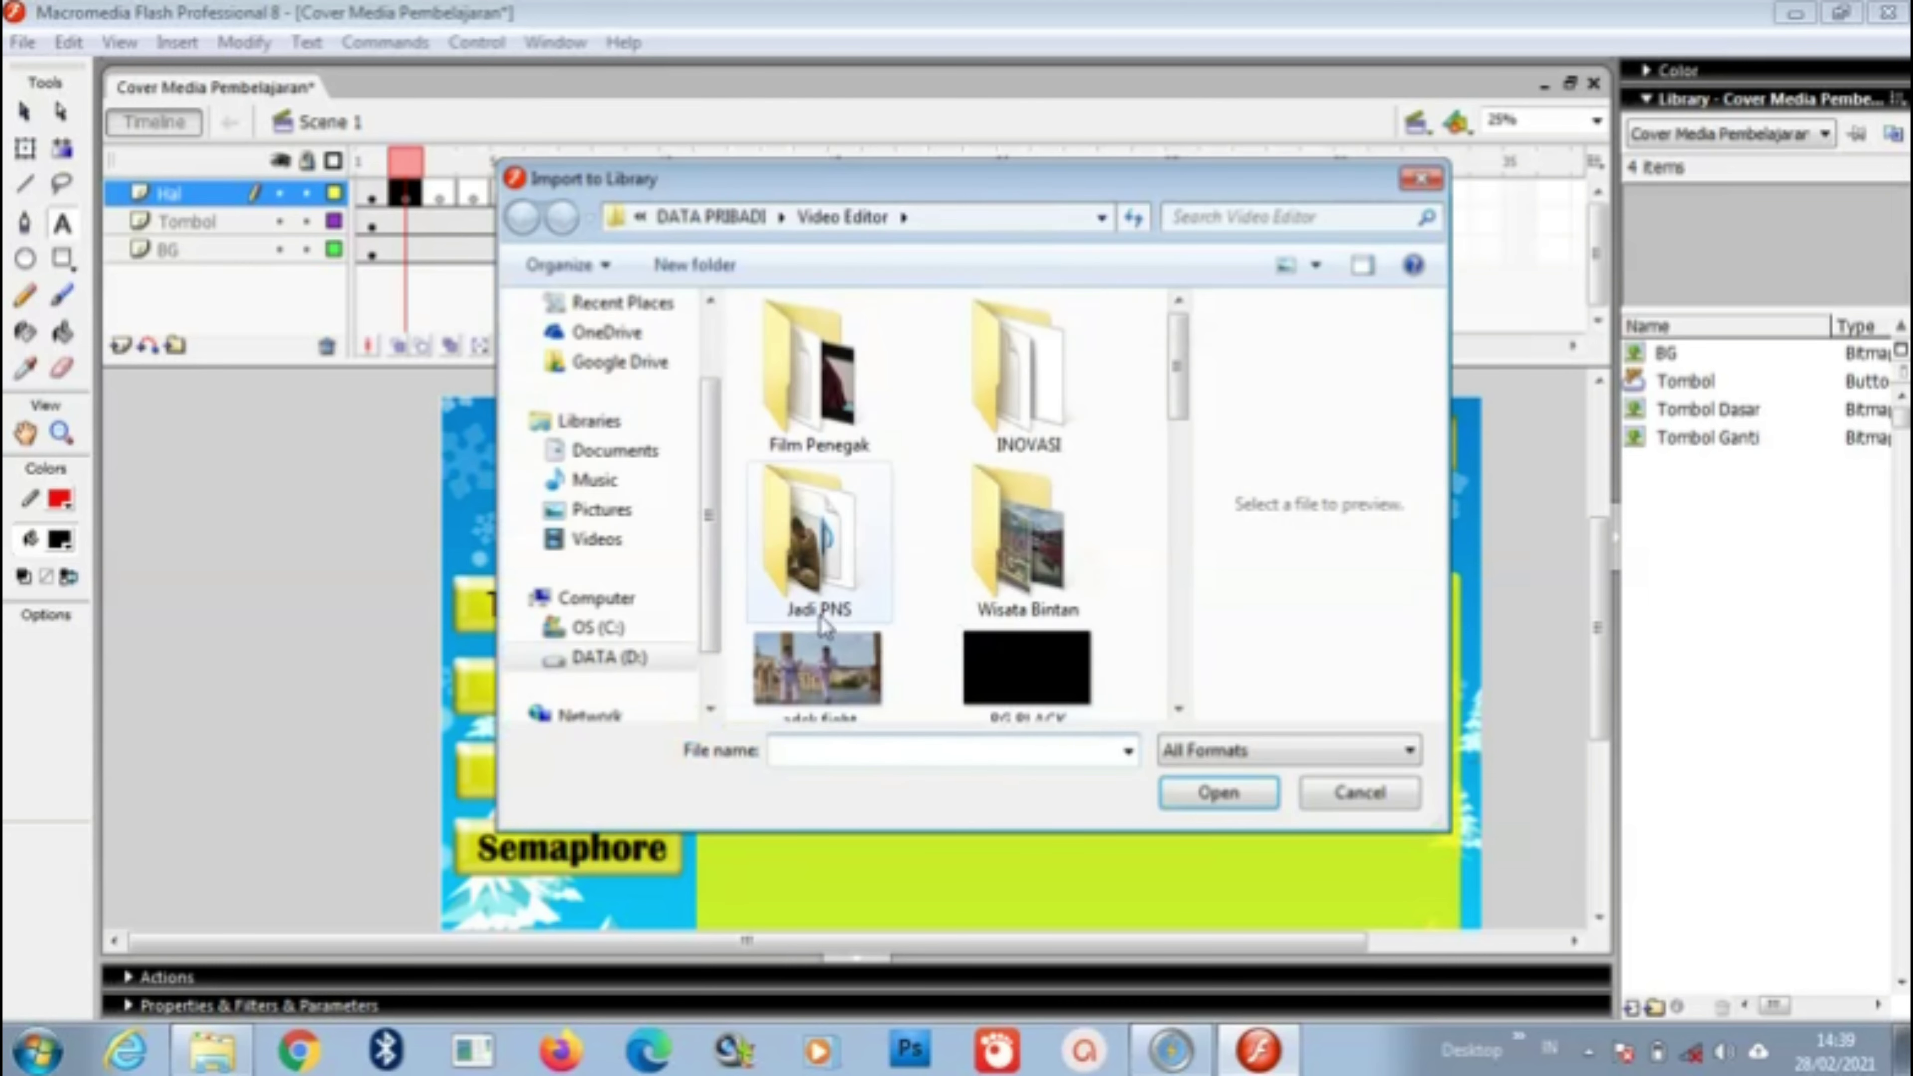
{"action": "left_click_drag", "start_coordinate": [1179, 400], "coordinate": [1205, 447]}
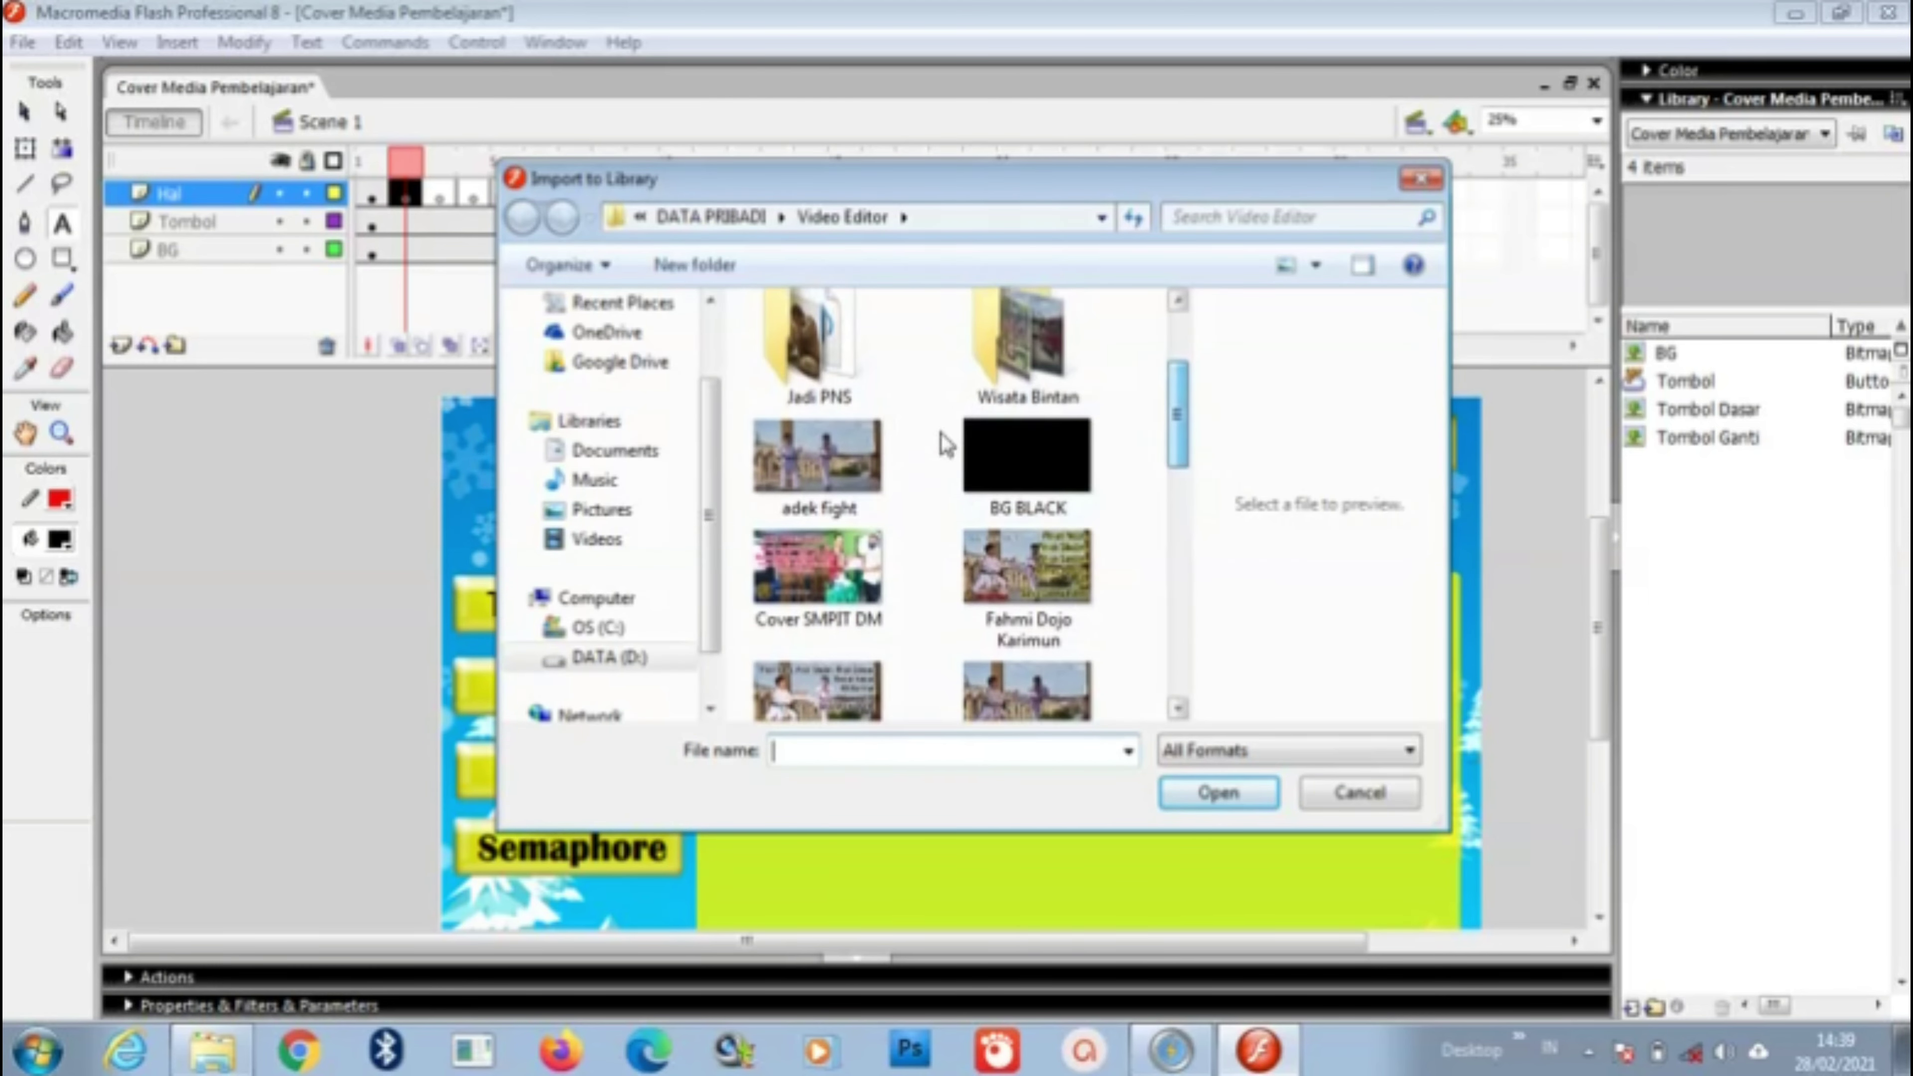
{"action": "left_click", "coordinate": [818, 462]}
{"action": "left_click", "coordinate": [1220, 793]}
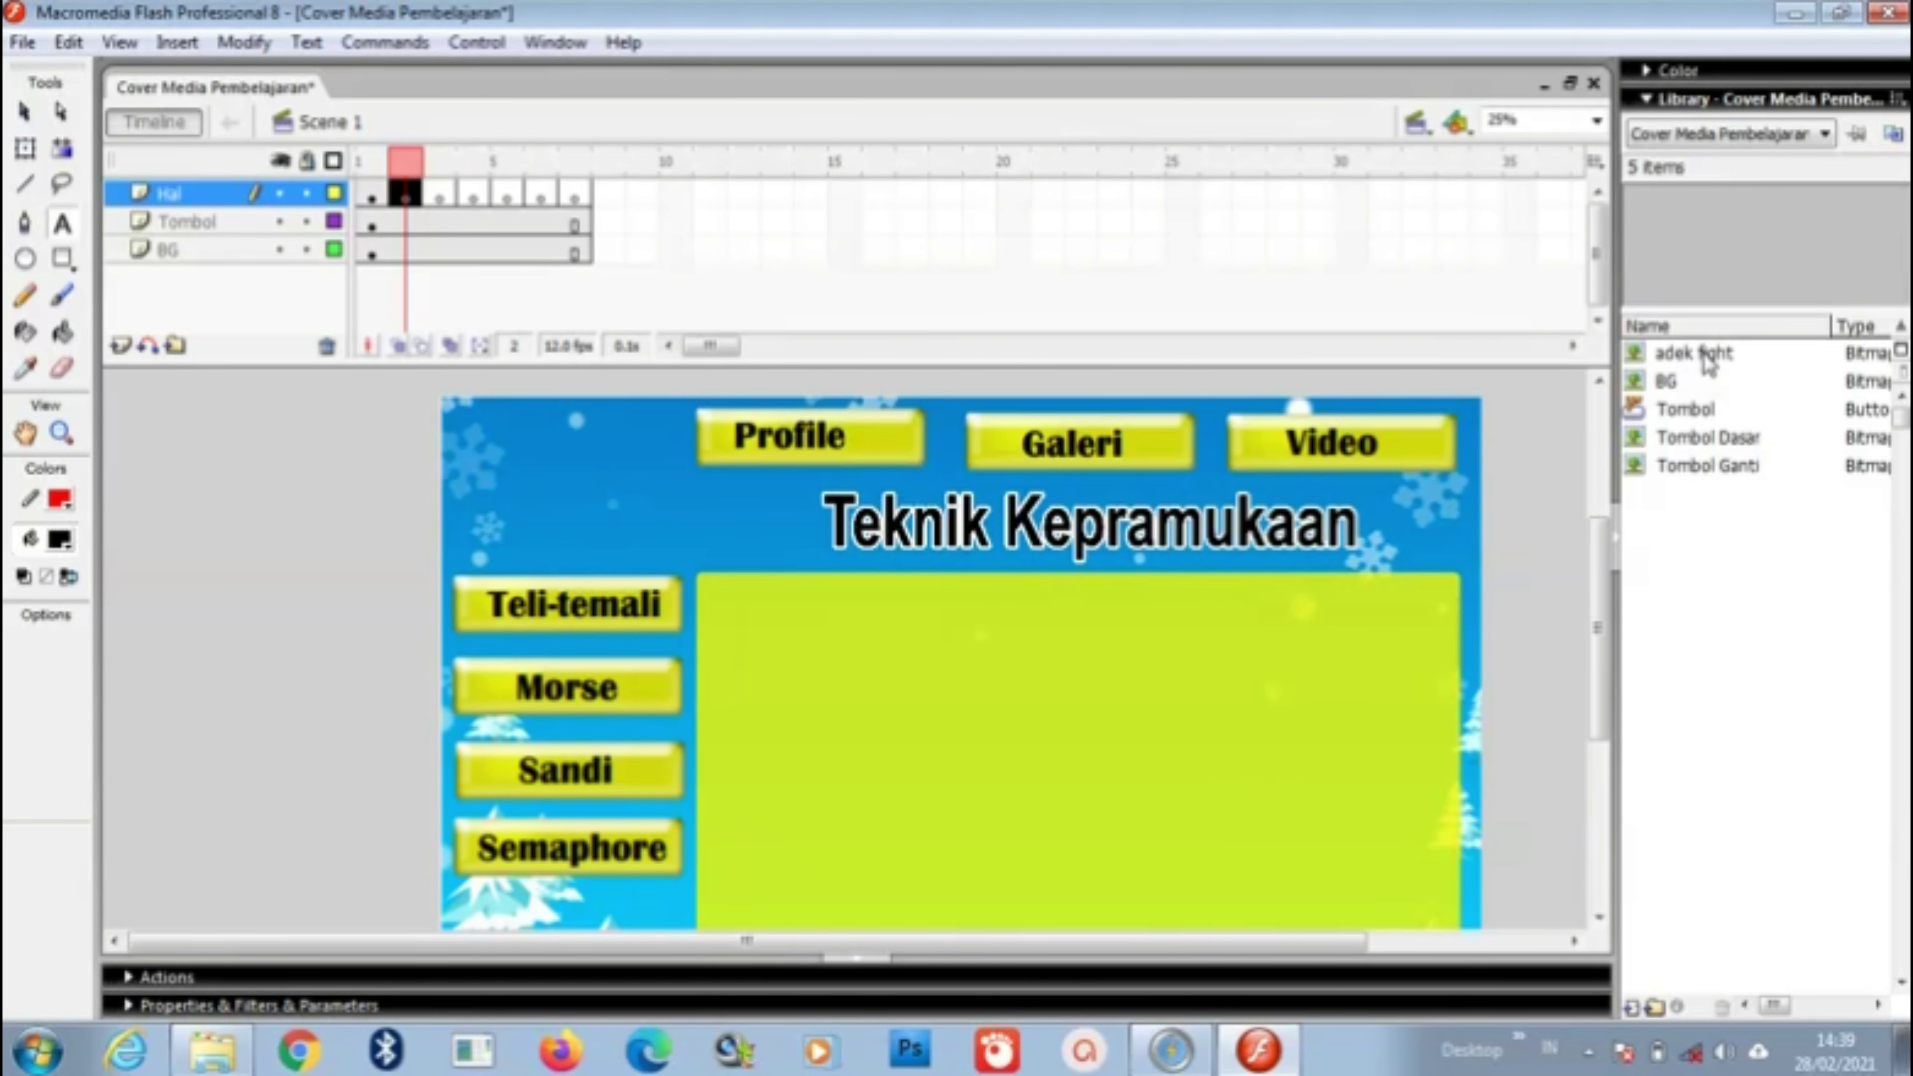
{"action": "left_click", "coordinate": [1723, 364]}
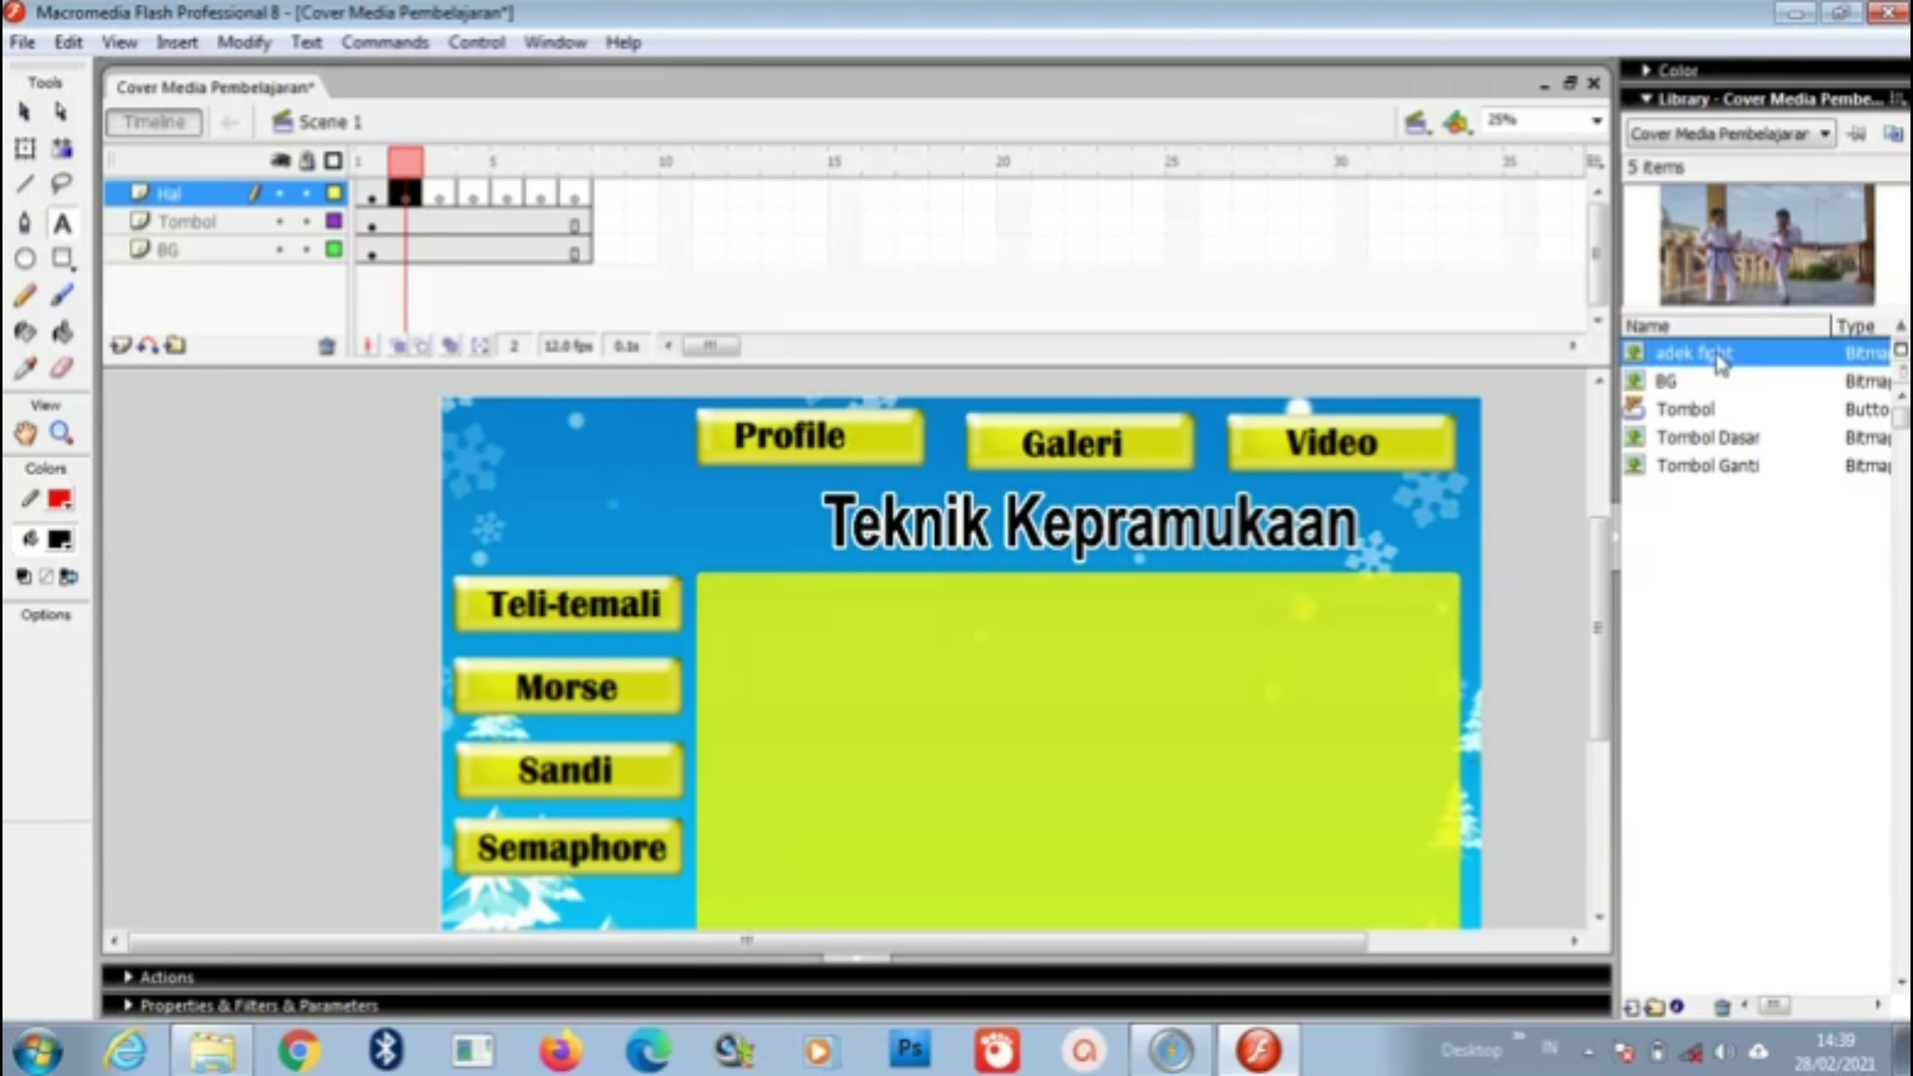
{"action": "left_click_drag", "start_coordinate": [1723, 365], "coordinate": [1032, 727]}
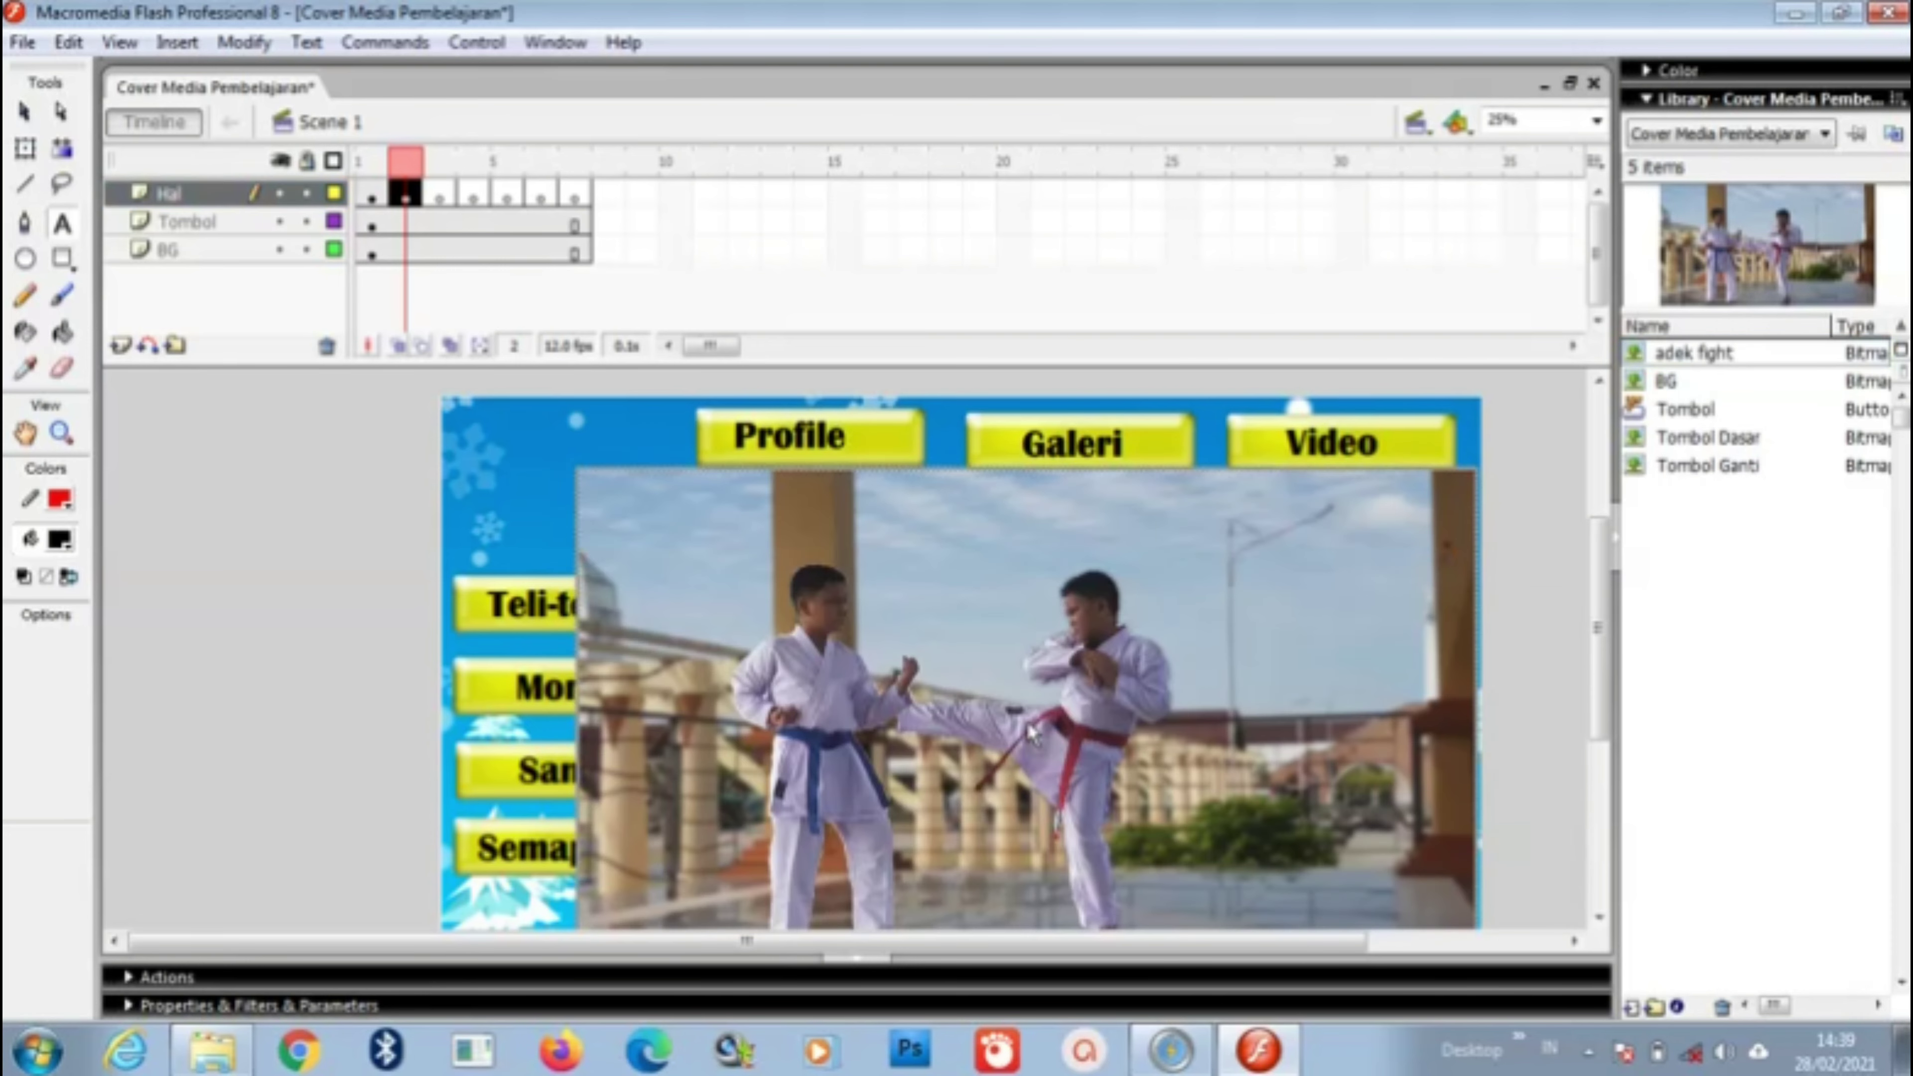
Step: Scale down the adek fight photo and position it inside the green panel on frame 2
{"action": "left_click", "coordinate": [246, 45]}
{"action": "mouse_move", "coordinate": [364, 411]}
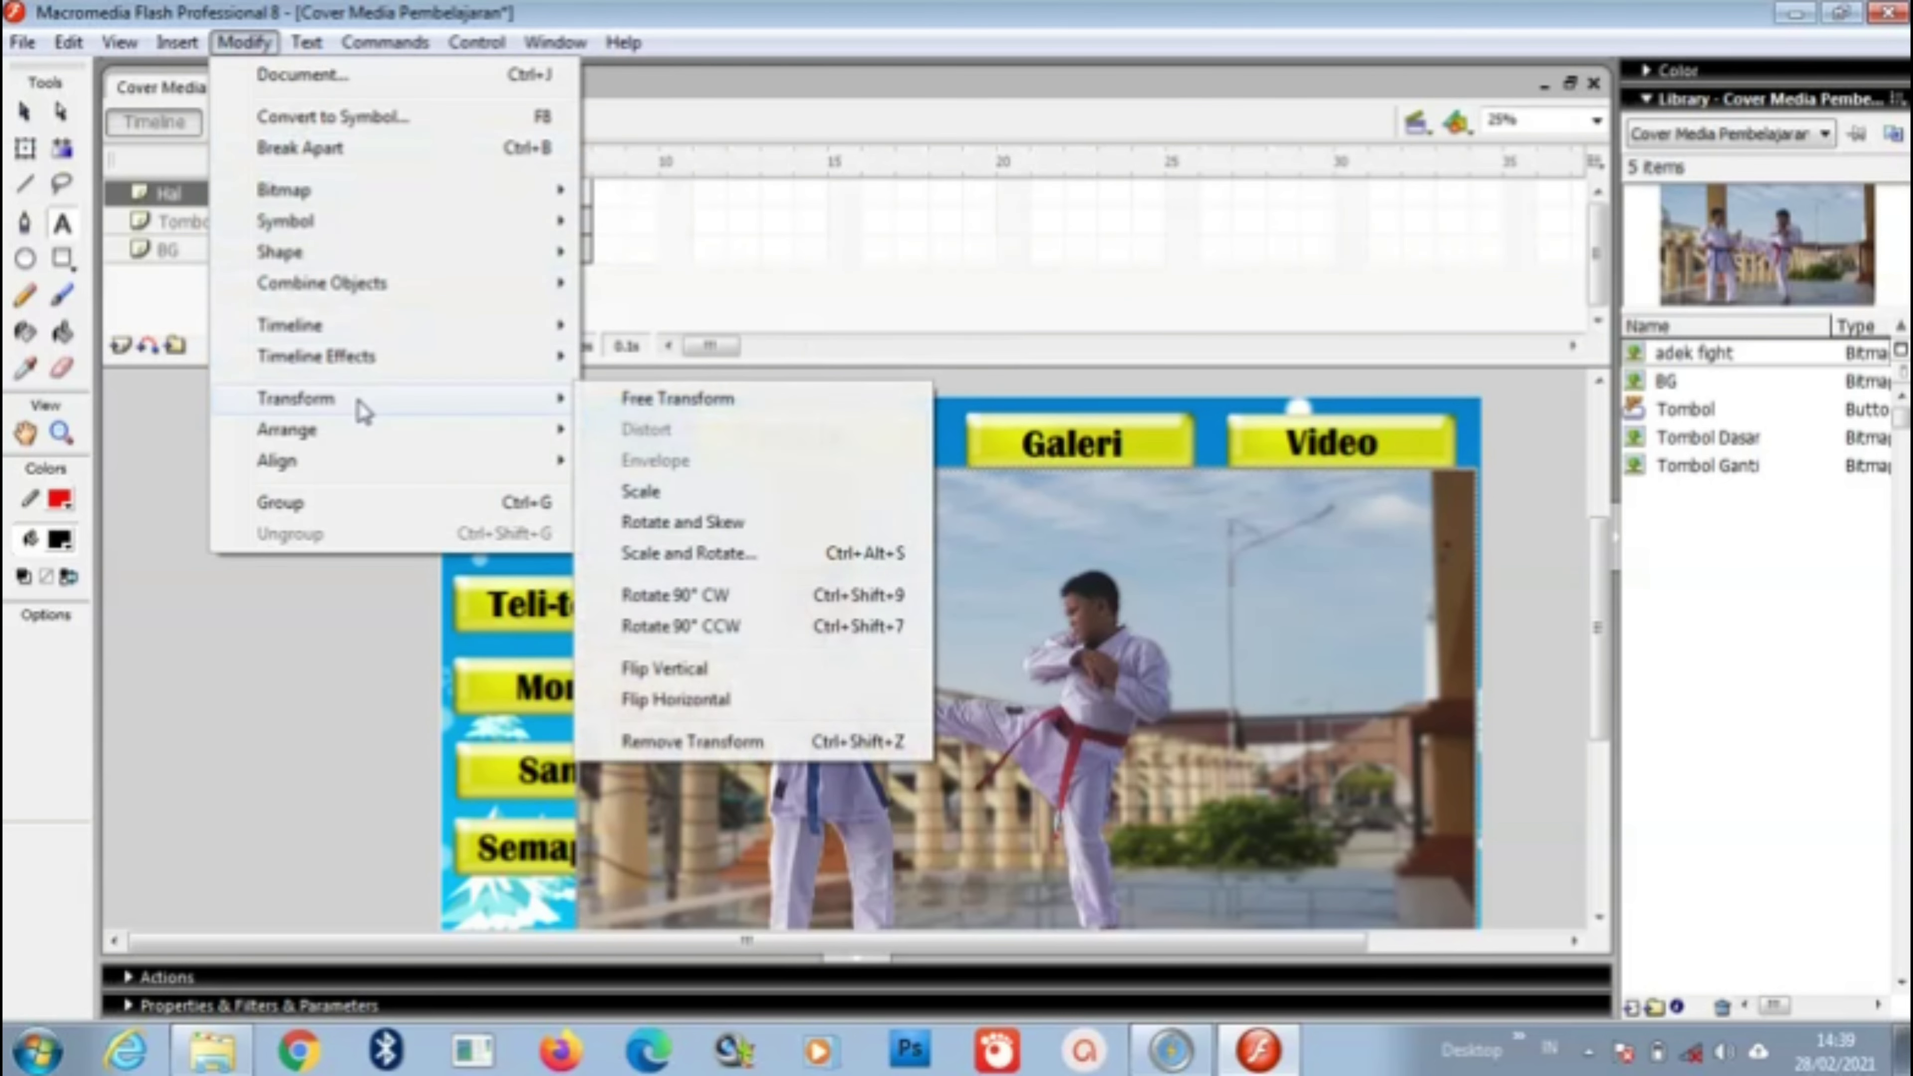
{"action": "left_click", "coordinate": [629, 489]}
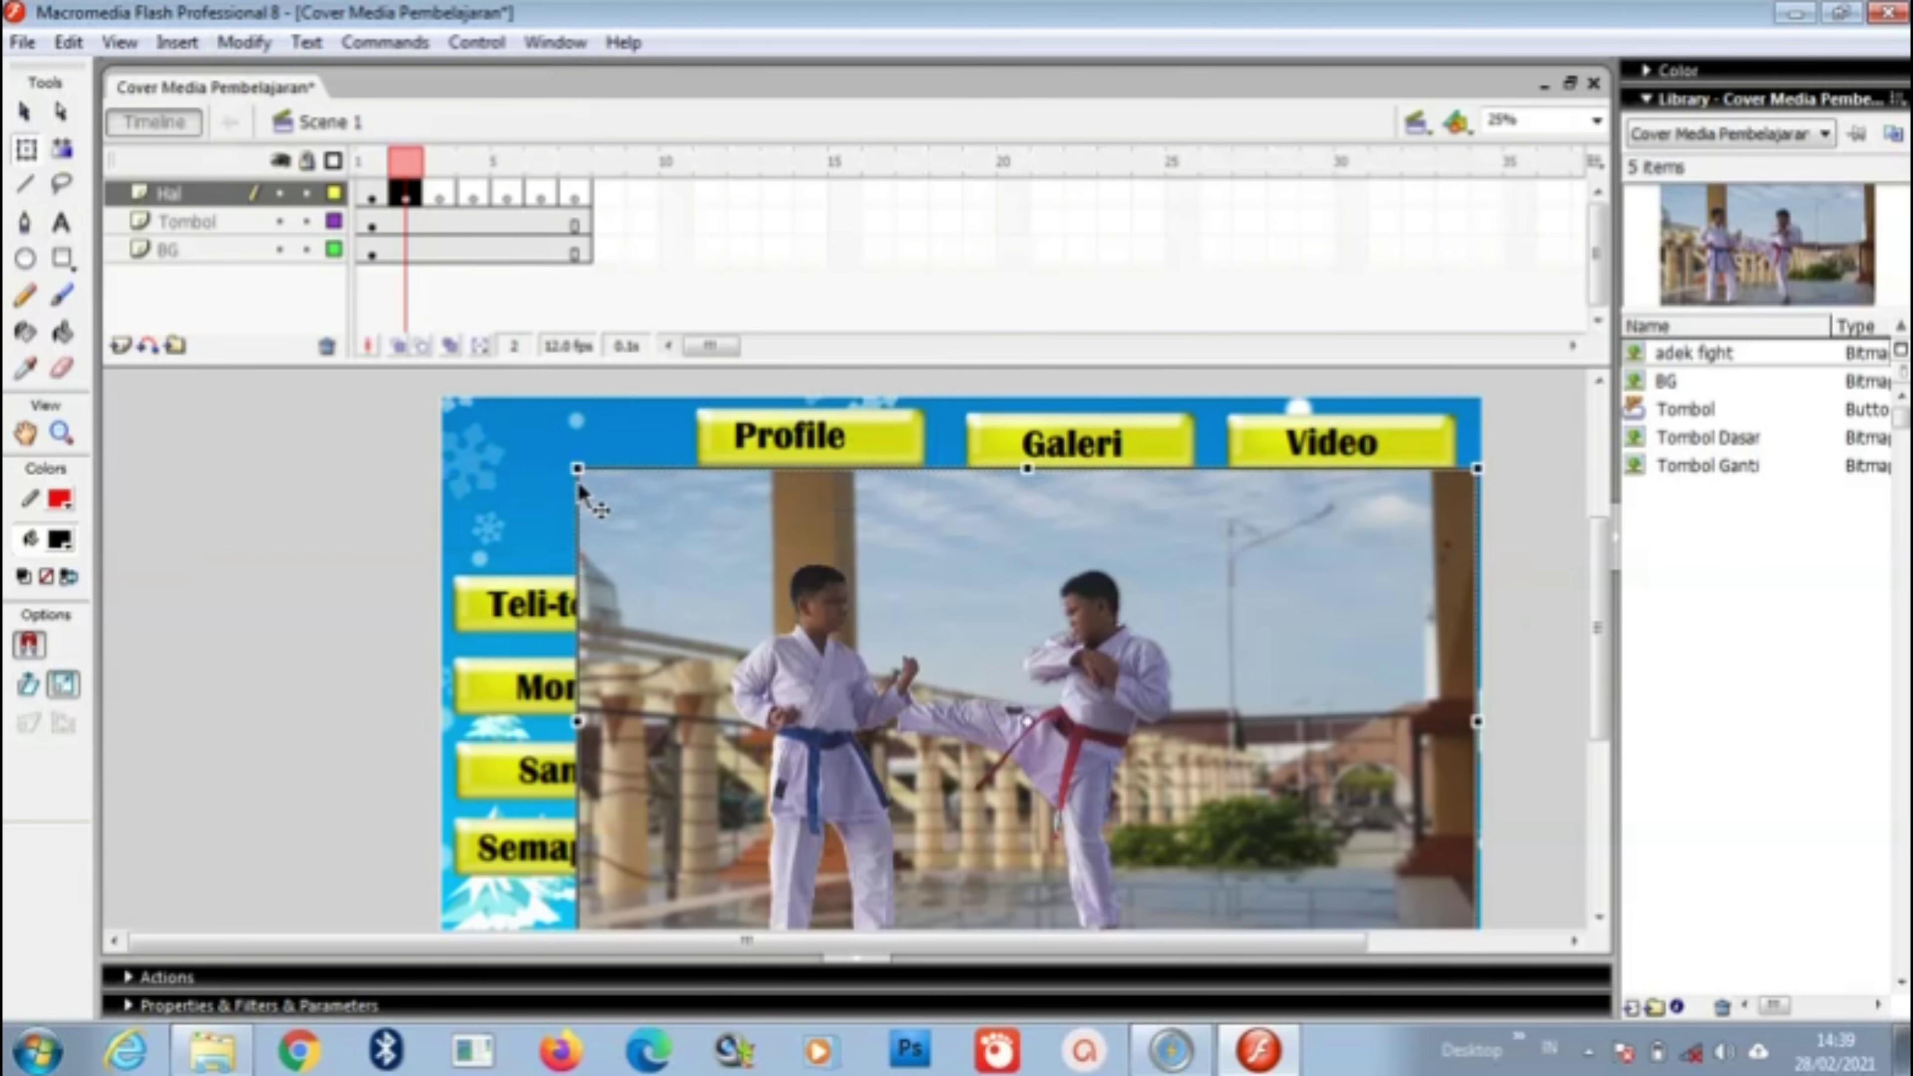
{"action": "left_click_drag", "start_coordinate": [579, 471], "coordinate": [617, 520]}
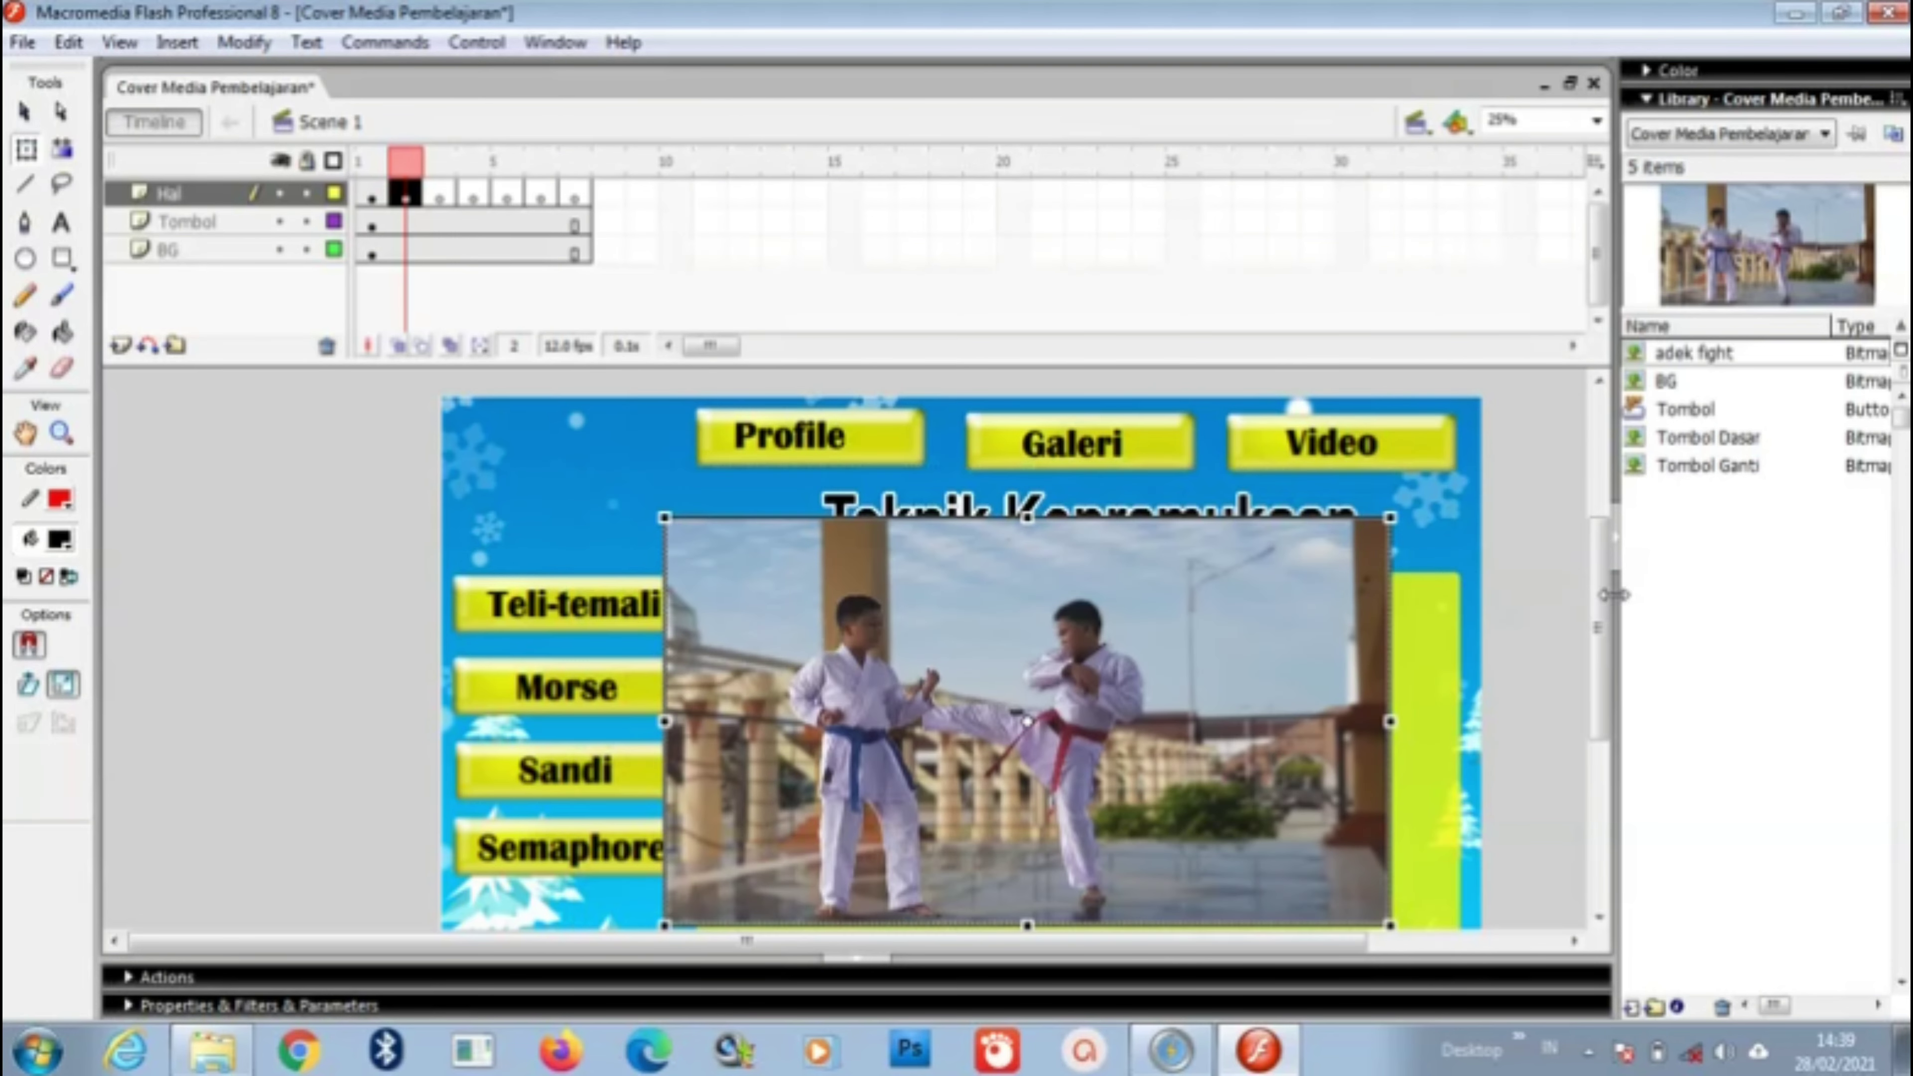
{"action": "scroll", "coordinate": [1605, 596], "scroll_direction": "down", "scroll_amount": 3}
{"action": "left_click_drag", "start_coordinate": [1257, 474], "coordinate": [1324, 546]}
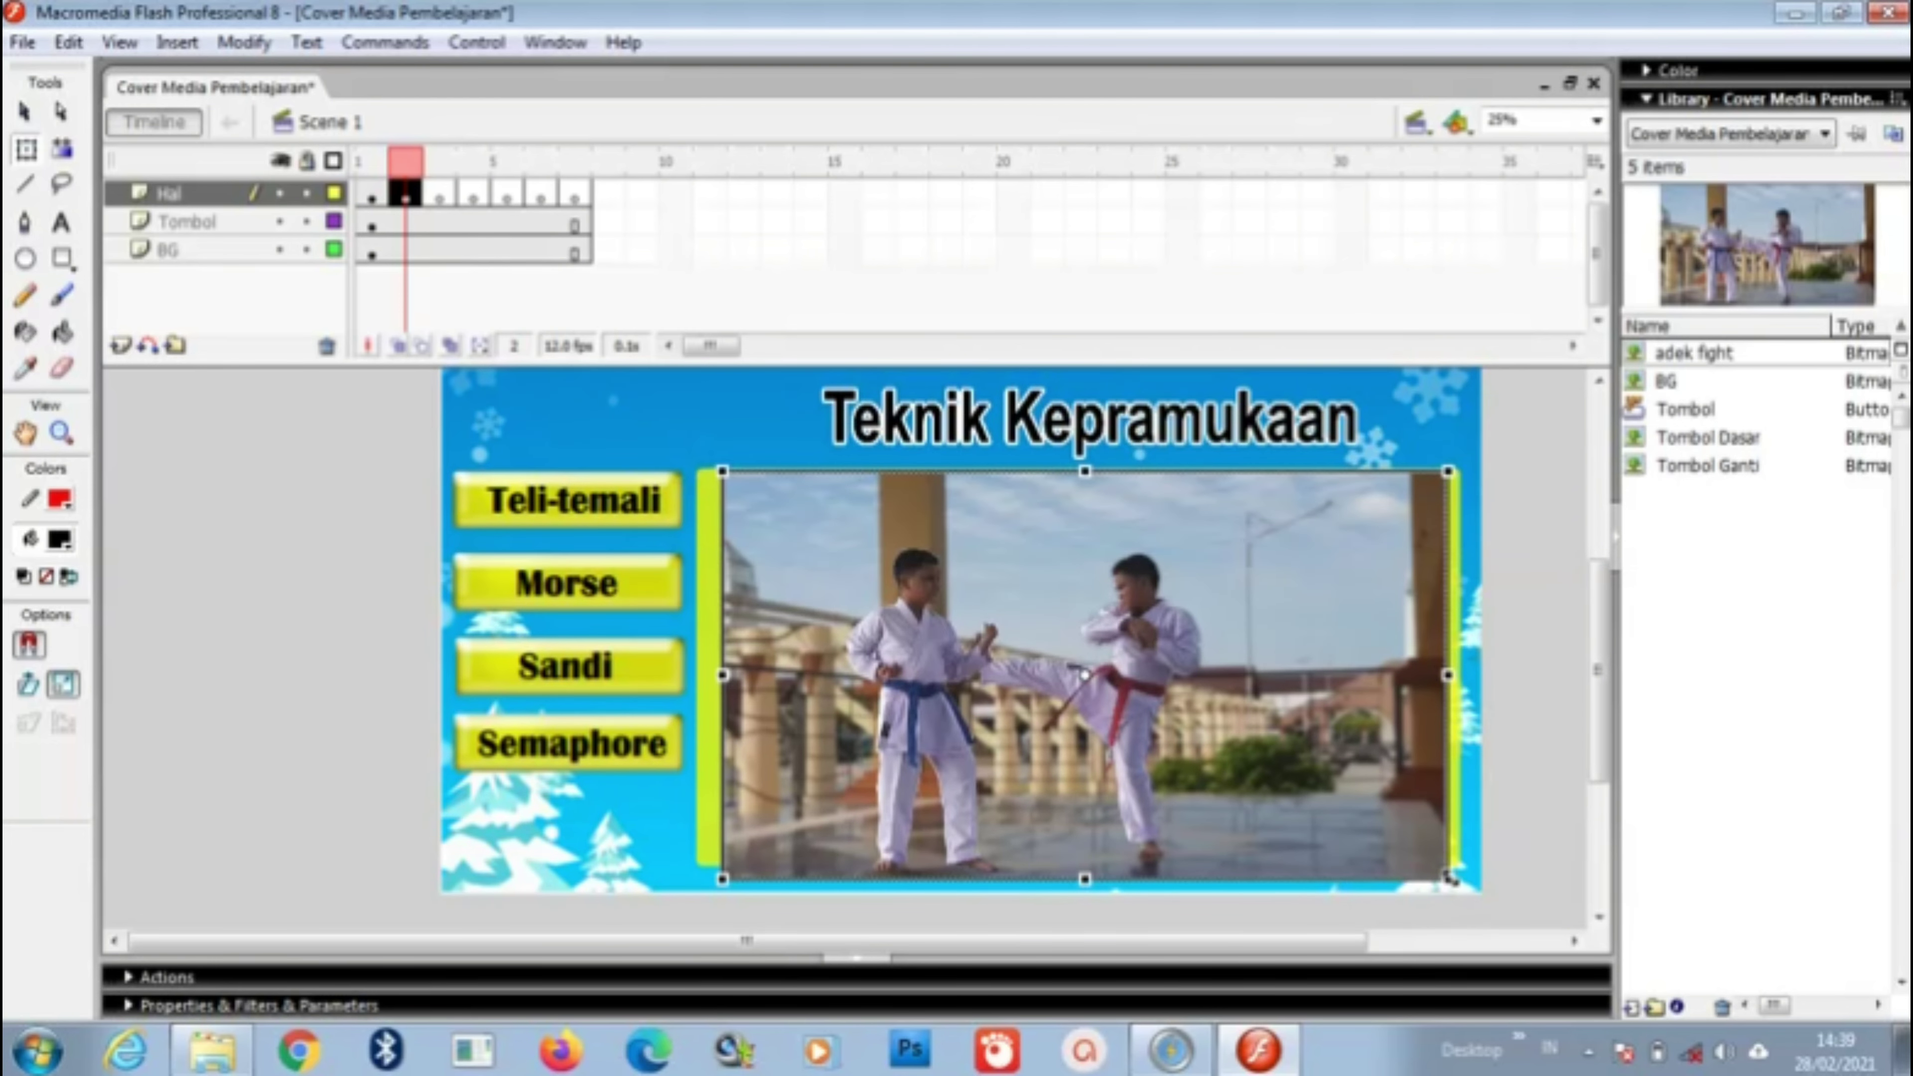
{"action": "left_click_drag", "start_coordinate": [1447, 878], "coordinate": [1420, 861]}
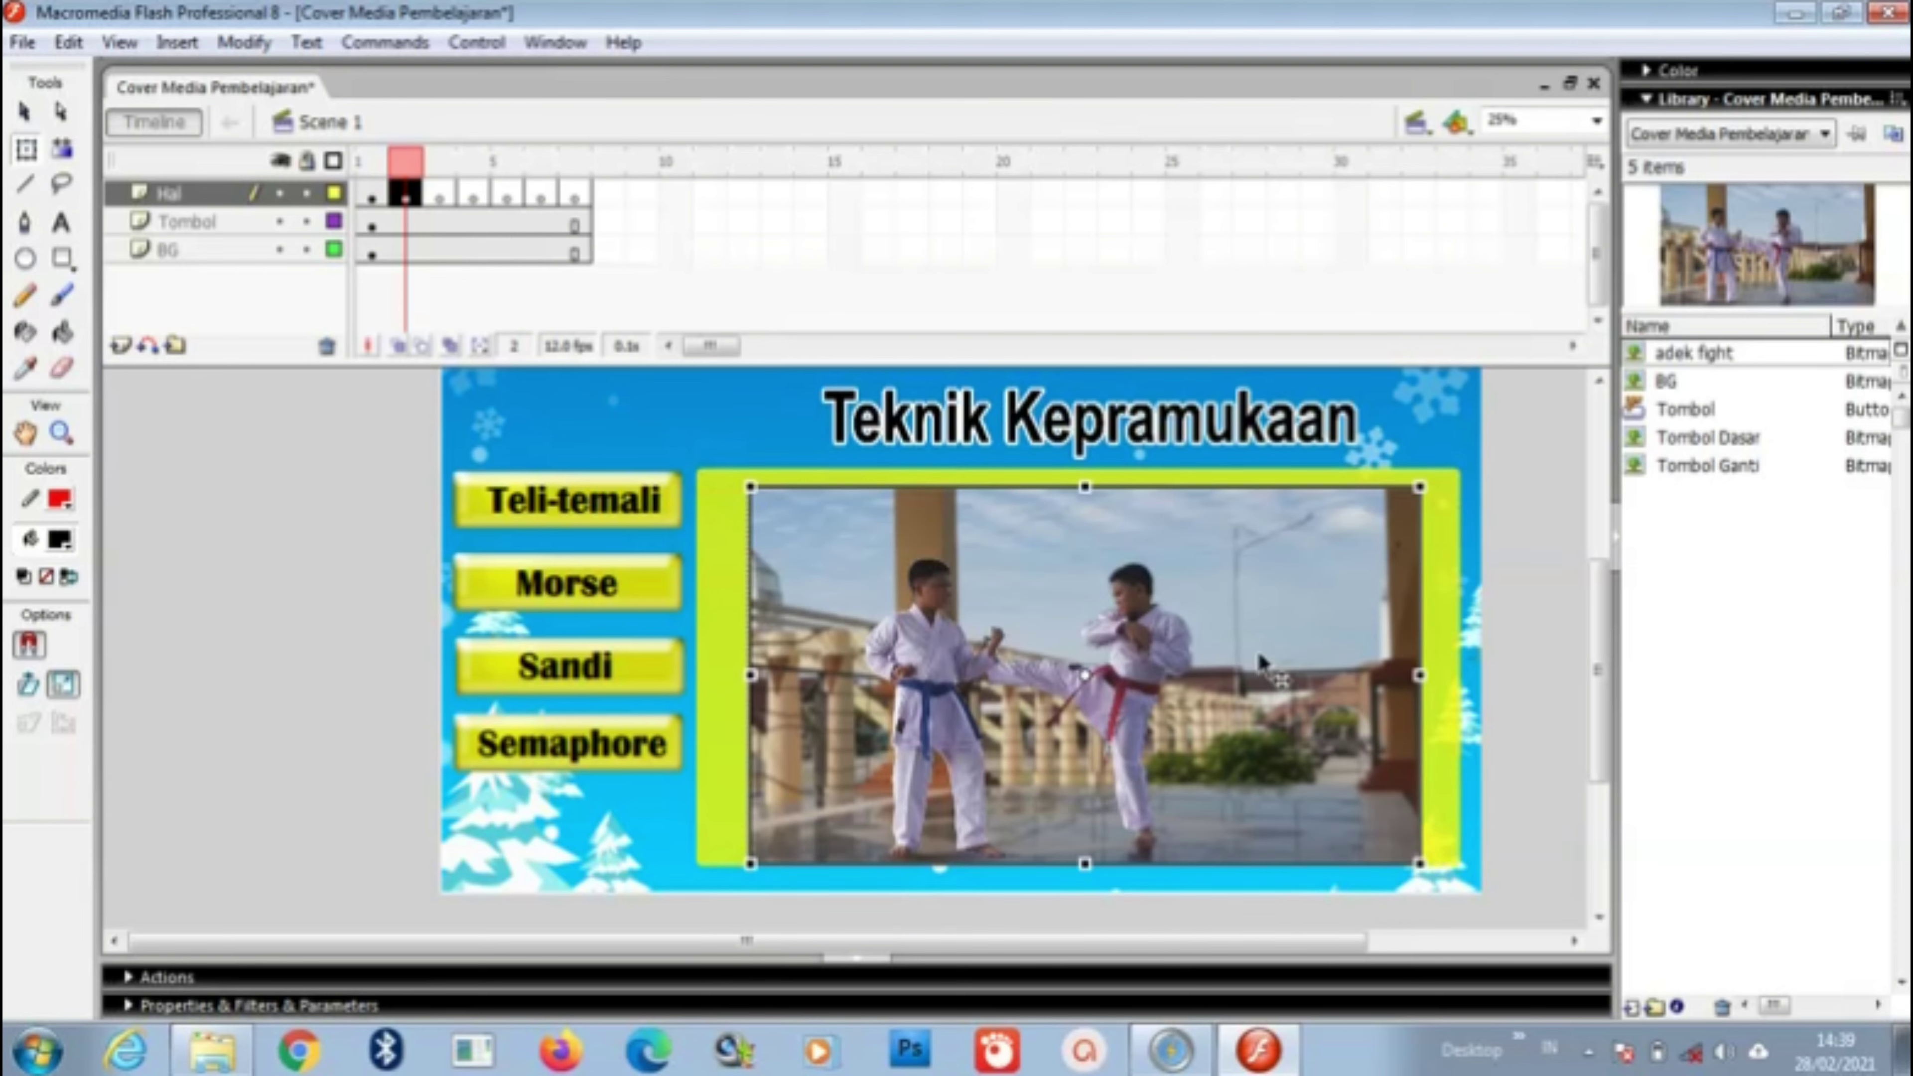
{"action": "left_click_drag", "start_coordinate": [1259, 650], "coordinate": [1254, 650]}
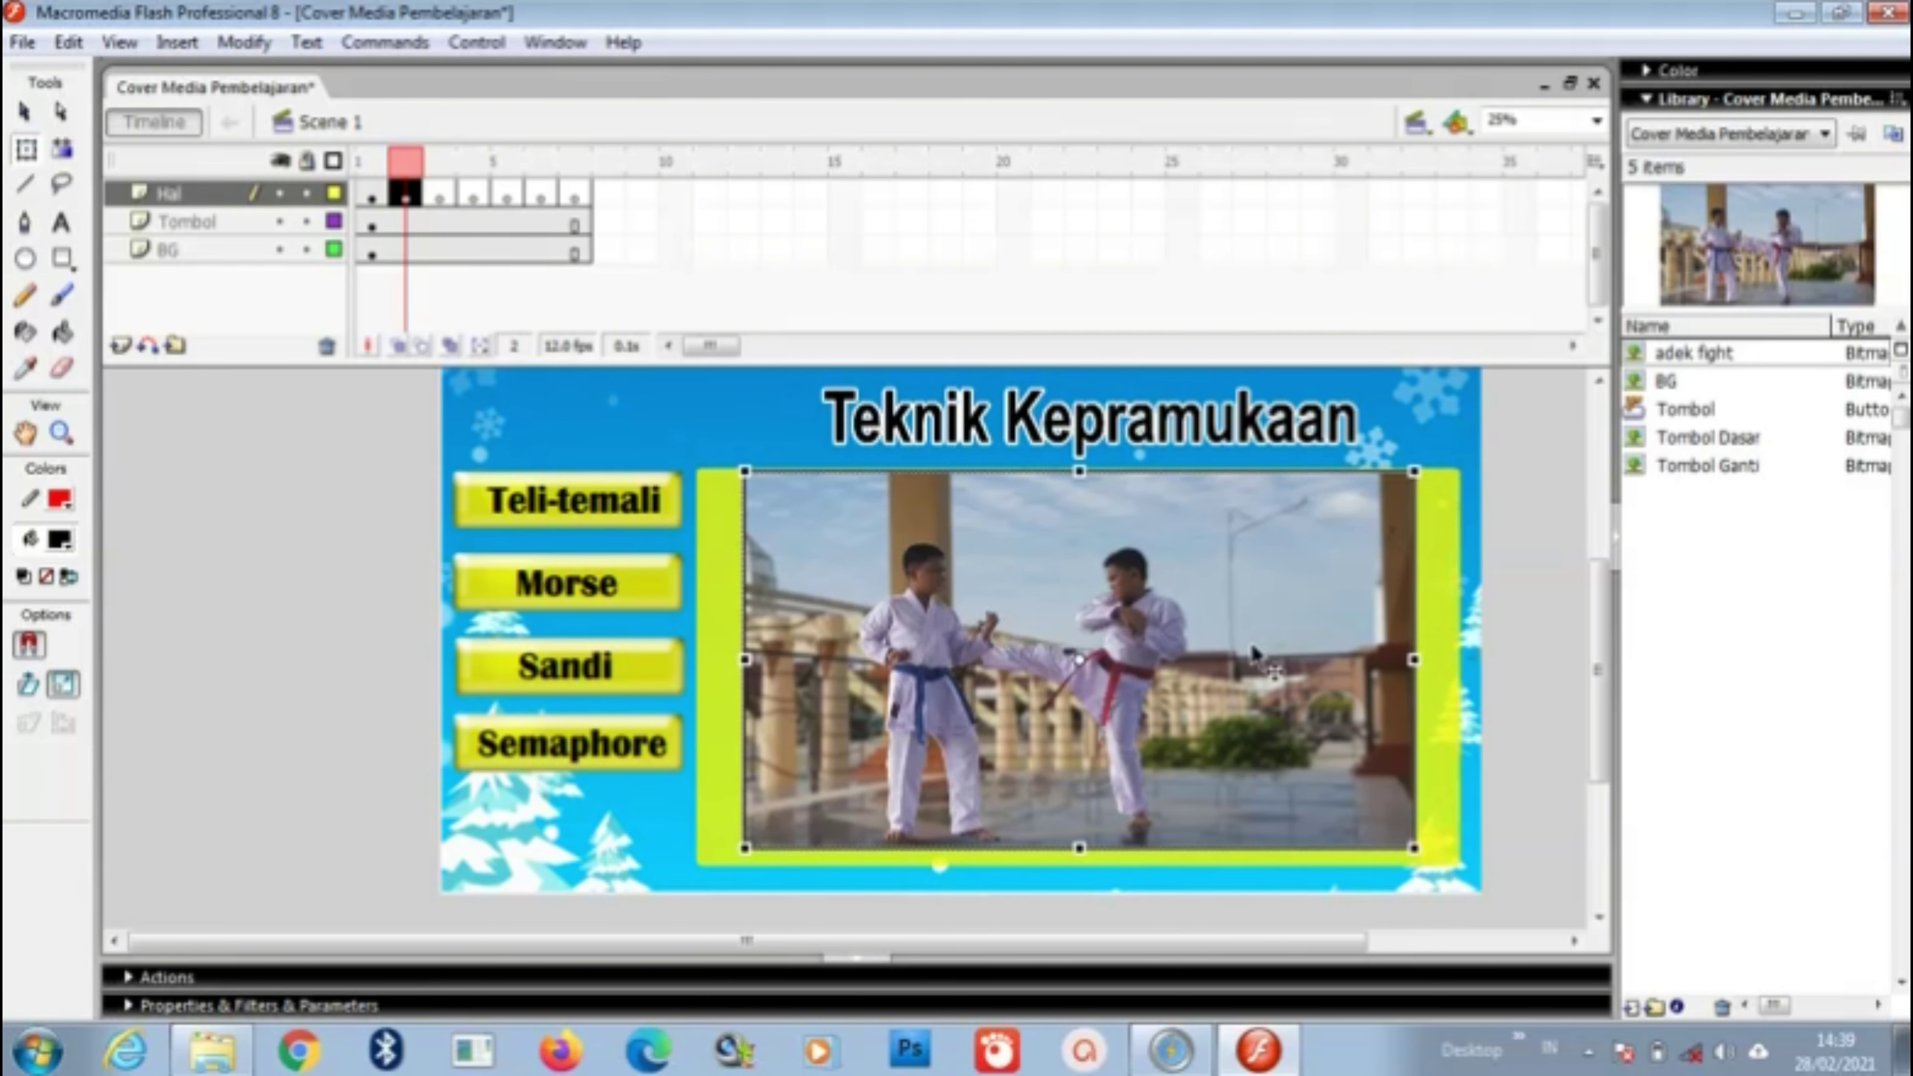
{"action": "key", "text": "Down"}
{"action": "key", "text": "Down"}
{"action": "key", "text": "Down"}
{"action": "key", "text": "Down"}
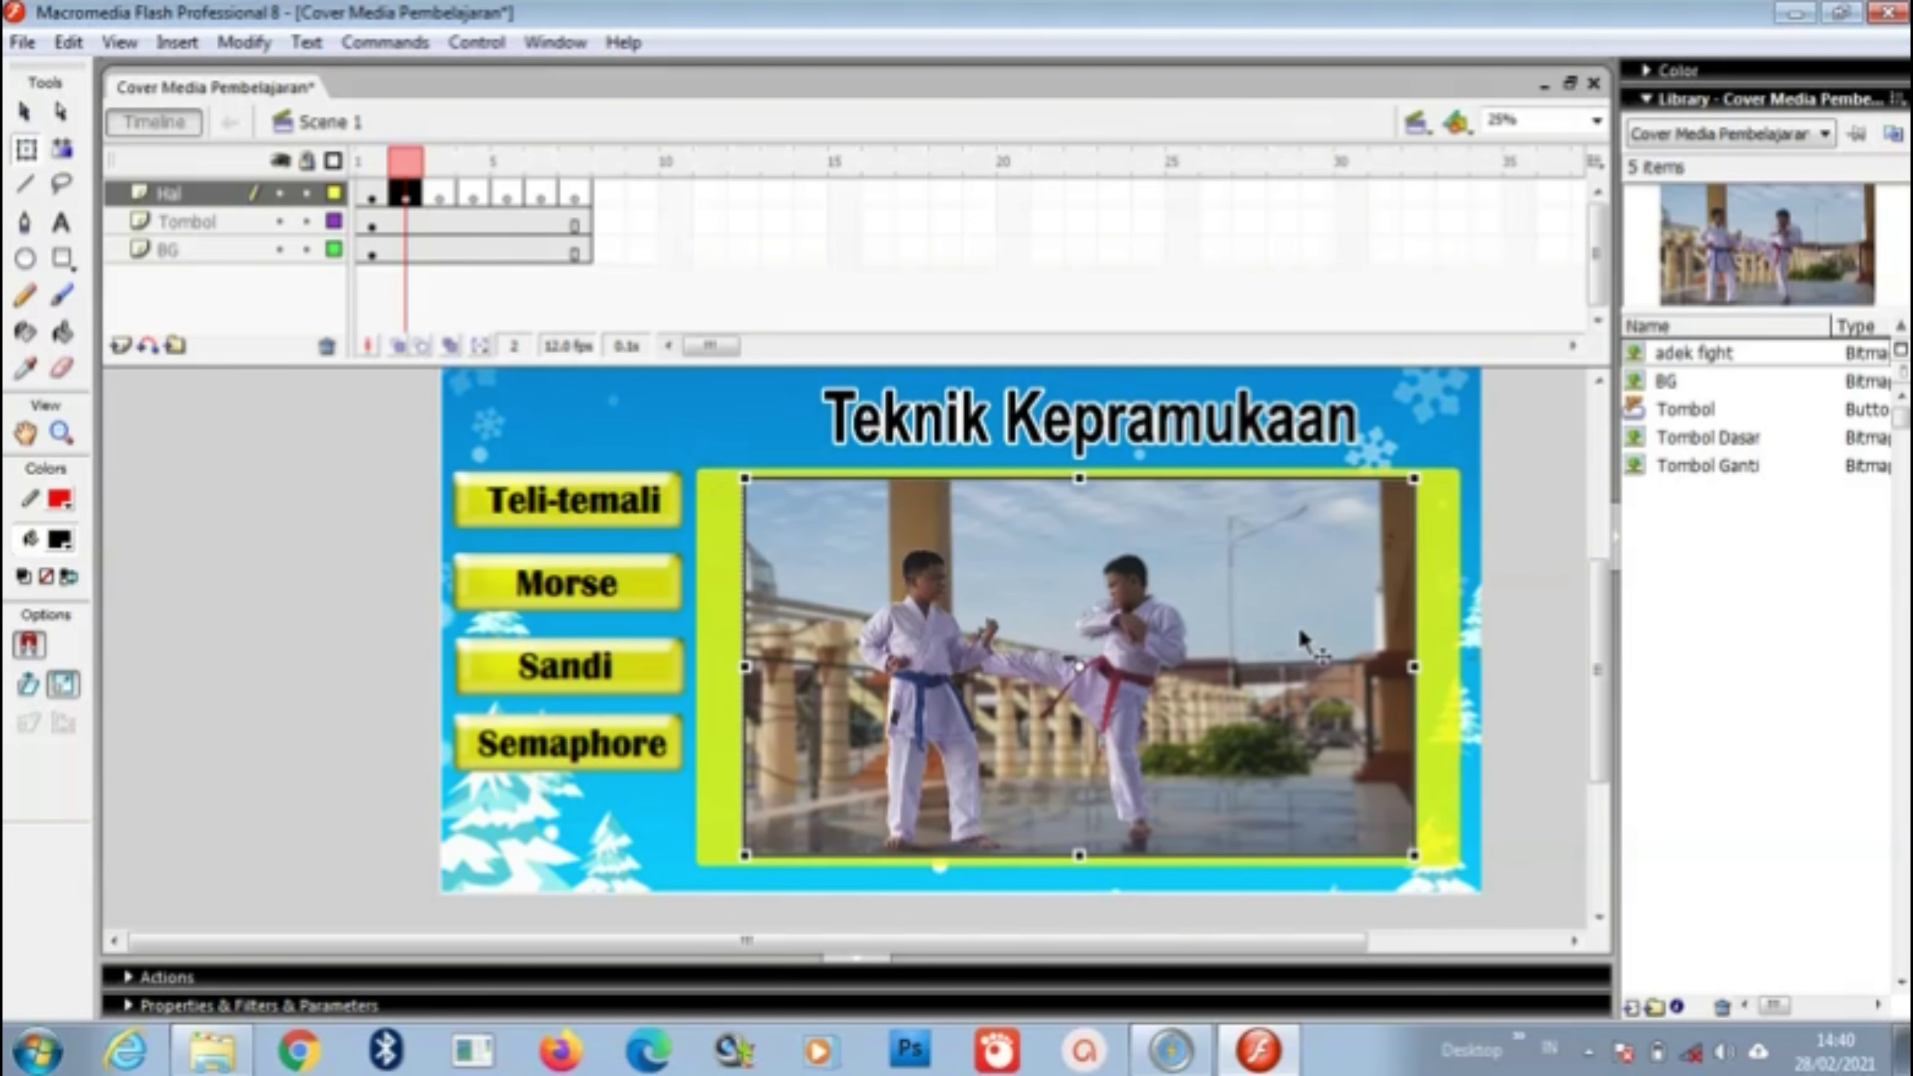
Step: Go to Hal frame 3 and launch Import Video from the File > Import menu
{"action": "left_click", "coordinate": [441, 195]}
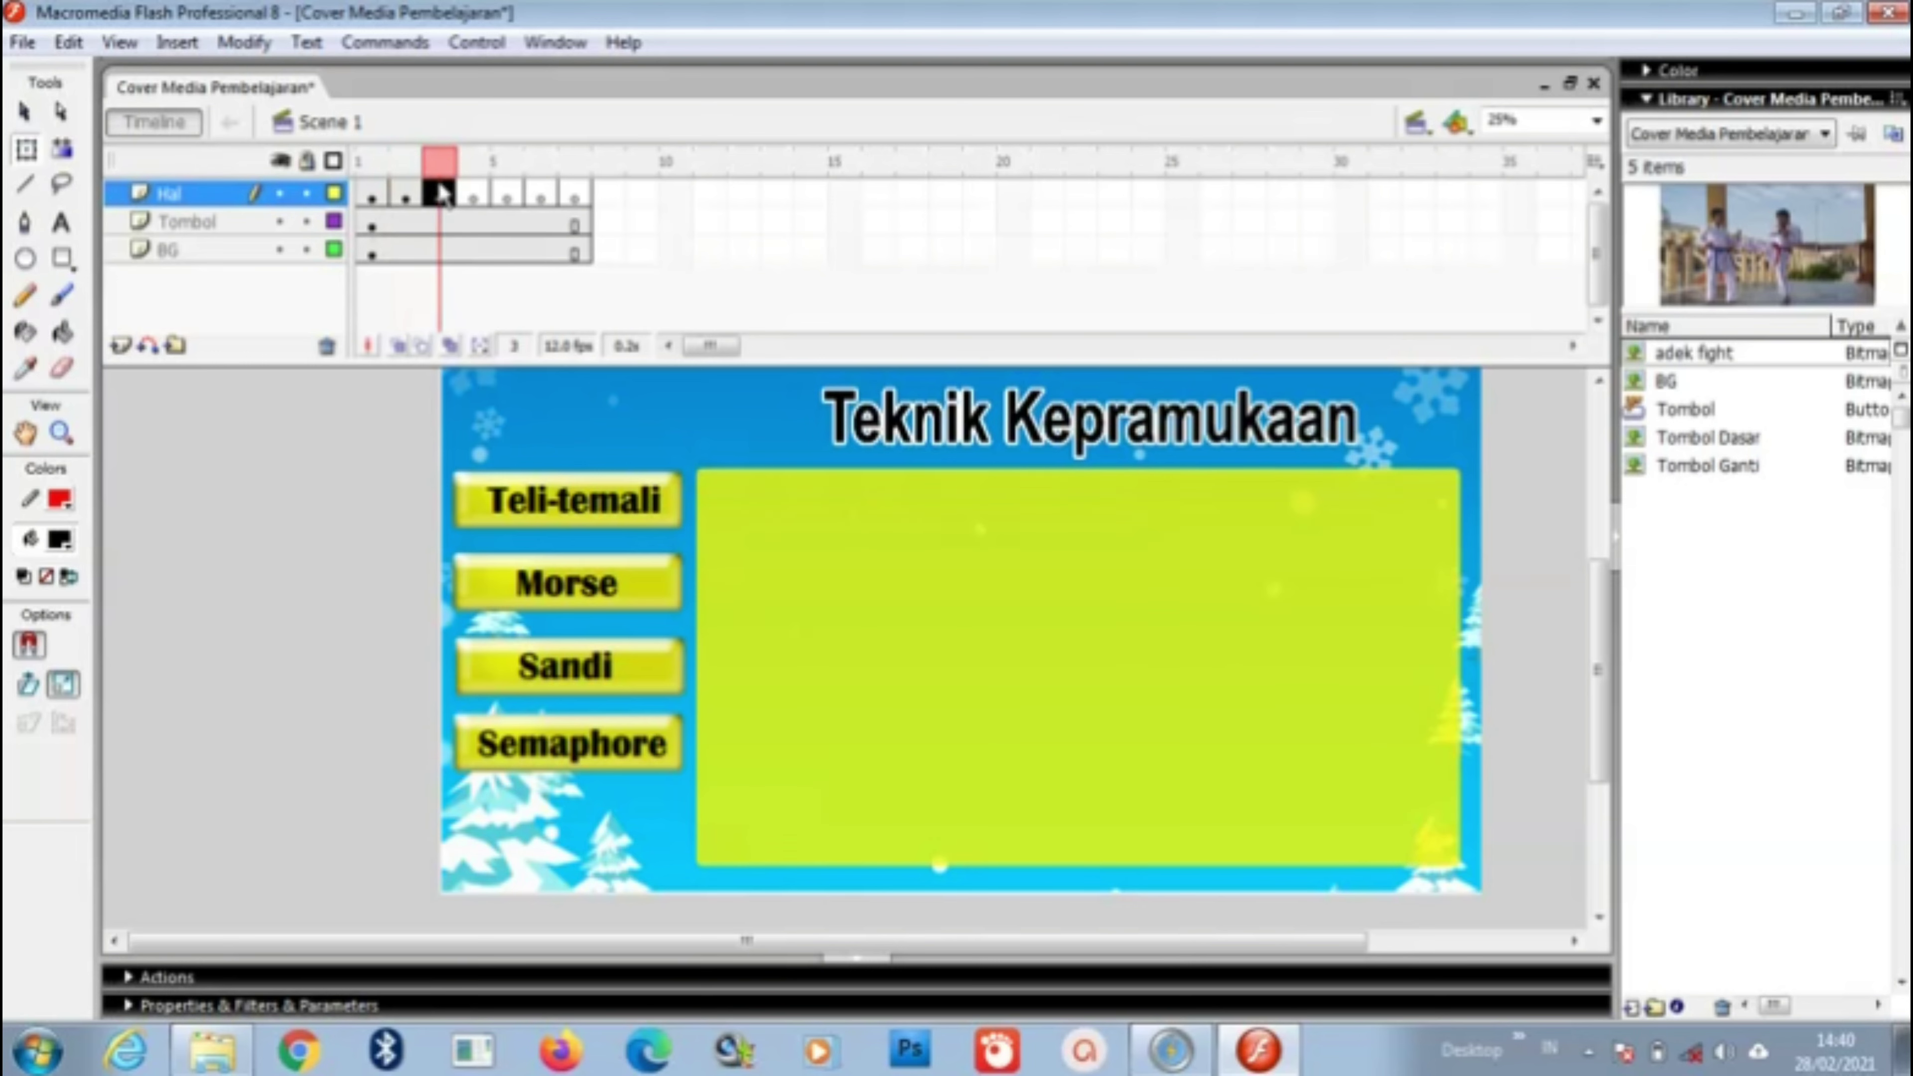
{"action": "left_click_drag", "start_coordinate": [1601, 666], "coordinate": [1591, 624]}
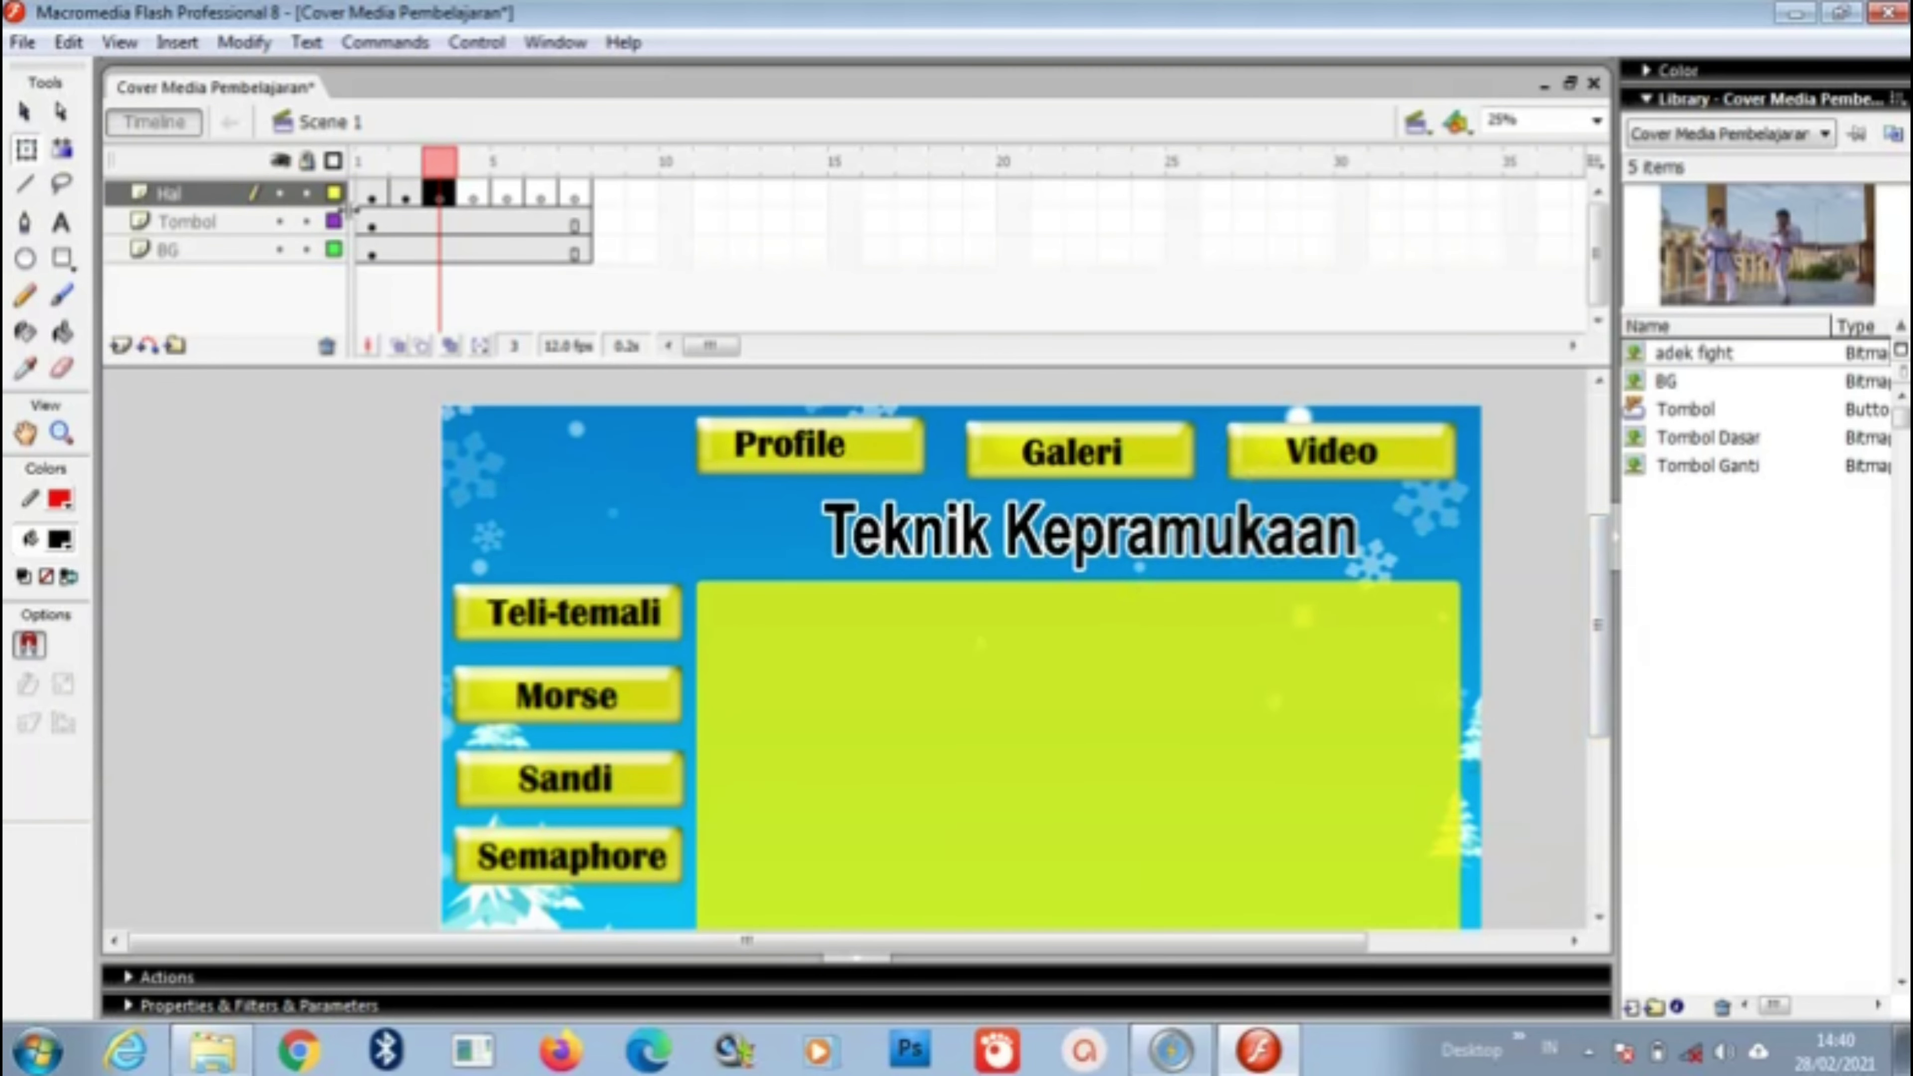
{"action": "left_click", "coordinate": [167, 44]}
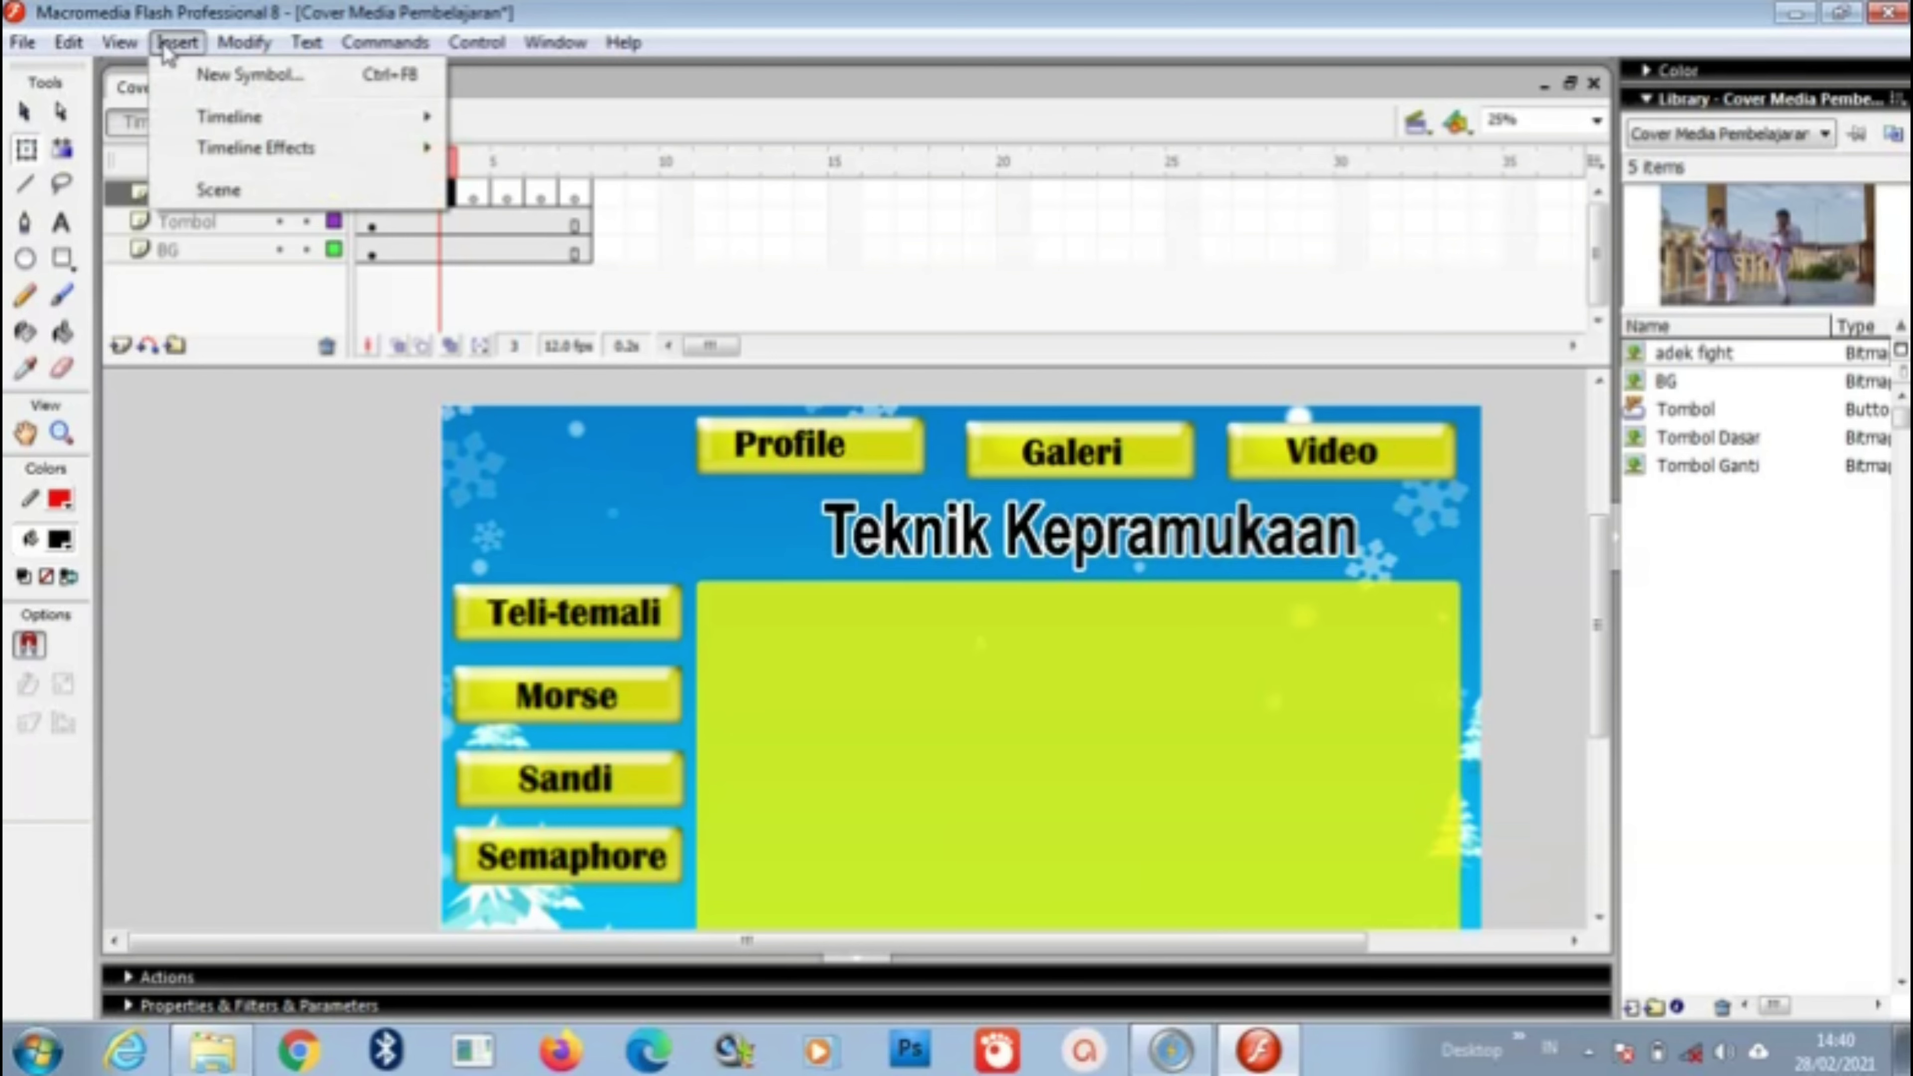
{"action": "mouse_move", "coordinate": [19, 45]}
{"action": "mouse_move", "coordinate": [263, 471]}
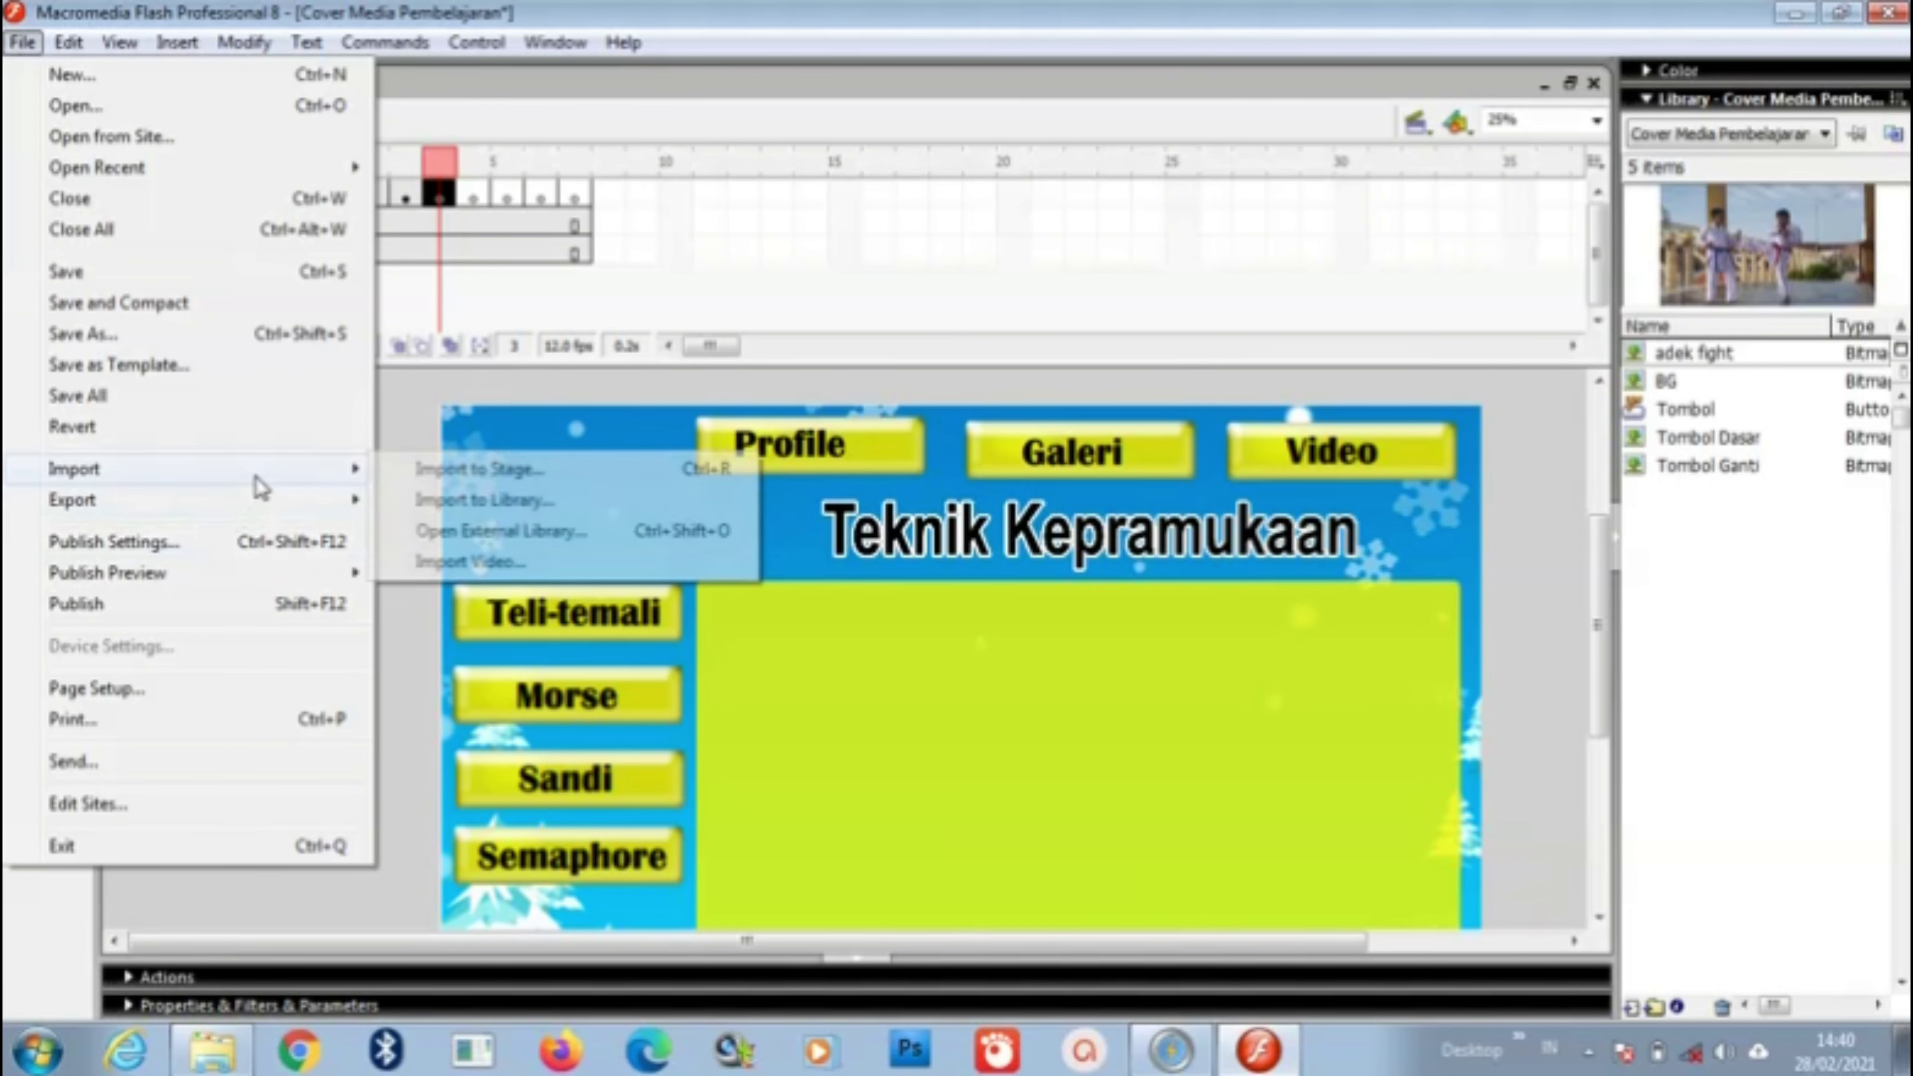
{"action": "left_click", "coordinate": [523, 562]}
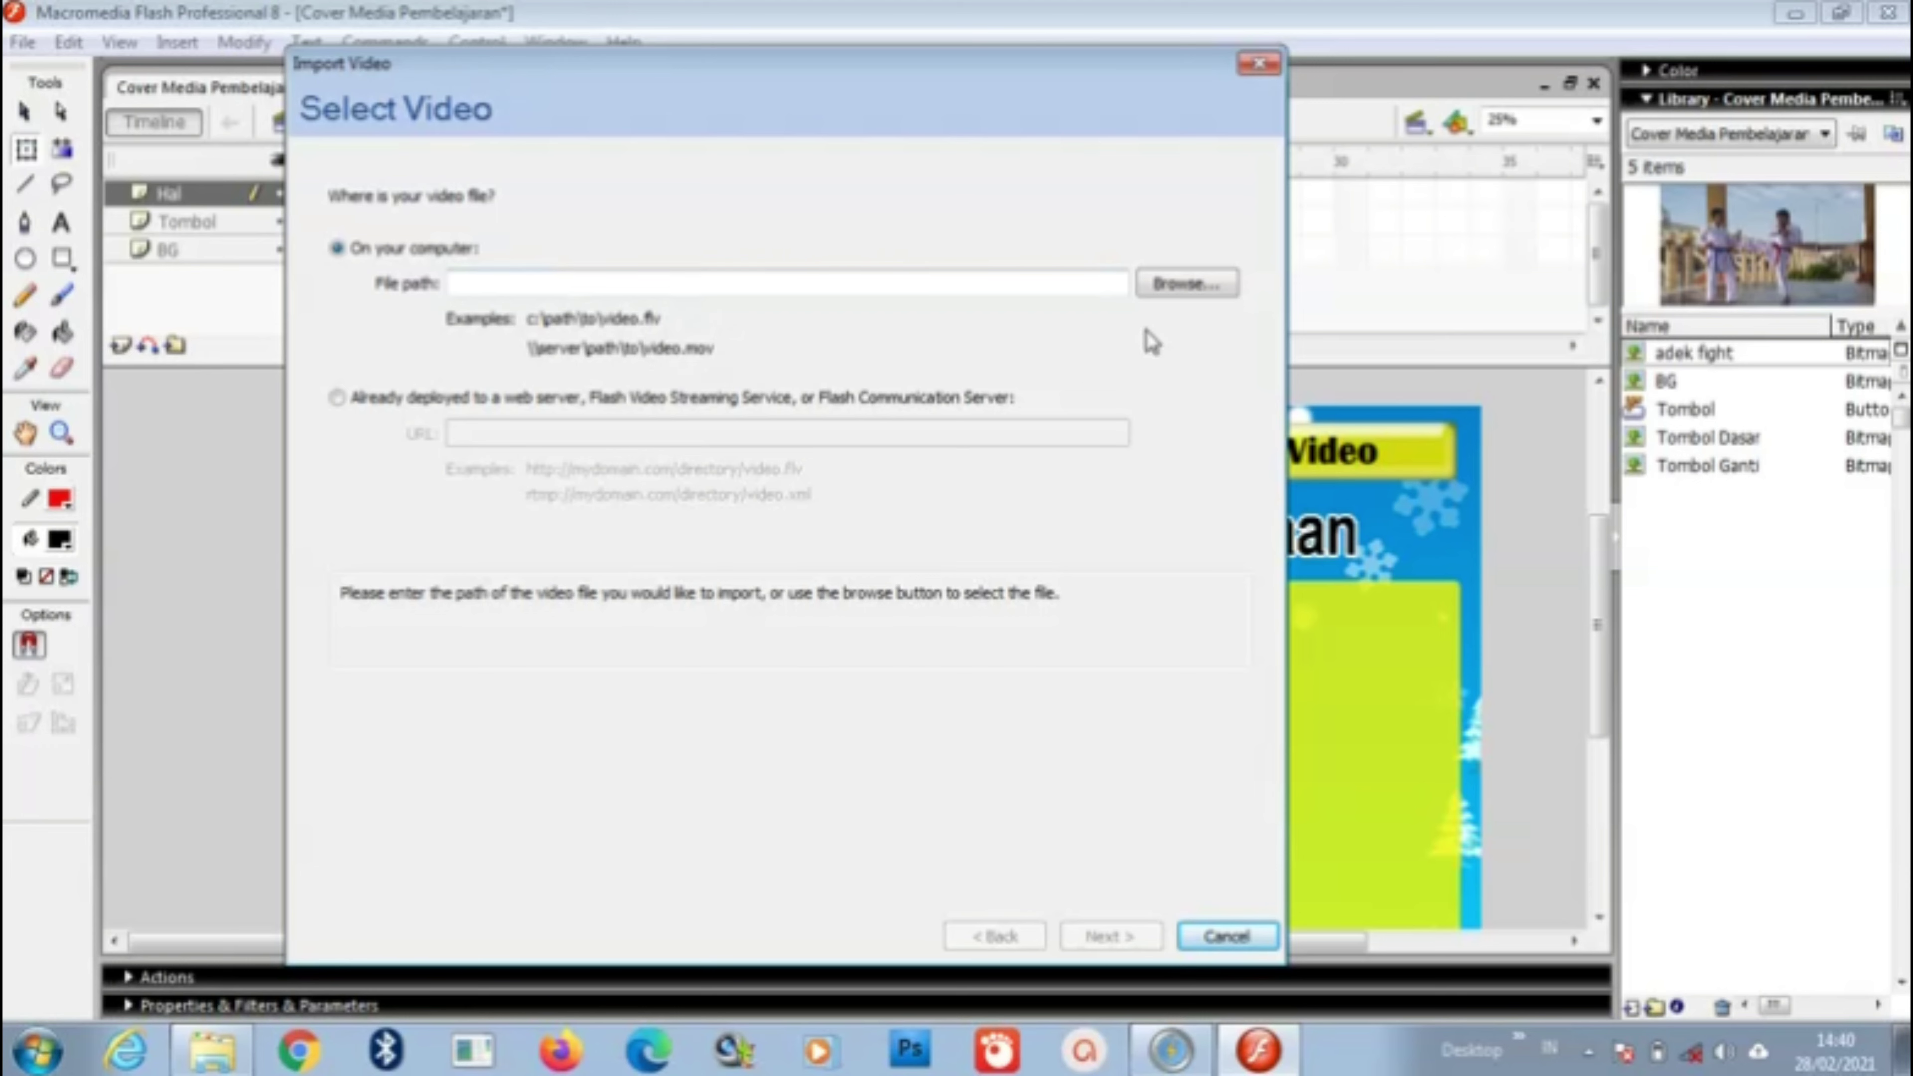
Step: Select dorong mobil.flv from the INOVASI folder as the video to import
{"action": "left_click", "coordinate": [1191, 296]}
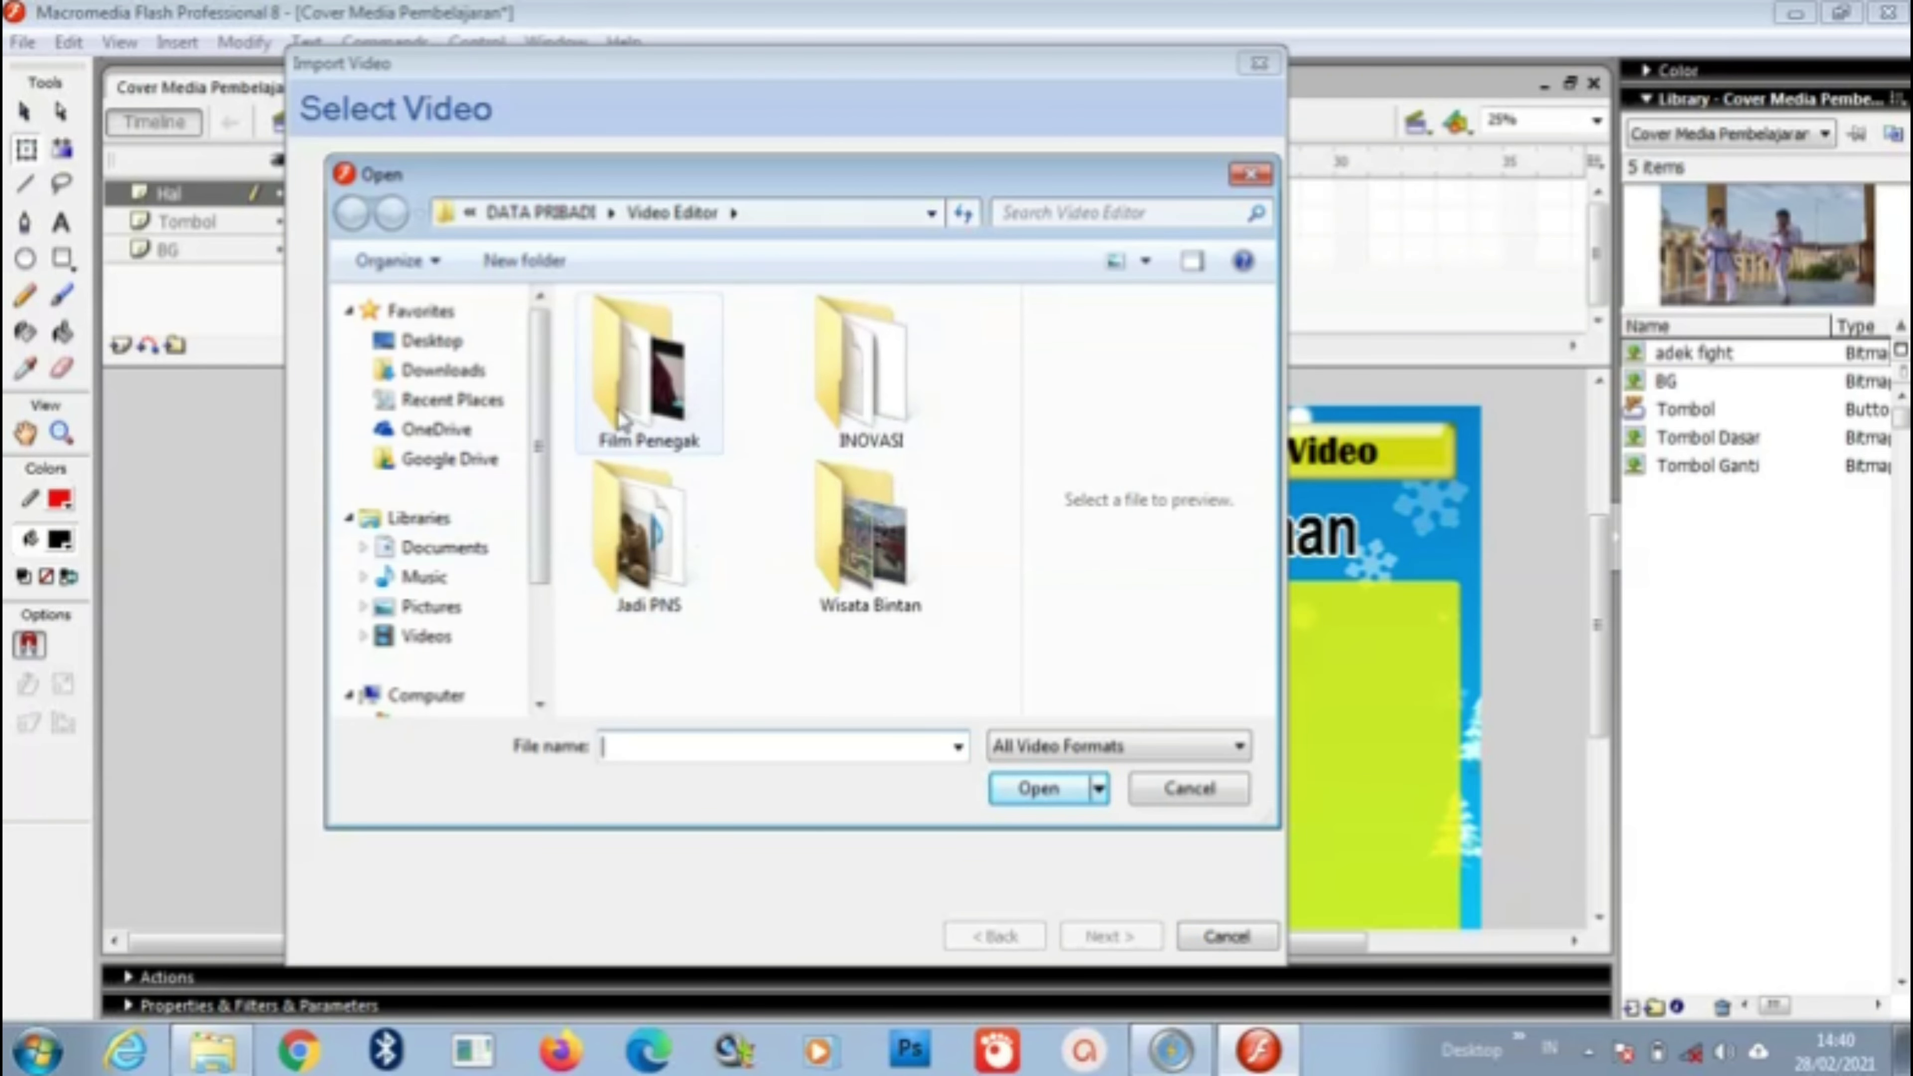
{"action": "double_click", "coordinate": [895, 389]}
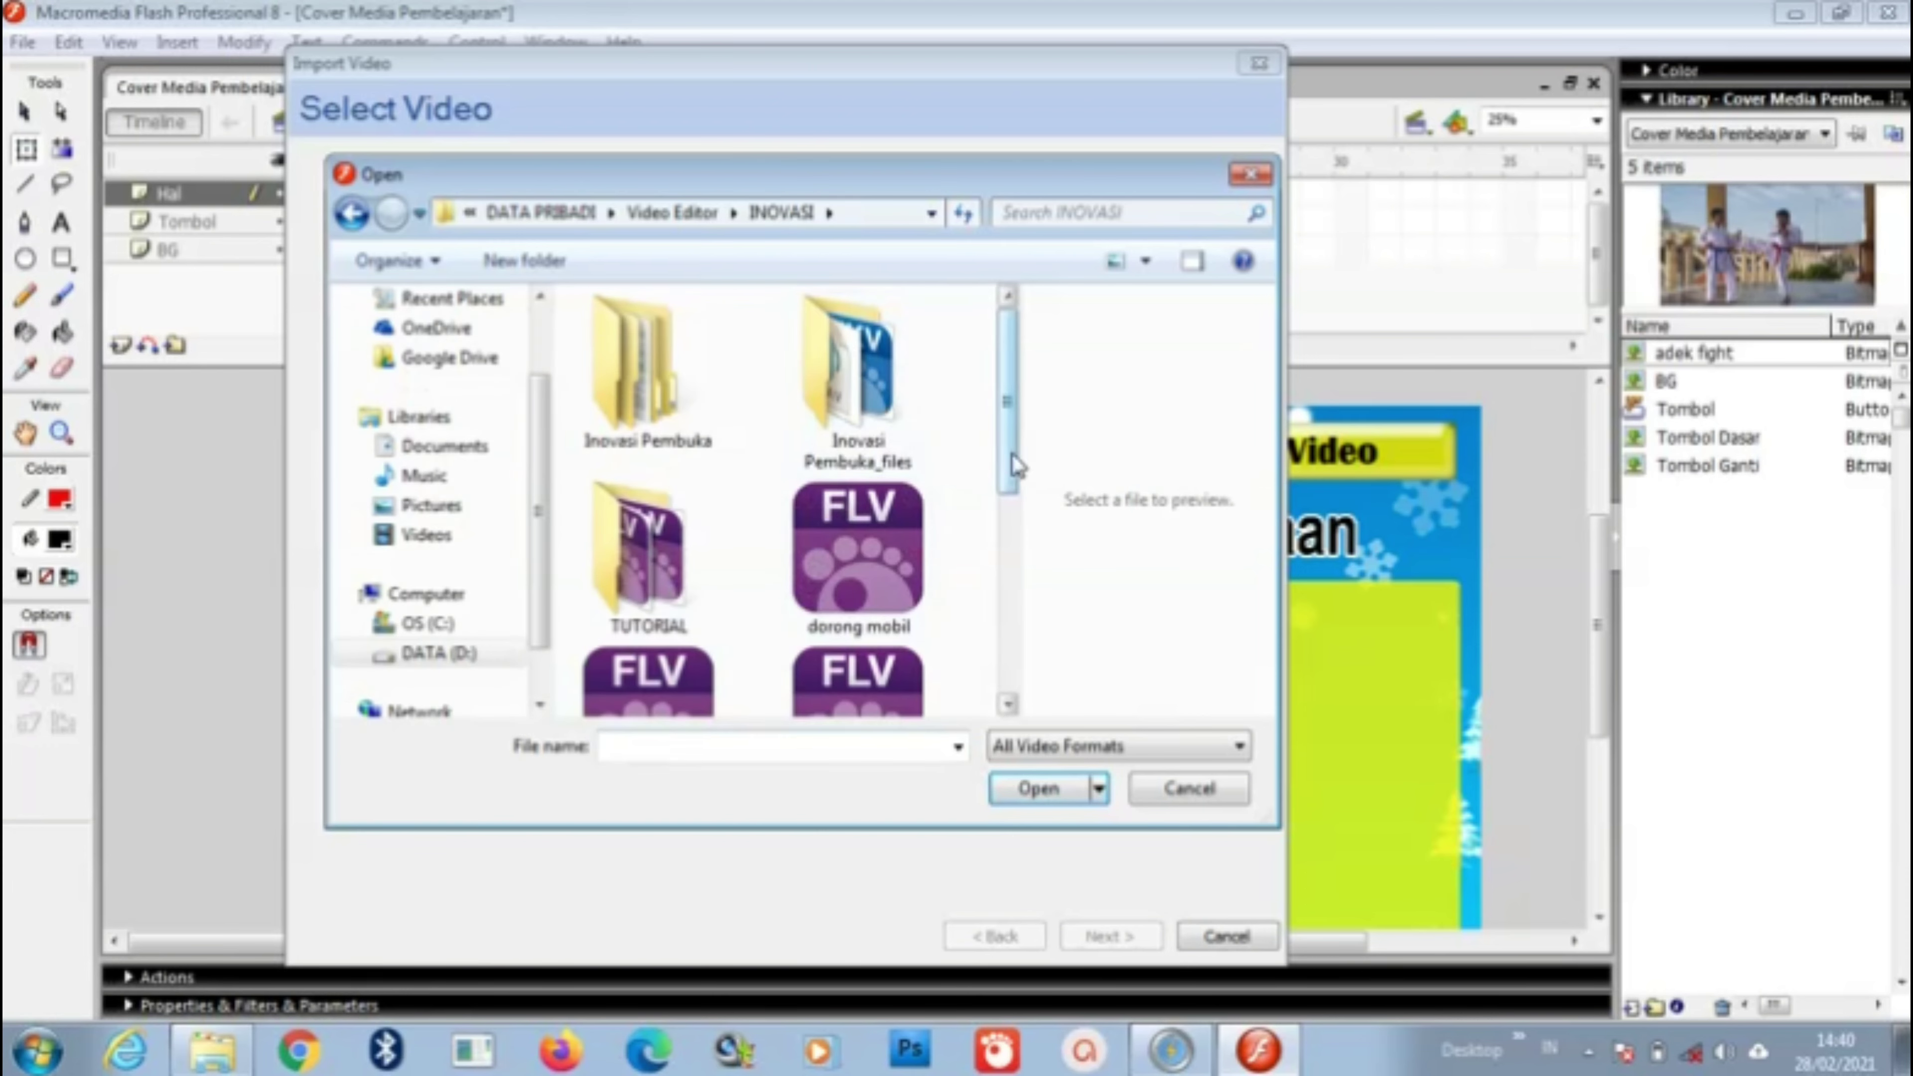
{"action": "left_click_drag", "start_coordinate": [1011, 479], "coordinate": [1038, 517]}
{"action": "left_click", "coordinate": [885, 436]}
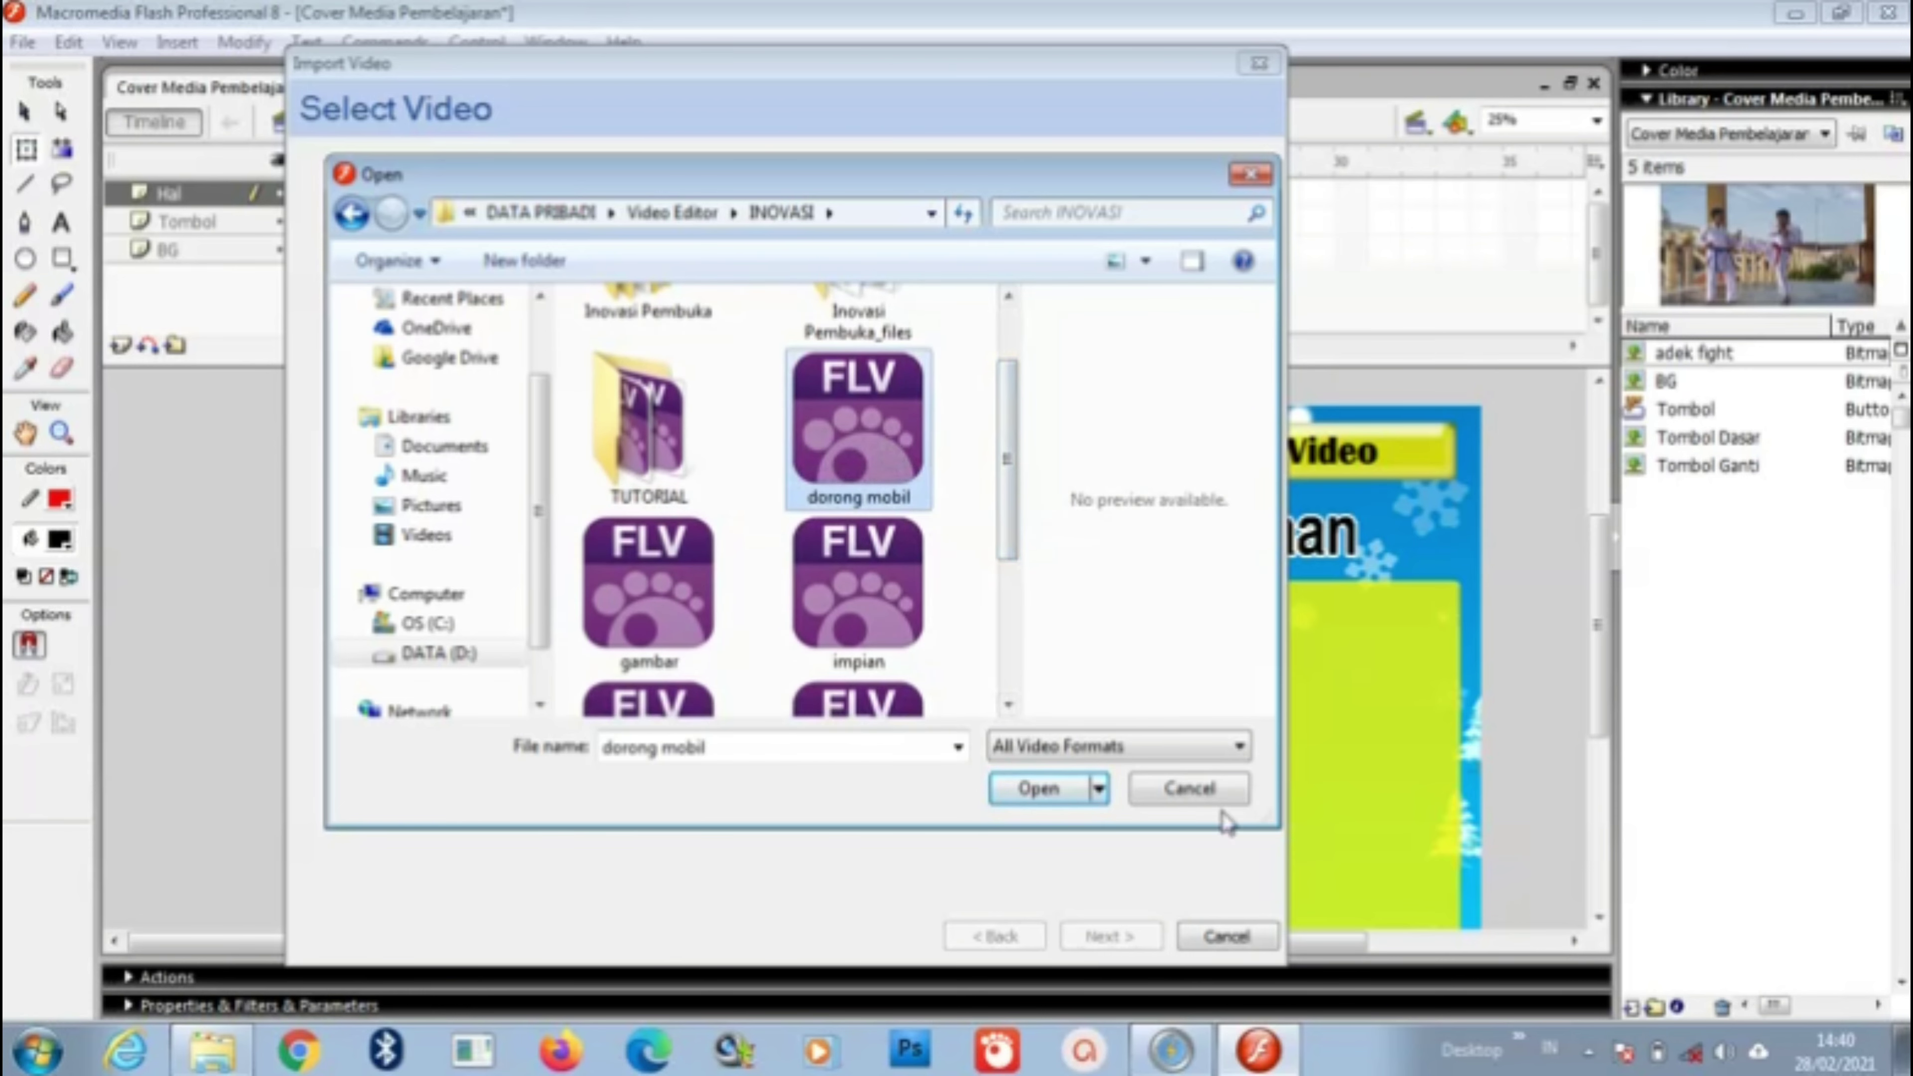
{"action": "left_click", "coordinate": [1043, 794]}
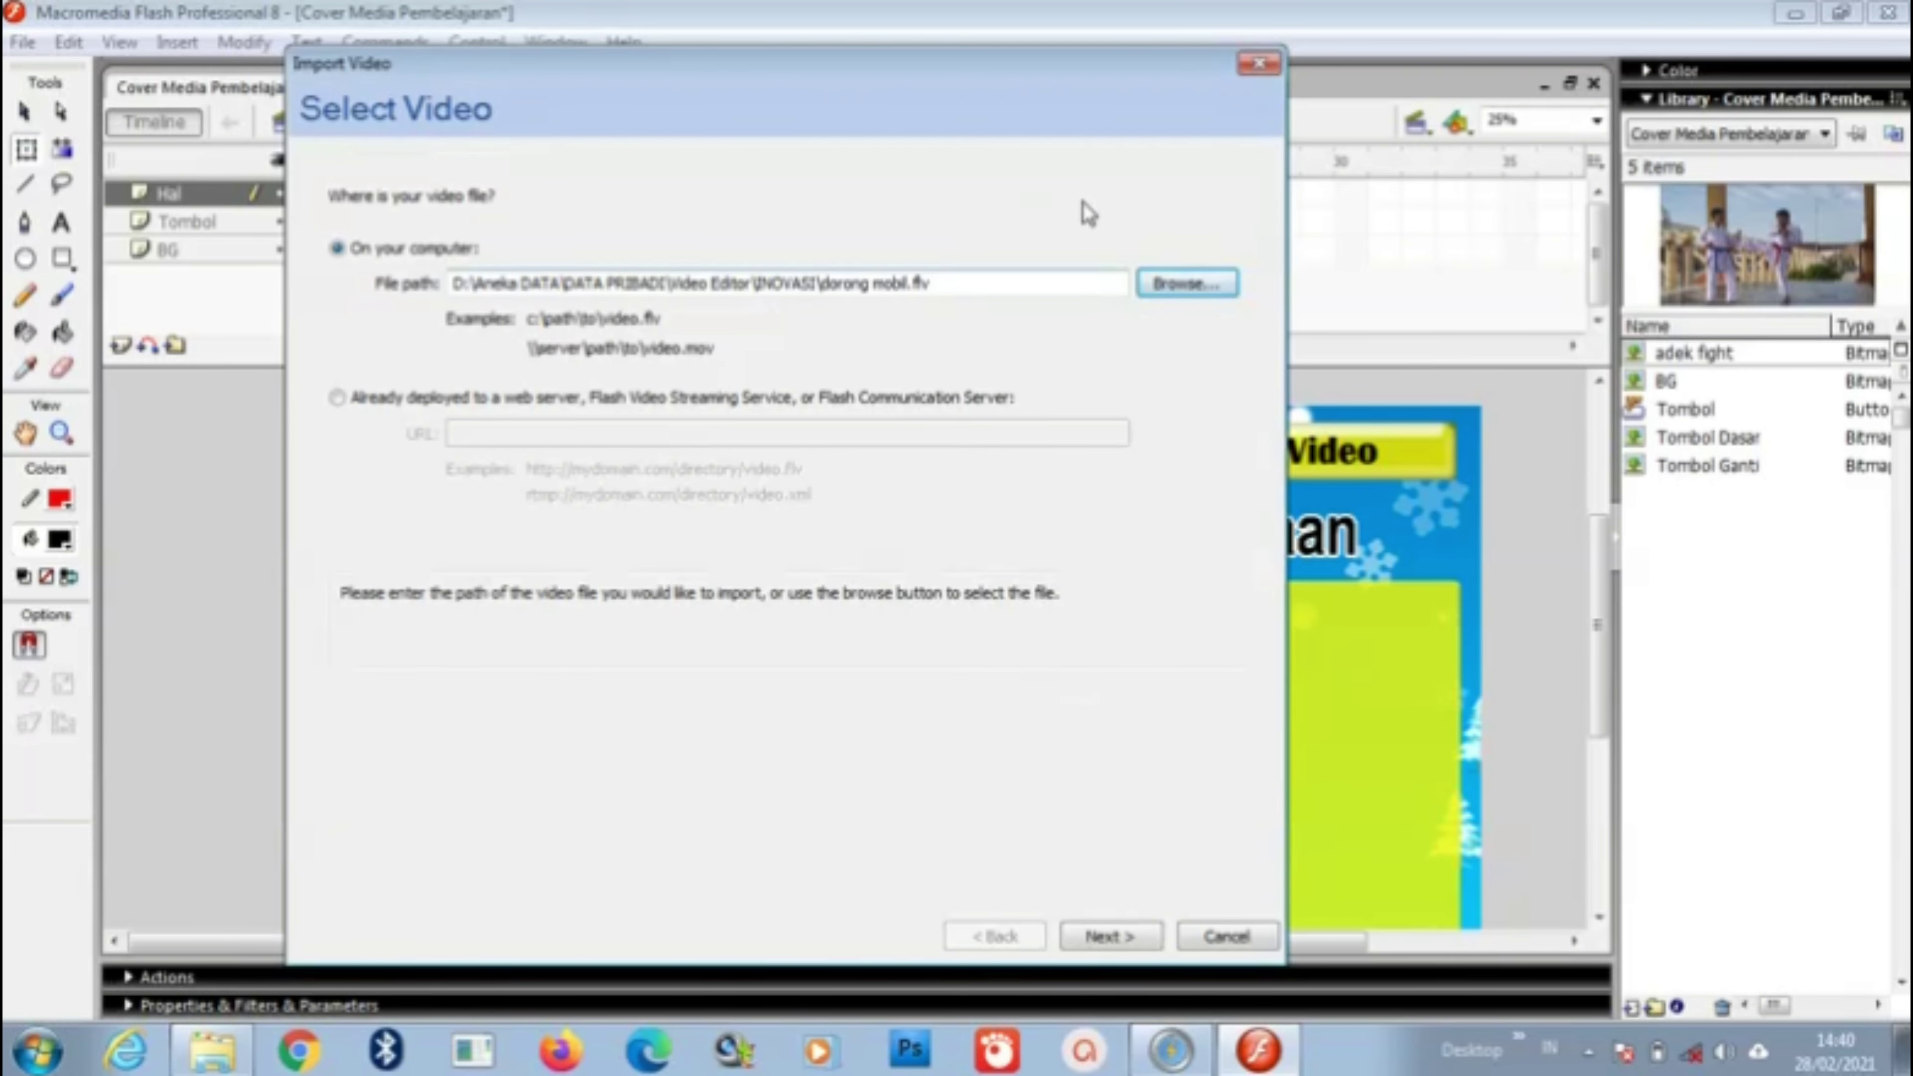
Step: Keep progressive download and the SteelOverAll skin, and finish the video import
{"action": "left_click", "coordinate": [1112, 938]}
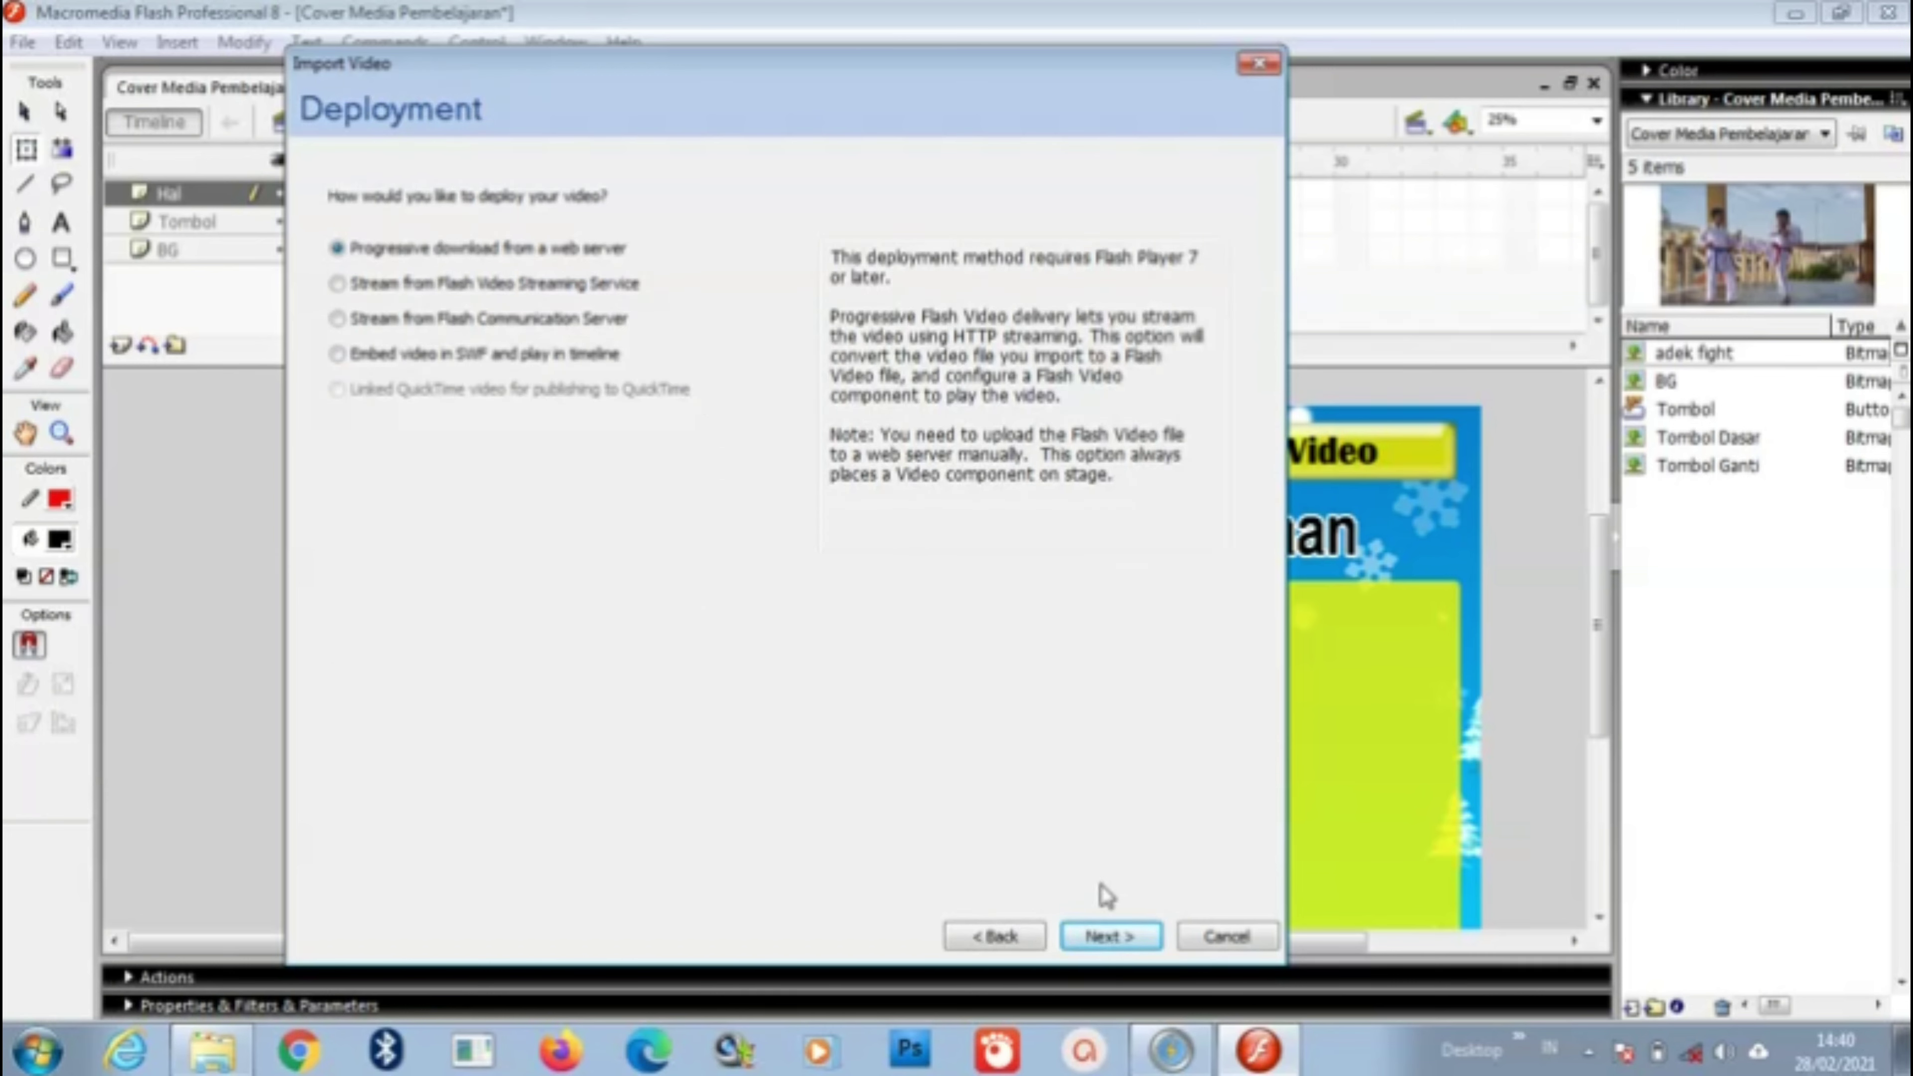
{"action": "left_click", "coordinate": [1110, 937]}
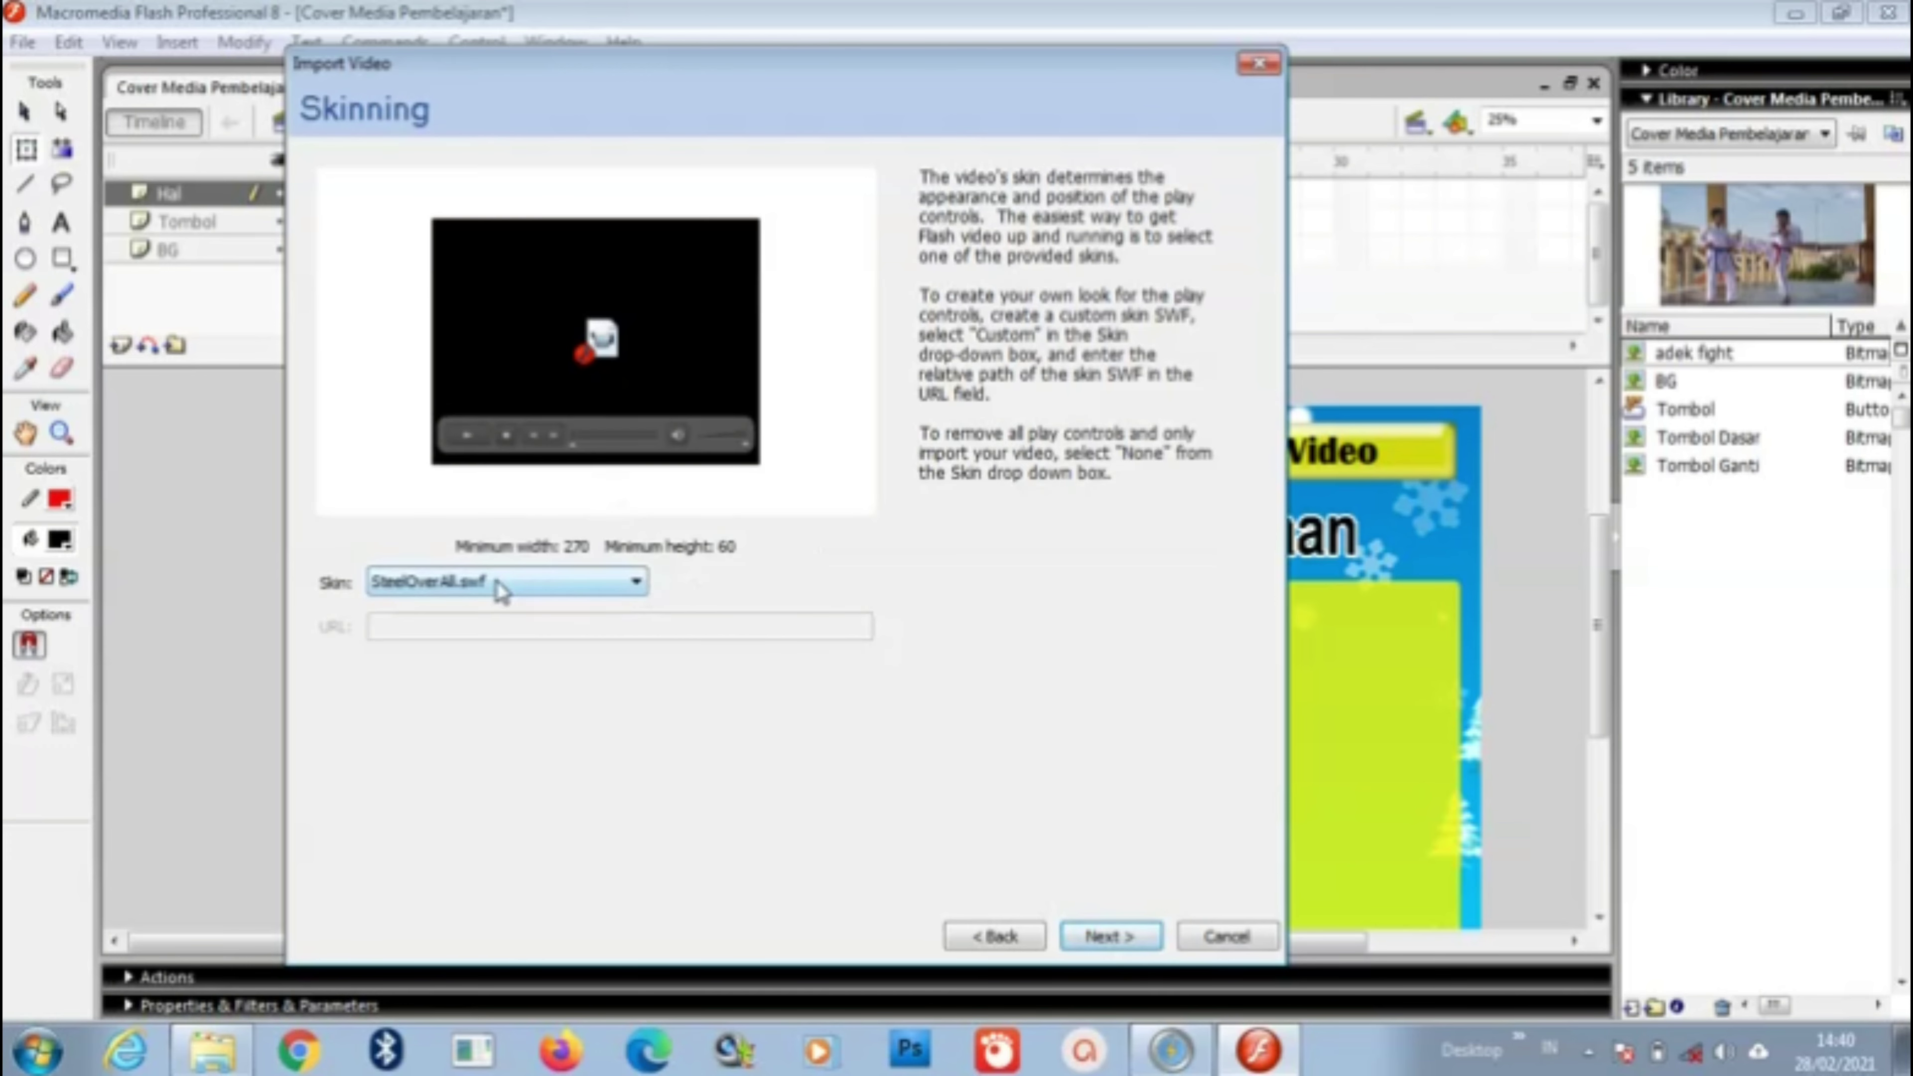
{"action": "left_click", "coordinate": [538, 584]}
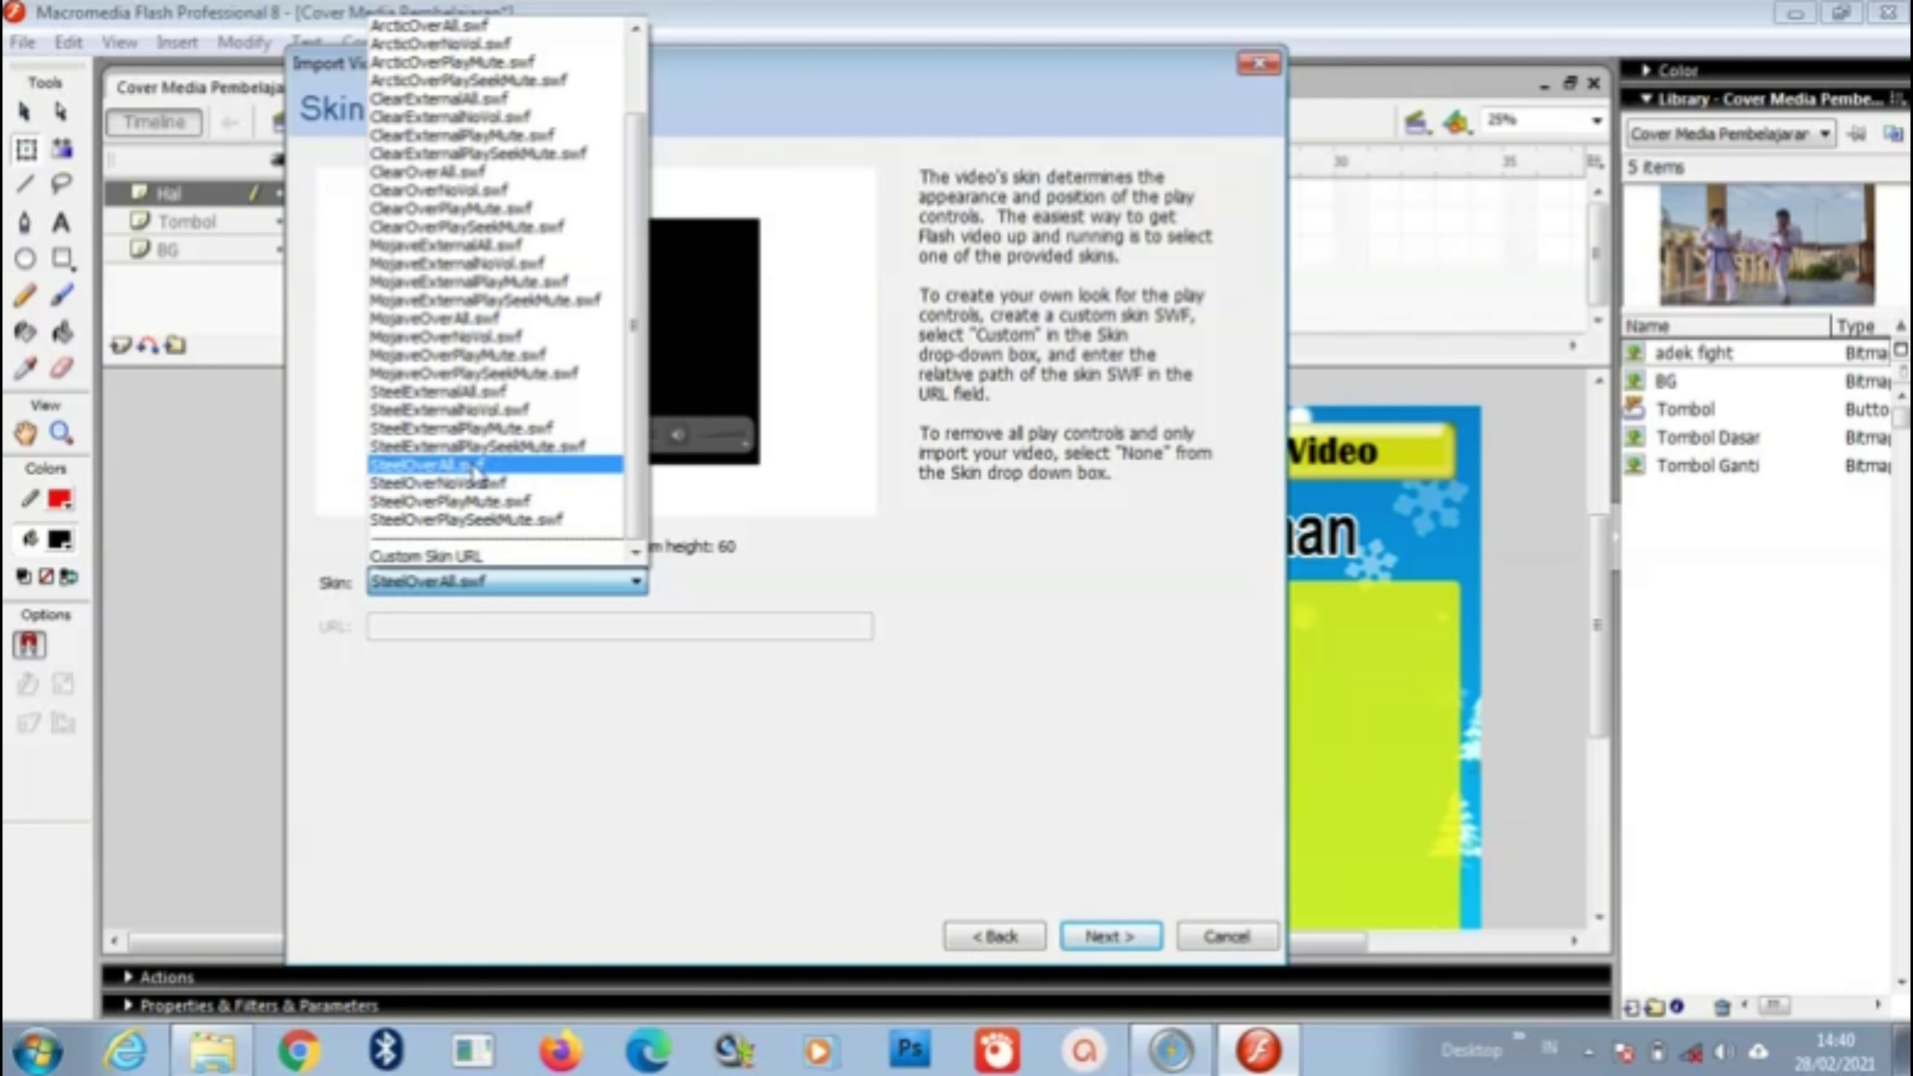
{"action": "left_click", "coordinate": [637, 596]}
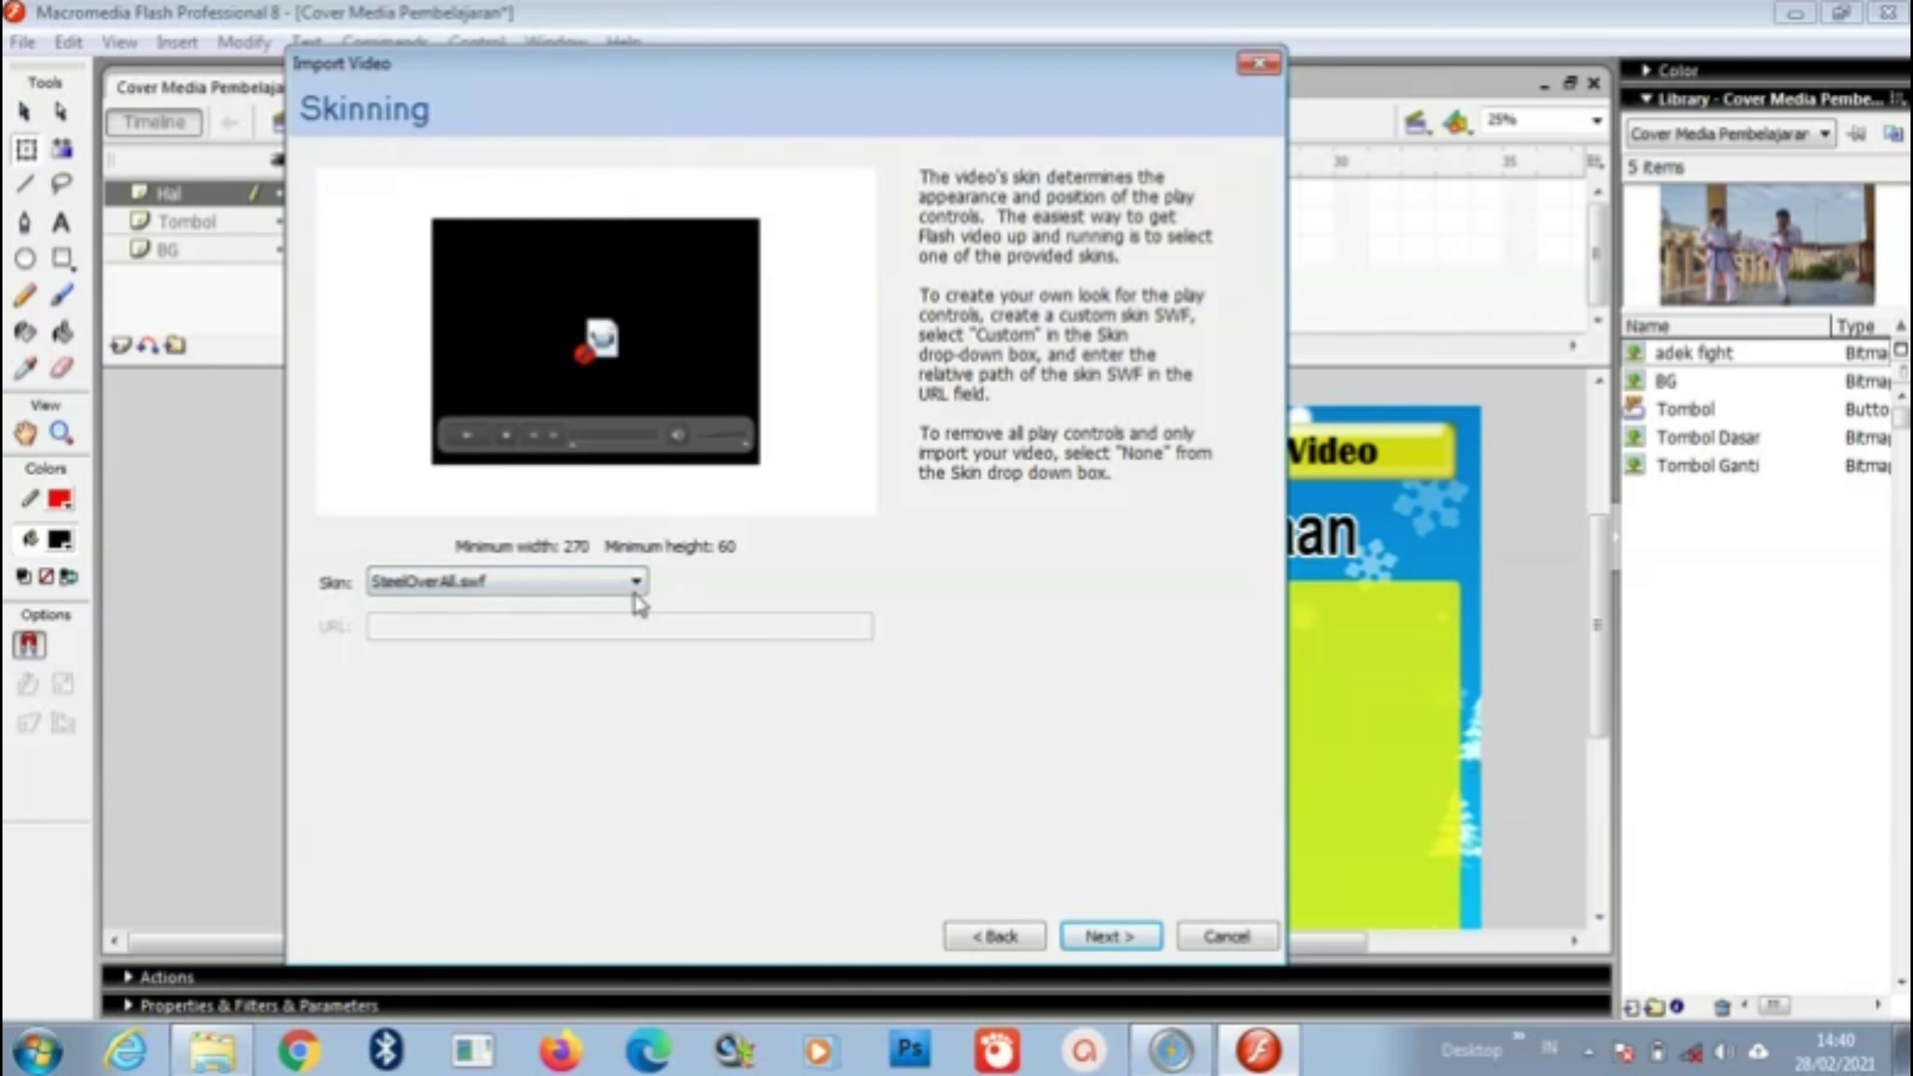
{"action": "left_click", "coordinate": [1126, 937]}
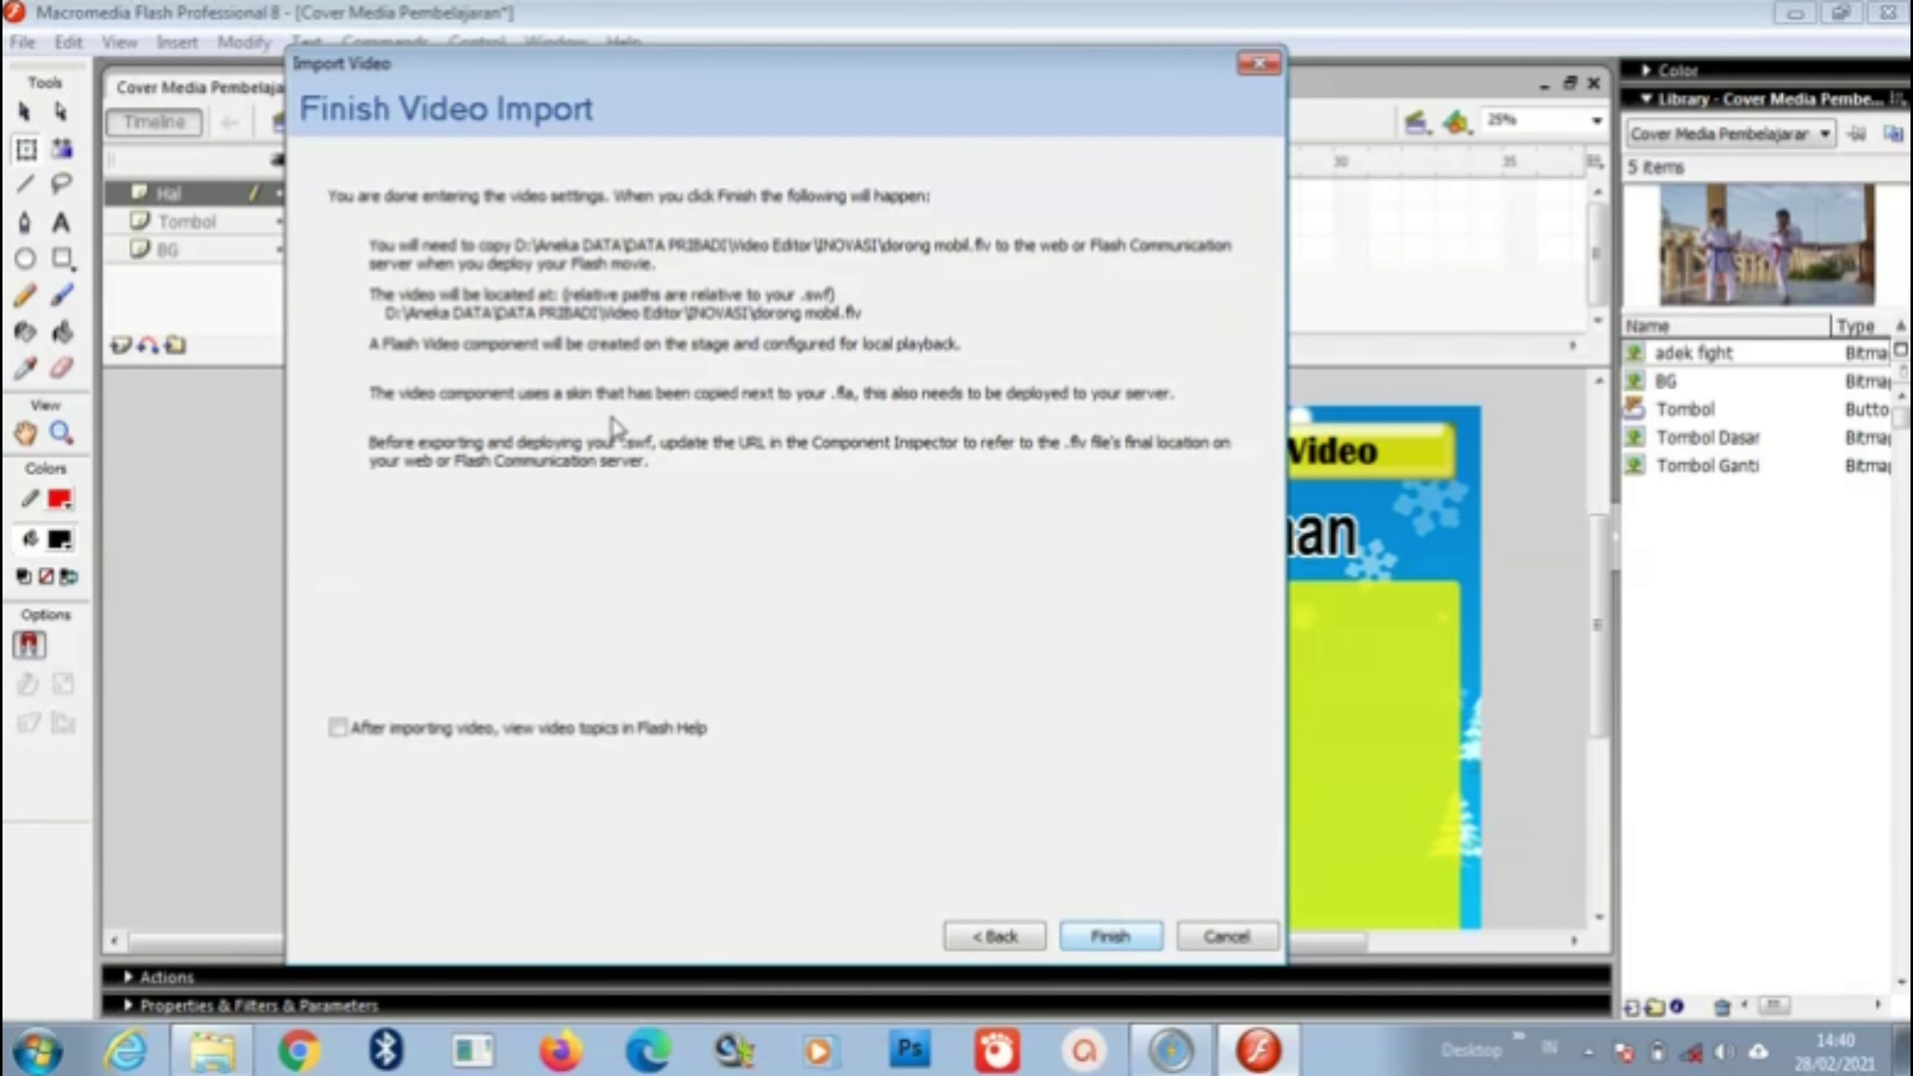
{"action": "left_click", "coordinate": [1115, 941]}
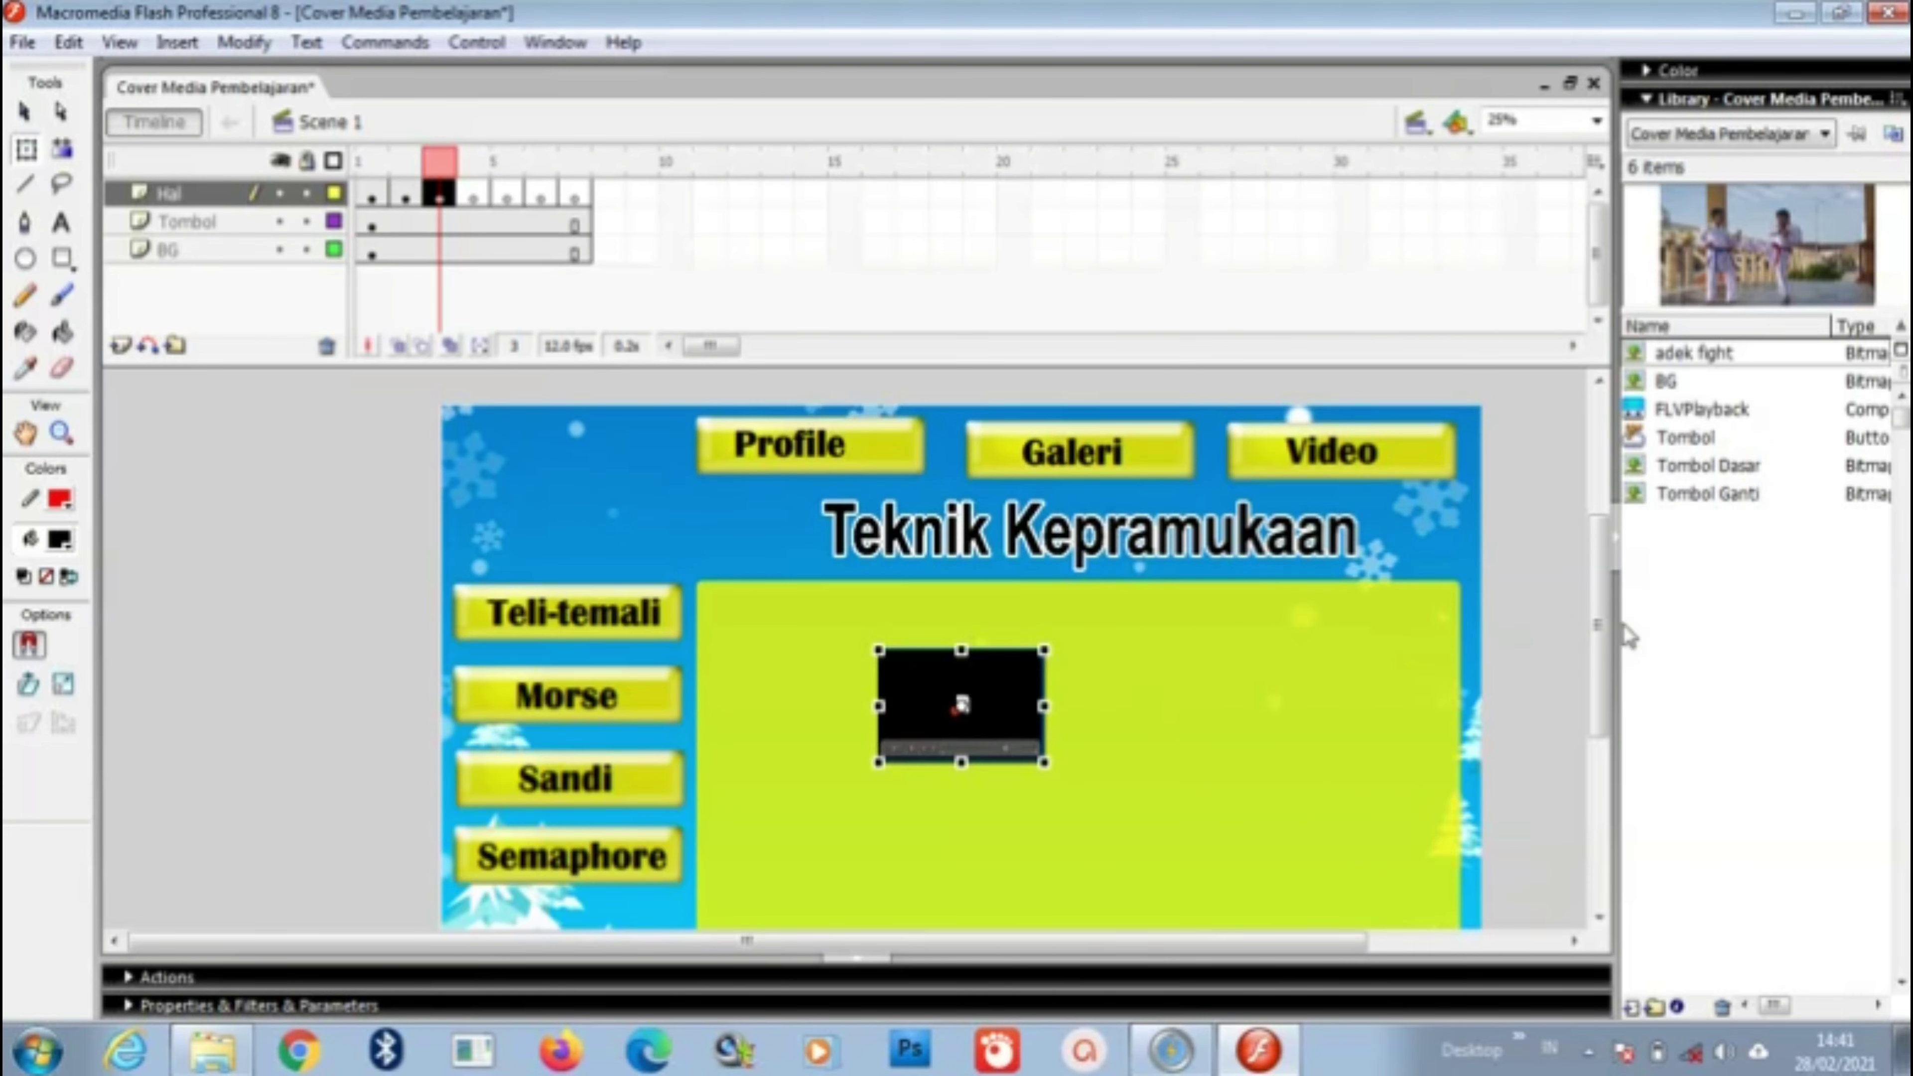
Step: Stretch the video player to cover the content panel, then go to Hal frame 4
{"action": "left_click_drag", "start_coordinate": [1604, 615], "coordinate": [1616, 670]}
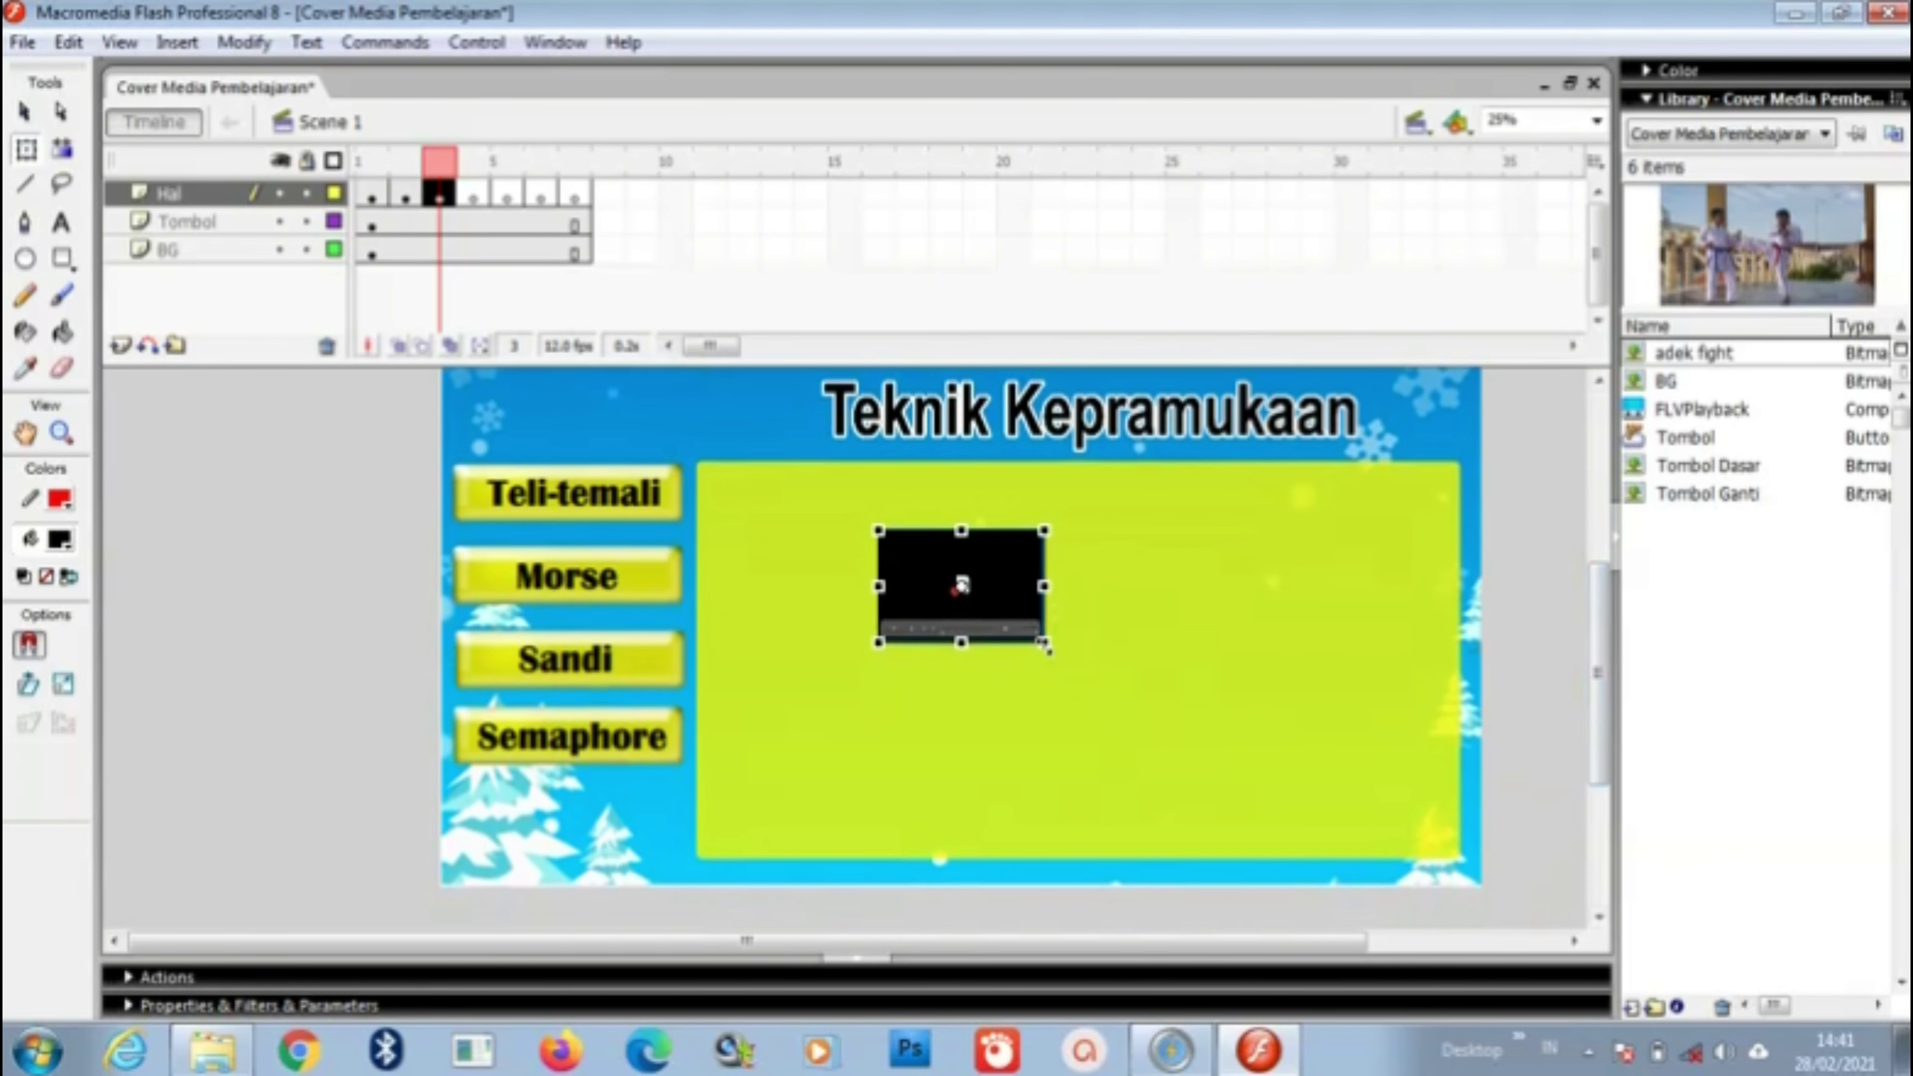
{"action": "left_click_drag", "start_coordinate": [1044, 643], "coordinate": [1456, 849]}
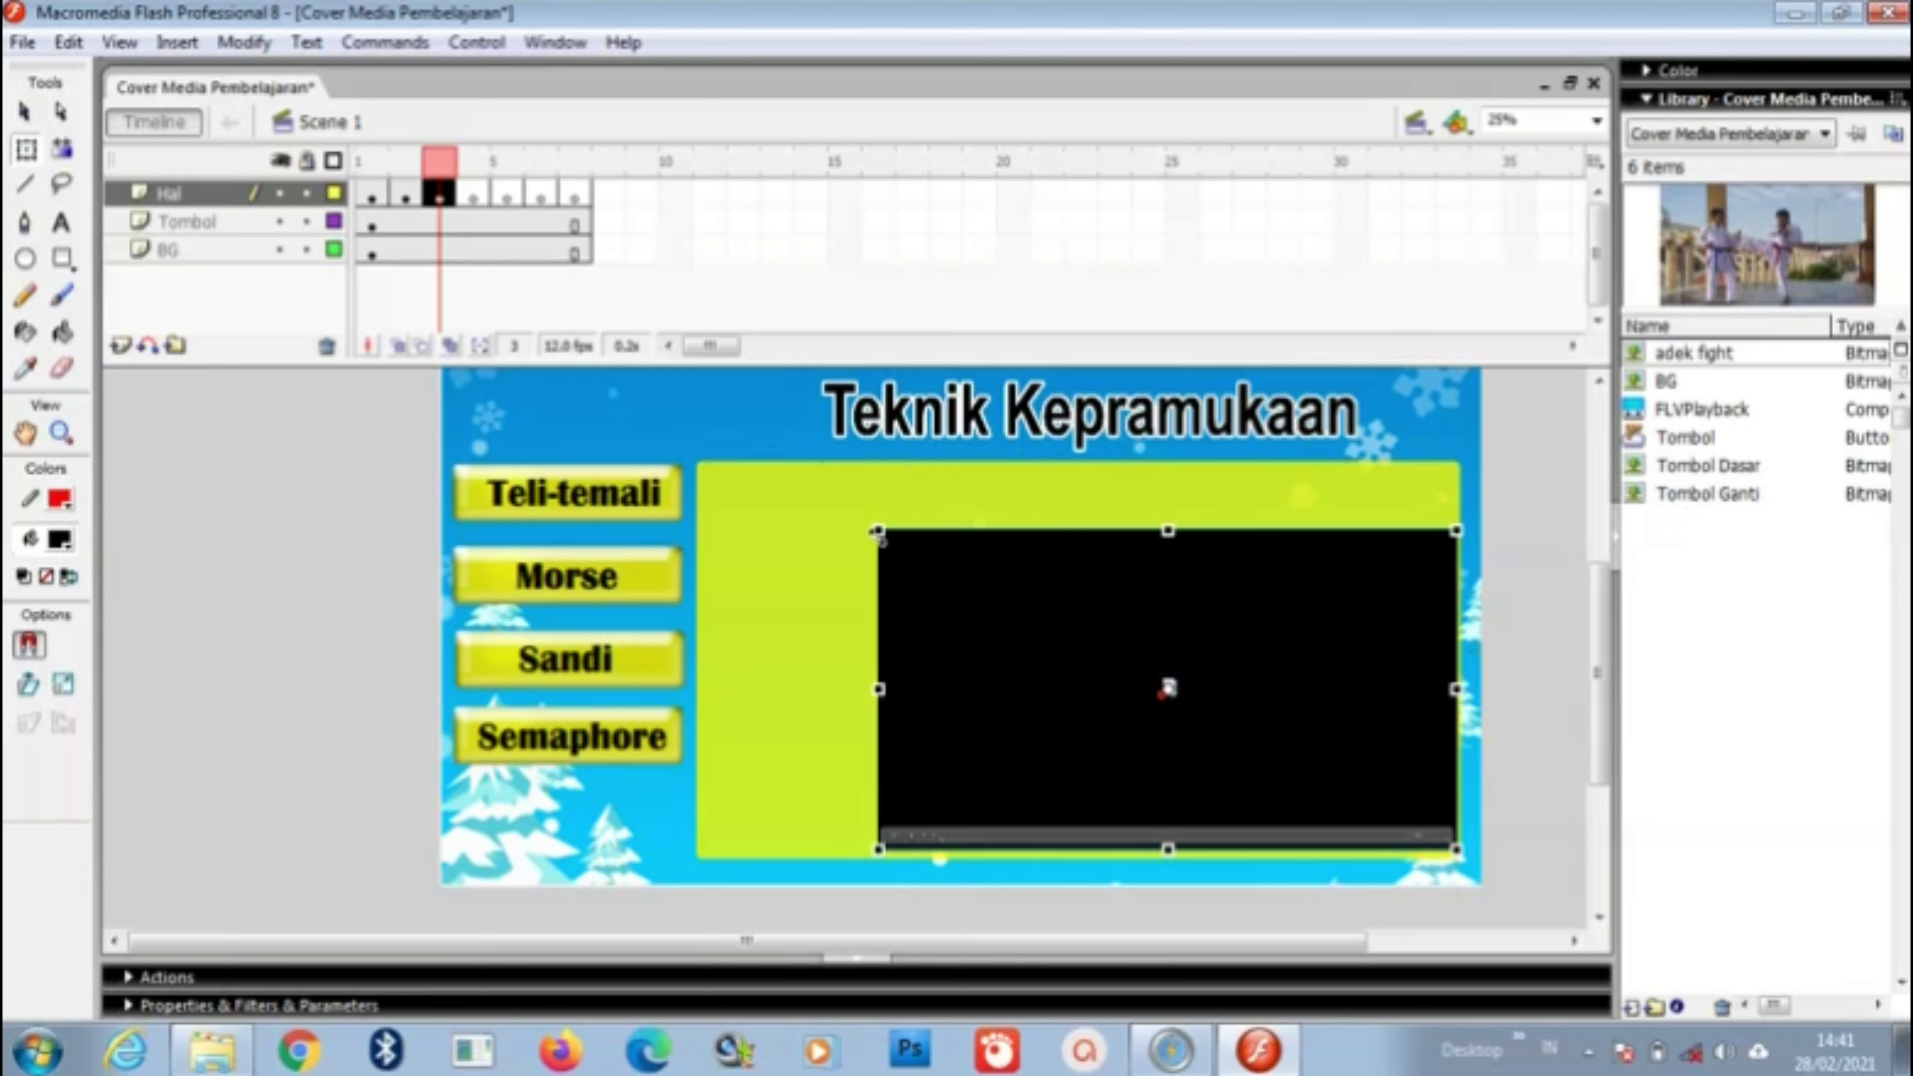
{"action": "left_click_drag", "start_coordinate": [879, 529], "coordinate": [695, 461]}
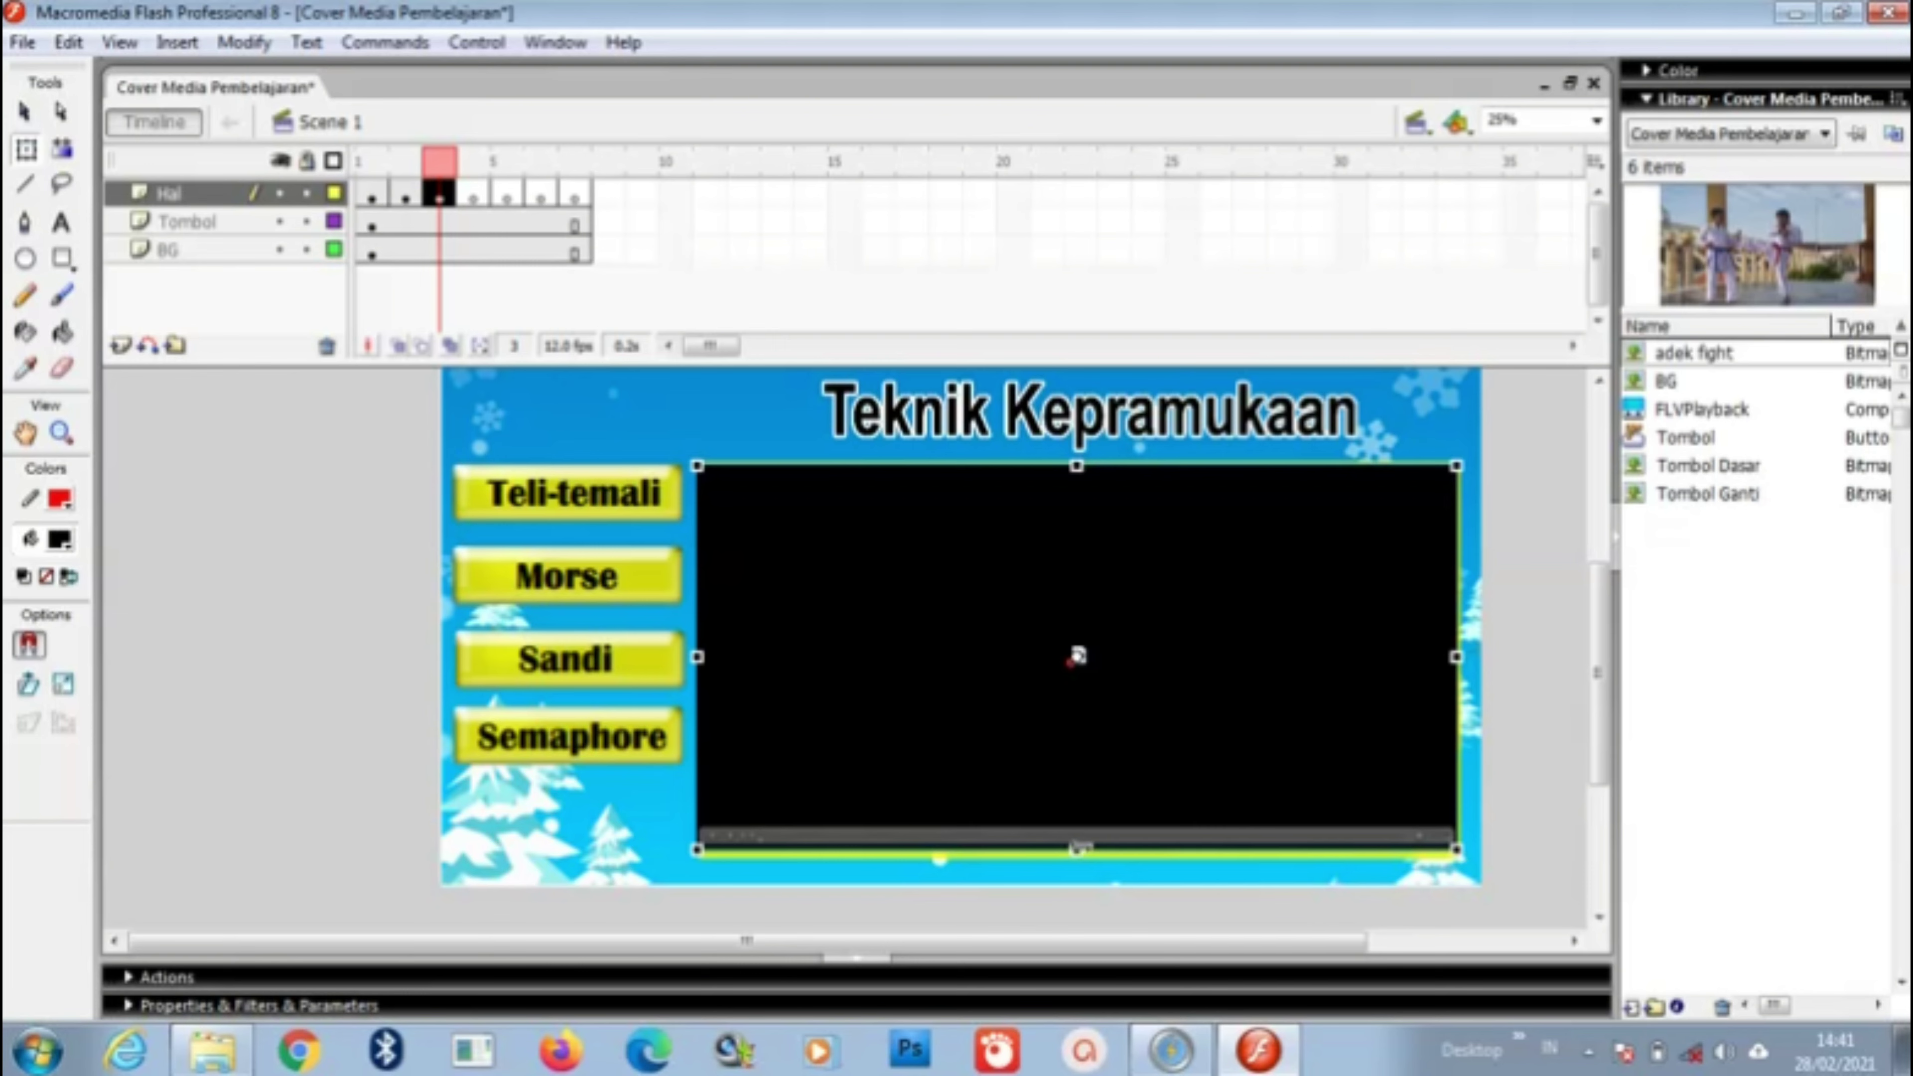
{"action": "left_click_drag", "start_coordinate": [1076, 850], "coordinate": [1075, 856]}
{"action": "key", "text": "Down"}
{"action": "key", "text": "Down"}
{"action": "key", "text": "Down"}
{"action": "key", "text": "Down"}
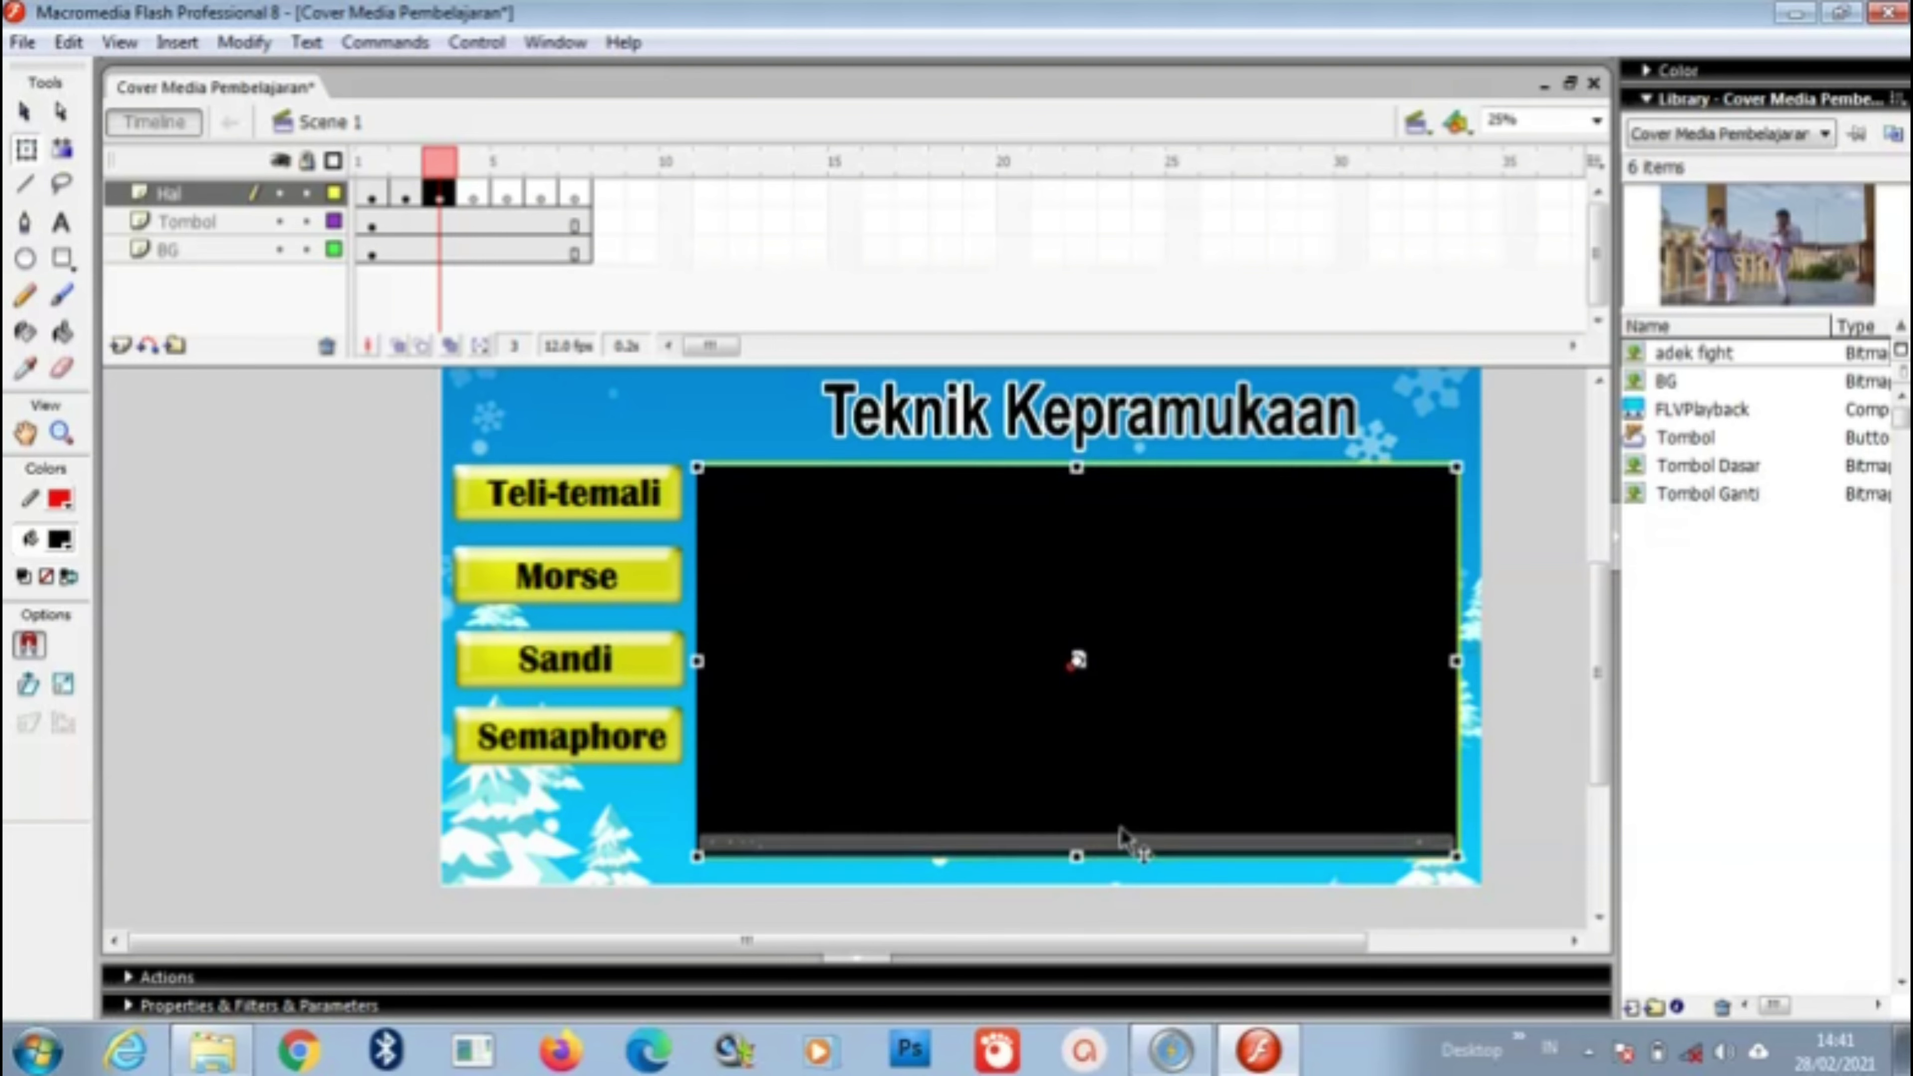
{"action": "key", "text": "Up"}
{"action": "key", "text": "Up"}
{"action": "key", "text": "Up"}
{"action": "key", "text": "Up"}
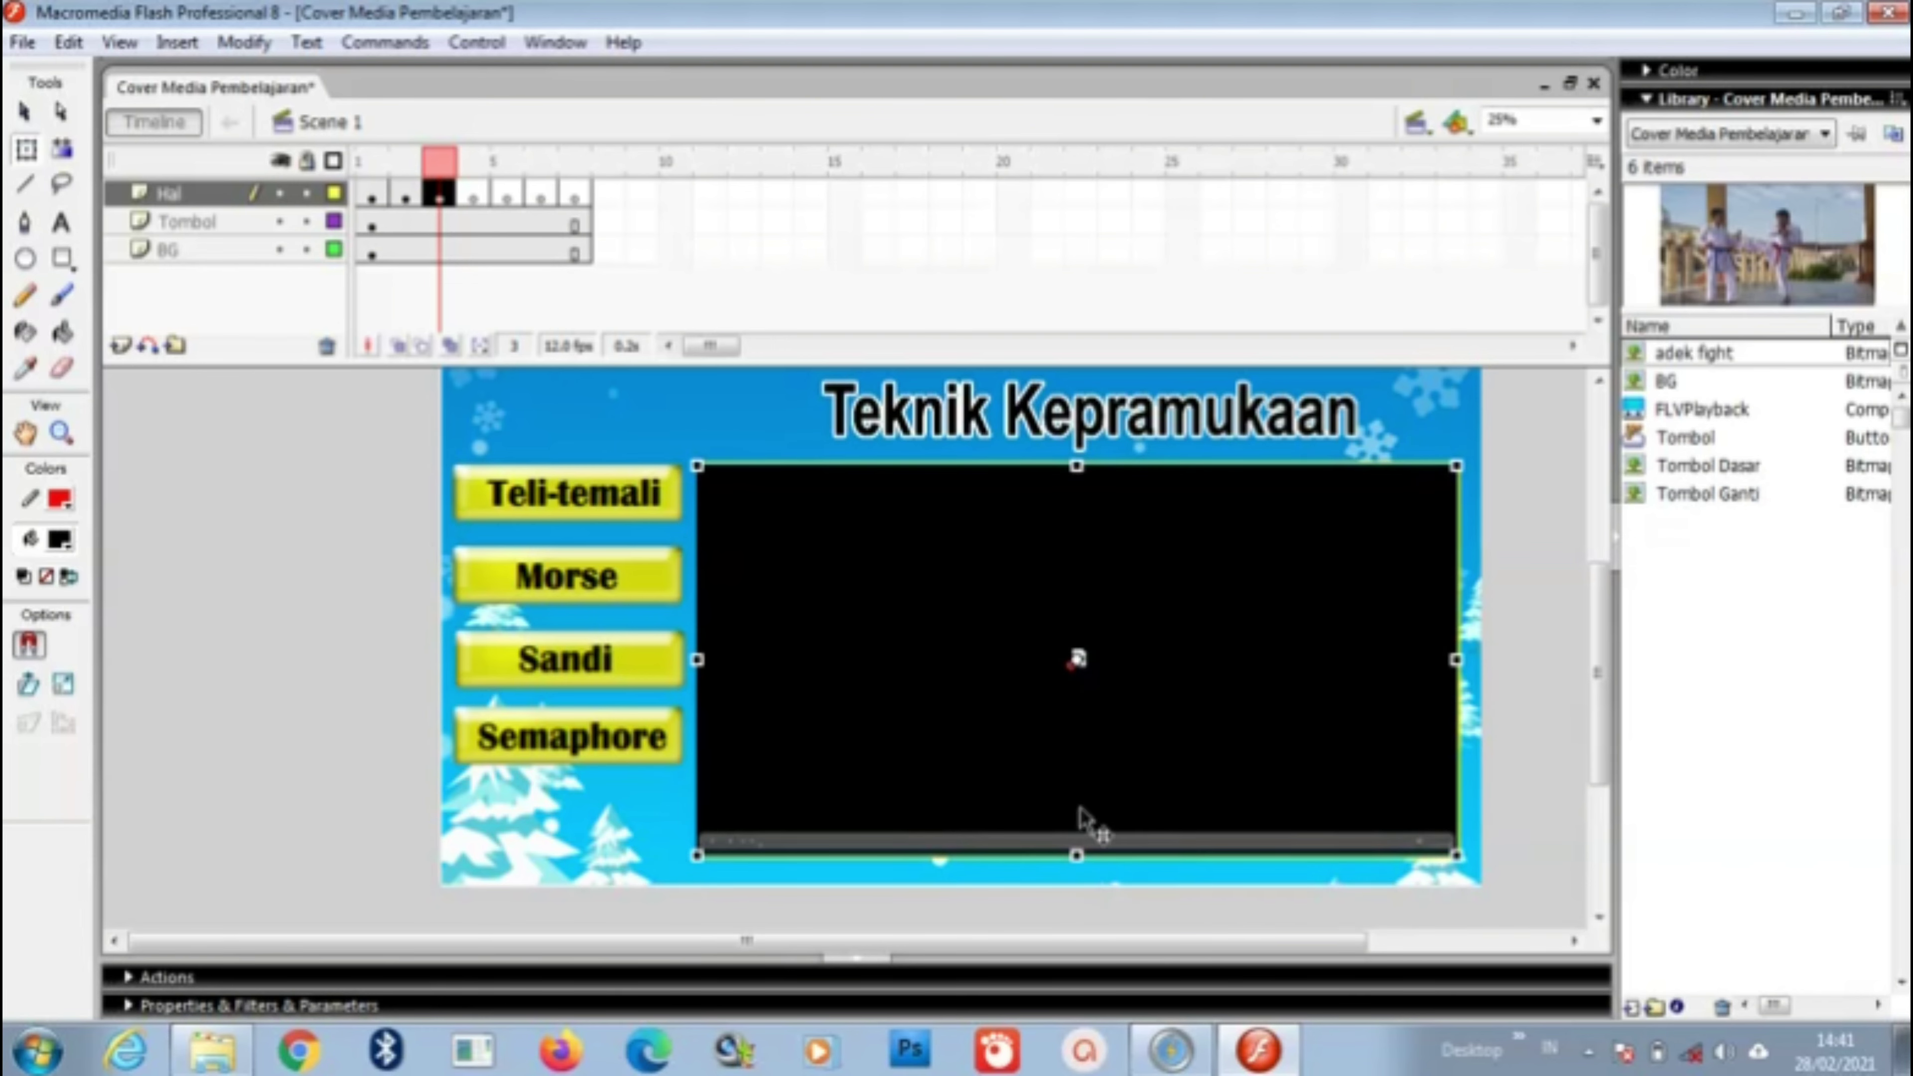
{"action": "left_click", "coordinate": [615, 420]}
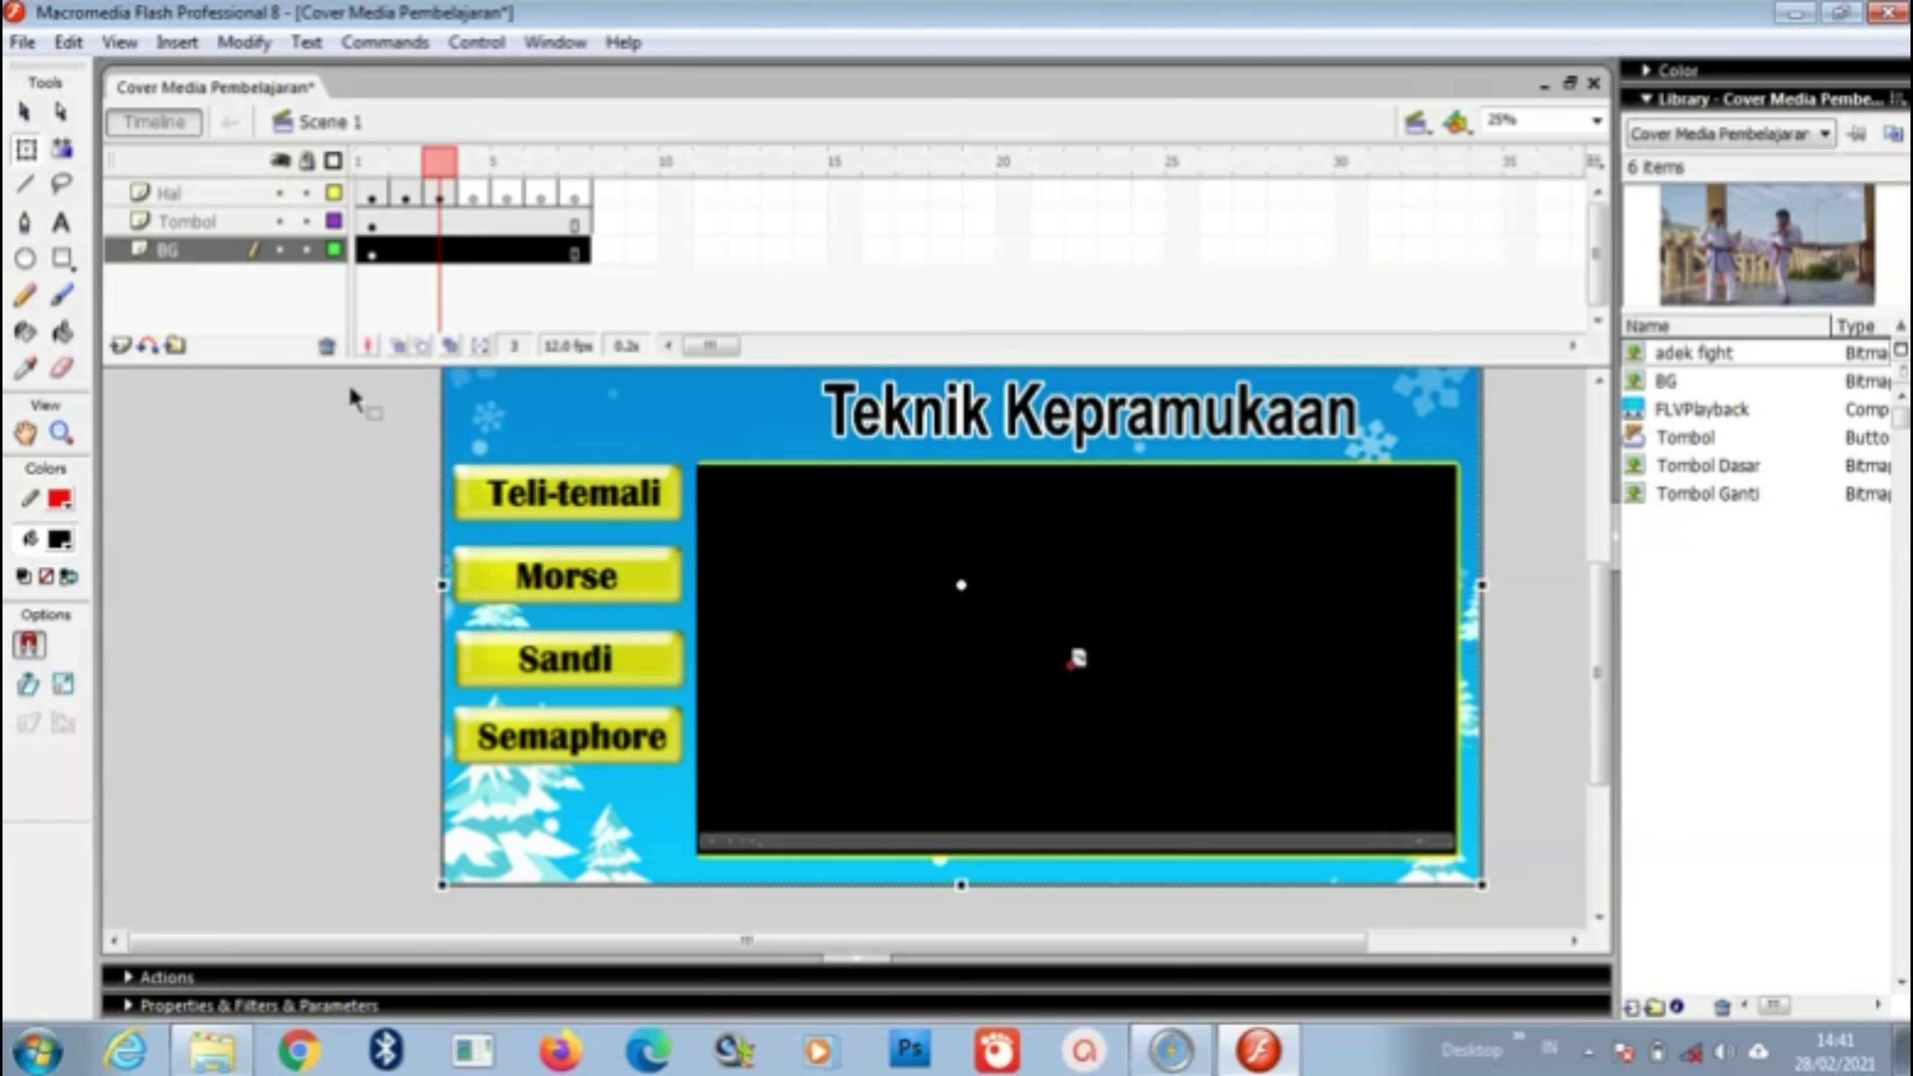
{"action": "scroll", "coordinate": [367, 404], "scroll_direction": "up", "scroll_amount": 2}
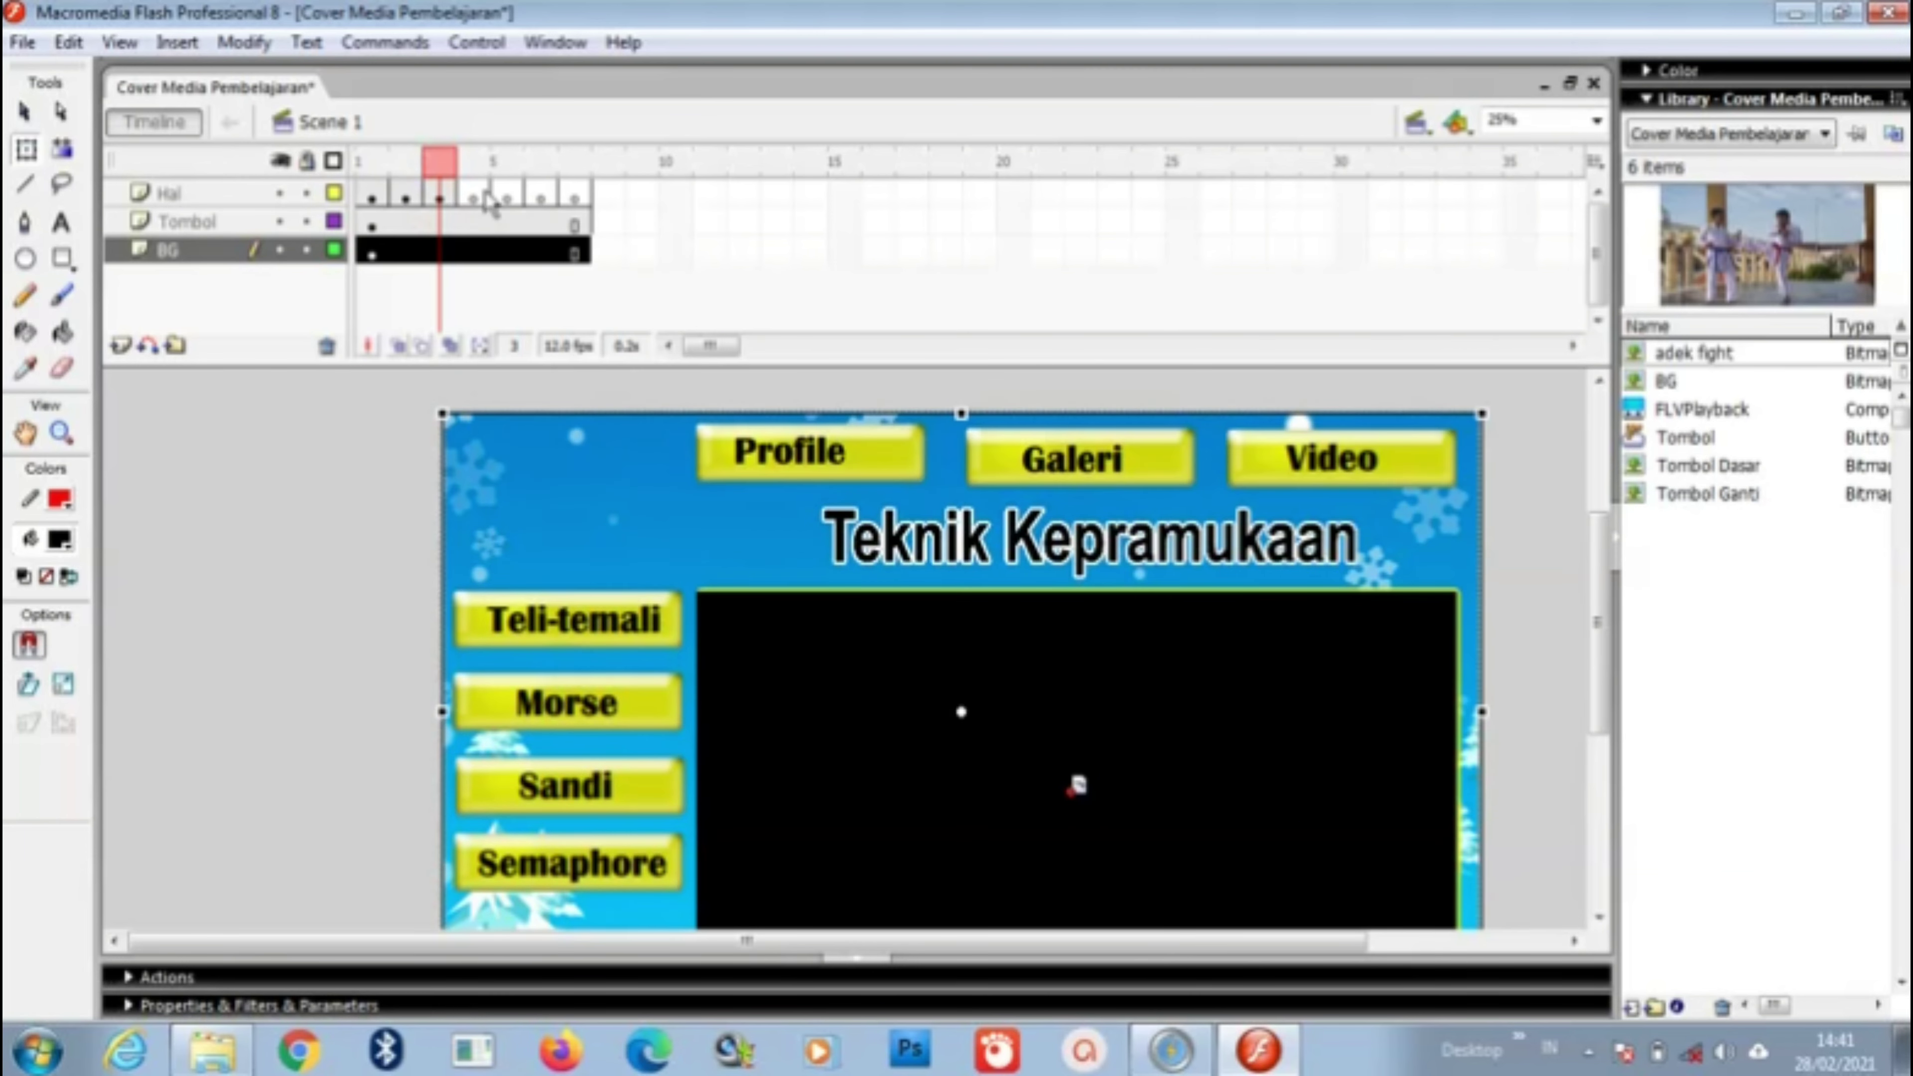
{"action": "left_click", "coordinate": [479, 195]}
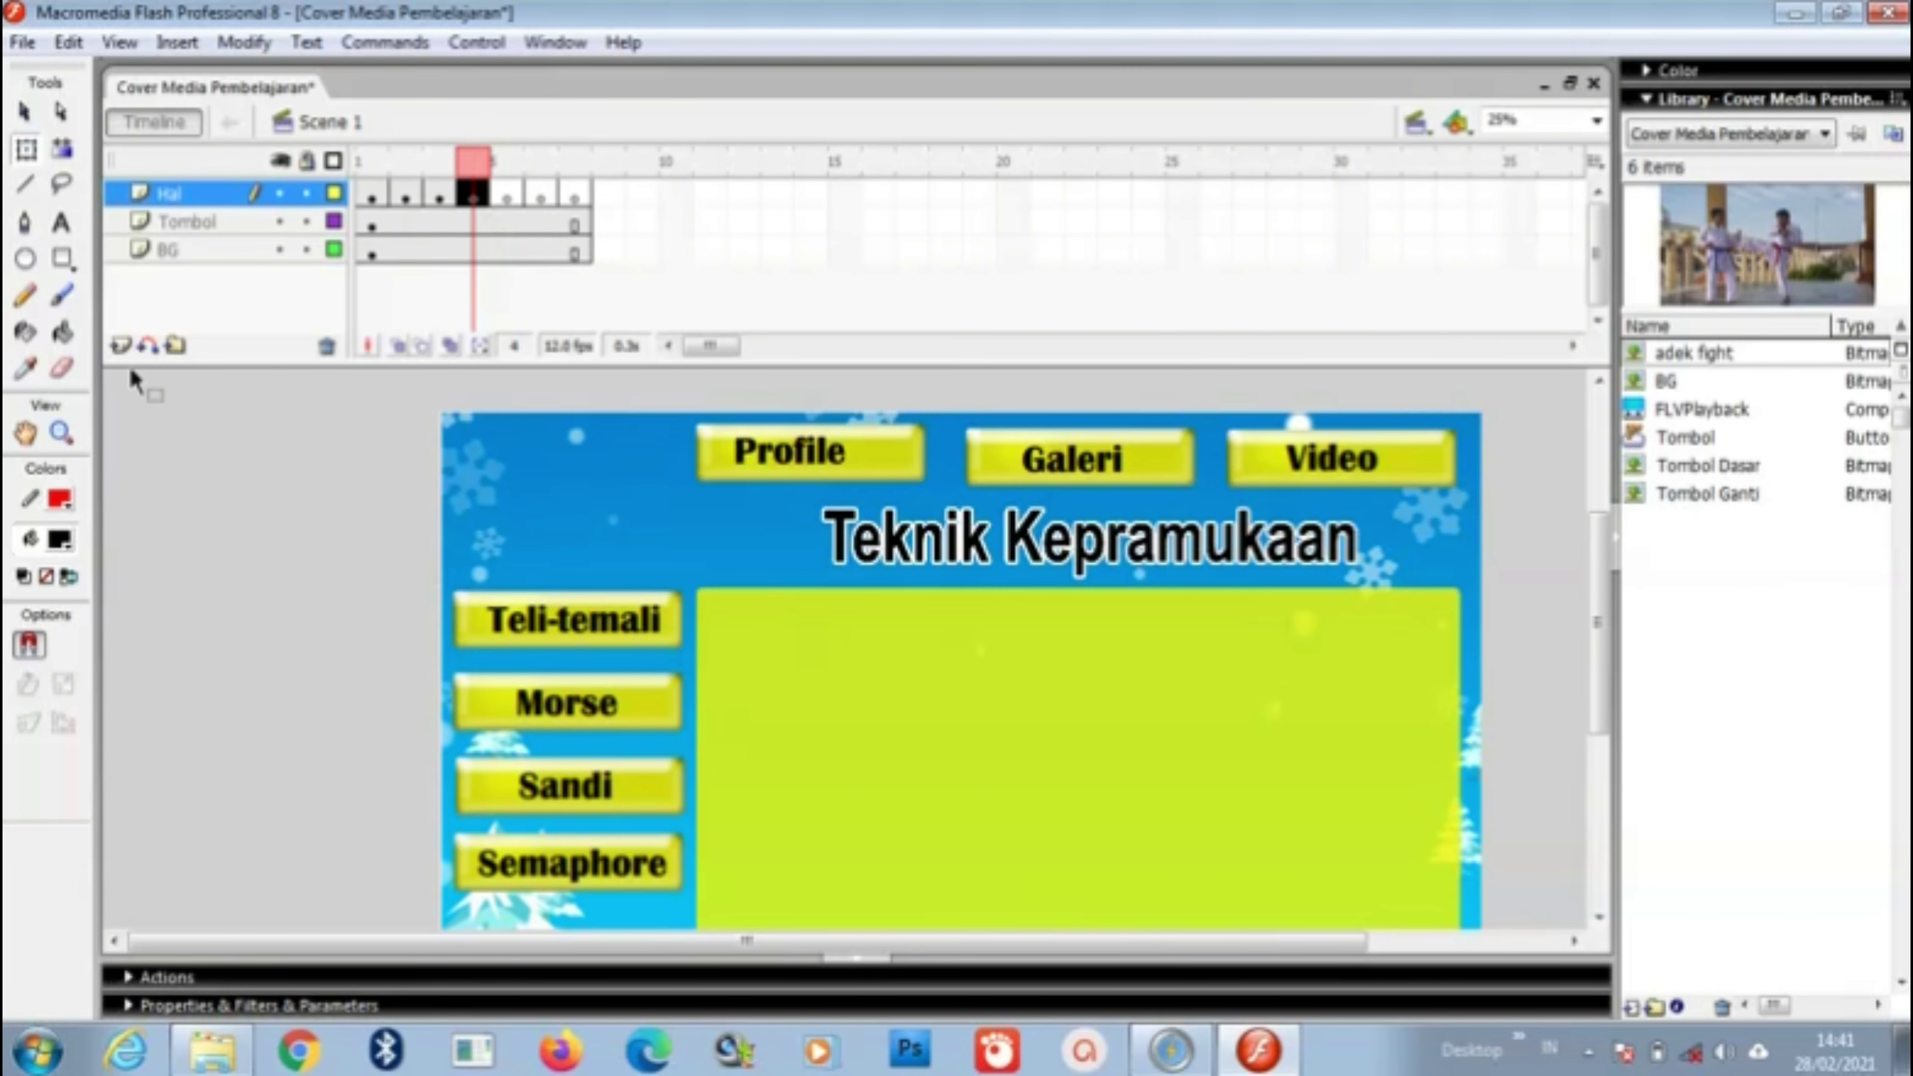
Step: Add heading text 'Tali-tali' on frame 4 and 'Morse' on frame 5
{"action": "left_click", "coordinate": [62, 223]}
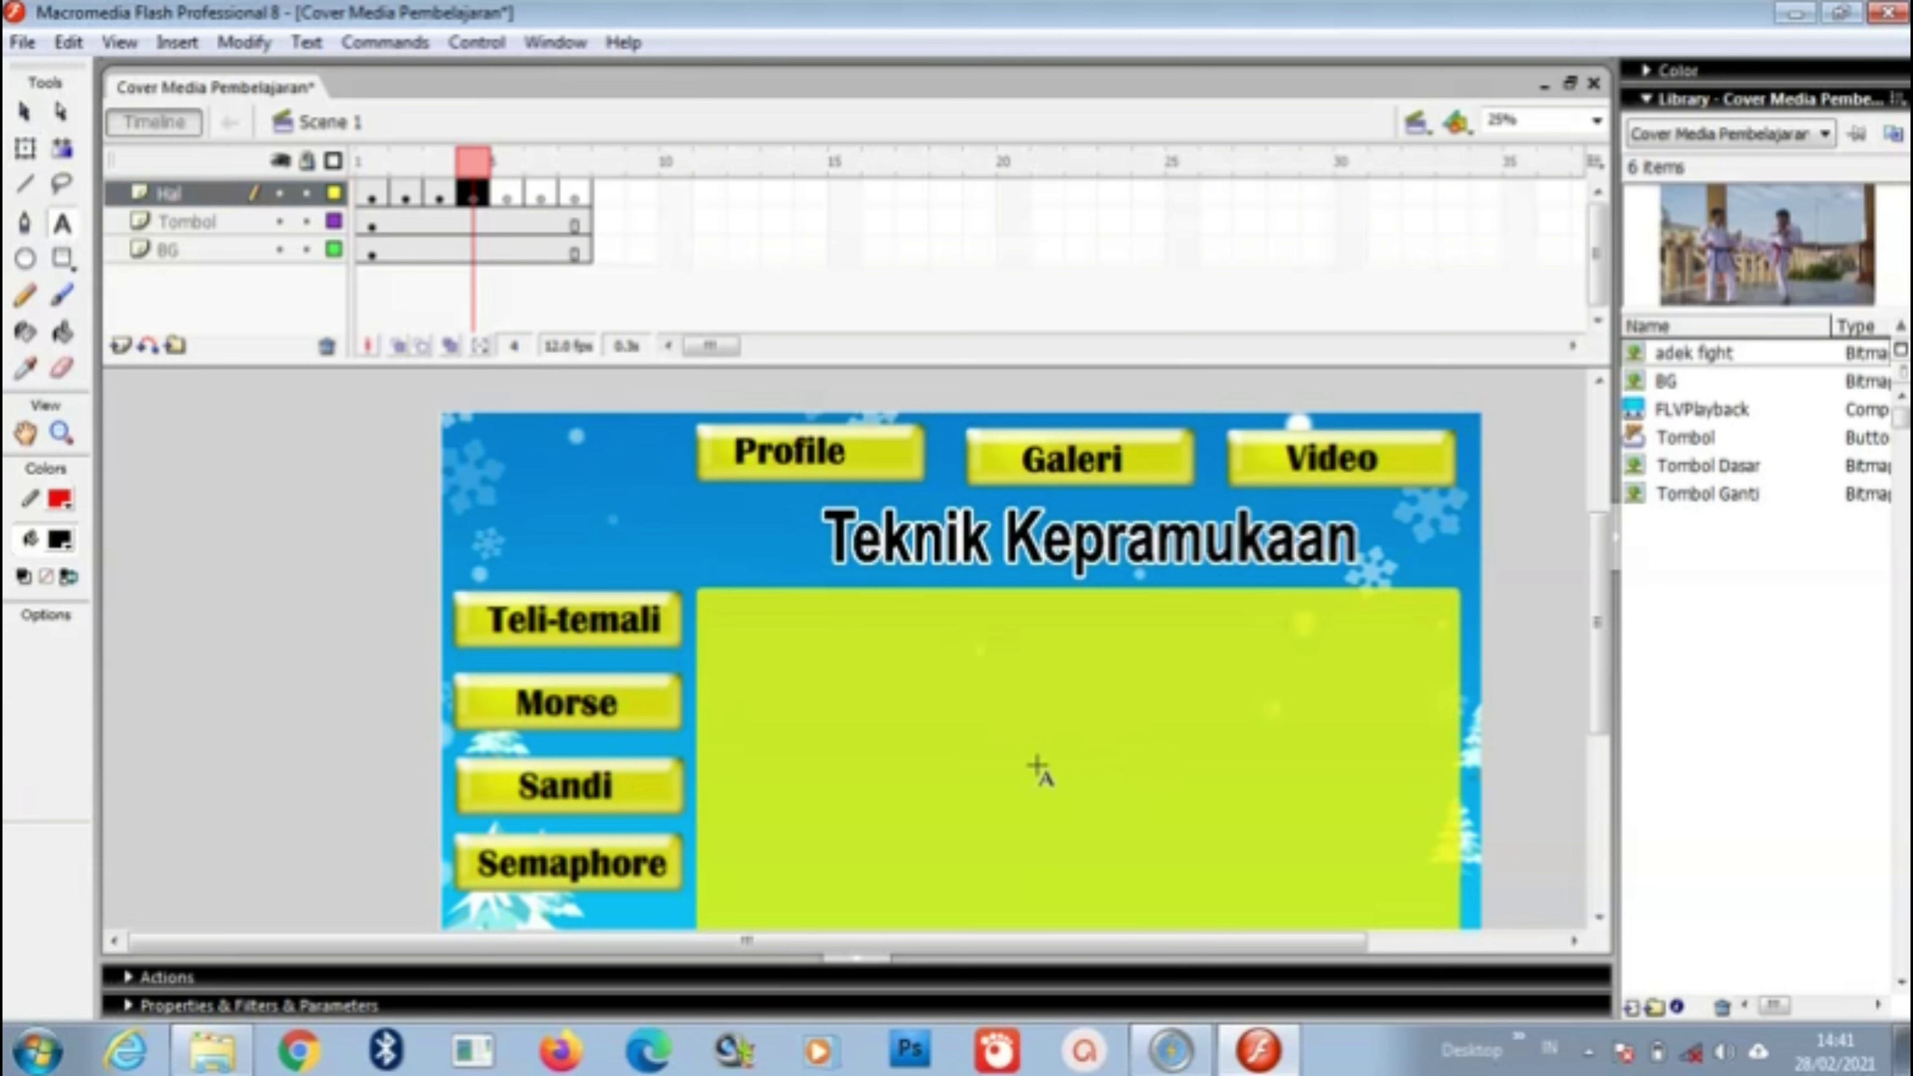
{"action": "left_click", "coordinate": [1007, 664]}
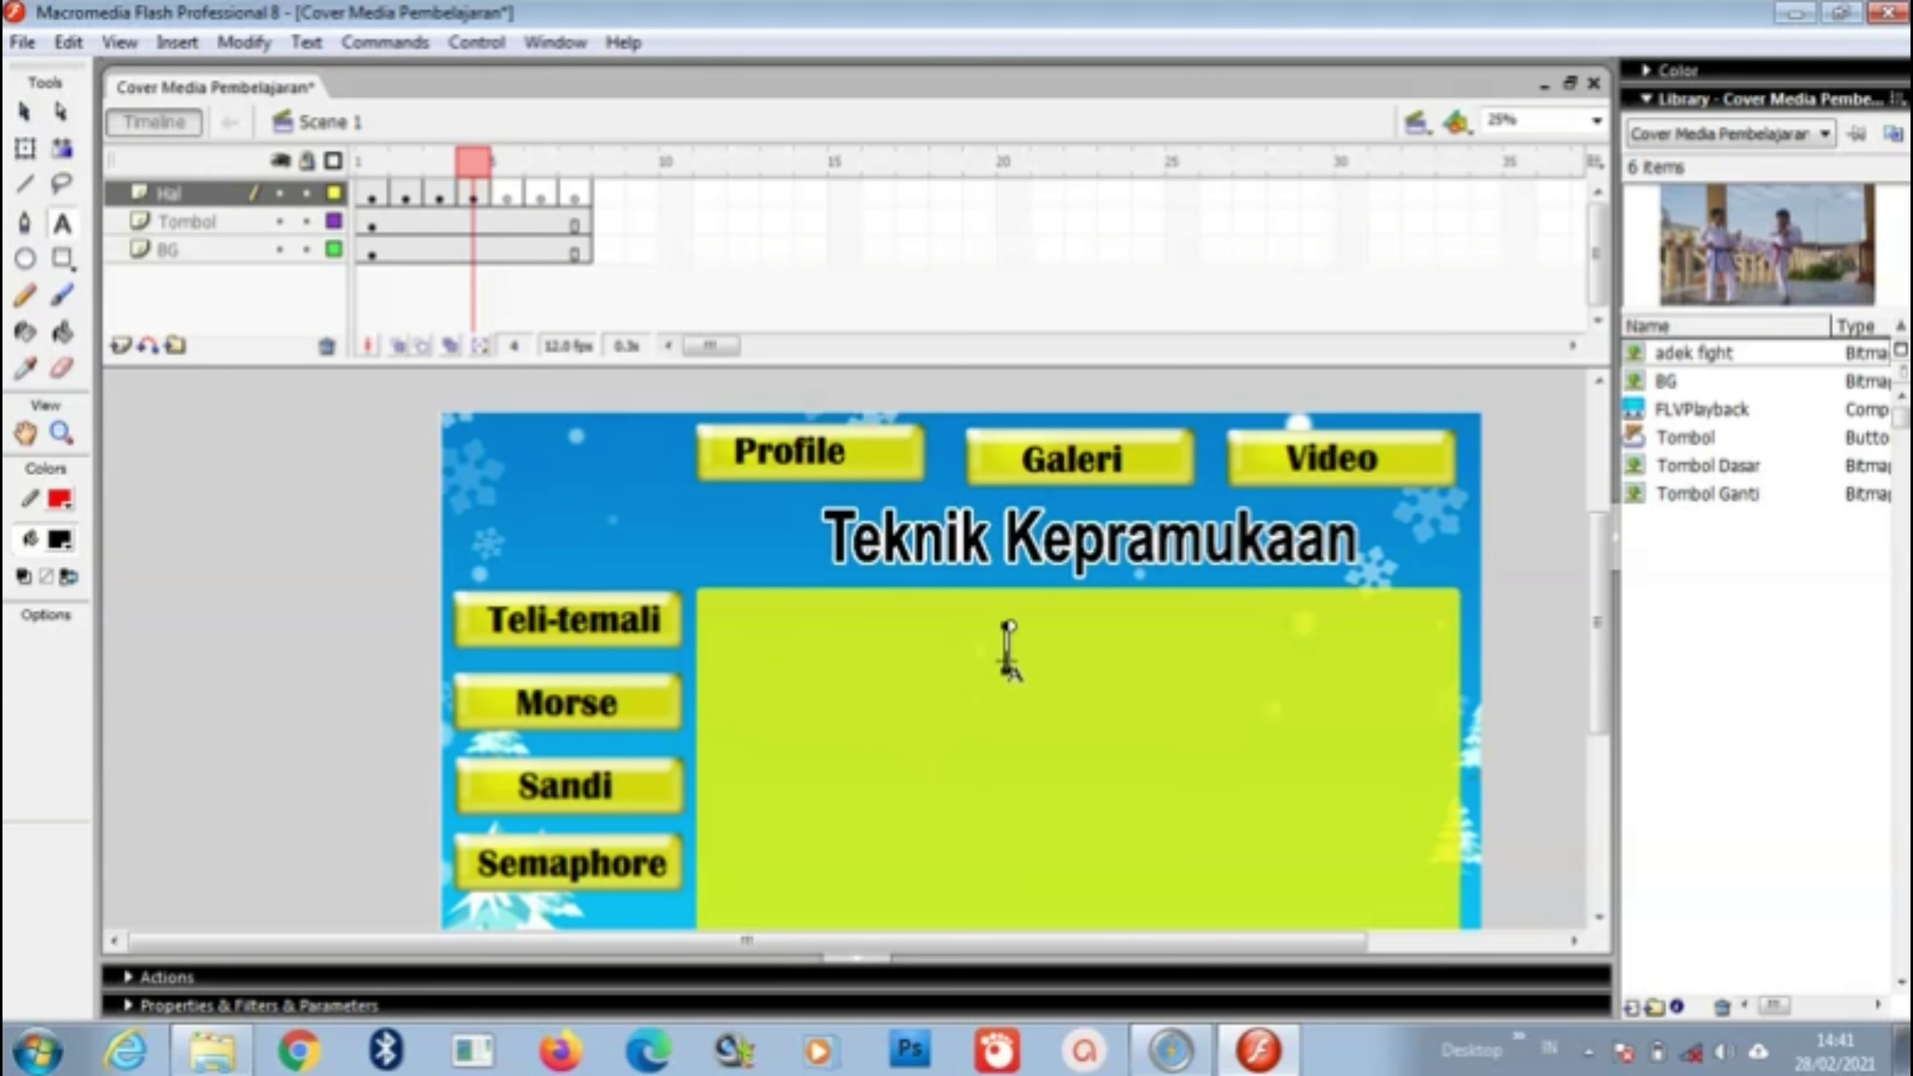
{"action": "type", "text": "Tali"}
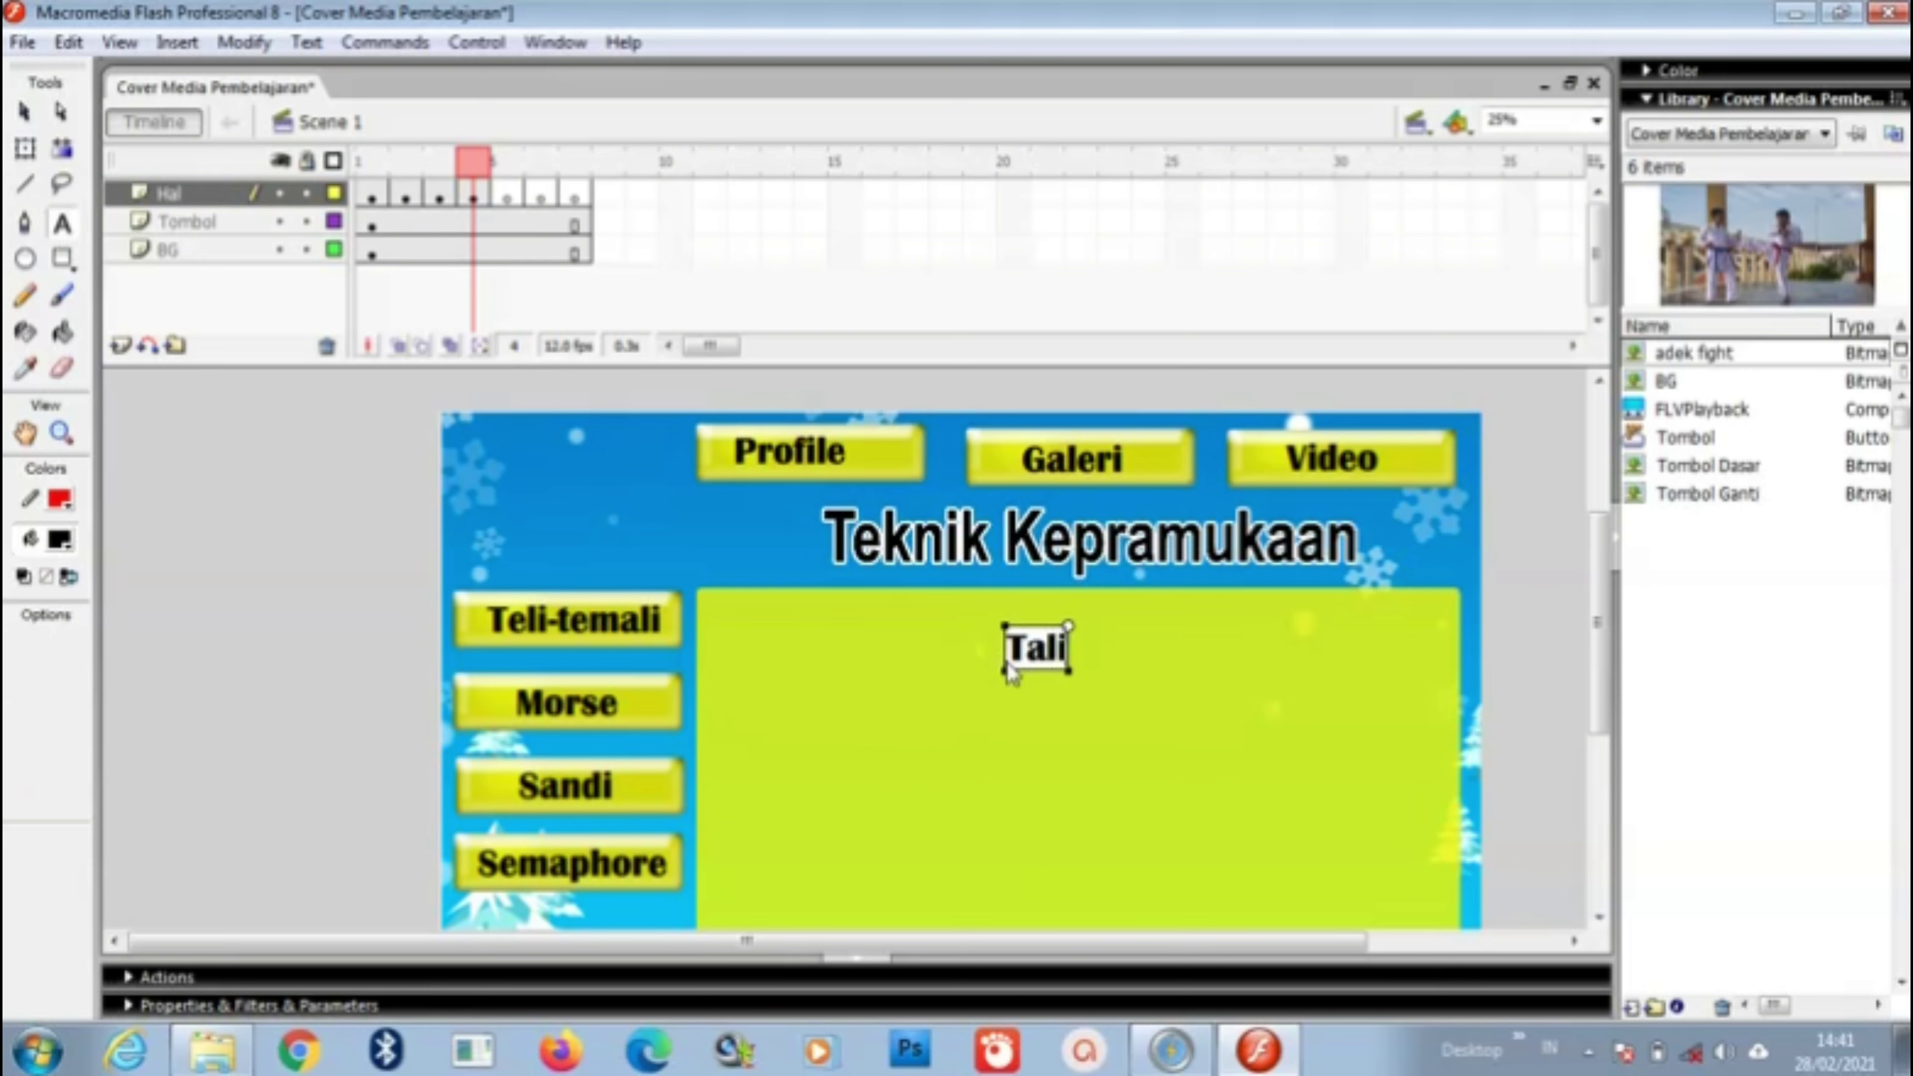
{"action": "type", "text": "-tali"}
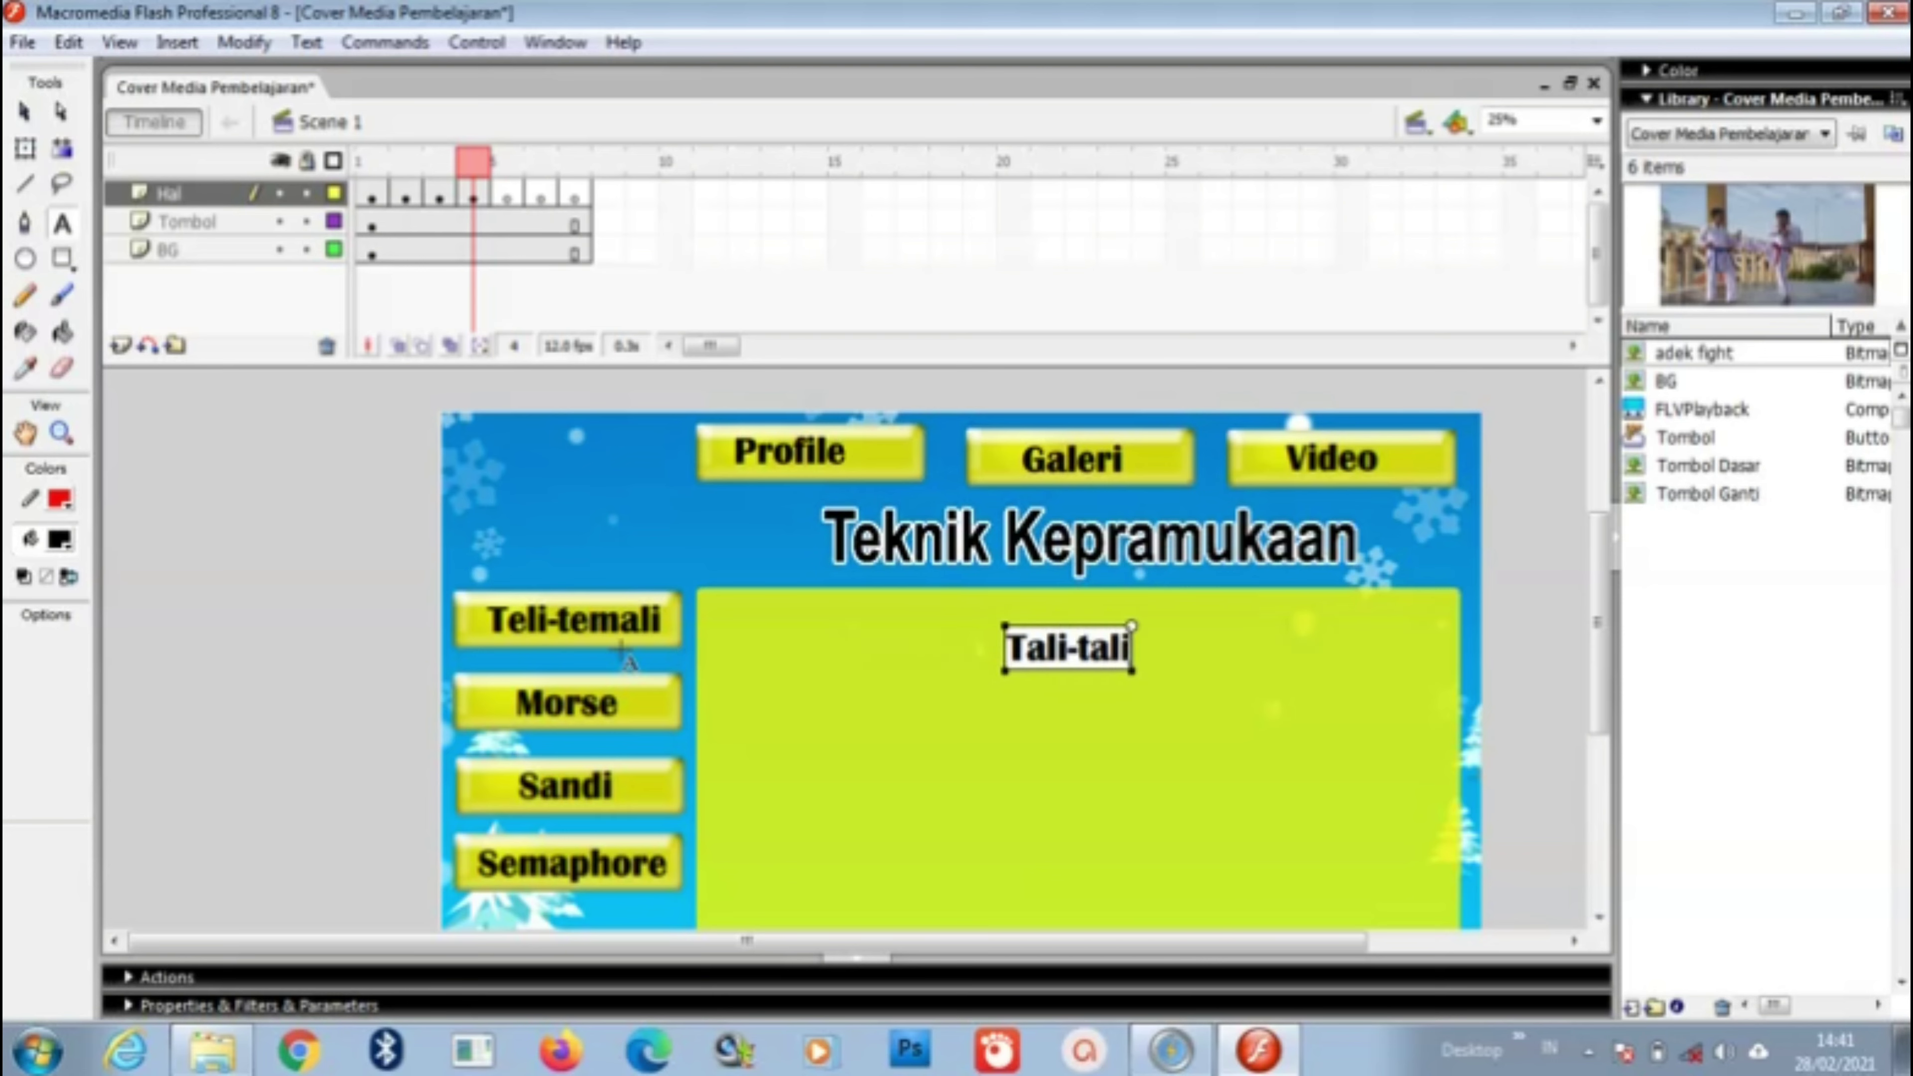
{"action": "left_click", "coordinate": [506, 196]}
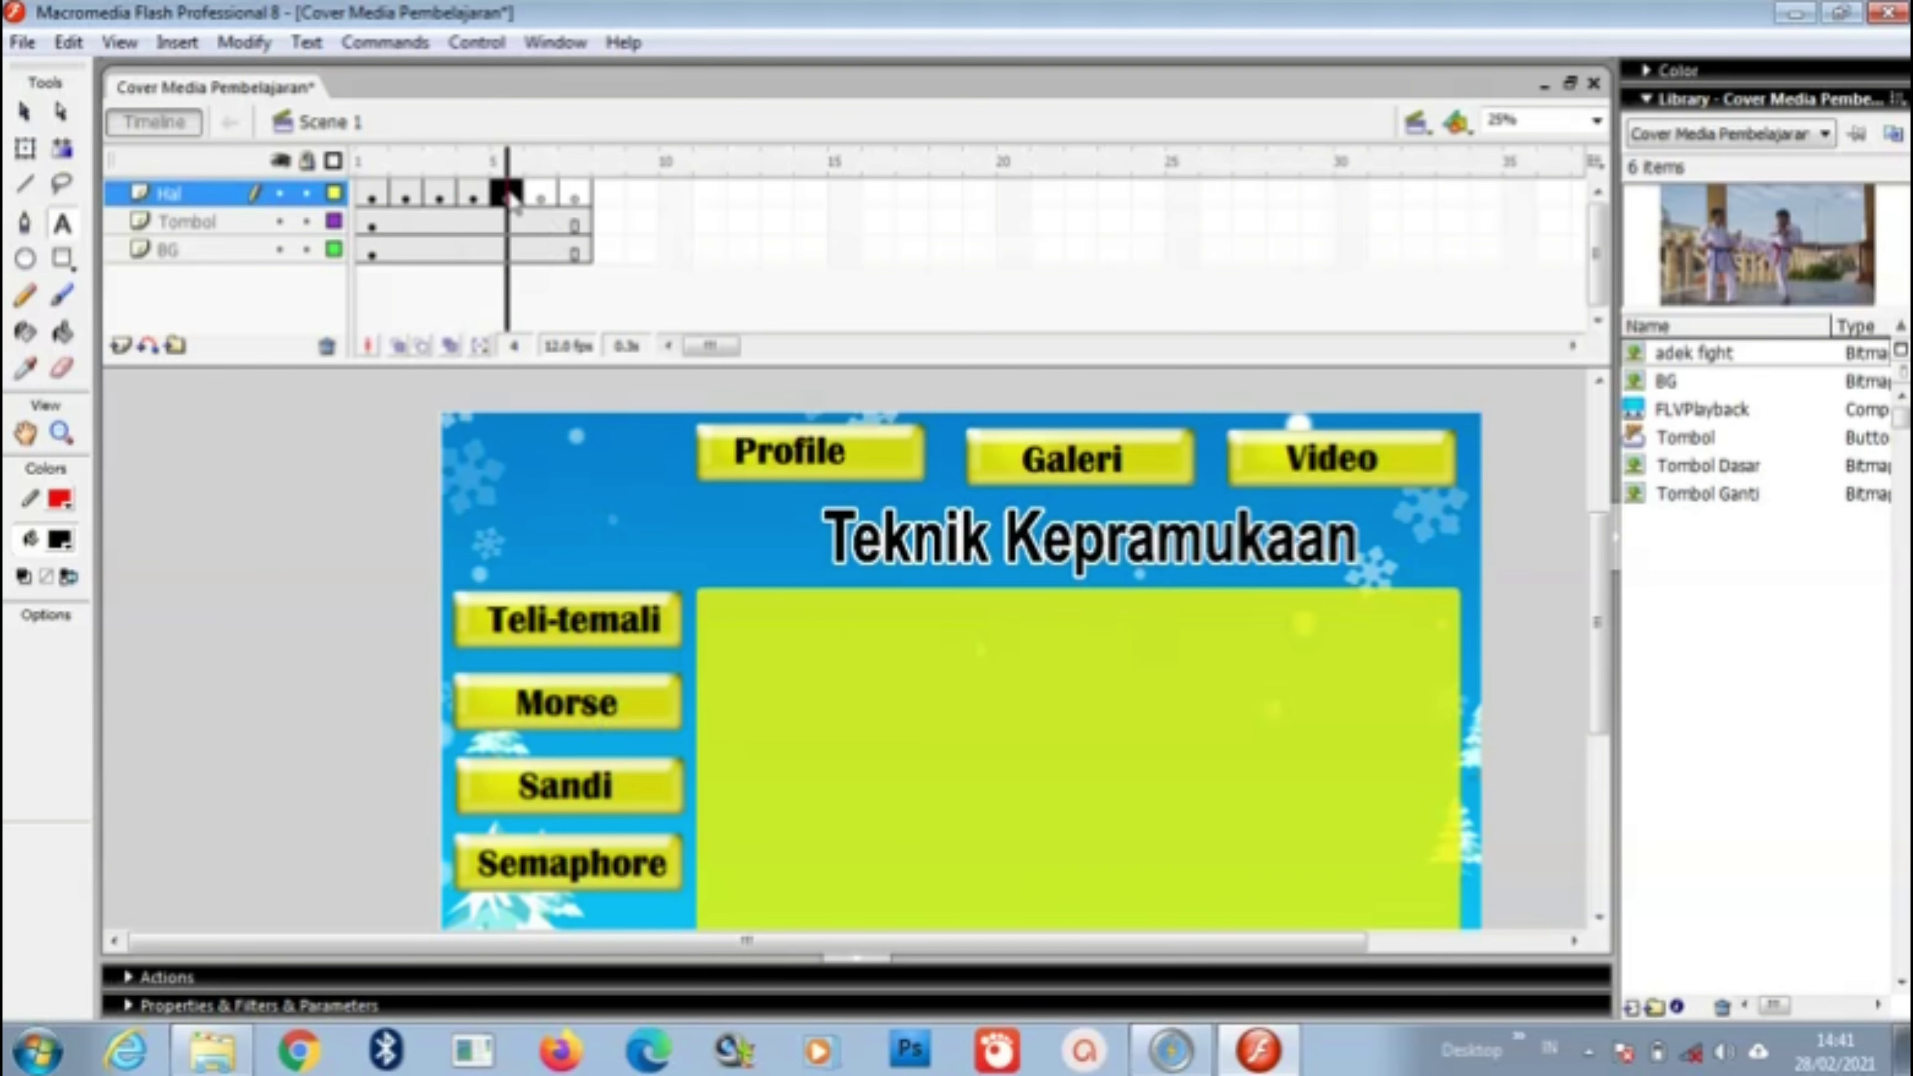
{"action": "left_click", "coordinate": [1021, 676]}
{"action": "type", "text": "M"}
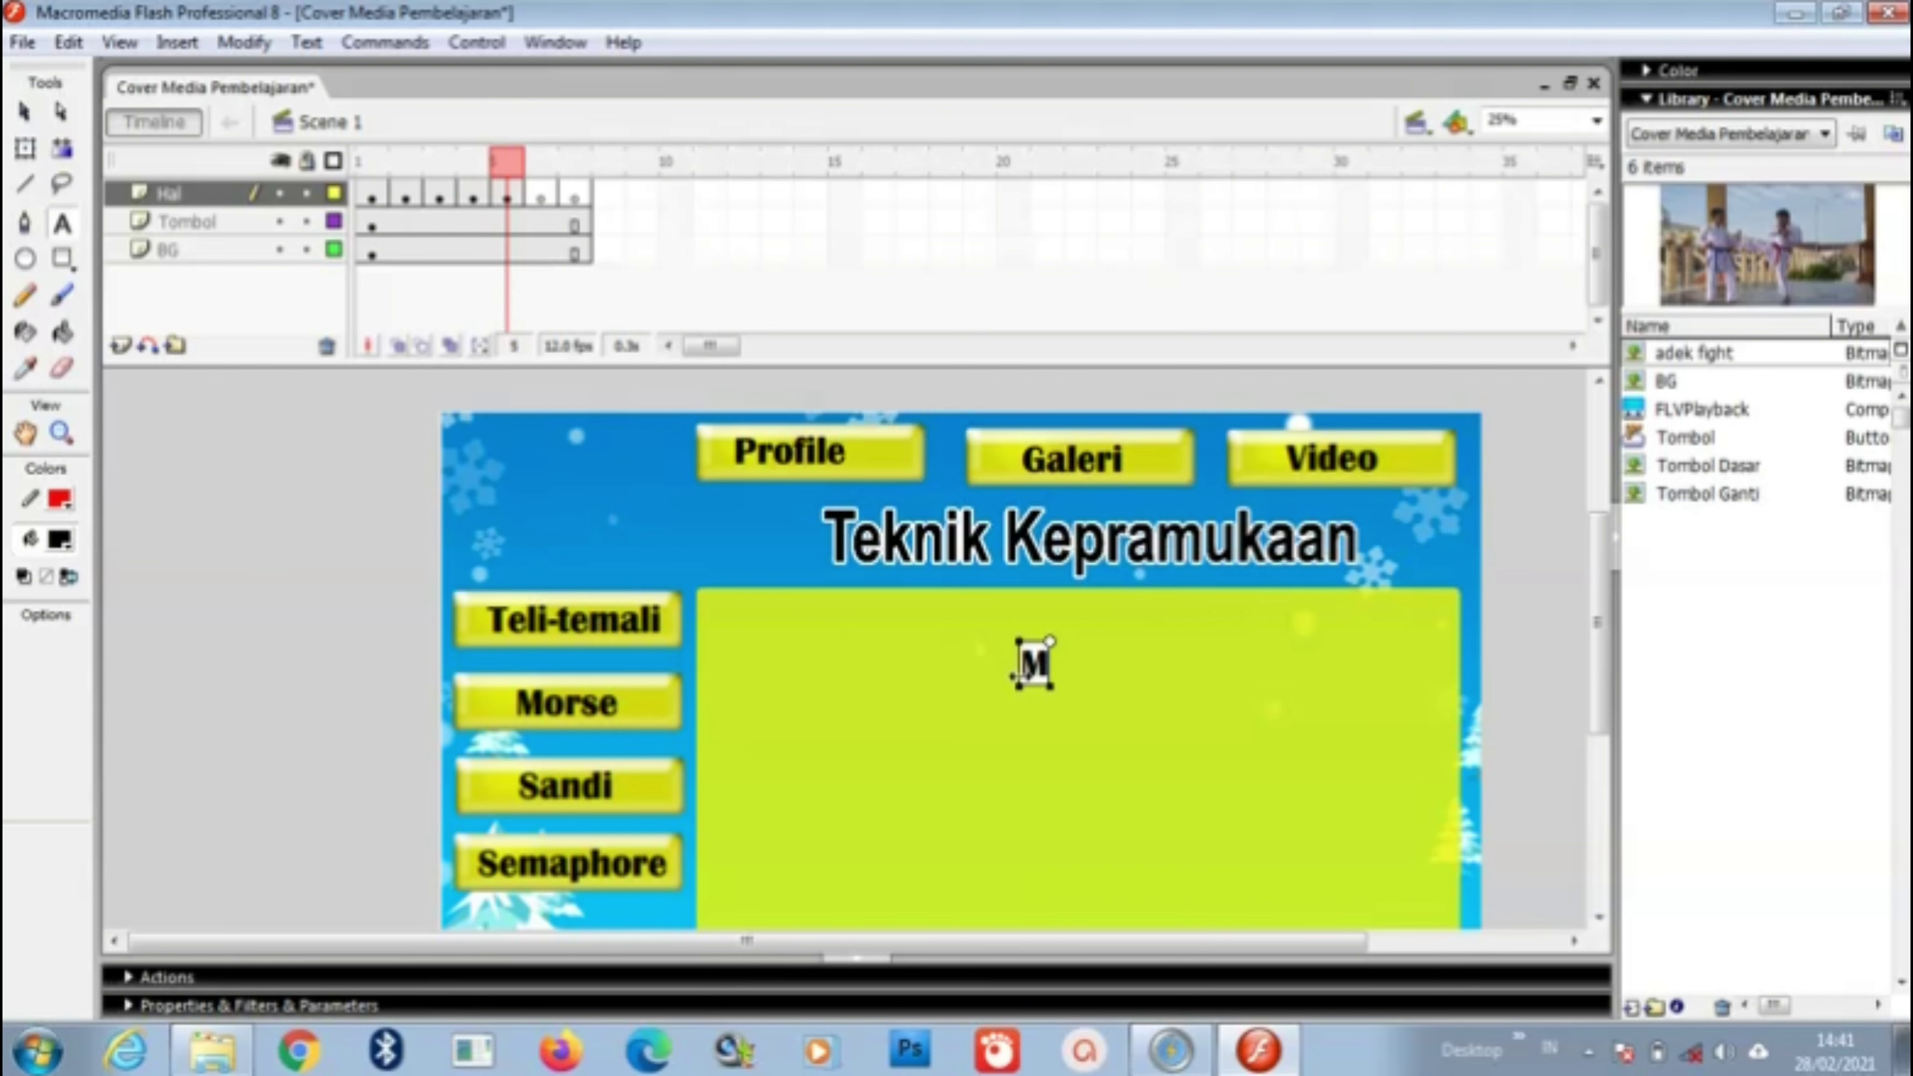
{"action": "type", "text": "orse"}
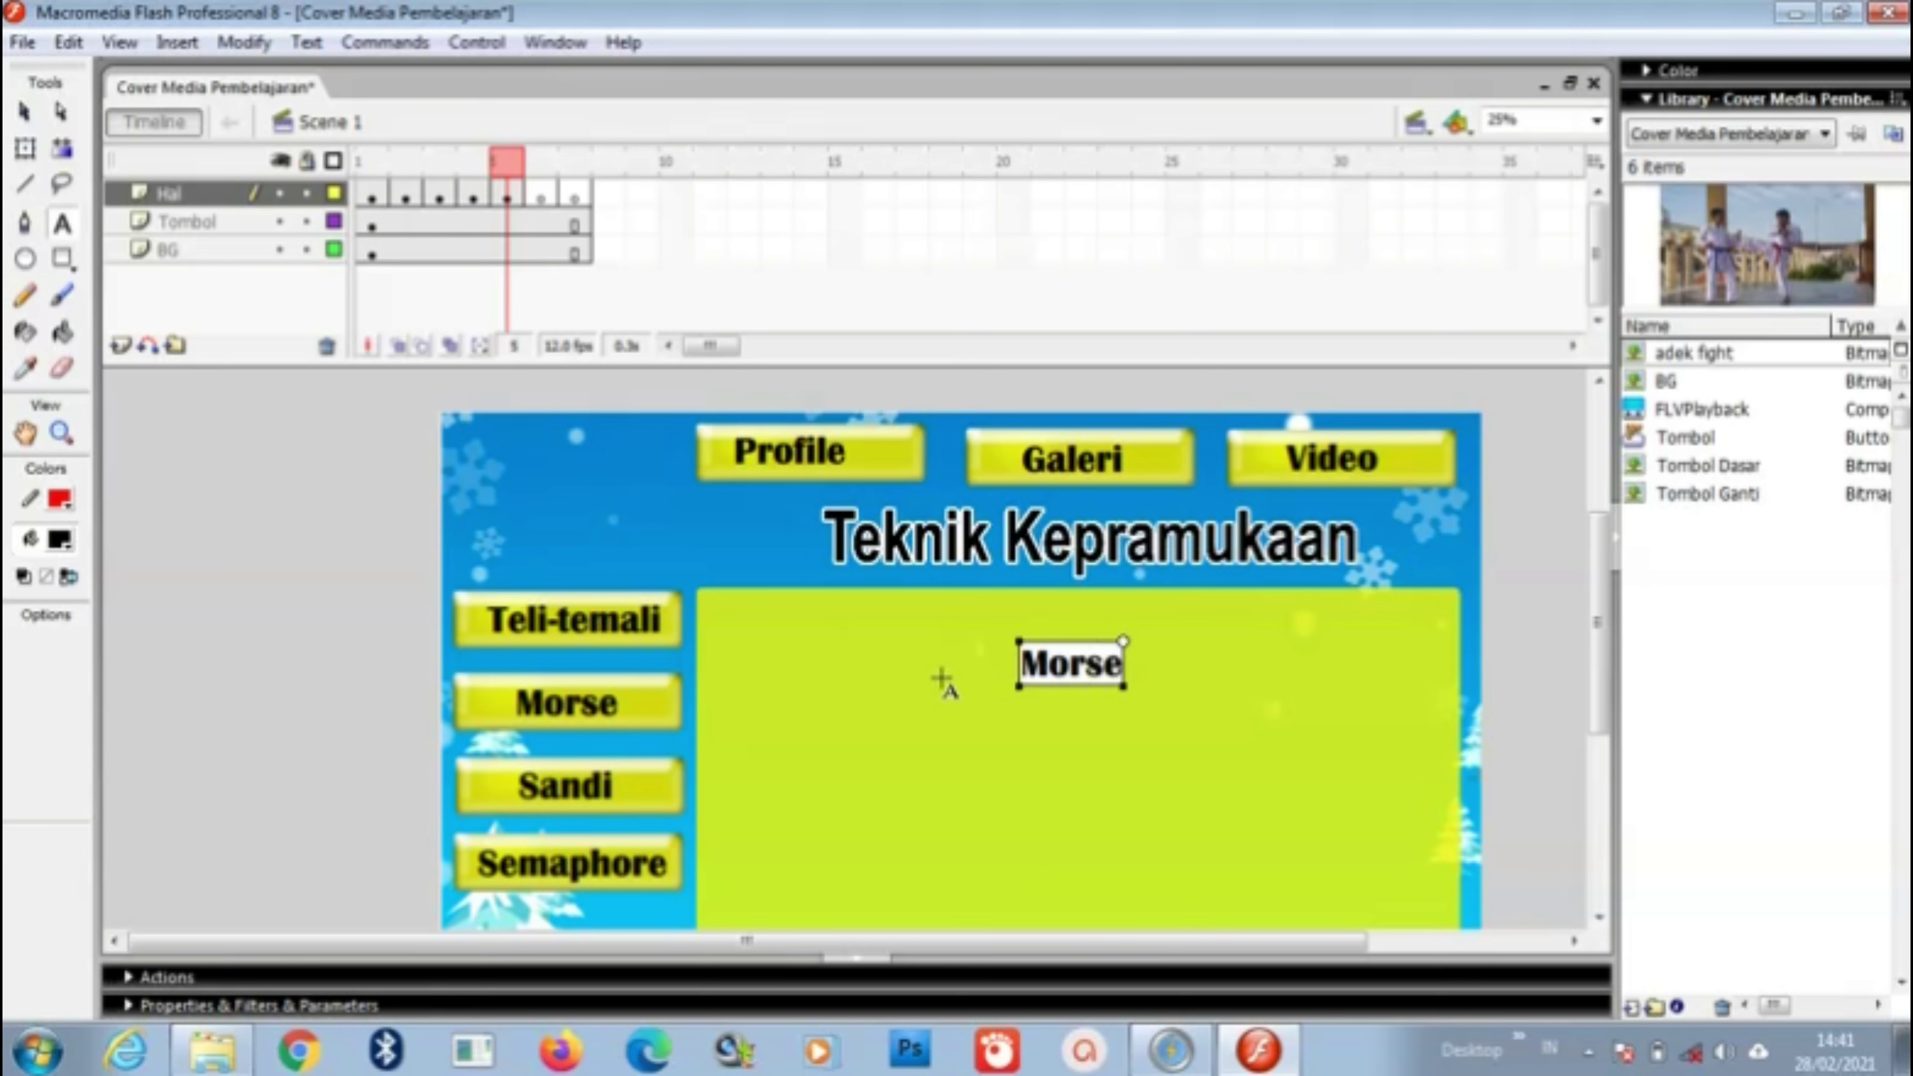
Step: Add heading text 'Sandi' on frame 6 and 'Semaphore' on frame 7
{"action": "left_click", "coordinate": [541, 196]}
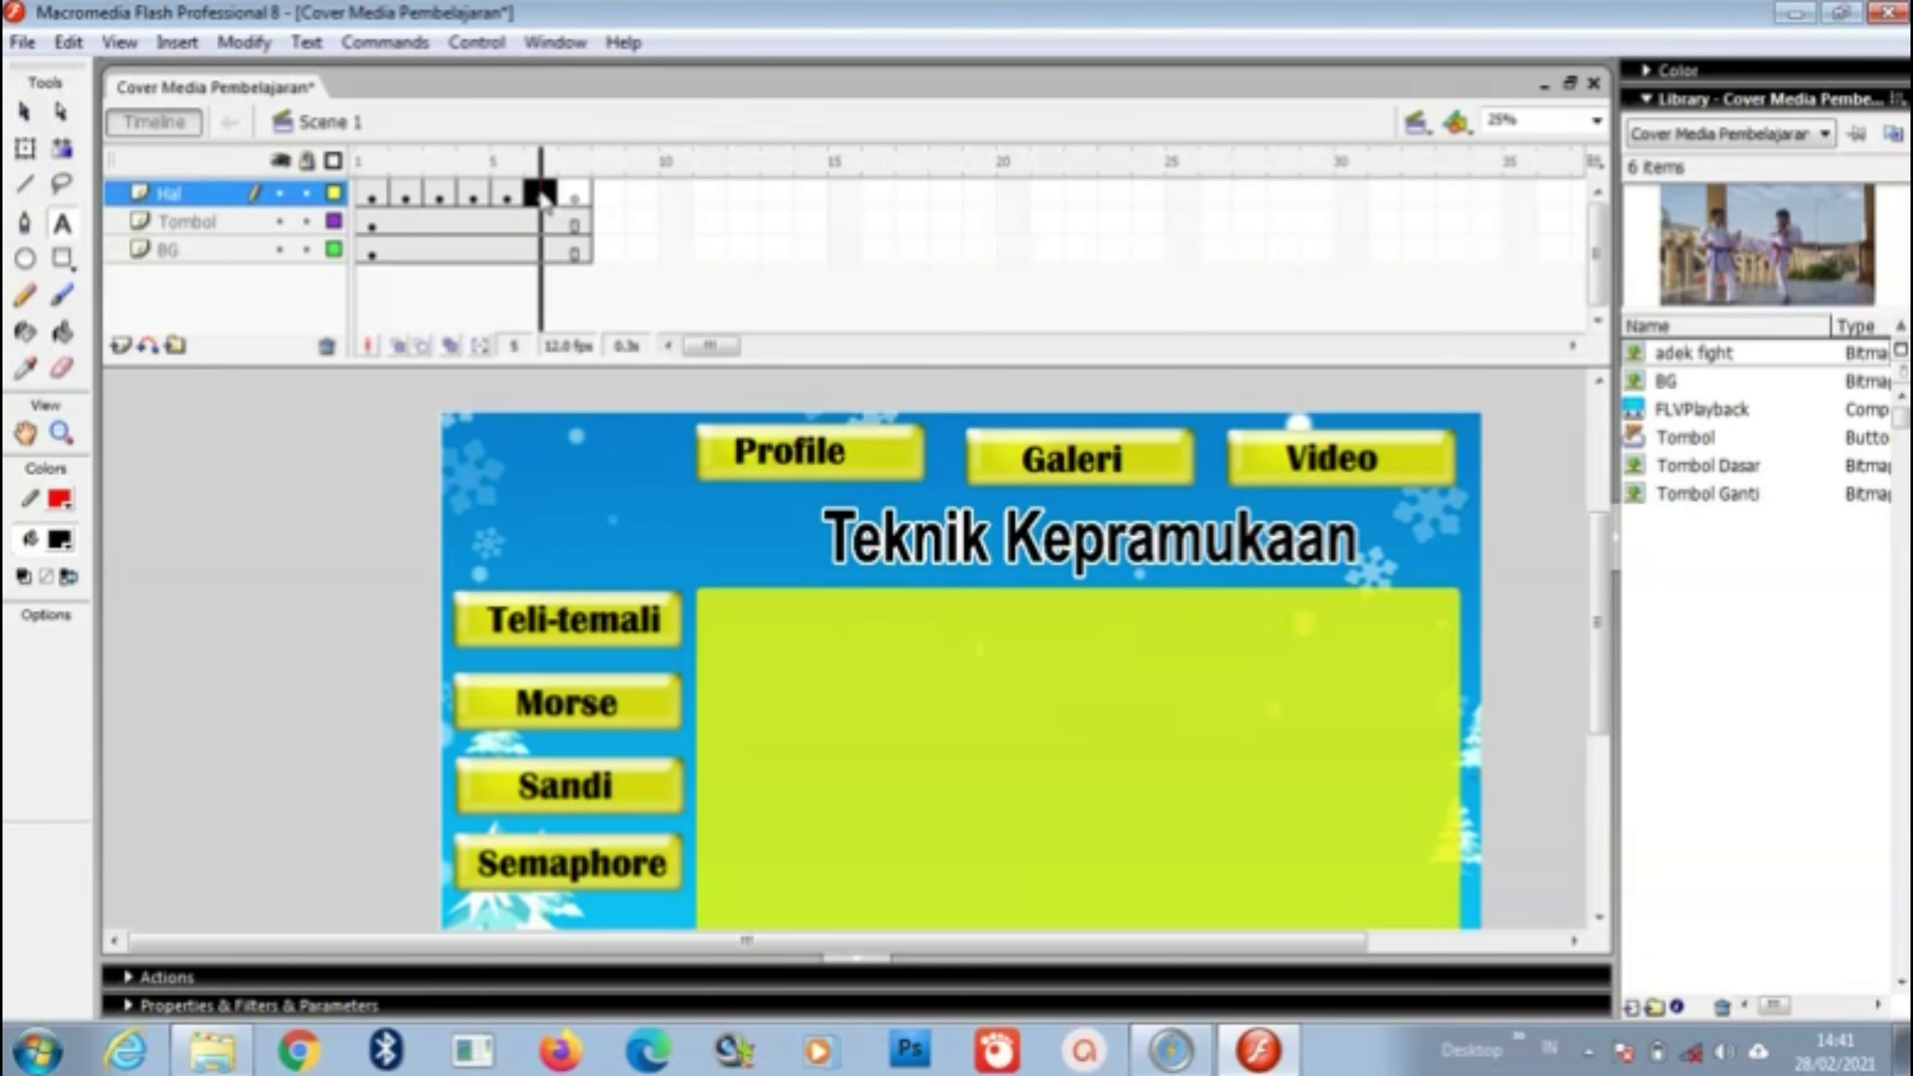
{"action": "left_click", "coordinate": [989, 667]}
{"action": "type", "text": "Sandi"}
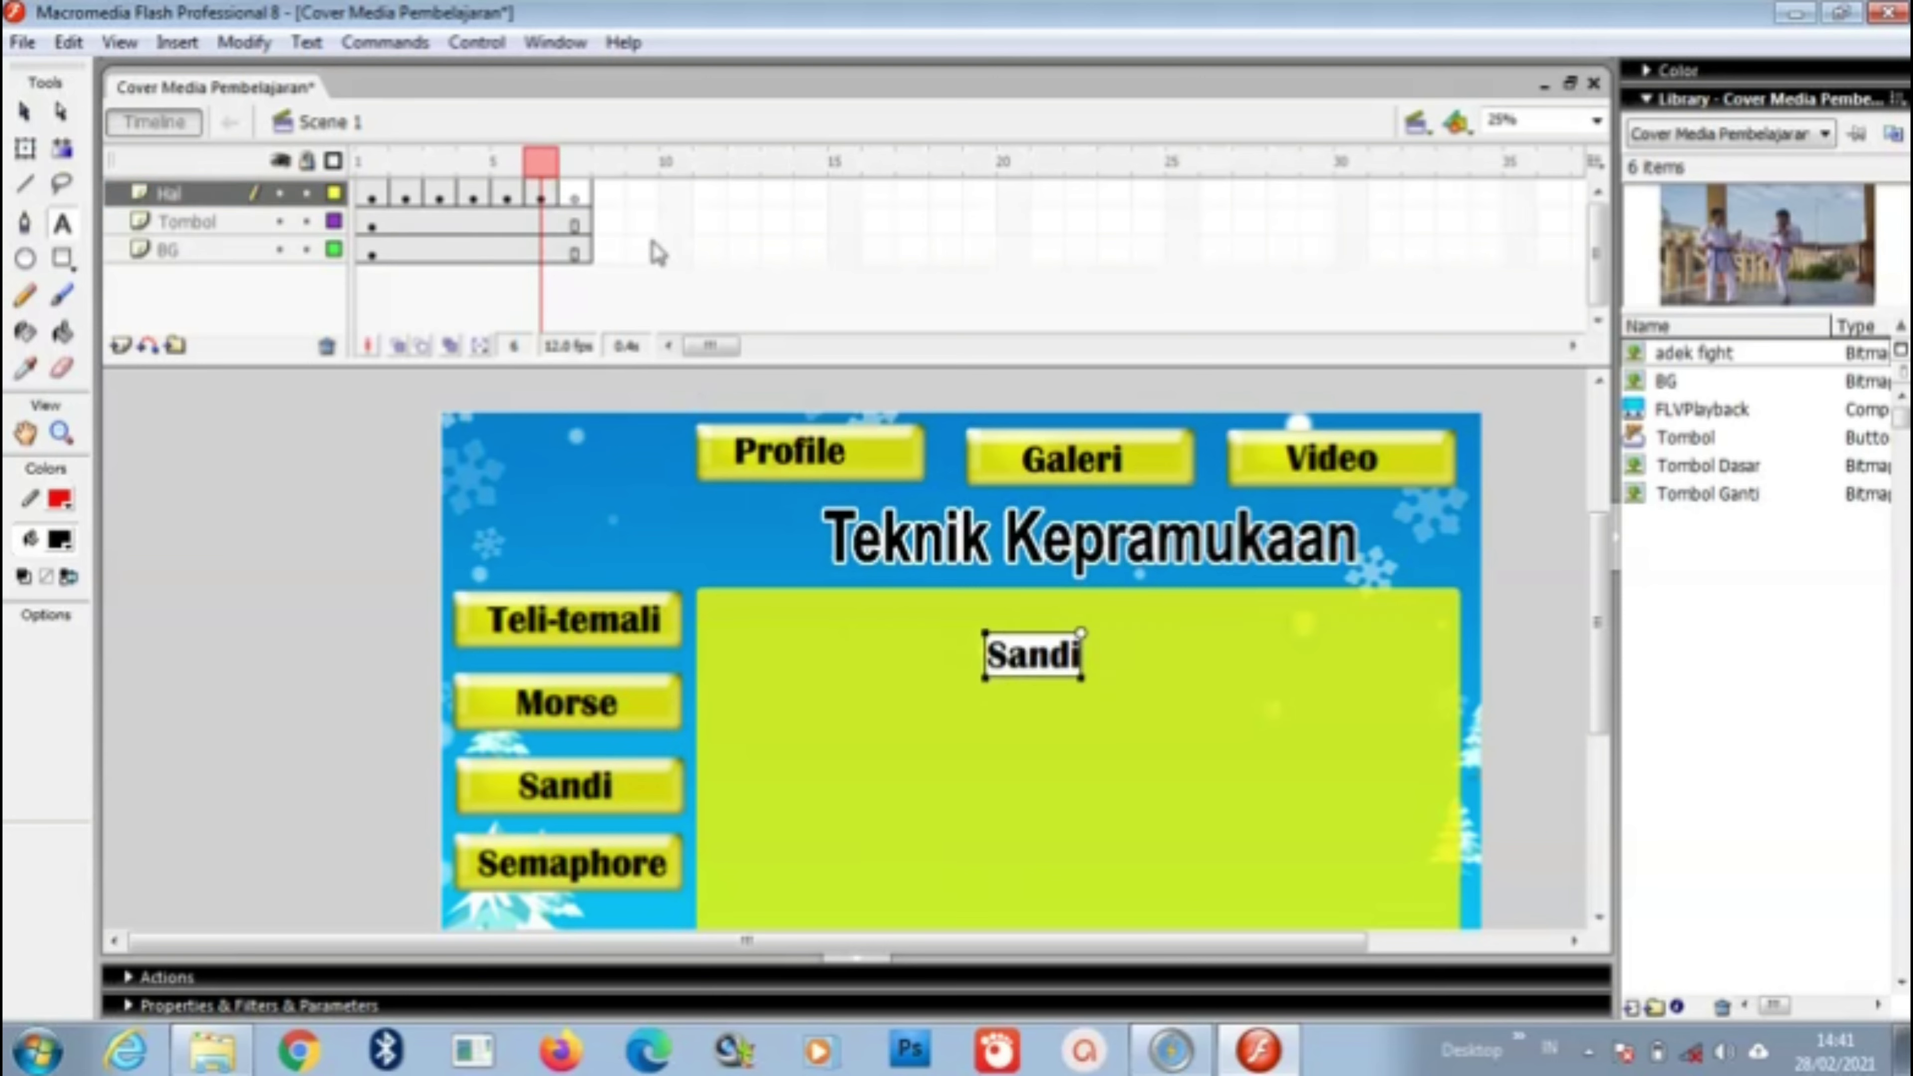
{"action": "left_click", "coordinate": [576, 197]}
{"action": "left_click", "coordinate": [1008, 657]}
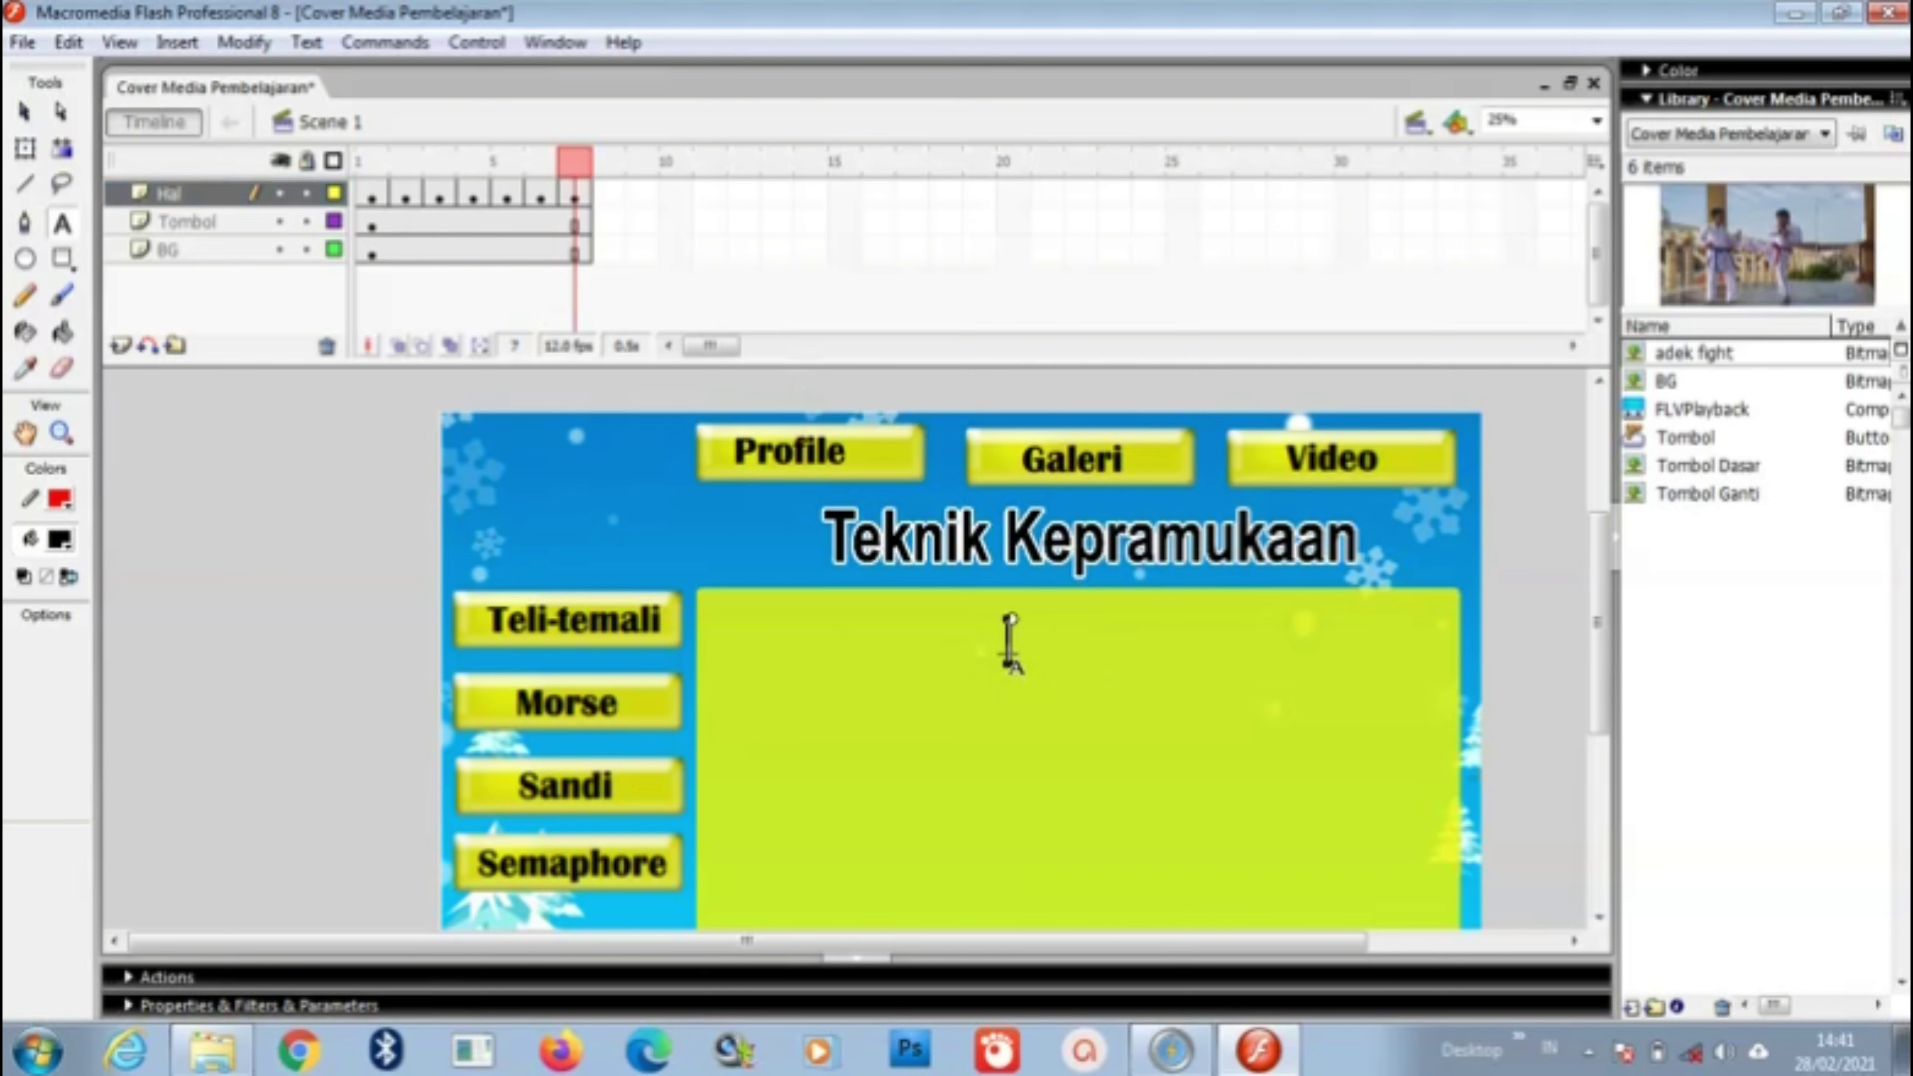
{"action": "type", "text": "Semap"}
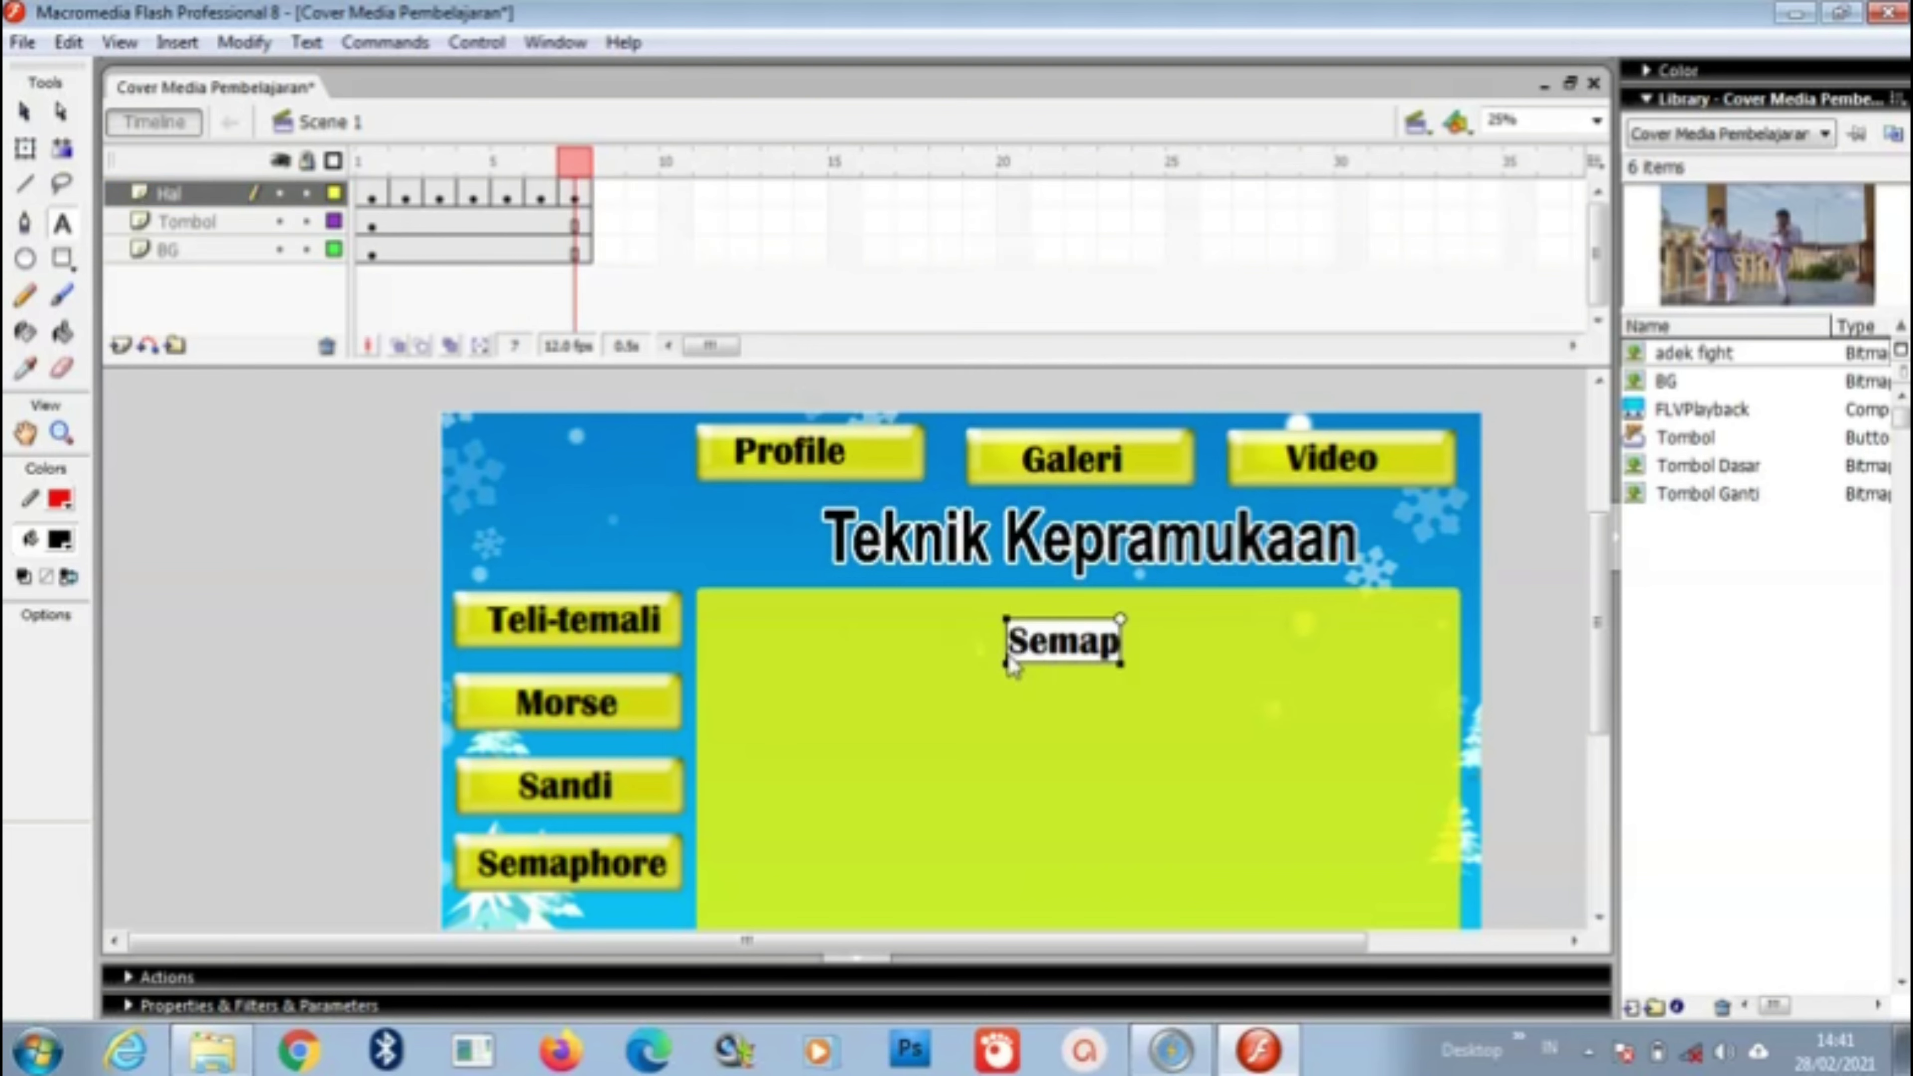
{"action": "type", "text": "hore"}
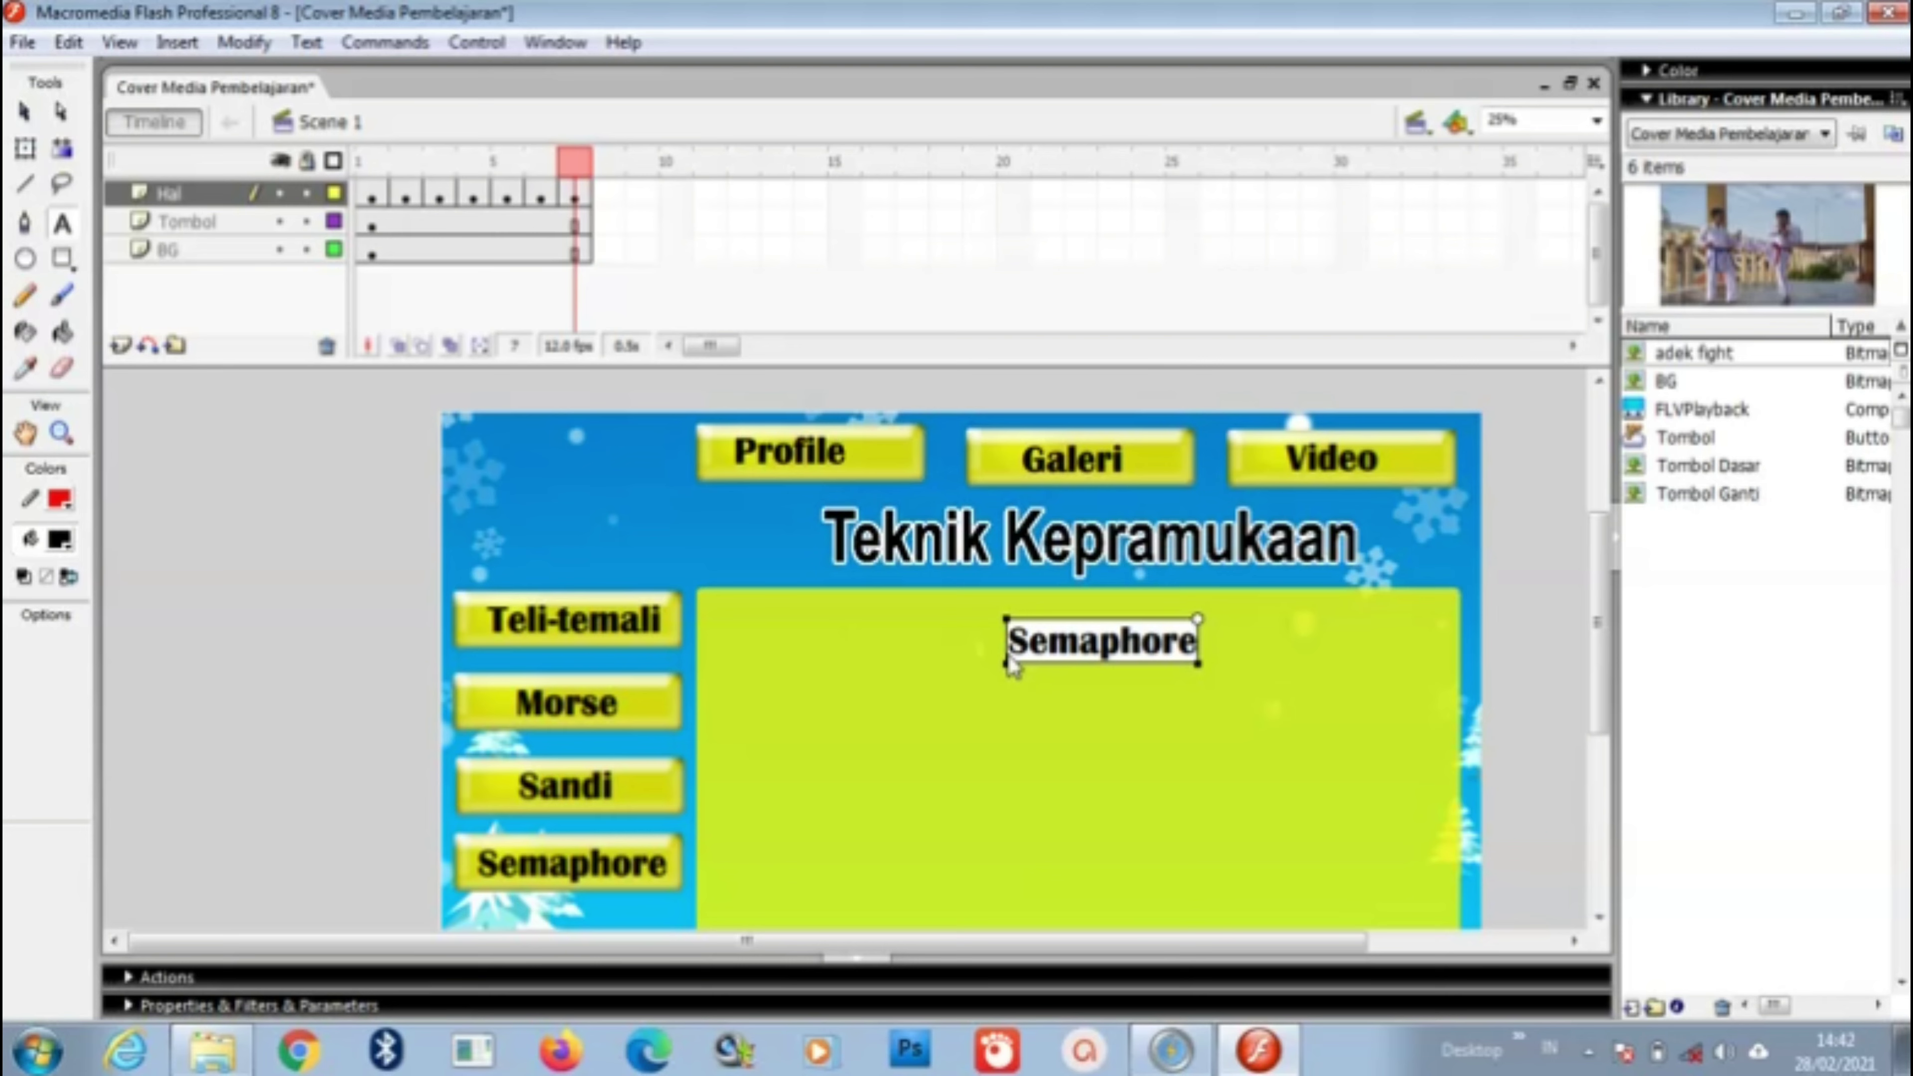
{"action": "key", "text": "Escape"}
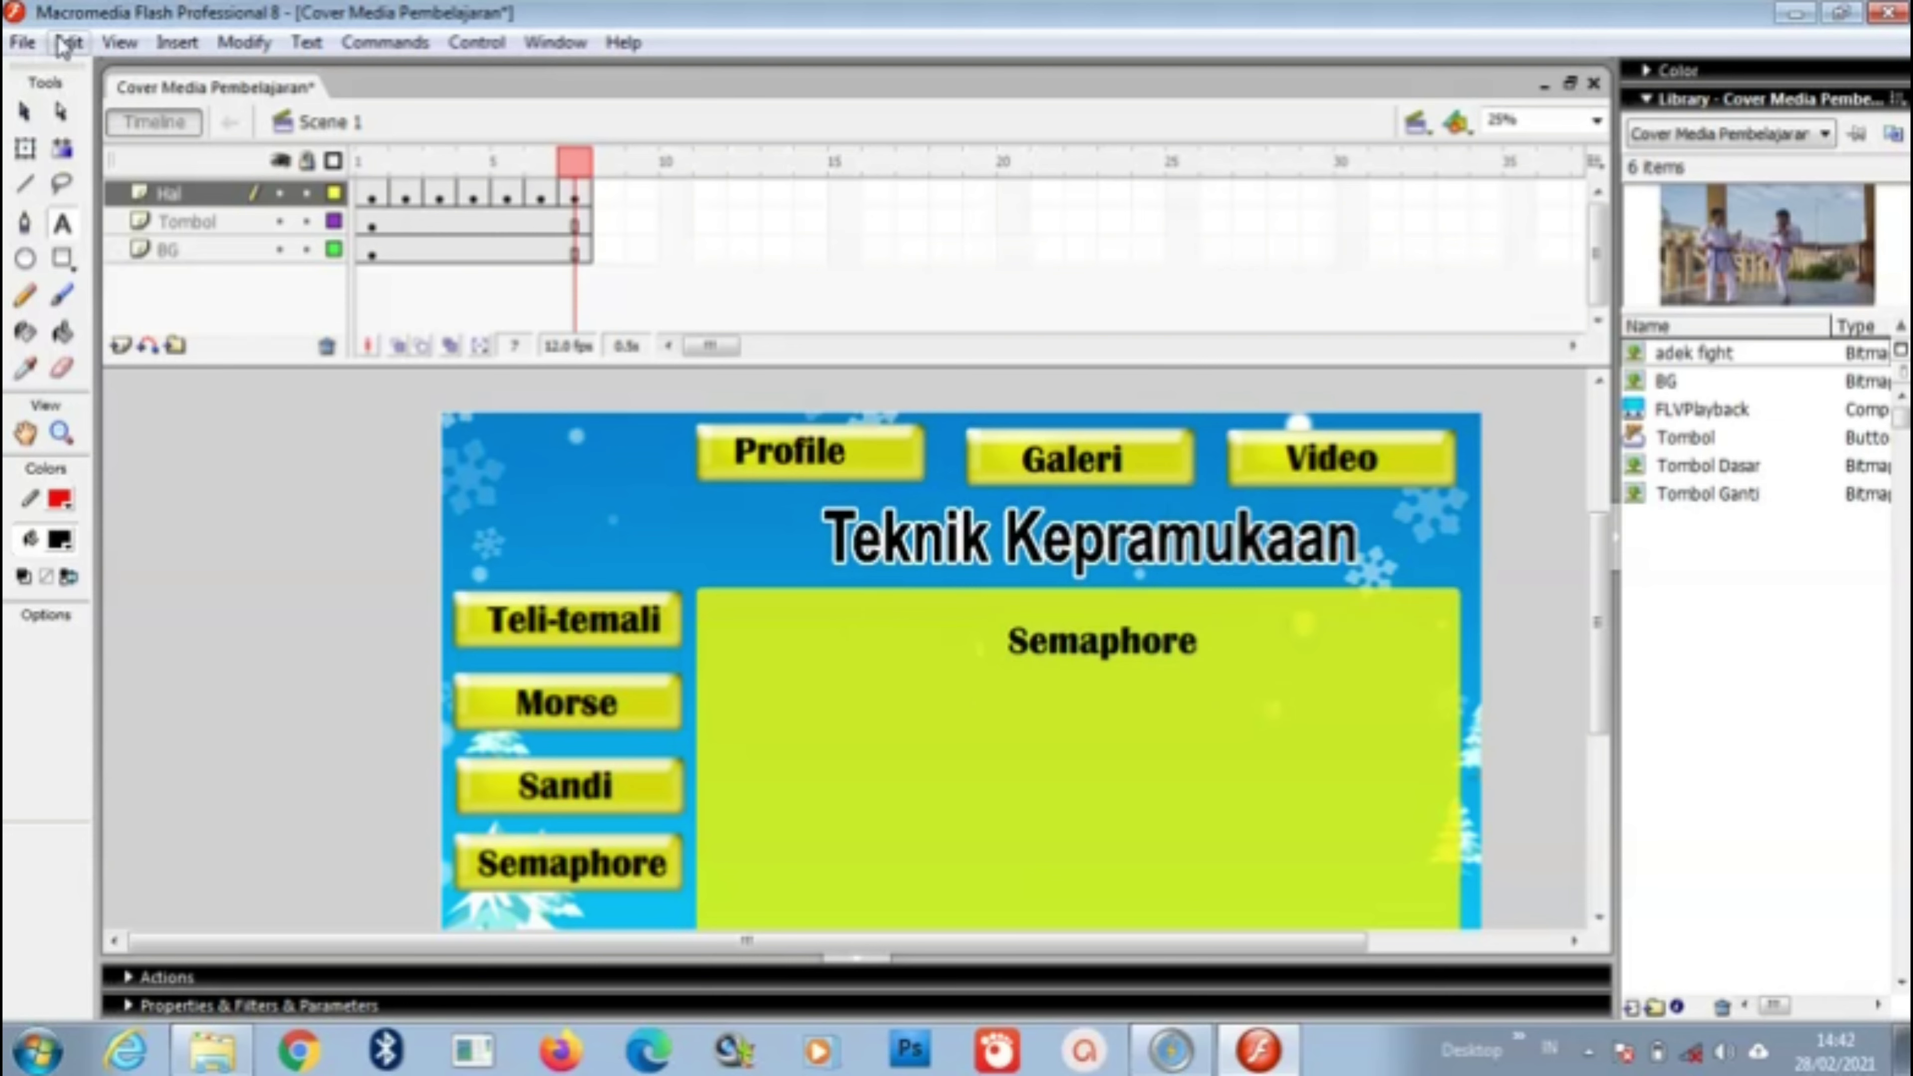
Step: Save the document, return to frame 1 of the Hal layer, and select the Tombol layer
{"action": "left_click", "coordinate": [22, 42]}
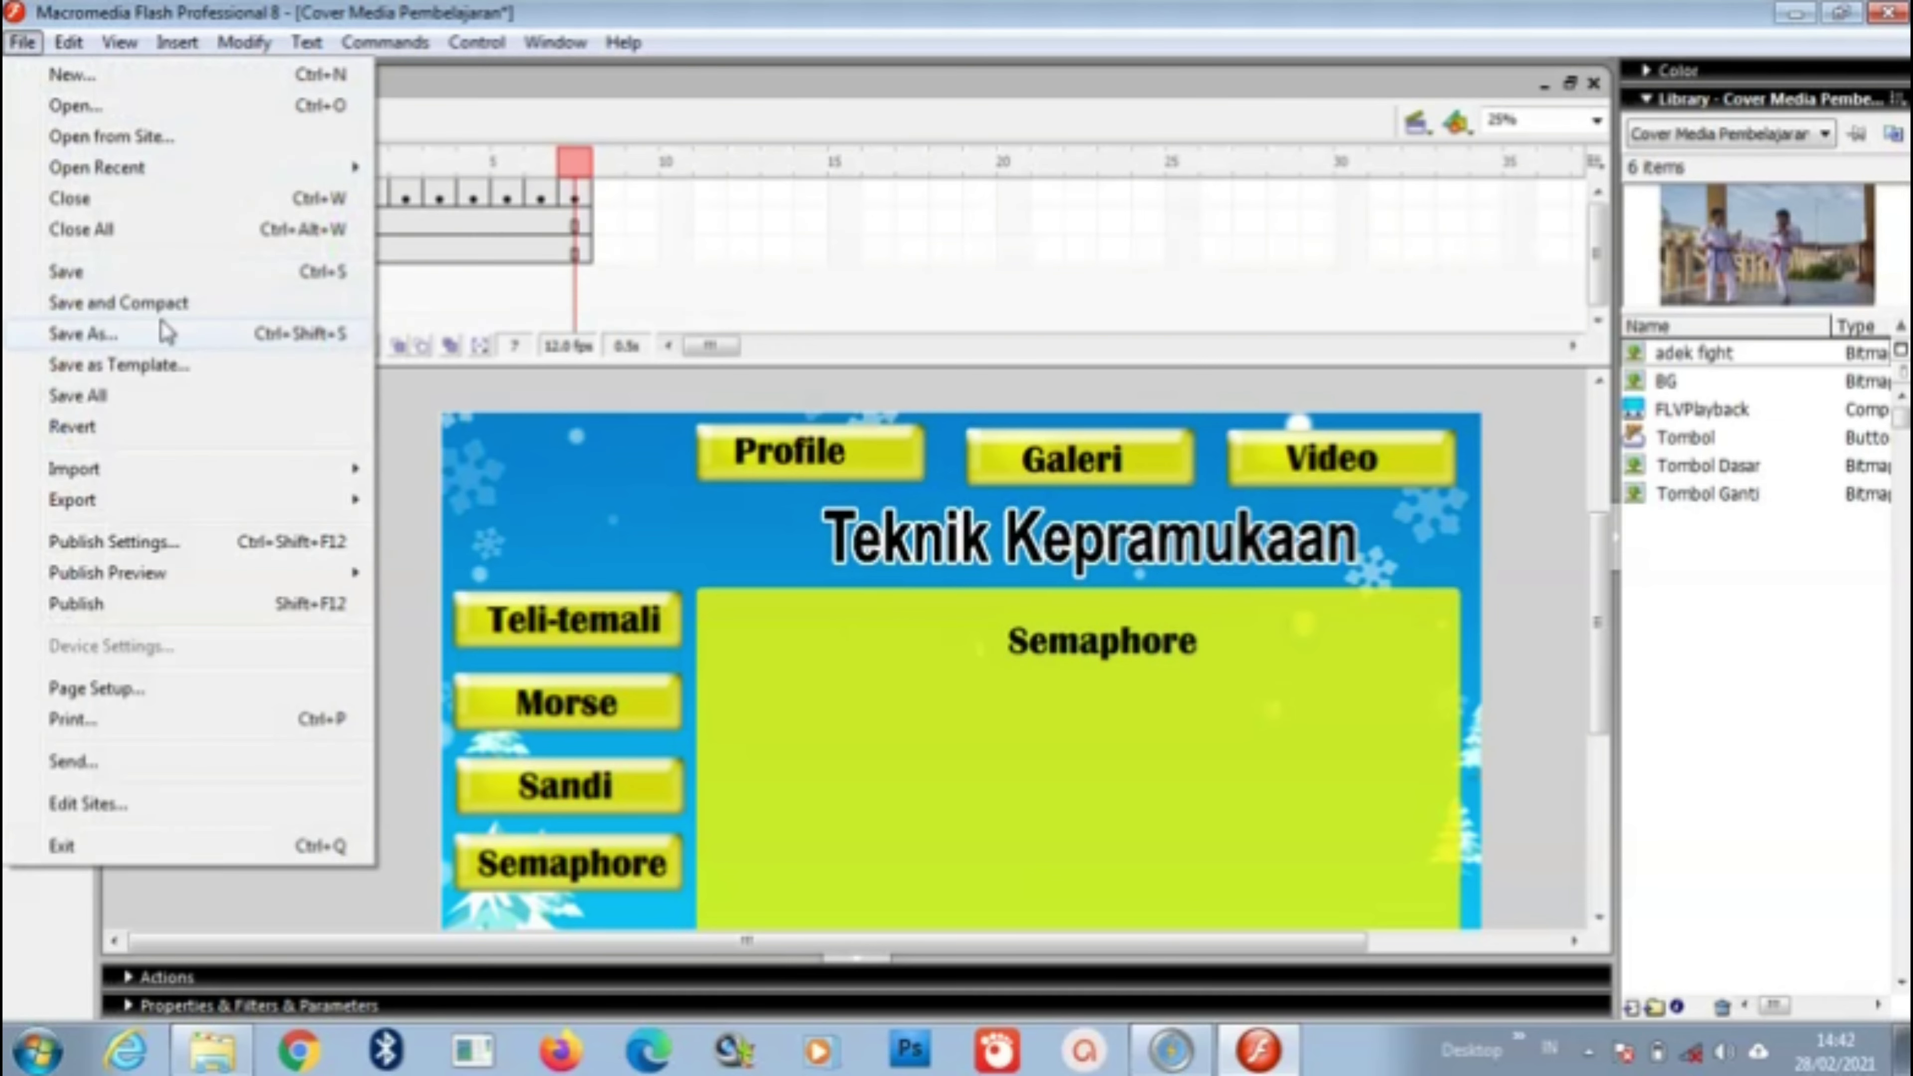
{"action": "left_click", "coordinate": [133, 276]}
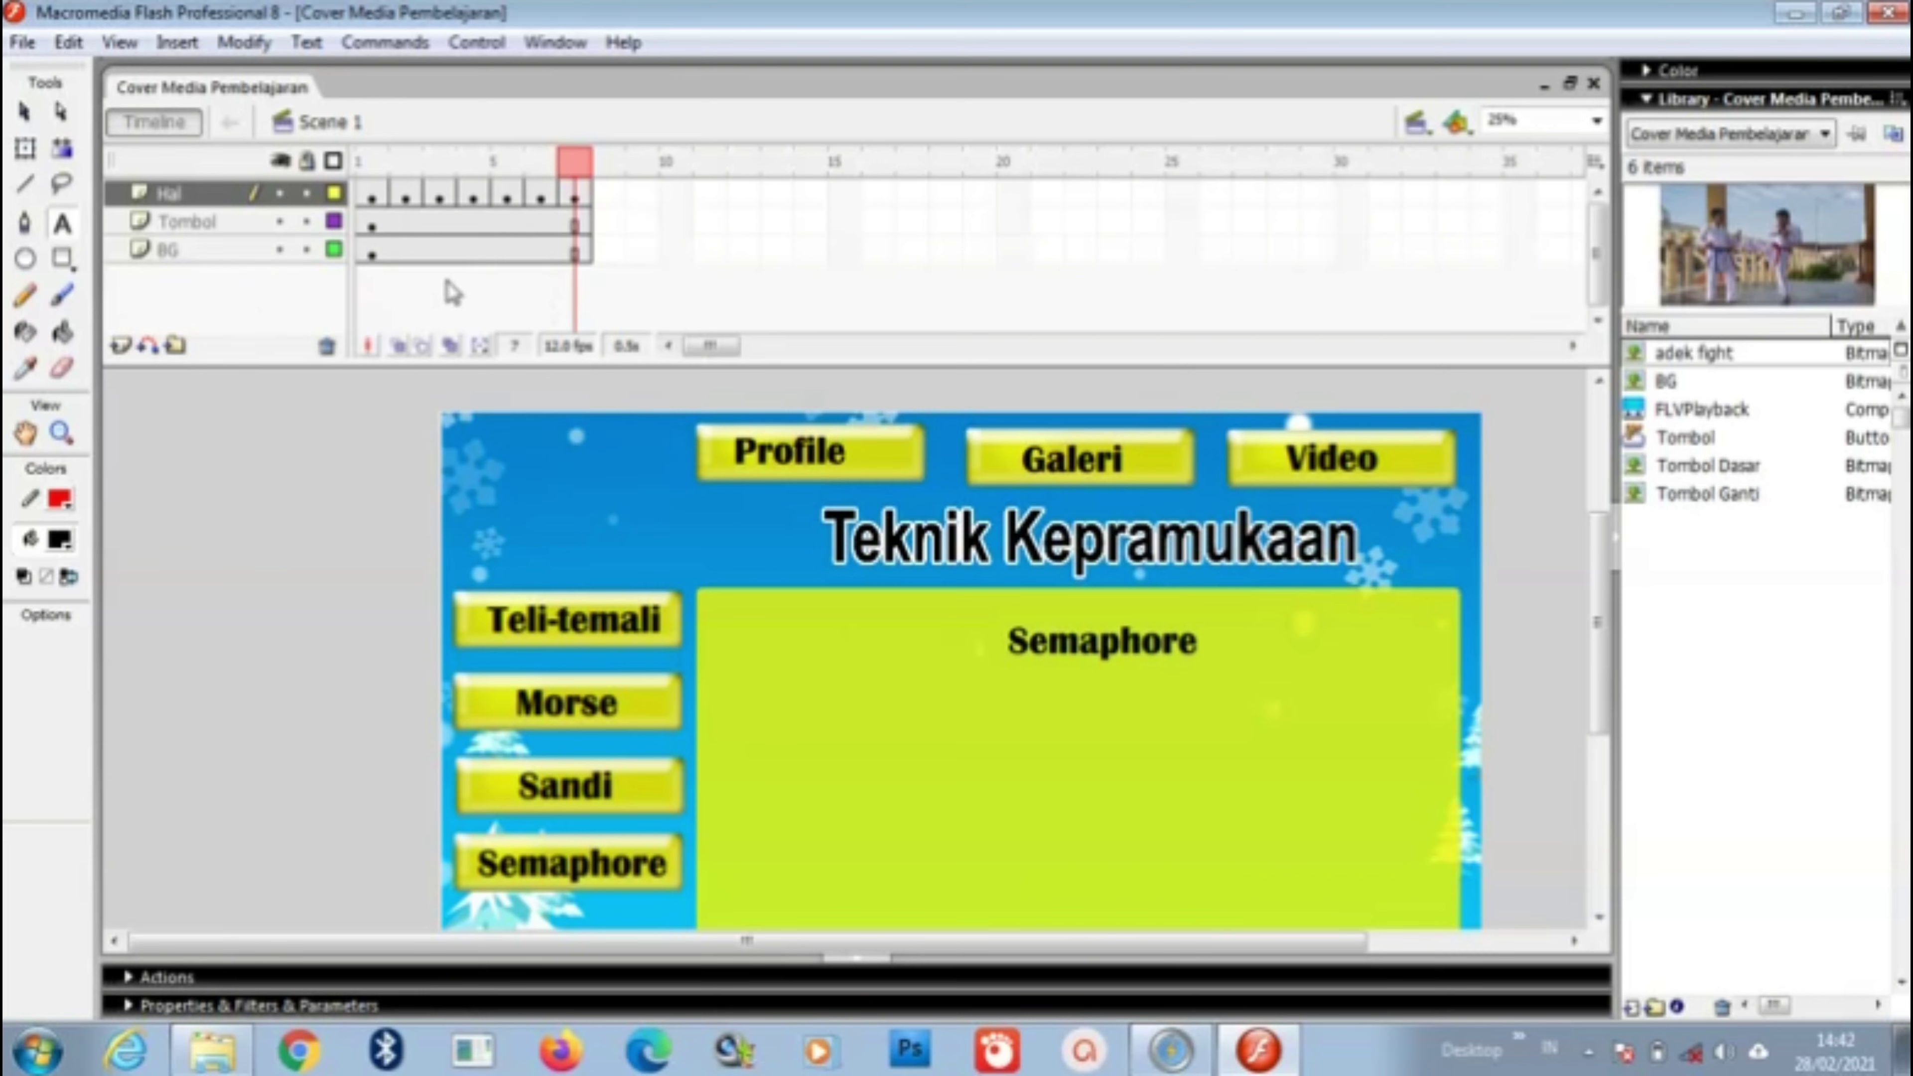
{"action": "left_click", "coordinate": [372, 194]}
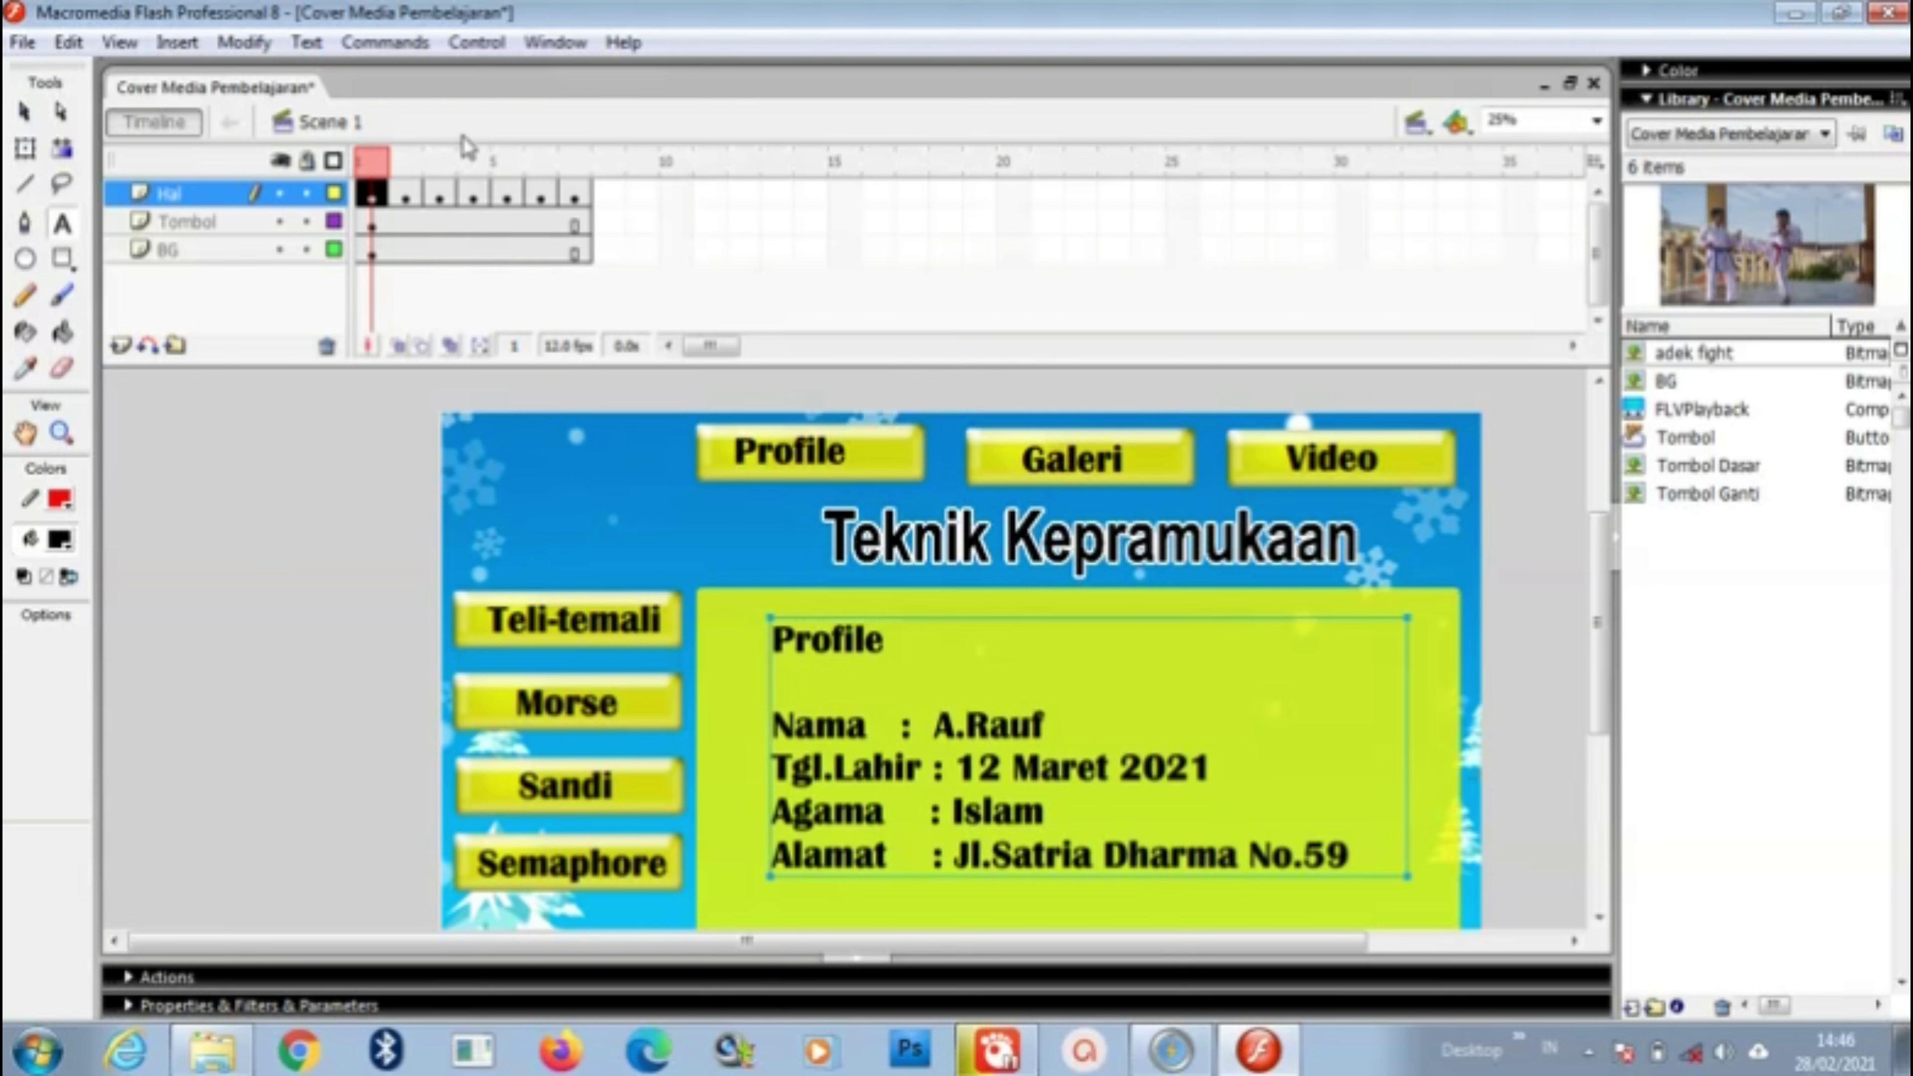
{"action": "left_click", "coordinate": [253, 238]}
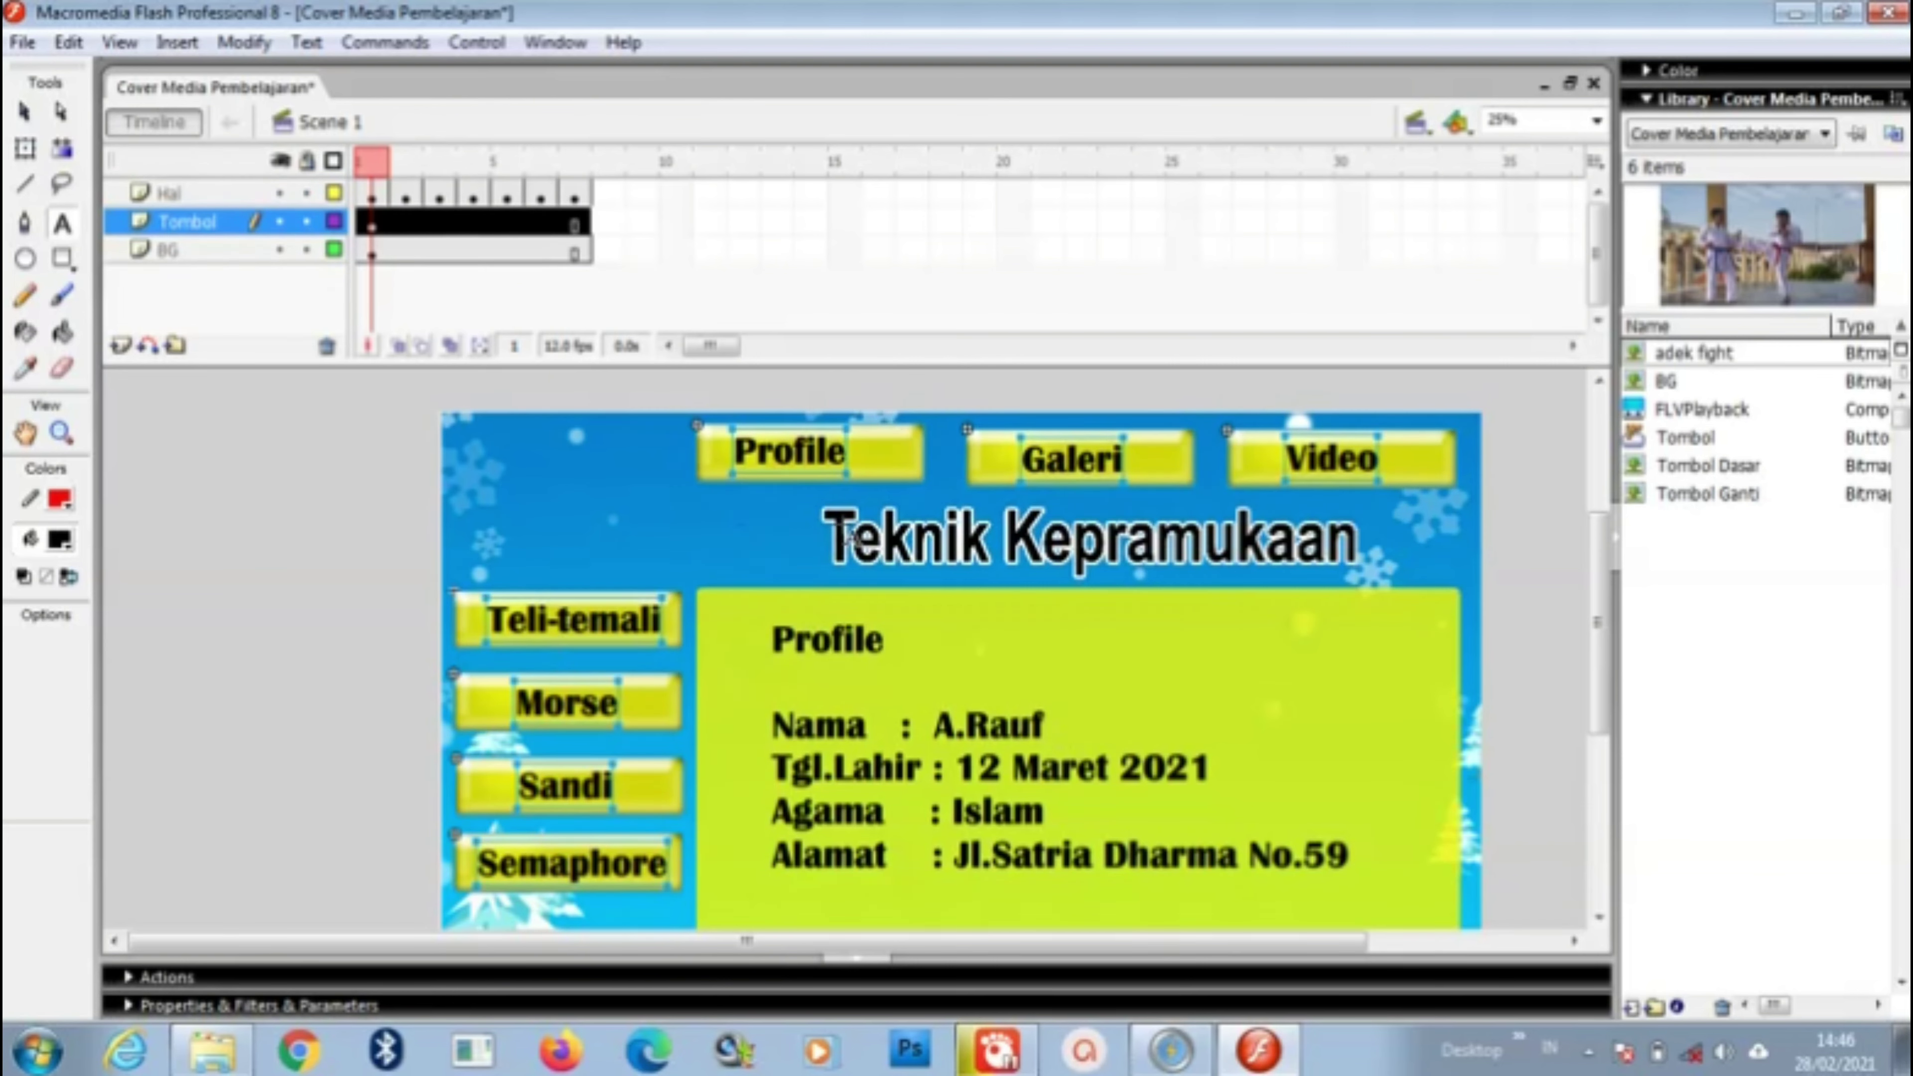
Step: Select only the Profile button among the Tombol layer's menu buttons on frame 1
{"action": "left_click", "coordinate": [344, 422]}
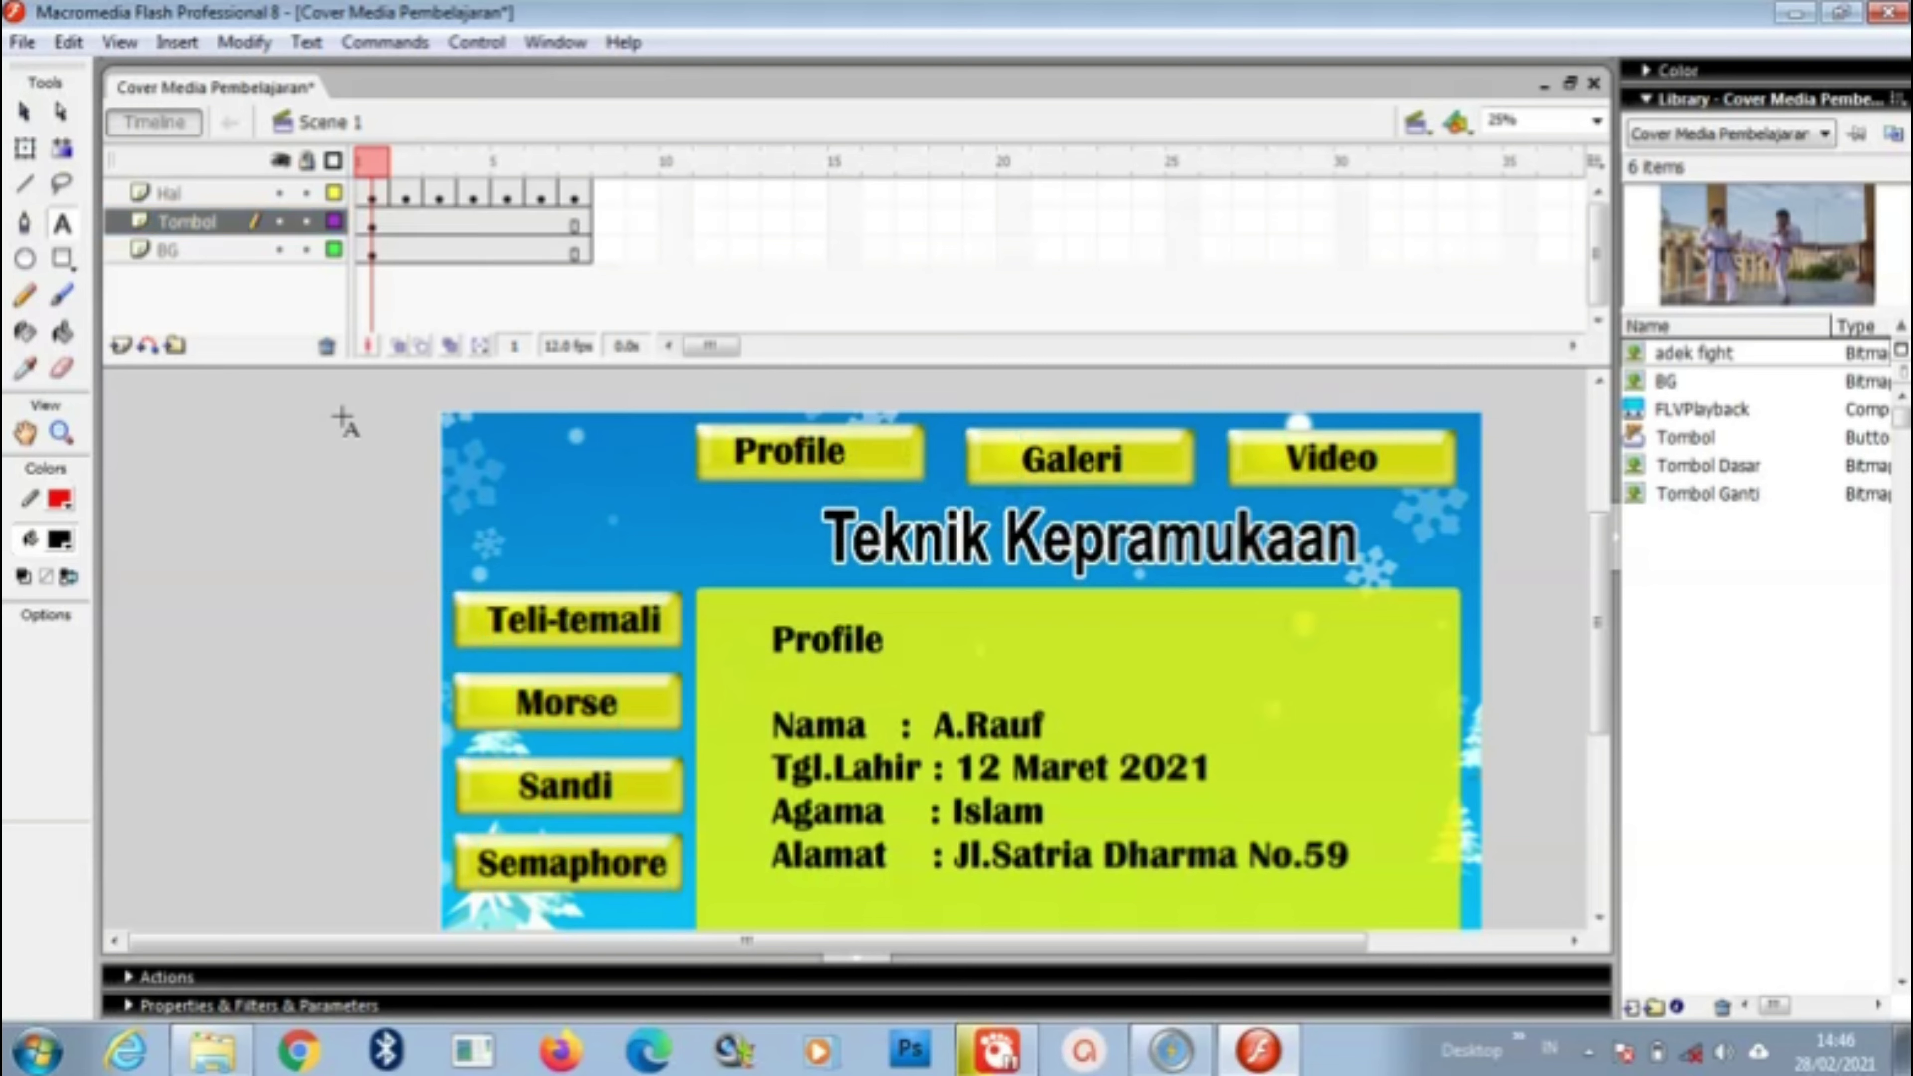
{"action": "left_click", "coordinate": [30, 114]}
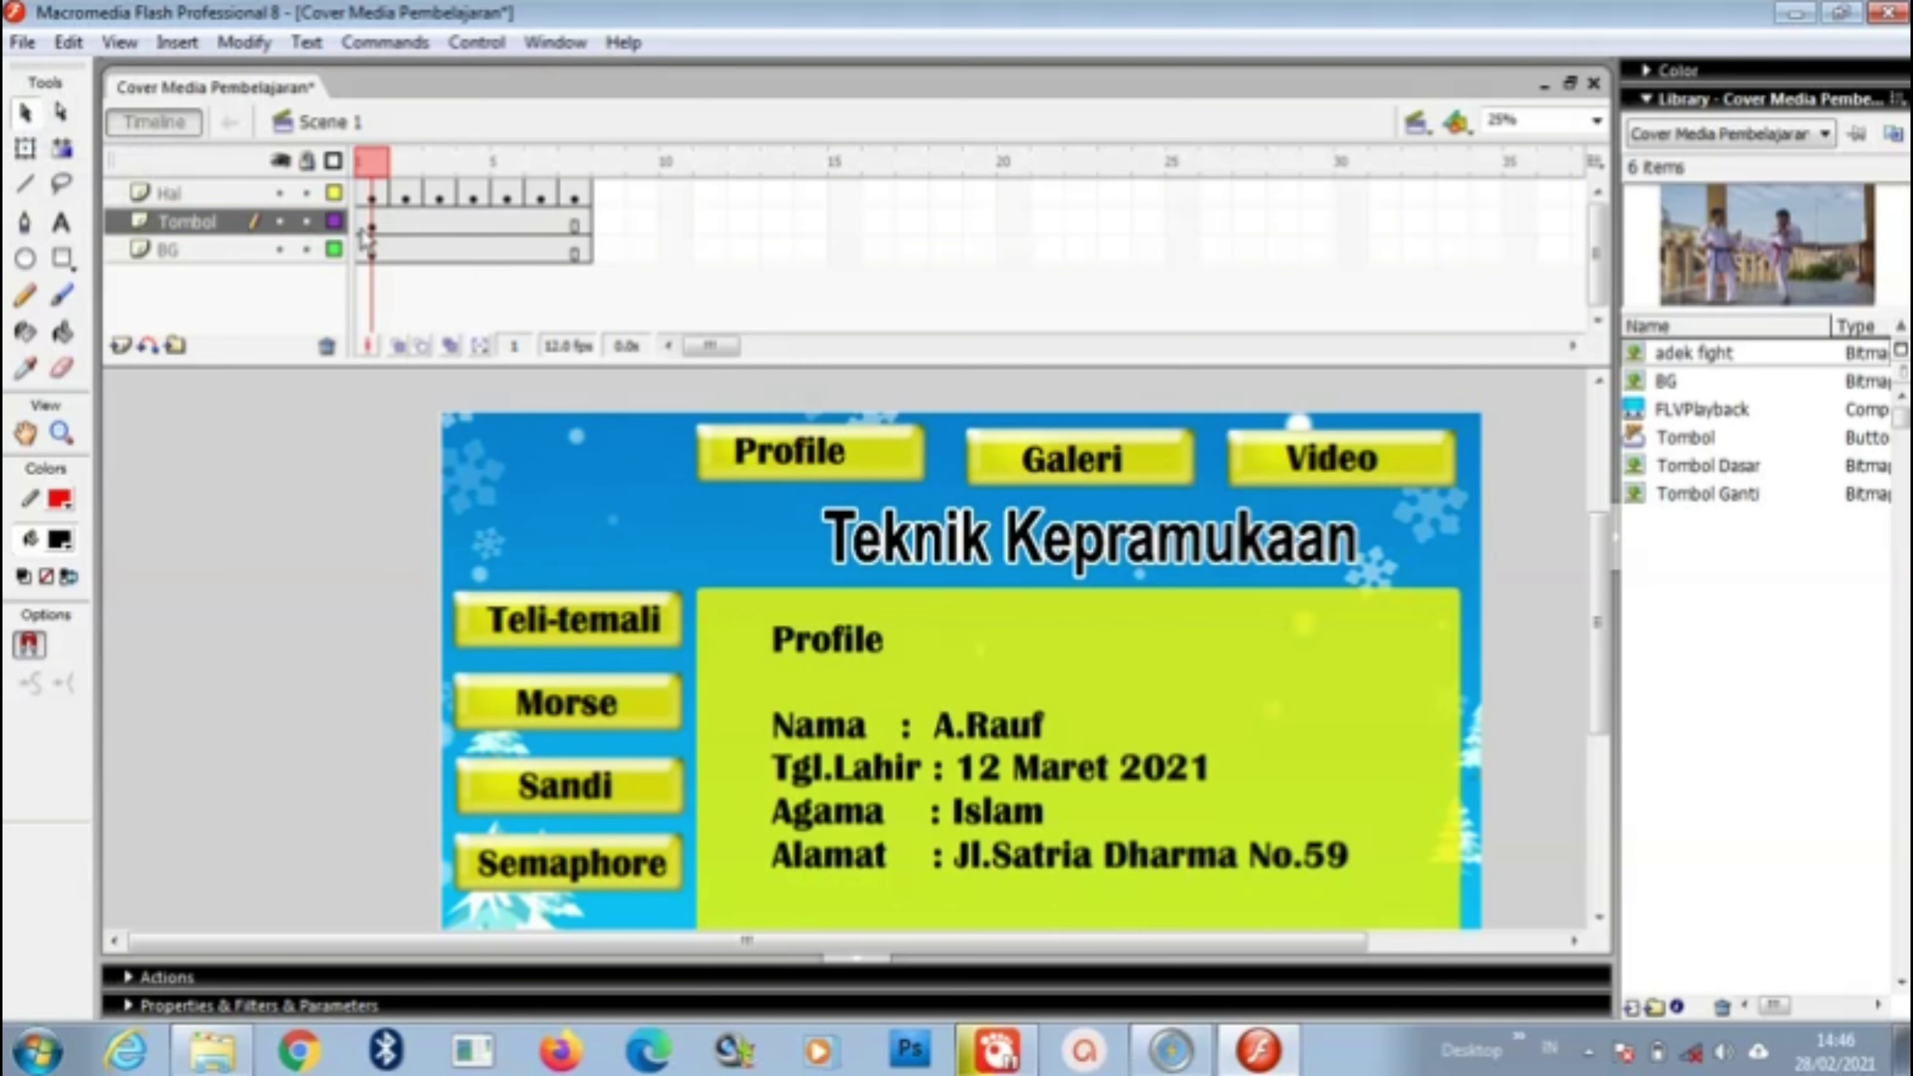
{"action": "left_click", "coordinate": [233, 225]}
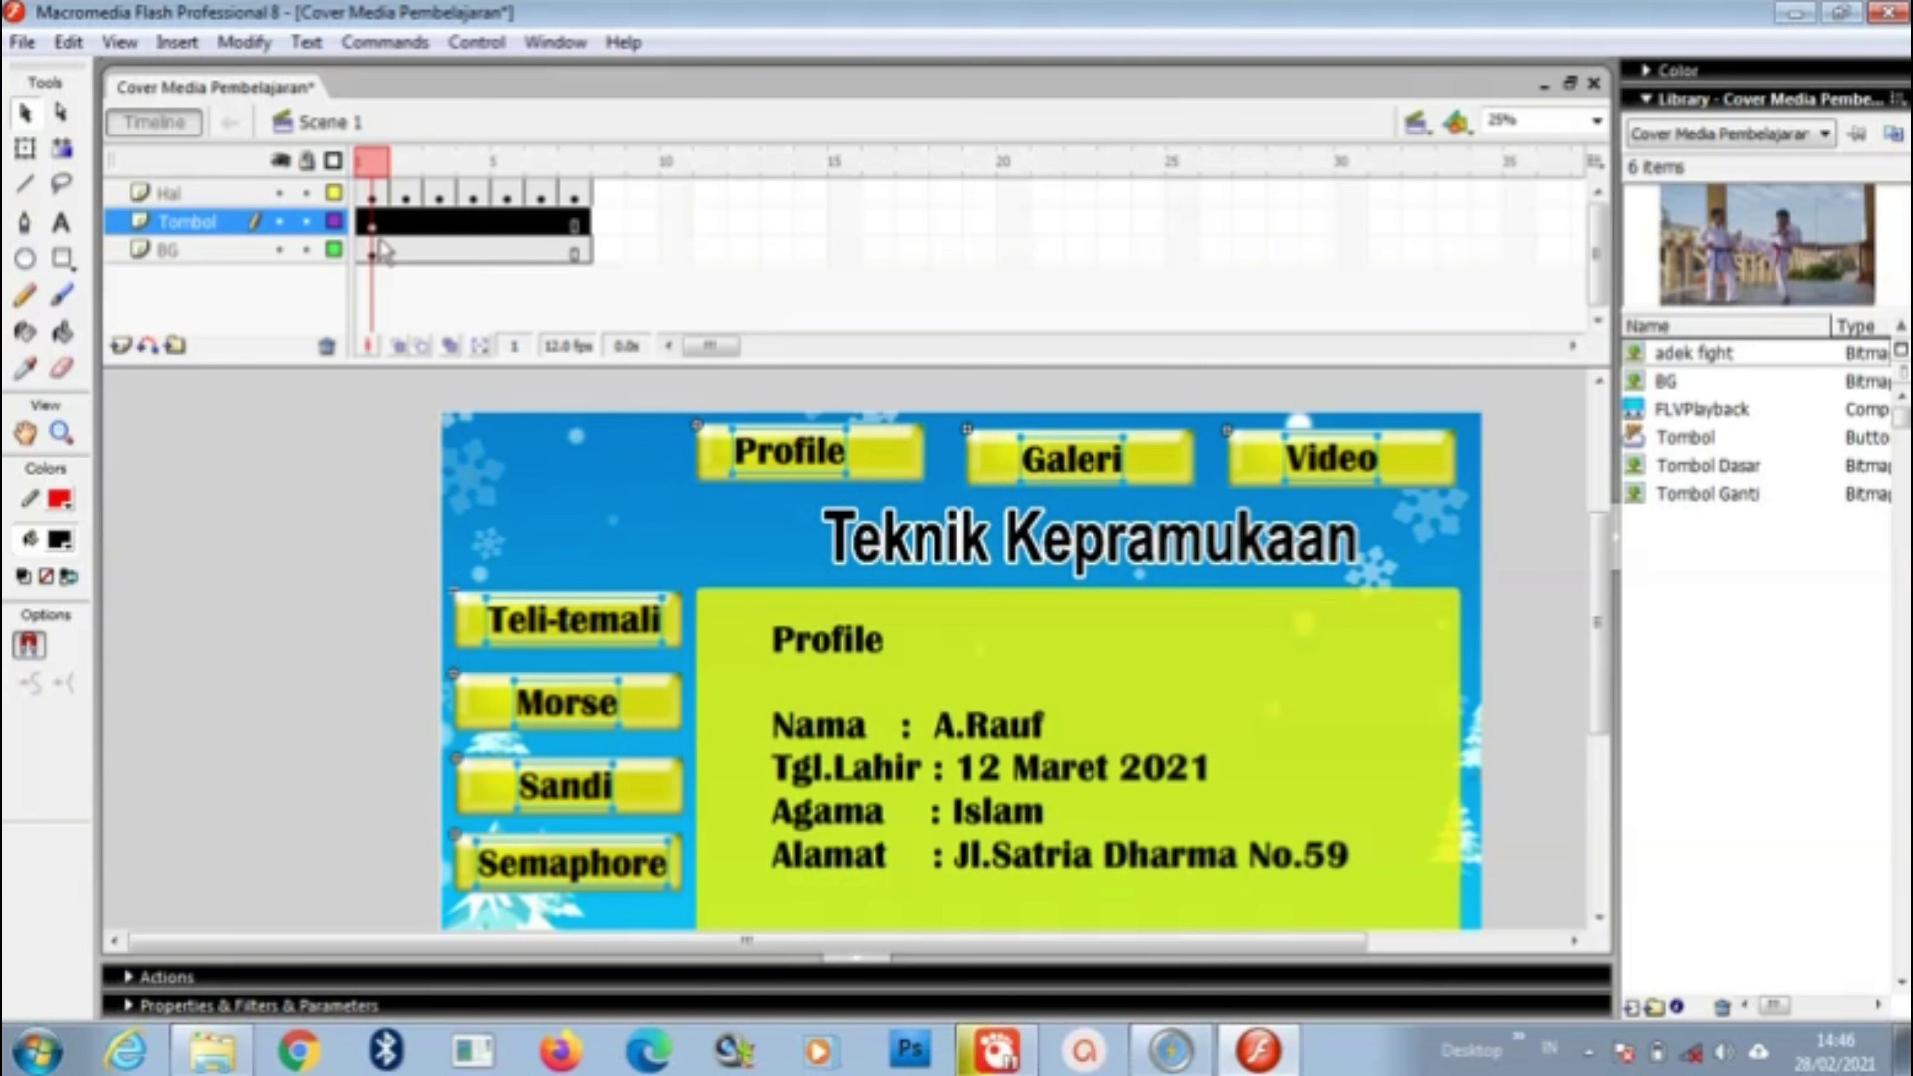
{"action": "left_click", "coordinate": [901, 475]}
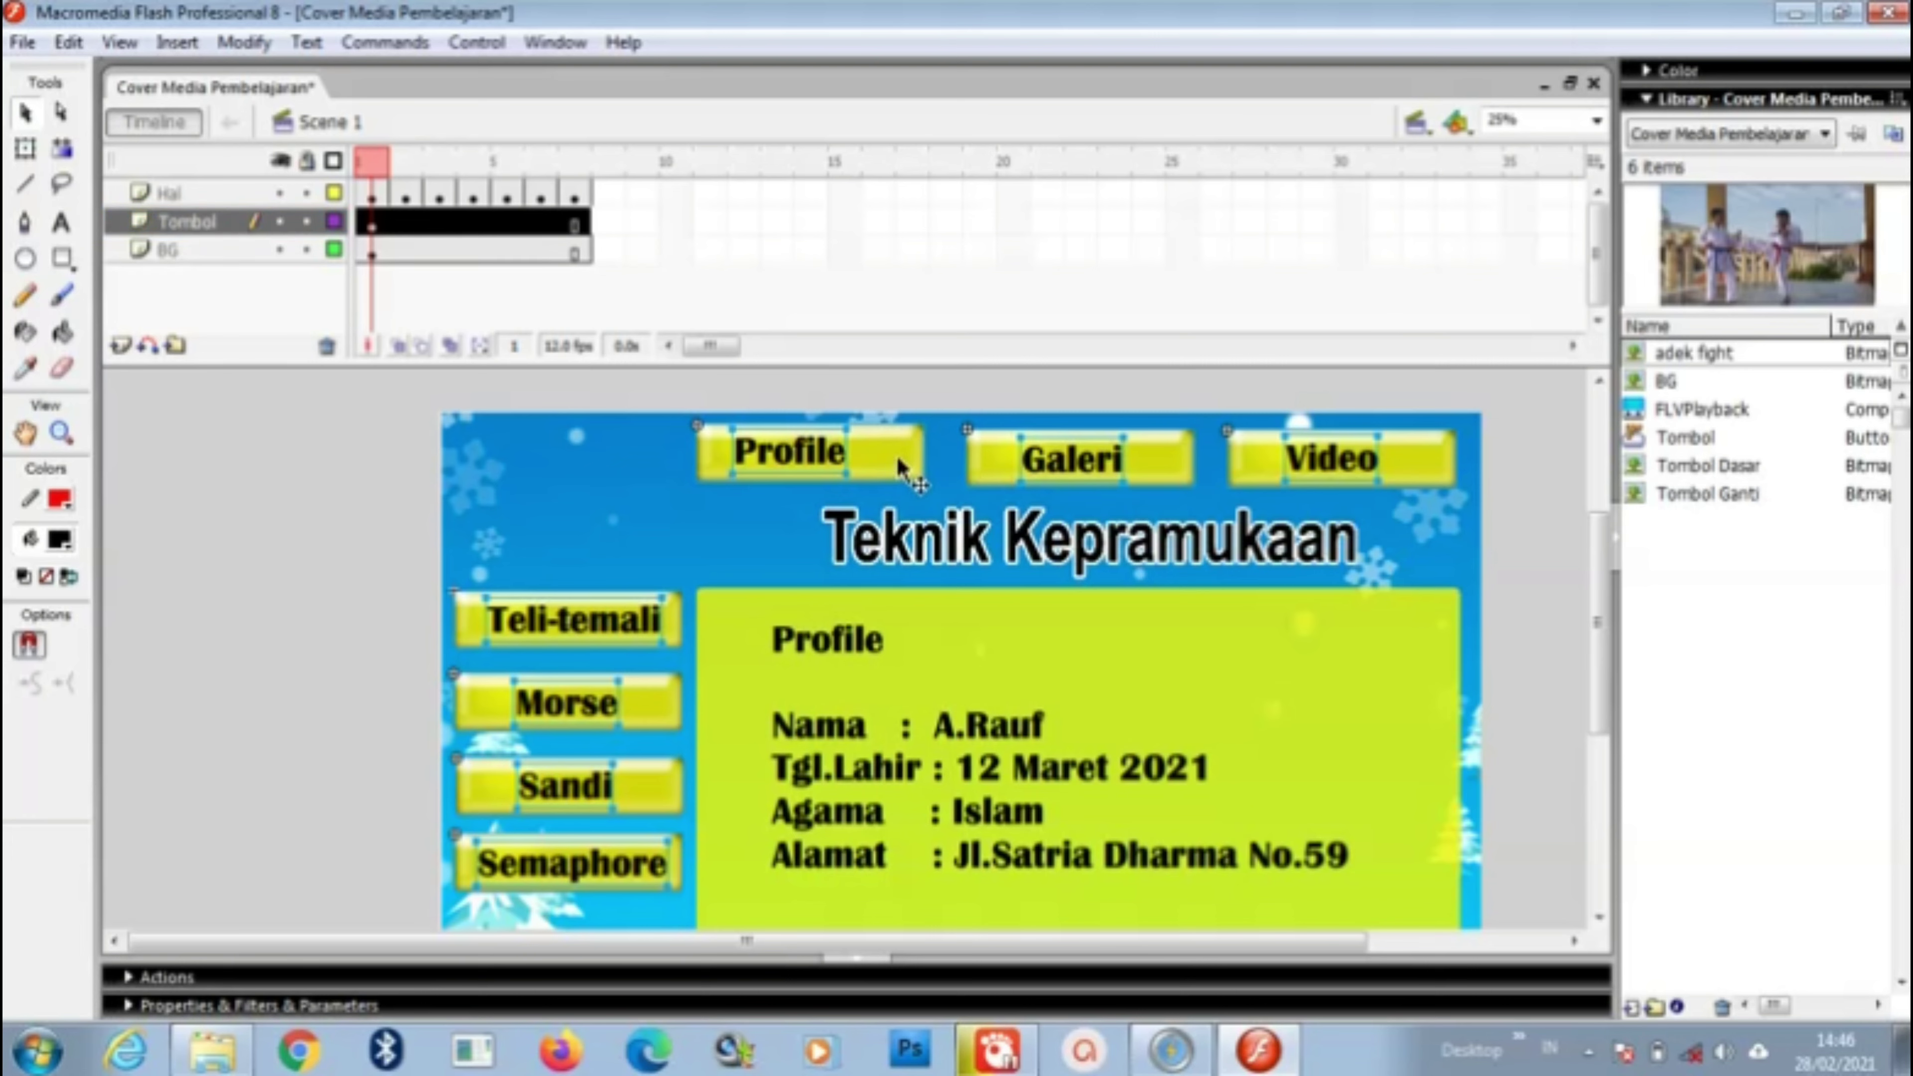
{"action": "left_click", "coordinate": [376, 479]}
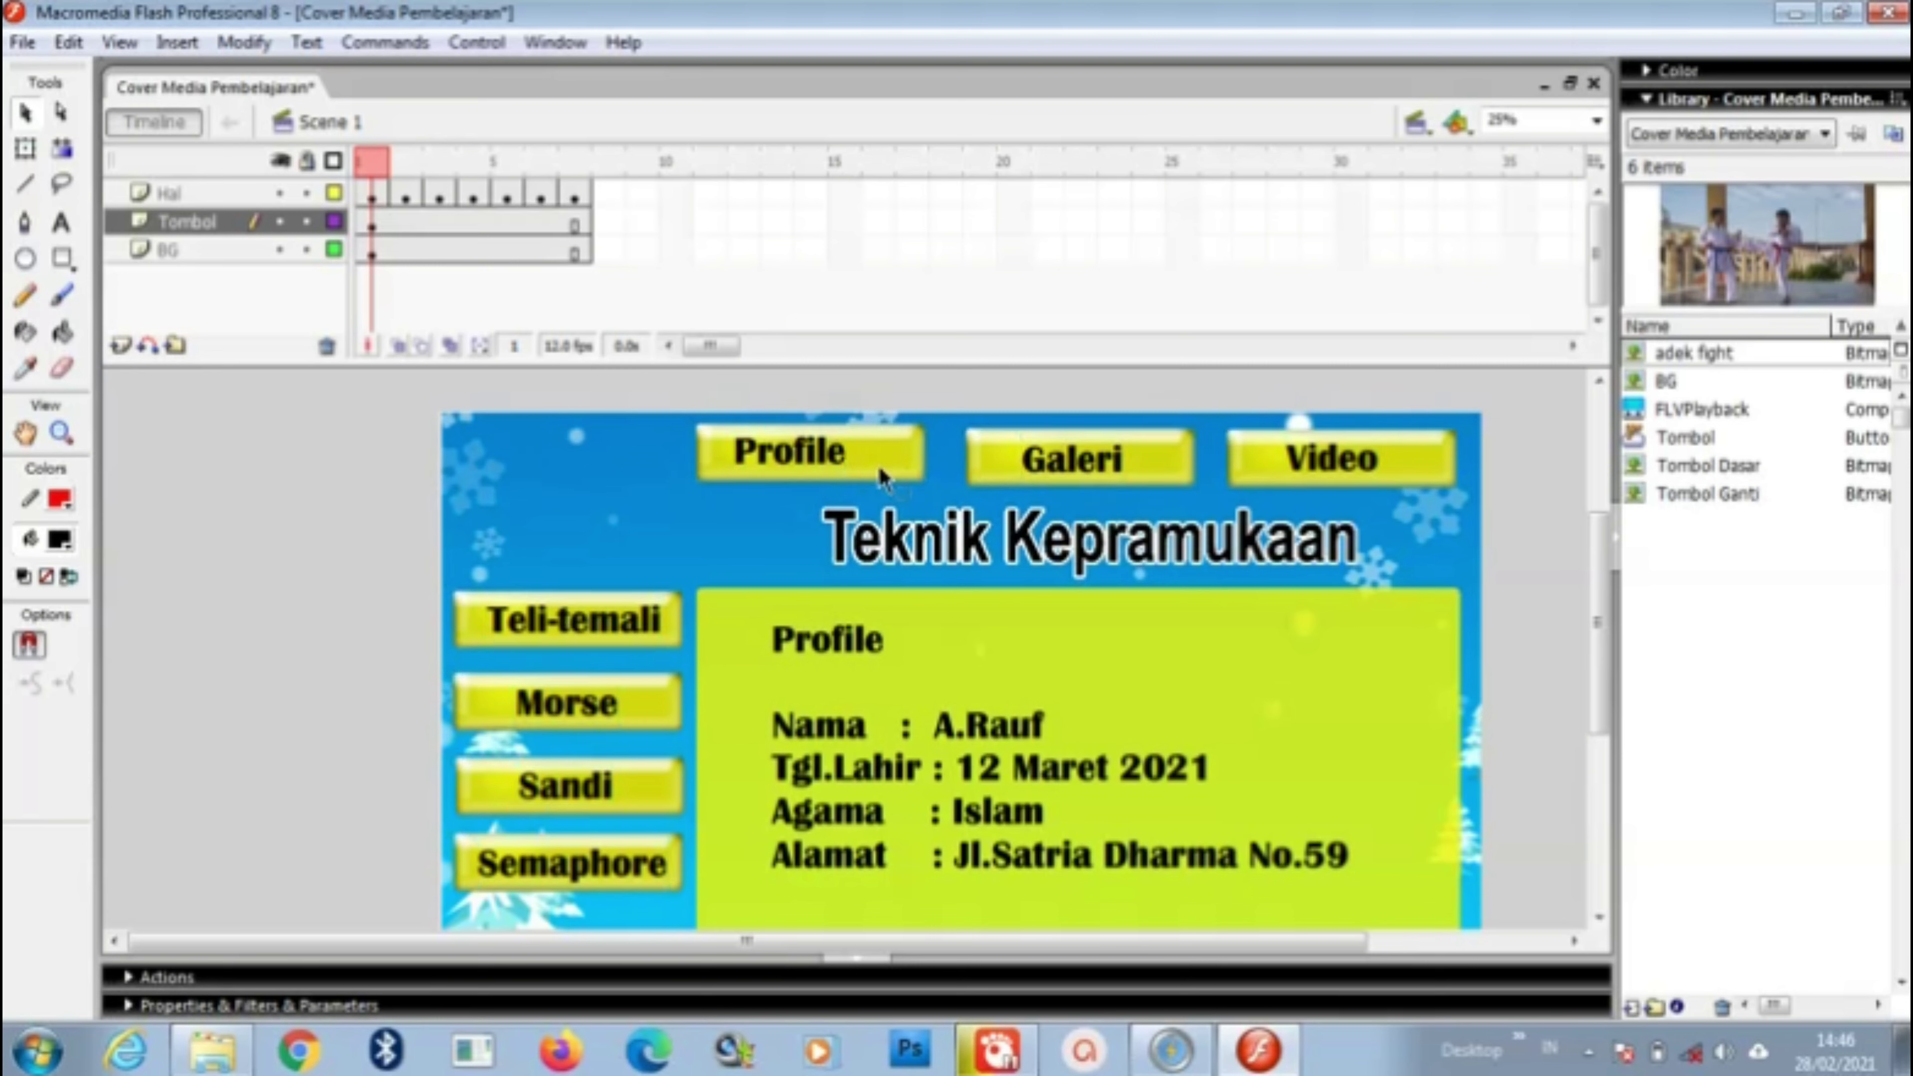
{"action": "left_click", "coordinate": [887, 452]}
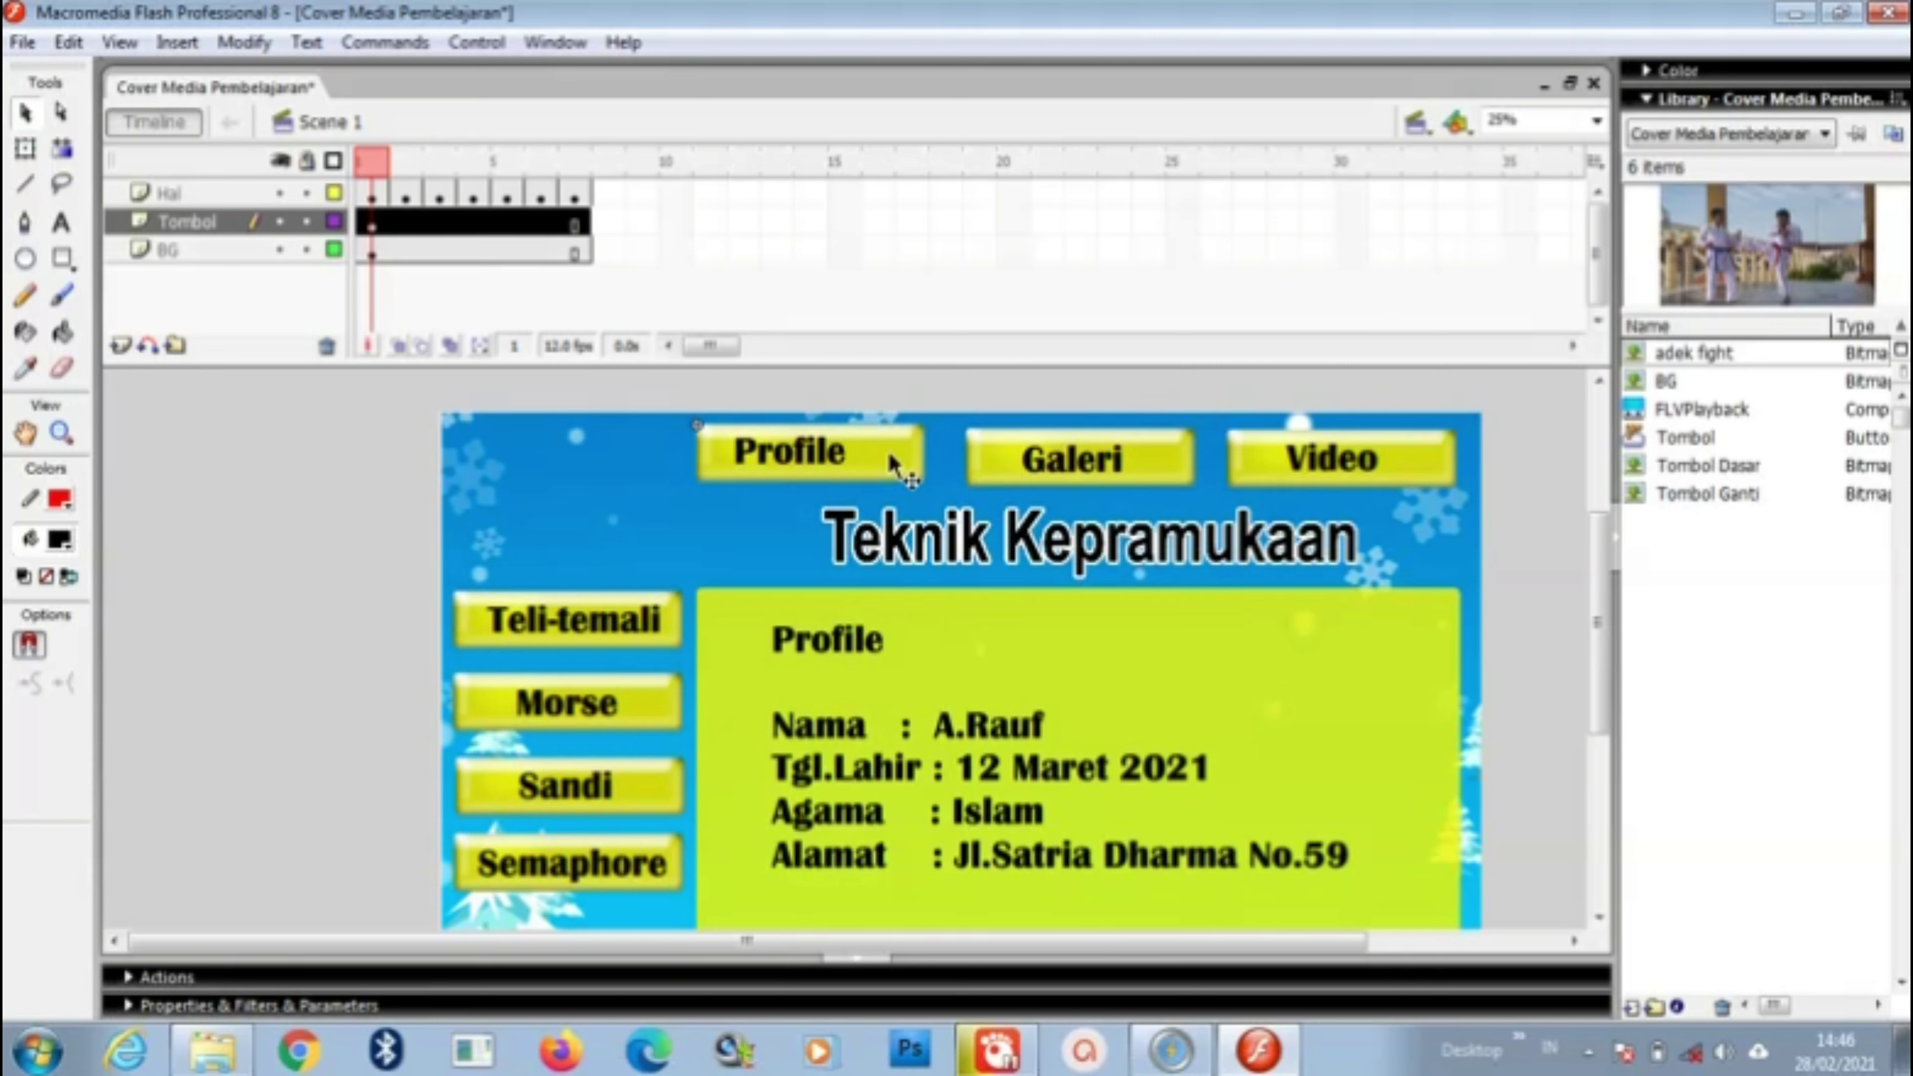
Step: Give the Profile button an on (release) { gotoAndStop(1); } script
{"action": "right_click", "coordinate": [888, 451]}
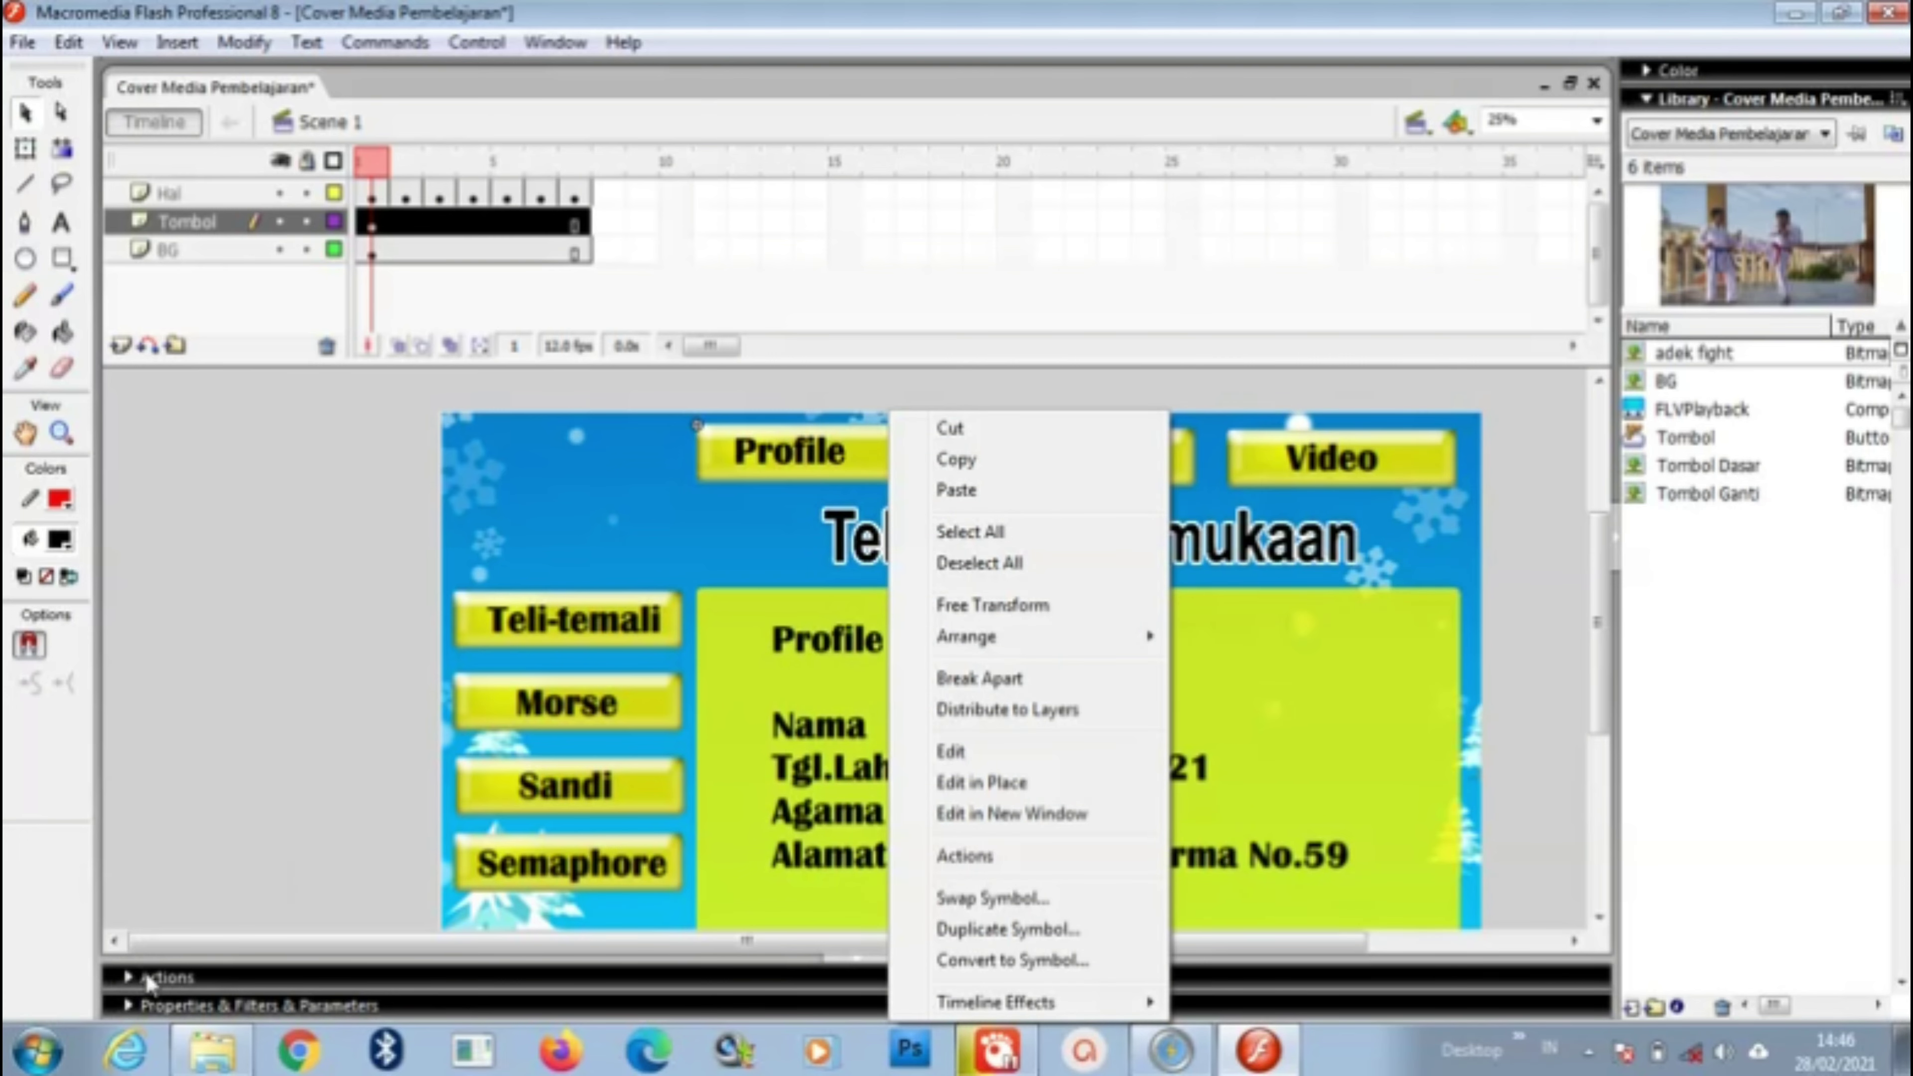
{"action": "left_click", "coordinate": [966, 855]}
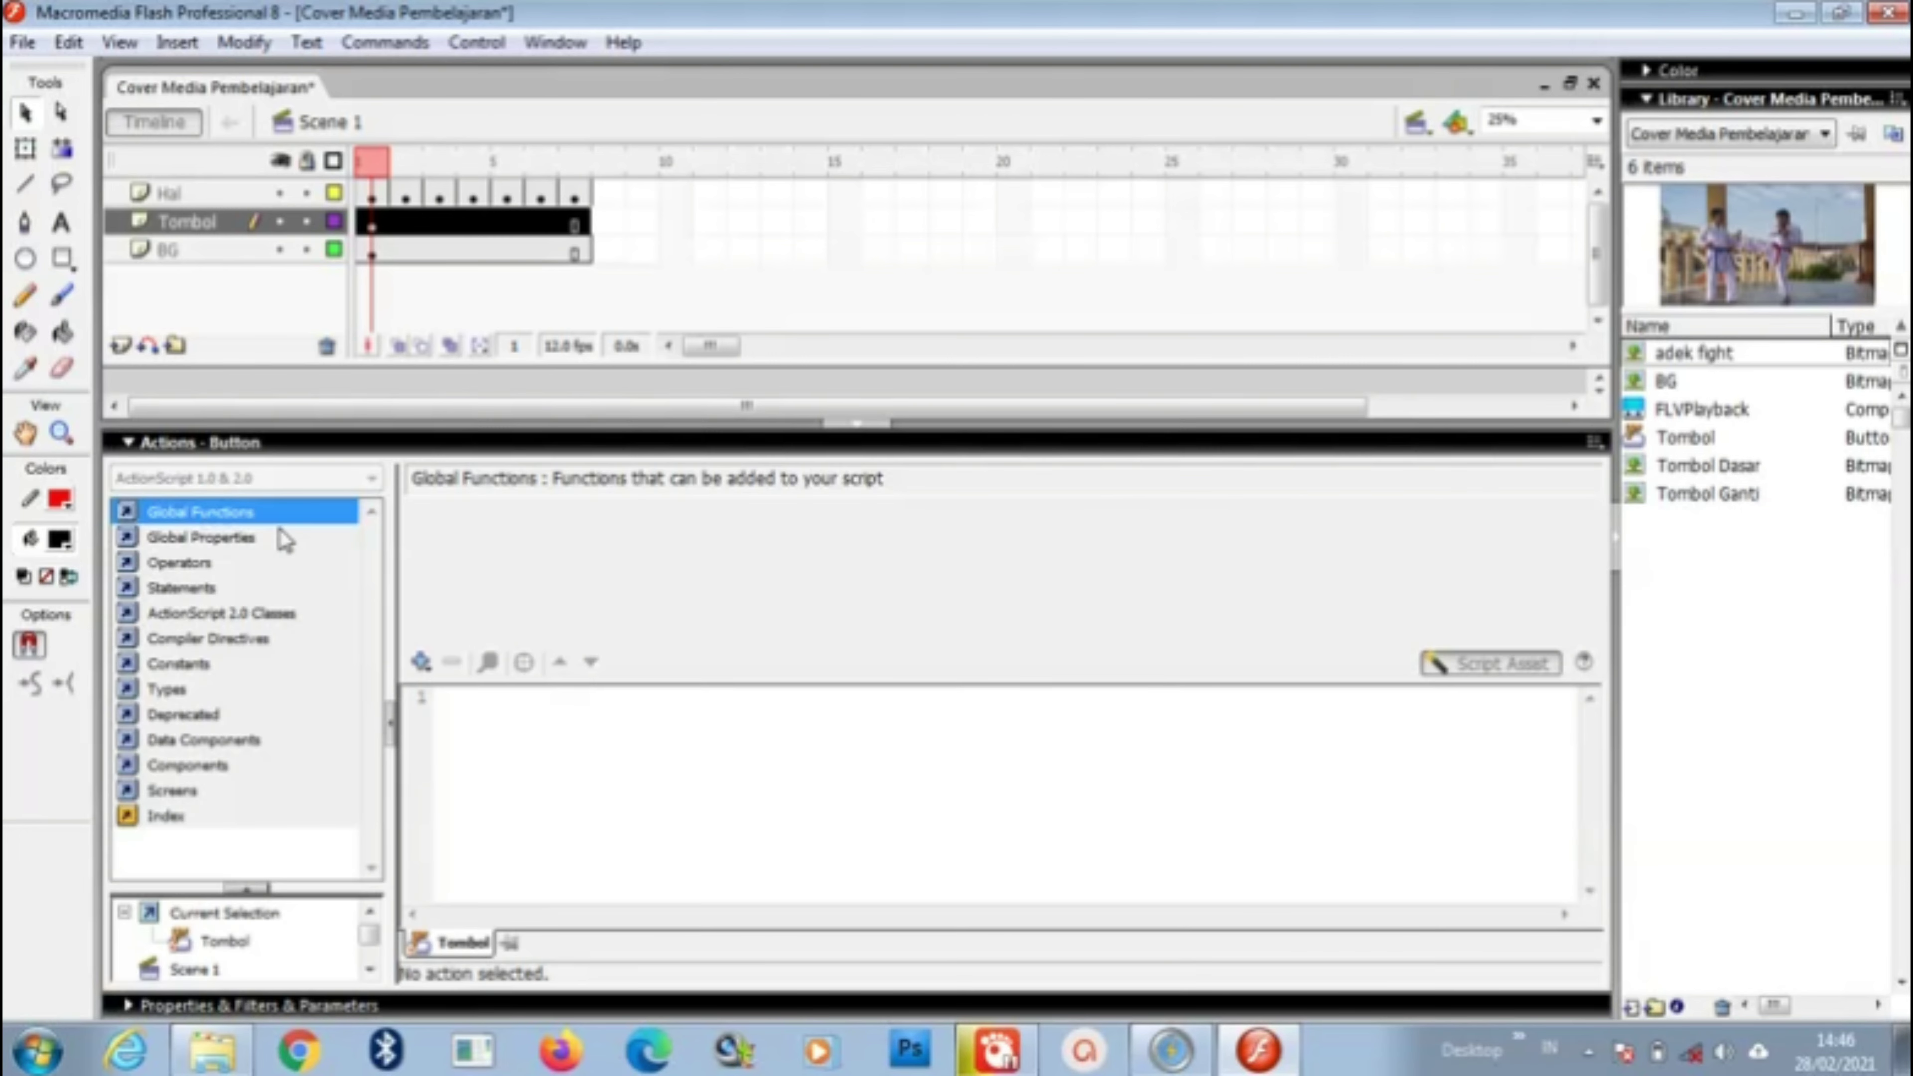
{"action": "left_click", "coordinate": [210, 521]}
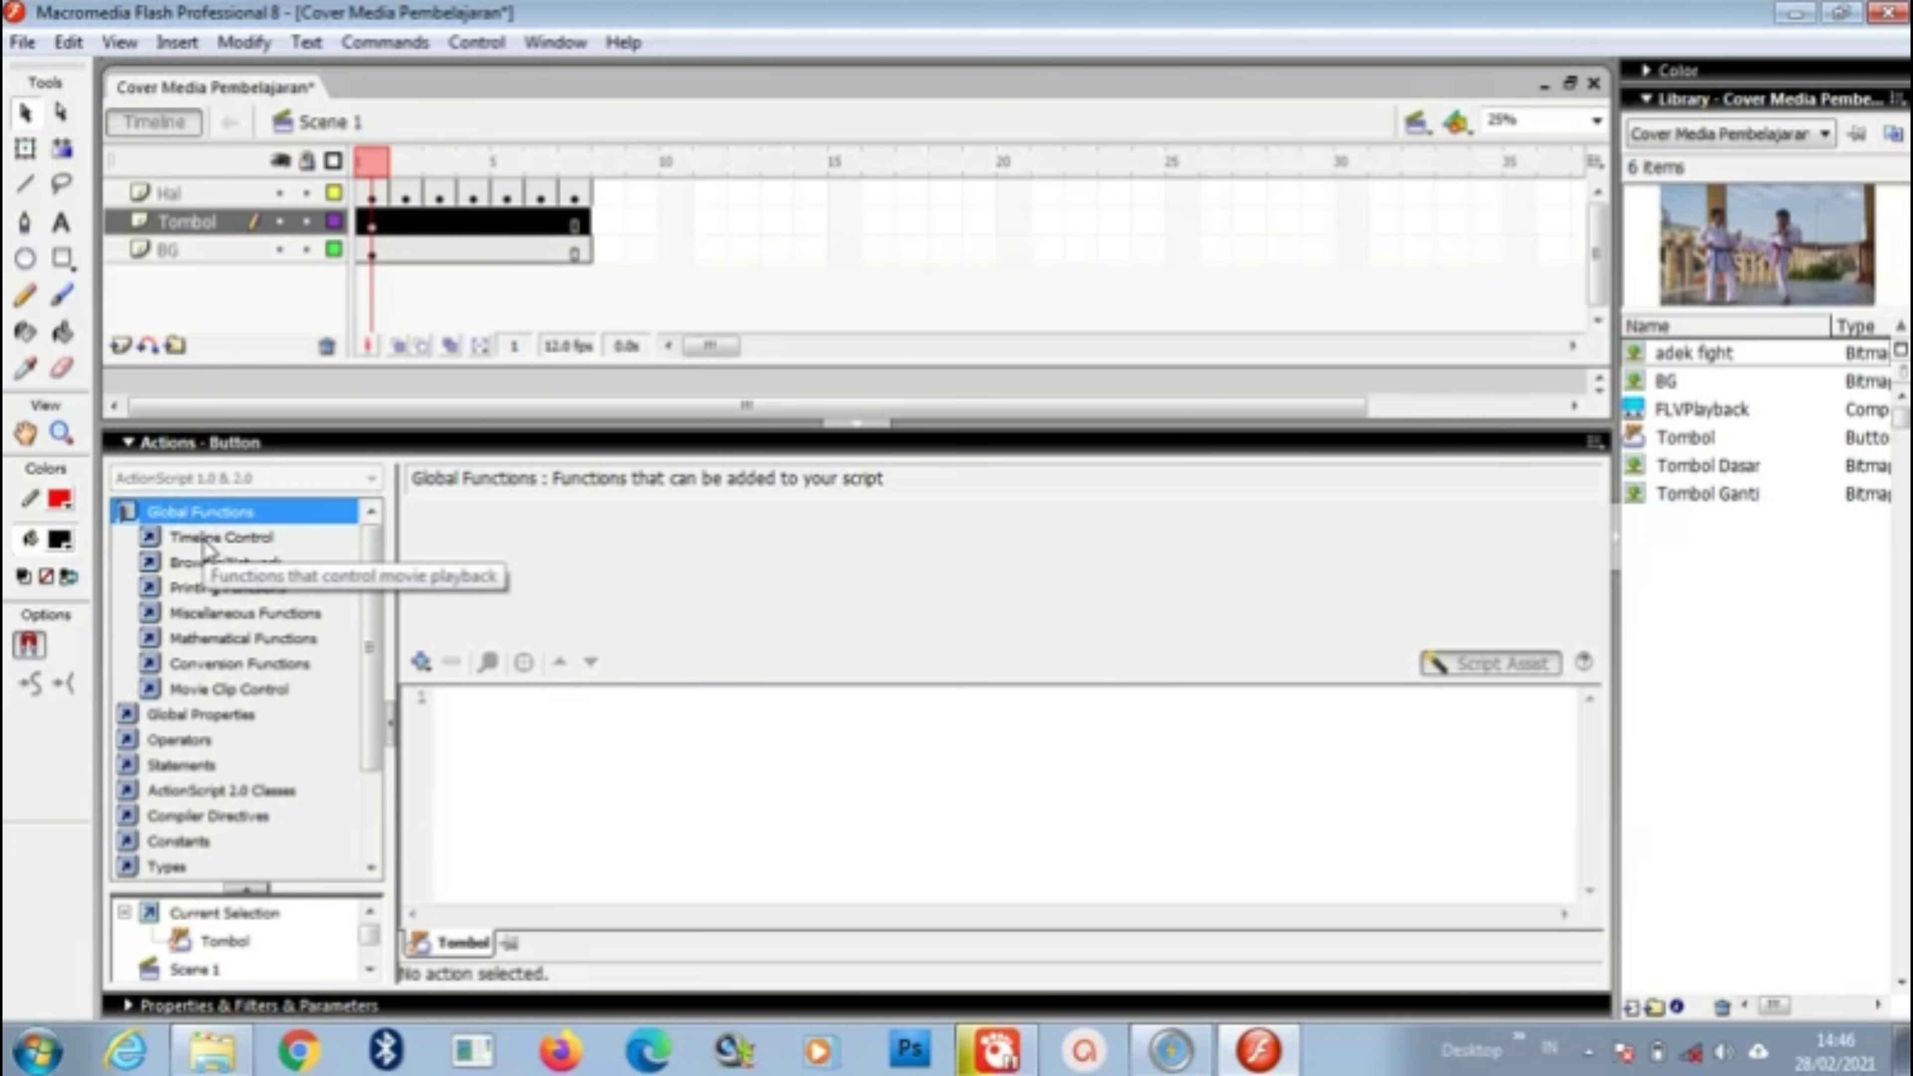
{"action": "left_click", "coordinate": [249, 542]}
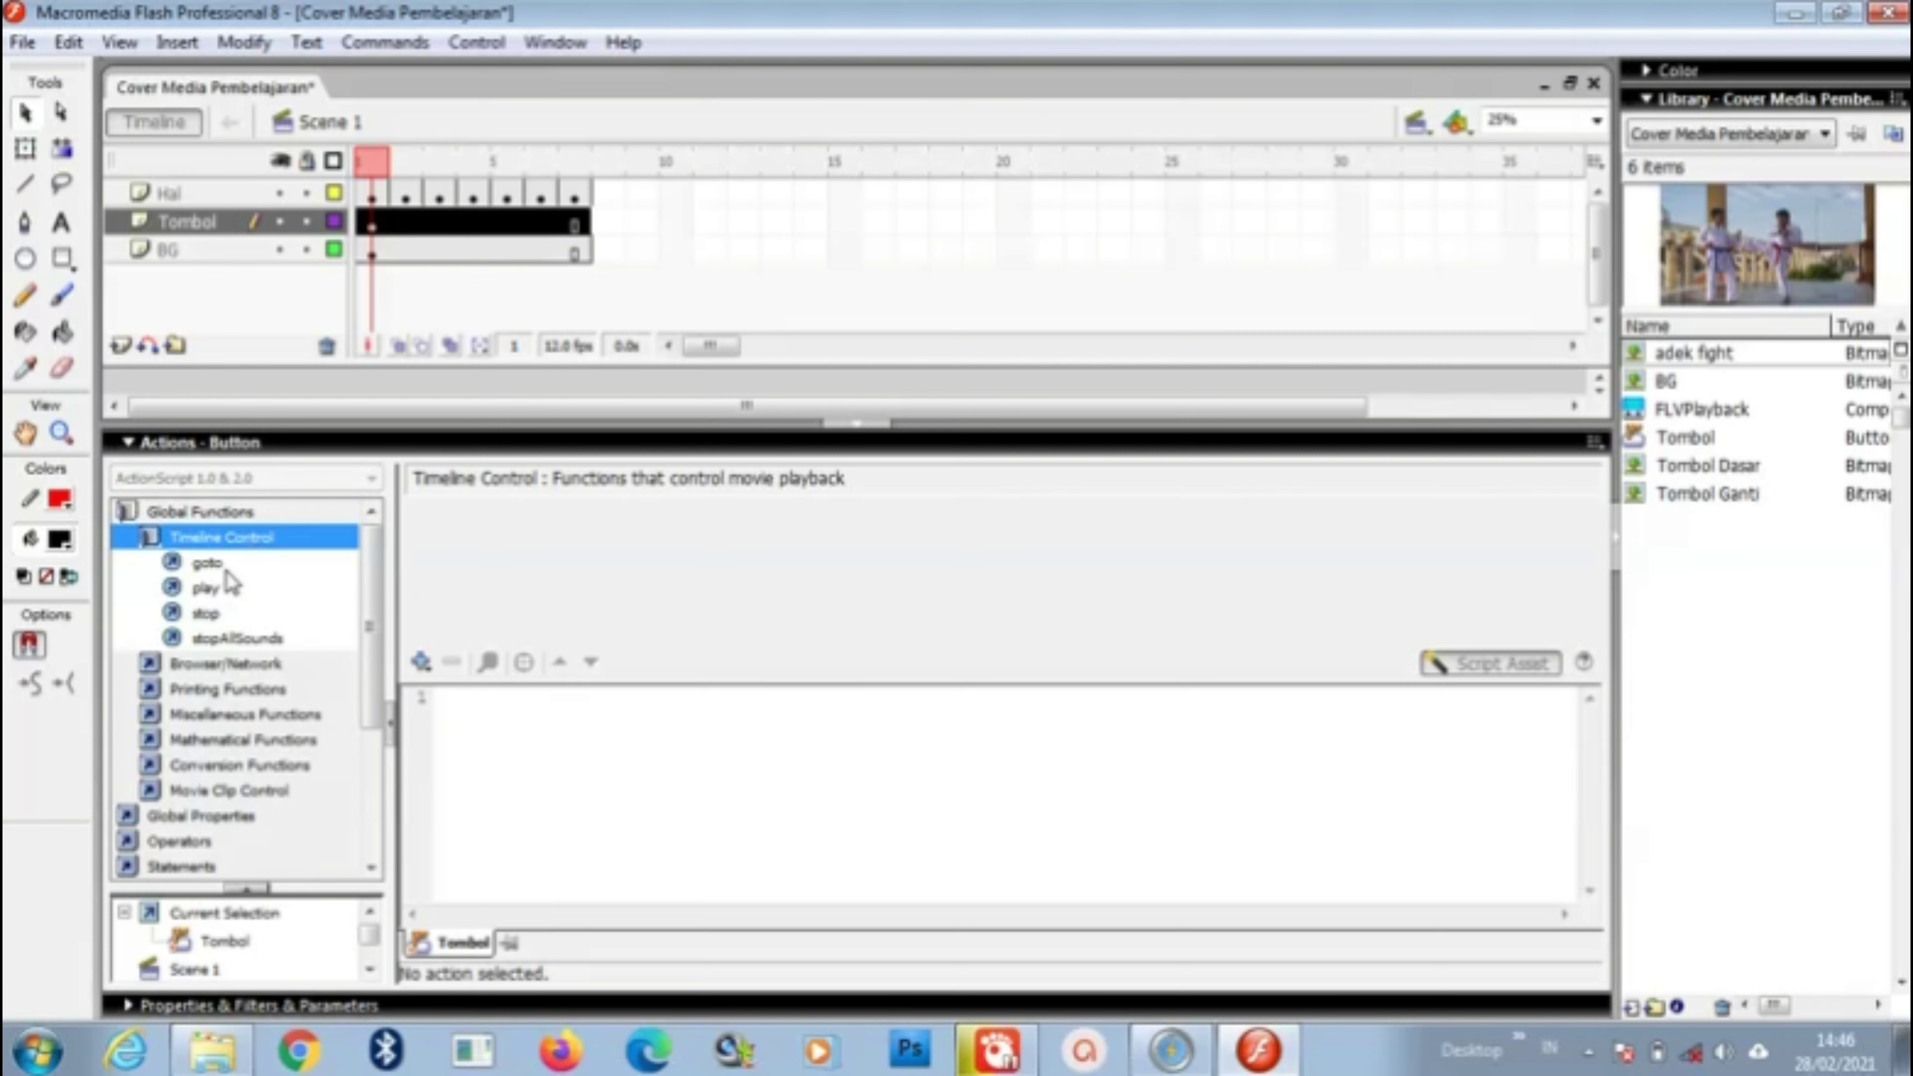
{"action": "left_click", "coordinate": [213, 567]}
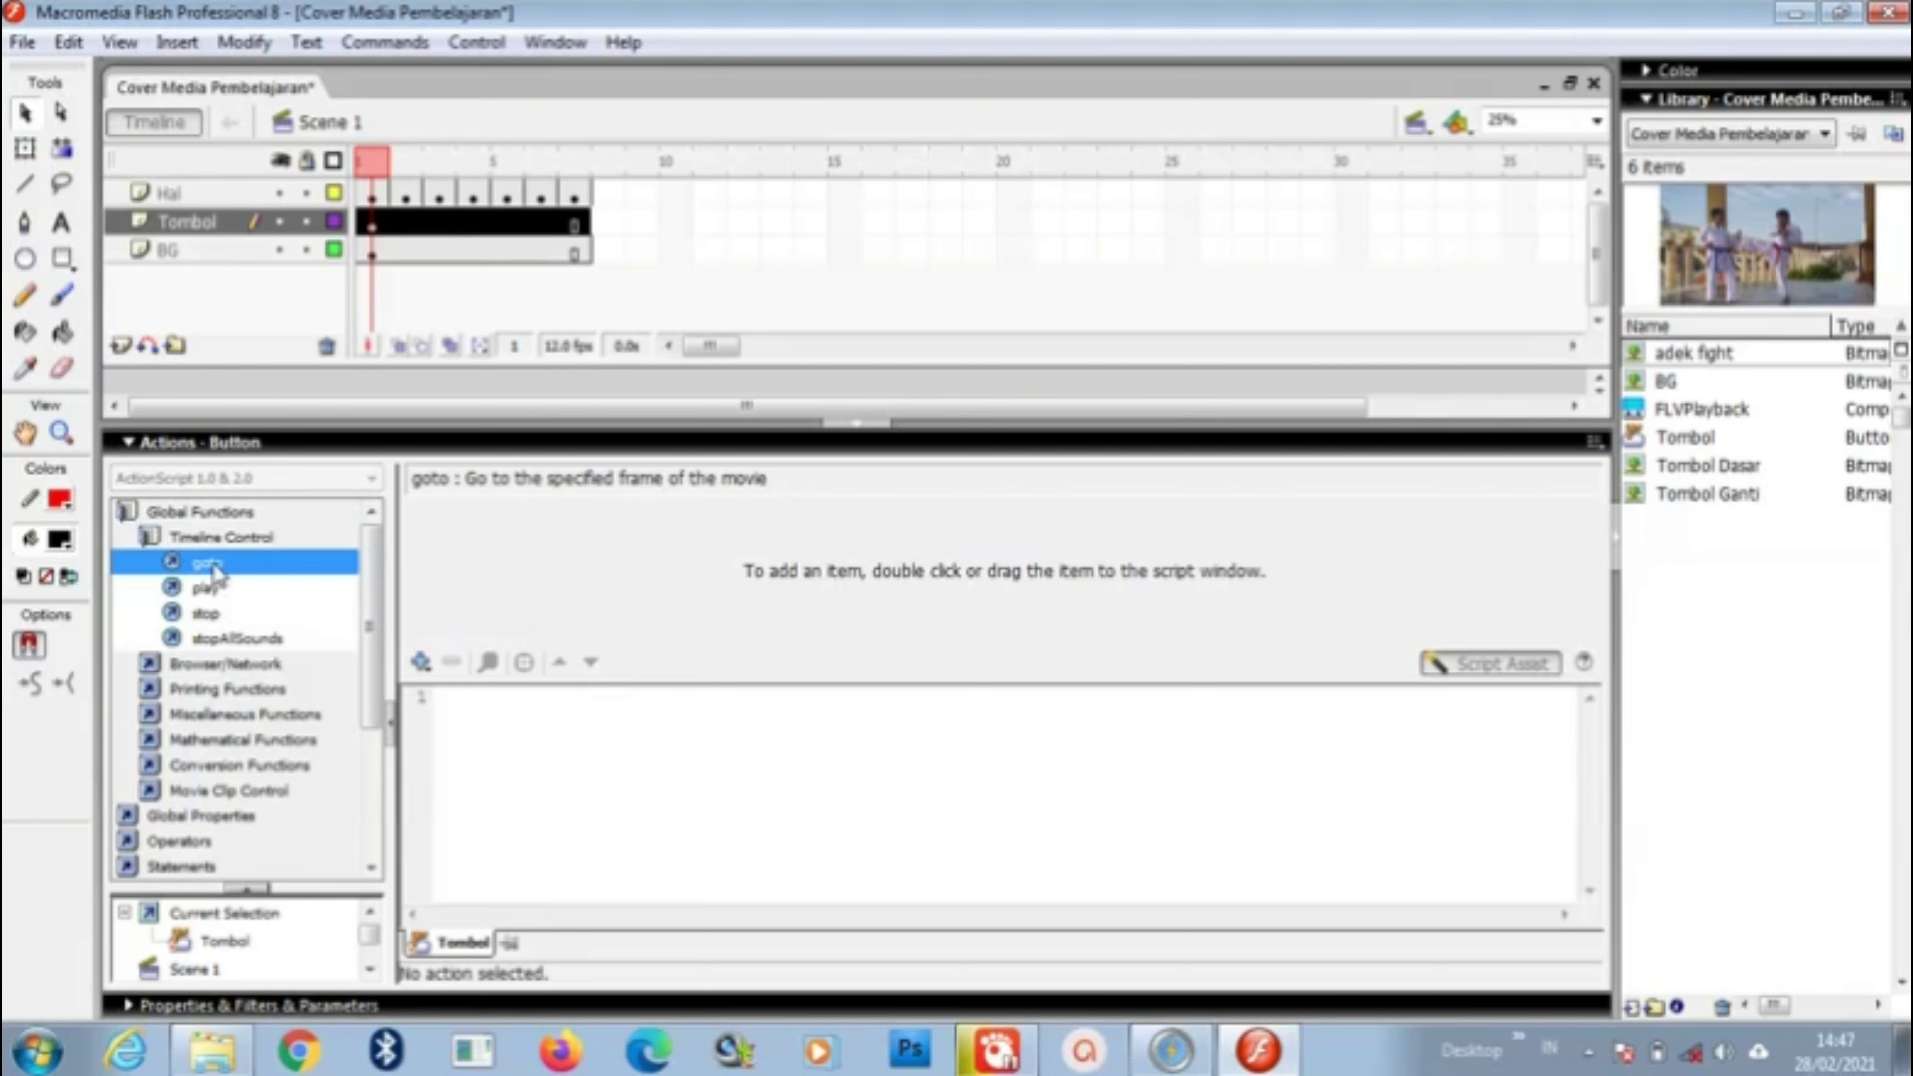
{"action": "double_click", "coordinate": [213, 565]}
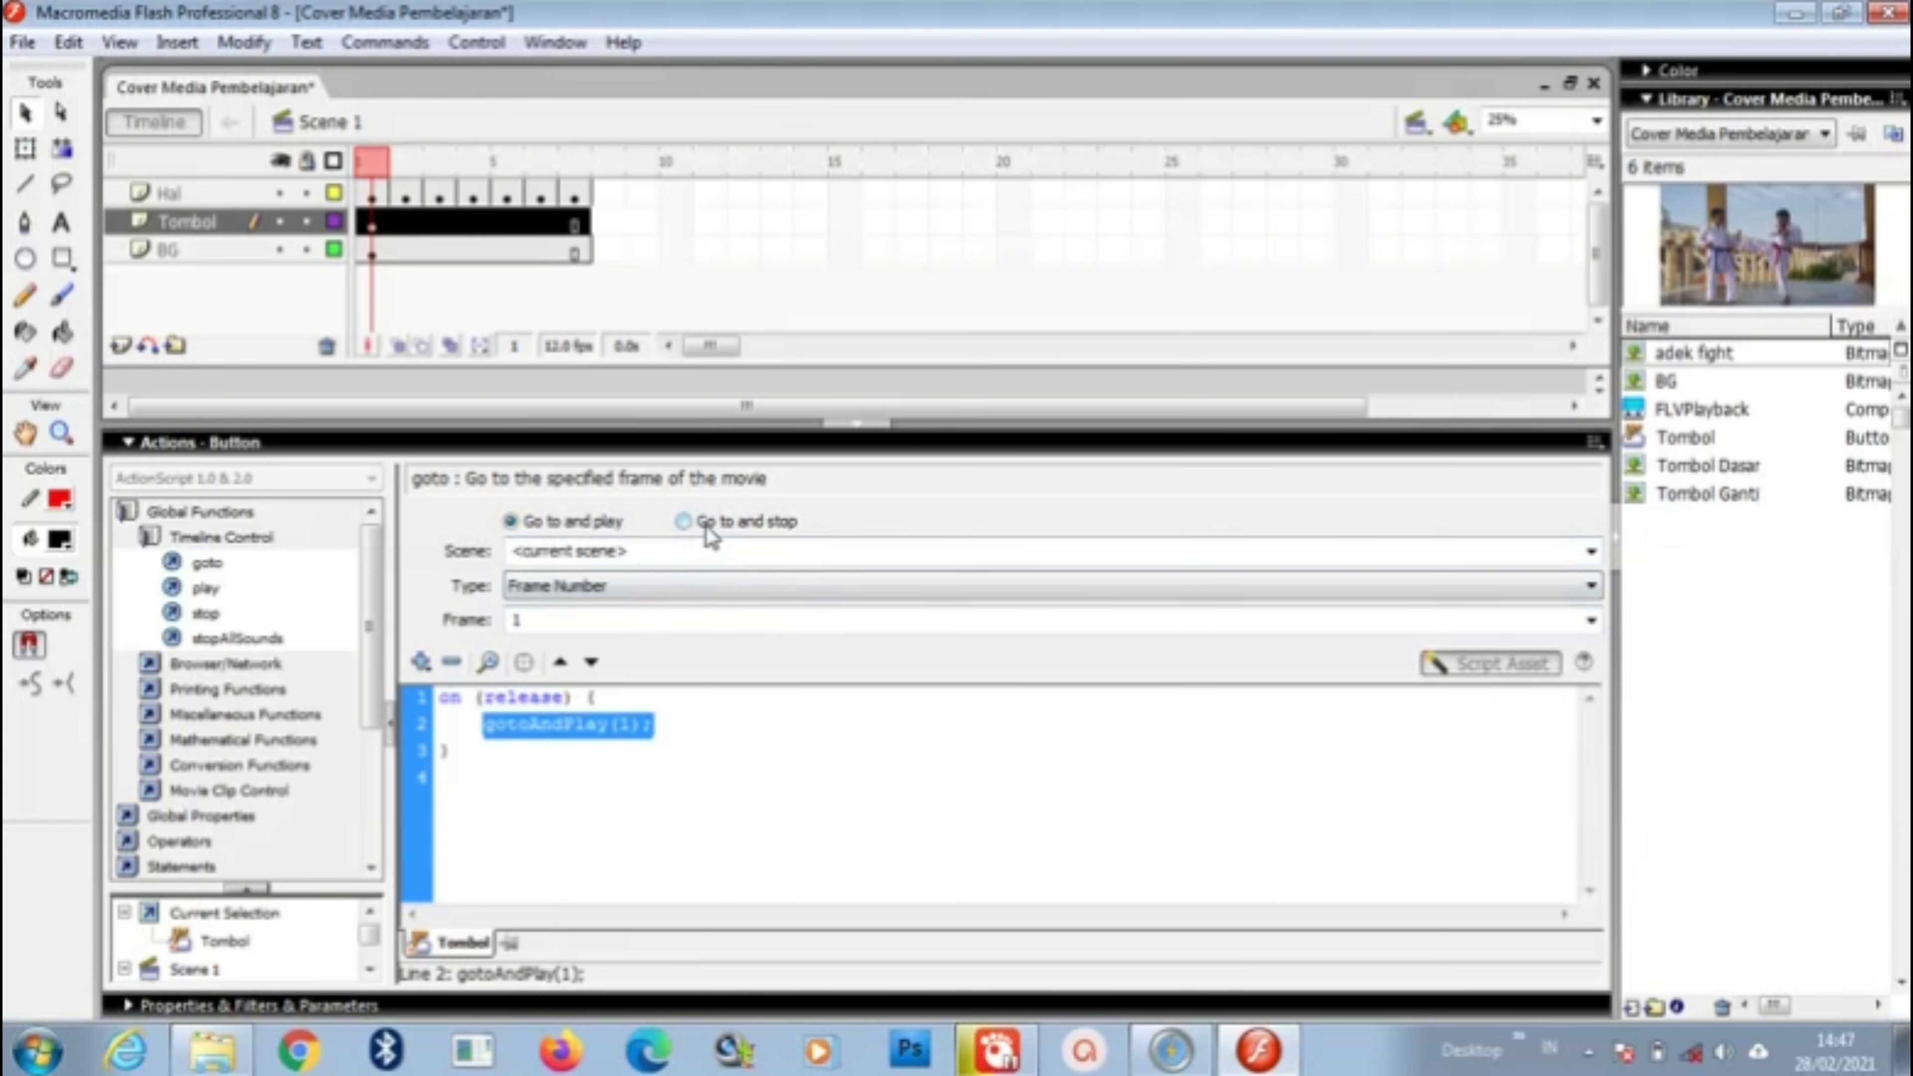
{"action": "left_click", "coordinate": [685, 522]}
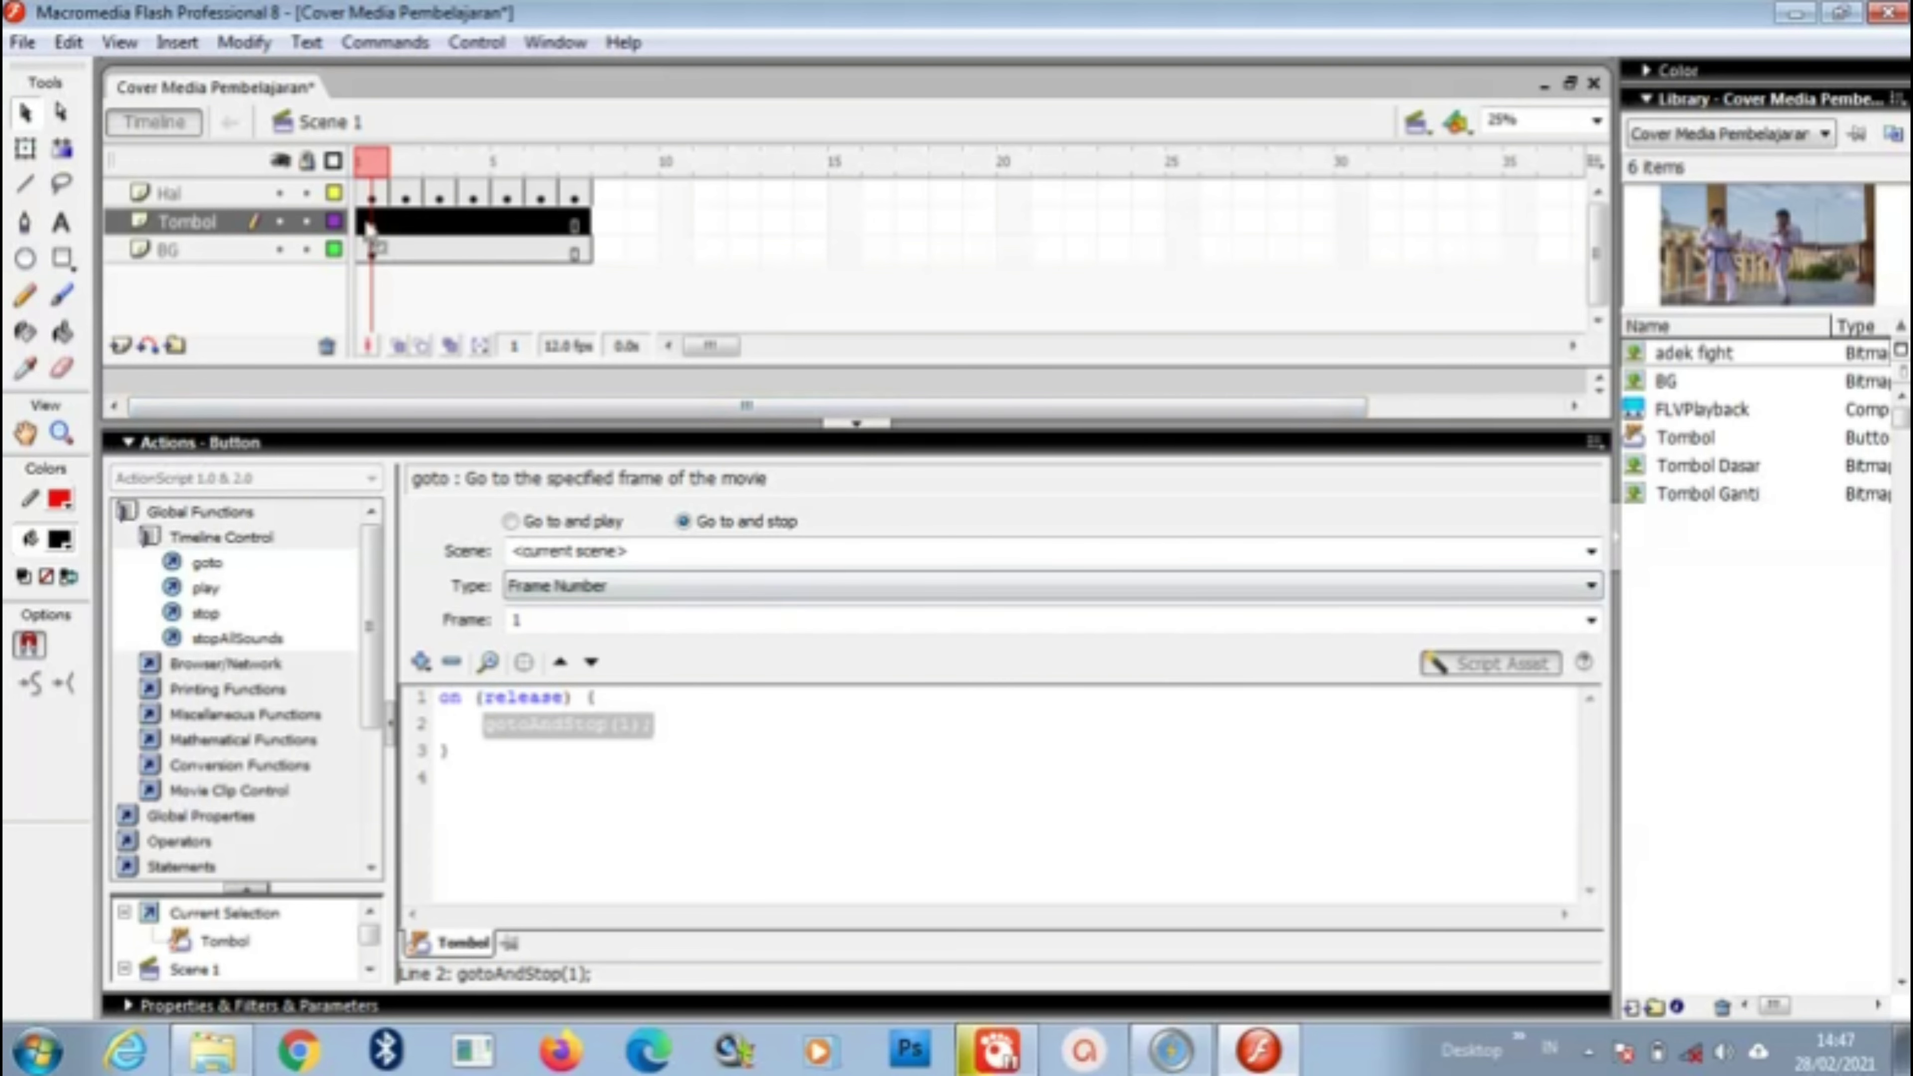
{"action": "left_click", "coordinate": [858, 423]}
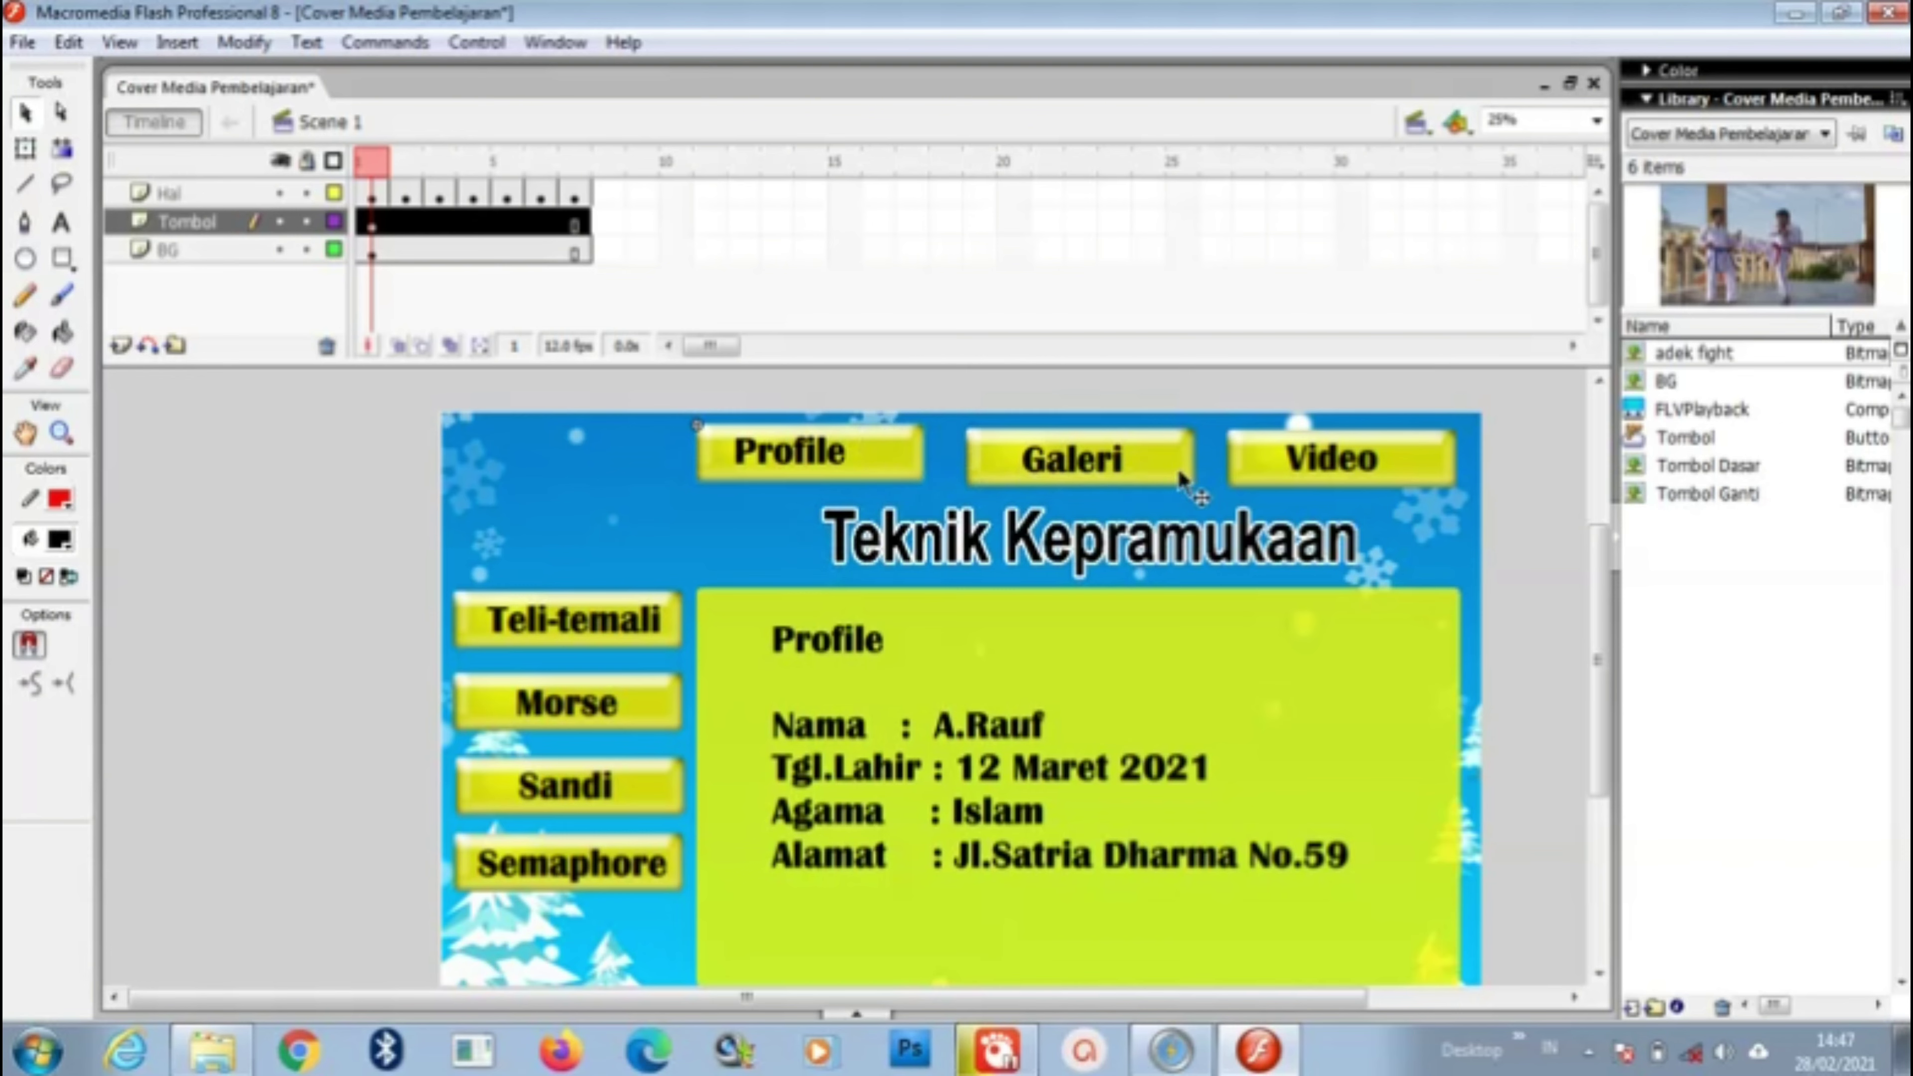
Step: Give the Galeri button an on (release) gotoAndStop(2) script
{"action": "right_click", "coordinate": [1183, 466]}
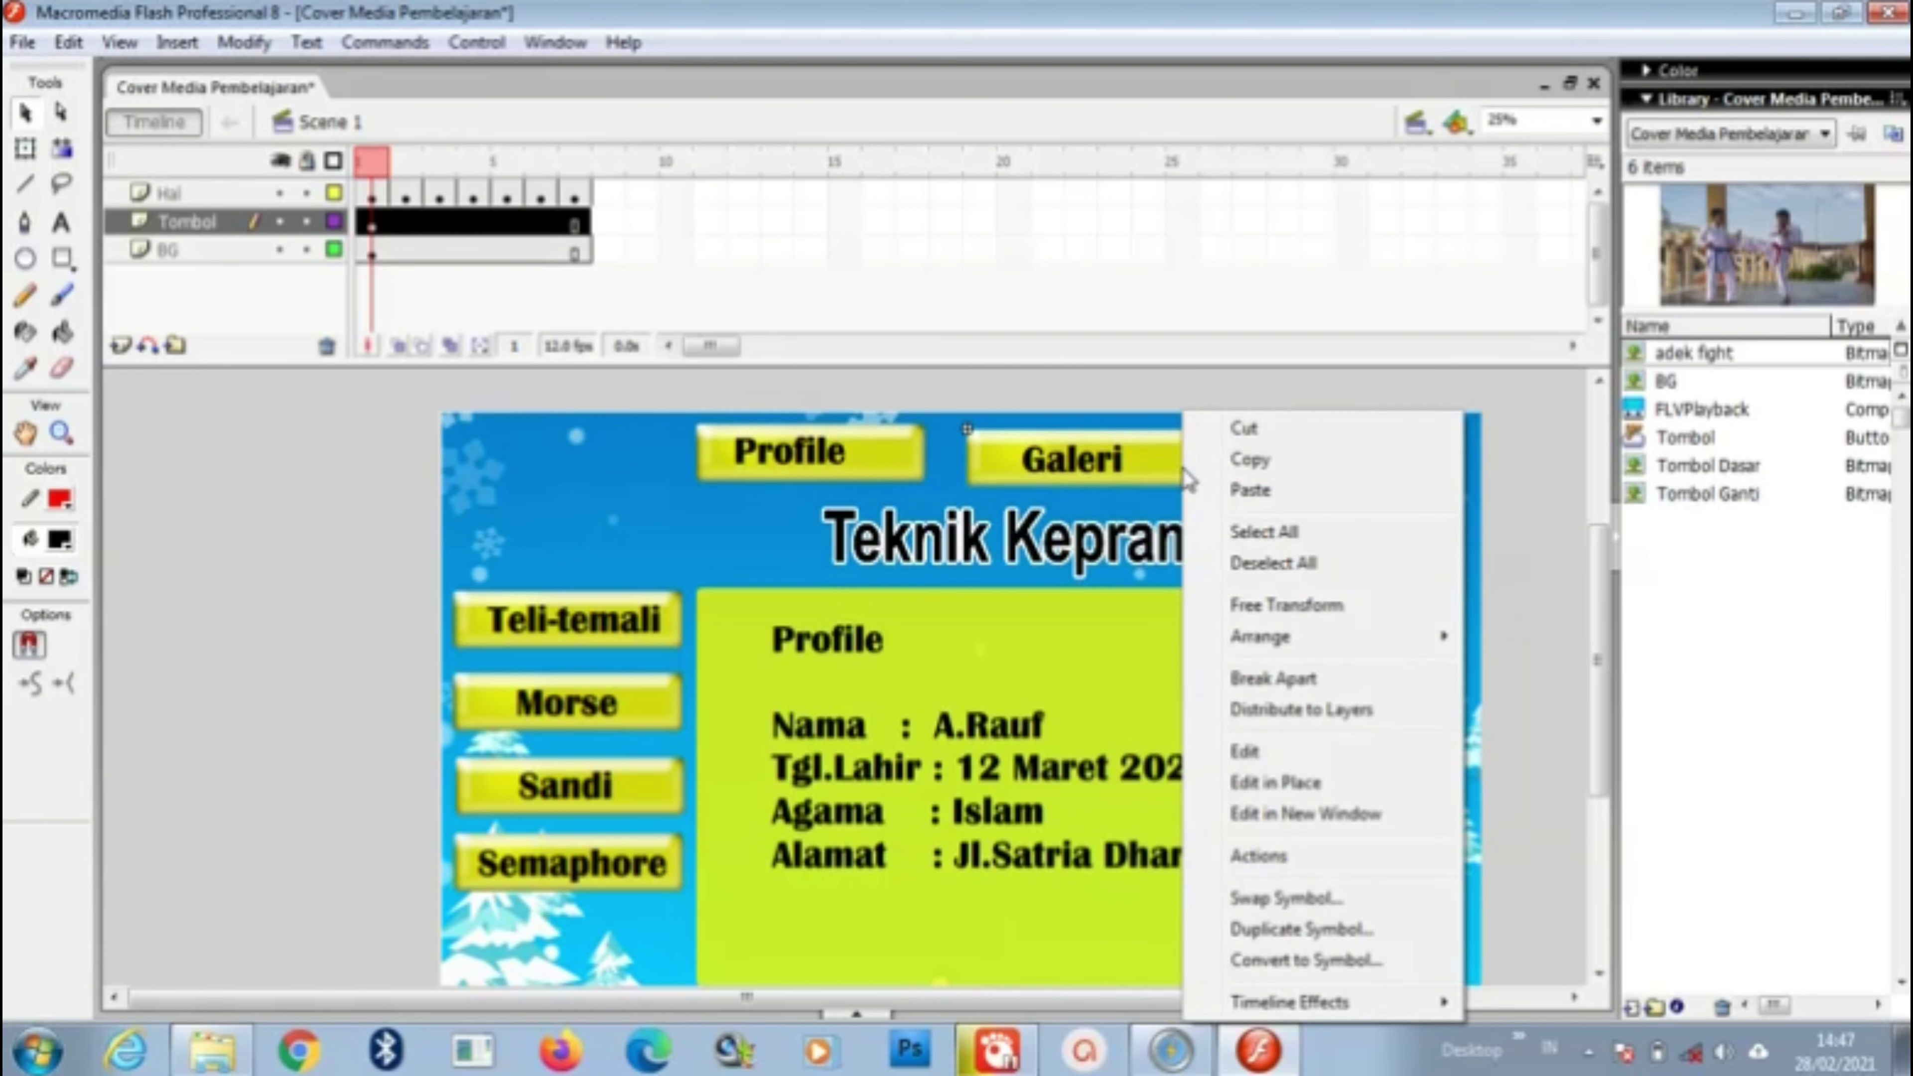
{"action": "left_click", "coordinate": [1273, 859]}
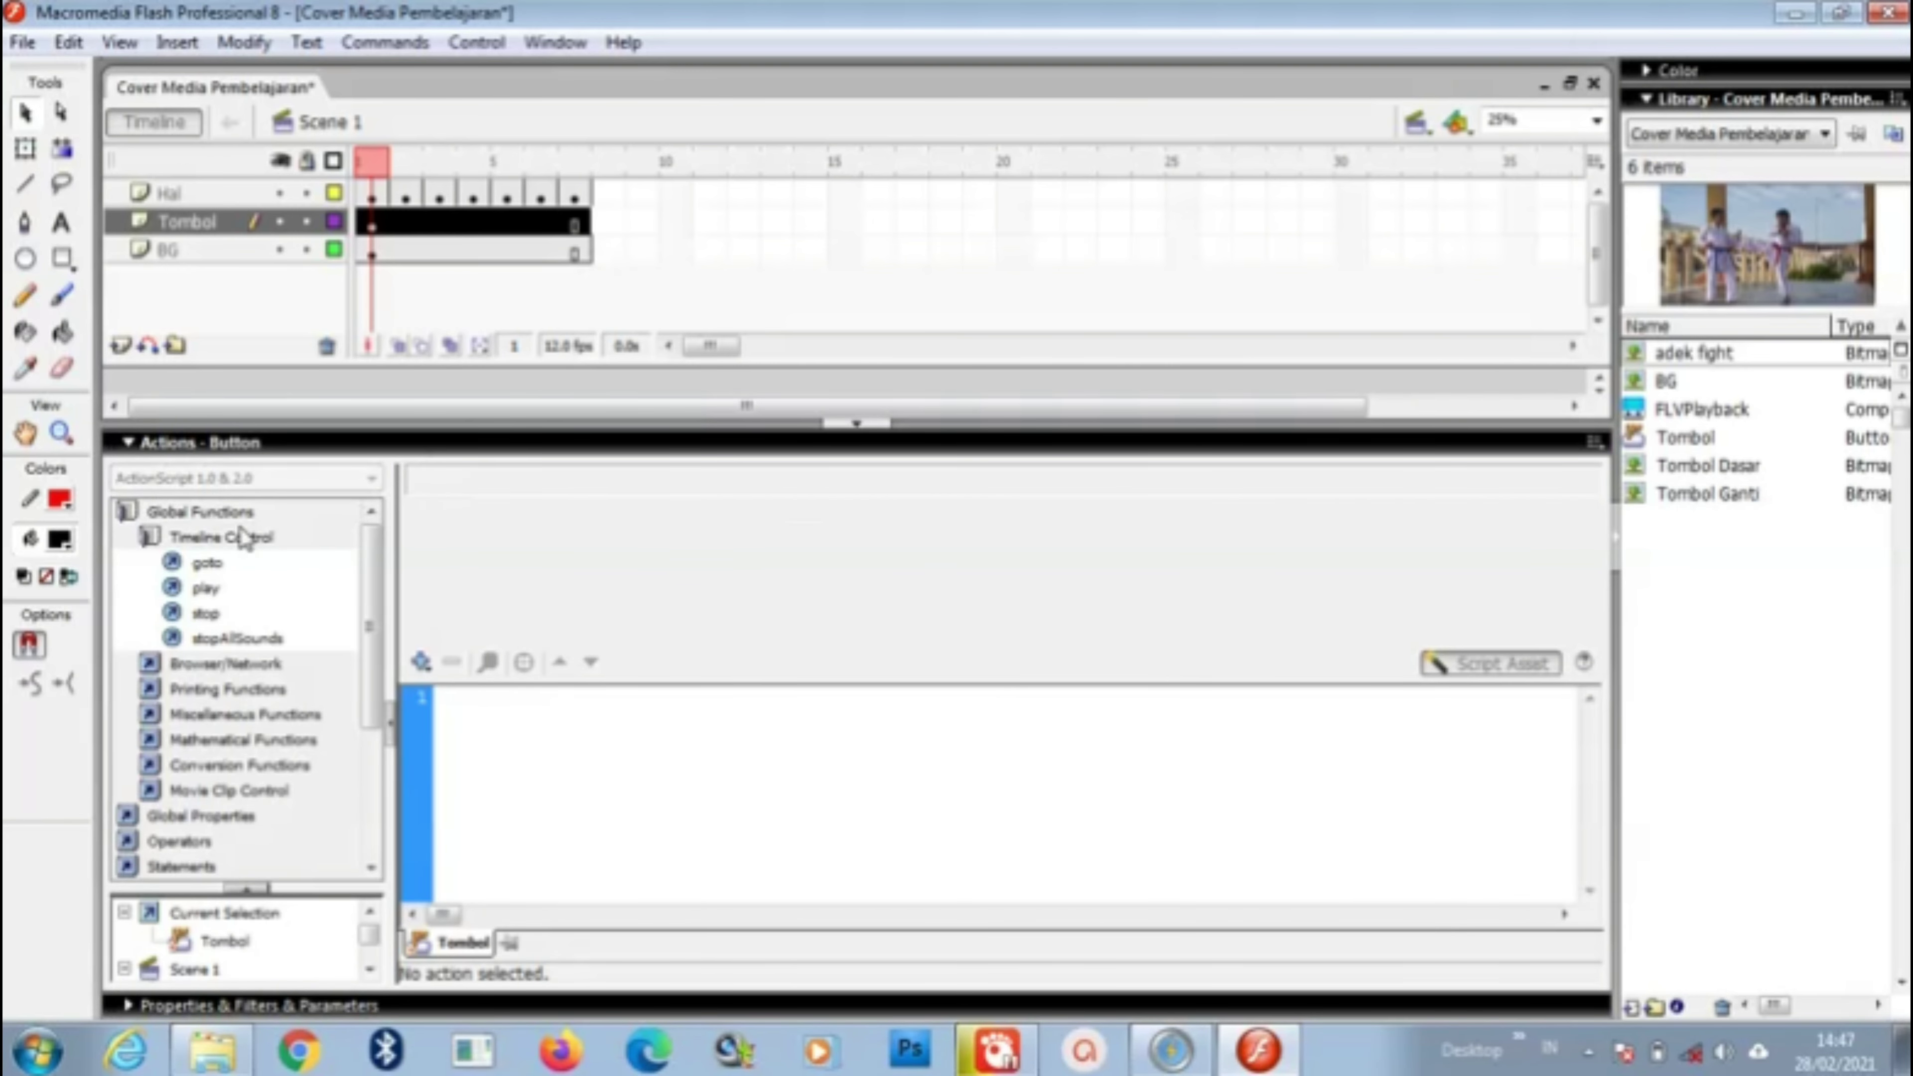
{"action": "double_click", "coordinate": [224, 570]}
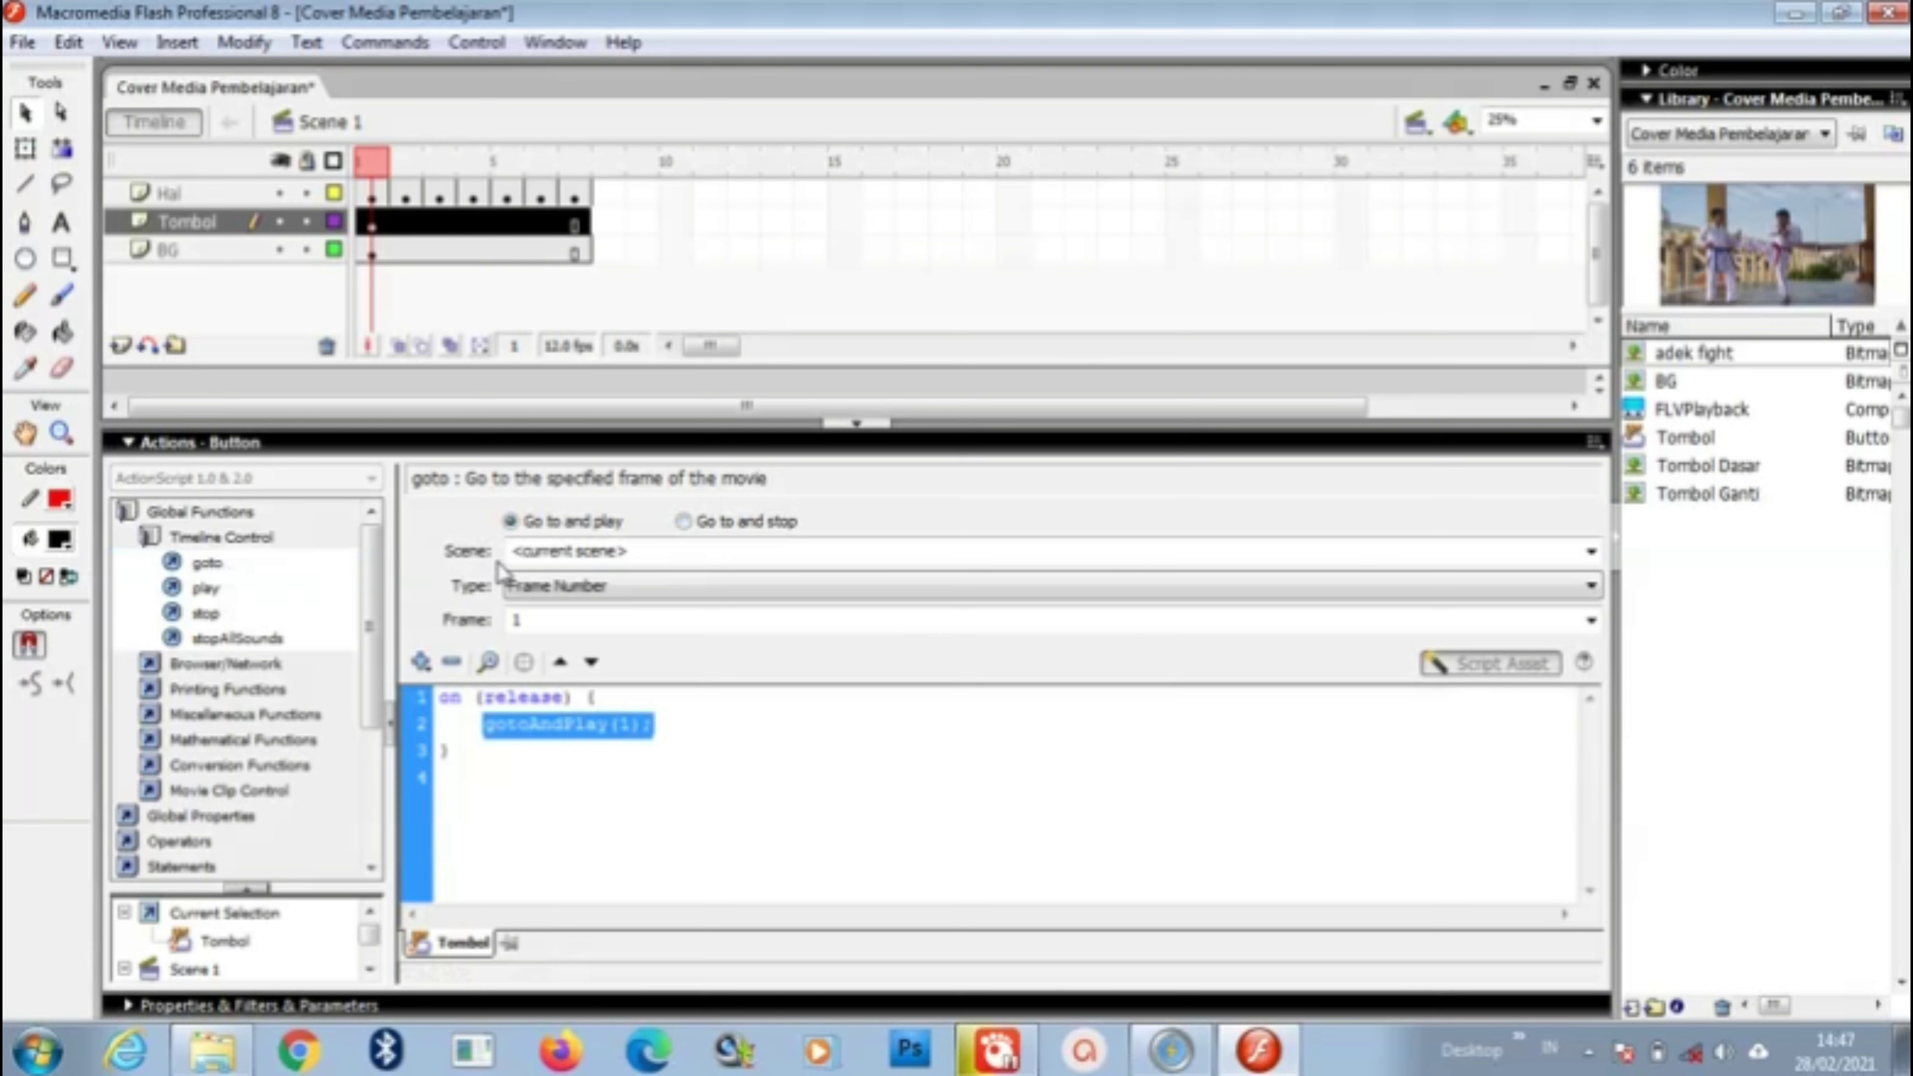
{"action": "left_click", "coordinate": [683, 521]}
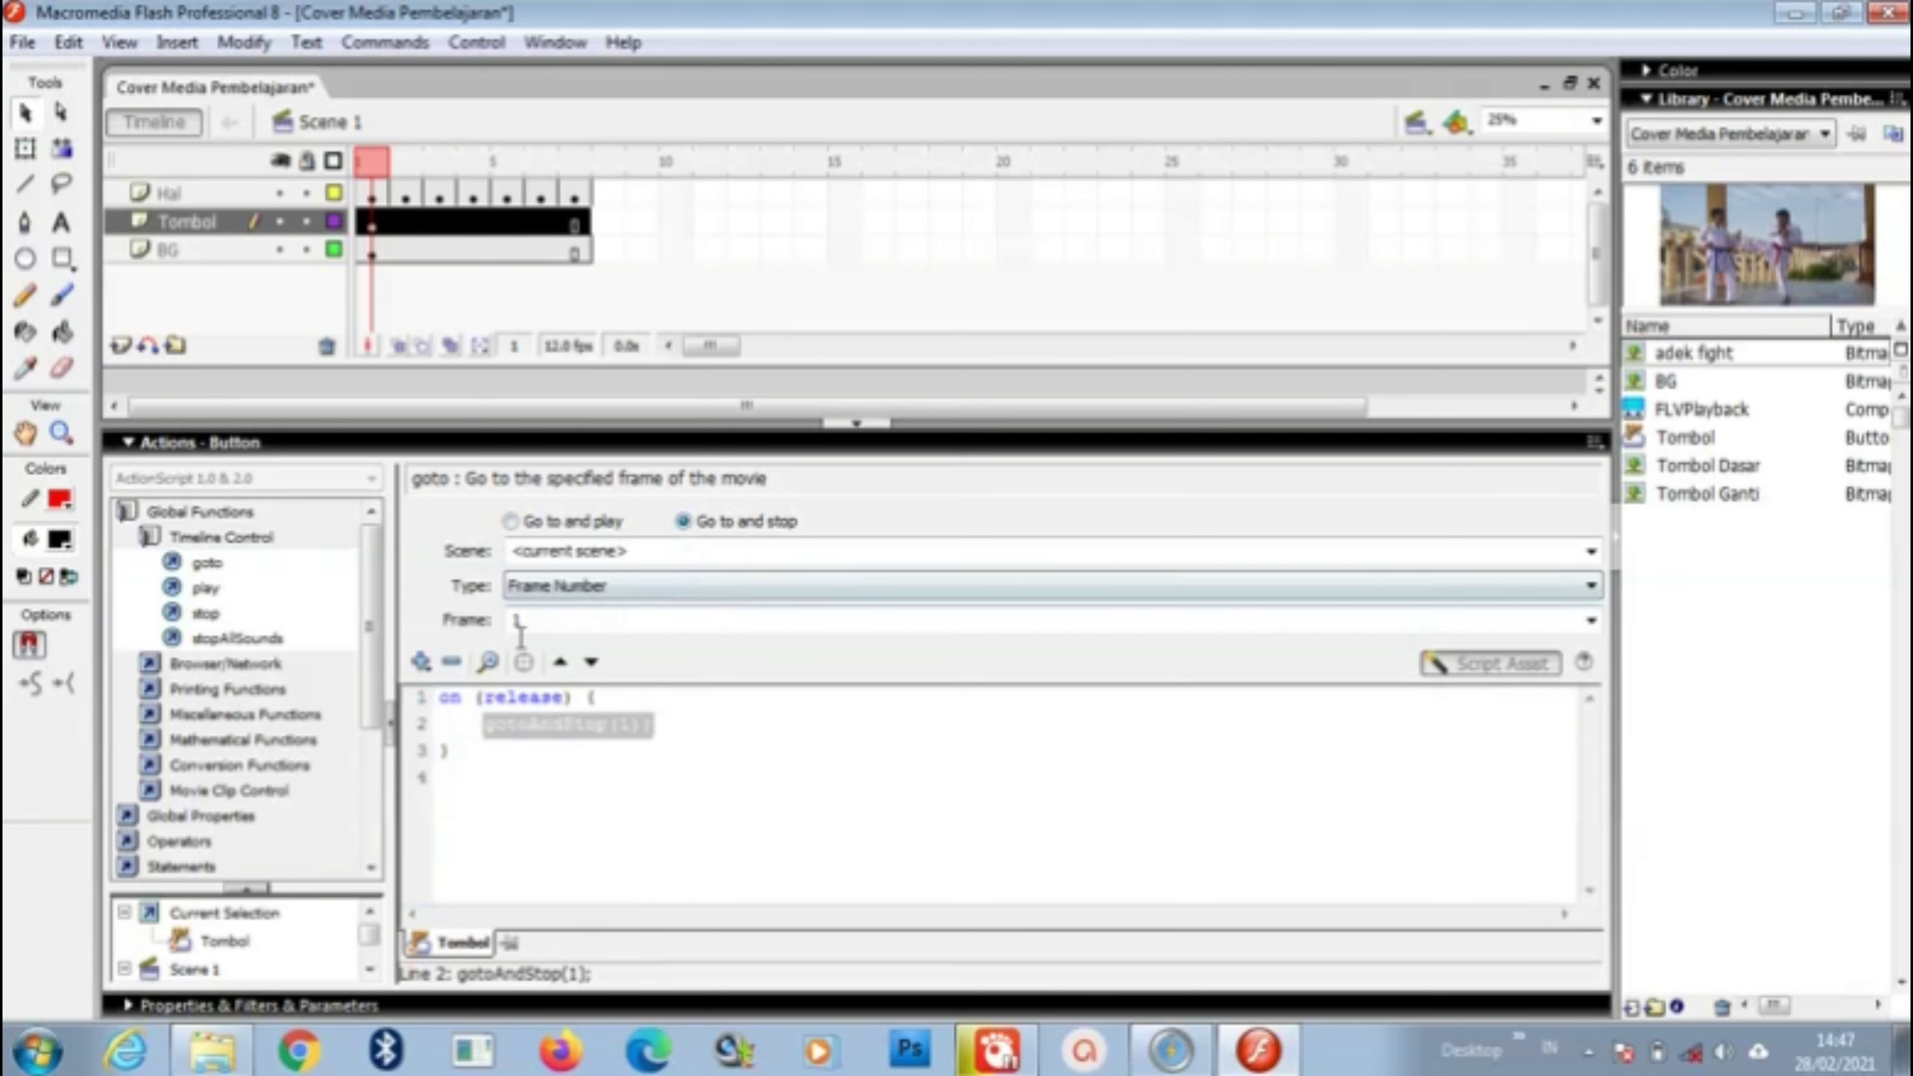
{"action": "double_click", "coordinate": [516, 620]}
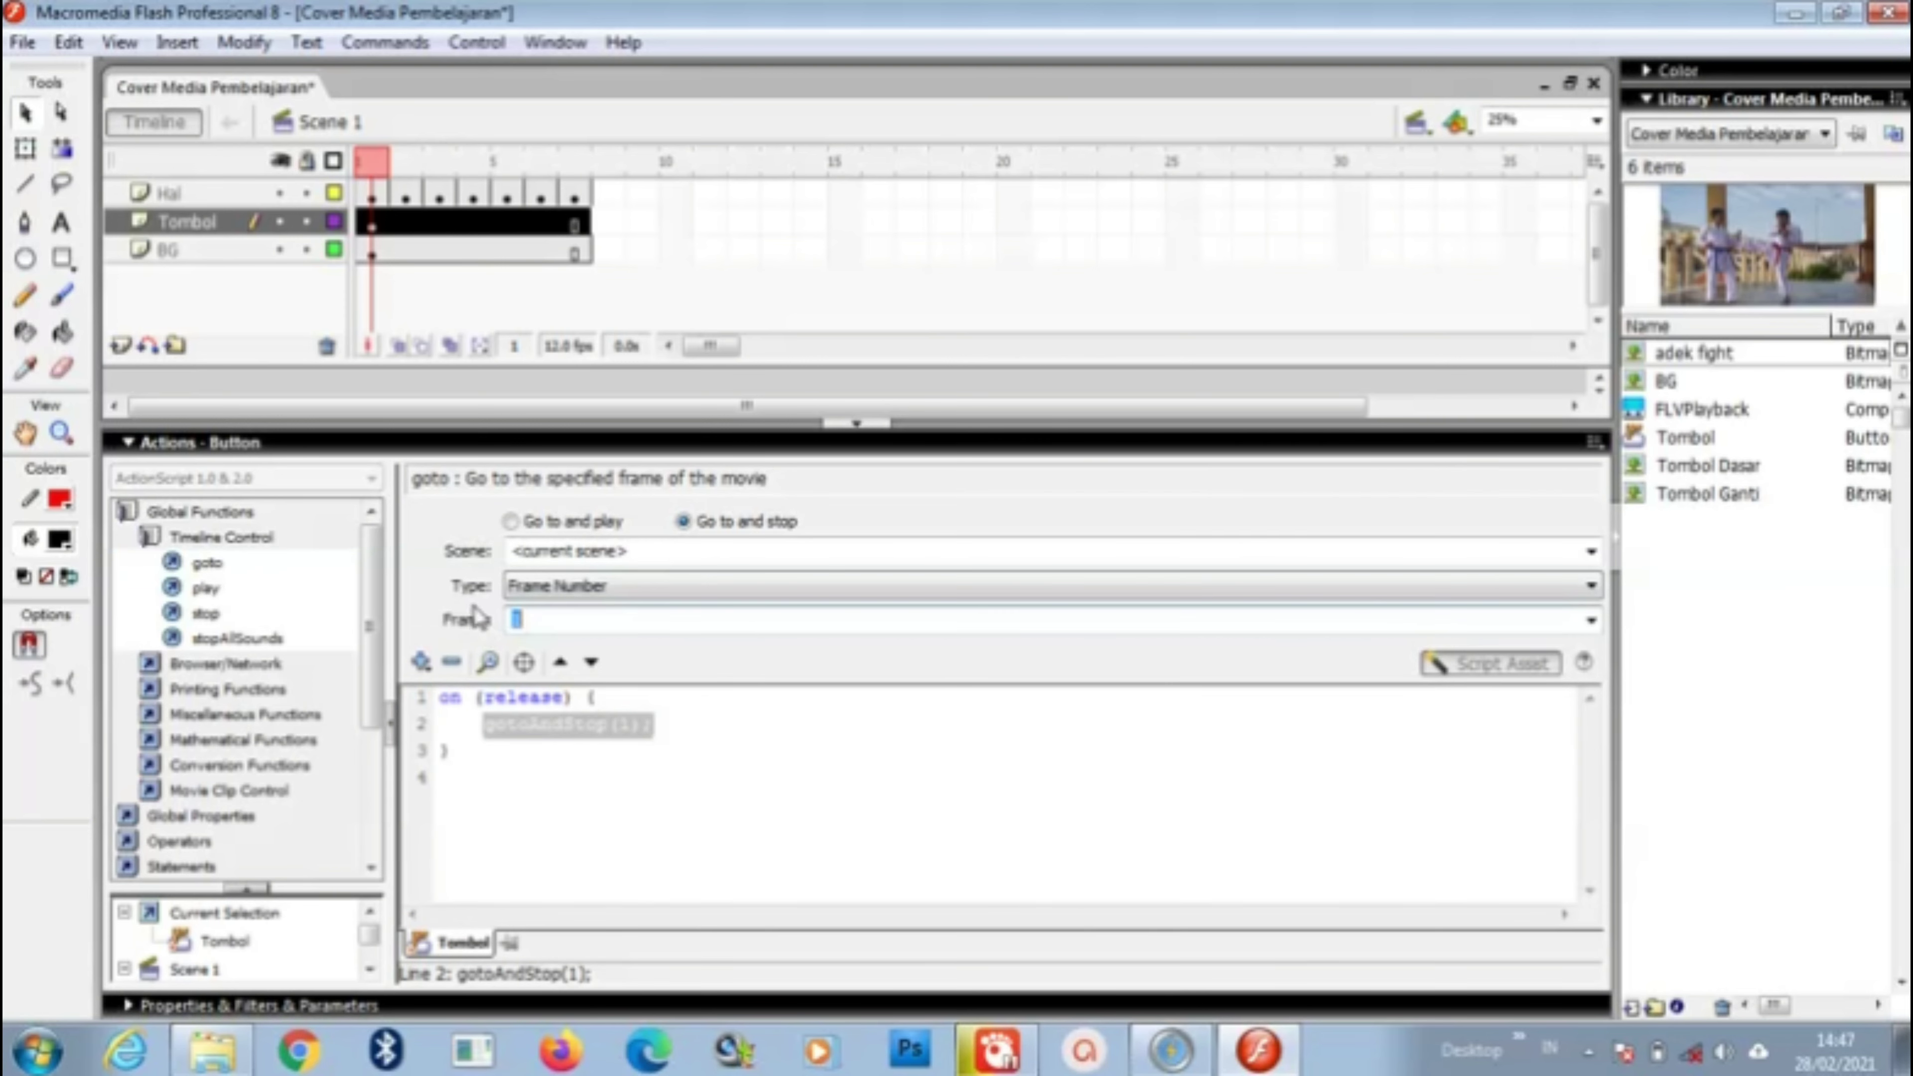
{"action": "type", "text": "2"}
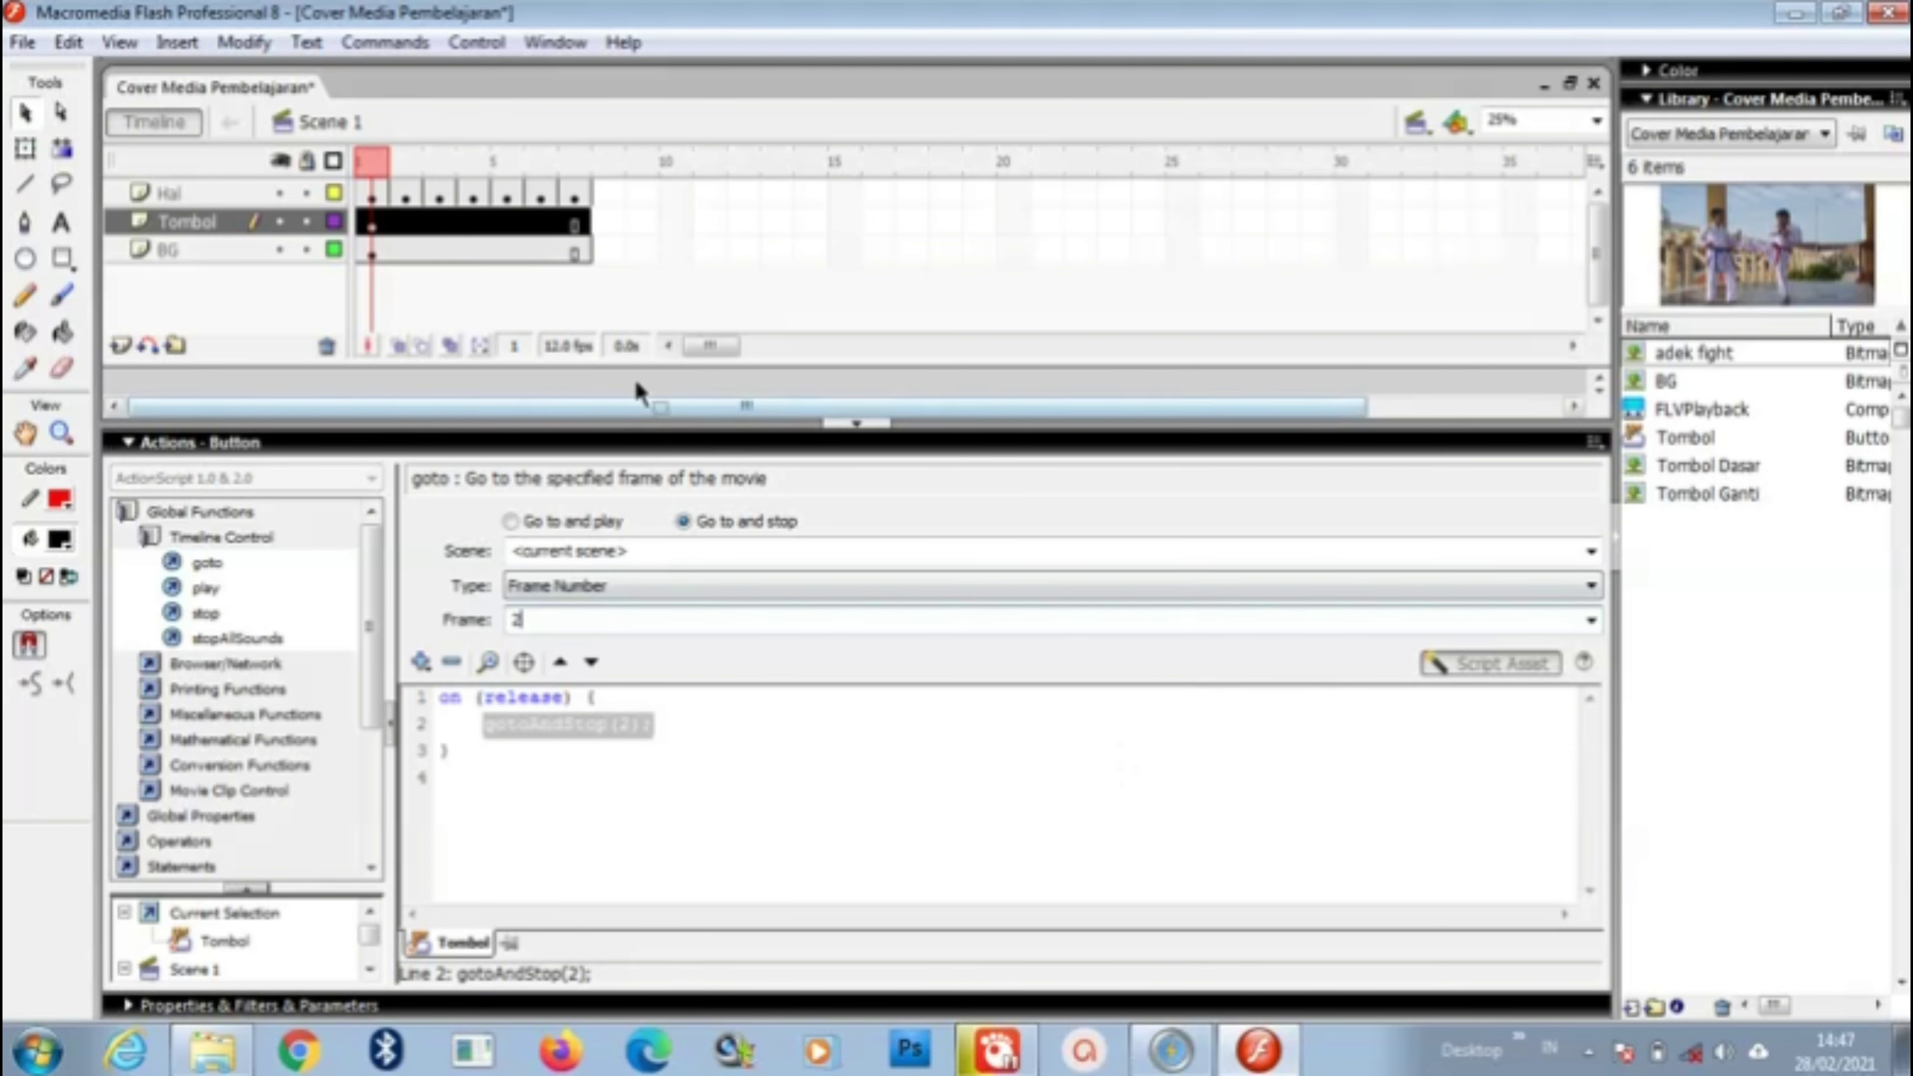
{"action": "left_click", "coordinate": [854, 424]}
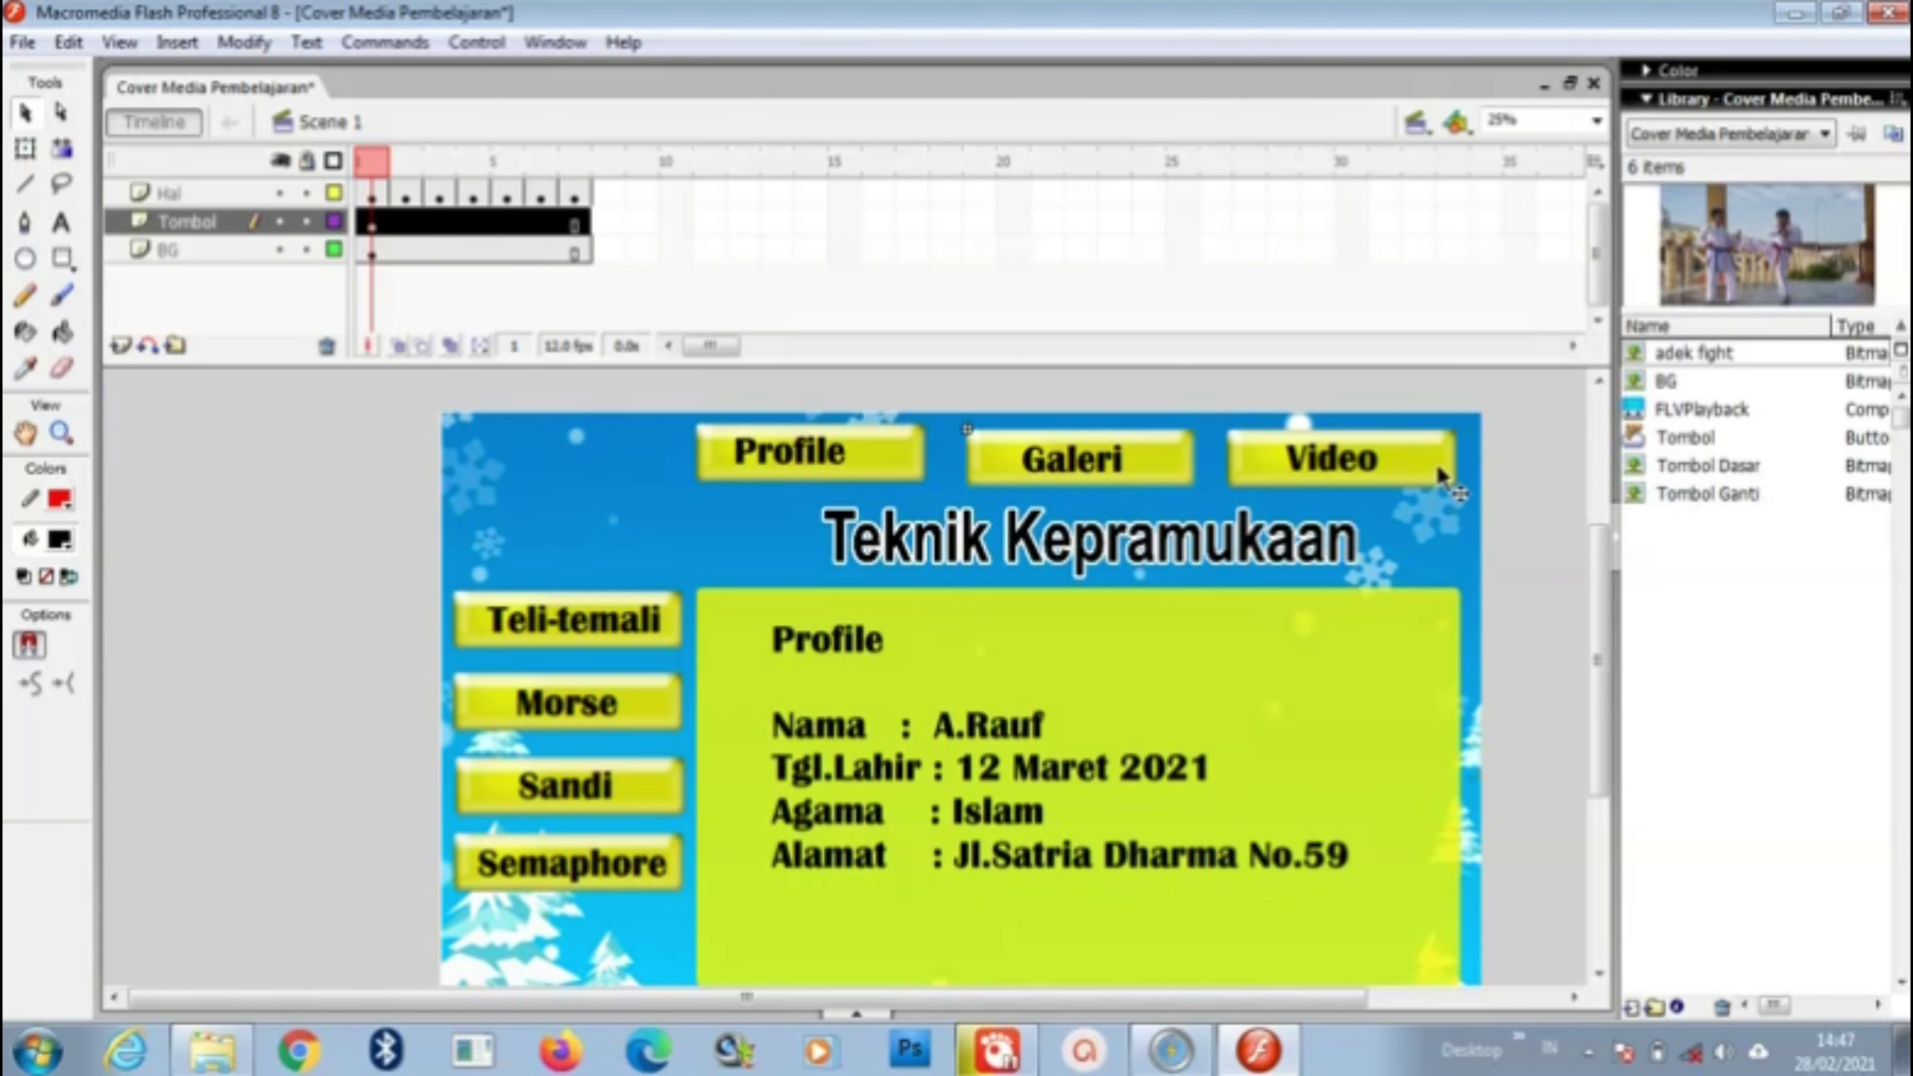
Step: Give the Video button an on (release) gotoAndStop(3) script
{"action": "left_click", "coordinate": [1439, 462]}
{"action": "right_click", "coordinate": [1444, 459]}
{"action": "left_click", "coordinate": [1529, 859]}
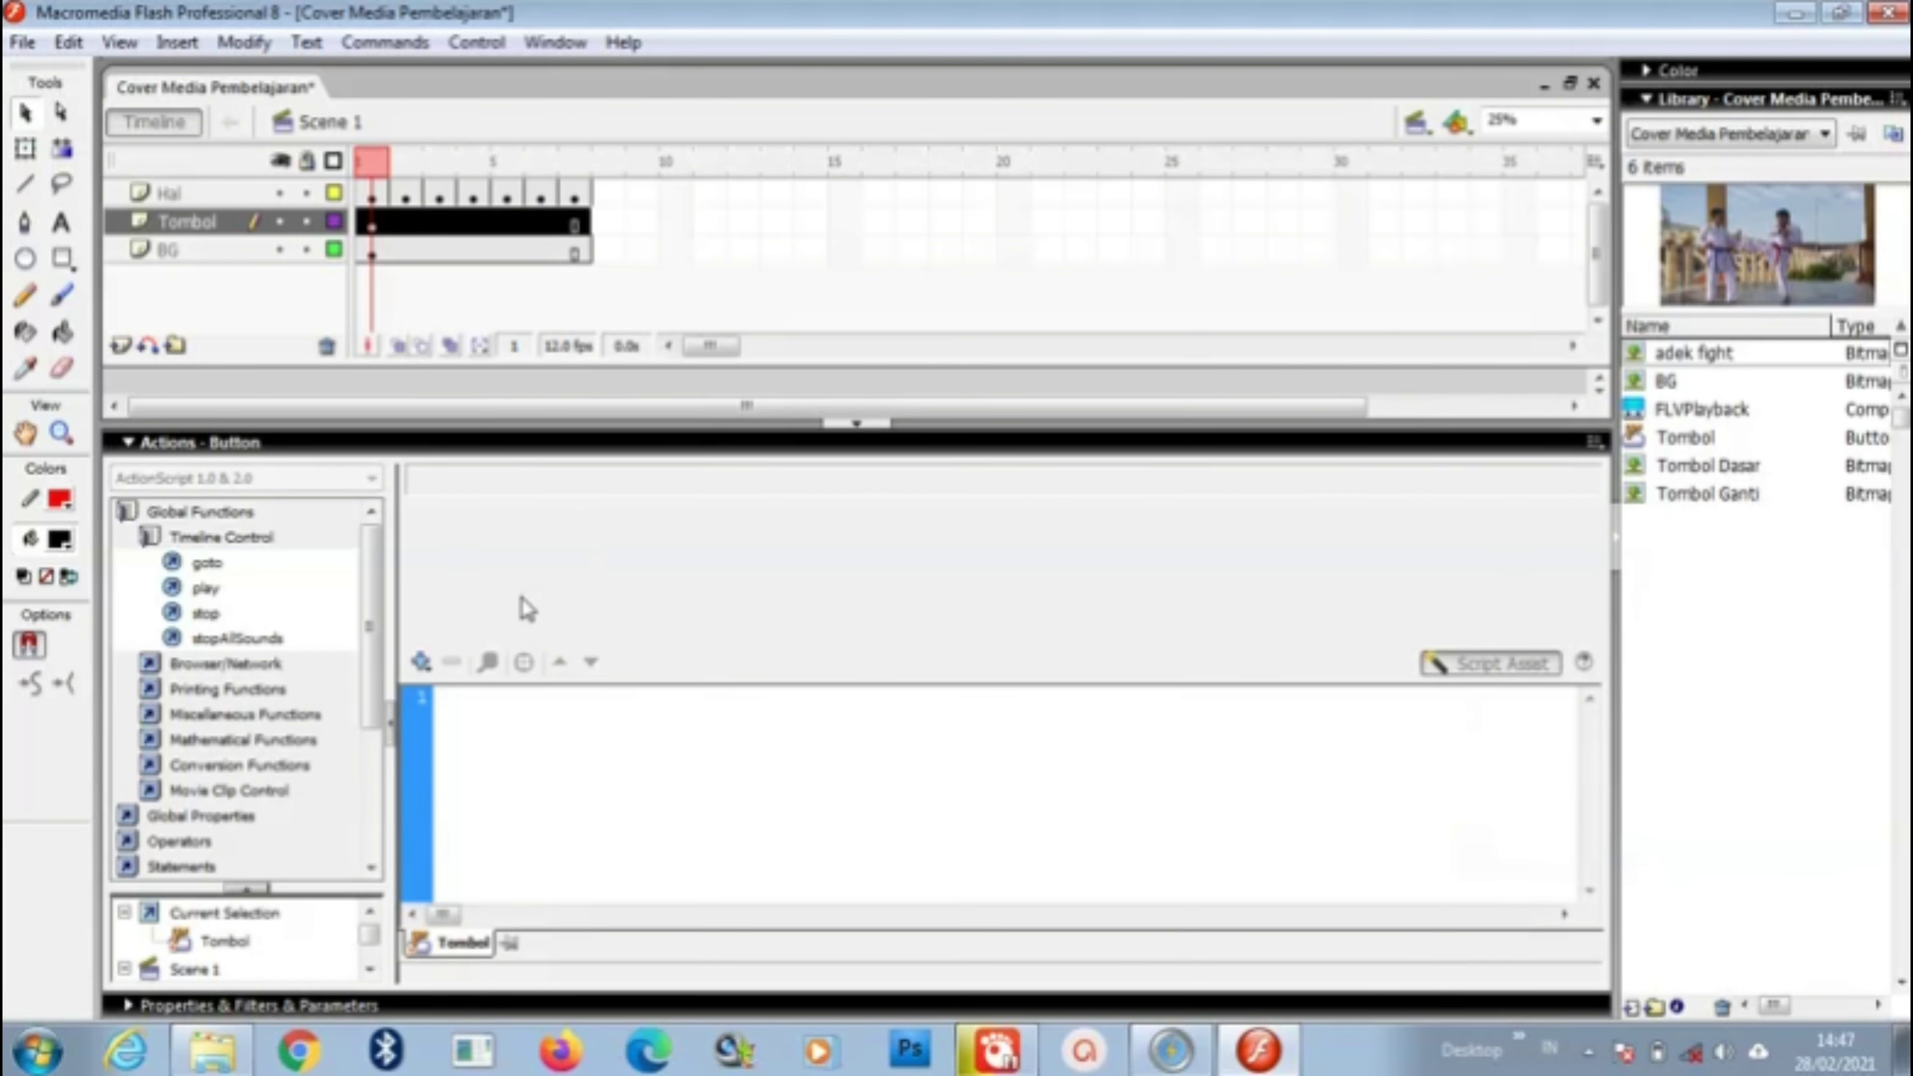
{"action": "double_click", "coordinate": [205, 565]}
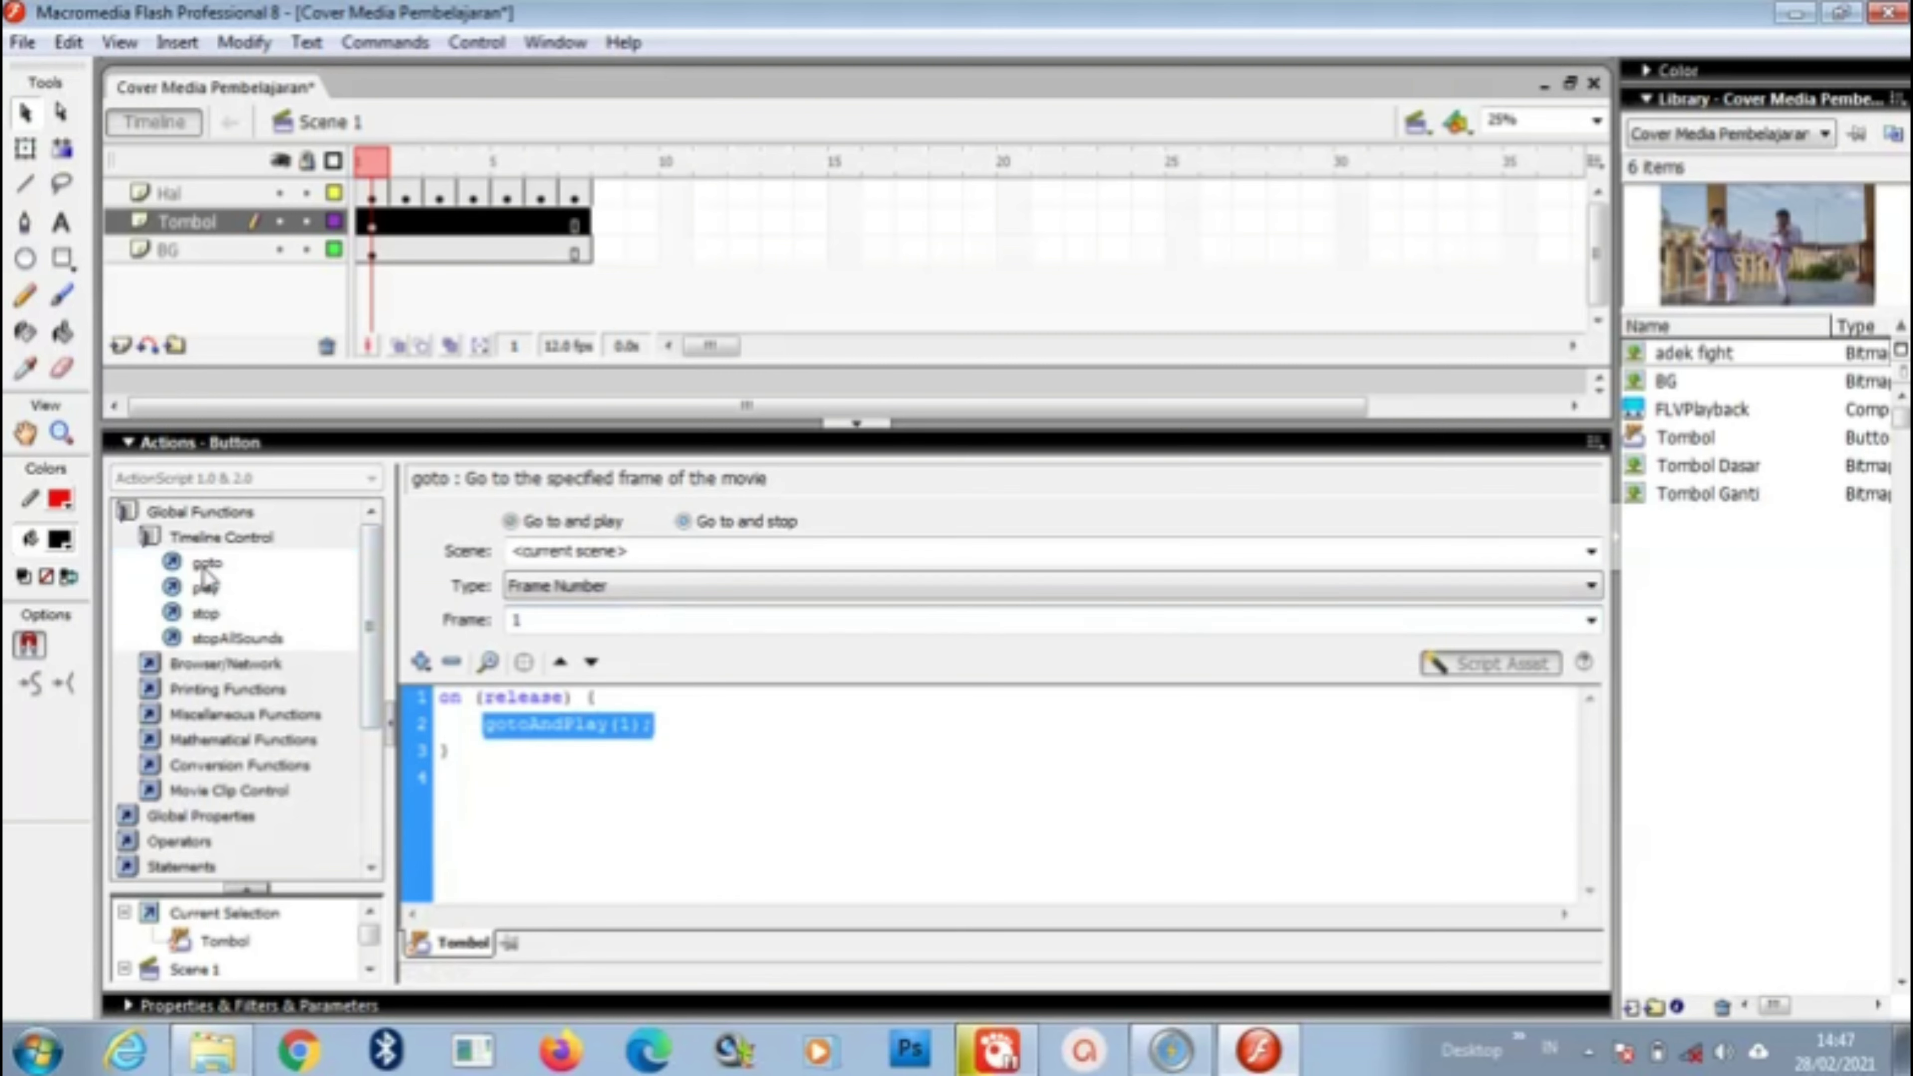
{"action": "double_click", "coordinate": [530, 621]}
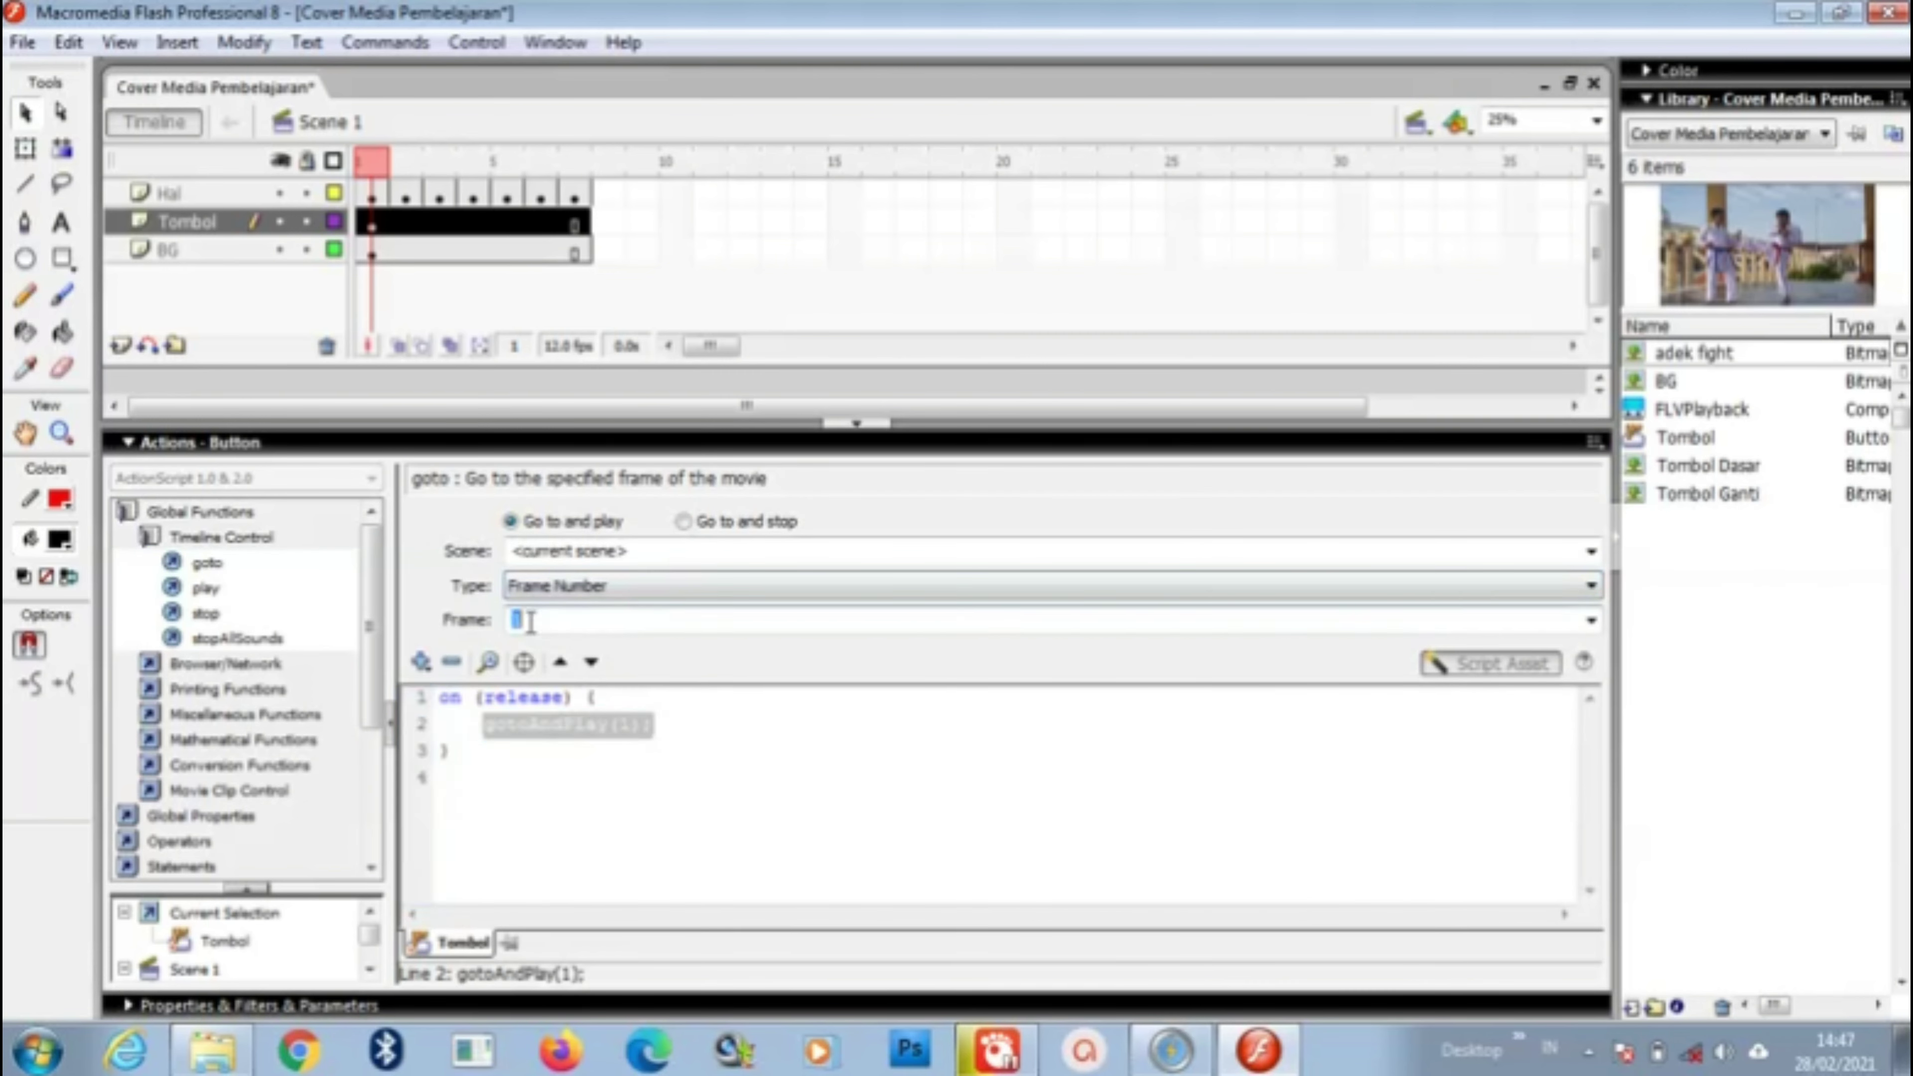
{"action": "type", "text": "3"}
{"action": "left_click", "coordinate": [692, 524]}
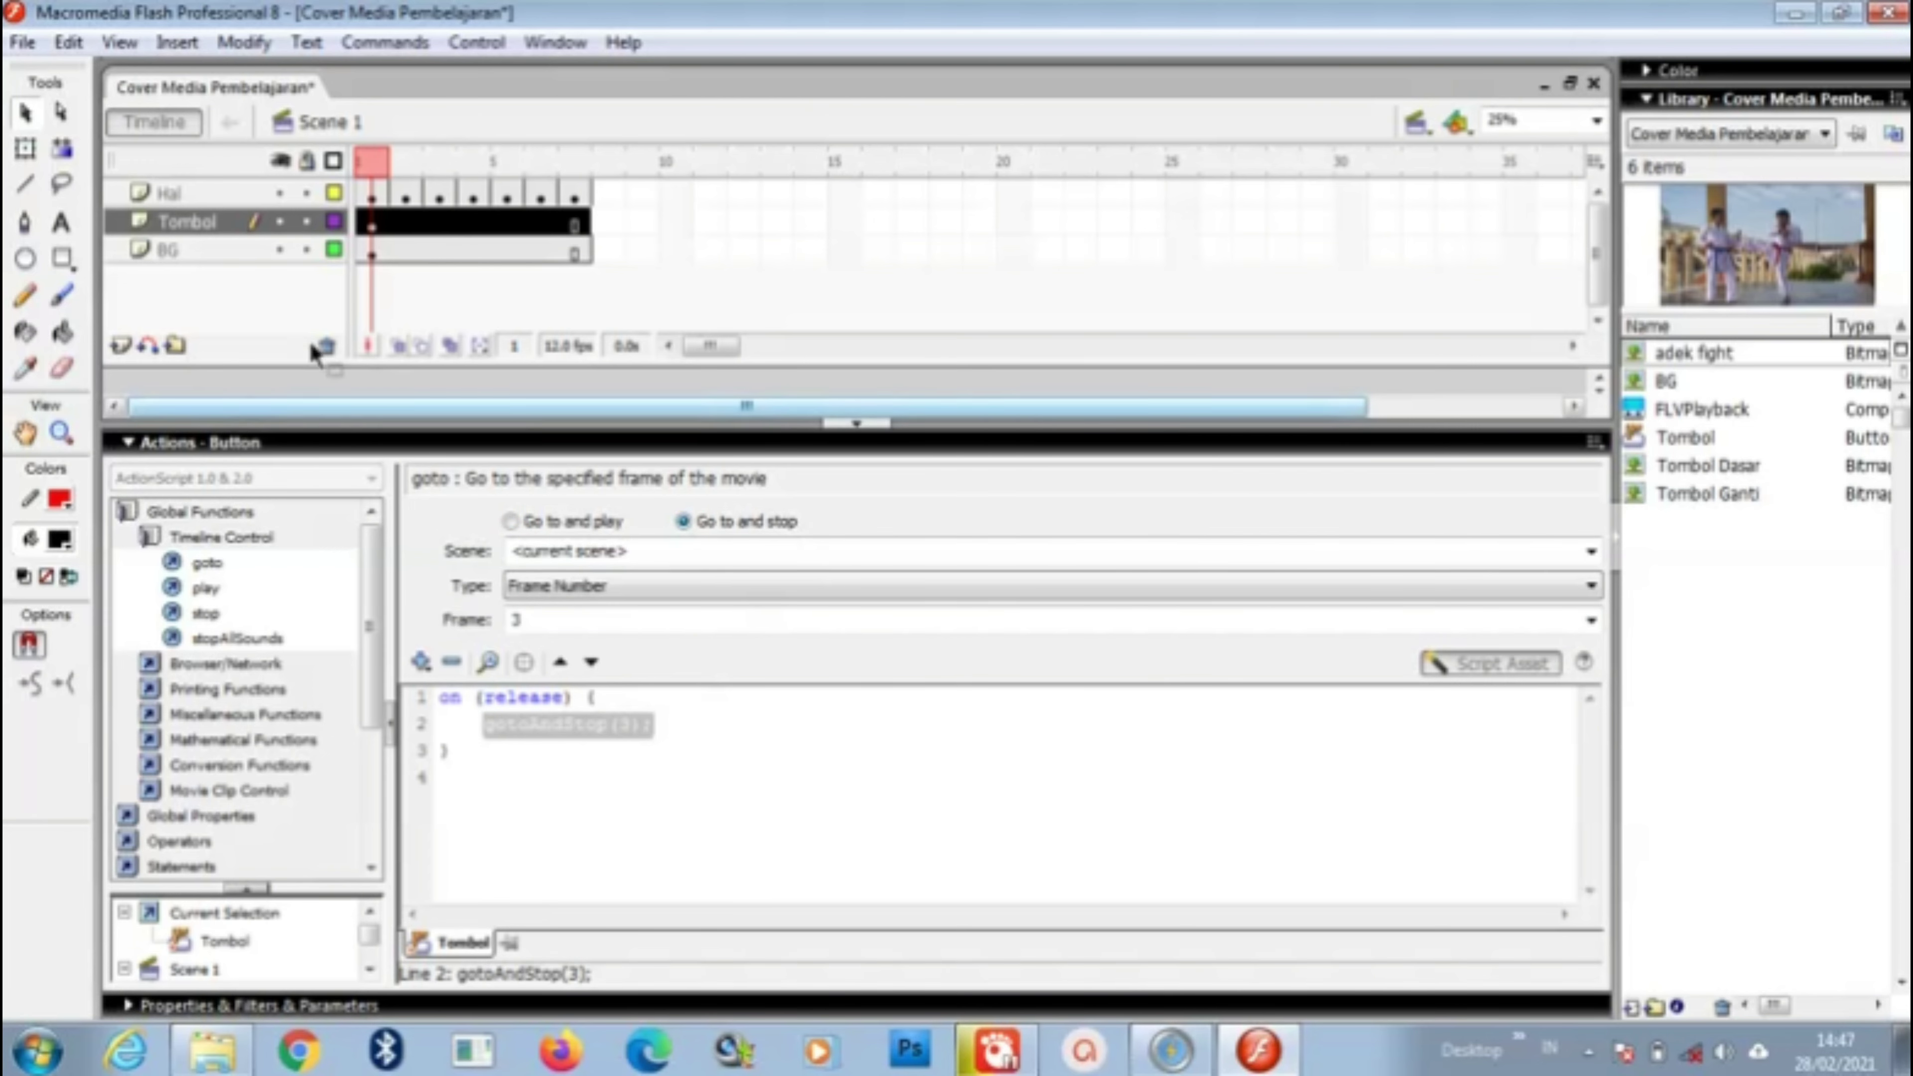
{"action": "left_click", "coordinate": [856, 424]}
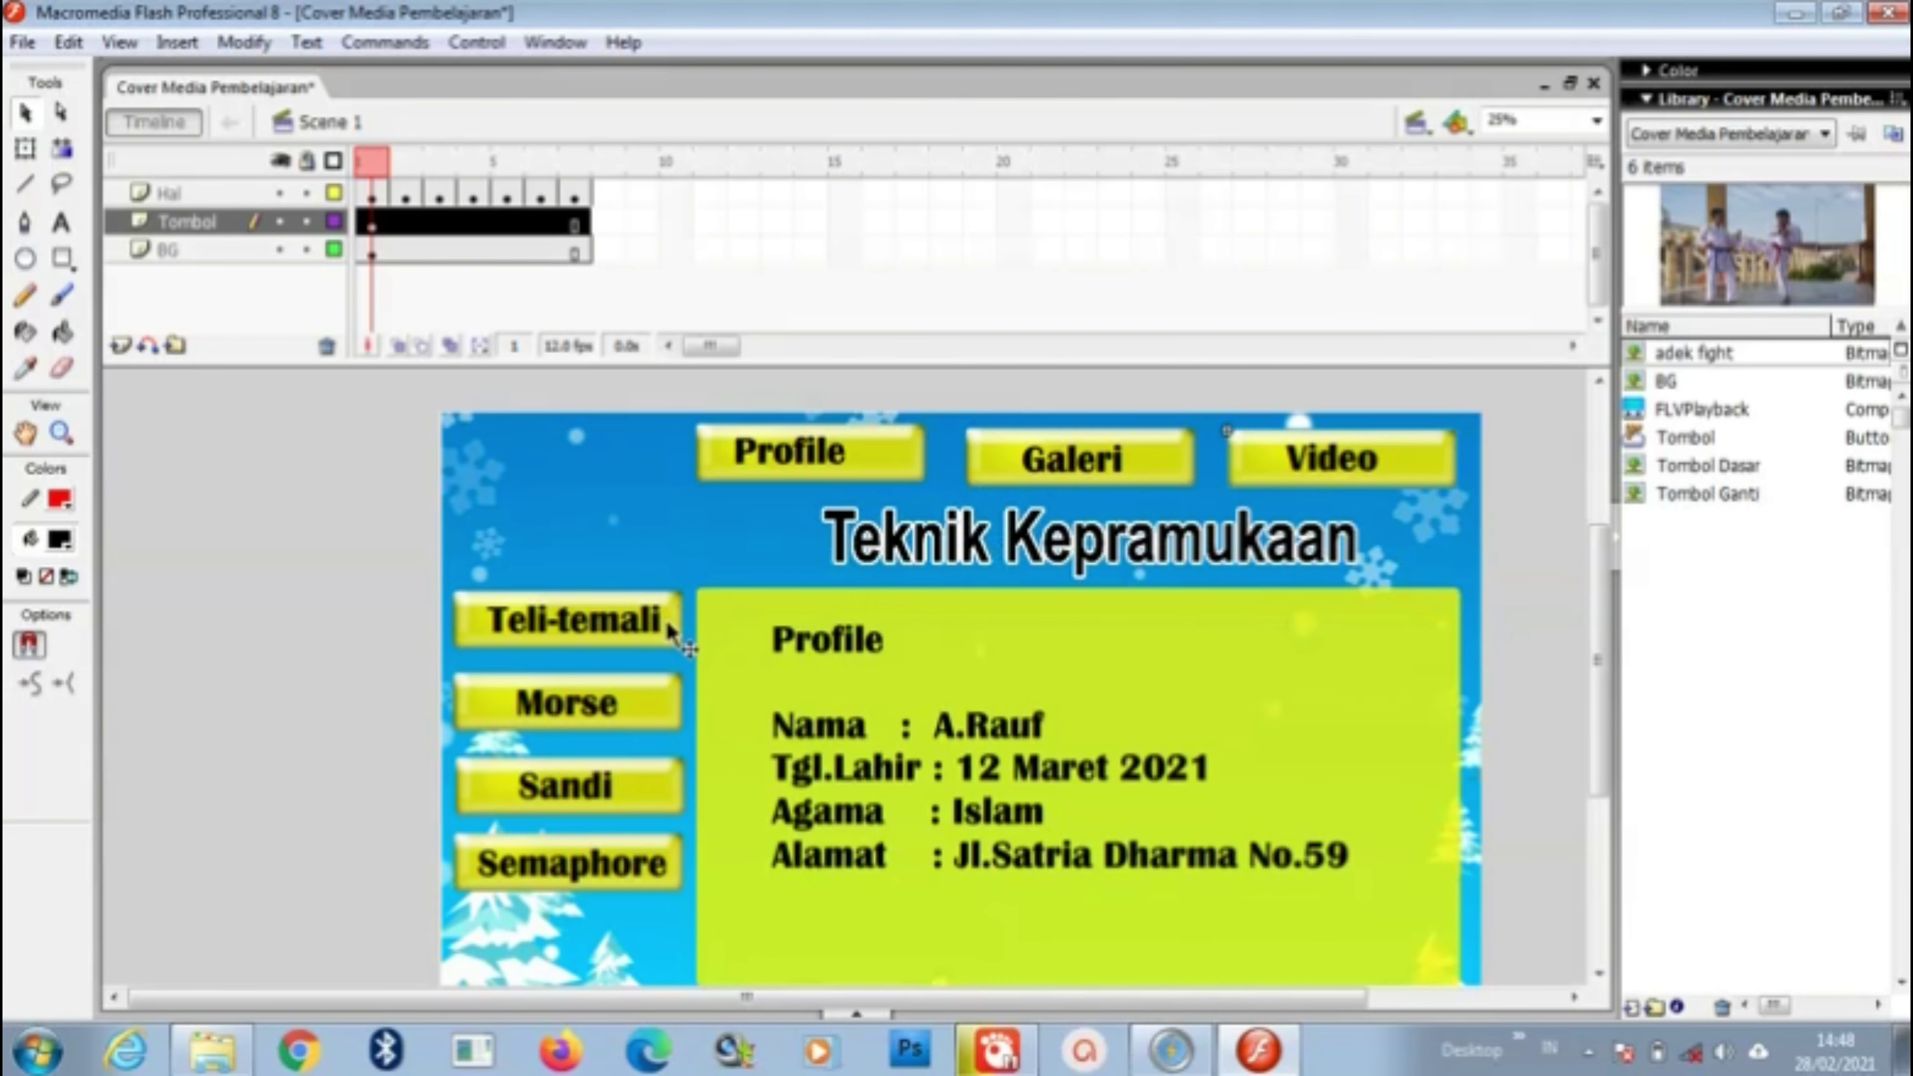
Step: Give the Teli-temali button an on (release) gotoAndStop(4) script
{"action": "right_click", "coordinate": [671, 625]}
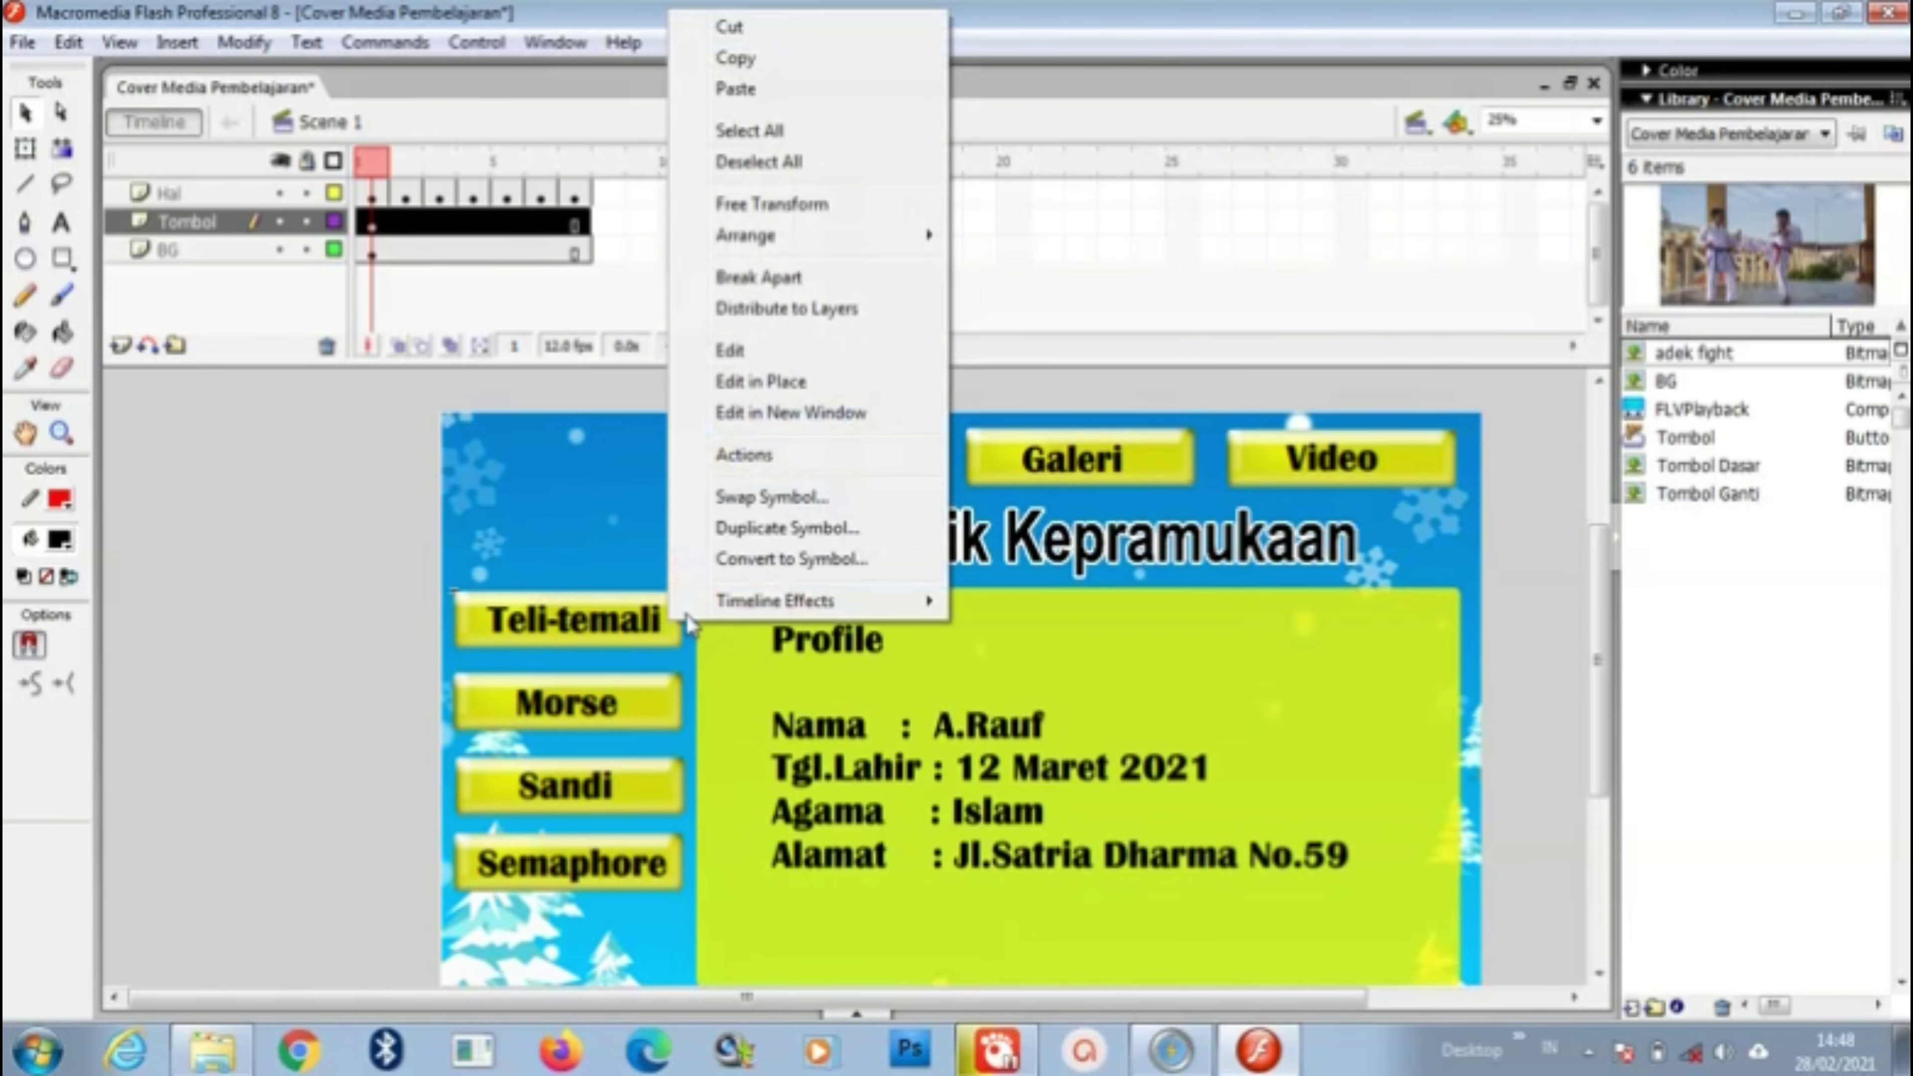
{"action": "left_click", "coordinate": [792, 456]}
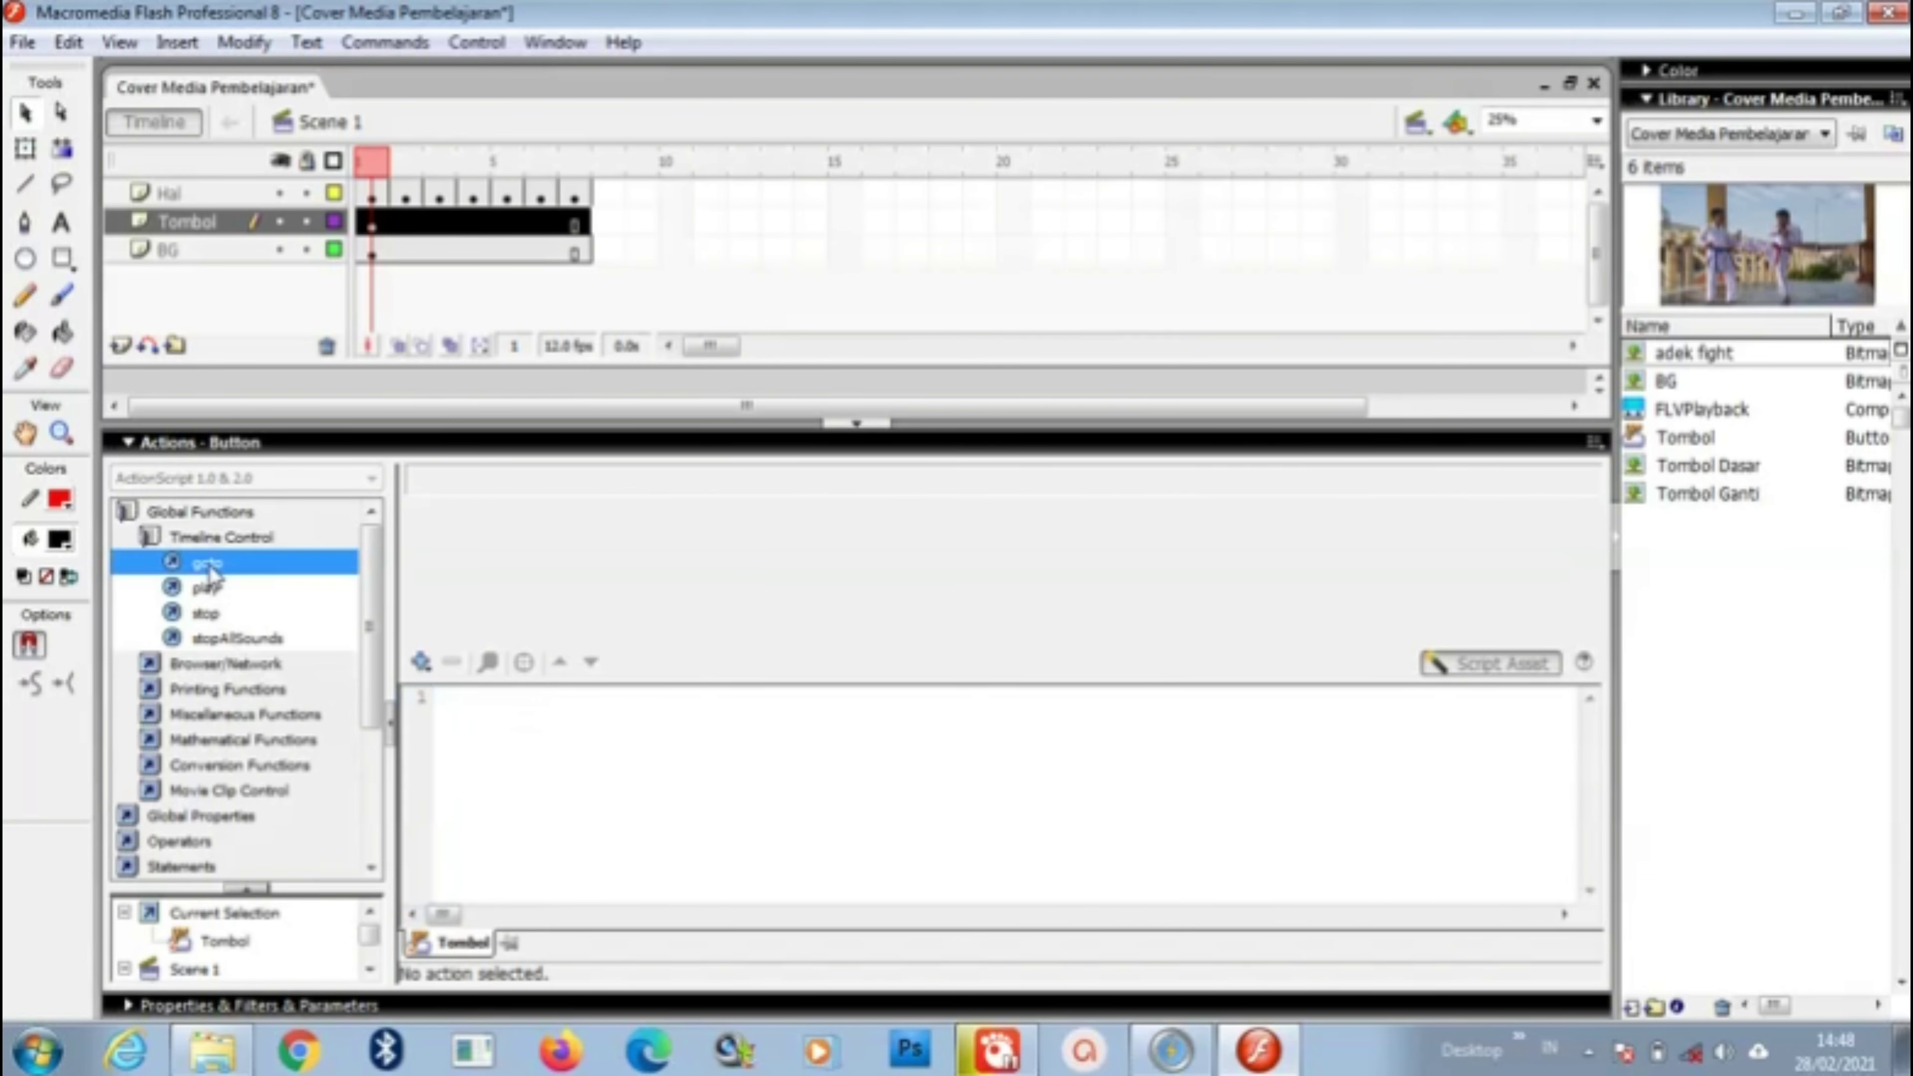
{"action": "double_click", "coordinate": [207, 564]}
{"action": "left_click", "coordinate": [544, 622]}
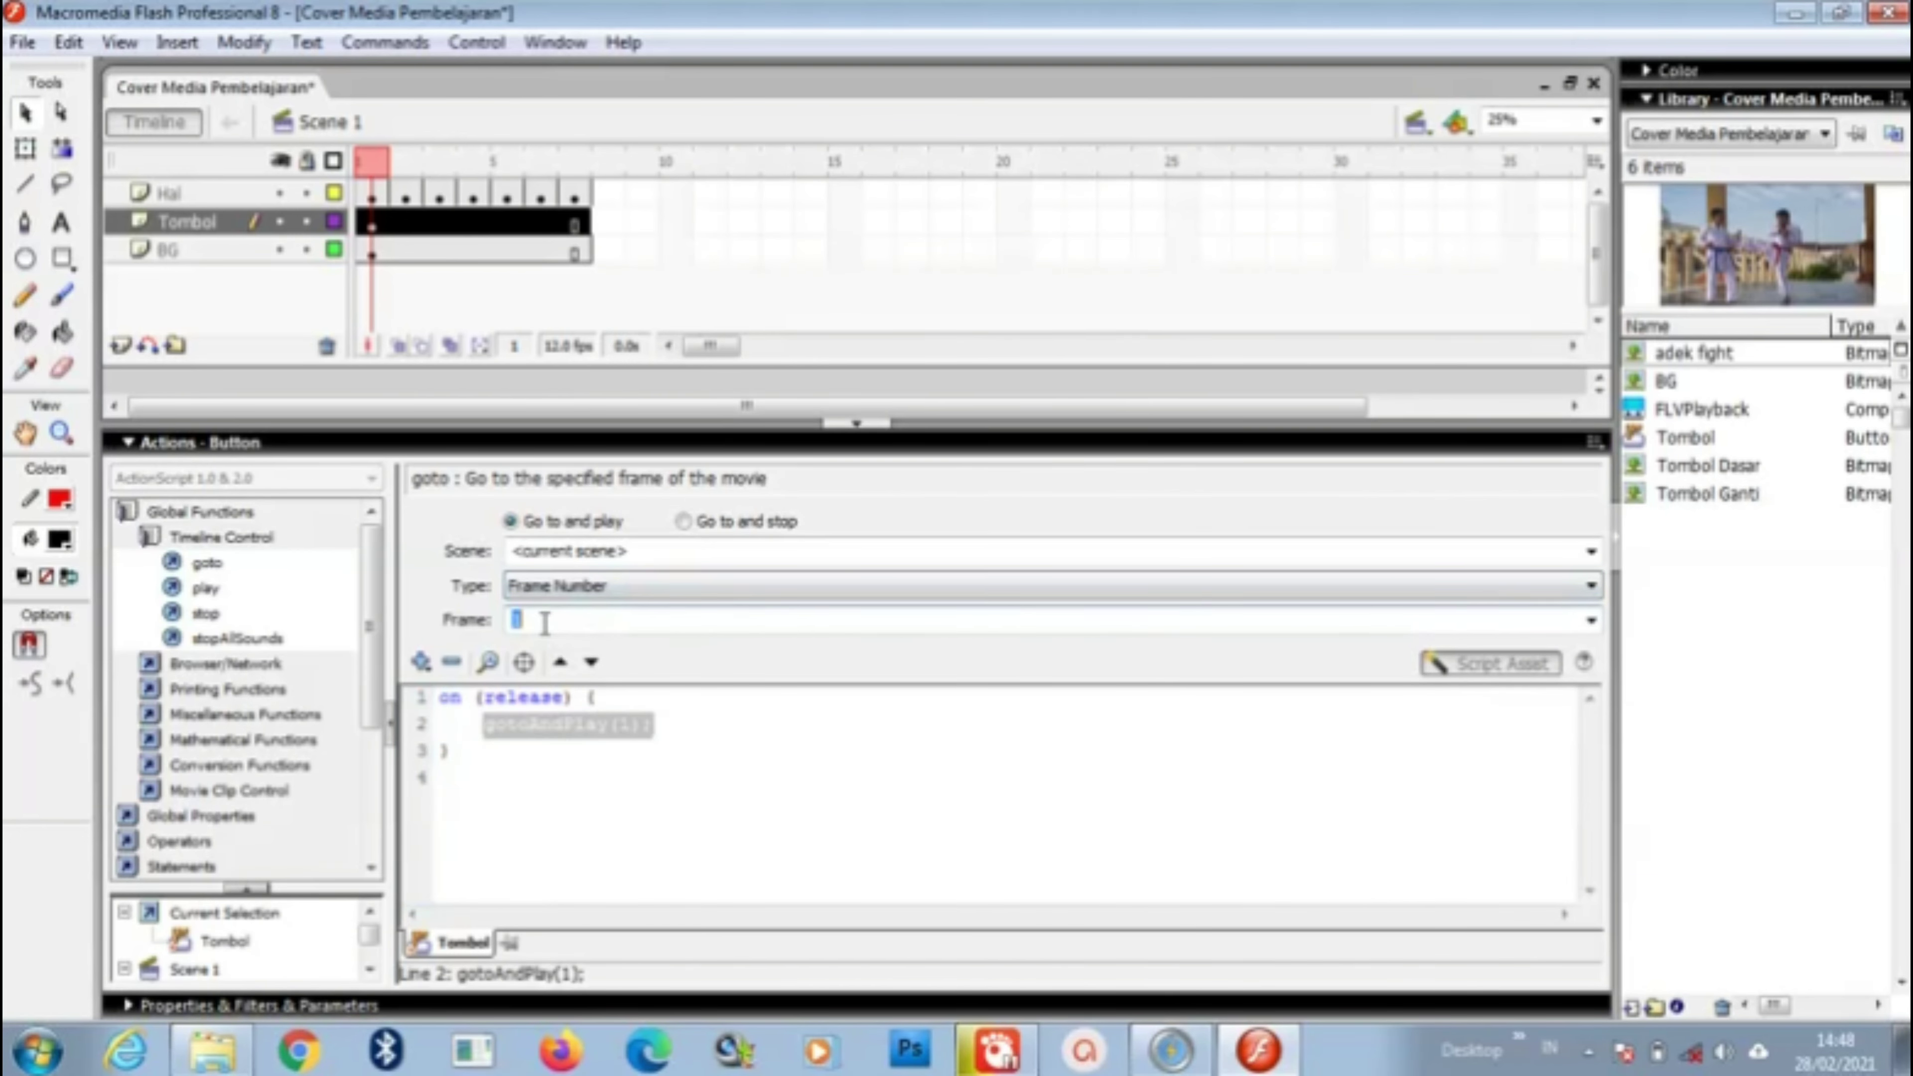
{"action": "type", "text": "4"}
{"action": "left_click", "coordinate": [682, 522]}
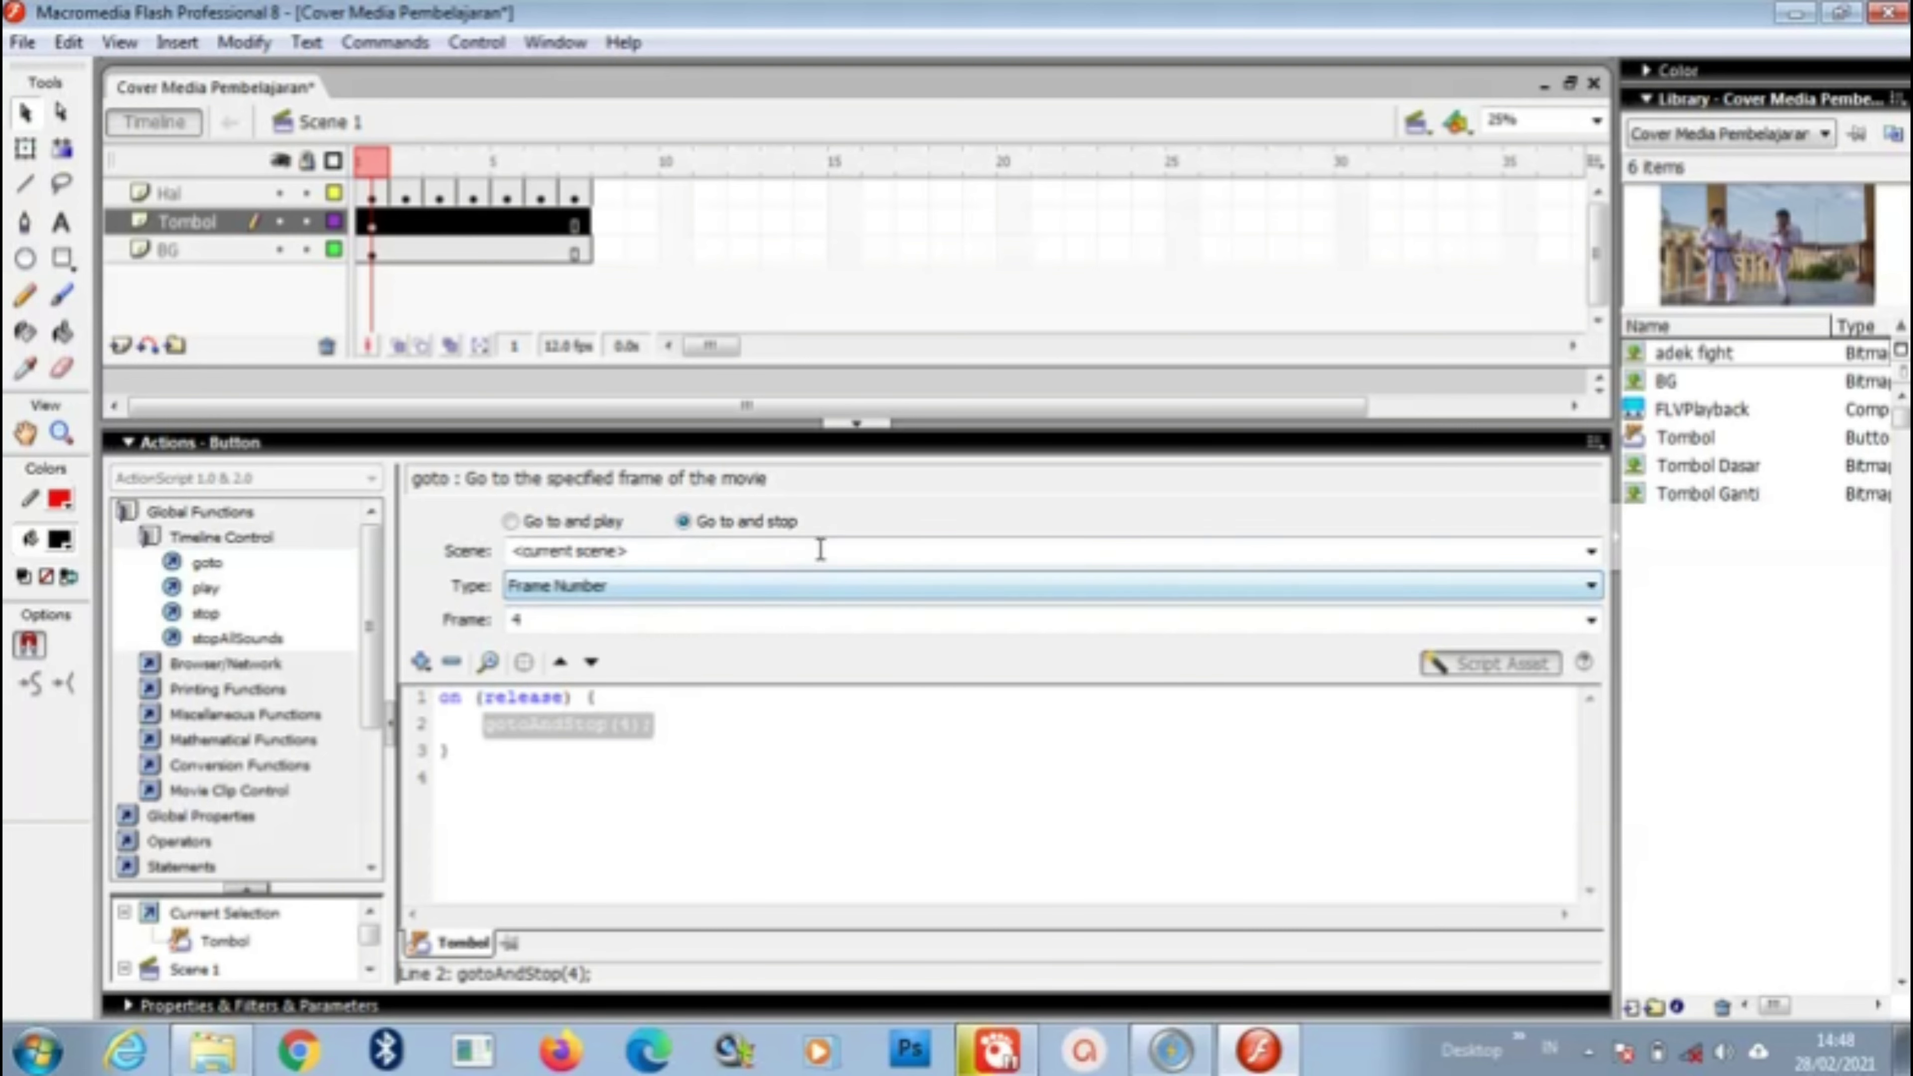
{"action": "left_click", "coordinate": [853, 428]}
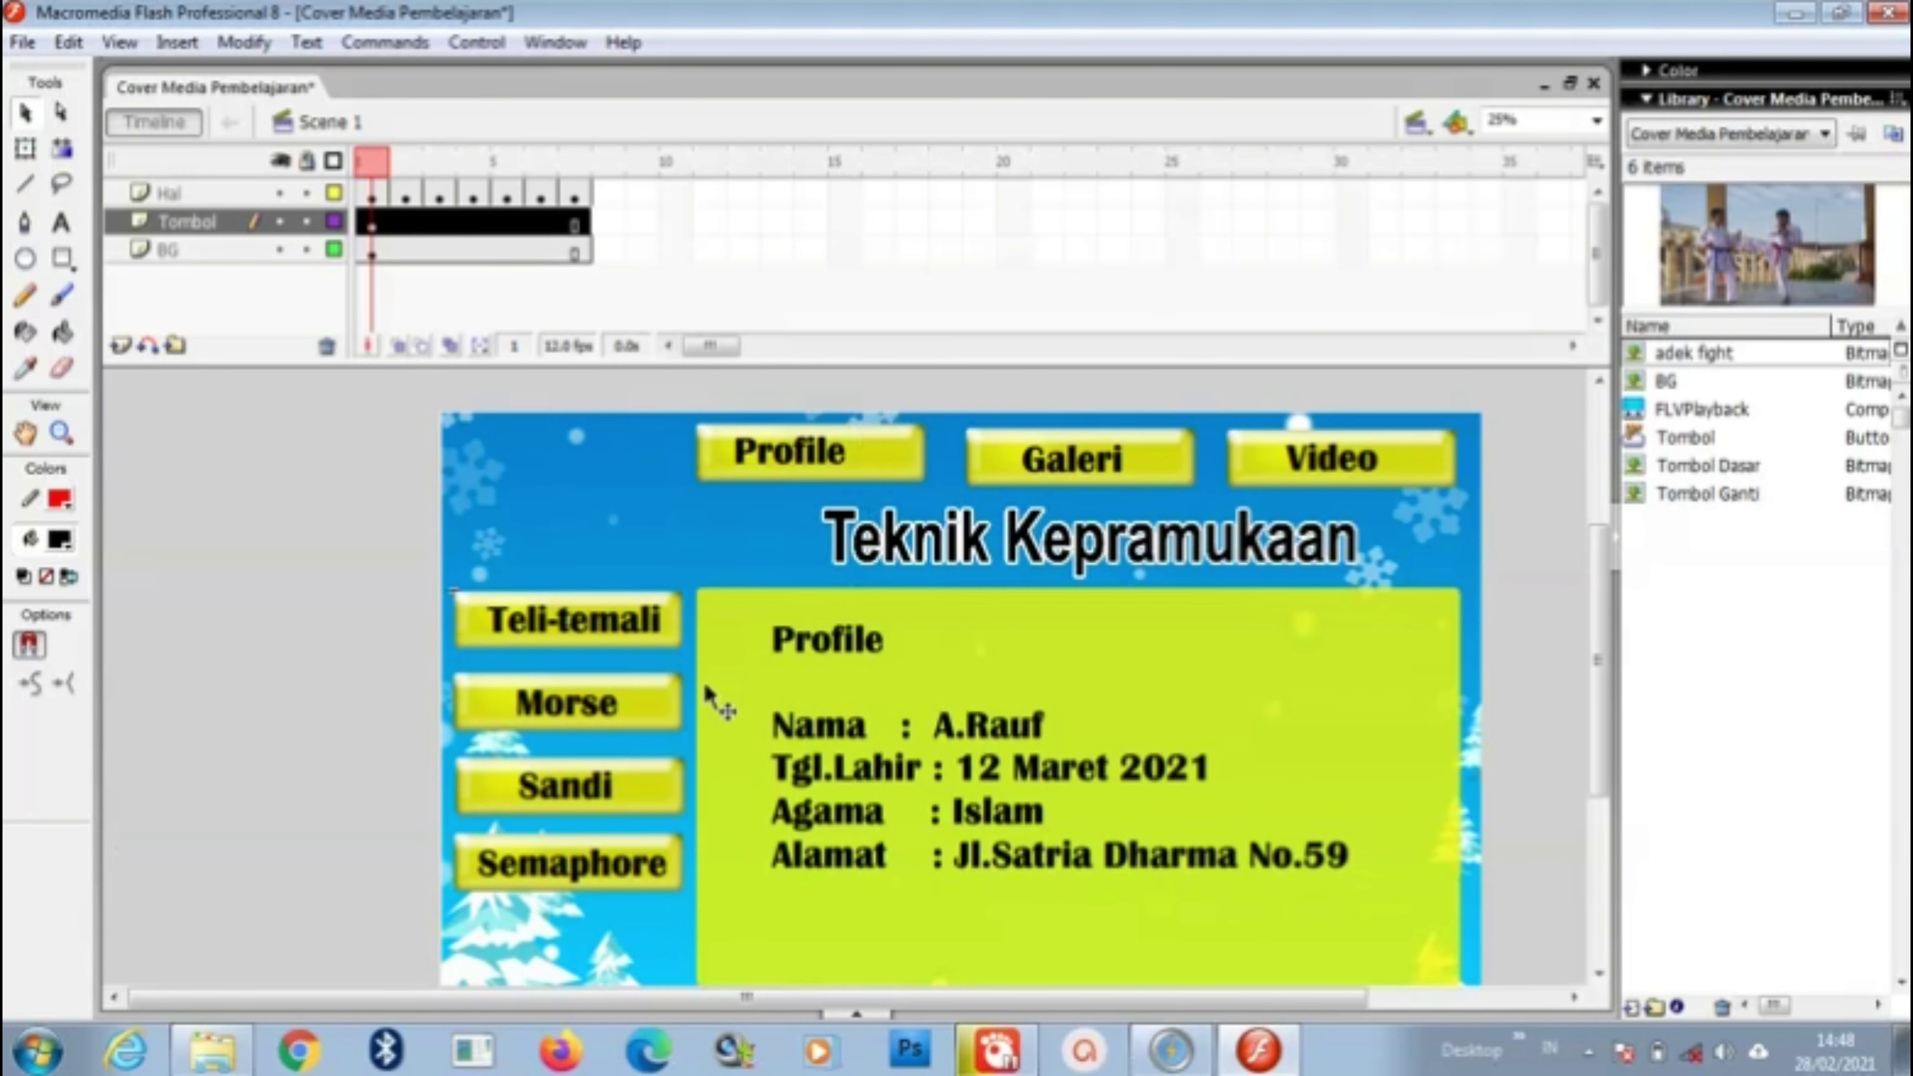
Step: Give the Morse button an on (release) gotoAndStop(6) script
{"action": "right_click", "coordinate": [671, 709]}
{"action": "left_click", "coordinate": [746, 541]}
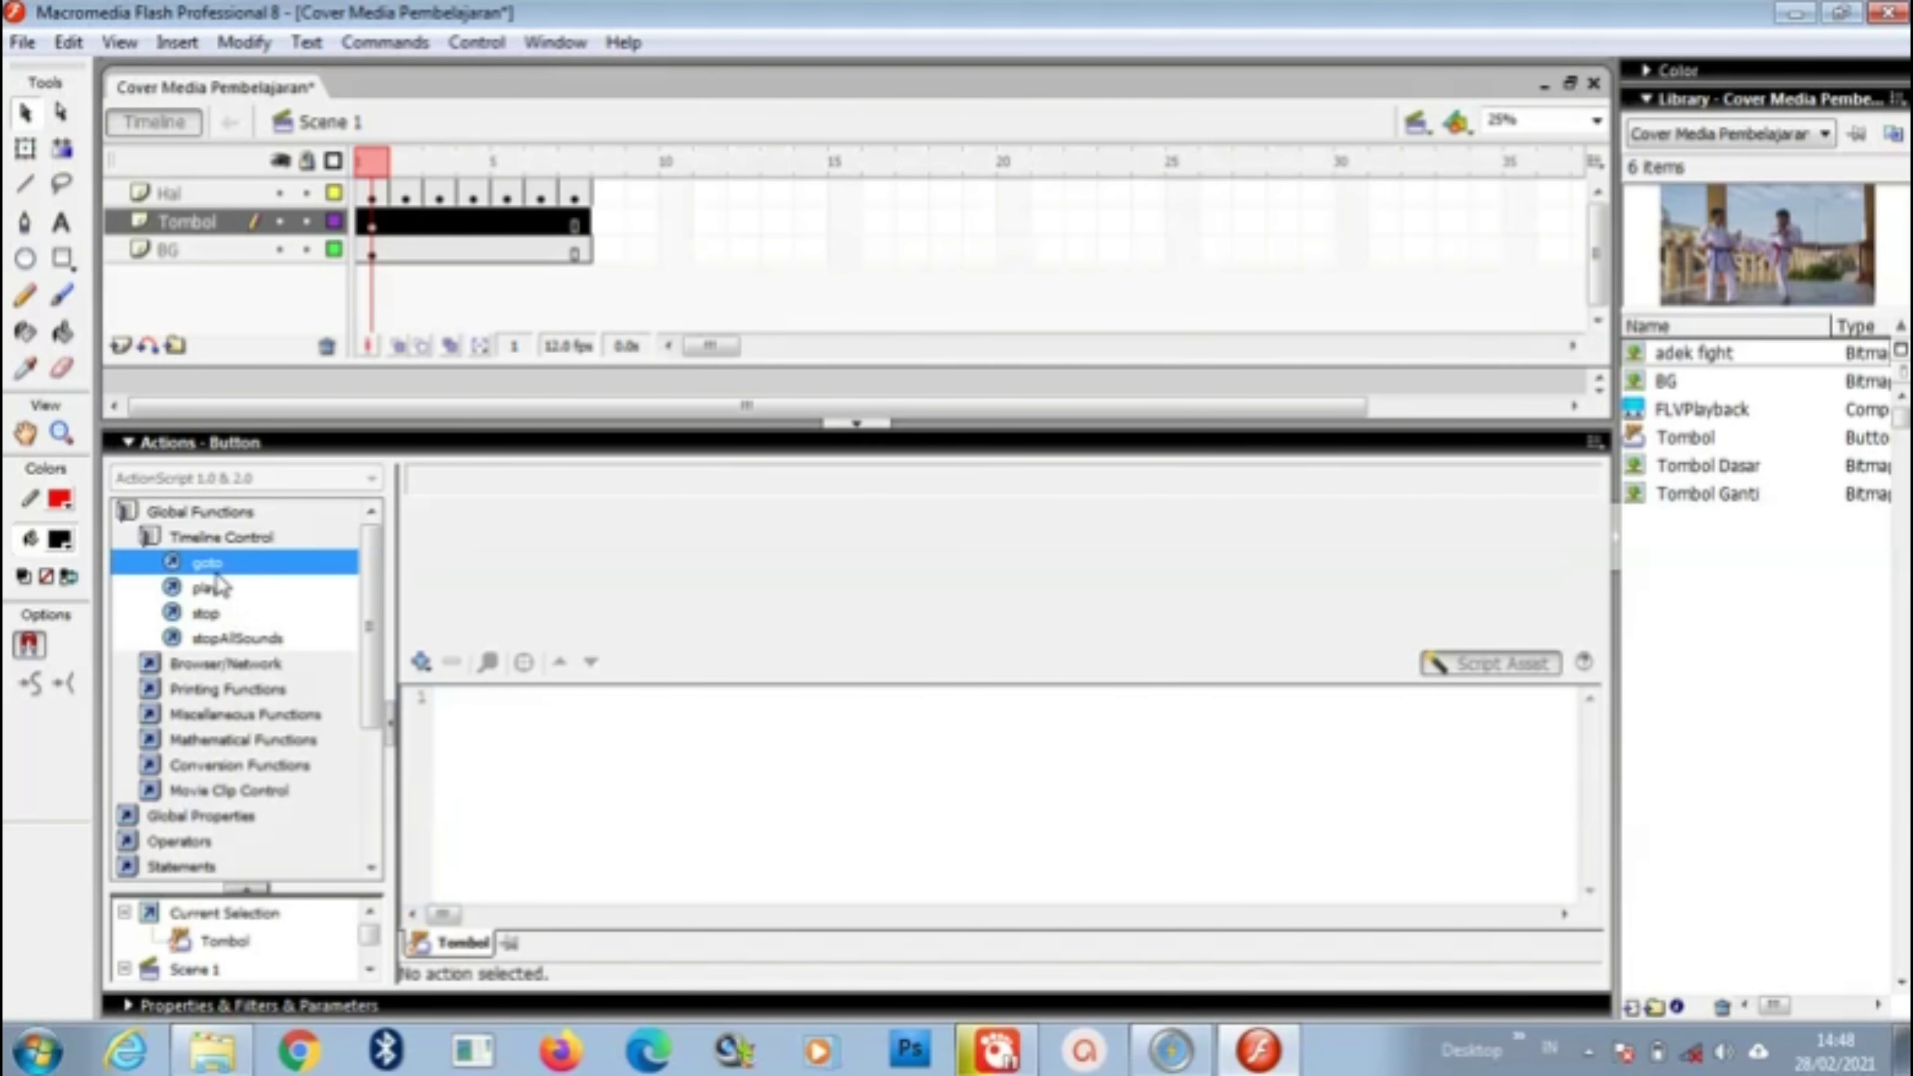
{"action": "double_click", "coordinate": [207, 562]}
{"action": "left_click", "coordinate": [742, 529]}
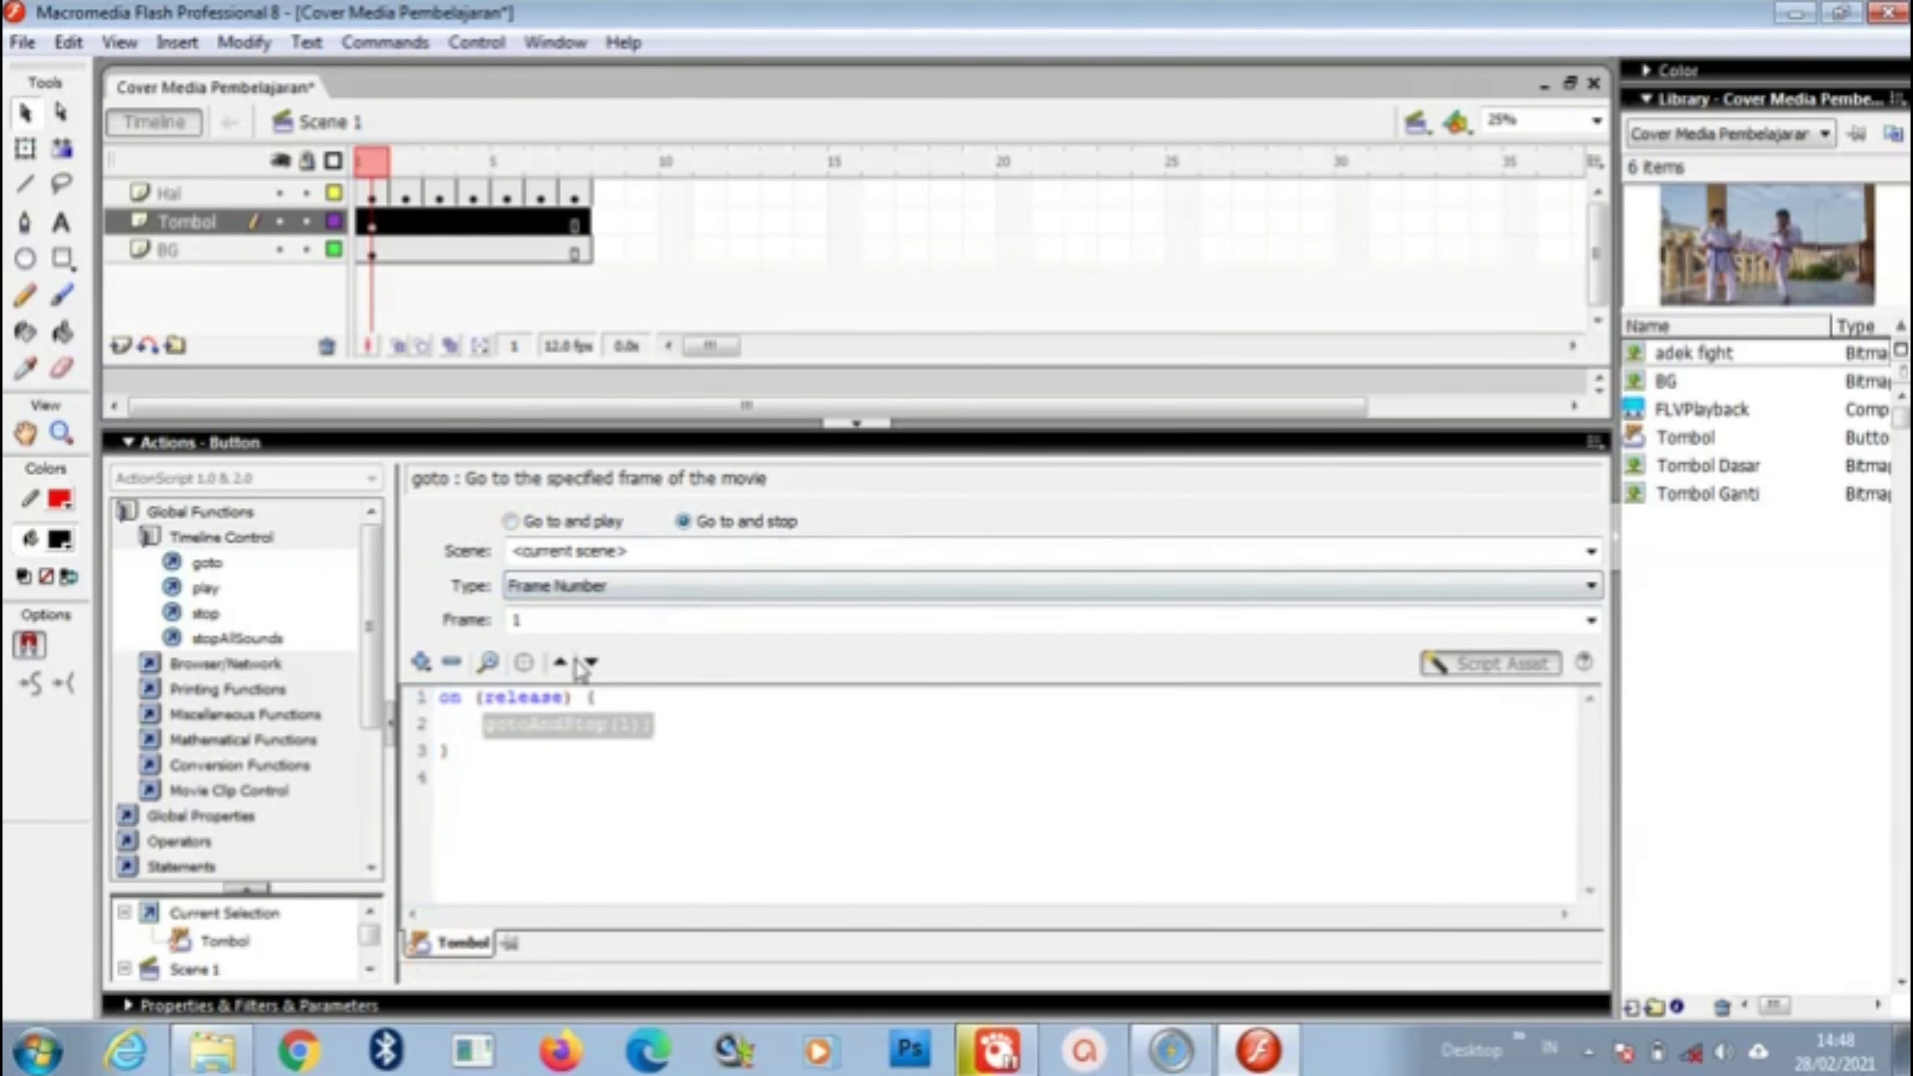
{"action": "left_click", "coordinate": [559, 620]}
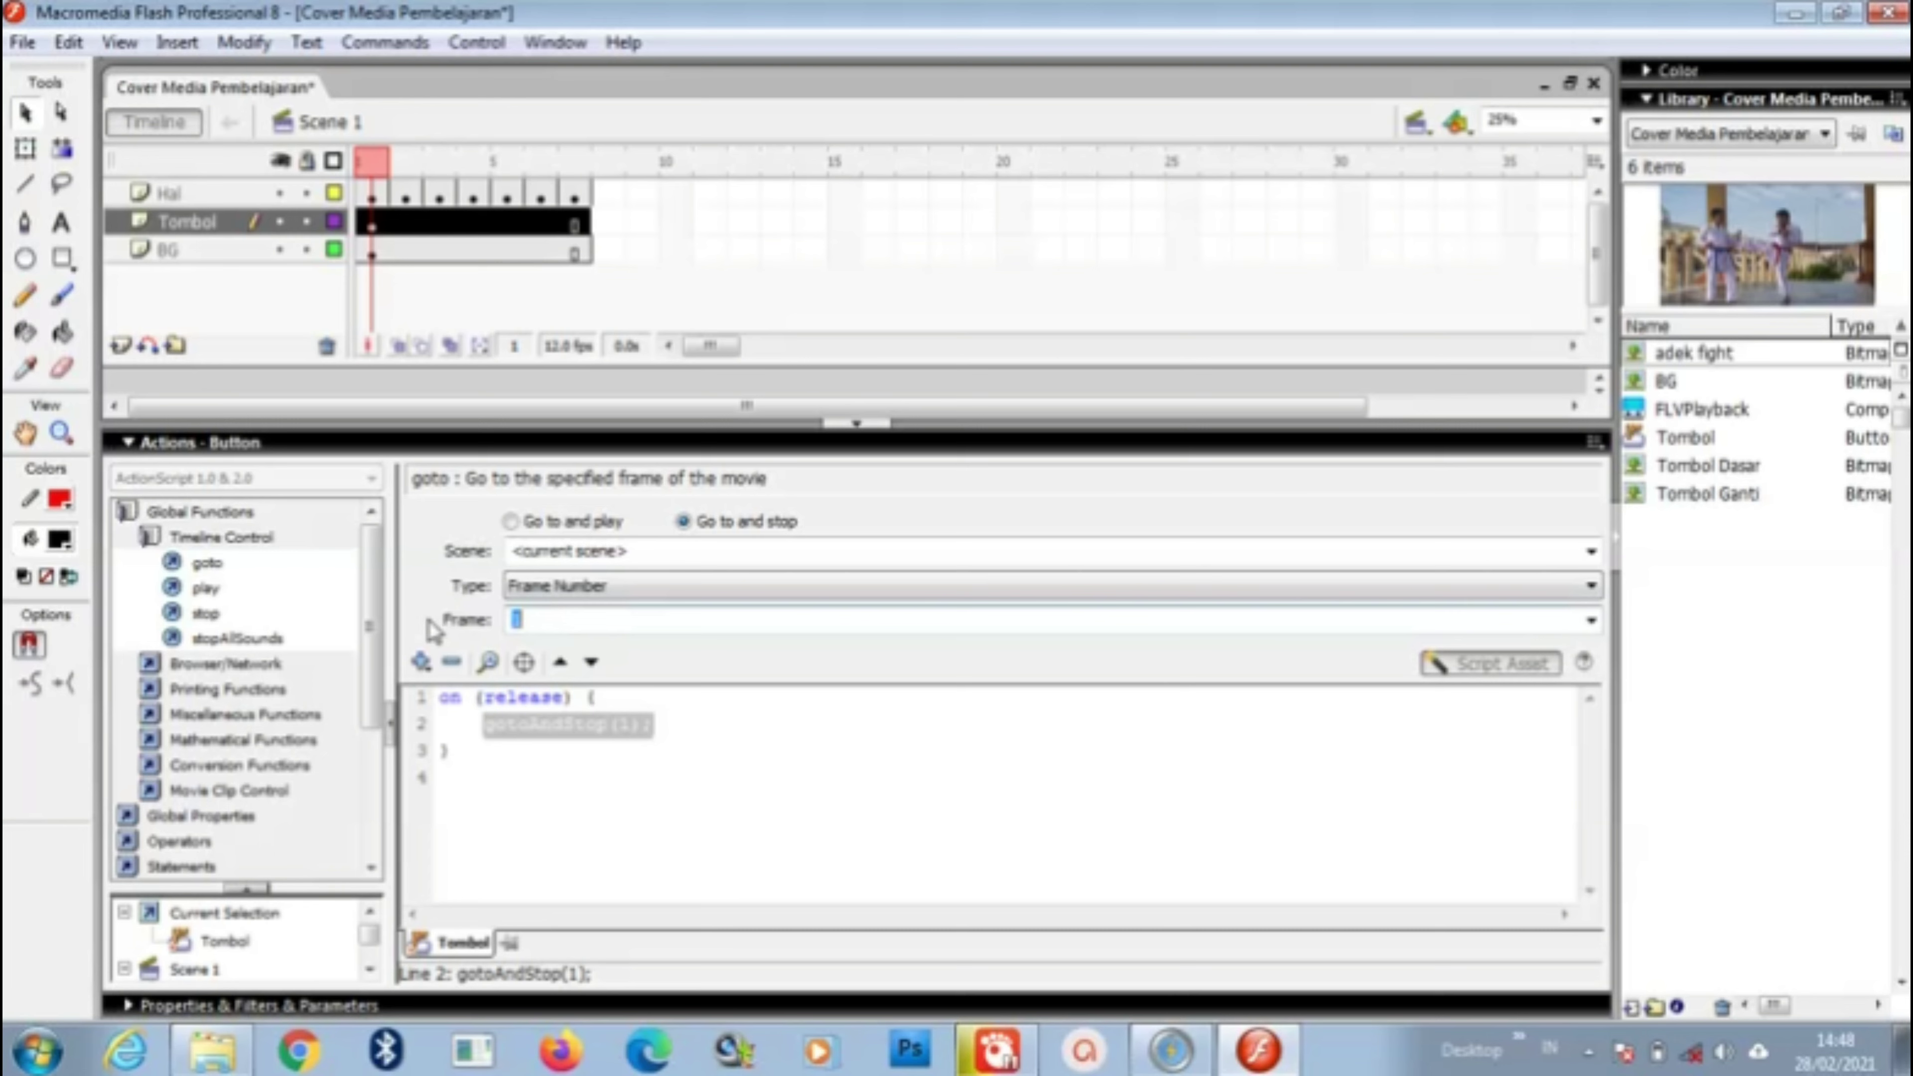
{"action": "type", "text": "6"}
{"action": "left_click", "coordinate": [856, 425]}
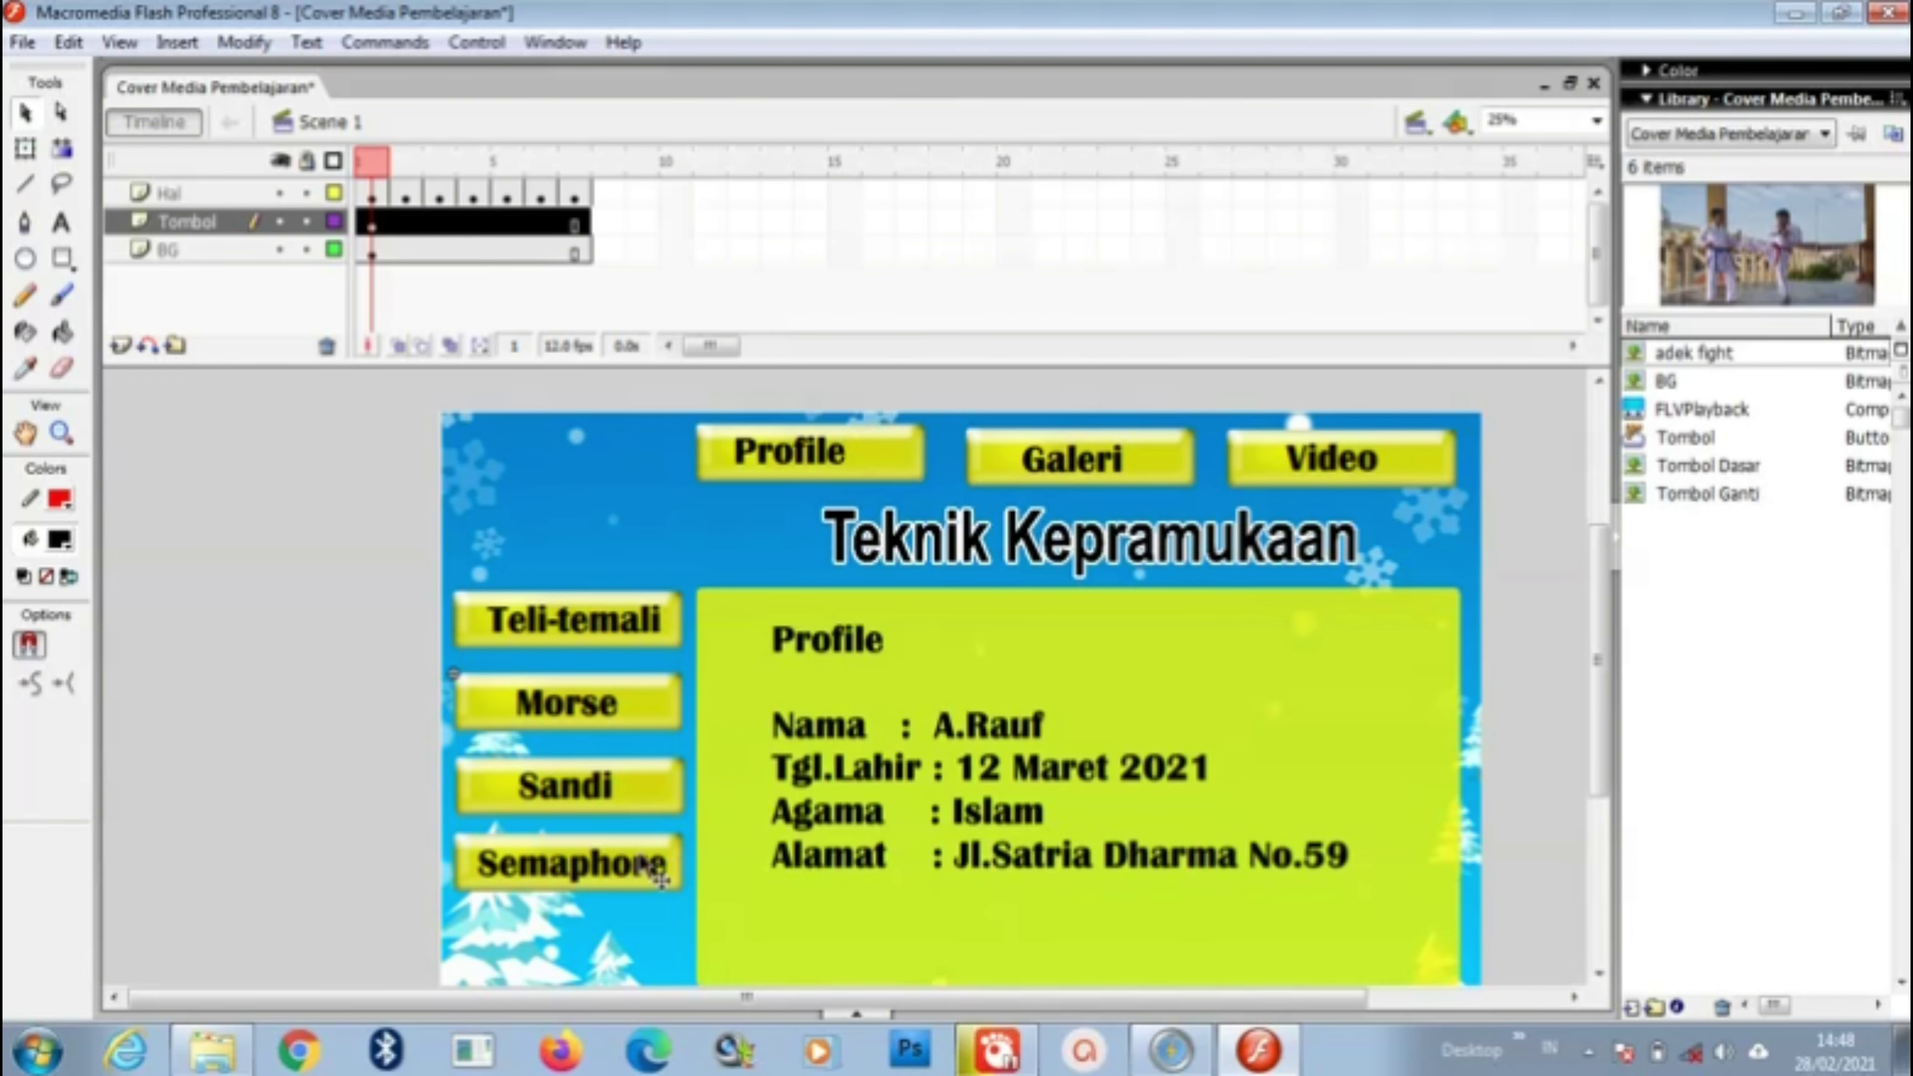
Step: Give the Semaphore button an on (release) { gotoAndStop(7); } script
{"action": "right_click", "coordinate": [671, 861]}
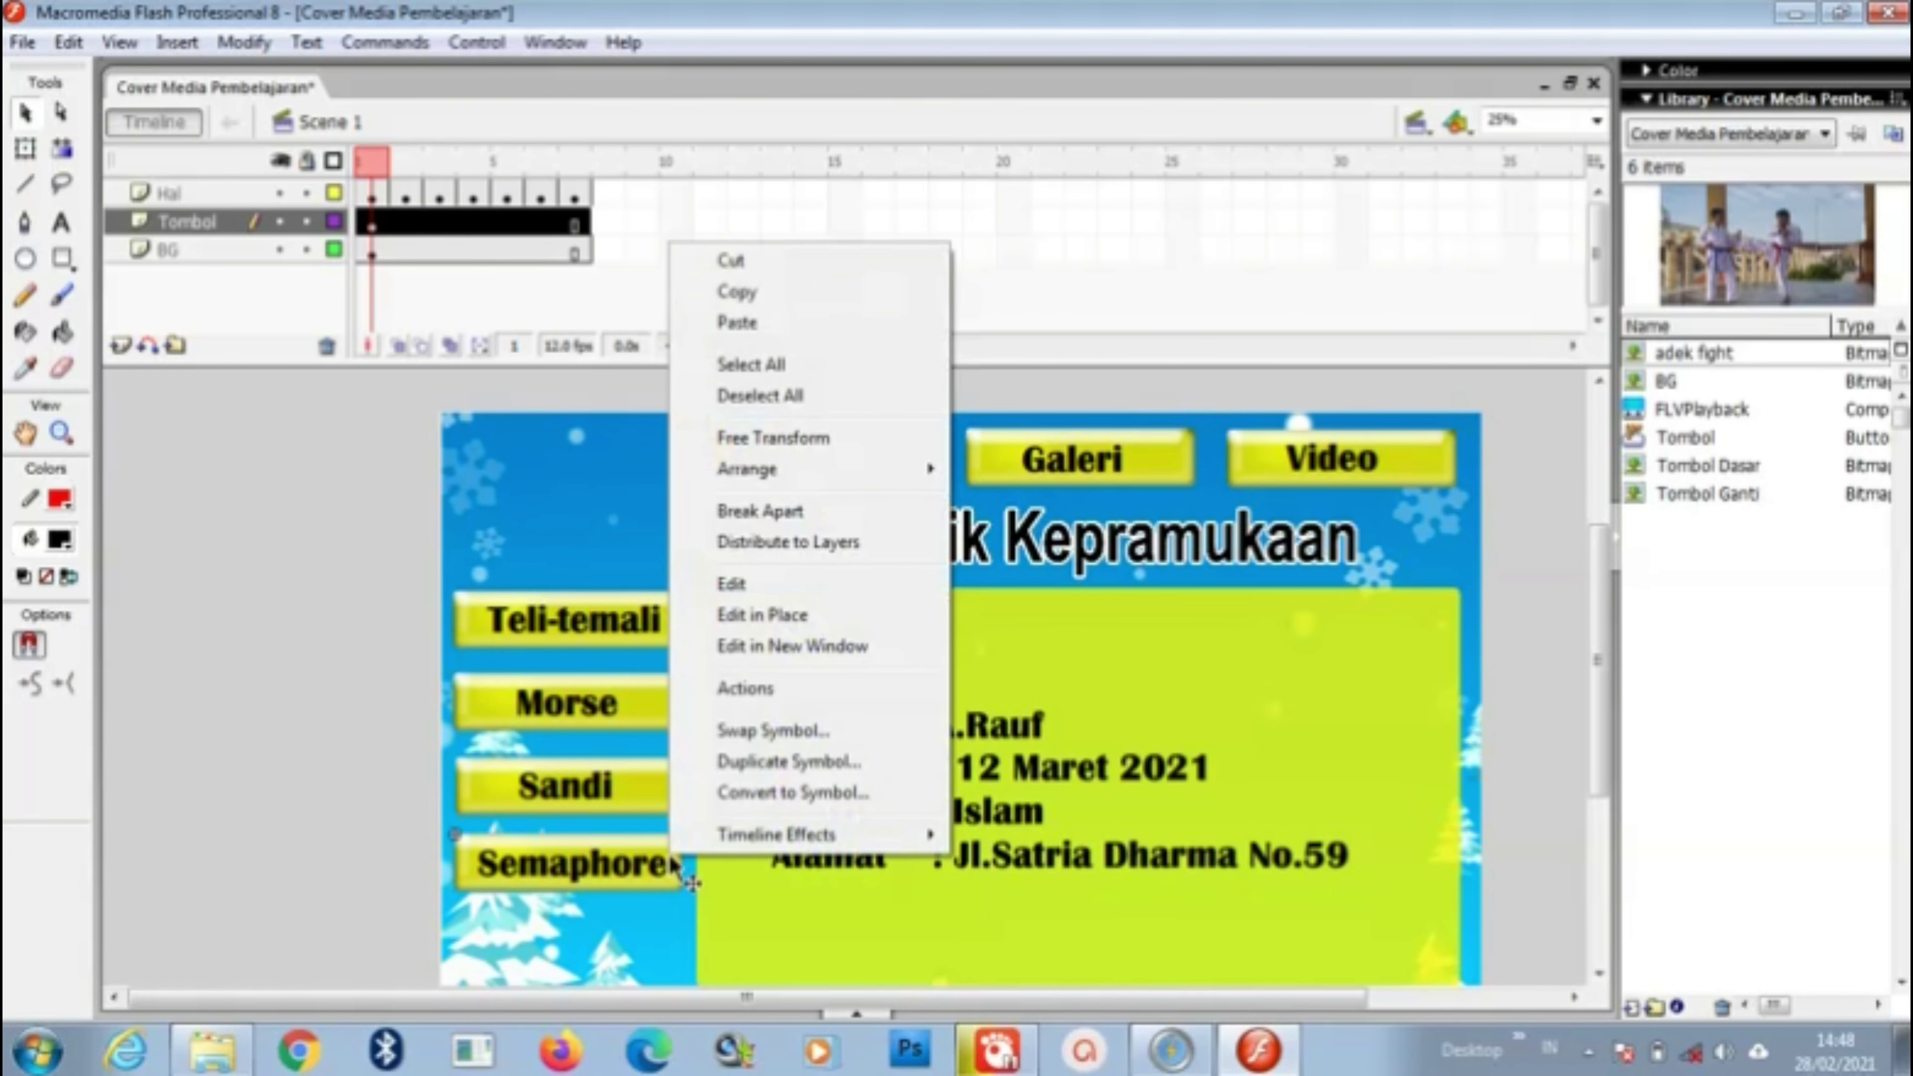
{"action": "left_click", "coordinate": [782, 689]}
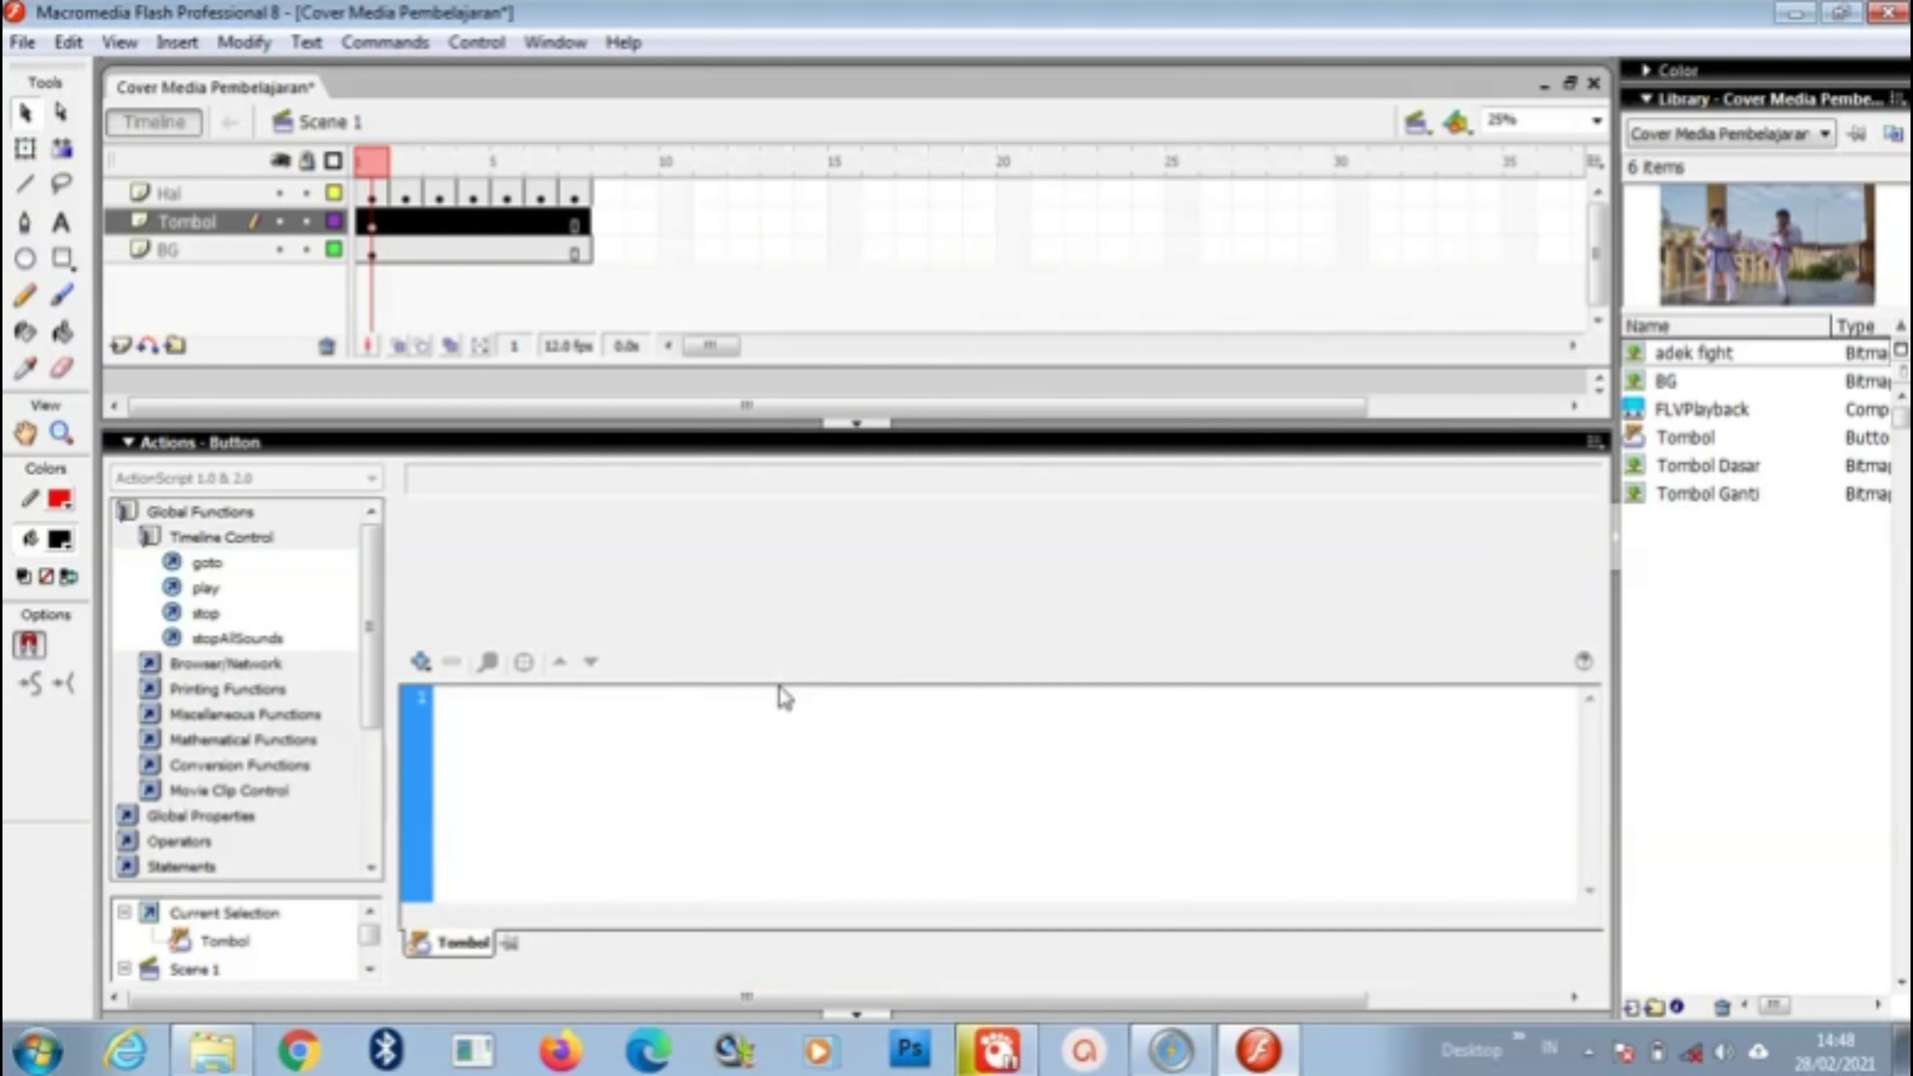
{"action": "left_click", "coordinate": [229, 563]}
{"action": "double_click", "coordinate": [228, 573]}
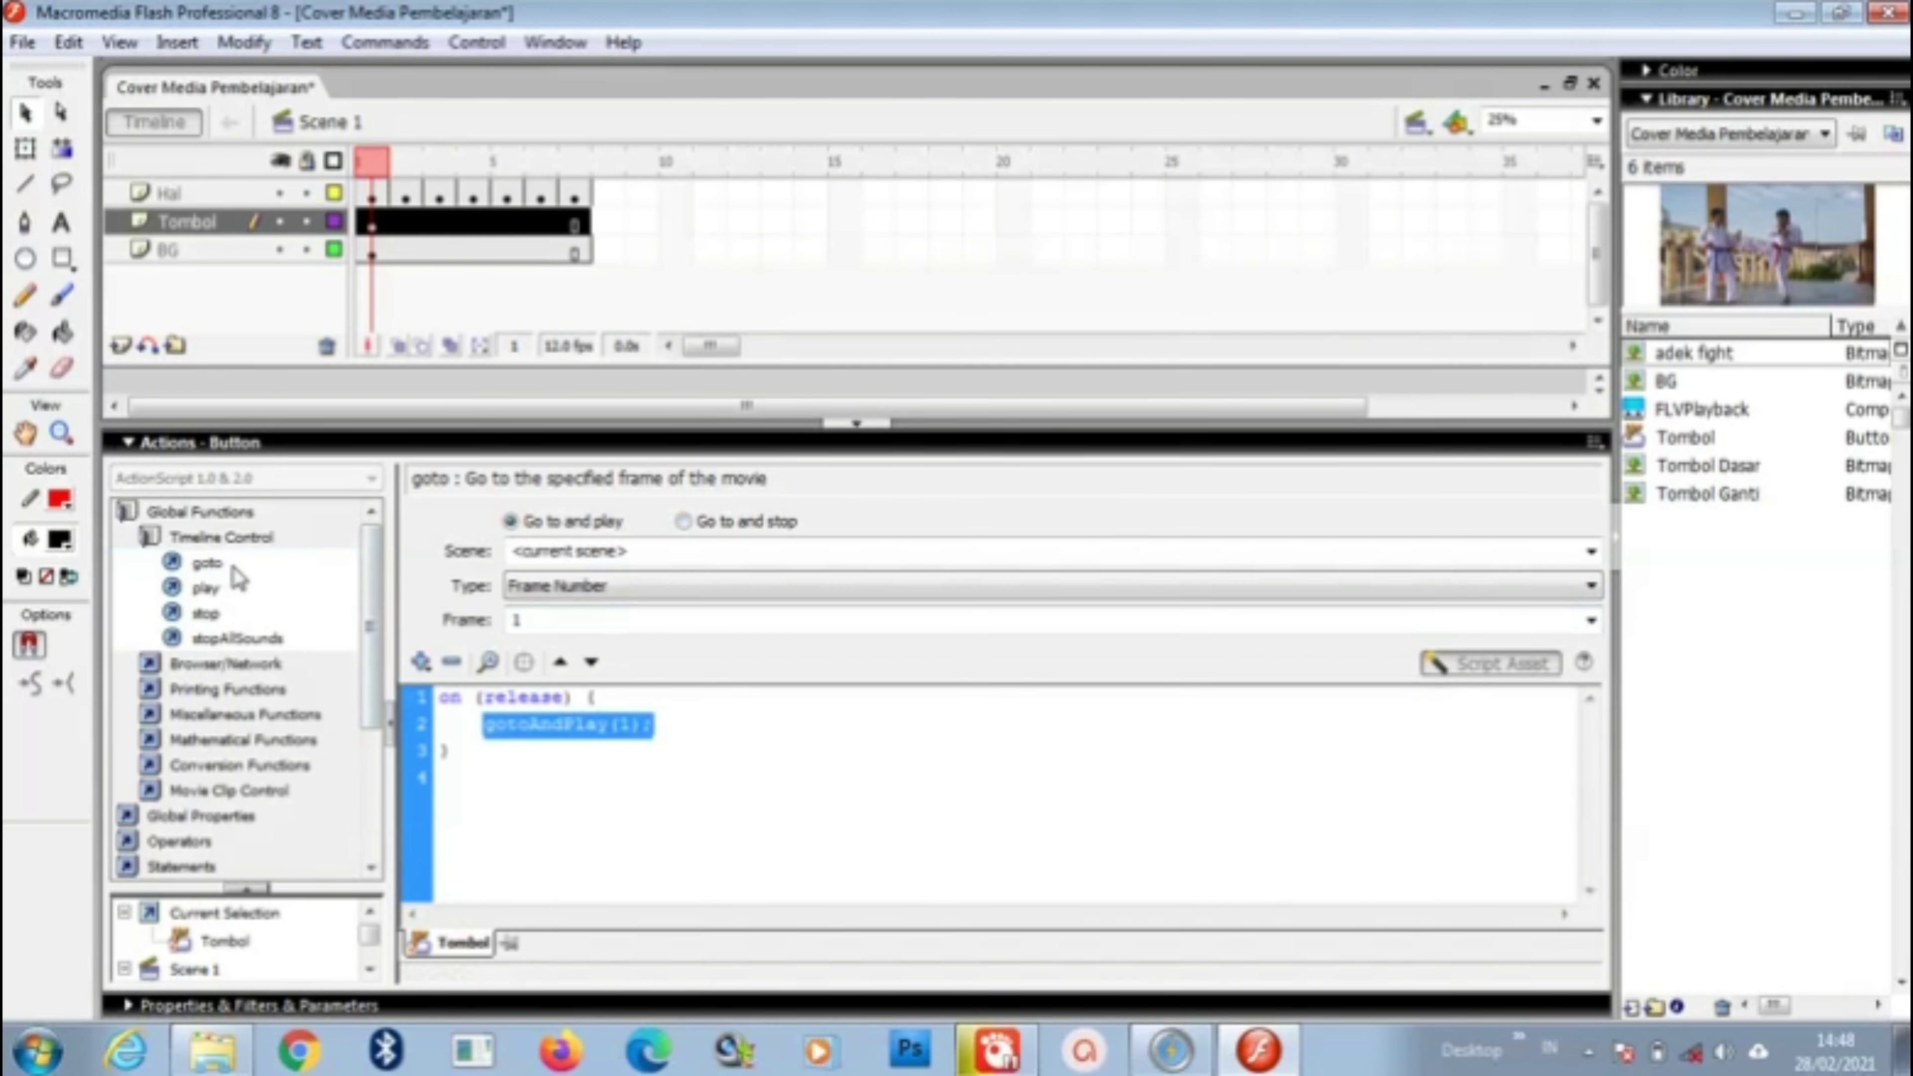
{"action": "left_click", "coordinate": [565, 621]}
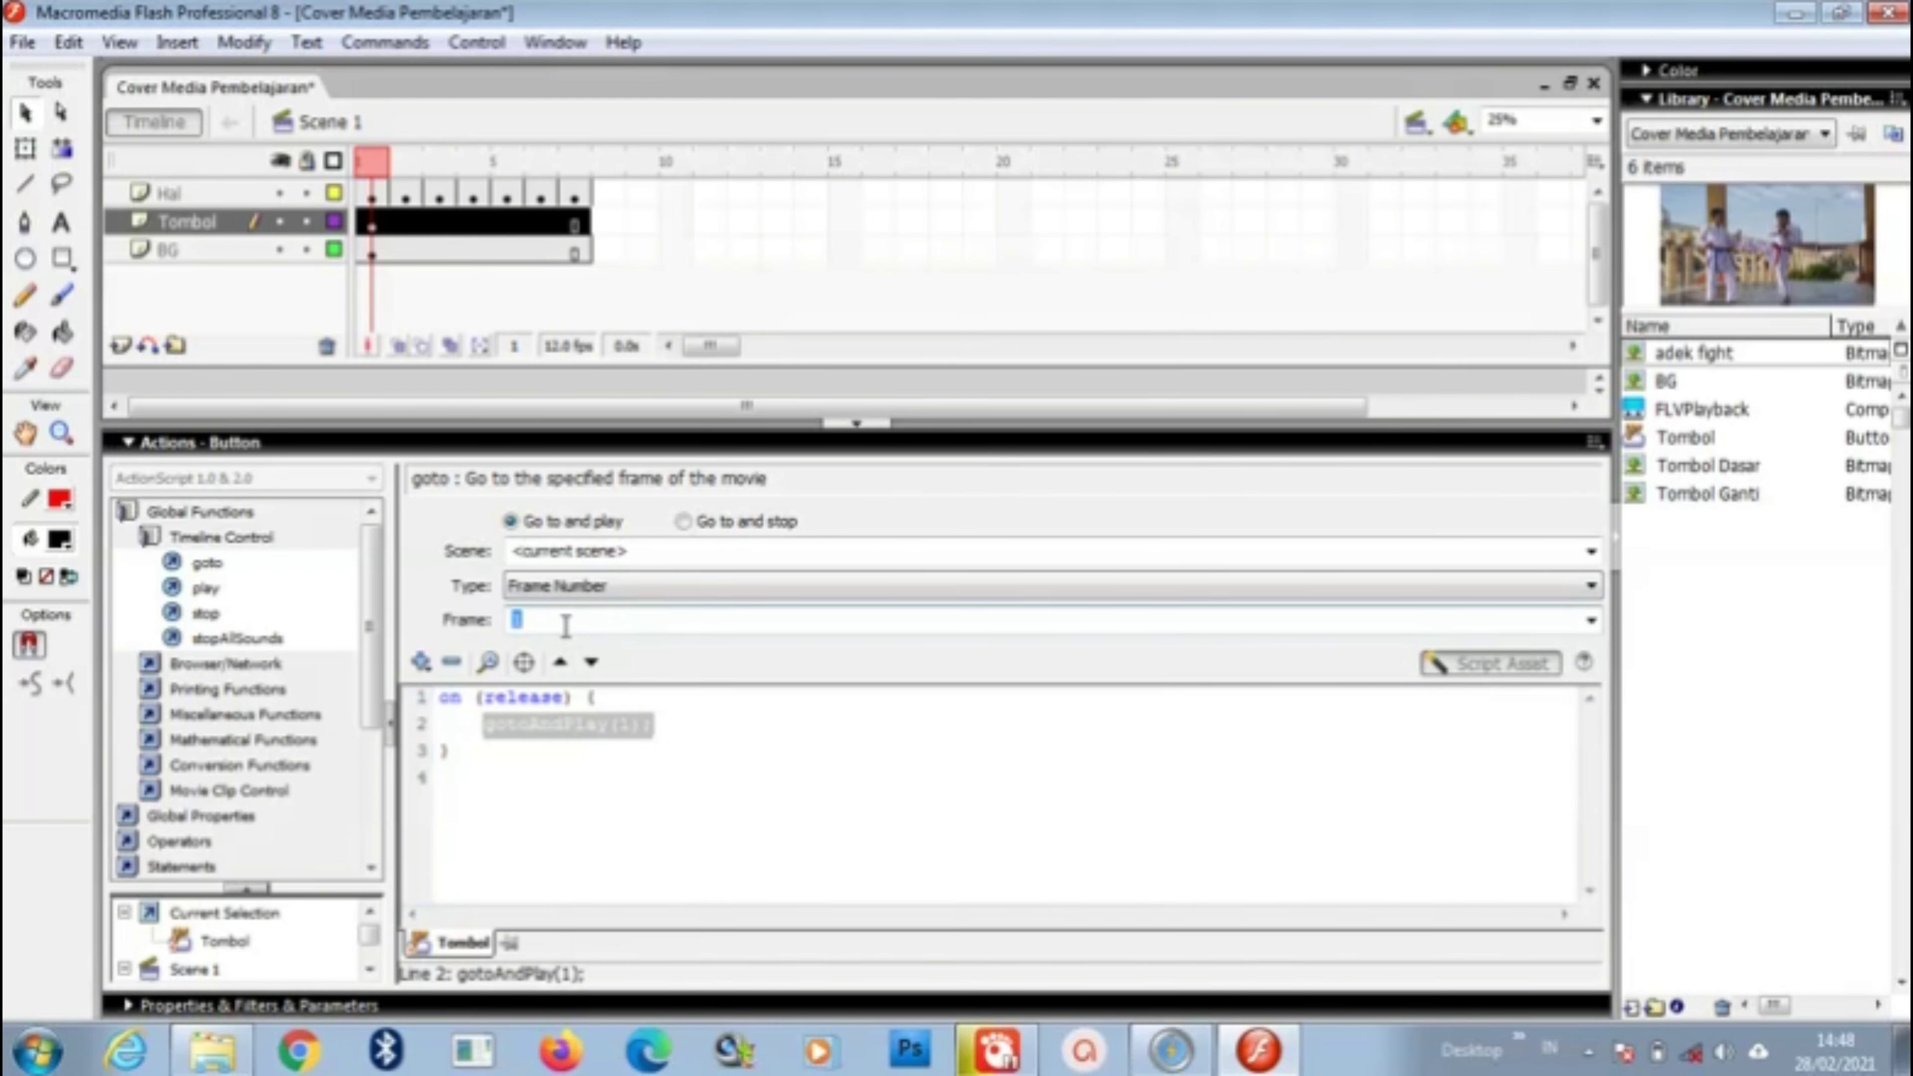
{"action": "type", "text": "7"}
{"action": "left_click", "coordinate": [682, 522]}
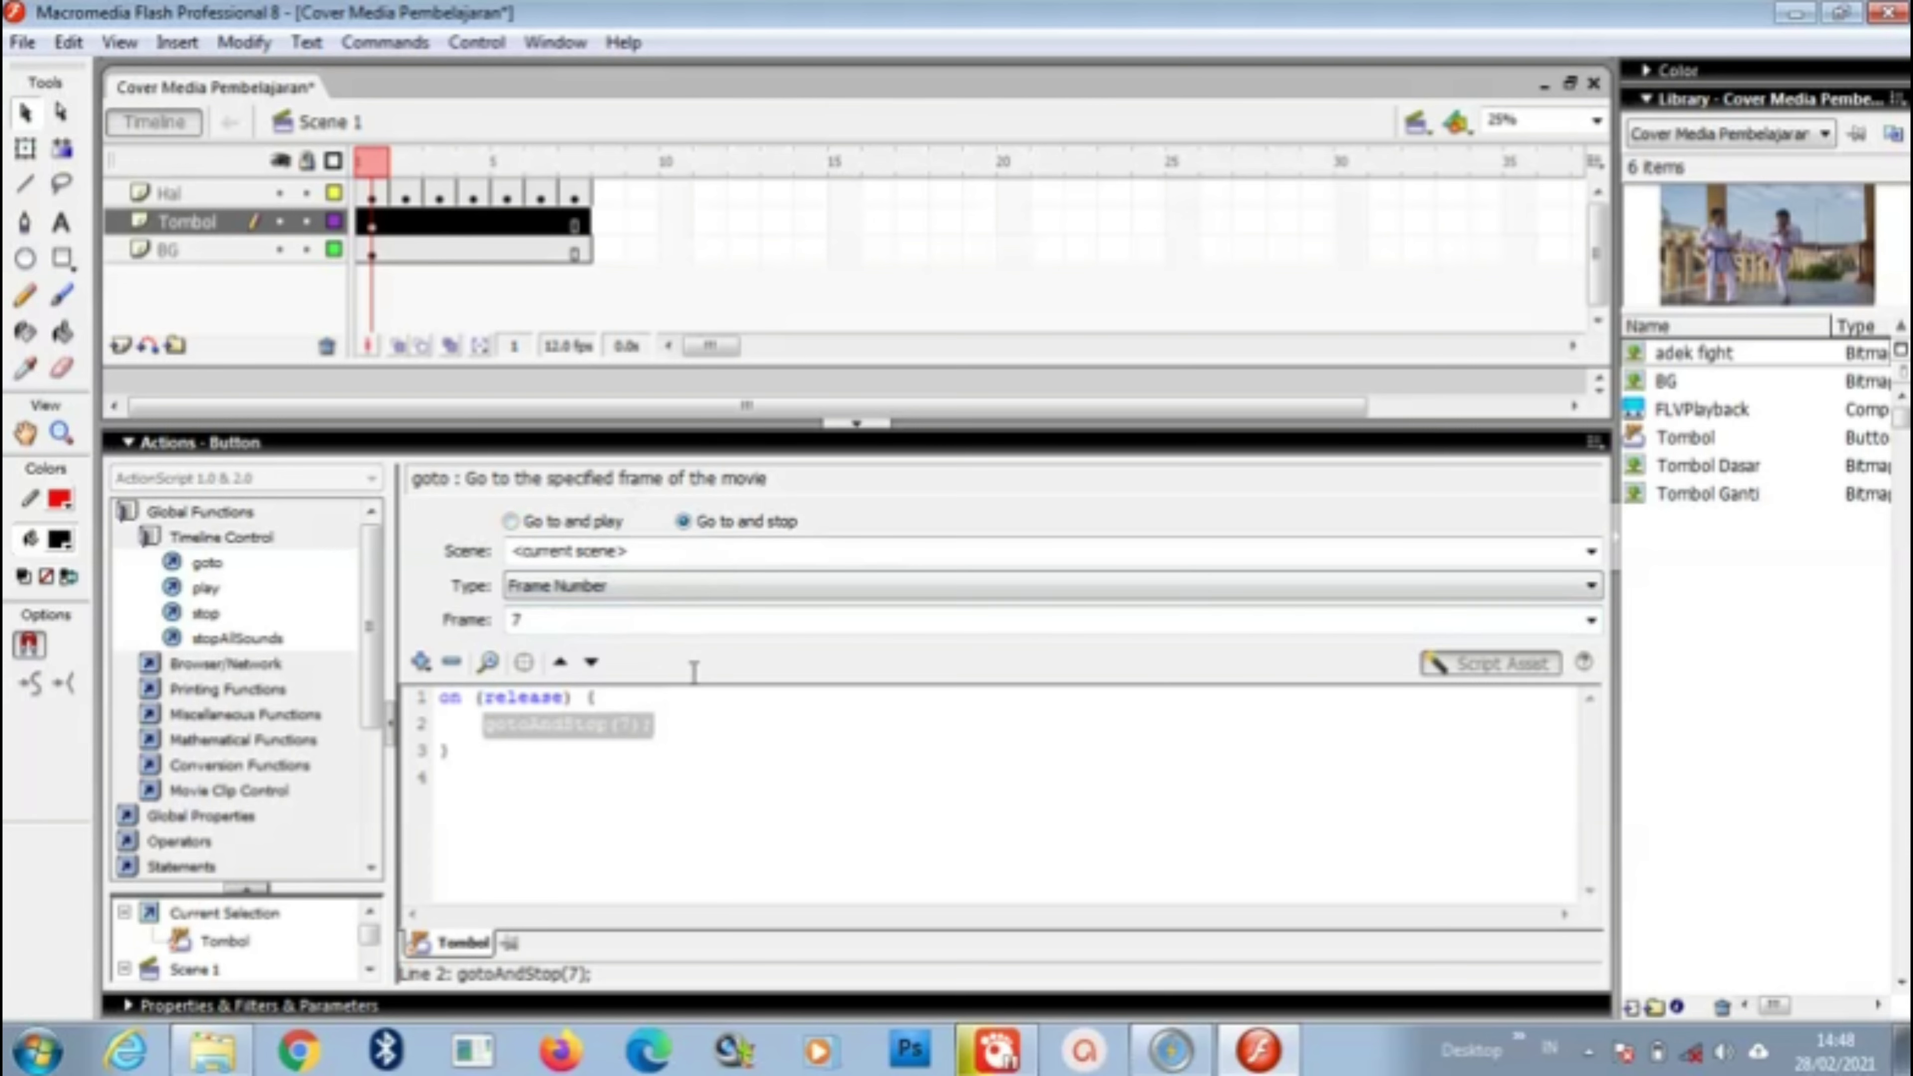
{"action": "left_click", "coordinate": [859, 425]}
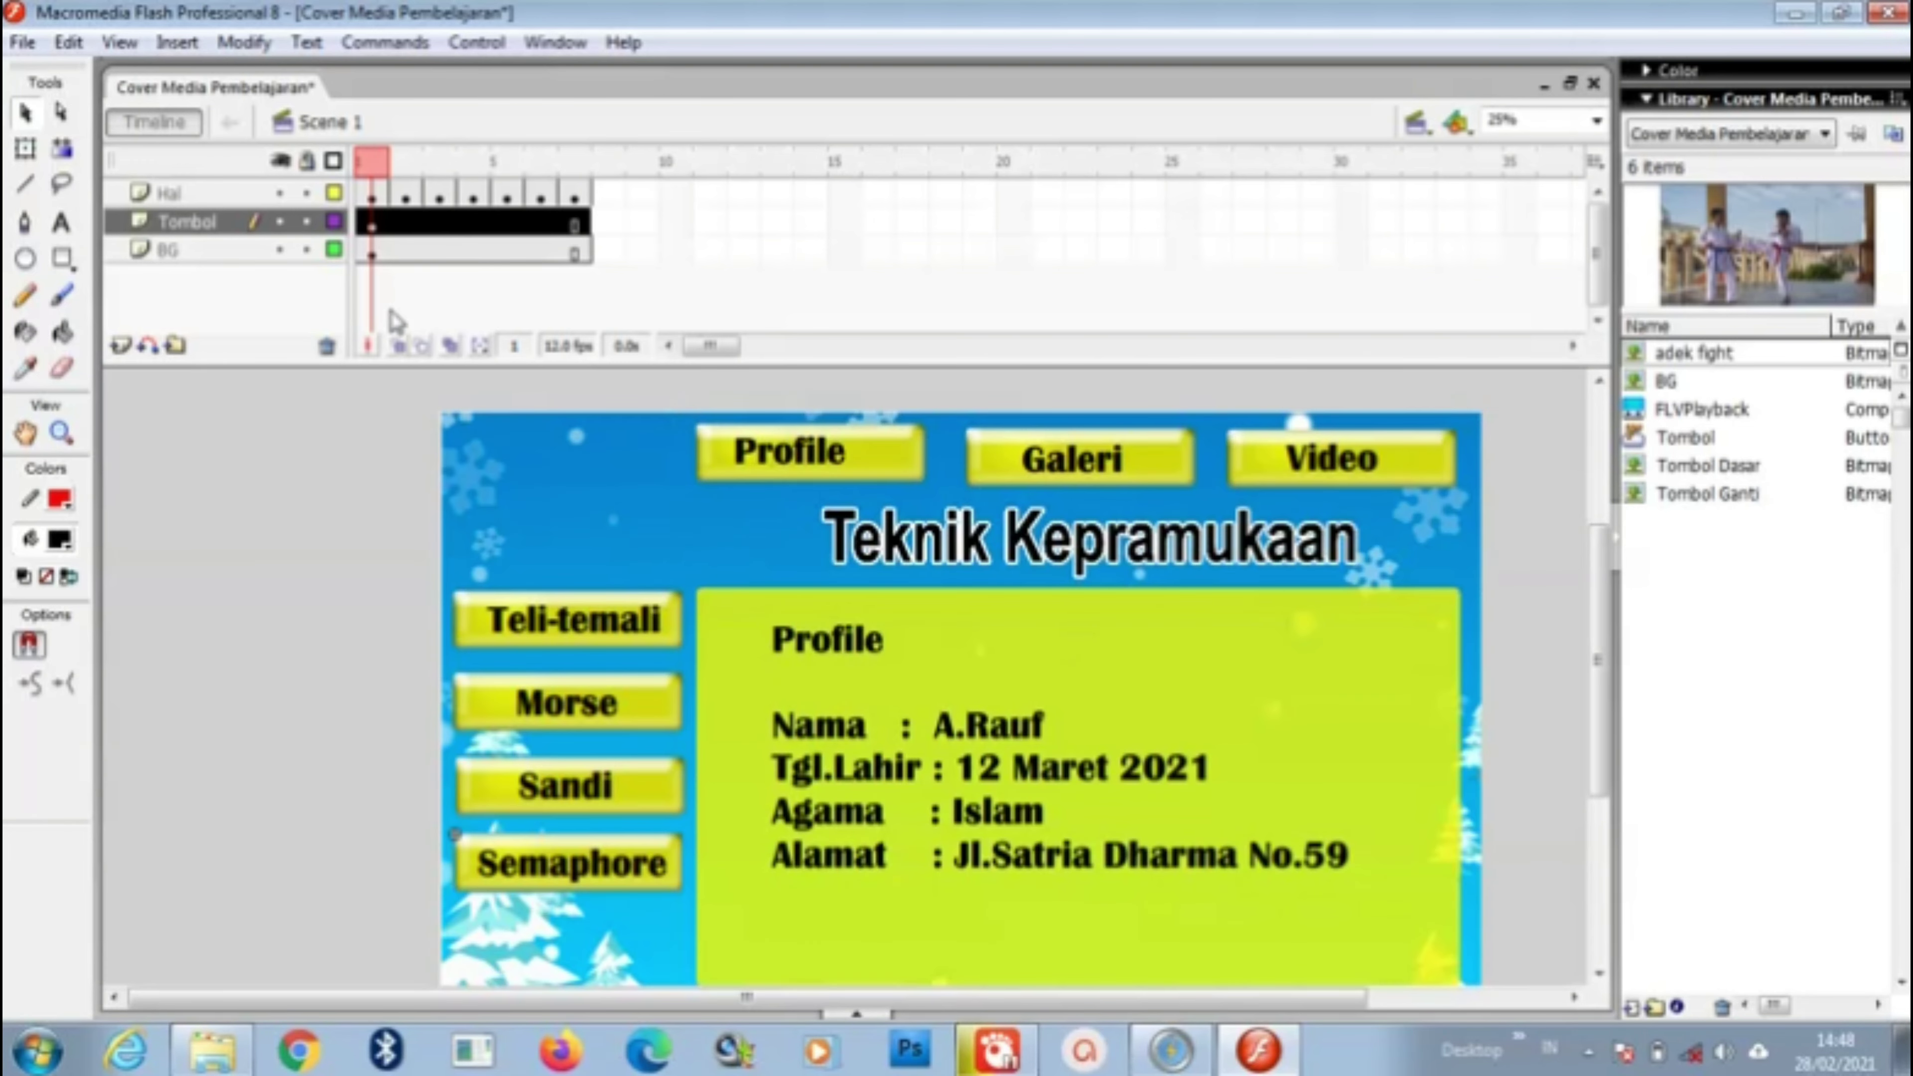
Step: Add a stop(); frame action to frame 1 of the Hal layer
{"action": "left_click", "coordinate": [379, 201]}
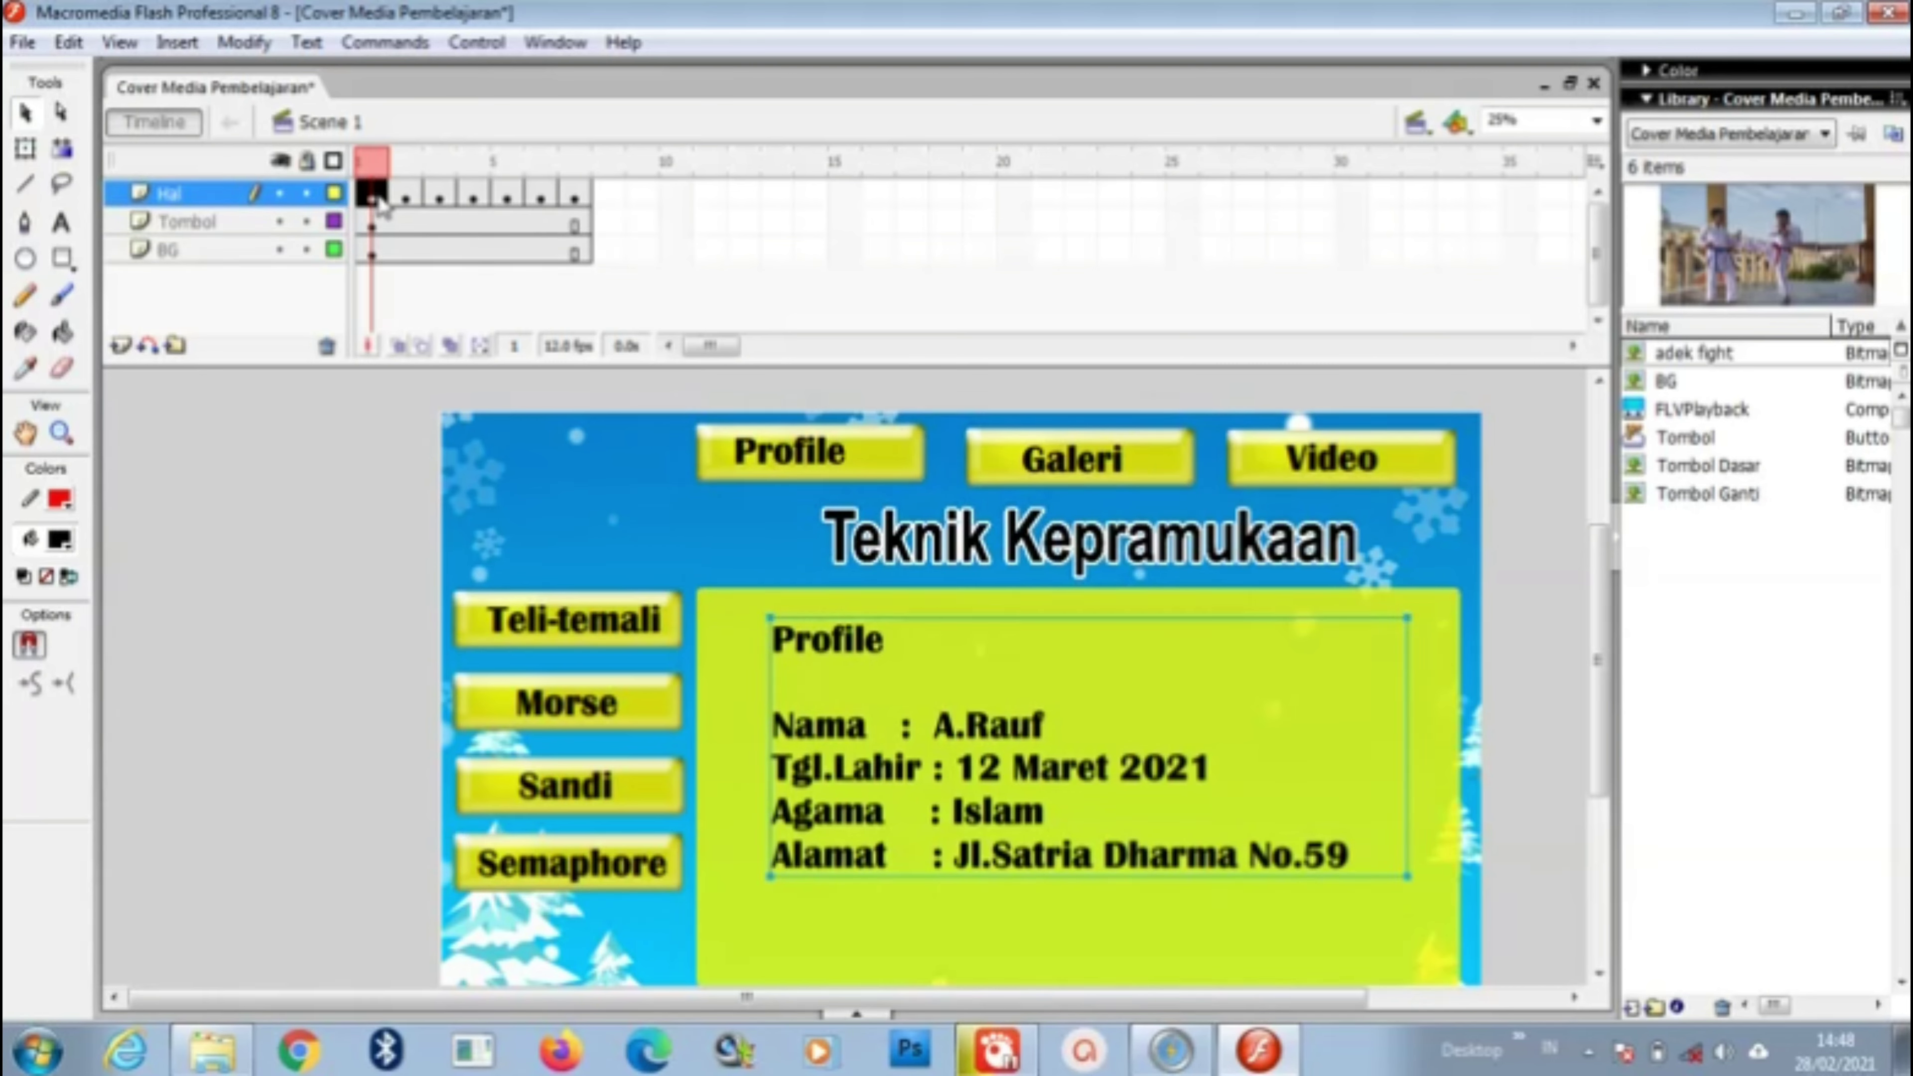
{"action": "right_click", "coordinate": [380, 203]}
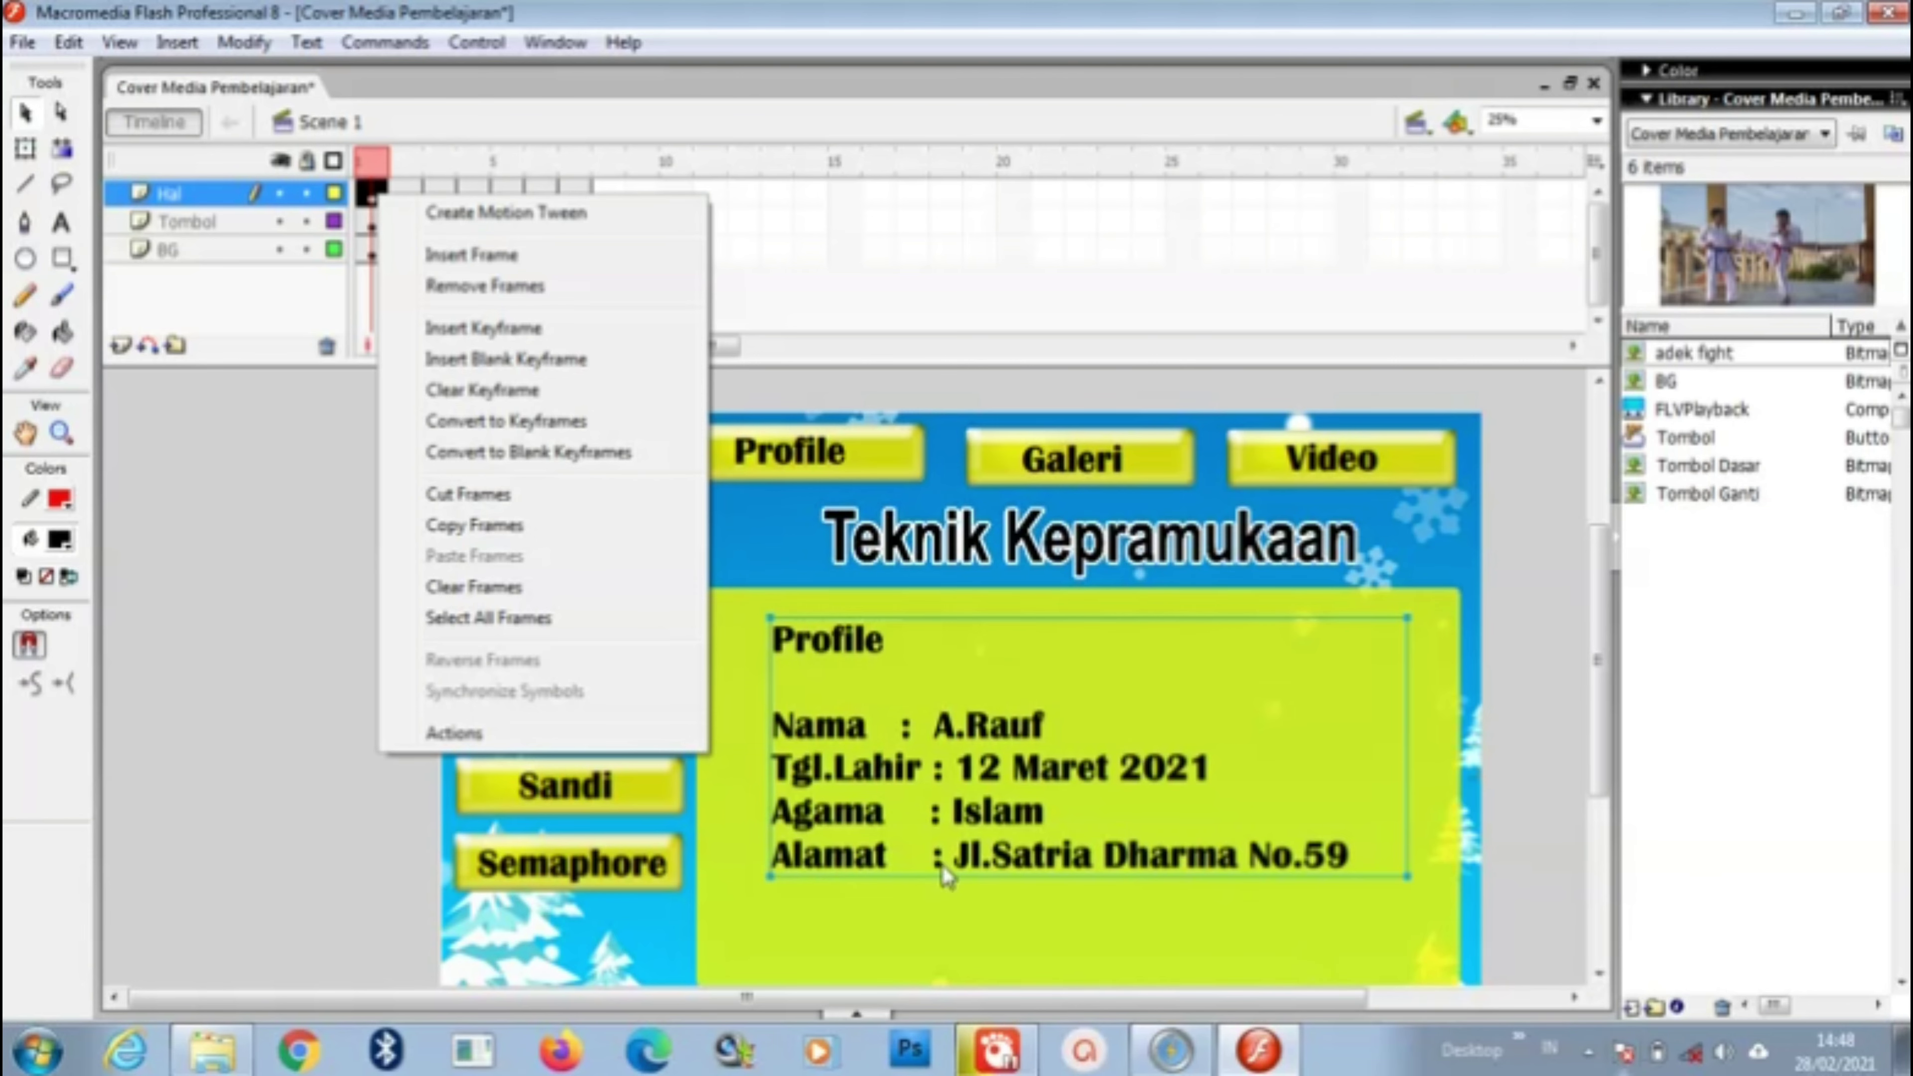
{"action": "left_click", "coordinate": [452, 730]}
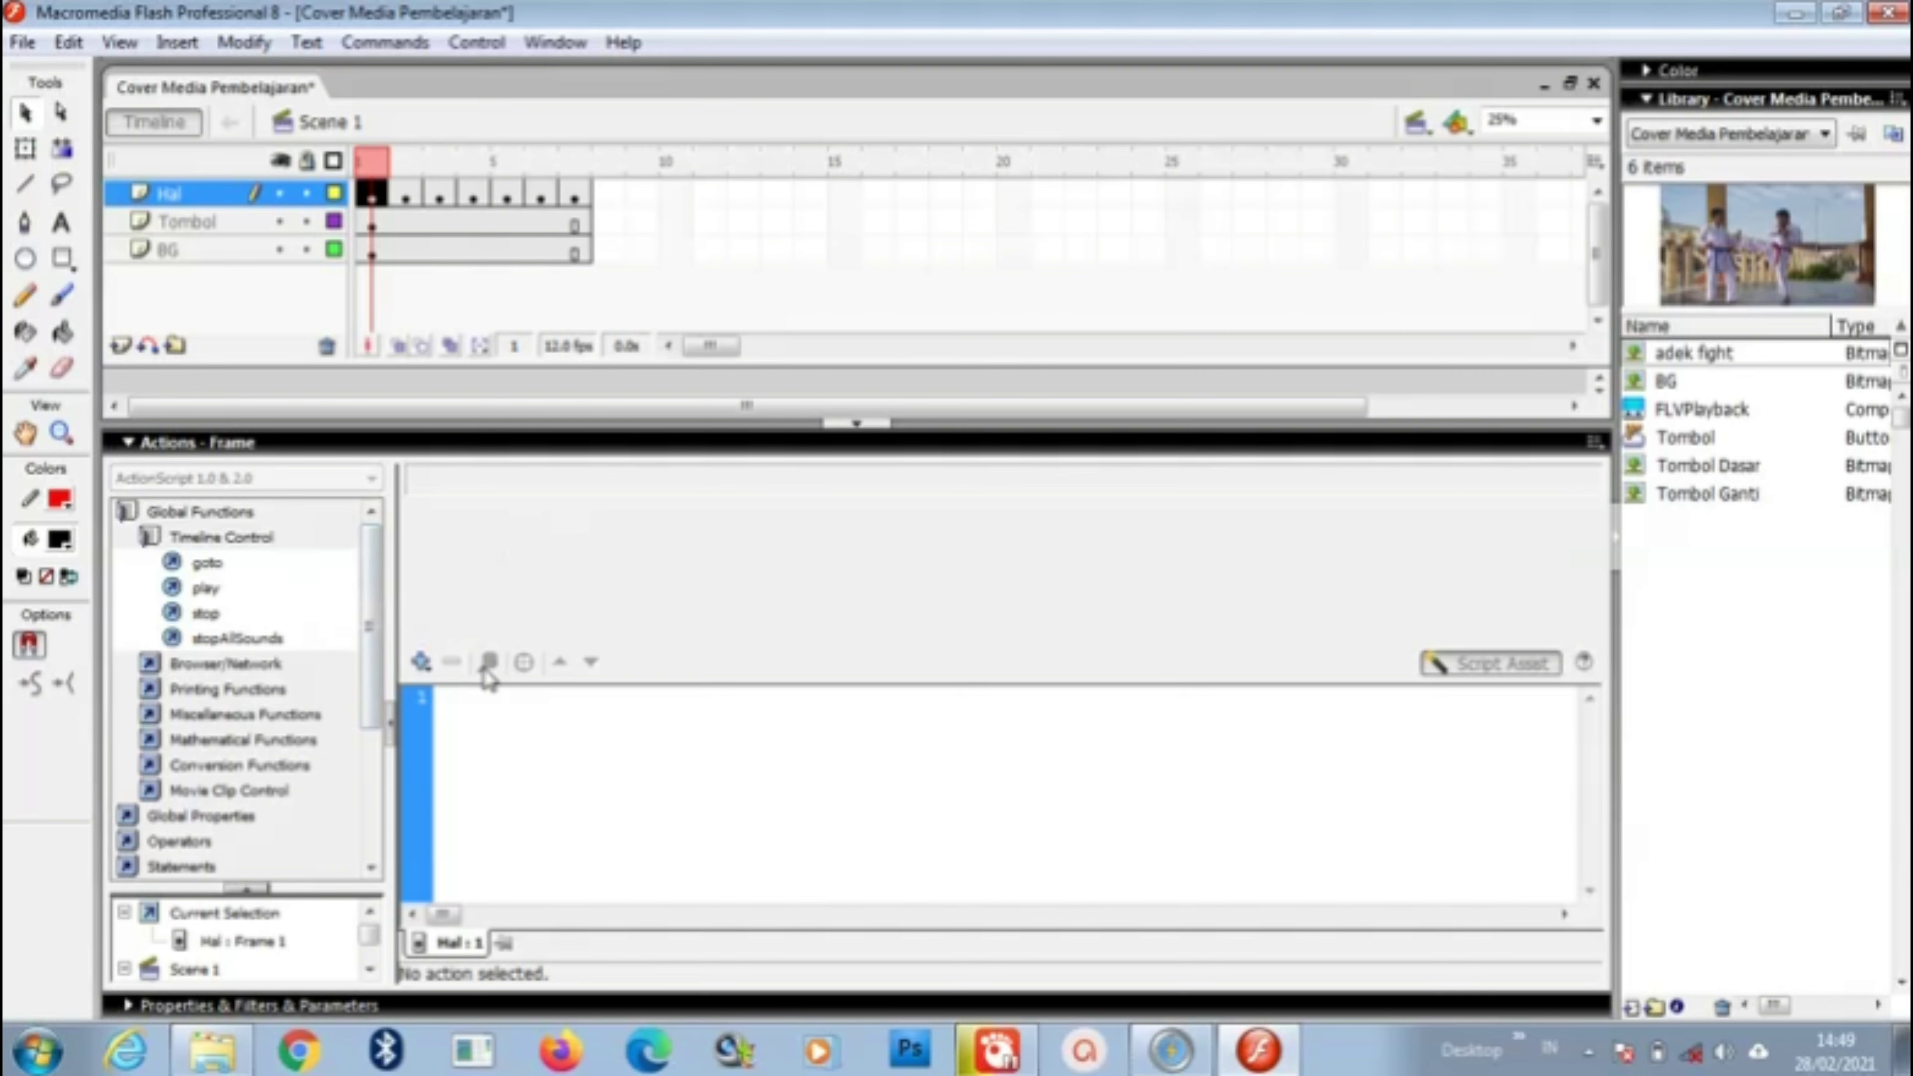
{"action": "double_click", "coordinate": [205, 613]}
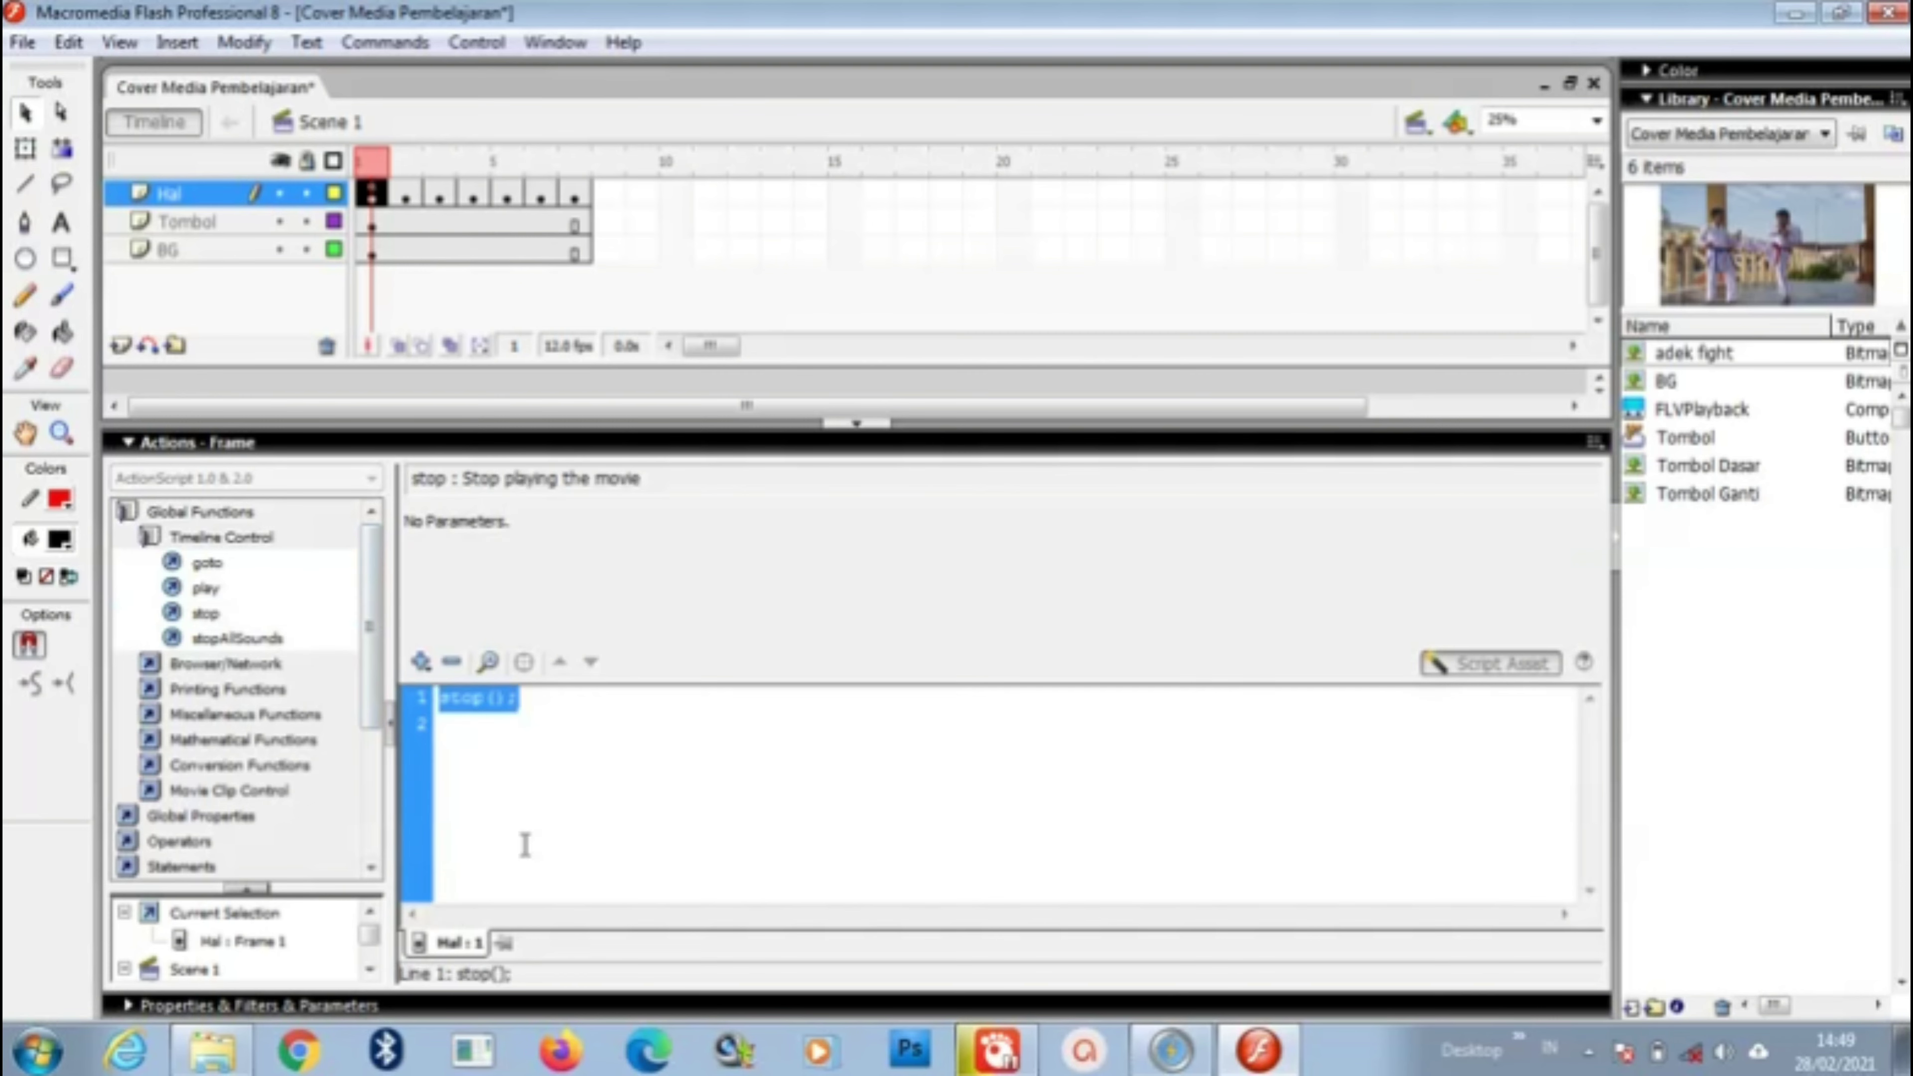